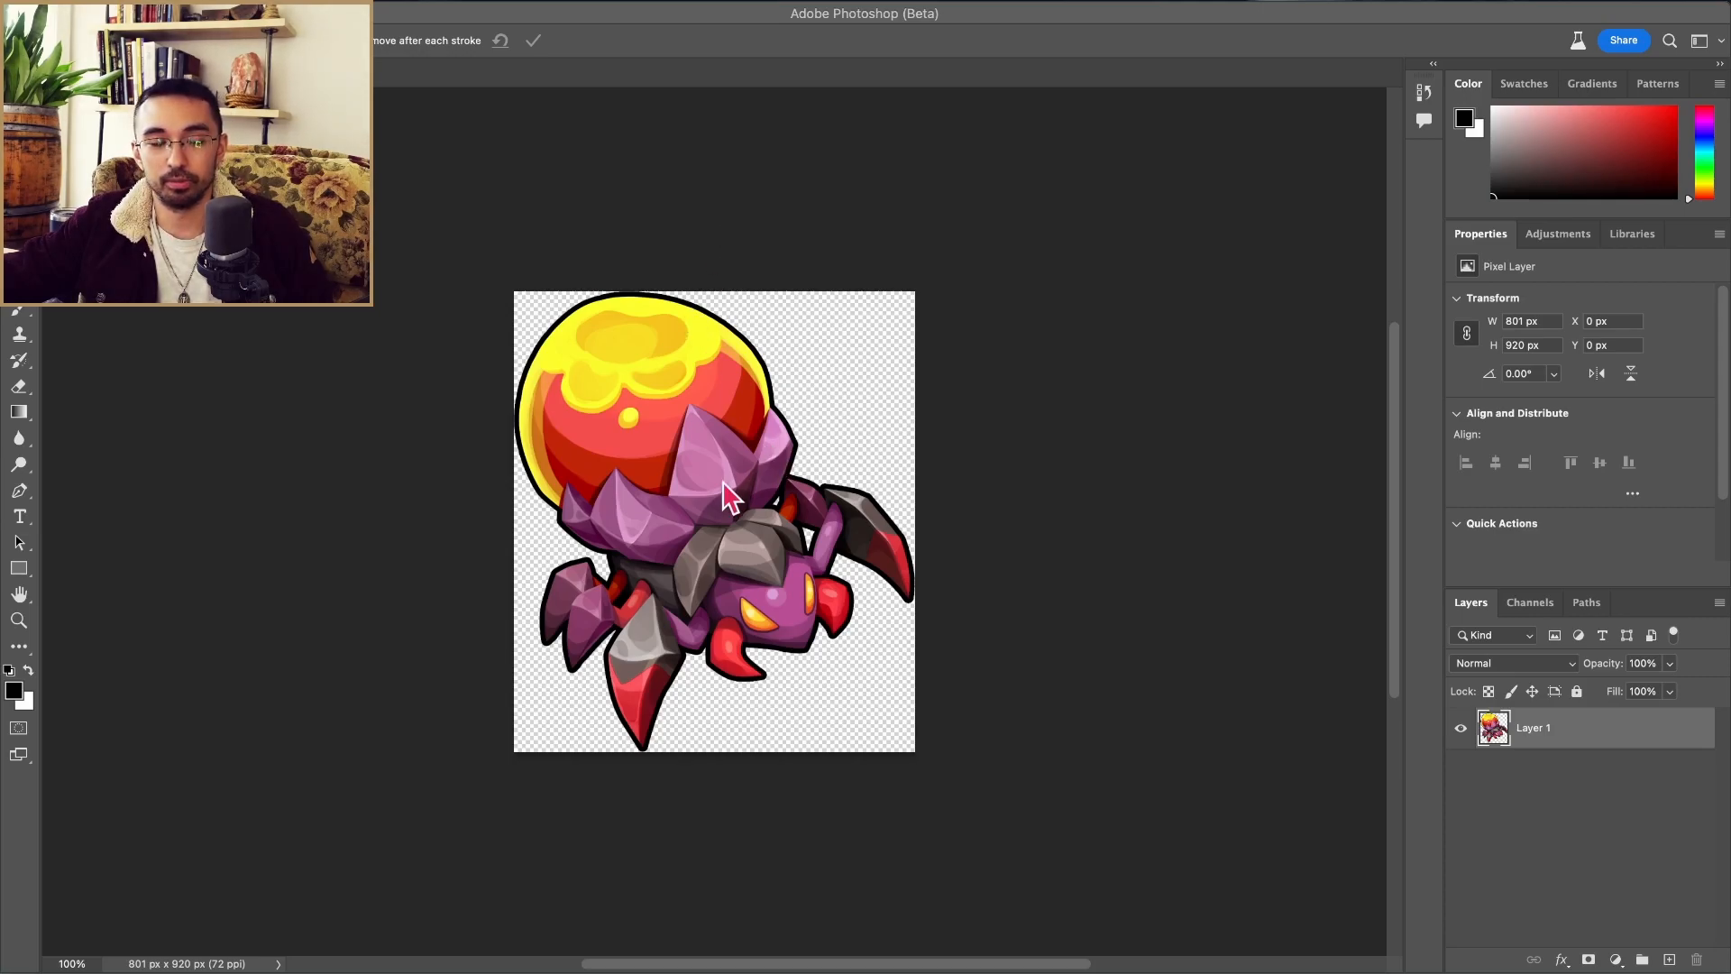
{"action": "left_click", "coordinate": [853, 240]}
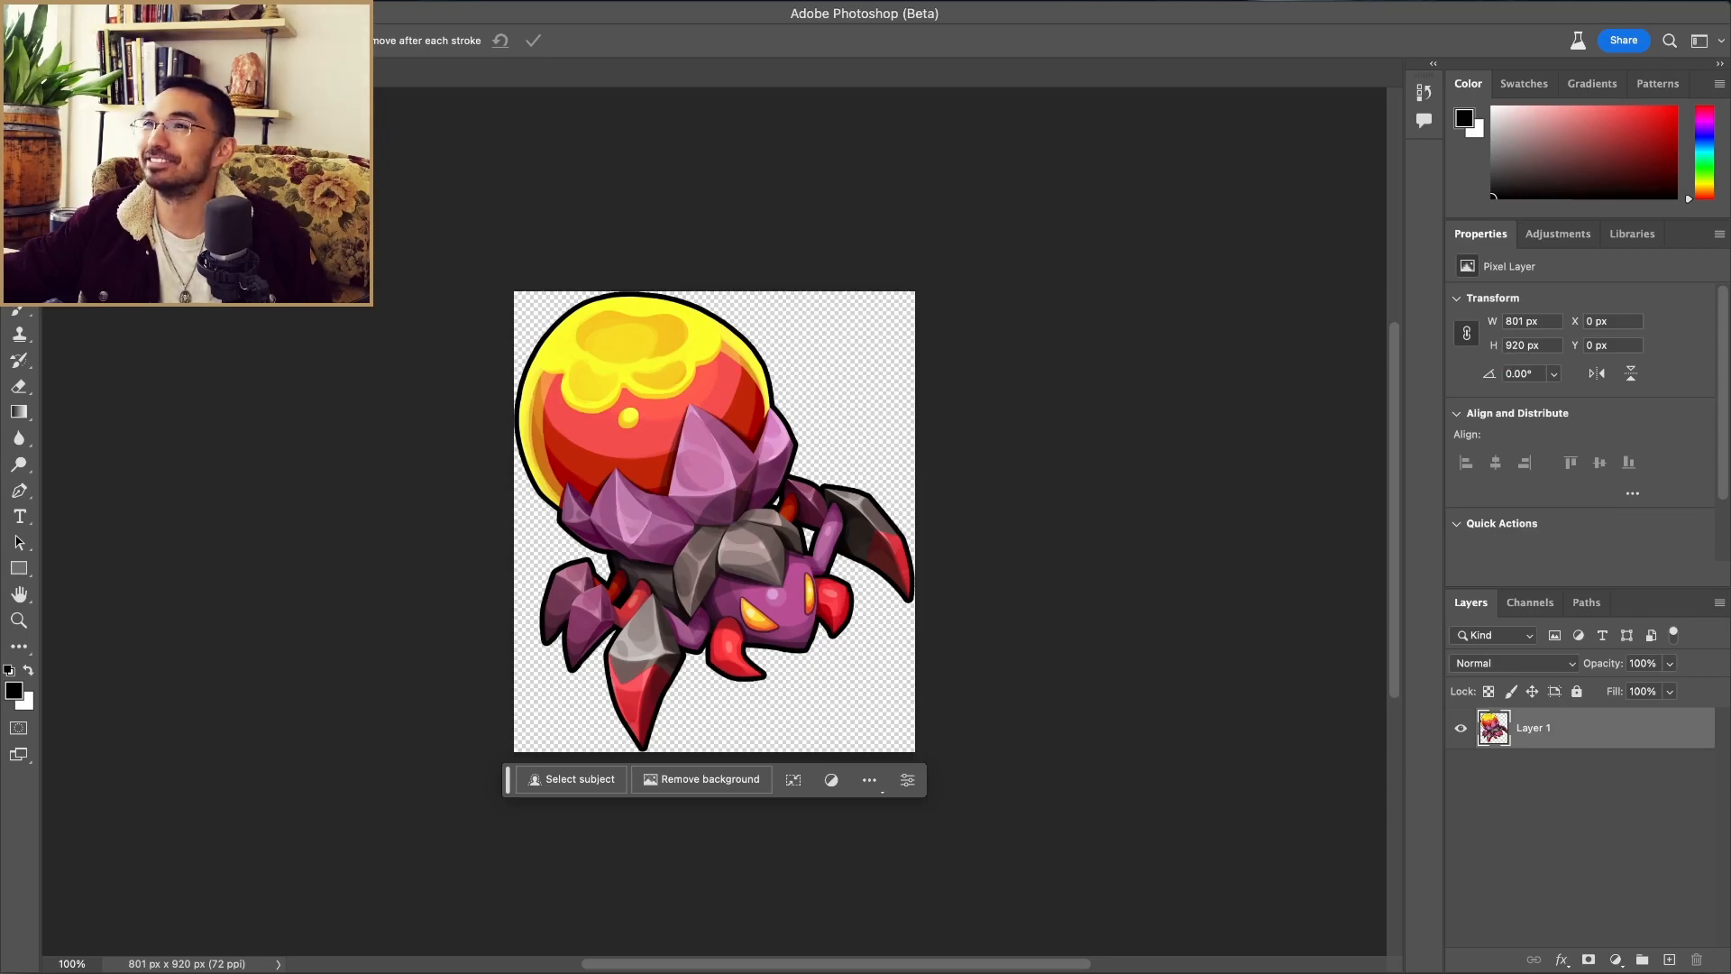
{"action": "key", "text": "super+Tab"}
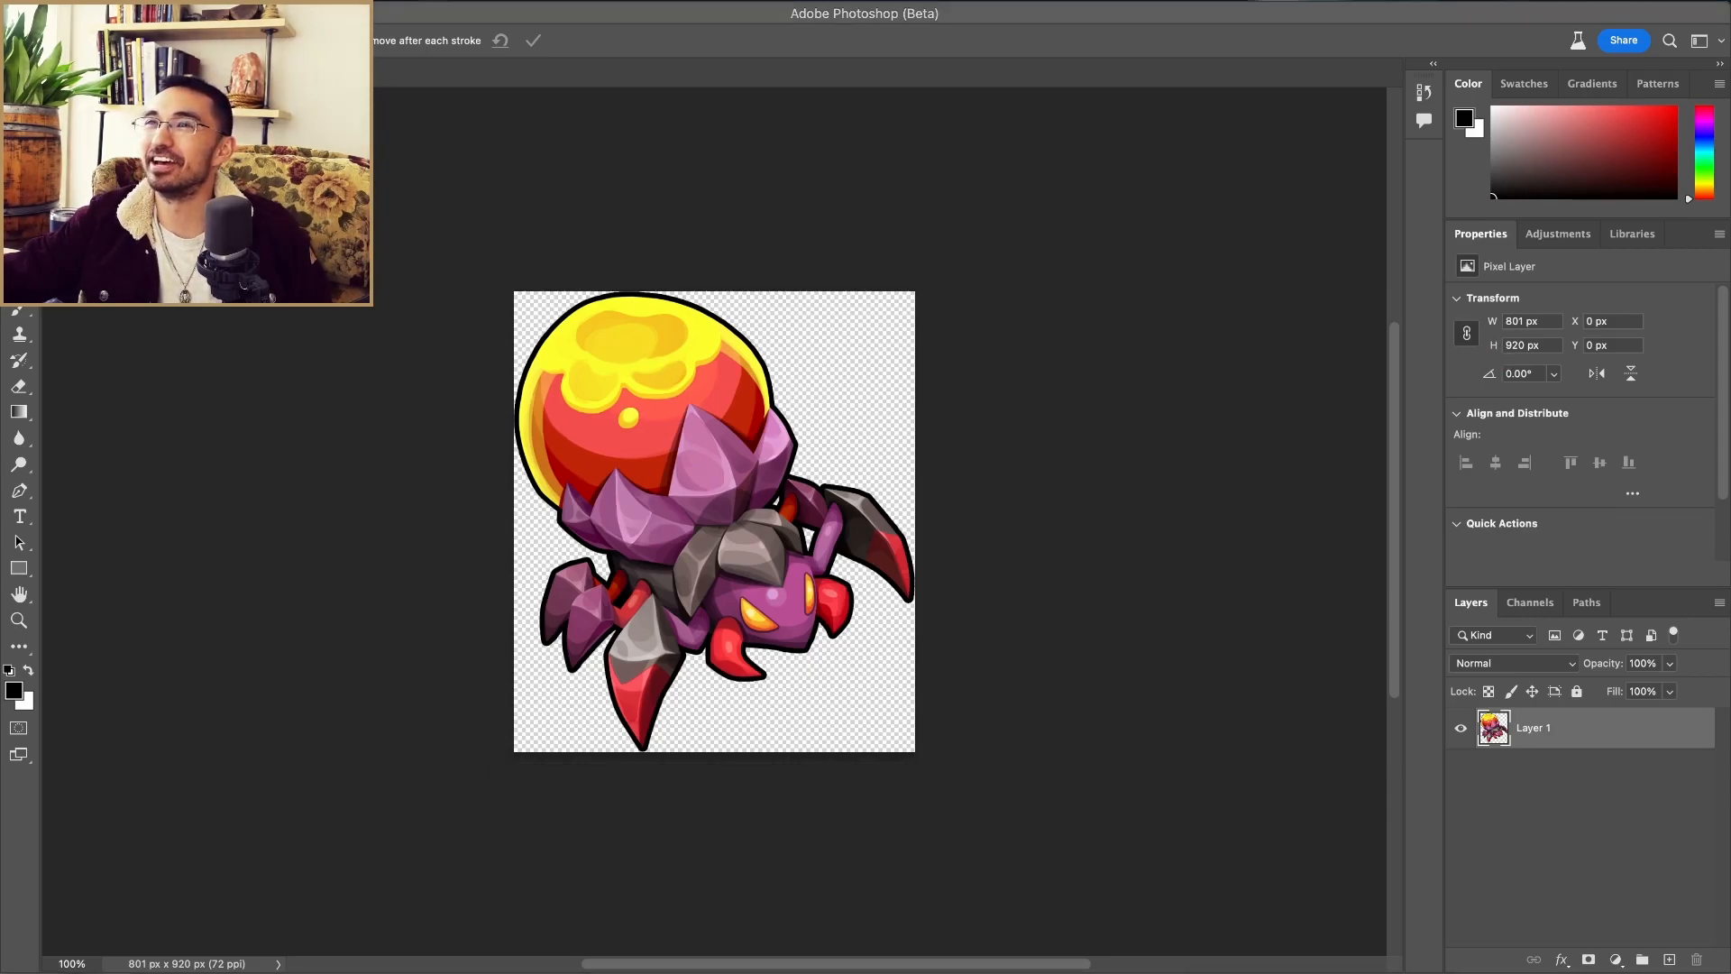
{"action": "left_click_drag", "start_coordinate": [1195, 194], "coordinate": [878, 162]}
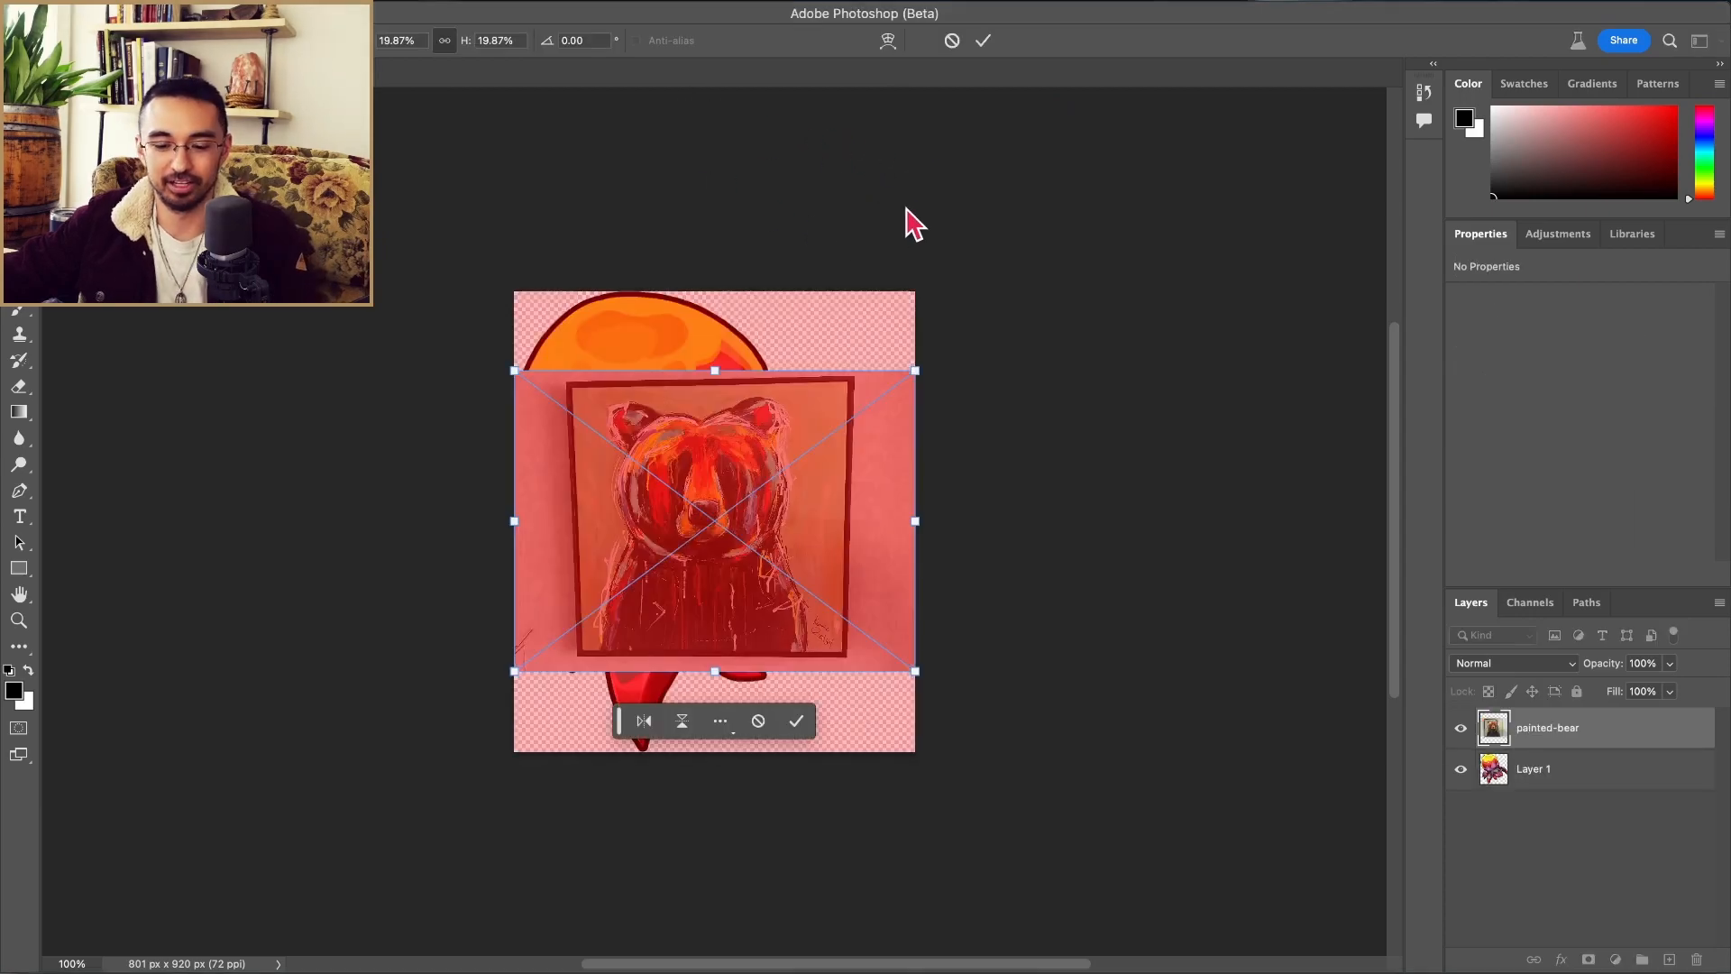
{"action": "key", "text": "Escape"}
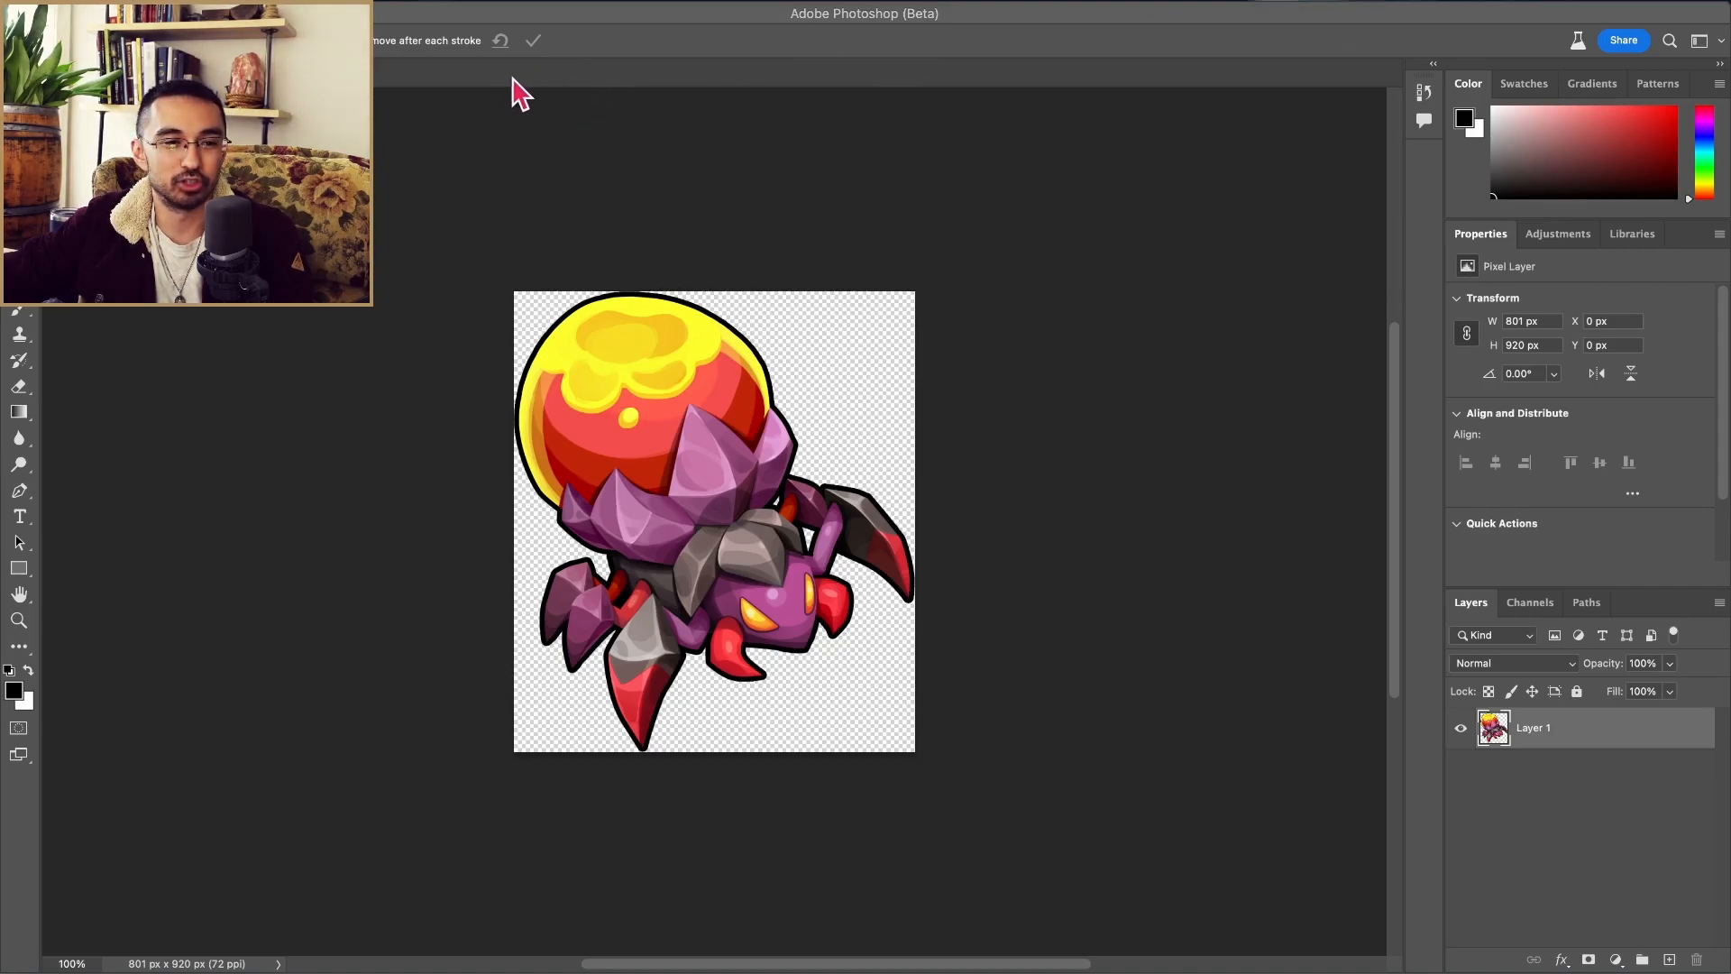
Step: Open painted-bear.jpeg and everseed-snapshot.png as separate documents and return to the spider creature image
{"action": "left_click_drag", "start_coordinate": [513, 79], "coordinate": [475, 79]}
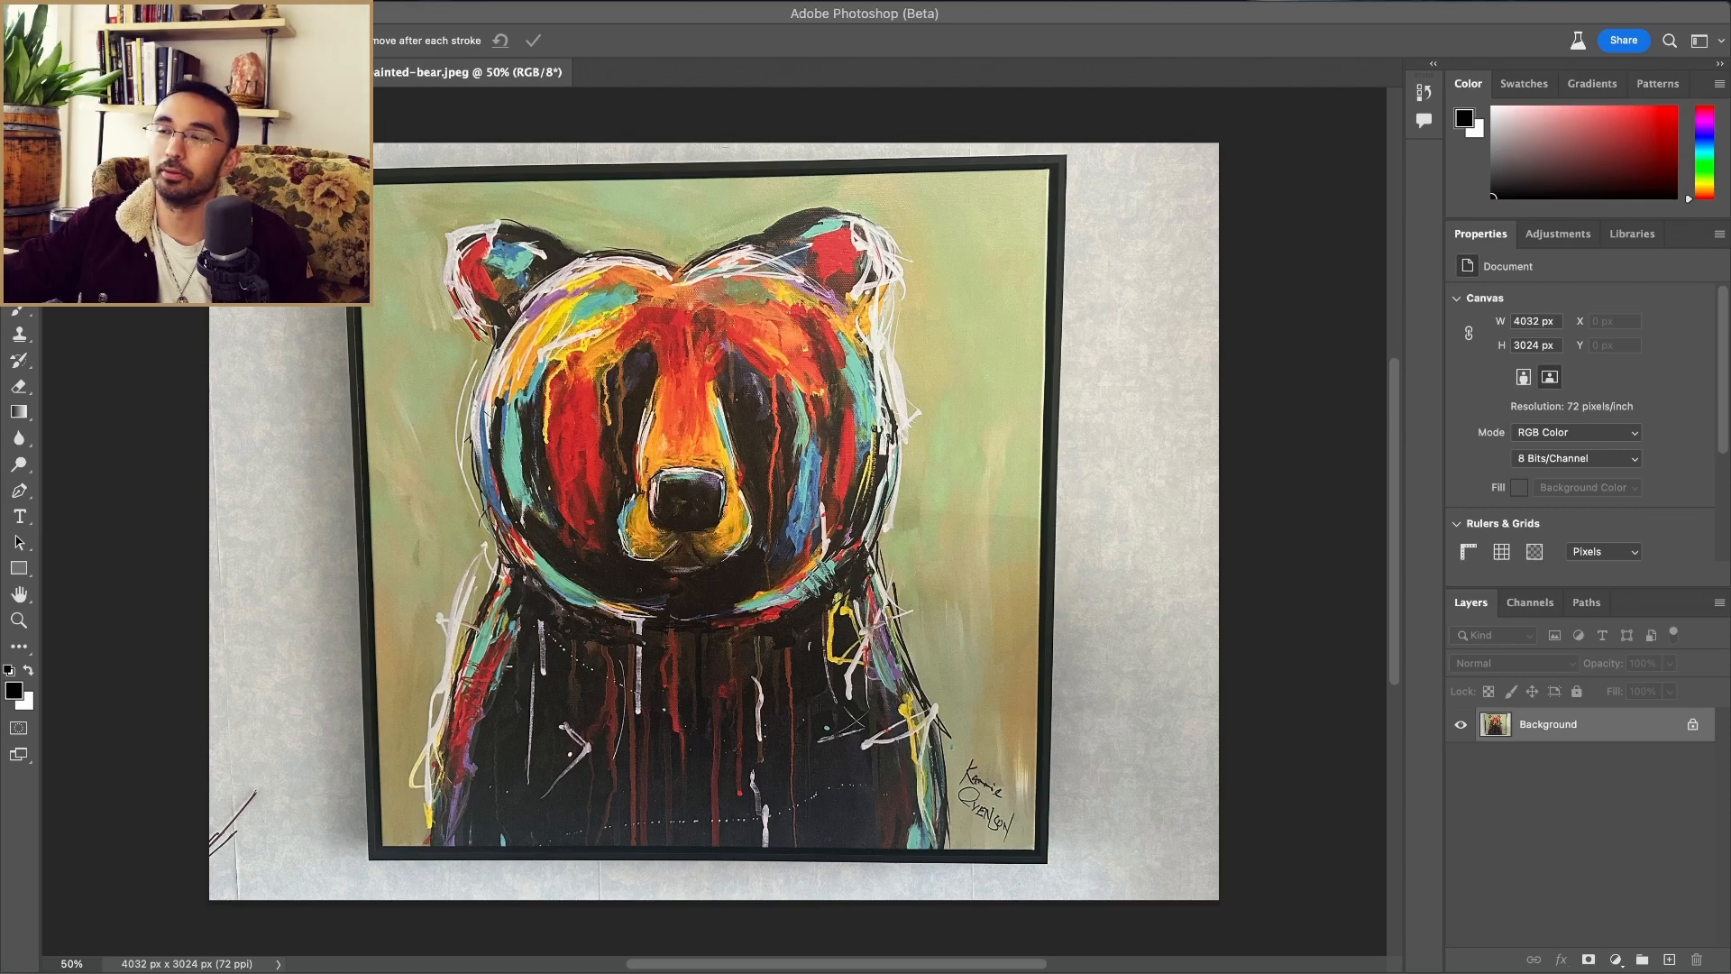
{"action": "left_click_drag", "start_coordinate": [827, 126], "coordinate": [690, 86]}
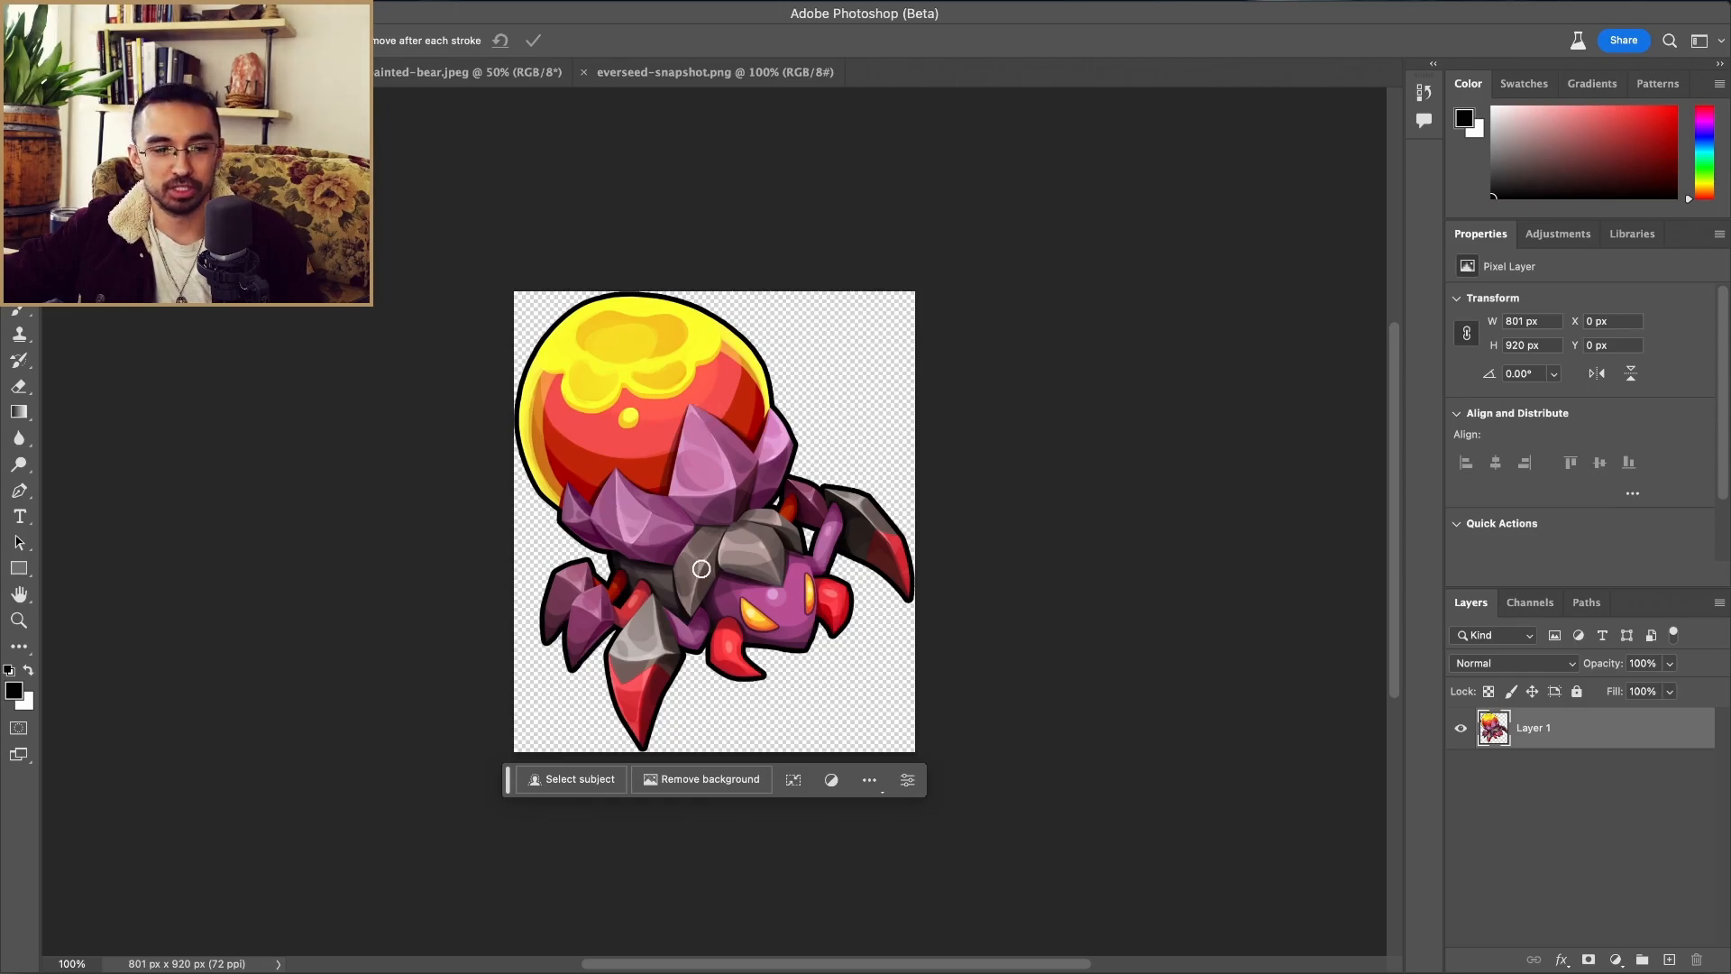
Step: Select the spider creature automatically as the subject of the image
{"action": "left_click", "coordinate": [582, 782]}
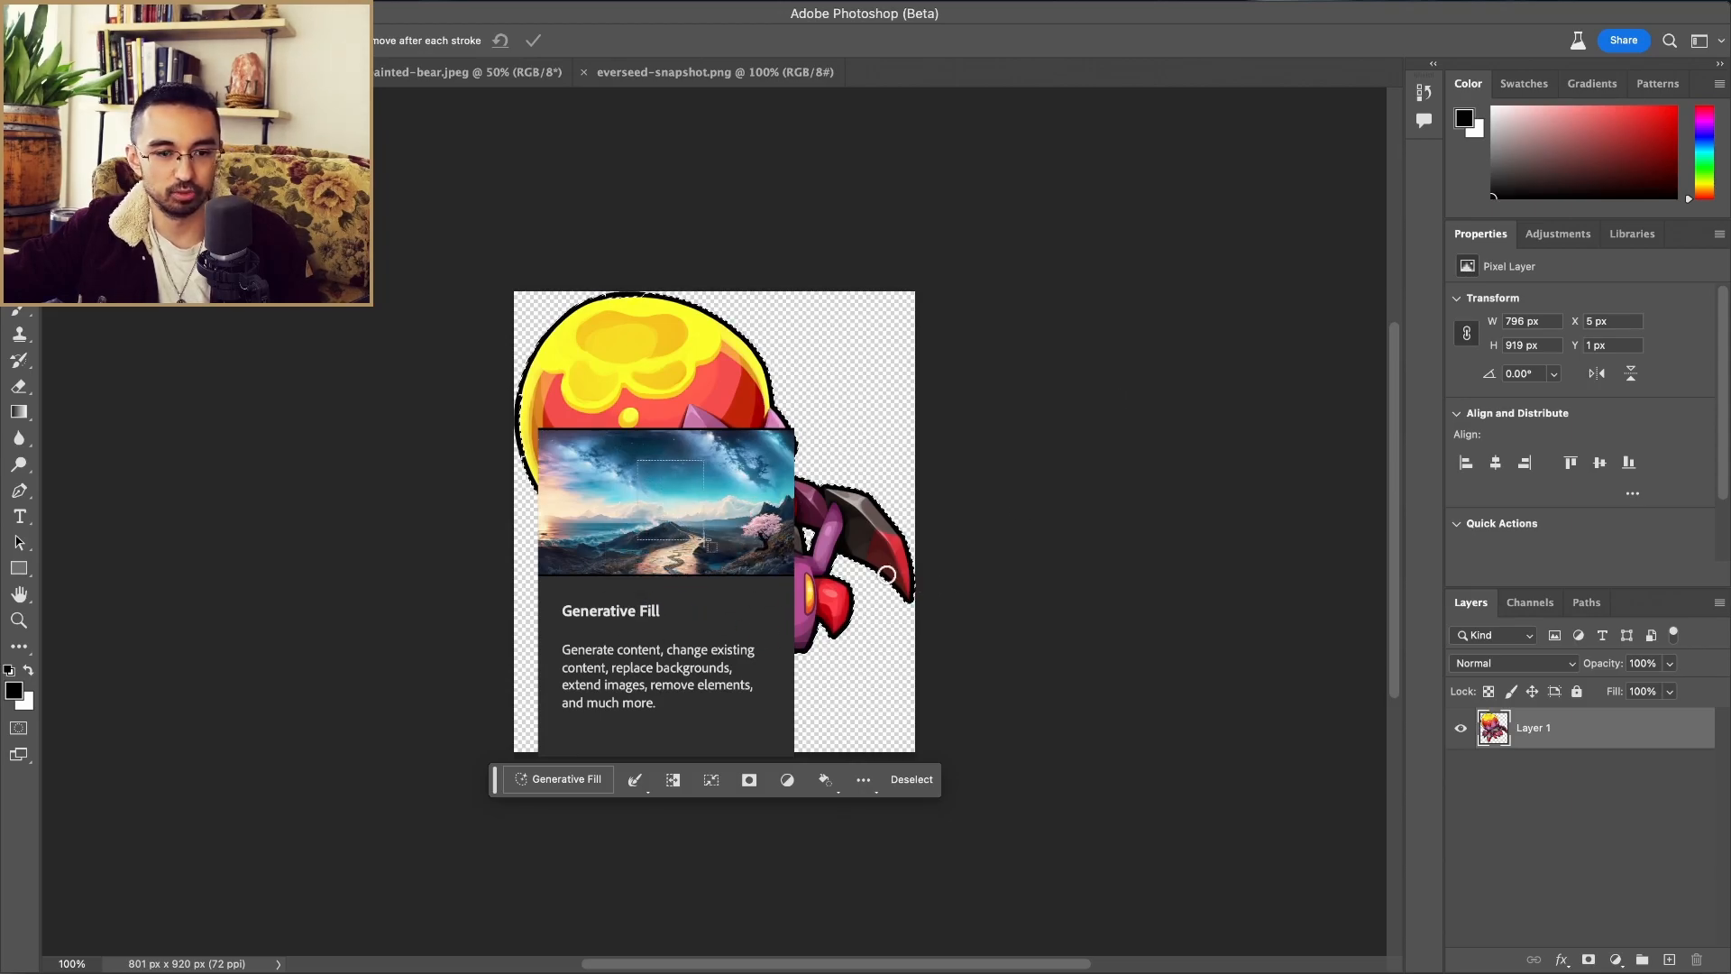
{"action": "scroll", "coordinate": [826, 542], "scroll_direction": "up", "scroll_amount": 5}
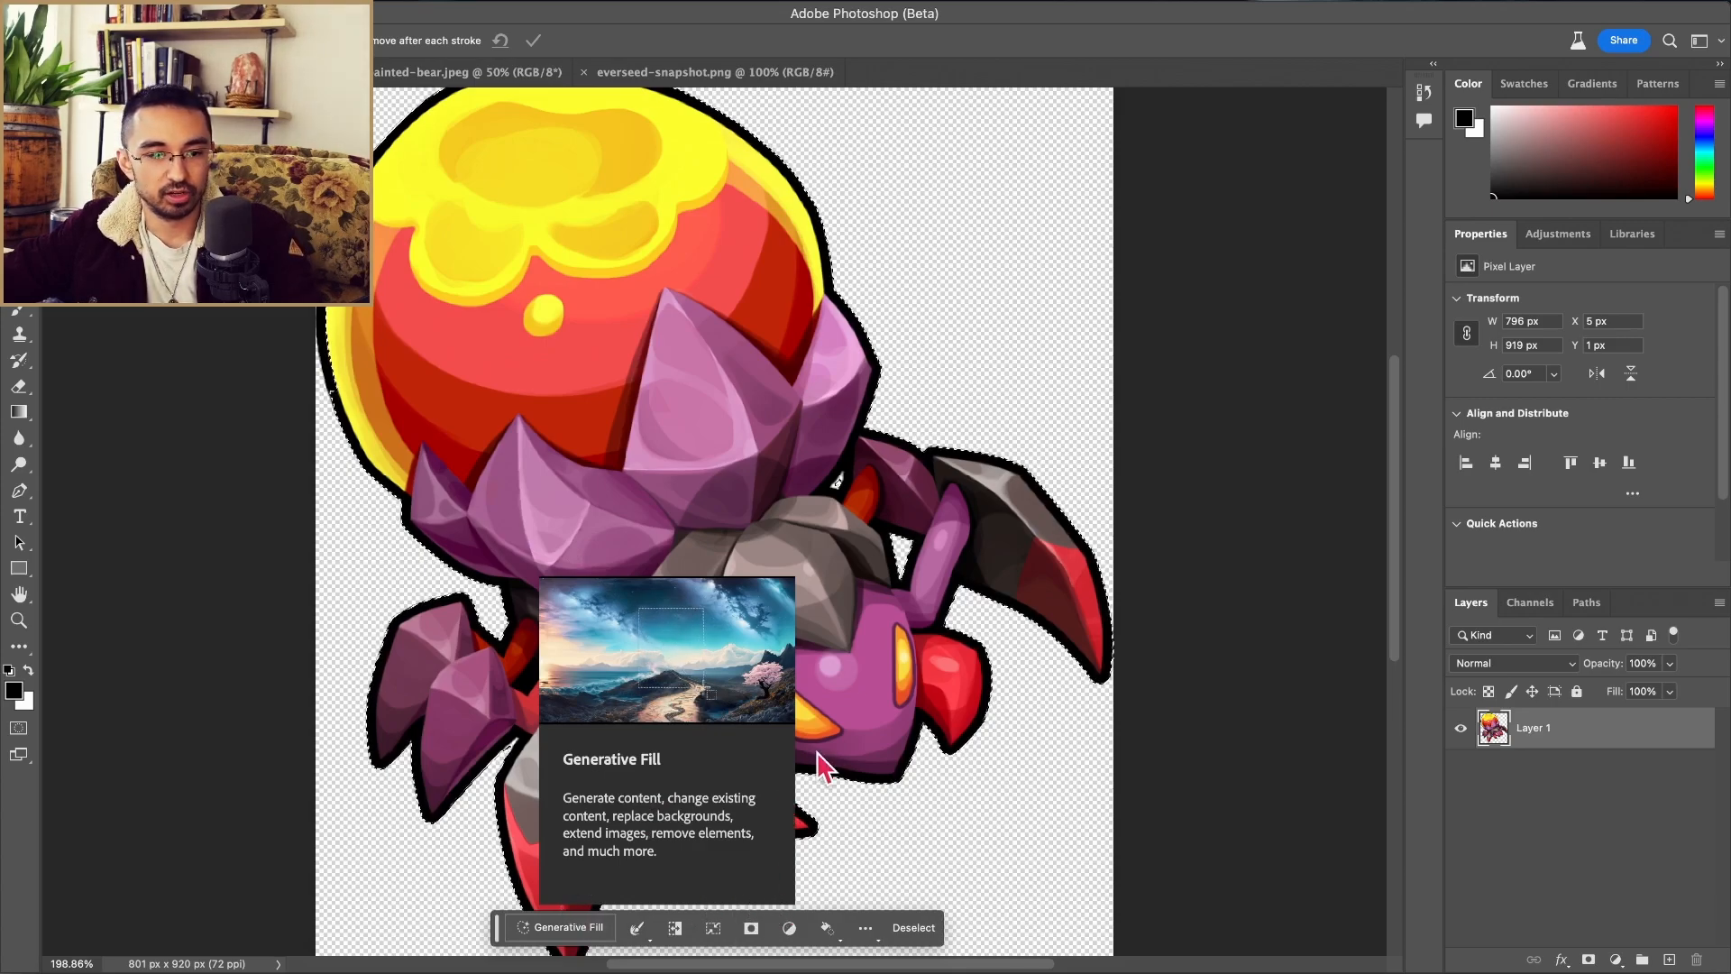
{"action": "scroll", "coordinate": [823, 761], "scroll_direction": "down", "scroll_amount": 3}
{"action": "scroll", "coordinate": [866, 659], "scroll_direction": "down", "scroll_amount": 2}
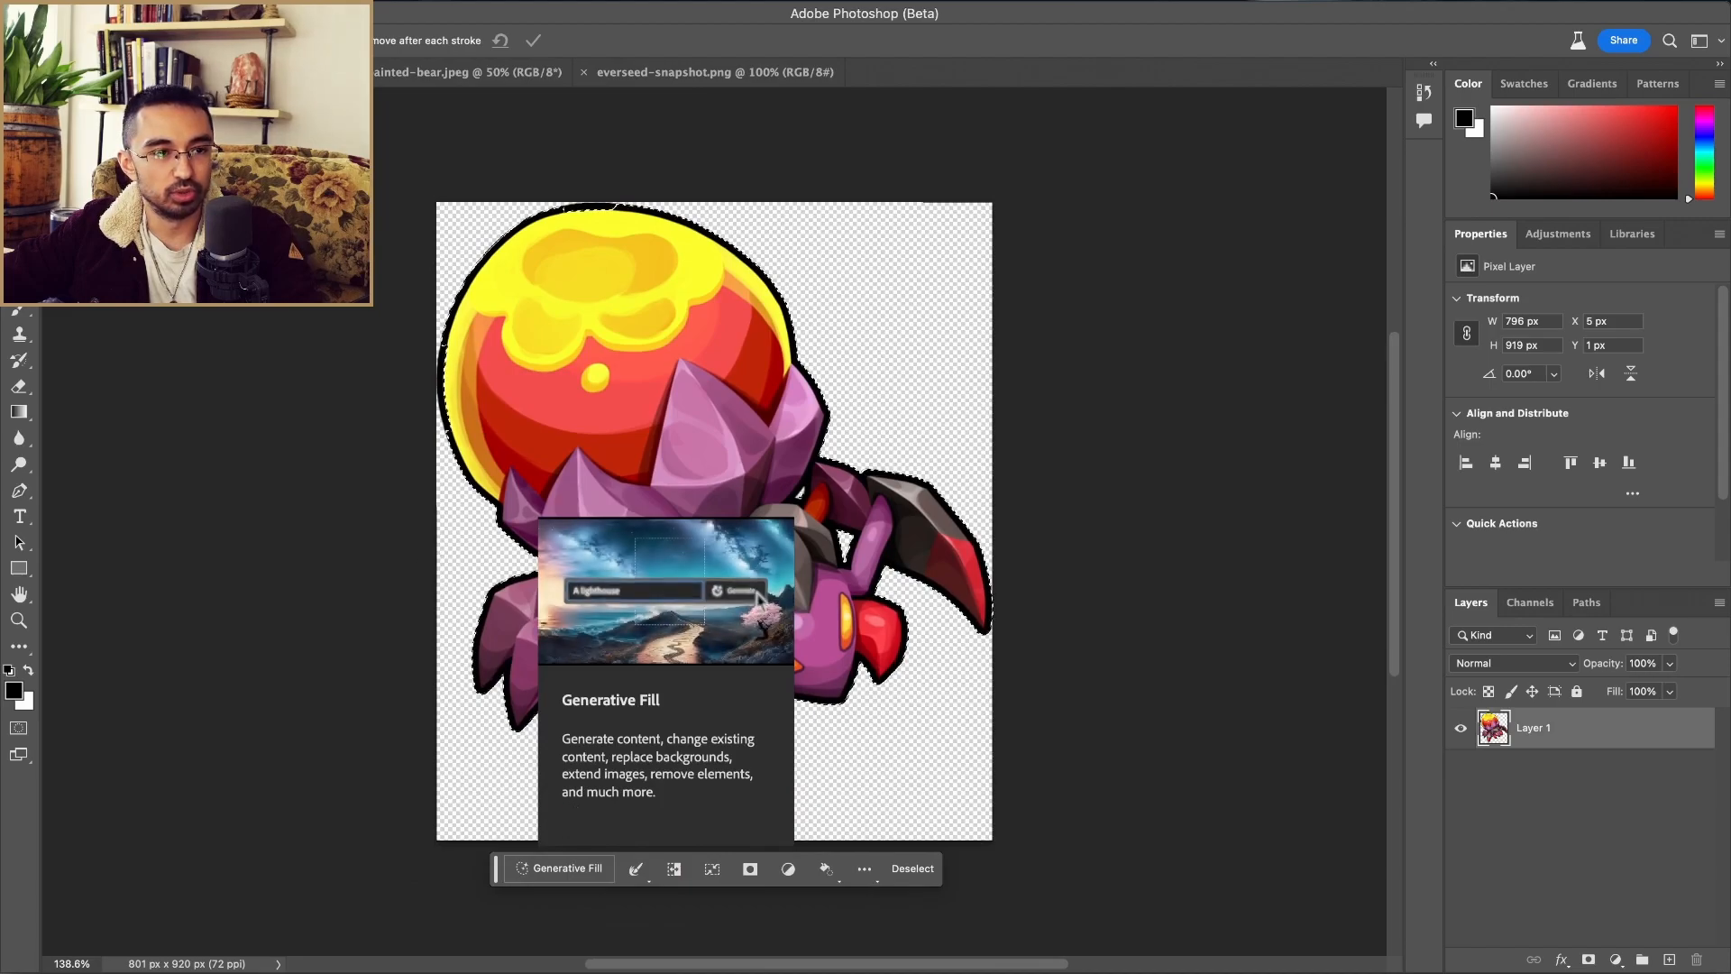
Step: Enlarge the canvas to 3200 pixels wide by 1800 pixels high, anchored at the centre
{"action": "left_click", "coordinate": [293, 2]}
{"action": "mouse_move", "coordinate": [325, 1]}
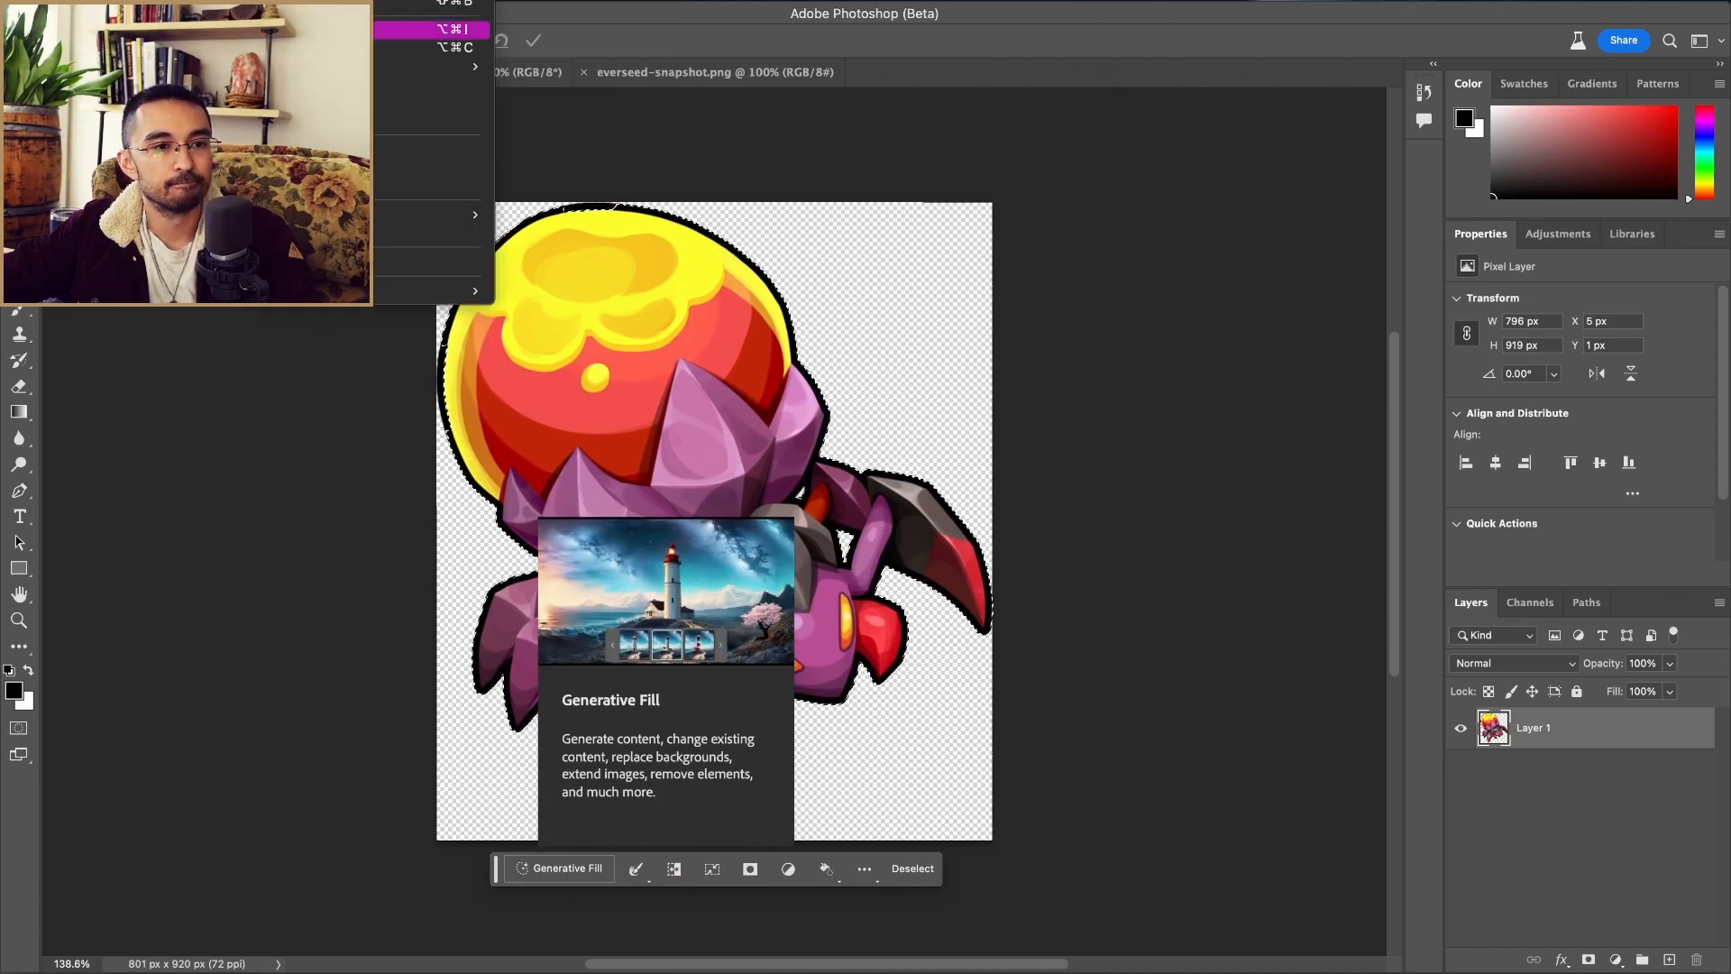
{"action": "left_click", "coordinate": [330, 47]}
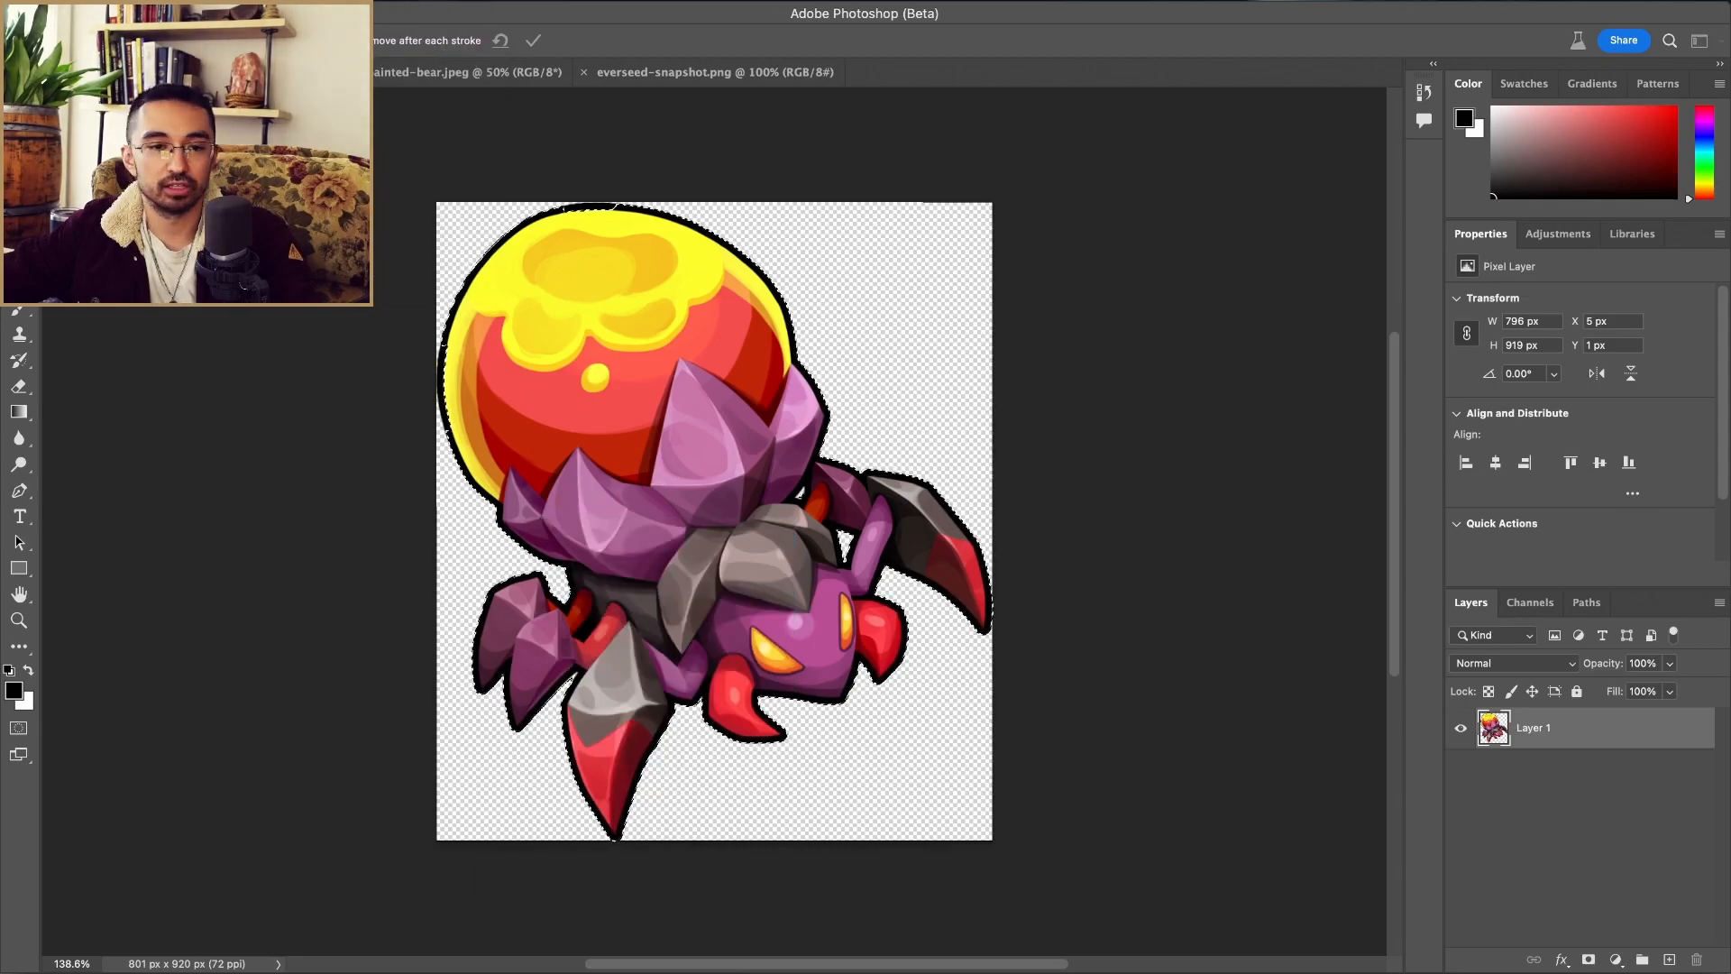
{"action": "left_click_drag", "start_coordinate": [1299, 181], "coordinate": [858, 279]}
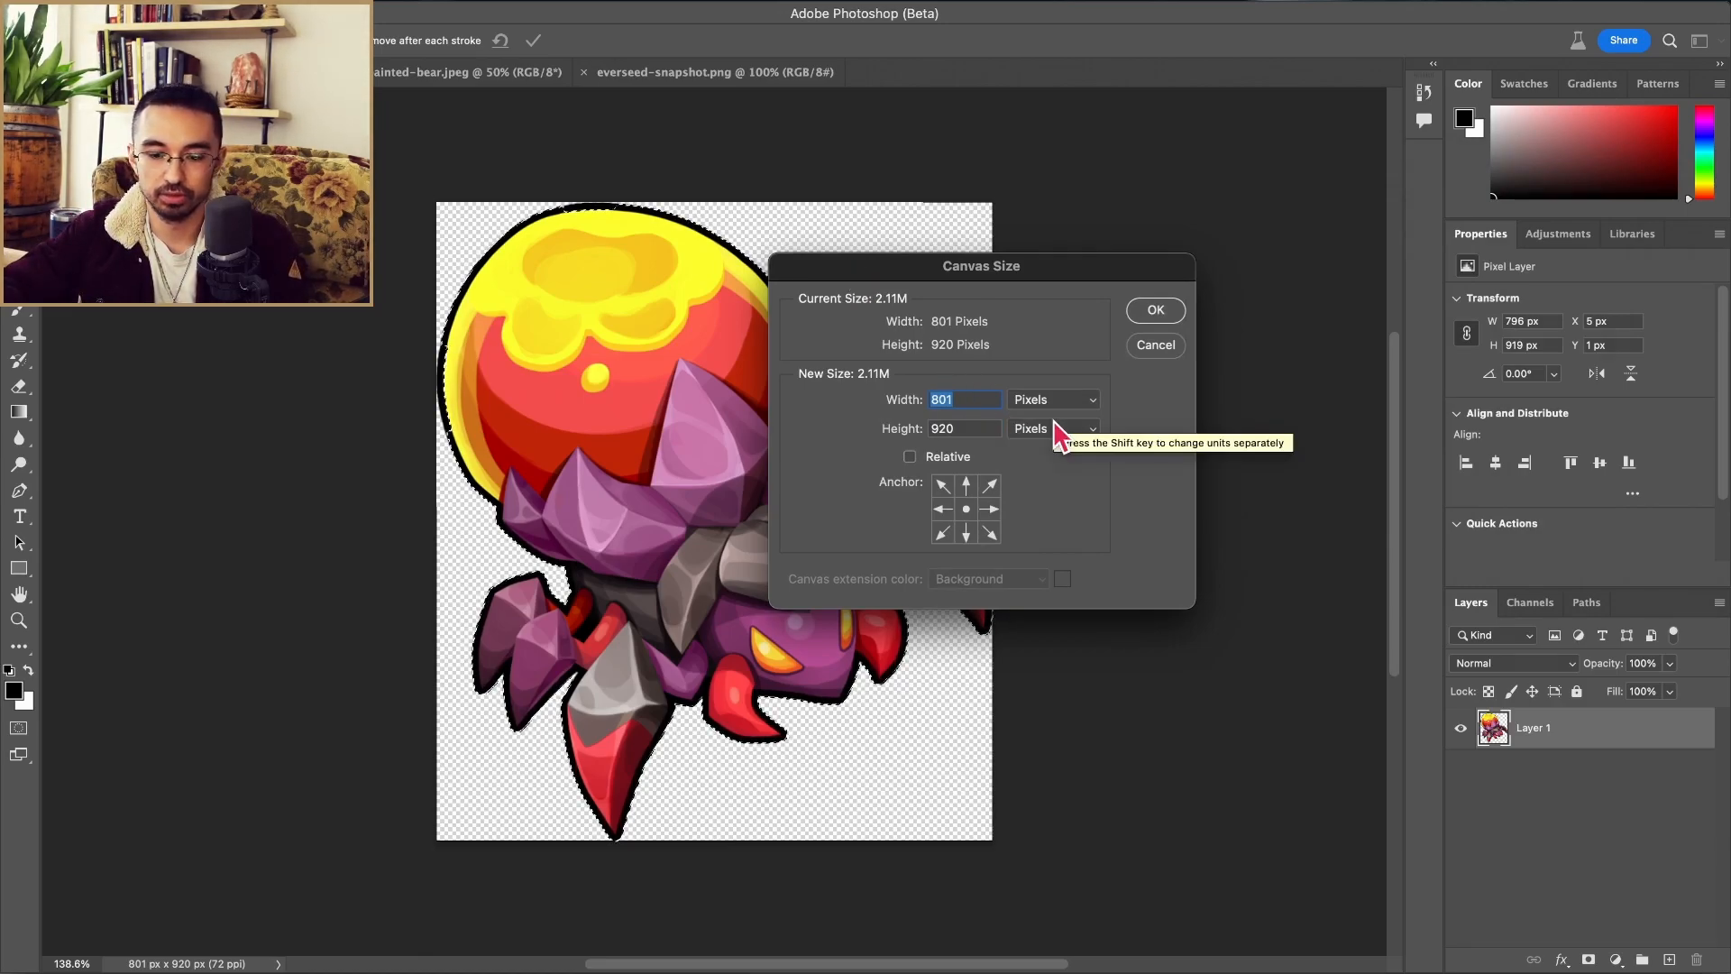
{"action": "type", "text": "3200"}
{"action": "key", "text": "Tab"}
{"action": "type", "text": "1800"}
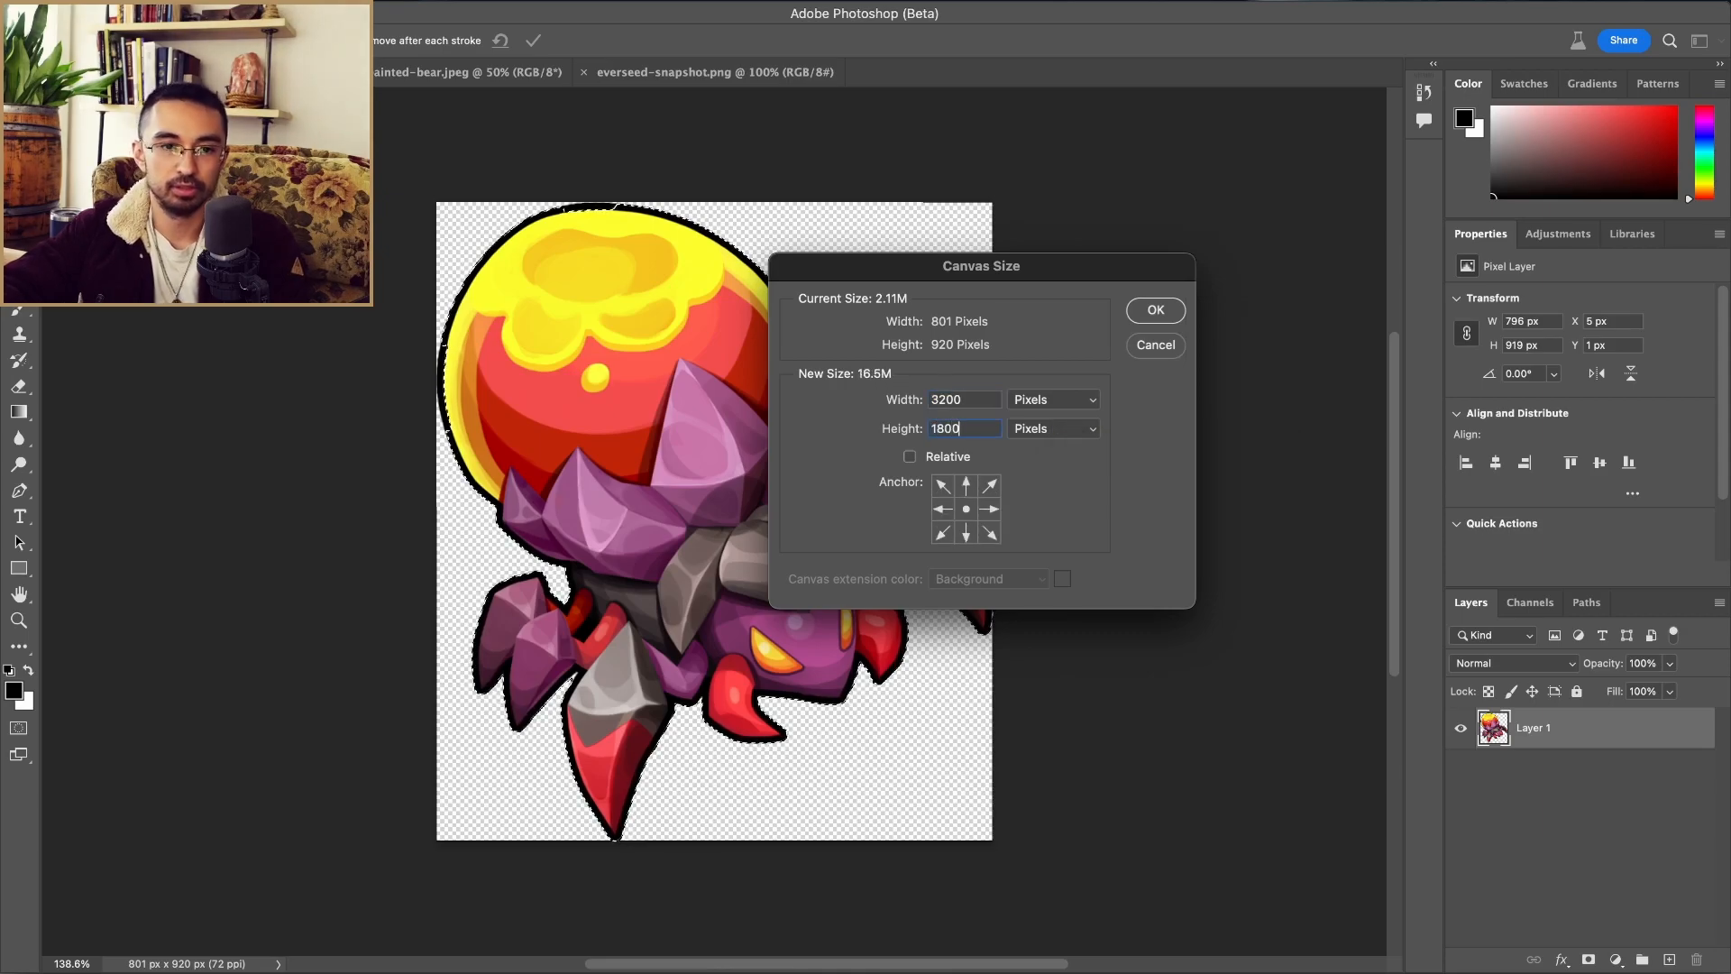
{"action": "left_click", "coordinate": [1154, 310]}
Step: Select the creature as the subject on the enlarged canvas and invert the selection to cover the empty background
{"action": "key", "text": "ctrl+0"}
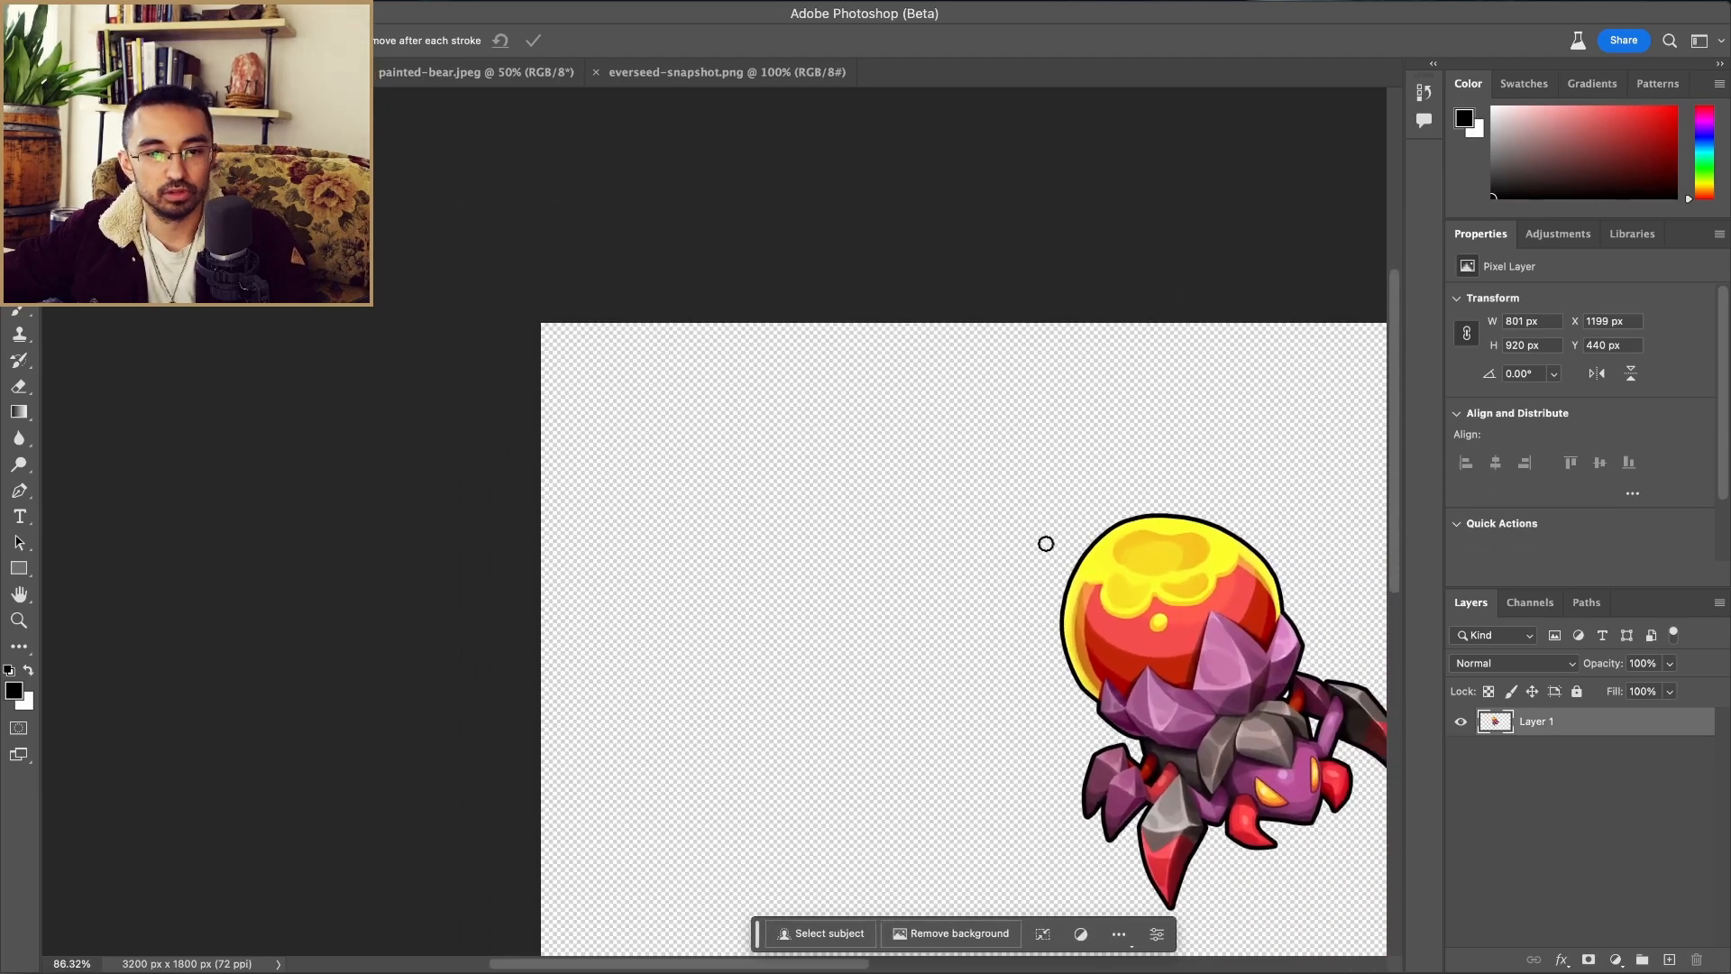
{"action": "scroll", "coordinate": [1046, 542], "scroll_direction": "down", "scroll_amount": 3}
{"action": "scroll", "coordinate": [1046, 542], "scroll_direction": "right", "scroll_amount": 4}
{"action": "scroll", "coordinate": [981, 524], "scroll_direction": "down", "scroll_amount": 3}
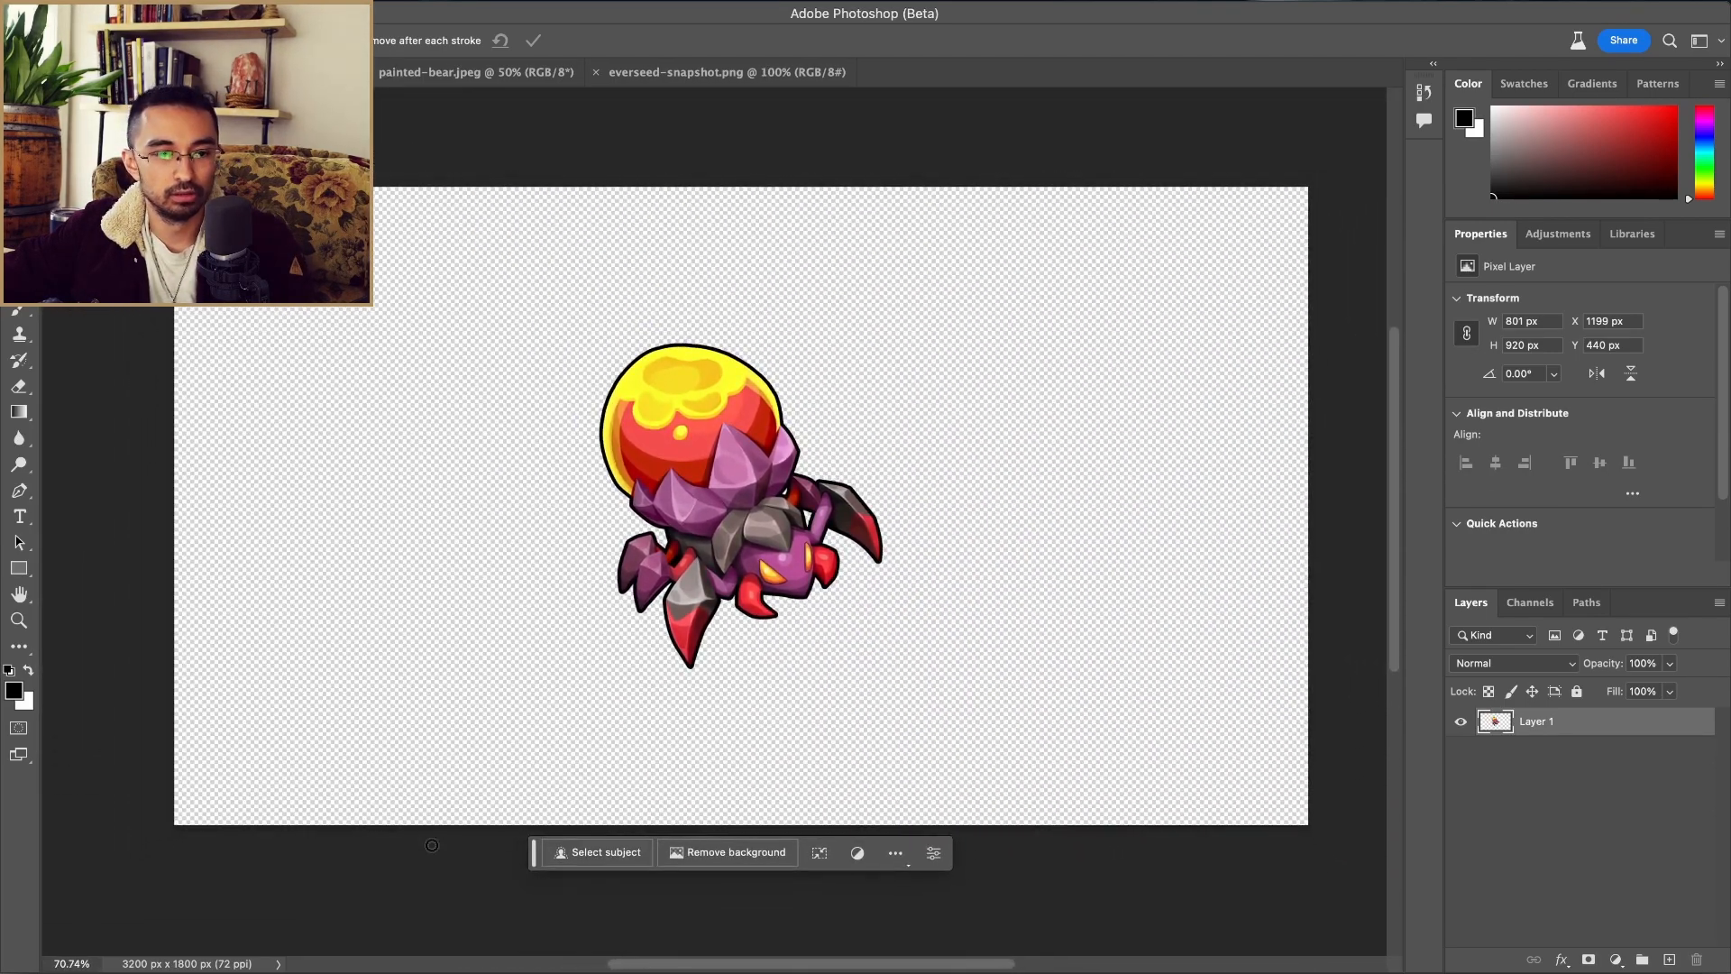
{"action": "left_click", "coordinate": [592, 855]}
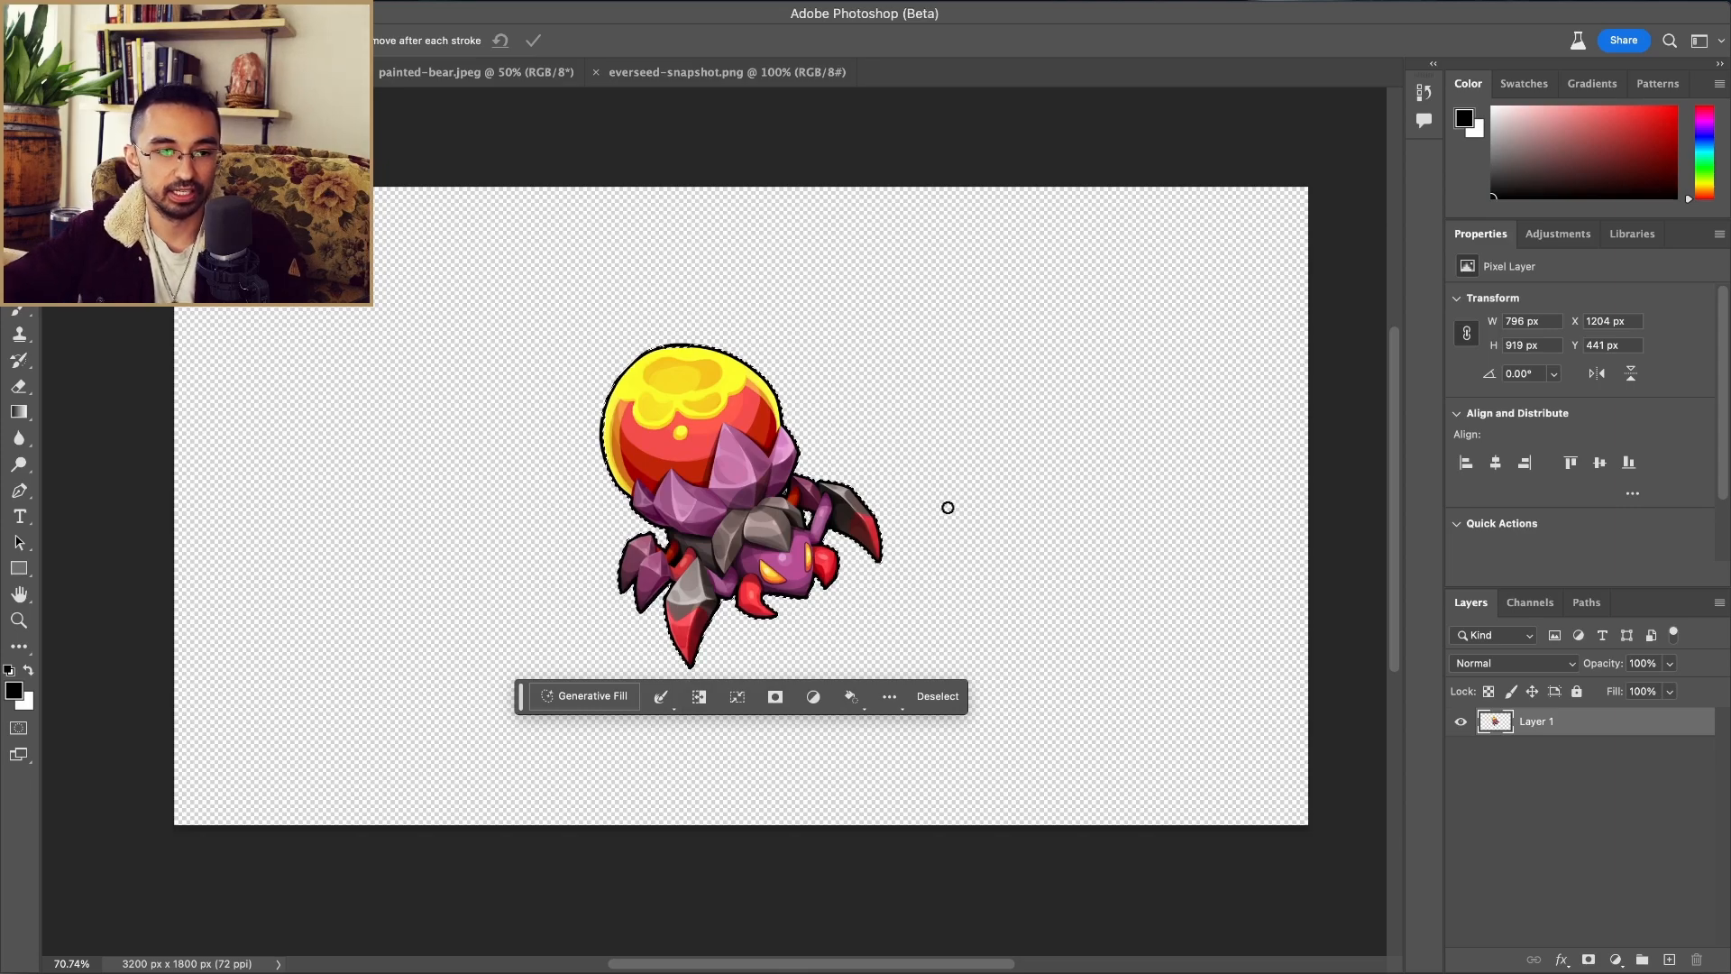
{"action": "key", "text": "super+shift+i"}
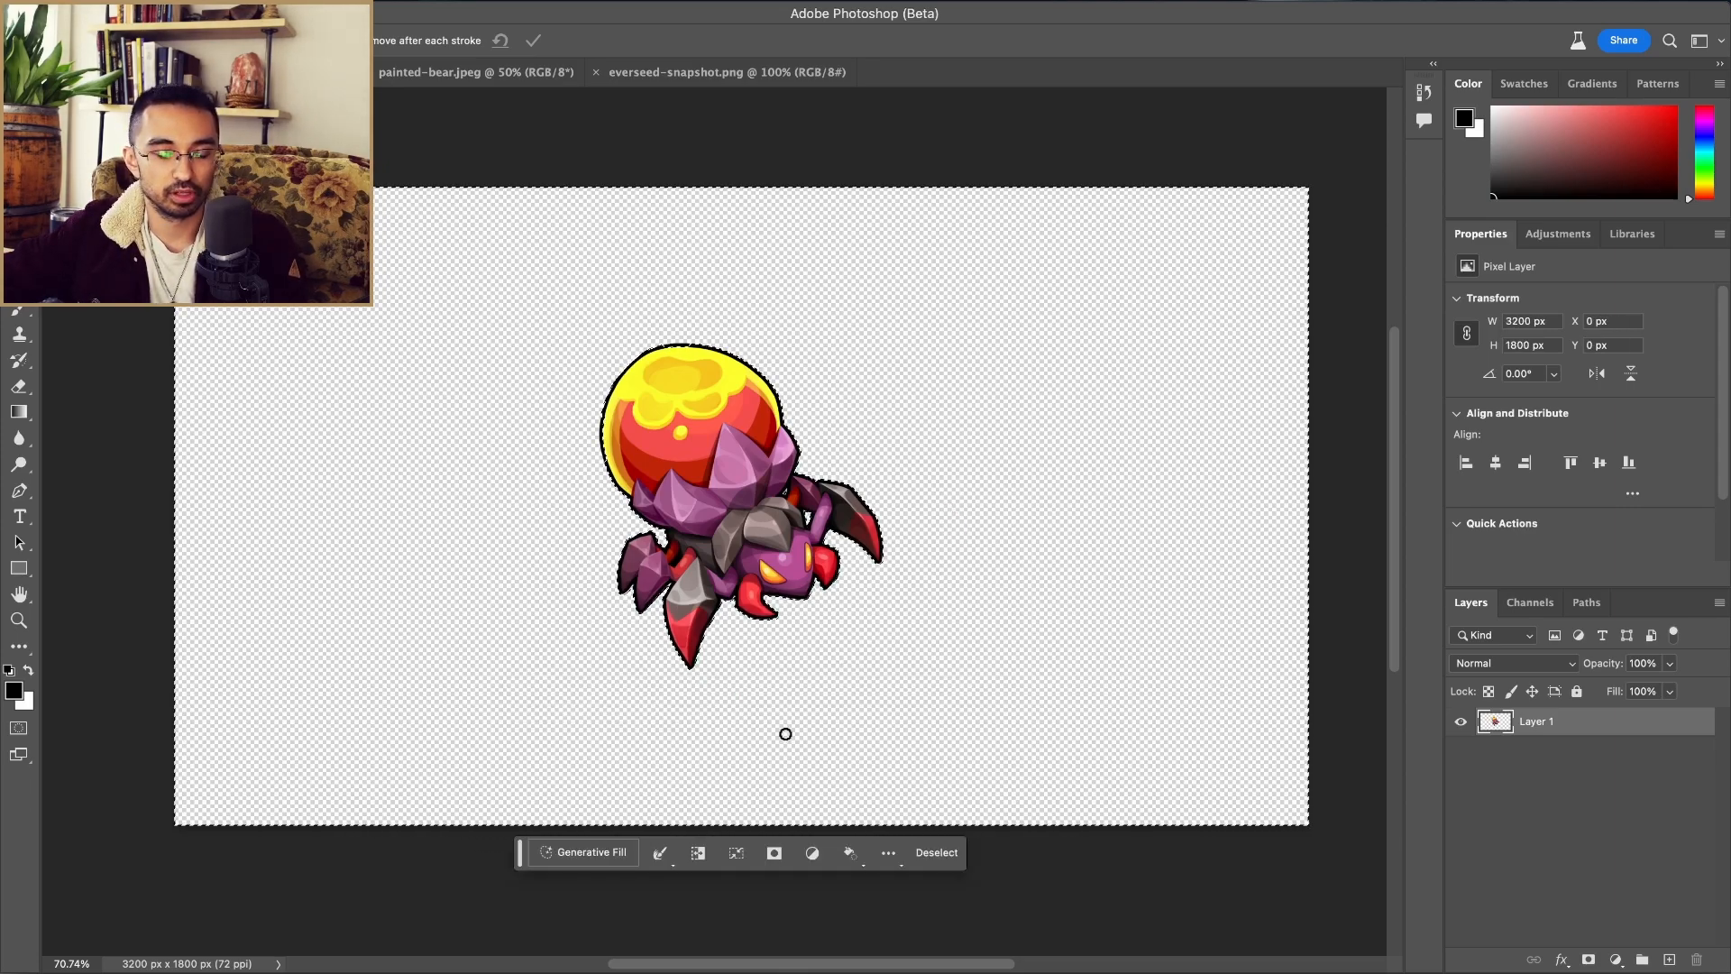
Step: Try a Generative Fill of the selected background with an empty prompt and browse its variations
{"action": "left_click", "coordinate": [593, 855]}
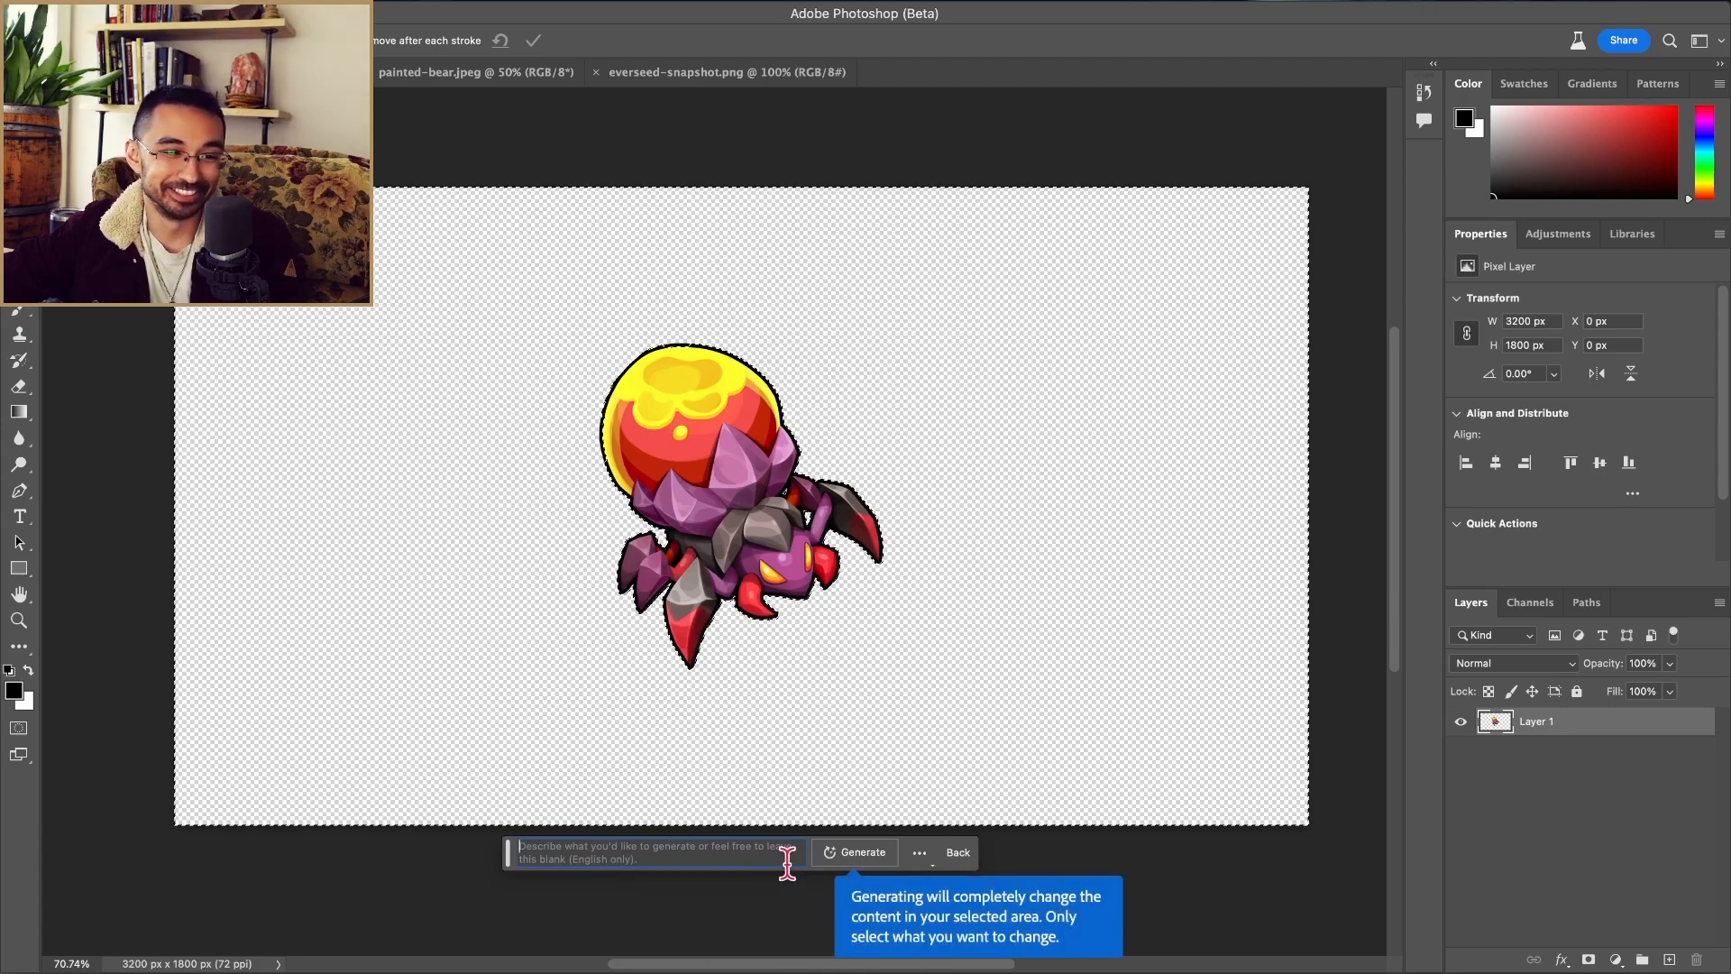
{"action": "left_click", "coordinate": [842, 855]}
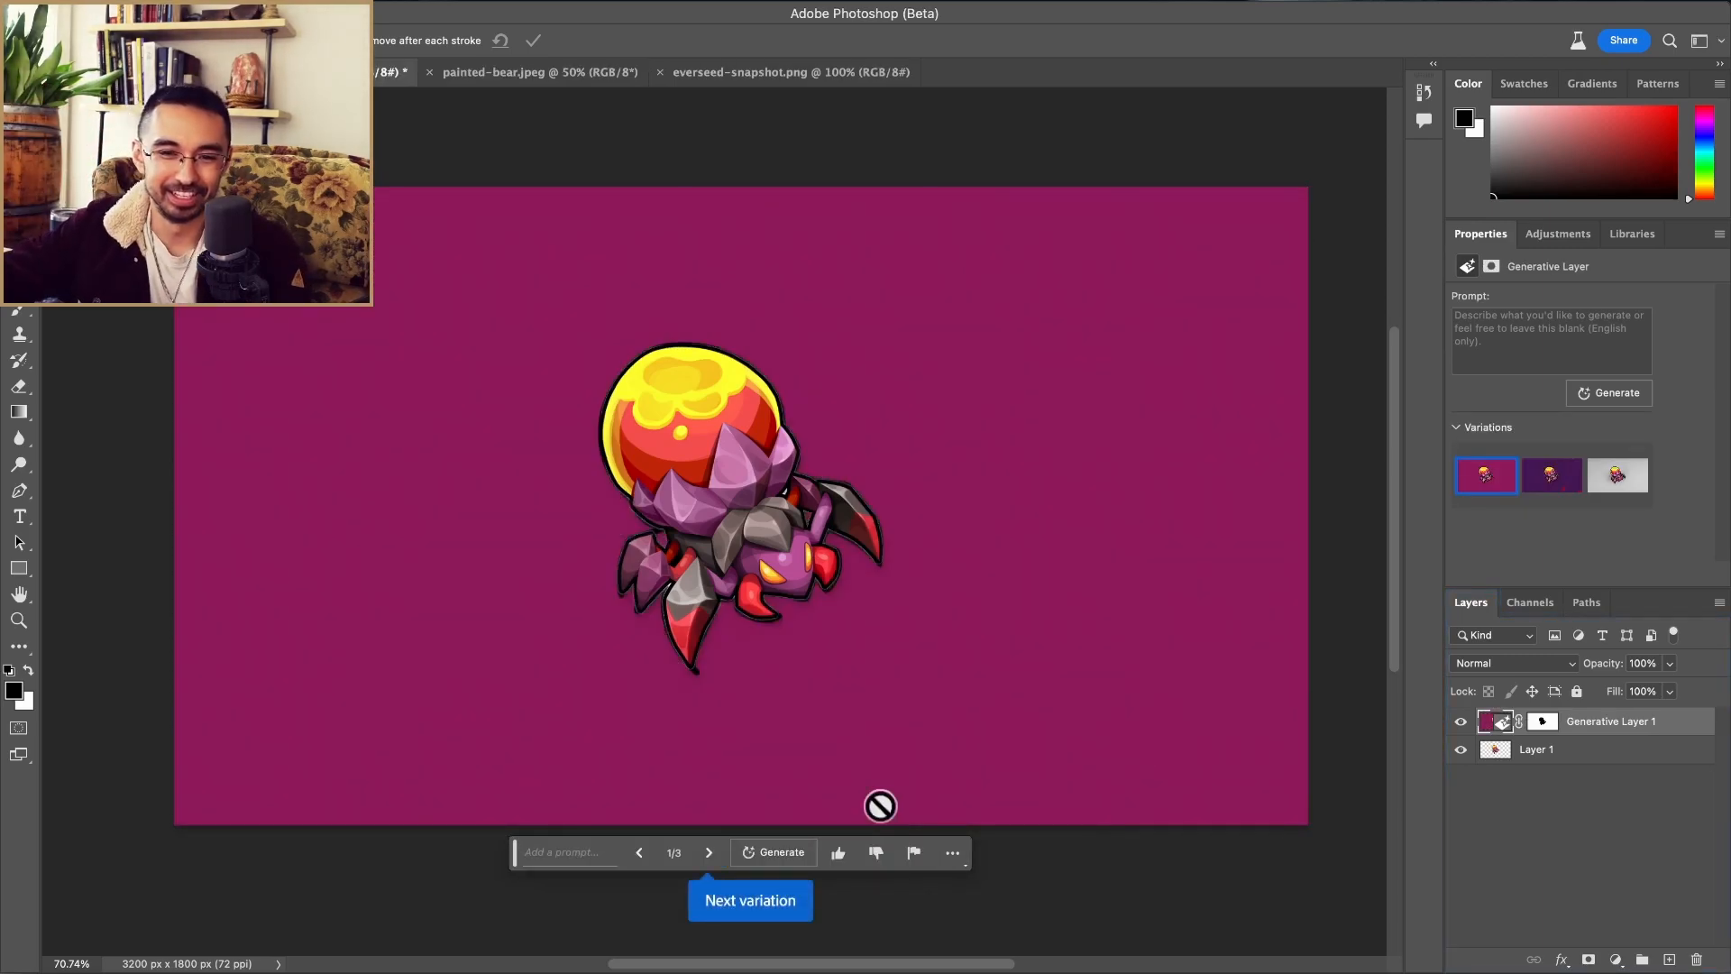
{"action": "left_click", "coordinate": [709, 854]}
{"action": "left_click", "coordinate": [707, 855]}
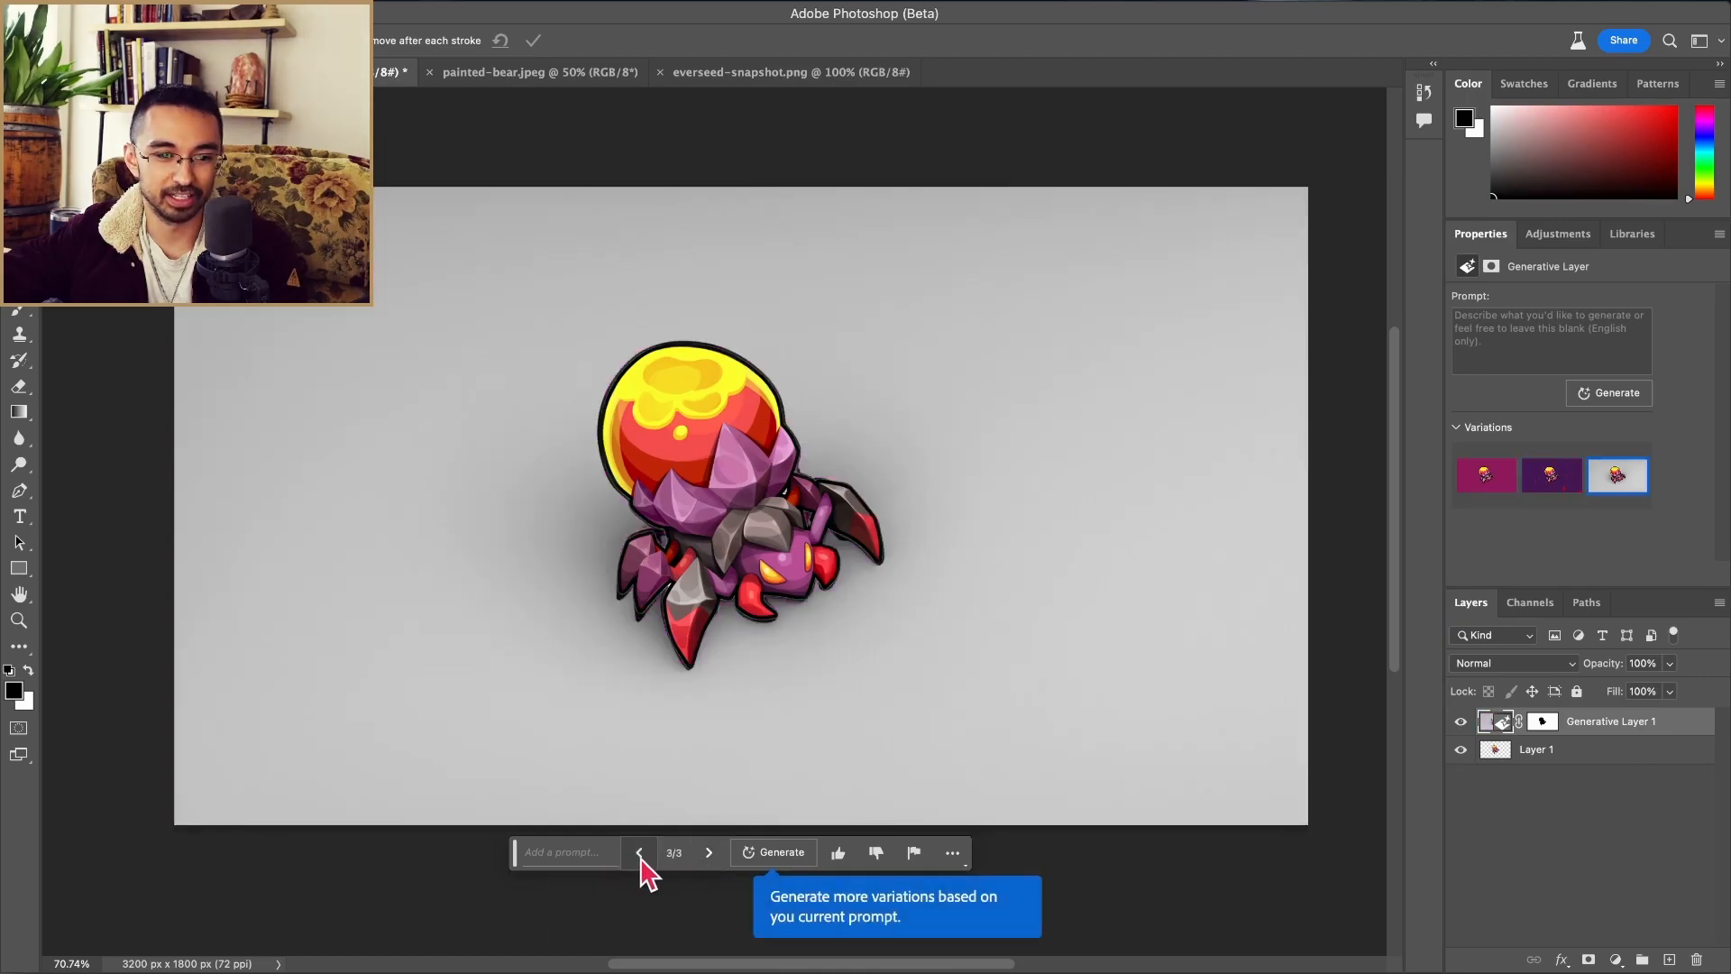
{"action": "key", "text": "super+z"}
{"action": "key", "text": "super+z"}
{"action": "key", "text": "super+z"}
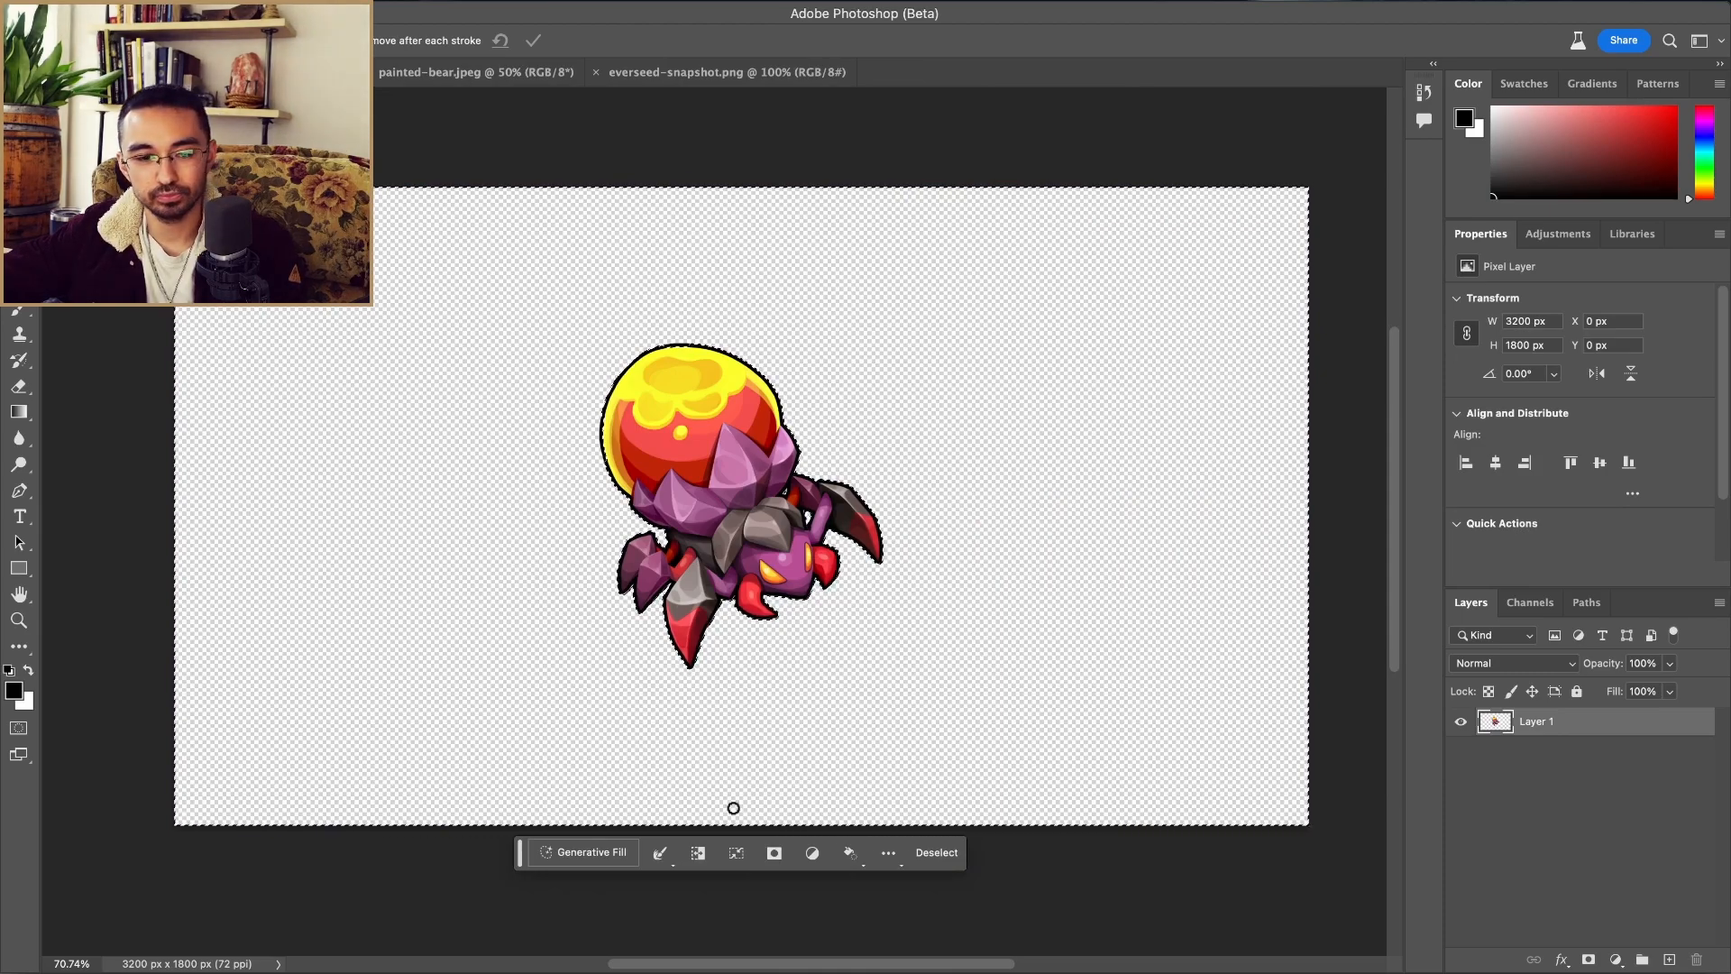
Step: Generate a background in the selection with the prompt "soil with lava and active volcanos erupting in the background, animated style"
{"action": "left_click", "coordinate": [579, 855]}
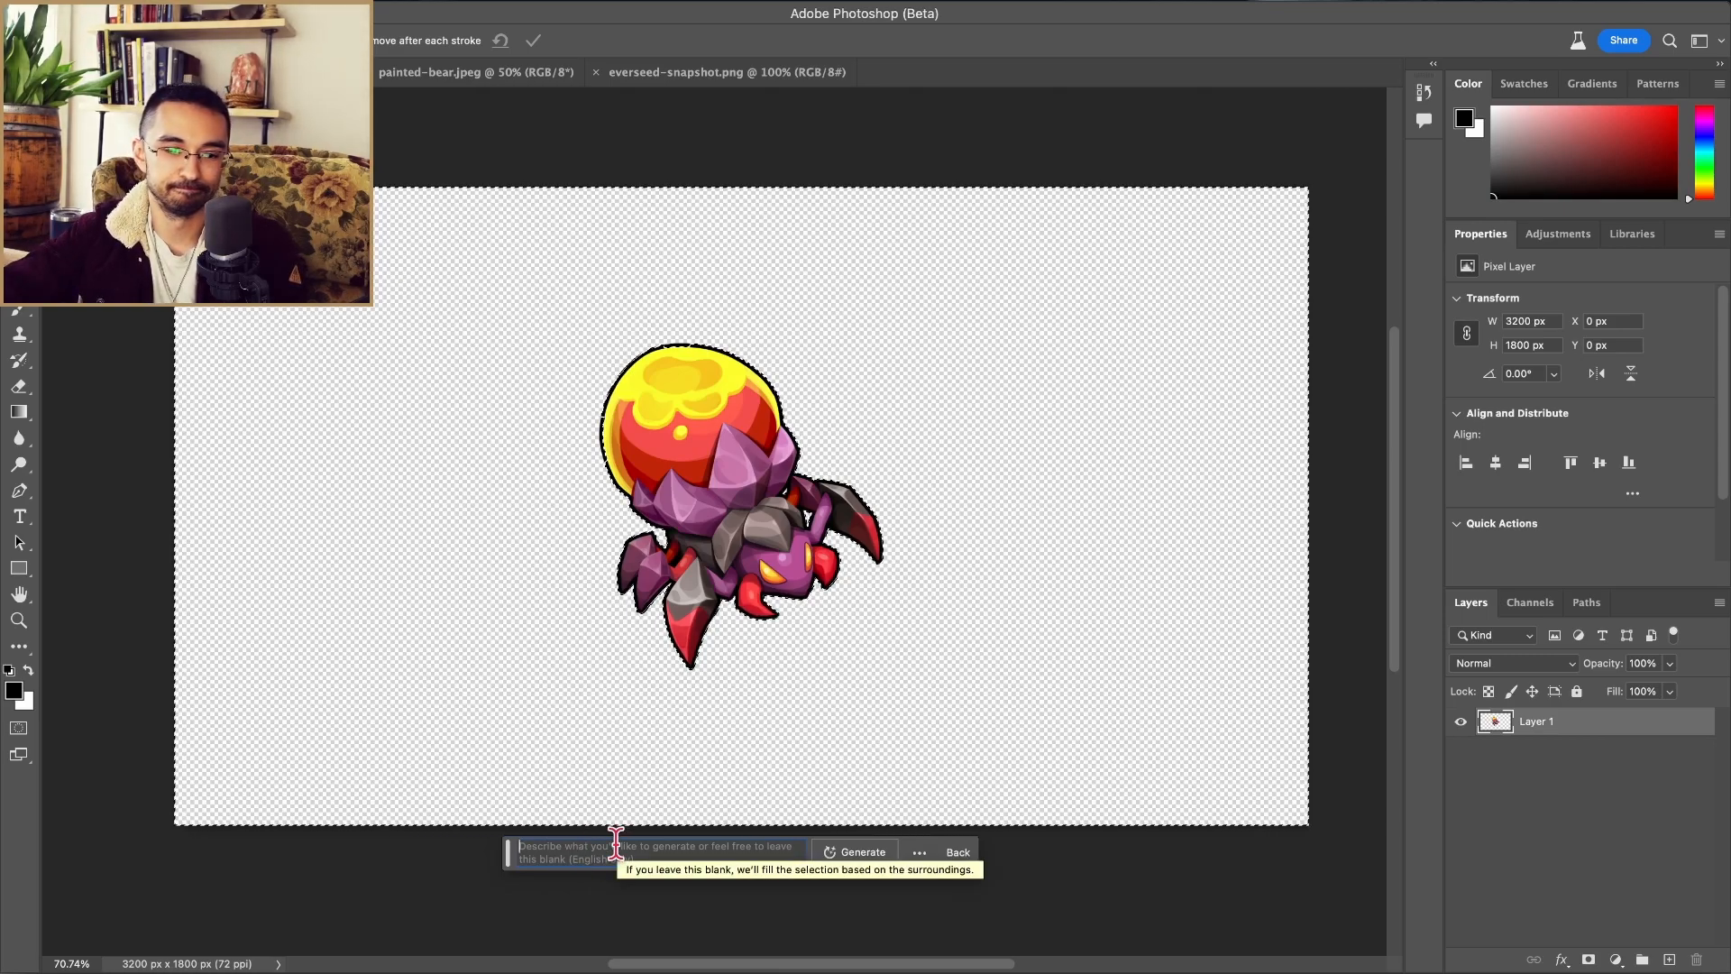
{"action": "type", "text": "a lava cov"}
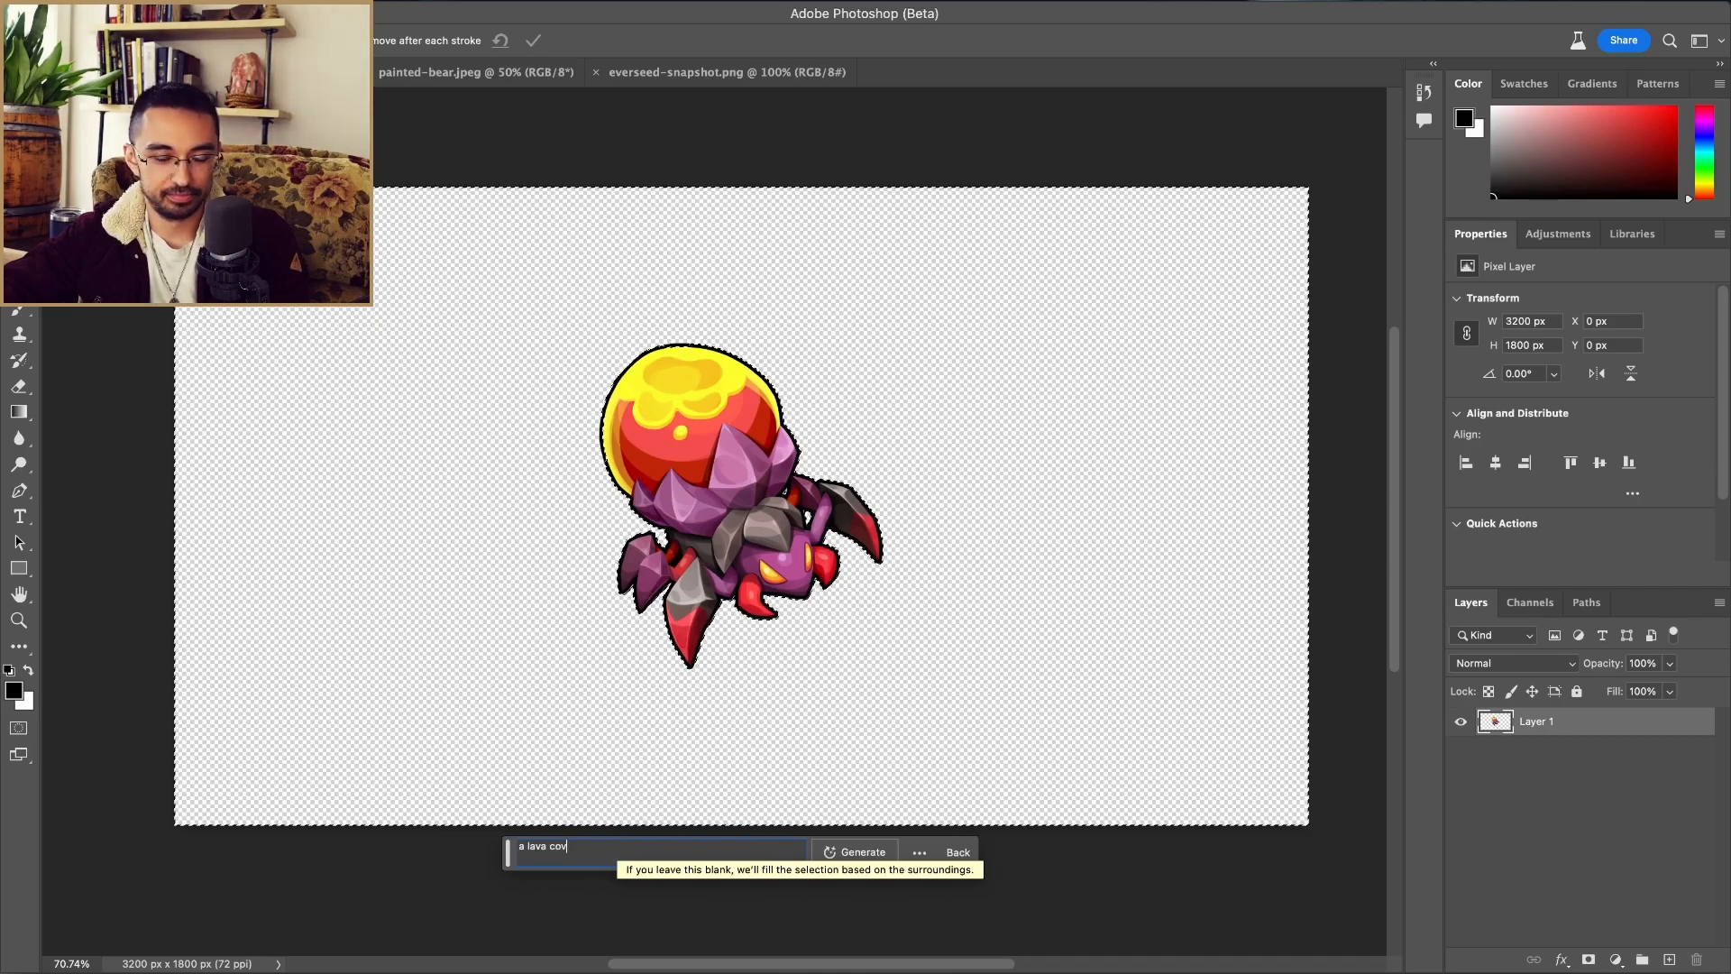
{"action": "type", "text": "ered"}
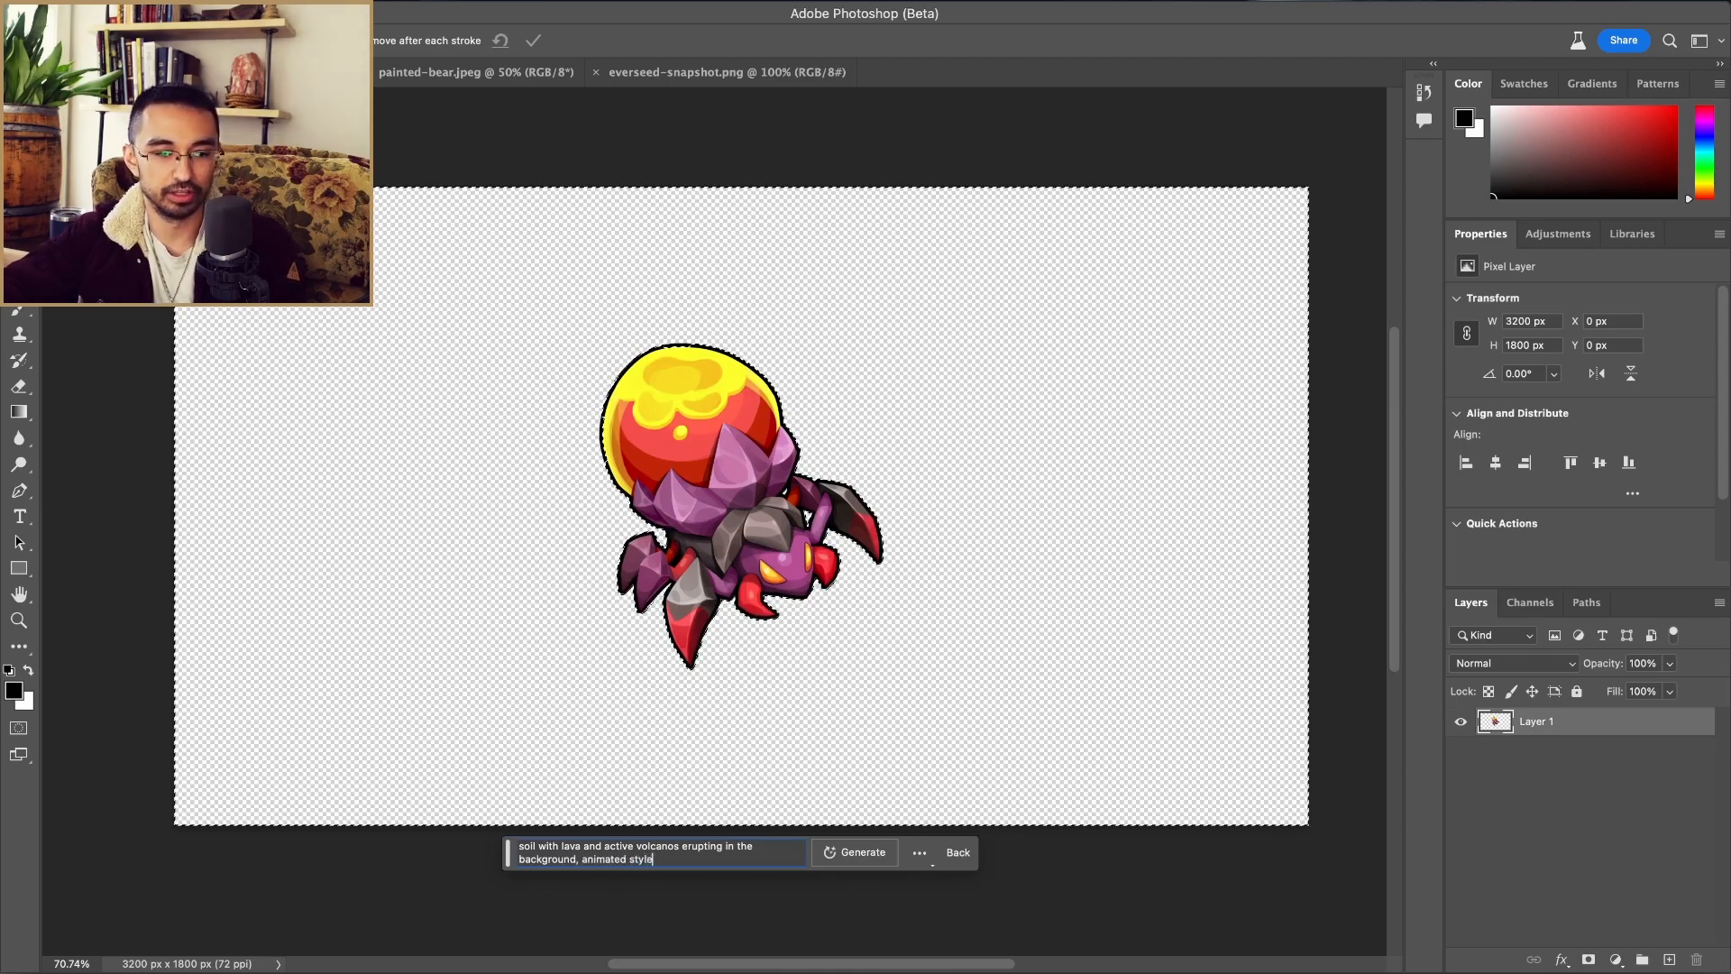
{"action": "left_click", "coordinate": [849, 853]}
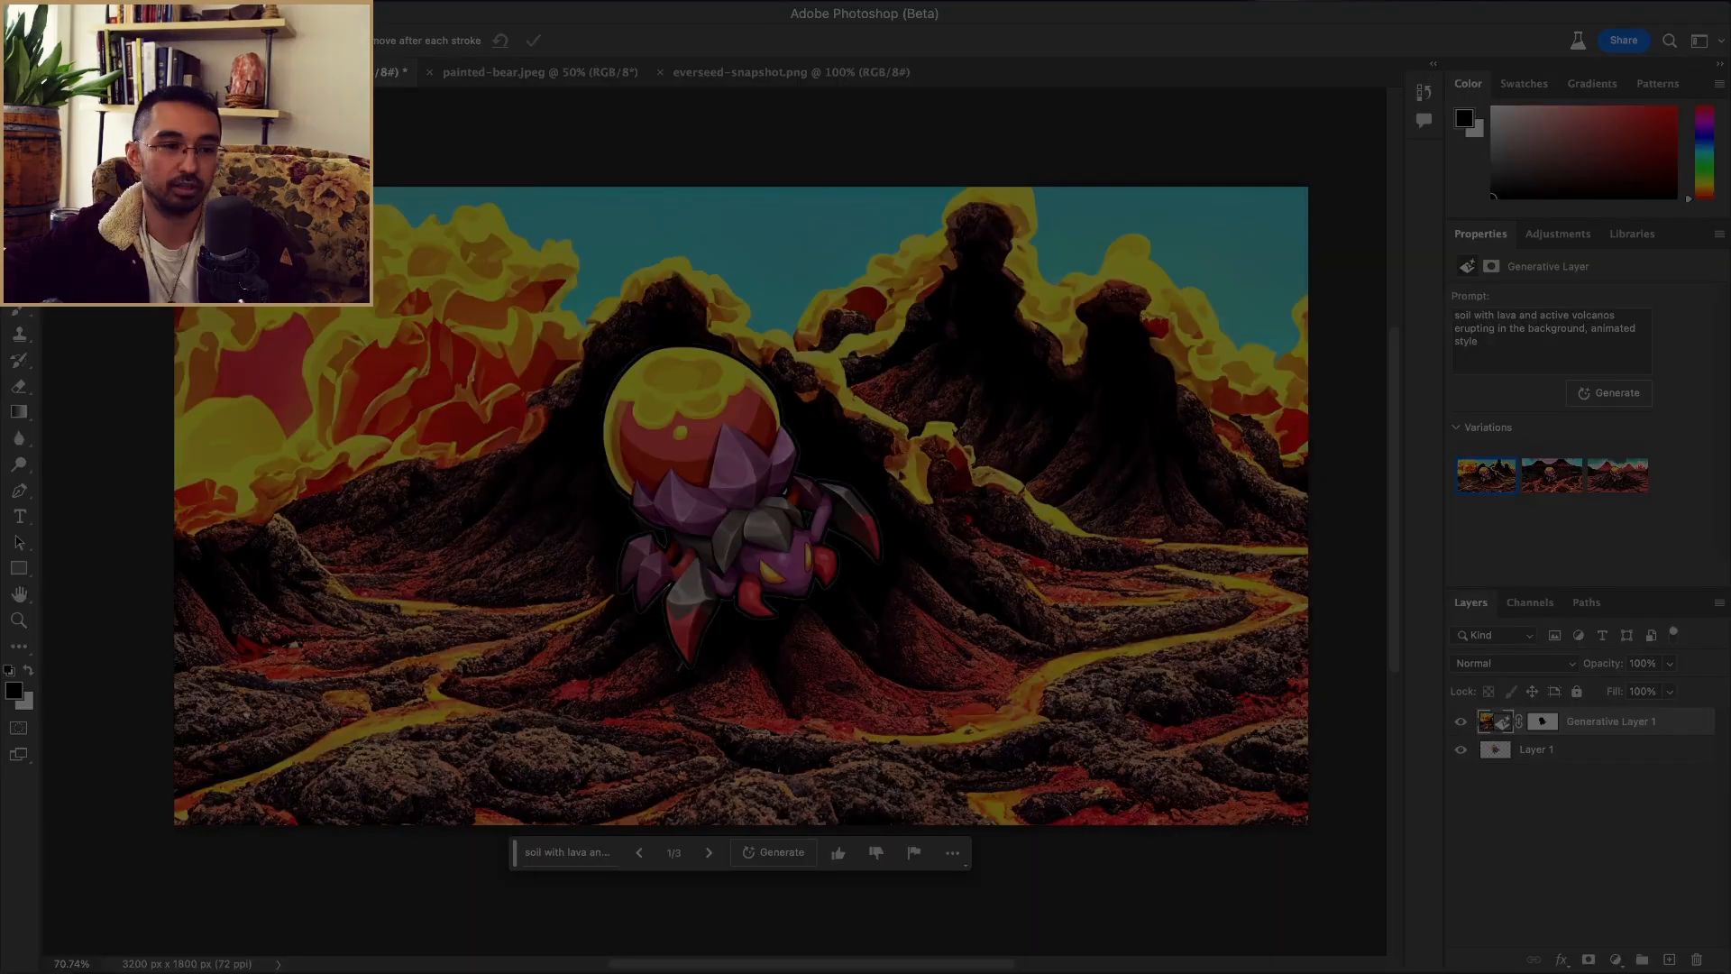
{"action": "mouse_move", "coordinate": [112, 162]}
{"action": "left_mouse_down"}
{"action": "mouse_move", "coordinate": [399, 398]}
{"action": "mouse_move", "coordinate": [606, 538]}
{"action": "left_mouse_up"}
{"action": "key", "text": "Escape"}
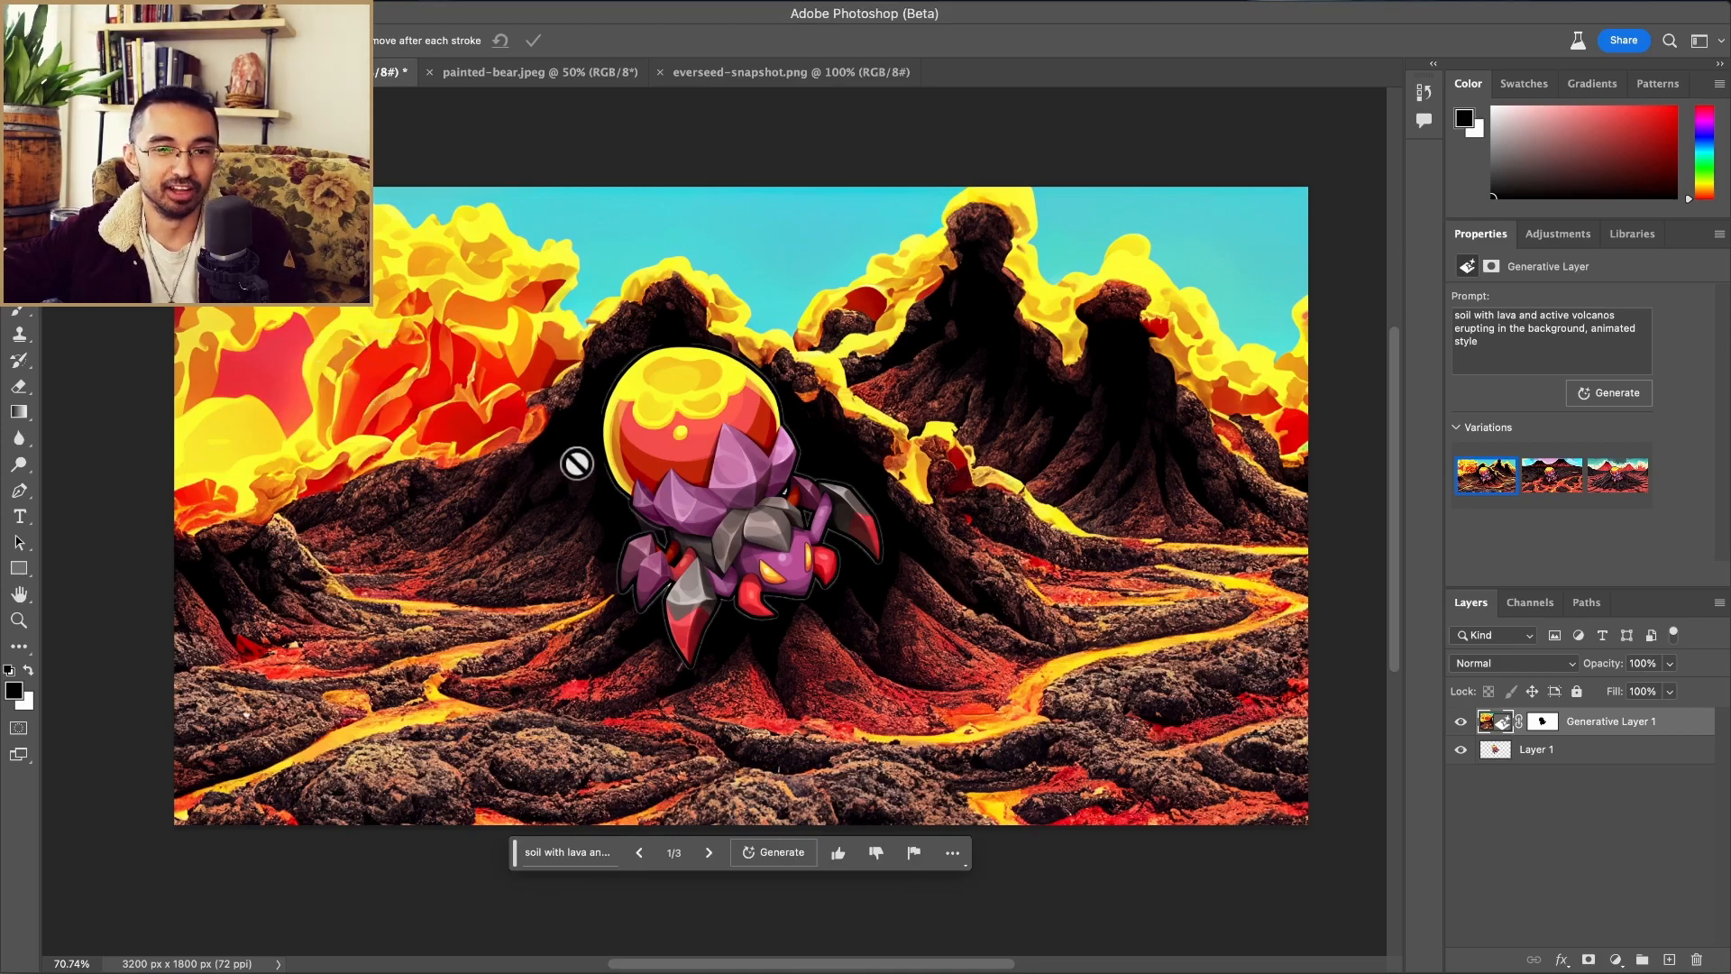
Step: Compare the generated lava background variations and choose the second one
{"action": "left_click", "coordinate": [707, 854]}
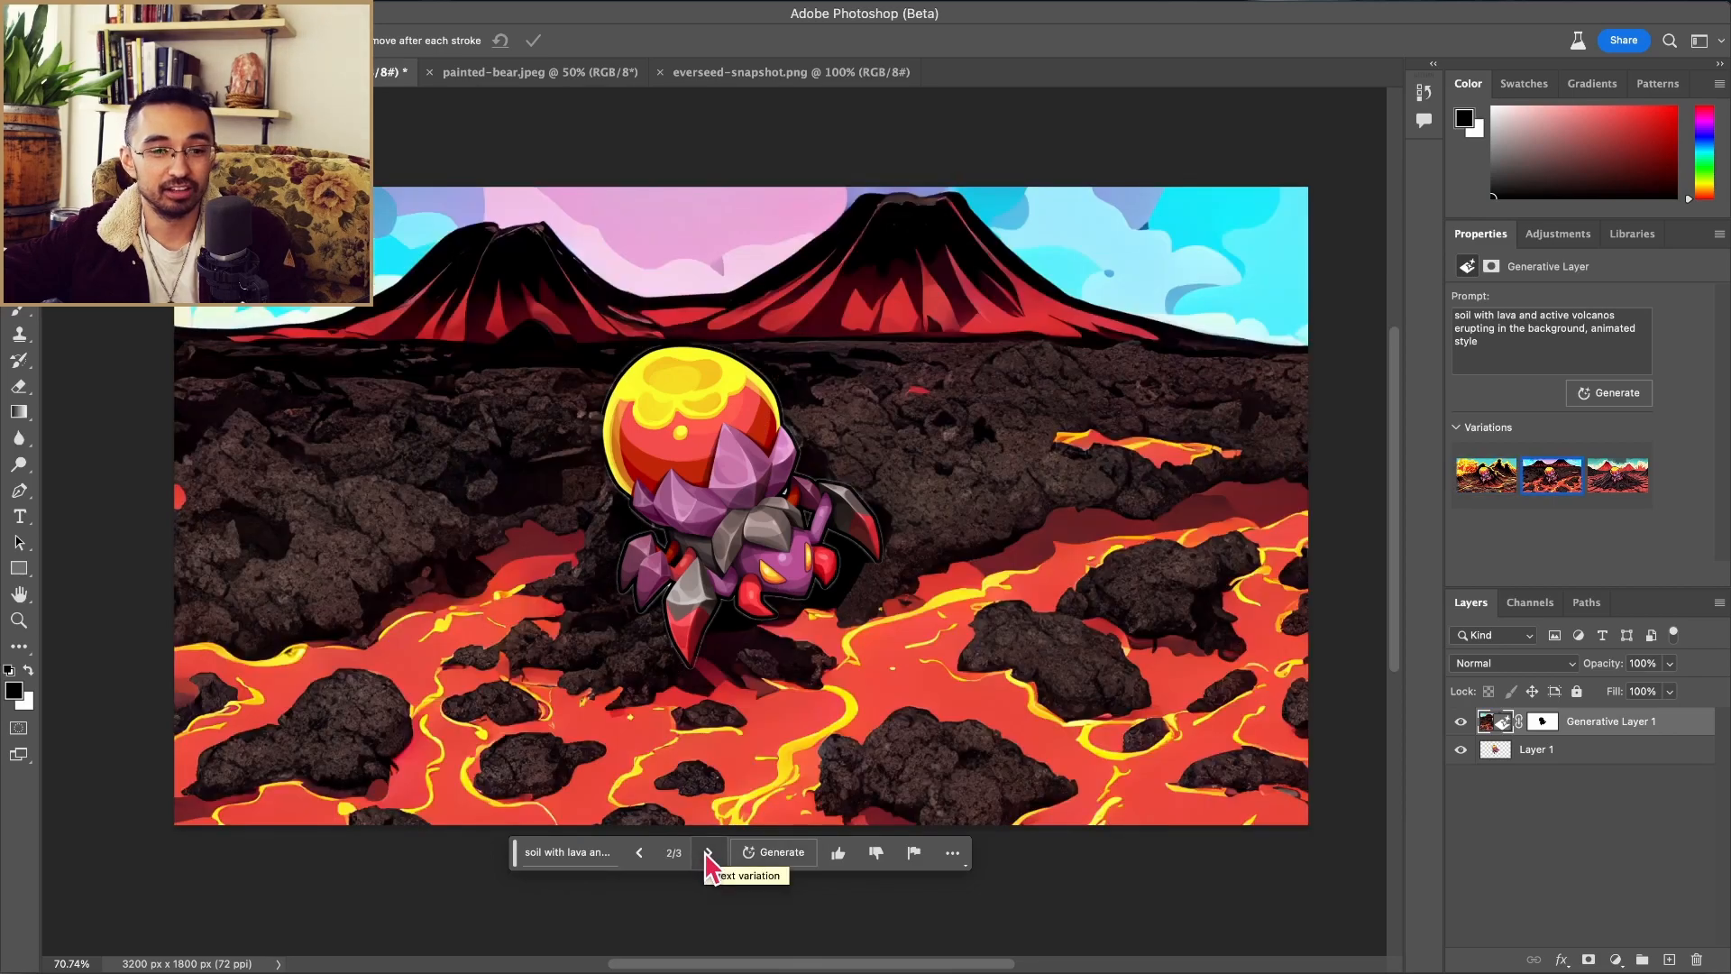
{"action": "left_click", "coordinate": [708, 854]}
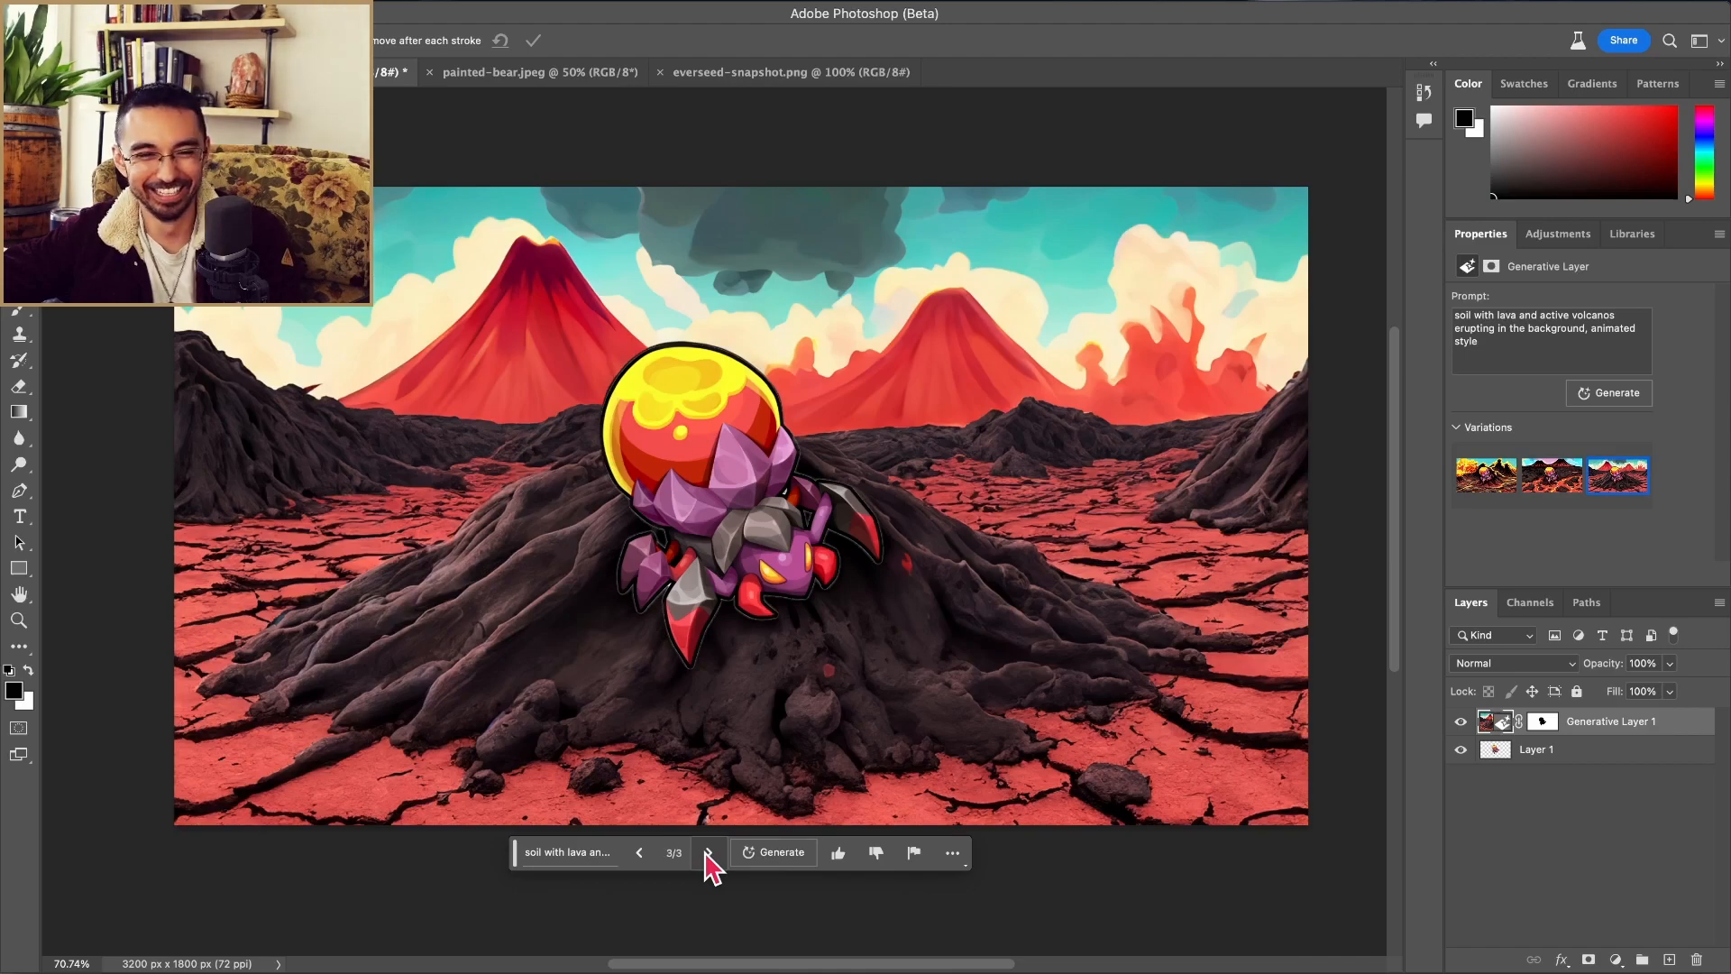
{"action": "left_click", "coordinate": [708, 854]}
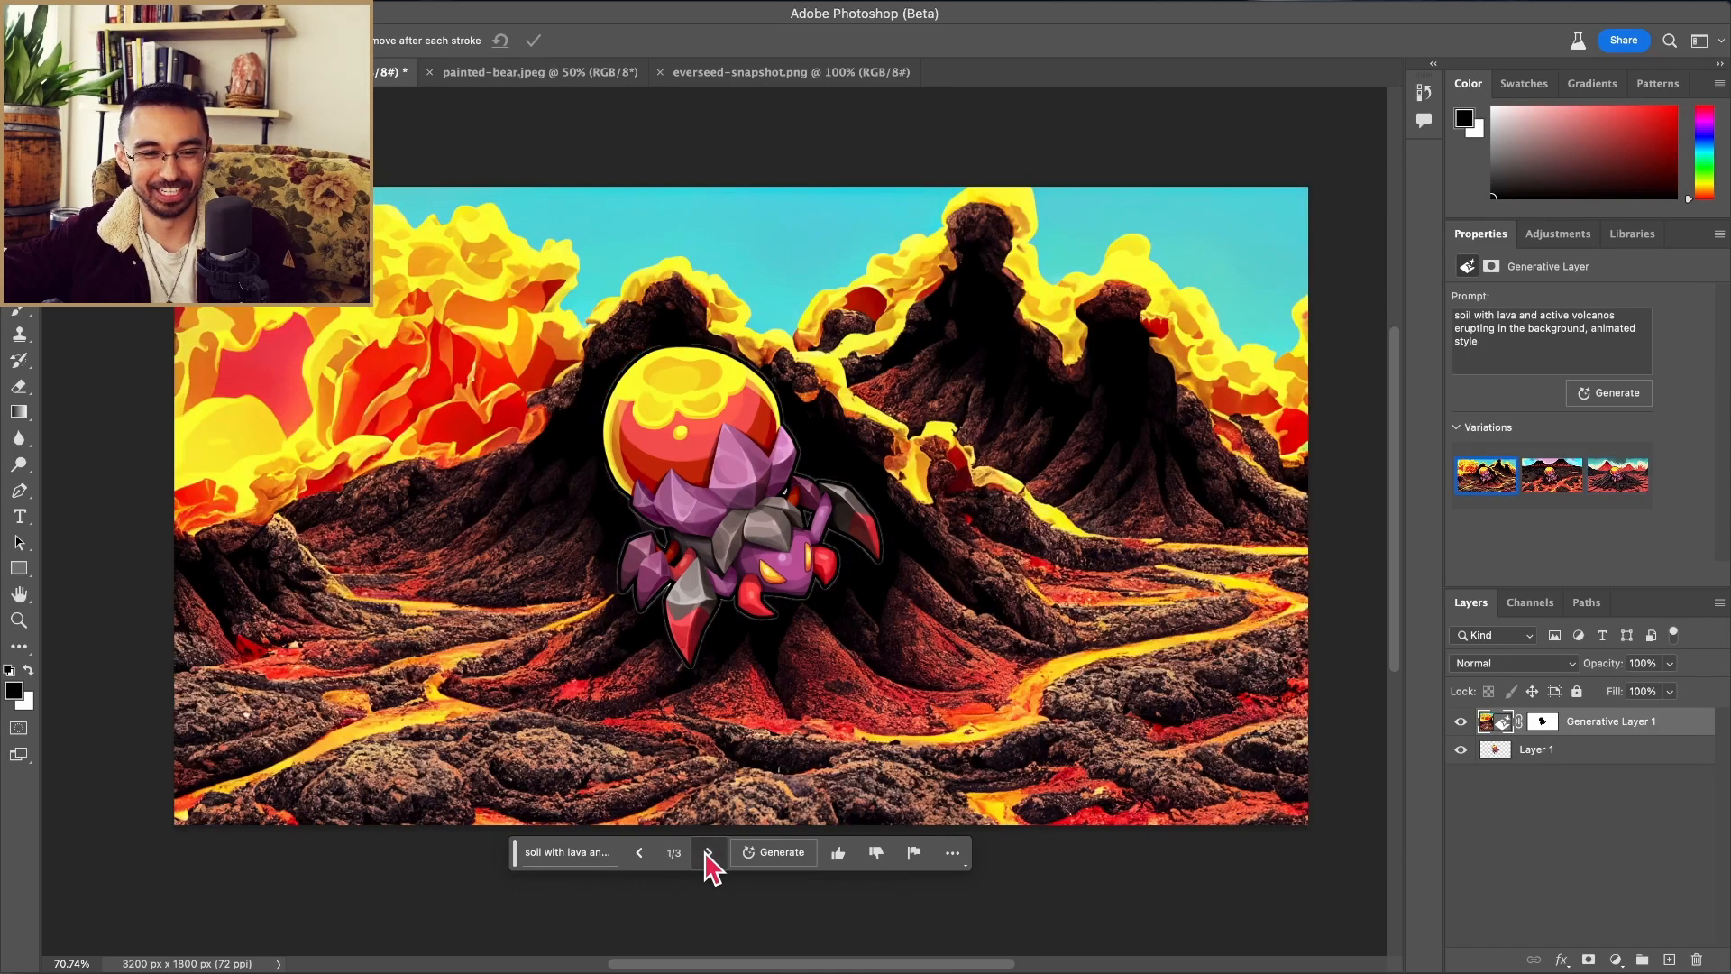
{"action": "left_click", "coordinate": [708, 854]}
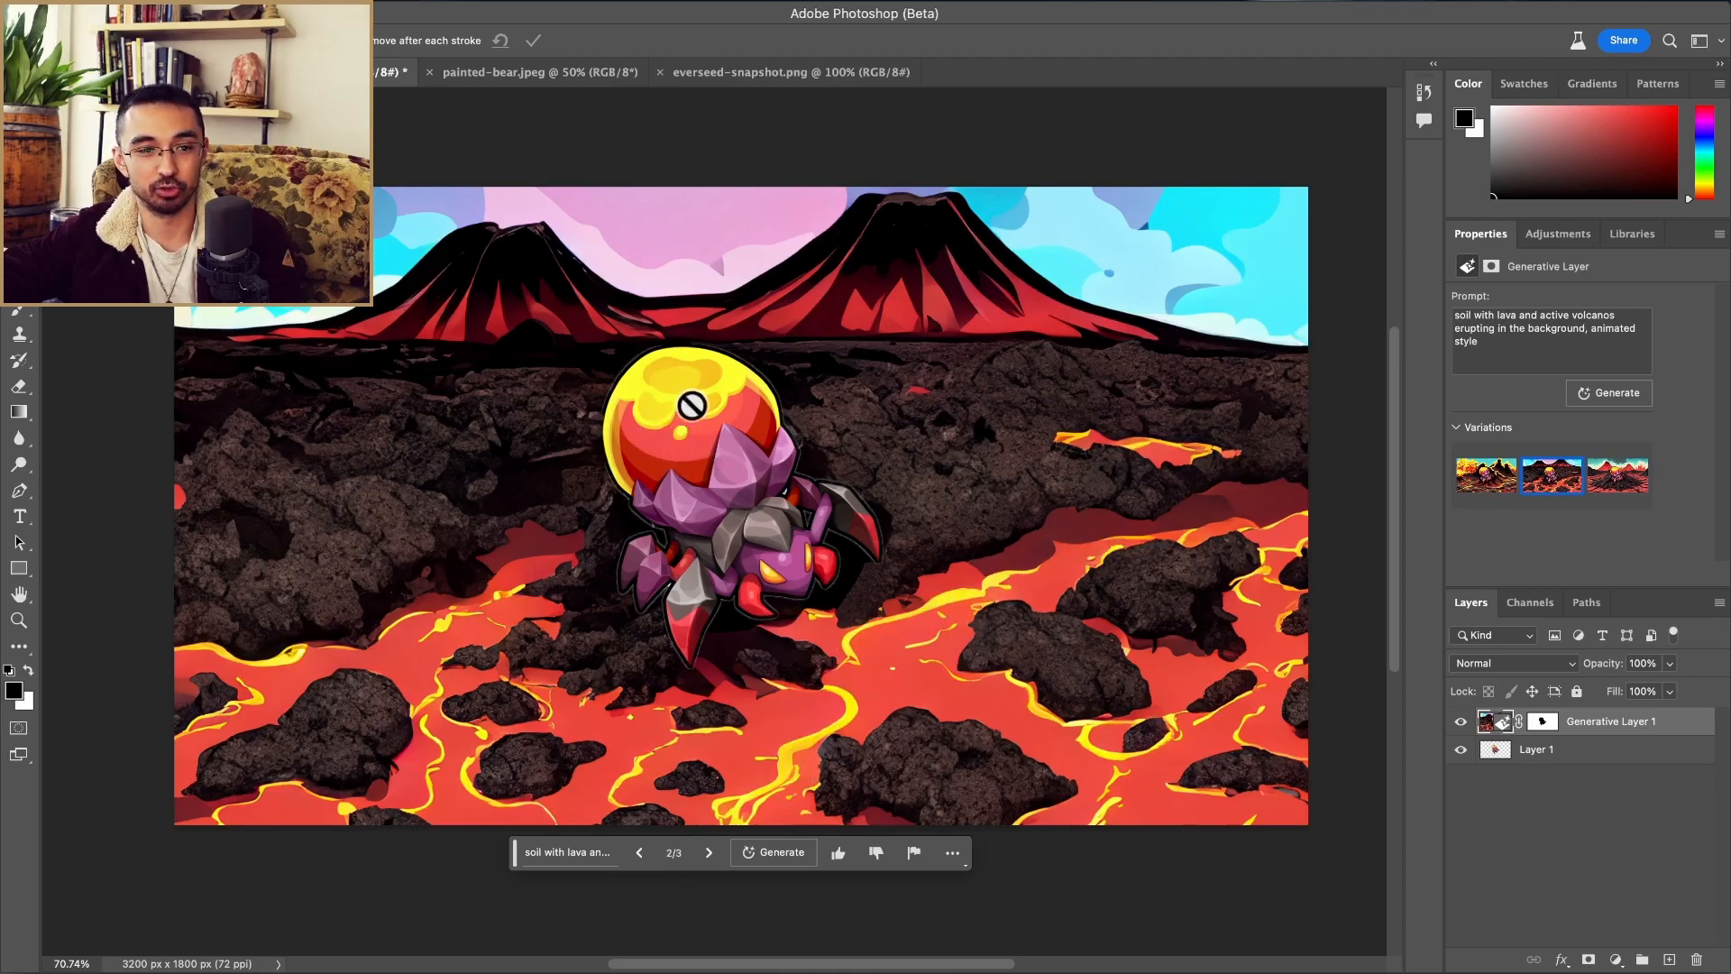
{"action": "key", "text": "super+shift+4"}
{"action": "left_click_drag", "start_coordinate": [585, 340], "coordinate": [820, 517]}
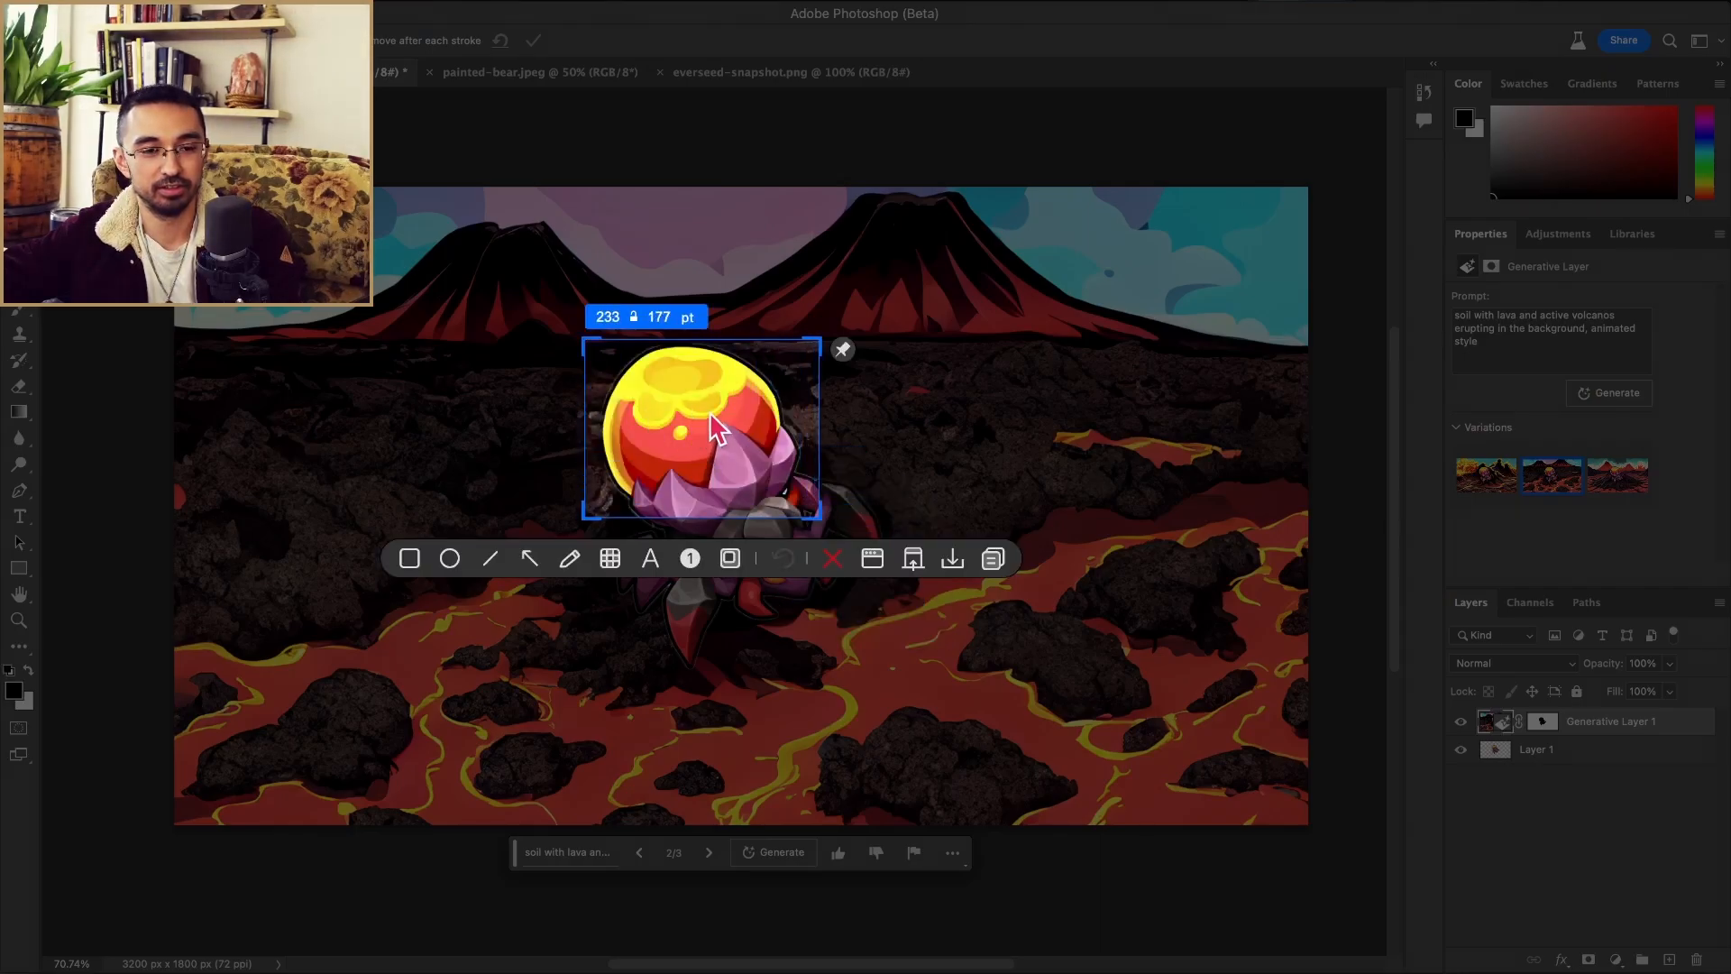
{"action": "key", "text": "Escape"}
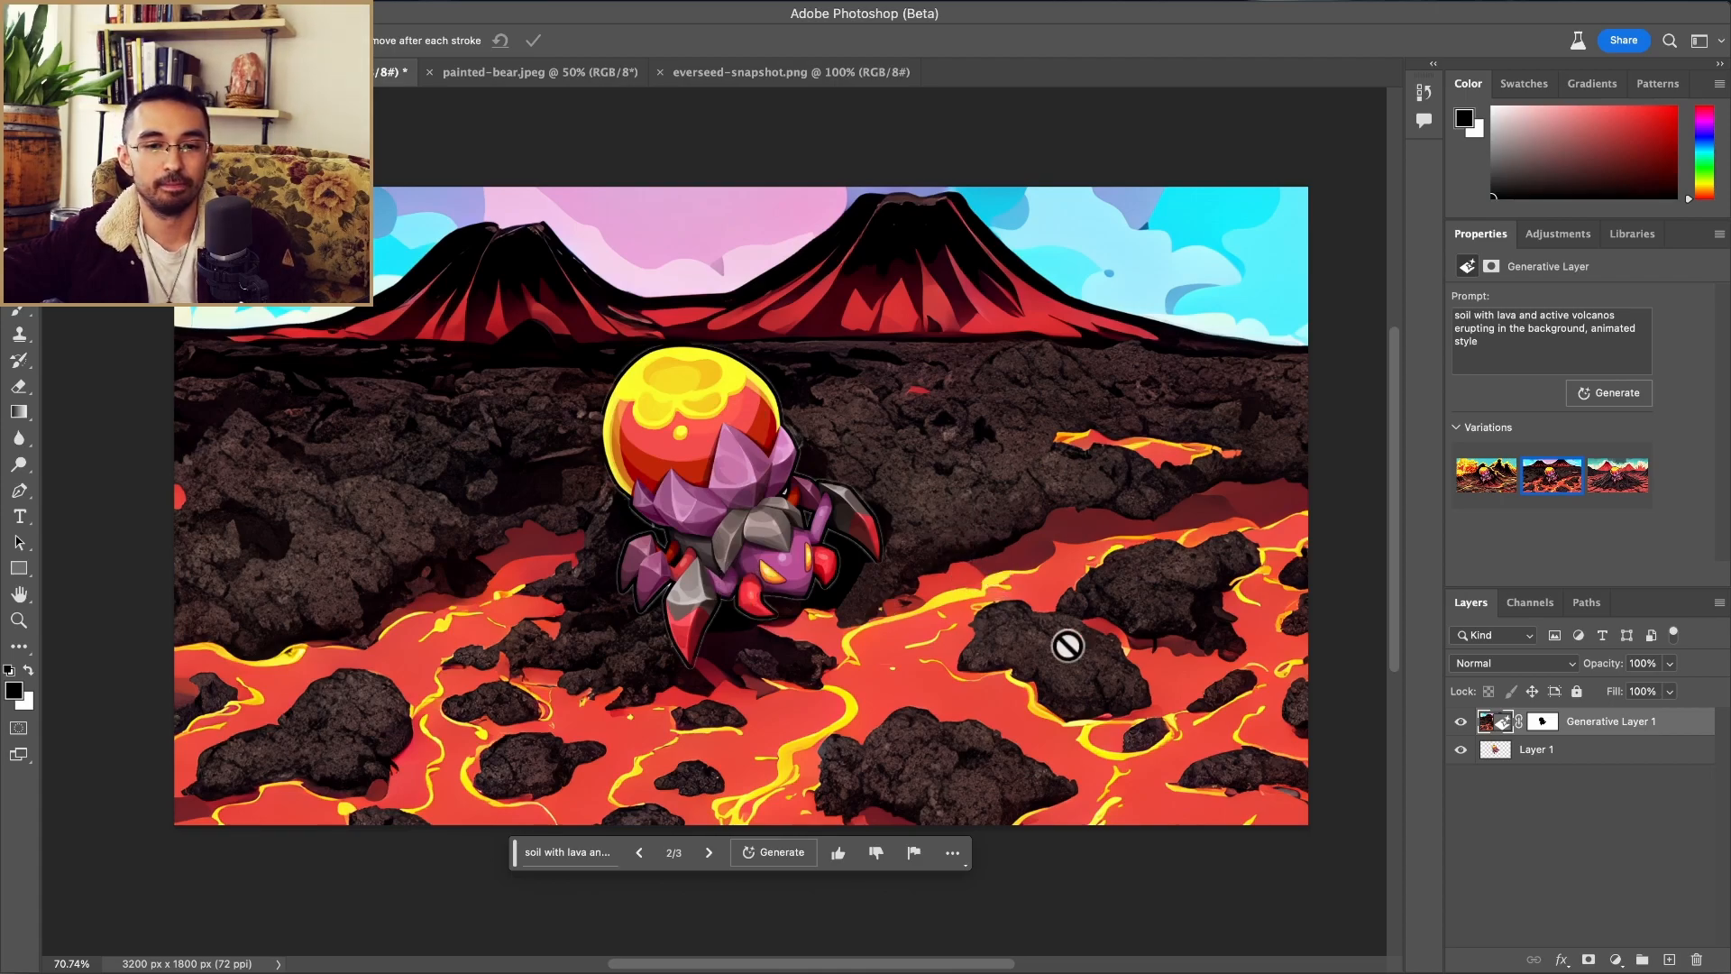
Step: Hide the generated lava background and place sunhaven_waterfront_compressed.jpg as a layer beneath the creature
{"action": "left_click", "coordinate": [1461, 722]}
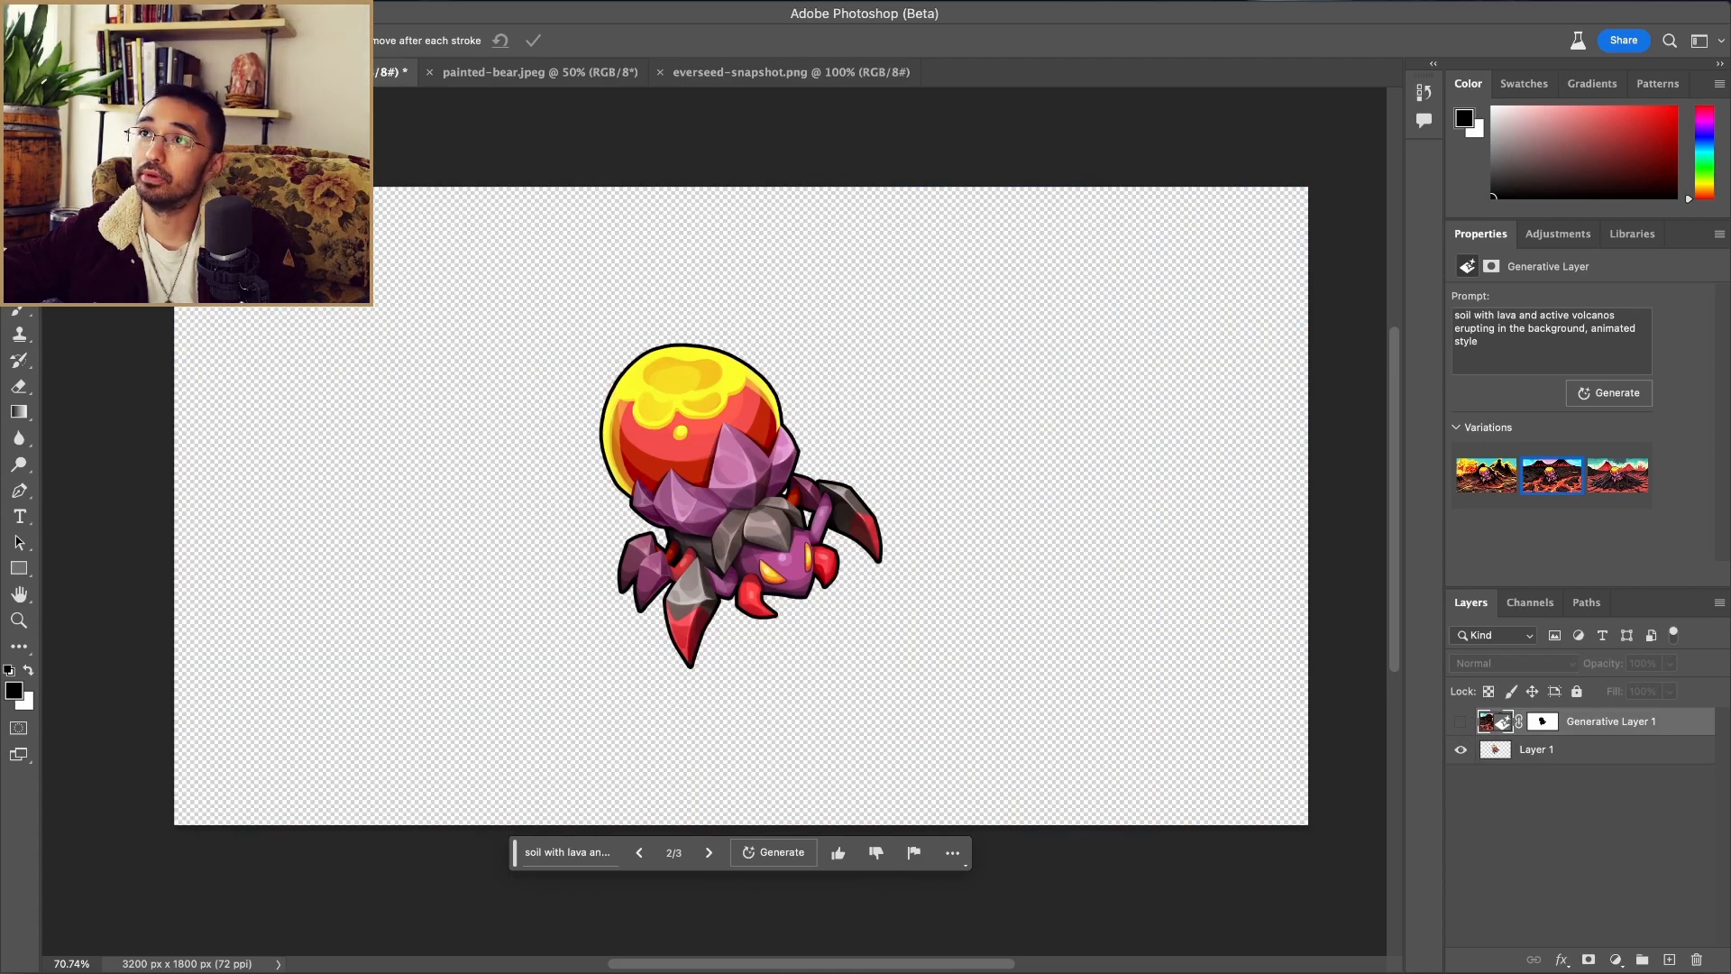
{"action": "key", "text": "super+Tab"}
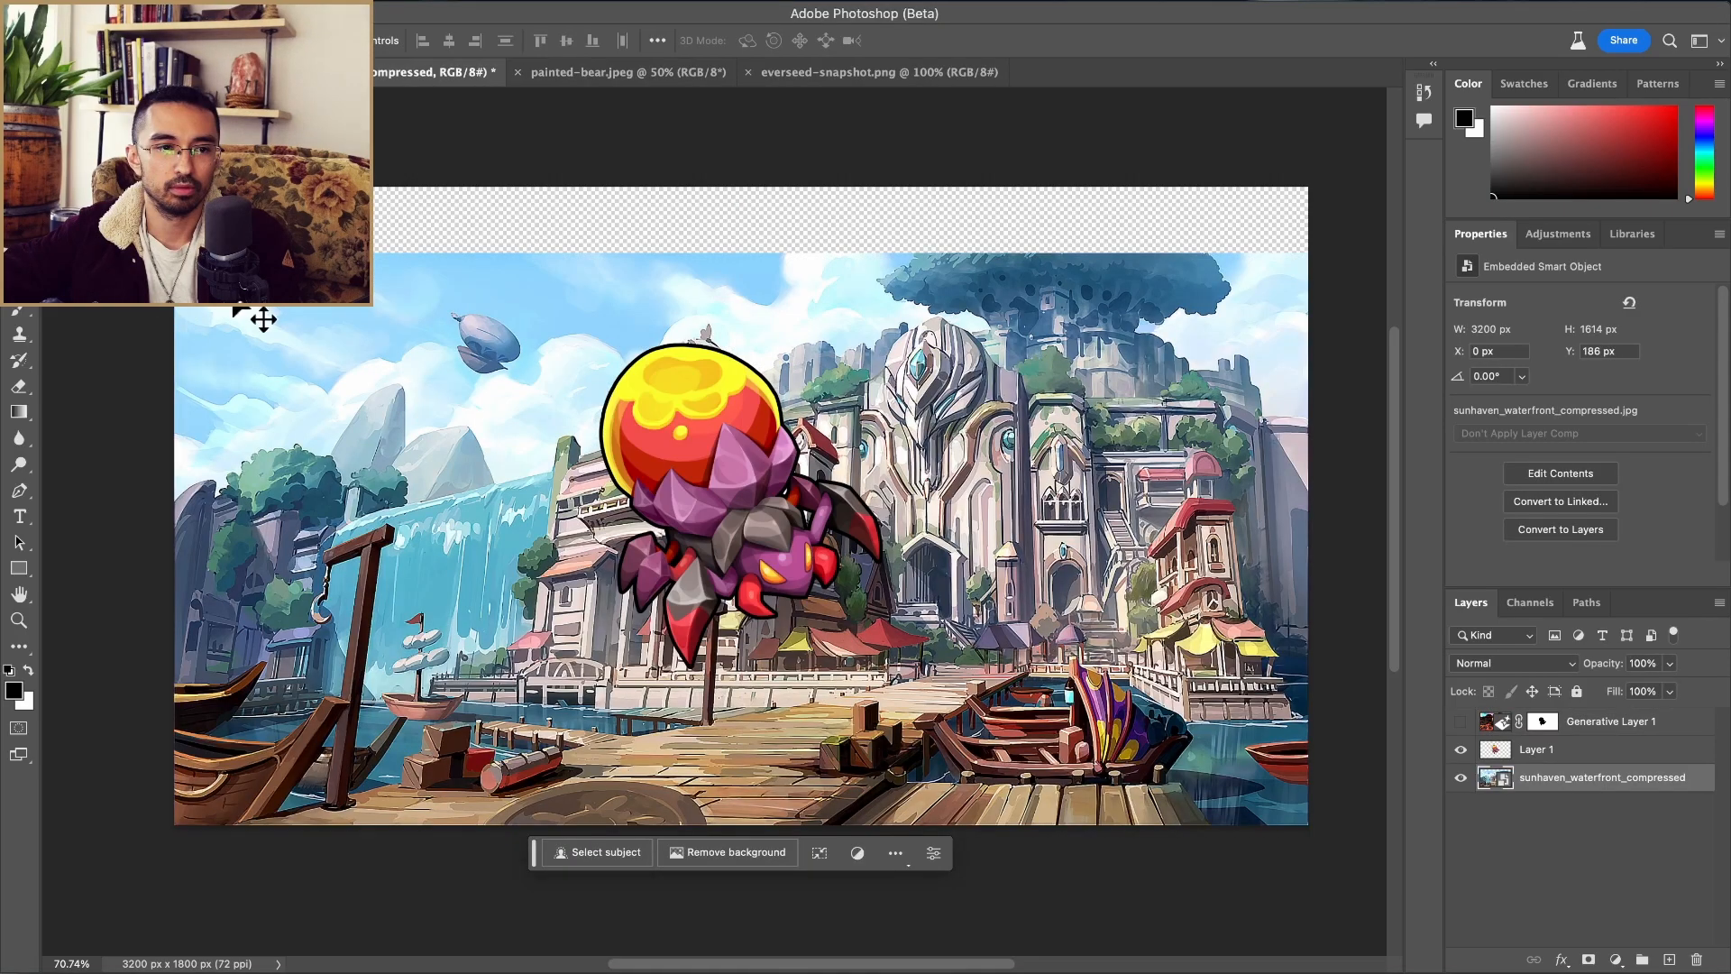
Step: Scale the waterfront image to about 3592 × 1812 px and reposition it so it covers the whole canvas
{"action": "key", "text": "ctrl+t"}
{"action": "left_click_drag", "start_coordinate": [174, 253], "coordinate": [41, 182]}
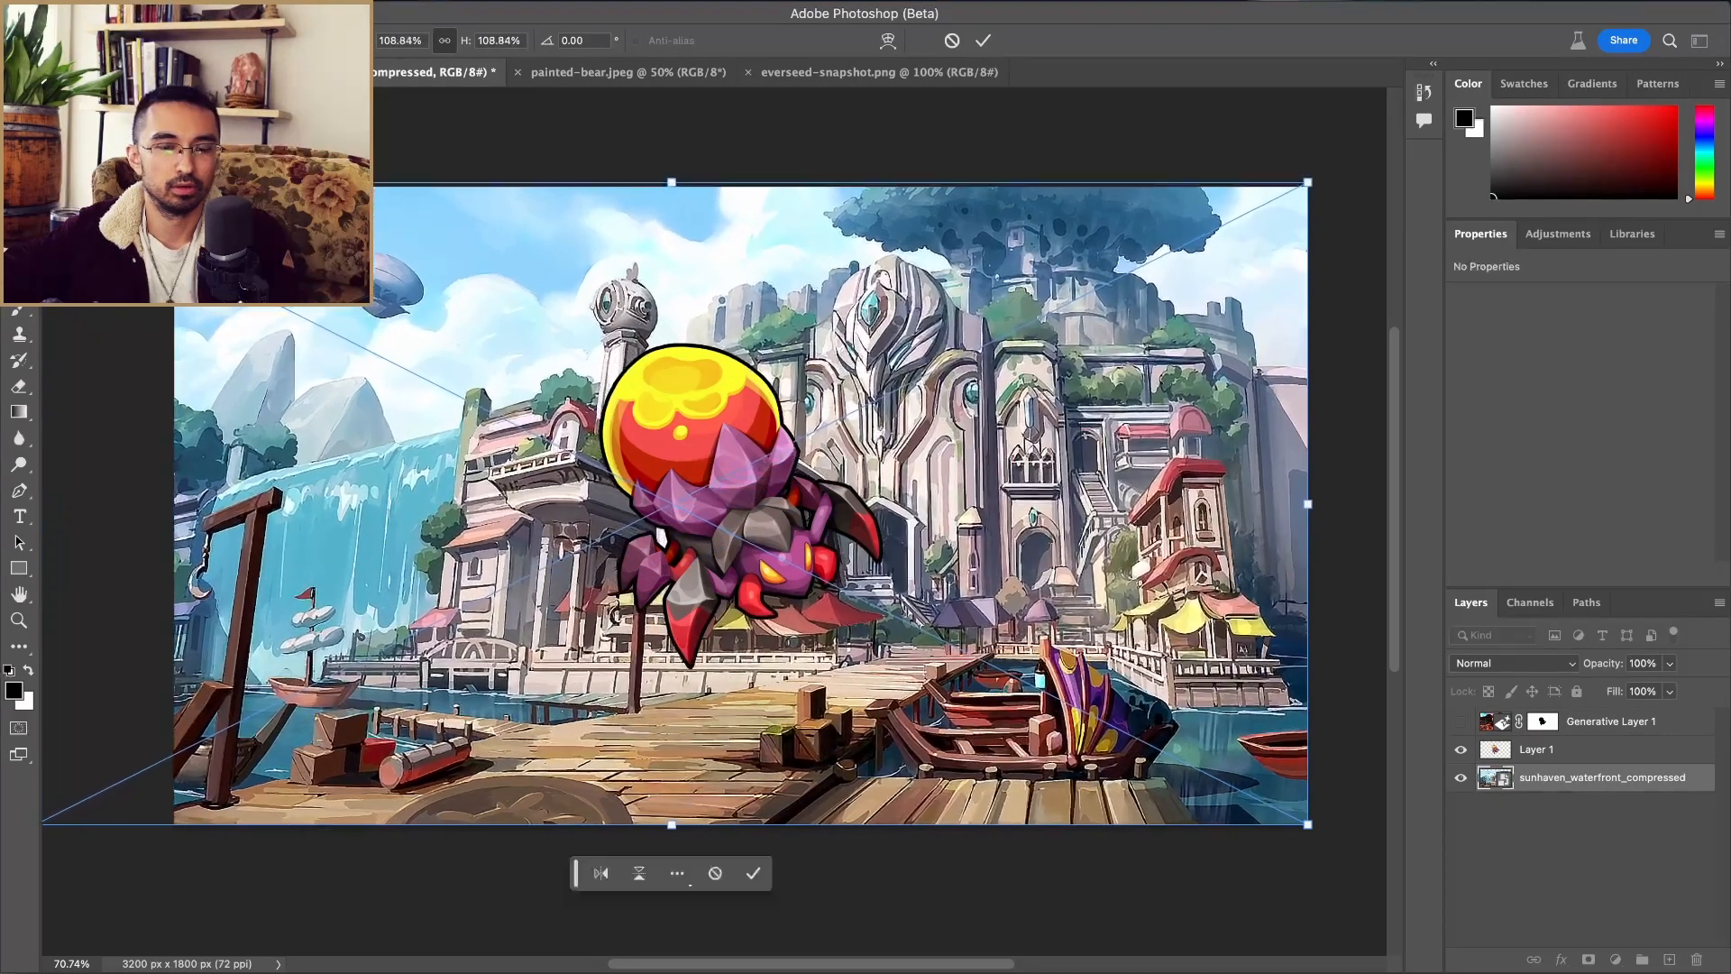
{"action": "key", "text": "Return"}
{"action": "left_click_drag", "start_coordinate": [391, 307], "coordinate": [435, 286]}
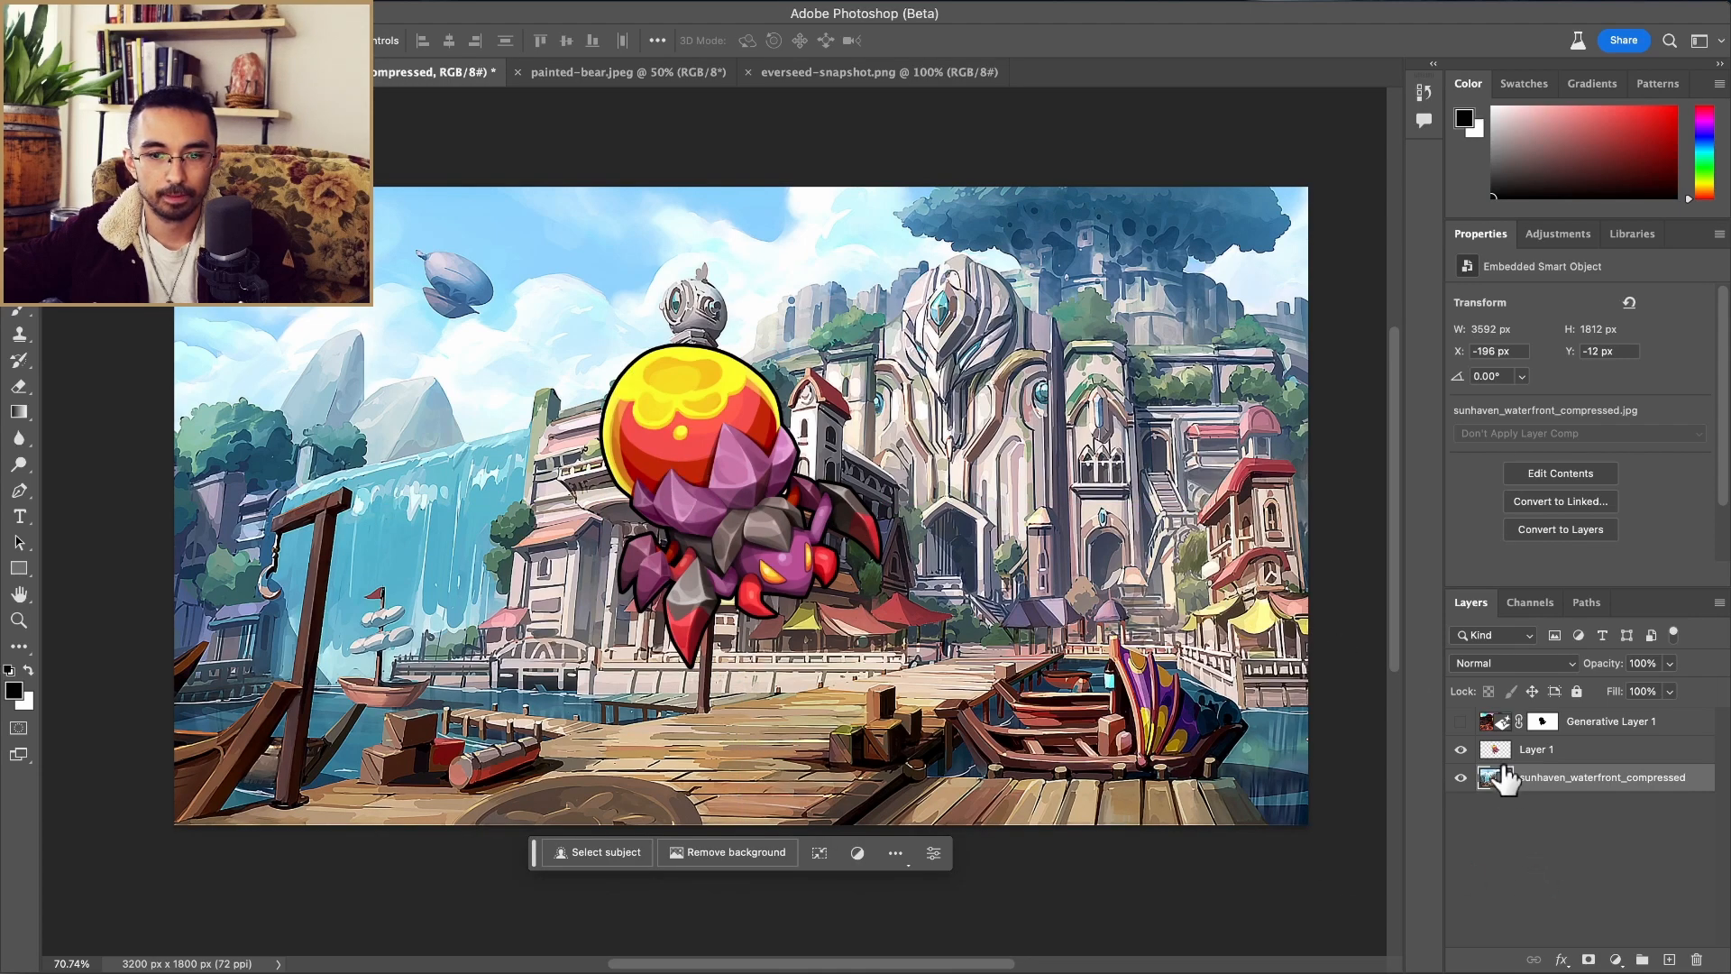
Step: Shrink the spider creature to about 322 × 370 px and place it on the wooden dock
{"action": "left_click", "coordinate": [1544, 751]}
{"action": "left_click_drag", "start_coordinate": [735, 462], "coordinate": [724, 592]}
{"action": "key", "text": "ctrl+t"}
{"action": "left_click_drag", "start_coordinate": [873, 473], "coordinate": [769, 588]}
{"action": "left_click_drag", "start_coordinate": [667, 632], "coordinate": [730, 633]}
{"action": "left_click_drag", "start_coordinate": [819, 593], "coordinate": [765, 670]}
{"action": "left_click_drag", "start_coordinate": [666, 727], "coordinate": [696, 705]}
{"action": "key", "text": "Return"}
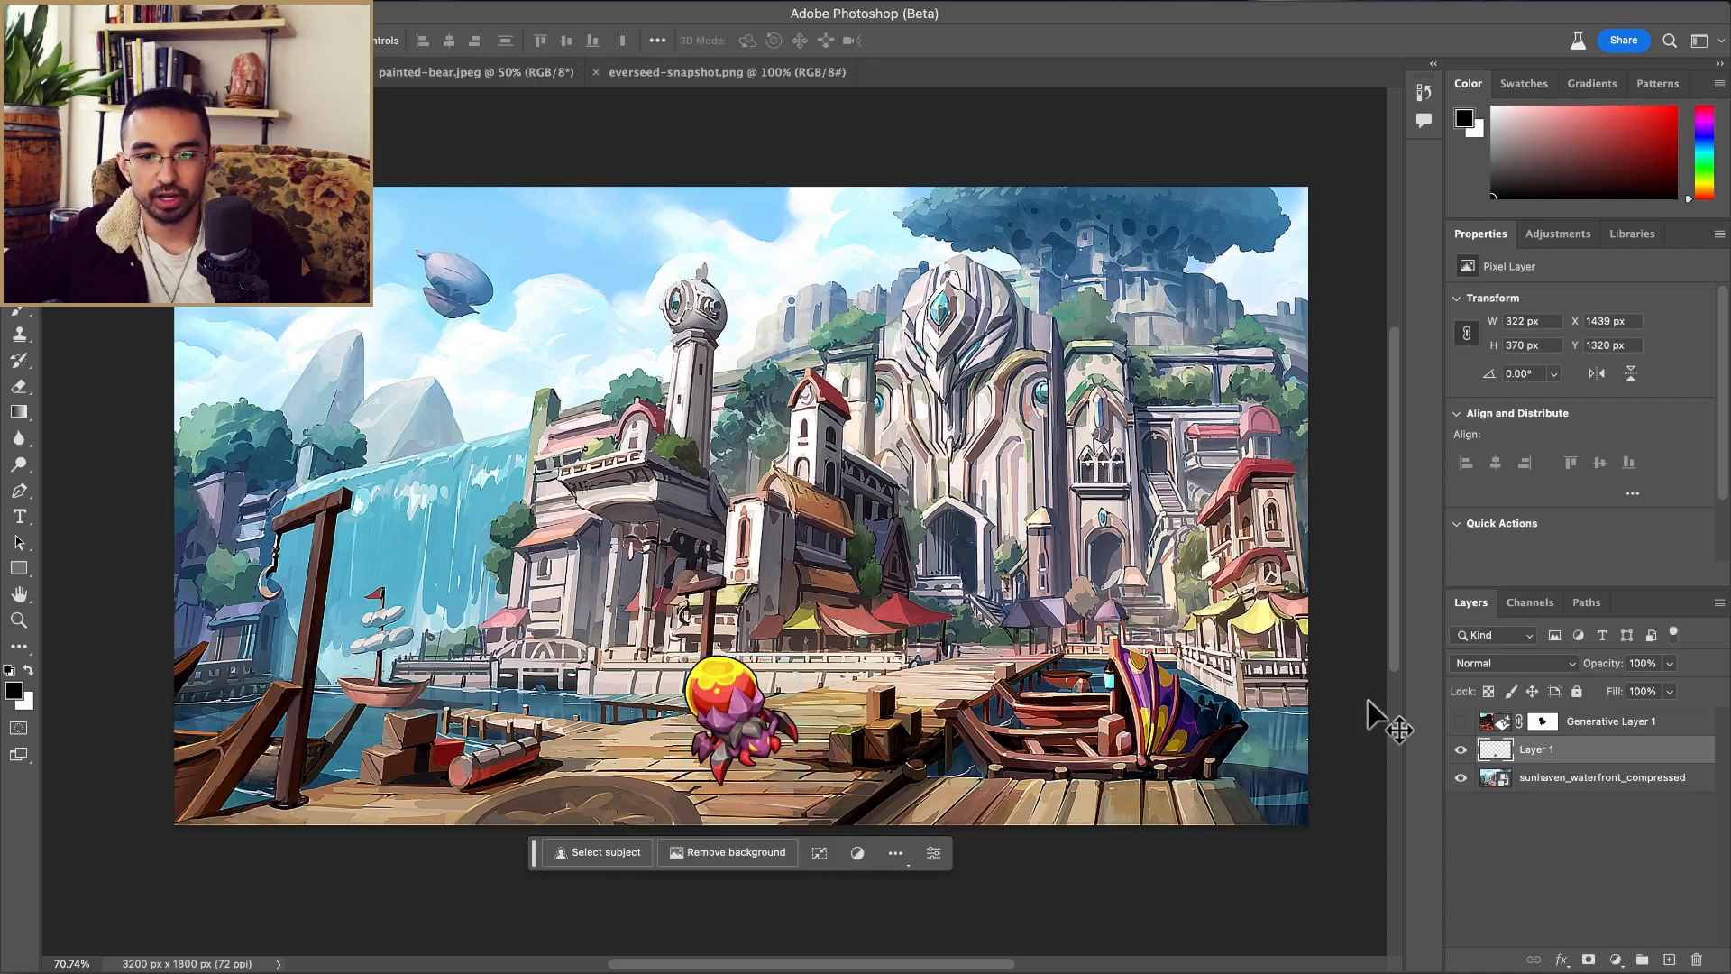
Step: Rasterize the sunhaven_waterfront_compressed layer and shift the creature slightly along the dock
{"action": "right_click", "coordinate": [1553, 792]}
{"action": "left_click", "coordinate": [1433, 446]}
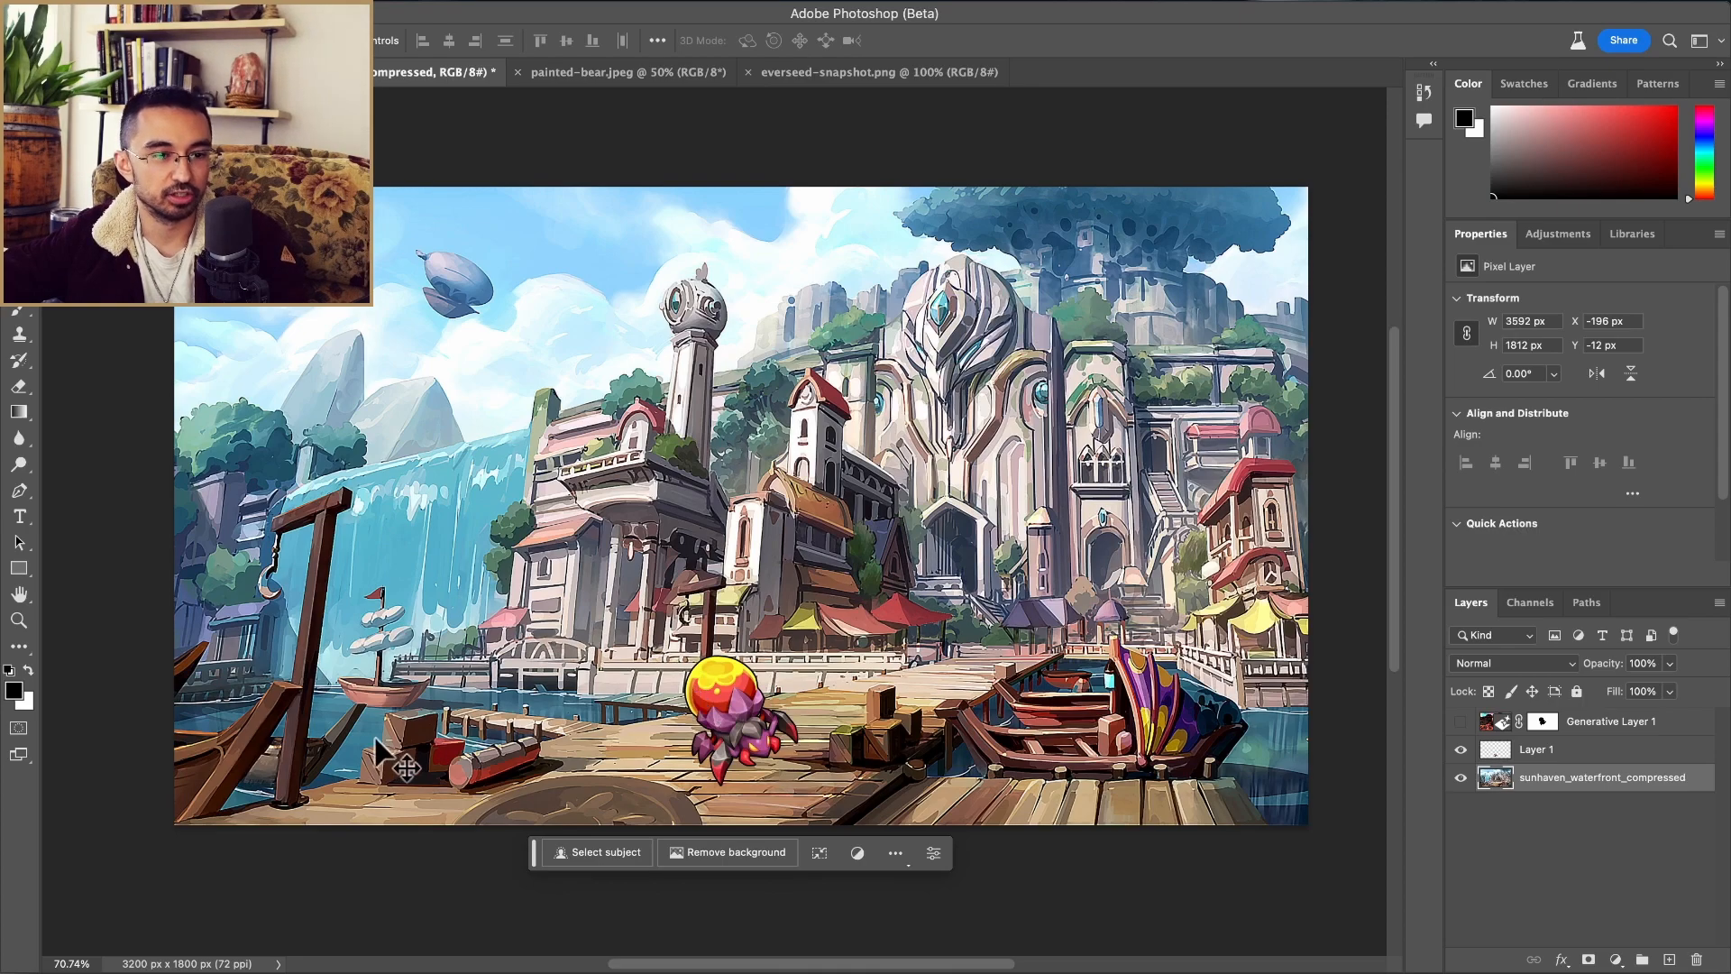
{"action": "scroll", "coordinate": [377, 749], "scroll_direction": "up", "scroll_amount": 5}
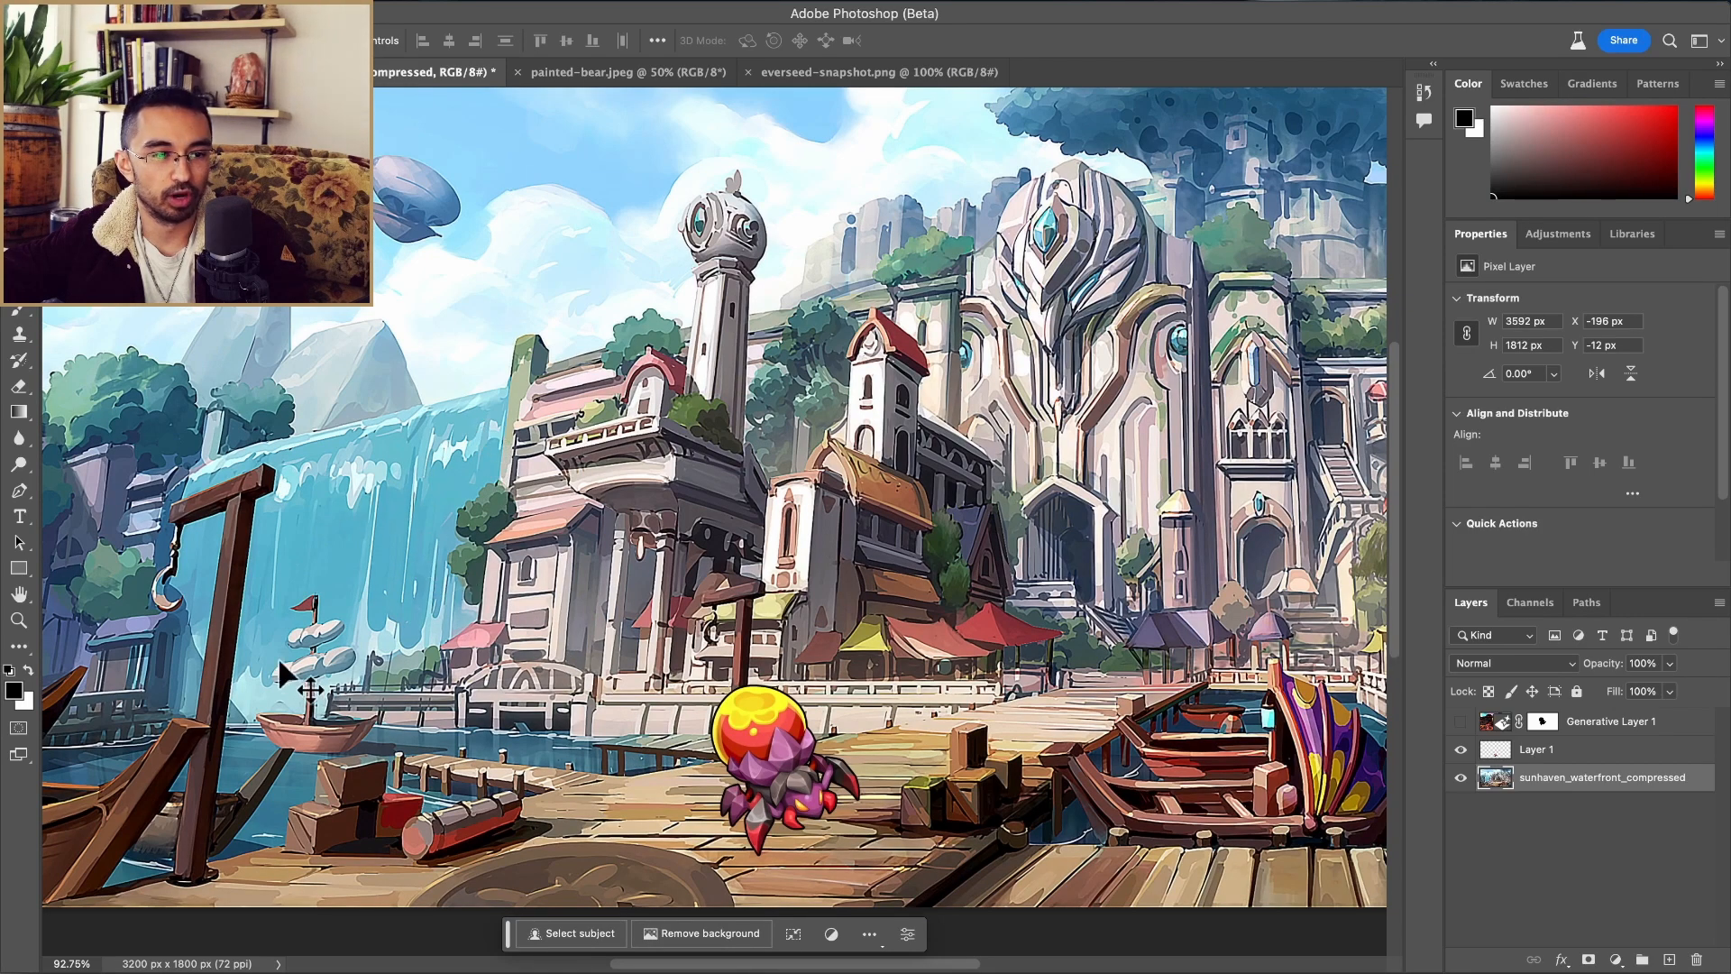
{"action": "left_click_drag", "start_coordinate": [833, 741], "coordinate": [846, 750]}
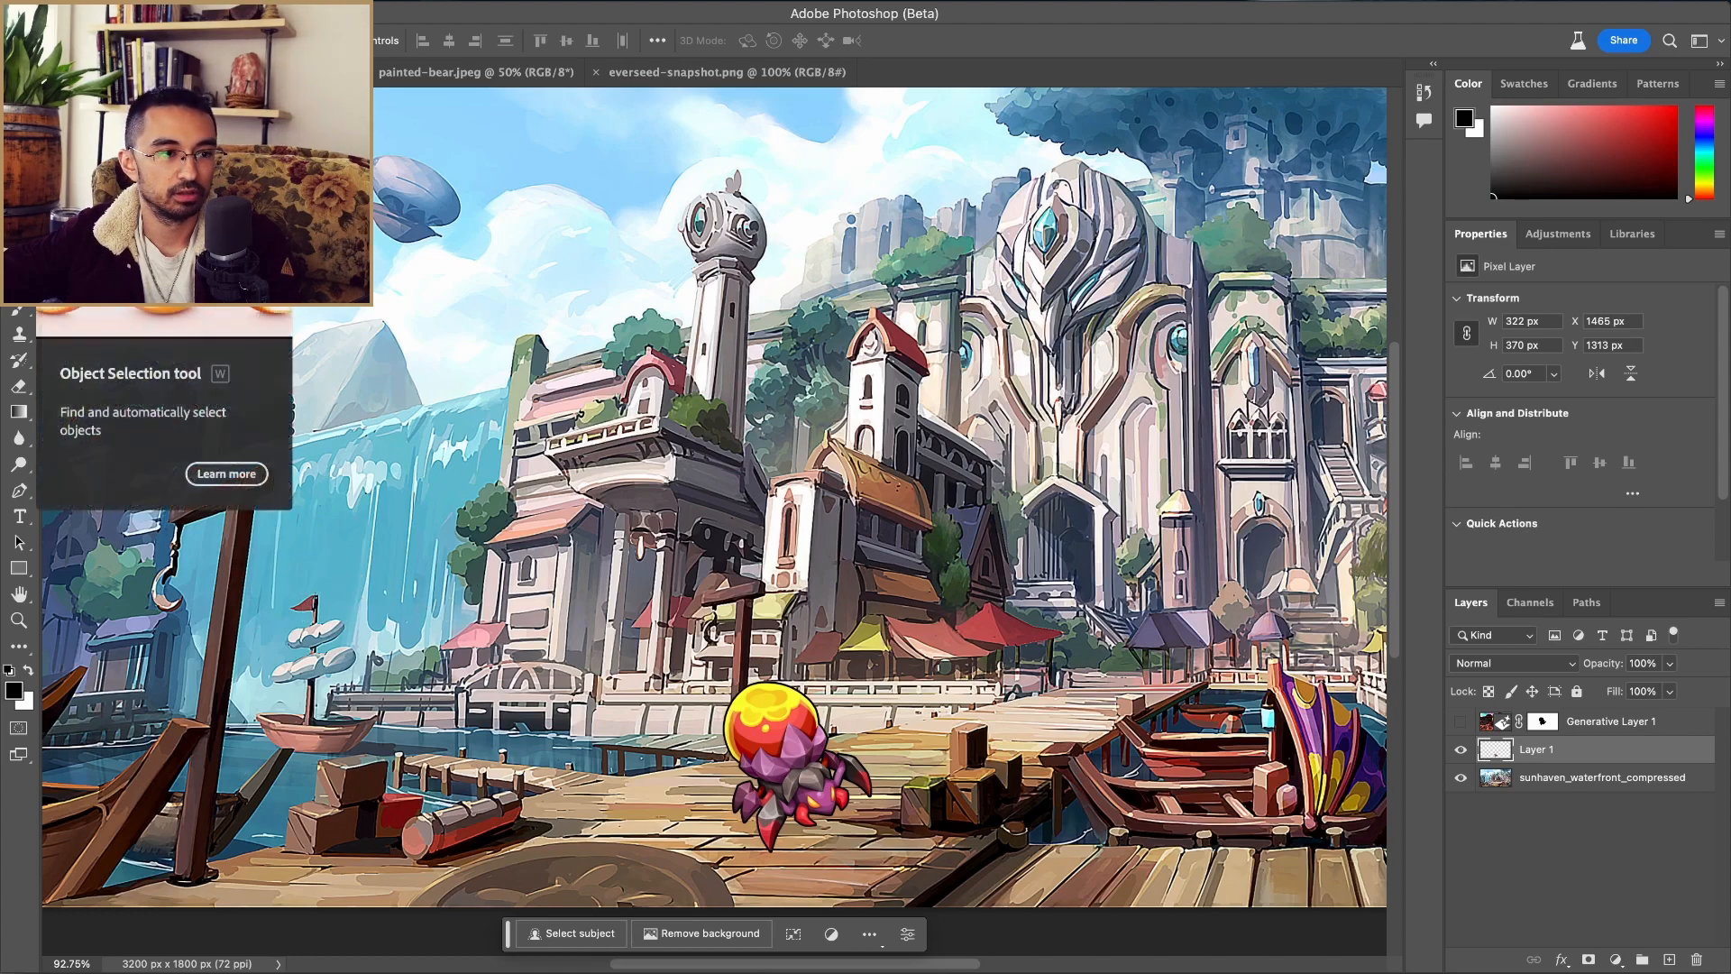
Step: Paint a Quick Mask with the Brush over the waterfall, the water beneath it and the wooden crane
{"action": "key", "text": "b"}
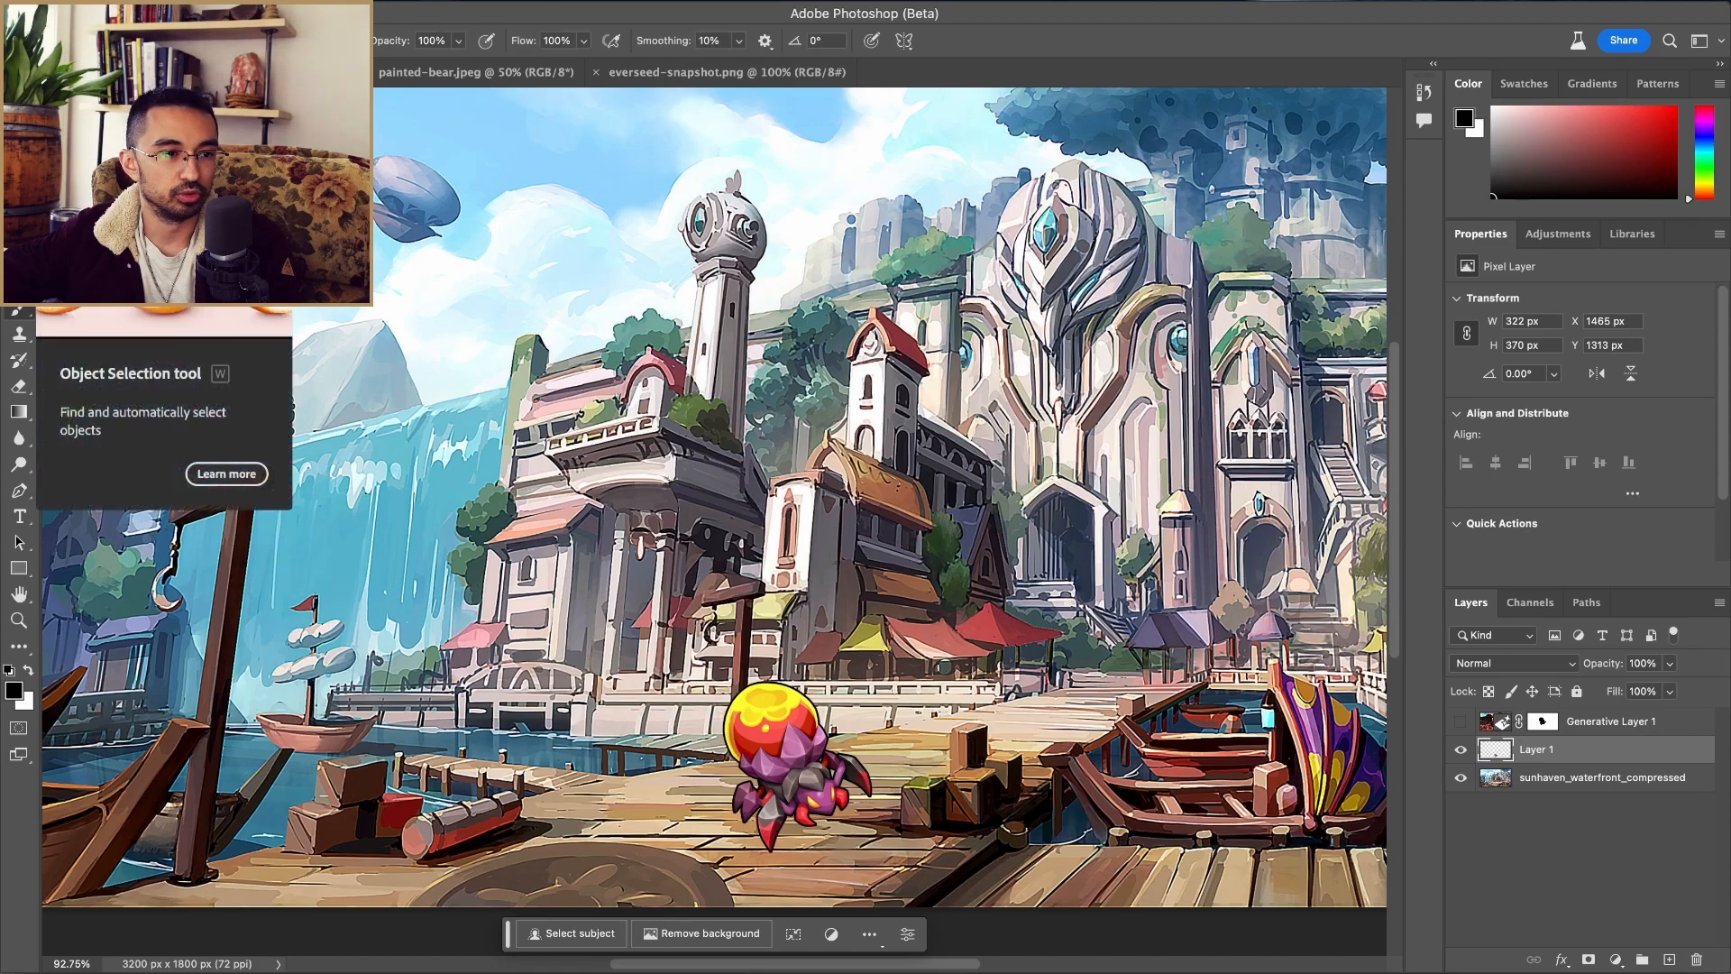
{"action": "key", "text": "q"}
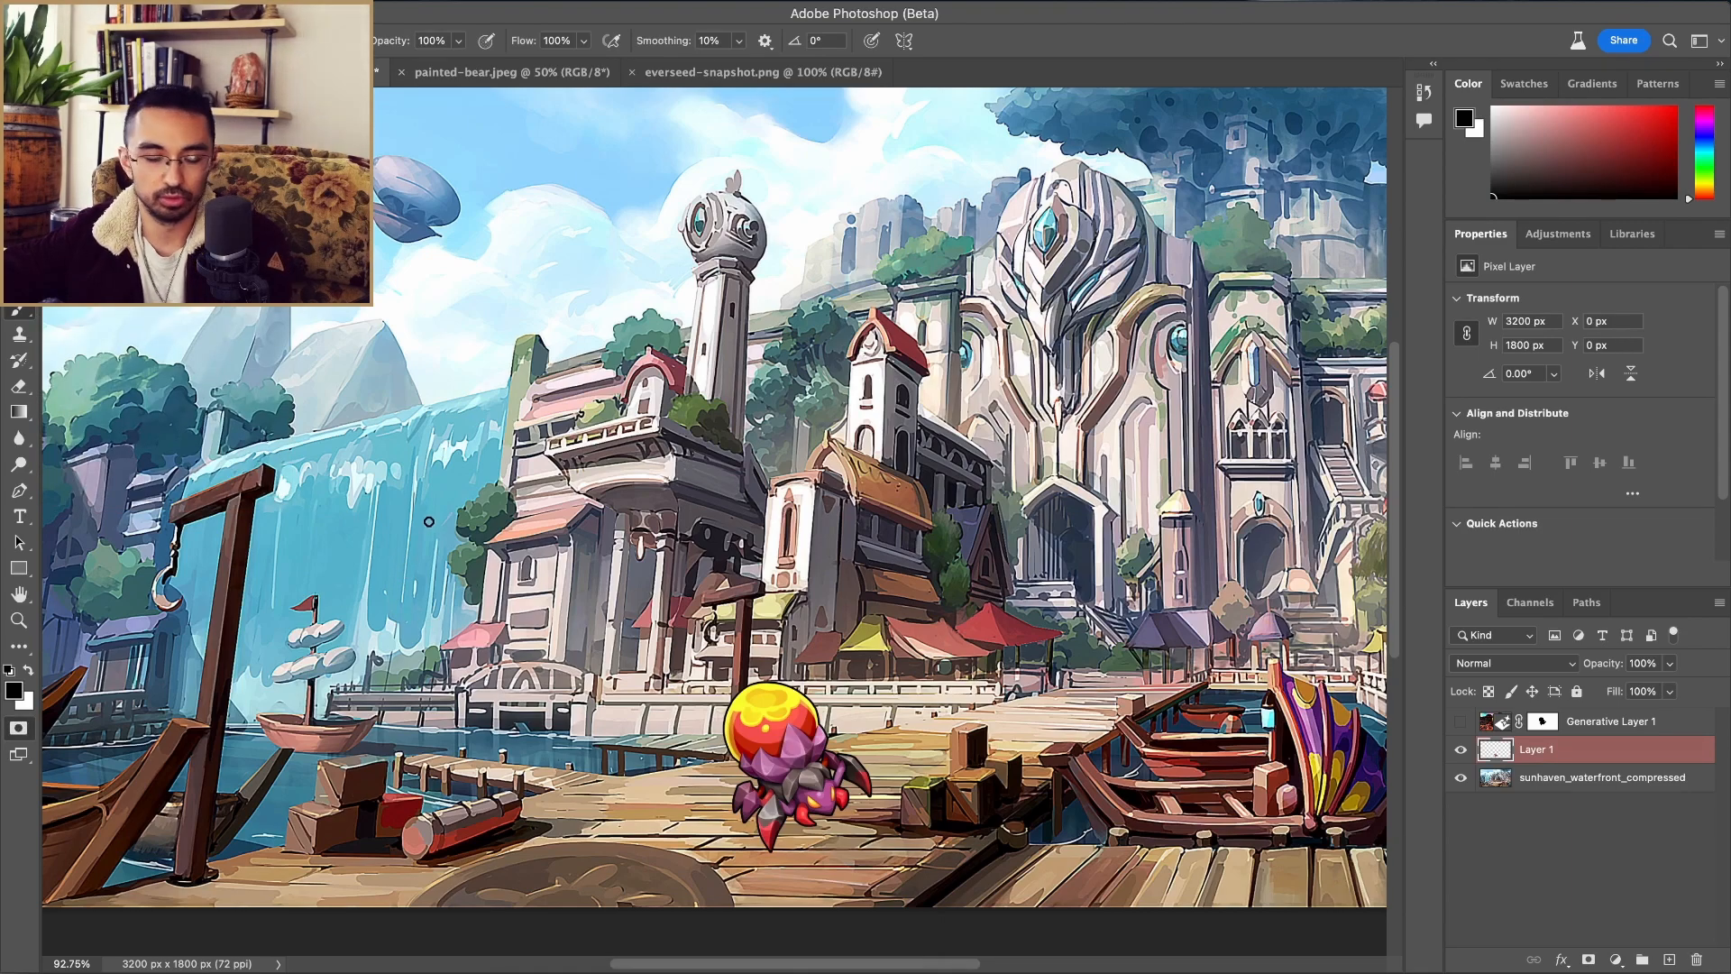
{"action": "mouse_move", "coordinate": [502, 406]}
{"action": "left_mouse_down"}
{"action": "mouse_move", "coordinate": [369, 423]}
{"action": "mouse_move", "coordinate": [156, 479]}
{"action": "mouse_move", "coordinate": [425, 440]}
{"action": "mouse_move", "coordinate": [342, 455]}
{"action": "mouse_move", "coordinate": [494, 388]}
{"action": "mouse_move", "coordinate": [285, 495]}
{"action": "mouse_move", "coordinate": [468, 487]}
{"action": "mouse_move", "coordinate": [315, 504]}
{"action": "mouse_move", "coordinate": [321, 544]}
{"action": "left_mouse_up"}
{"action": "key", "text": "ctrl+z"}
{"action": "mouse_move", "coordinate": [190, 458]}
{"action": "left_mouse_down"}
{"action": "mouse_move", "coordinate": [181, 623]}
{"action": "mouse_move", "coordinate": [271, 442]}
{"action": "mouse_move", "coordinate": [496, 405]}
{"action": "mouse_move", "coordinate": [485, 651]}
{"action": "mouse_move", "coordinate": [431, 641]}
{"action": "mouse_move", "coordinate": [463, 564]}
{"action": "mouse_move", "coordinate": [448, 441]}
{"action": "mouse_move", "coordinate": [440, 576]}
{"action": "mouse_move", "coordinate": [467, 456]}
{"action": "mouse_move", "coordinate": [455, 408]}
{"action": "mouse_move", "coordinate": [301, 469]}
{"action": "mouse_move", "coordinate": [261, 512]}
{"action": "mouse_move", "coordinate": [303, 539]}
{"action": "mouse_move", "coordinate": [199, 621]}
{"action": "mouse_move", "coordinate": [408, 467]}
{"action": "mouse_move", "coordinate": [373, 681]}
{"action": "mouse_move", "coordinate": [373, 621]}
{"action": "mouse_move", "coordinate": [332, 629]}
{"action": "mouse_move", "coordinate": [268, 601]}
{"action": "mouse_move", "coordinate": [190, 658]}
{"action": "mouse_move", "coordinate": [209, 672]}
{"action": "mouse_move", "coordinate": [88, 817]}
{"action": "mouse_move", "coordinate": [43, 831]}
{"action": "mouse_move", "coordinate": [41, 785]}
{"action": "mouse_move", "coordinate": [211, 703]}
{"action": "mouse_move", "coordinate": [72, 859]}
{"action": "mouse_move", "coordinate": [200, 818]}
{"action": "mouse_move", "coordinate": [199, 850]}
{"action": "mouse_move", "coordinate": [119, 870]}
{"action": "mouse_move", "coordinate": [156, 759]}
{"action": "mouse_move", "coordinate": [167, 863]}
{"action": "mouse_move", "coordinate": [397, 774]}
{"action": "mouse_move", "coordinate": [472, 777]}
{"action": "mouse_move", "coordinate": [402, 810]}
{"action": "mouse_move", "coordinate": [658, 749]}
{"action": "mouse_move", "coordinate": [585, 750]}
{"action": "mouse_move", "coordinate": [696, 750]}
{"action": "mouse_move", "coordinate": [333, 752]}
{"action": "mouse_move", "coordinate": [225, 806]}
{"action": "mouse_move", "coordinate": [262, 821]}
{"action": "mouse_move", "coordinate": [279, 656]}
{"action": "mouse_move", "coordinate": [315, 688]}
{"action": "mouse_move", "coordinate": [367, 618]}
{"action": "left_mouse_up"}
{"action": "mouse_move", "coordinate": [489, 593]}
{"action": "left_mouse_down"}
{"action": "mouse_move", "coordinate": [375, 489]}
{"action": "mouse_move", "coordinate": [409, 464]}
{"action": "mouse_move", "coordinate": [418, 521]}
{"action": "mouse_move", "coordinate": [460, 454]}
{"action": "mouse_move", "coordinate": [490, 513]}
{"action": "mouse_move", "coordinate": [451, 422]}
{"action": "mouse_move", "coordinate": [502, 367]}
{"action": "left_mouse_up"}
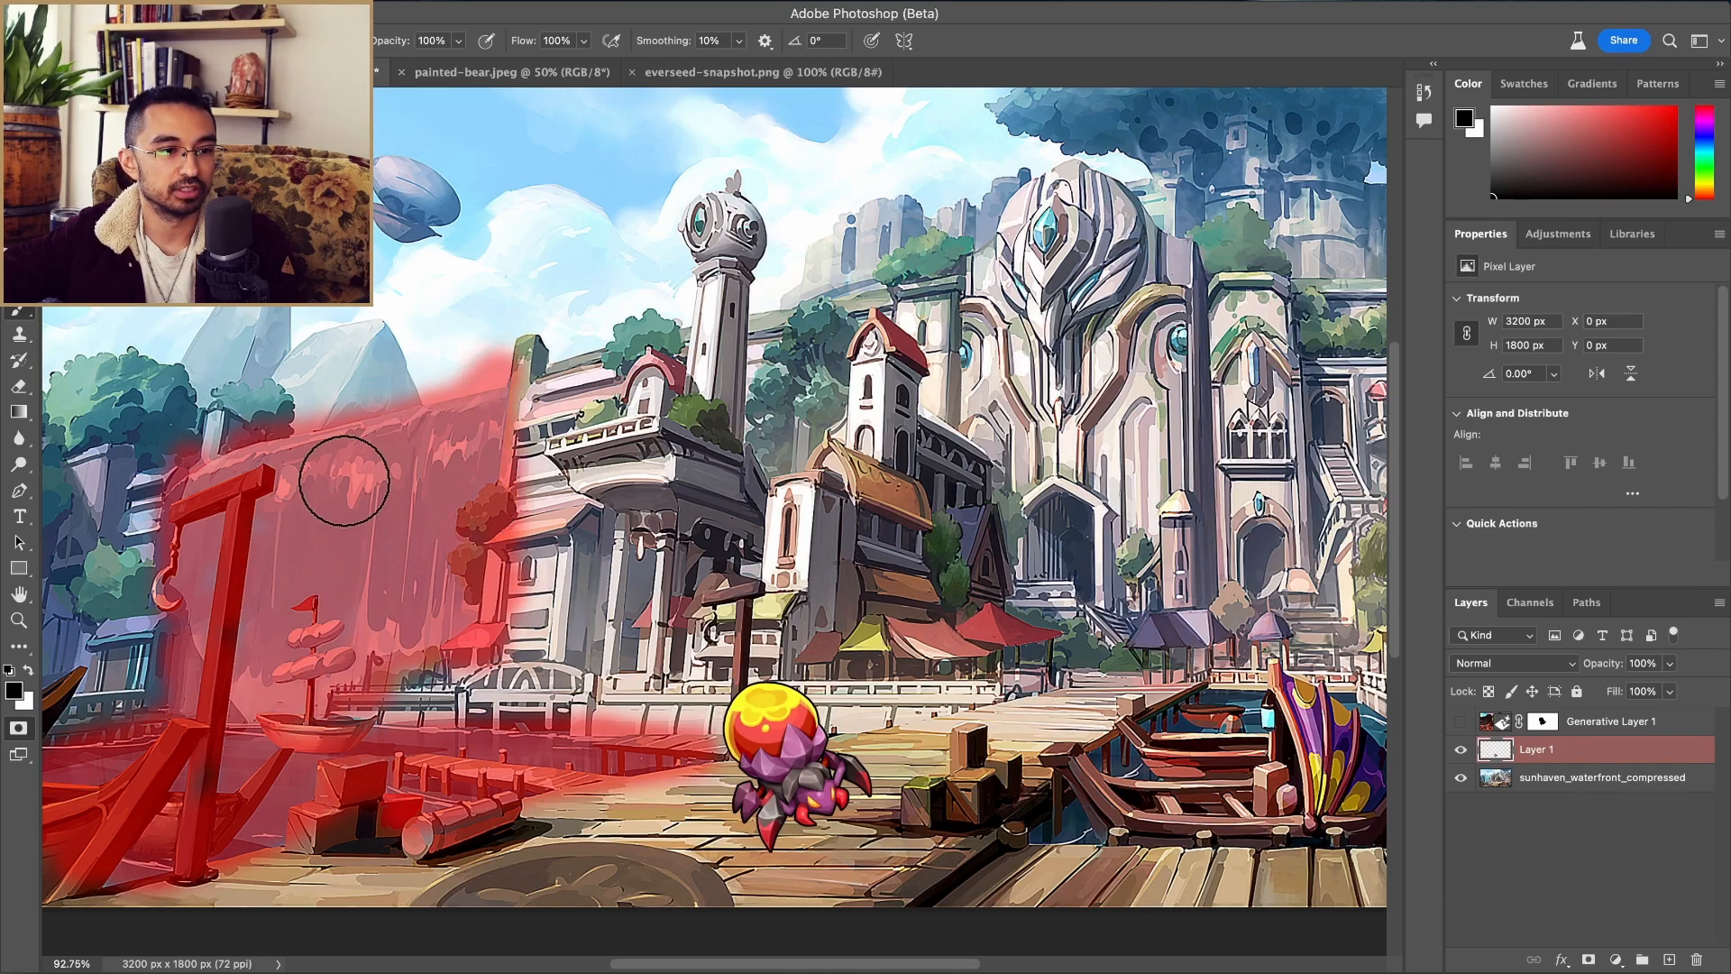
{"action": "mouse_move", "coordinate": [213, 539]}
{"action": "left_mouse_down"}
{"action": "mouse_move", "coordinate": [262, 589]}
{"action": "mouse_move", "coordinate": [265, 773]}
{"action": "mouse_move", "coordinate": [235, 826]}
{"action": "mouse_move", "coordinate": [106, 870]}
{"action": "left_mouse_up"}
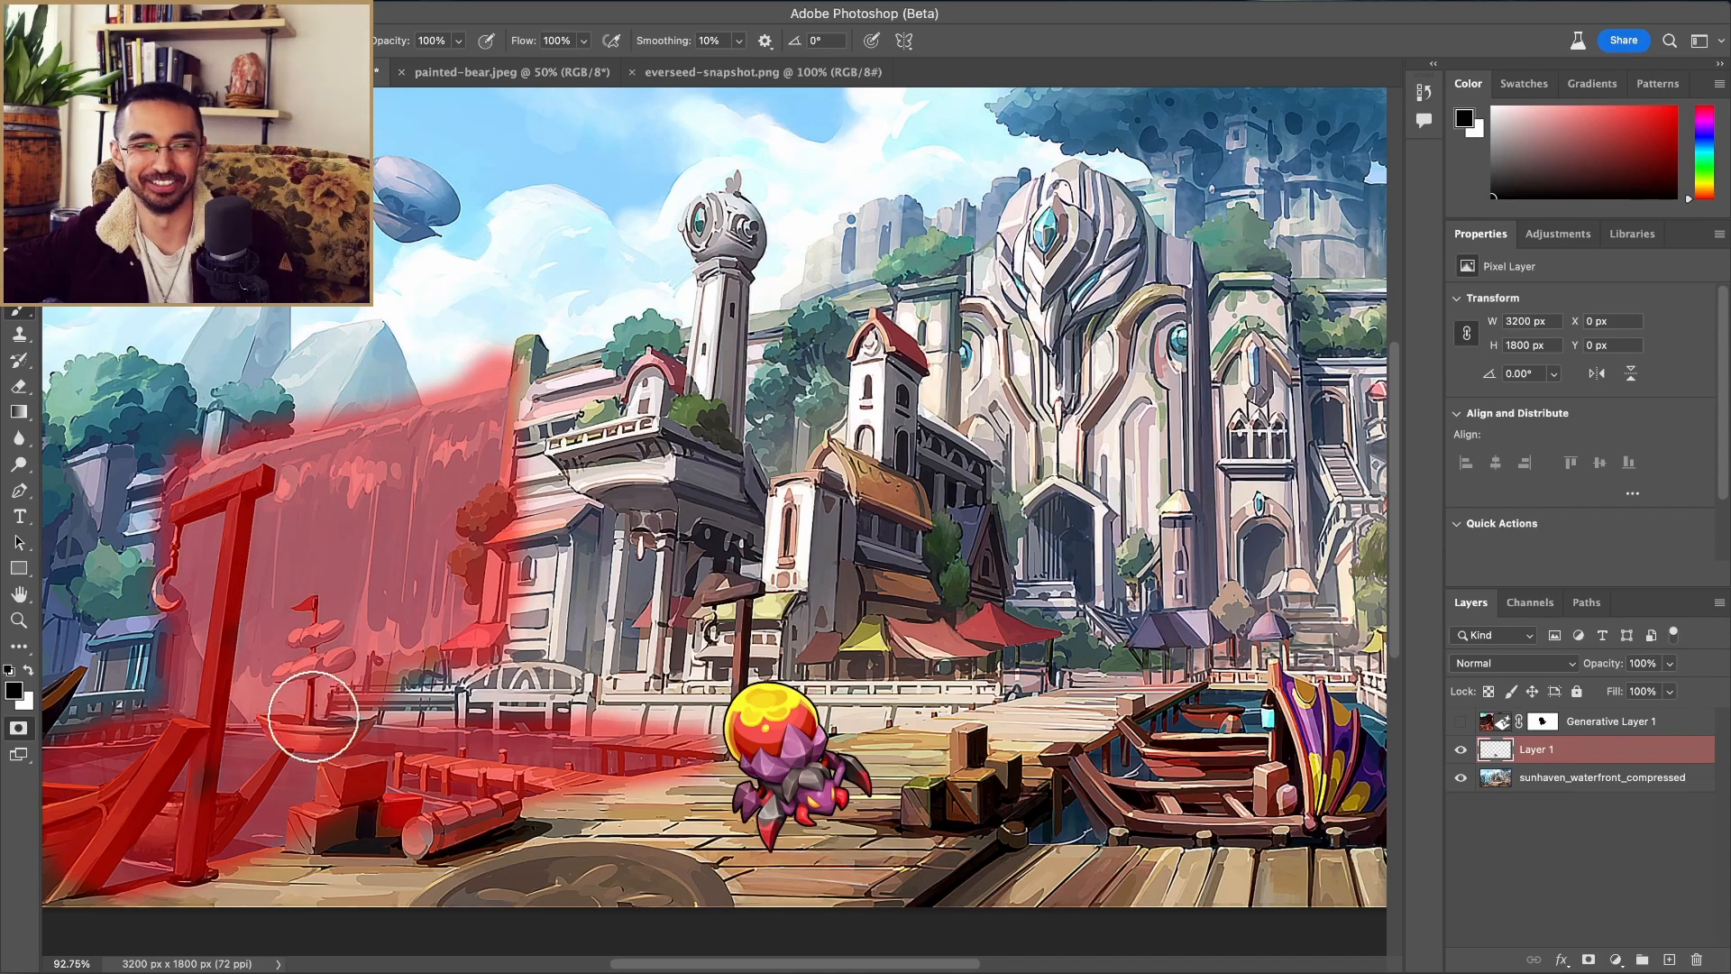
Step: Convert the Quick Mask to a selection and run Generative Fill with the prompt "lava waterfall pouring into a pool of lava"
{"action": "key", "text": "q"}
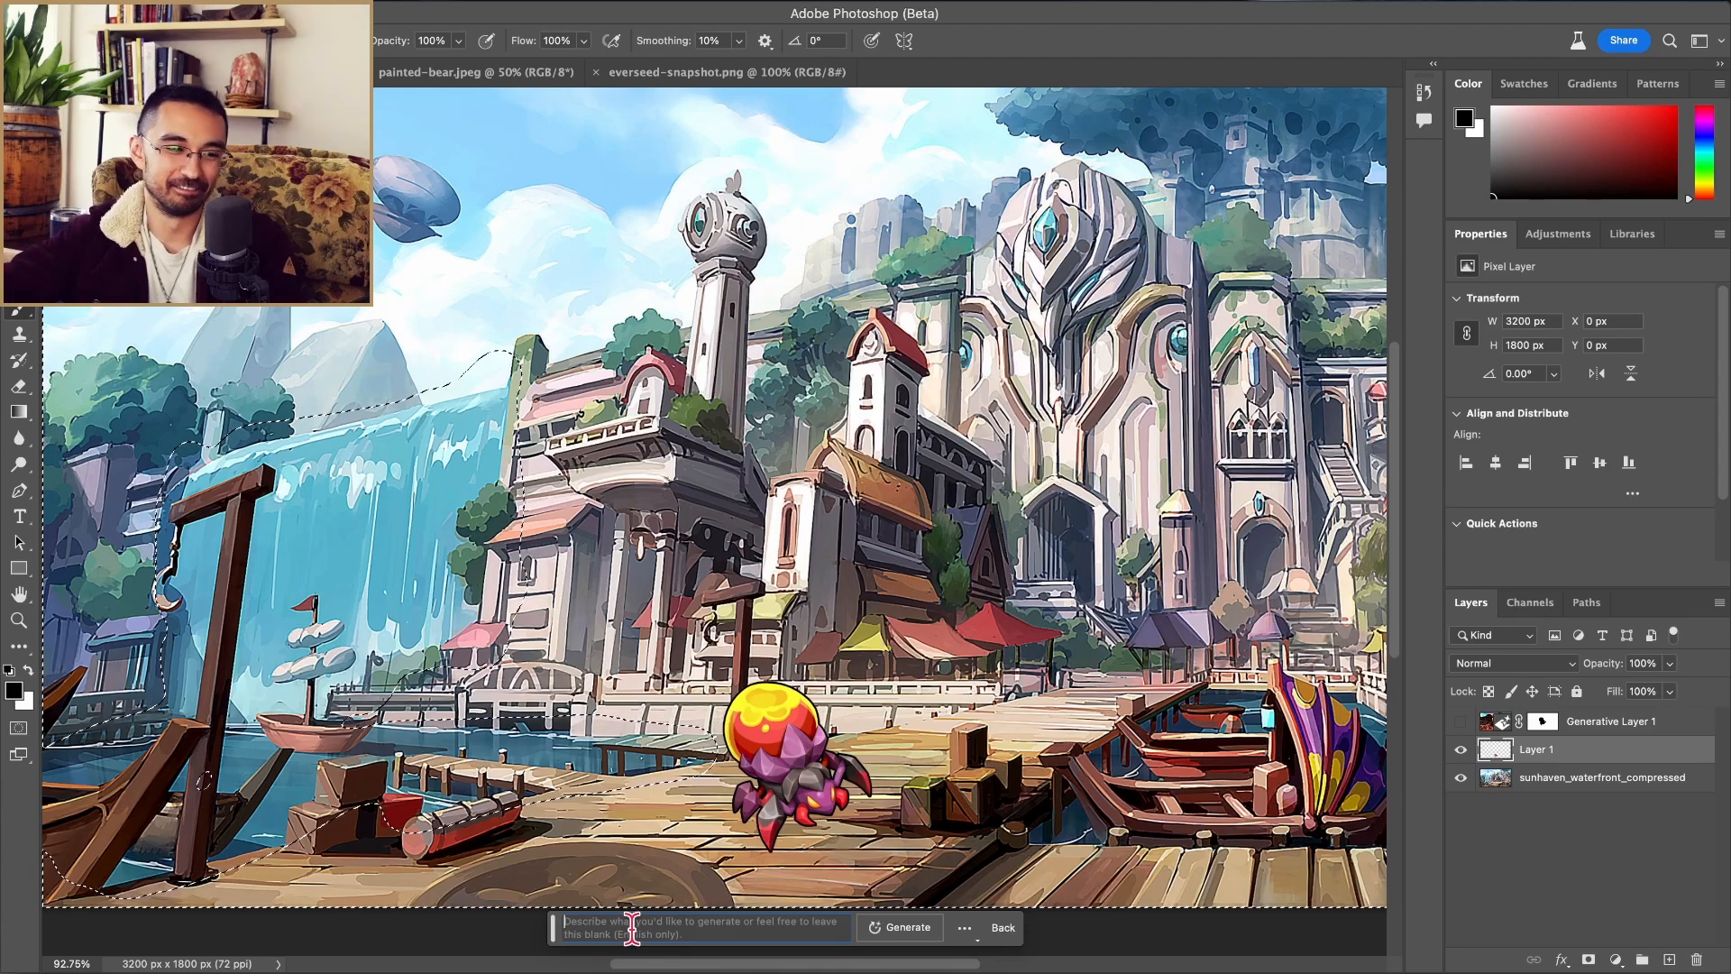
{"action": "type", "text": "lava waterfa"}
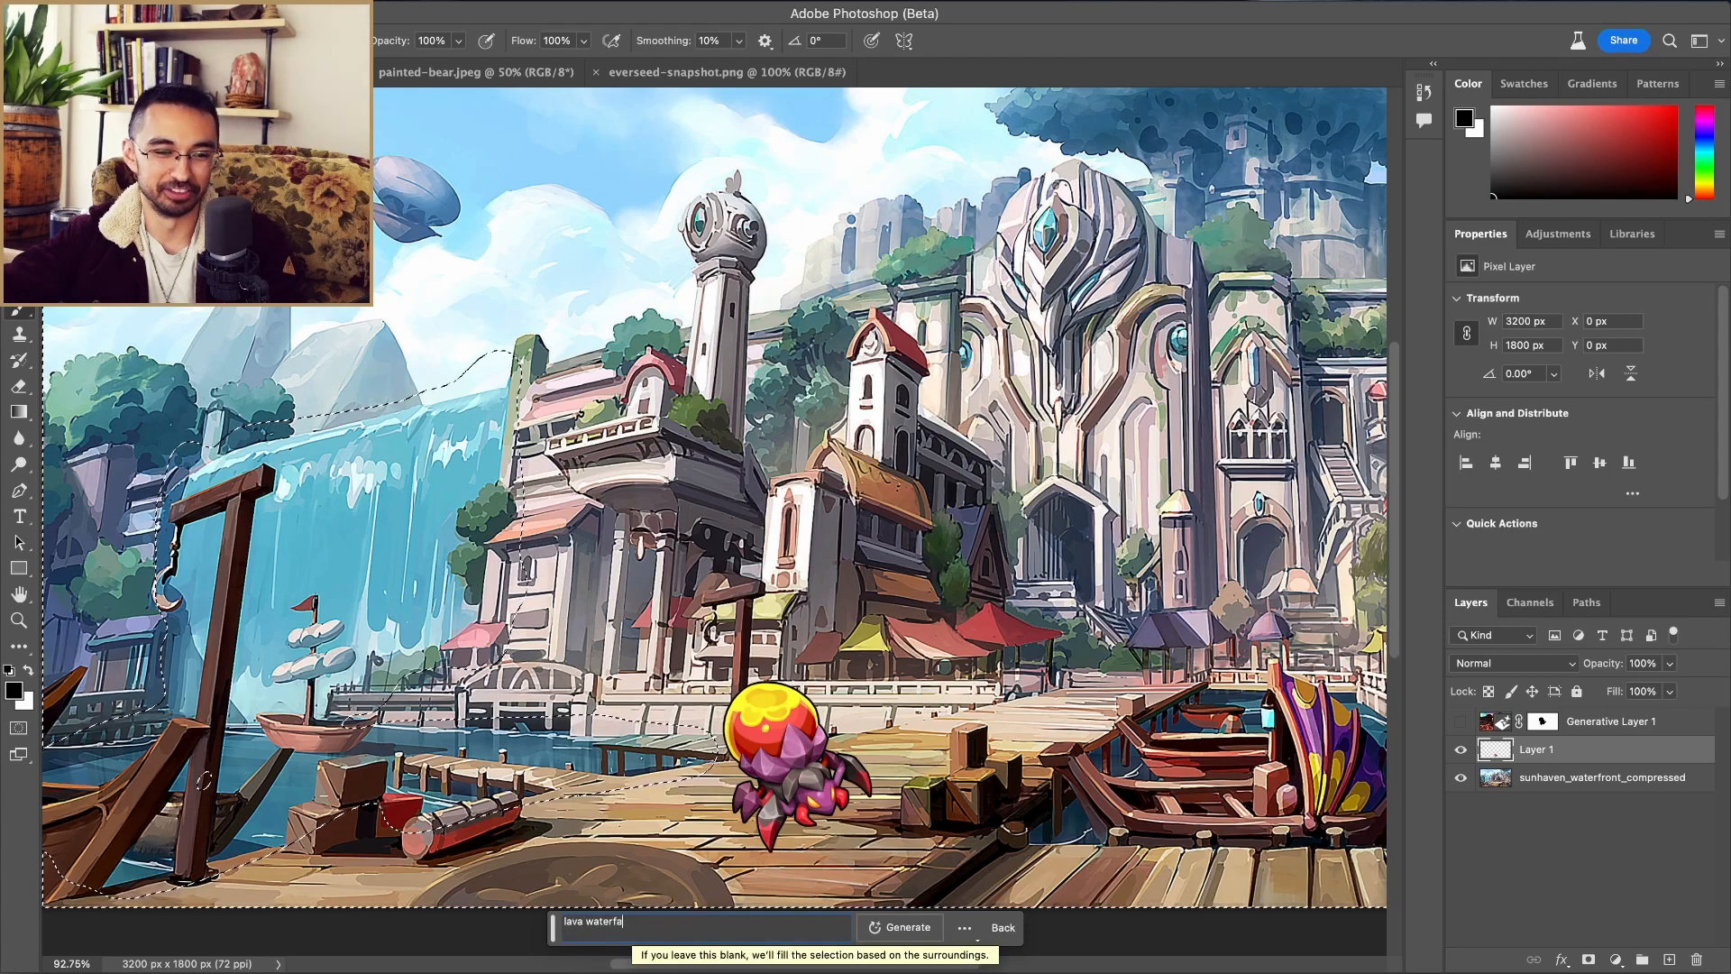
{"action": "type", "text": "ll "}
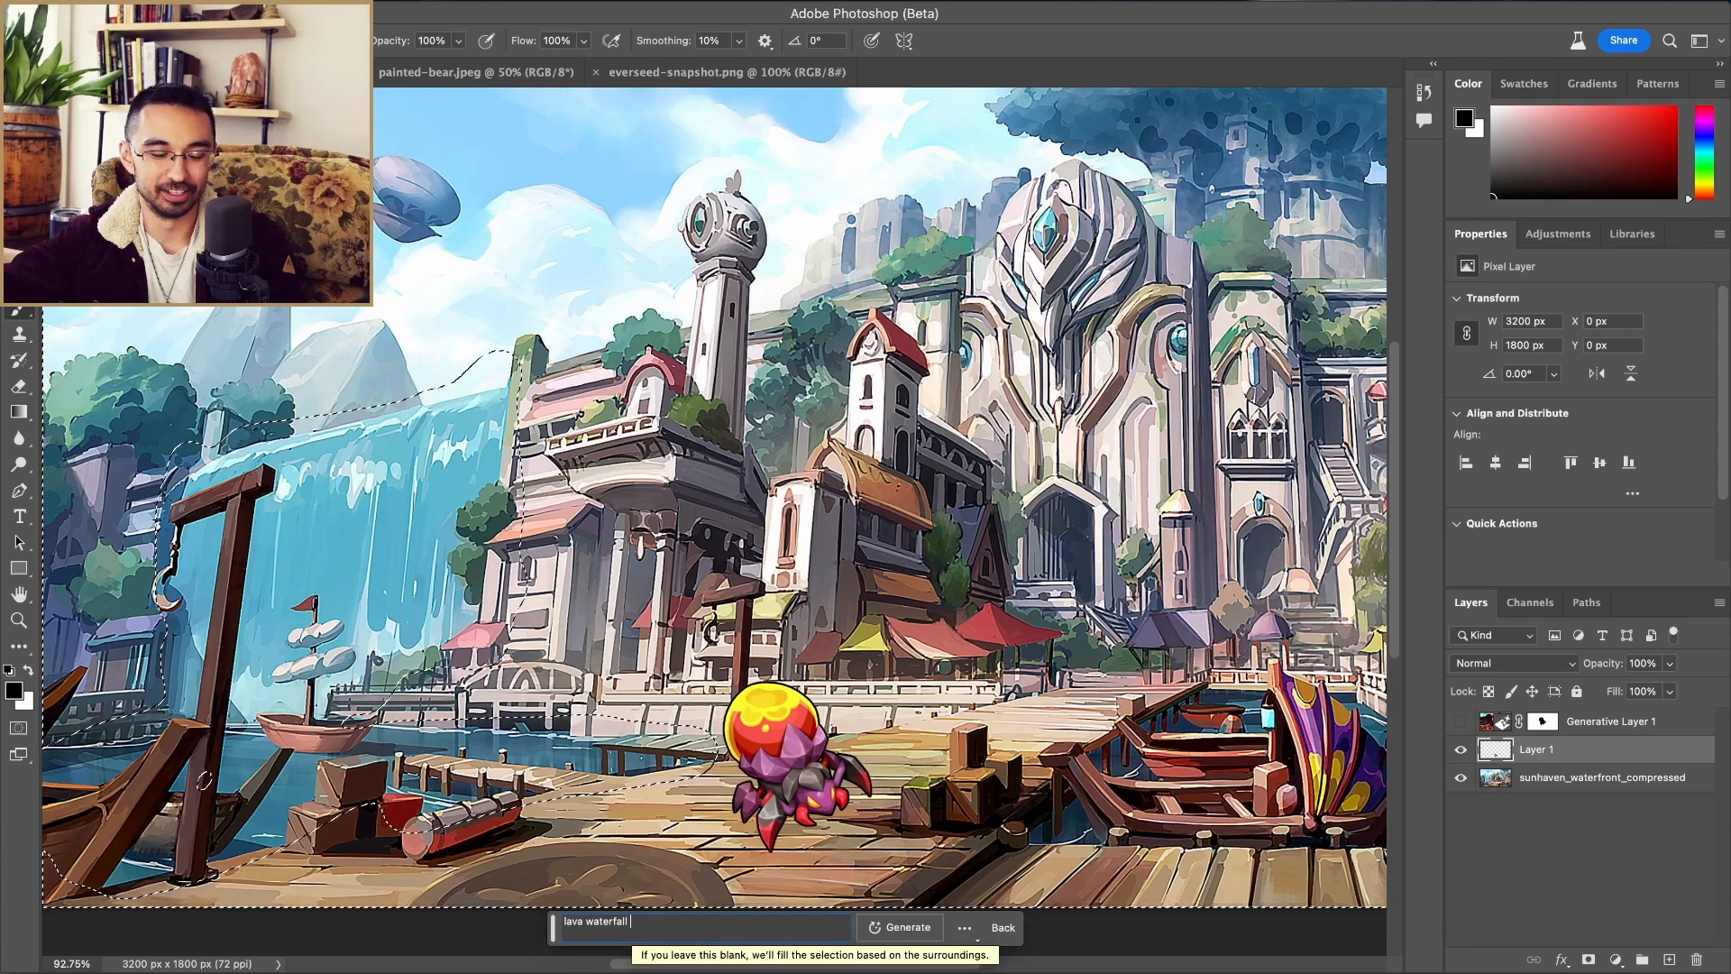
{"action": "type", "text": "pouring into a pool of lava"}
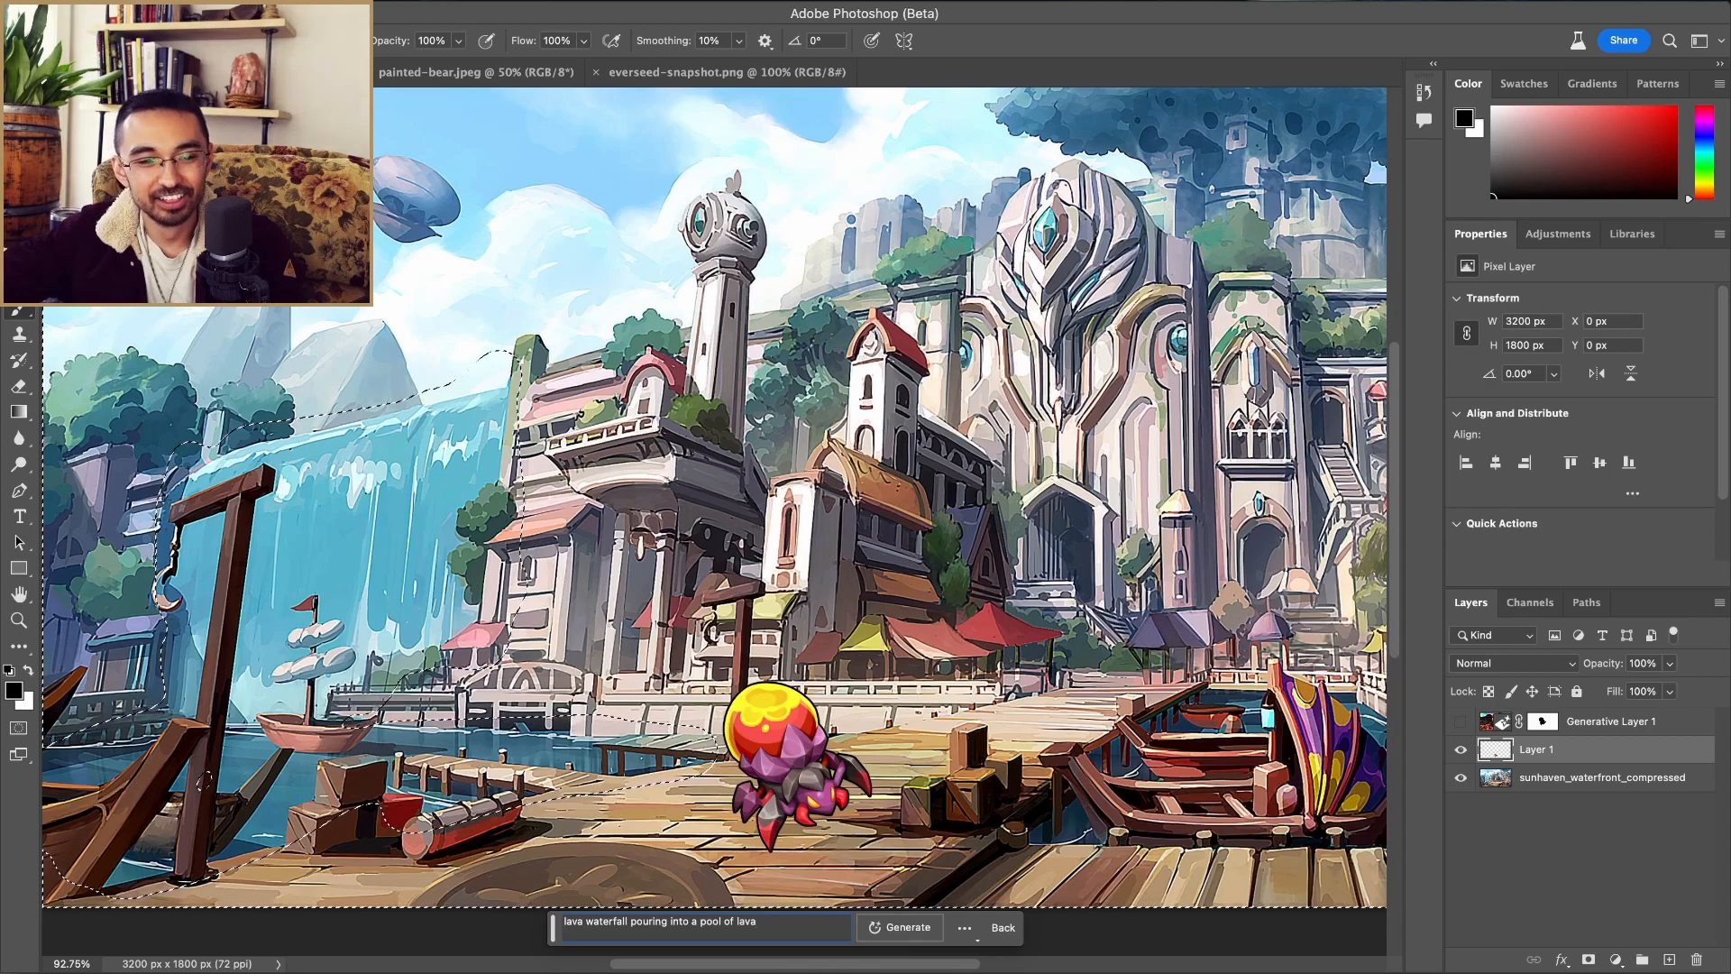
{"action": "left_click", "coordinate": [897, 928]}
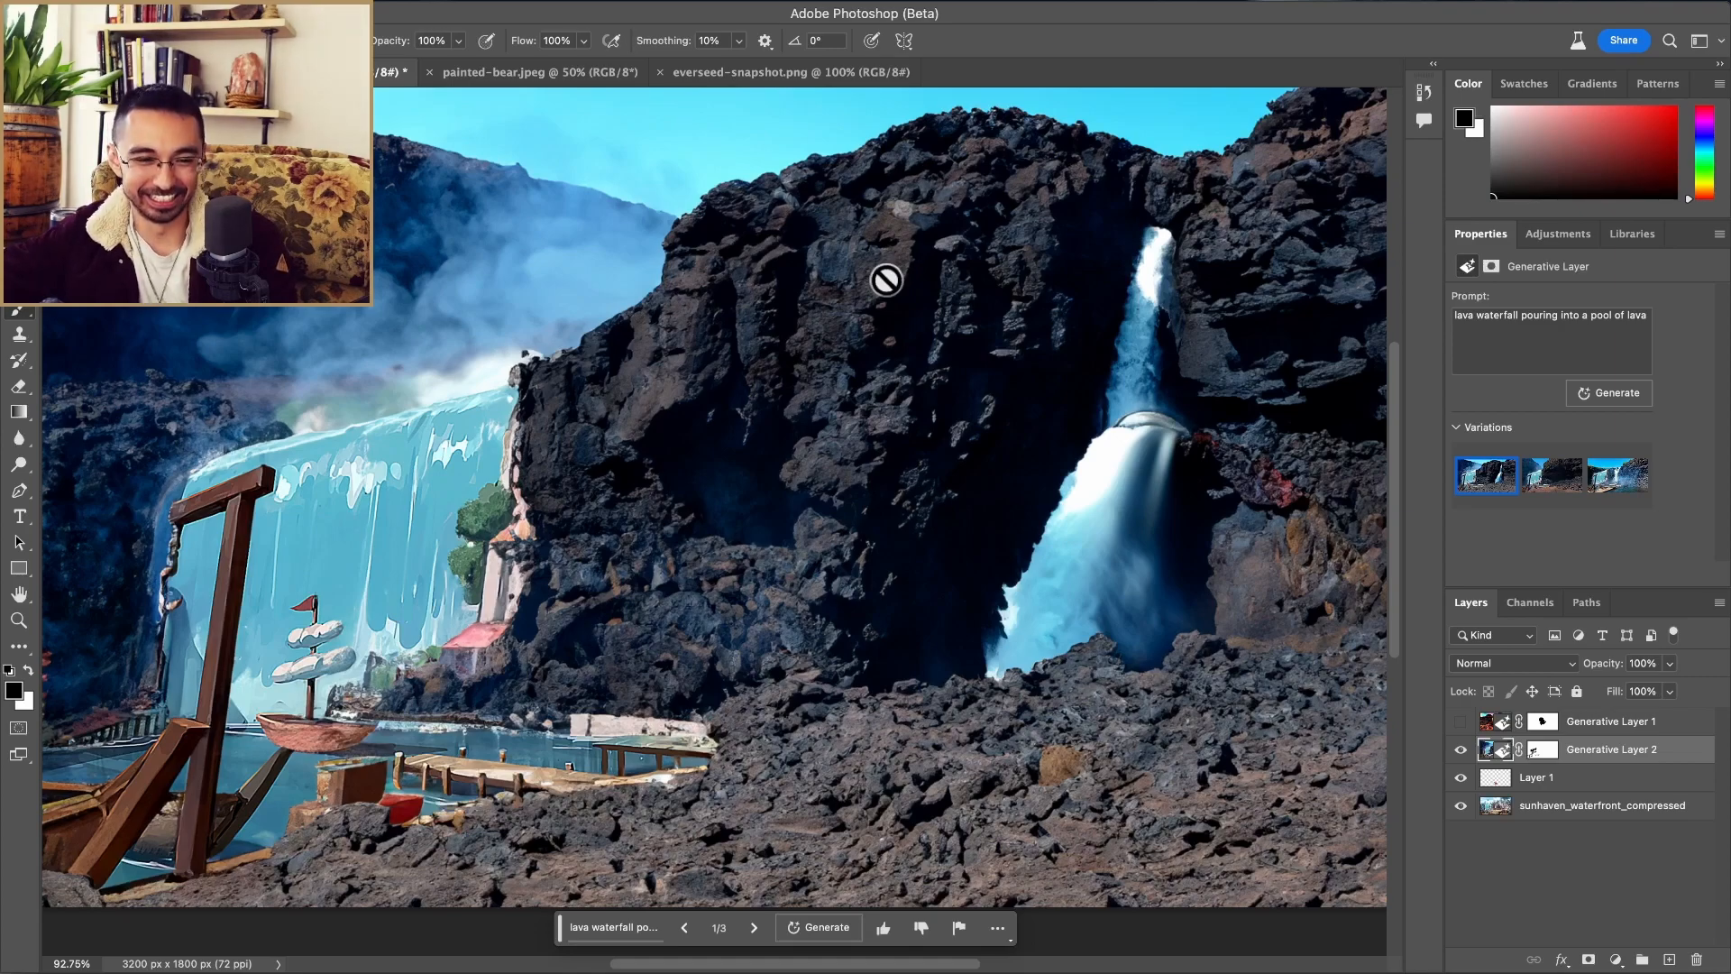
Step: Move the creature's layer above both generative layers
{"action": "left_click_drag", "start_coordinate": [1598, 786], "coordinate": [1584, 710]}
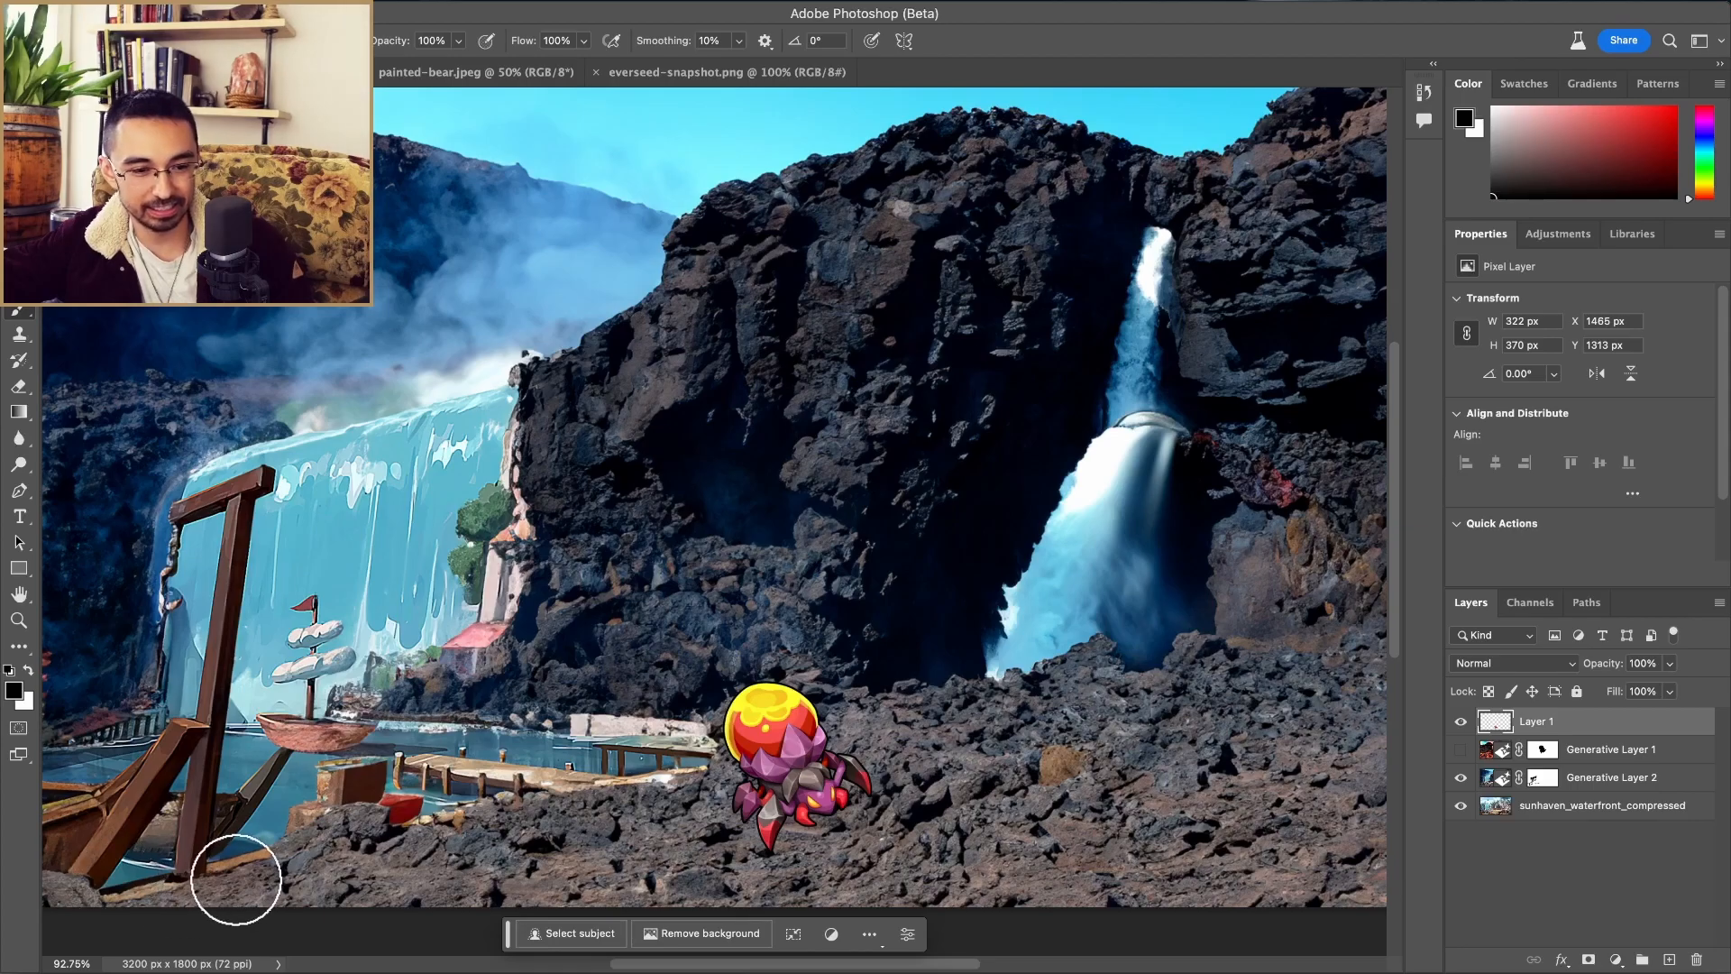
{"action": "scroll", "coordinate": [406, 817], "scroll_direction": "up", "scroll_amount": 5}
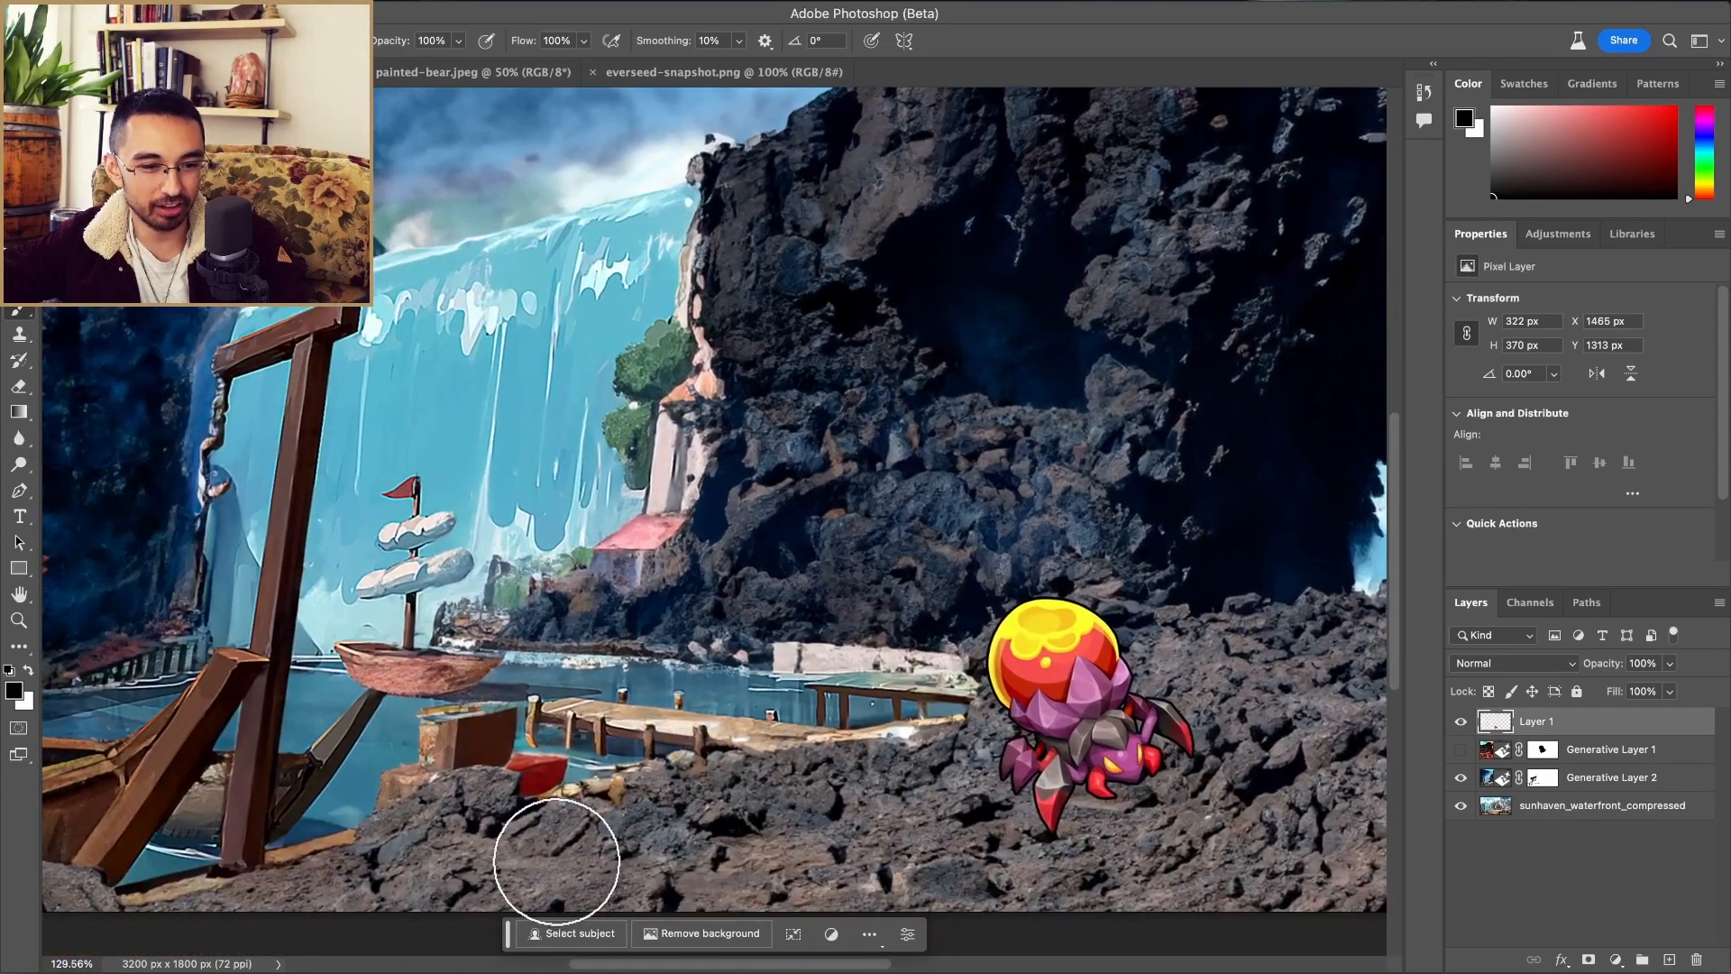
{"action": "scroll", "coordinate": [809, 754], "scroll_direction": "down", "scroll_amount": 5}
{"action": "scroll", "coordinate": [939, 664], "scroll_direction": "down", "scroll_amount": 1}
{"action": "scroll", "coordinate": [955, 651], "scroll_direction": "up", "scroll_amount": 2}
{"action": "scroll", "coordinate": [955, 651], "scroll_direction": "right", "scroll_amount": 3}
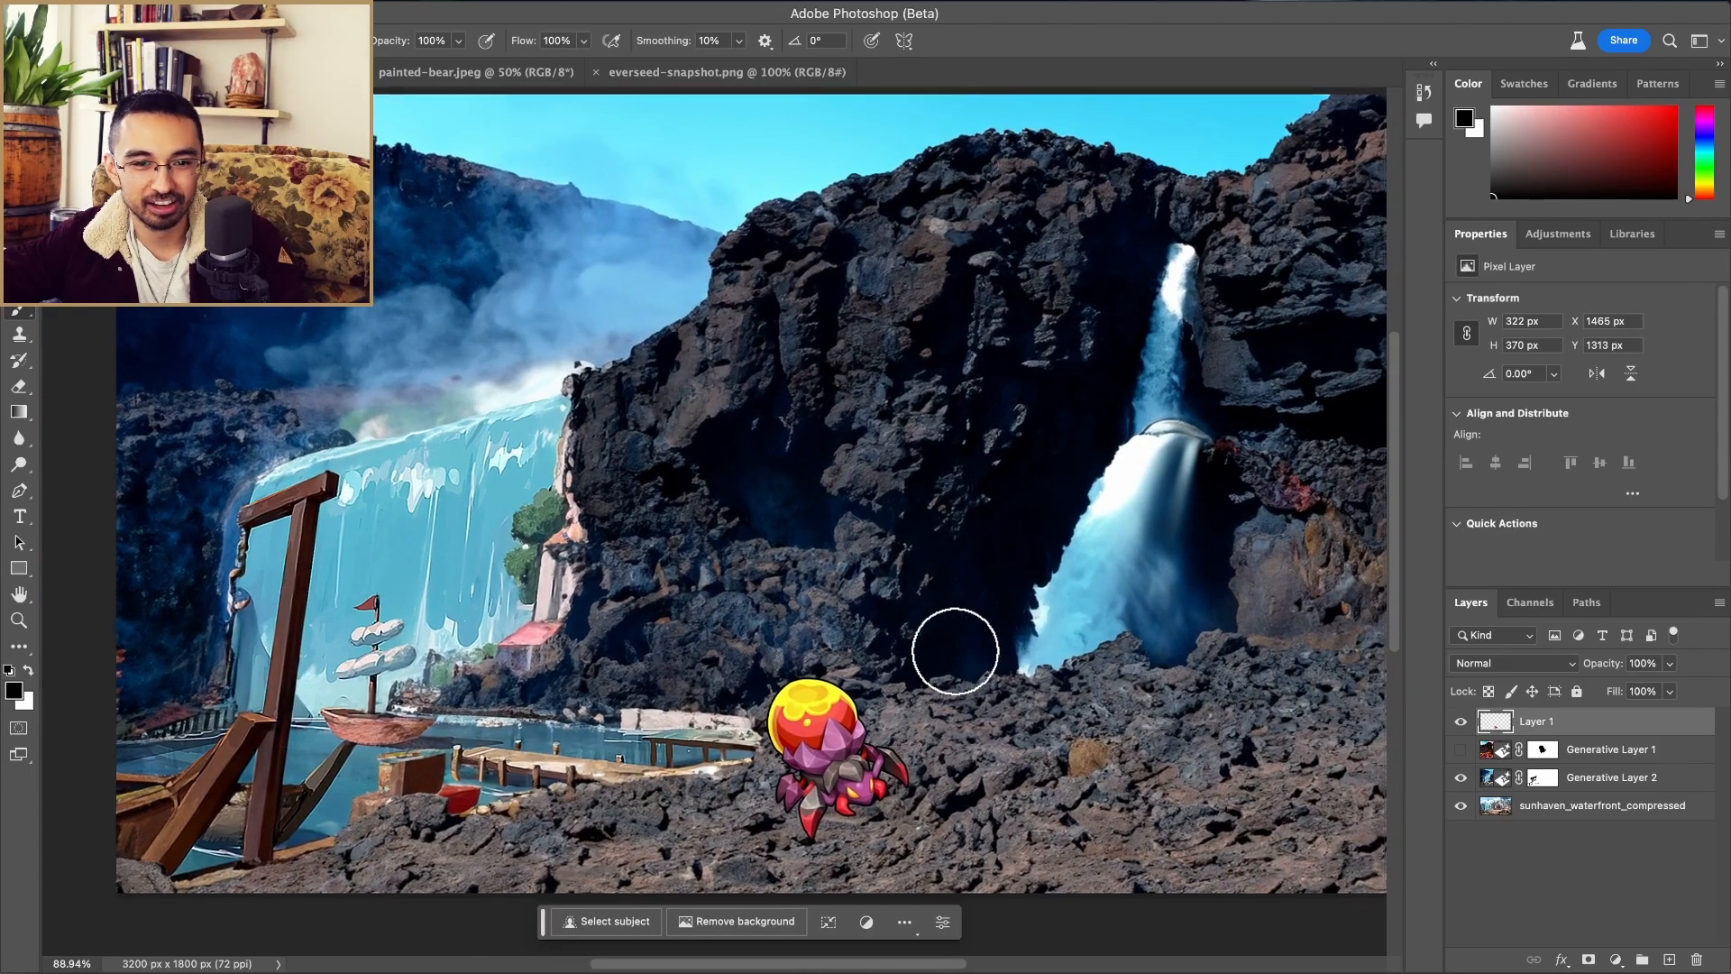
{"action": "scroll", "coordinate": [974, 651], "scroll_direction": "down", "scroll_amount": 2}
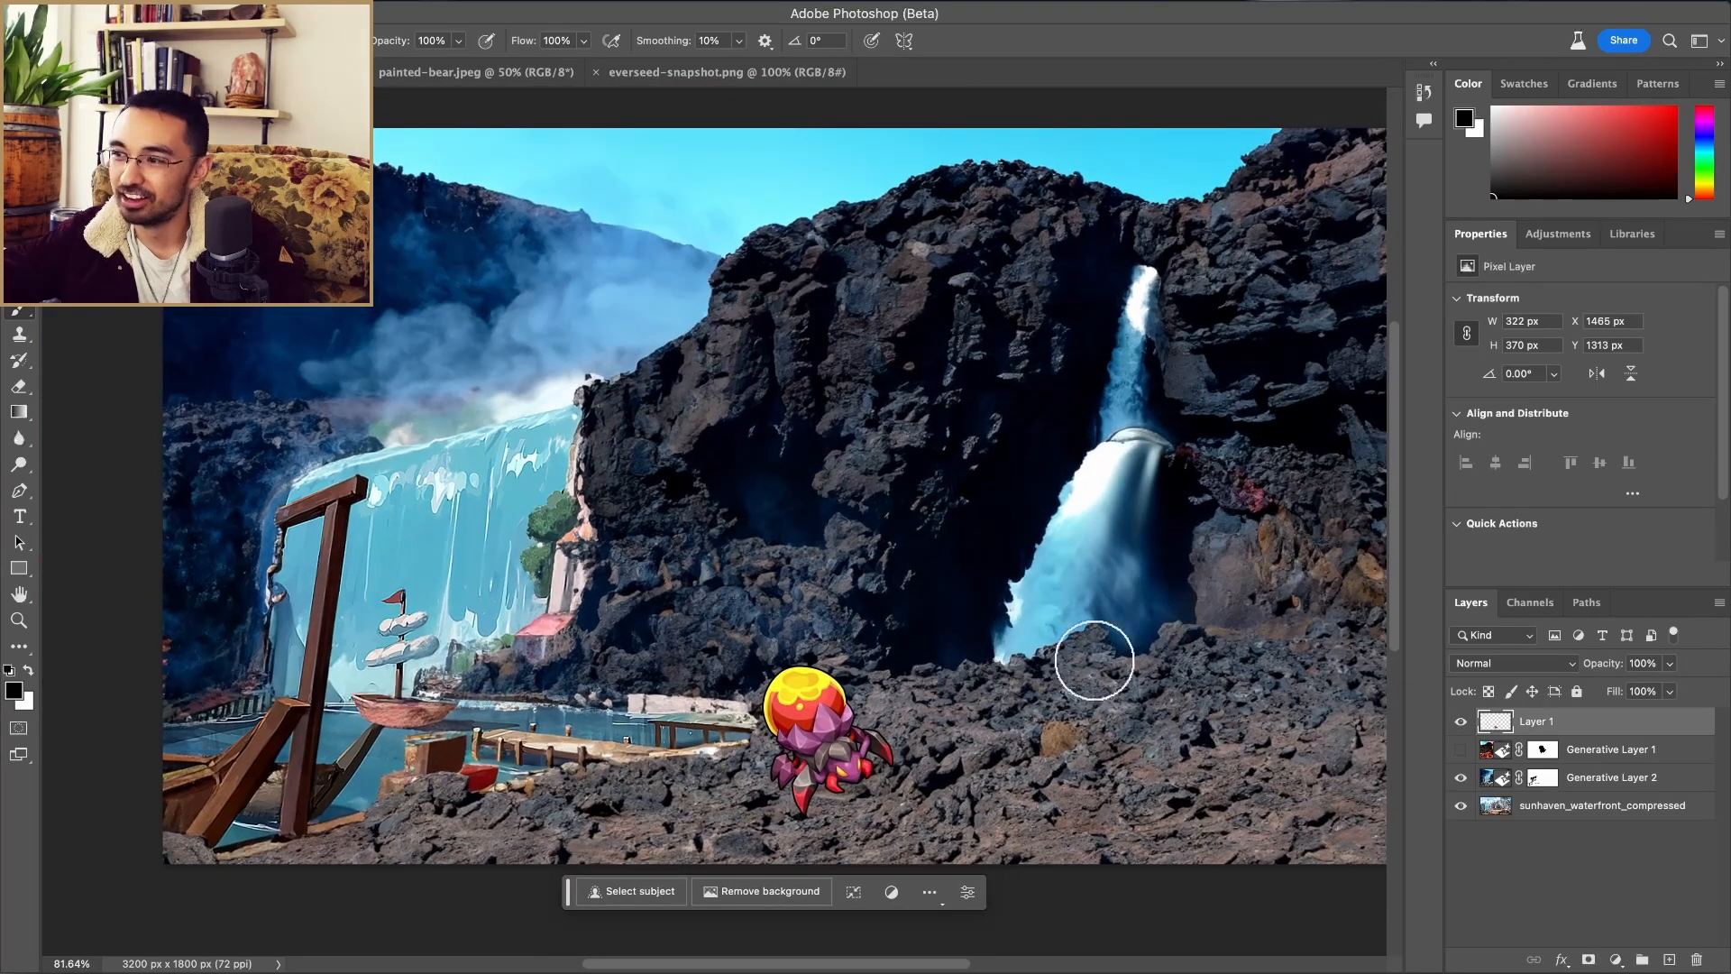
Step: Toggle Generative Layer 2's visibility to compare the generated rock scene with the original waterfront, and leave it hidden
{"action": "left_click", "coordinate": [1461, 779]}
{"action": "left_click", "coordinate": [1461, 780]}
{"action": "left_click", "coordinate": [1461, 779]}
{"action": "left_click", "coordinate": [1461, 779]}
{"action": "left_click", "coordinate": [1461, 779]}
{"action": "left_click", "coordinate": [1461, 780]}
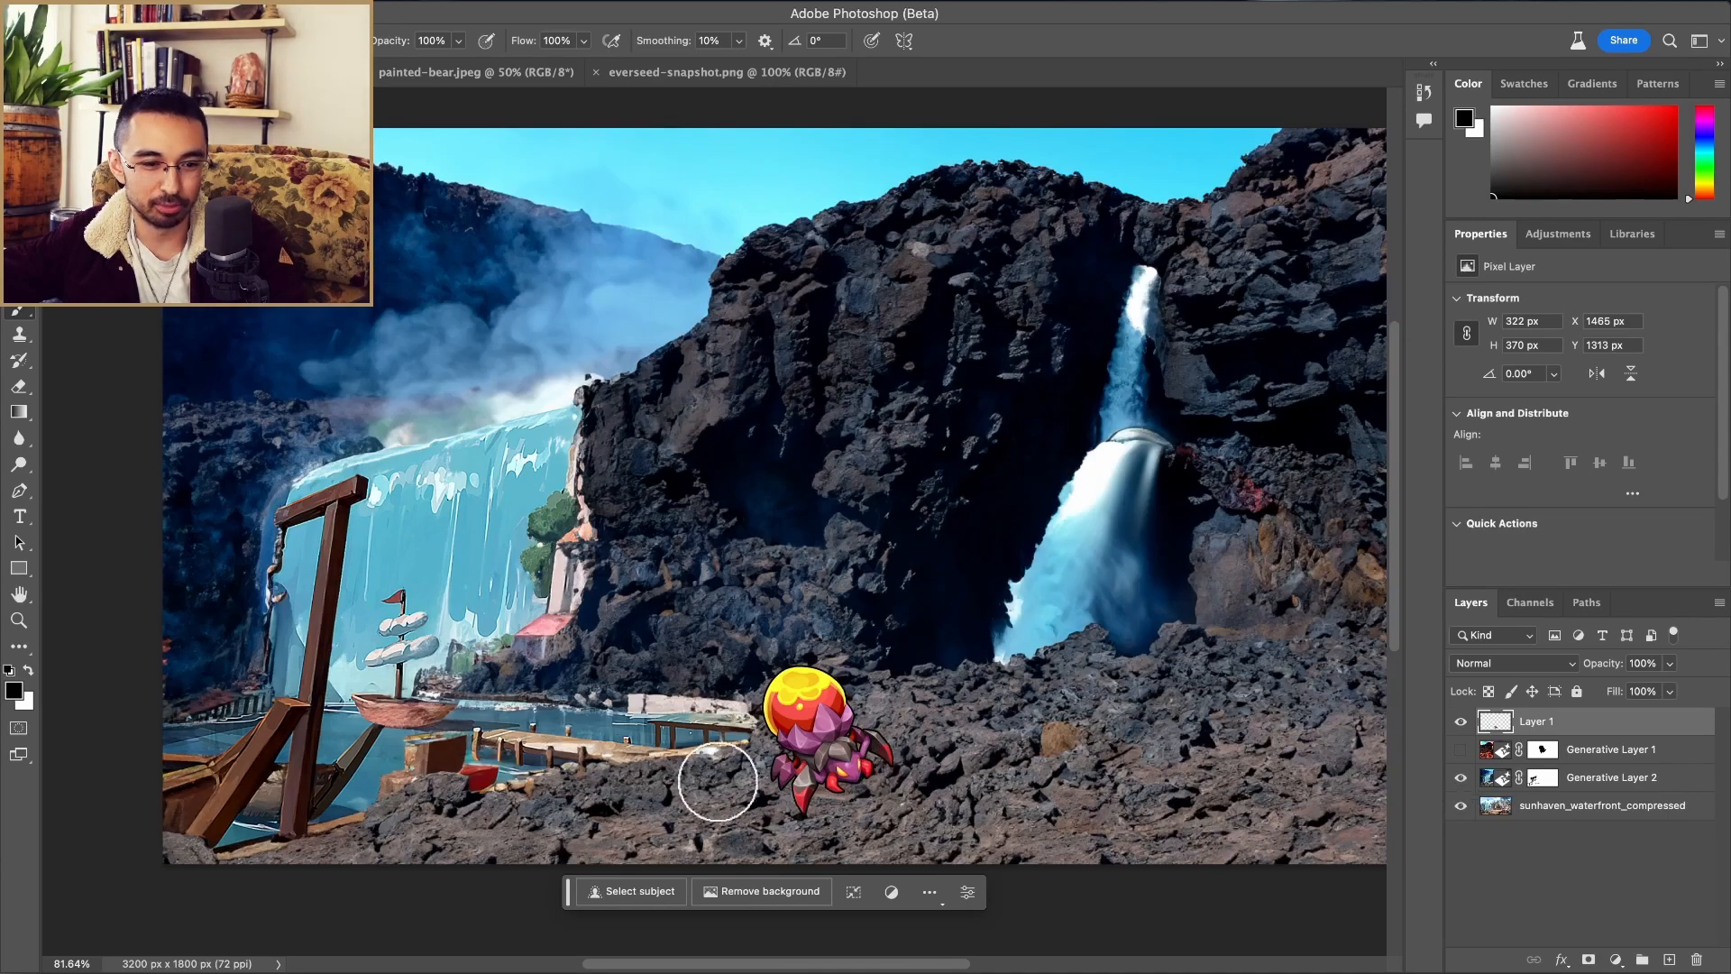
{"action": "left_click", "coordinate": [1461, 779]}
{"action": "left_click", "coordinate": [1461, 779]}
{"action": "left_click", "coordinate": [1461, 779]}
{"action": "left_click", "coordinate": [1461, 779]}
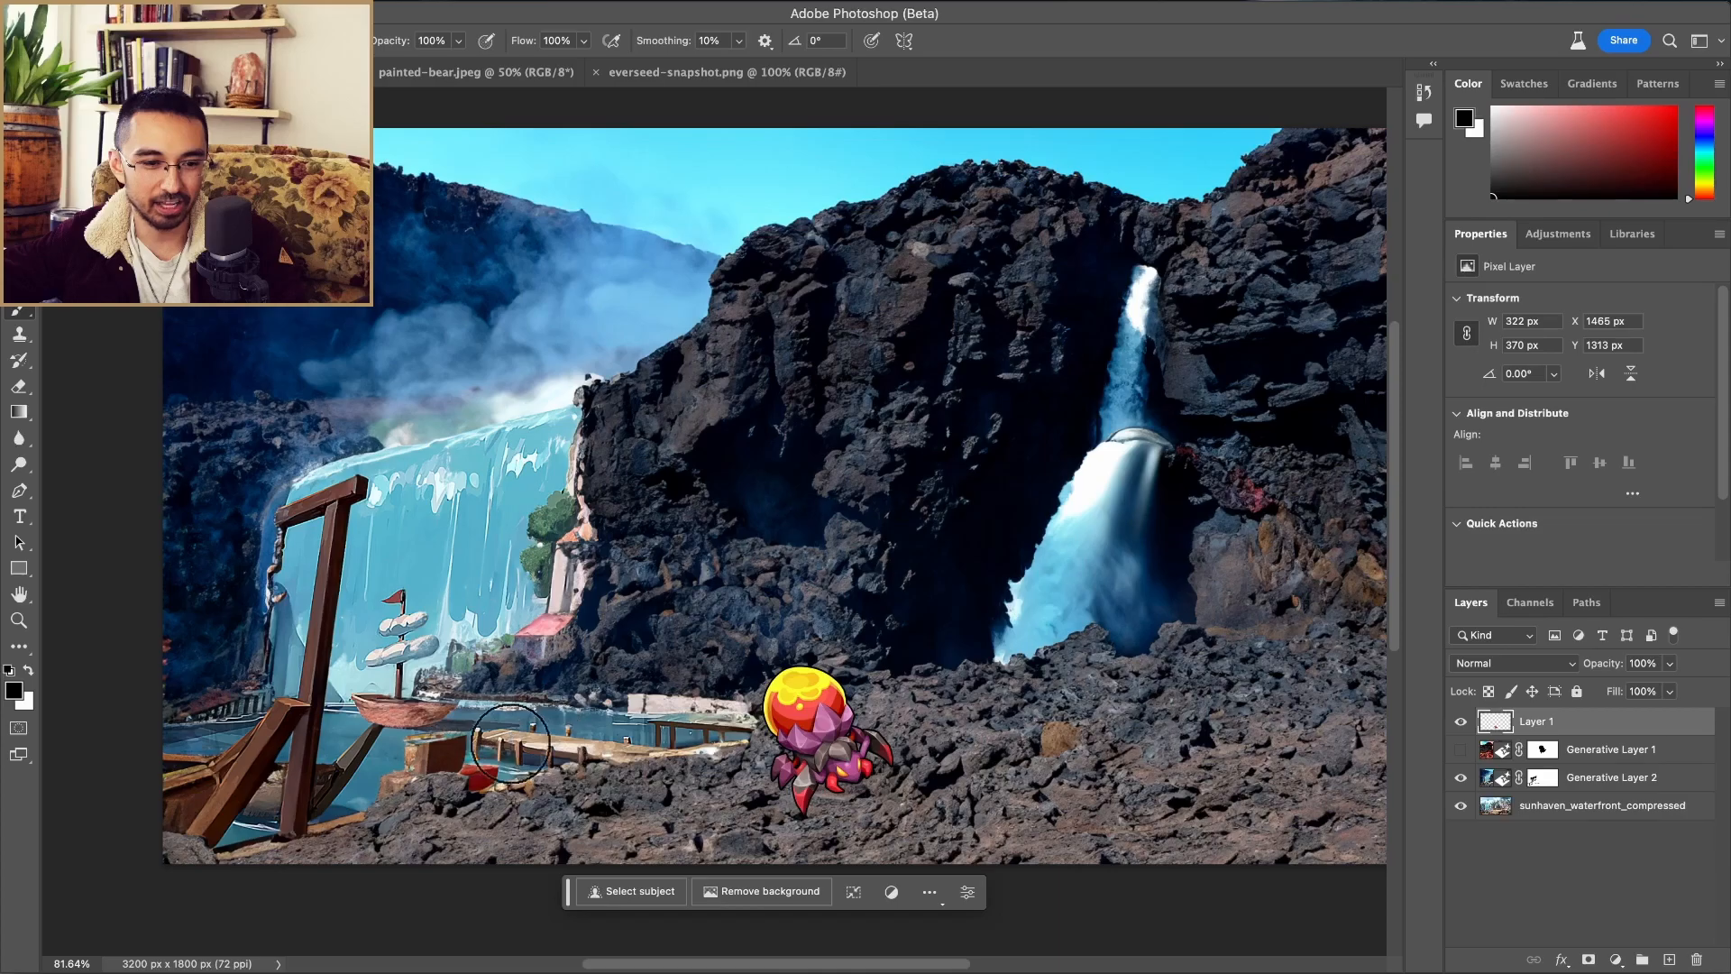
{"action": "left_click", "coordinate": [1461, 780]}
{"action": "left_click", "coordinate": [1461, 779]}
{"action": "left_click", "coordinate": [1461, 779]}
{"action": "left_click", "coordinate": [1461, 779]}
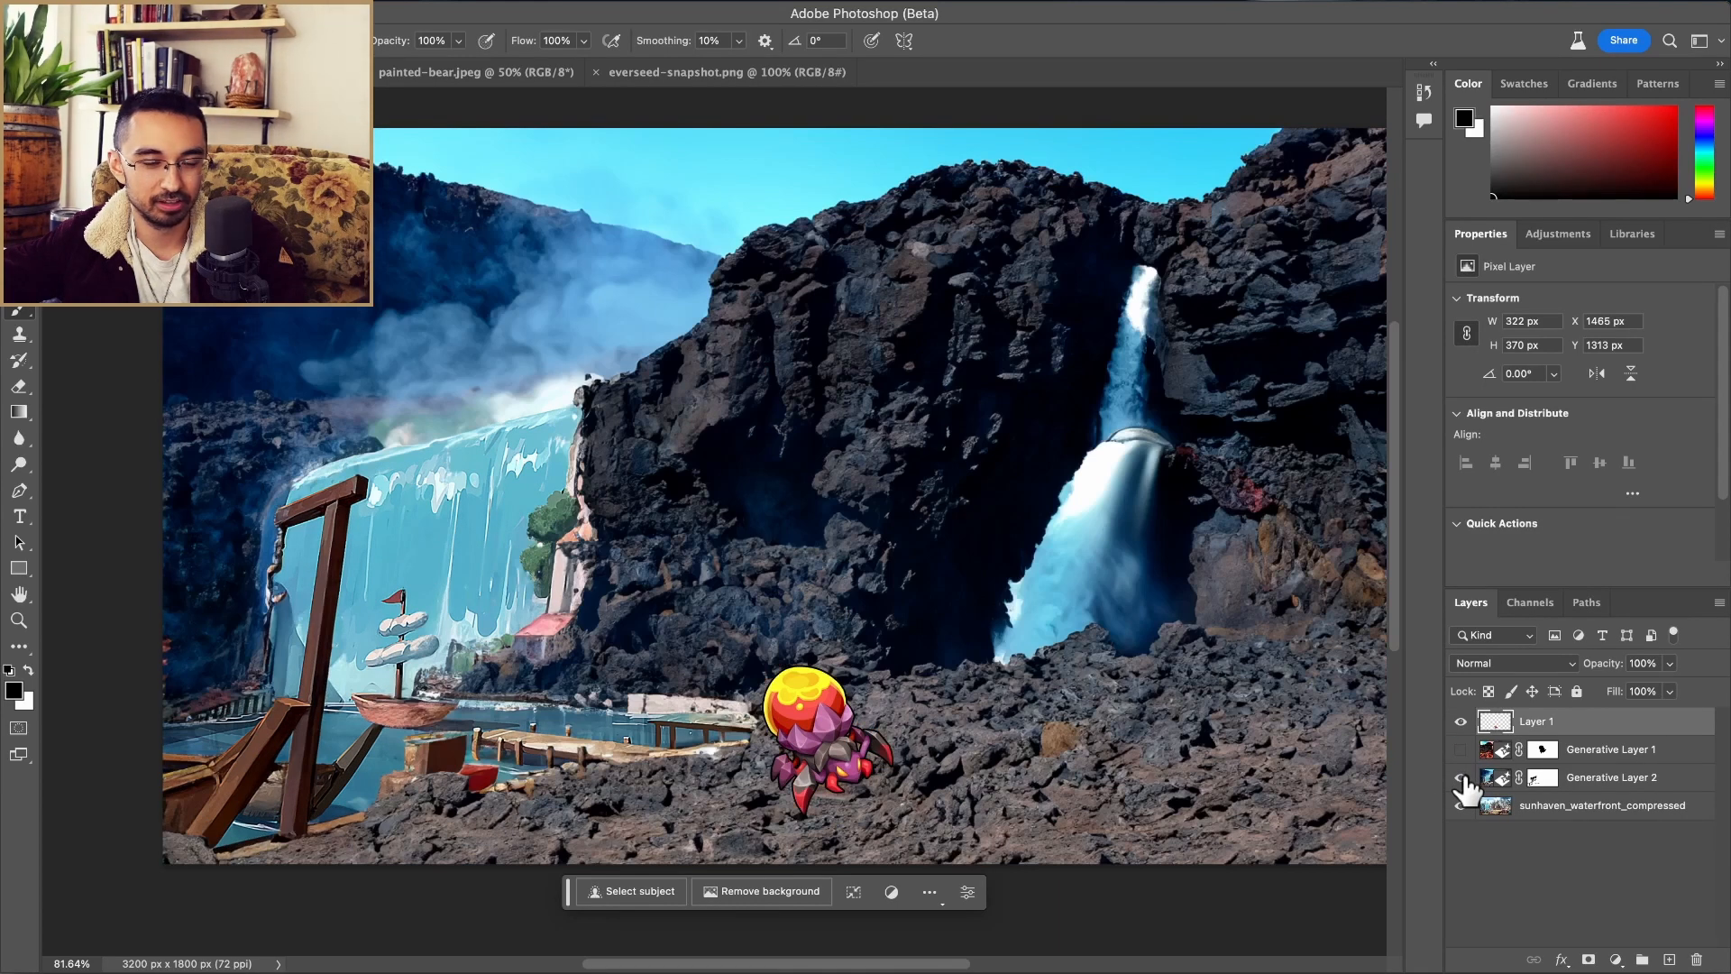
{"action": "left_click", "coordinate": [1461, 779]}
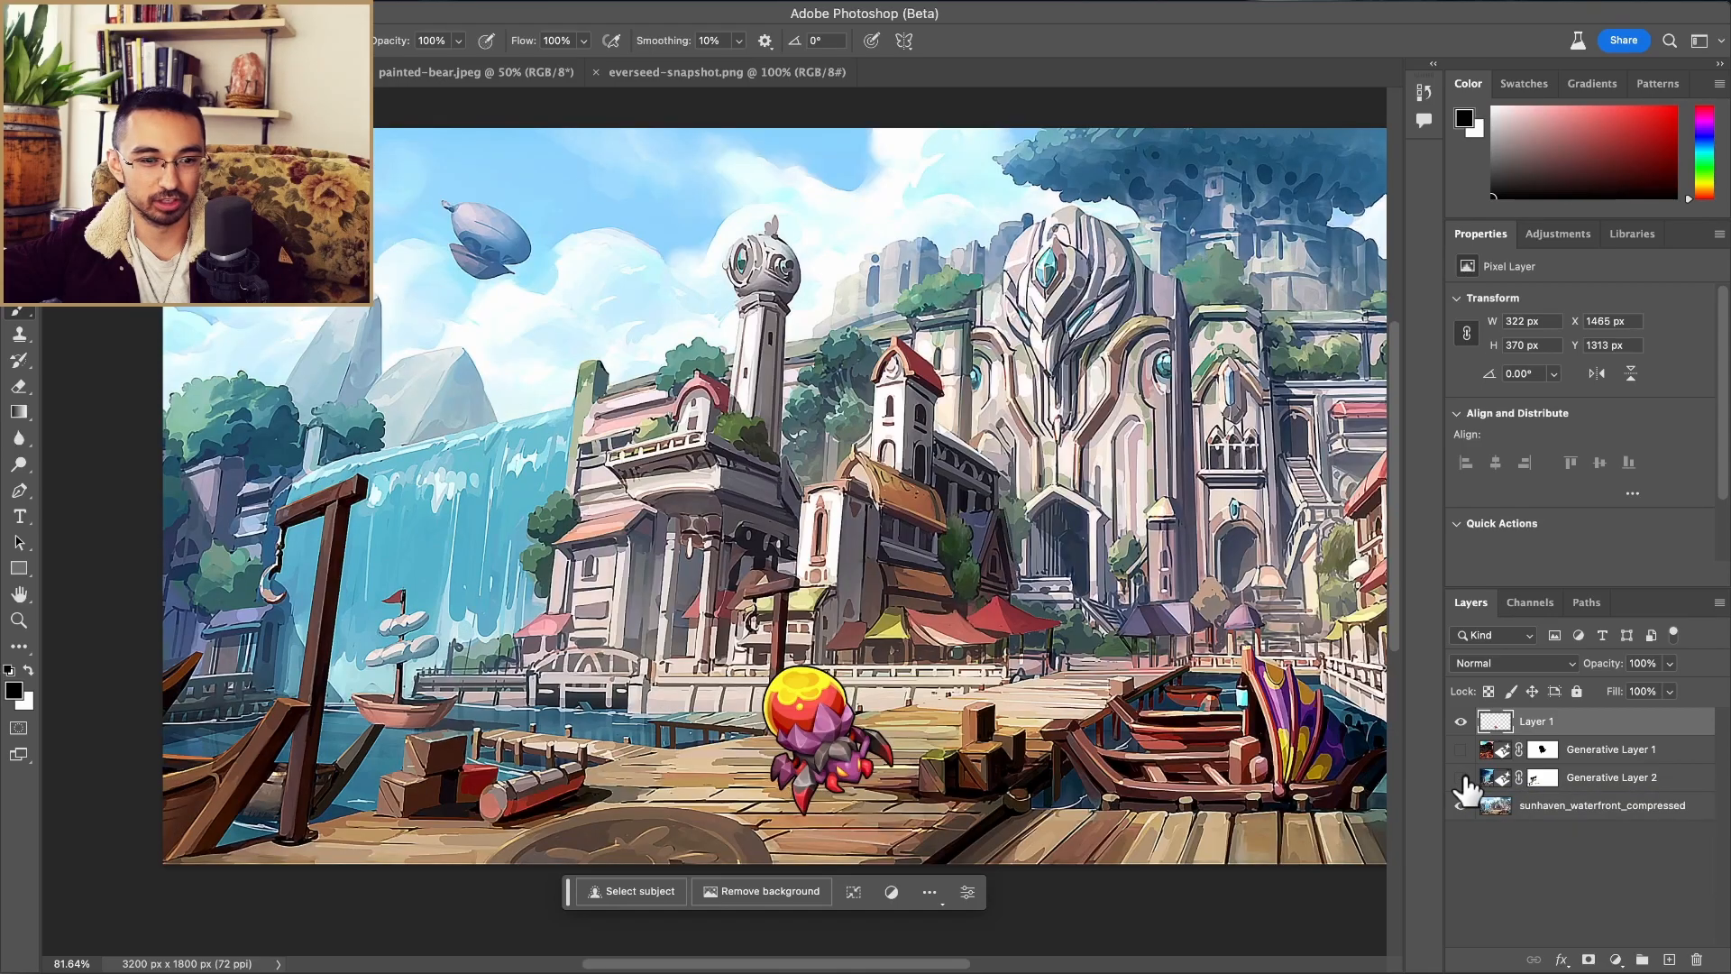
{"action": "left_click", "coordinate": [1461, 779]}
{"action": "left_click", "coordinate": [1461, 780]}
{"action": "left_click", "coordinate": [1461, 779]}
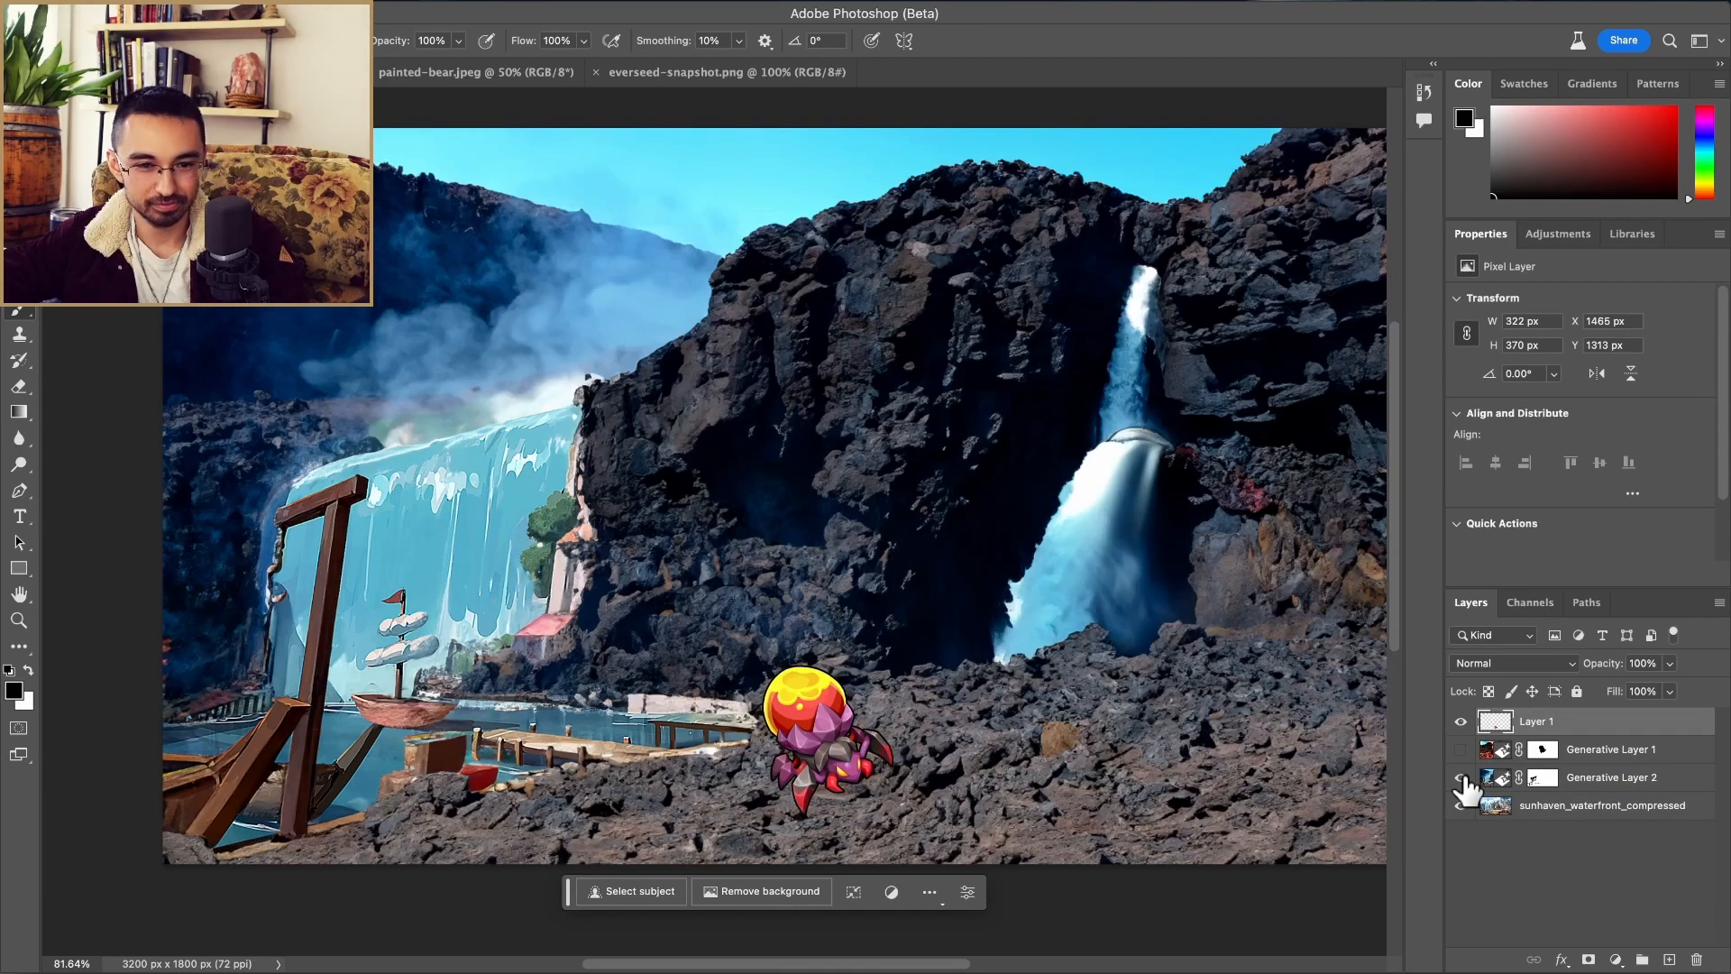
{"action": "left_click", "coordinate": [1461, 780]}
{"action": "left_click", "coordinate": [1461, 779]}
{"action": "left_click", "coordinate": [1461, 779]}
{"action": "left_click", "coordinate": [1461, 779]}
{"action": "left_click", "coordinate": [1461, 779]}
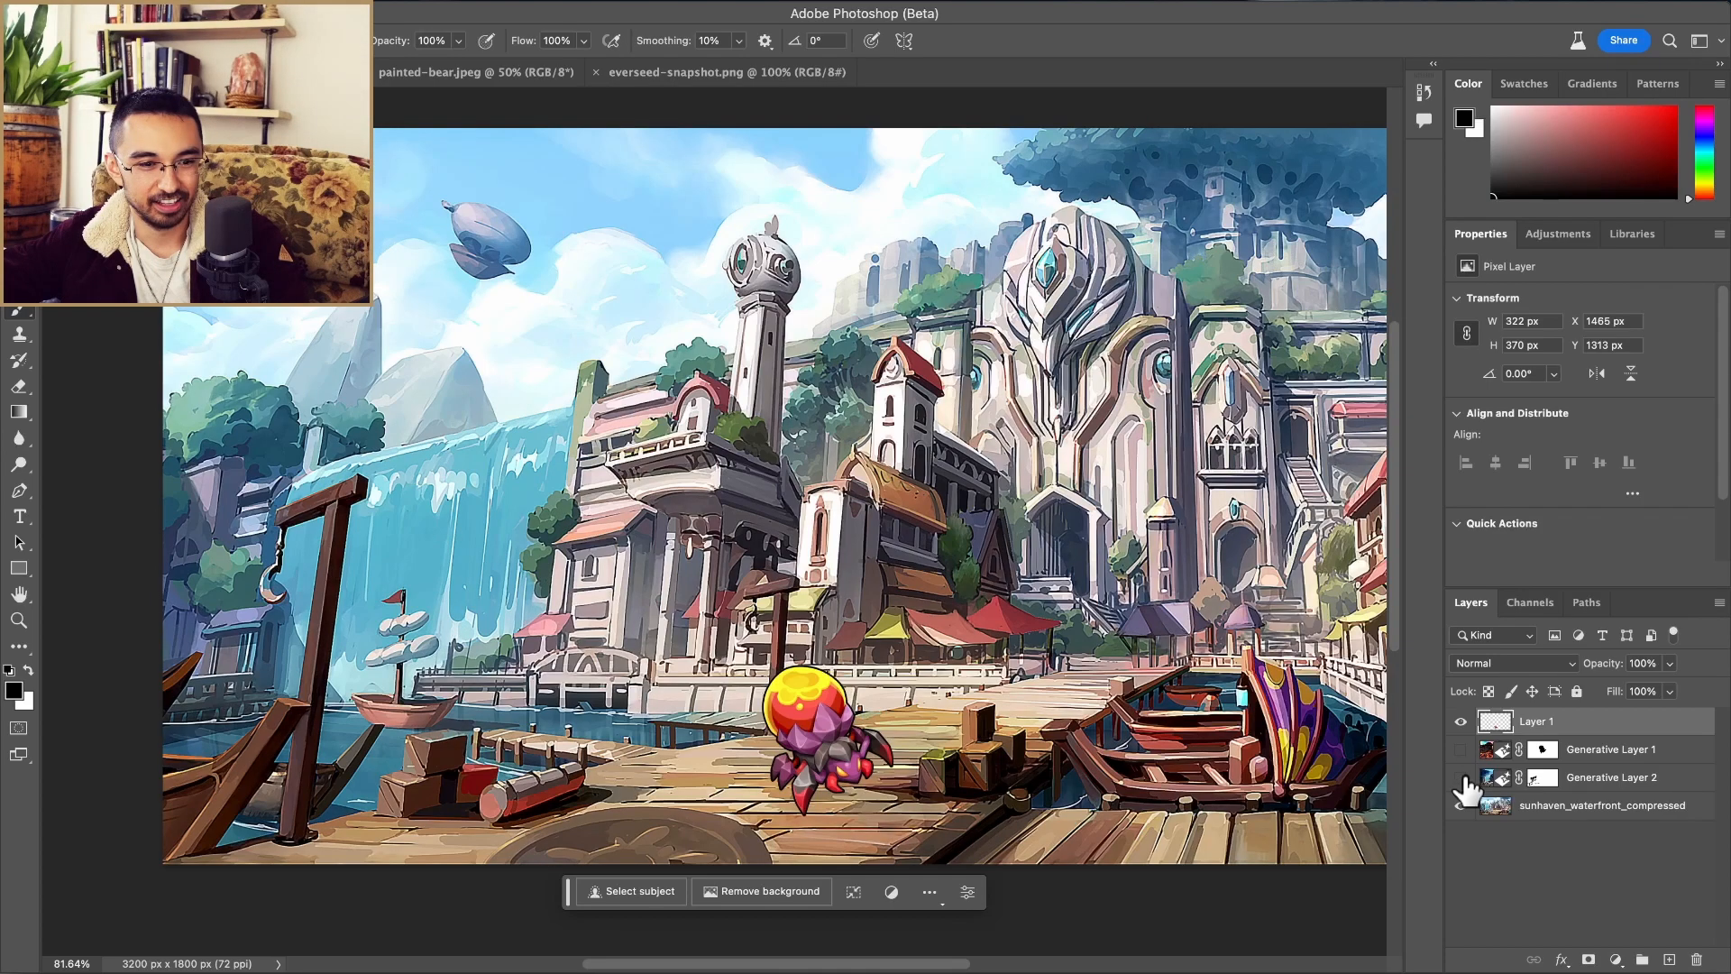
{"action": "left_click", "coordinate": [1461, 779]}
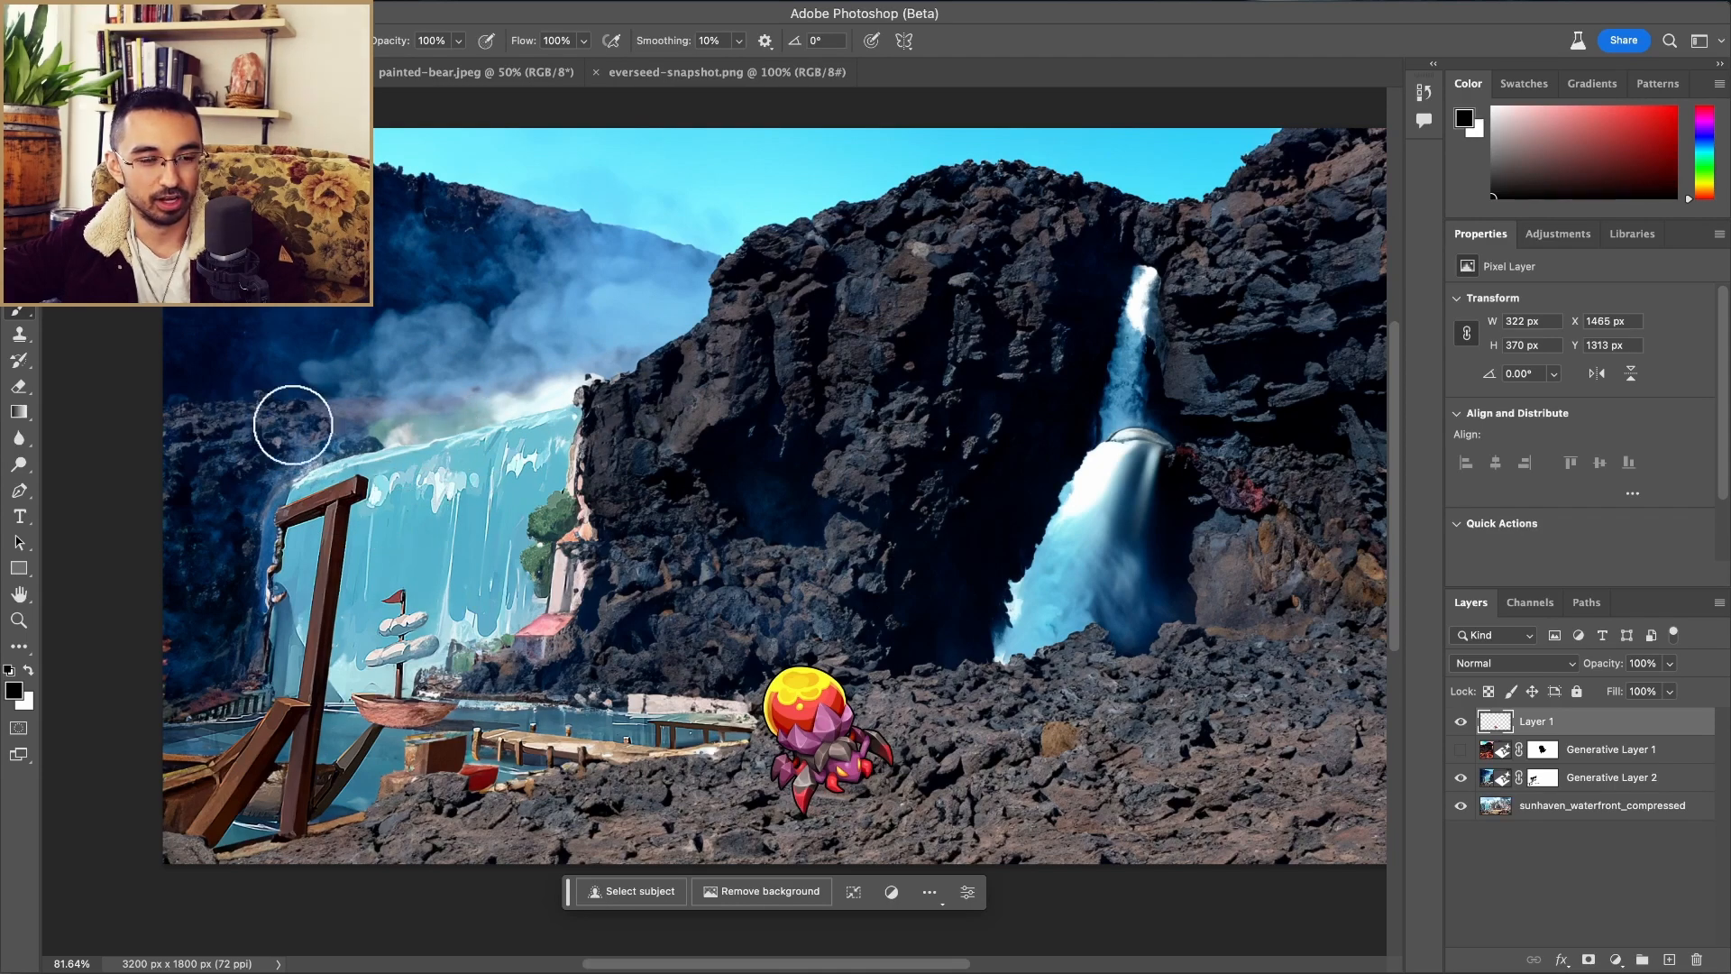
{"action": "left_click", "coordinate": [1460, 778]}
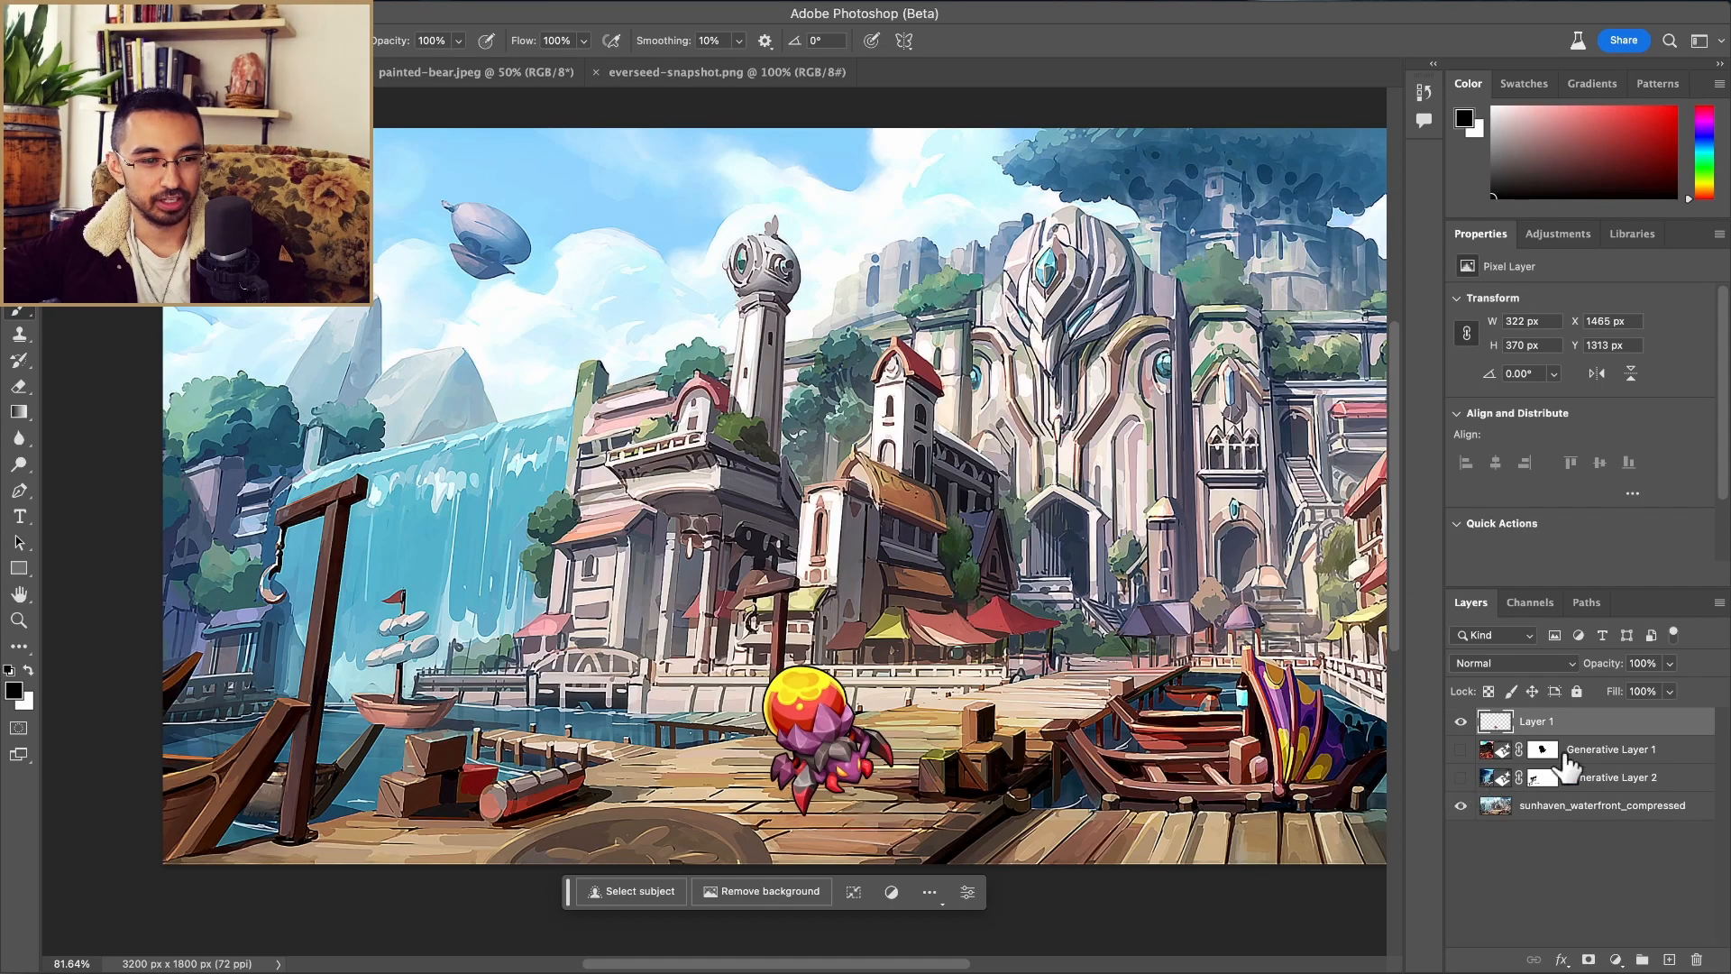
Step: Capture the waterfall area as a screenshot, mark both edges of the waterfall with red arrows, and discard the capture
{"action": "key", "text": "super+shift+x"}
{"action": "mouse_move", "coordinate": [145, 306]}
{"action": "left_mouse_down"}
{"action": "mouse_move", "coordinate": [1089, 810]}
{"action": "mouse_move", "coordinate": [1070, 801]}
{"action": "left_mouse_up"}
{"action": "left_click", "coordinate": [434, 841]}
{"action": "mouse_move", "coordinate": [402, 327]}
{"action": "left_mouse_down"}
{"action": "mouse_move", "coordinate": [366, 406]}
{"action": "mouse_move", "coordinate": [287, 448]}
{"action": "left_mouse_up"}
{"action": "left_click_drag", "start_coordinate": [462, 327], "coordinate": [602, 394]}
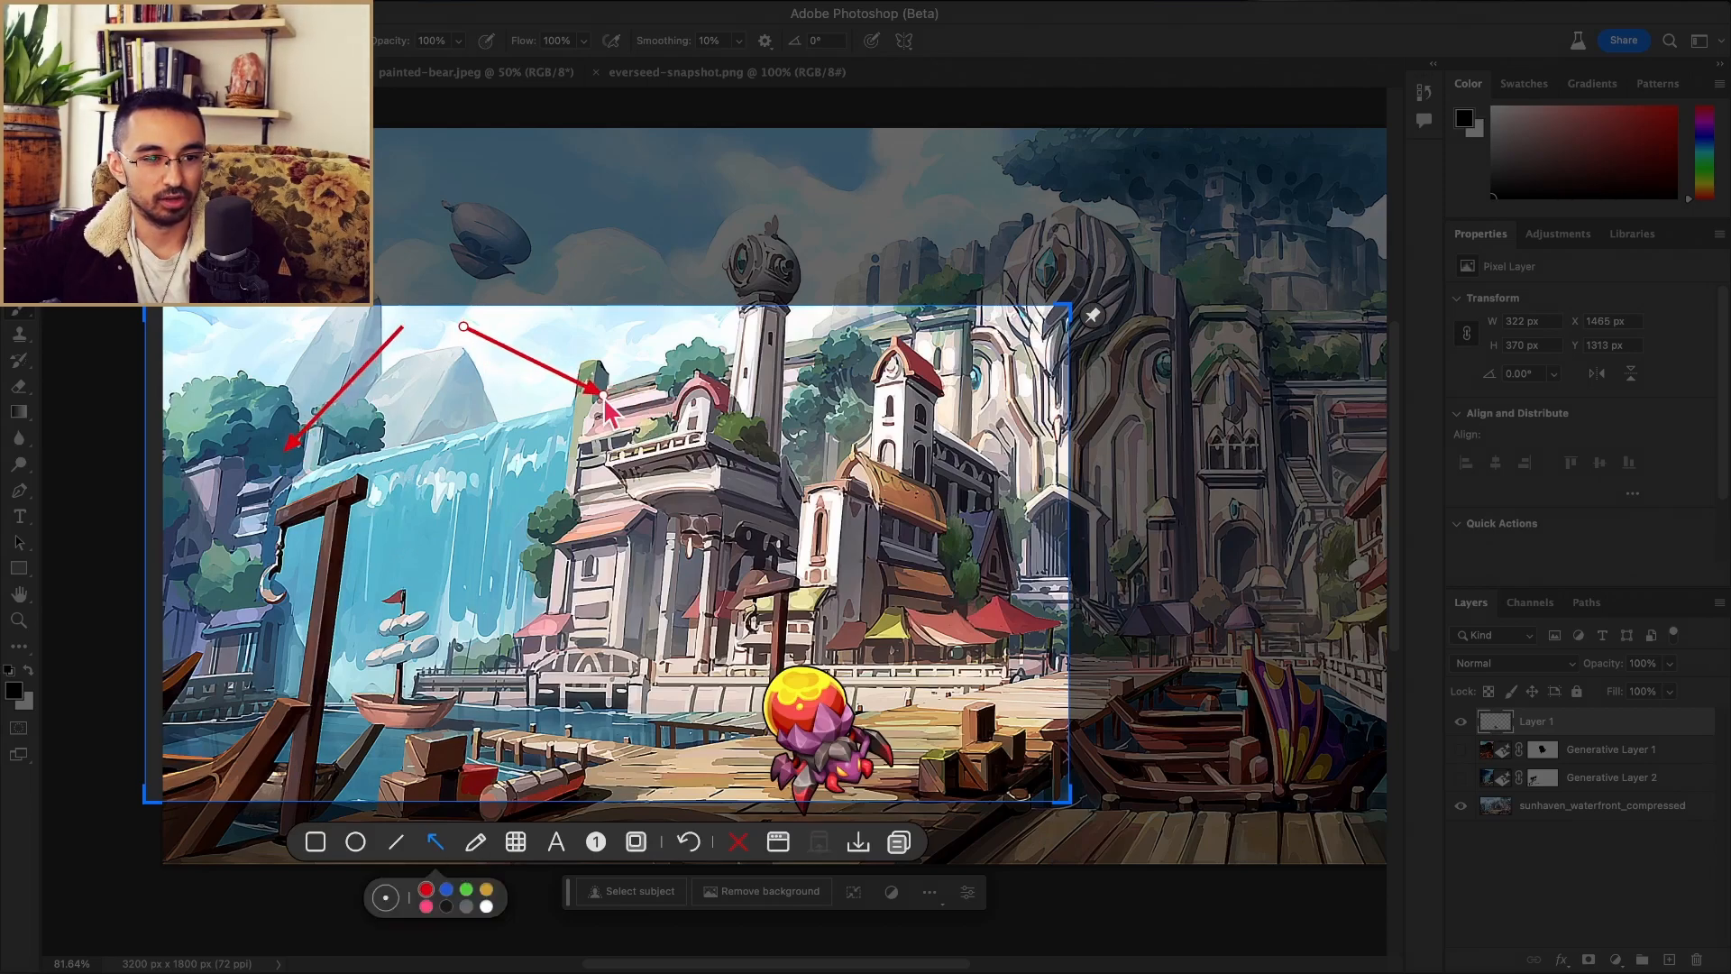
{"action": "key", "text": "Escape"}
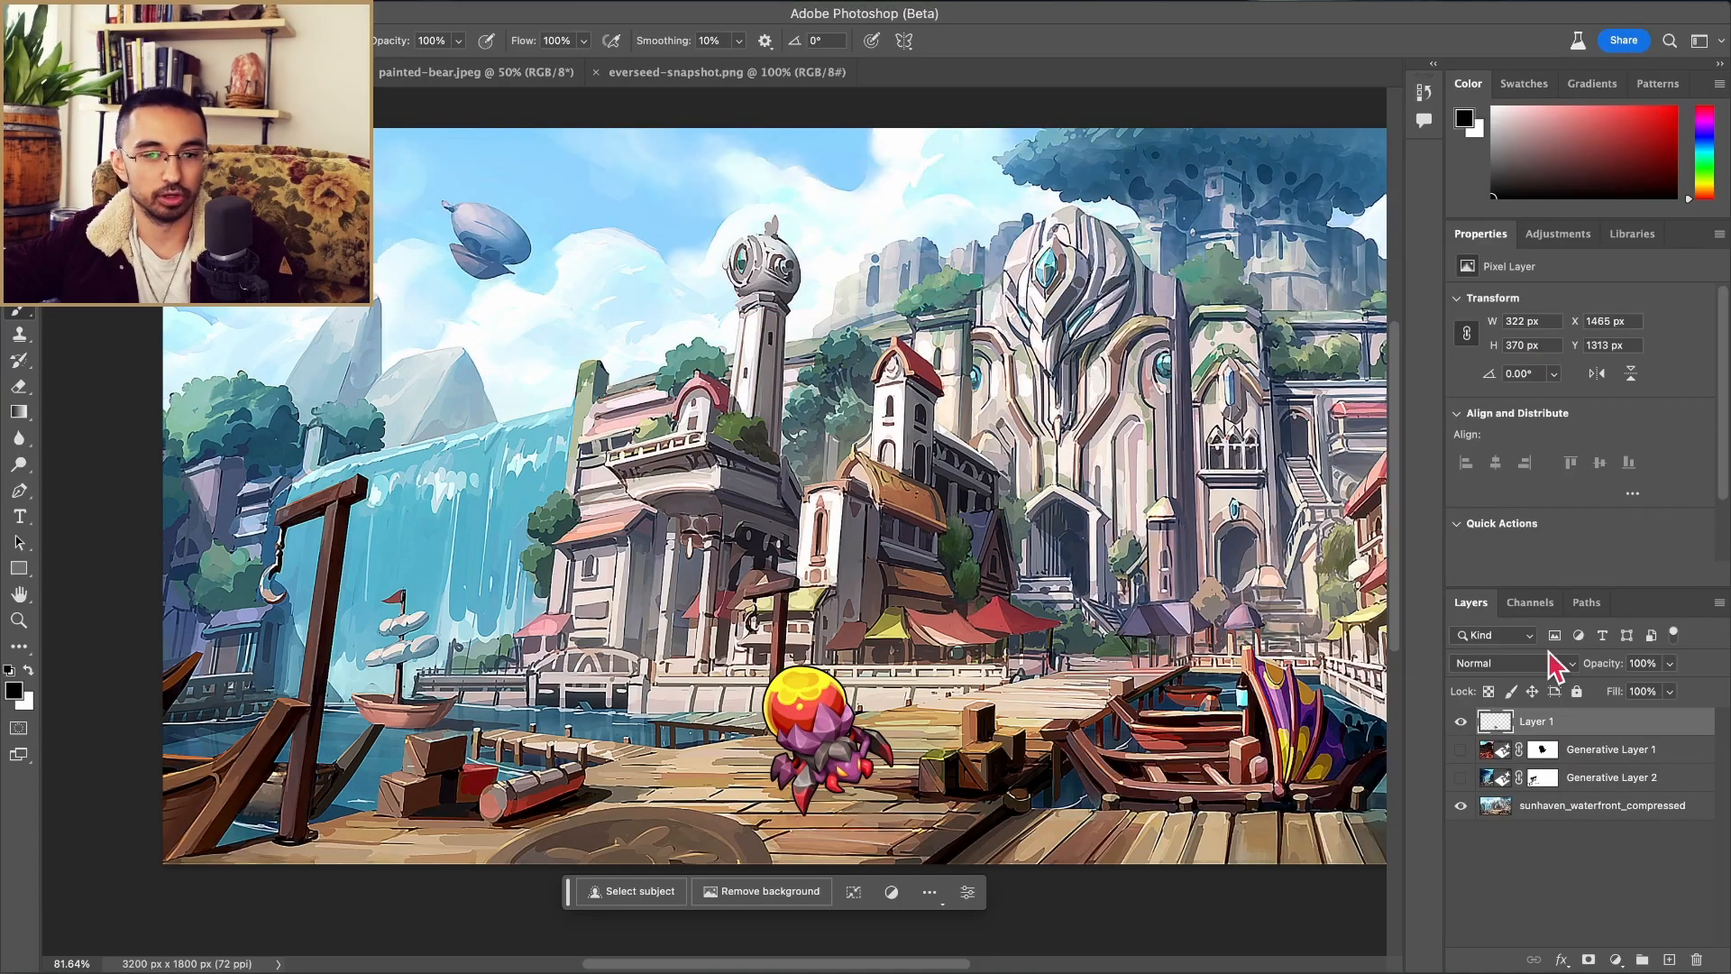
Step: Show and hide Generative Layer 2 again to check how its fill meets the waterfall's edges
{"action": "left_click", "coordinate": [1462, 779]}
{"action": "left_click", "coordinate": [1461, 779]}
{"action": "left_click", "coordinate": [1462, 779]}
{"action": "left_click", "coordinate": [1462, 779]}
{"action": "left_click", "coordinate": [1462, 779]}
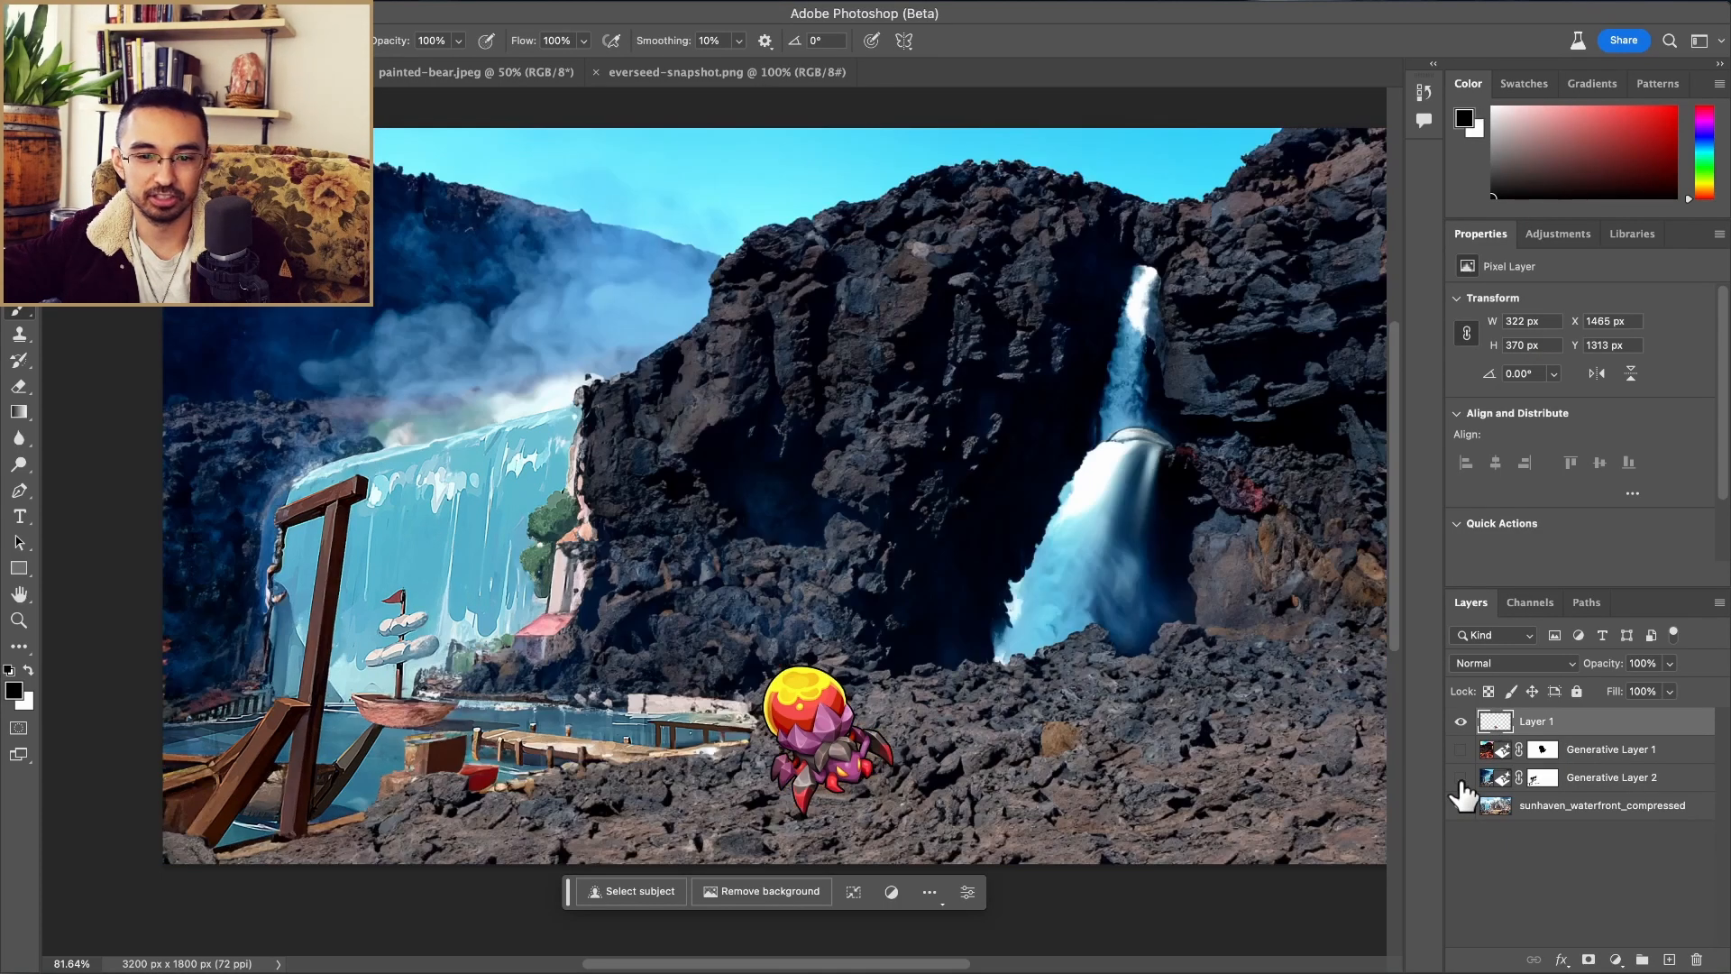
Step: With the waterfront layer active and Generative Layer 2 visible, load that generative layer's mask as a selection and display it as a Quick Mask
{"action": "left_click", "coordinate": [1542, 788]}
{"action": "left_click", "coordinate": [1551, 812]}
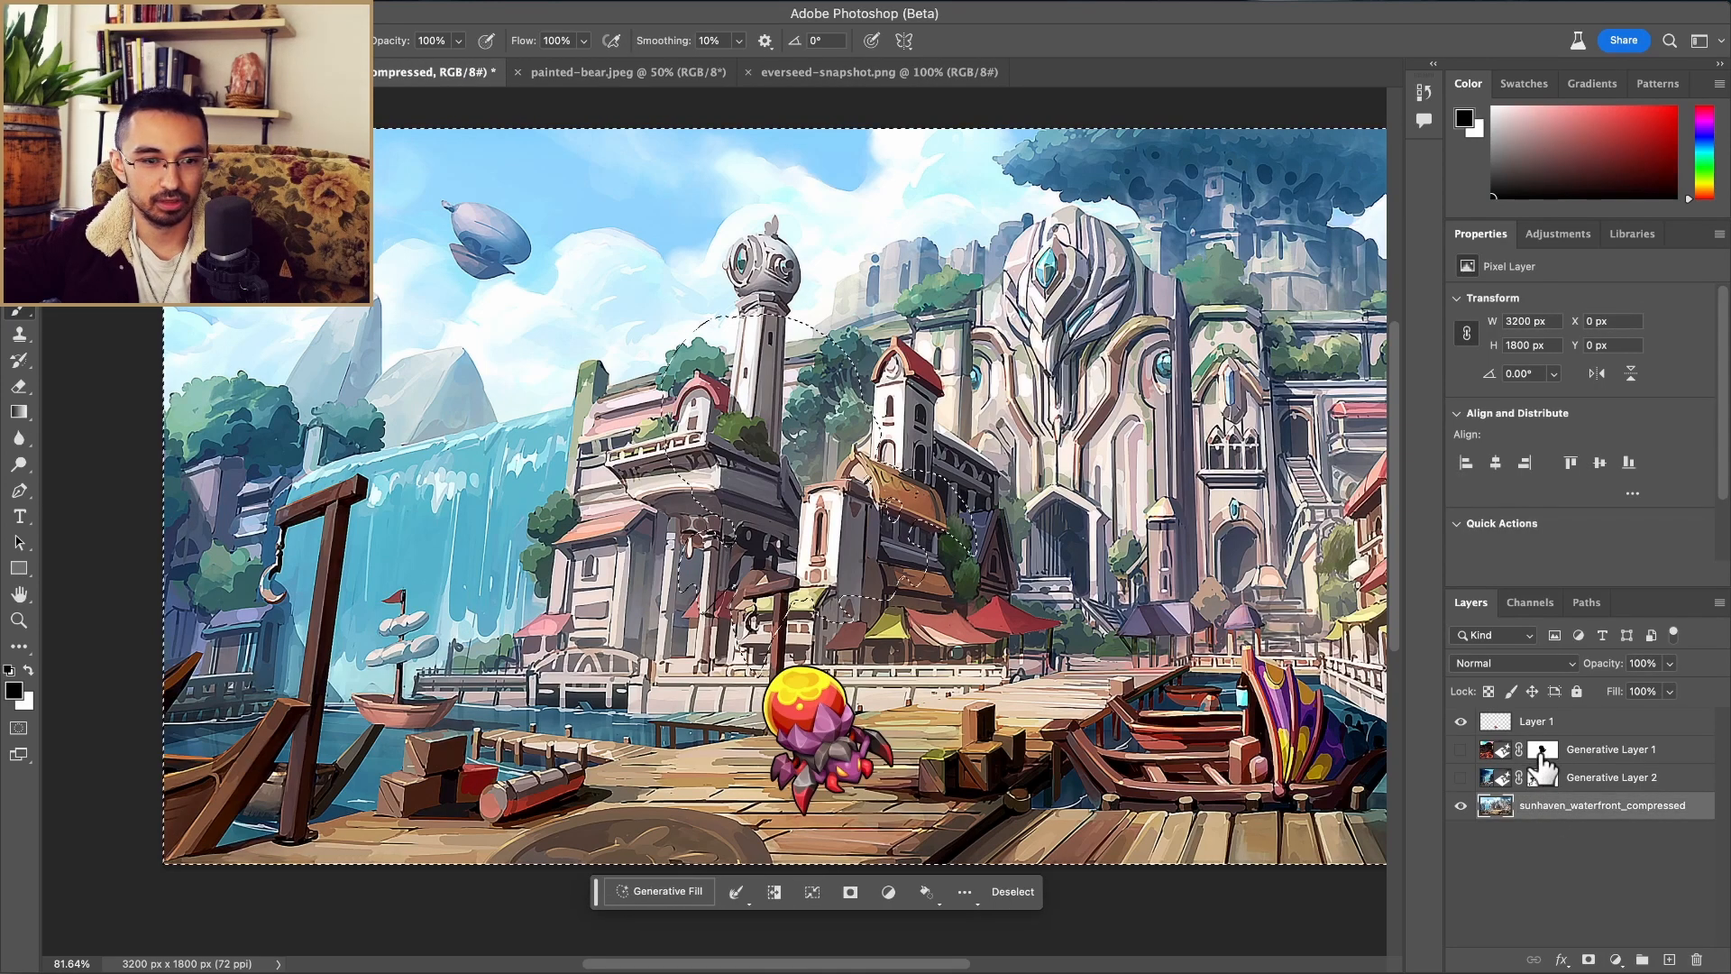
{"action": "mouse_move", "coordinate": [1542, 762]}
{"action": "left_mouse_down"}
{"action": "mouse_move", "coordinate": [1524, 791]}
{"action": "mouse_move", "coordinate": [1544, 787]}
{"action": "left_mouse_up"}
{"action": "left_click", "coordinate": [1461, 777]}
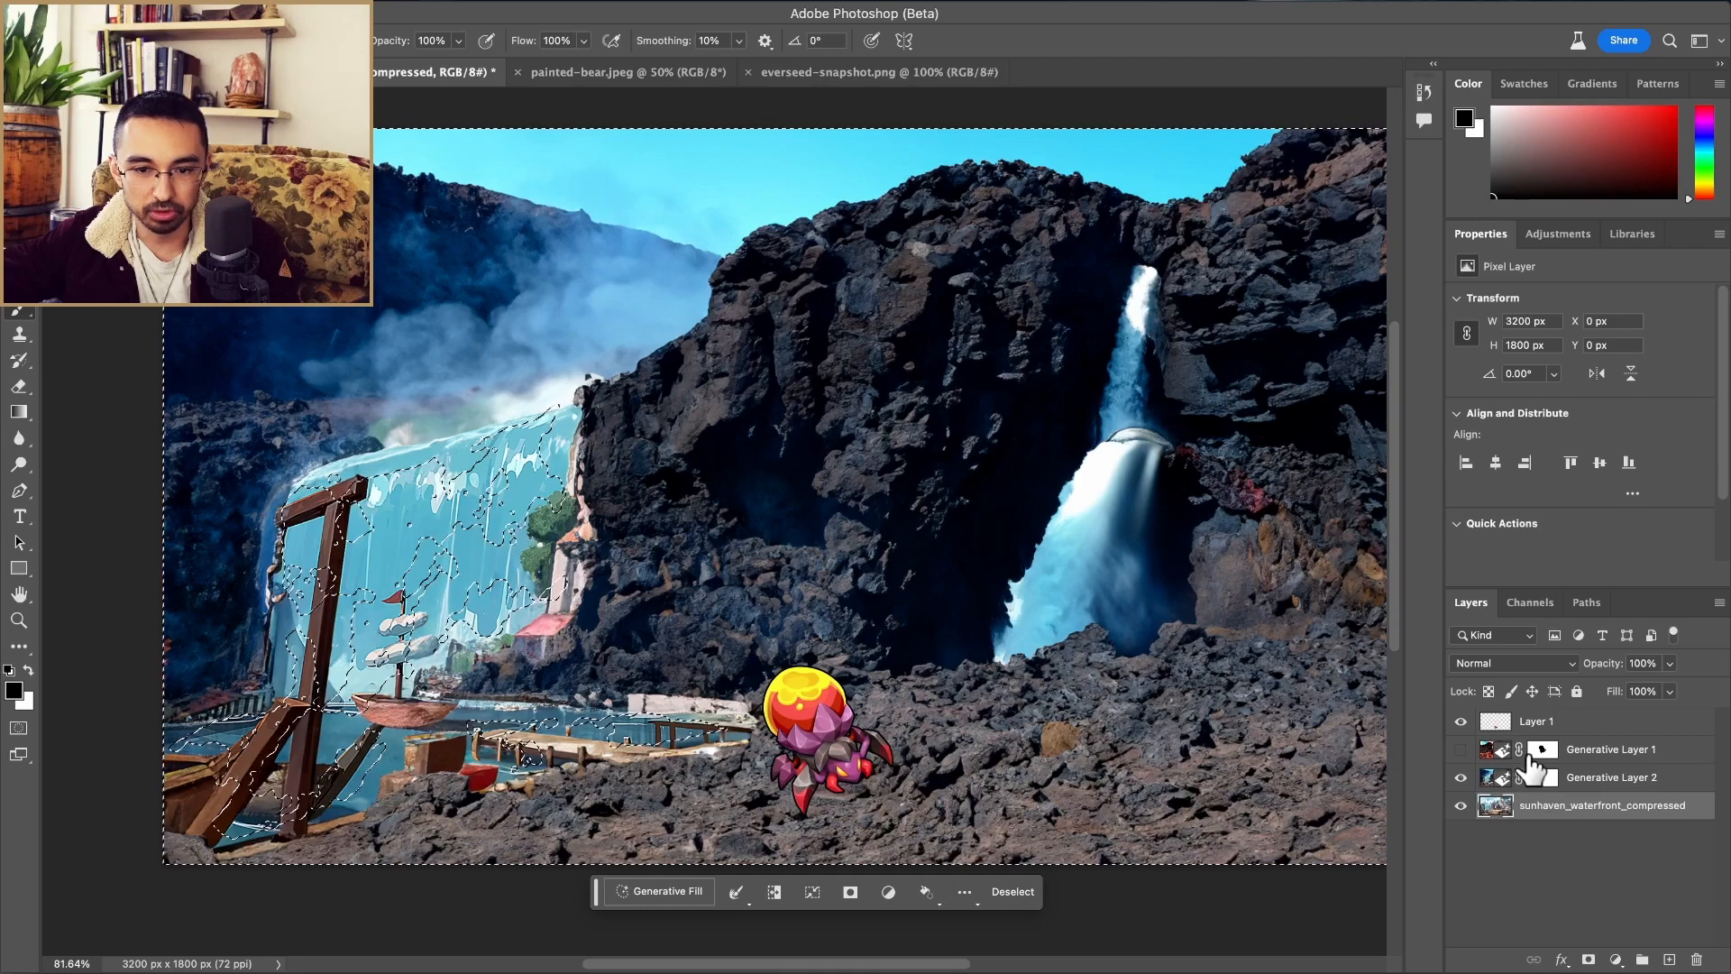
{"action": "left_click", "coordinate": [1543, 756], "text": "ctrl"}
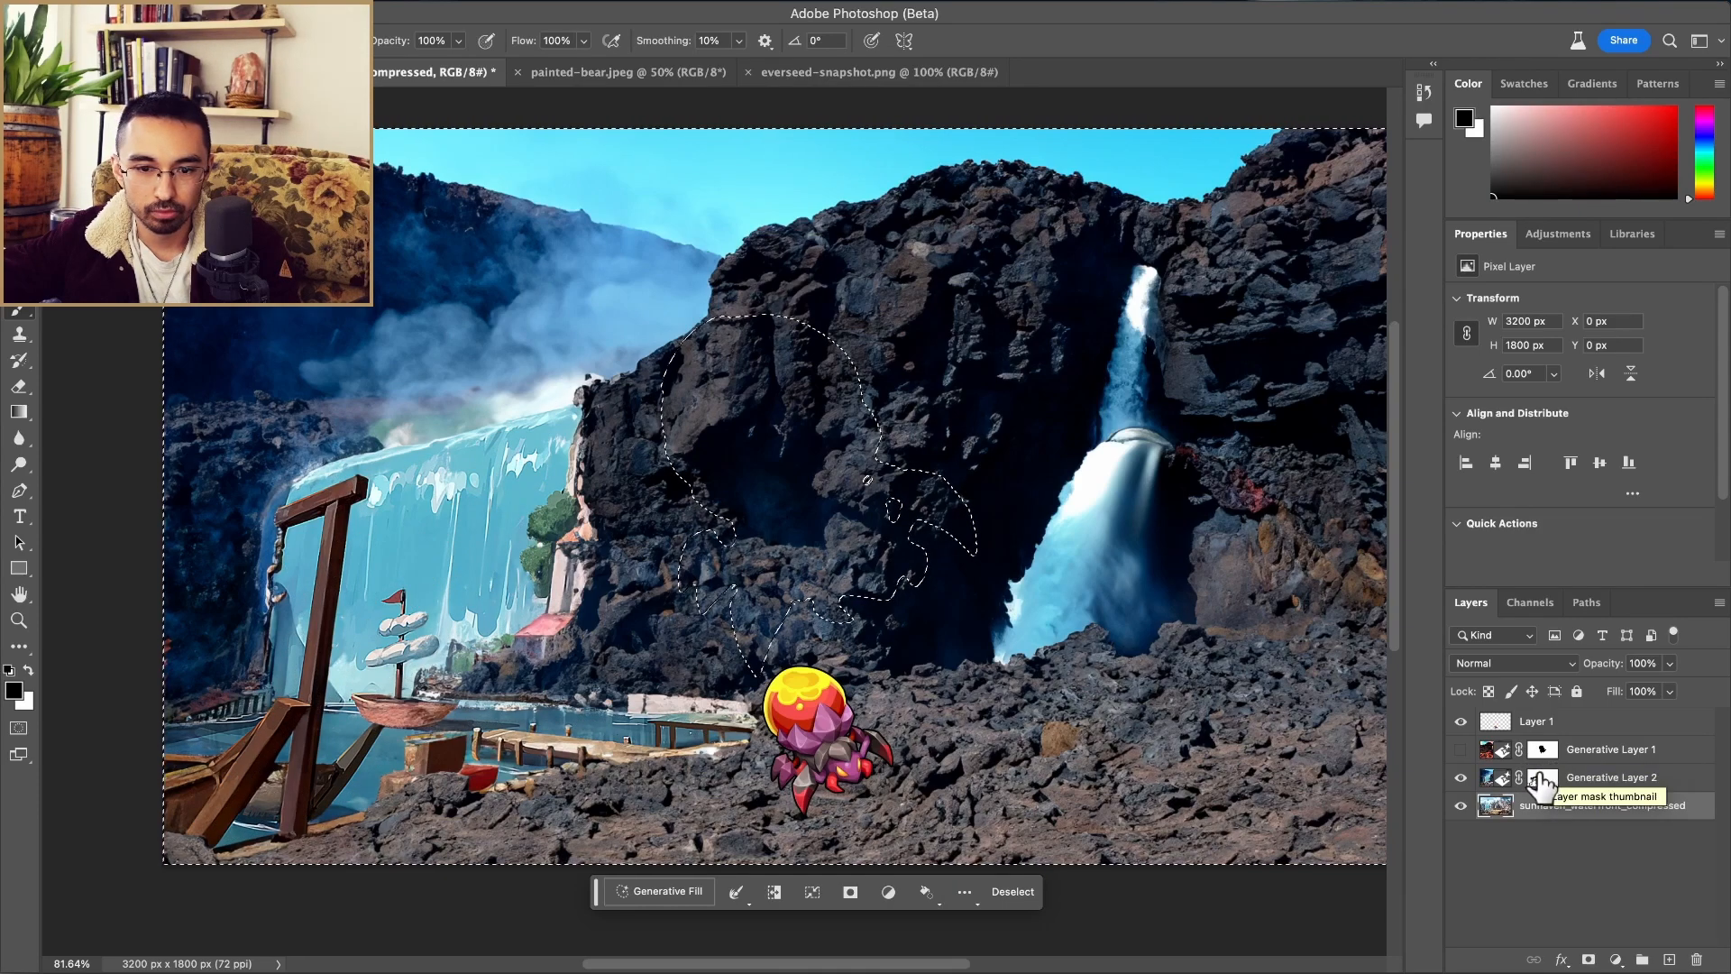
{"action": "left_click", "coordinate": [1539, 780], "text": "ctrl"}
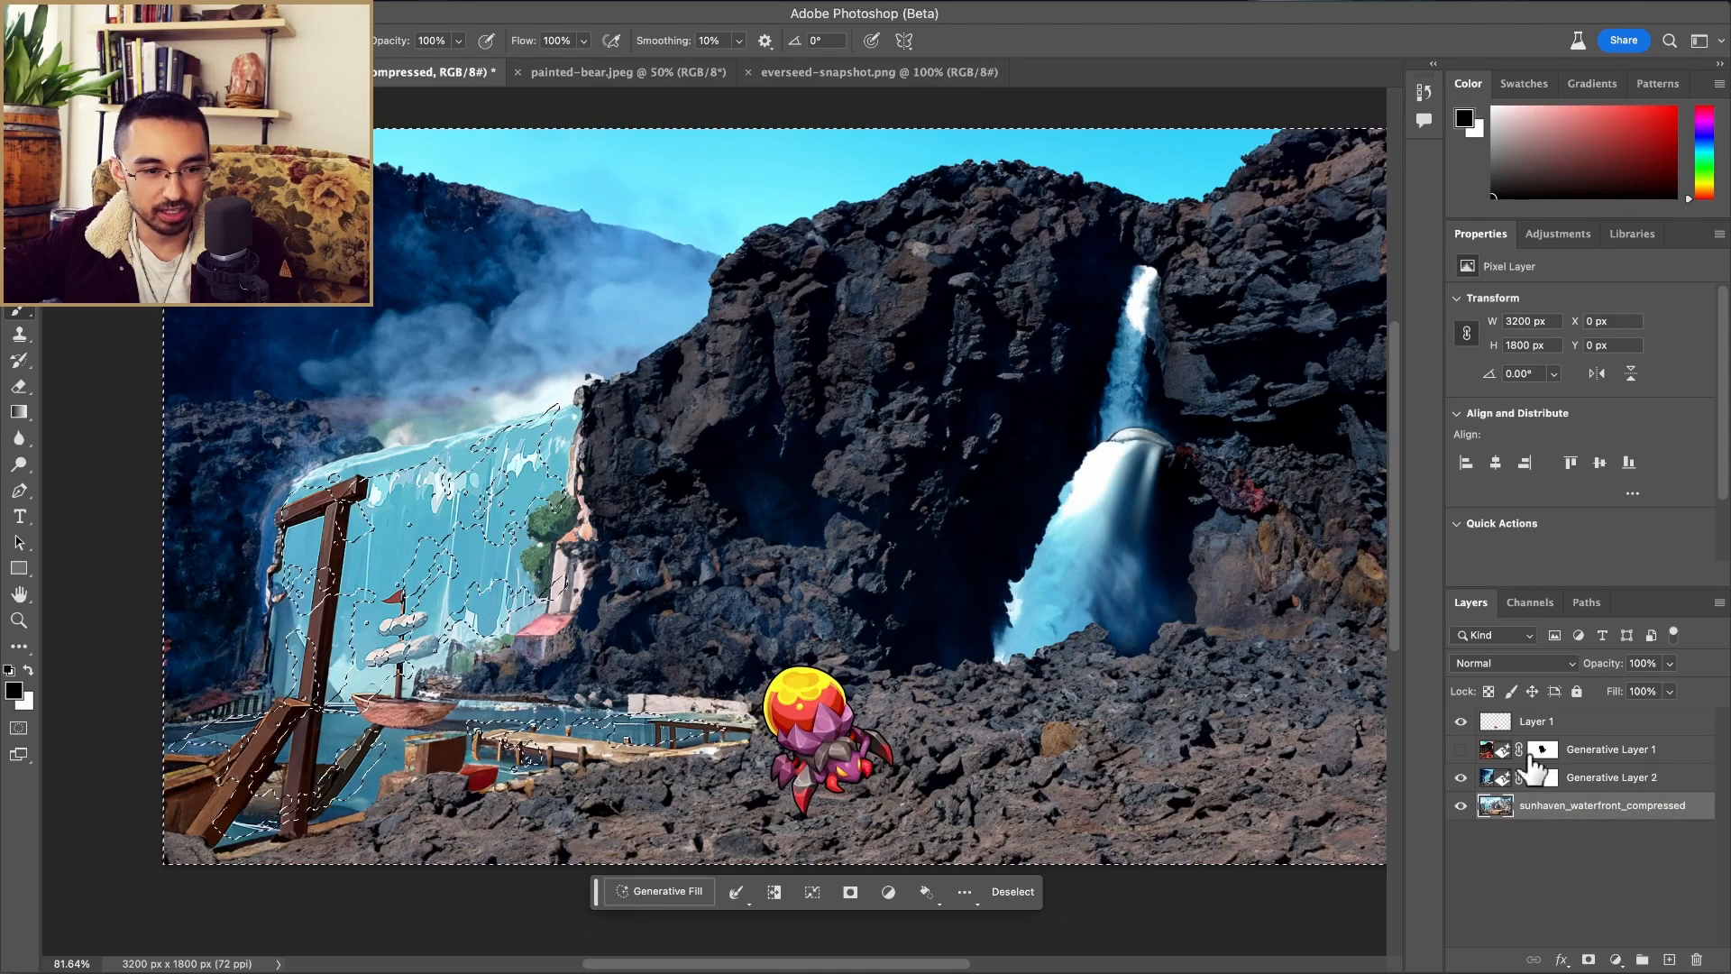
{"action": "key", "text": "q"}
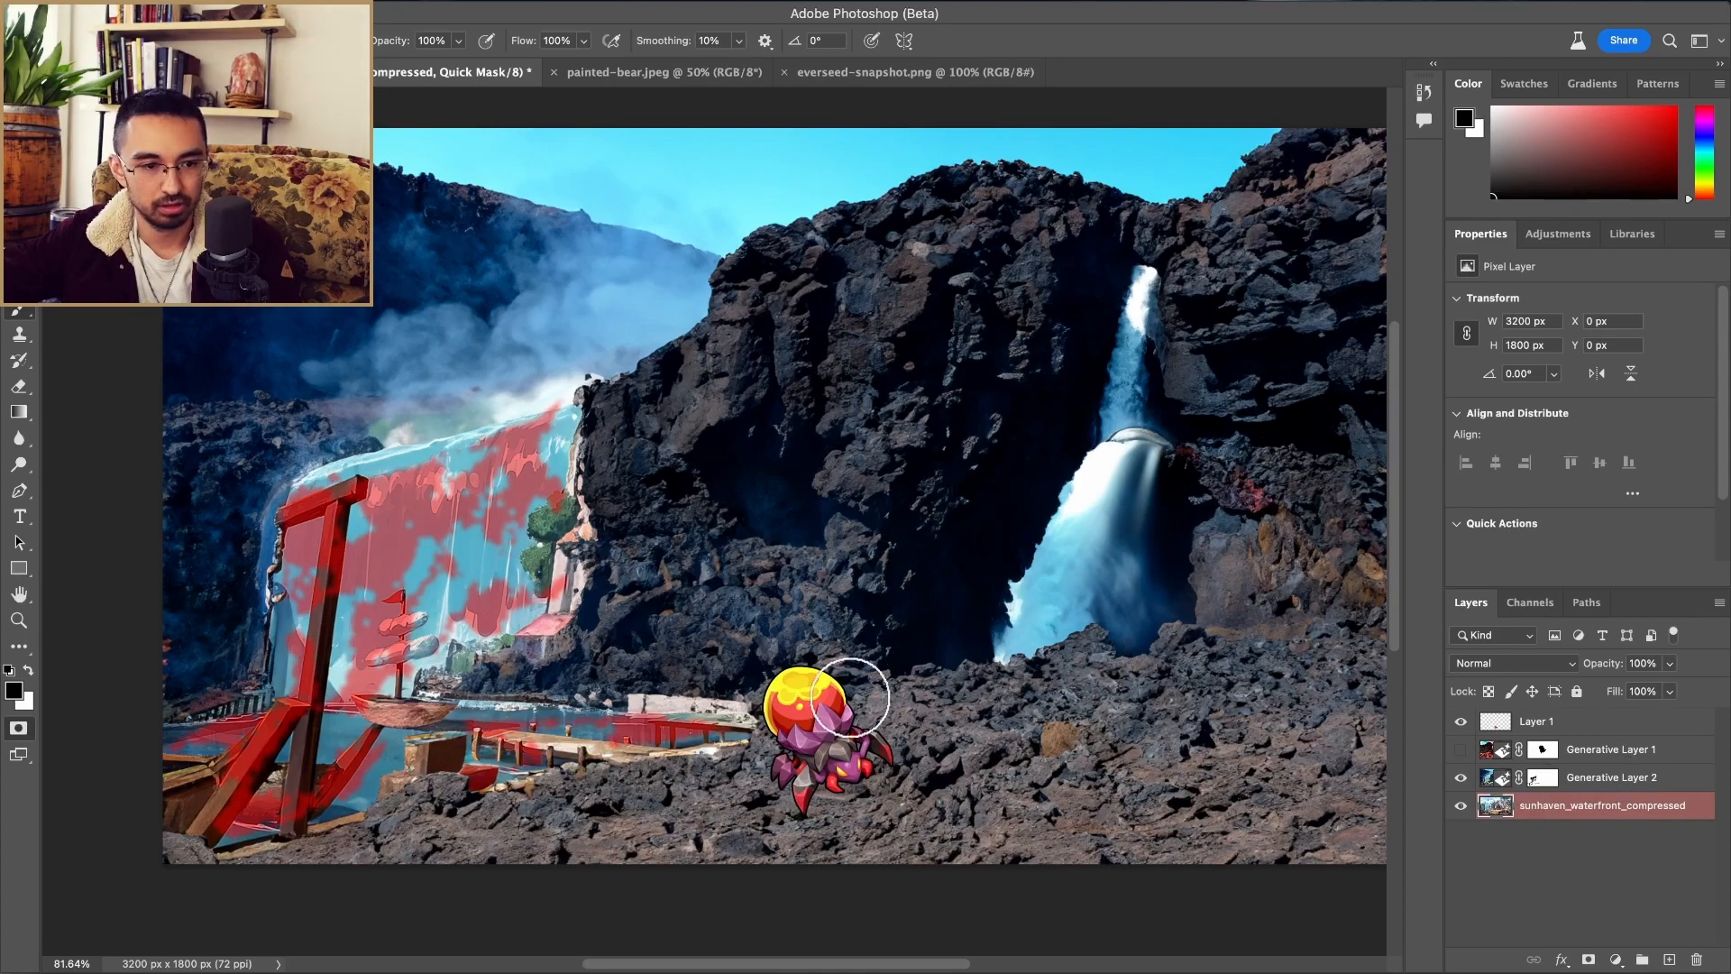
Step: Paint the Quick Mask solid over the waterfall, the harbour water and its docks, and turn the mask into a selection
{"action": "mouse_move", "coordinate": [417, 541]}
{"action": "left_mouse_down"}
{"action": "mouse_move", "coordinate": [417, 609]}
{"action": "mouse_move", "coordinate": [460, 521]}
{"action": "mouse_move", "coordinate": [443, 628]}
{"action": "mouse_move", "coordinate": [468, 644]}
{"action": "mouse_move", "coordinate": [539, 608]}
{"action": "mouse_move", "coordinate": [530, 490]}
{"action": "mouse_move", "coordinate": [554, 577]}
{"action": "mouse_move", "coordinate": [576, 513]}
{"action": "mouse_move", "coordinate": [579, 525]}
{"action": "mouse_move", "coordinate": [566, 420]}
{"action": "mouse_move", "coordinate": [317, 472]}
{"action": "mouse_move", "coordinate": [276, 501]}
{"action": "mouse_move", "coordinate": [295, 644]}
{"action": "mouse_move", "coordinate": [308, 579]}
{"action": "mouse_move", "coordinate": [309, 623]}
{"action": "mouse_move", "coordinate": [365, 516]}
{"action": "mouse_move", "coordinate": [382, 632]}
{"action": "mouse_move", "coordinate": [420, 483]}
{"action": "mouse_move", "coordinate": [536, 429]}
{"action": "mouse_move", "coordinate": [422, 491]}
{"action": "mouse_move", "coordinate": [441, 547]}
{"action": "mouse_move", "coordinate": [510, 464]}
{"action": "mouse_move", "coordinate": [500, 590]}
{"action": "mouse_move", "coordinate": [529, 502]}
{"action": "mouse_move", "coordinate": [471, 599]}
{"action": "mouse_move", "coordinate": [546, 457]}
{"action": "mouse_move", "coordinate": [472, 590]}
{"action": "mouse_move", "coordinate": [330, 651]}
{"action": "mouse_move", "coordinate": [326, 740]}
{"action": "mouse_move", "coordinate": [324, 605]}
{"action": "mouse_move", "coordinate": [297, 688]}
{"action": "mouse_move", "coordinate": [255, 735]}
{"action": "mouse_move", "coordinate": [175, 739]}
{"action": "mouse_move", "coordinate": [206, 751]}
{"action": "mouse_move", "coordinate": [209, 799]}
{"action": "mouse_move", "coordinate": [176, 828]}
{"action": "mouse_move", "coordinate": [374, 786]}
{"action": "mouse_move", "coordinate": [349, 788]}
{"action": "mouse_move", "coordinate": [368, 730]}
{"action": "mouse_move", "coordinate": [263, 768]}
{"action": "mouse_move", "coordinate": [267, 794]}
{"action": "mouse_move", "coordinate": [410, 699]}
{"action": "mouse_move", "coordinate": [372, 761]}
{"action": "mouse_move", "coordinate": [390, 676]}
{"action": "mouse_move", "coordinate": [425, 651]}
{"action": "mouse_move", "coordinate": [423, 603]}
{"action": "mouse_move", "coordinate": [351, 598]}
{"action": "mouse_move", "coordinate": [317, 617]}
{"action": "mouse_move", "coordinate": [367, 716]}
{"action": "mouse_move", "coordinate": [481, 738]}
{"action": "mouse_move", "coordinate": [501, 769]}
{"action": "mouse_move", "coordinate": [746, 707]}
{"action": "mouse_move", "coordinate": [682, 747]}
{"action": "mouse_move", "coordinate": [709, 740]}
{"action": "mouse_move", "coordinate": [672, 707]}
{"action": "mouse_move", "coordinate": [429, 702]}
{"action": "mouse_move", "coordinate": [407, 730]}
{"action": "mouse_move", "coordinate": [468, 769]}
{"action": "mouse_move", "coordinate": [397, 766]}
{"action": "left_mouse_up"}
{"action": "mouse_move", "coordinate": [268, 664]}
{"action": "left_mouse_down"}
{"action": "mouse_move", "coordinate": [314, 648]}
{"action": "mouse_move", "coordinate": [446, 598]}
{"action": "mouse_move", "coordinate": [436, 658]}
{"action": "mouse_move", "coordinate": [576, 594]}
{"action": "mouse_move", "coordinate": [582, 555]}
{"action": "left_mouse_up"}
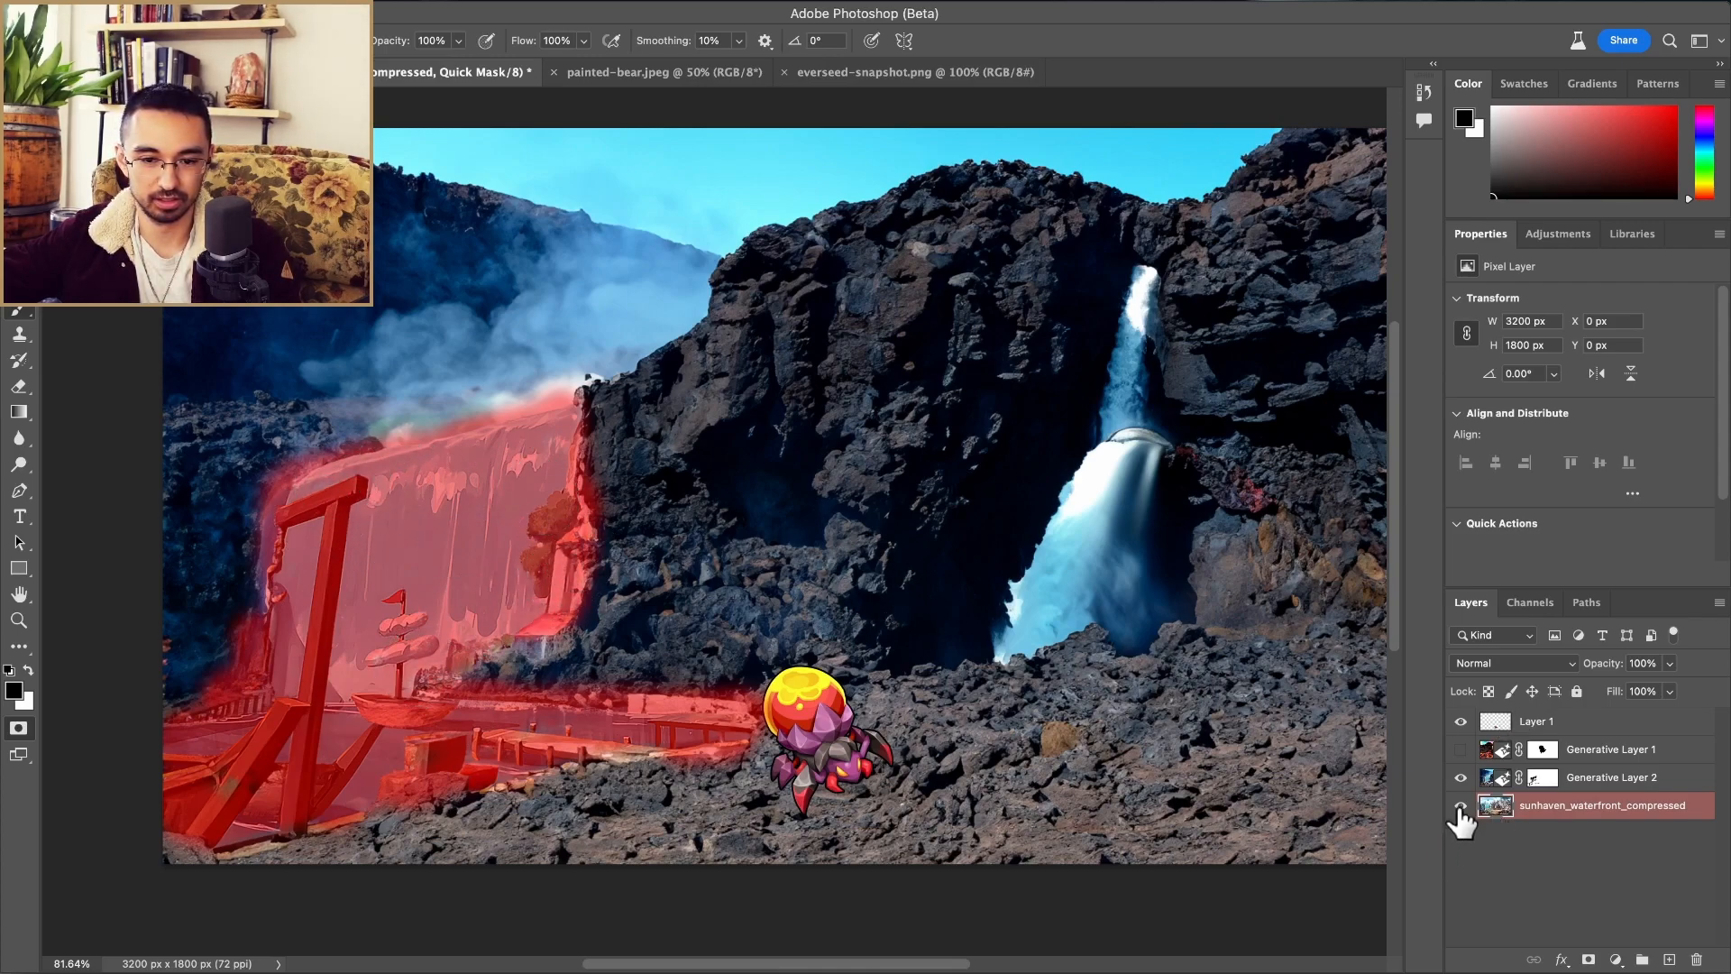
{"action": "key", "text": "q"}
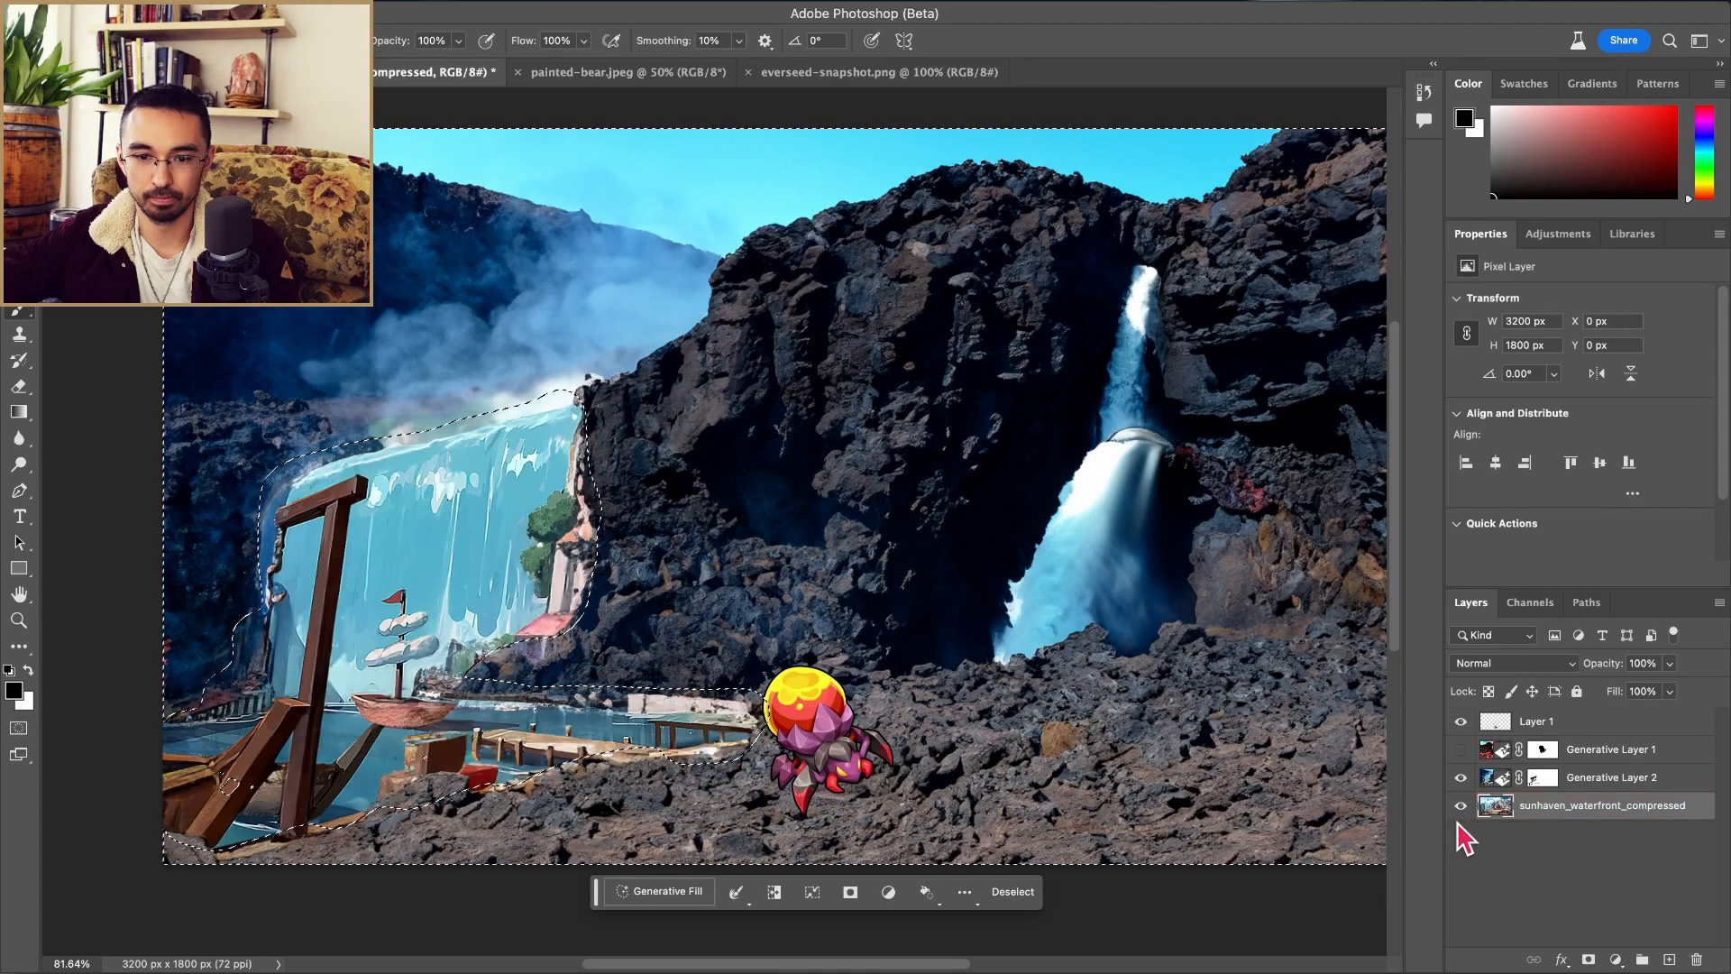
Step: Invert the selection to cover only the waterfall and harbour water, and hide Generative Layer 2
{"action": "left_click", "coordinate": [421, 2]}
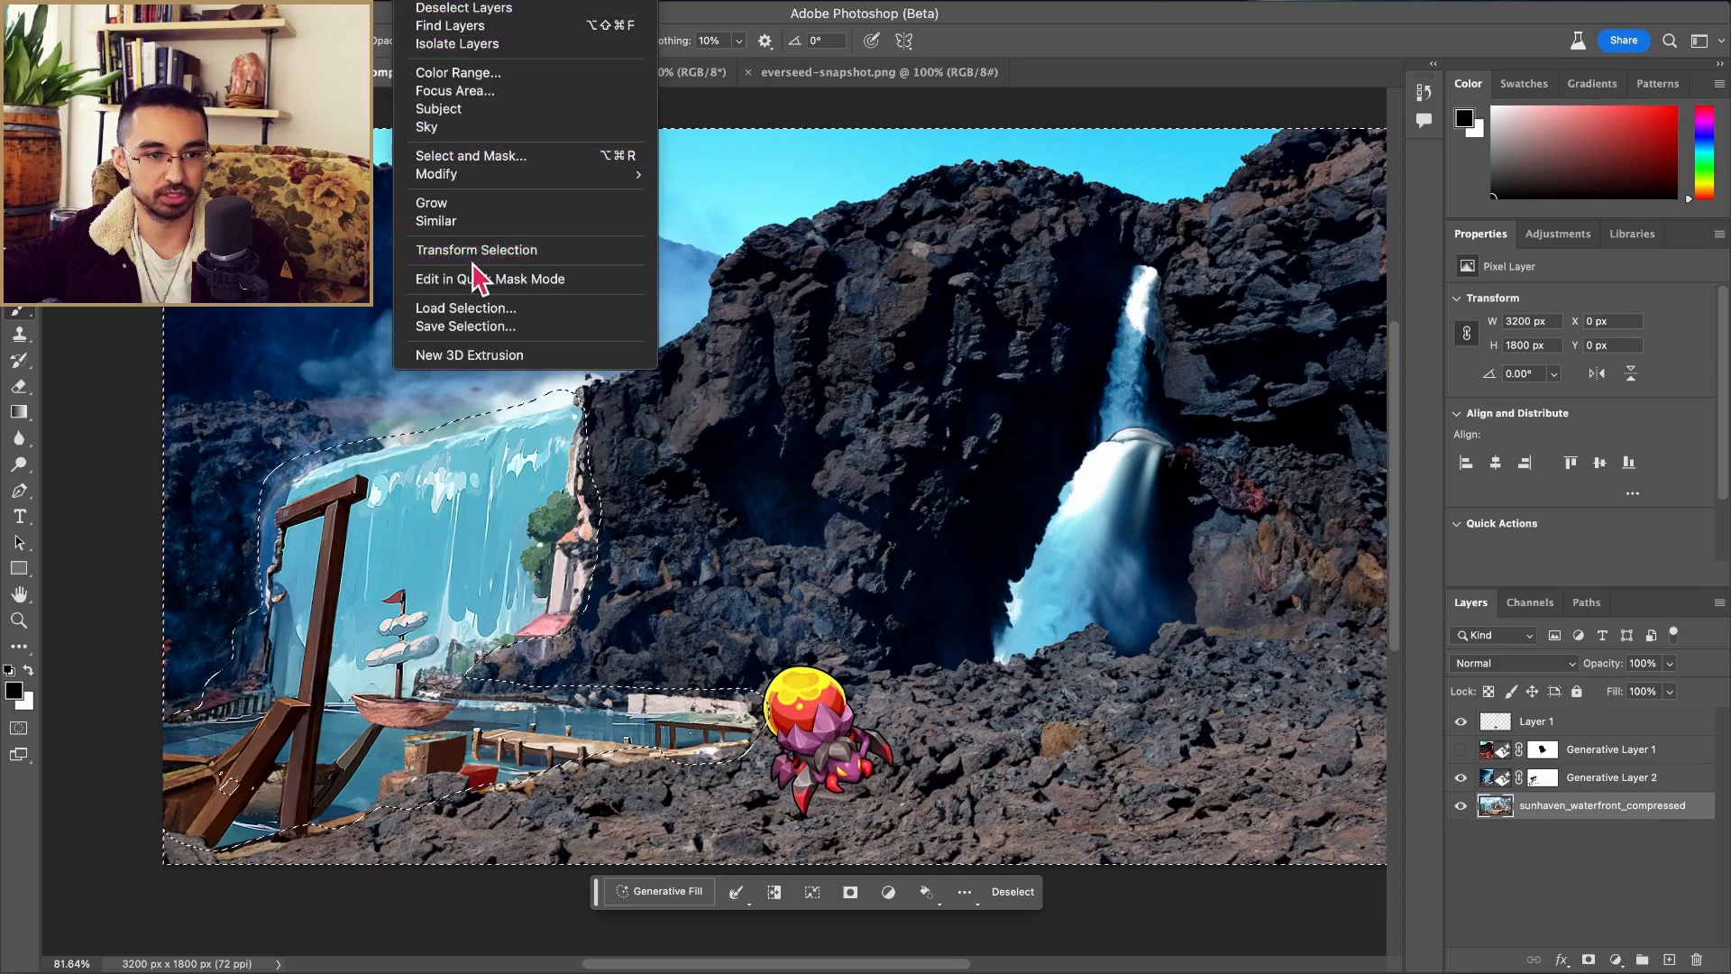
{"action": "left_click", "coordinate": [483, 326]}
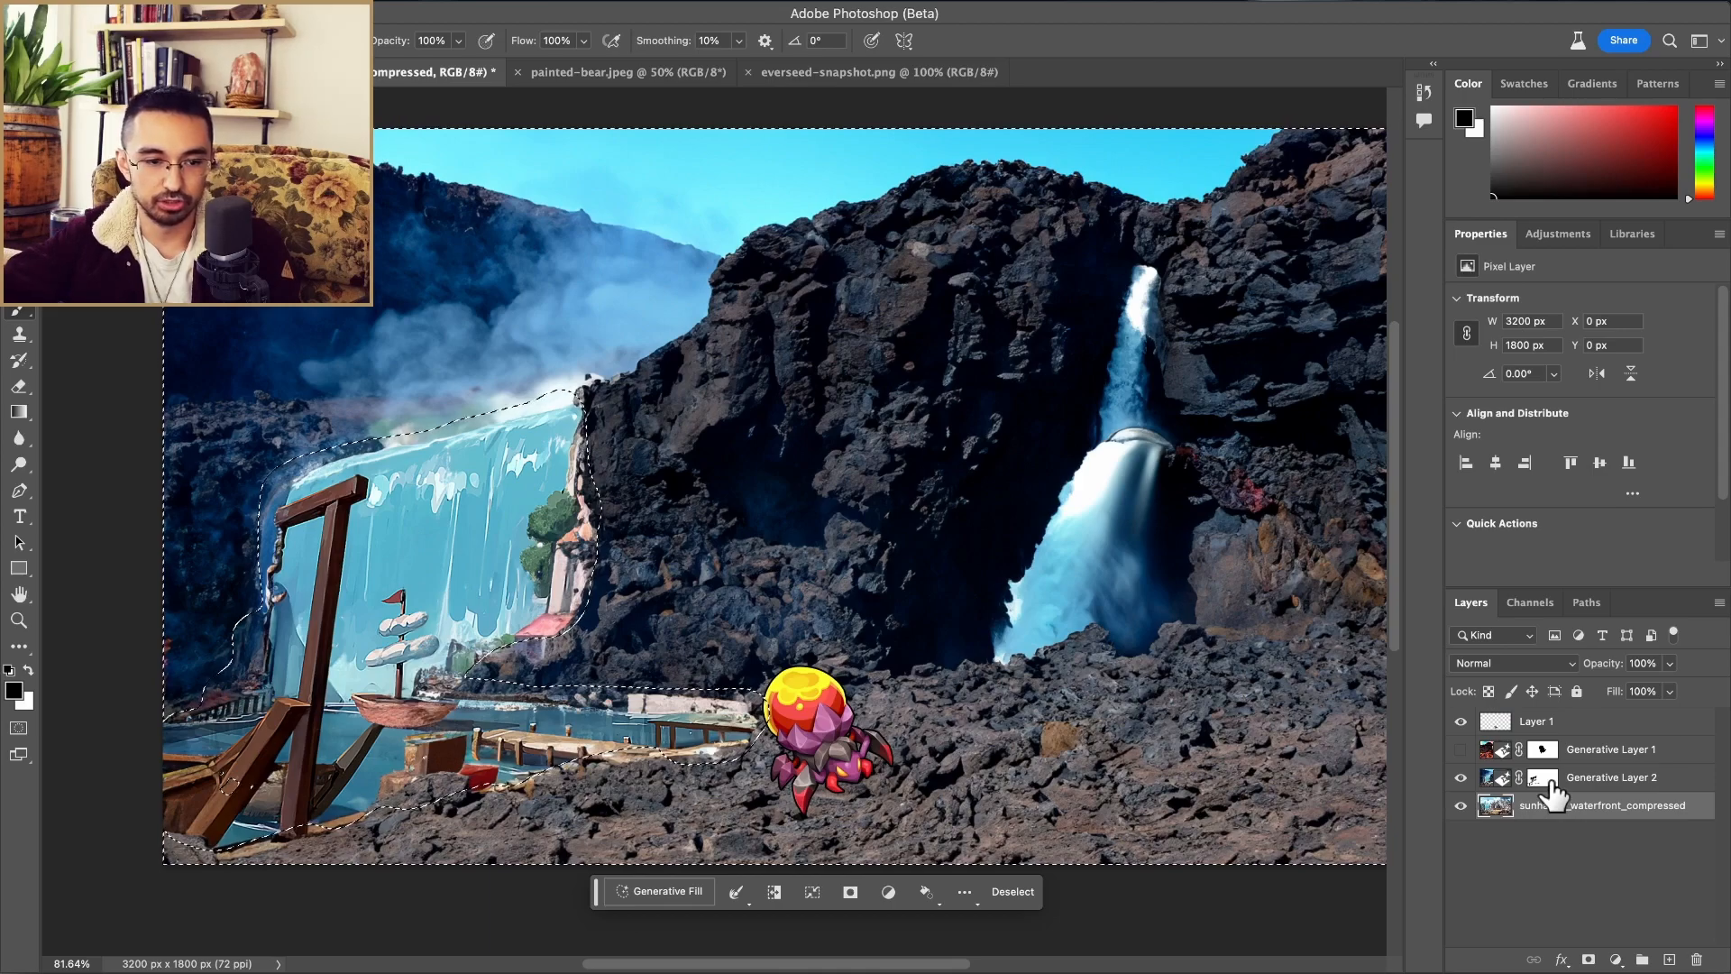
{"action": "left_click_drag", "start_coordinate": [1553, 788], "coordinate": [1554, 790]}
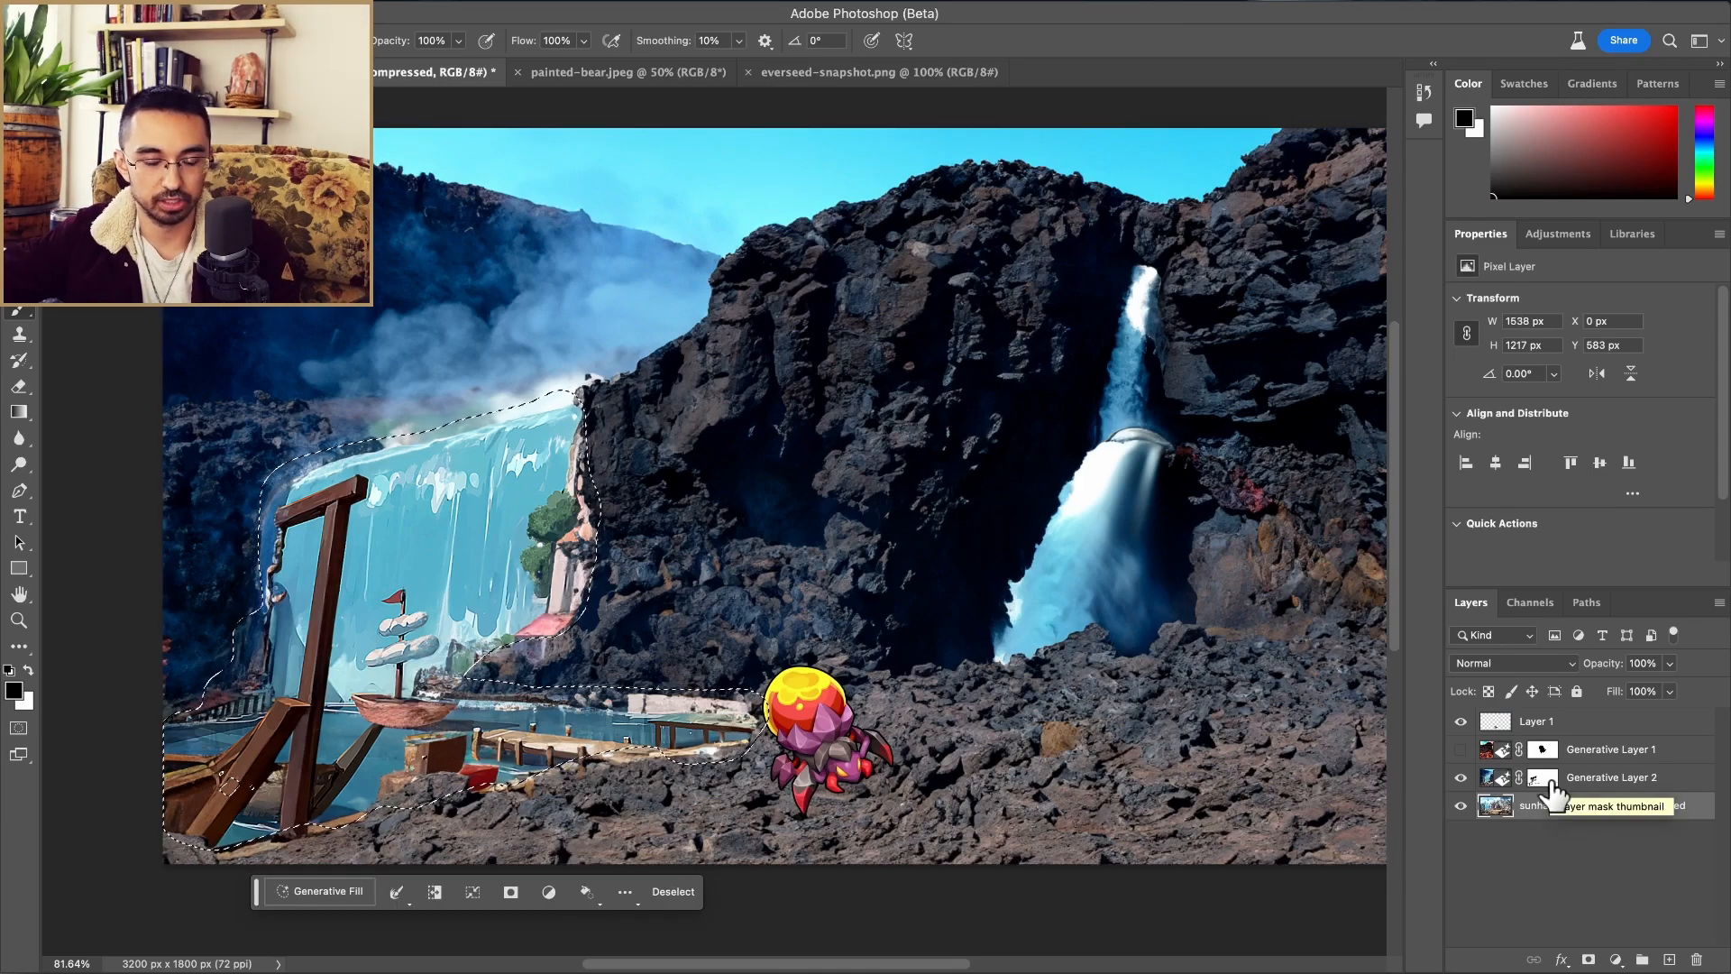
{"action": "left_click", "coordinate": [1461, 777]}
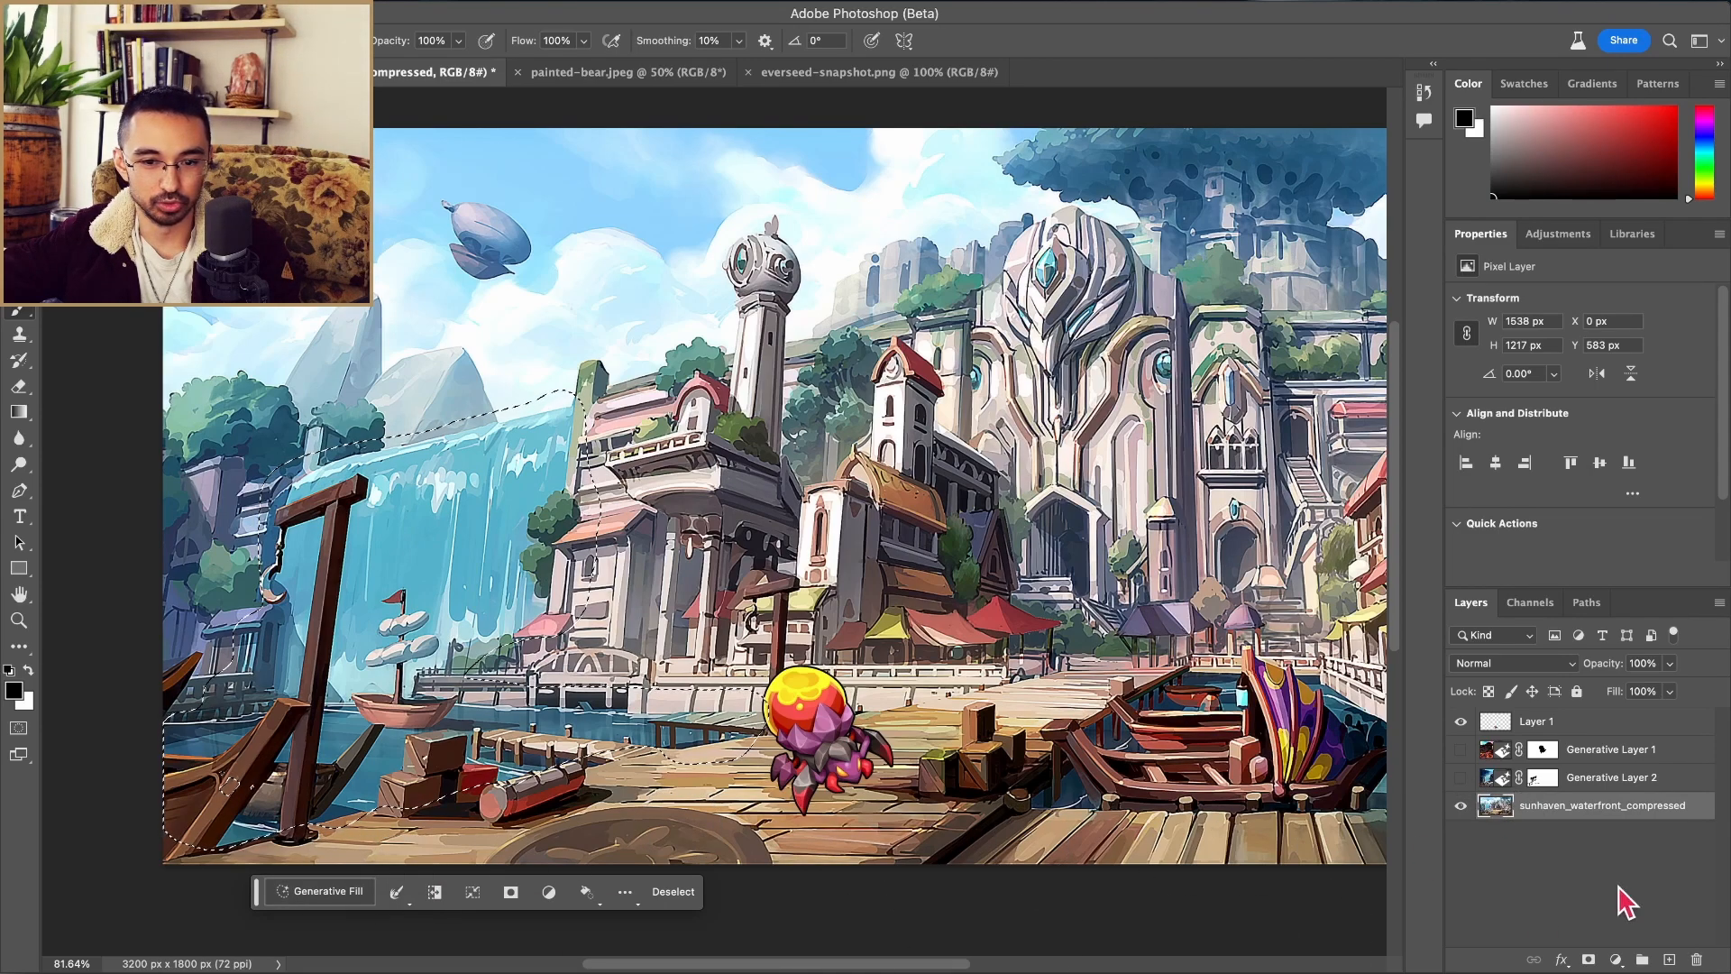
Step: Run Generative Fill on the selected waterfall area with the prompt "lava waterfall pouring into a pool of lava"
{"action": "left_click", "coordinate": [320, 896]}
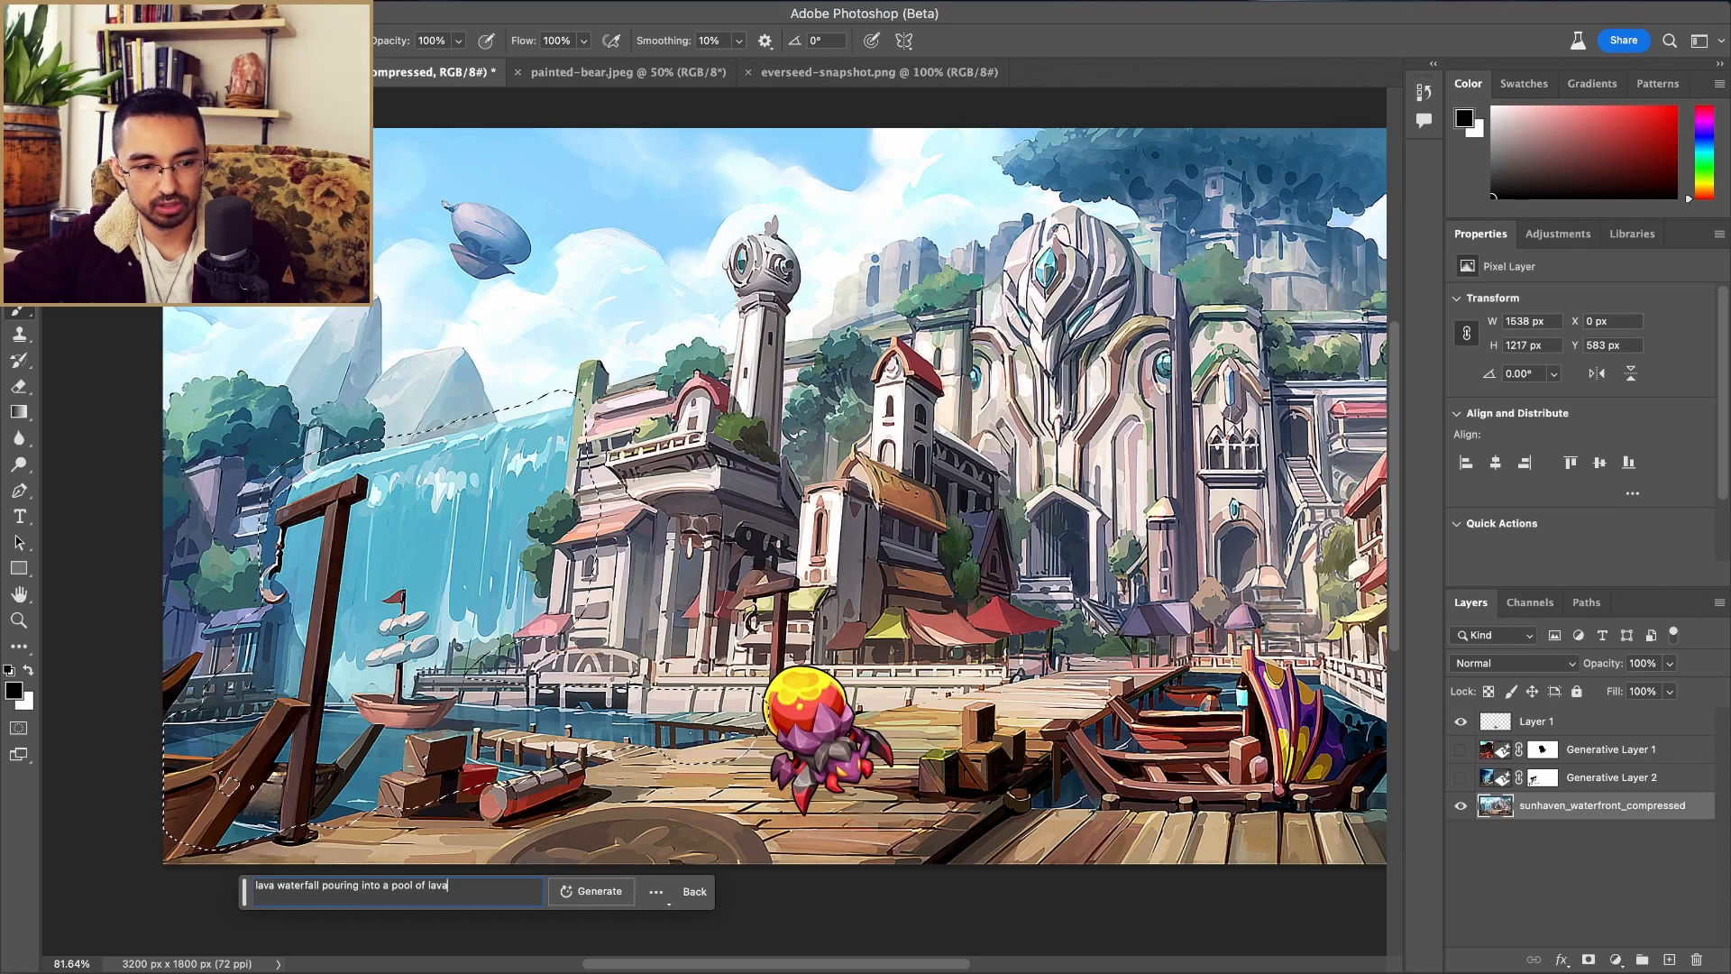
{"action": "left_click", "coordinate": [655, 893]}
{"action": "left_click", "coordinate": [653, 893]}
{"action": "left_click", "coordinate": [599, 892]}
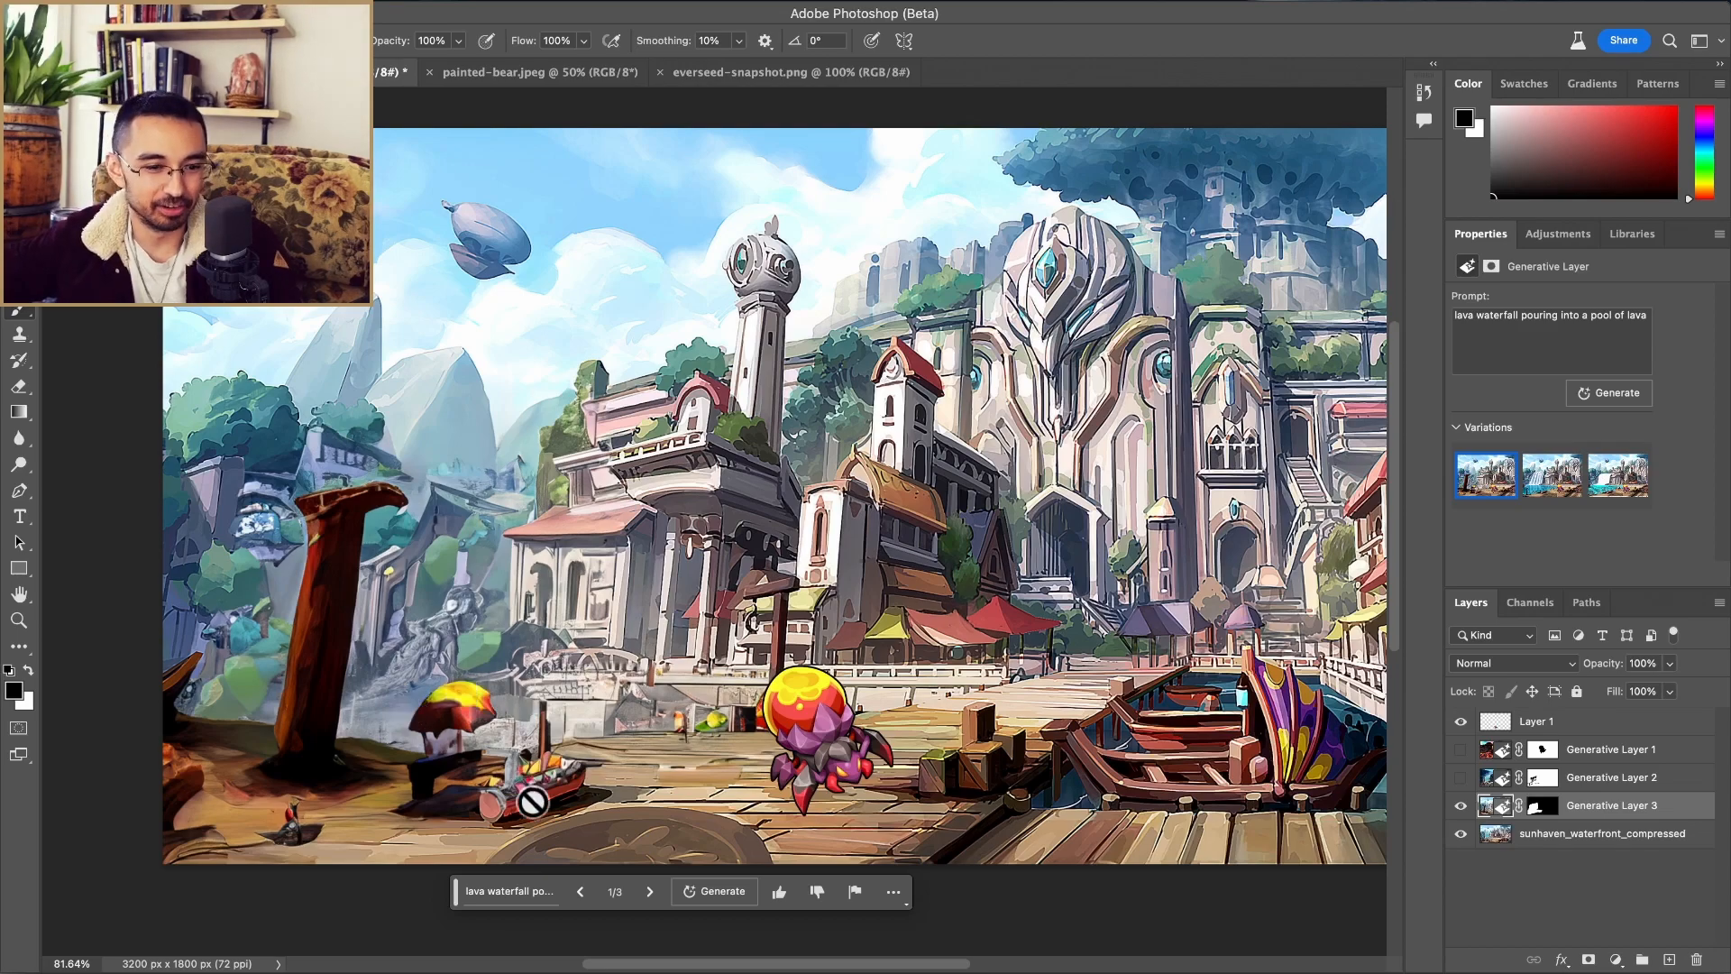
Step: Cycle through all three lava waterfall variations and return to the first one
{"action": "left_click", "coordinate": [650, 892]}
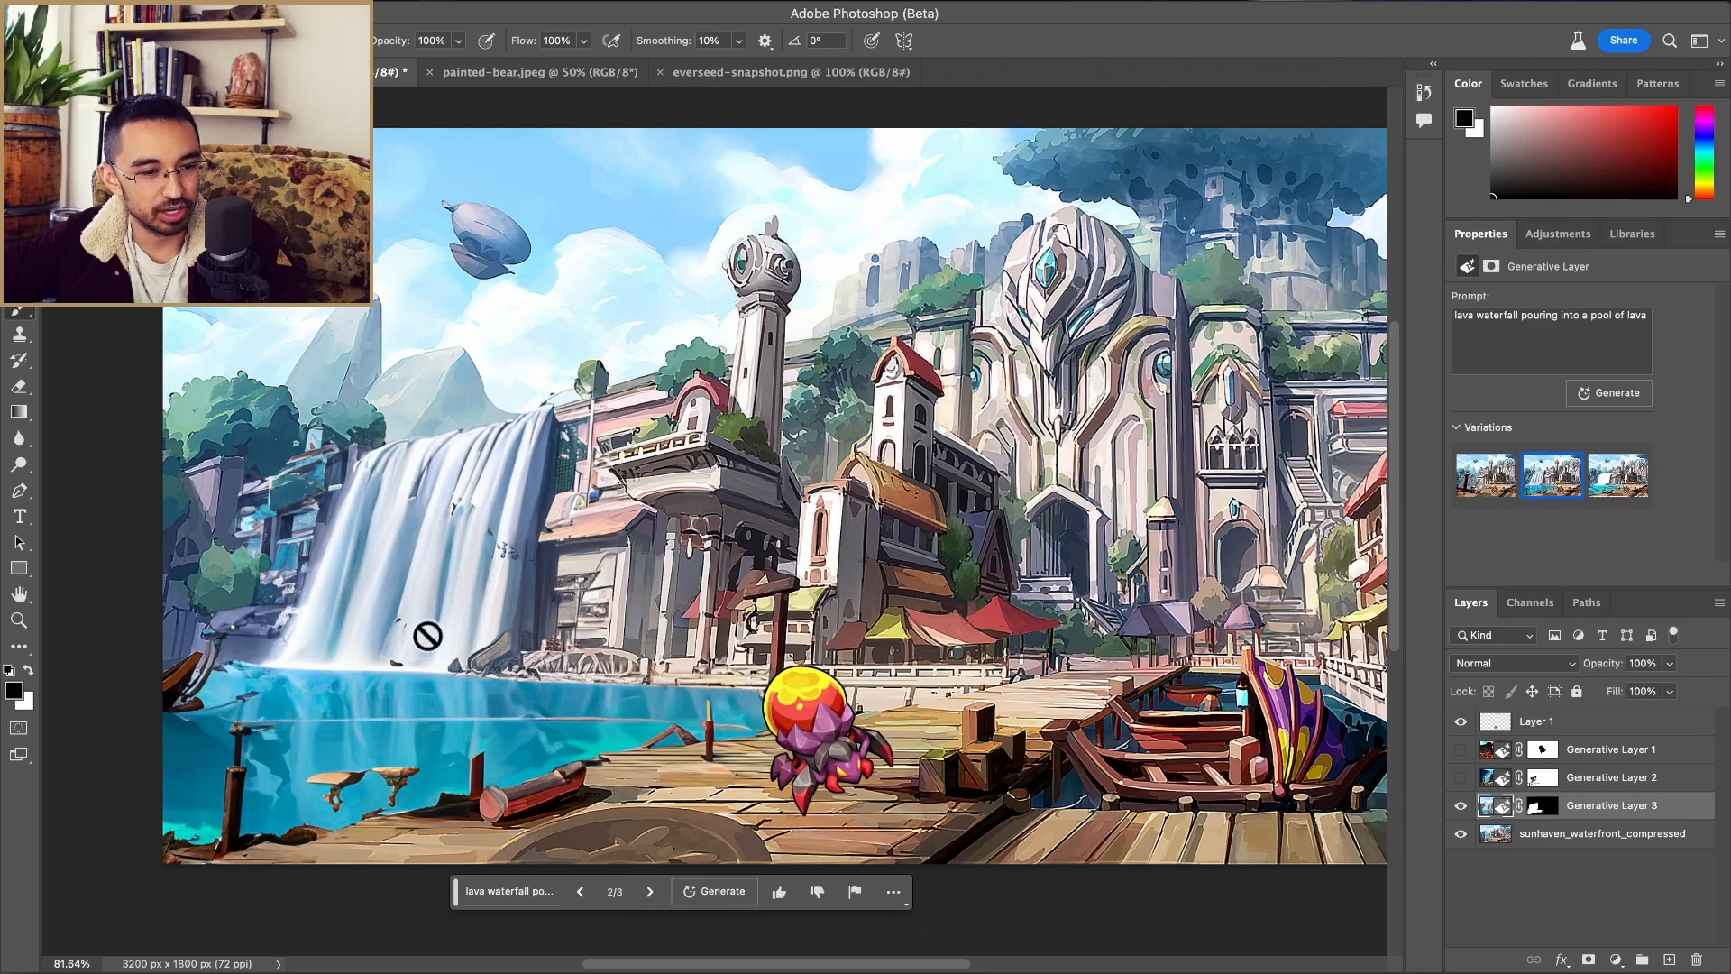
{"action": "left_click", "coordinate": [655, 894]}
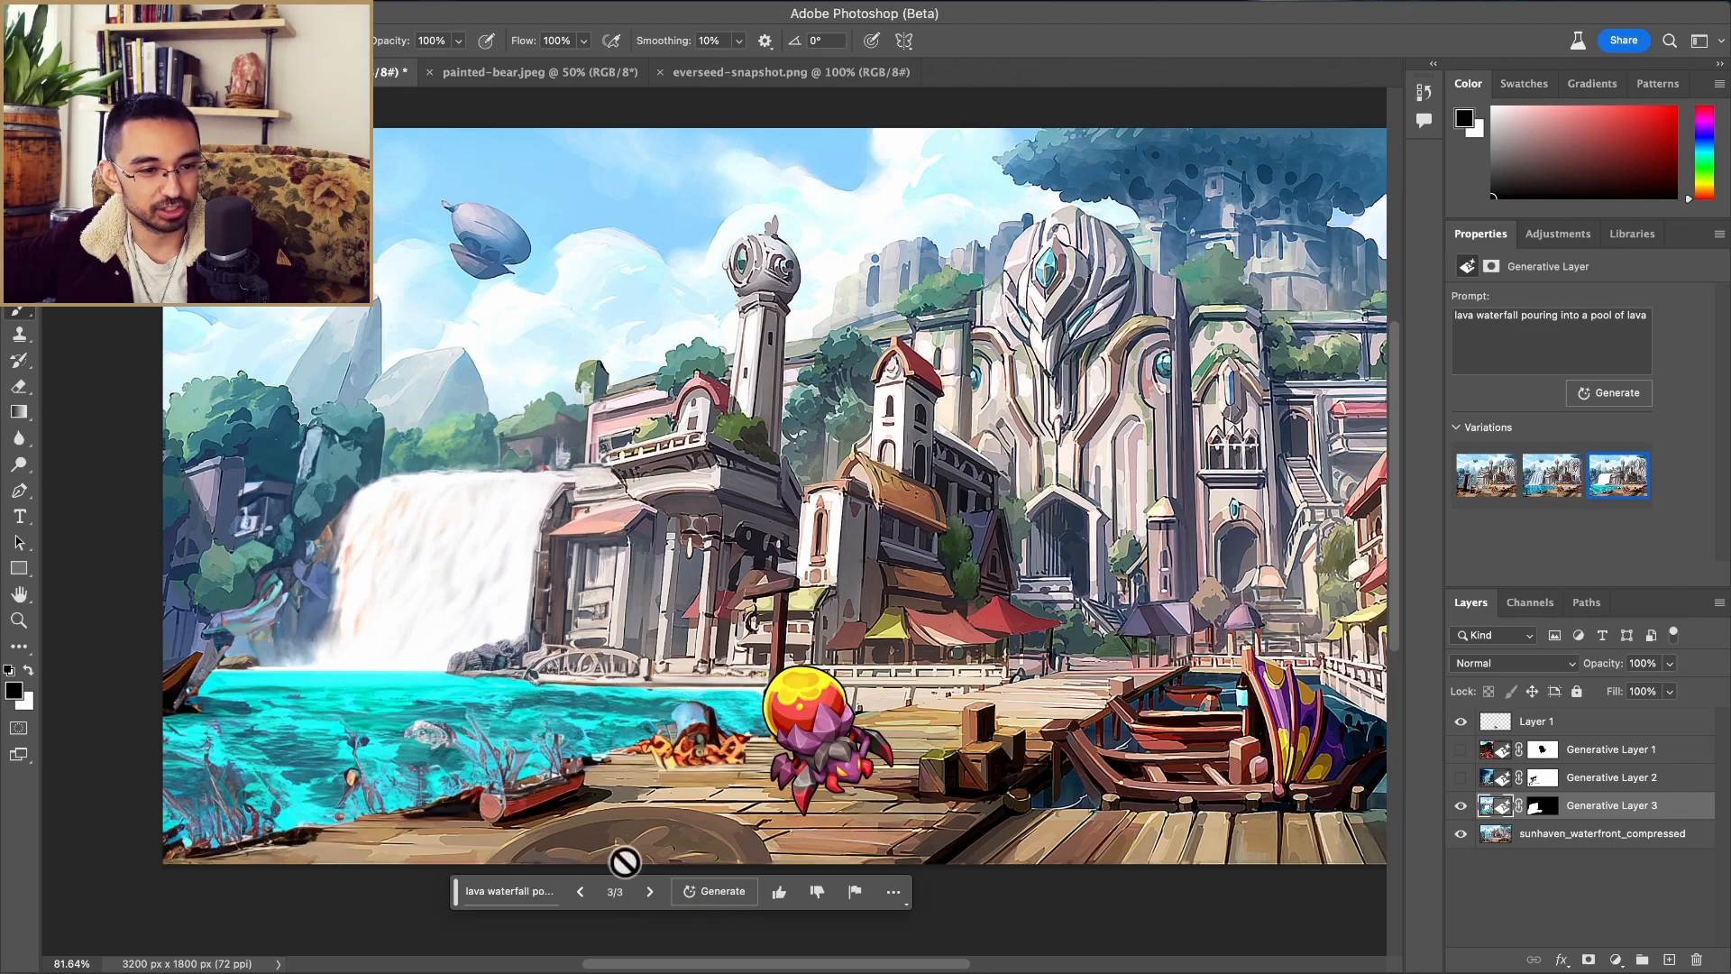
{"action": "left_click", "coordinate": [646, 894]}
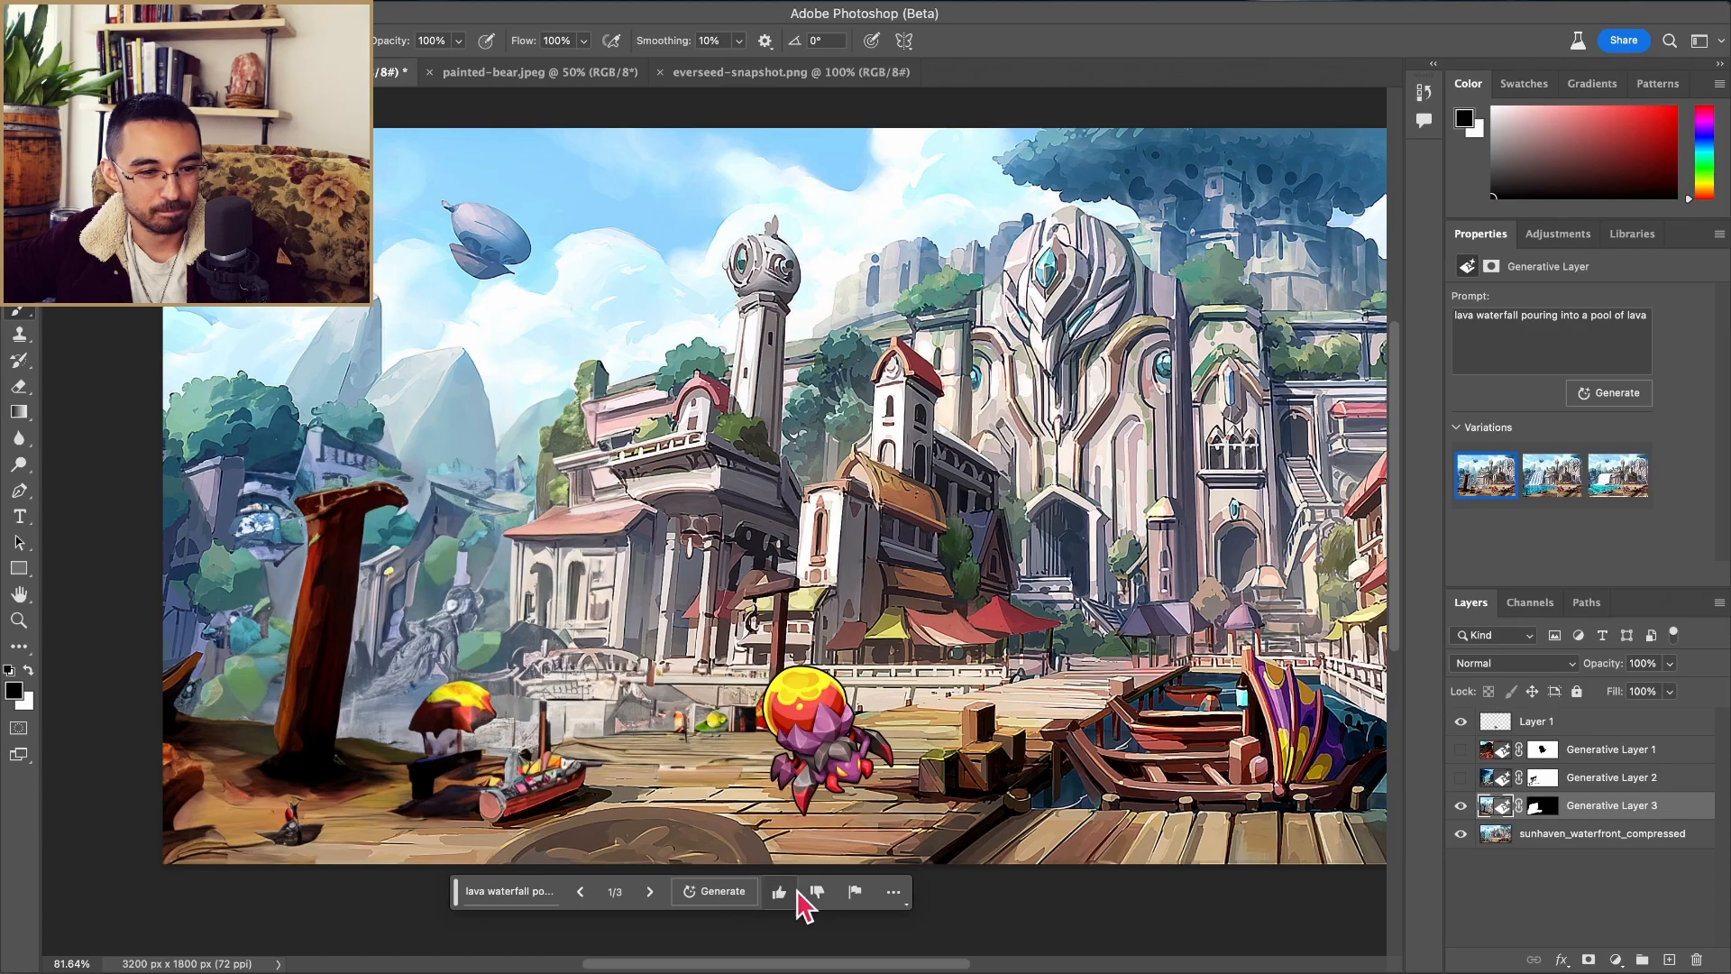
Step: Examine the first lava variation up close, including the wooden post, the umbrella, the boat and the background shapes
{"action": "scroll", "coordinate": [396, 863], "scroll_direction": "up", "scroll_amount": 5}
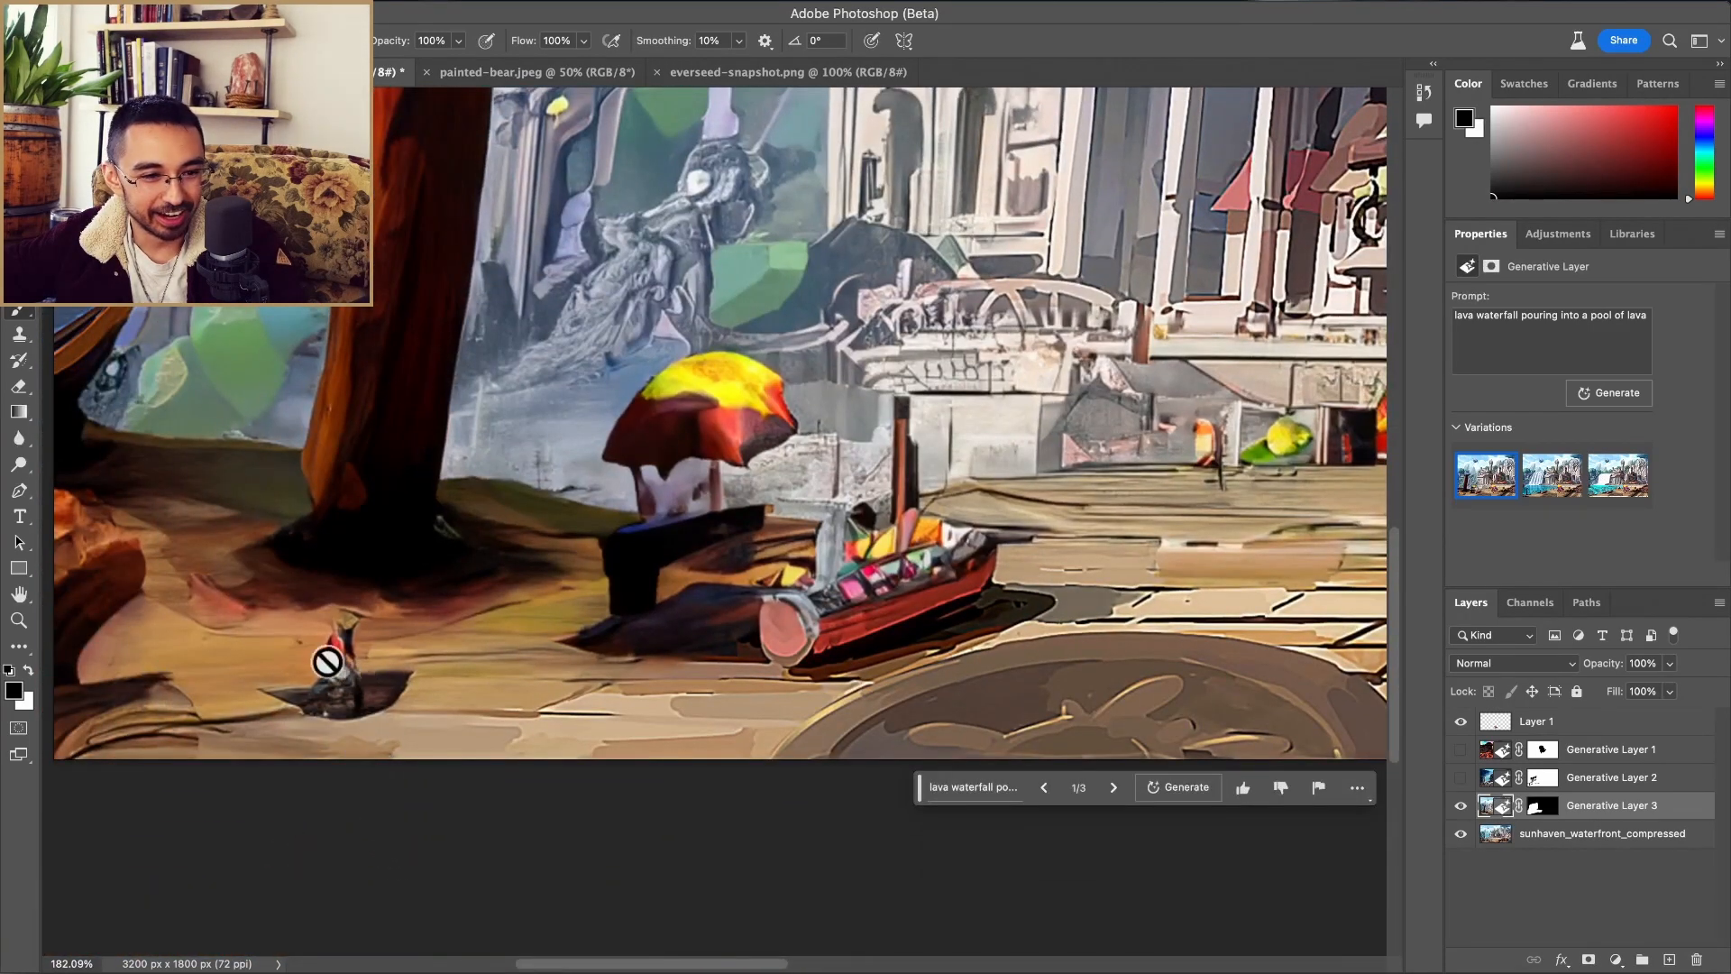
{"action": "scroll", "coordinate": [614, 599], "scroll_direction": "down", "scroll_amount": 4}
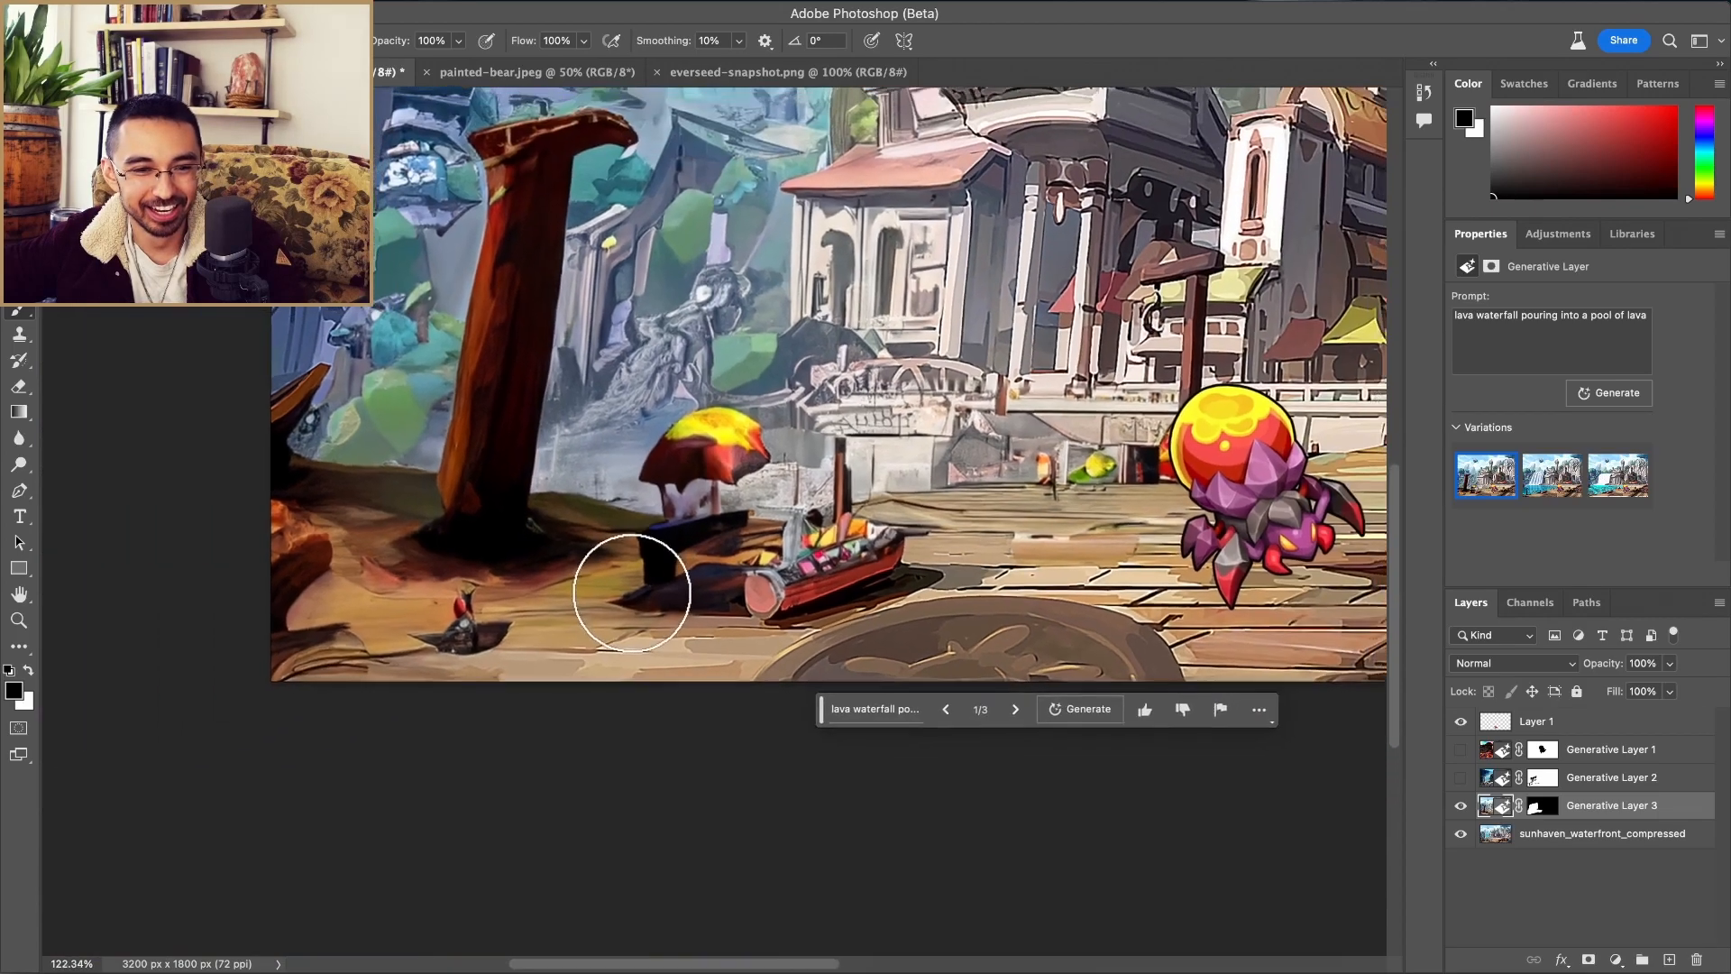
{"action": "scroll", "coordinate": [607, 437], "scroll_direction": "up", "scroll_amount": 5}
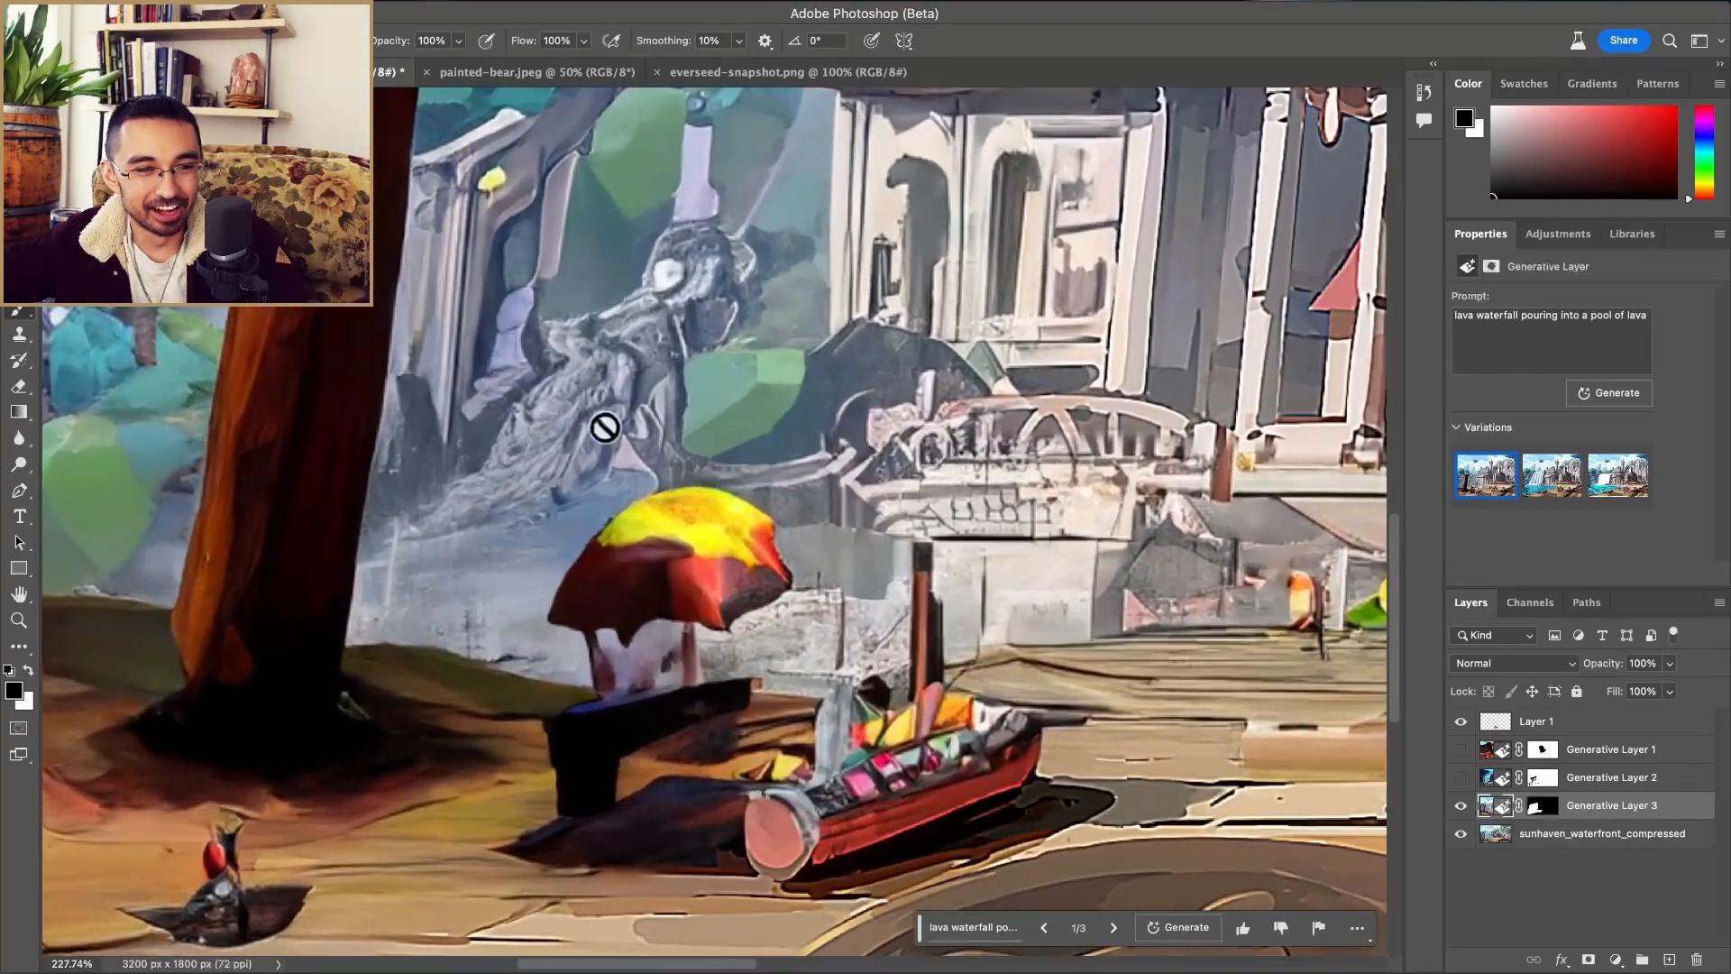
{"action": "scroll", "coordinate": [587, 487], "scroll_direction": "left", "scroll_amount": 8}
{"action": "scroll", "coordinate": [587, 487], "scroll_direction": "up", "scroll_amount": 4}
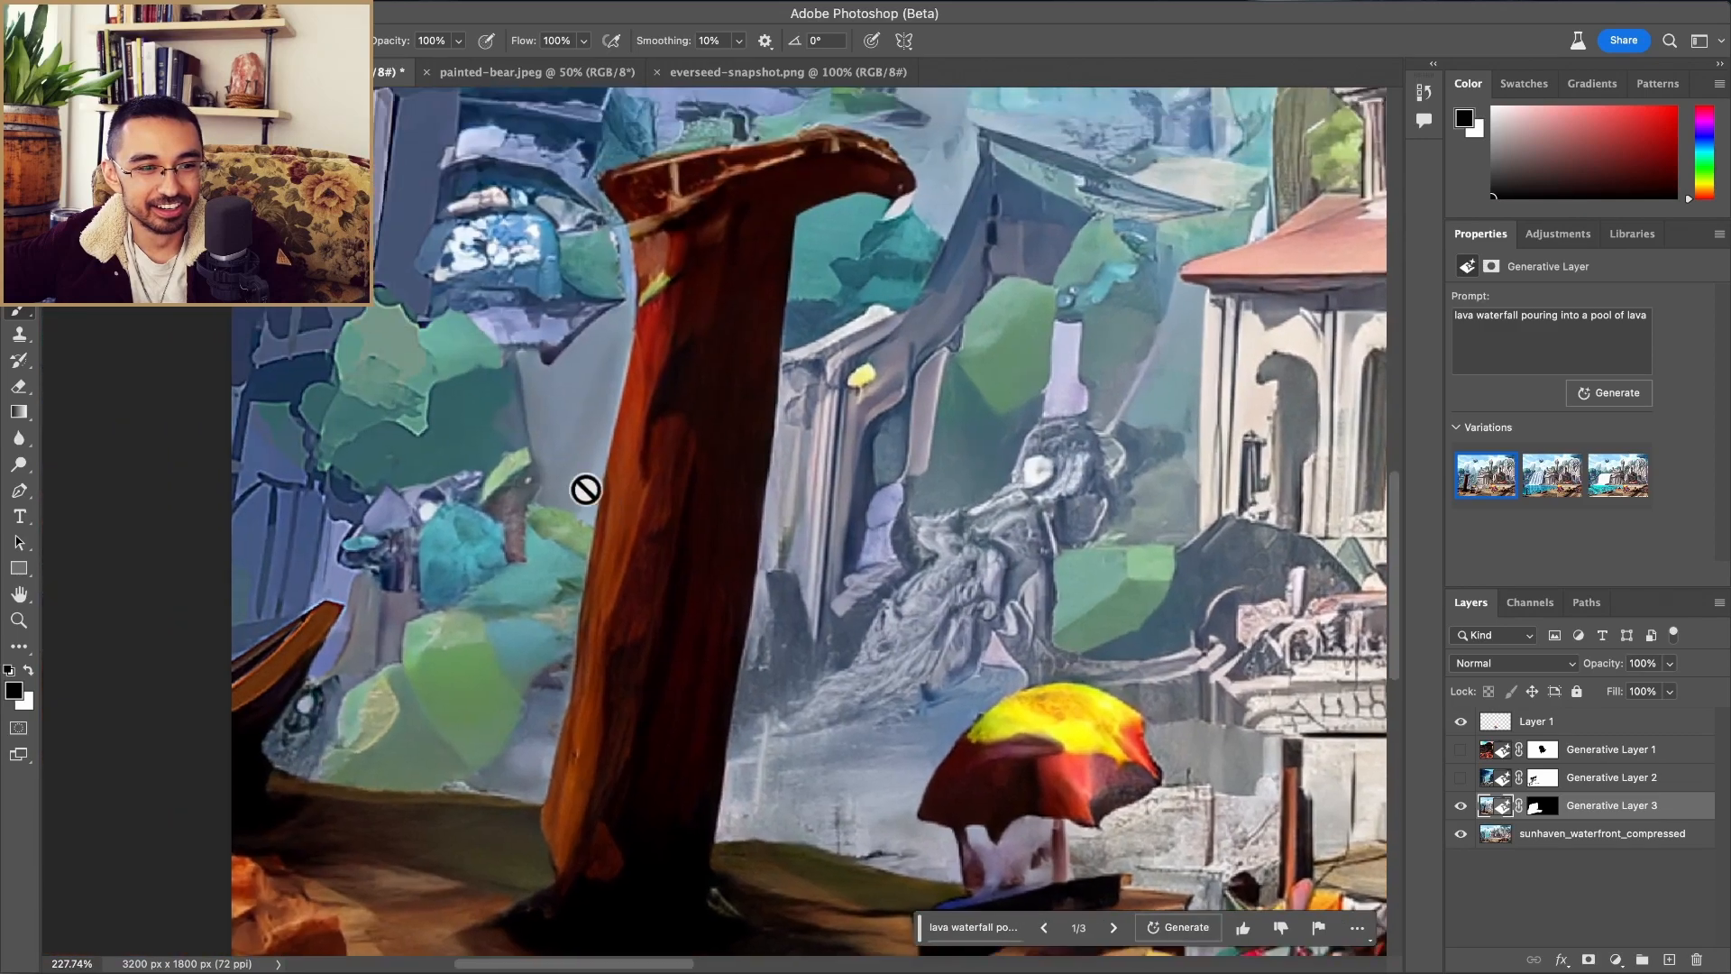
{"action": "scroll", "coordinate": [824, 515], "scroll_direction": "right", "scroll_amount": 4}
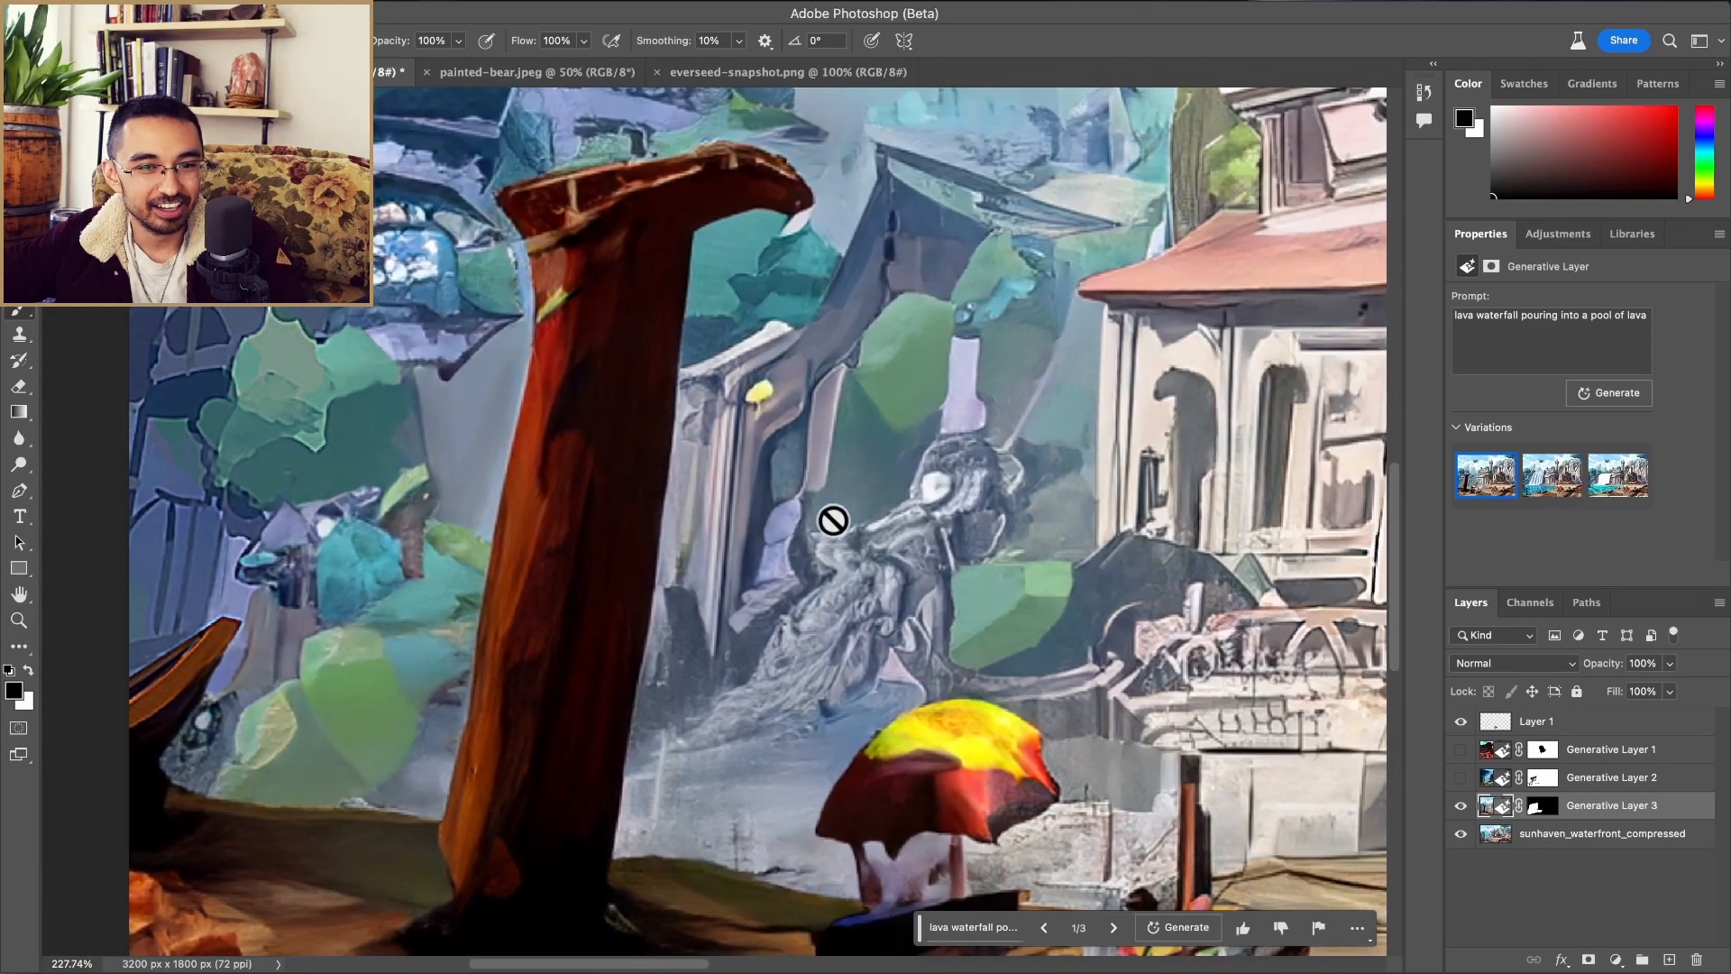
{"action": "scroll", "coordinate": [824, 514], "scroll_direction": "down", "scroll_amount": 4}
Step: Examine the second and third lava variations, checking how their waterfall and pool fit into the waterfront scene
{"action": "left_click", "coordinate": [1115, 914]}
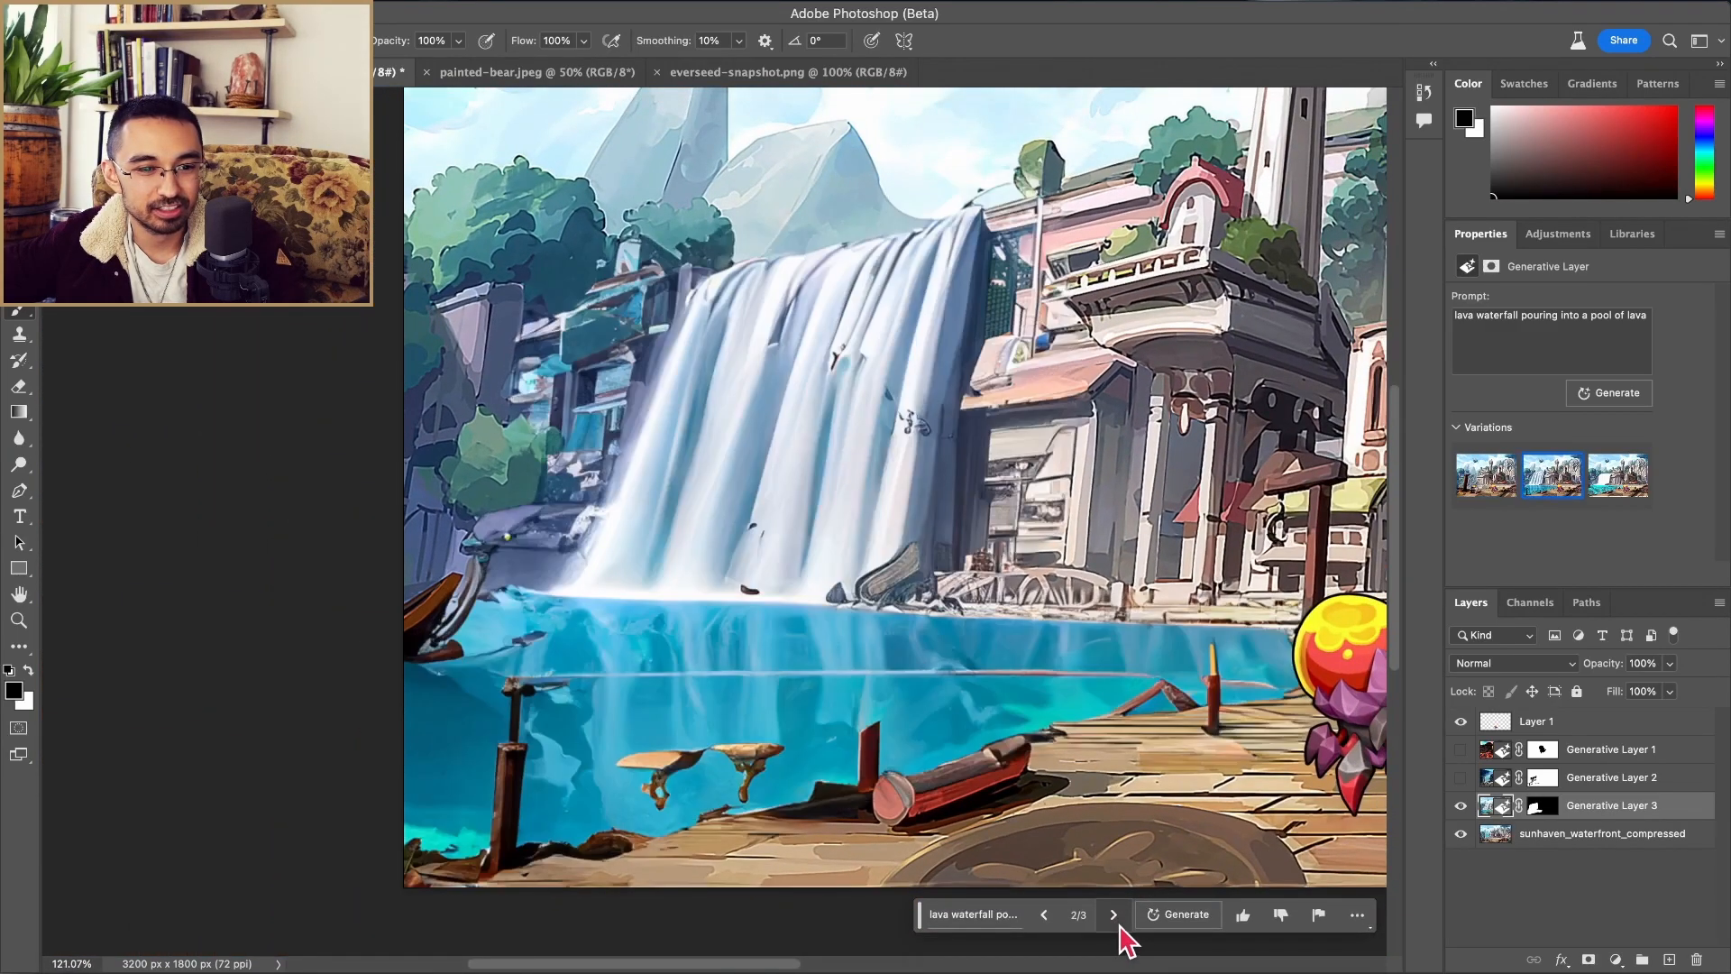
{"action": "scroll", "coordinate": [1112, 765], "scroll_direction": "right", "scroll_amount": 4}
{"action": "scroll", "coordinate": [1113, 765], "scroll_direction": "up", "scroll_amount": 2}
{"action": "scroll", "coordinate": [934, 702], "scroll_direction": "down", "scroll_amount": 3}
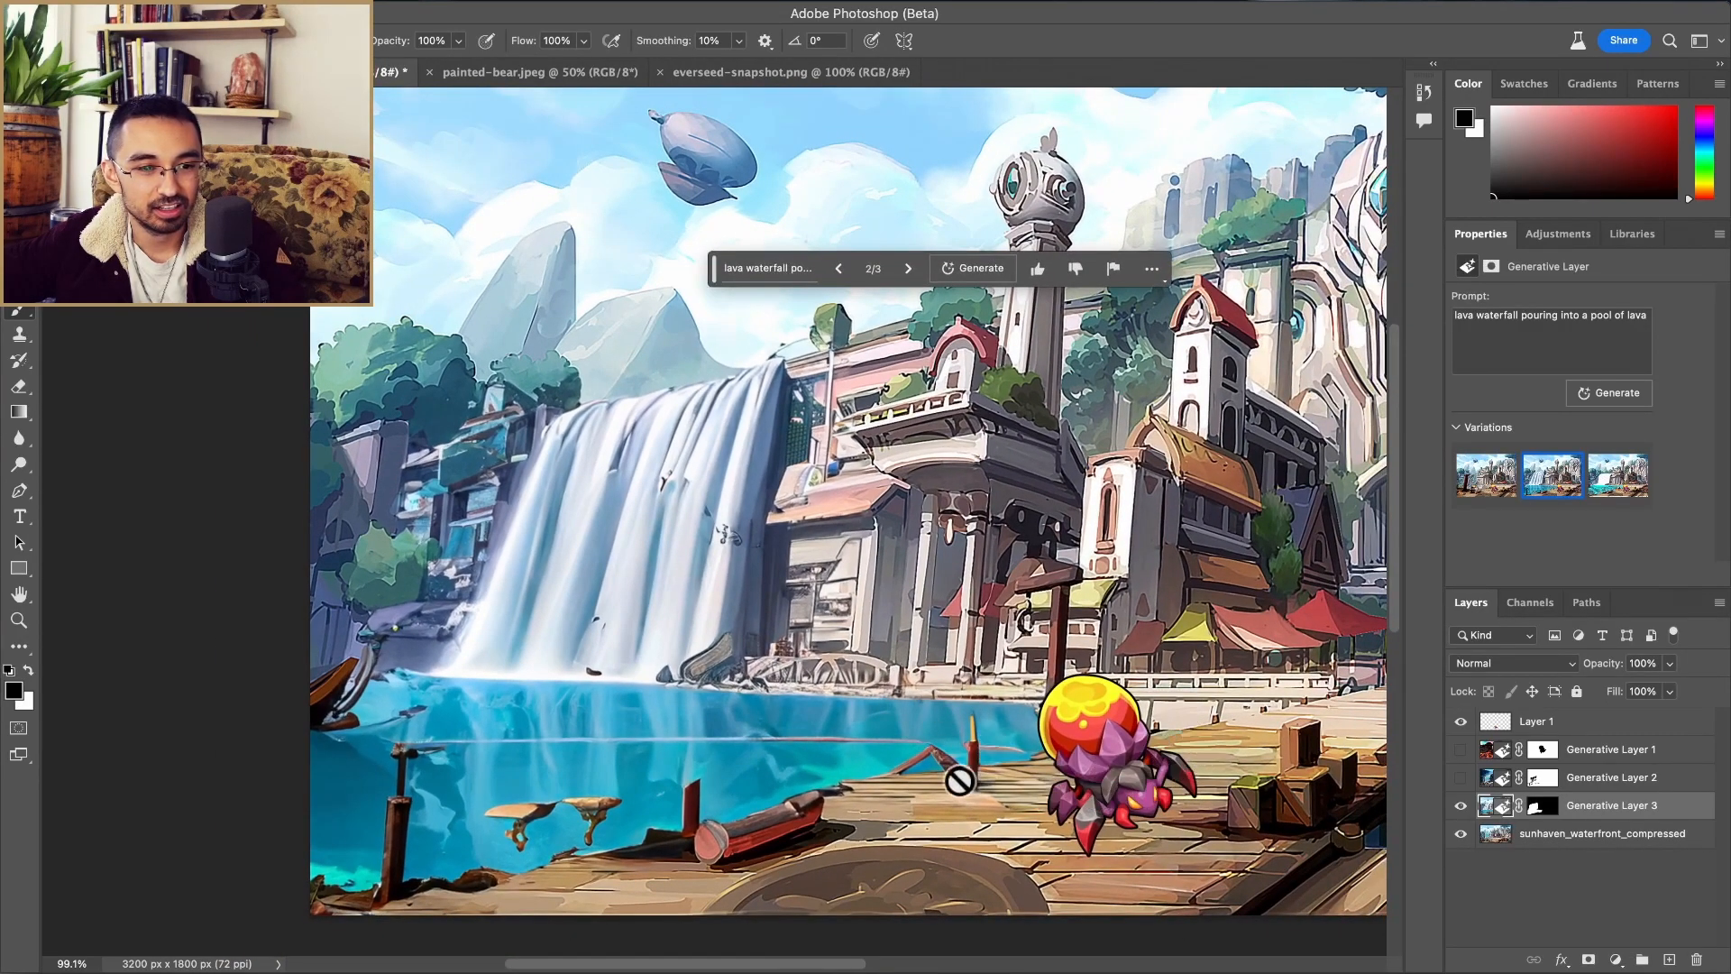
{"action": "scroll", "coordinate": [932, 775], "scroll_direction": "right", "scroll_amount": 1}
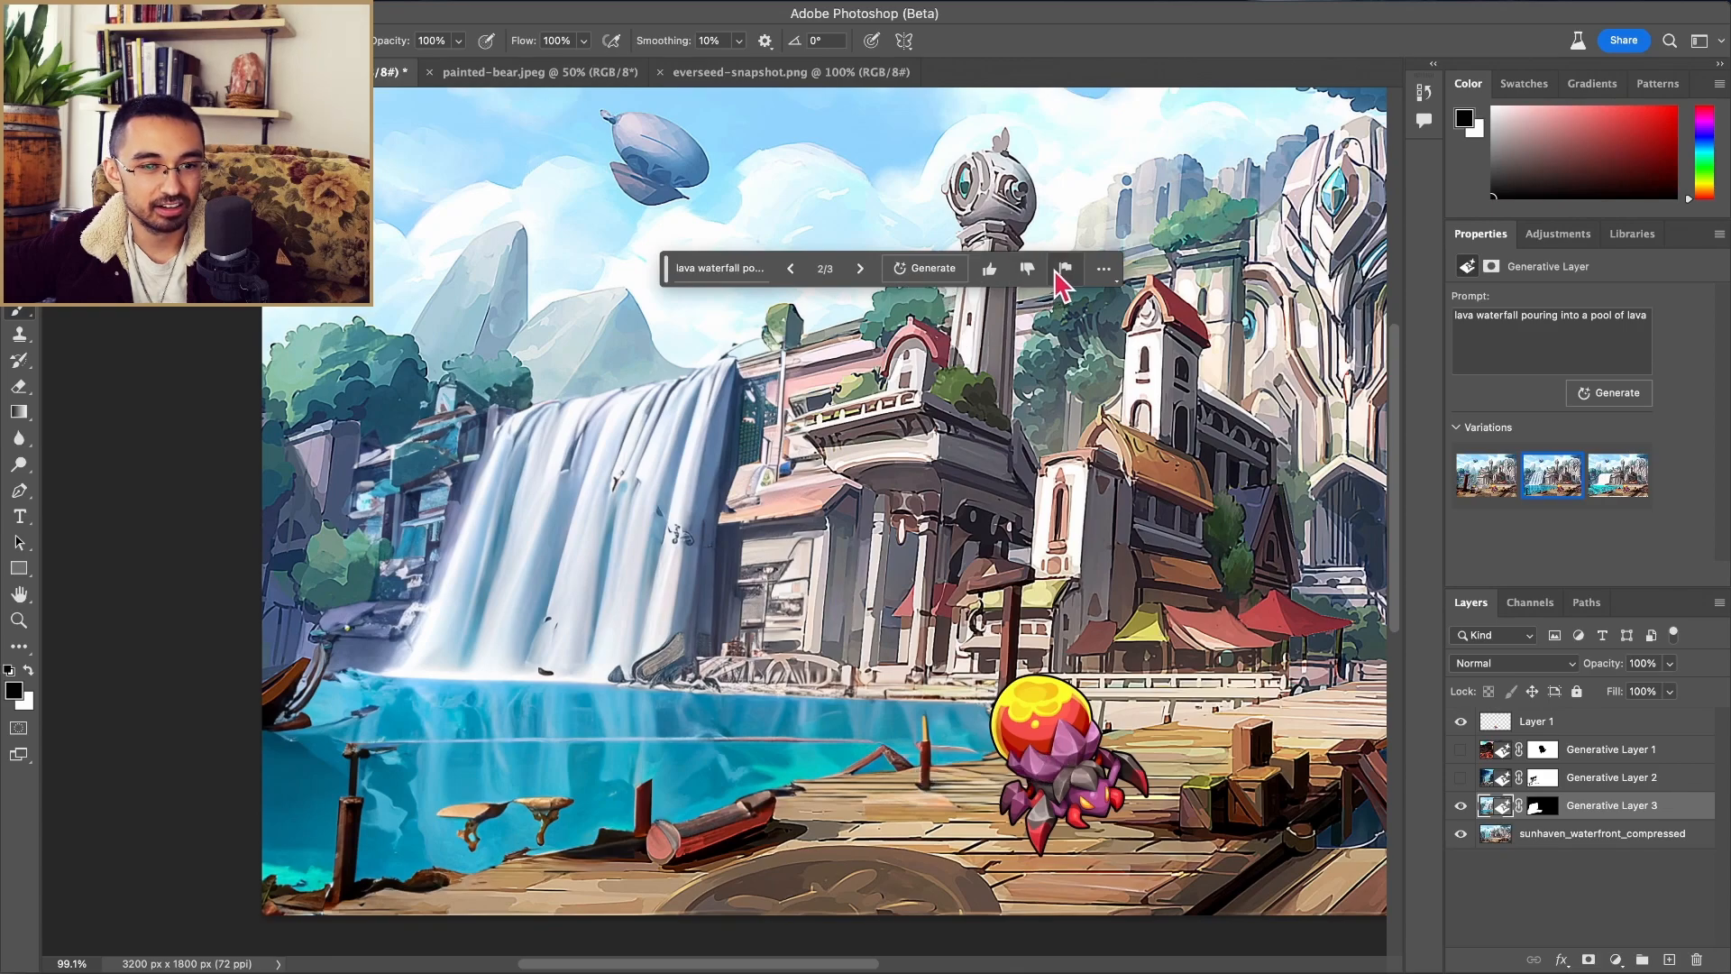
{"action": "left_click", "coordinate": [863, 271]}
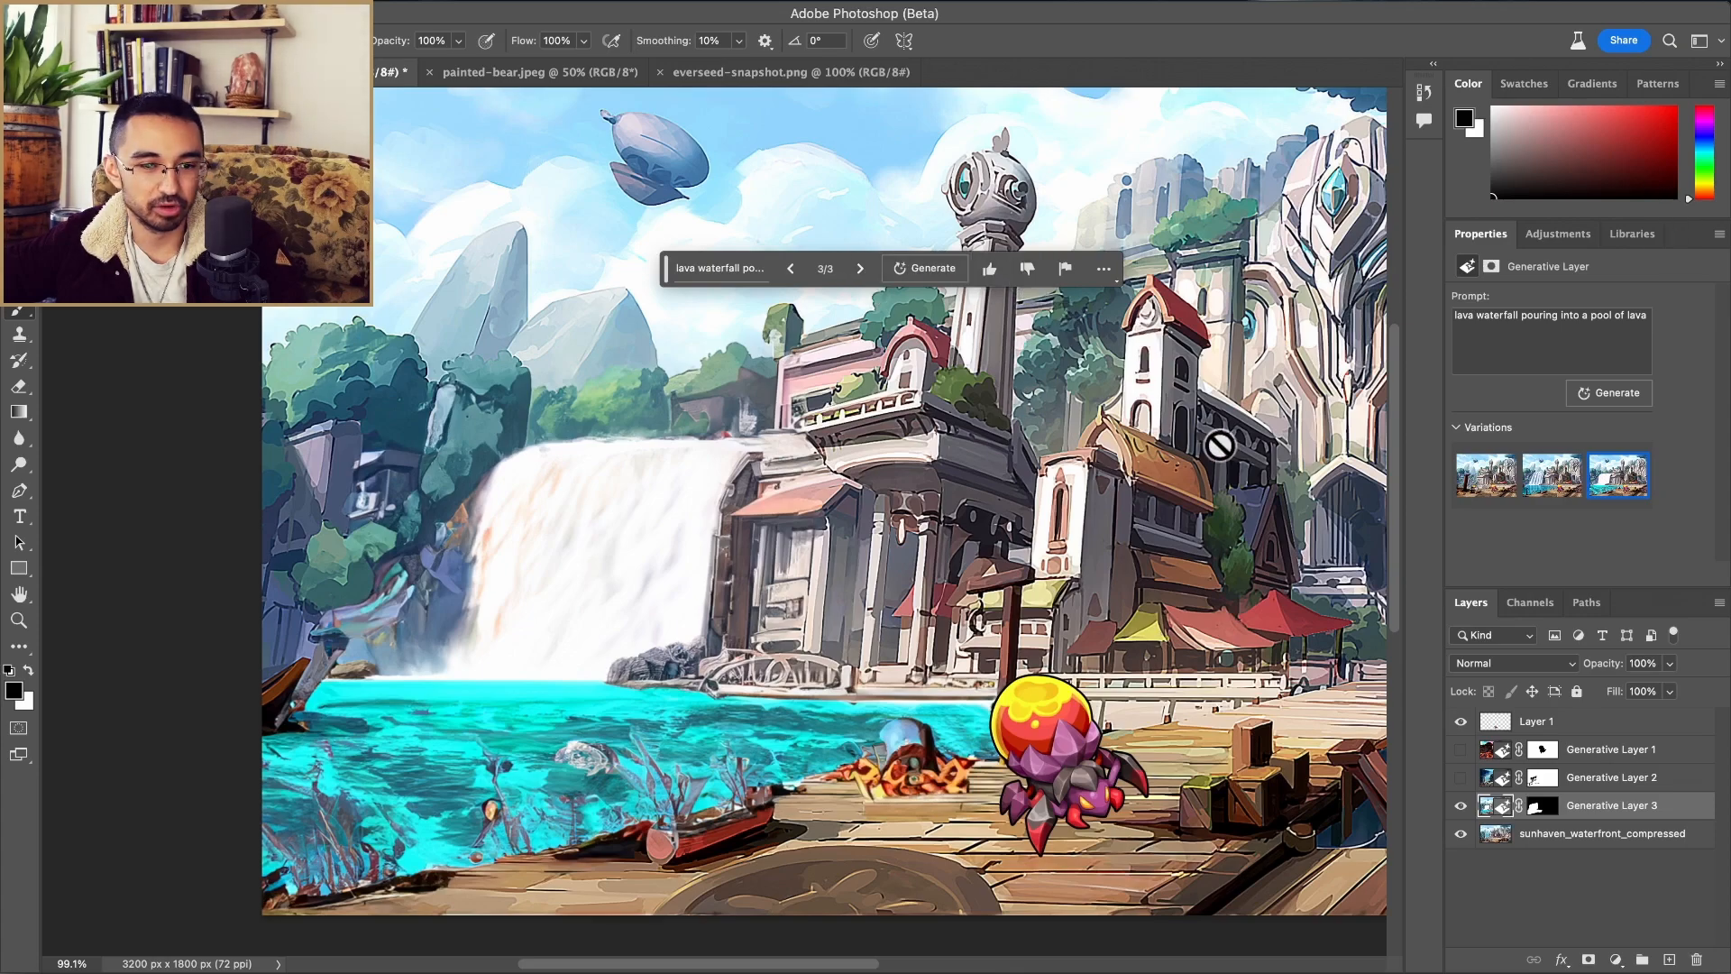
{"action": "scroll", "coordinate": [1217, 442], "scroll_direction": "down", "scroll_amount": 3}
{"action": "scroll", "coordinate": [1058, 547], "scroll_direction": "down", "scroll_amount": 1}
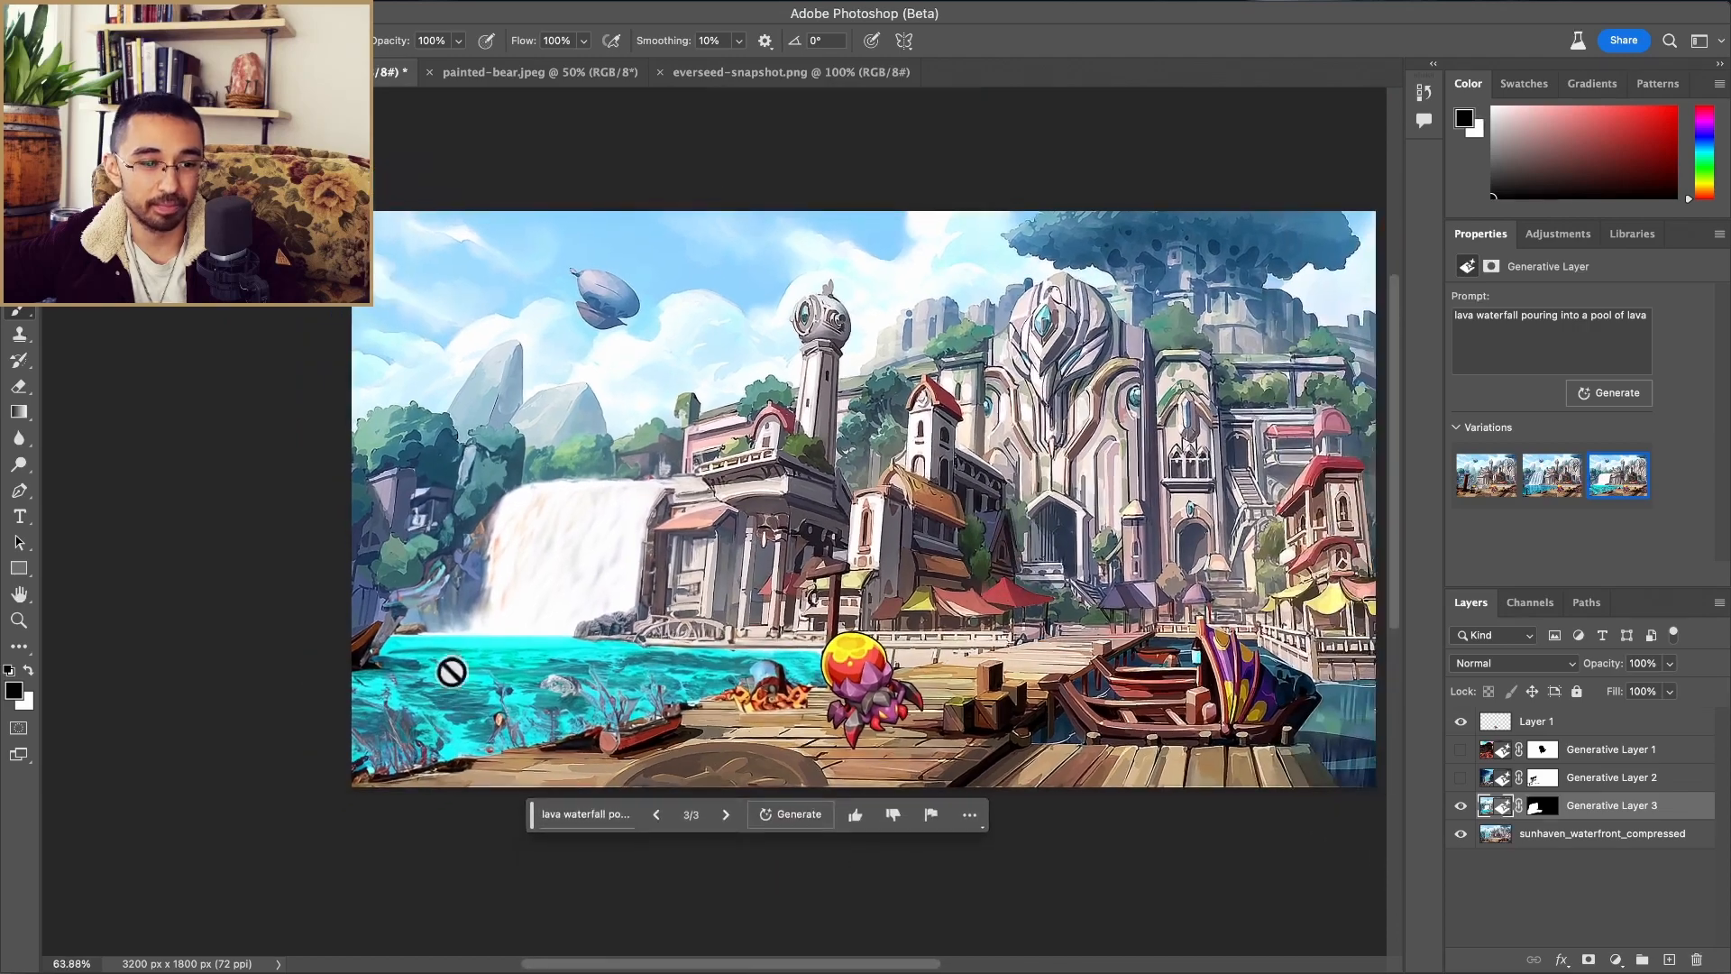
Step: Change the Generative Layer 3 prompt to "red waterfall pouring into red pool" and generate new variations
{"action": "left_click", "coordinate": [577, 820]}
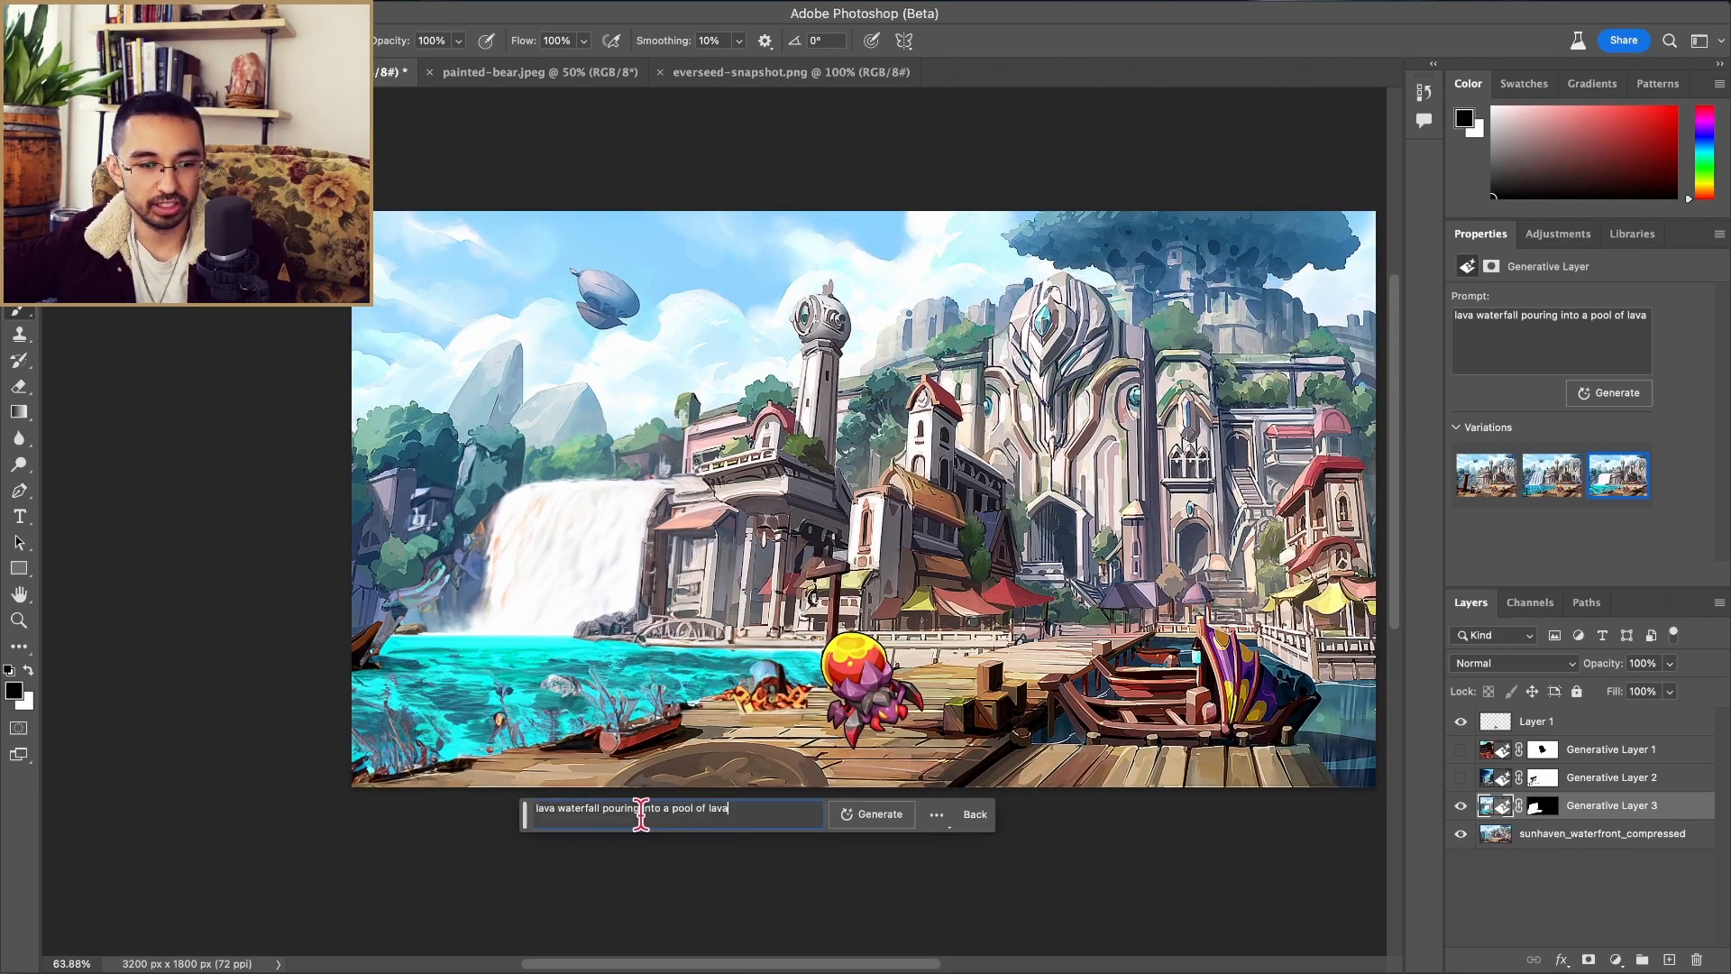
{"action": "type", "text": "d"}
{"action": "double_click", "coordinate": [564, 808]}
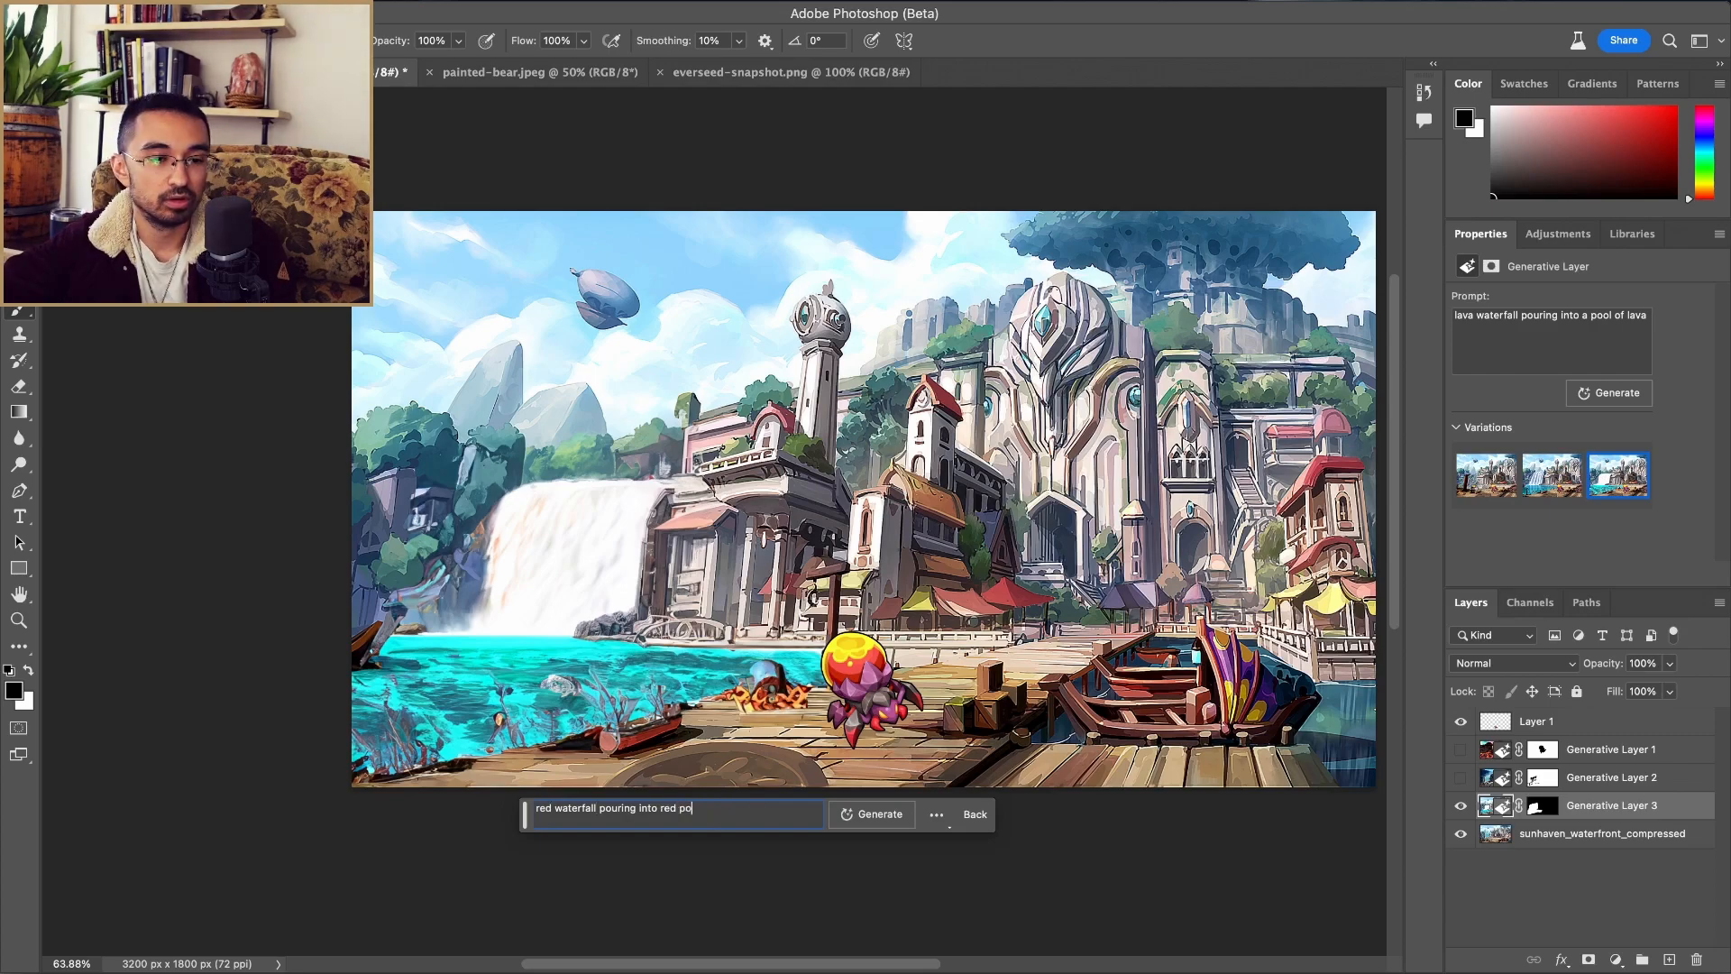
{"action": "type", "text": "ol"}
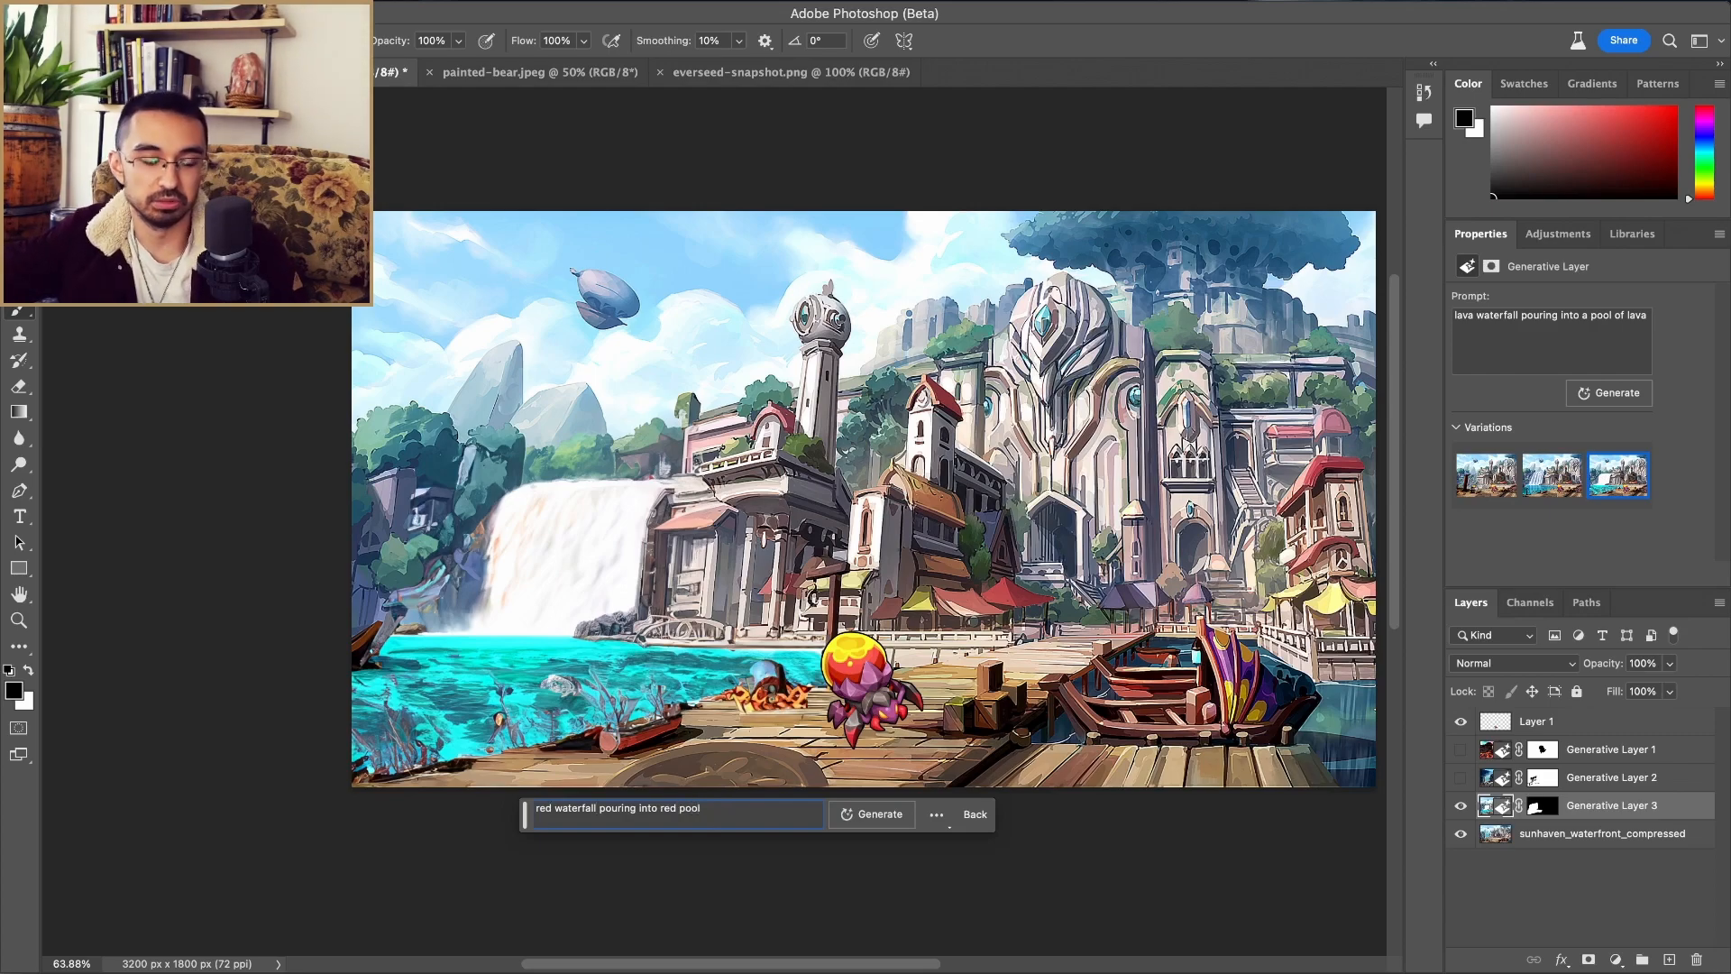
{"action": "left_click", "coordinate": [872, 815]}
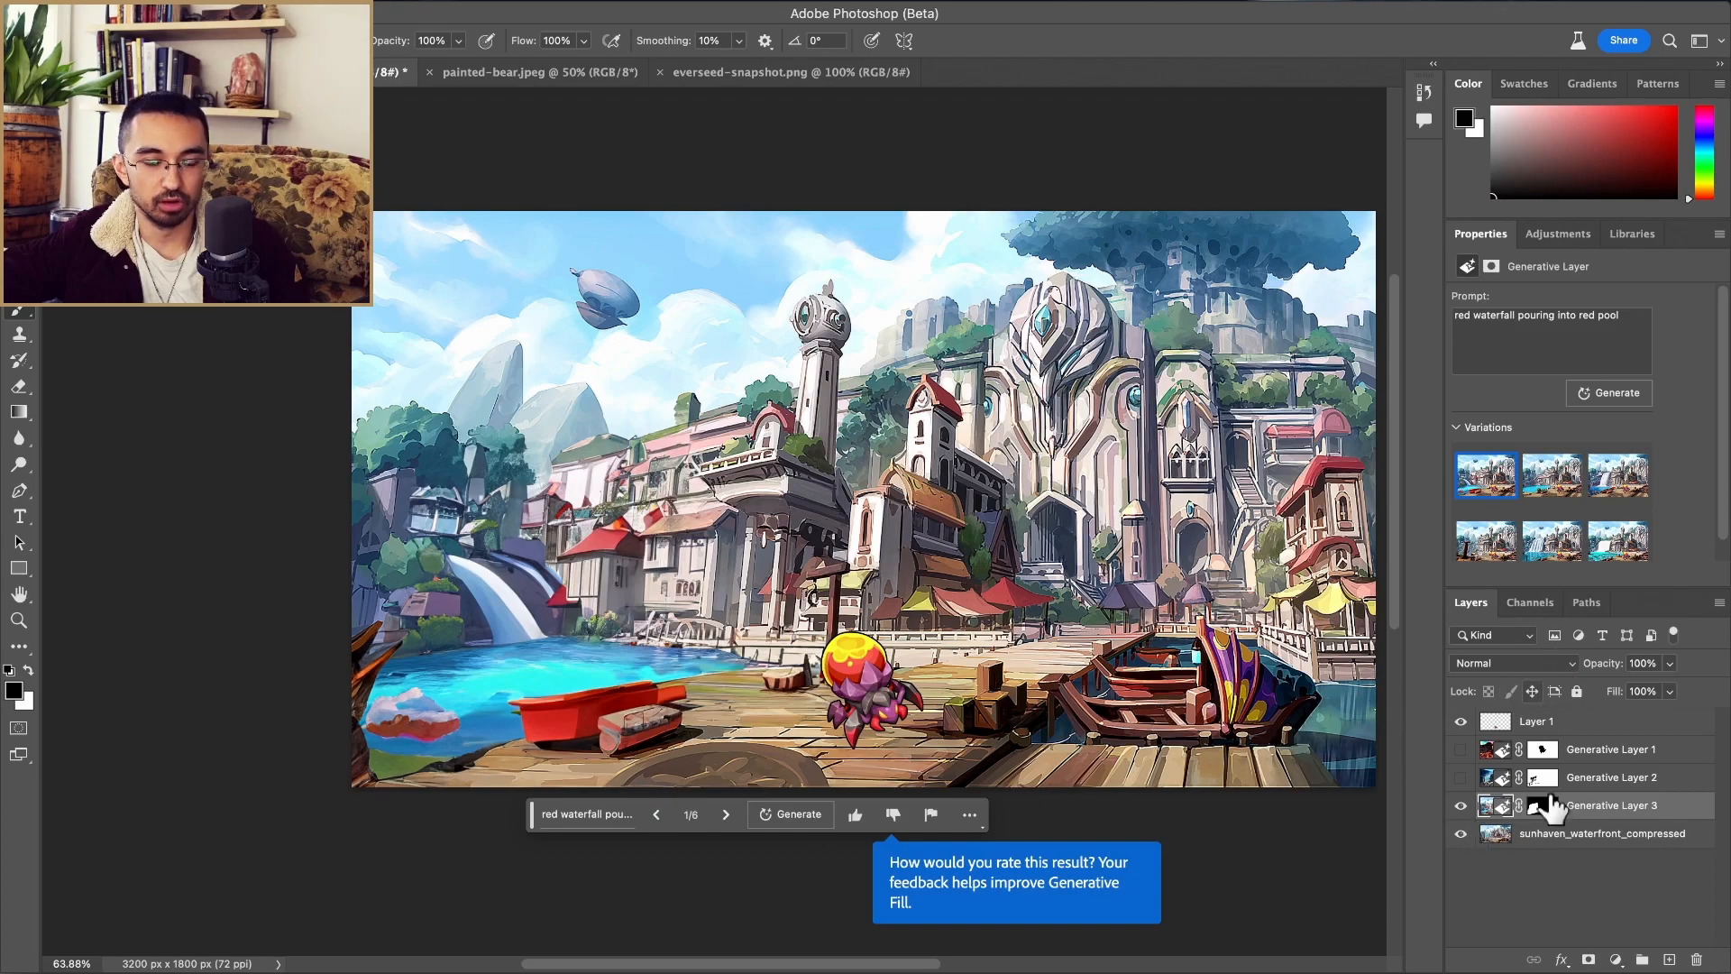
Step: Examine the first red waterfall variation up close, and switch to the second variation
{"action": "key", "text": "super+plus"}
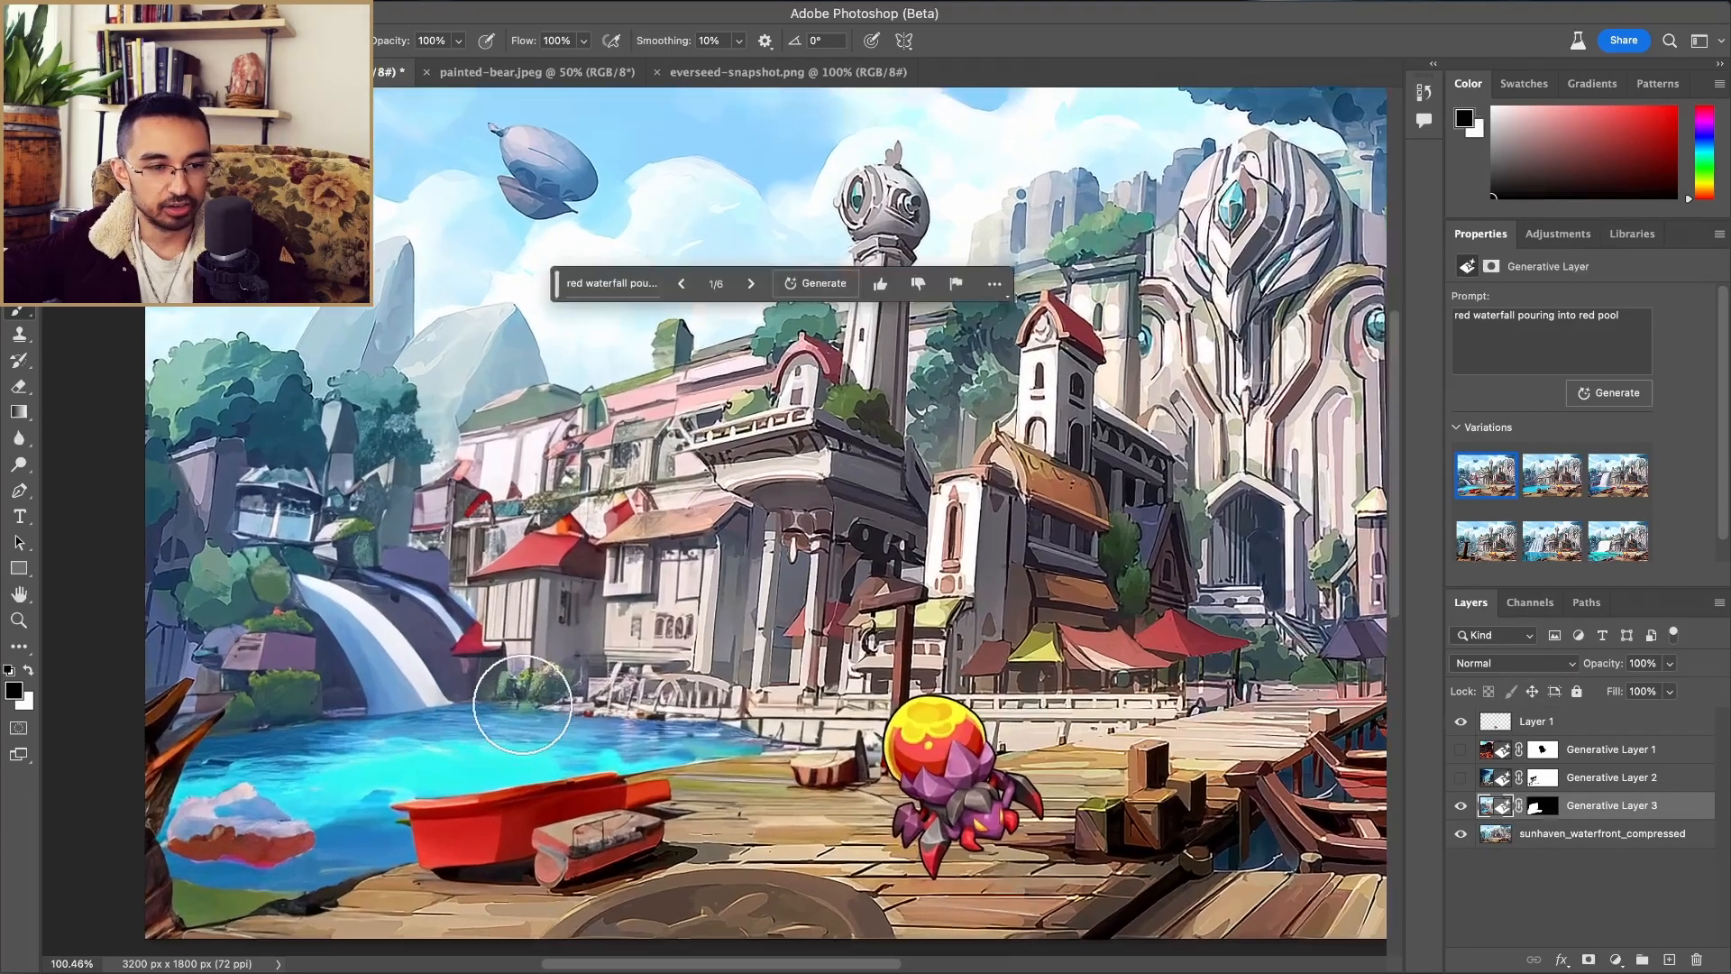
{"action": "scroll", "coordinate": [523, 704], "scroll_direction": "up", "scroll_amount": 2}
{"action": "scroll", "coordinate": [695, 796], "scroll_direction": "left", "scroll_amount": 1}
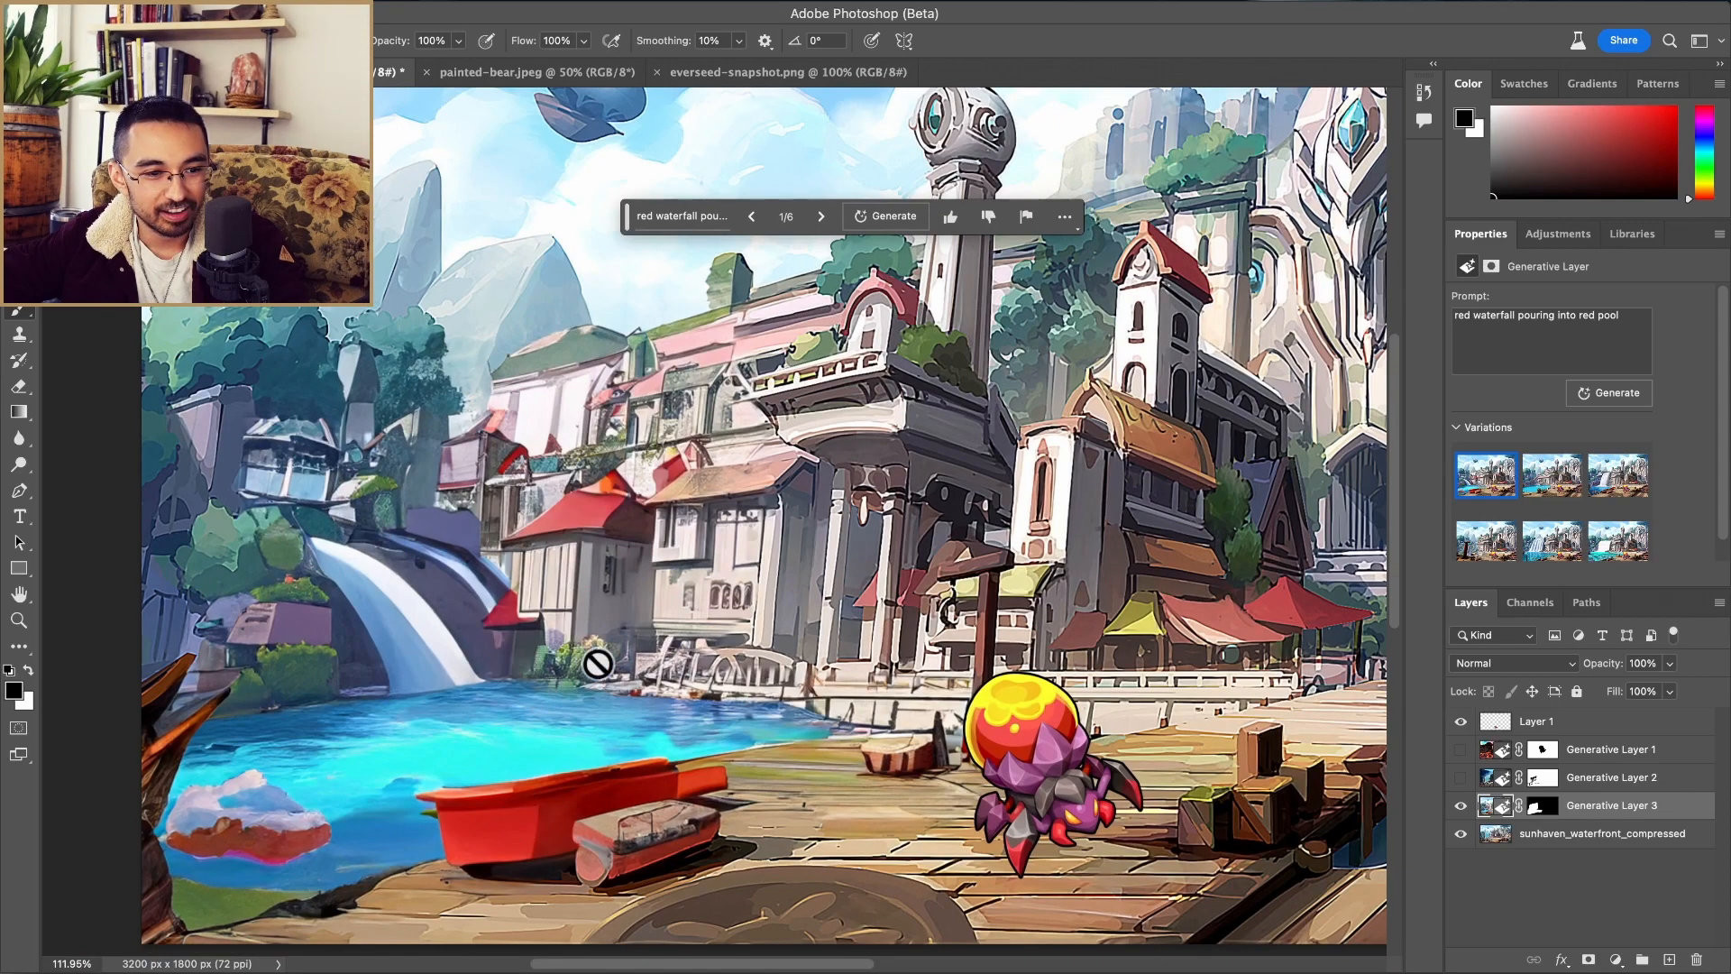
{"action": "scroll", "coordinate": [598, 665], "scroll_direction": "down", "scroll_amount": 3}
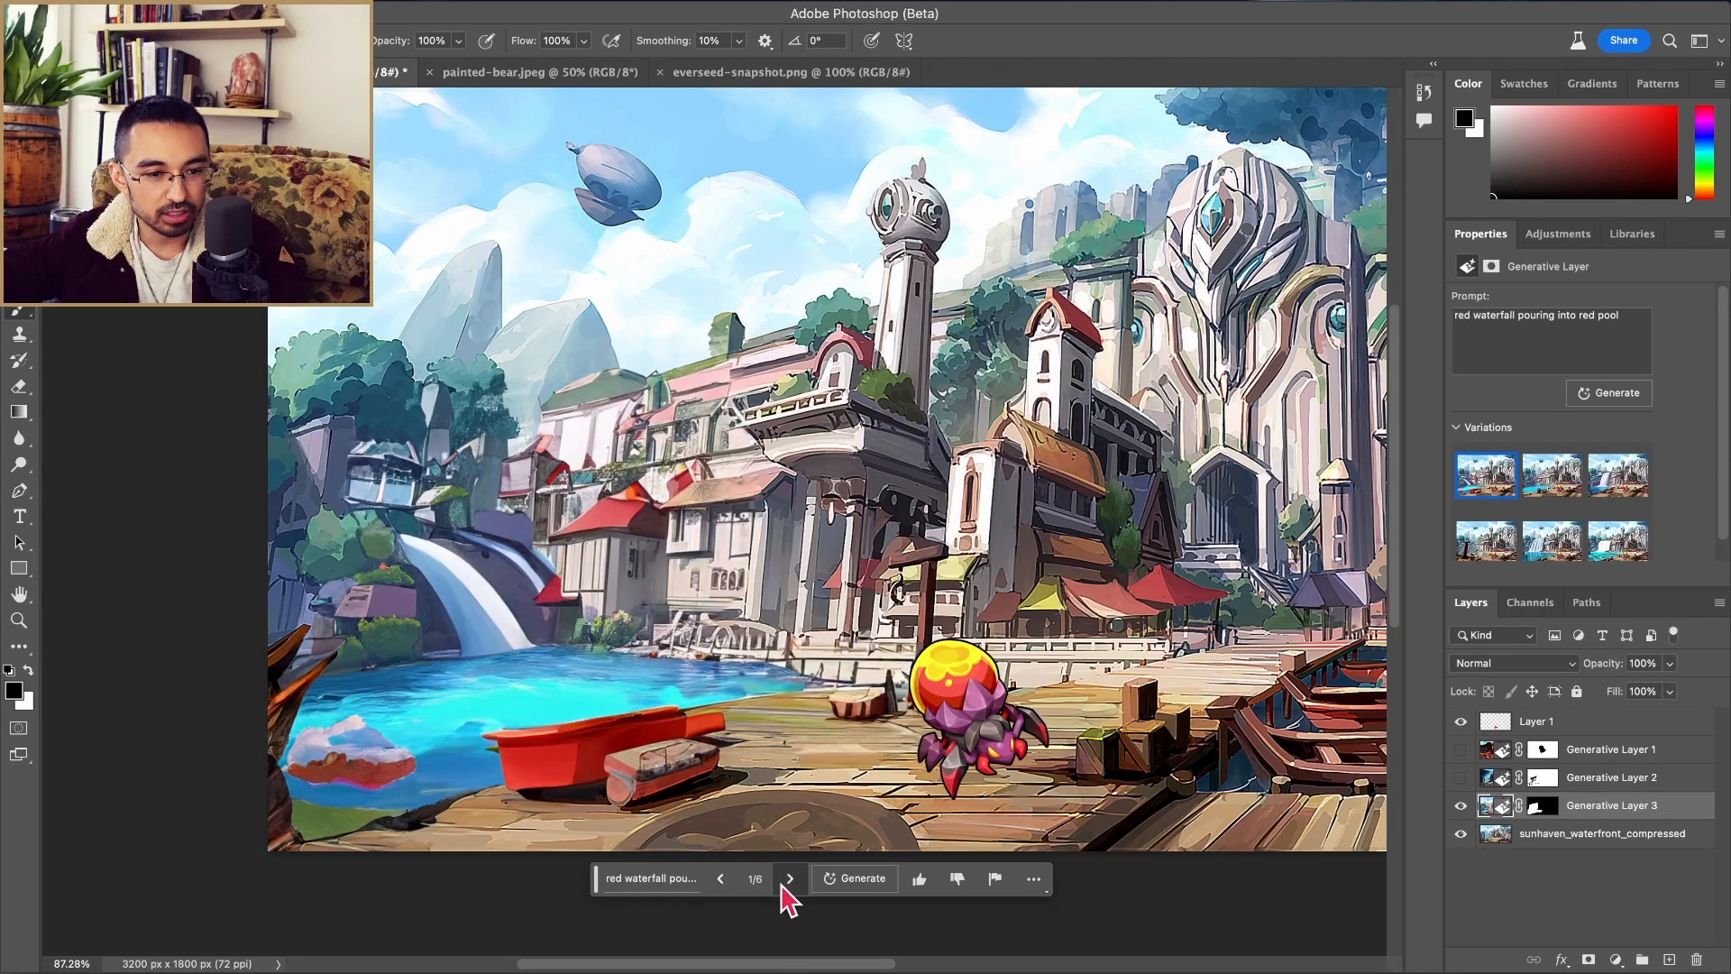
{"action": "left_click", "coordinate": [789, 880]}
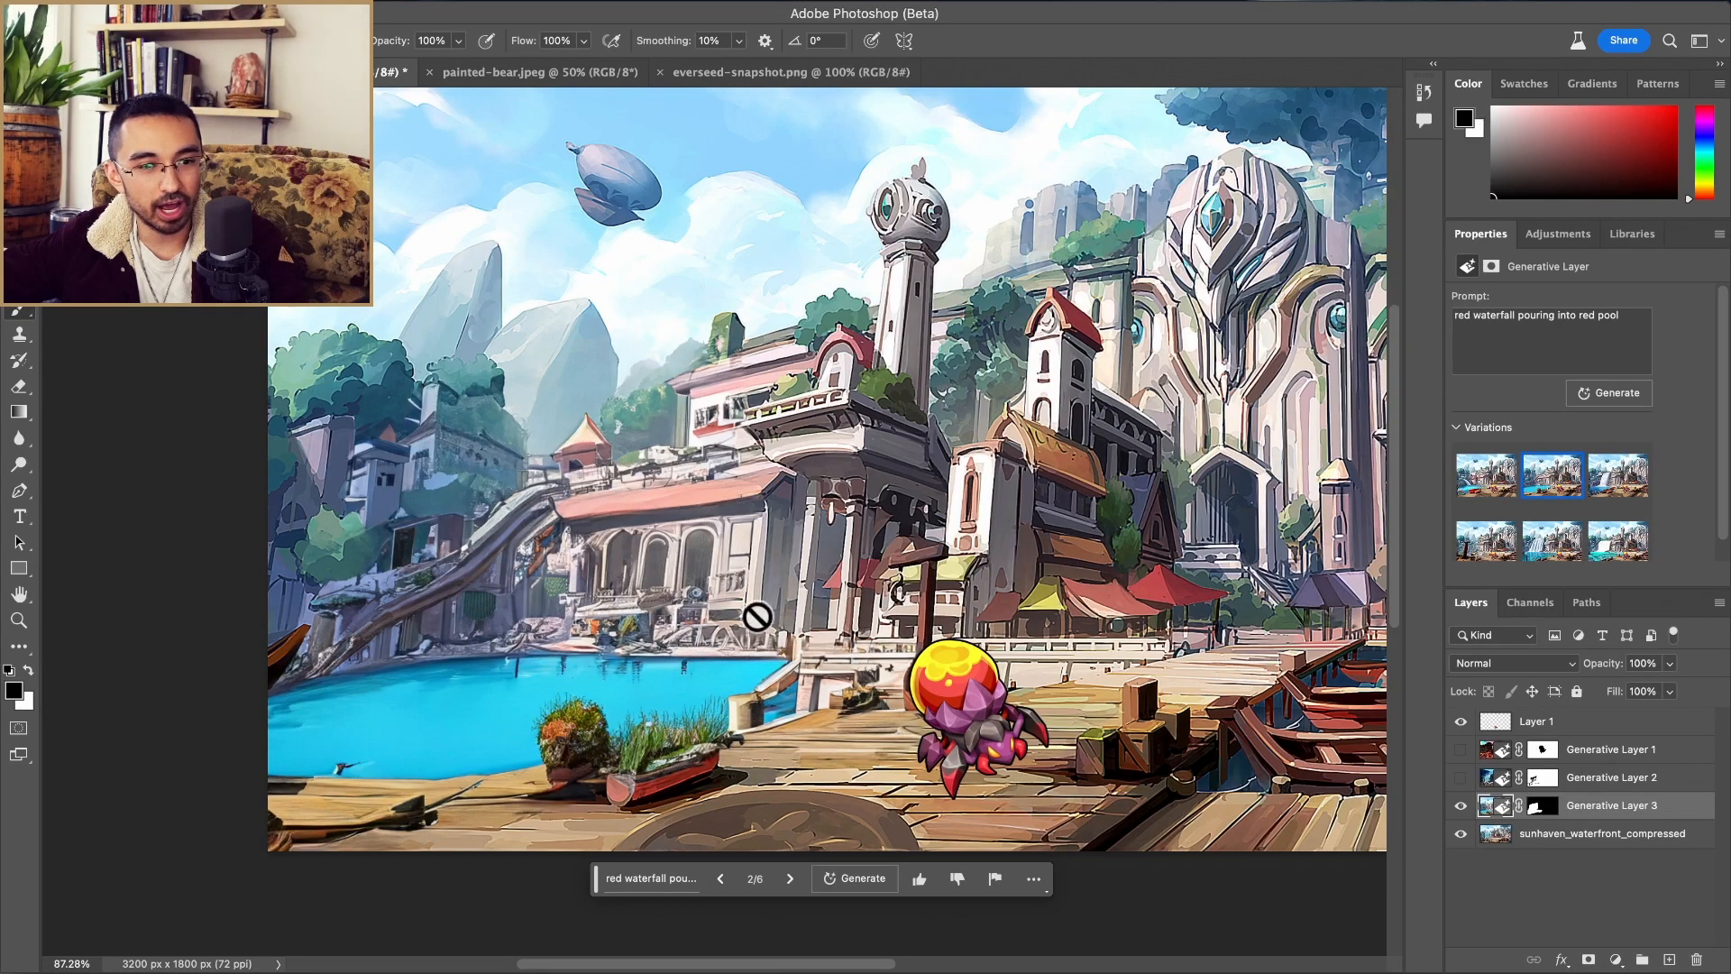
Step: Toggle Generative Layer 3's visibility to compare the second red waterfall variation with the original waterfront
{"action": "left_click", "coordinate": [1461, 805]}
{"action": "left_click", "coordinate": [1461, 805]}
{"action": "left_click", "coordinate": [1460, 806]}
{"action": "left_click", "coordinate": [1461, 805]}
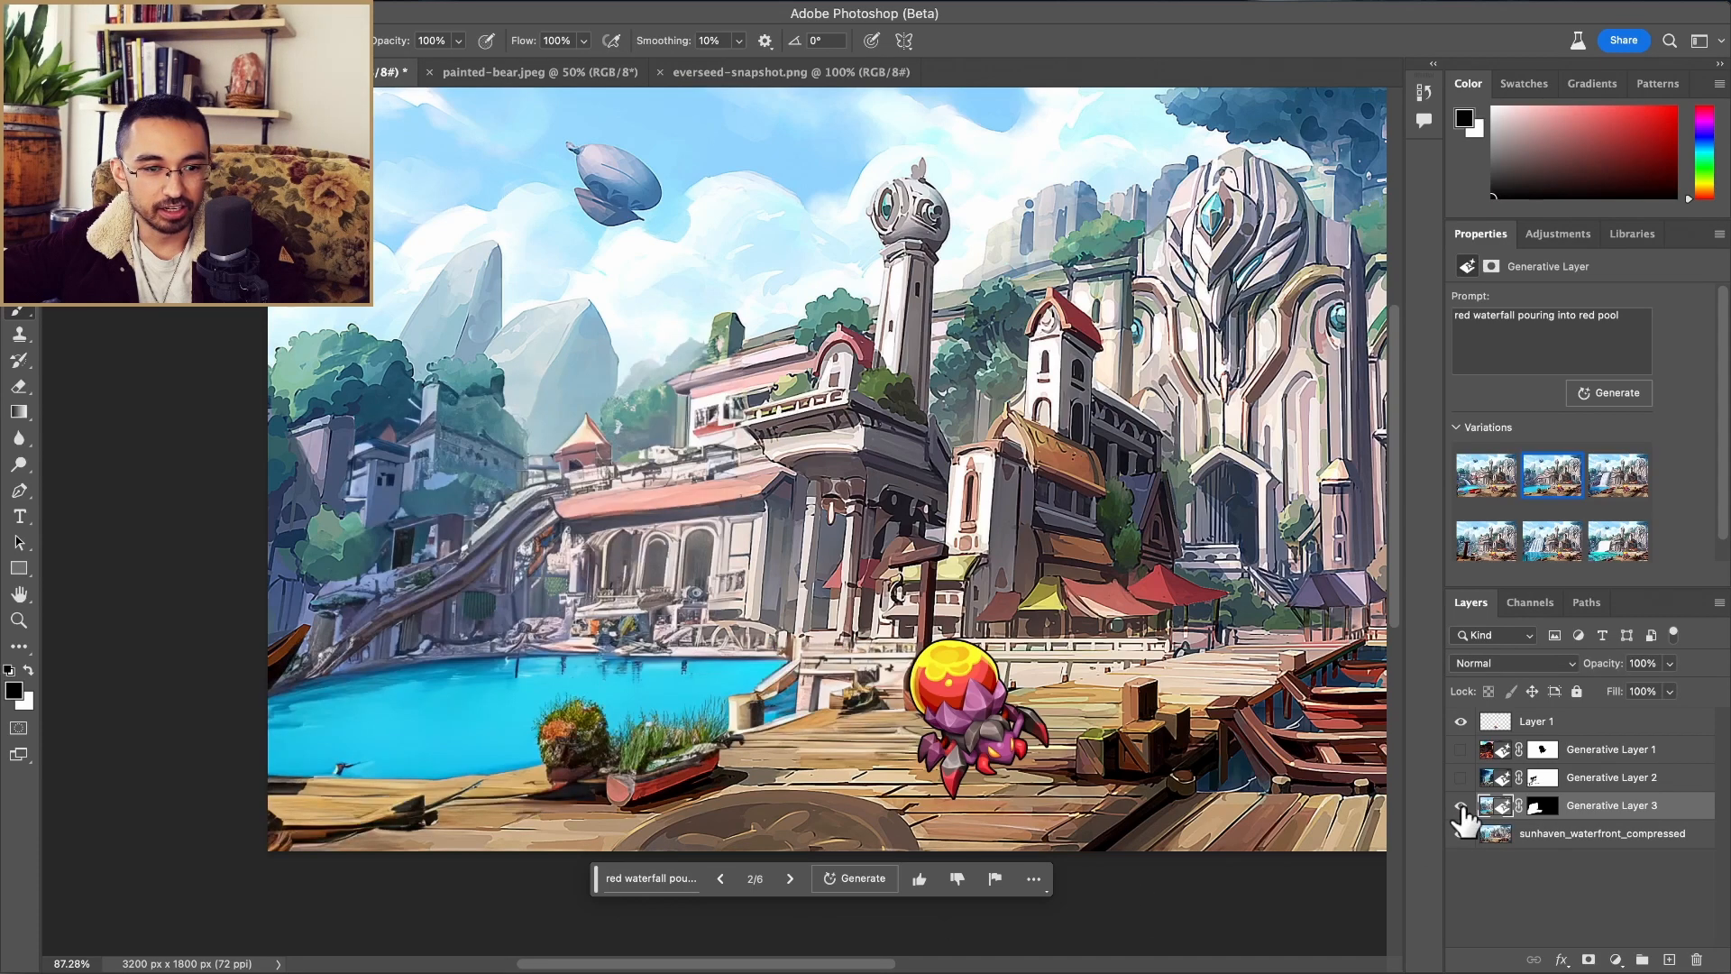
Step: Take a screenshot of the generated buildings beside the pool in the second variation
{"action": "key", "text": "super+shift+4"}
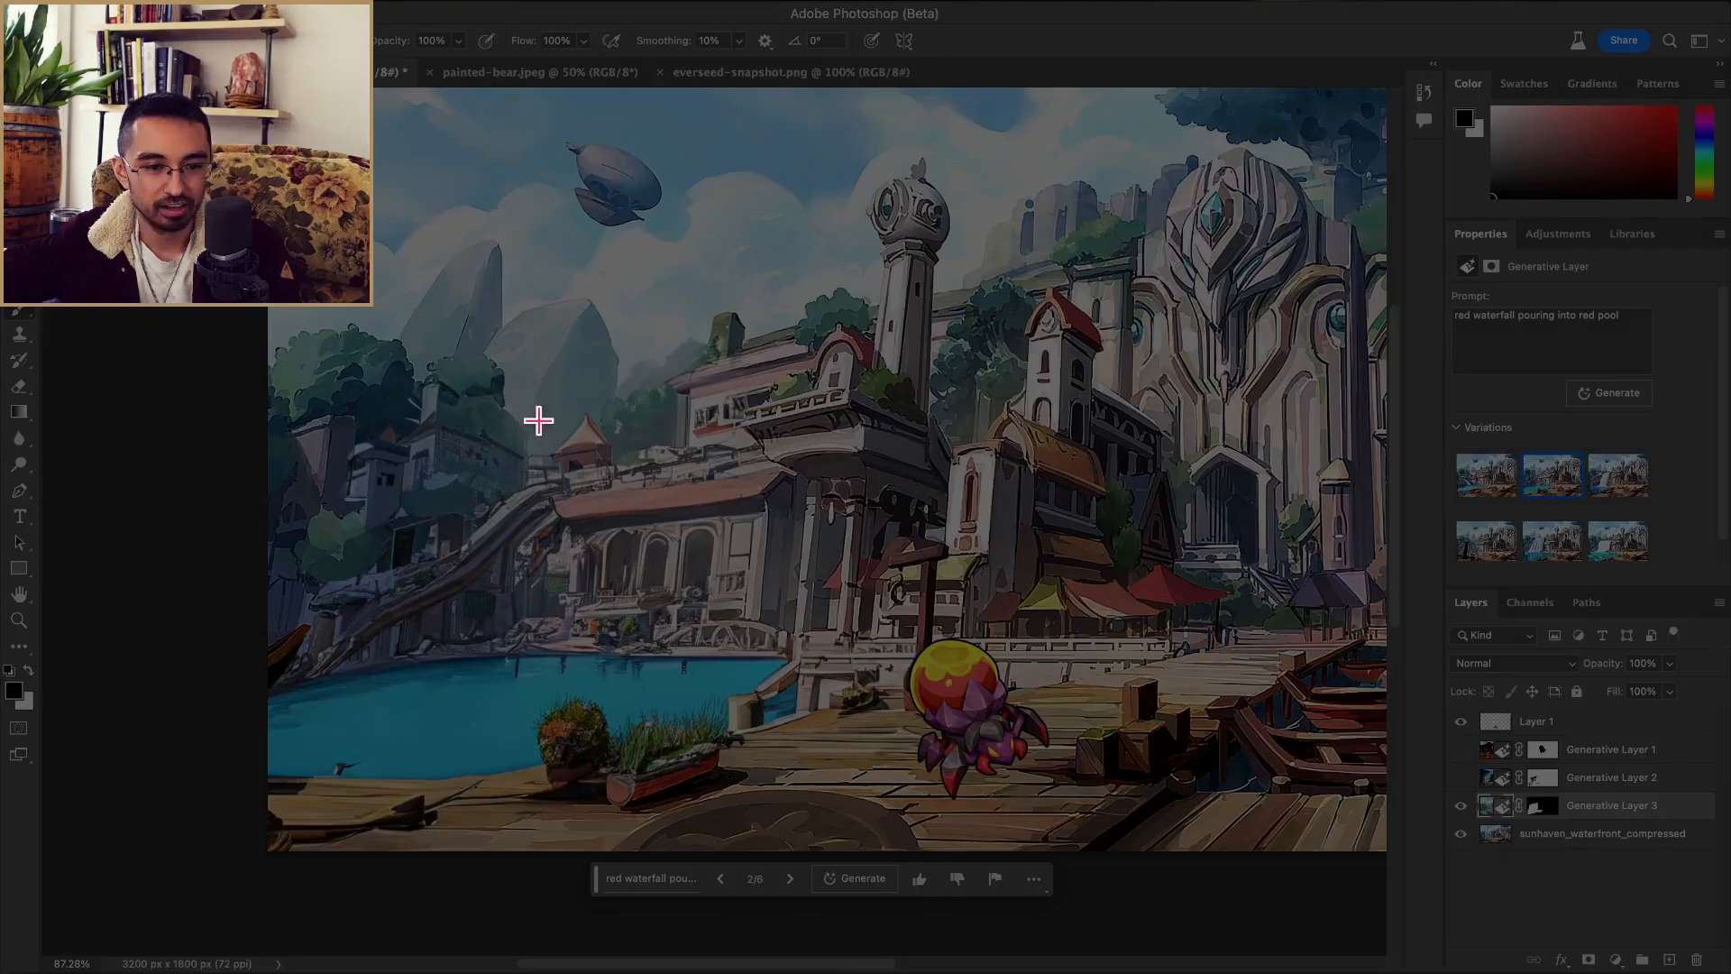
{"action": "left_click_drag", "start_coordinate": [529, 411], "coordinate": [856, 647]}
{"action": "left_click", "coordinate": [866, 686]}
Step: Hide and show Generative Layer 3 again, and inspect closely how its generated buildings blend with the original ones
{"action": "left_click", "coordinate": [1461, 805]}
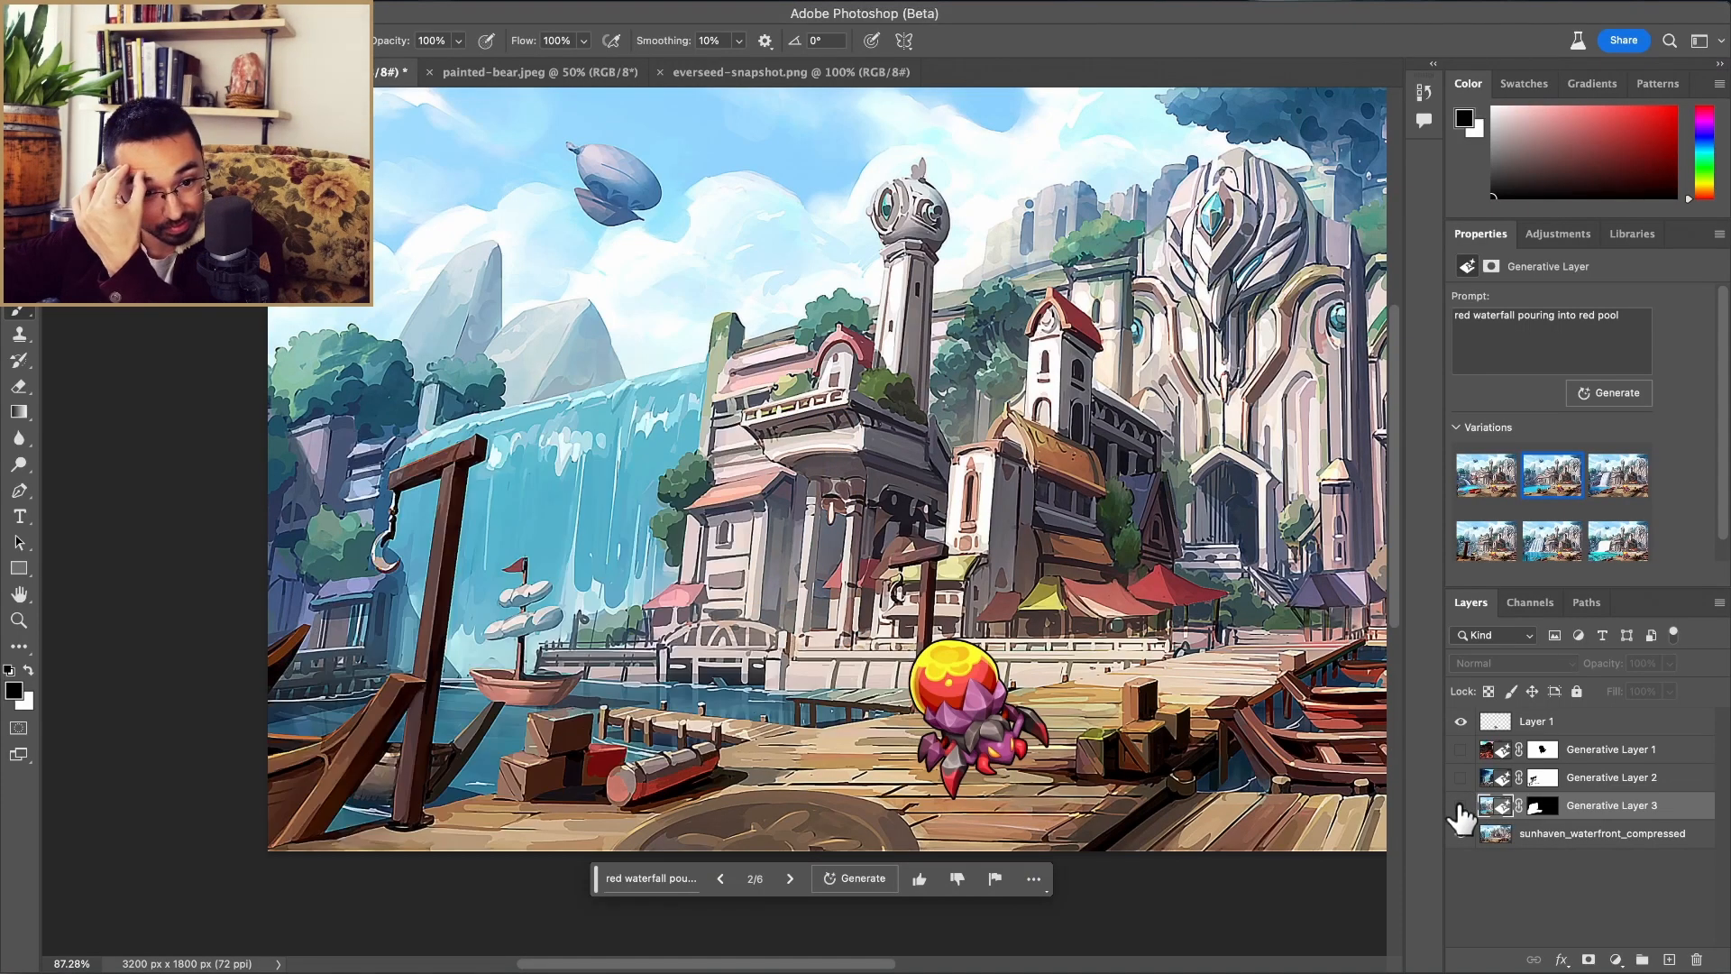
{"action": "left_click", "coordinate": [1461, 805]}
{"action": "left_click", "coordinate": [1461, 805]}
{"action": "left_click", "coordinate": [1461, 805]}
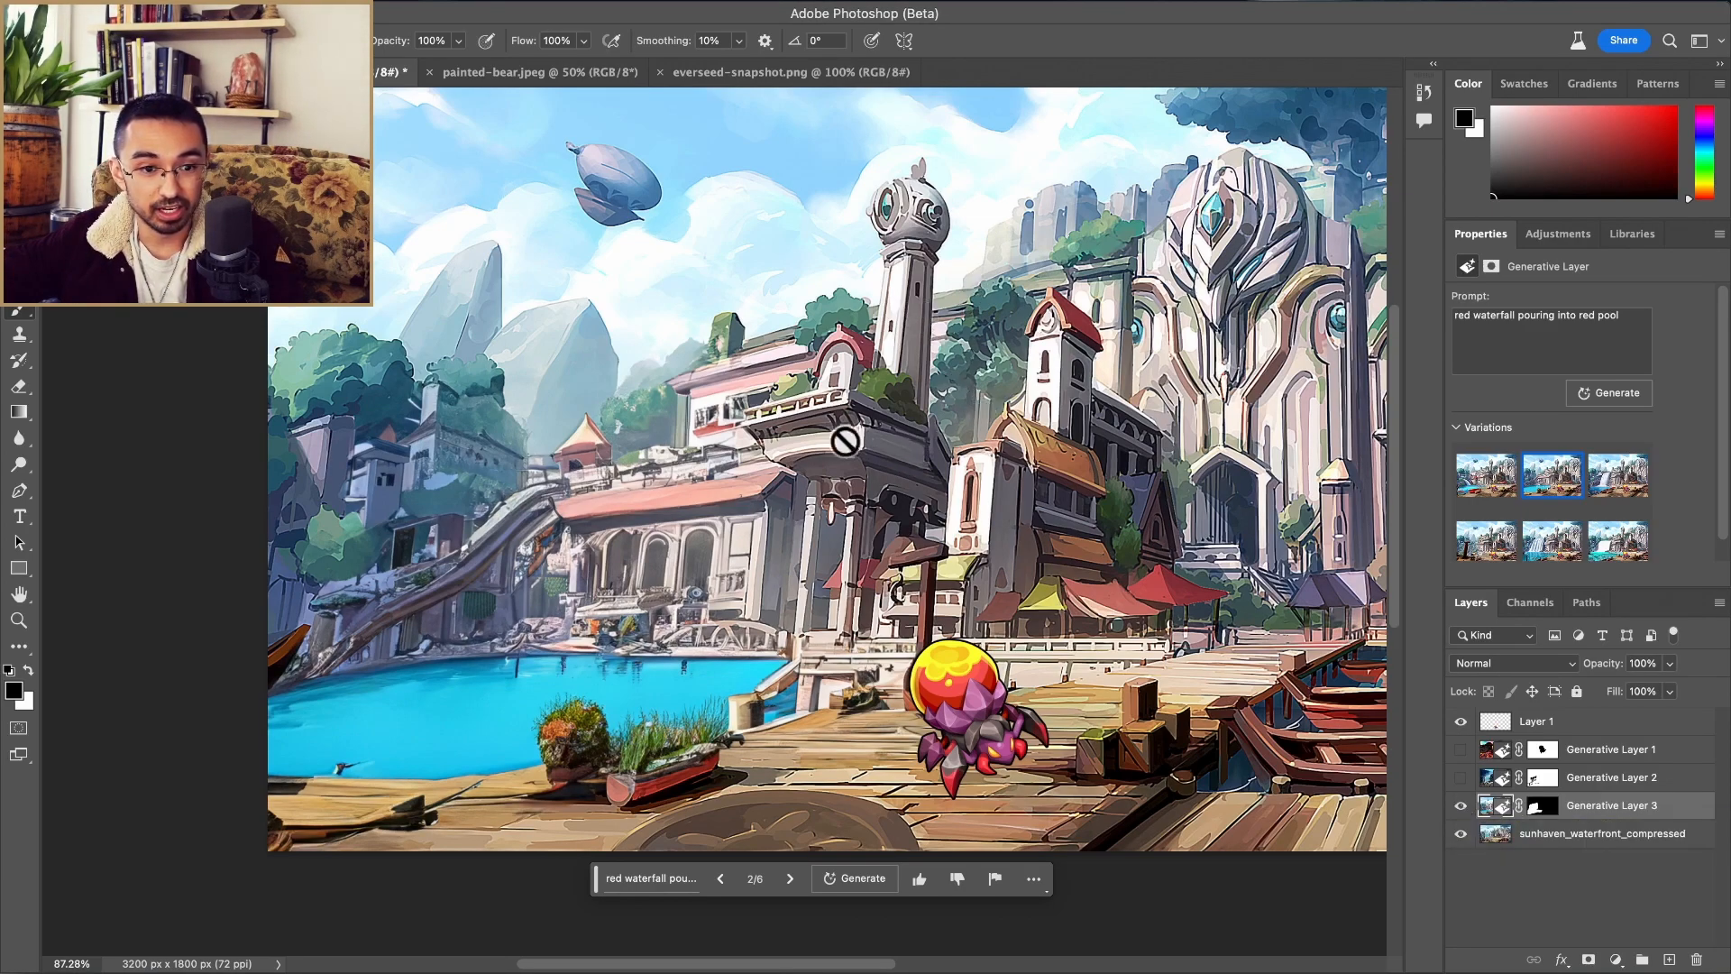
{"action": "scroll", "coordinate": [702, 585], "scroll_direction": "up", "scroll_amount": 5}
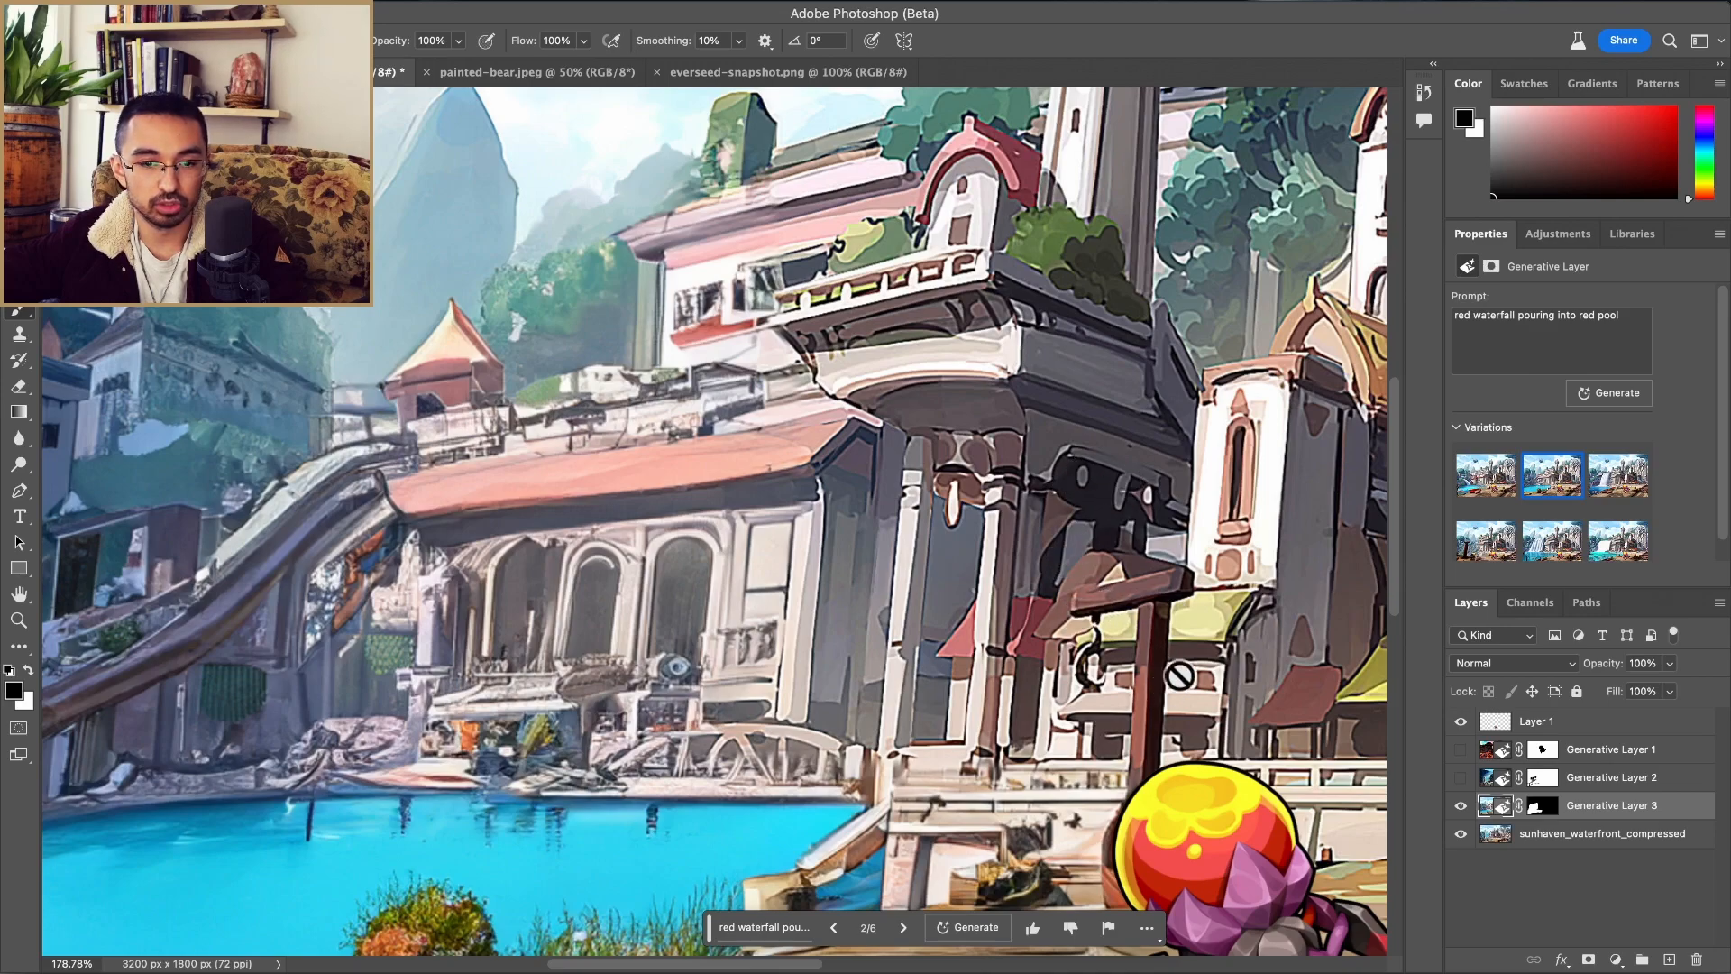
{"action": "scroll", "coordinate": [1159, 685], "scroll_direction": "right", "scroll_amount": 5}
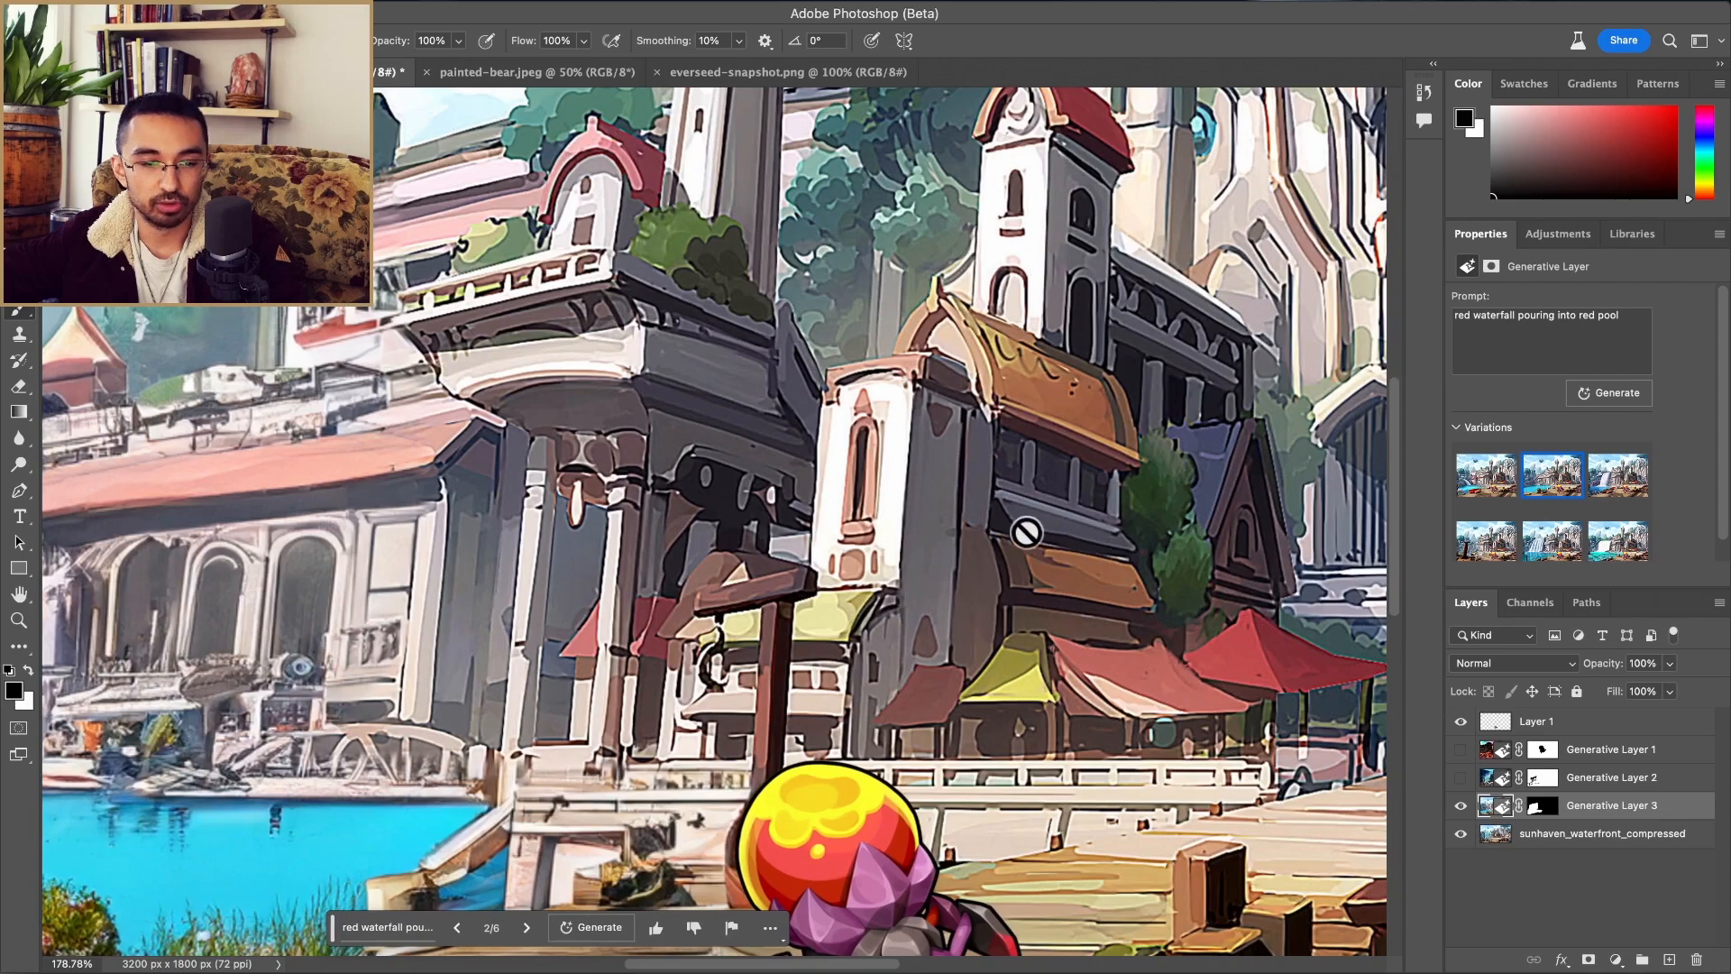
Step: Compare the third red waterfall variation with the second, return to the second, and view the waterfront as a whole
{"action": "scroll", "coordinate": [1036, 506], "scroll_direction": "left", "scroll_amount": 5}
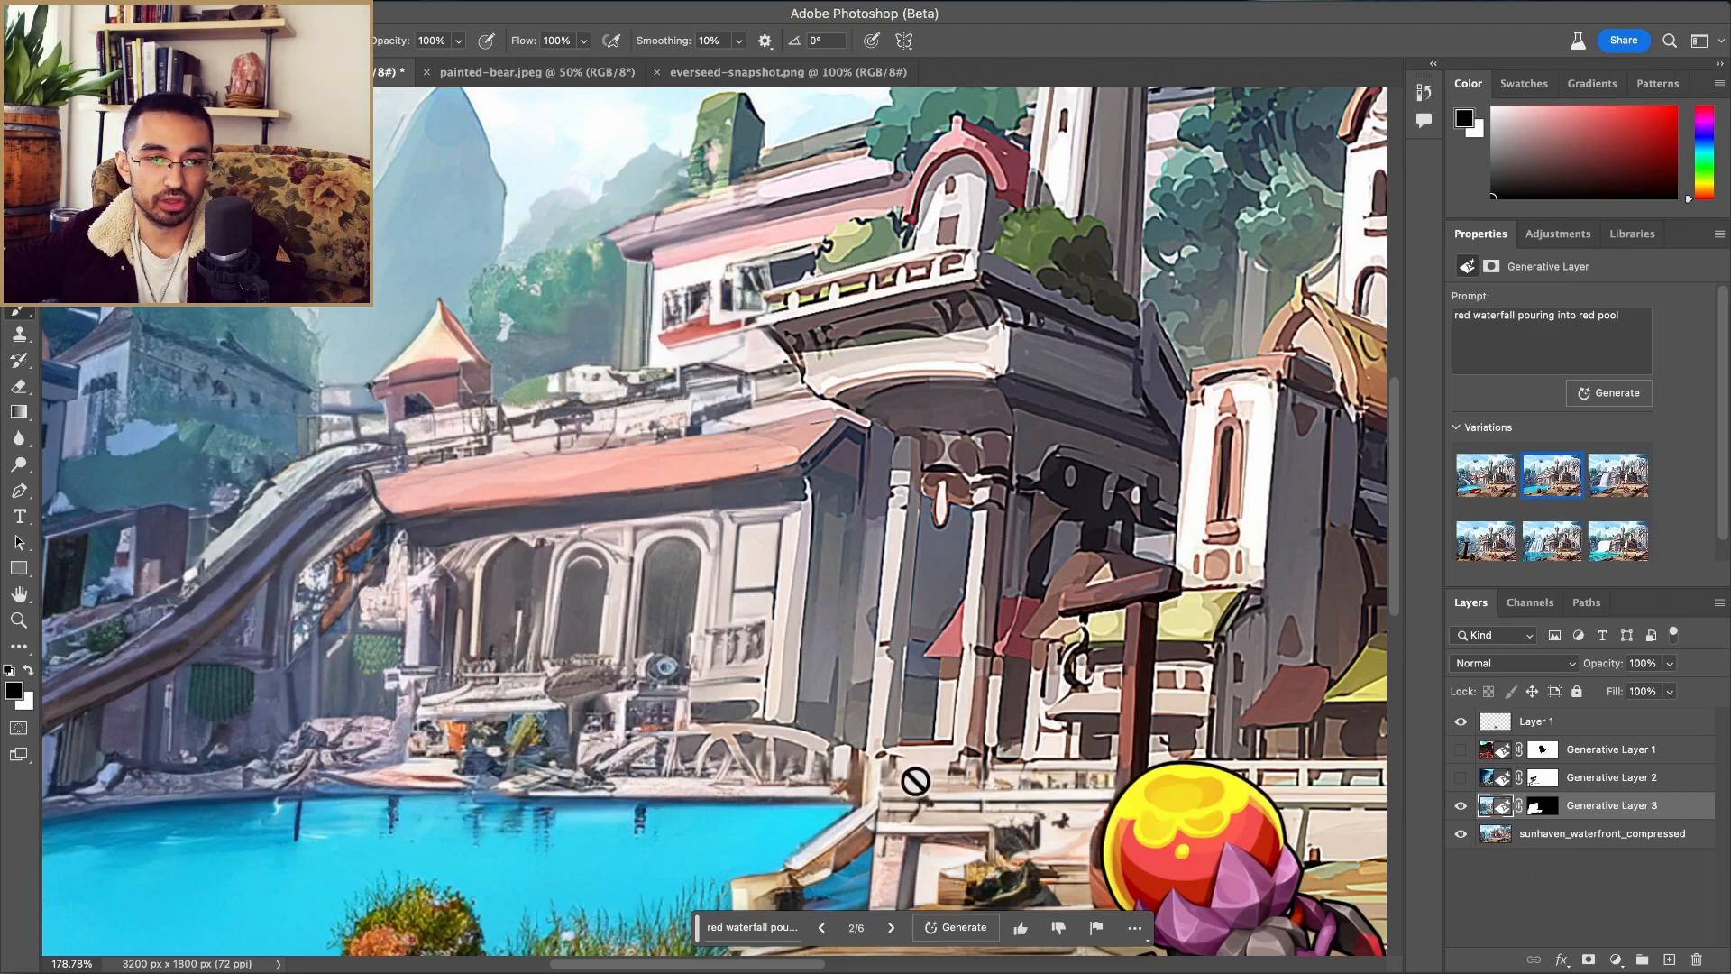
{"action": "left_click", "coordinate": [891, 929]}
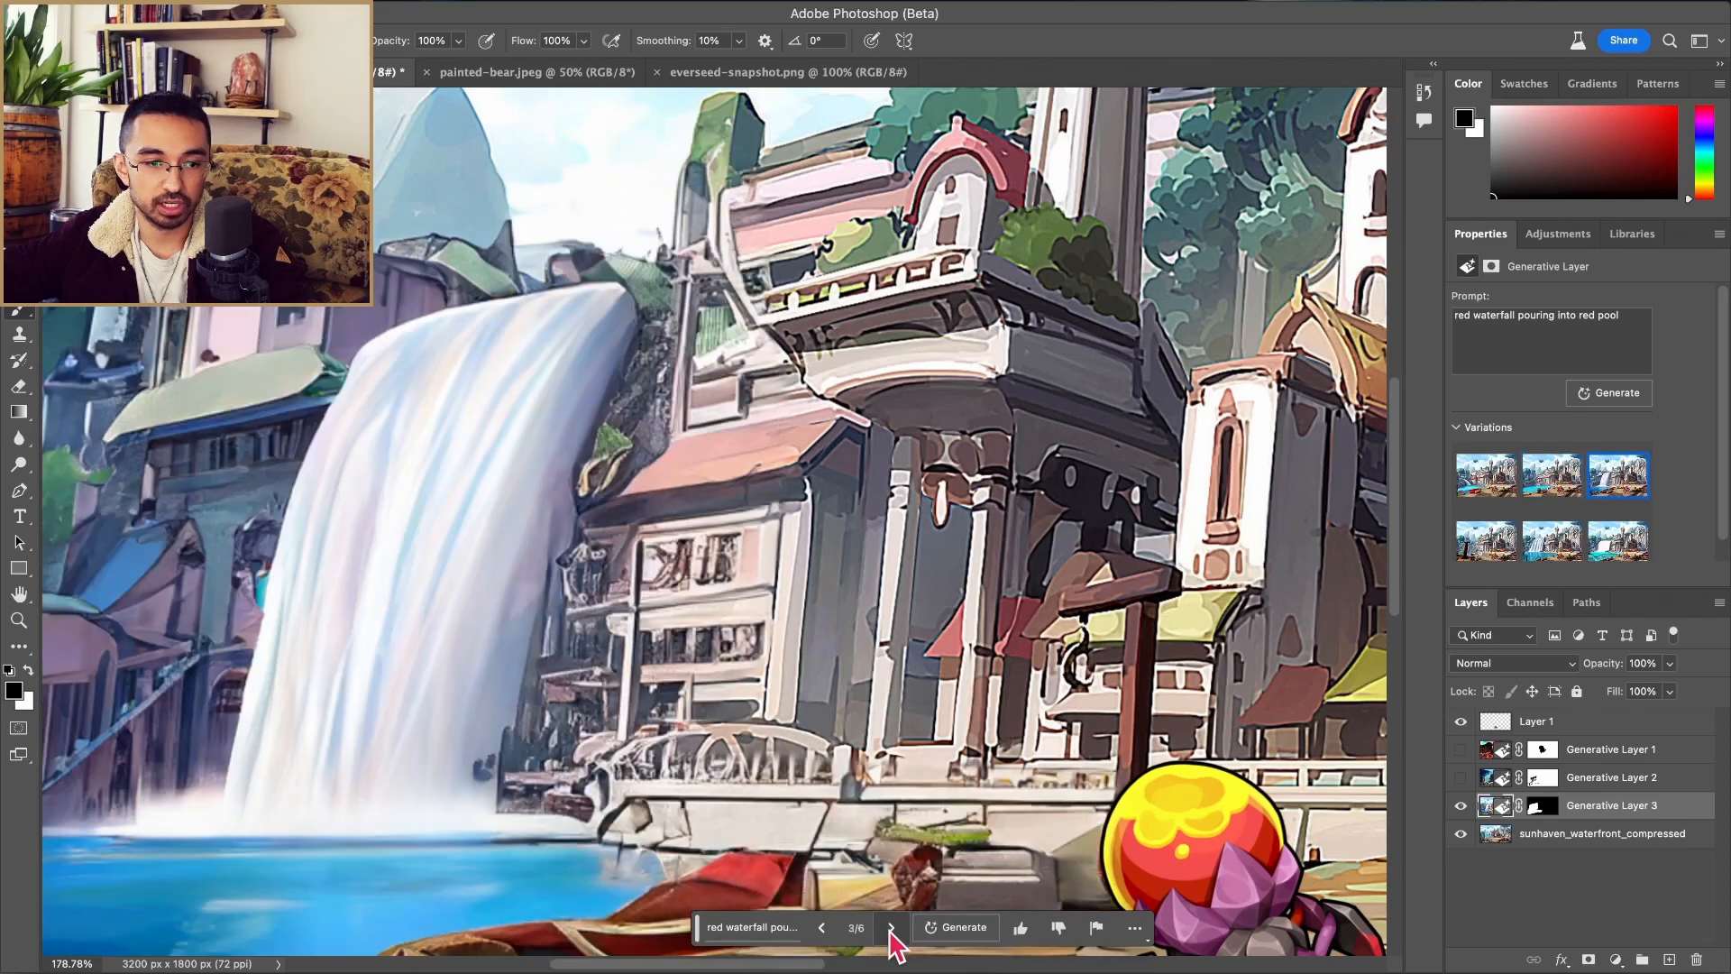
{"action": "left_click", "coordinate": [822, 929]}
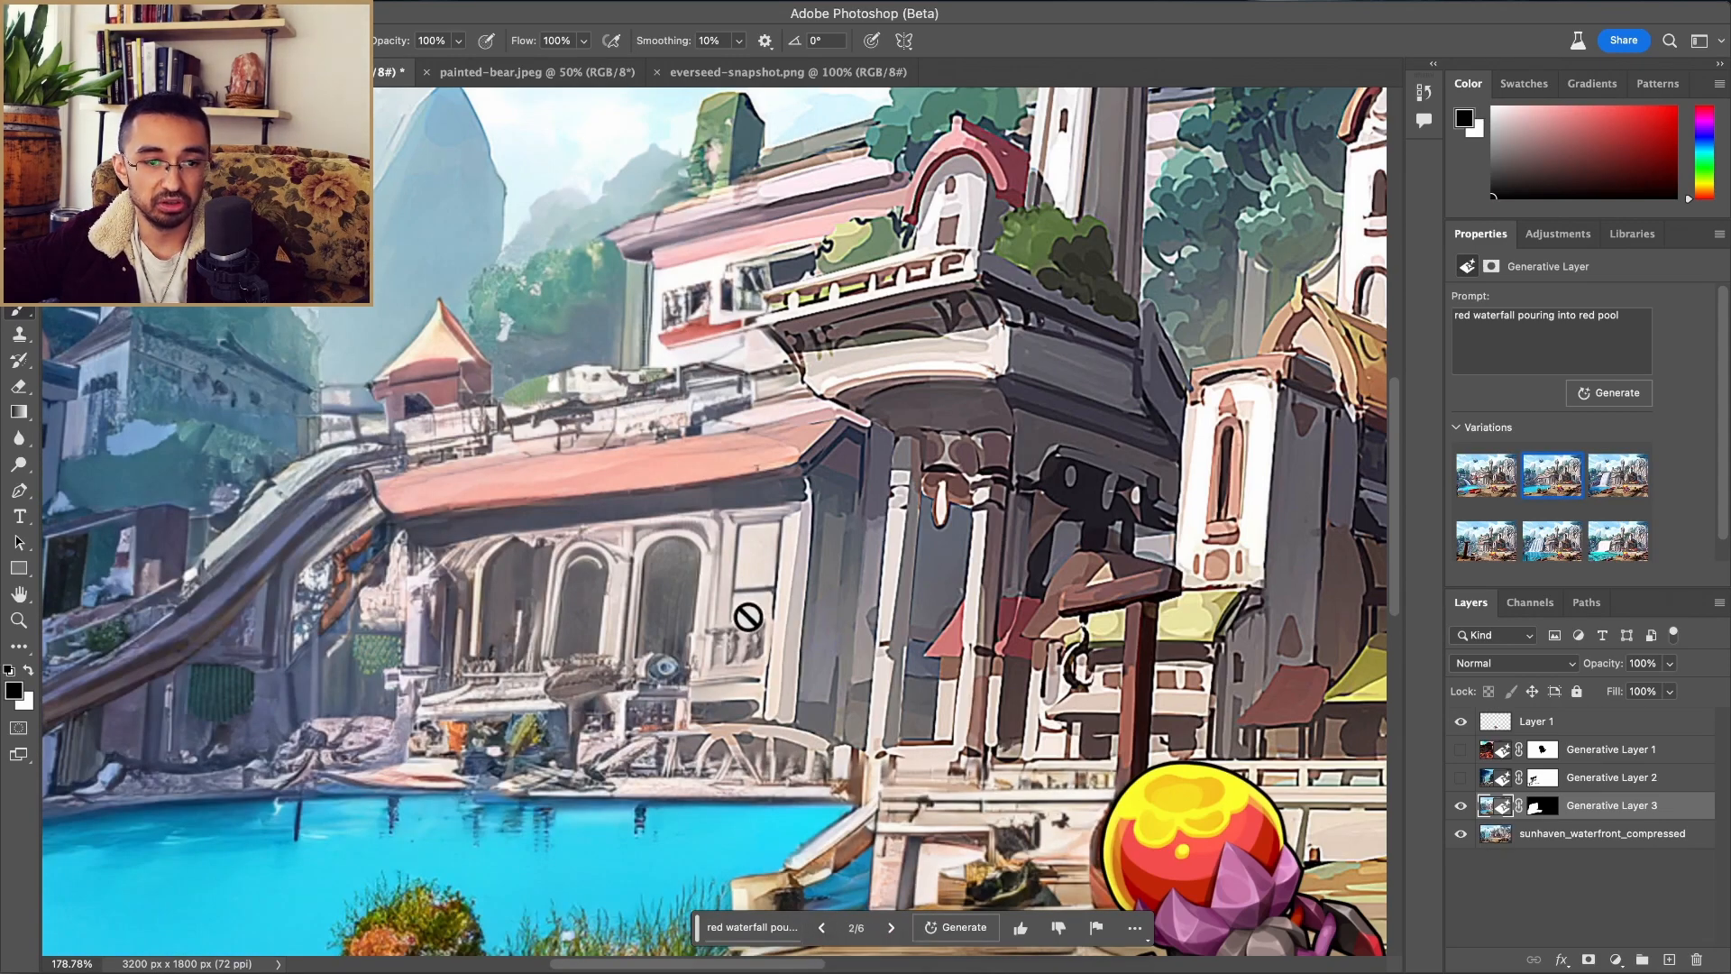
{"action": "scroll", "coordinate": [747, 619], "scroll_direction": "down", "scroll_amount": 5}
{"action": "scroll", "coordinate": [565, 700], "scroll_direction": "left", "scroll_amount": 2}
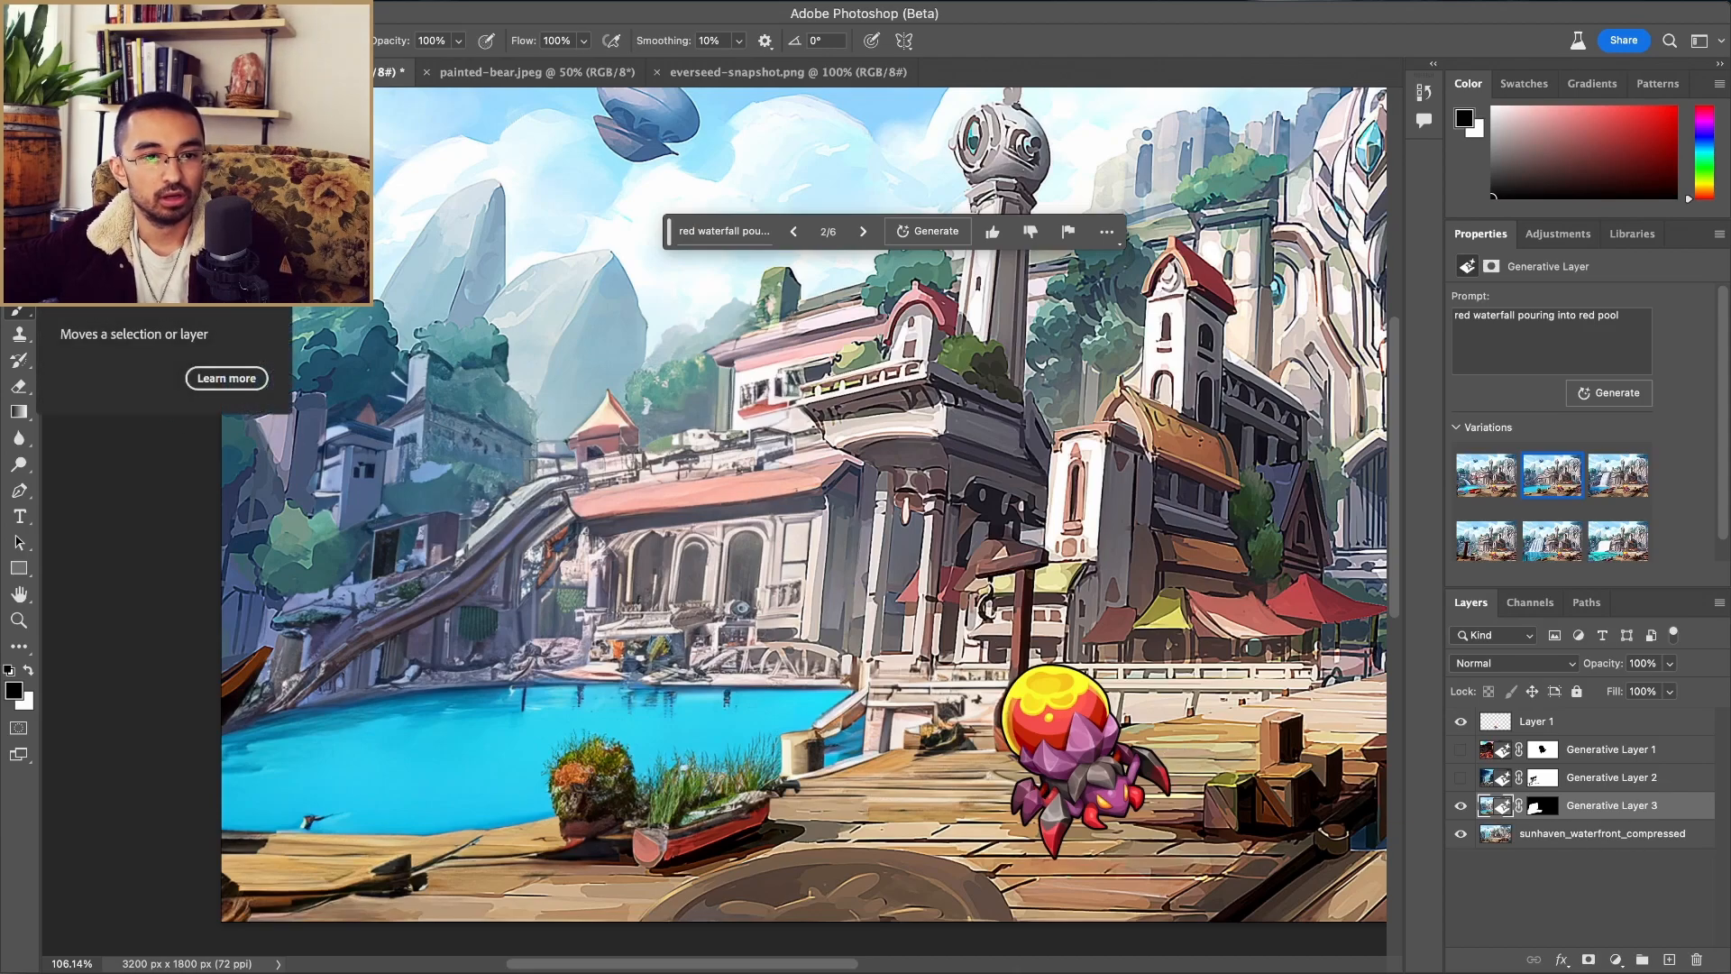
{"action": "left_click", "coordinate": [19, 102]}
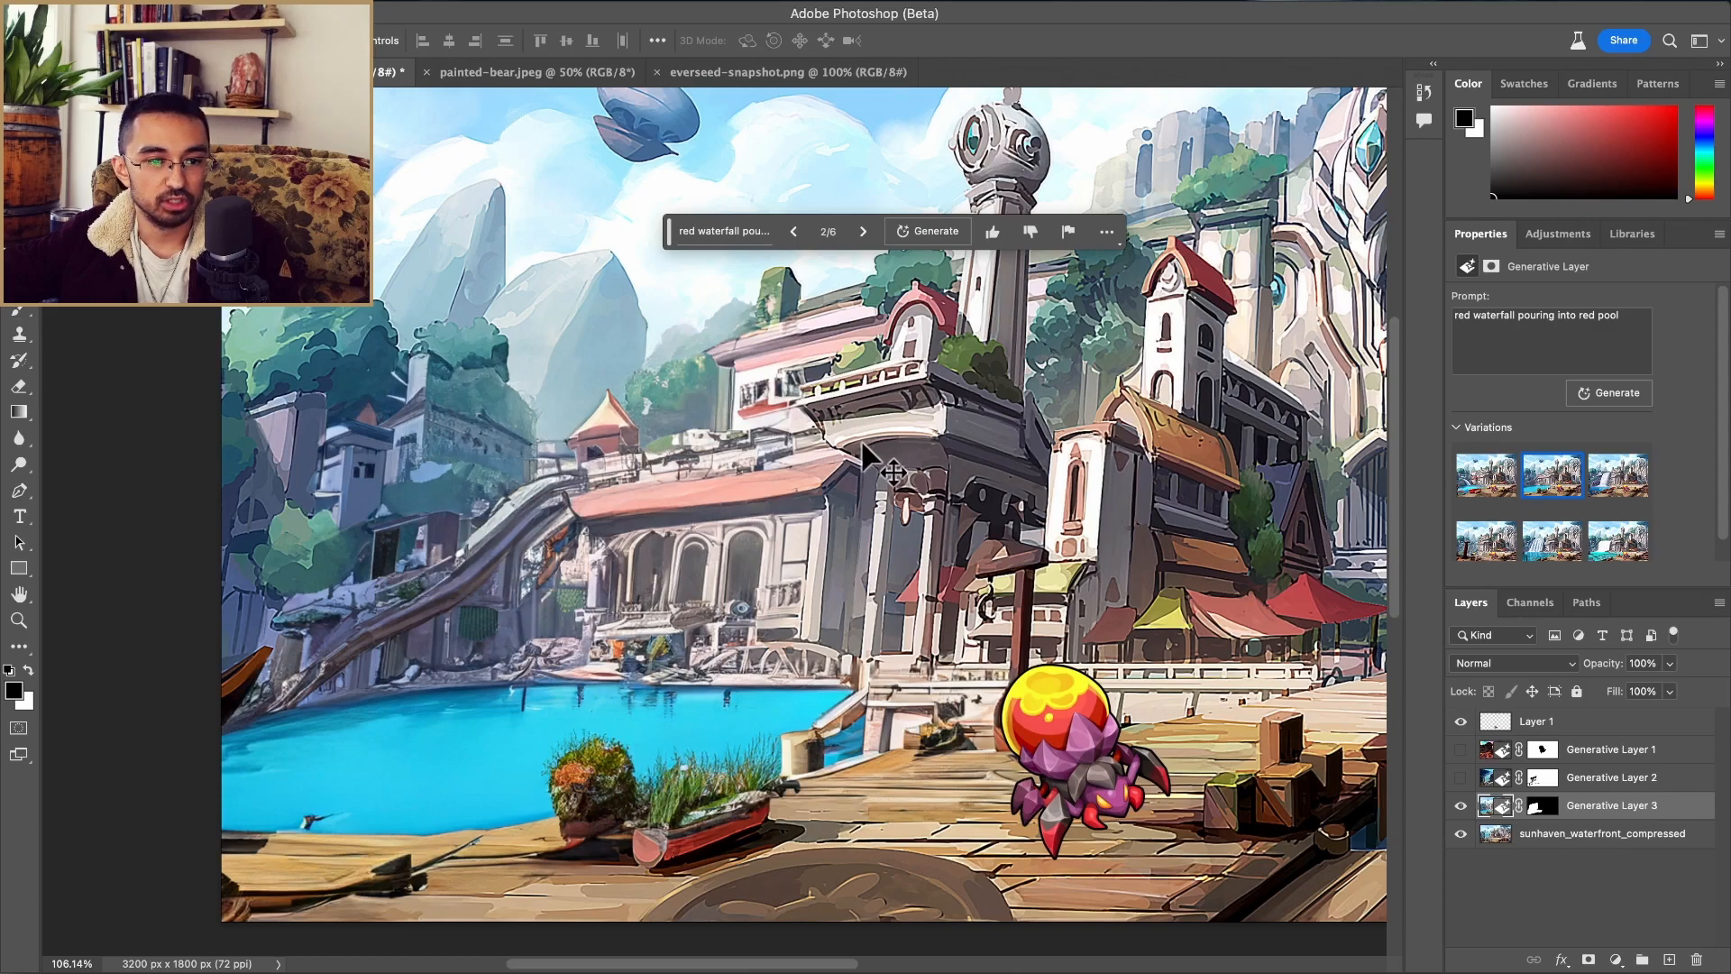
{"action": "left_click_drag", "start_coordinate": [832, 459], "coordinate": [534, 621]}
{"action": "key", "text": "super+z"}
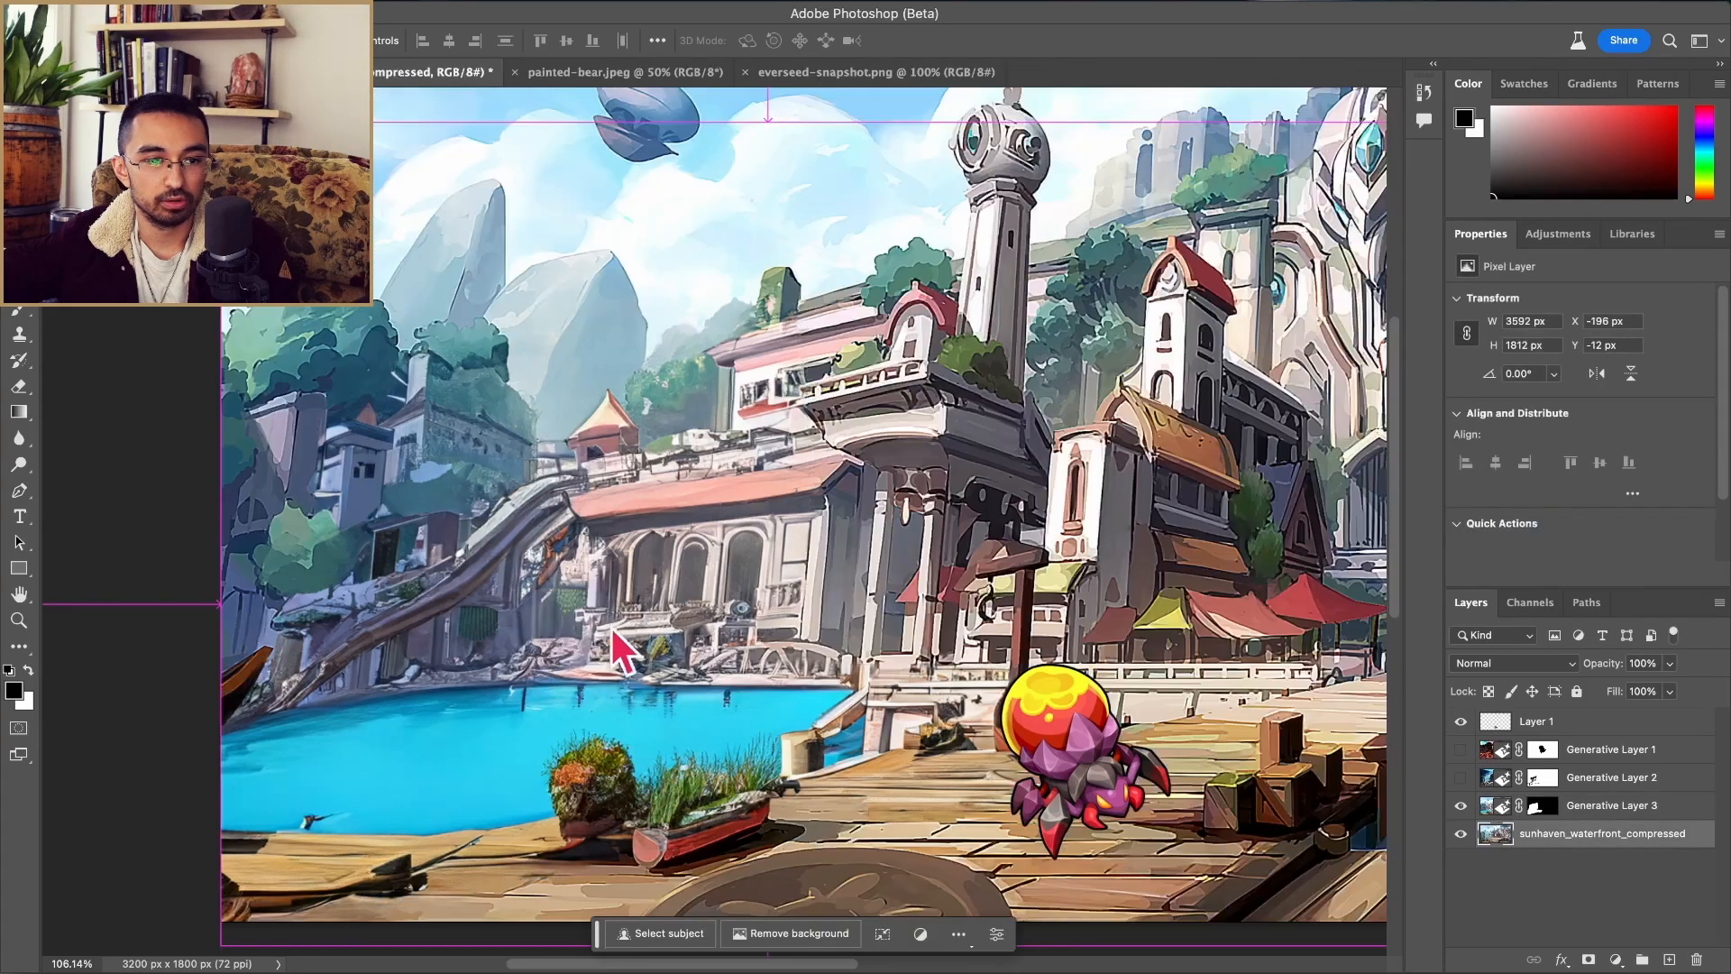
Step: Marquee-select an area about 807 × 543 px around the generated buildings, and toggle Generative Layer 3's visibility to compare it with the original
{"action": "key", "text": "m"}
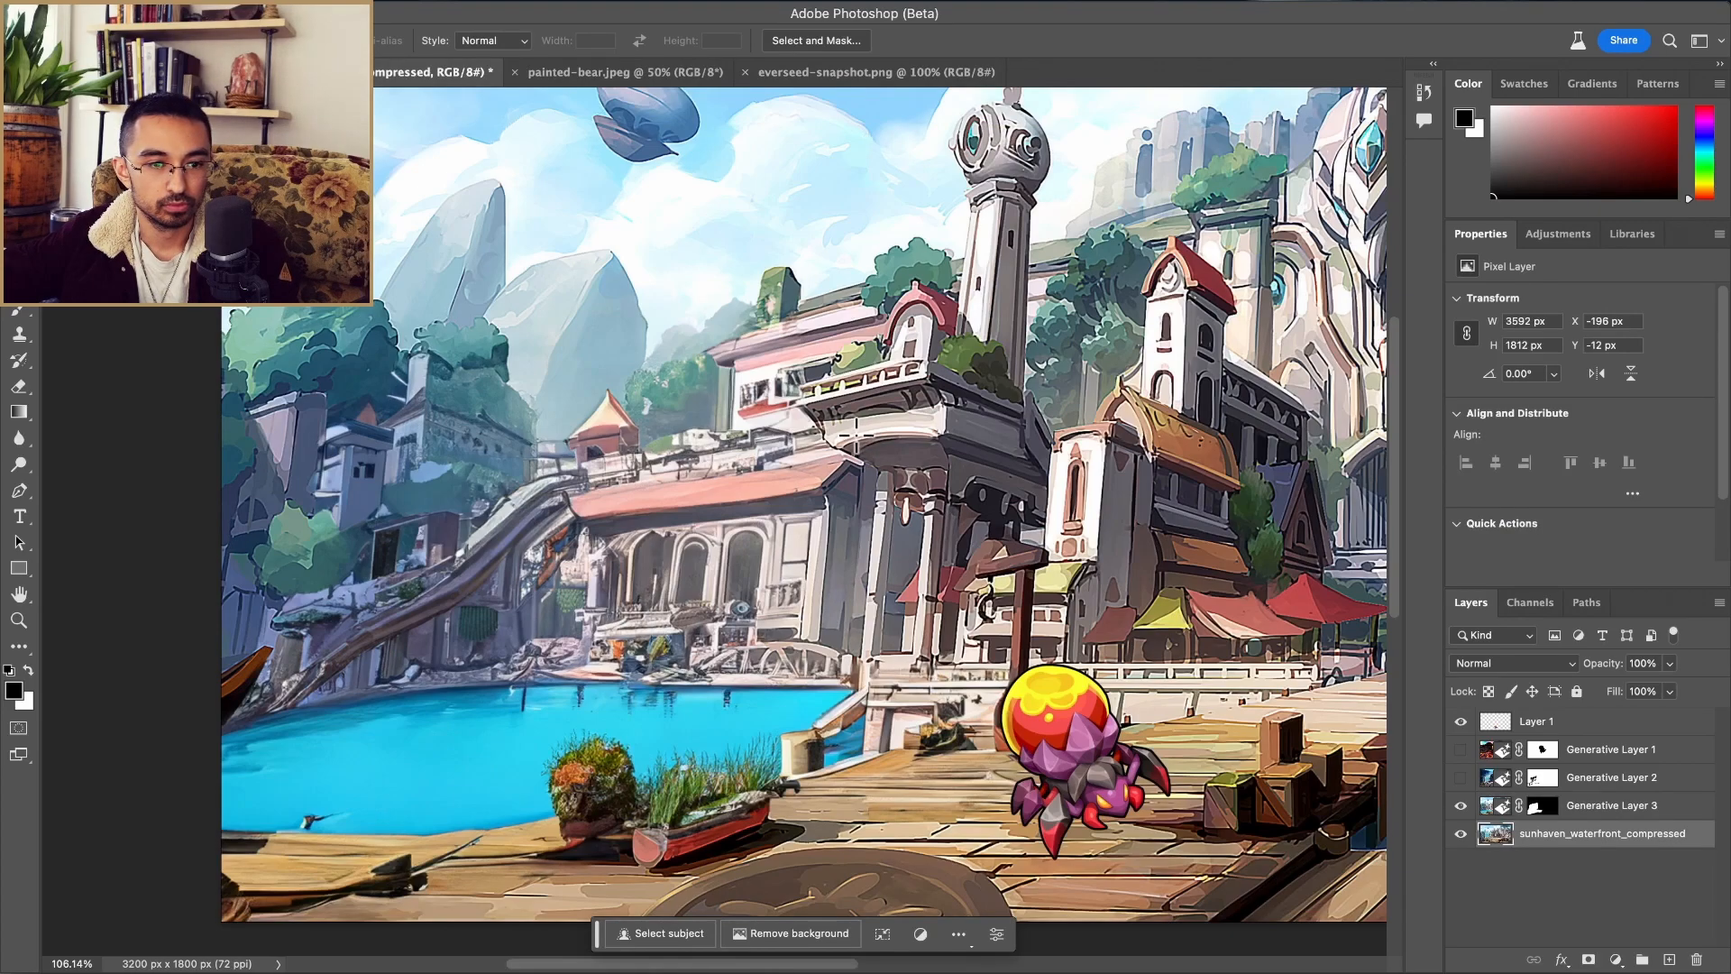
{"action": "left_click_drag", "start_coordinate": [854, 432], "coordinate": [427, 720]}
{"action": "left_click", "coordinate": [1463, 805]}
{"action": "left_click", "coordinate": [1462, 805]}
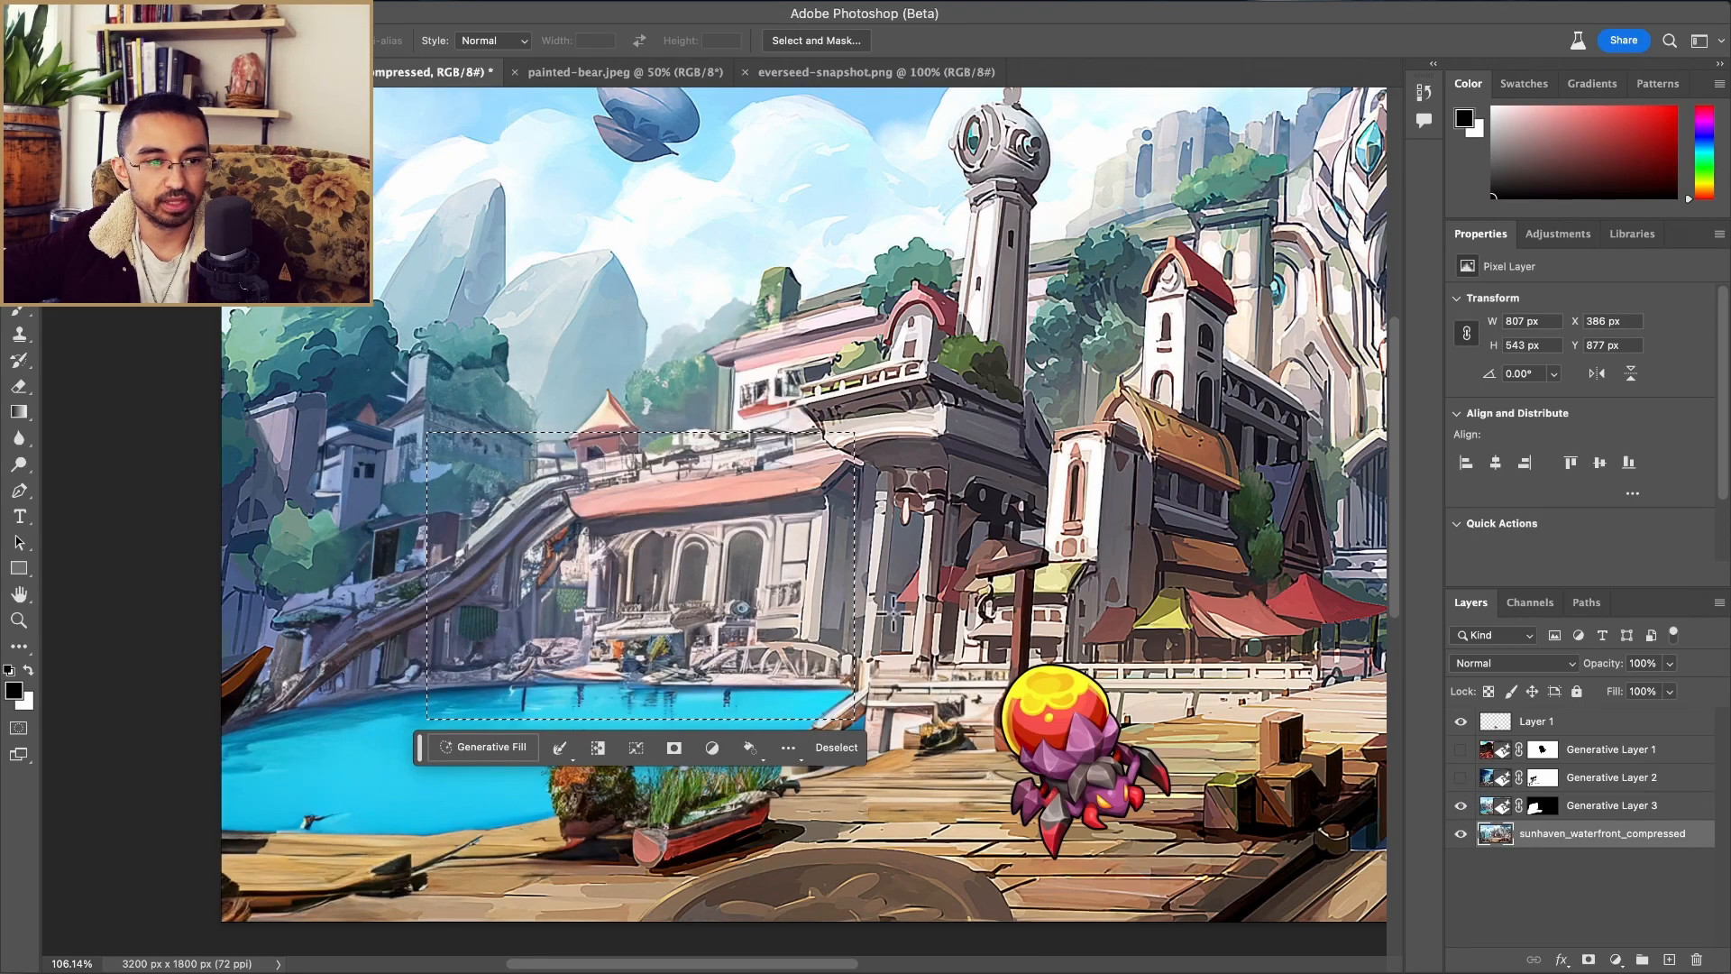
{"action": "left_click", "coordinate": [1461, 806]}
{"action": "left_click", "coordinate": [1462, 807]}
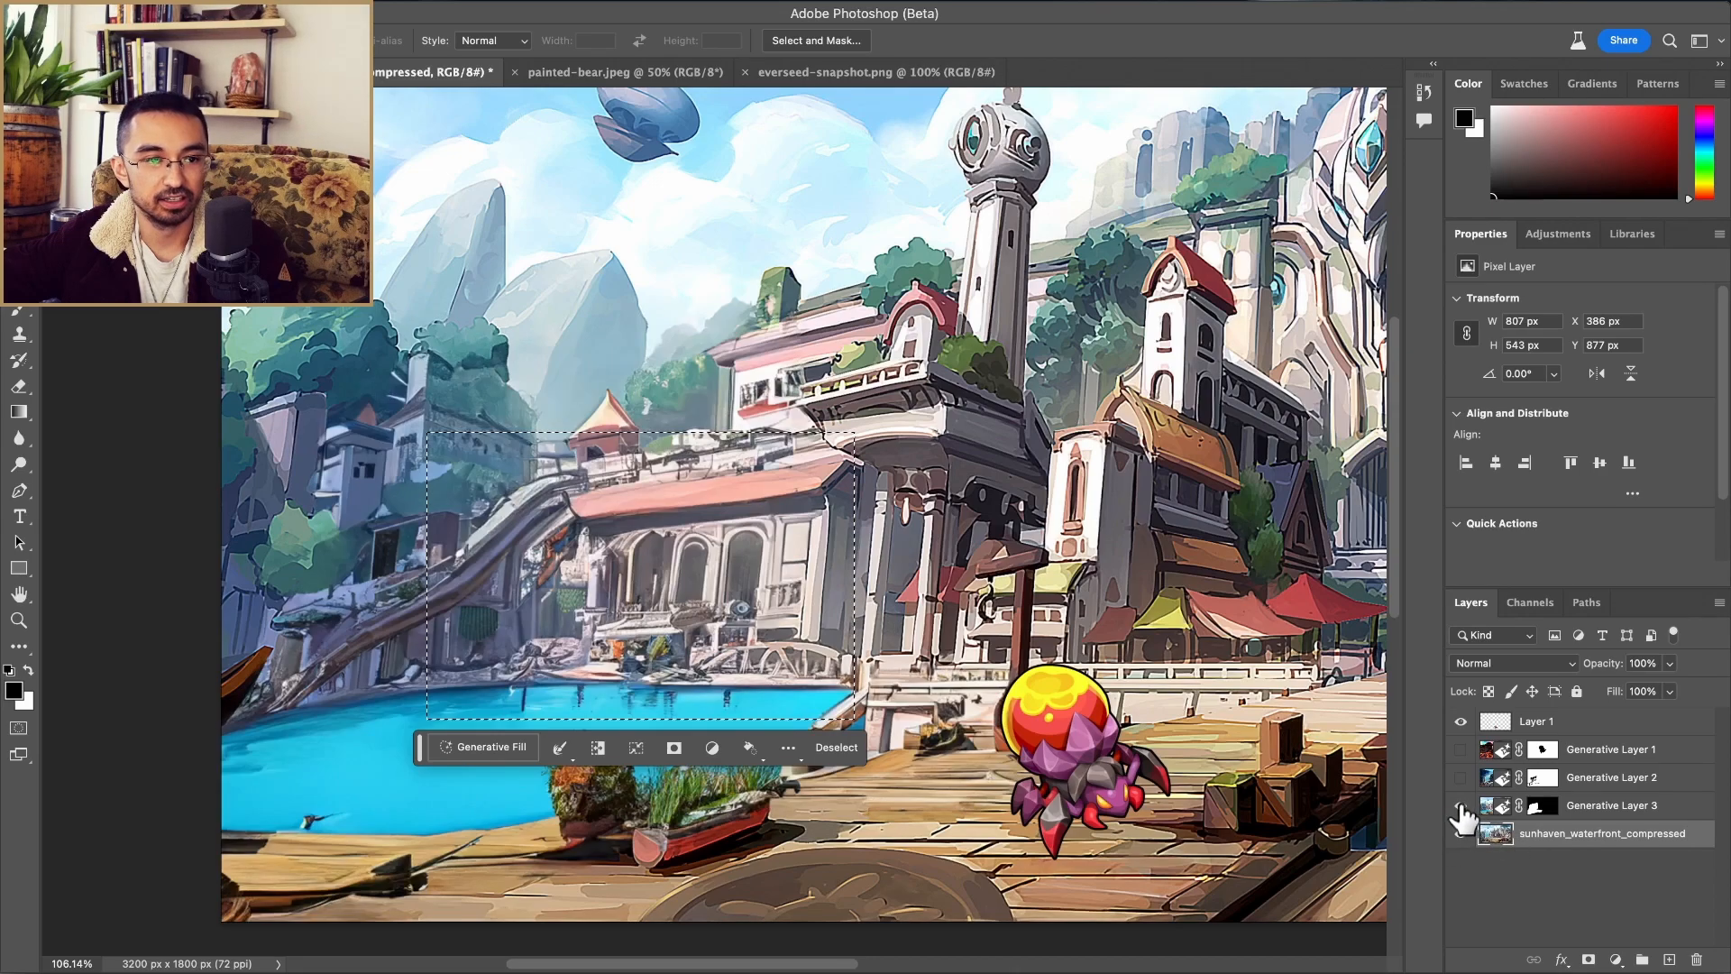
Step: Replace the selection with several combined rectangles, about 1182 × 812 px overall, covering the hillside and buildings above the pool
{"action": "left_click", "coordinate": [474, 424]}
{"action": "left_click_drag", "start_coordinate": [338, 298], "coordinate": [612, 693]}
{"action": "left_click_drag", "start_coordinate": [234, 479], "coordinate": [363, 729]}
{"action": "left_click_drag", "start_coordinate": [861, 394], "coordinate": [611, 693]}
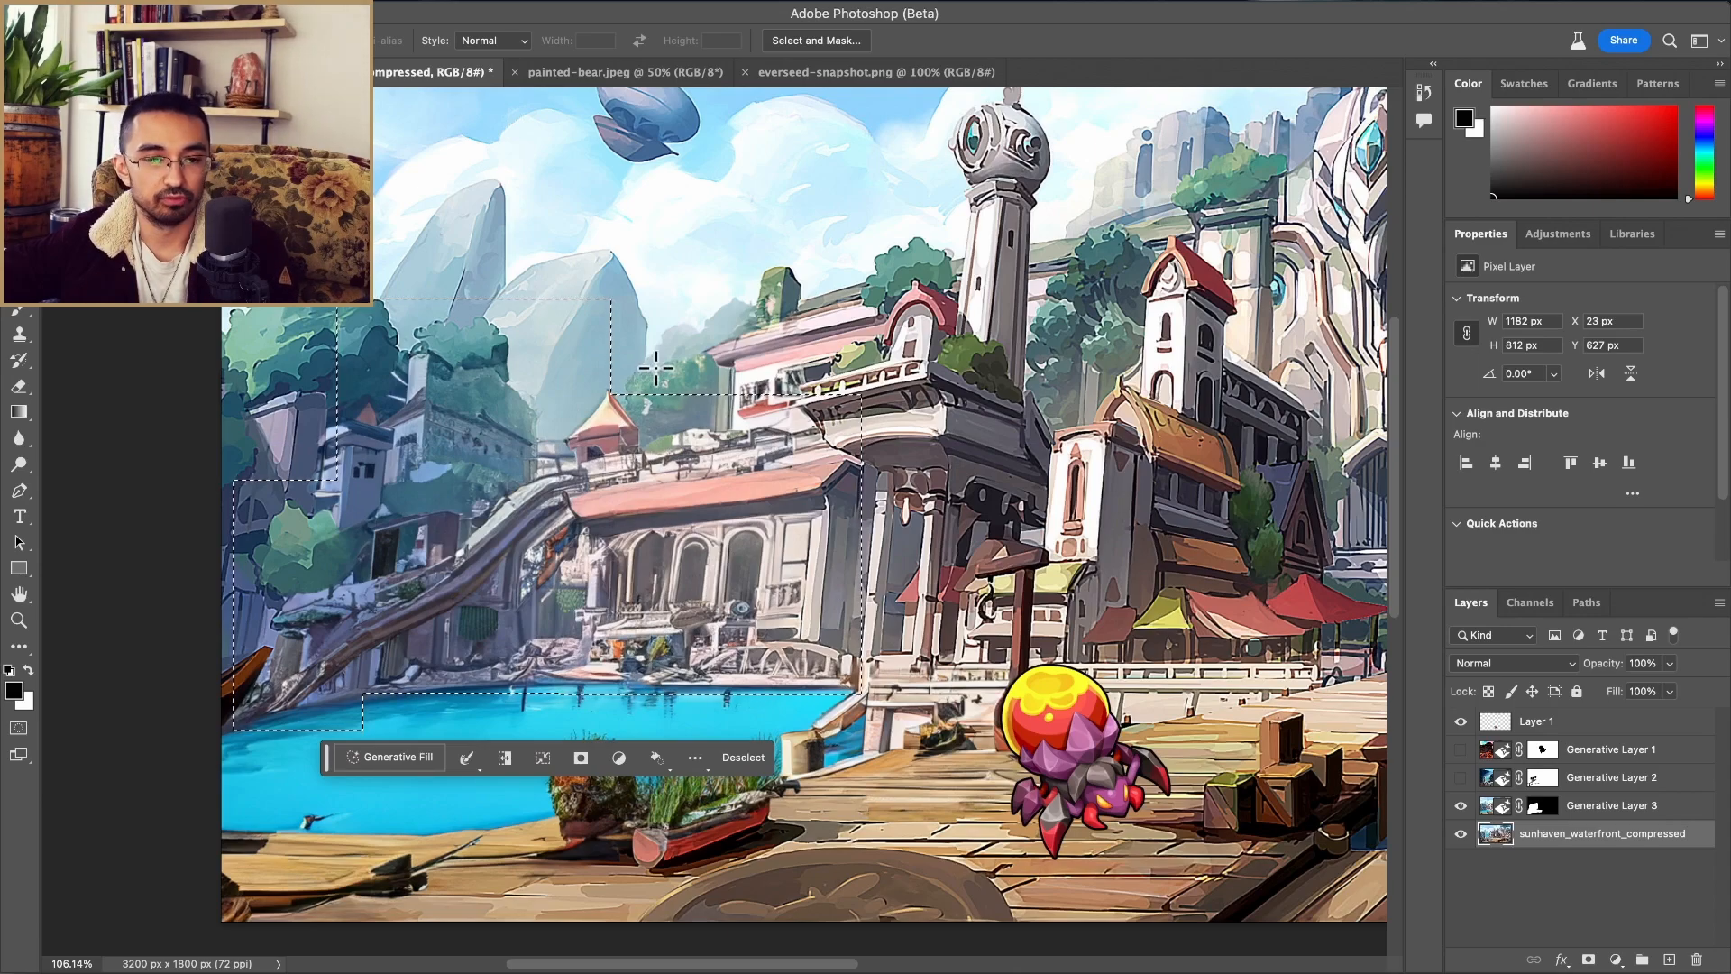
{"action": "left_click_drag", "start_coordinate": [687, 306], "coordinate": [794, 425]}
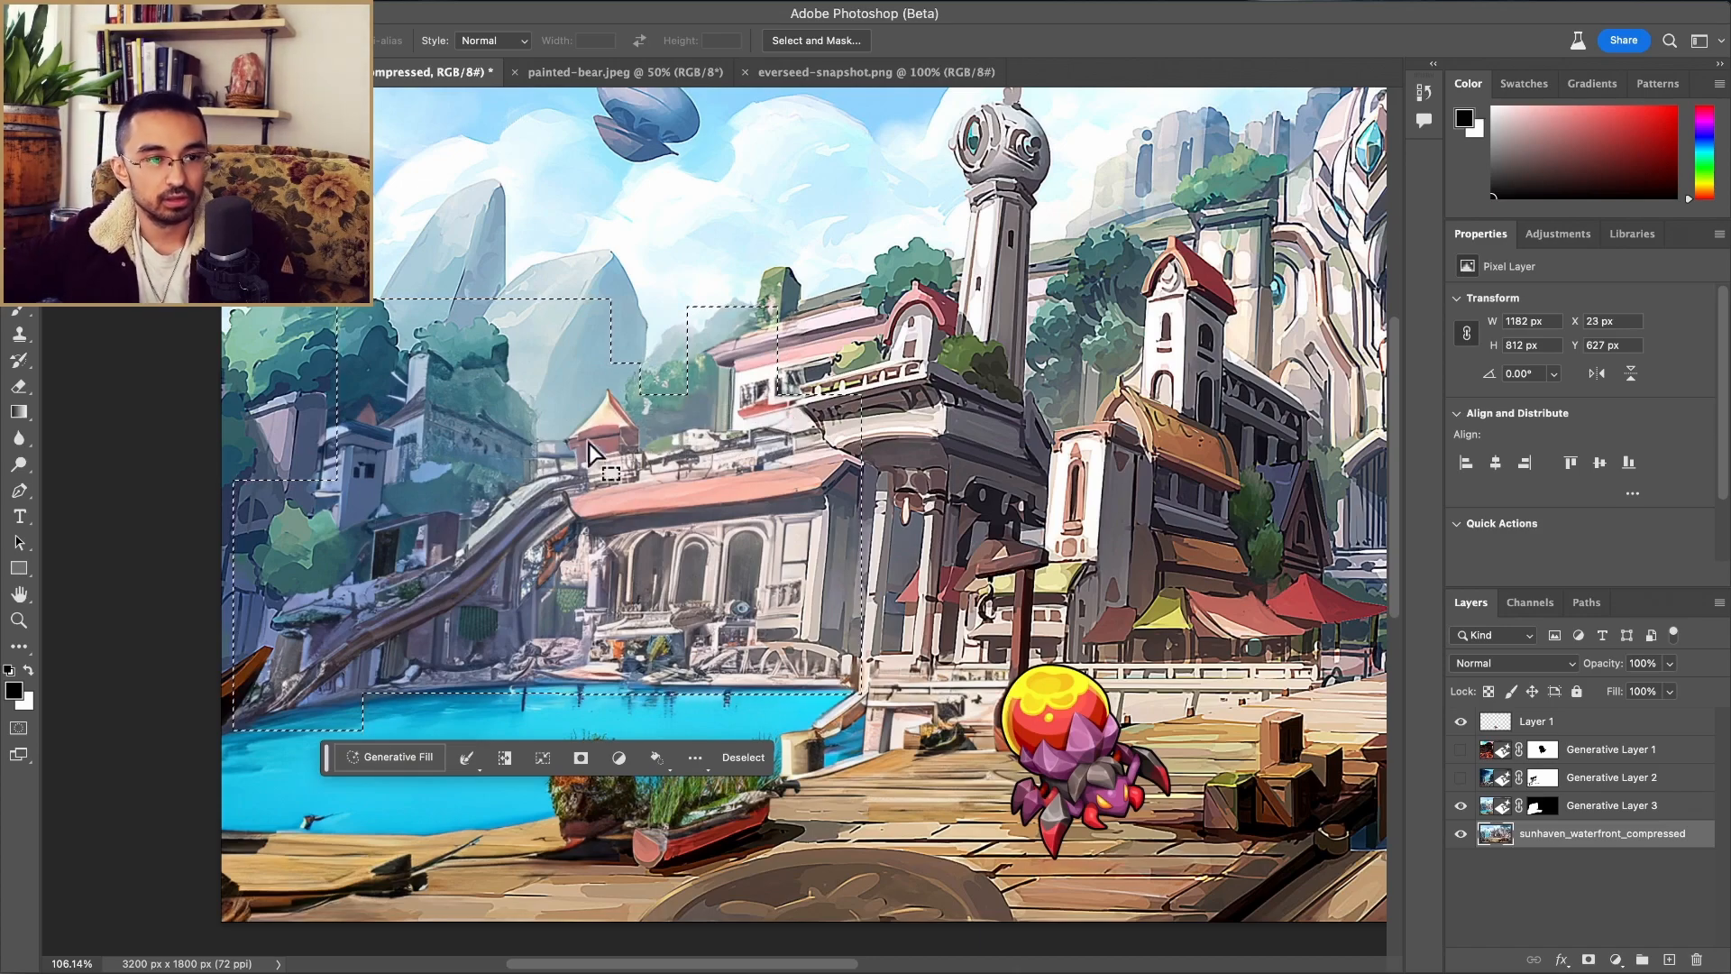
Step: Preview the selected waterfront area in the Filter Gallery at 66.7%, and replace the Halftone Pattern effect with Dark Strokes
{"action": "left_click", "coordinate": [471, 1]}
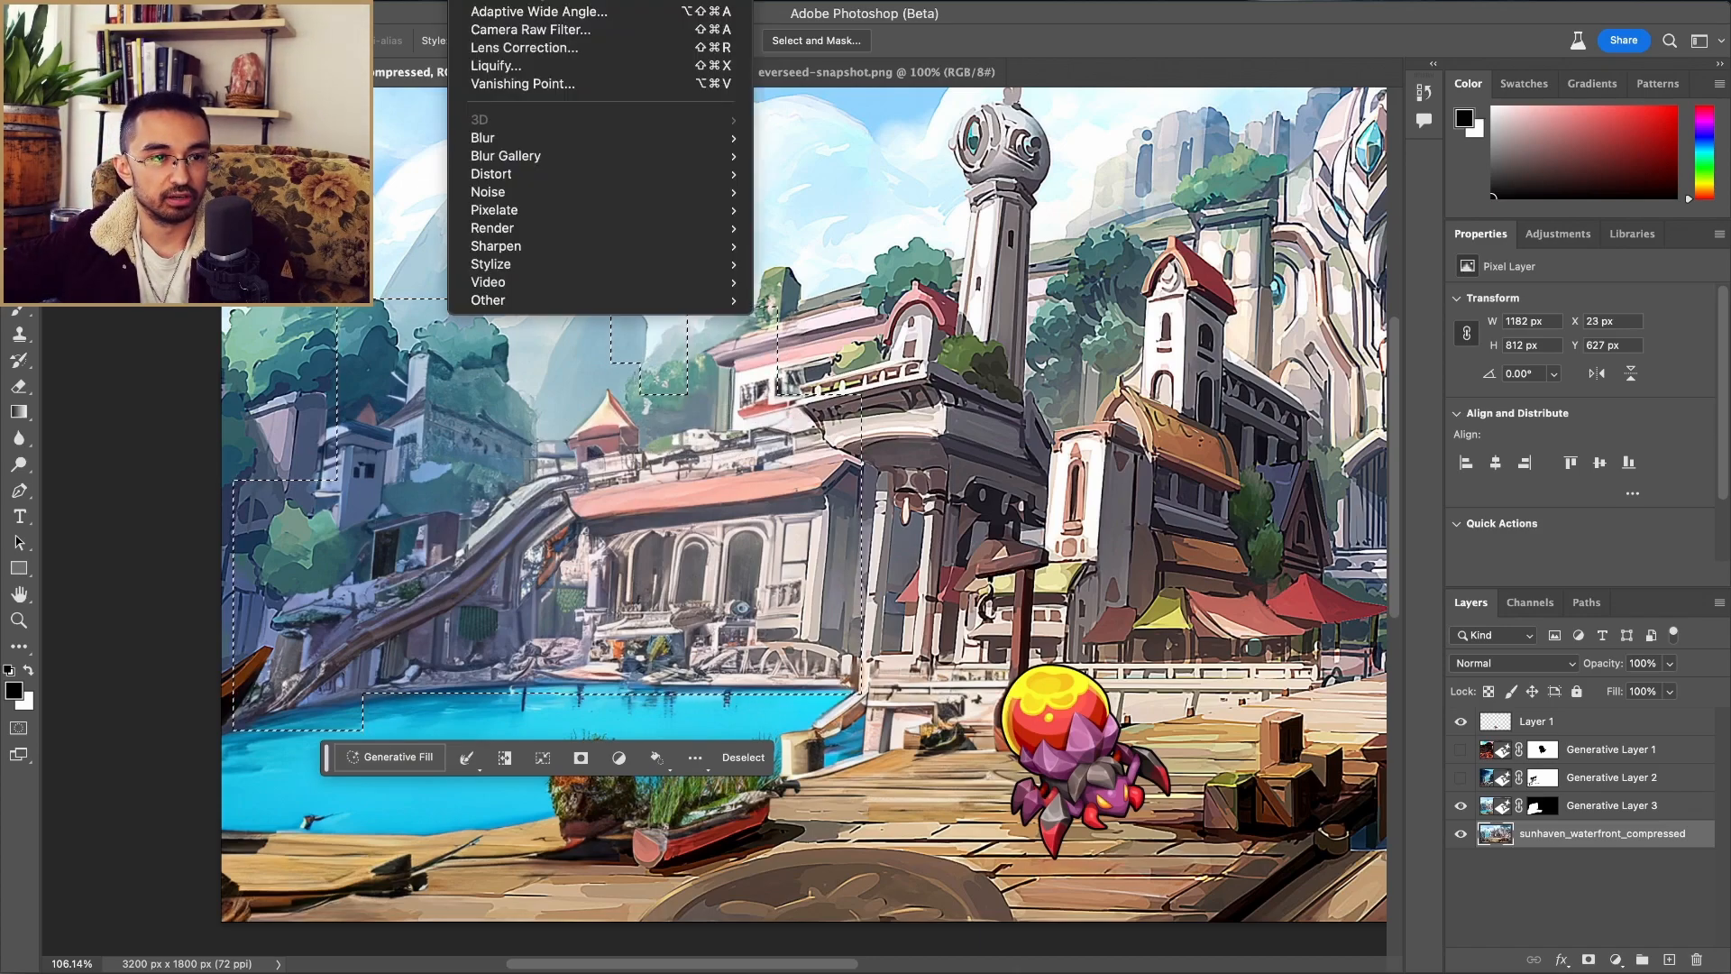
{"action": "left_click", "coordinate": [504, 1]}
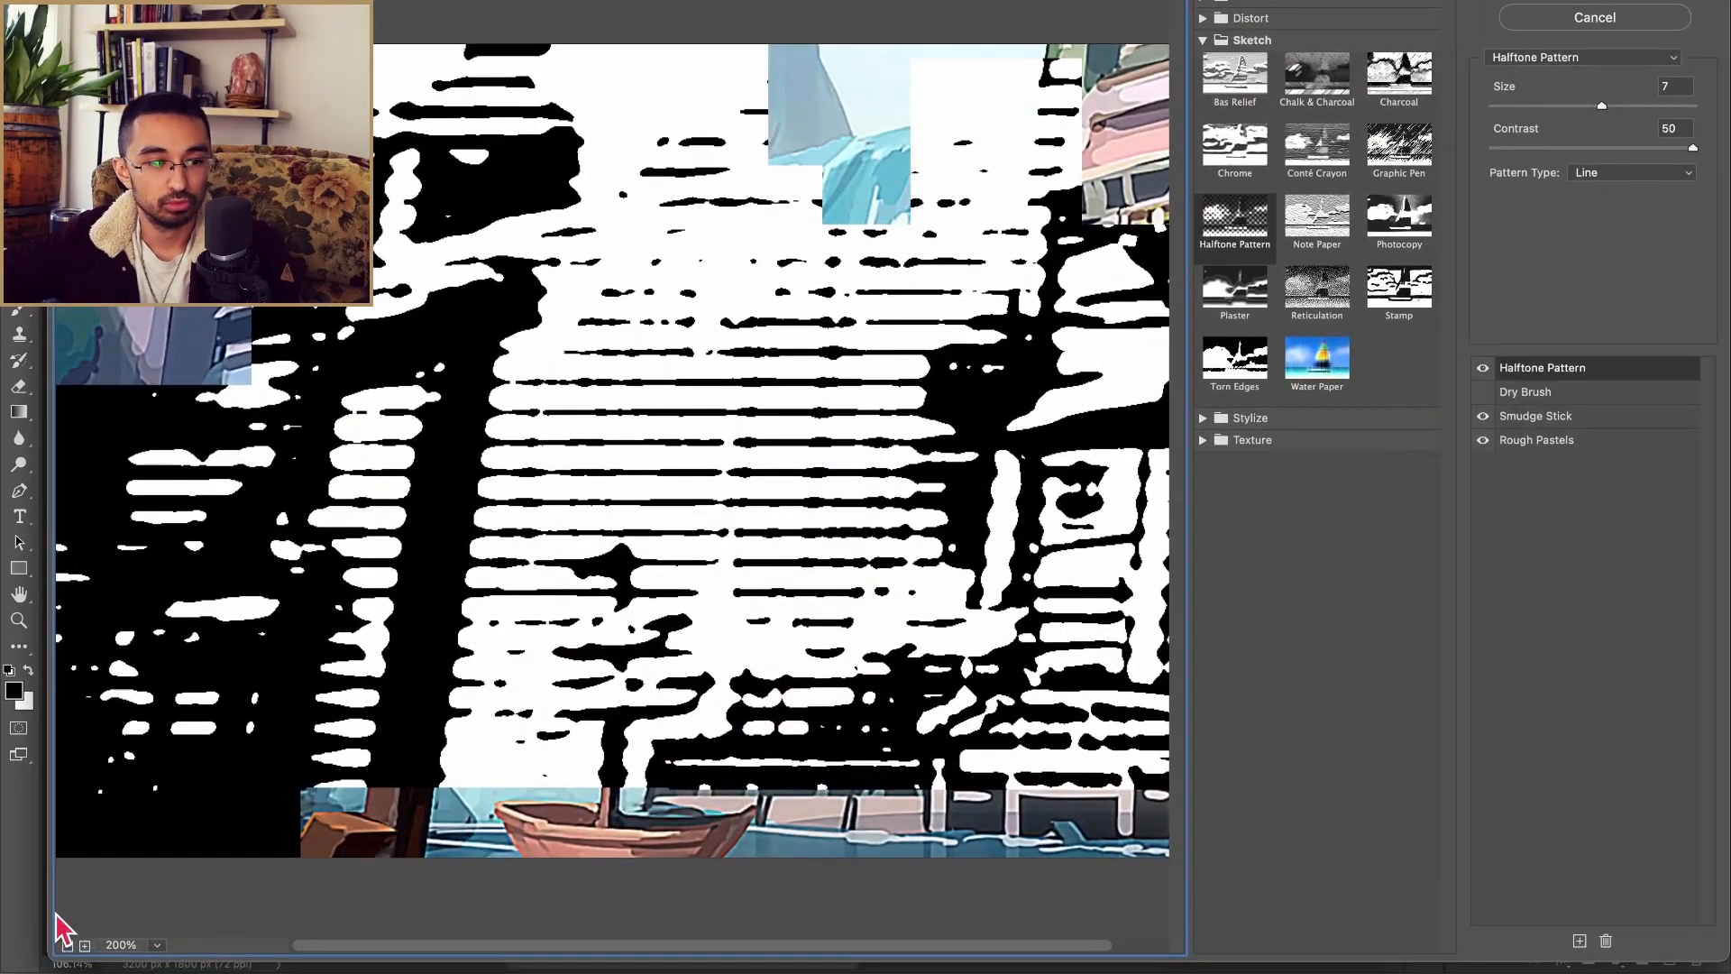
{"action": "left_click", "coordinate": [68, 945]}
{"action": "left_click", "coordinate": [68, 945]}
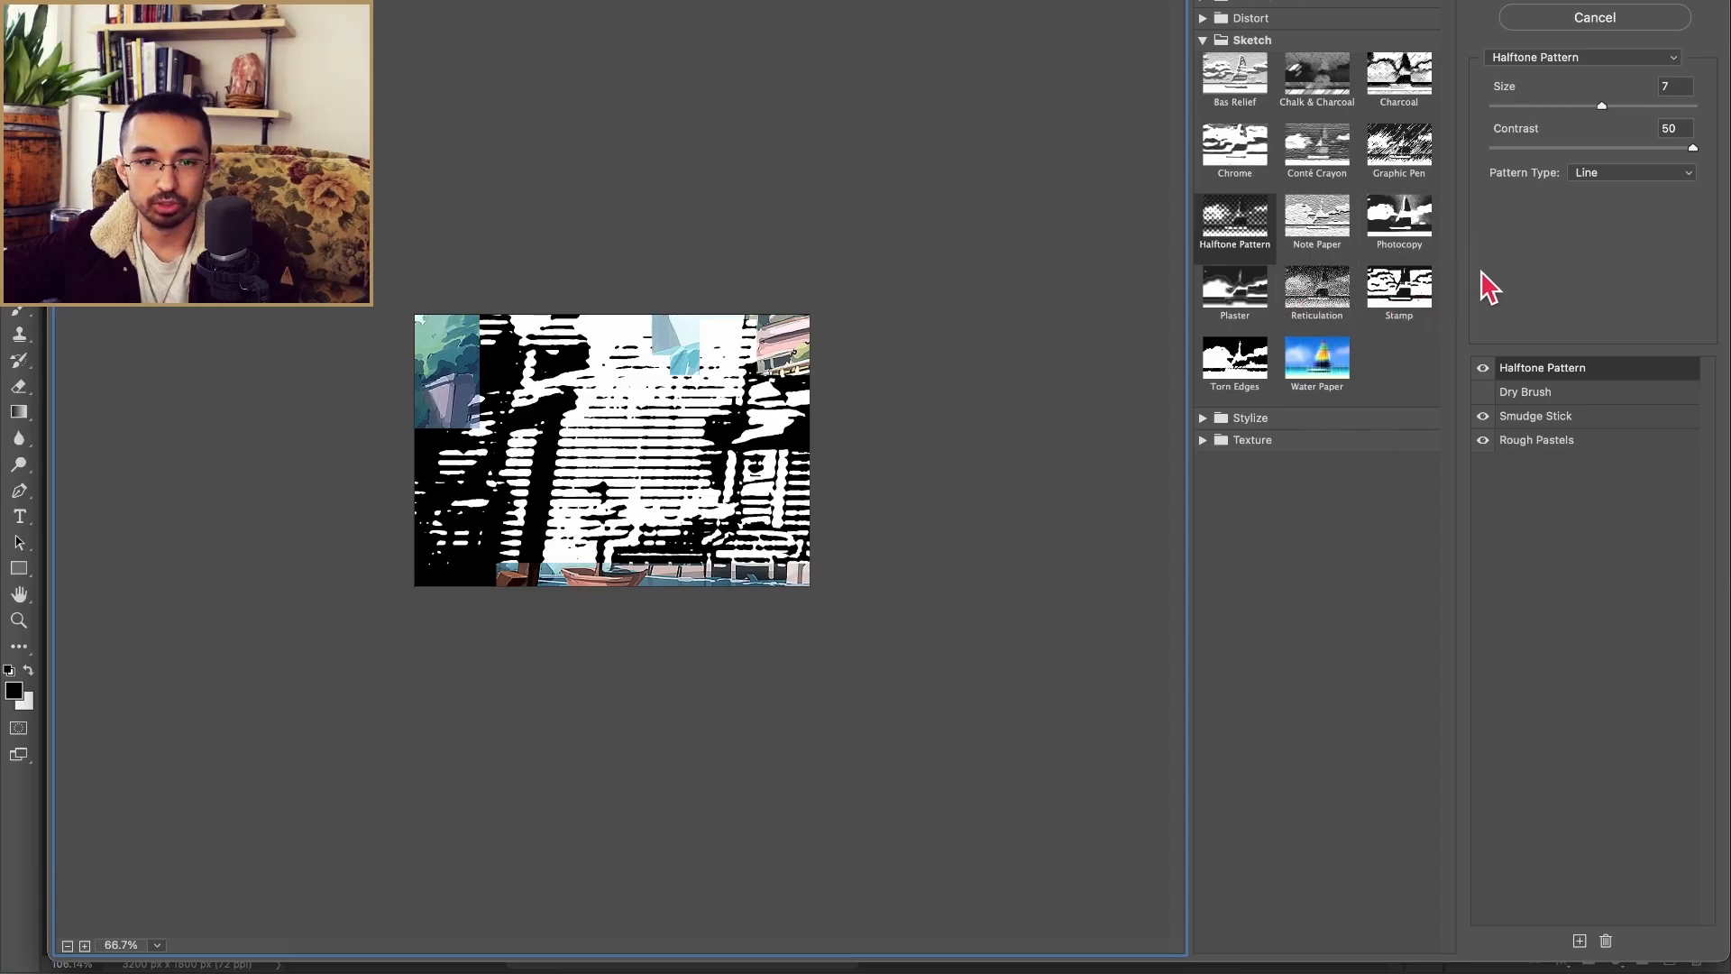
{"action": "scroll", "coordinate": [1389, 313], "scroll_direction": "up", "scroll_amount": 3}
{"action": "left_click", "coordinate": [1254, 107]}
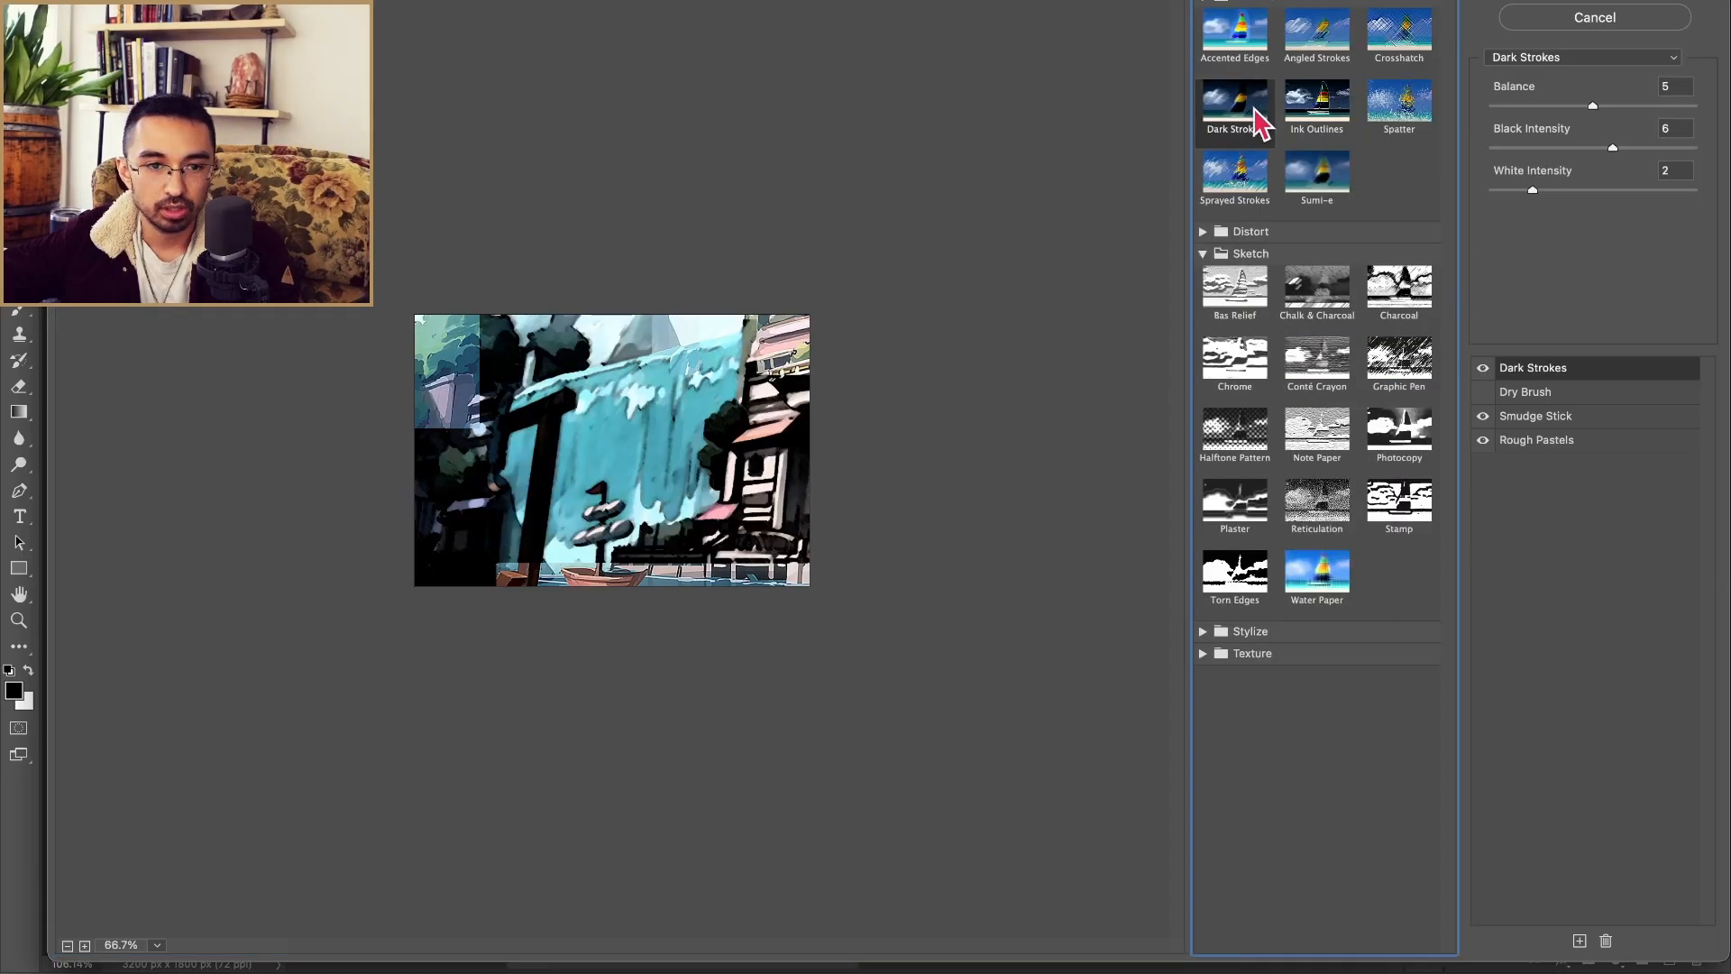
Step: Set Dark Strokes to Balance 6, Black Intensity 0 and White Intensity 4, hide that effect, and select Smudge Stick
{"action": "left_click", "coordinate": [1509, 148]}
{"action": "left_click", "coordinate": [1484, 148]}
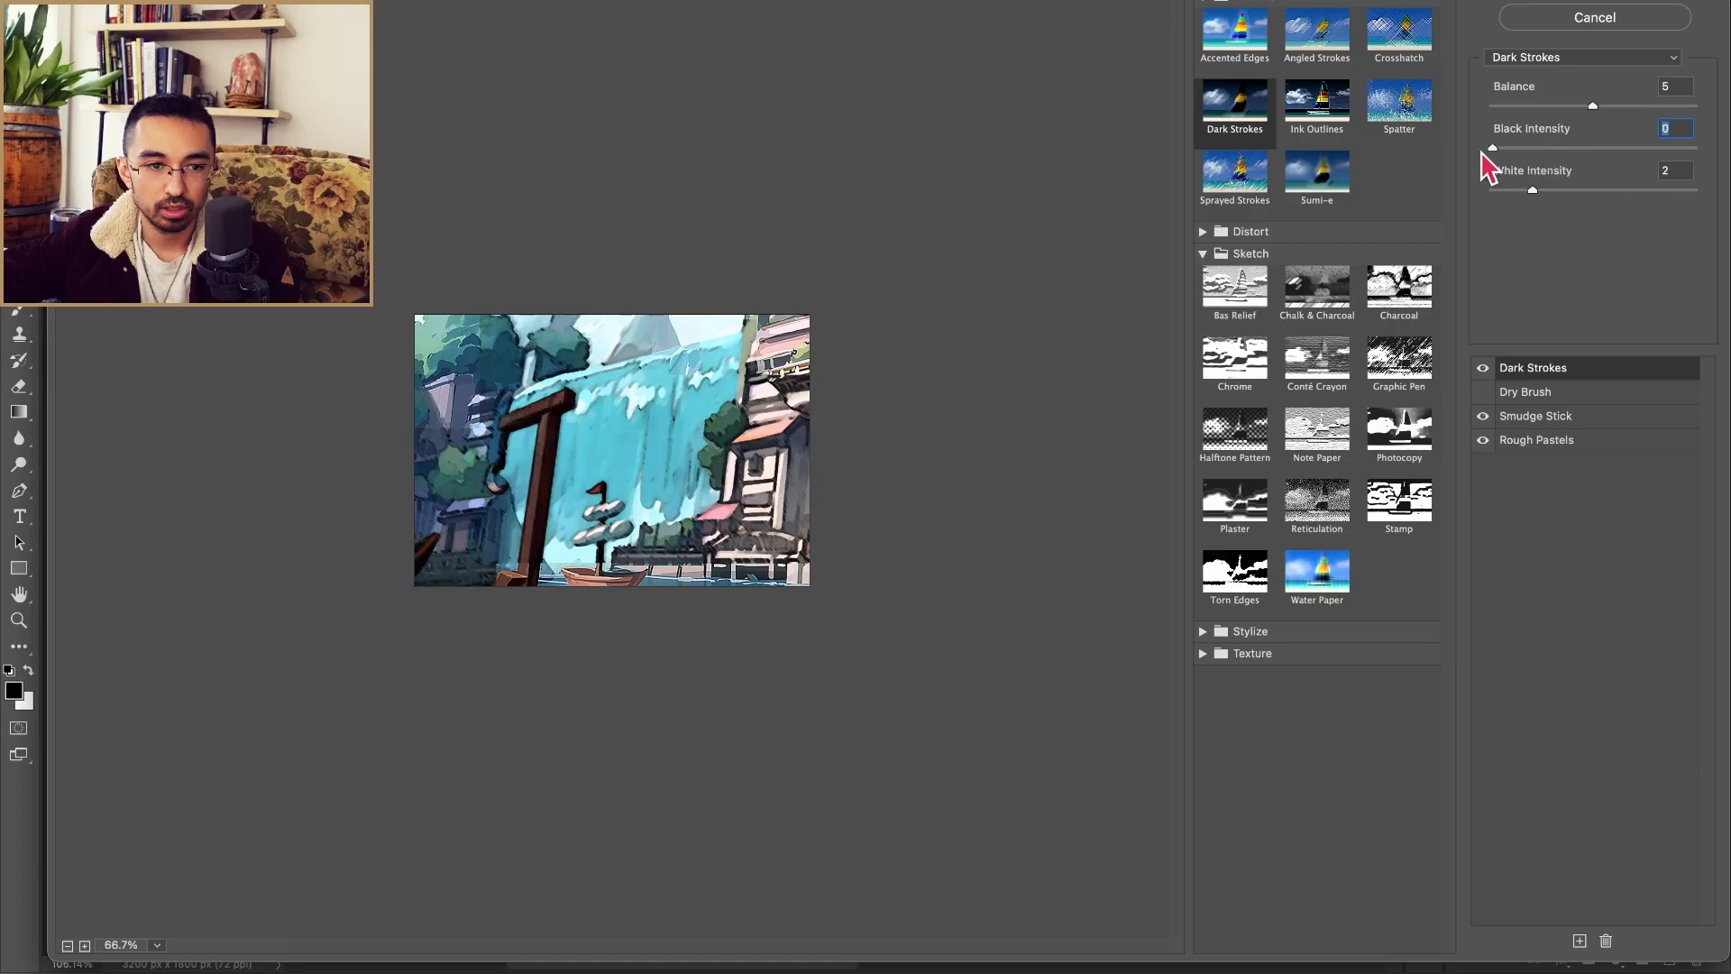
{"action": "left_click_drag", "start_coordinate": [1495, 149], "coordinate": [1648, 109]}
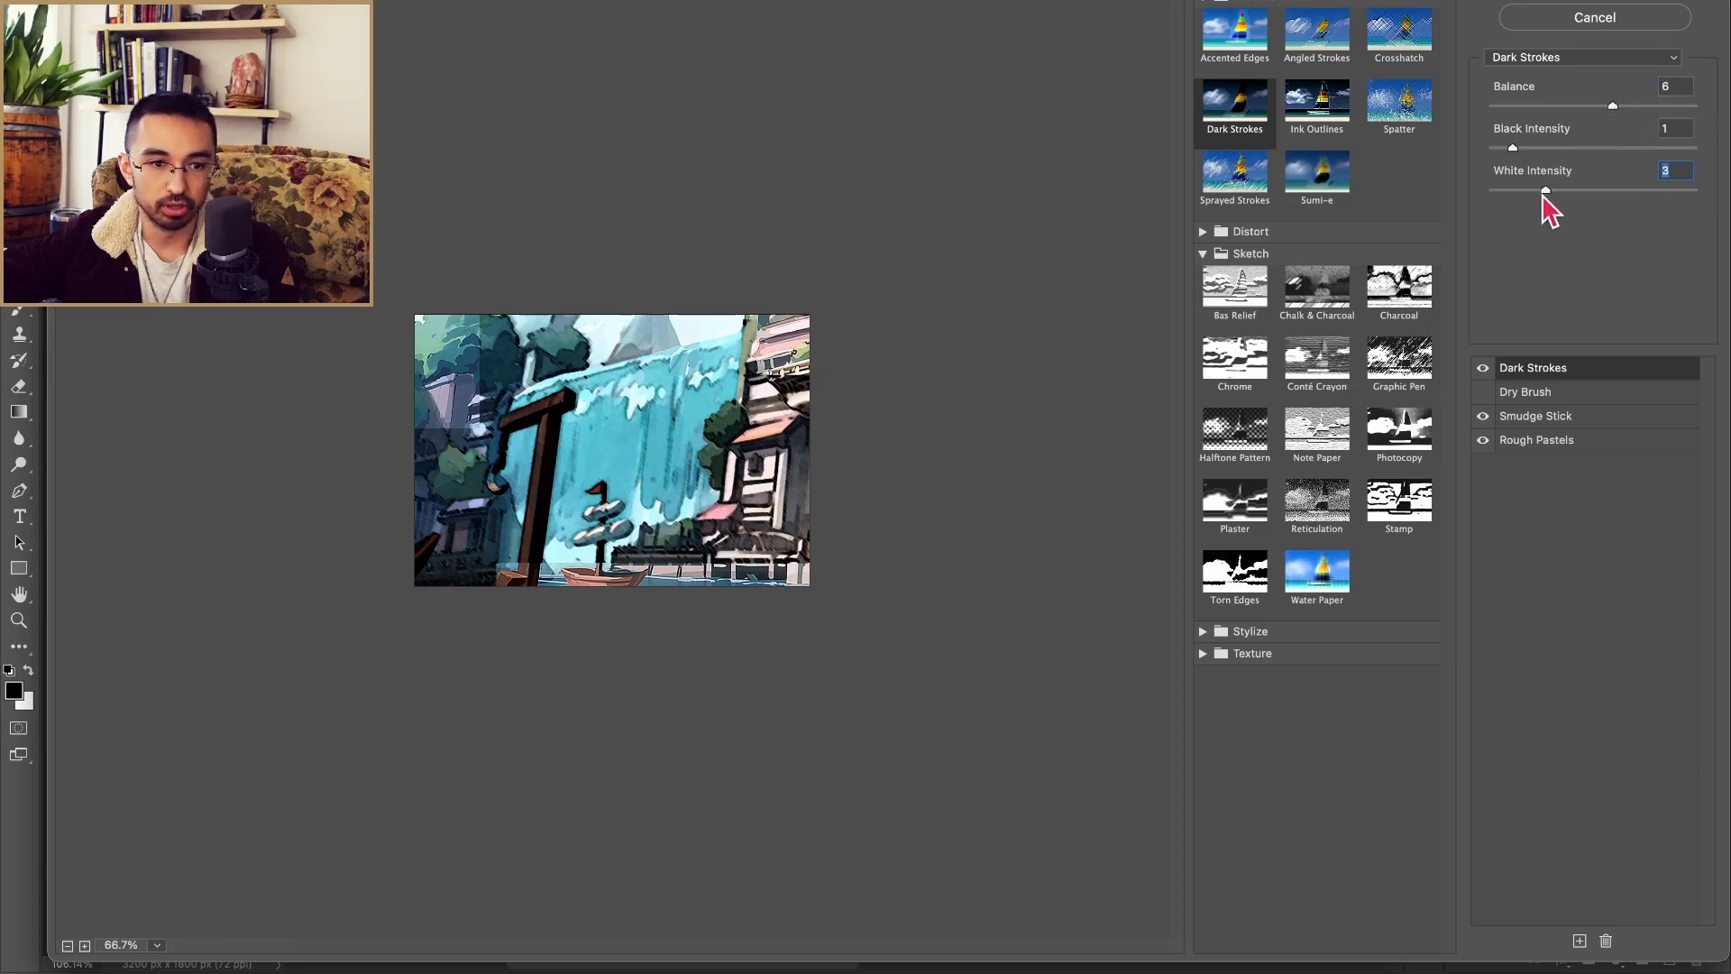
{"action": "left_click_drag", "start_coordinate": [1535, 198], "coordinate": [1579, 192]}
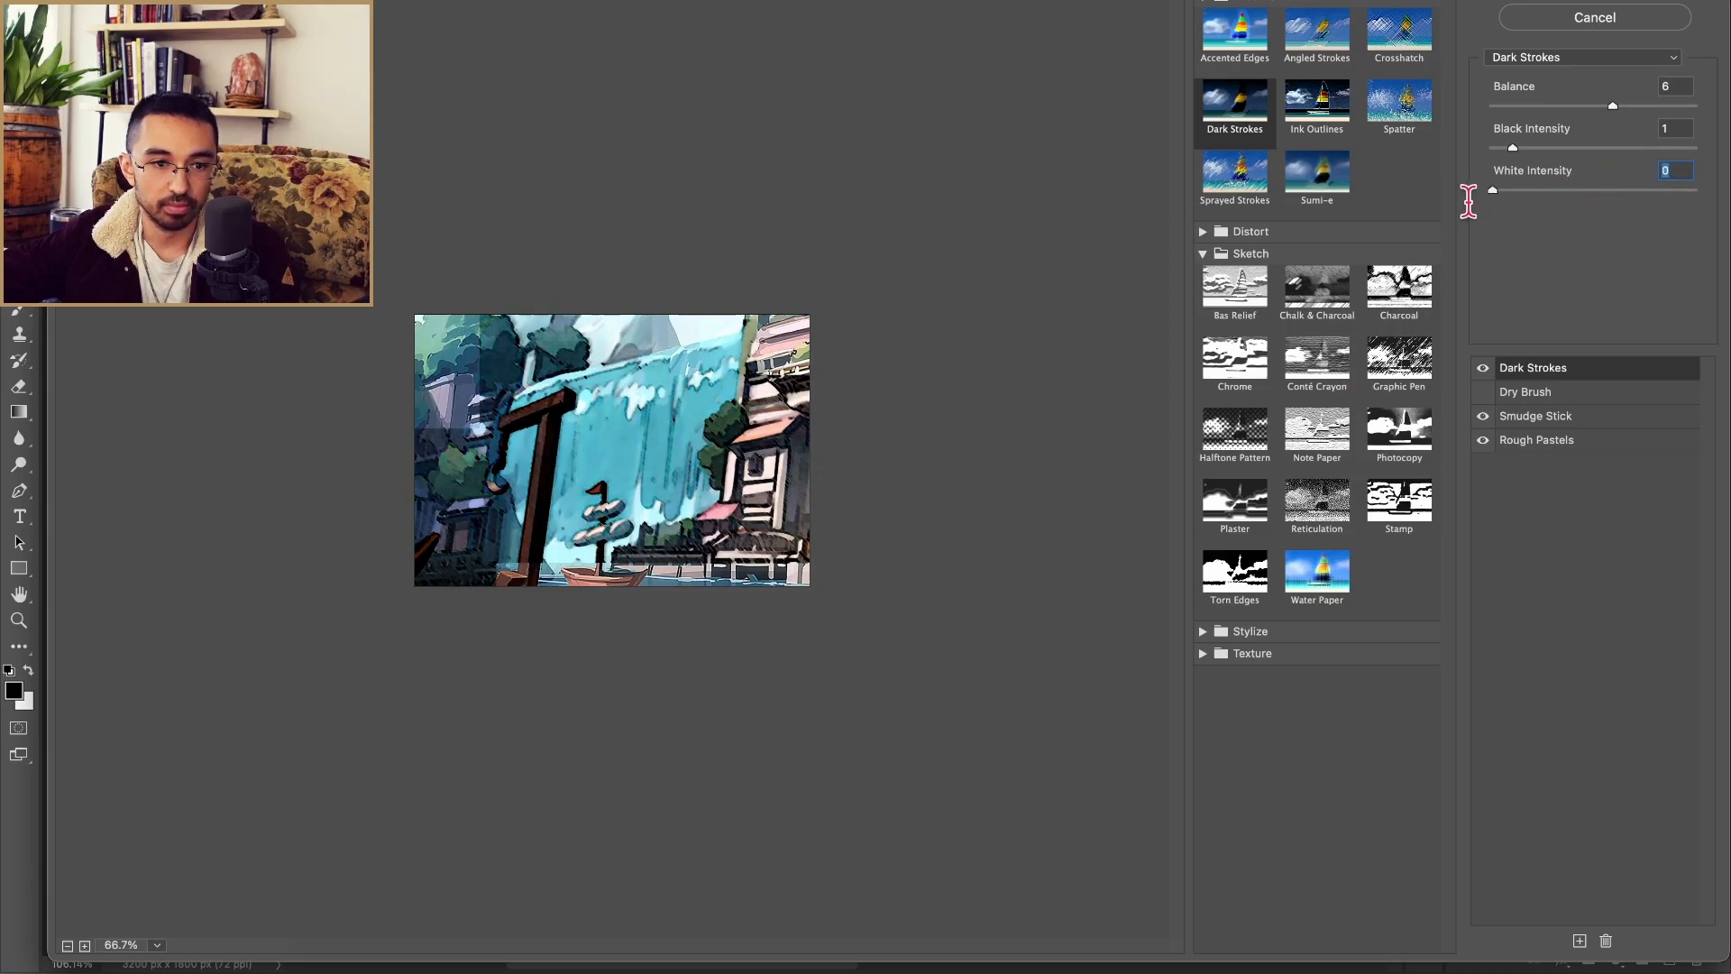
{"action": "left_click_drag", "start_coordinate": [1515, 149], "coordinate": [1483, 149]}
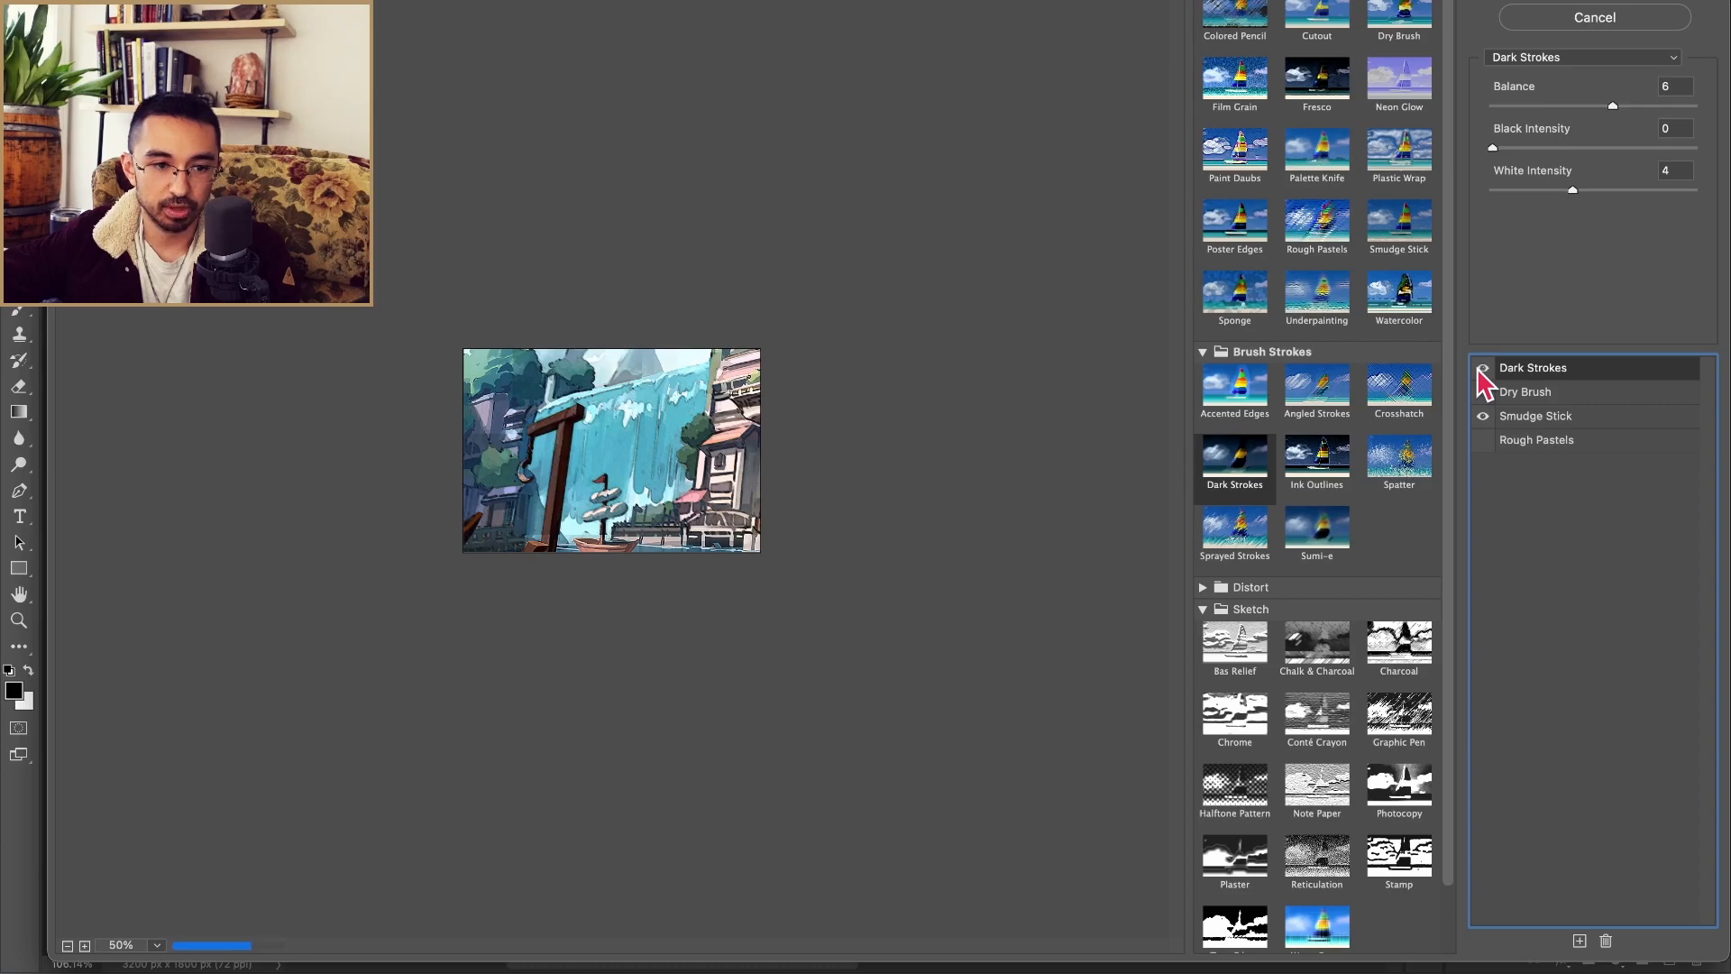
{"action": "left_click", "coordinate": [1482, 369]}
{"action": "left_click", "coordinate": [1543, 421]}
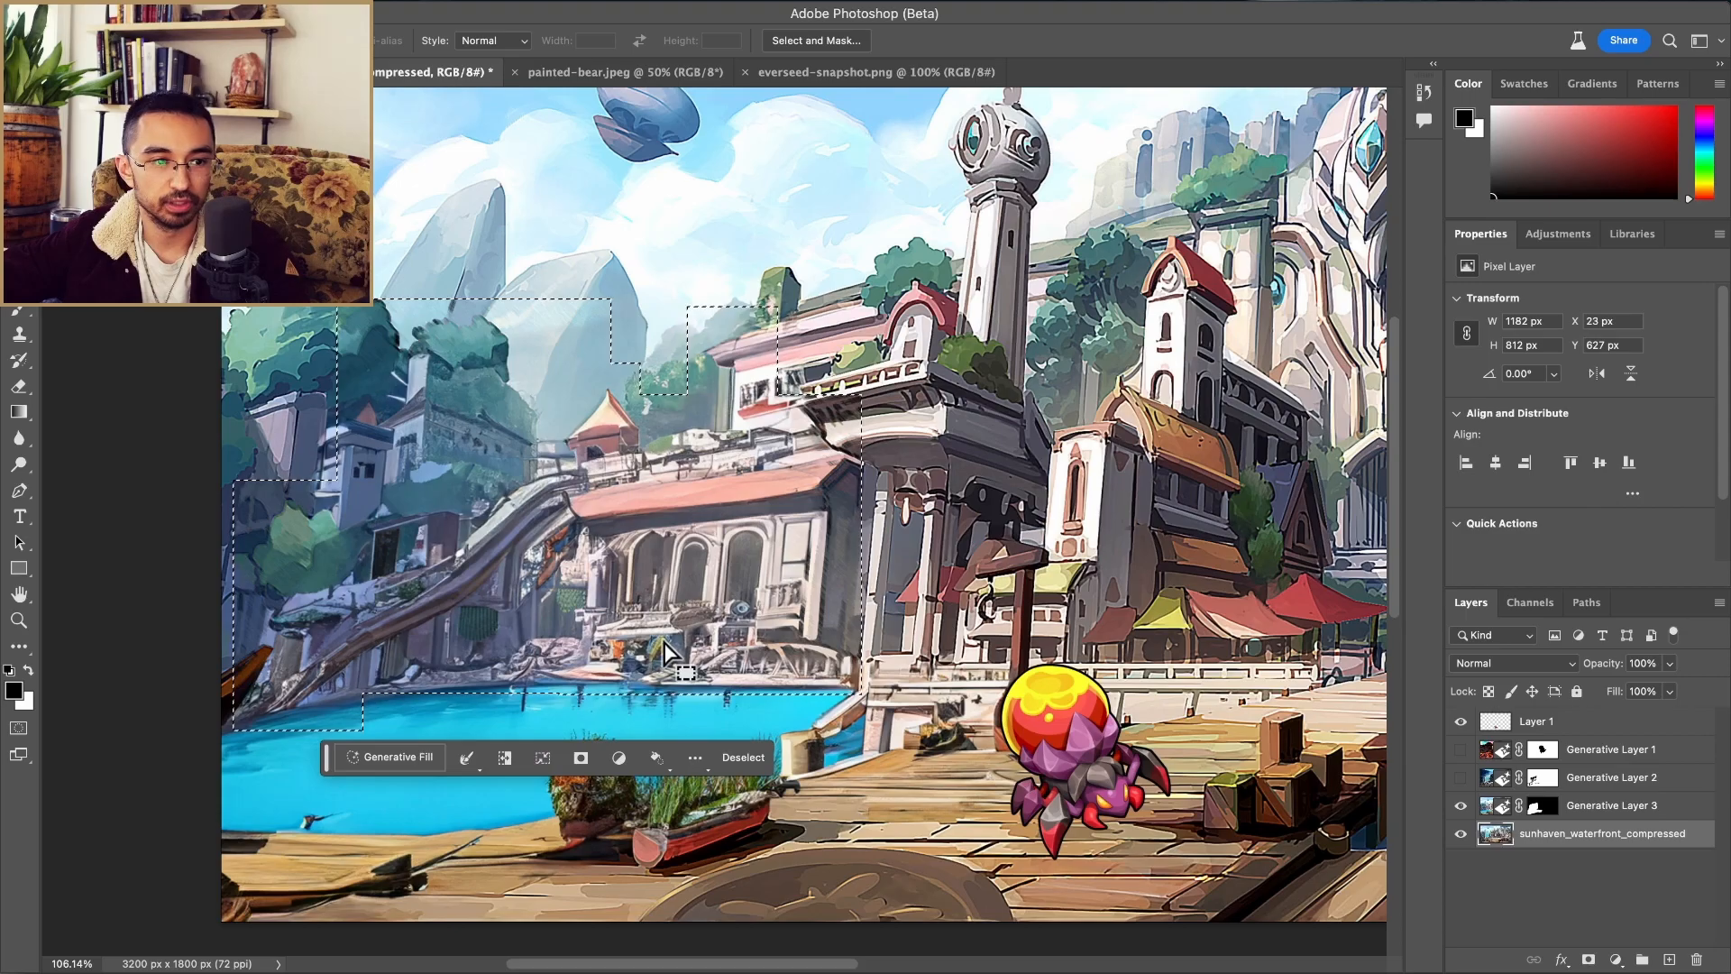
Step: Undo and redo the last change repeatedly to compare the waterfront before and after it up close
{"action": "scroll", "coordinate": [715, 519], "scroll_direction": "up", "scroll_amount": 5}
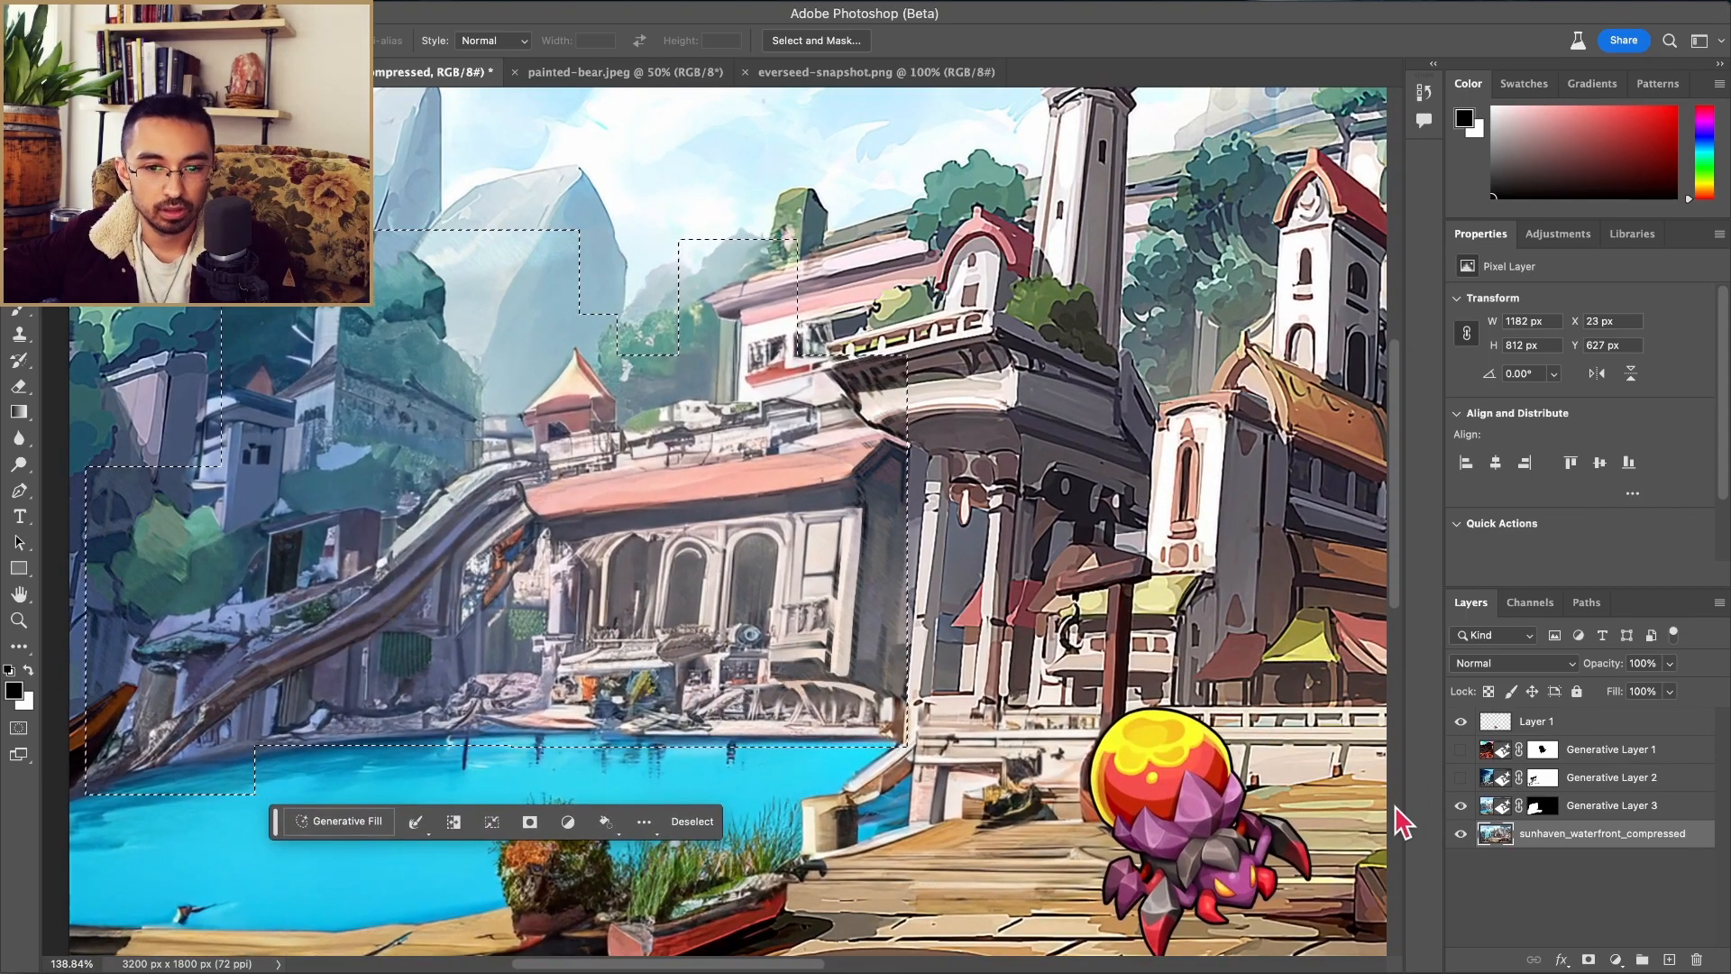
{"action": "key", "text": "super+z"}
{"action": "key", "text": "super+shift+z"}
{"action": "key", "text": "super+z"}
{"action": "key", "text": "super+shift+z"}
{"action": "key", "text": "super+z"}
{"action": "key", "text": "super+shift+z"}
{"action": "key", "text": "super+z"}
{"action": "key", "text": "super+shift+z"}
{"action": "key", "text": "super+z"}
{"action": "key", "text": "super+shift+z"}
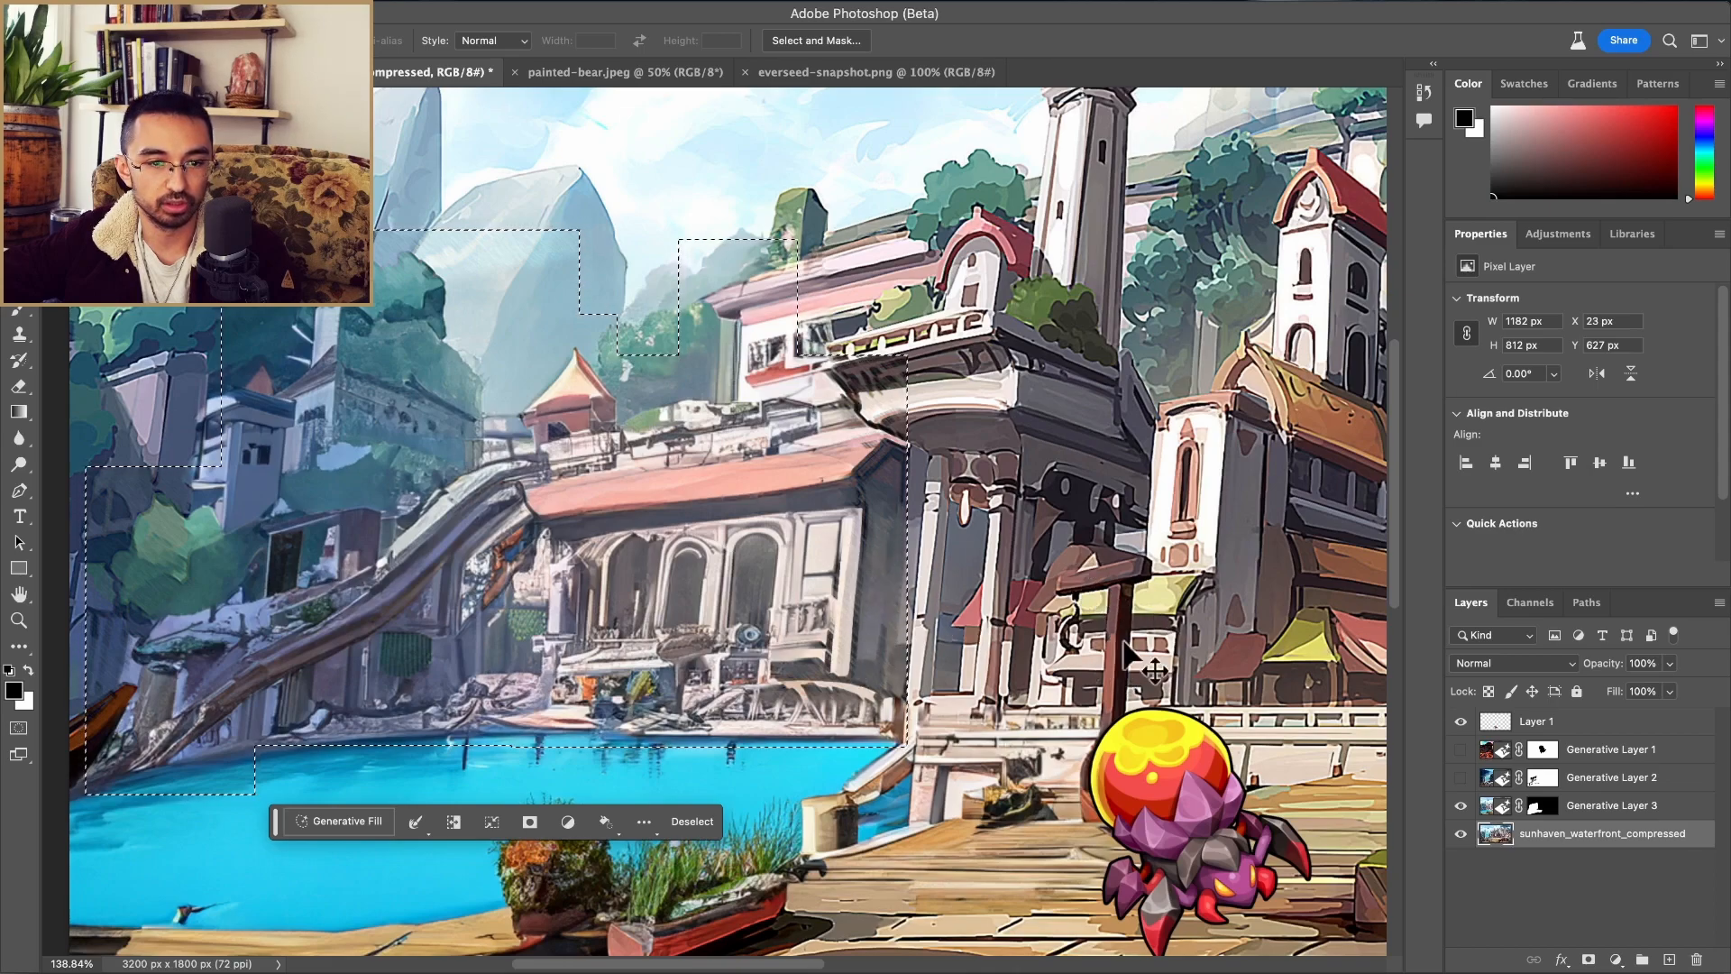
Step: Clear the selection and hide Generative Layer 3
{"action": "left_click", "coordinate": [1008, 652]}
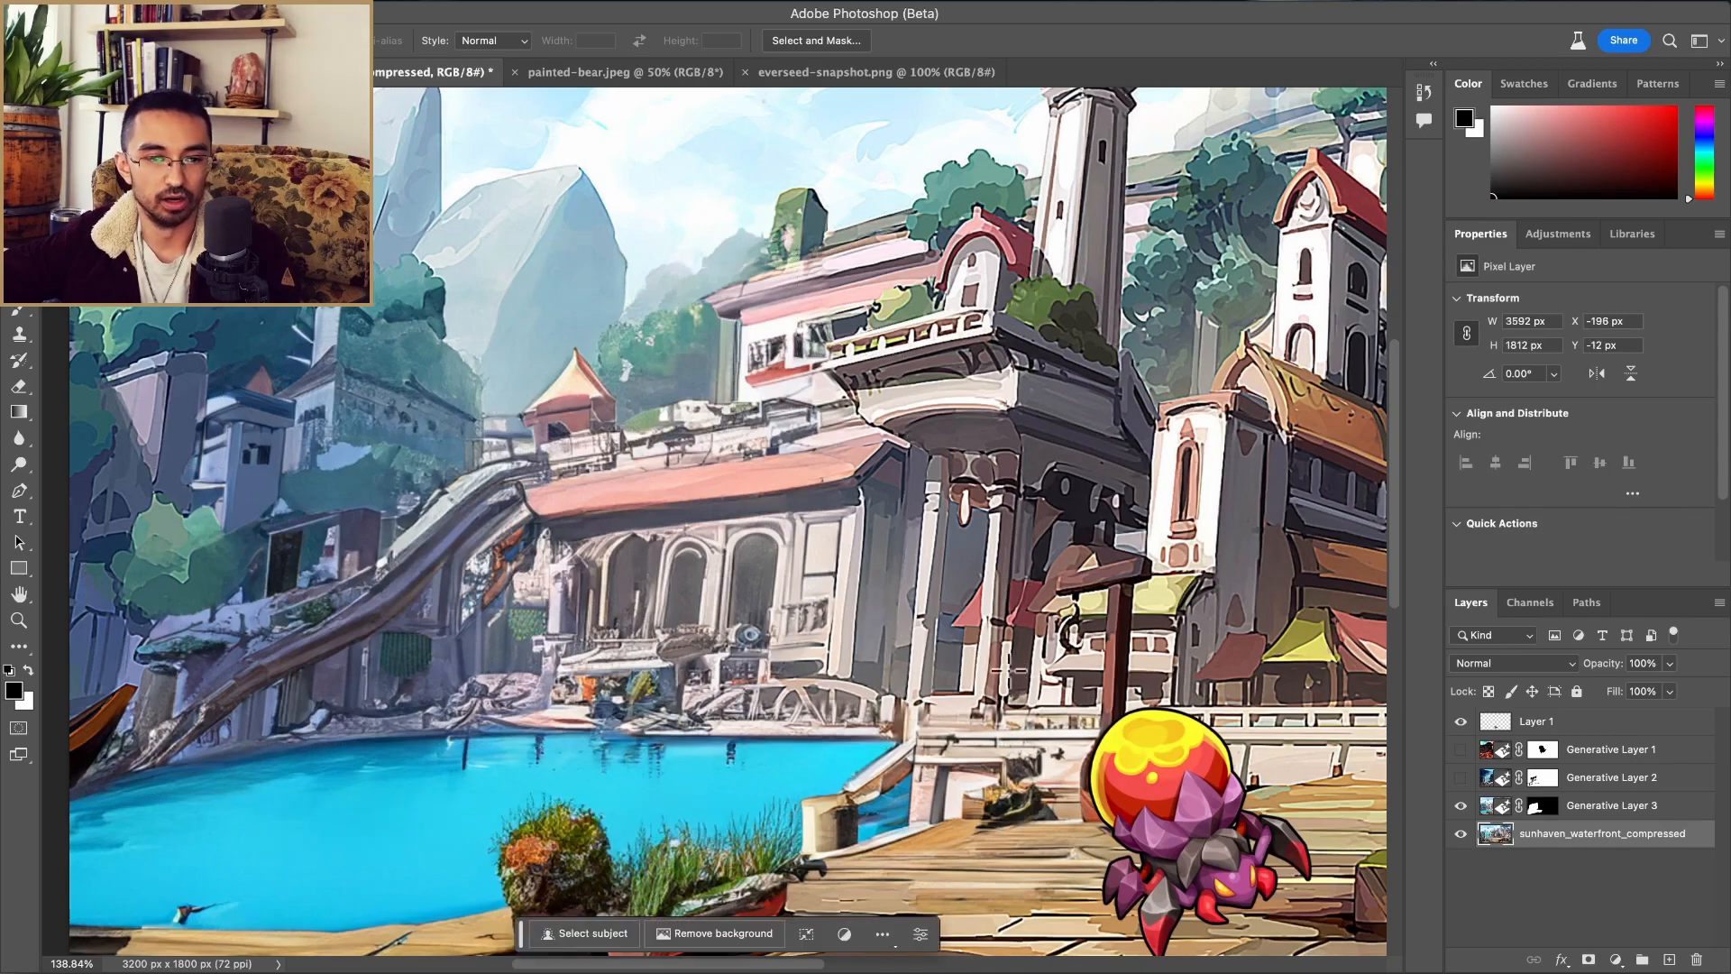
{"action": "scroll", "coordinate": [907, 671], "scroll_direction": "down", "scroll_amount": 3}
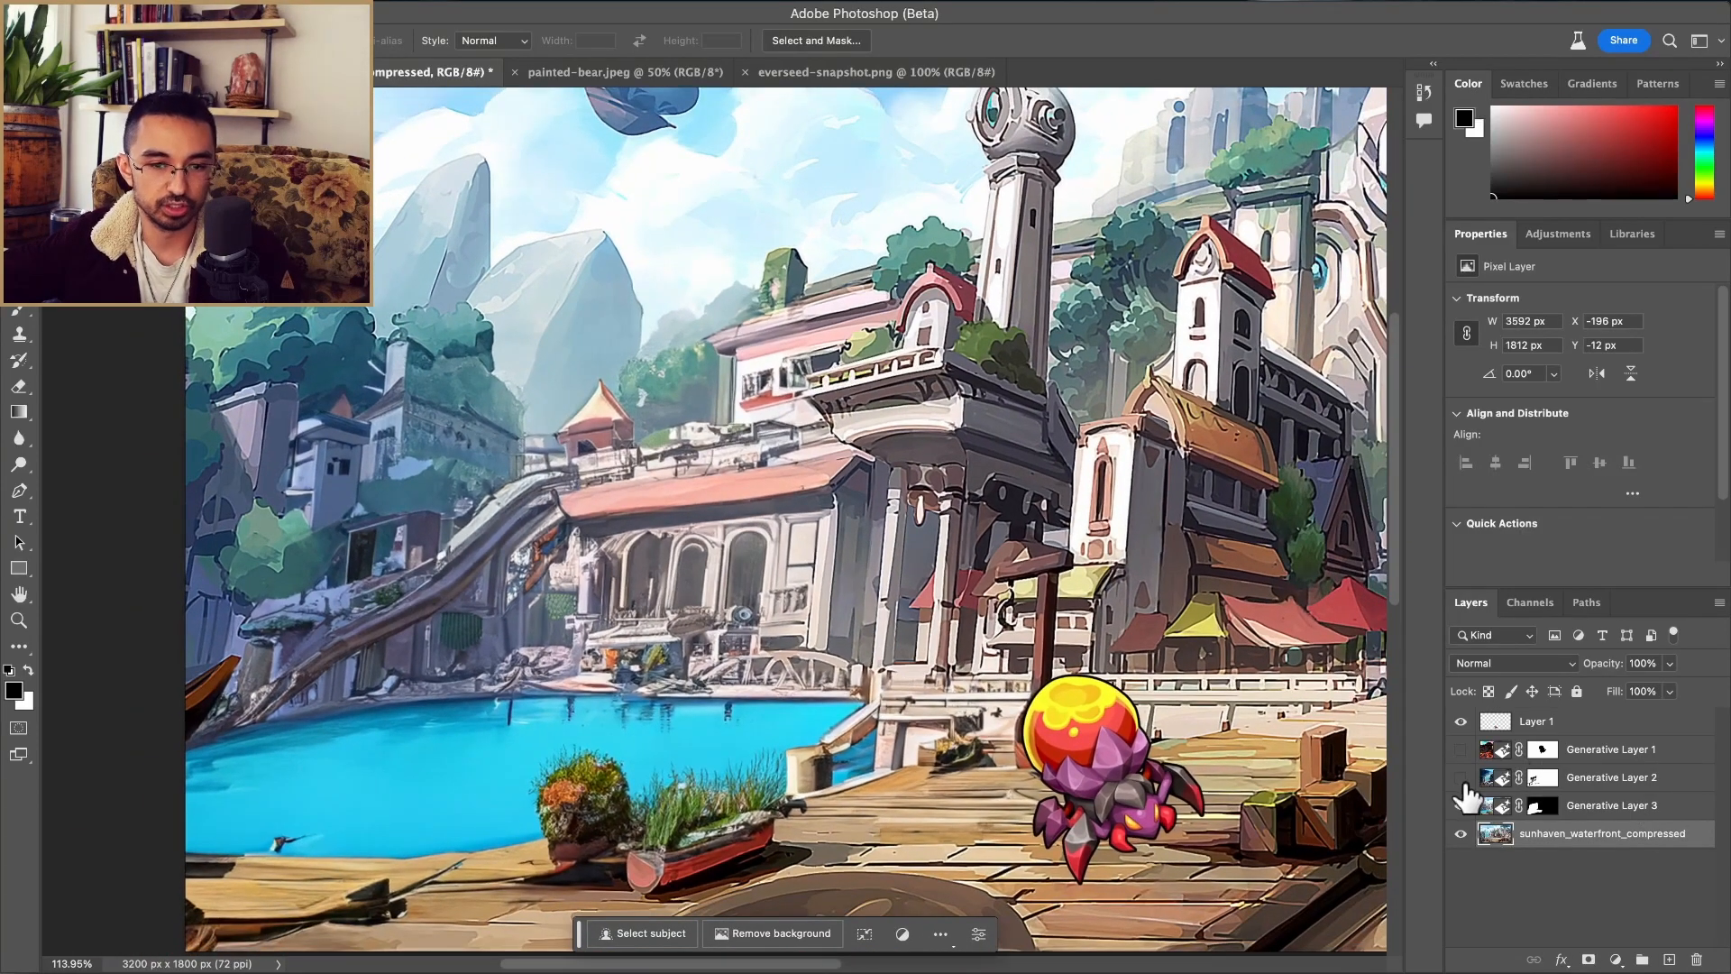
{"action": "left_click", "coordinate": [1460, 805]}
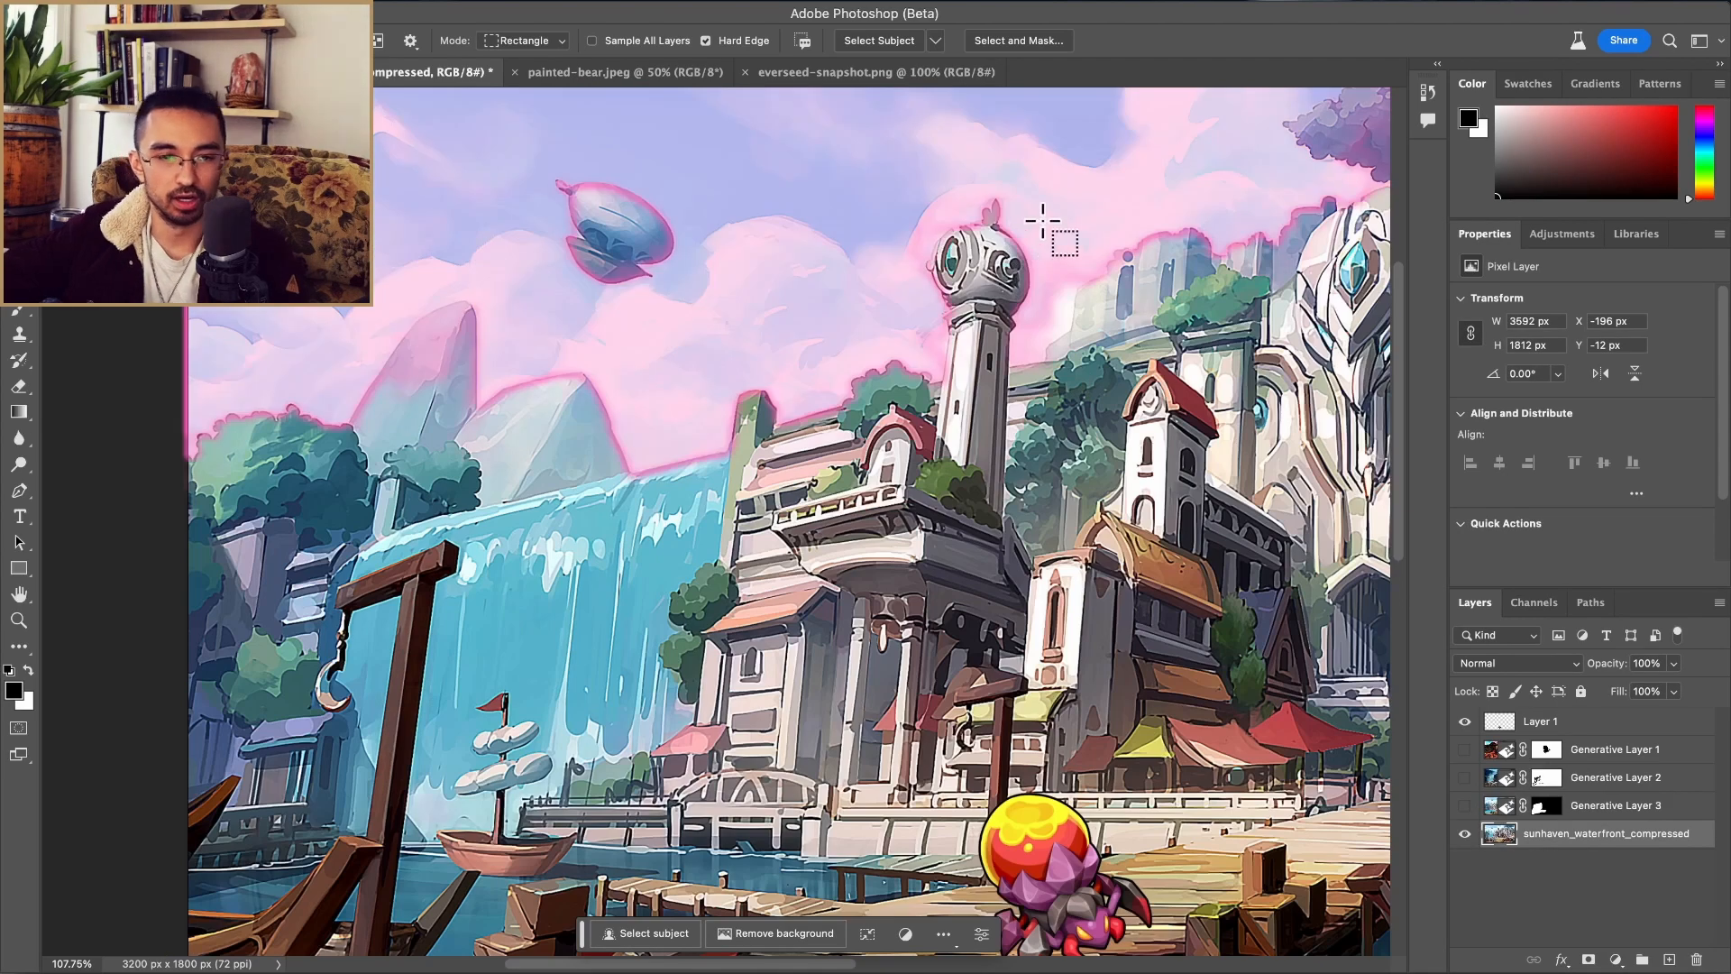
Step: Paint a Quick Mask with the Brush over the tall round-topped tower, and convert the mask into a selection
{"action": "key", "text": "b"}
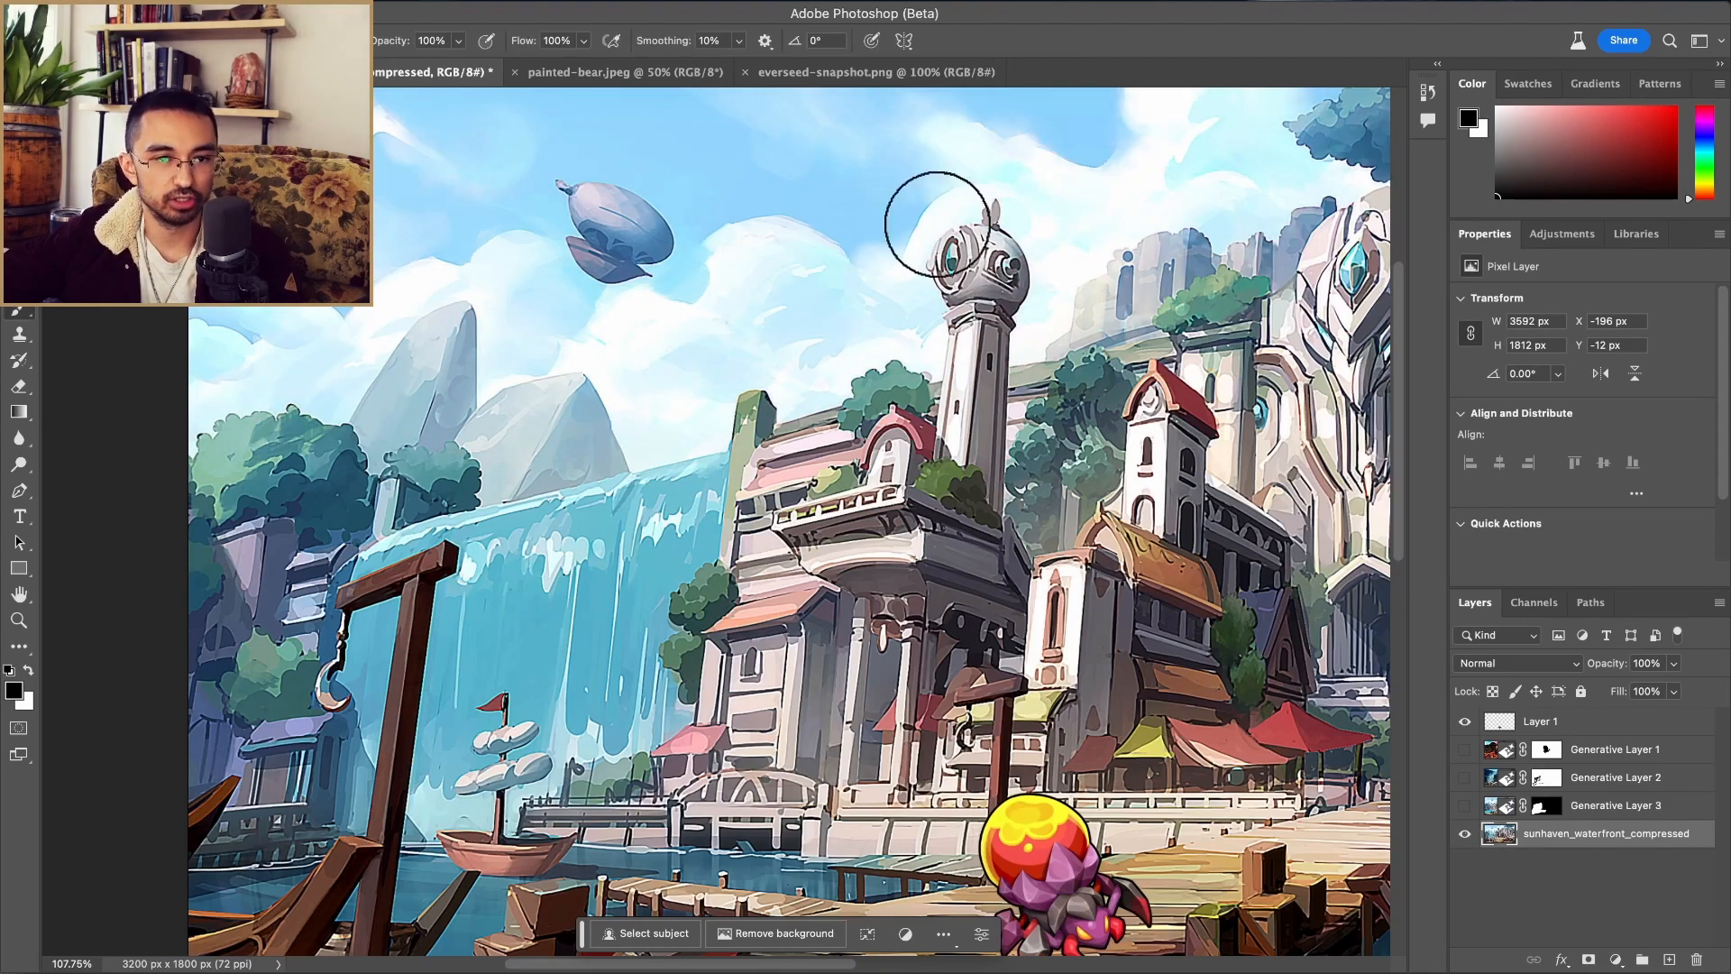
{"action": "key", "text": "q"}
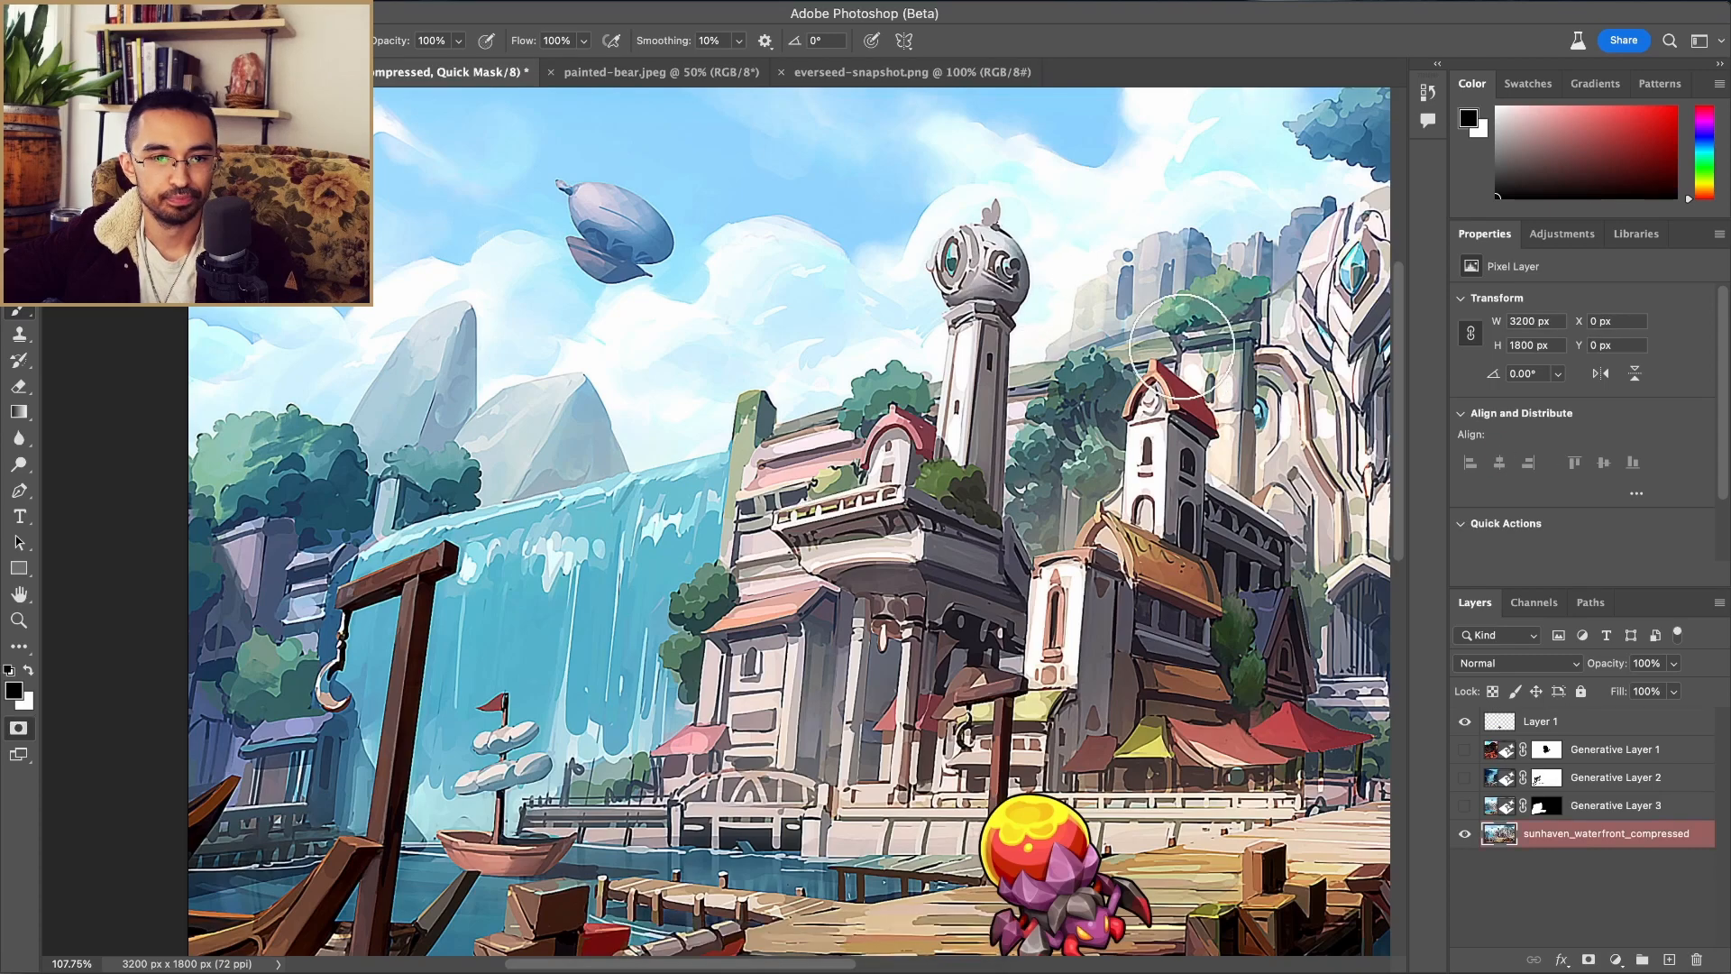
{"action": "mouse_move", "coordinate": [990, 237]}
{"action": "left_mouse_down"}
{"action": "mouse_move", "coordinate": [954, 266]}
{"action": "mouse_move", "coordinate": [993, 231]}
{"action": "mouse_move", "coordinate": [1028, 252]}
{"action": "mouse_move", "coordinate": [1003, 511]}
{"action": "mouse_move", "coordinate": [997, 377]}
{"action": "mouse_move", "coordinate": [977, 464]}
{"action": "mouse_move", "coordinate": [987, 318]}
{"action": "mouse_move", "coordinate": [957, 415]}
{"action": "mouse_move", "coordinate": [973, 295]}
{"action": "mouse_move", "coordinate": [971, 443]}
{"action": "mouse_move", "coordinate": [971, 378]}
{"action": "mouse_move", "coordinate": [949, 439]}
{"action": "mouse_move", "coordinate": [977, 298]}
{"action": "mouse_move", "coordinate": [958, 269]}
{"action": "mouse_move", "coordinate": [999, 215]}
{"action": "left_mouse_up"}
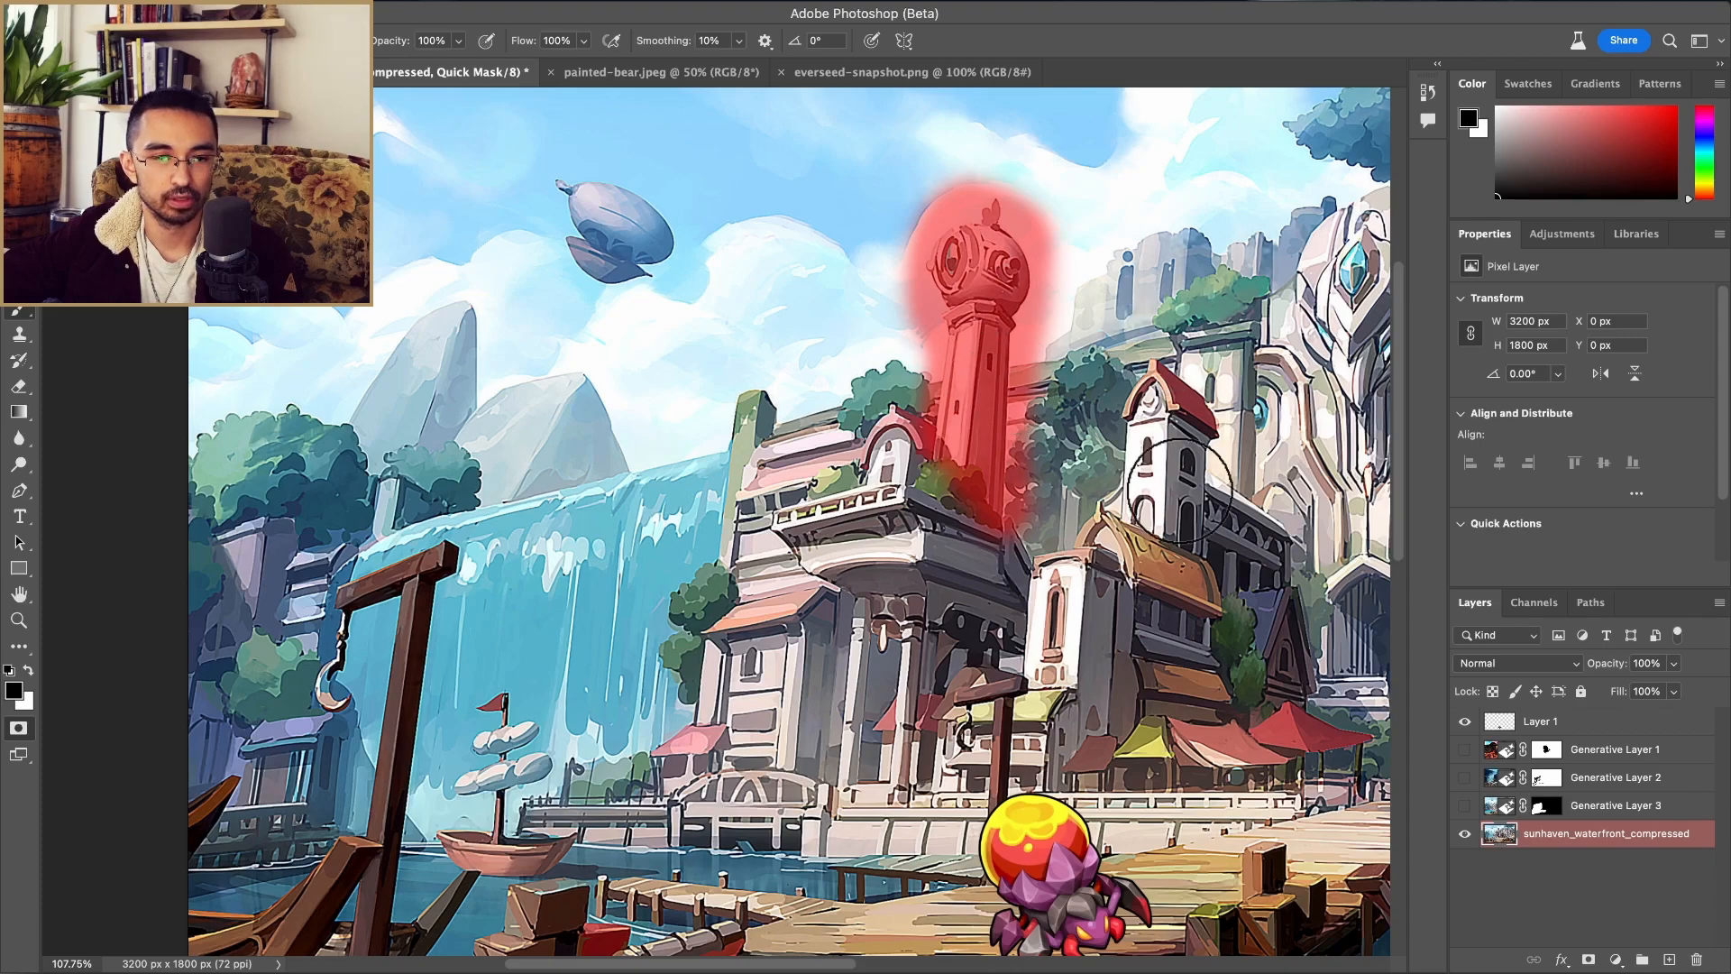
{"action": "key", "text": "q"}
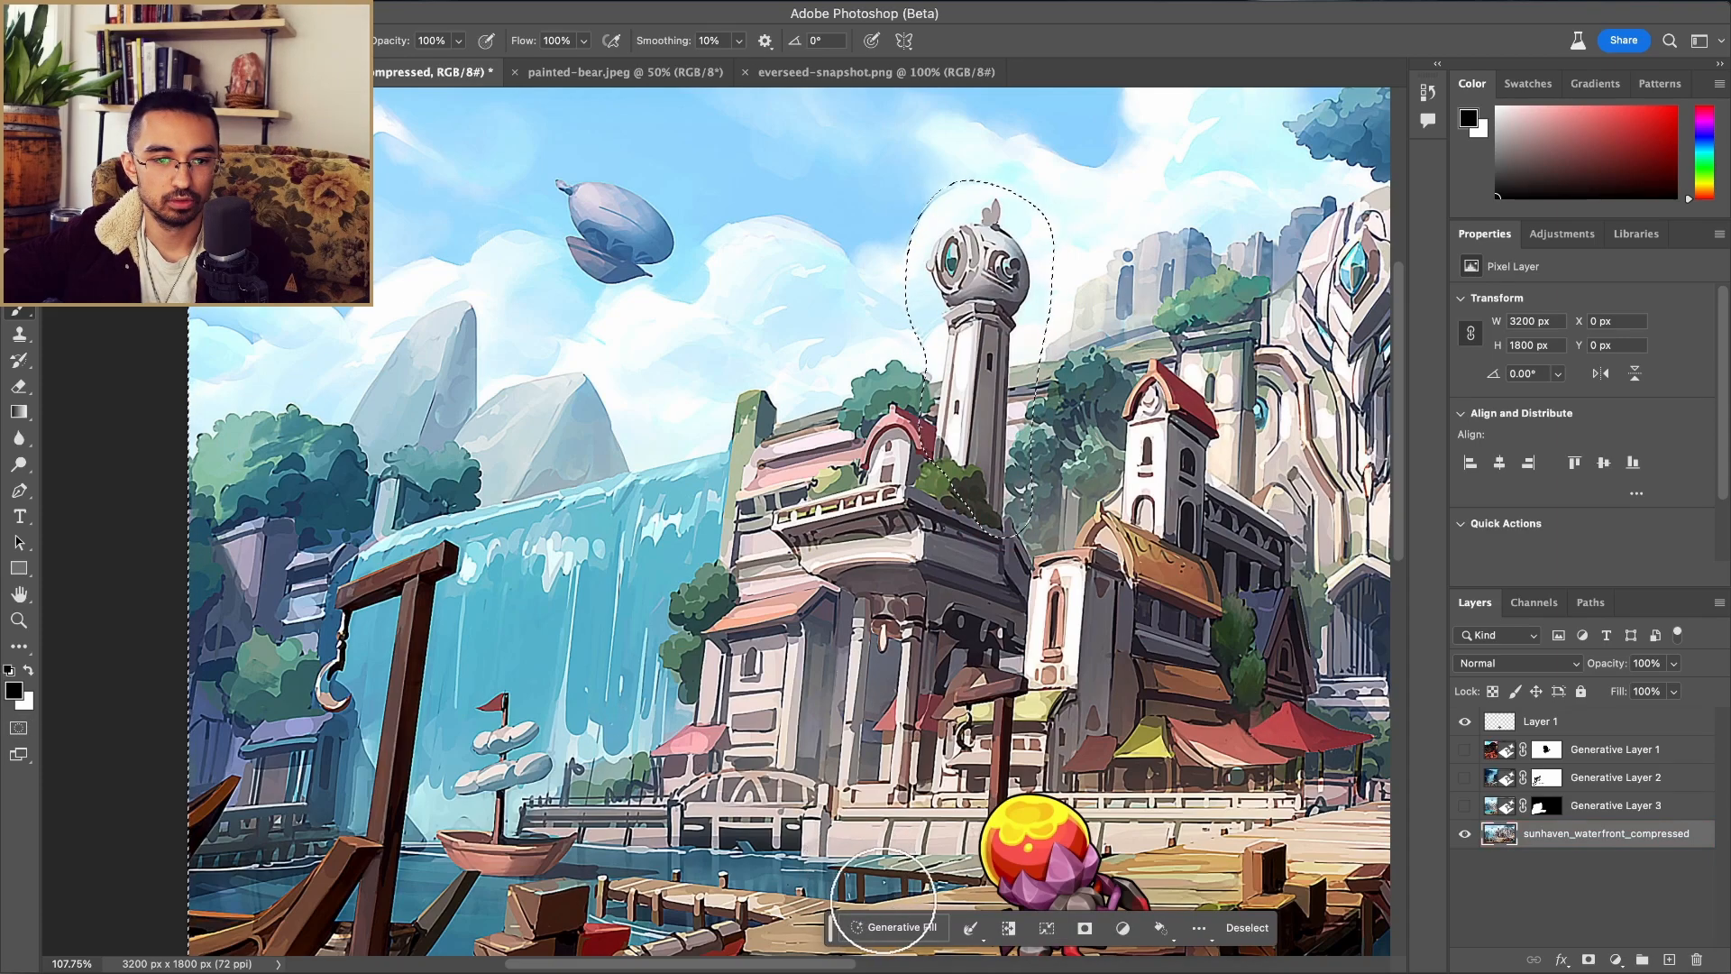
Step: Try a Generative Fill with the prompt "lighthouse" on the area surrounding the tower, and undo it
{"action": "left_click", "coordinate": [888, 927]}
{"action": "type", "text": "lighthouse"}
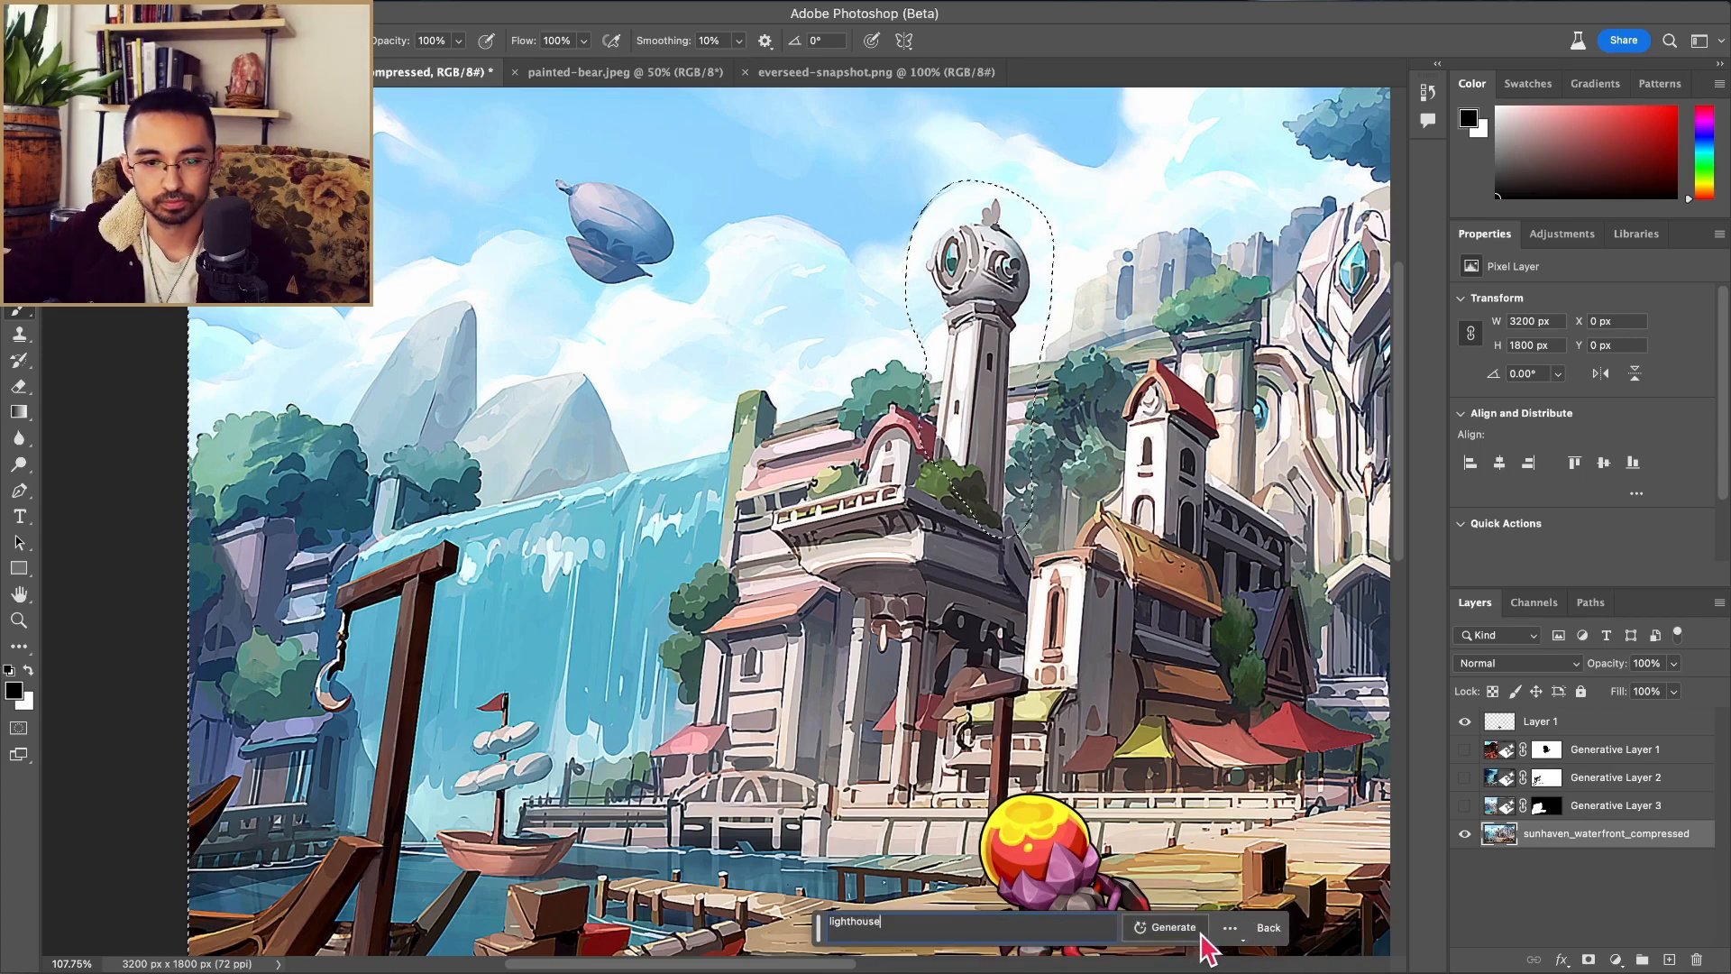
{"action": "left_click", "coordinate": [1171, 928]}
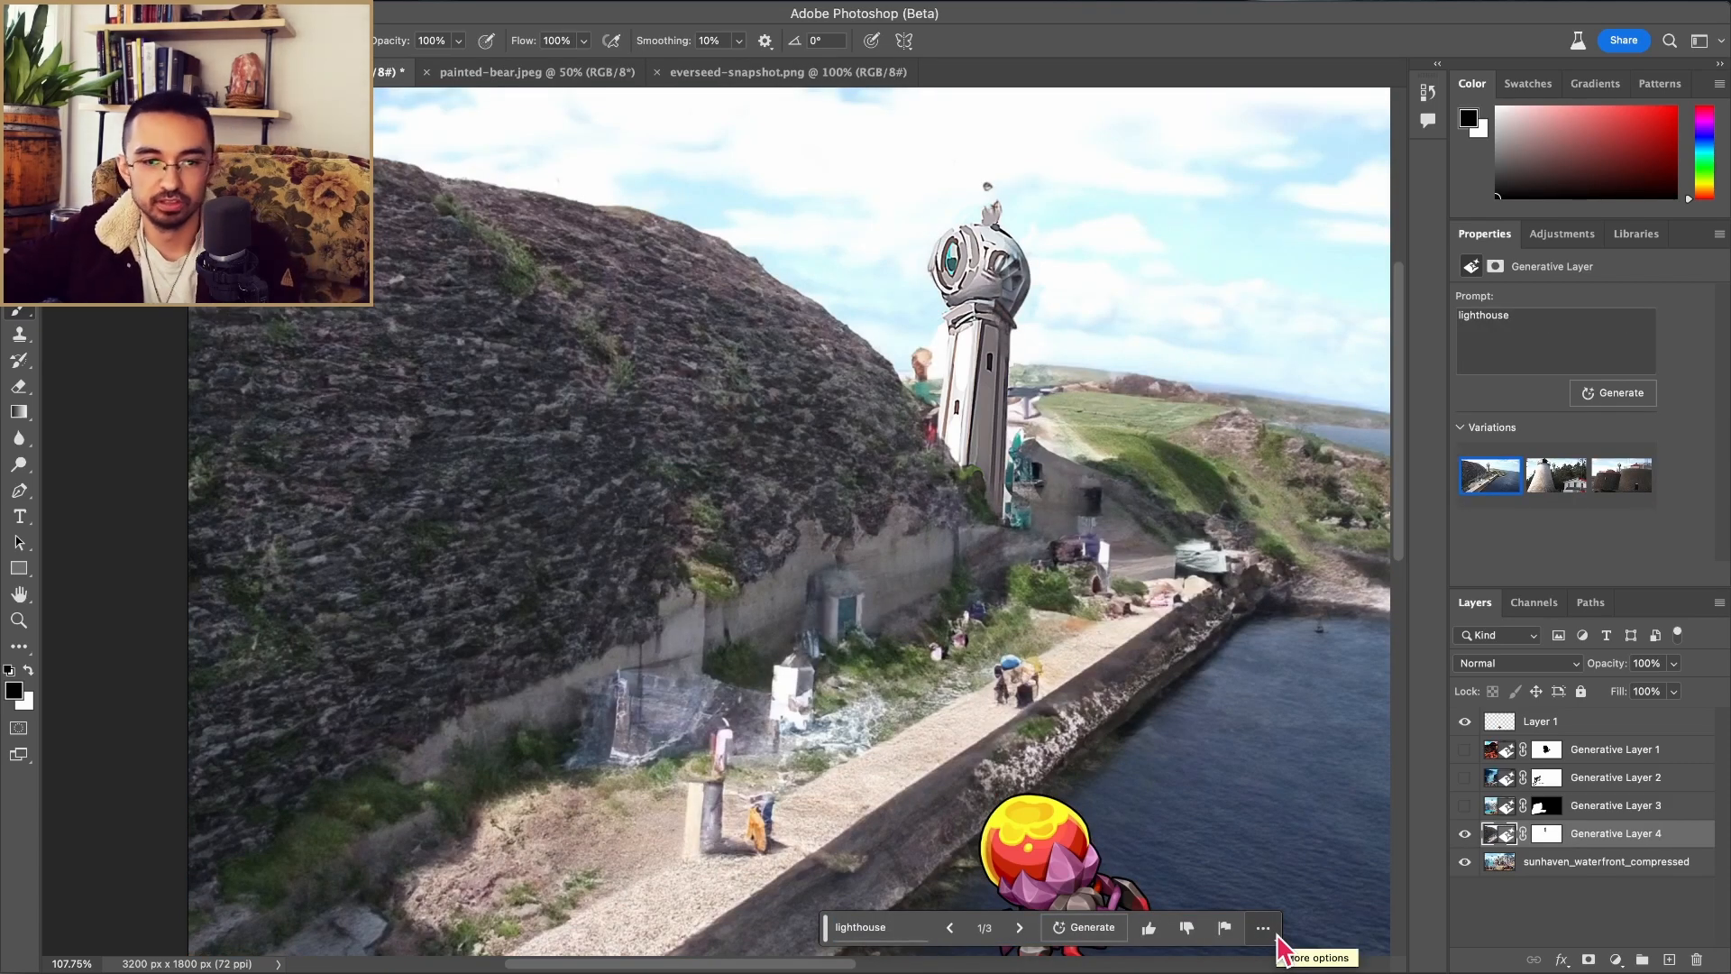
{"action": "left_click", "coordinate": [1547, 833], "text": "super"}
{"action": "key", "text": "super+z"}
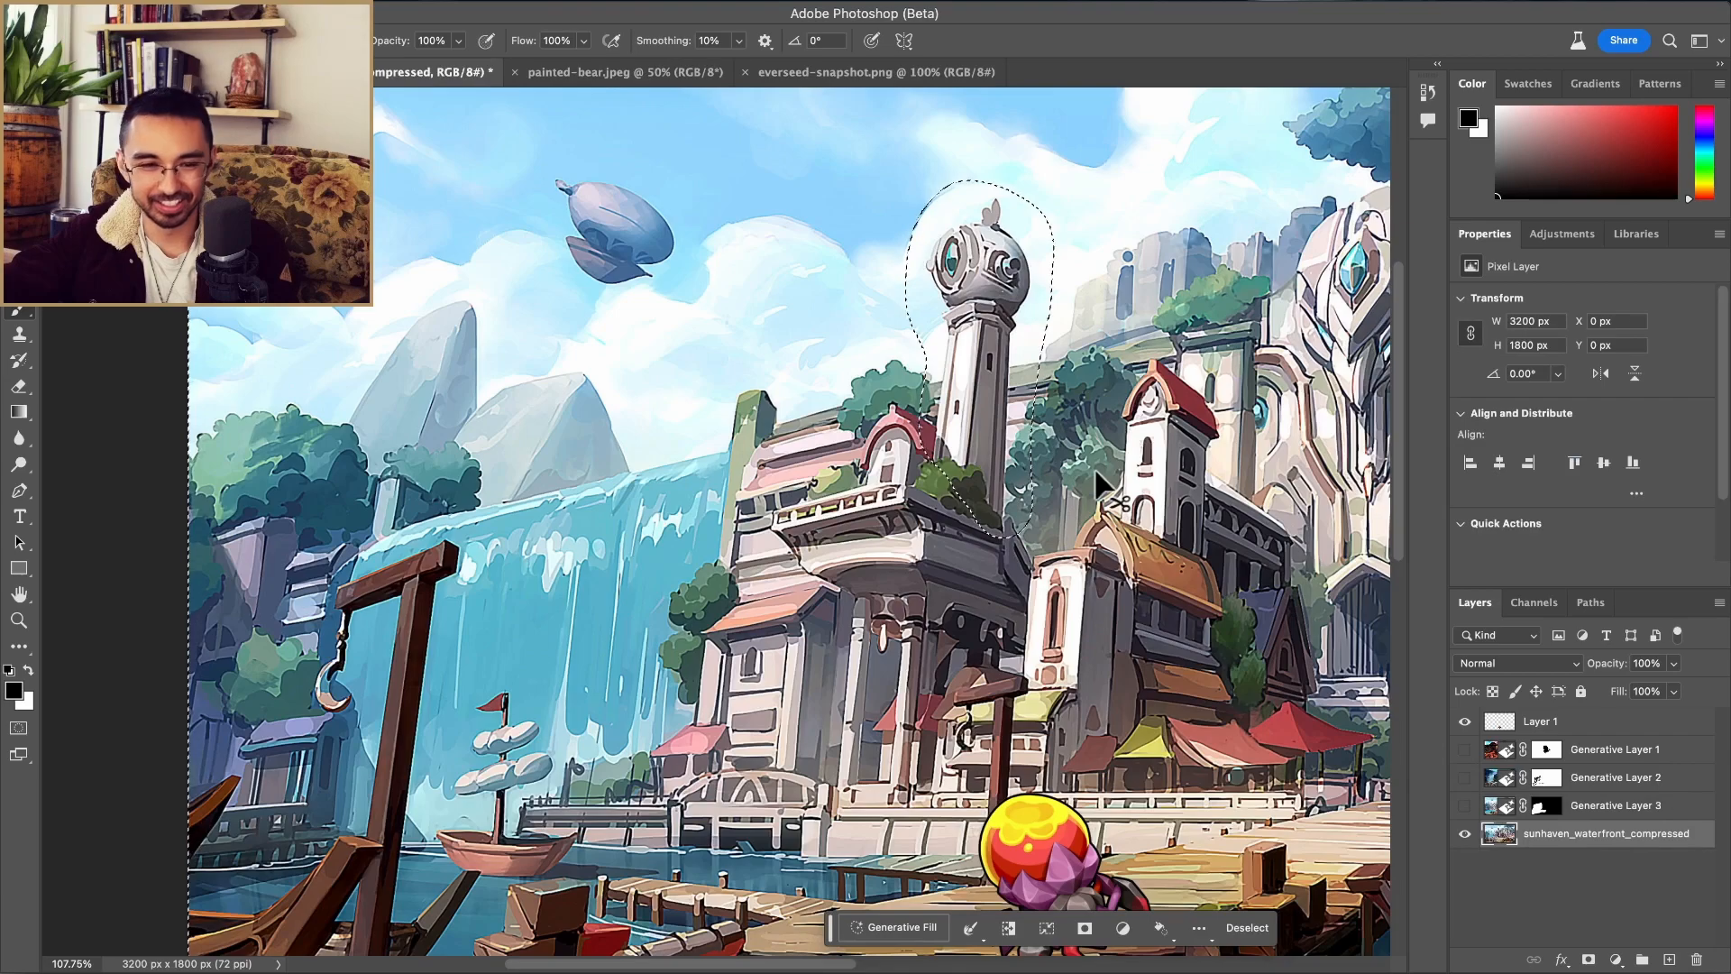
Step: Invert the selection to cover only the tall round-topped tower, and run a Generative Fill with the prompt "lighthouse"
{"action": "key", "text": "super+shift+i"}
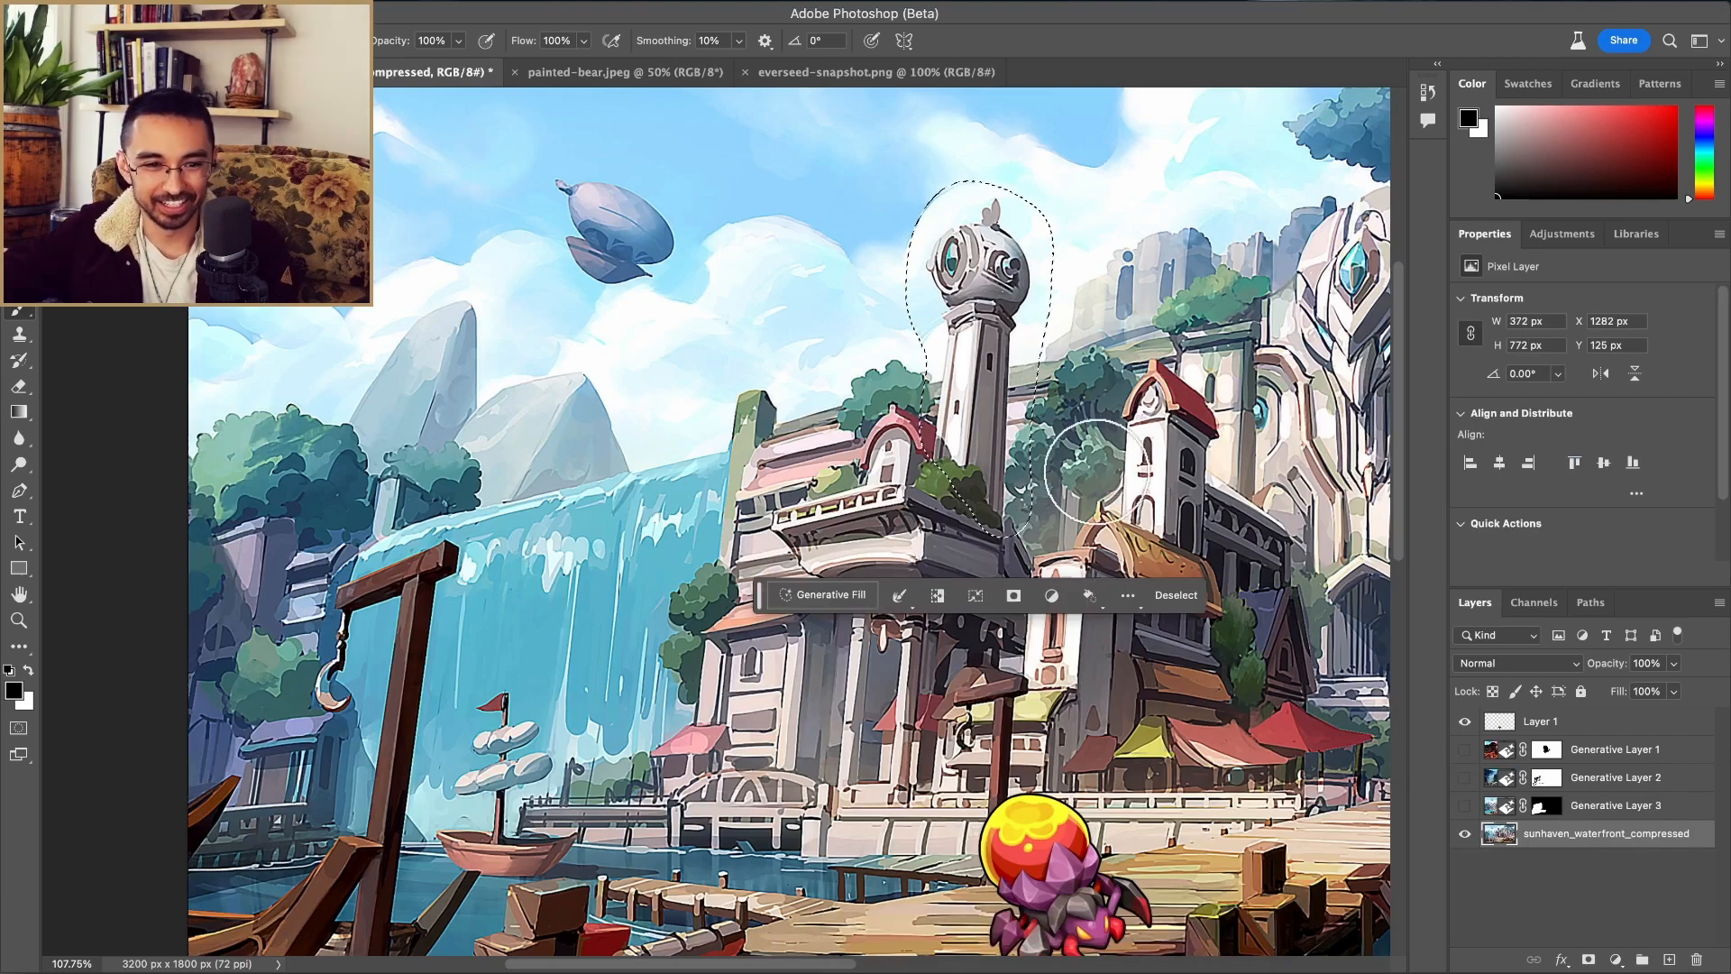
{"action": "left_click", "coordinate": [840, 595]}
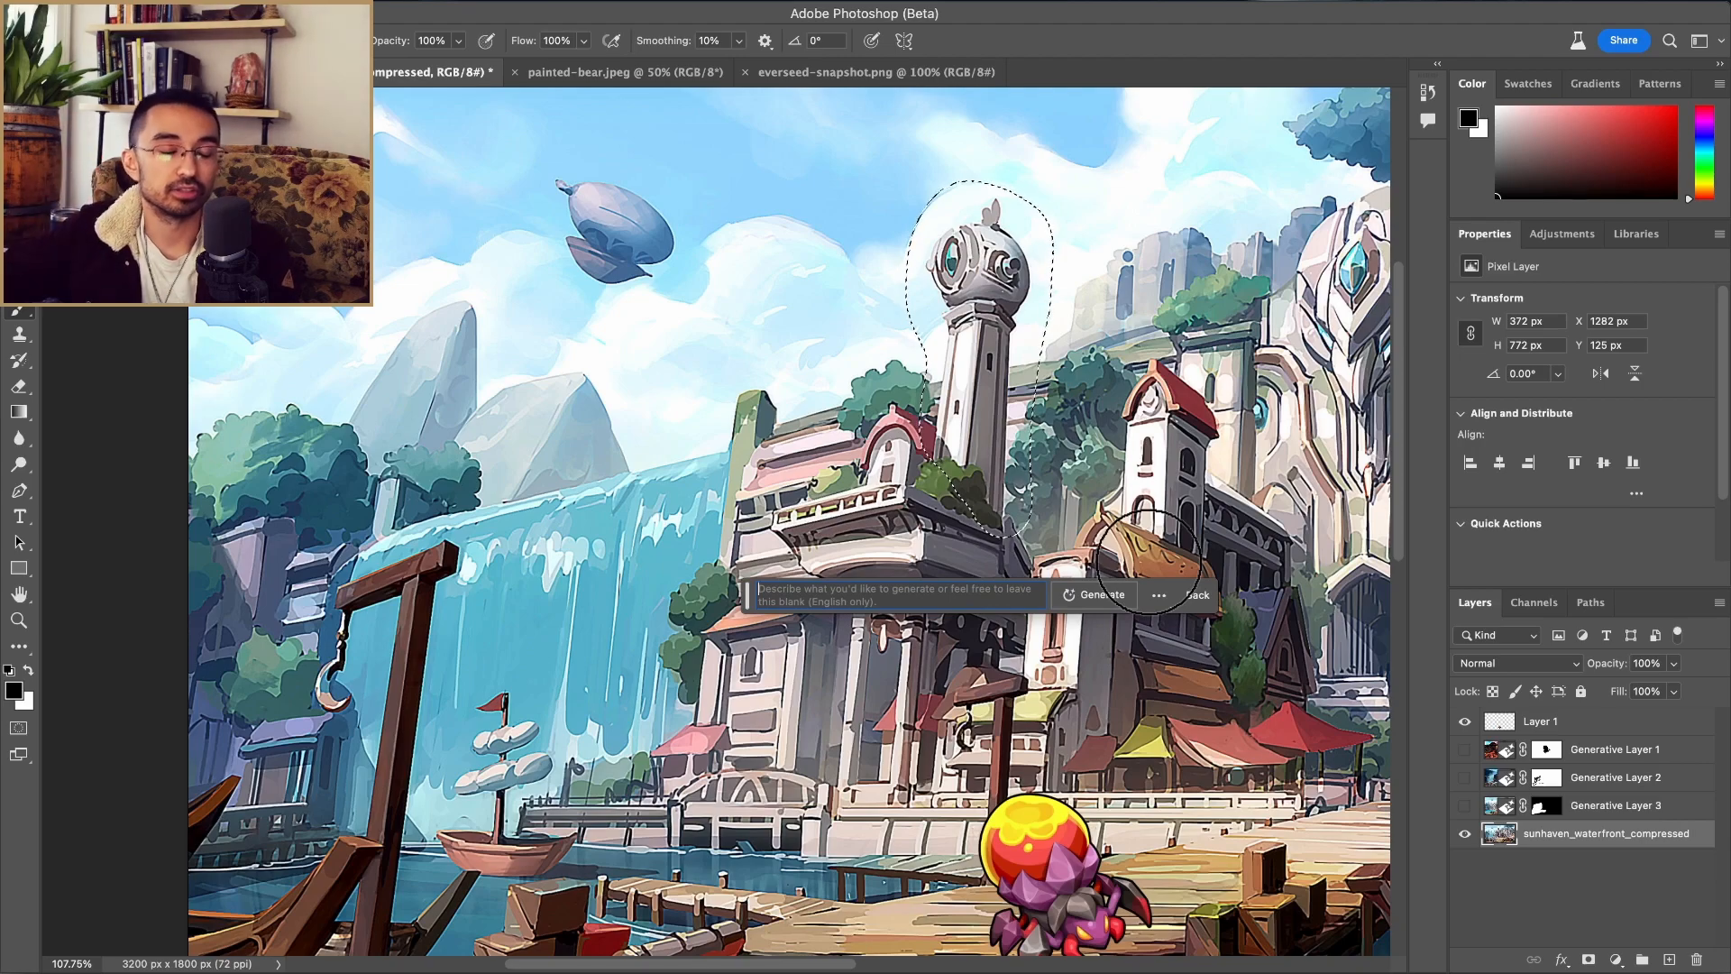
{"action": "type", "text": "light"}
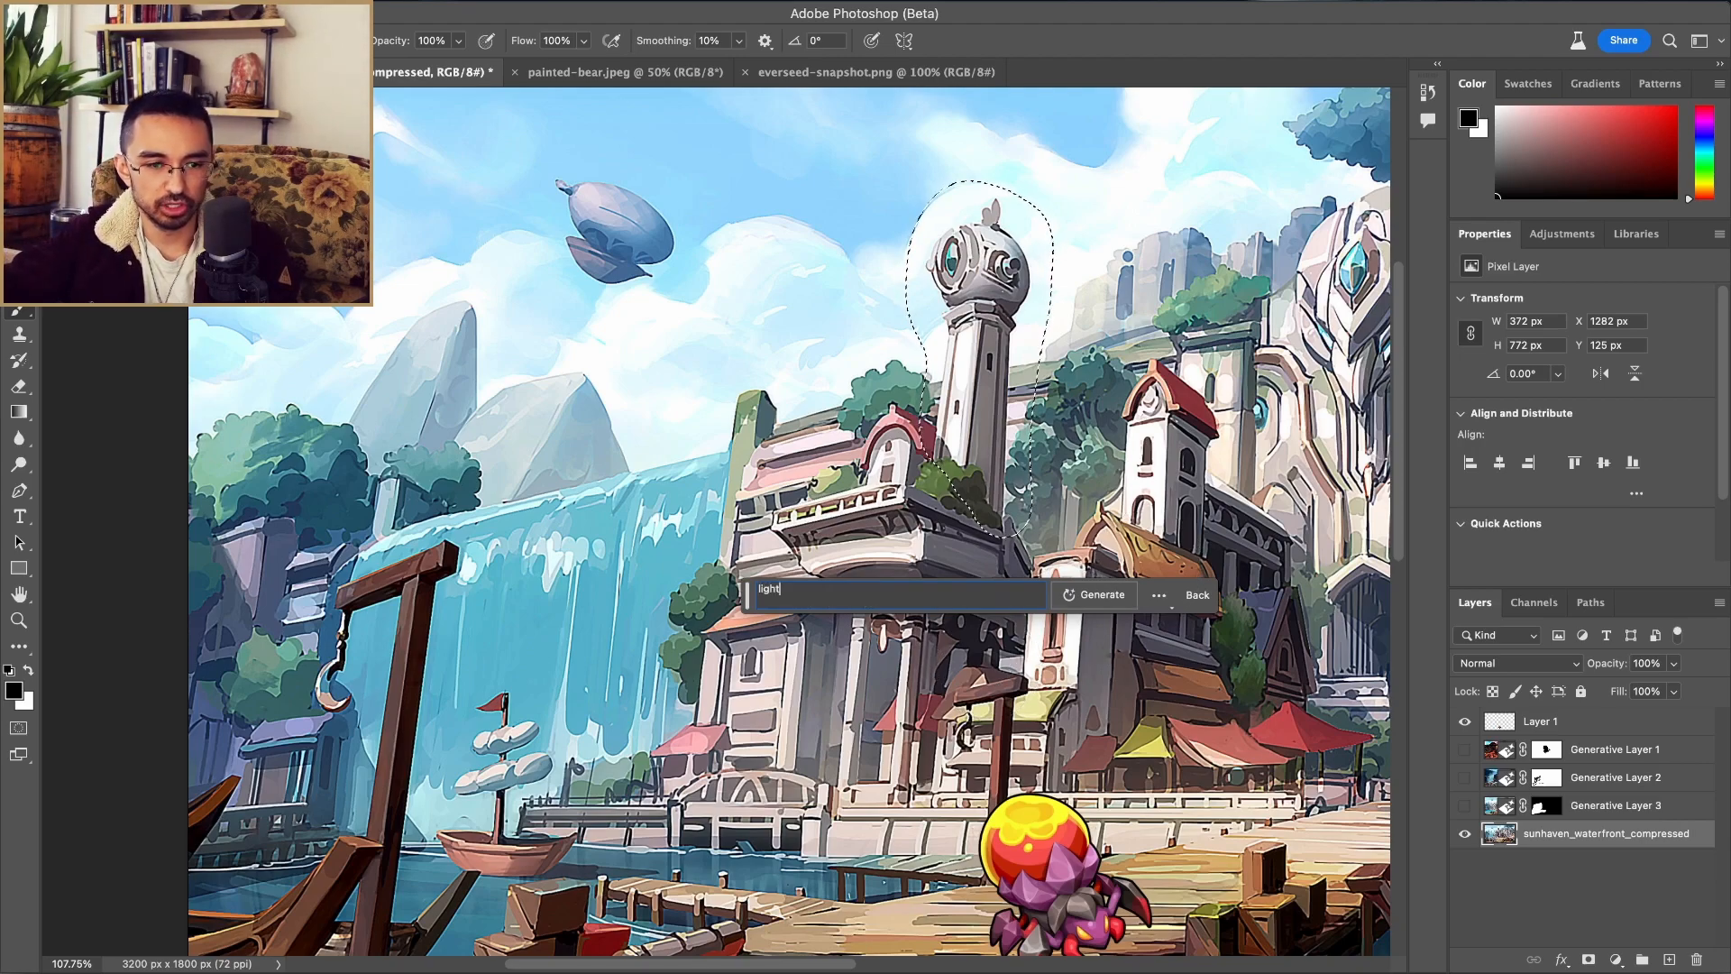
{"action": "left_click", "coordinate": [1091, 594]}
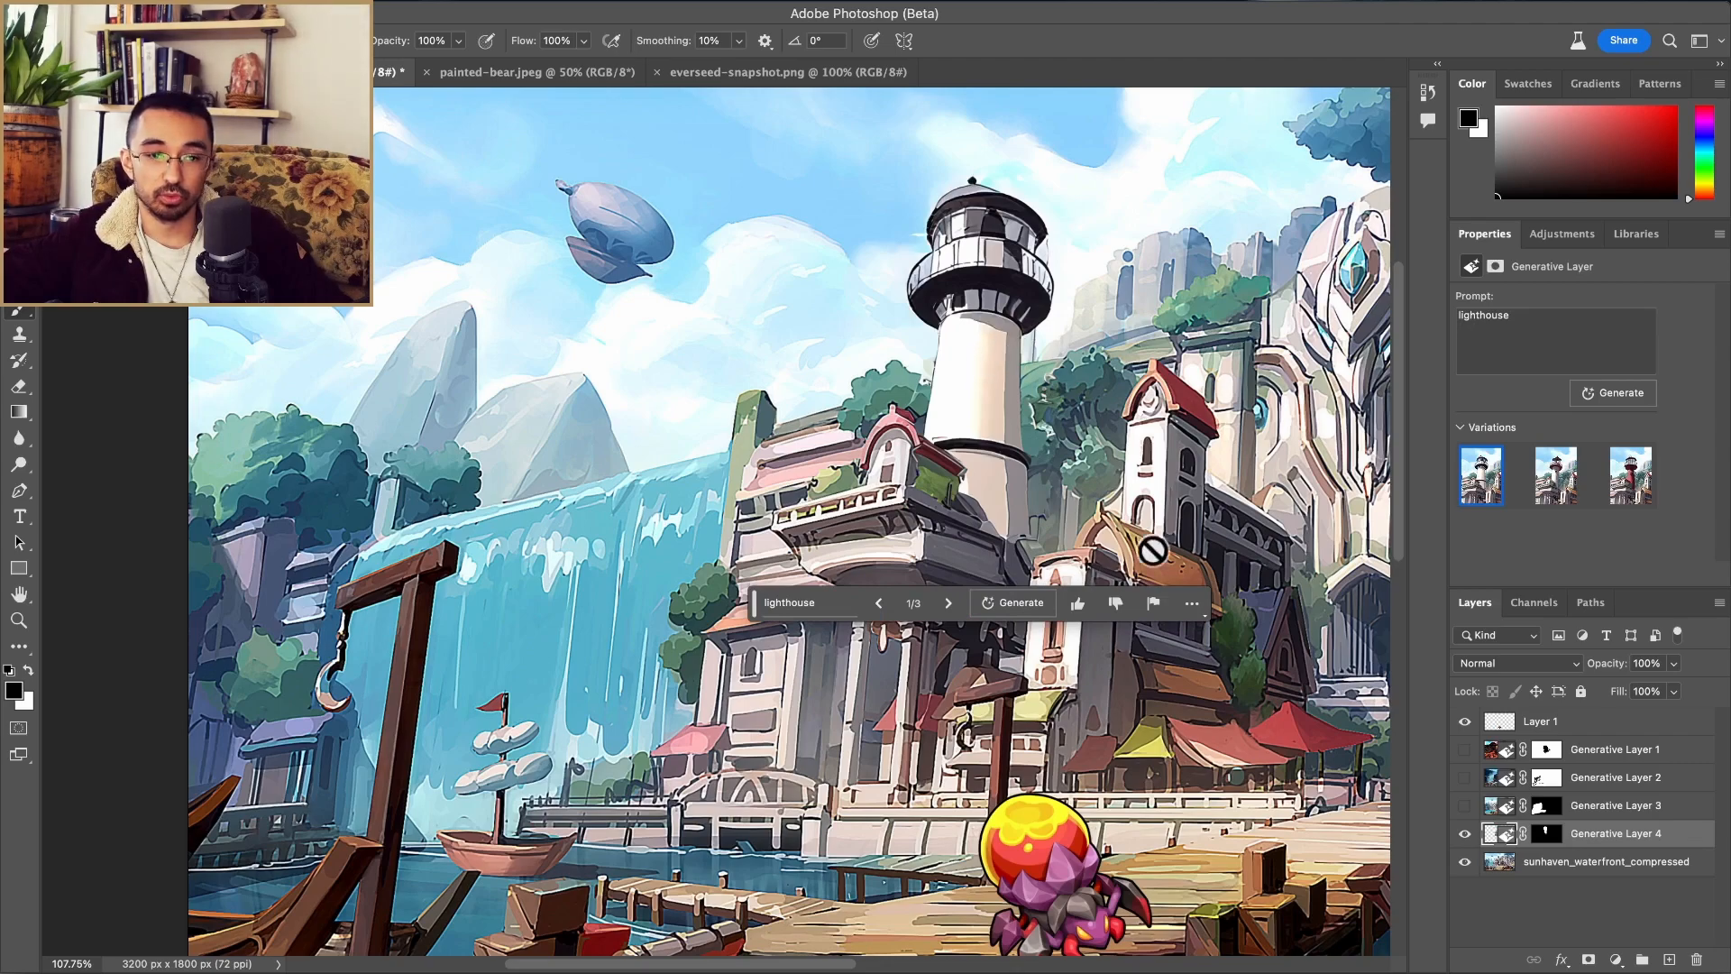
Step: Show the second lighthouse variation and examine its details and edges up close against the surrounding buildings
{"action": "left_click", "coordinate": [947, 603]}
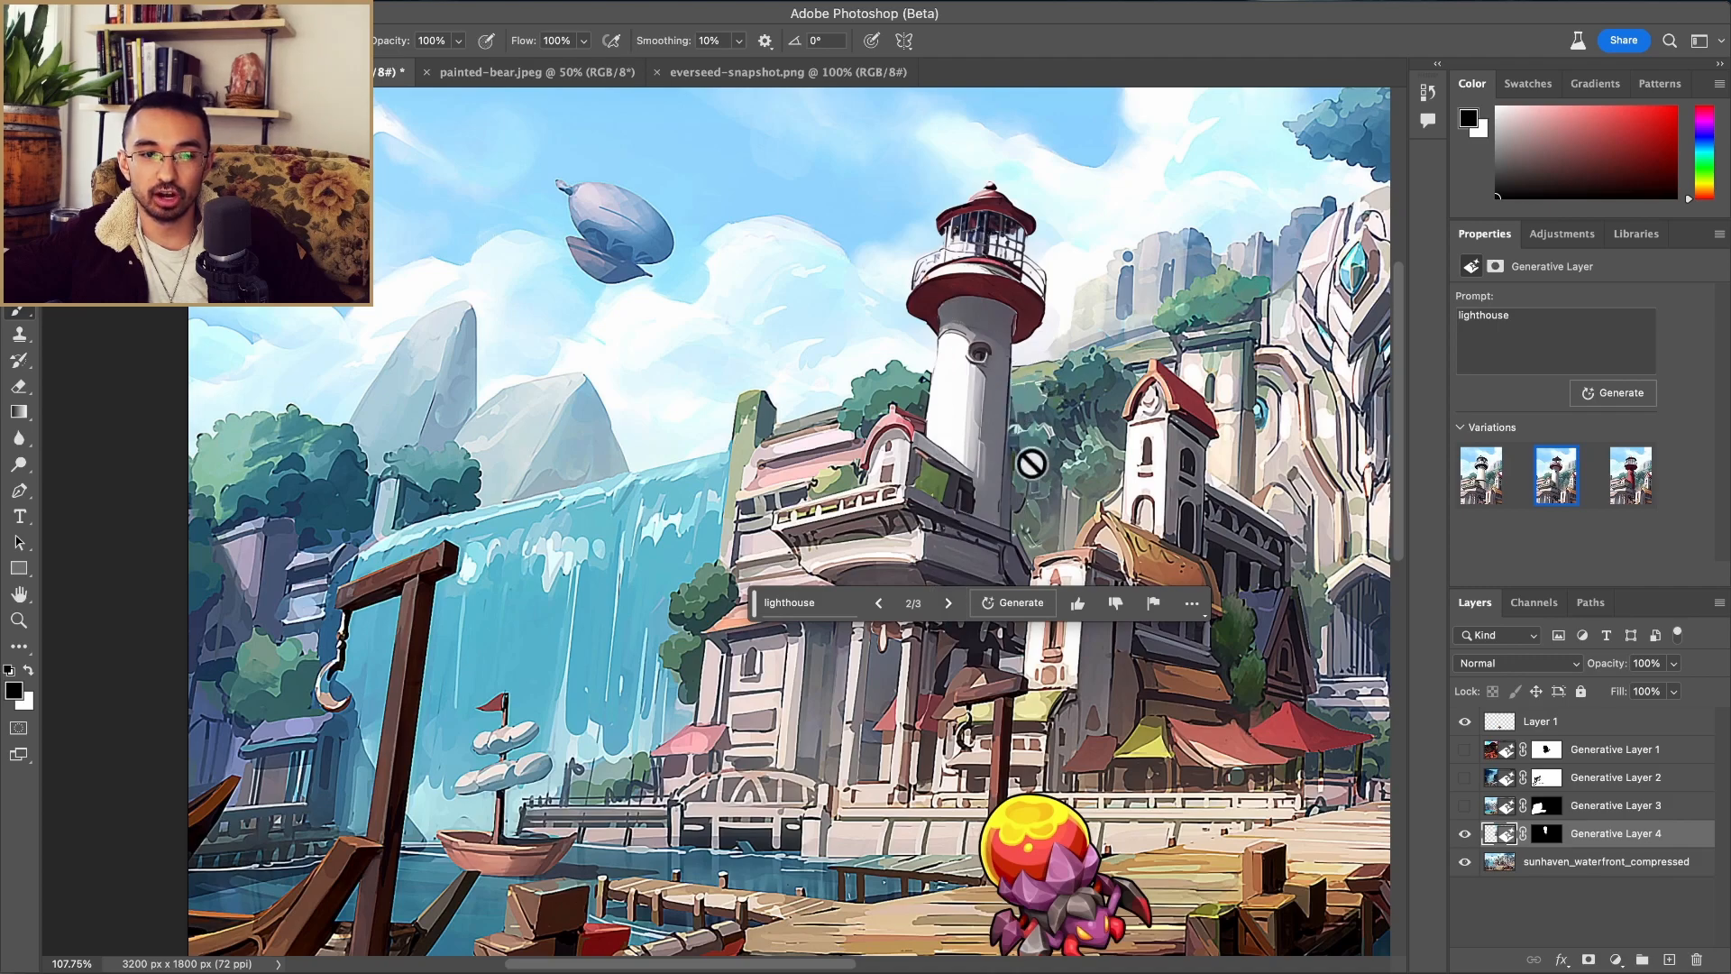
{"action": "scroll", "coordinate": [1172, 455], "scroll_direction": "up", "scroll_amount": 5}
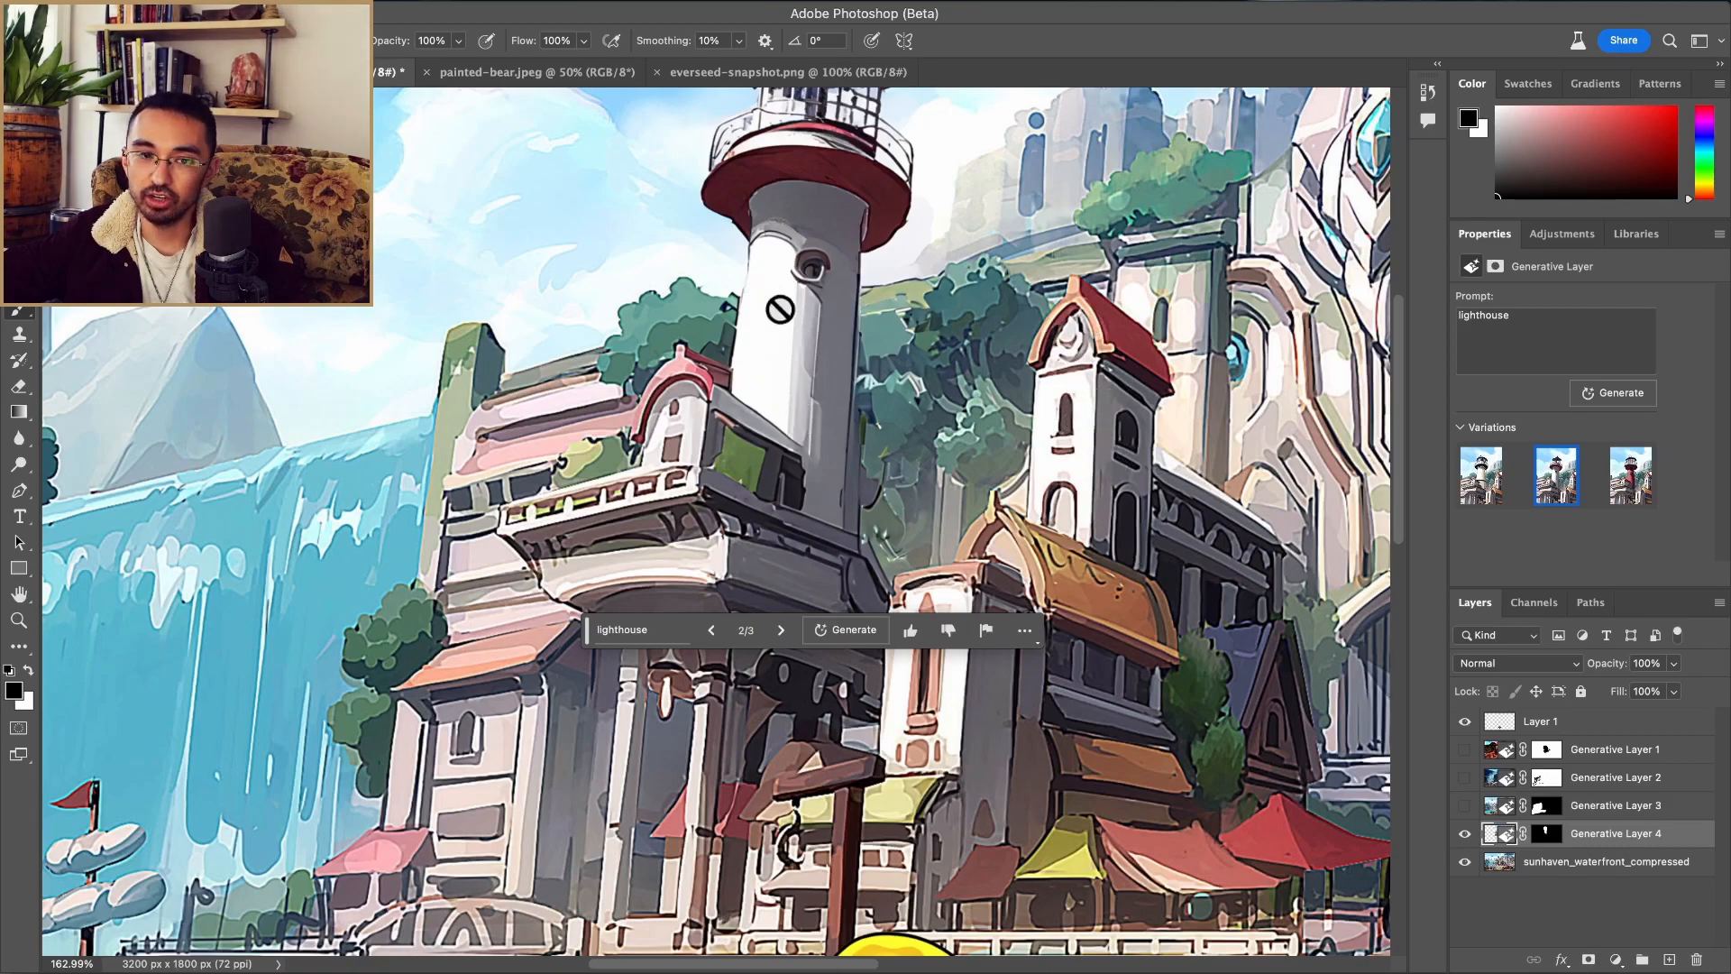
{"action": "scroll", "coordinate": [780, 304], "scroll_direction": "up", "scroll_amount": 2}
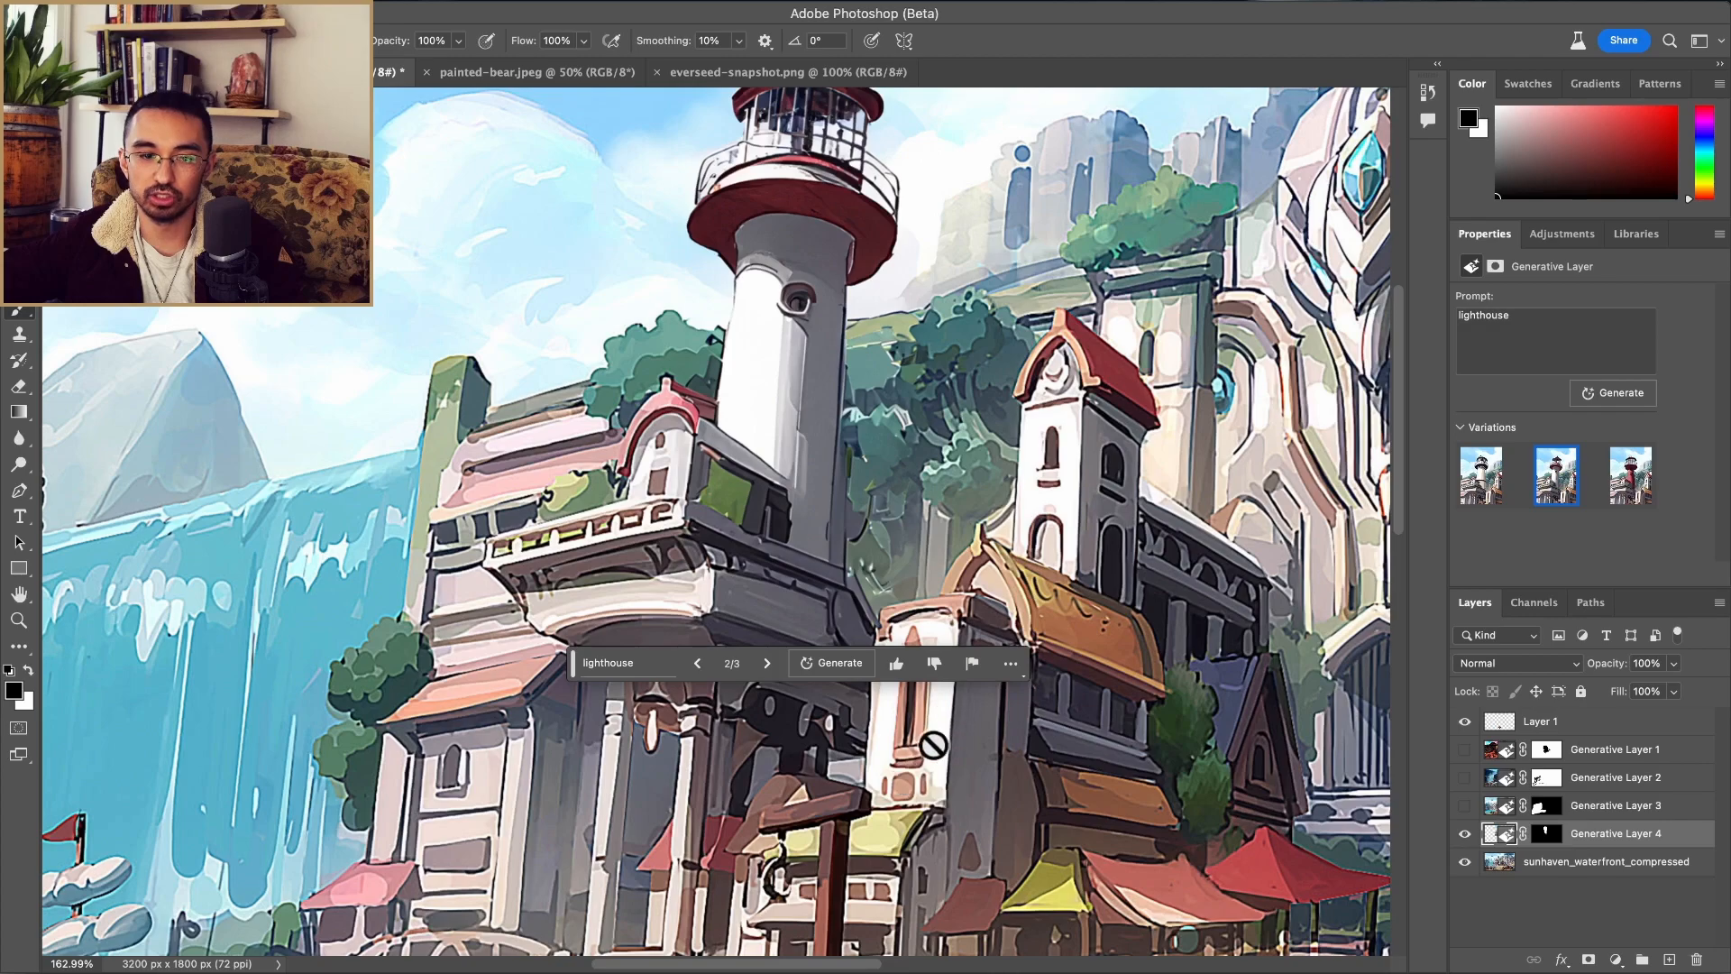
{"action": "scroll", "coordinate": [1123, 479], "scroll_direction": "right", "scroll_amount": 2}
{"action": "scroll", "coordinate": [1123, 480], "scroll_direction": "right", "scroll_amount": 5}
{"action": "scroll", "coordinate": [1161, 471], "scroll_direction": "right", "scroll_amount": 5}
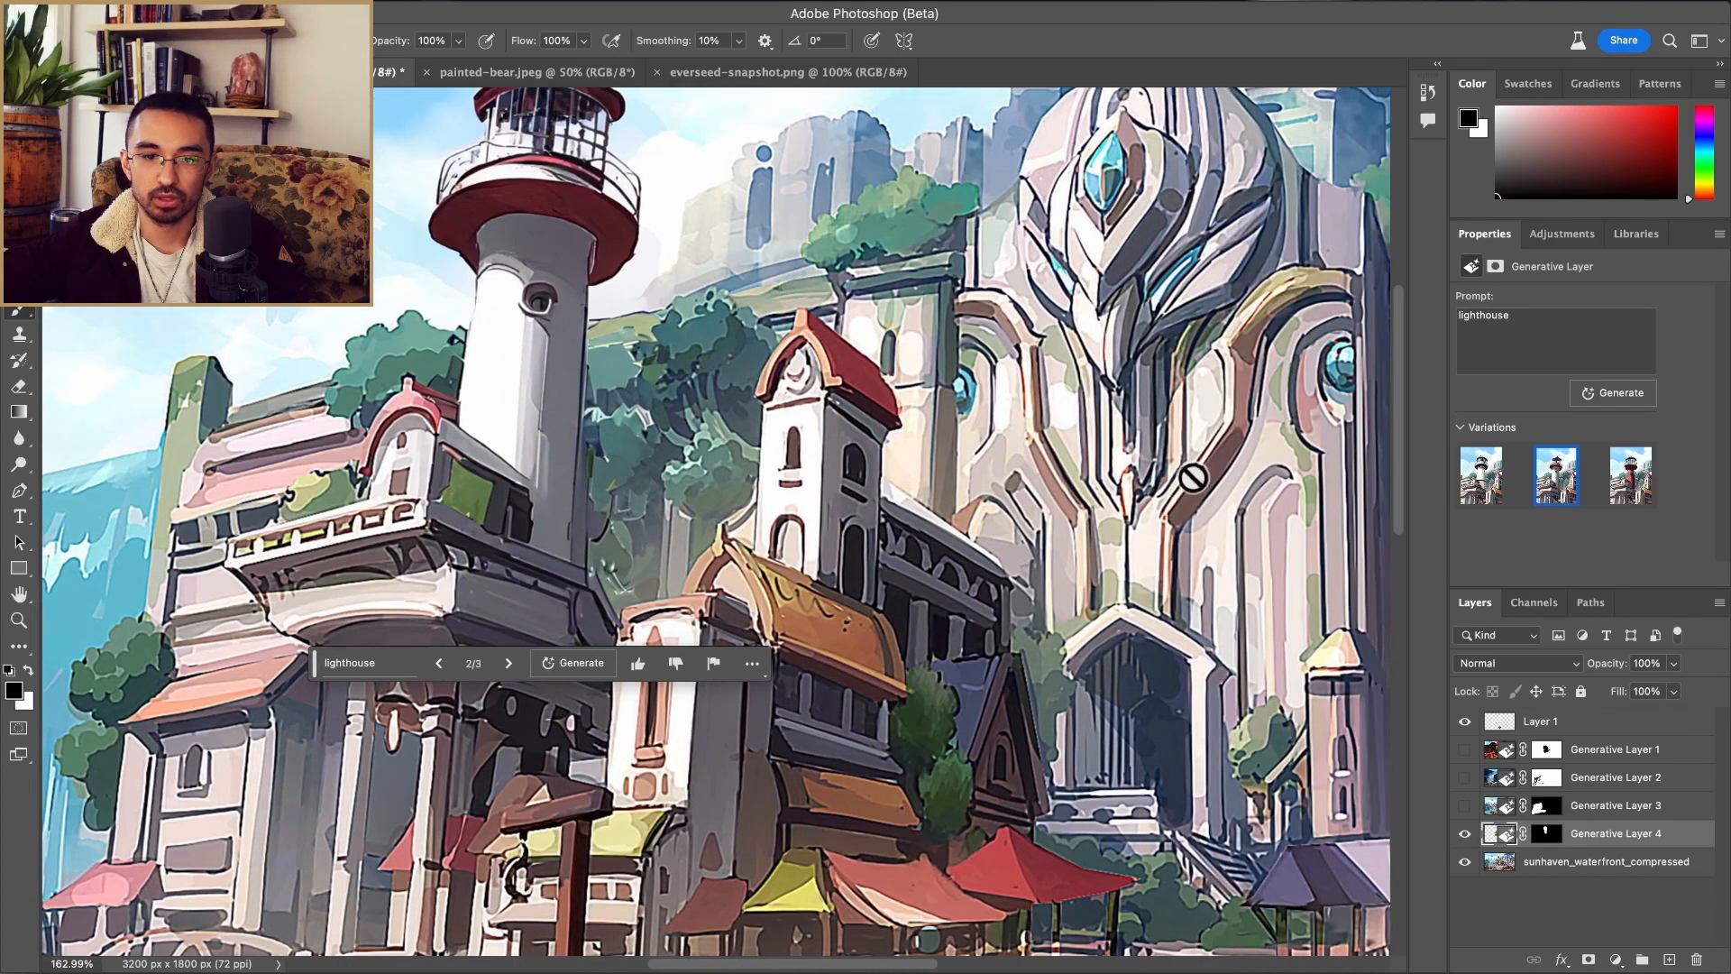
{"action": "scroll", "coordinate": [978, 535], "scroll_direction": "up", "scroll_amount": 2}
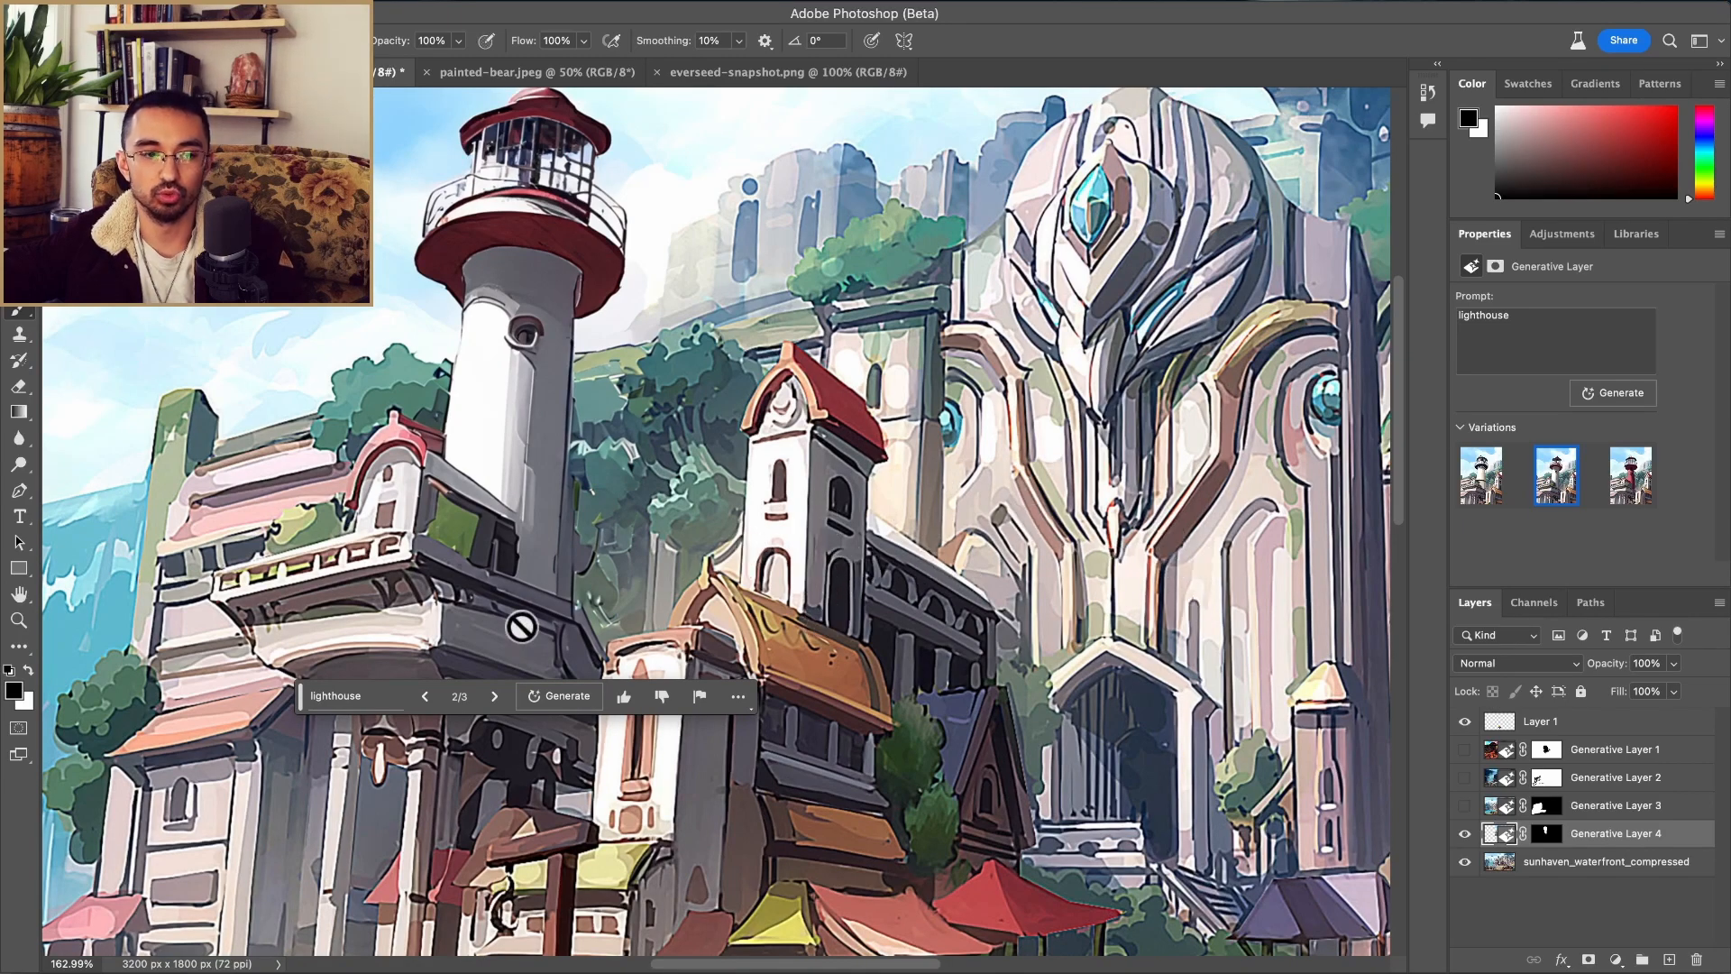
{"action": "scroll", "coordinate": [329, 823], "scroll_direction": "up", "scroll_amount": 3}
{"action": "scroll", "coordinate": [298, 632], "scroll_direction": "down", "scroll_amount": 1}
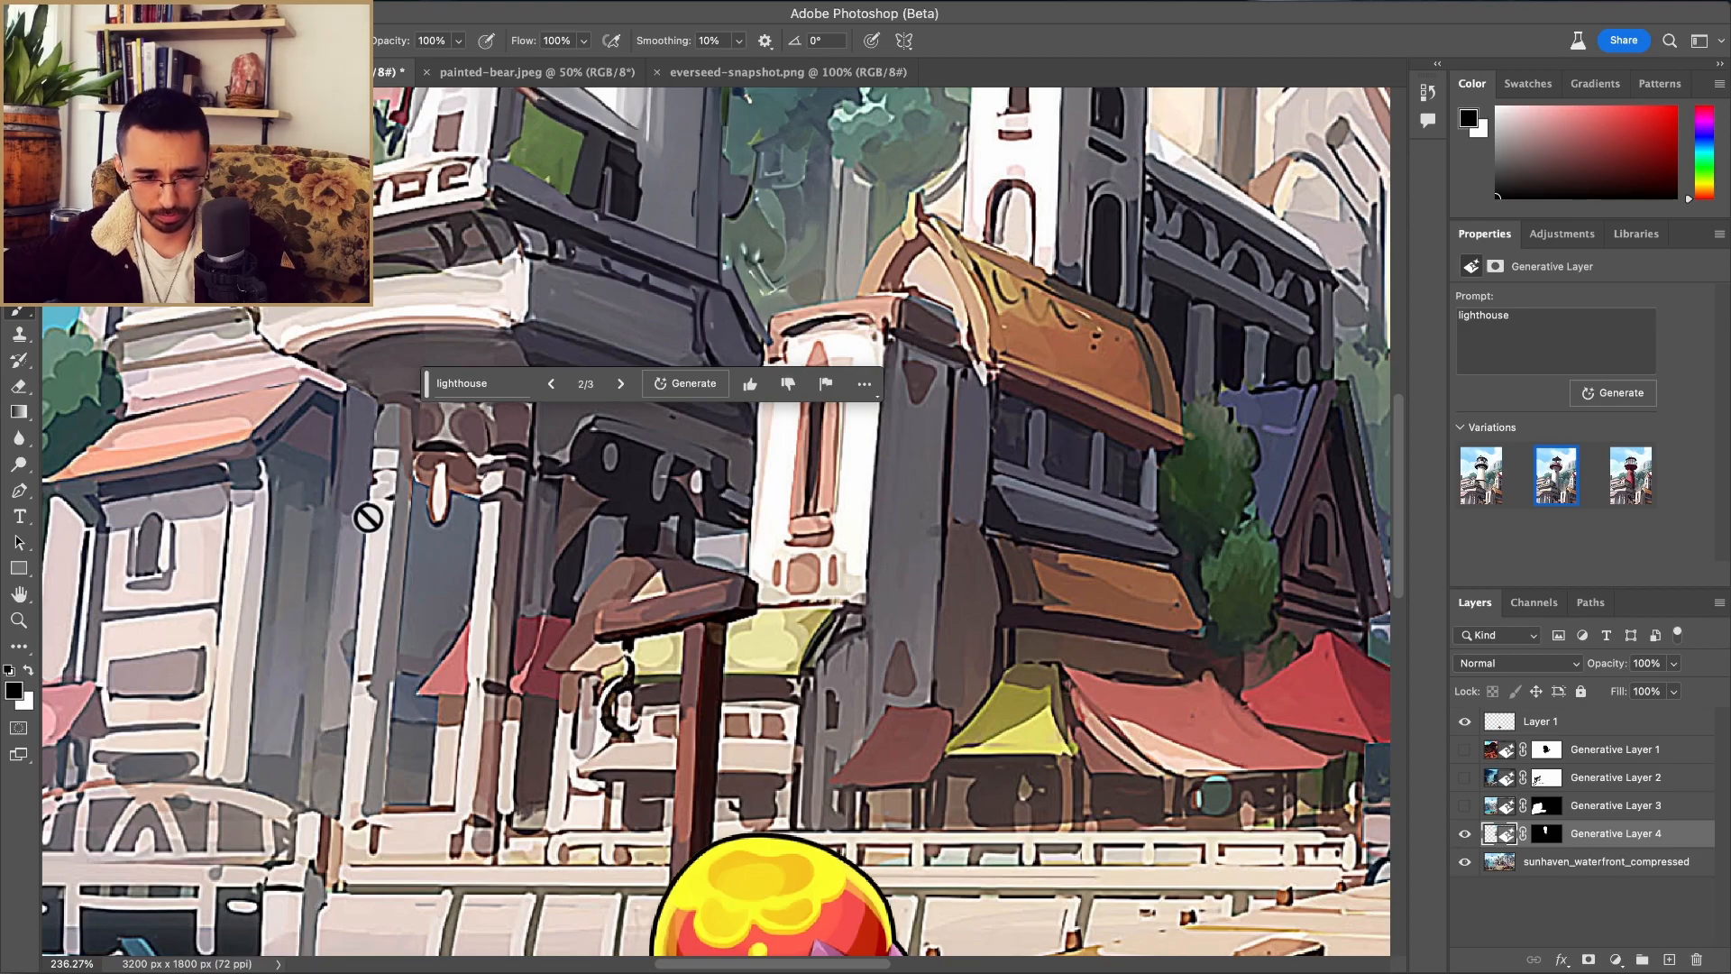
{"action": "scroll", "coordinate": [370, 516], "scroll_direction": "up", "scroll_amount": 10}
{"action": "scroll", "coordinate": [573, 434], "scroll_direction": "up", "scroll_amount": 2}
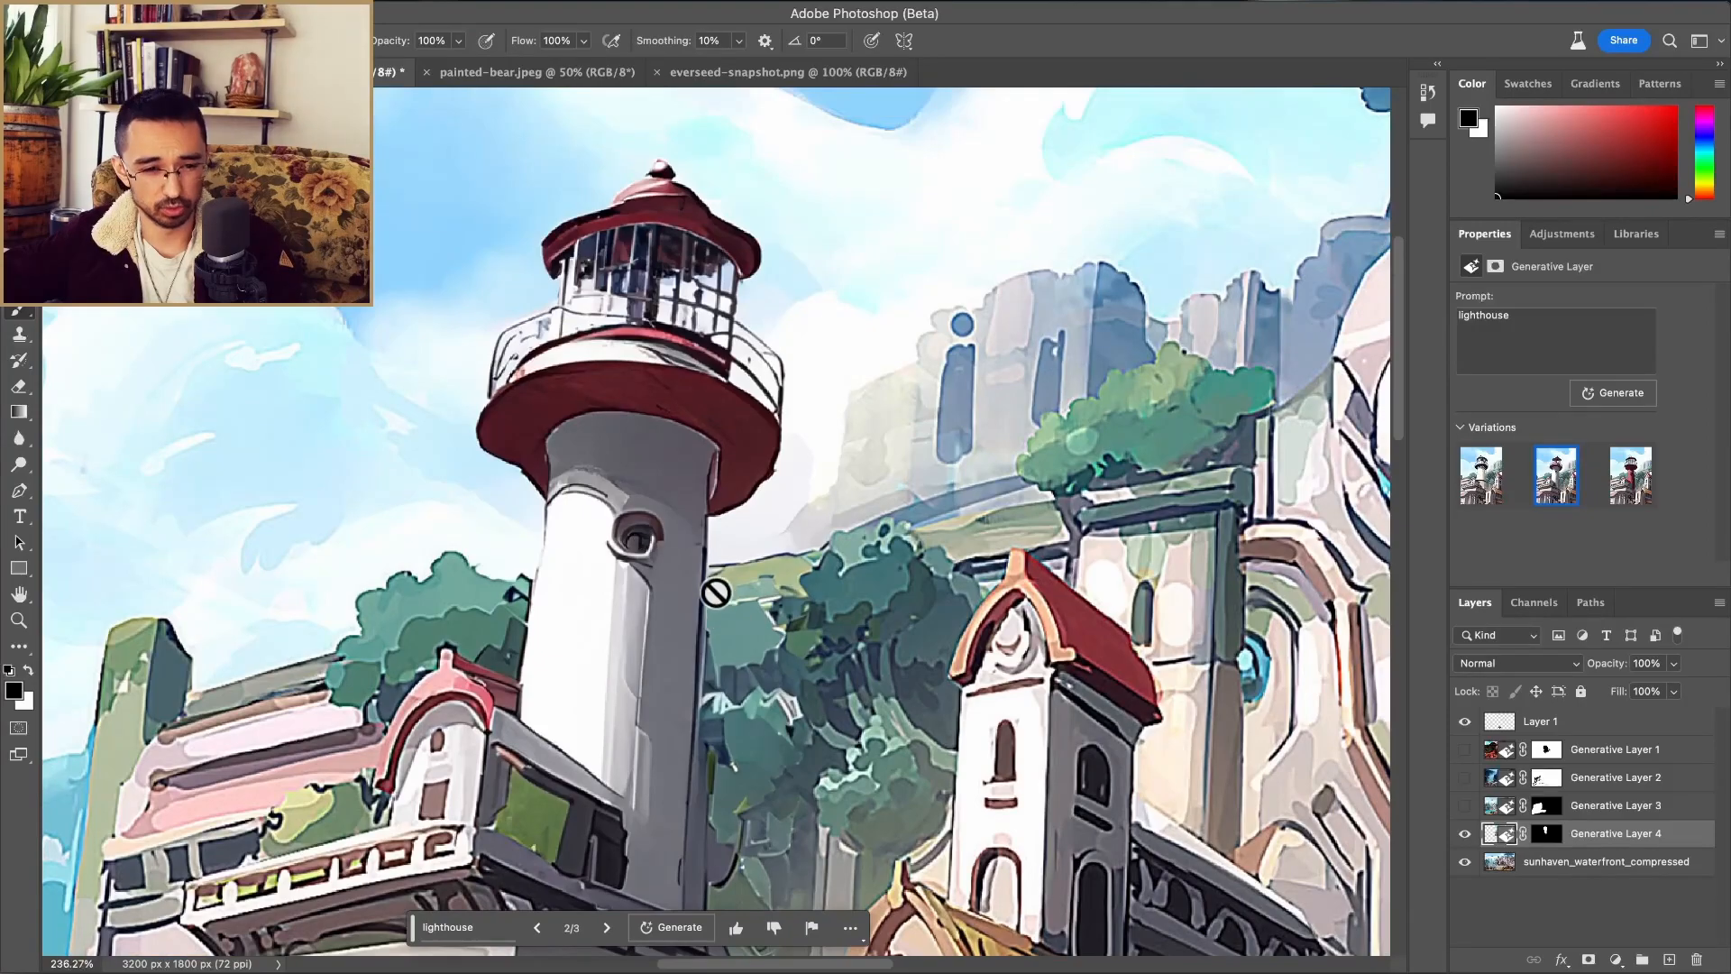
{"action": "scroll", "coordinate": [595, 613], "scroll_direction": "down", "scroll_amount": 1}
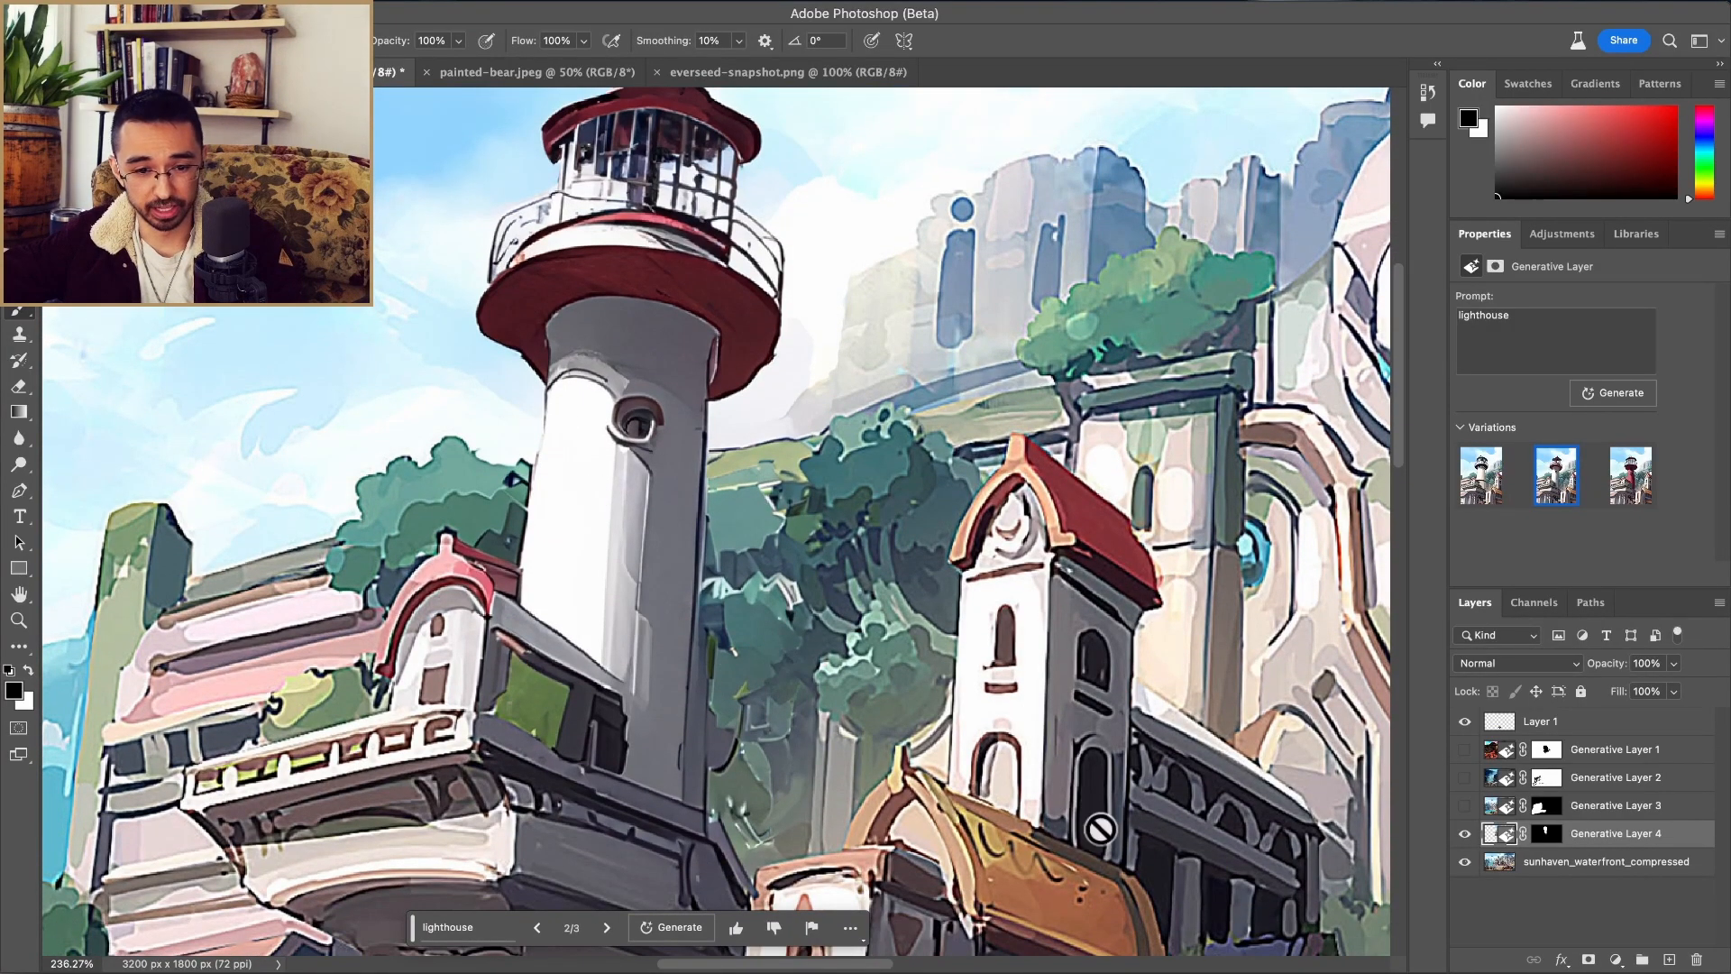
{"action": "scroll", "coordinate": [724, 519], "scroll_direction": "up", "scroll_amount": 3}
{"action": "scroll", "coordinate": [642, 443], "scroll_direction": "down", "scroll_amount": 4}
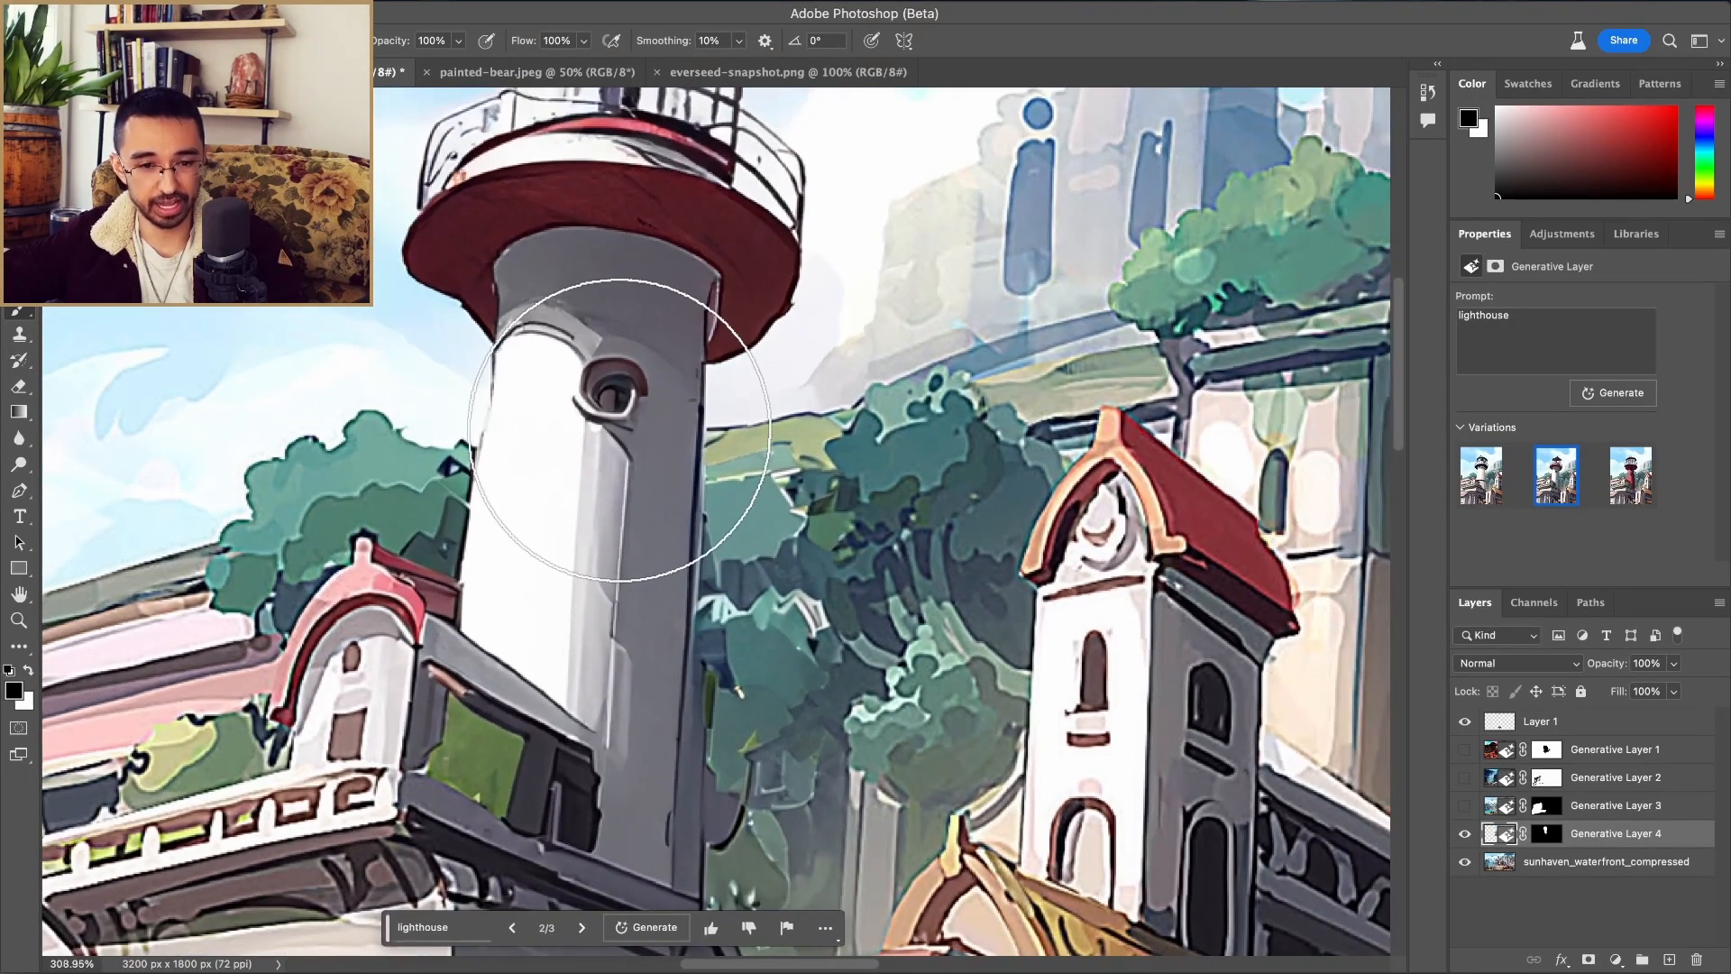
{"action": "scroll", "coordinate": [622, 379], "scroll_direction": "up", "scroll_amount": 1}
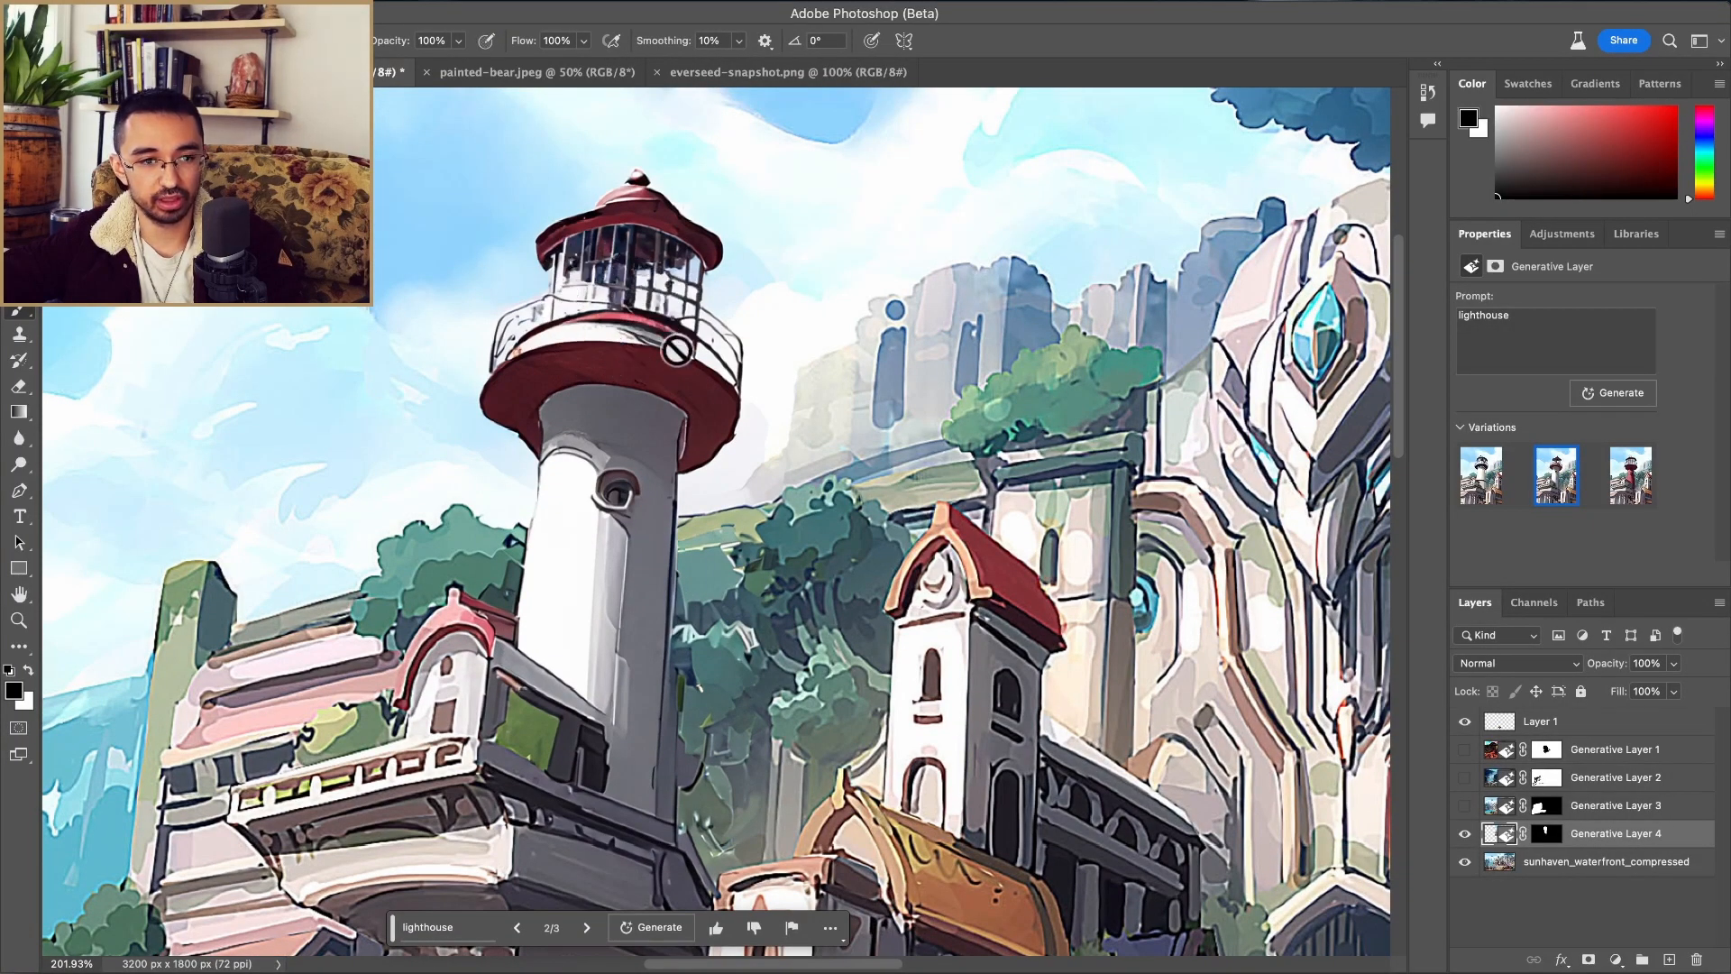
{"action": "scroll", "coordinate": [756, 431], "scroll_direction": "down", "scroll_amount": 1}
{"action": "scroll", "coordinate": [750, 541], "scroll_direction": "down", "scroll_amount": 2}
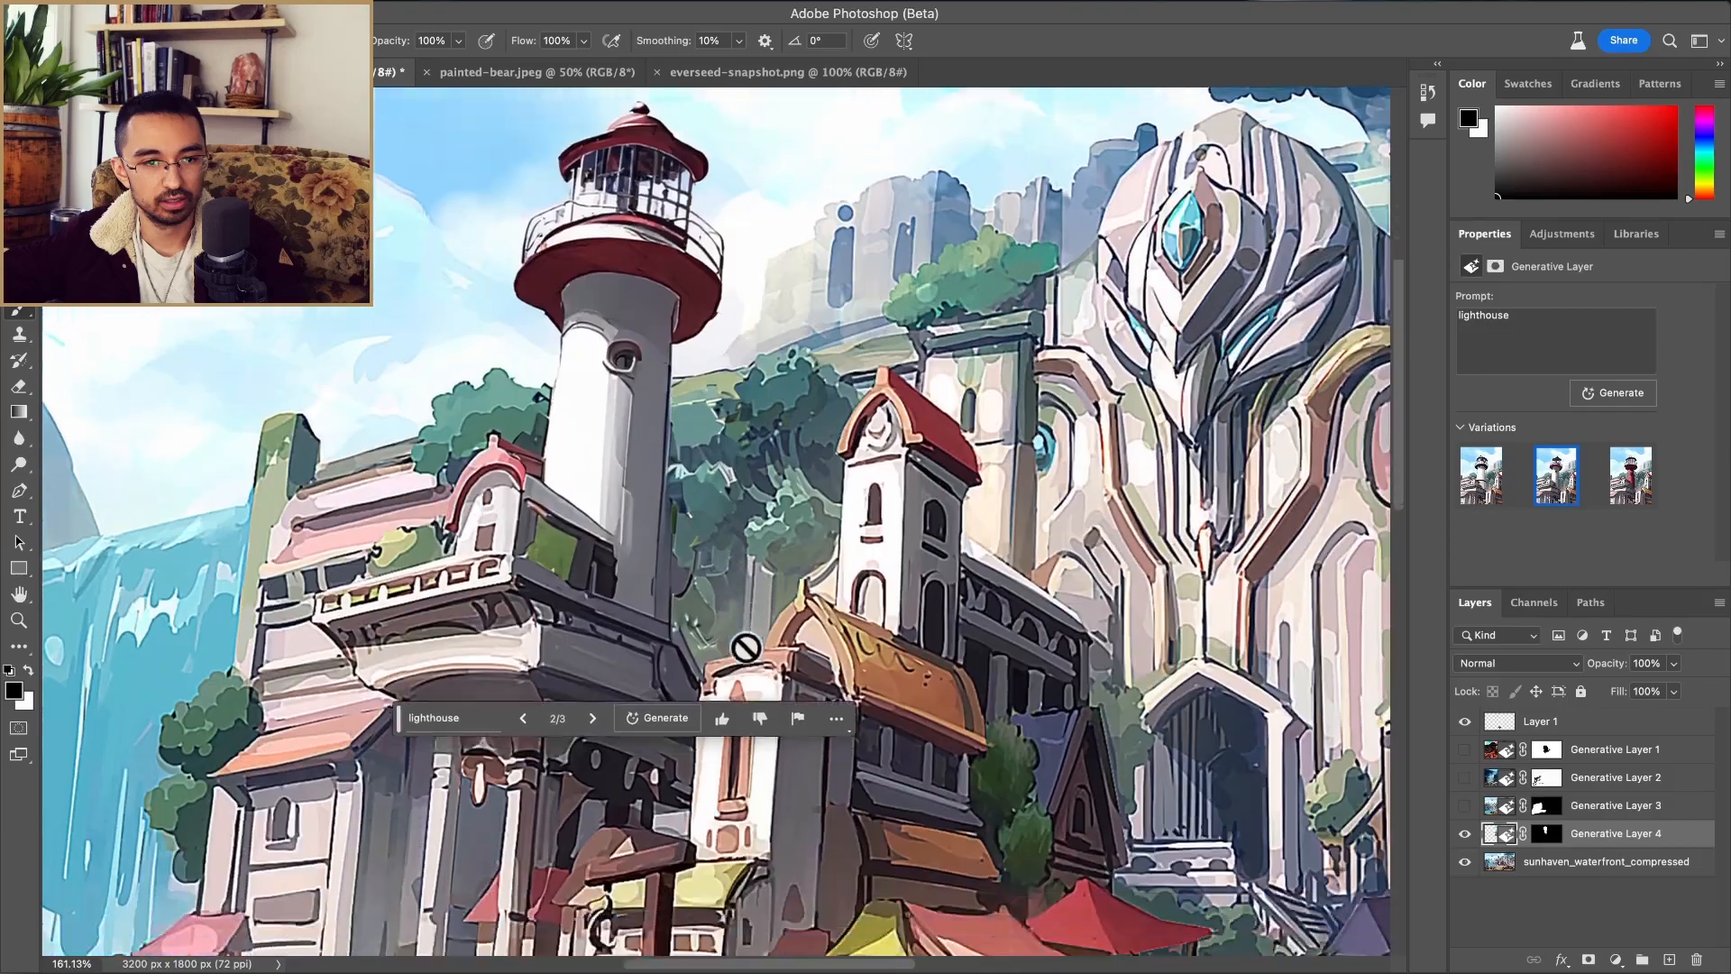
{"action": "scroll", "coordinate": [640, 694], "scroll_direction": "down", "scroll_amount": 2}
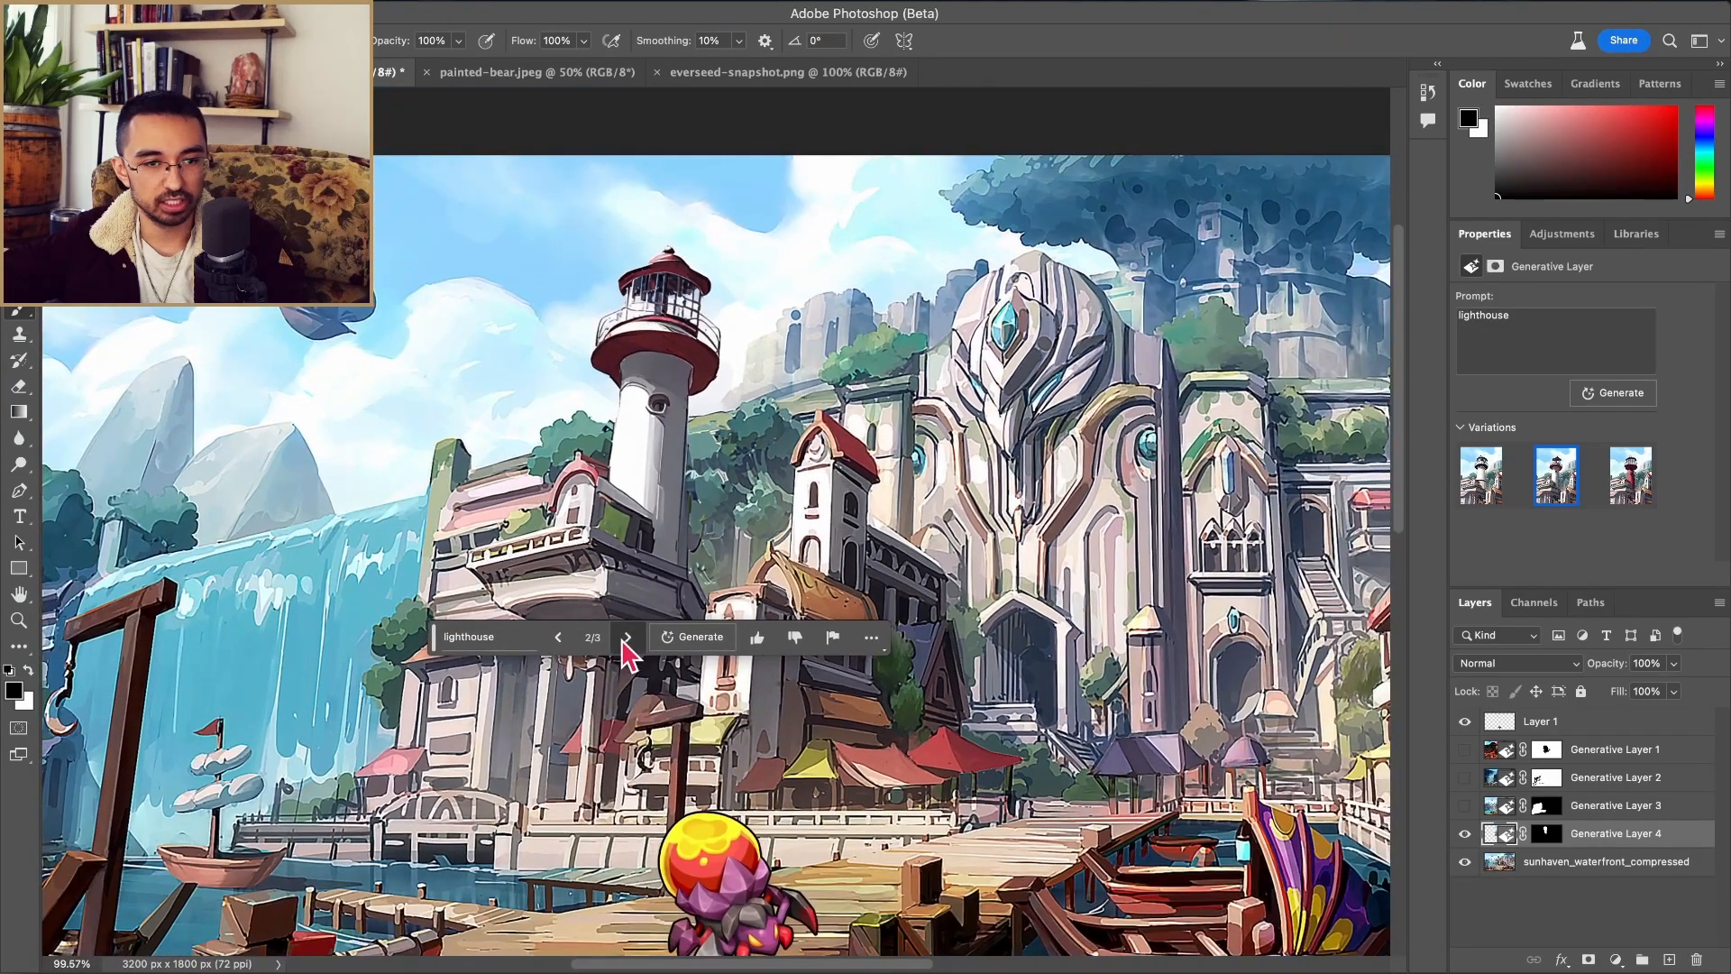
Step: Compare the third, second and first lighthouse variations up close and at full view, and settle on the second one
{"action": "left_click", "coordinate": [628, 640]}
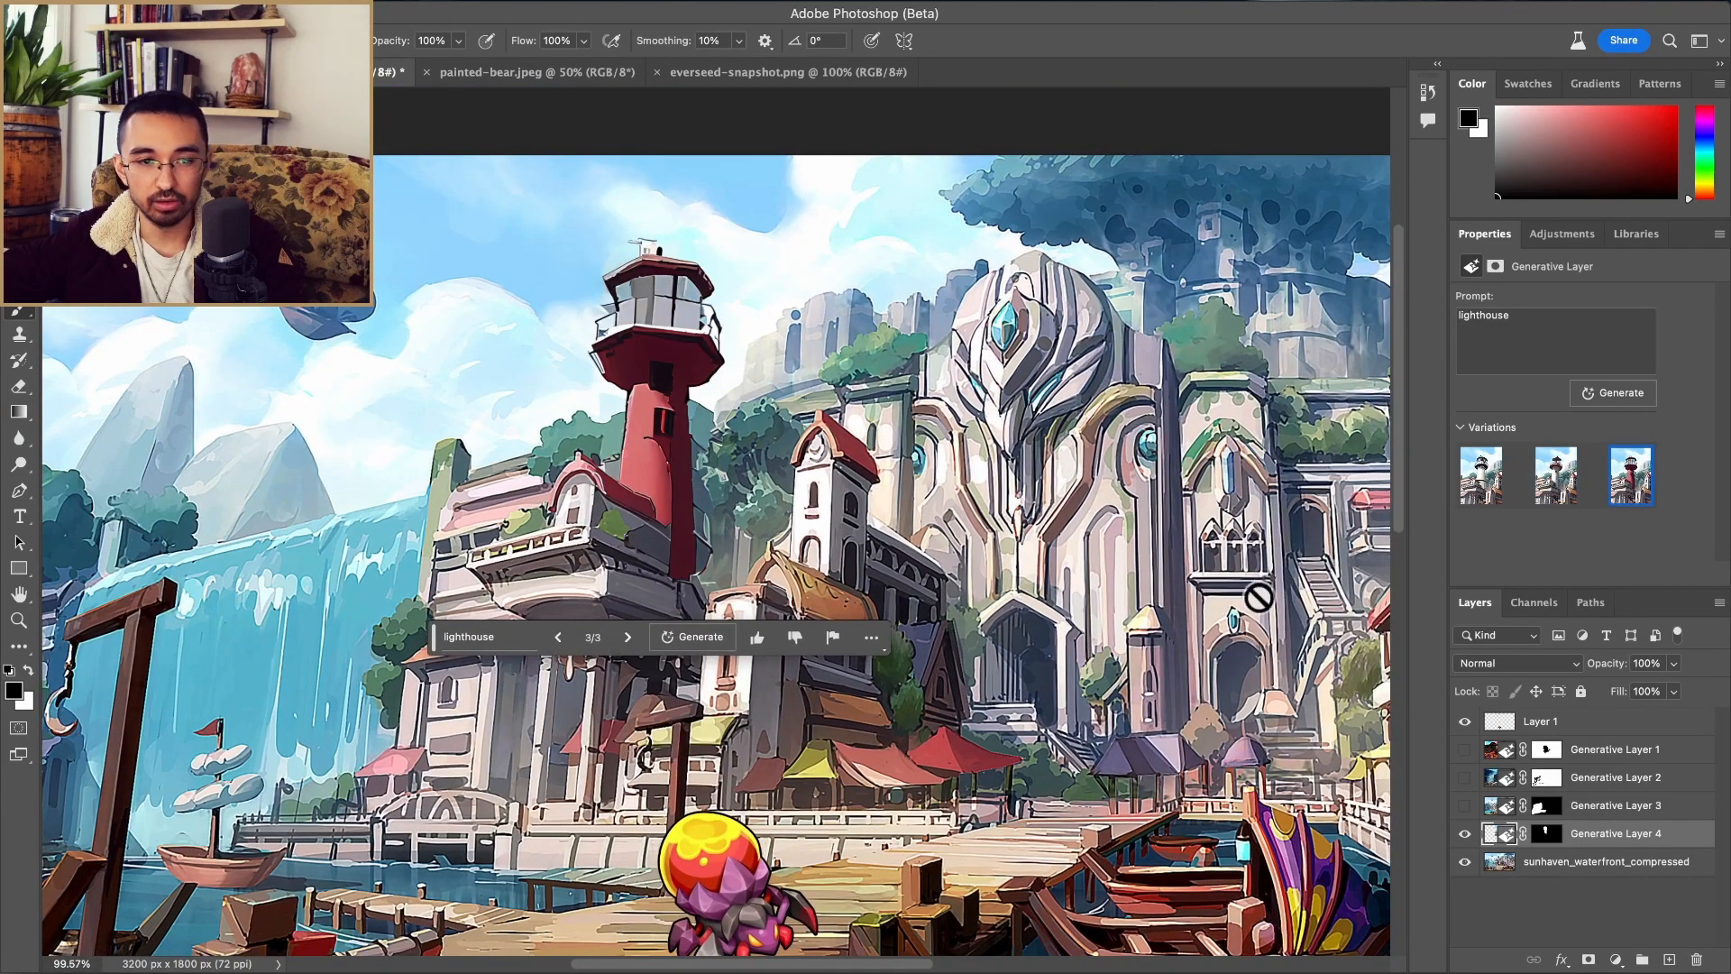
{"action": "scroll", "coordinate": [724, 425], "scroll_direction": "down", "scroll_amount": 2}
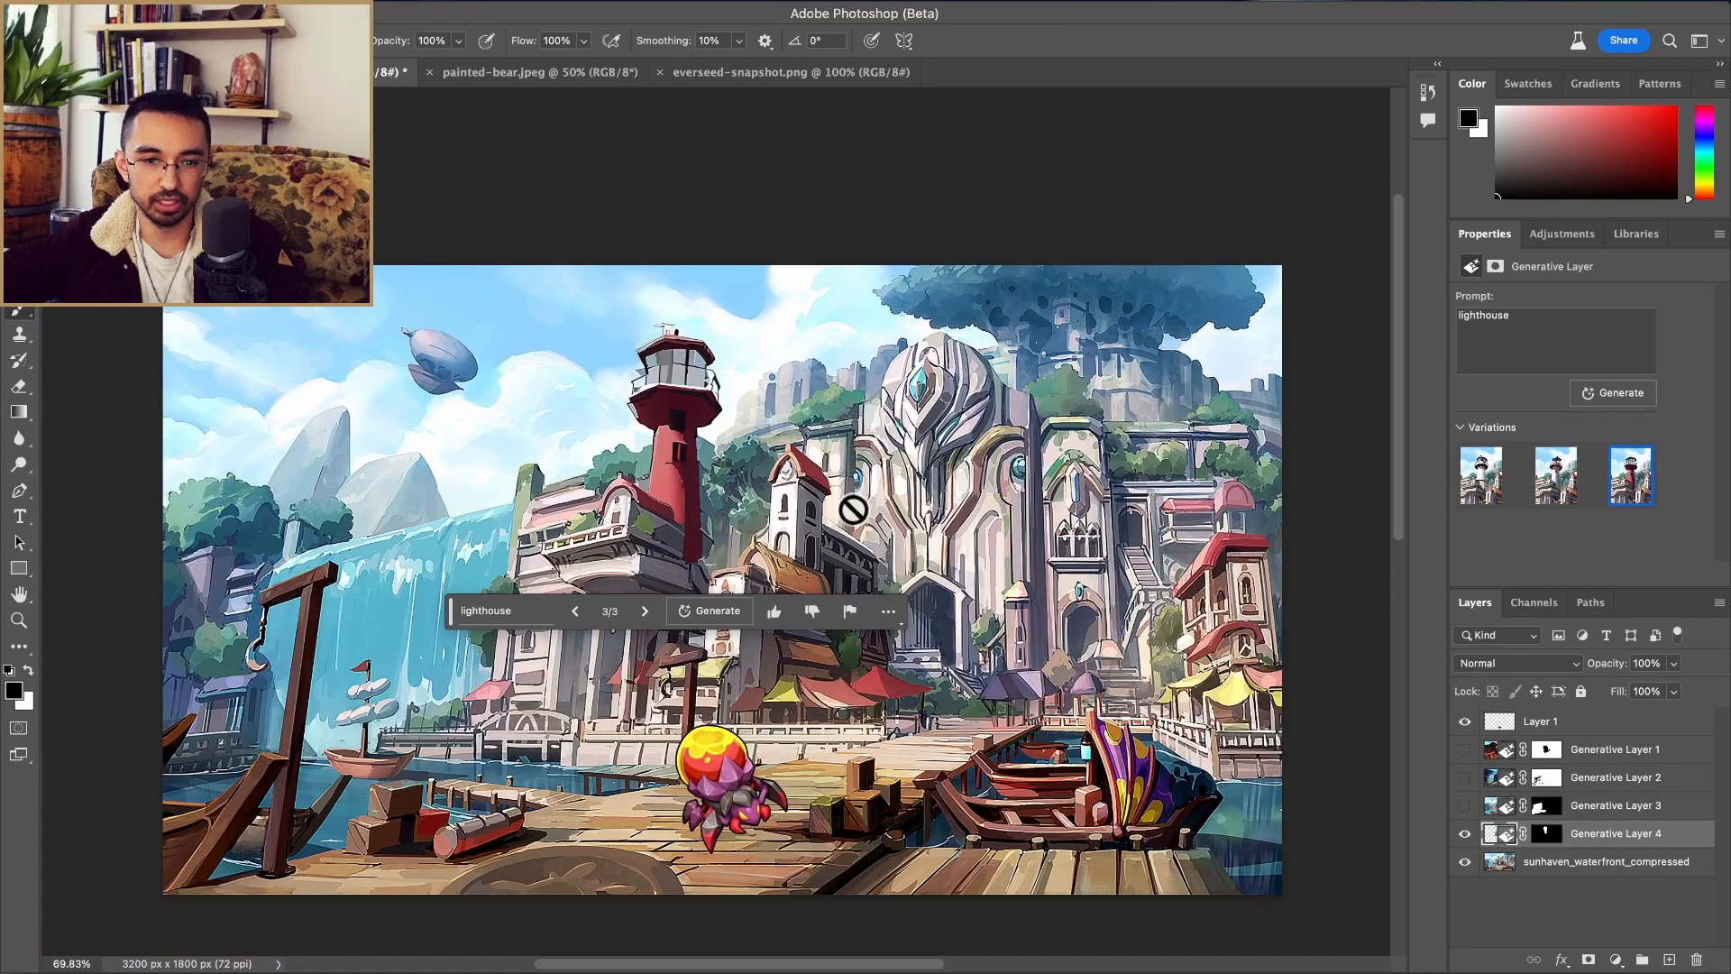
{"action": "left_click", "coordinate": [577, 612]}
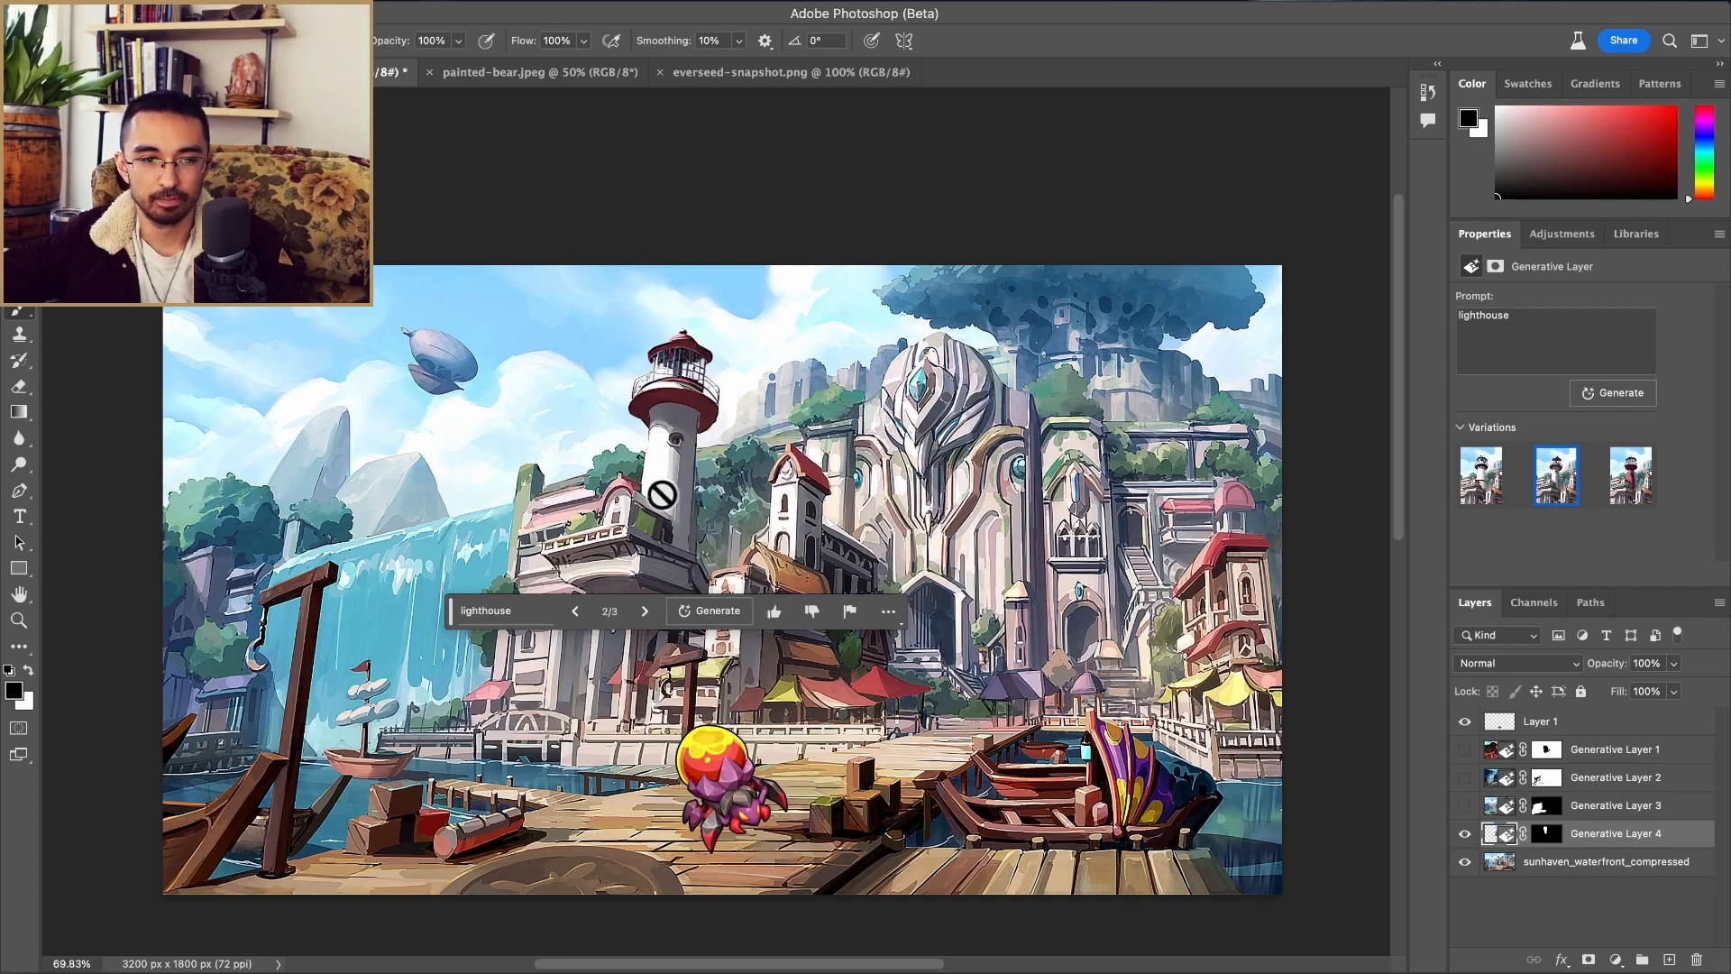
{"action": "scroll", "coordinate": [741, 377], "scroll_direction": "up", "scroll_amount": 5}
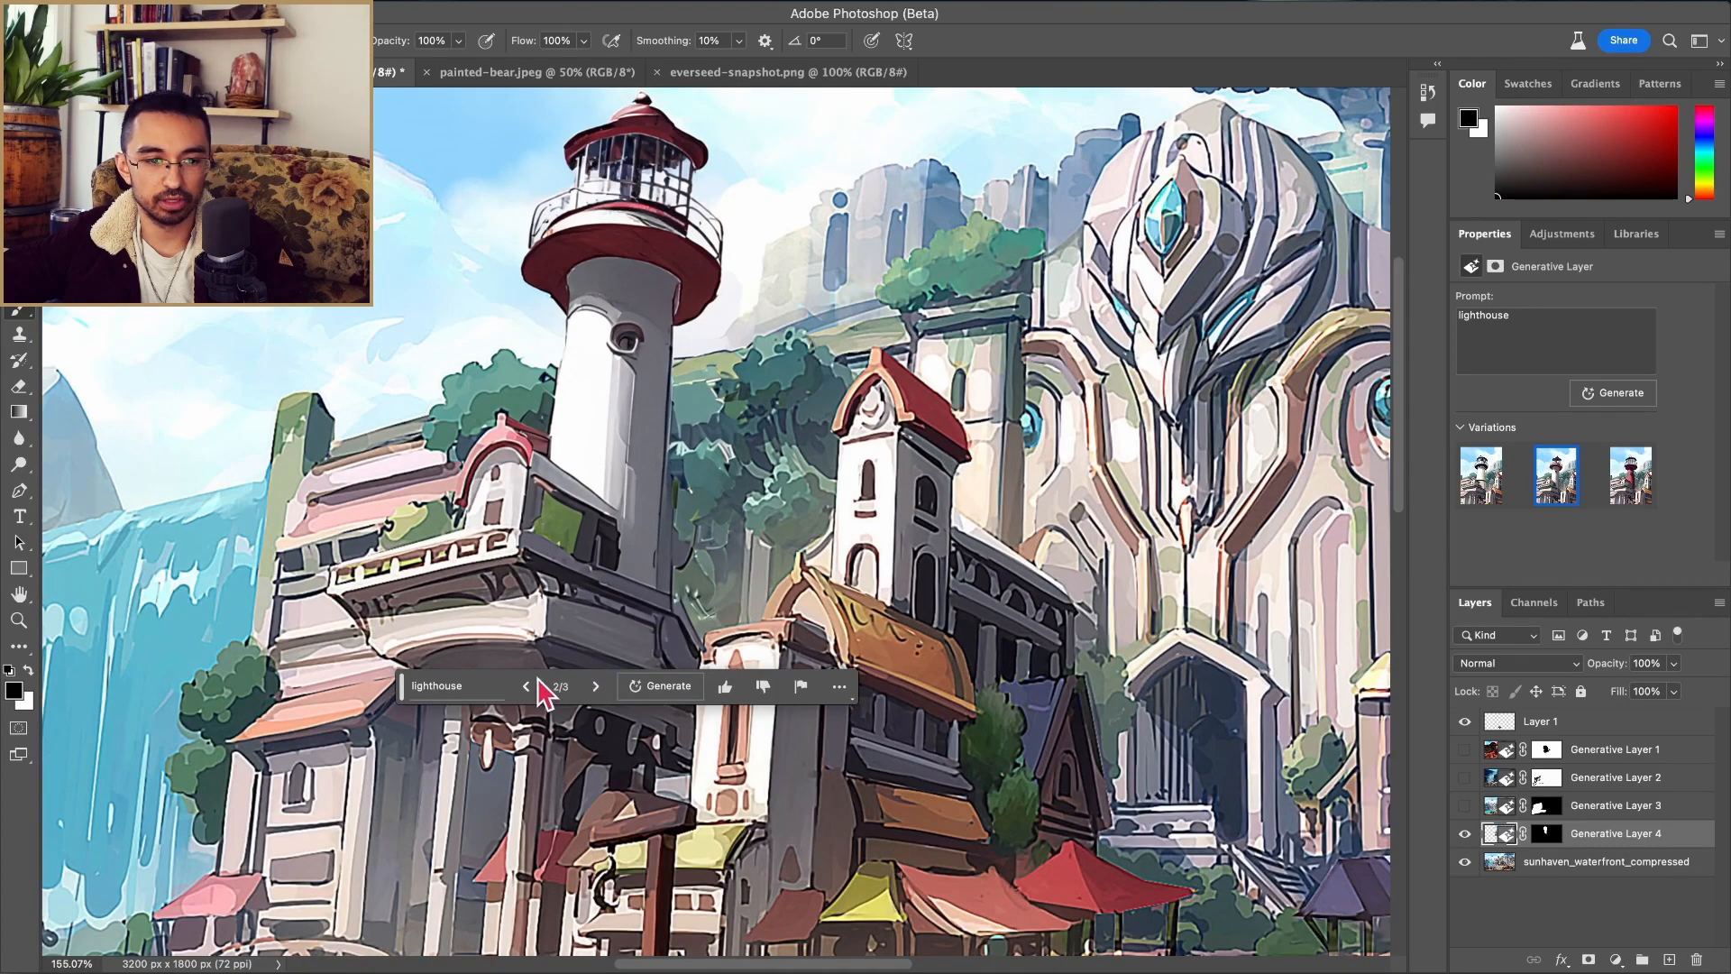
{"action": "left_click", "coordinate": [505, 682]}
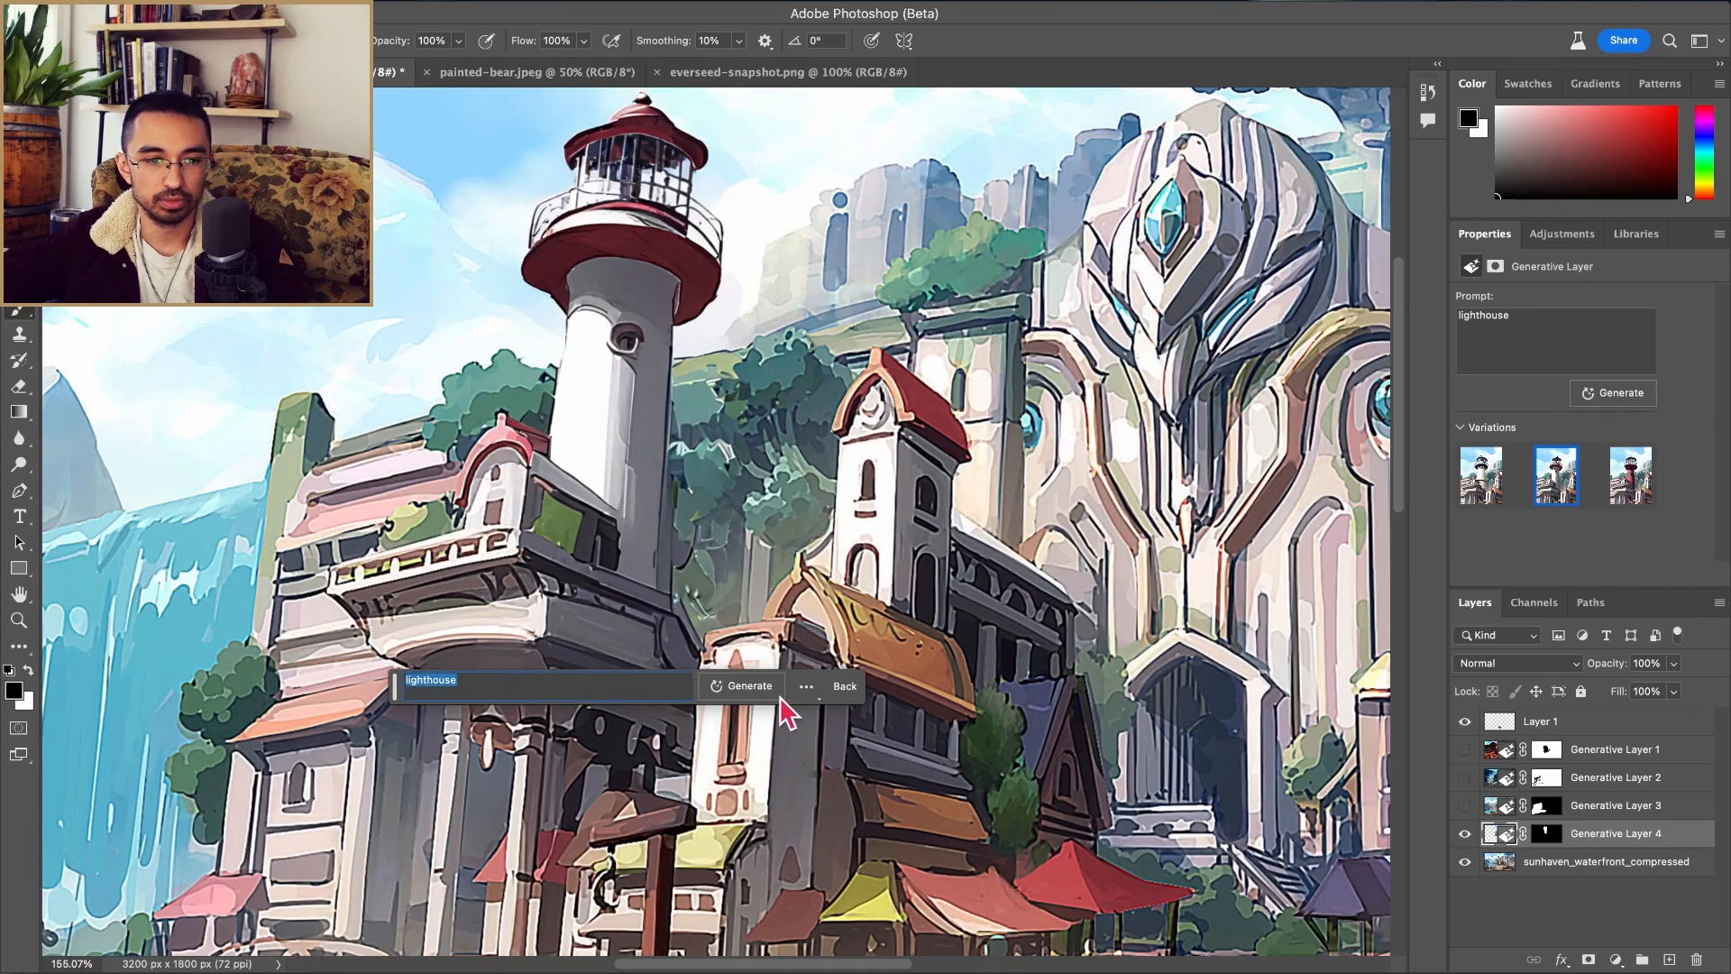
{"action": "left_click", "coordinate": [845, 687]}
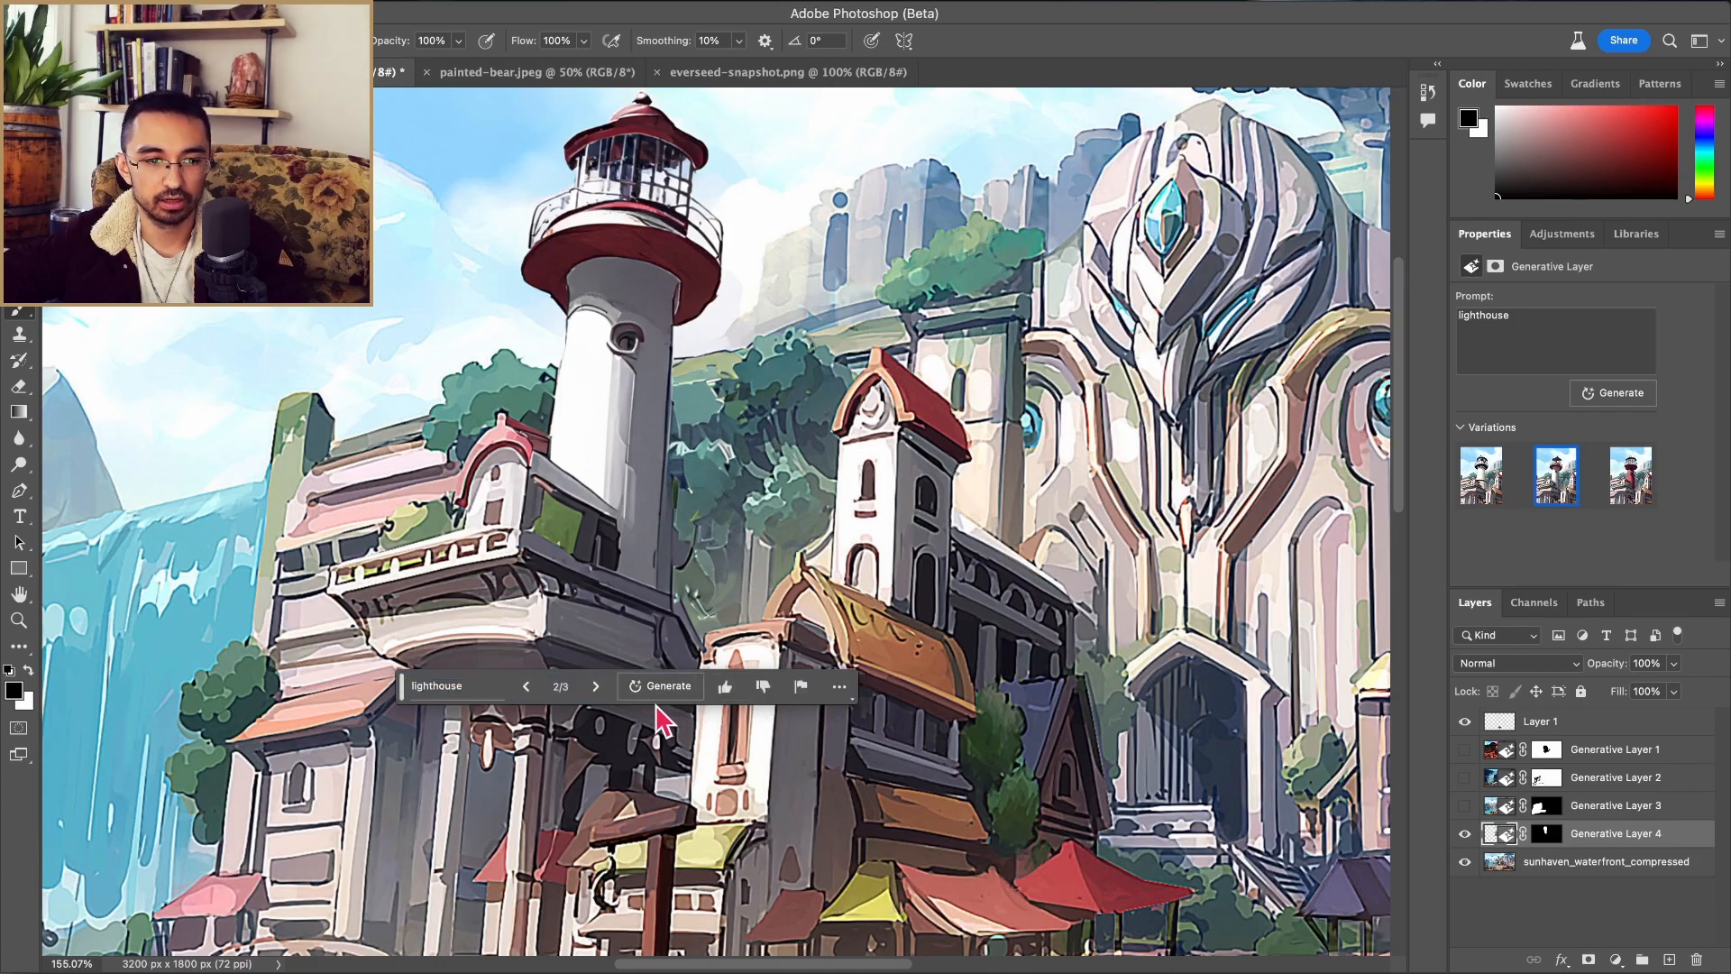
{"action": "left_click", "coordinate": [525, 687]}
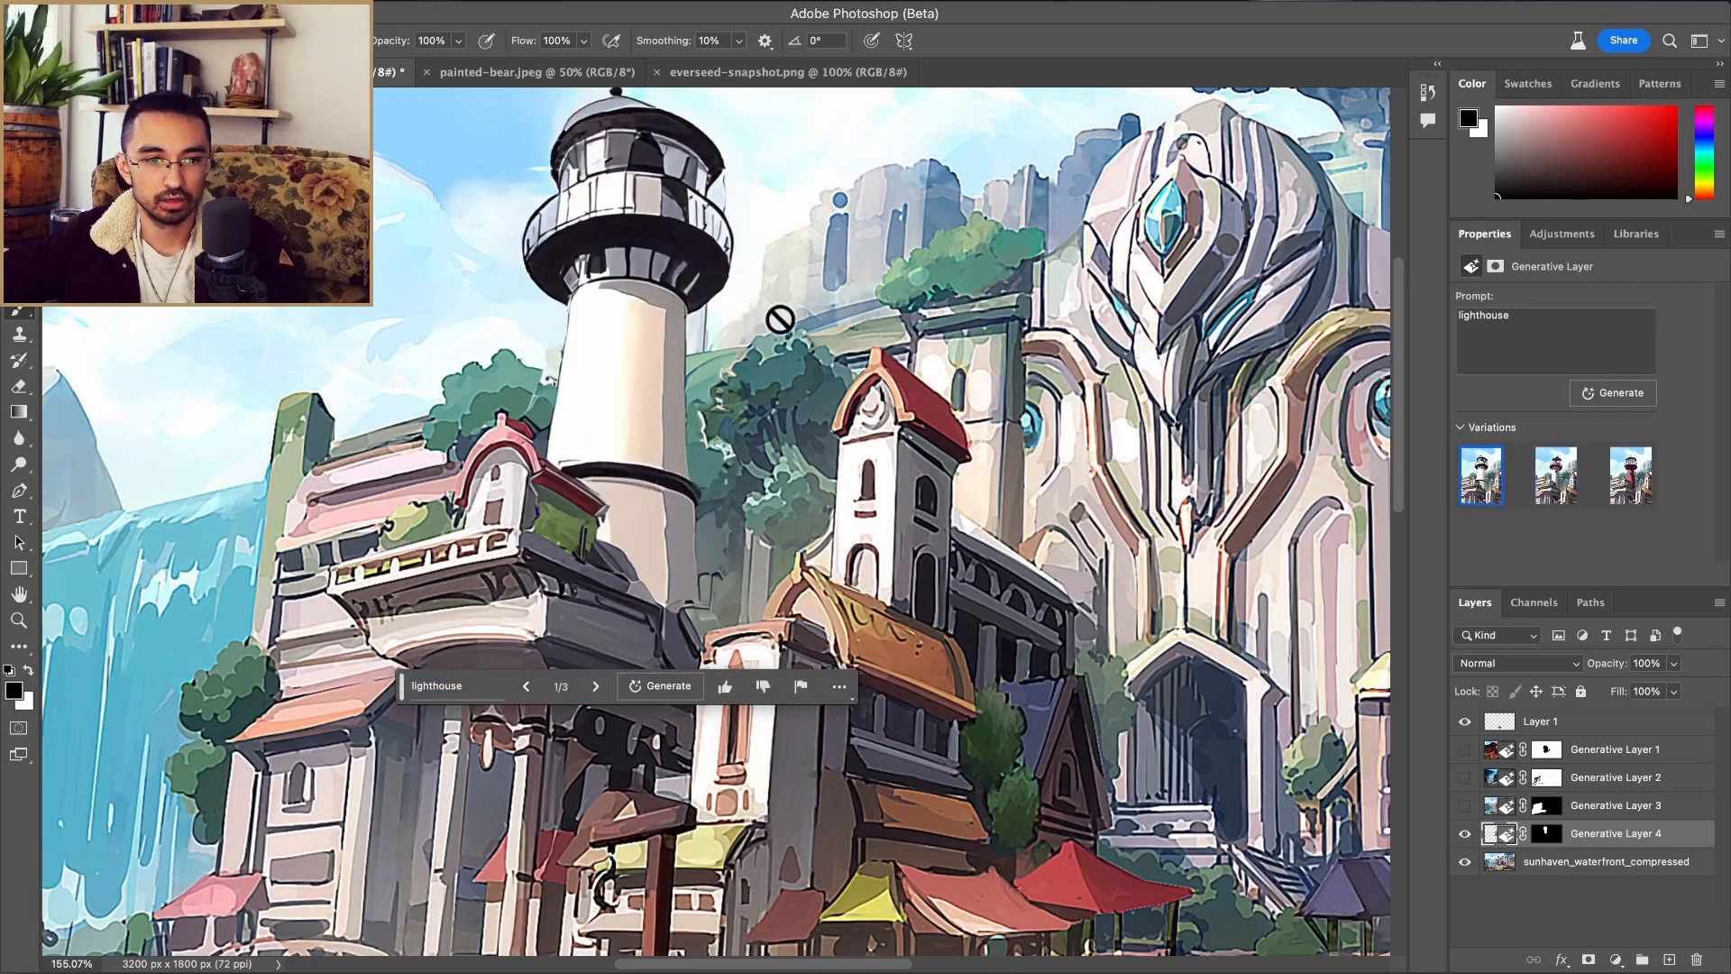
{"action": "scroll", "coordinate": [780, 329], "scroll_direction": "down", "scroll_amount": 10}
{"action": "scroll", "coordinate": [789, 505], "scroll_direction": "up", "scroll_amount": 3}
{"action": "scroll", "coordinate": [776, 496], "scroll_direction": "up", "scroll_amount": 1}
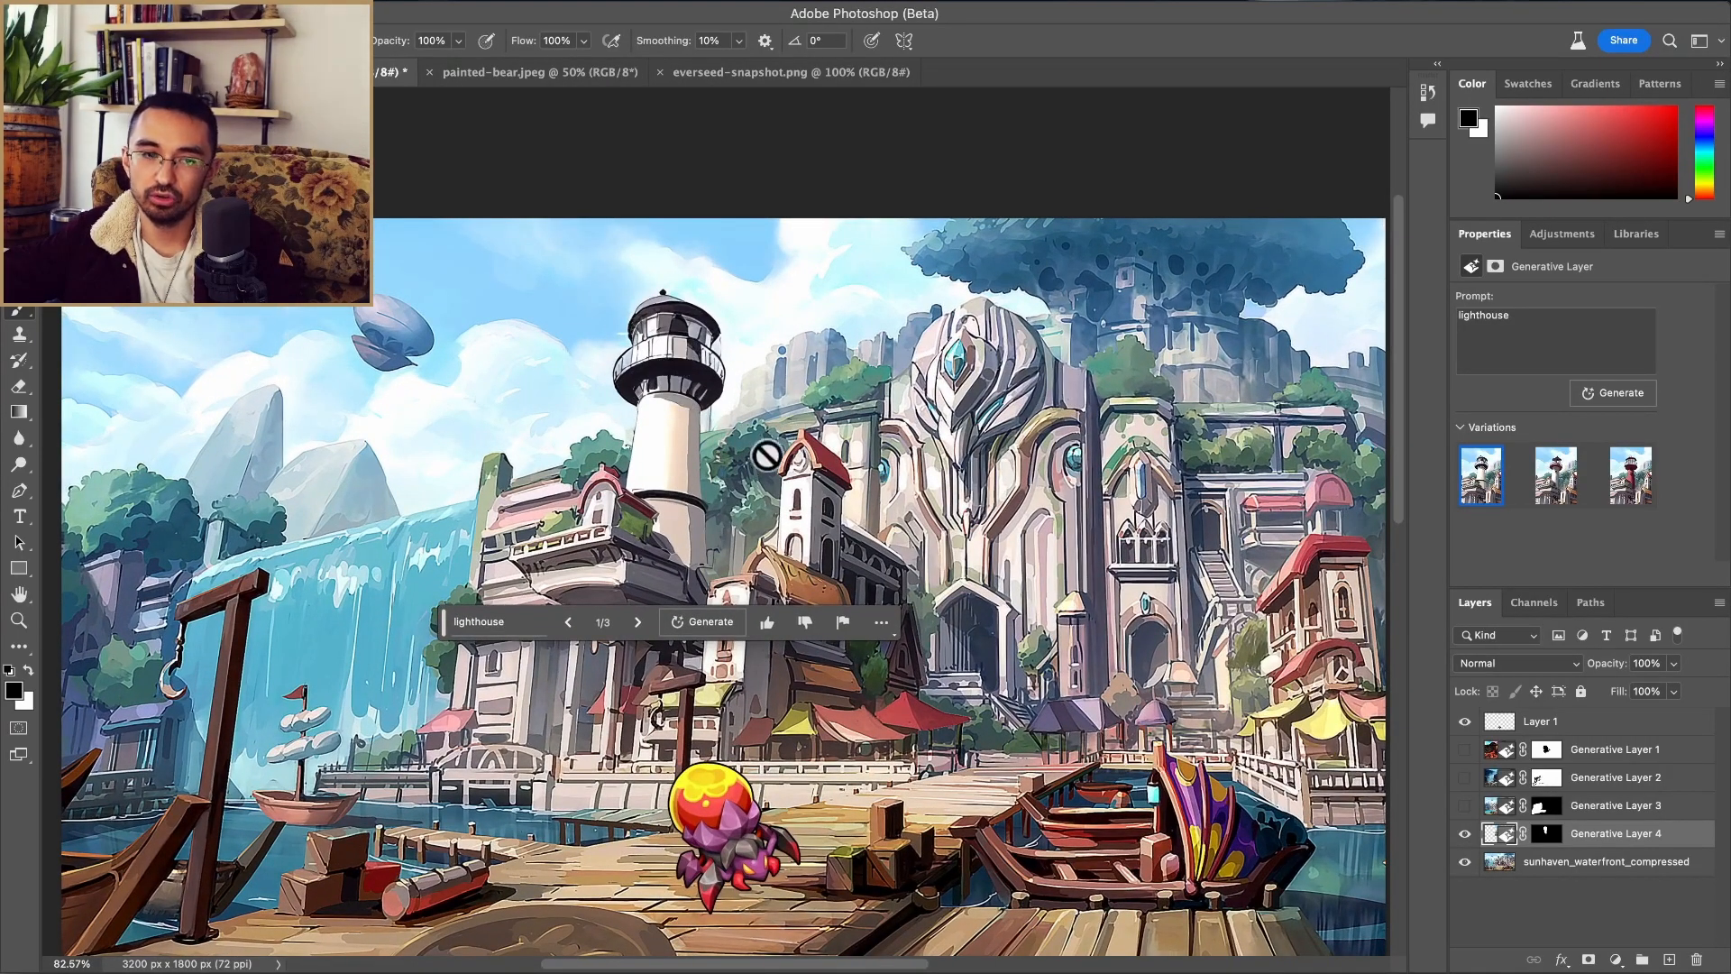
{"action": "left_click", "coordinate": [637, 621]}
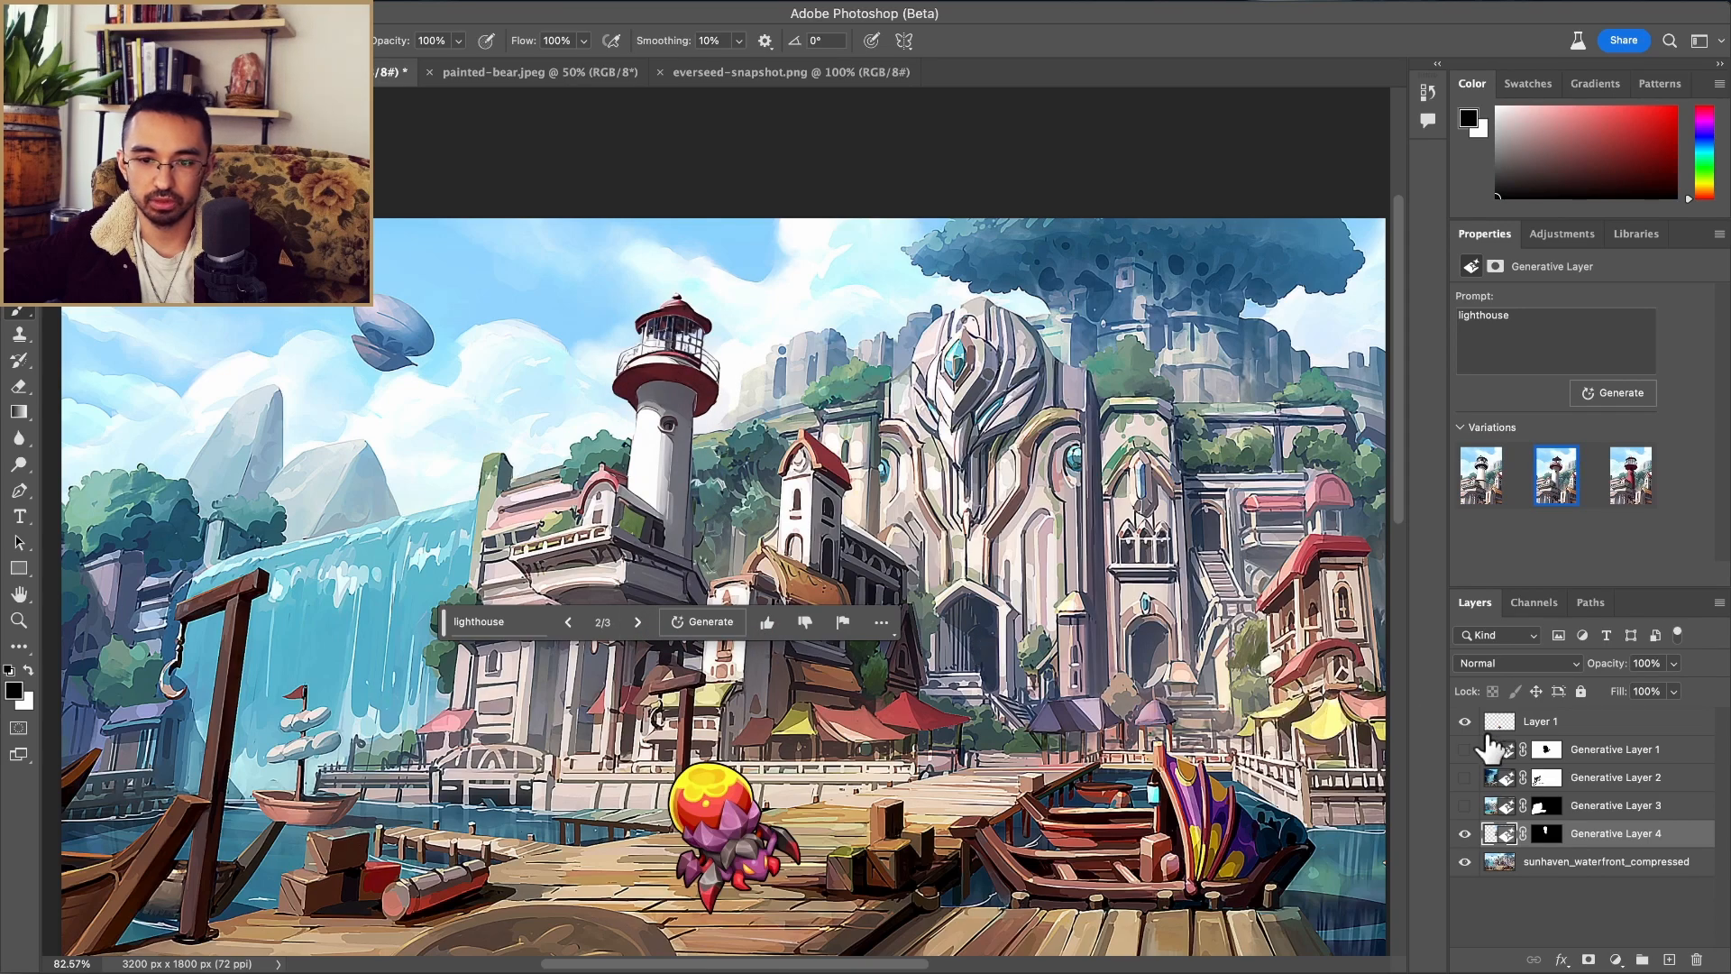
Step: Rename Generative Layer 4 as "Lighthouse"
{"action": "double_click", "coordinate": [1605, 835]}
{"action": "type", "text": "Lighthouse"}
{"action": "key", "text": "Return"}
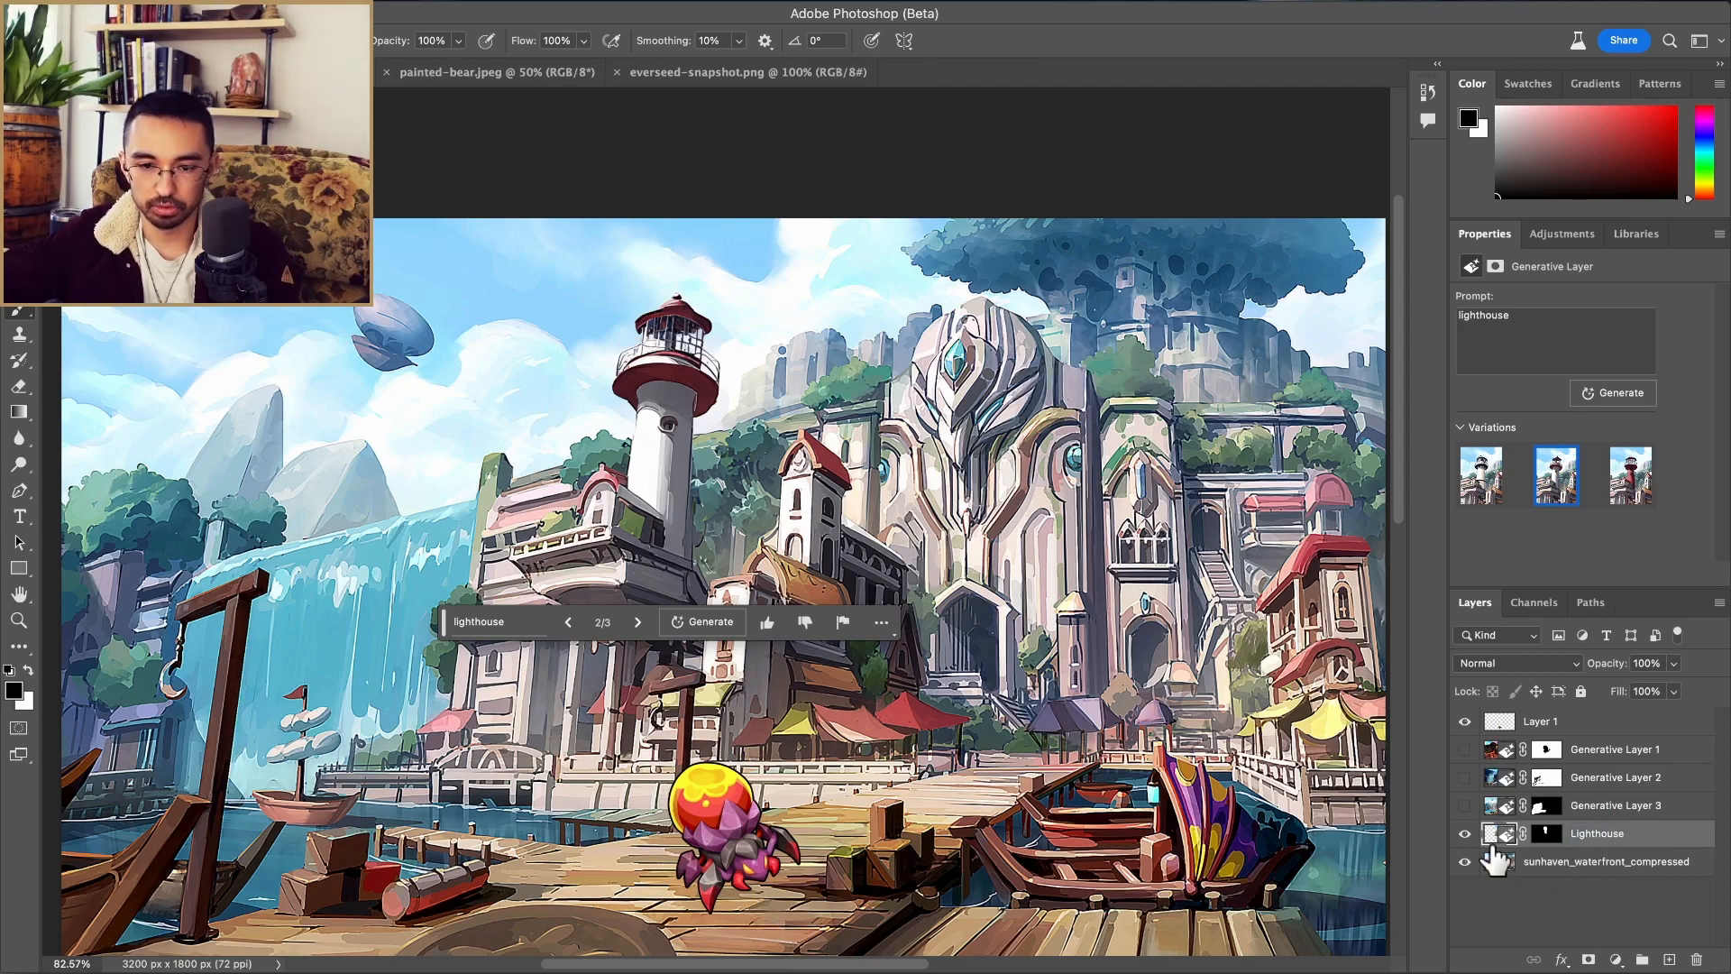
Step: Hide the Lighthouse layer, show Generative Layer 3, and rename it as "Pool"
{"action": "left_click", "coordinate": [1465, 833]}
{"action": "left_click", "coordinate": [1465, 806]}
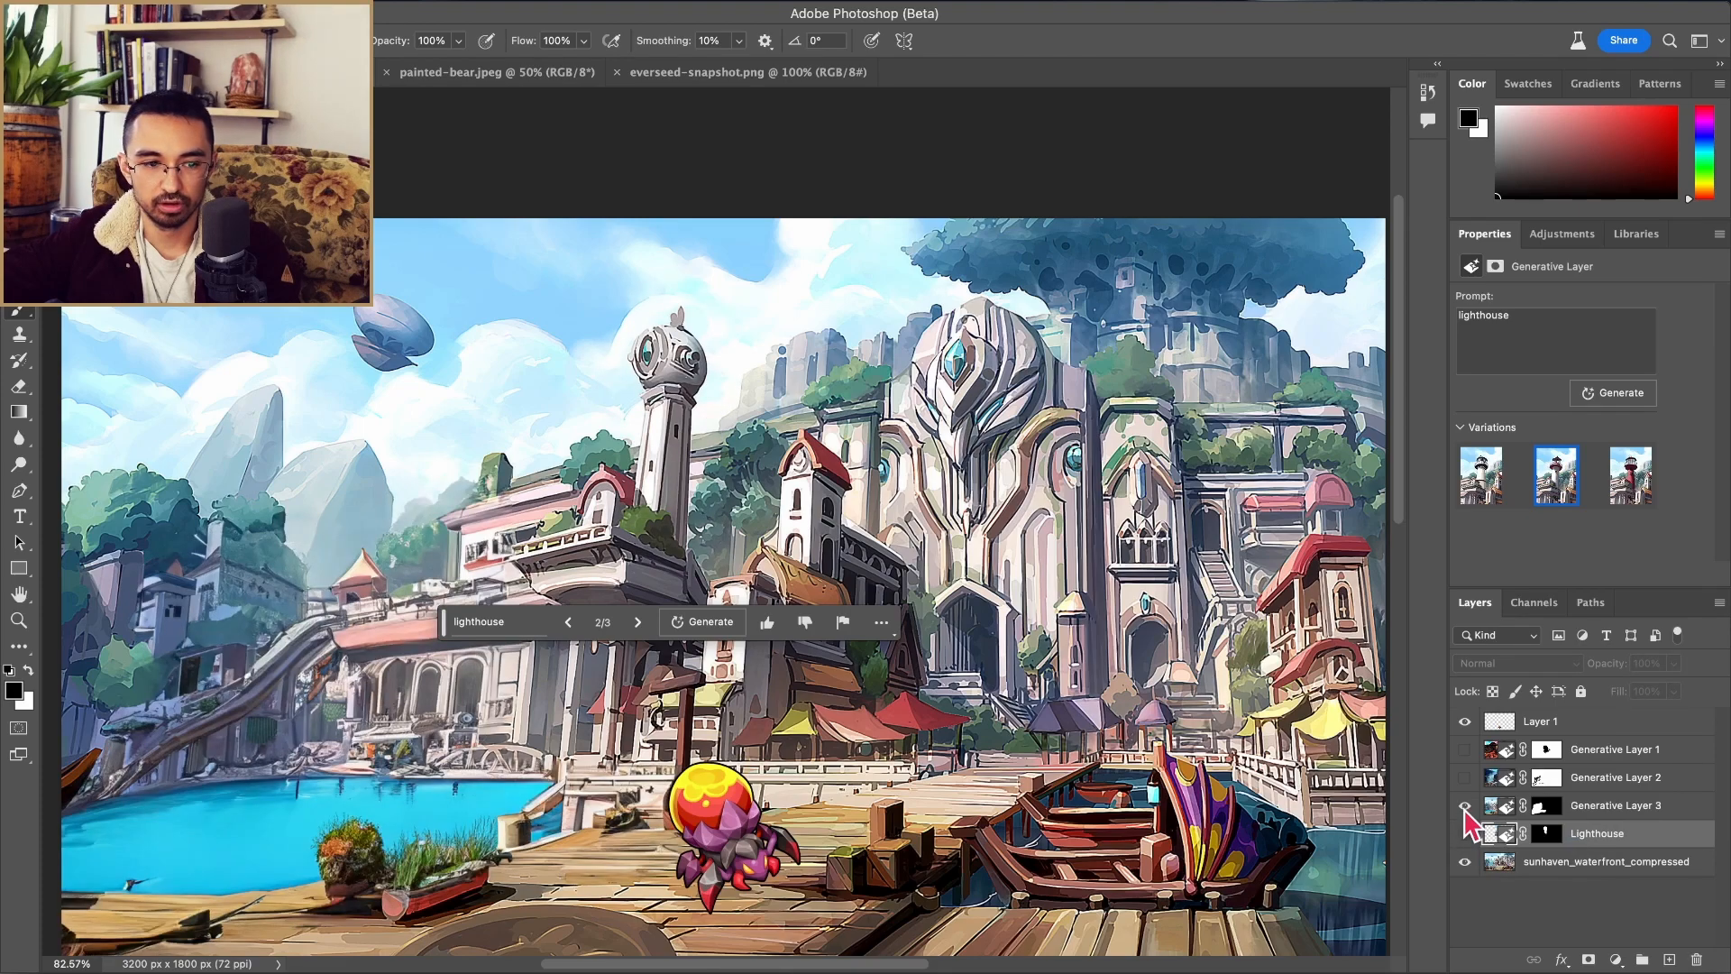
{"action": "double_click", "coordinate": [1604, 806]}
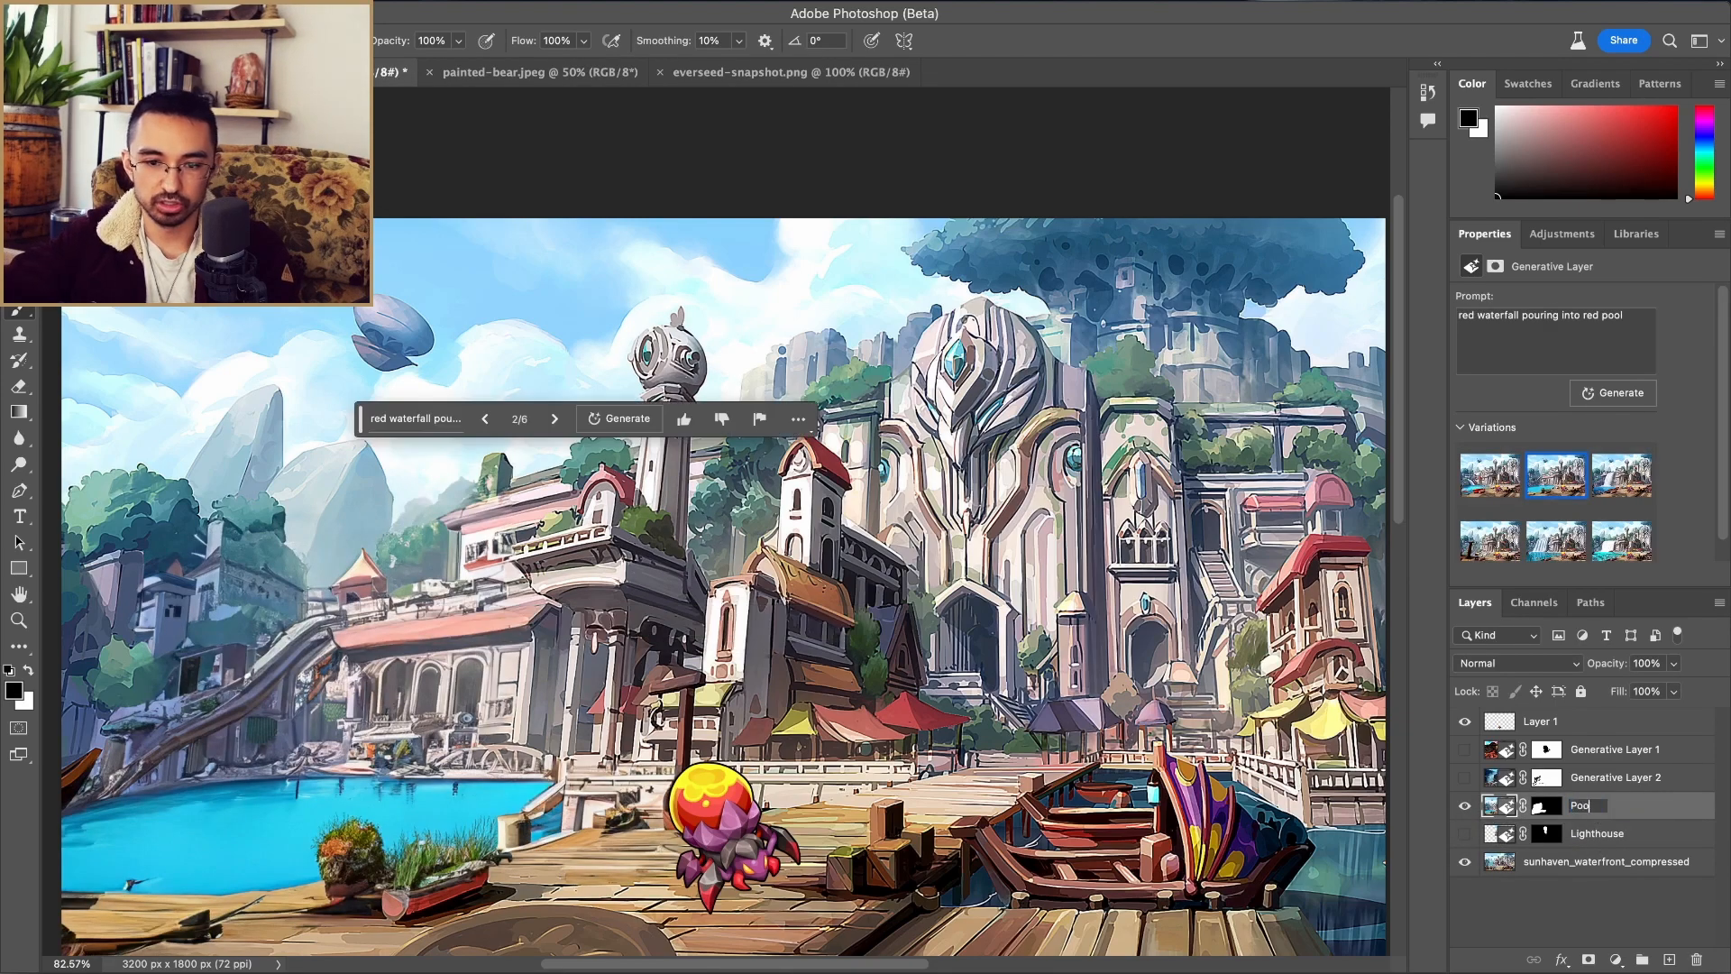
Step: Briefly show Generative Layer 2 to check its content, hide it again, and rename it as "all da rocks"
{"action": "left_click", "coordinate": [1464, 779]}
{"action": "left_click", "coordinate": [1465, 777]}
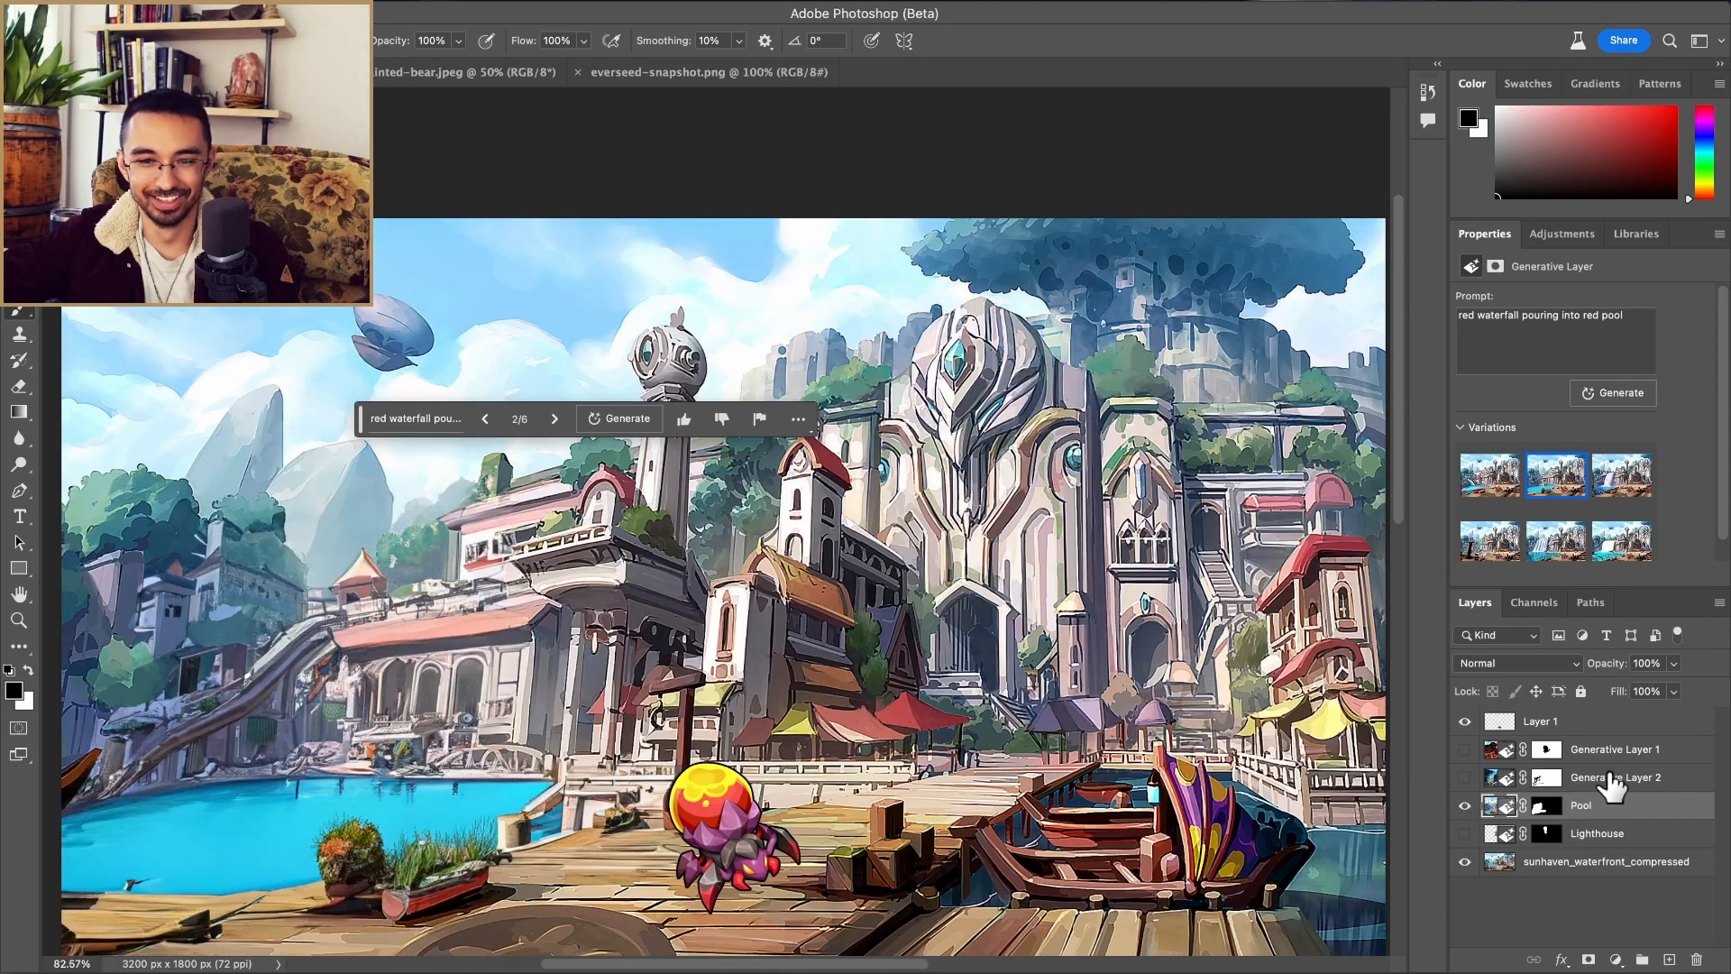
{"action": "double_click", "coordinate": [1608, 777]}
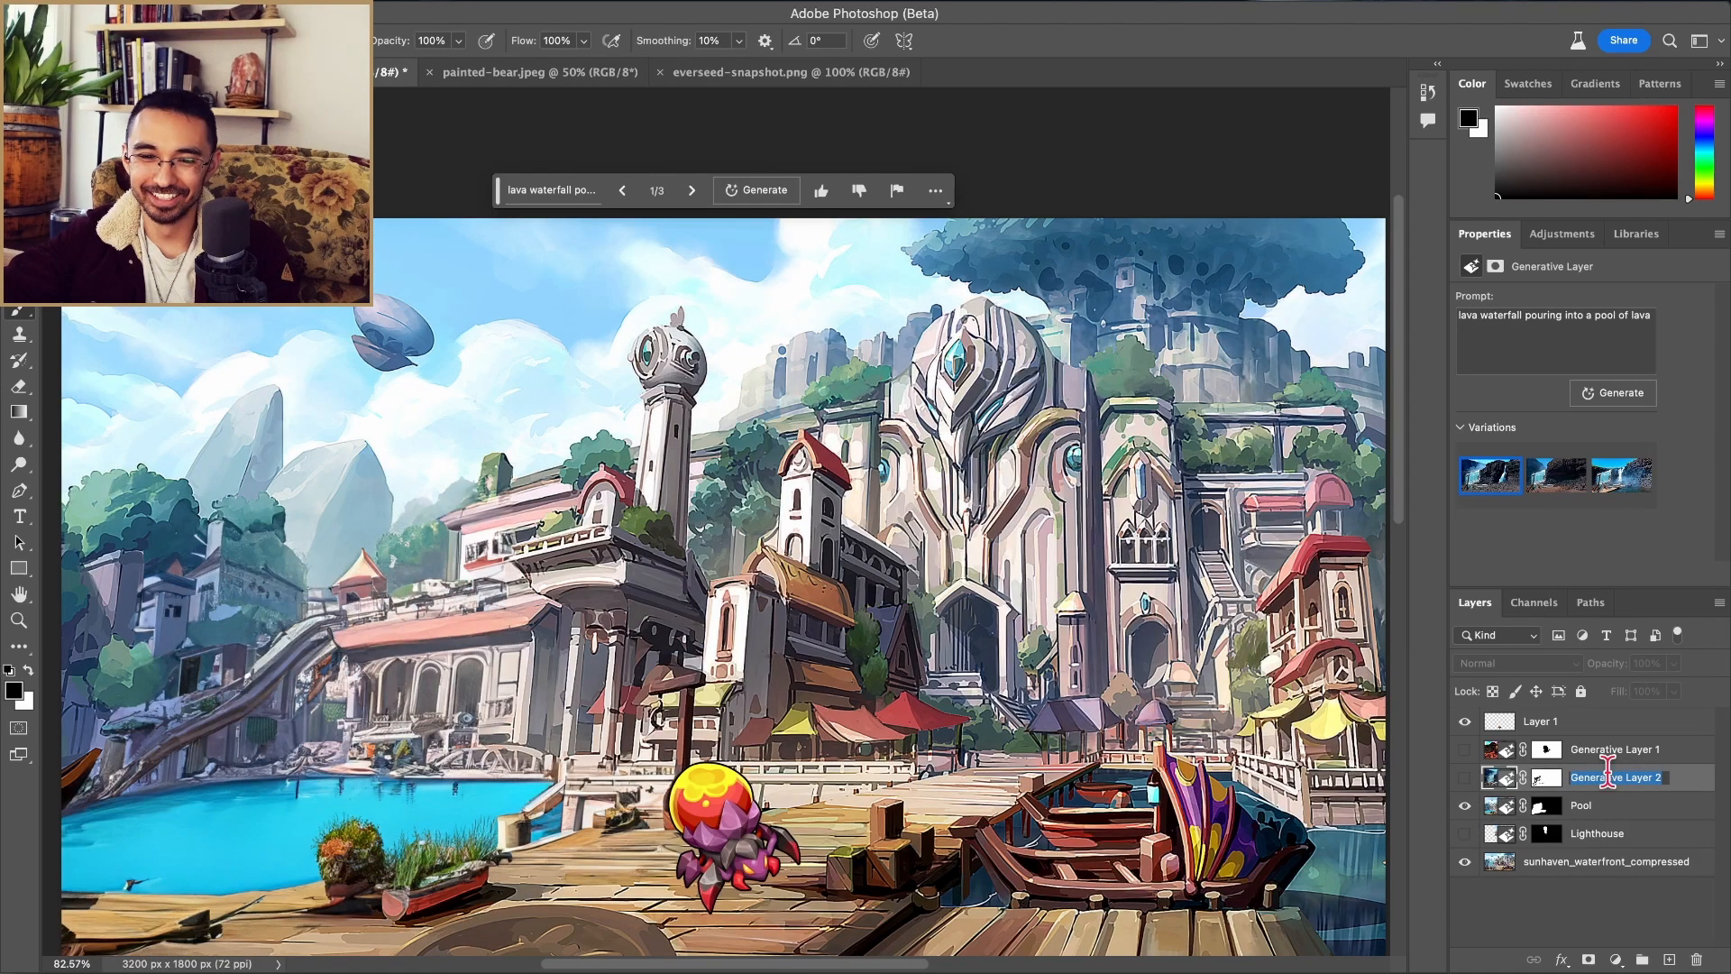
{"action": "type", "text": "rocks"}
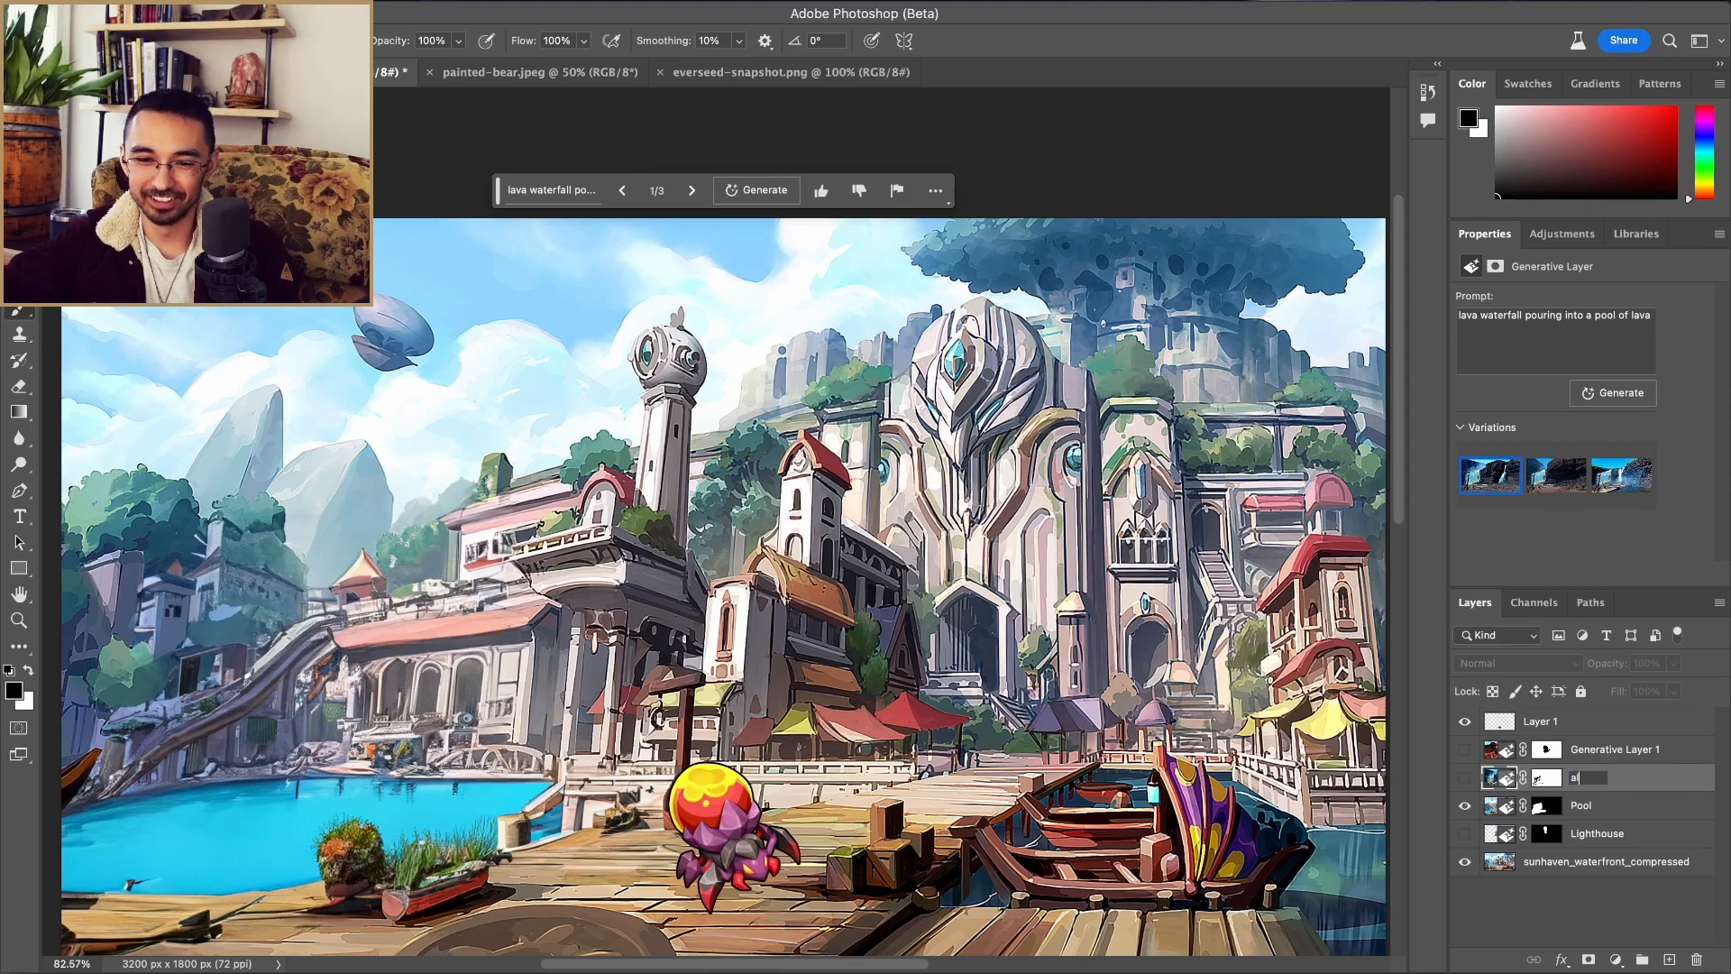
{"action": "key", "text": "Return"}
Step: Briefly show Generative Layer 1 with the lava and volcanoes, hide it again, and delete that layer
{"action": "left_click", "coordinate": [1464, 751]}
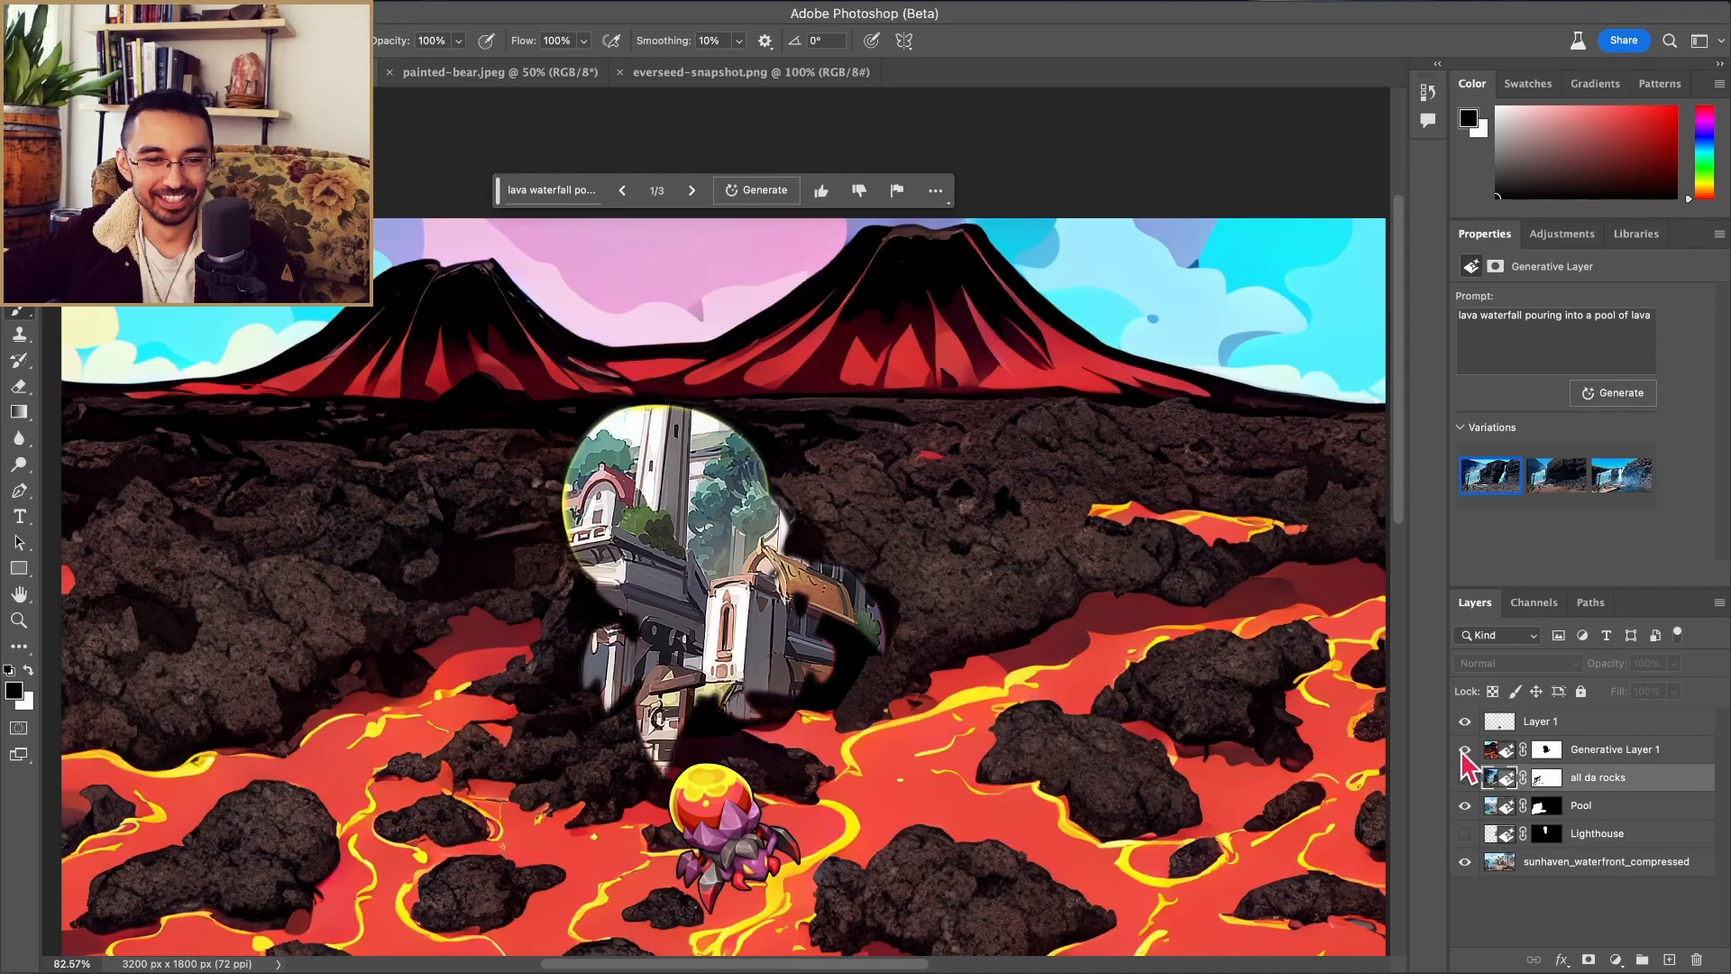
{"action": "left_click", "coordinate": [1464, 750]}
{"action": "left_click", "coordinate": [1614, 749]}
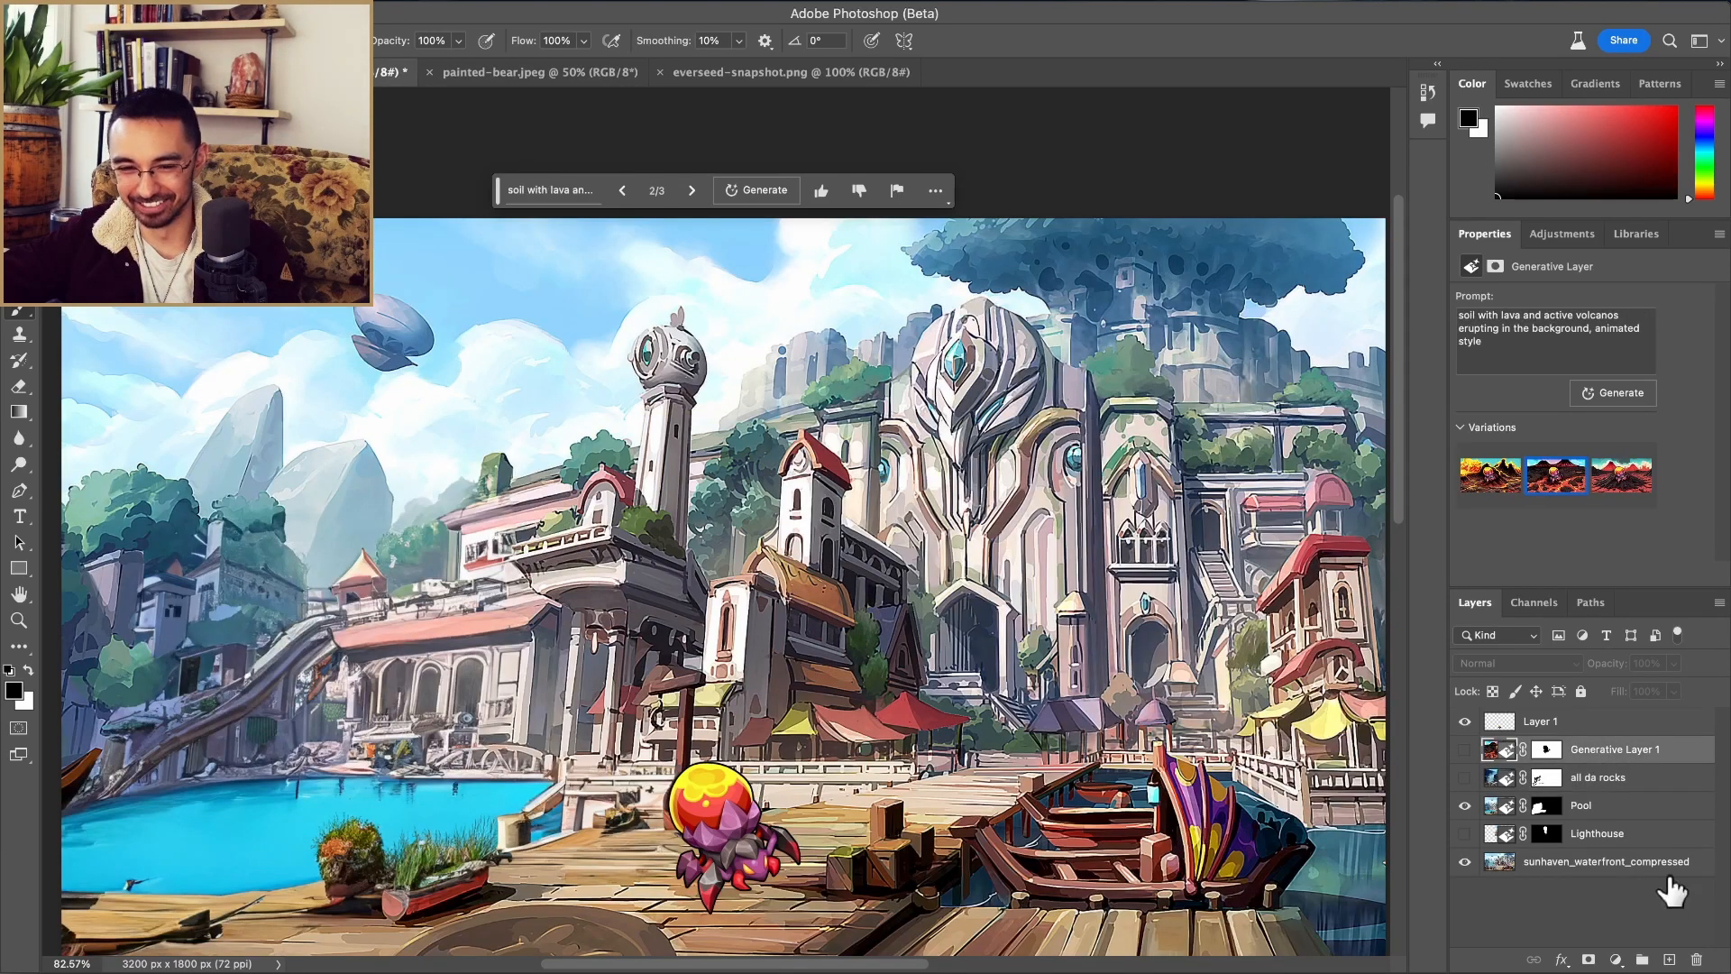
{"action": "left_click", "coordinate": [1698, 961]}
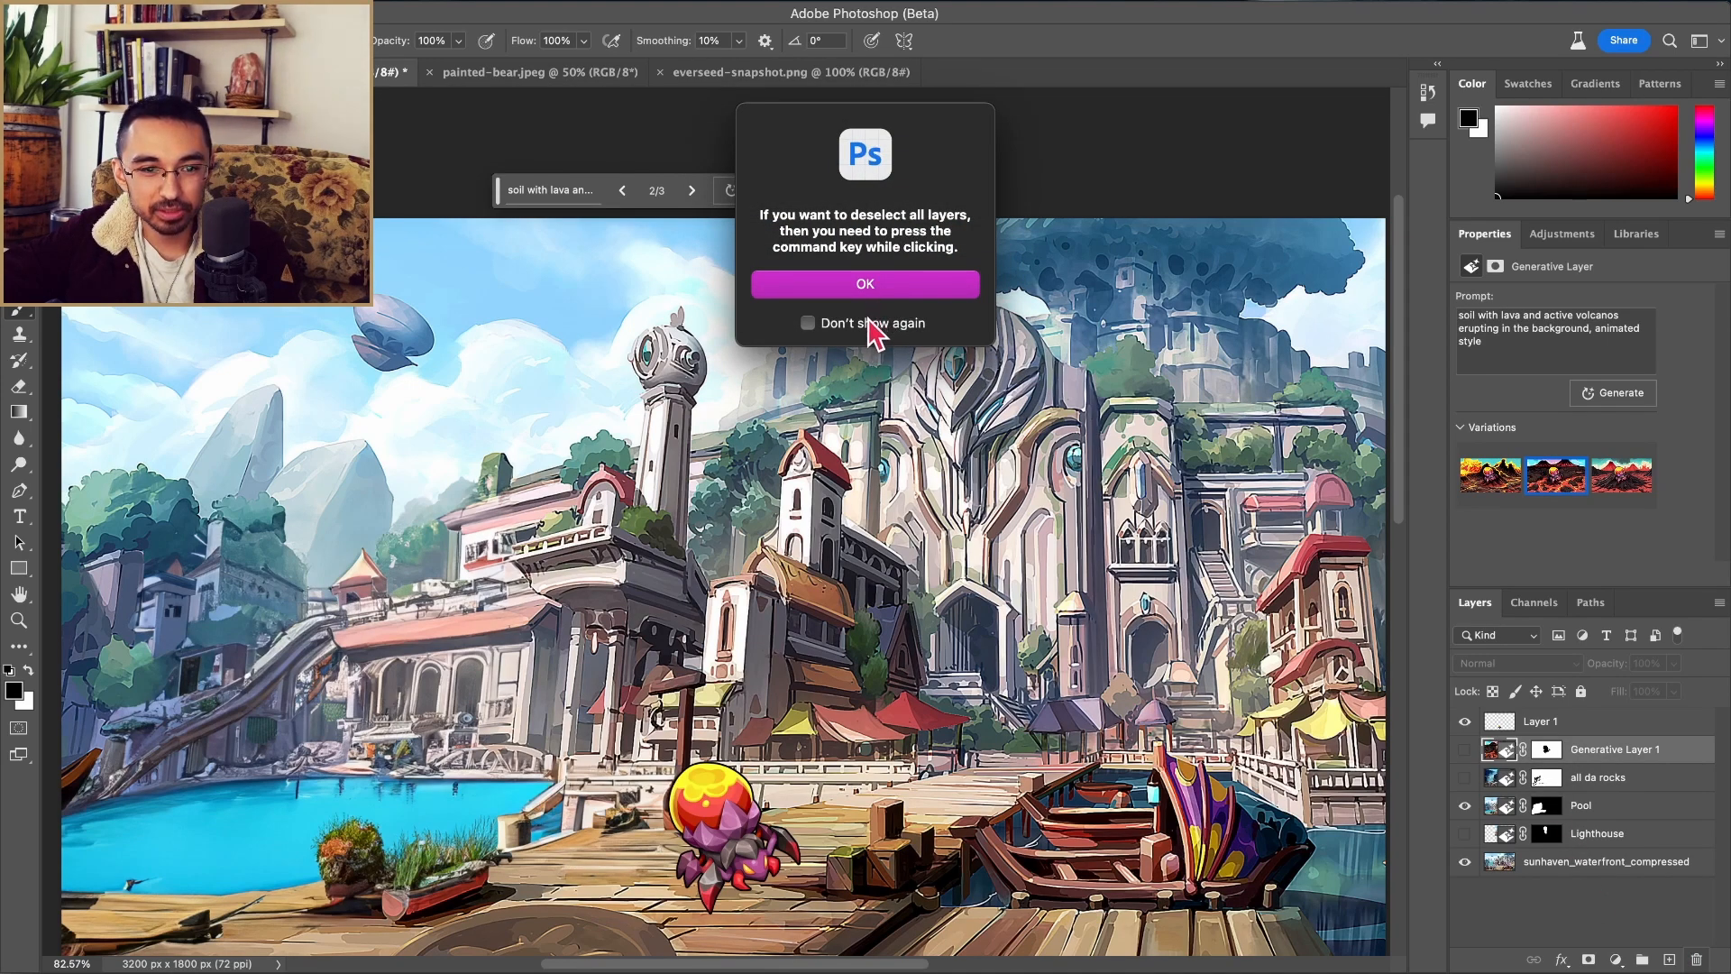
{"action": "left_click", "coordinate": [880, 274]}
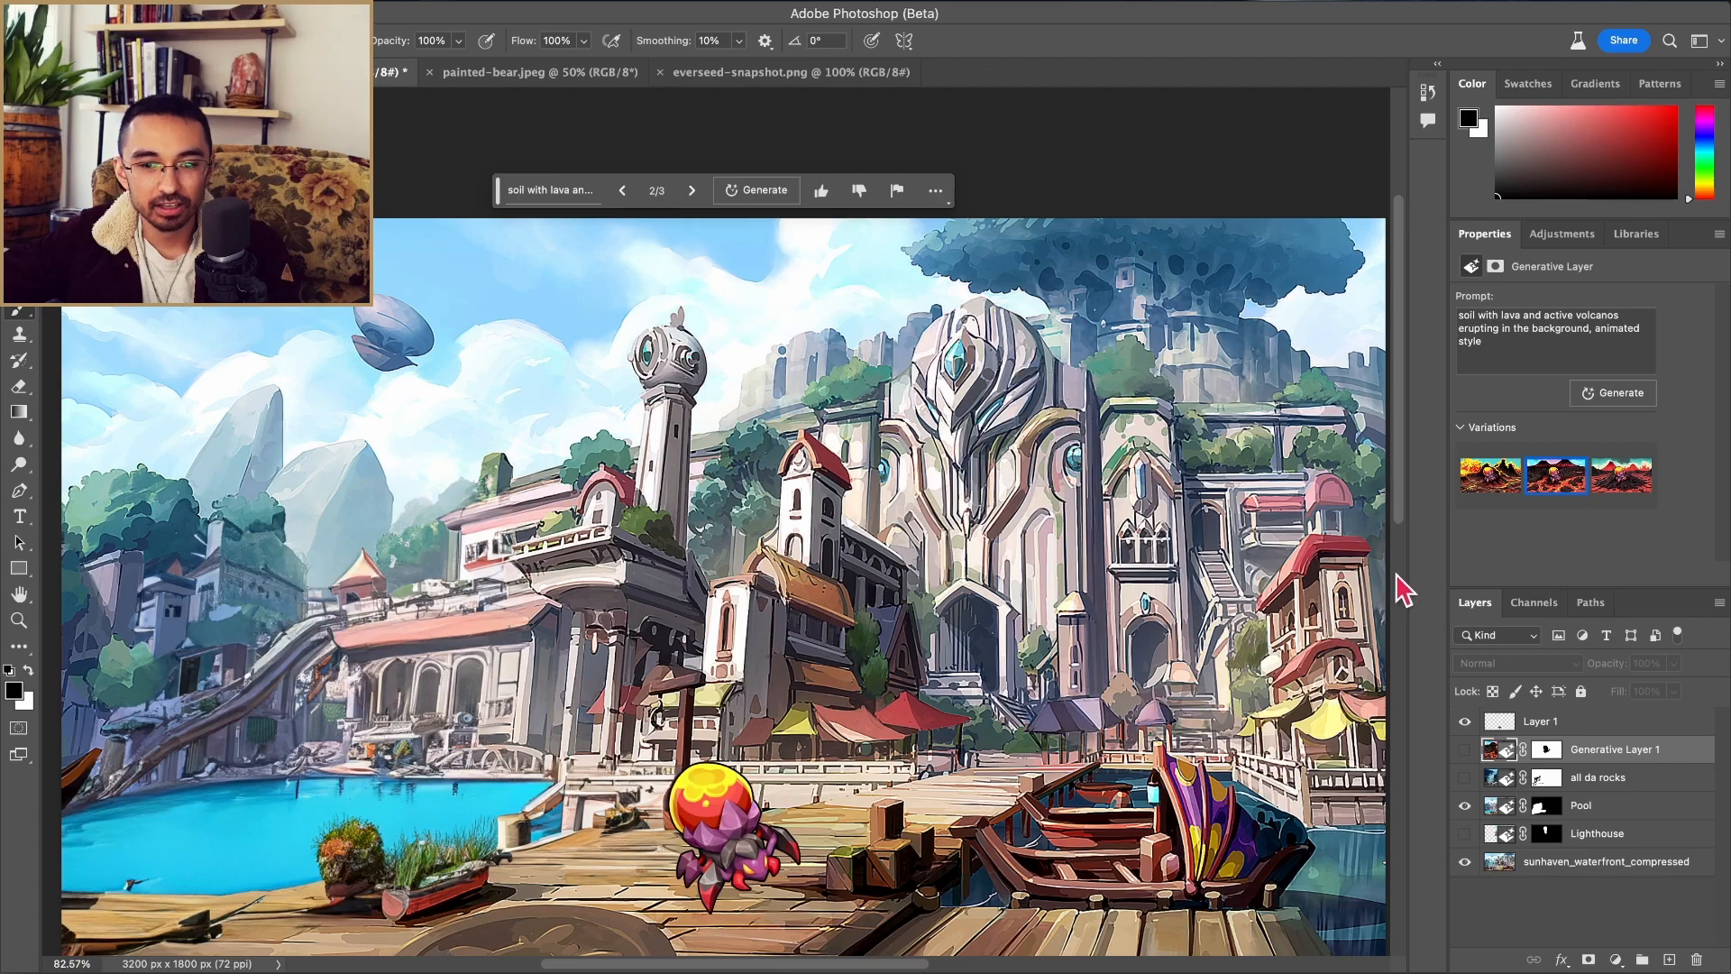
{"action": "left_click", "coordinate": [1697, 961]}
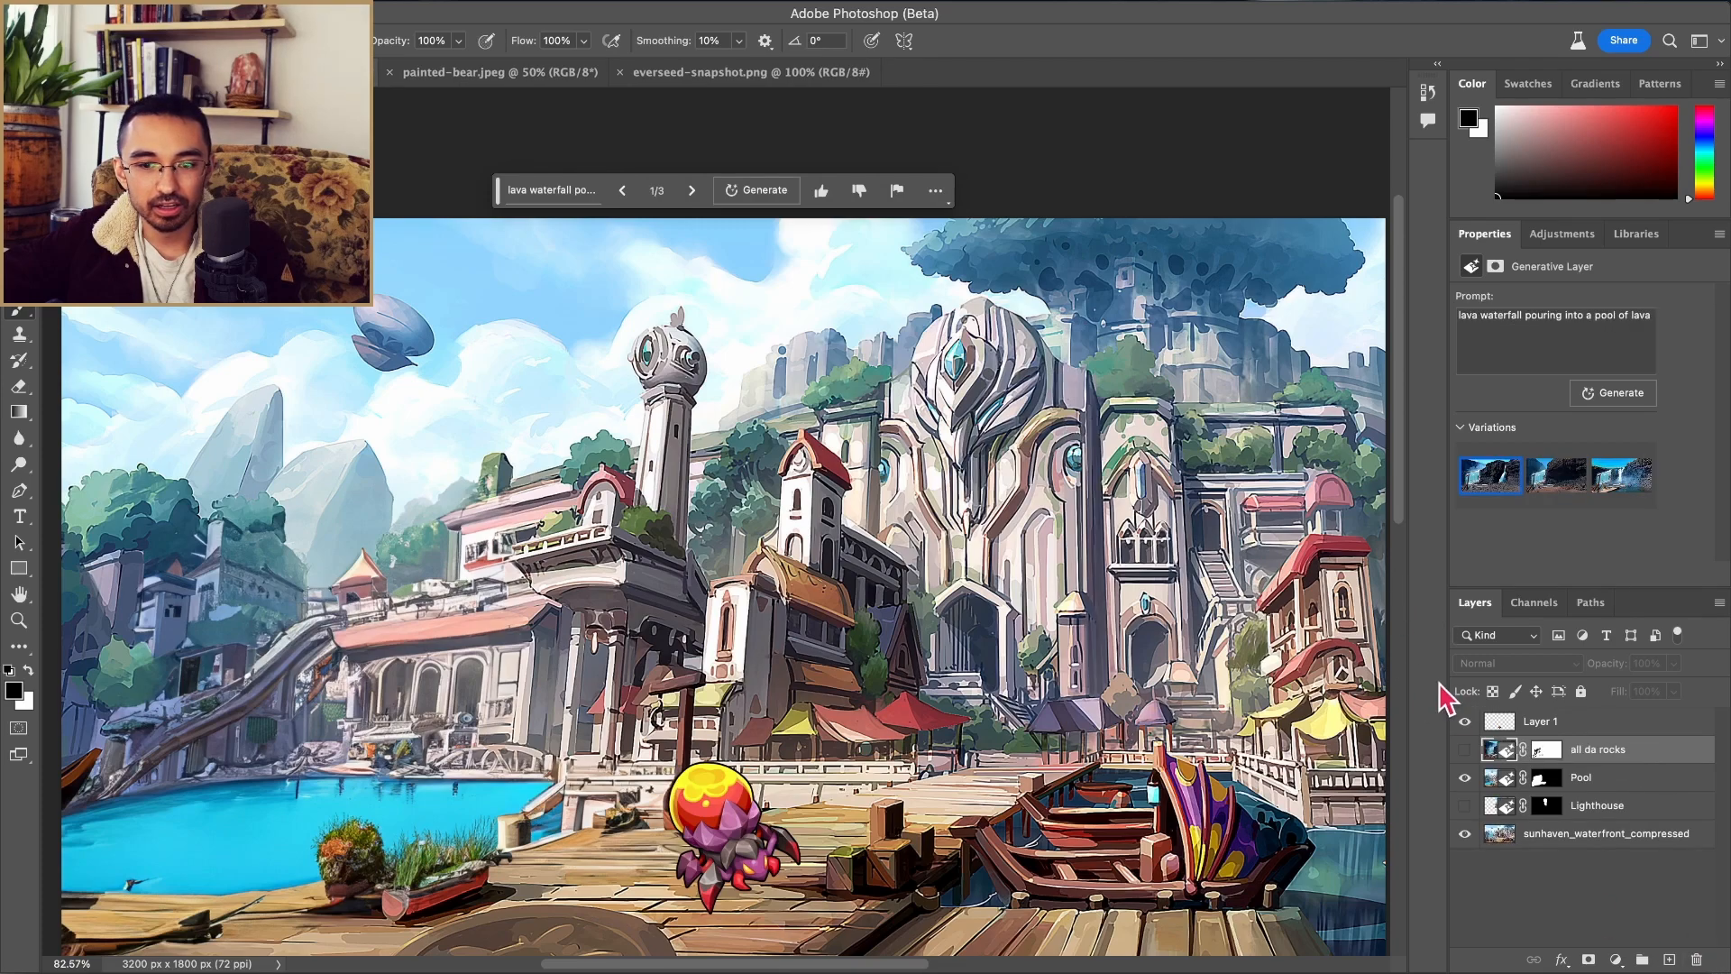
Step: Toggle the all da rocks, Lighthouse and Pool layers to compare them, leaving Lighthouse and Pool shown and all da rocks hidden
{"action": "left_click", "coordinate": [1463, 749]}
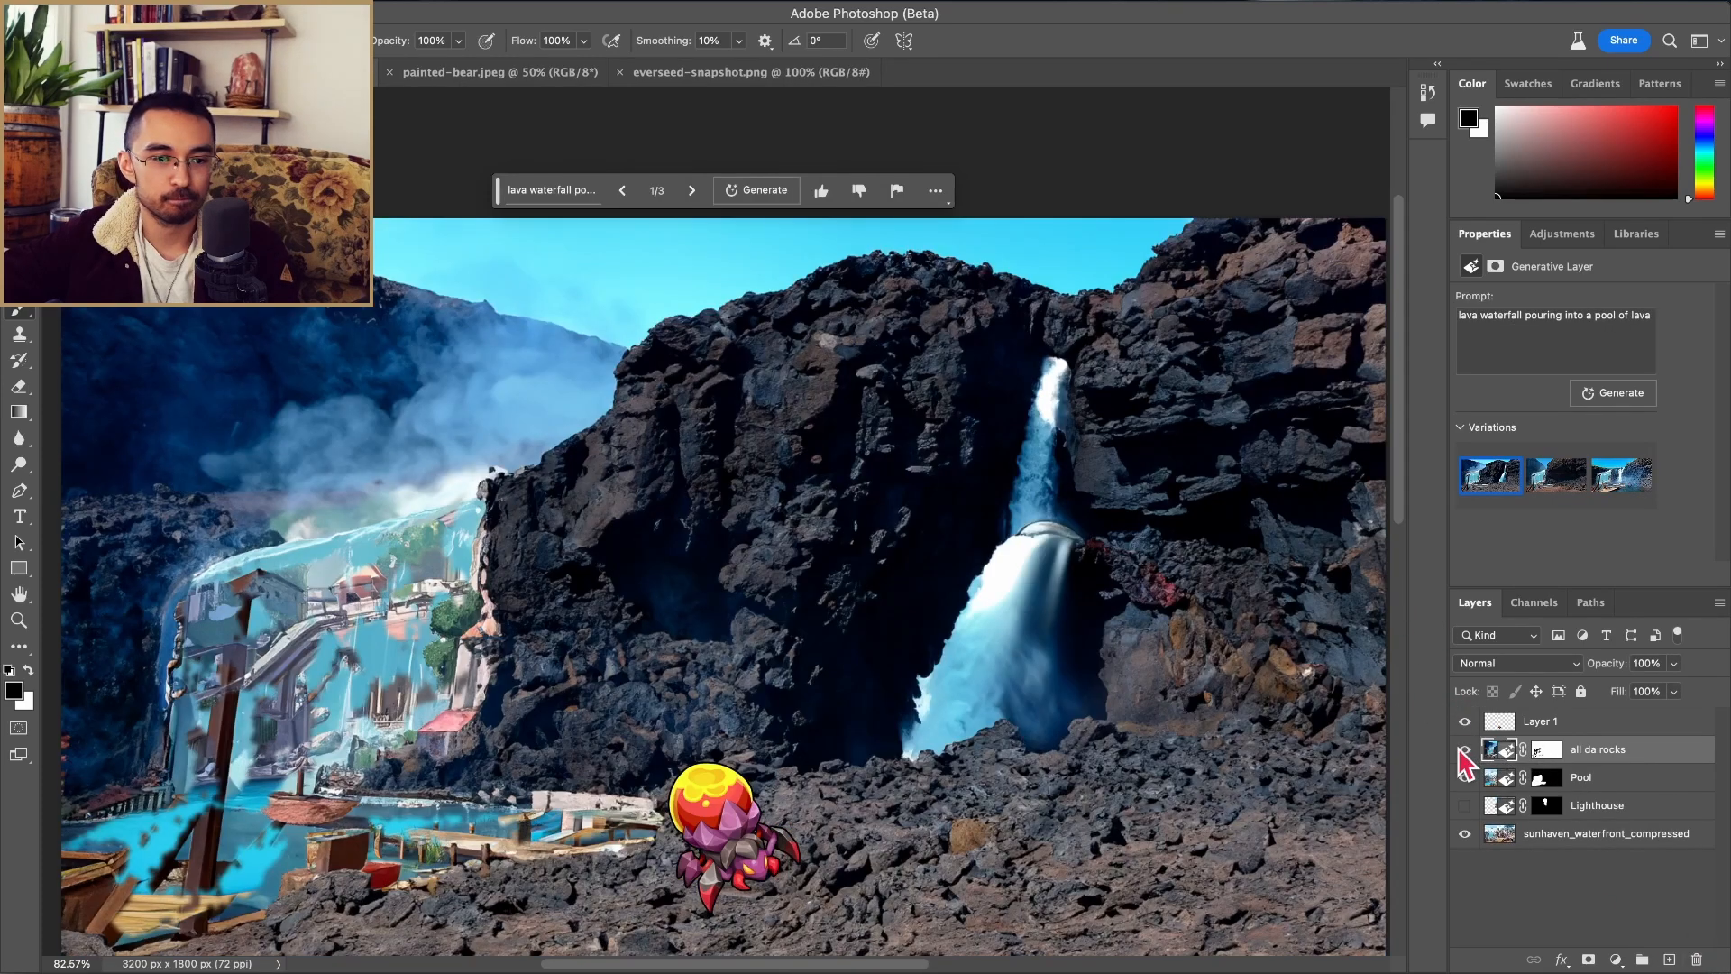
{"action": "left_click", "coordinate": [1464, 749]}
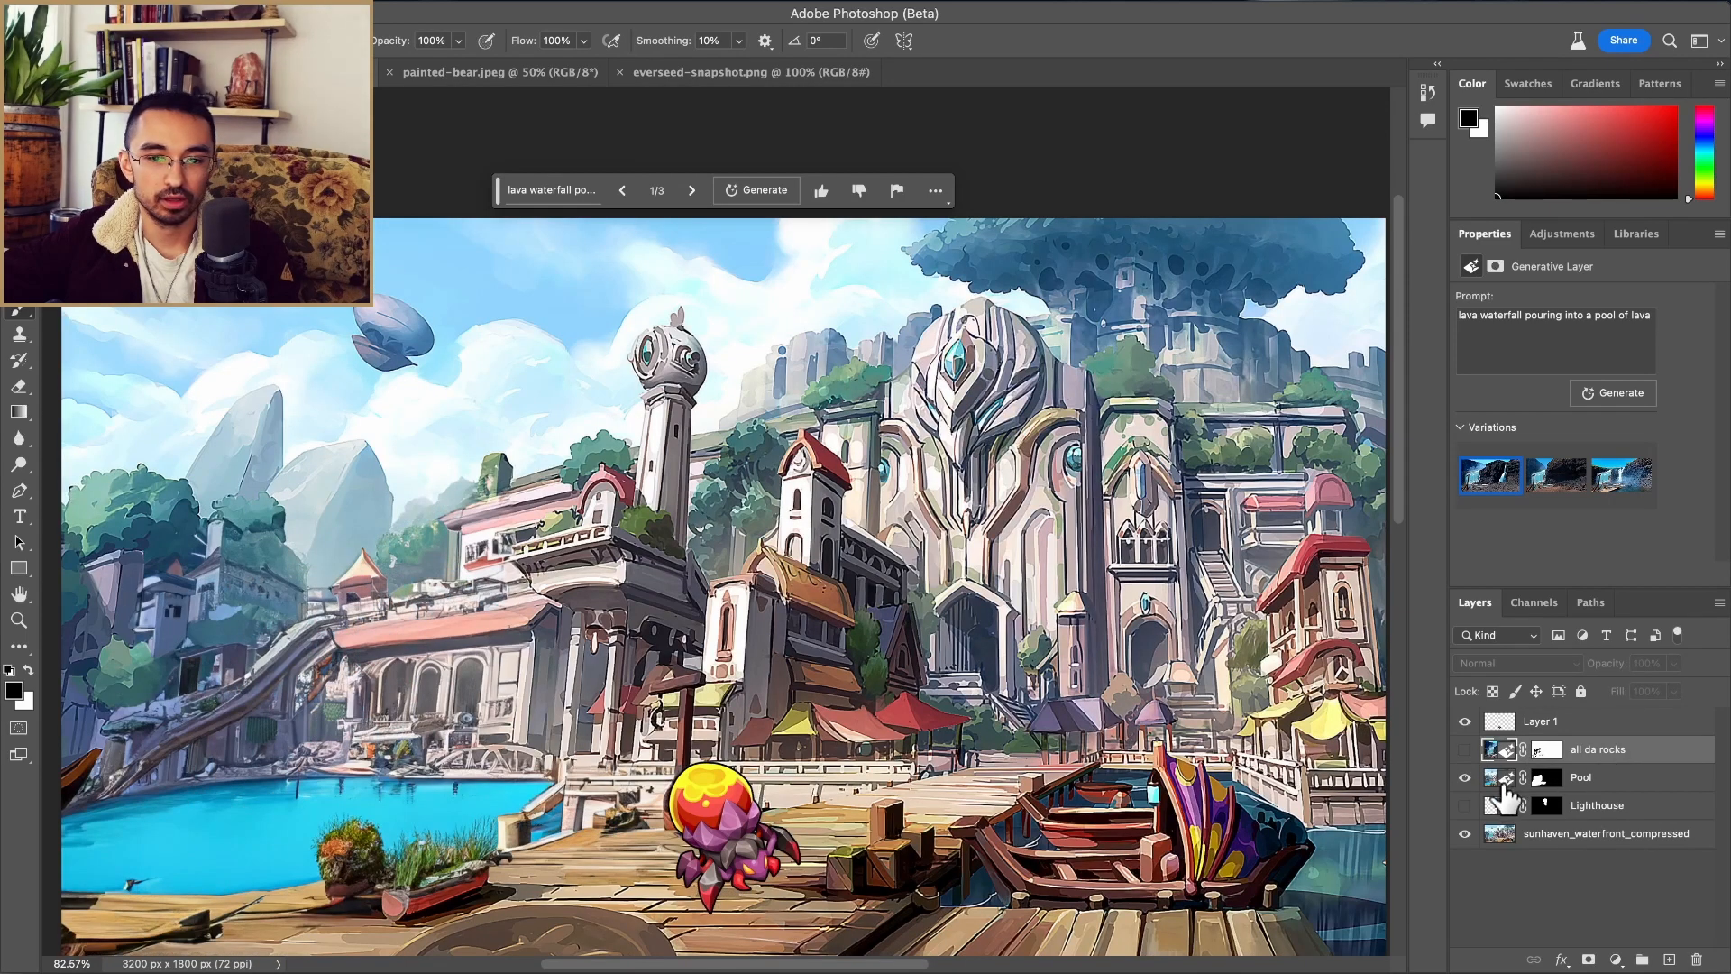
{"action": "left_click", "coordinate": [1465, 805]}
{"action": "left_click", "coordinate": [1464, 805]}
{"action": "left_click", "coordinate": [1465, 805]}
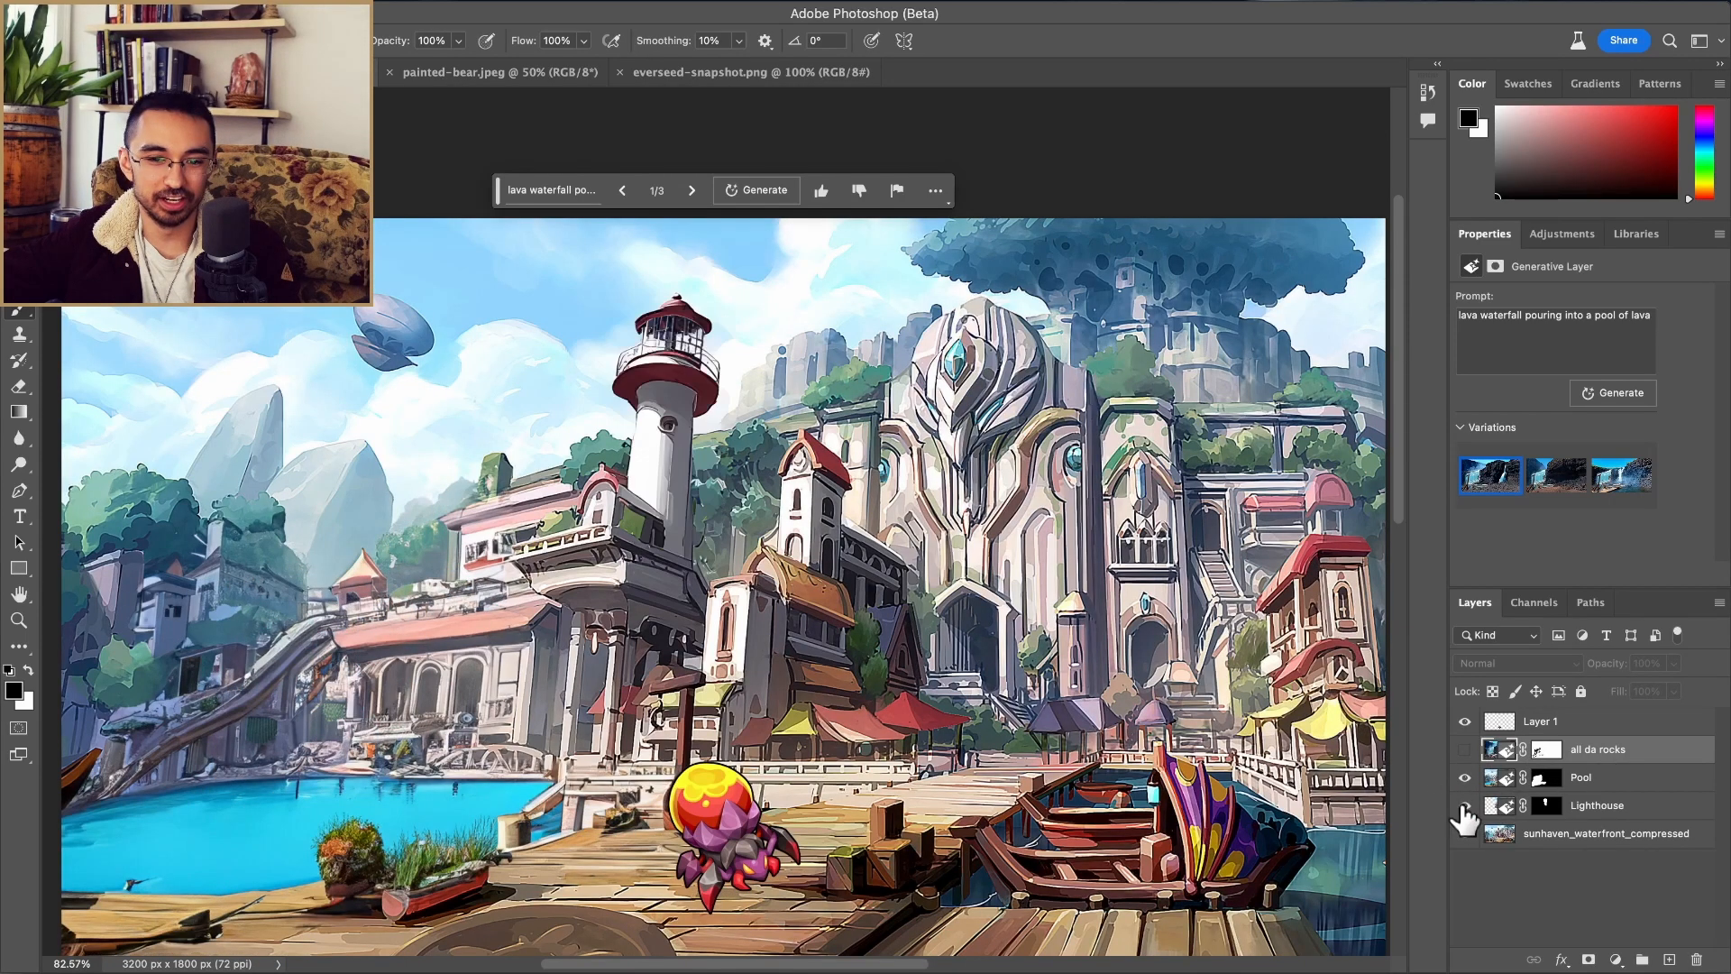
{"action": "left_click", "coordinate": [1464, 805]}
{"action": "left_click", "coordinate": [1464, 805]}
{"action": "left_click", "coordinate": [1465, 777]}
{"action": "left_click", "coordinate": [1464, 777]}
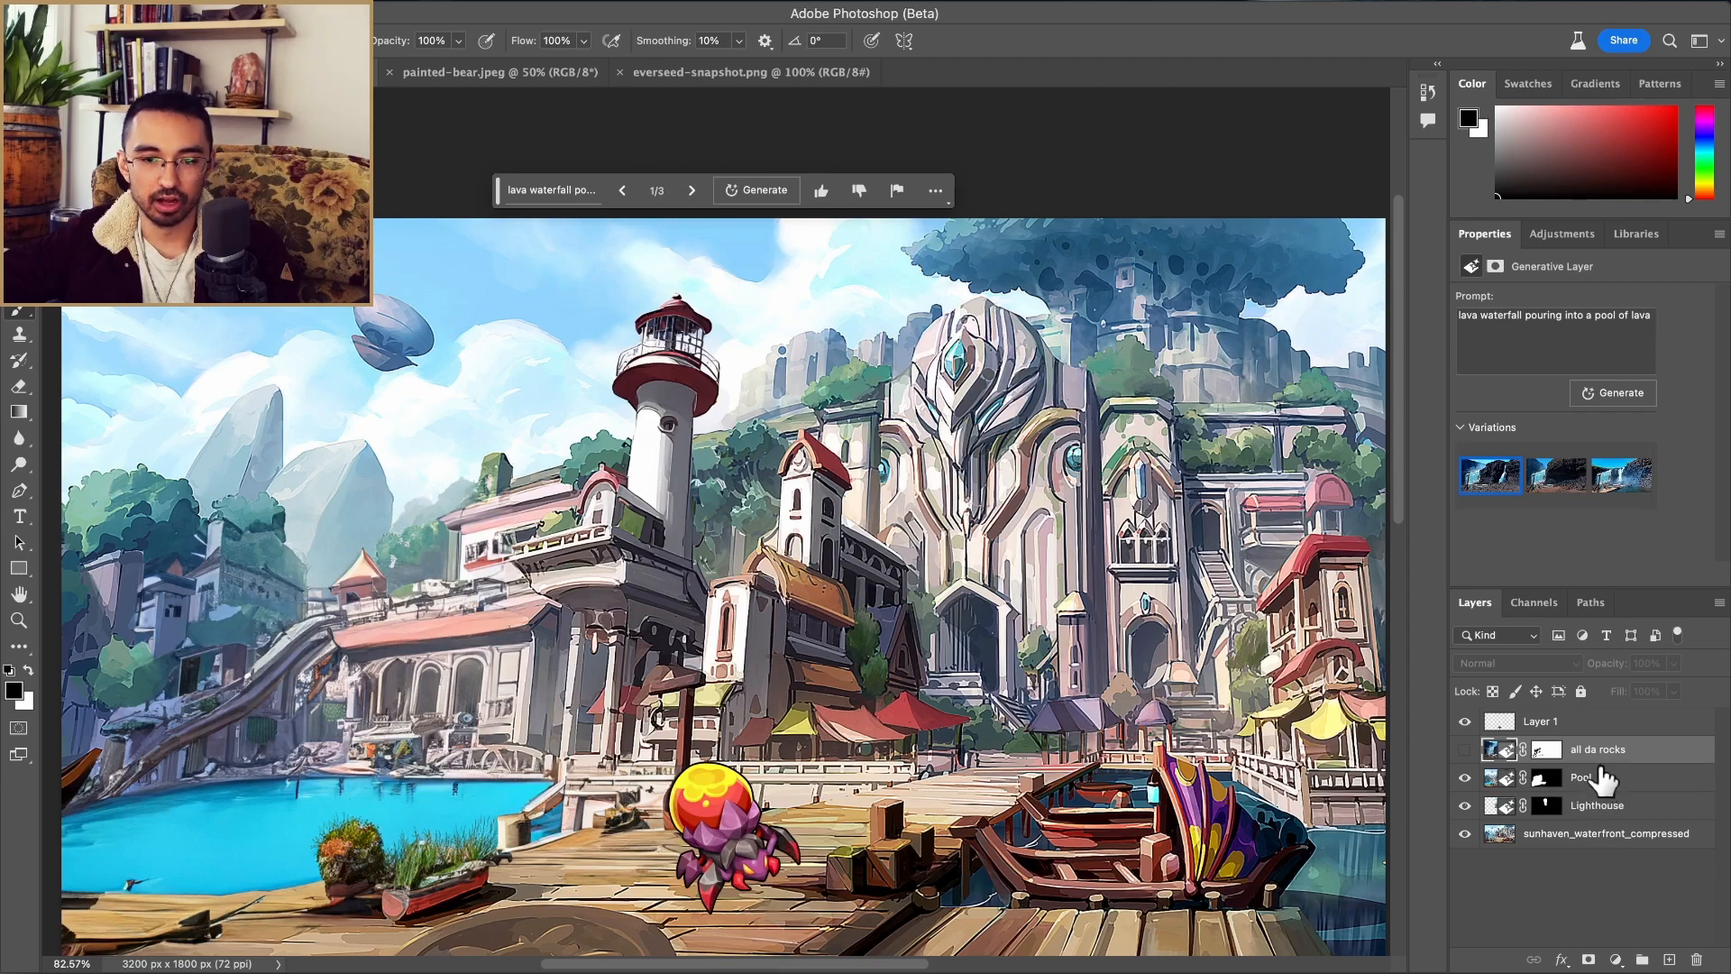
Step: Rename Layer 1 as "Magma crawler"
{"action": "left_click", "coordinate": [1533, 724]}
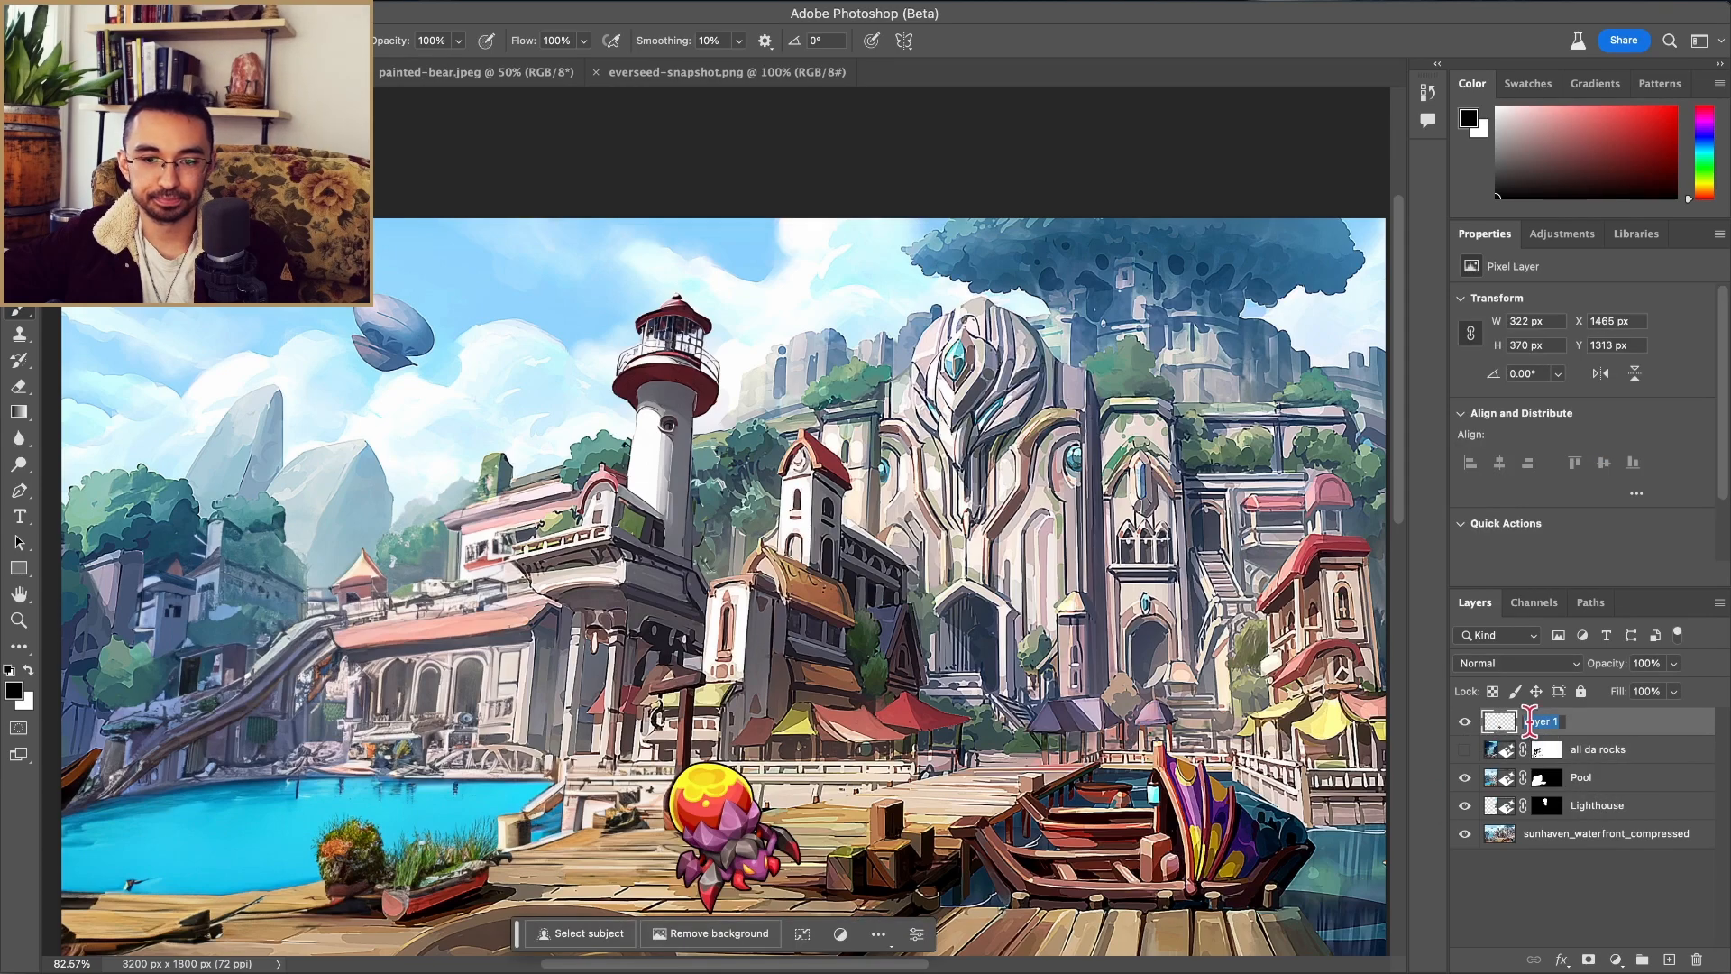
{"action": "type", "text": "Maga"}
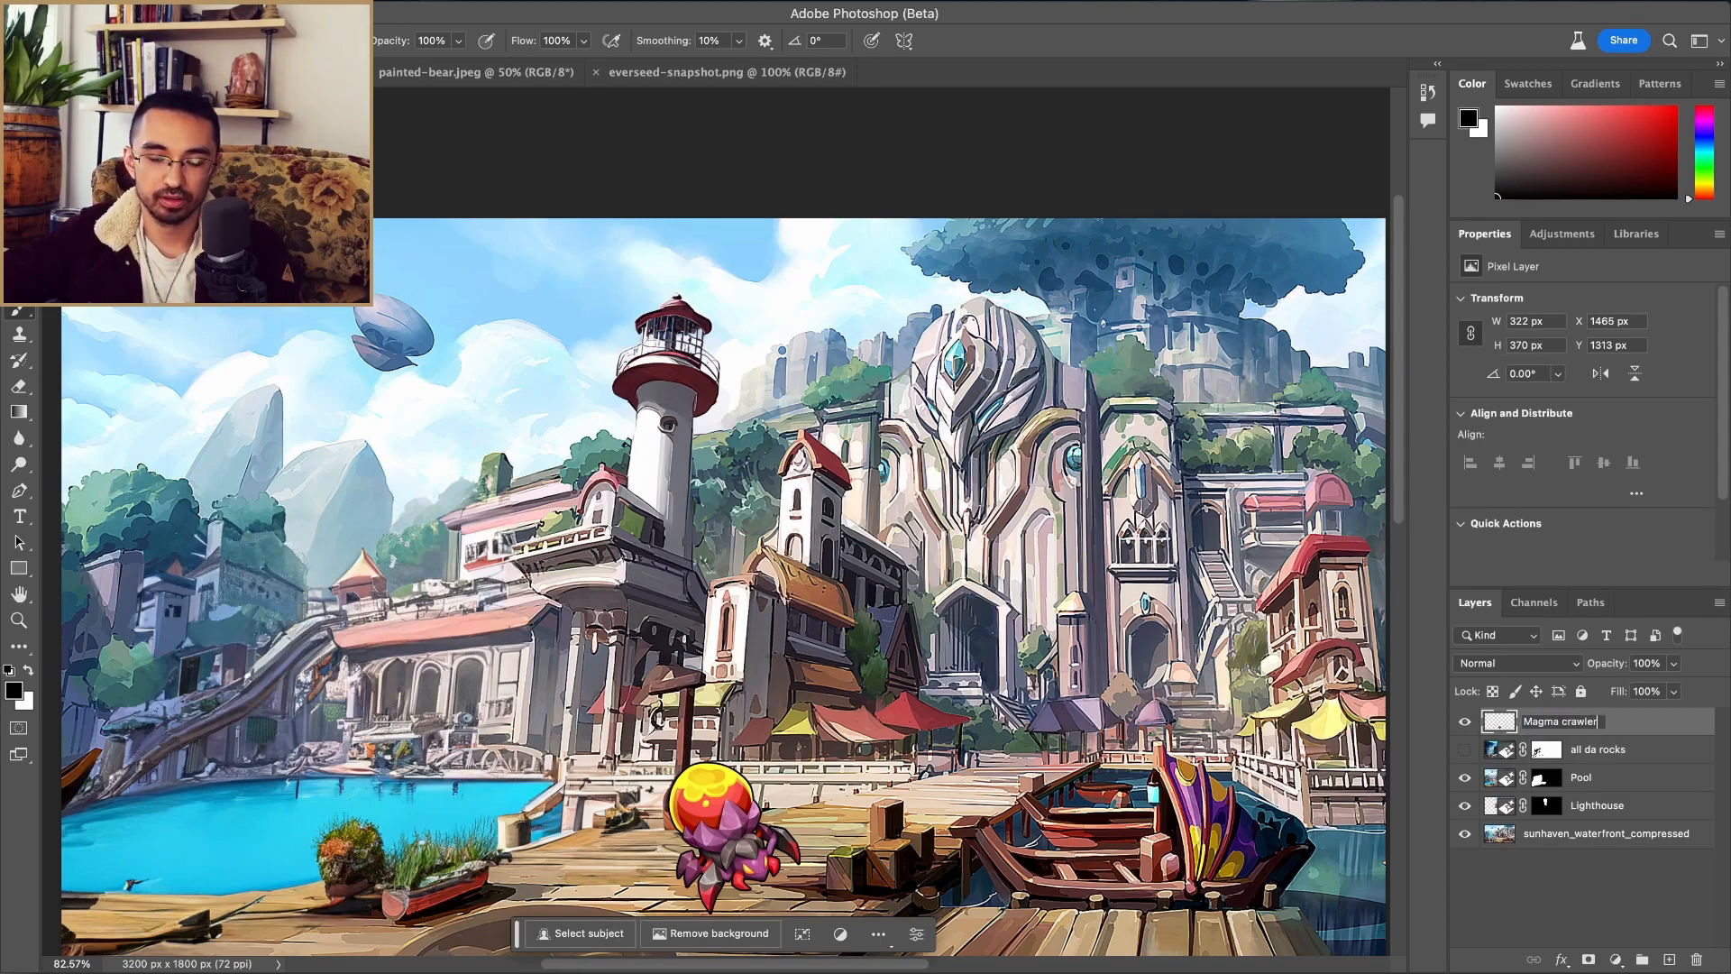
{"action": "key", "text": "Return"}
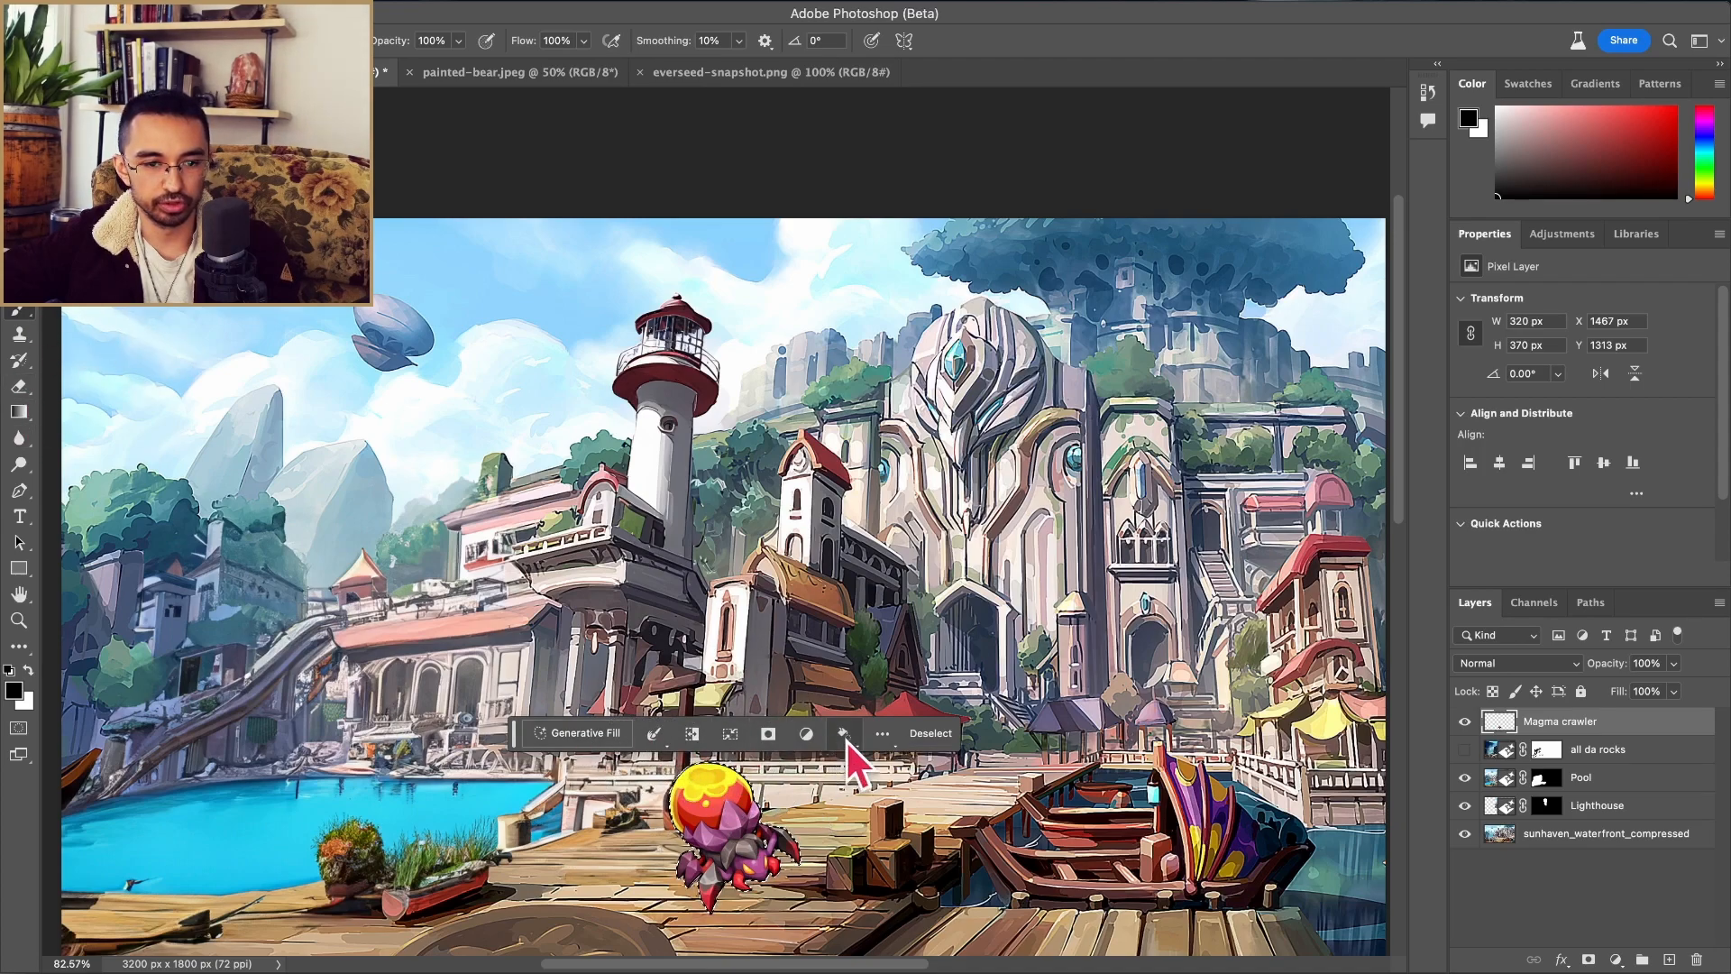
Step: Run Generative Fill on the selected magma crawler with the prompt "ice bug"
{"action": "left_click", "coordinate": [600, 736]}
{"action": "type", "text": "ice bug"}
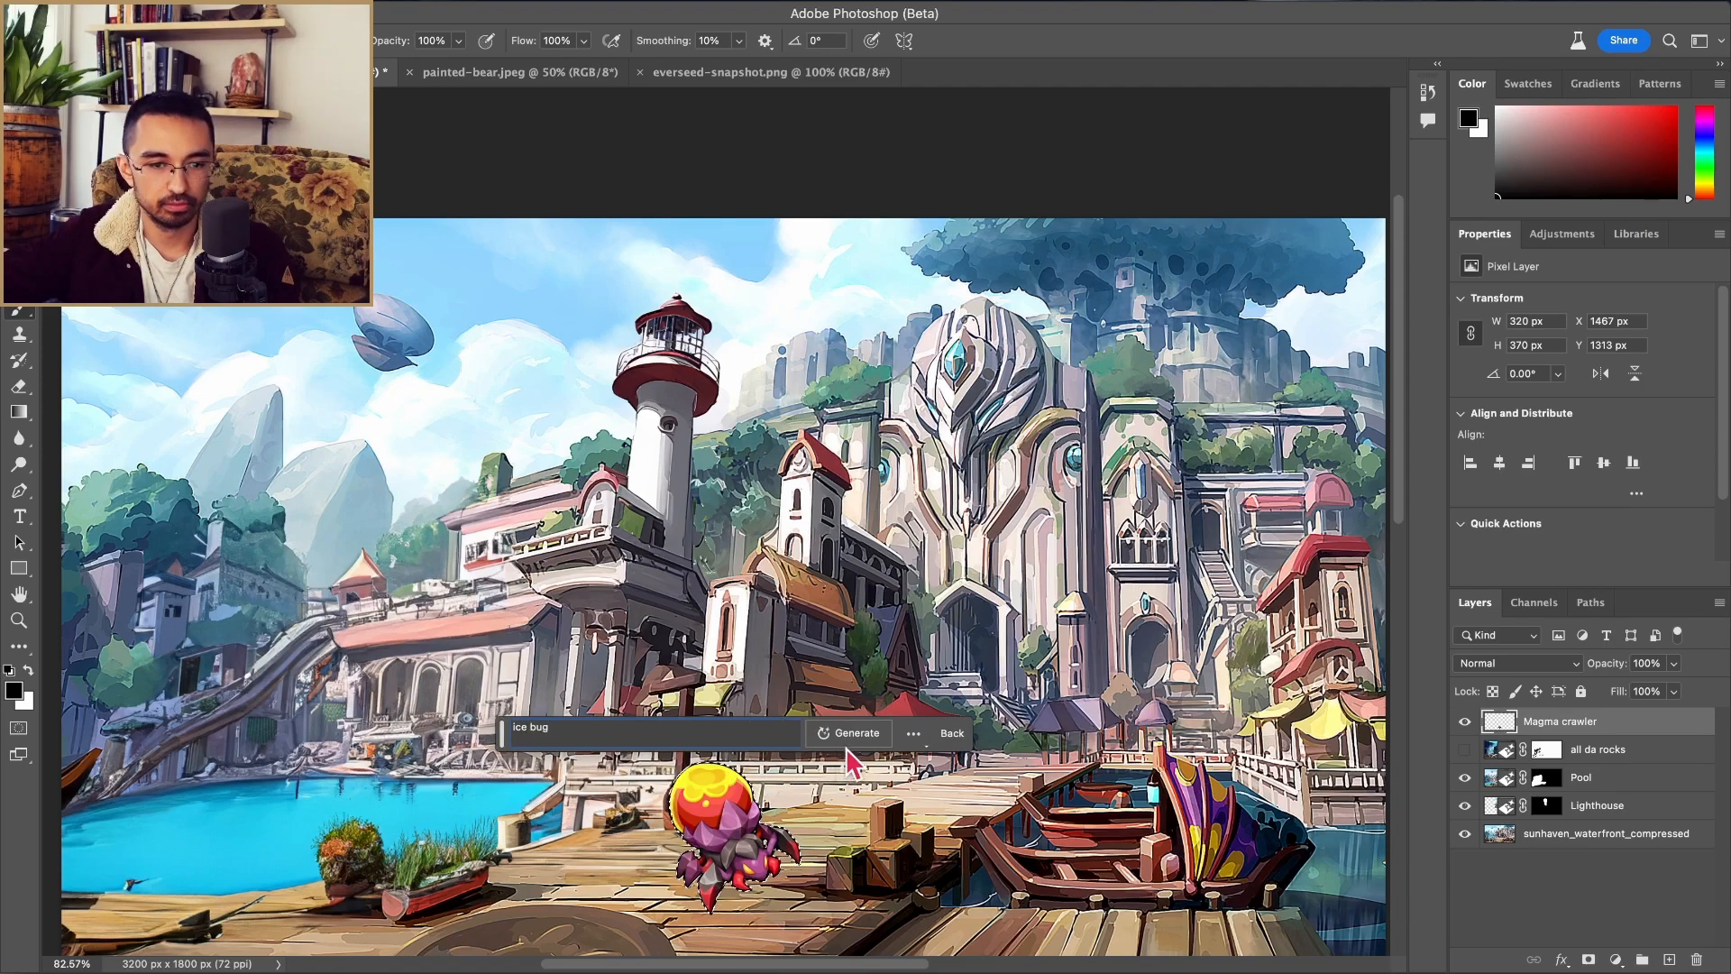
{"action": "left_click", "coordinate": [848, 733]}
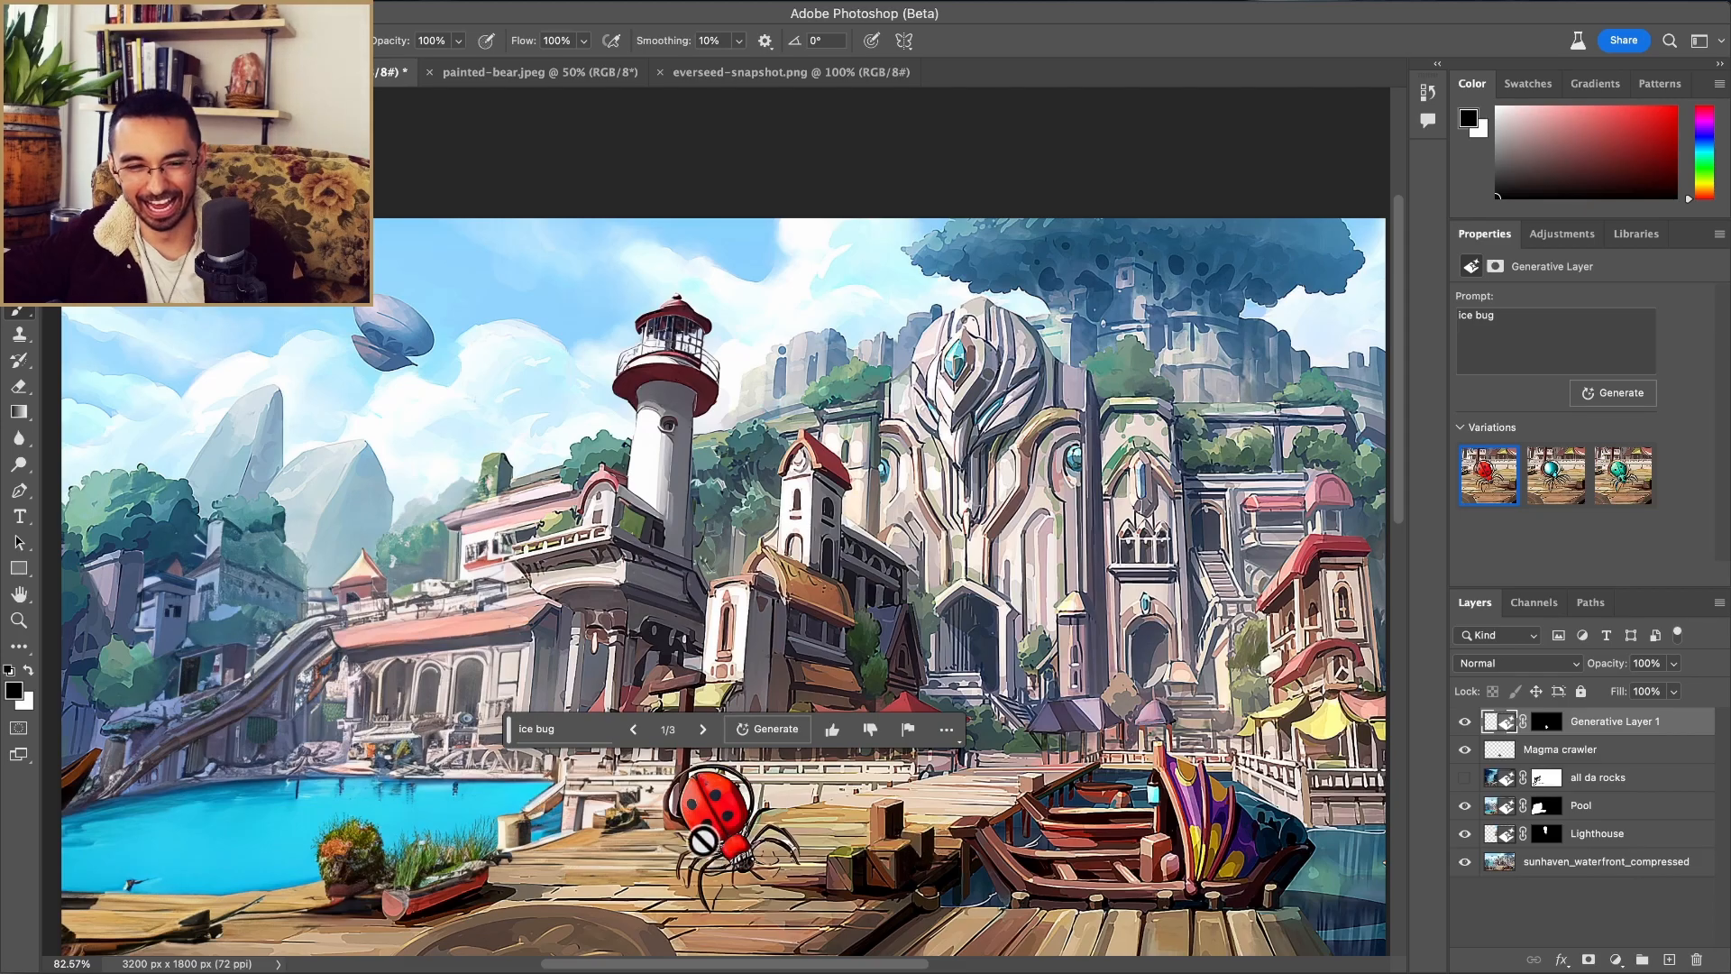
Step: Examine the three ice bug variations up close and compare the third one with the original crawler by toggling Generative Layer 1
{"action": "scroll", "coordinate": [704, 845], "scroll_direction": "up", "scroll_amount": 5}
{"action": "scroll", "coordinate": [721, 803], "scroll_direction": "down", "scroll_amount": 1}
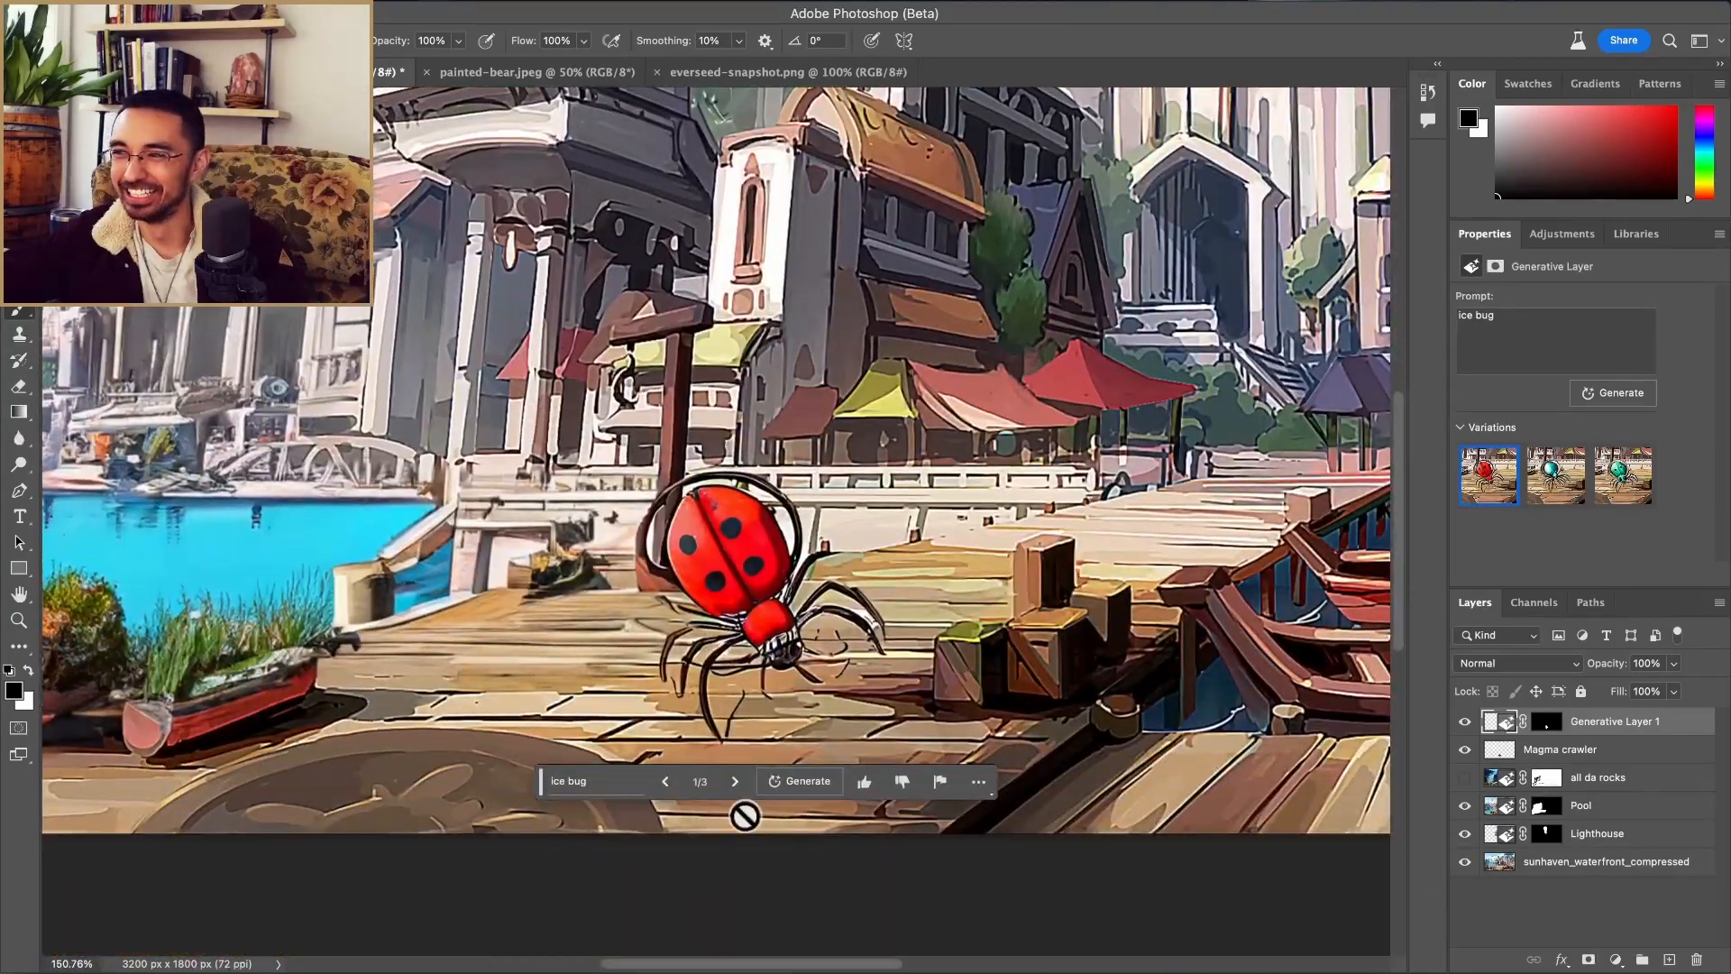
{"action": "scroll", "coordinate": [684, 733], "scroll_direction": "up", "scroll_amount": 2}
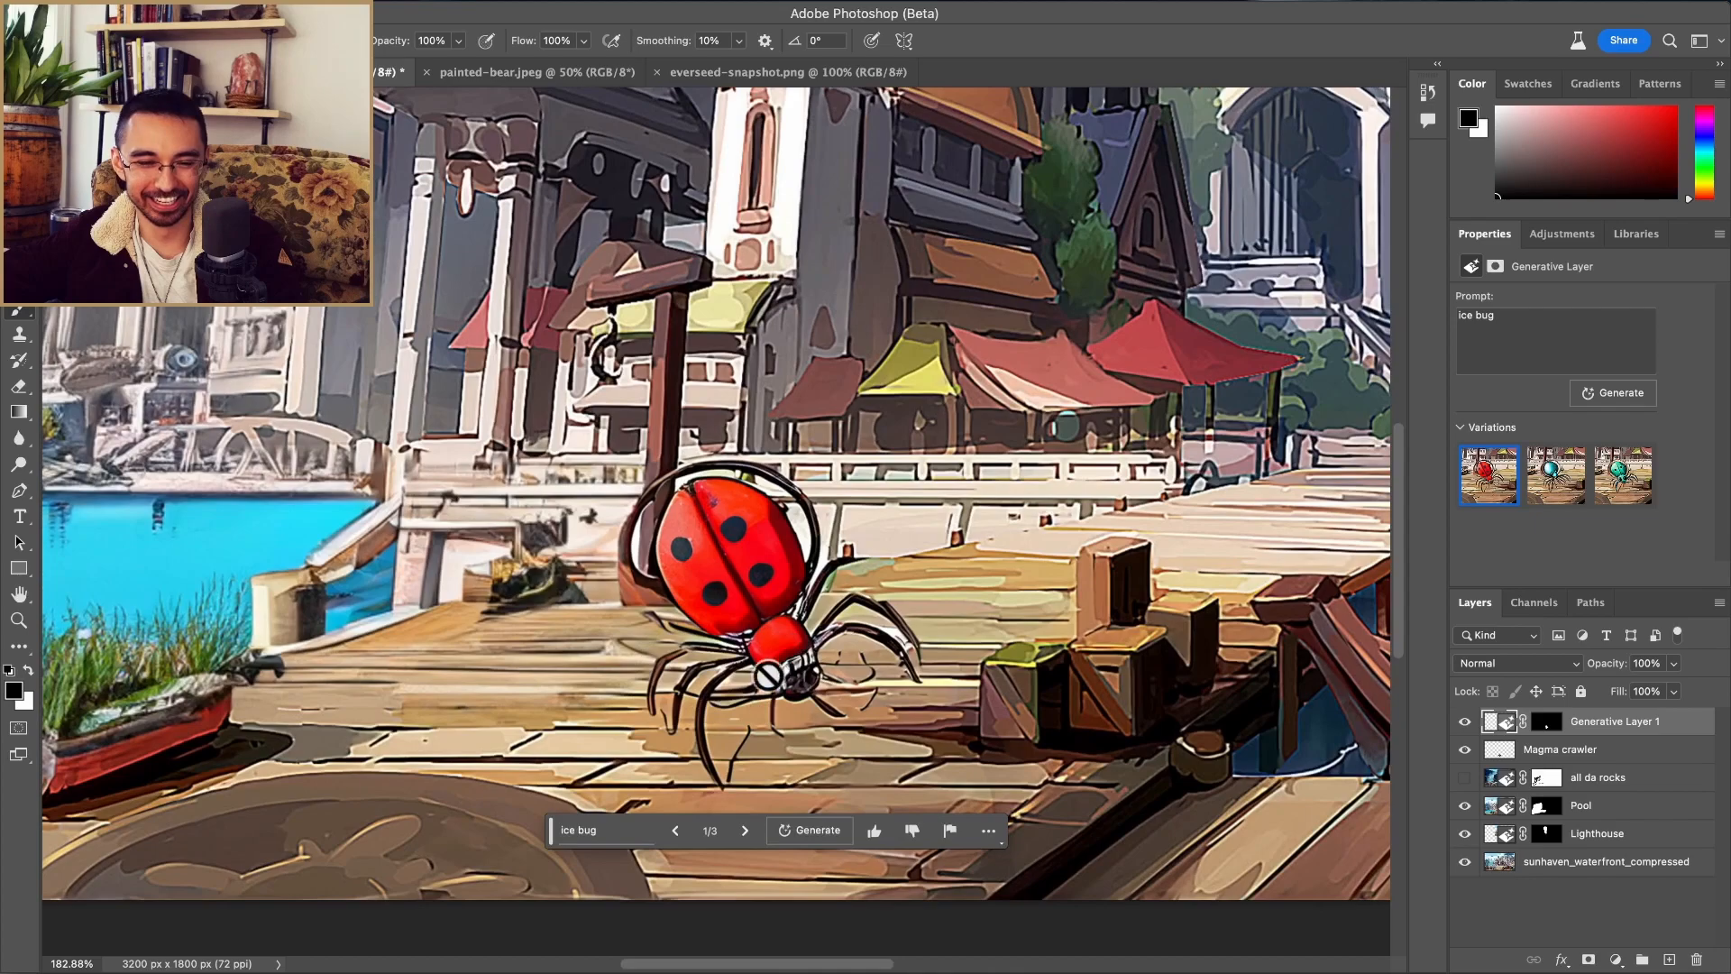
{"action": "left_click", "coordinate": [743, 830]}
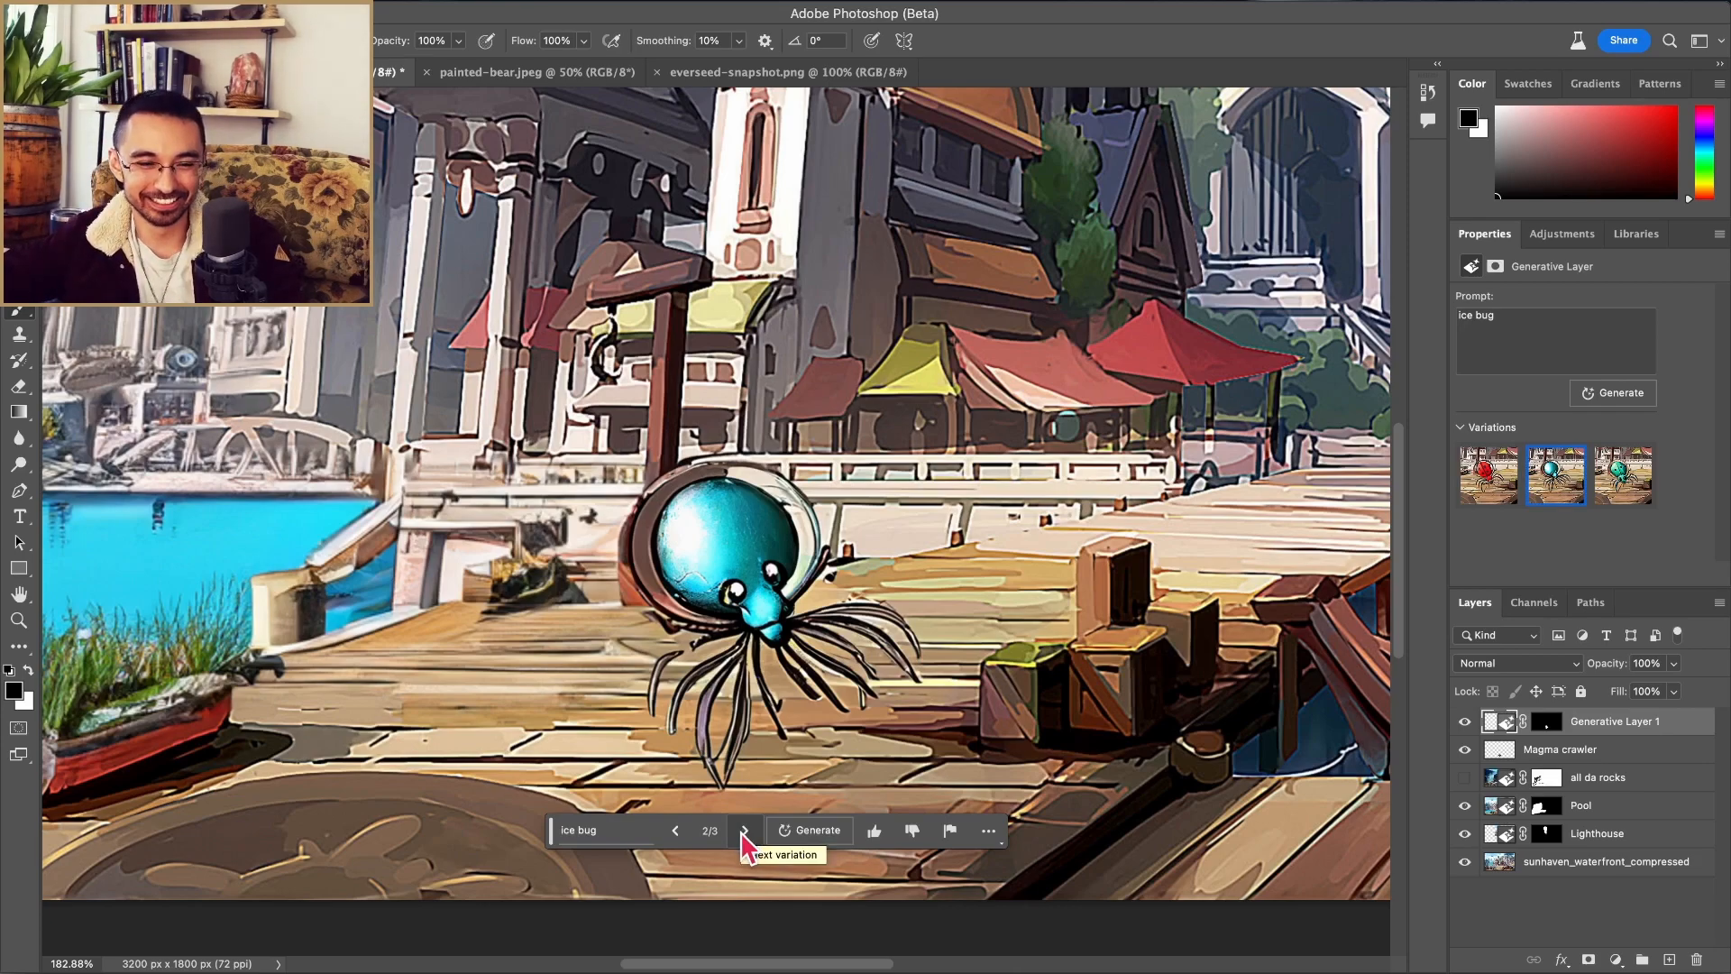
{"action": "left_click", "coordinate": [744, 831]}
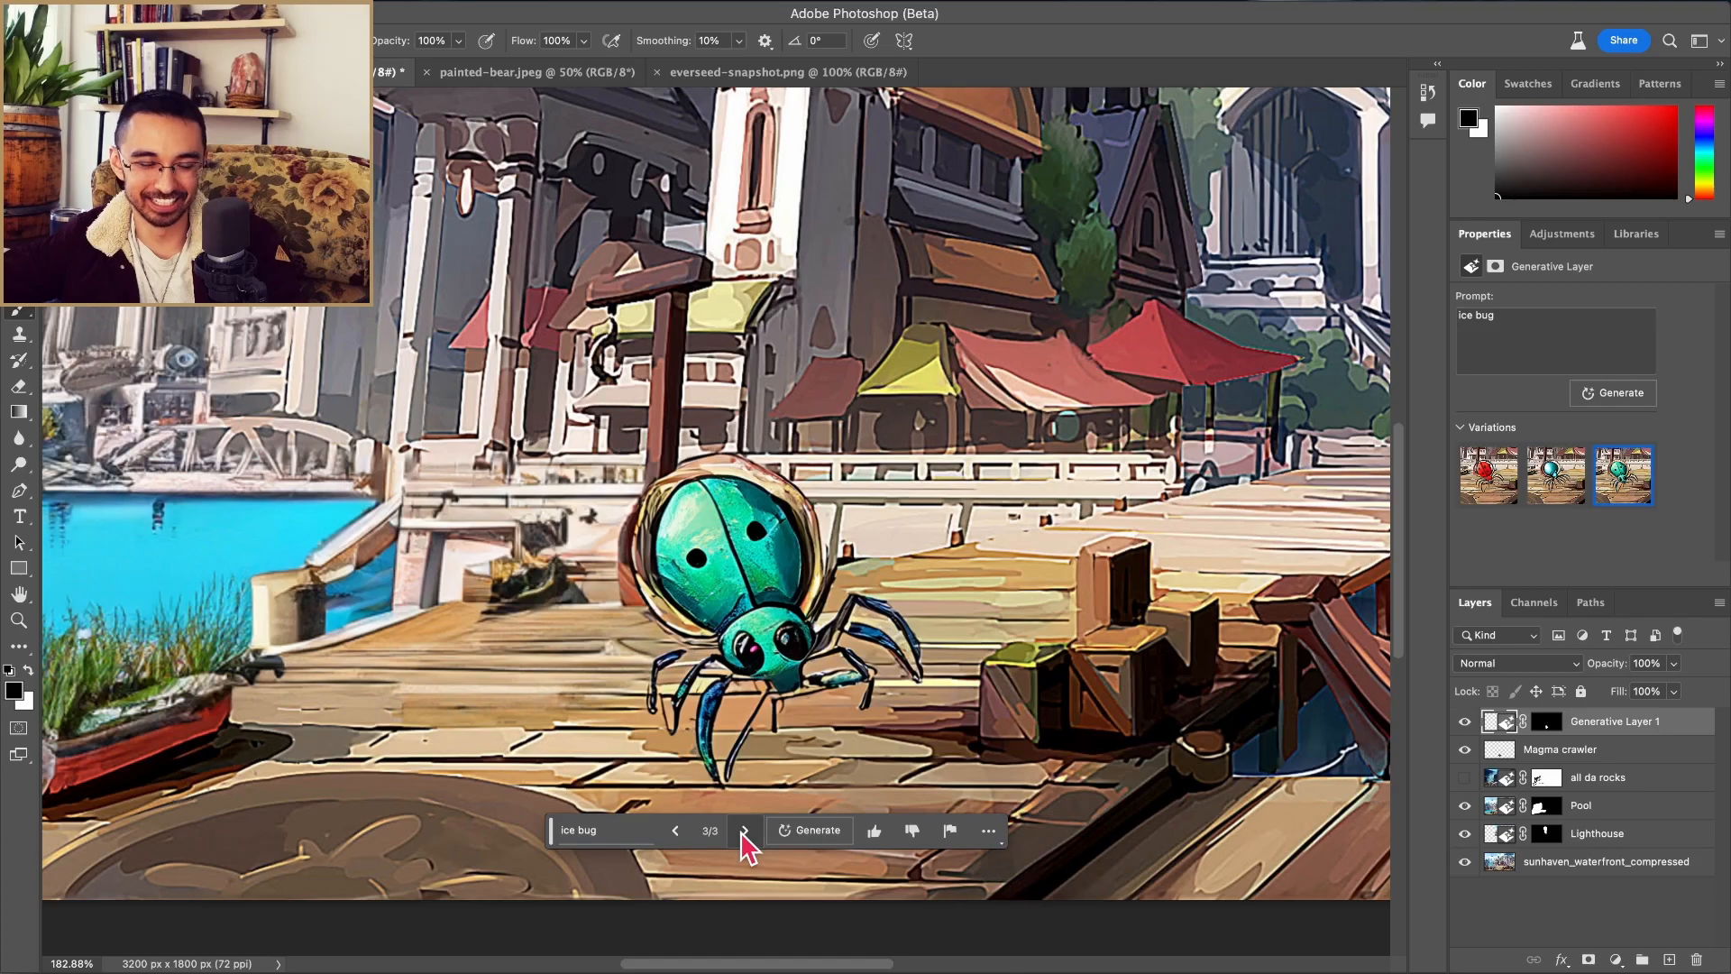
{"action": "scroll", "coordinate": [782, 719], "scroll_direction": "down", "scroll_amount": 5}
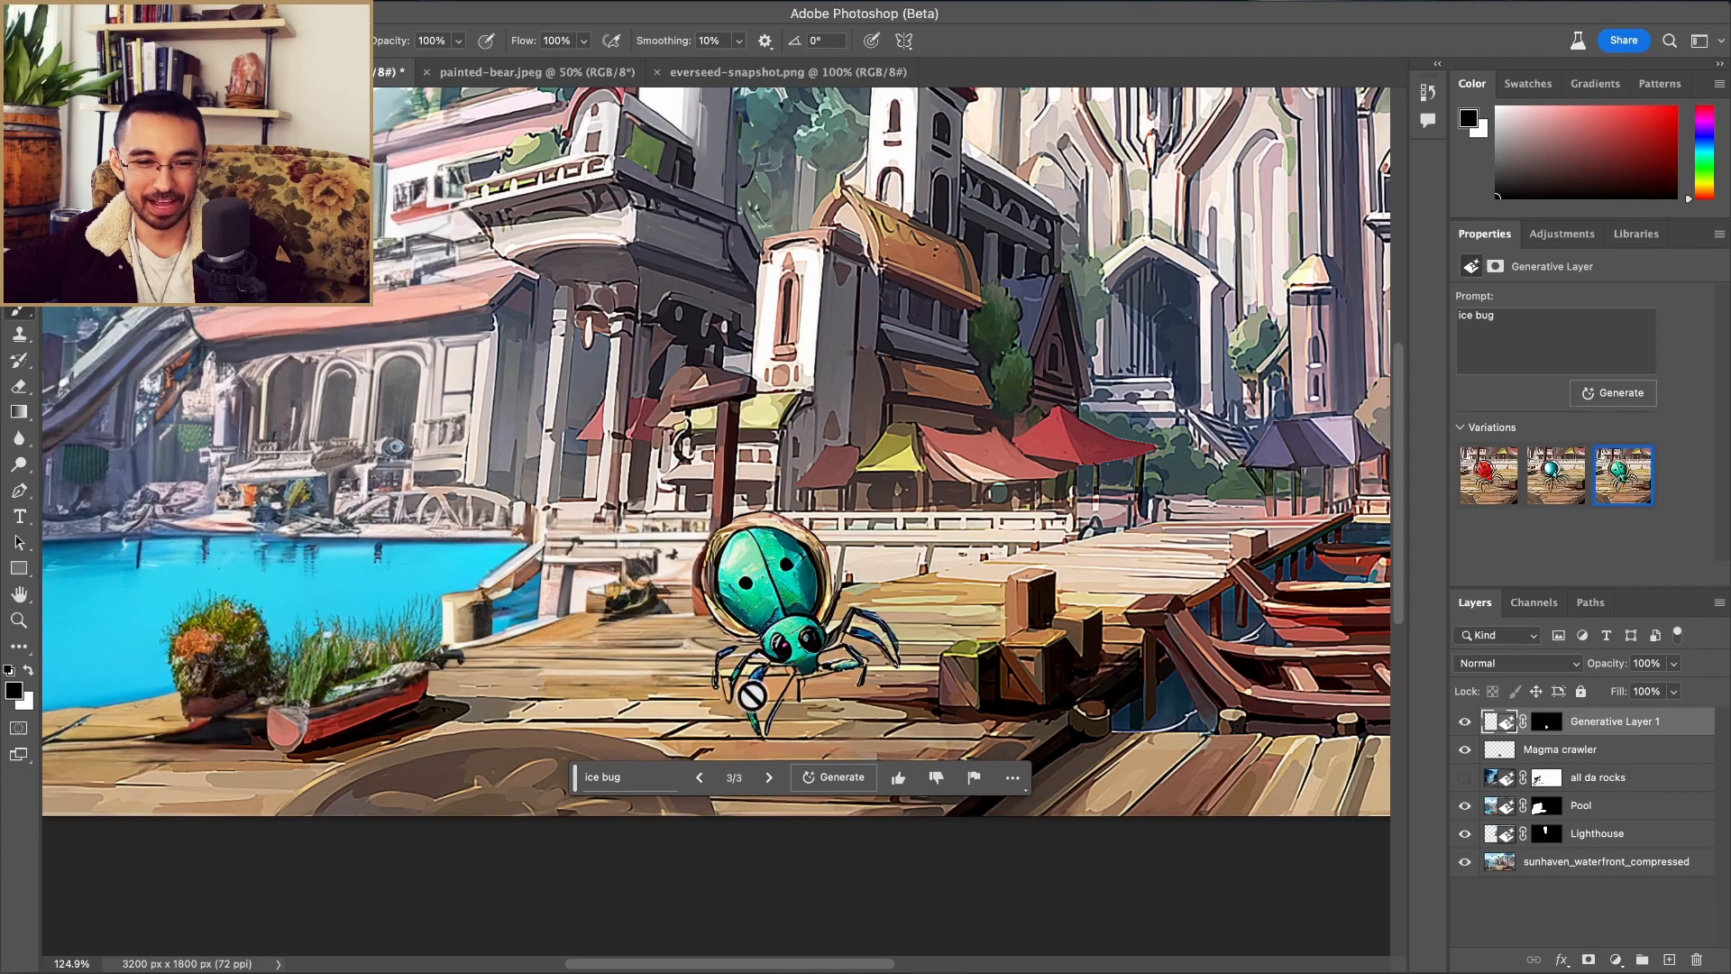
{"action": "scroll", "coordinate": [754, 715], "scroll_direction": "up", "scroll_amount": 3}
{"action": "left_click", "coordinate": [1464, 722]}
{"action": "left_click", "coordinate": [1465, 721]}
{"action": "left_click", "coordinate": [1464, 722]}
{"action": "left_click", "coordinate": [1465, 722]}
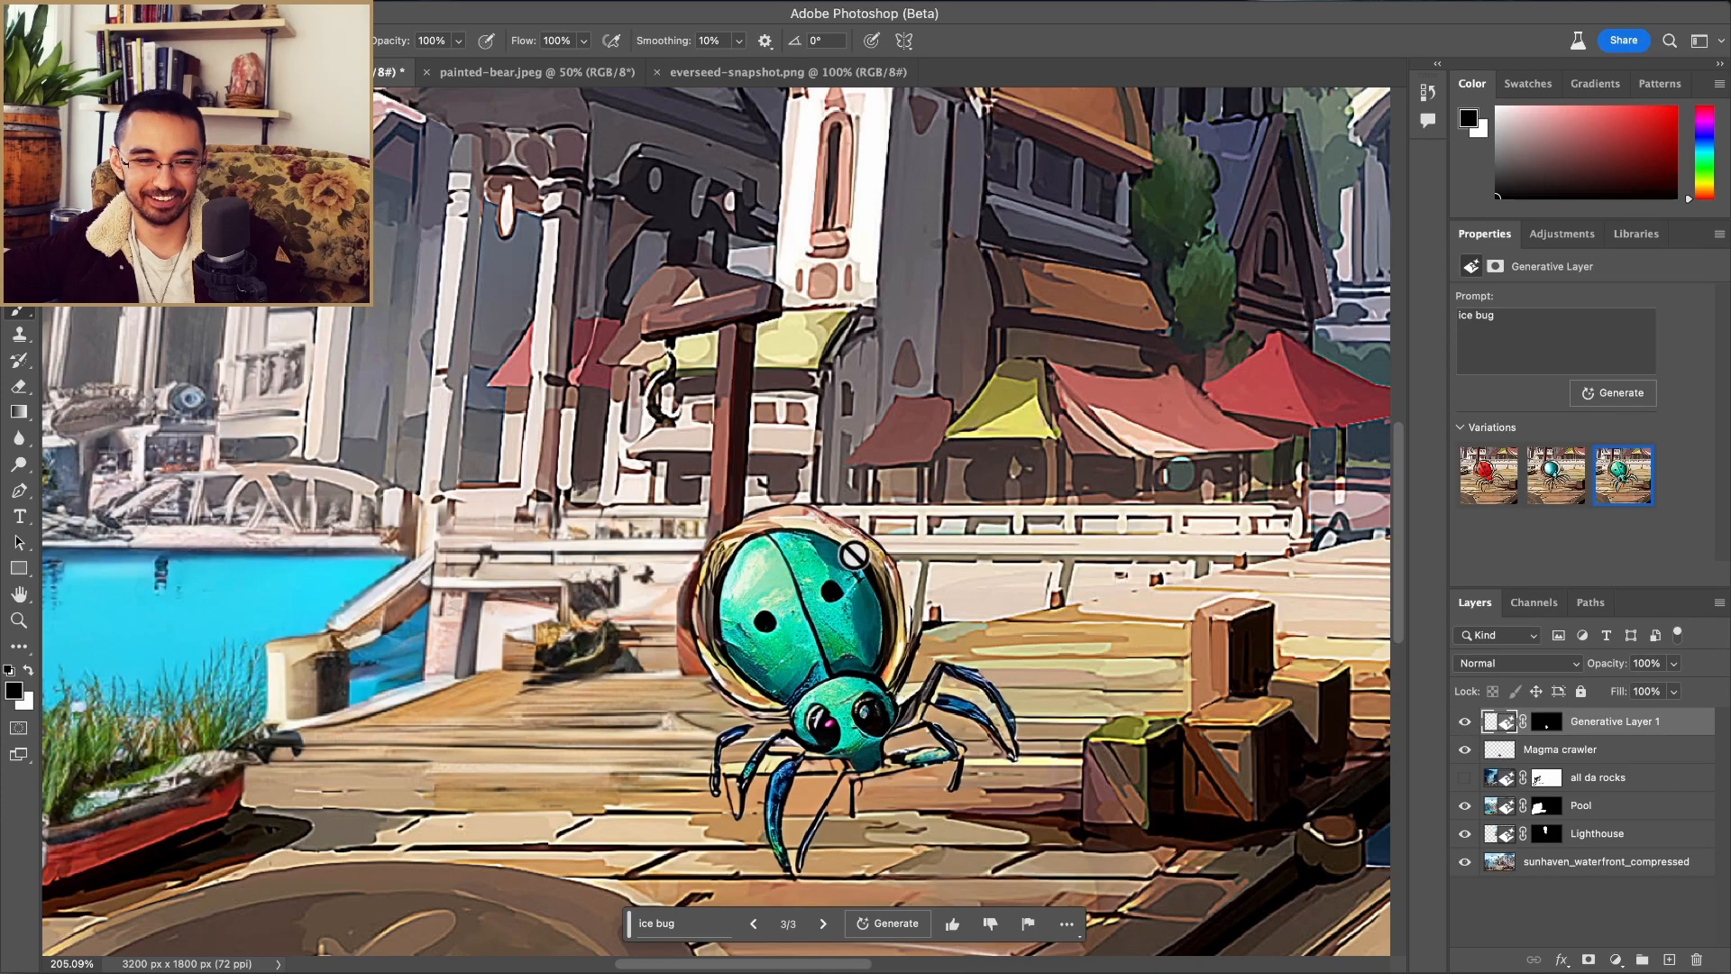
Step: Compare the first and second ice bug variations with the original crawler by repeatedly toggling Generative Layer 1
{"action": "left_click", "coordinate": [823, 923]}
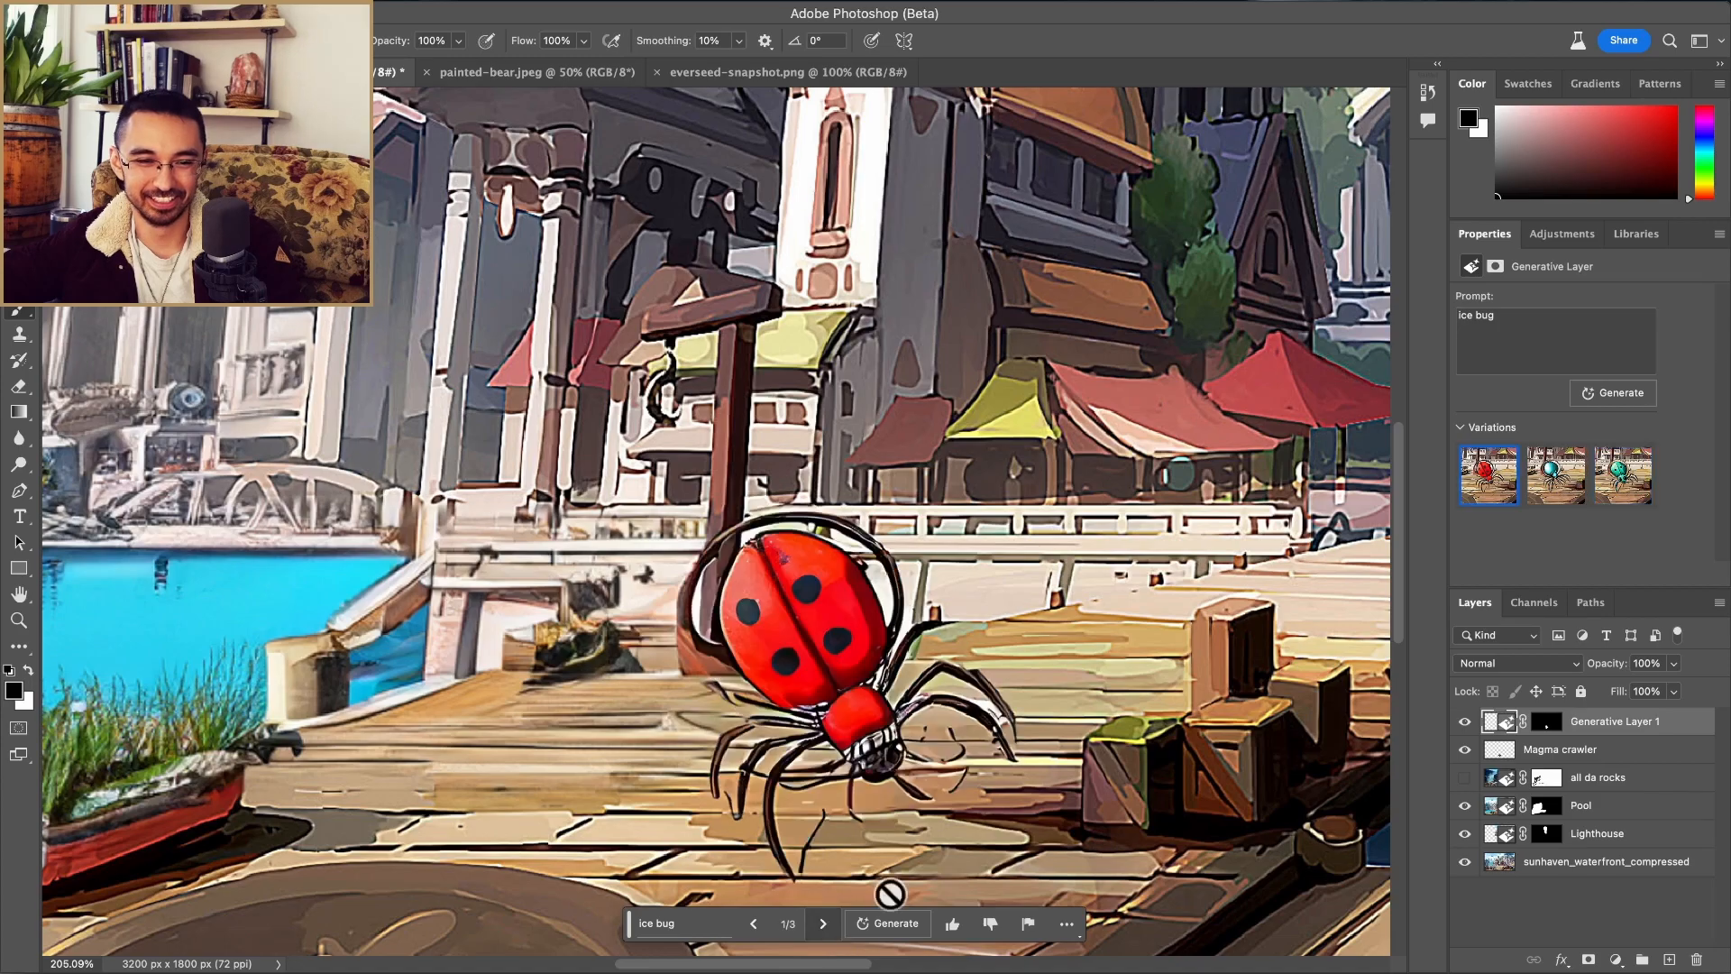
{"action": "left_click", "coordinate": [1465, 722]}
{"action": "left_click", "coordinate": [1466, 721]}
{"action": "left_click", "coordinate": [1466, 722]}
{"action": "left_click", "coordinate": [1465, 722]}
{"action": "left_click", "coordinate": [1466, 721]}
{"action": "left_click", "coordinate": [1466, 722]}
{"action": "left_click", "coordinate": [1465, 721]}
{"action": "left_click", "coordinate": [1466, 722]}
{"action": "left_click", "coordinate": [1466, 722]}
{"action": "left_click", "coordinate": [1466, 721]}
{"action": "left_click", "coordinate": [1465, 722]}
{"action": "left_click", "coordinate": [1465, 722]}
{"action": "left_click", "coordinate": [1465, 721]}
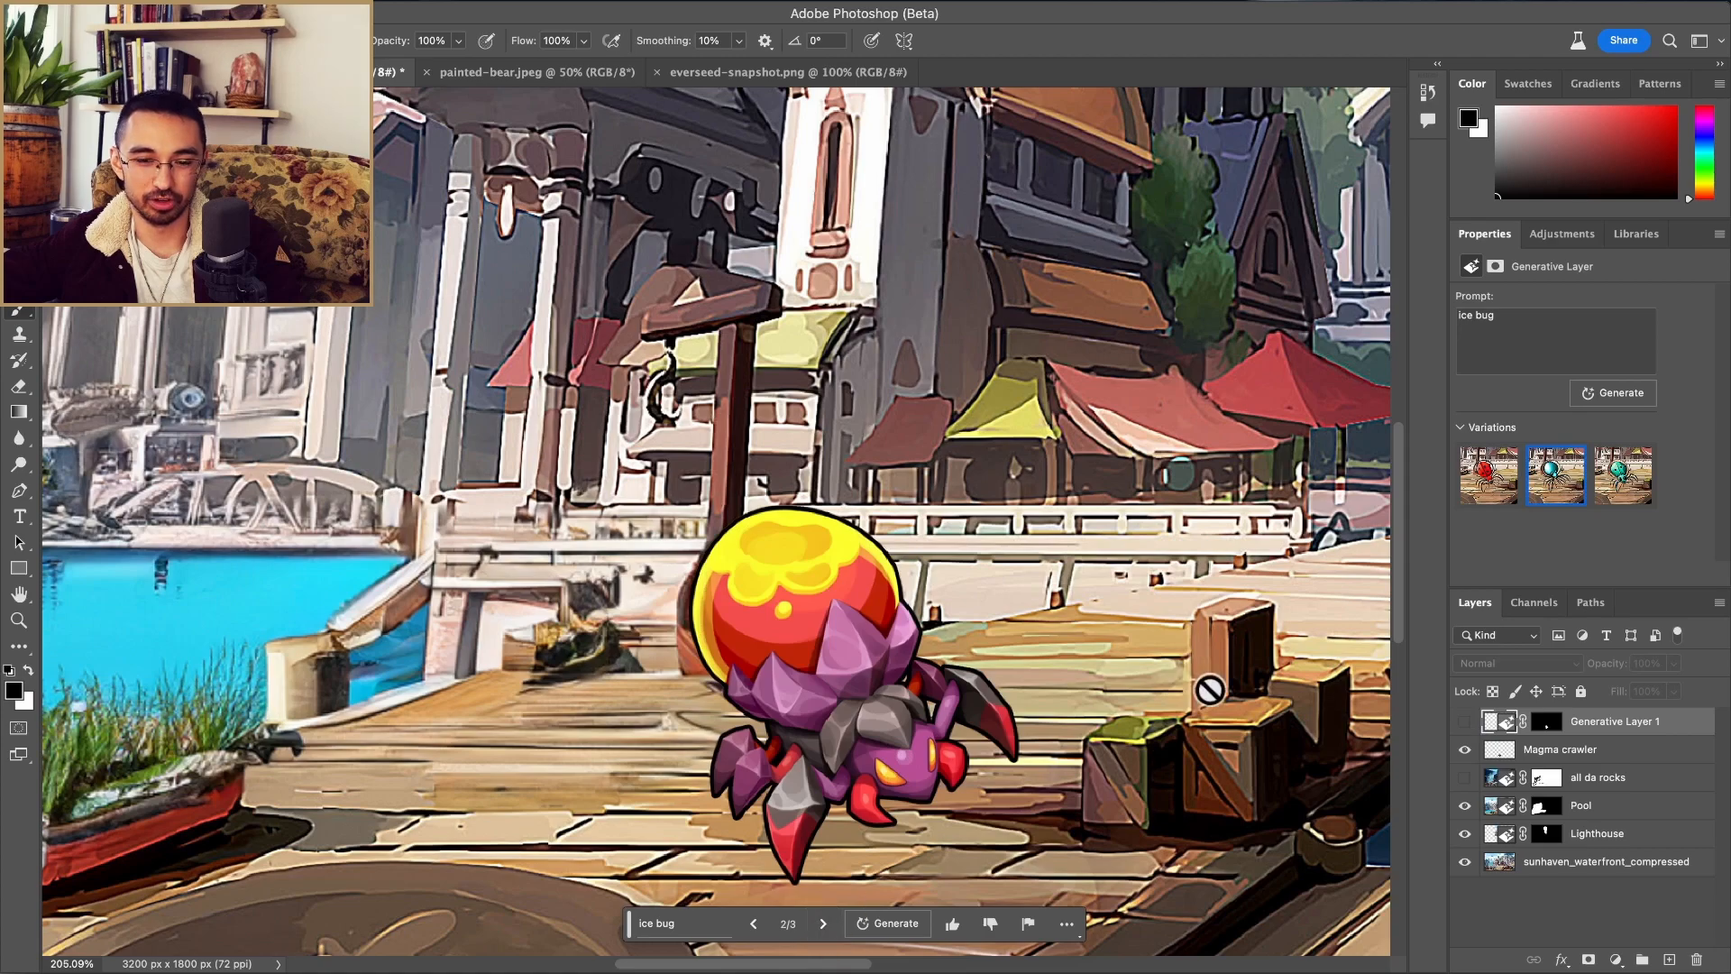
{"action": "left_click", "coordinate": [1465, 722]}
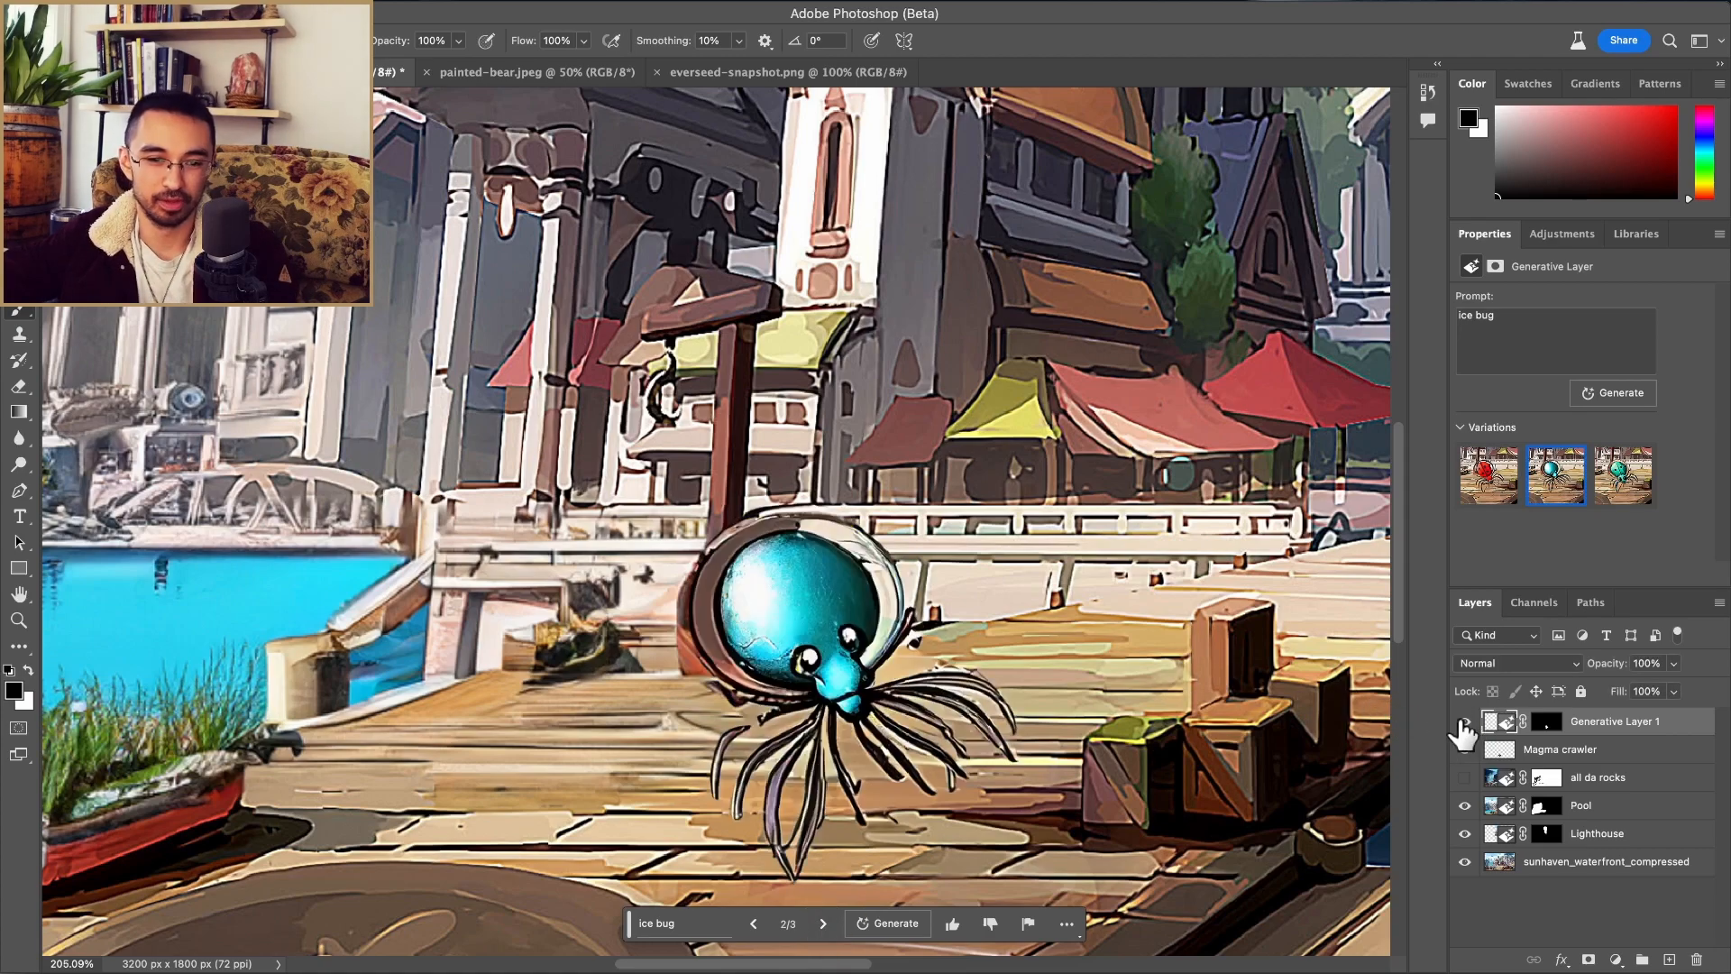
{"action": "left_click", "coordinate": [1464, 721]}
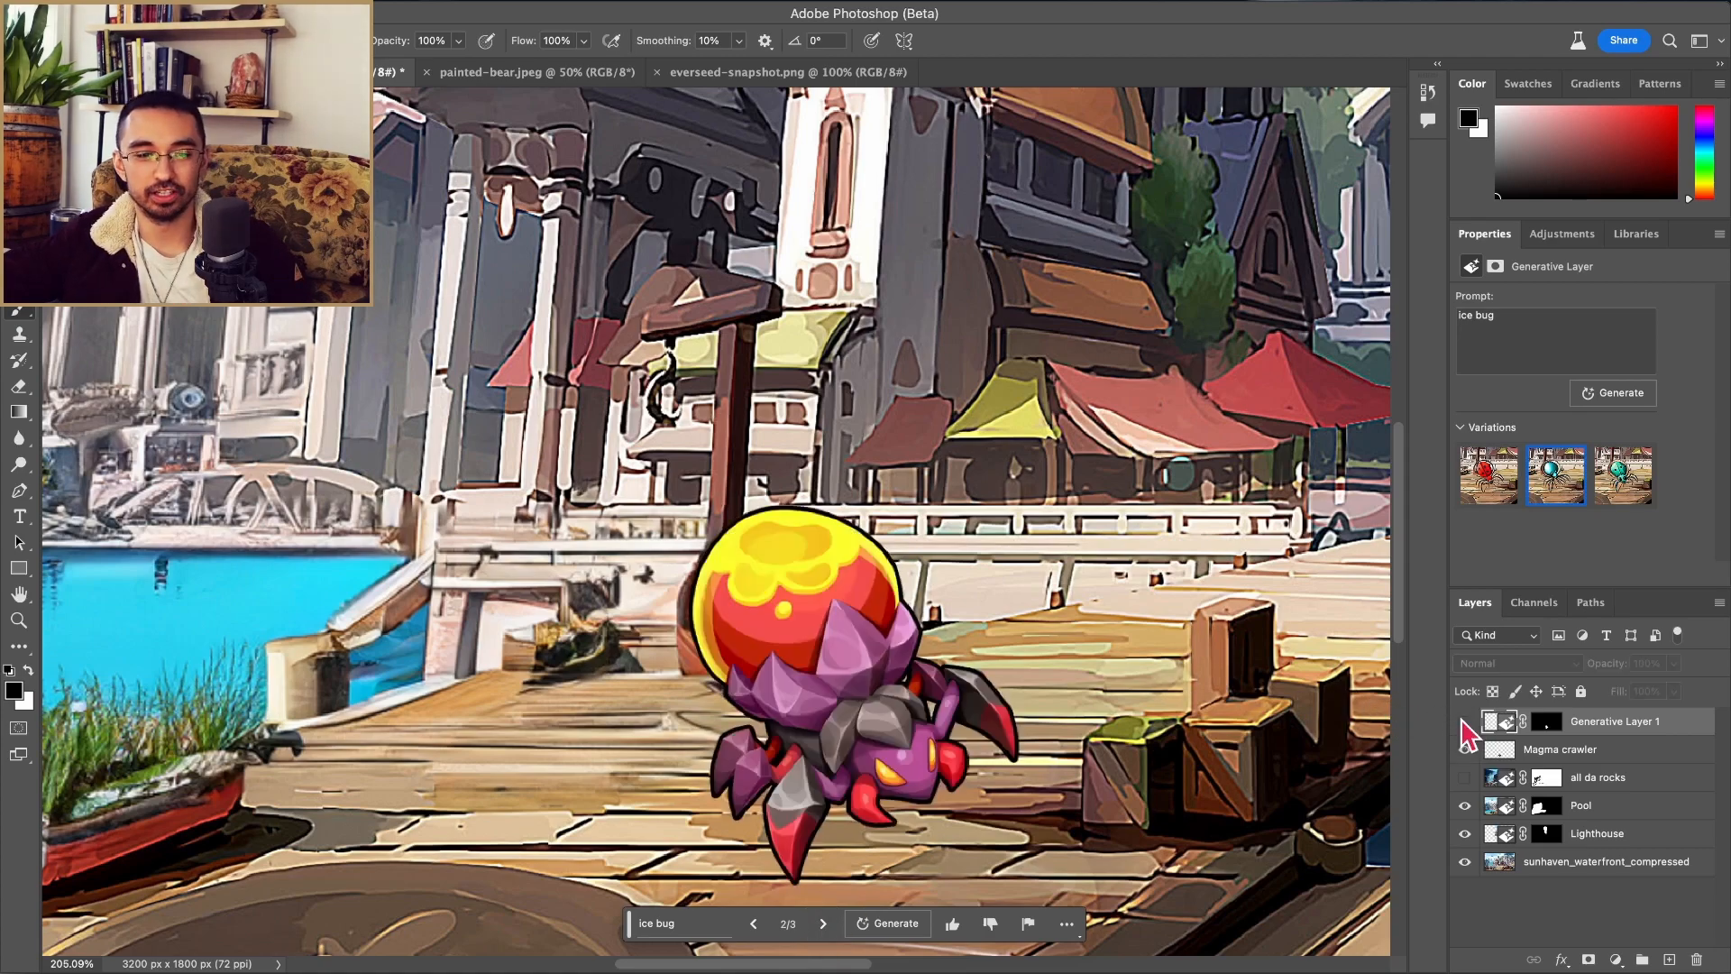
{"action": "left_click", "coordinate": [1466, 721]}
{"action": "left_click", "coordinate": [1466, 721]}
Step: Switch to the third ice bug variation, compare it with the original crawler up close and at wider view, and hide Generative Layer 1
{"action": "left_click", "coordinate": [823, 927]}
{"action": "left_click", "coordinate": [1467, 721]}
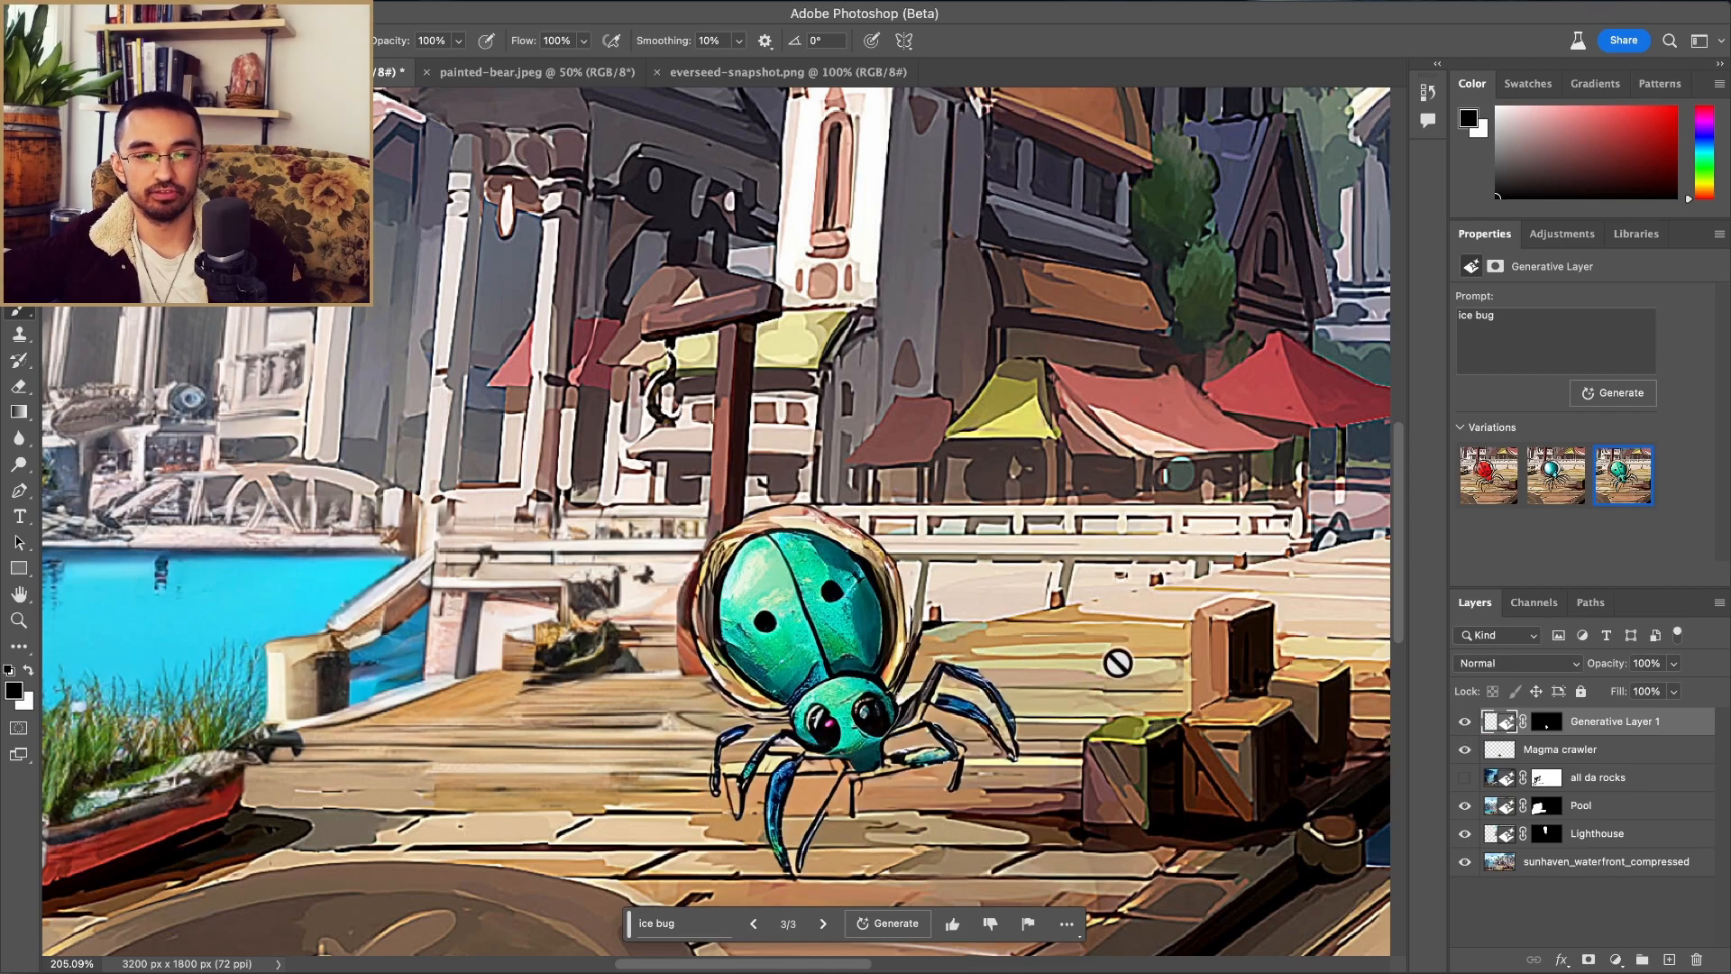
{"action": "left_click", "coordinate": [1466, 721]}
{"action": "left_click", "coordinate": [1465, 722]}
{"action": "left_click", "coordinate": [1465, 722]}
{"action": "left_click", "coordinate": [1465, 721]}
{"action": "left_click", "coordinate": [1465, 722]}
{"action": "left_click", "coordinate": [1466, 722]}
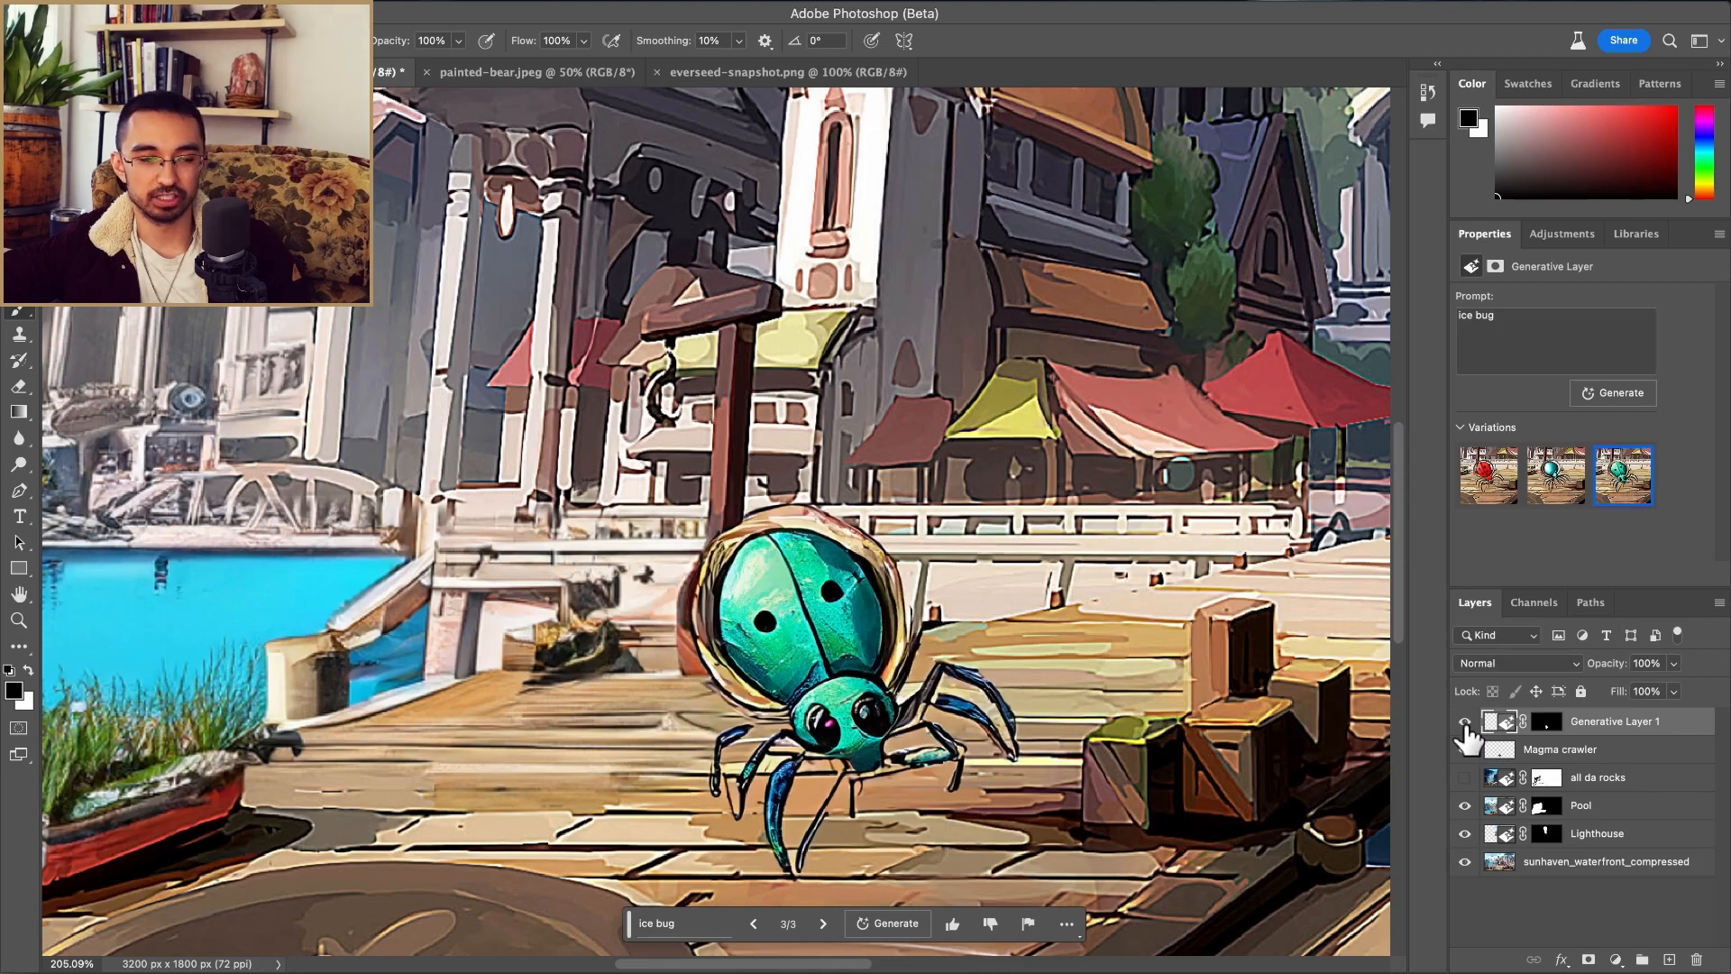
{"action": "scroll", "coordinate": [595, 652], "scroll_direction": "down", "scroll_amount": 6}
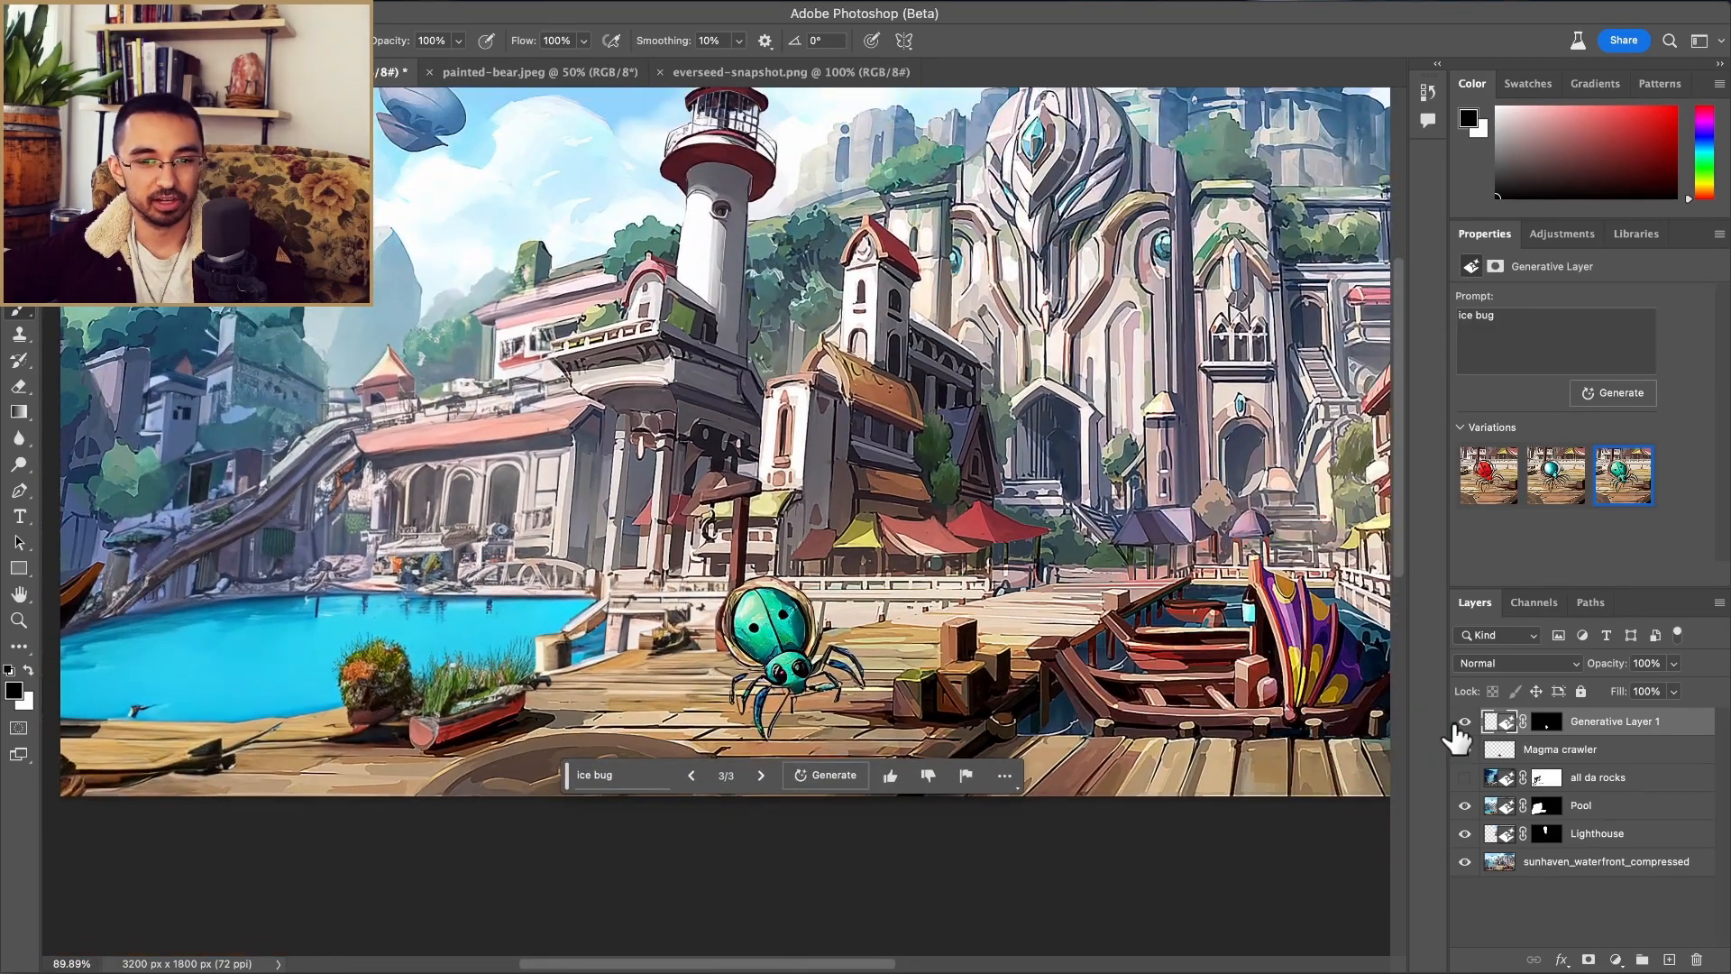
{"action": "left_click", "coordinate": [1464, 721]}
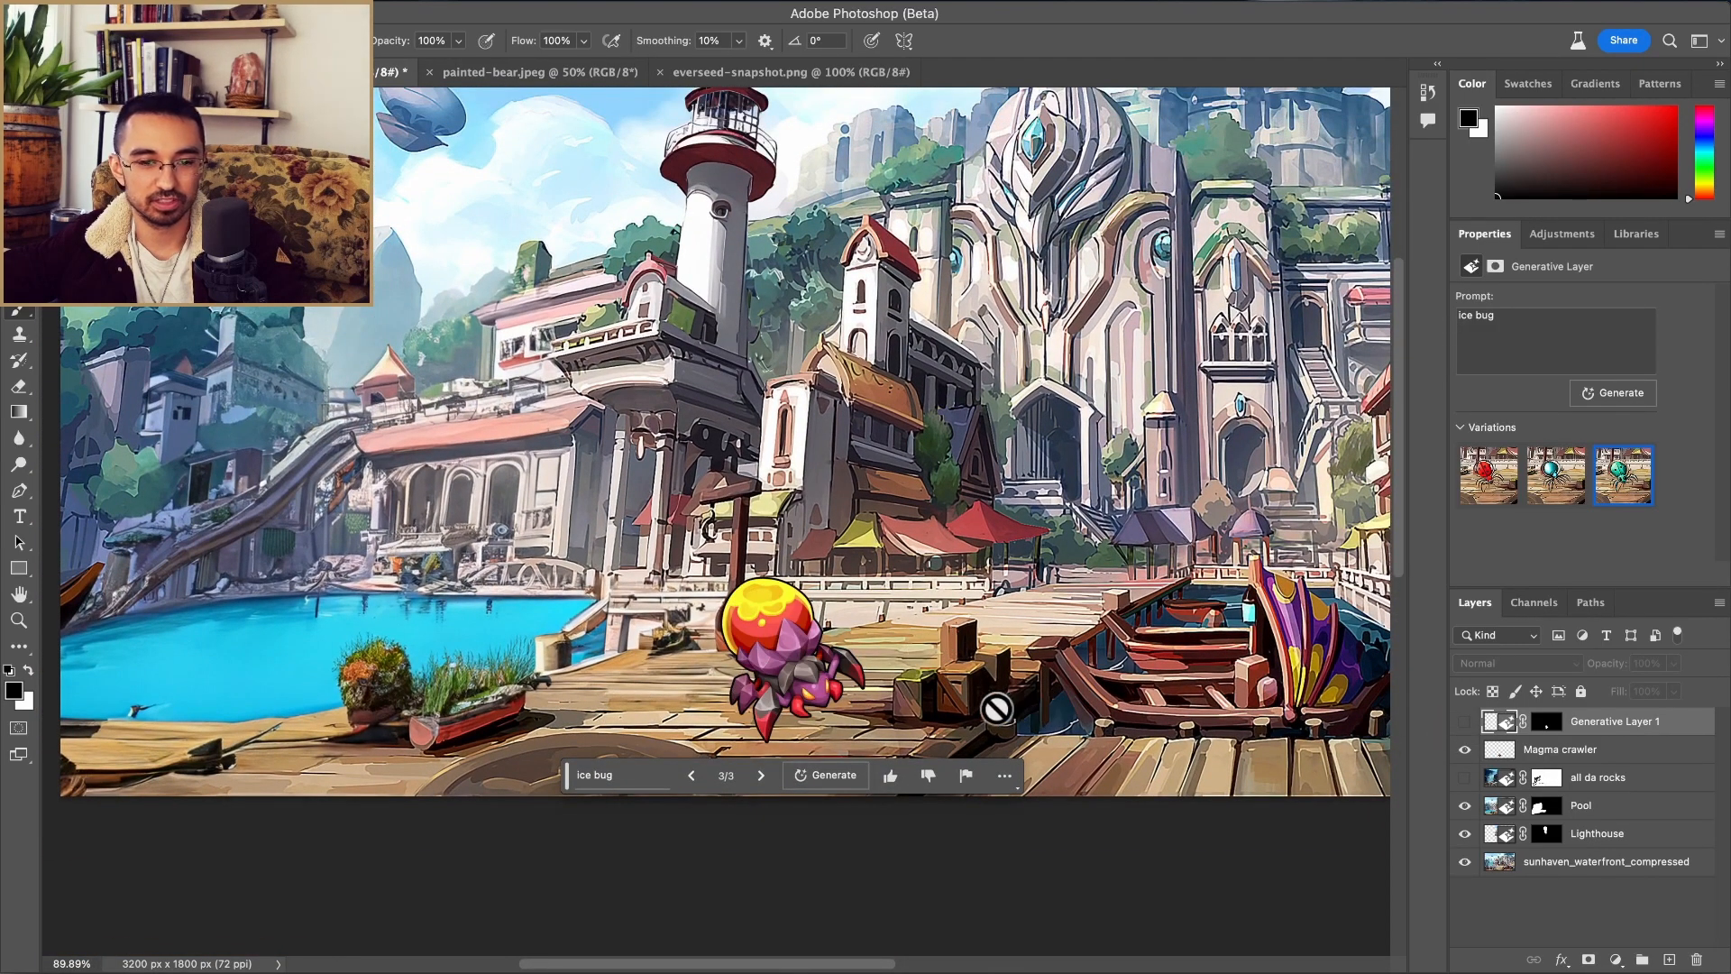
Step: Select the red-and-yellow orb on the crawler's back on the Magma crawler layer with the Quick Selection tool
{"action": "scroll", "coordinate": [885, 691], "scroll_direction": "right", "scroll_amount": 3}
{"action": "scroll", "coordinate": [885, 690], "scroll_direction": "up", "scroll_amount": 1}
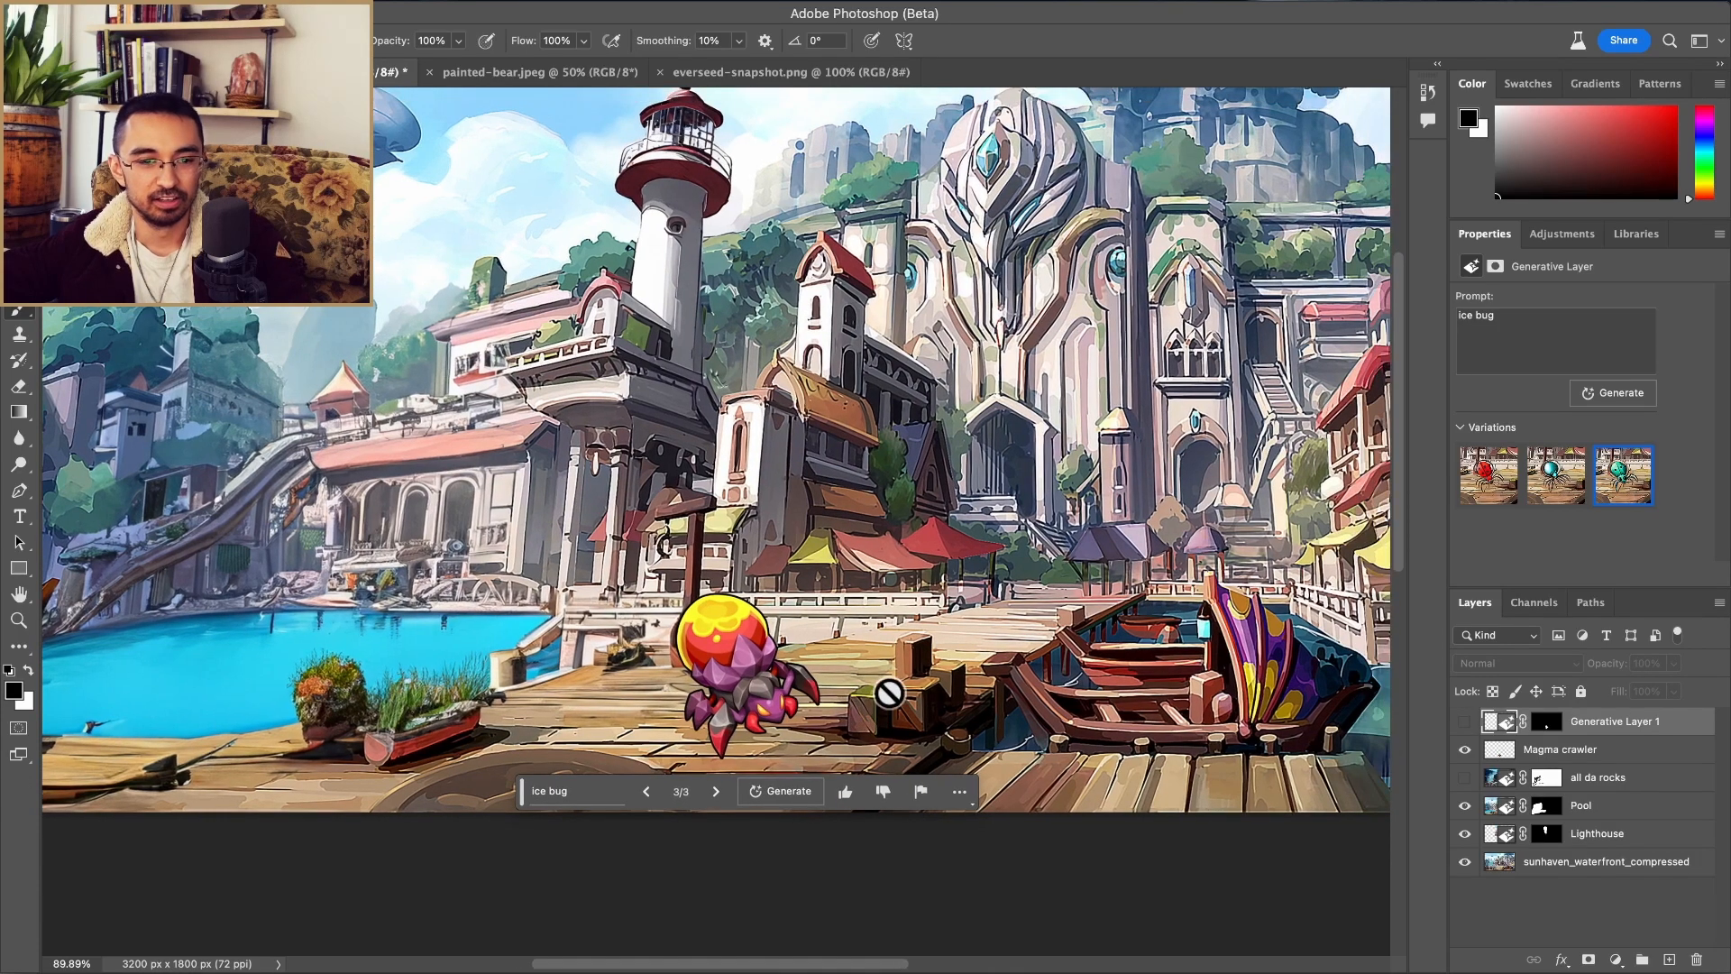
{"action": "scroll", "coordinate": [755, 726], "scroll_direction": "up", "scroll_amount": 4}
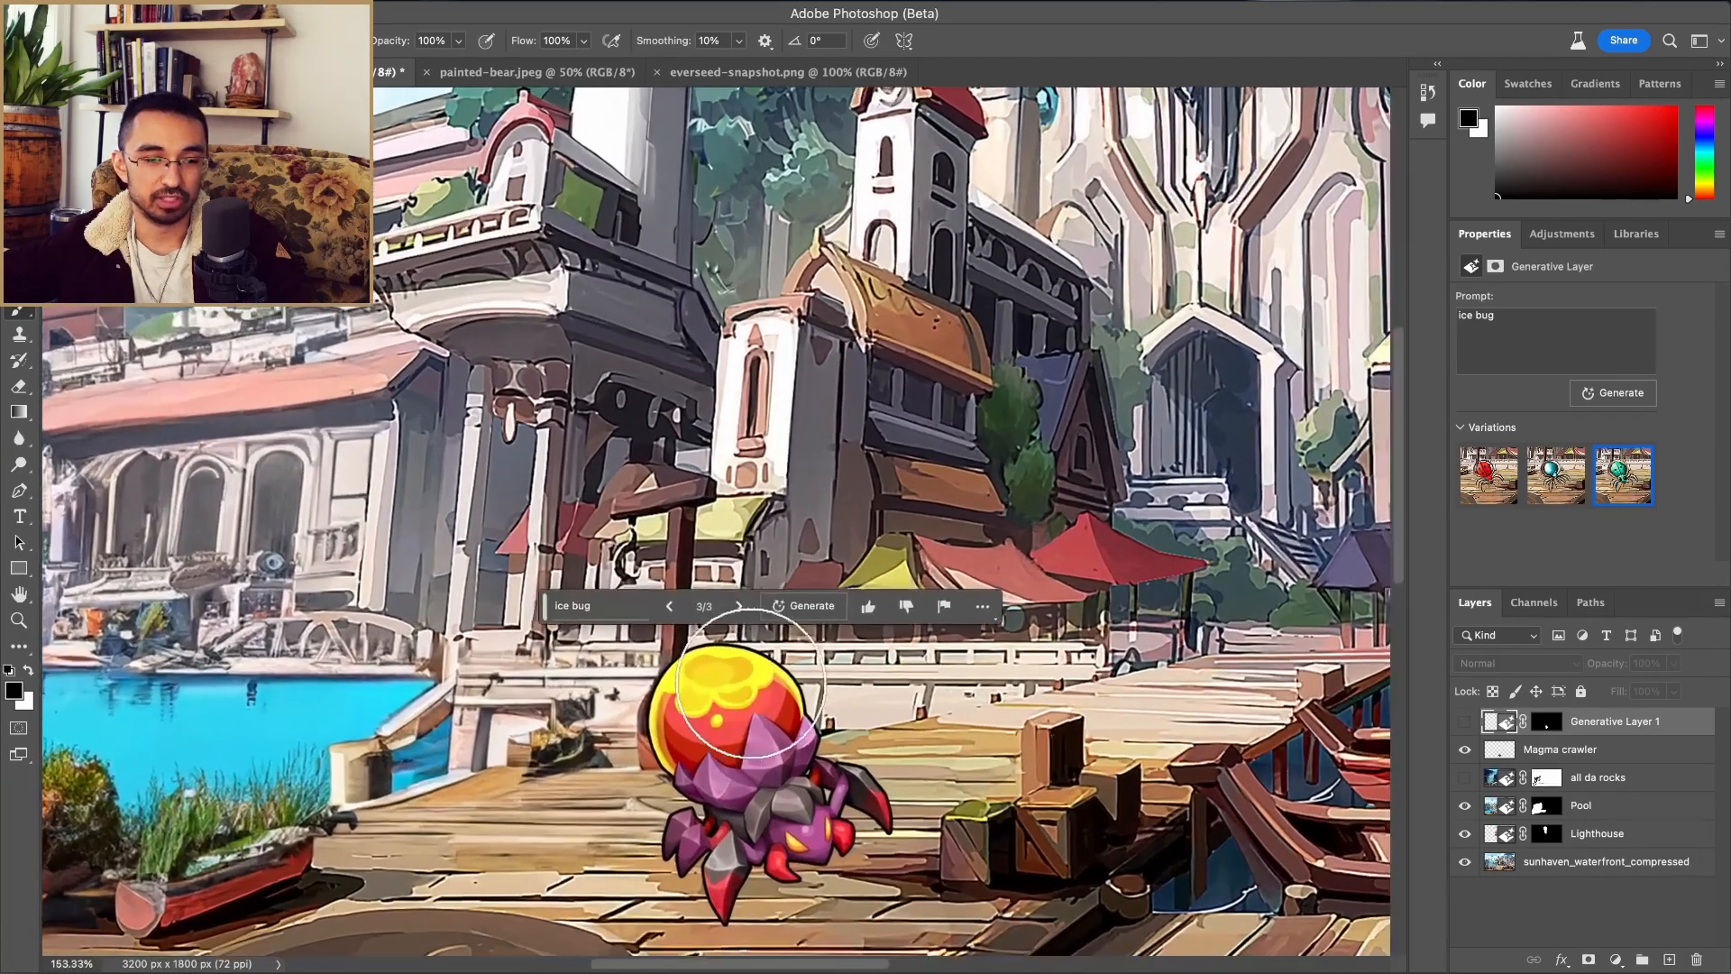
{"action": "scroll", "coordinate": [747, 781], "scroll_direction": "down", "scroll_amount": 3}
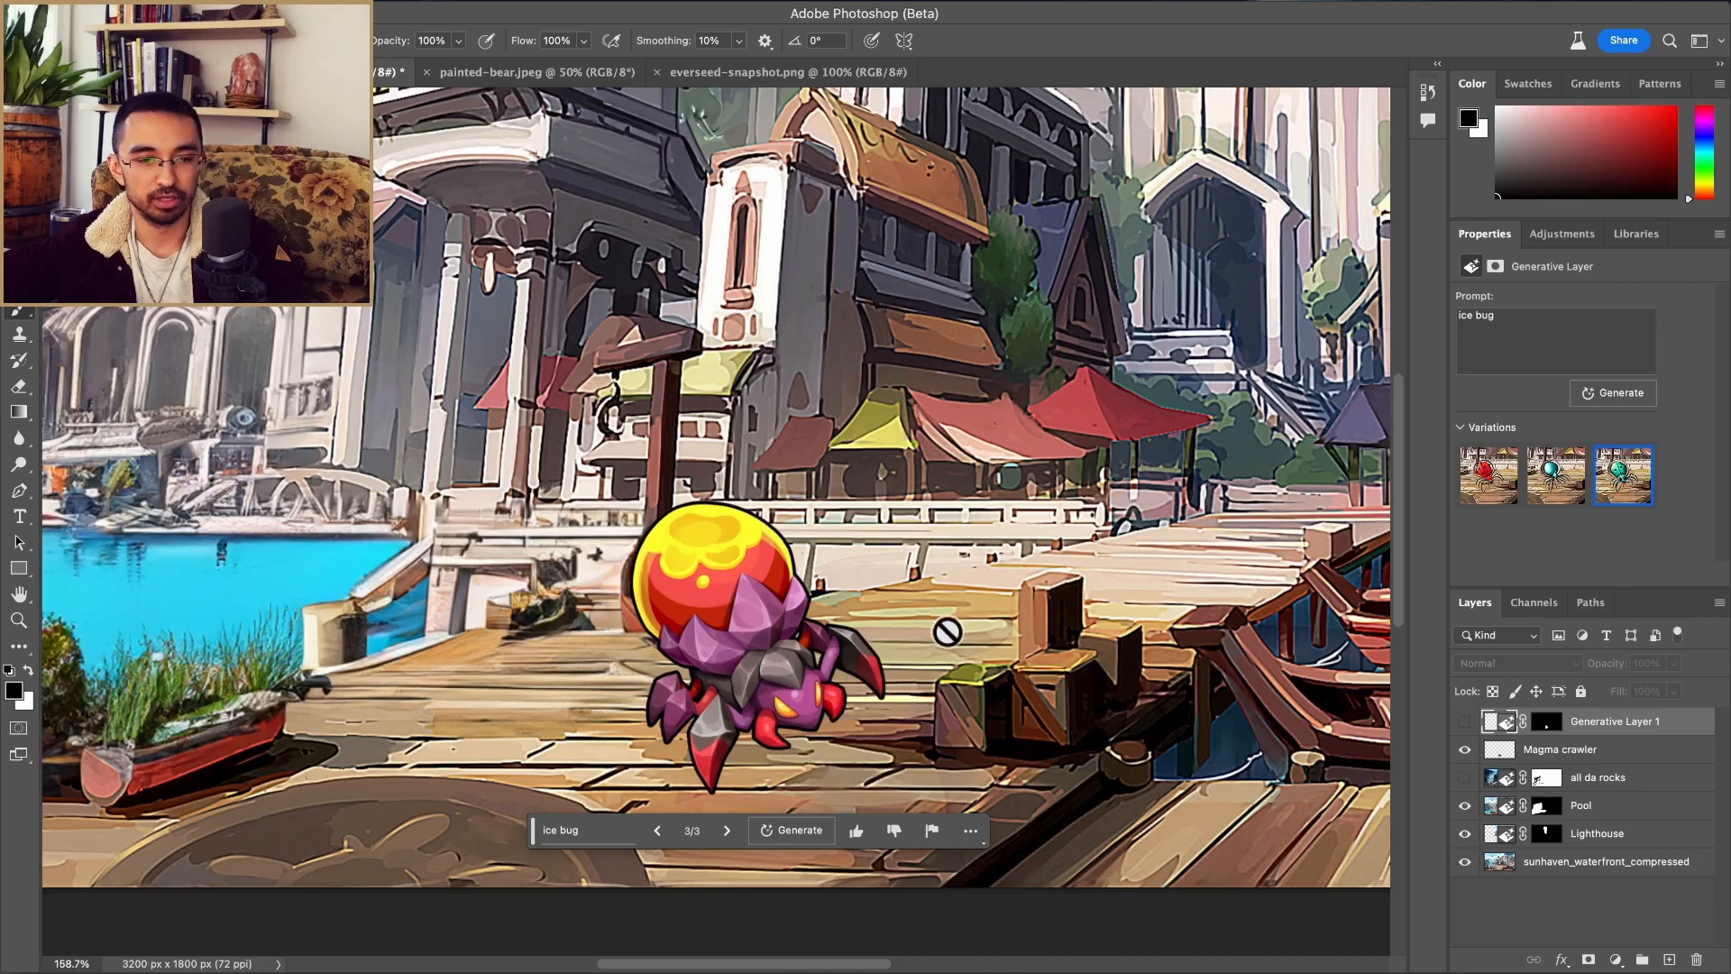
{"action": "scroll", "coordinate": [776, 643], "scroll_direction": "up", "scroll_amount": 5}
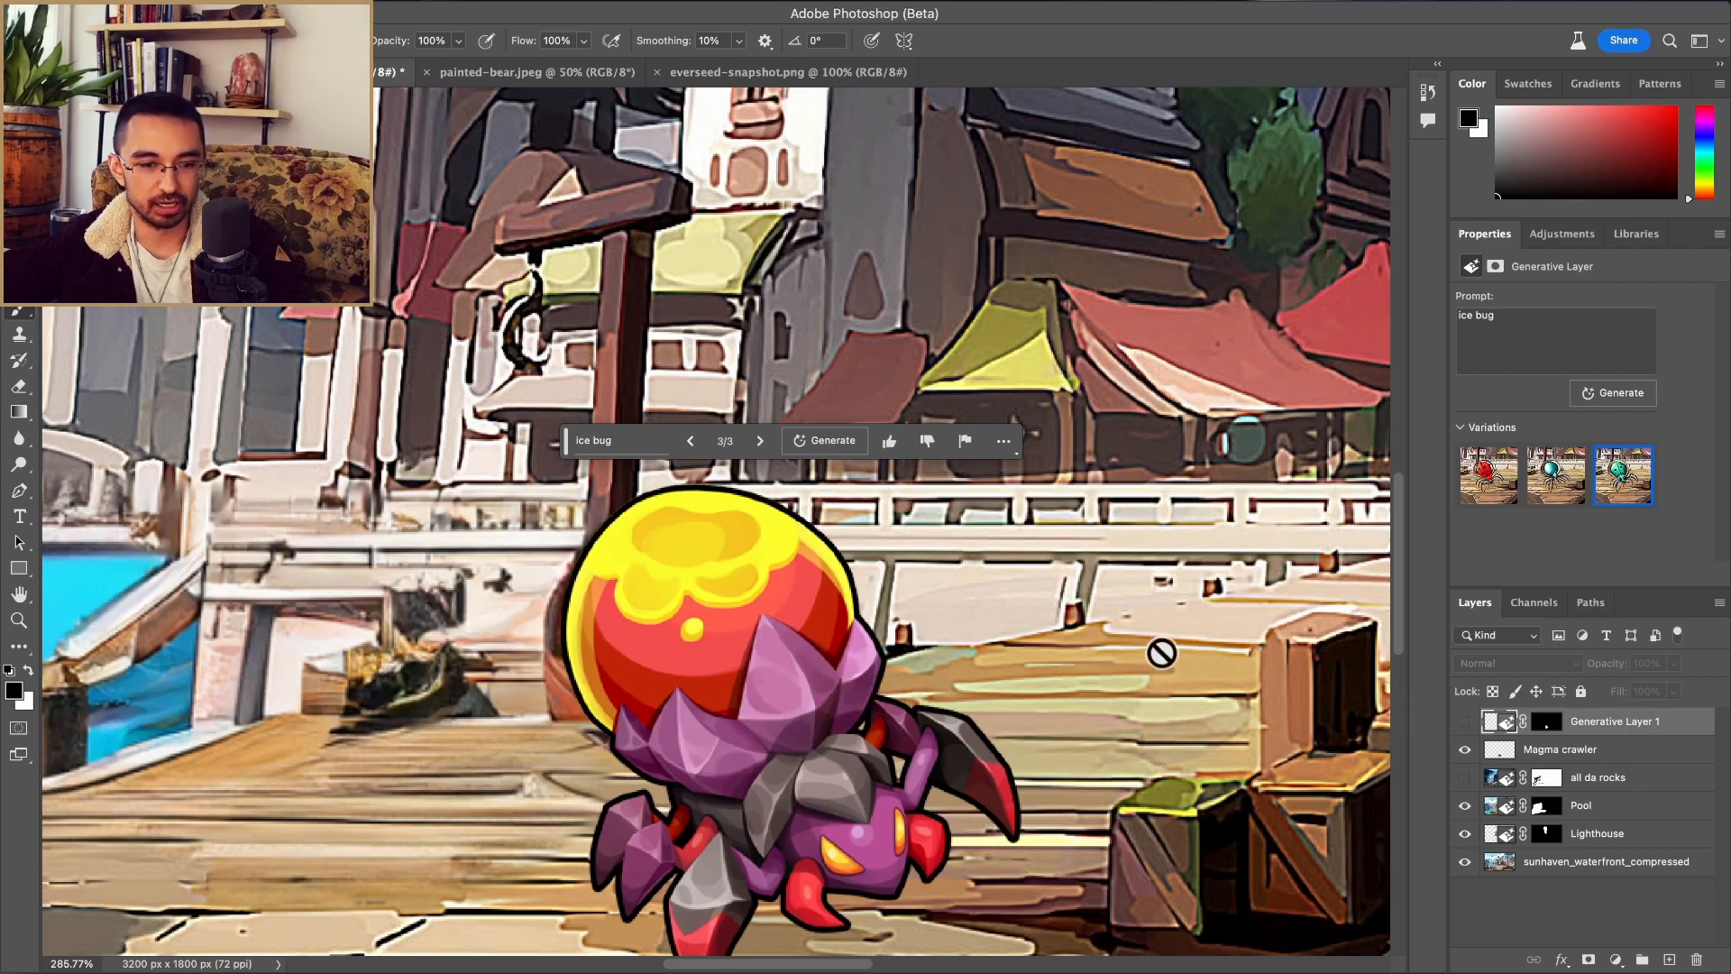
{"action": "scroll", "coordinate": [817, 784], "scroll_direction": "down", "scroll_amount": 5}
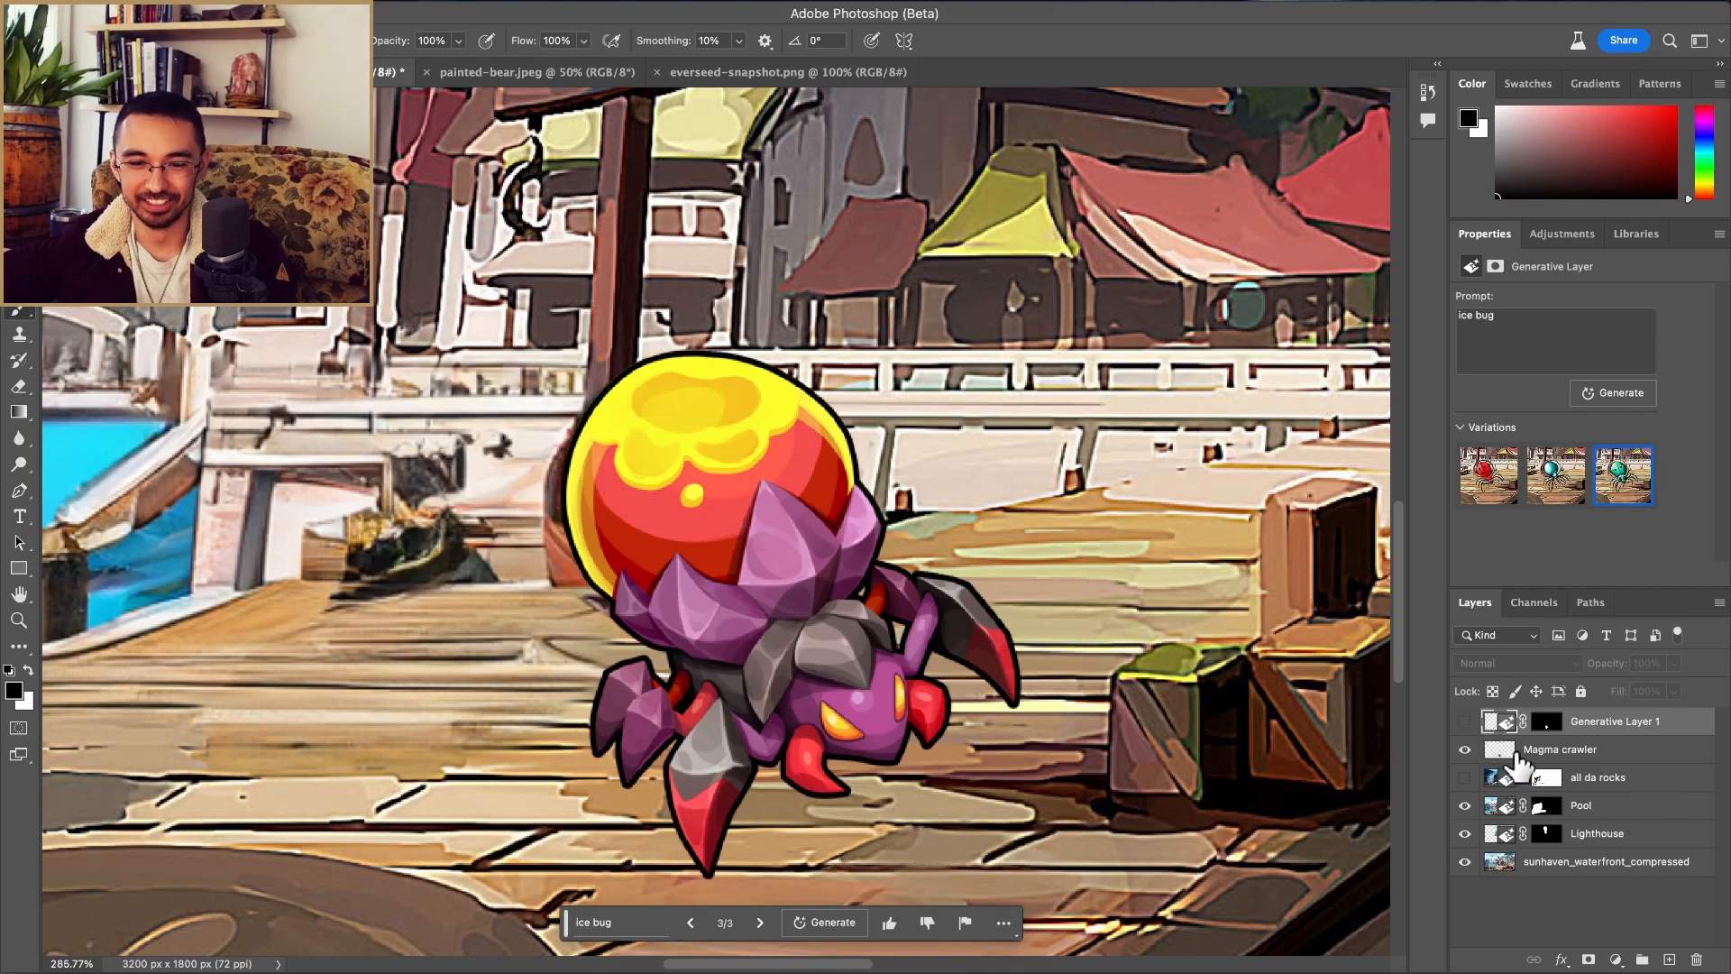
{"action": "left_click", "coordinate": [1593, 754]}
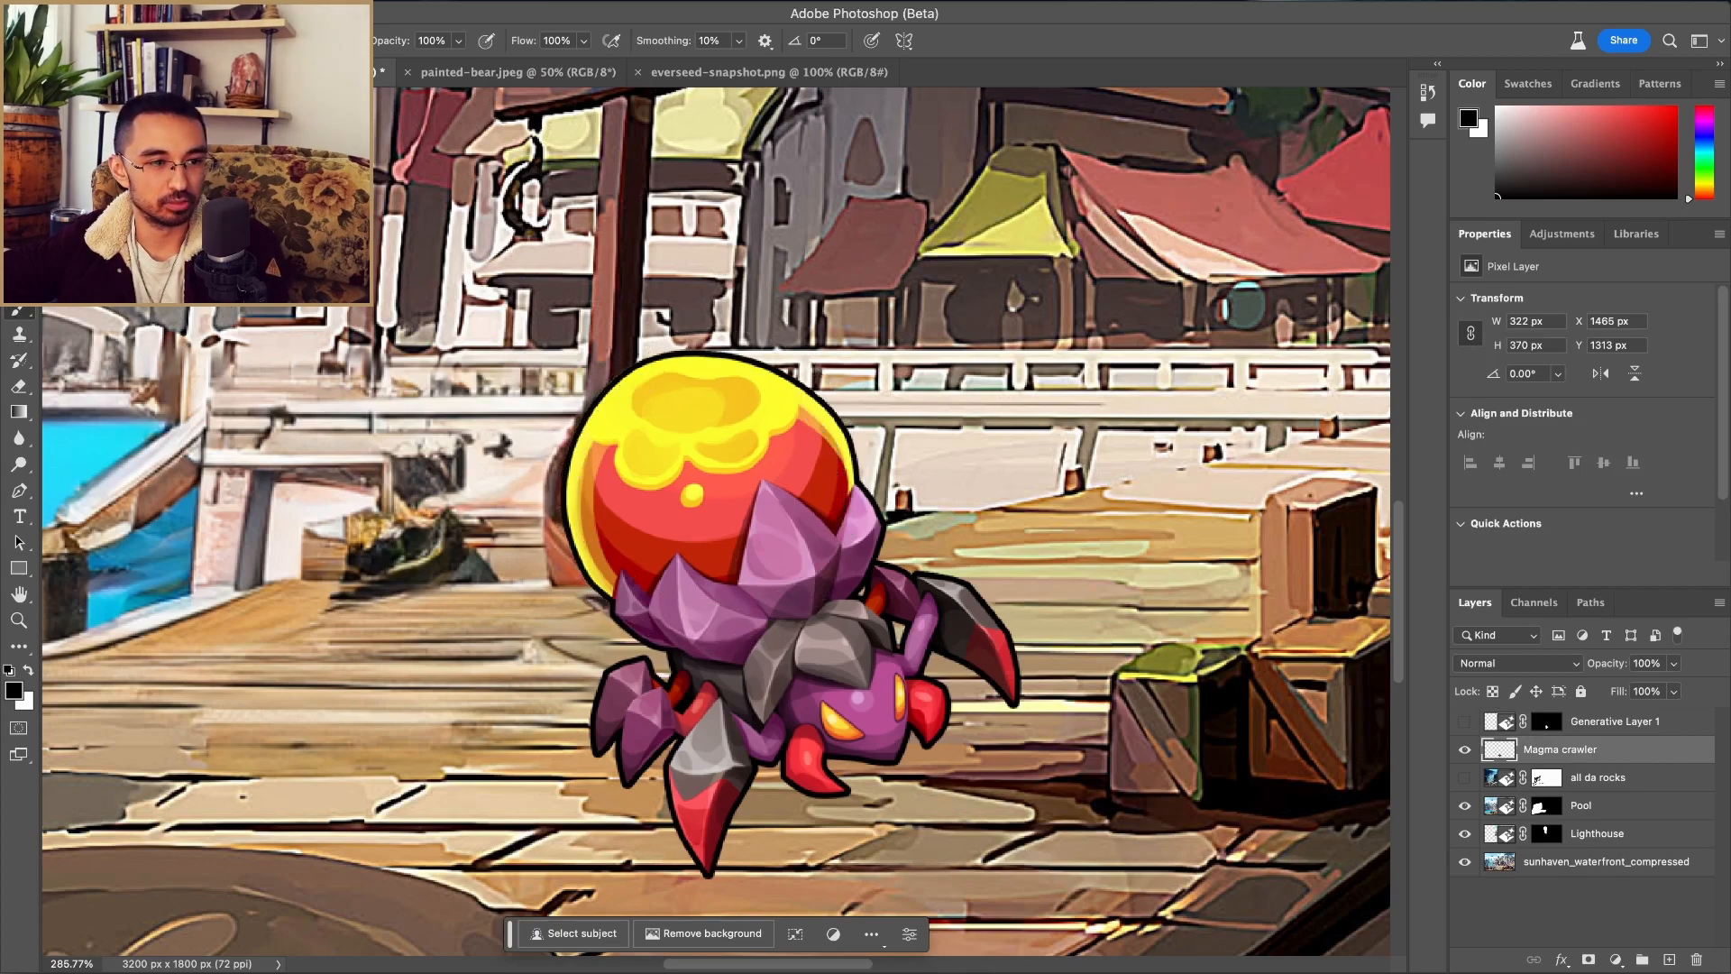
{"action": "key", "text": "w"}
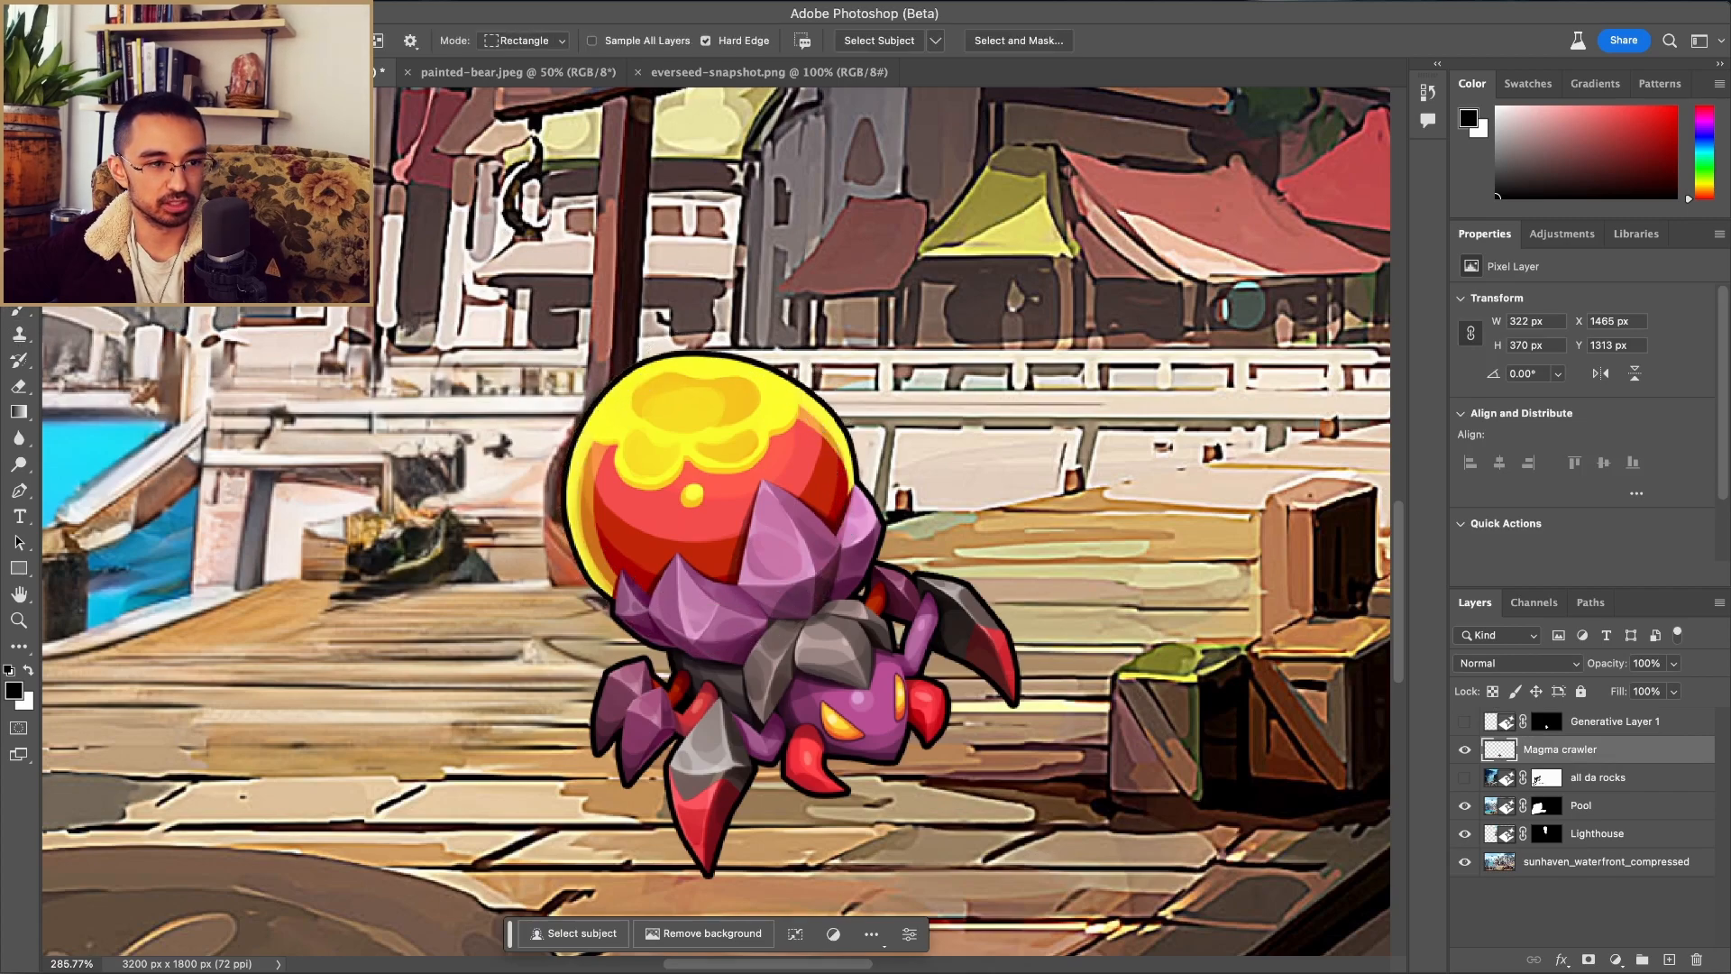
{"action": "key", "text": "shift+w"}
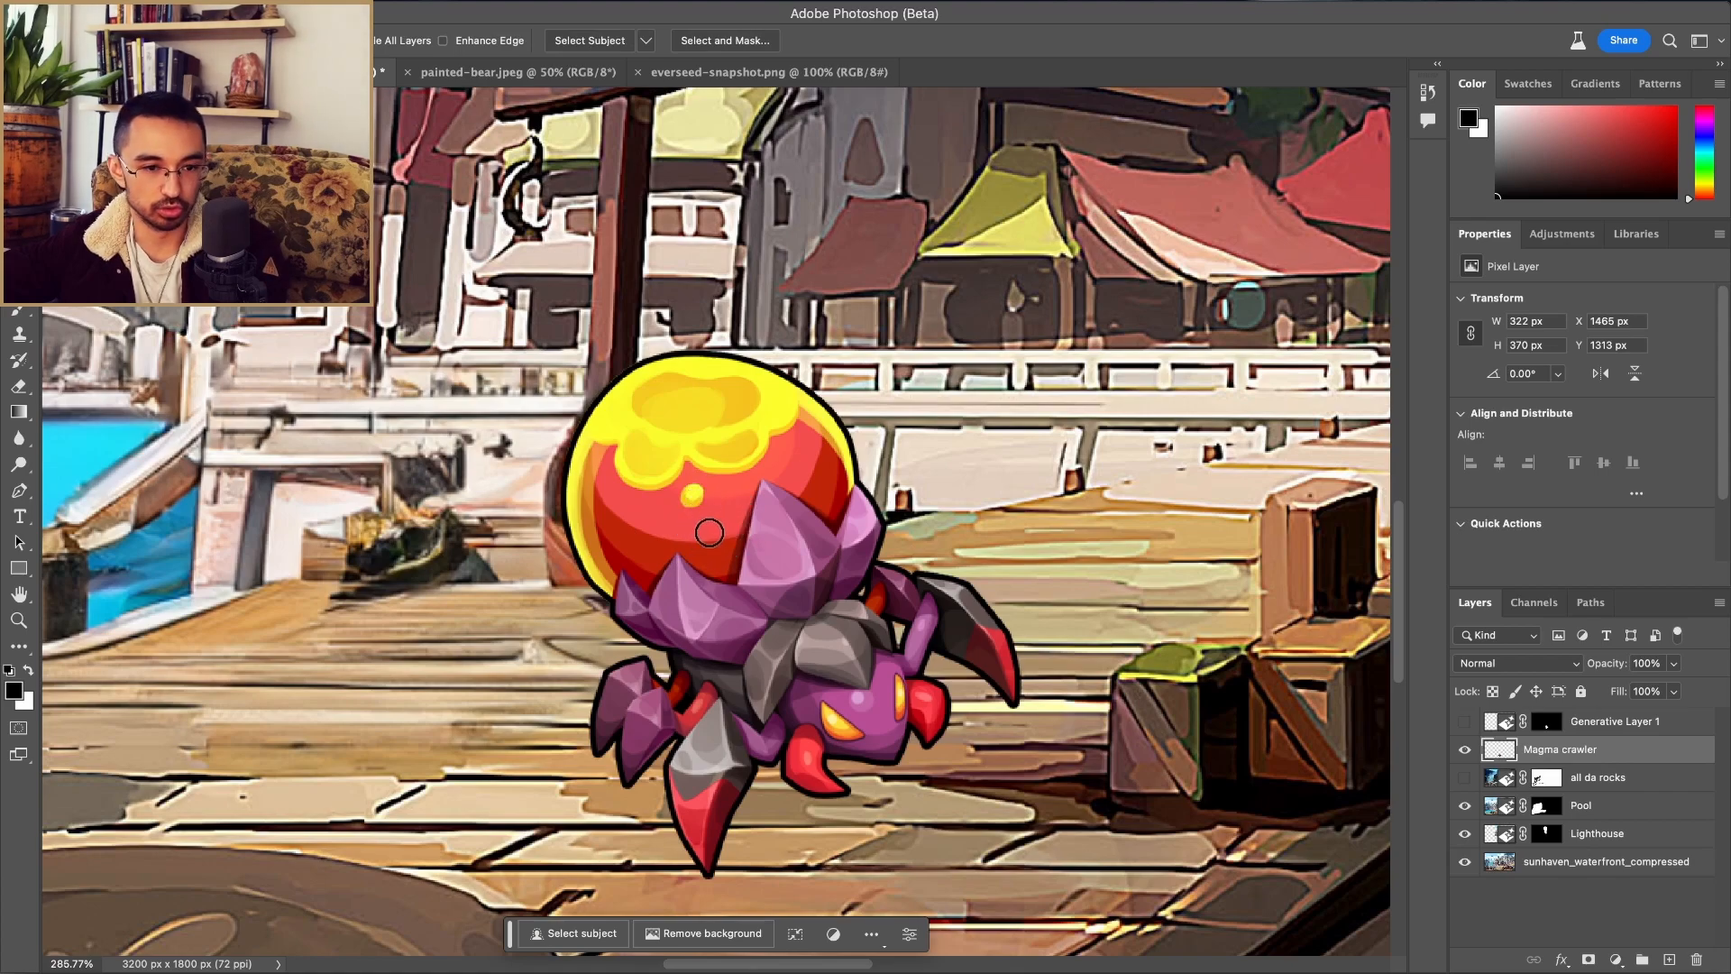
{"action": "mouse_move", "coordinate": [716, 552]}
{"action": "left_mouse_down"}
{"action": "mouse_move", "coordinate": [708, 515]}
{"action": "mouse_move", "coordinate": [647, 503]}
{"action": "mouse_move", "coordinate": [645, 431]}
{"action": "left_mouse_up"}
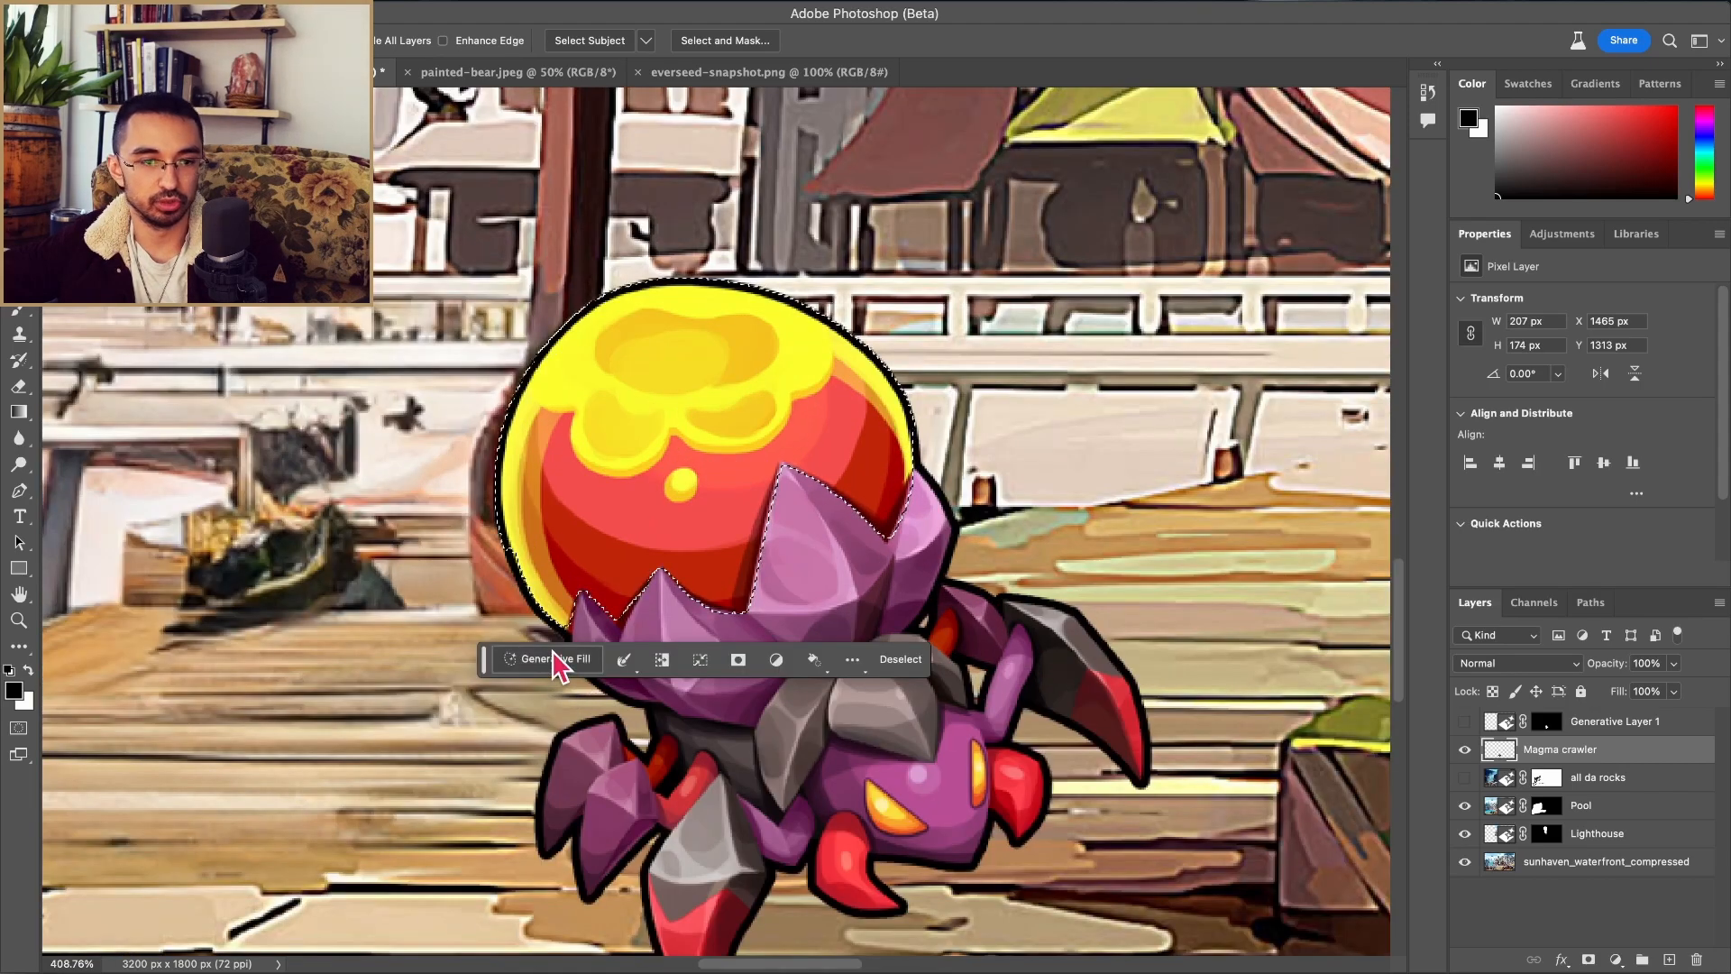
Step: Run Generative Fill on the selected orb with the prompt "planet earth"
{"action": "left_click", "coordinate": [553, 651]}
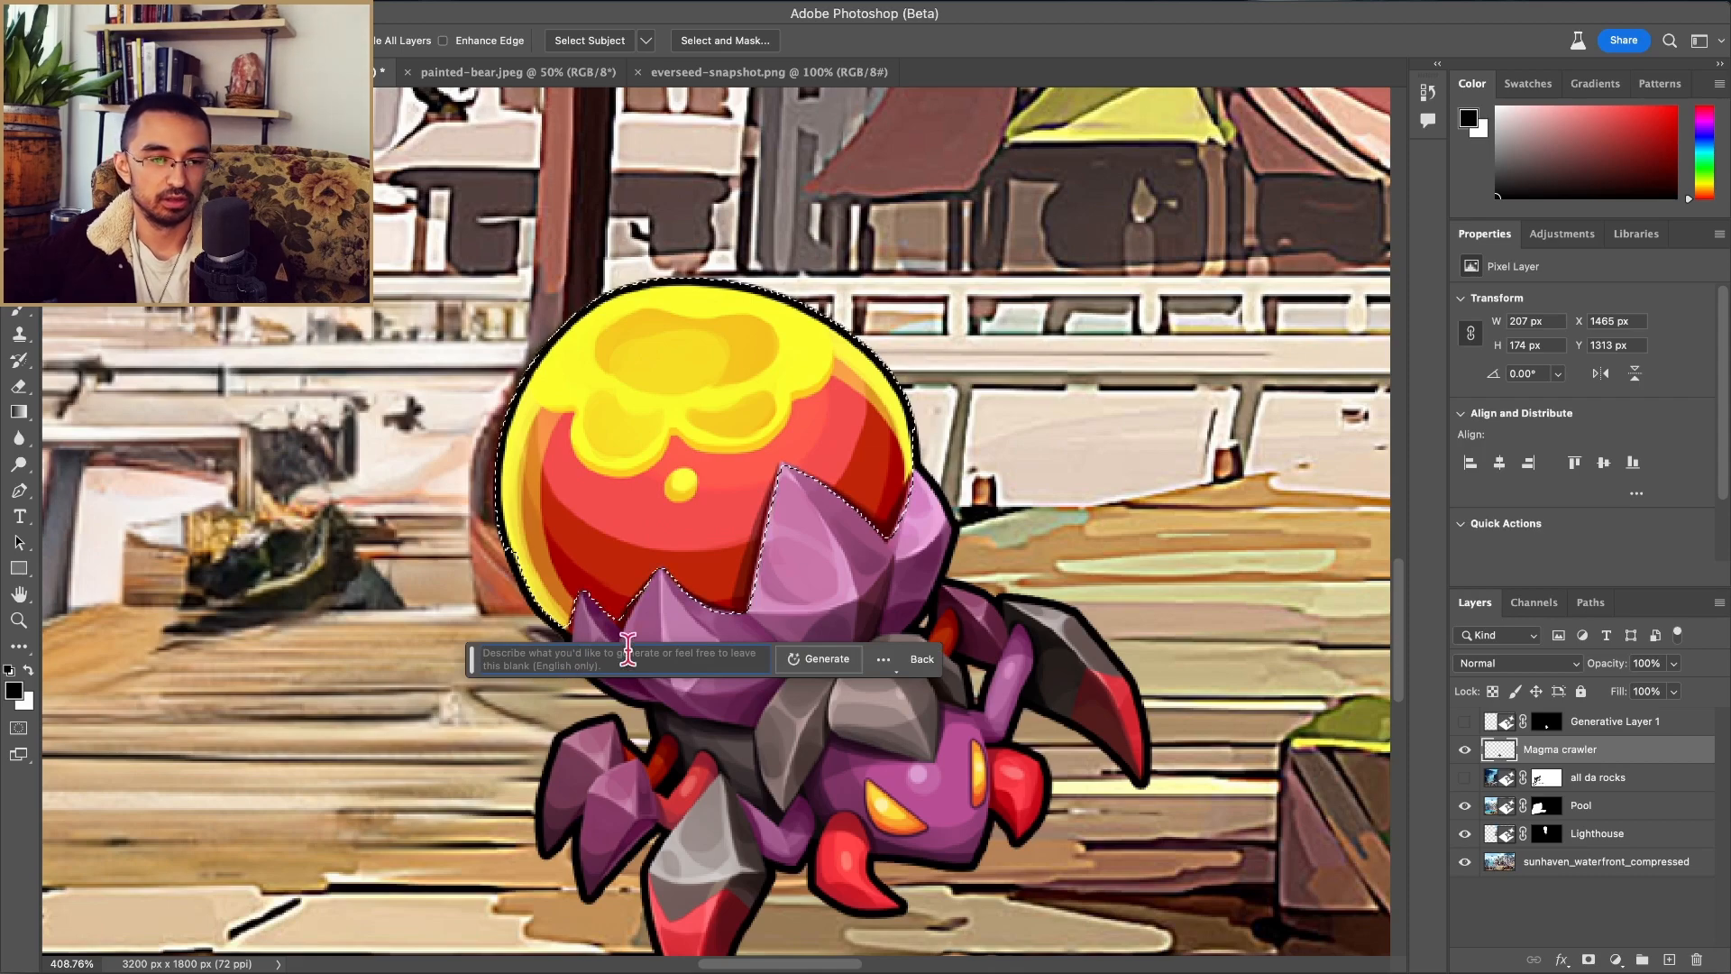
{"action": "type", "text": "planet earth"}
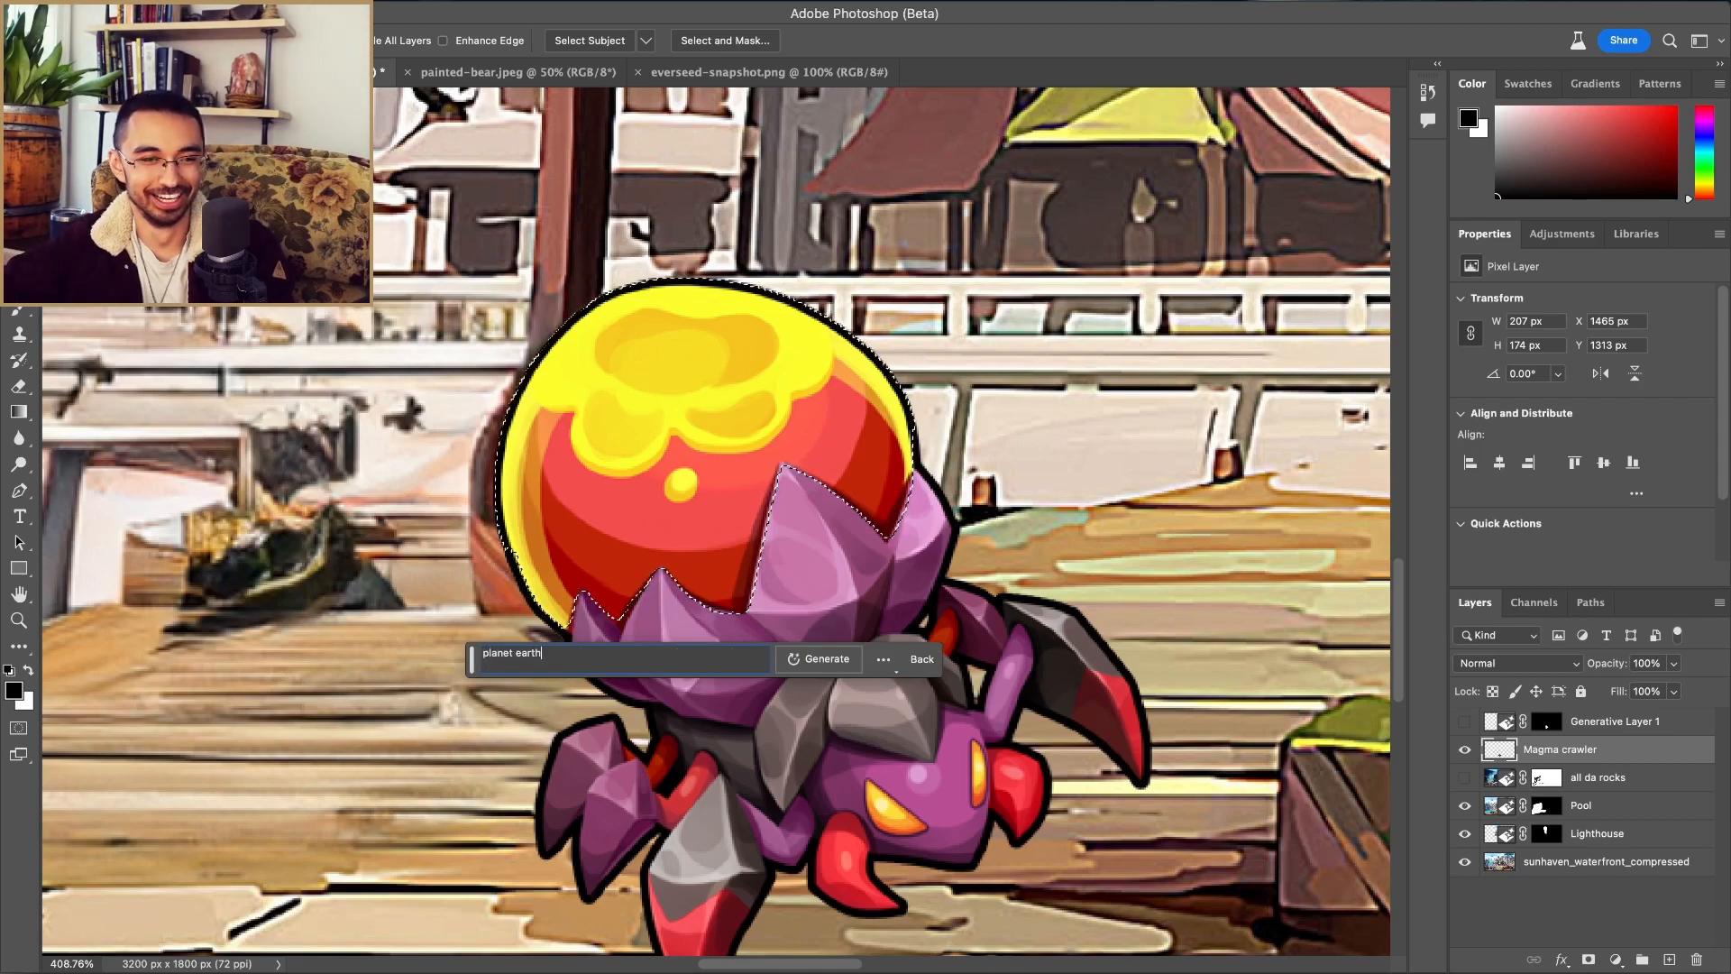
{"action": "left_click", "coordinate": [820, 660]}
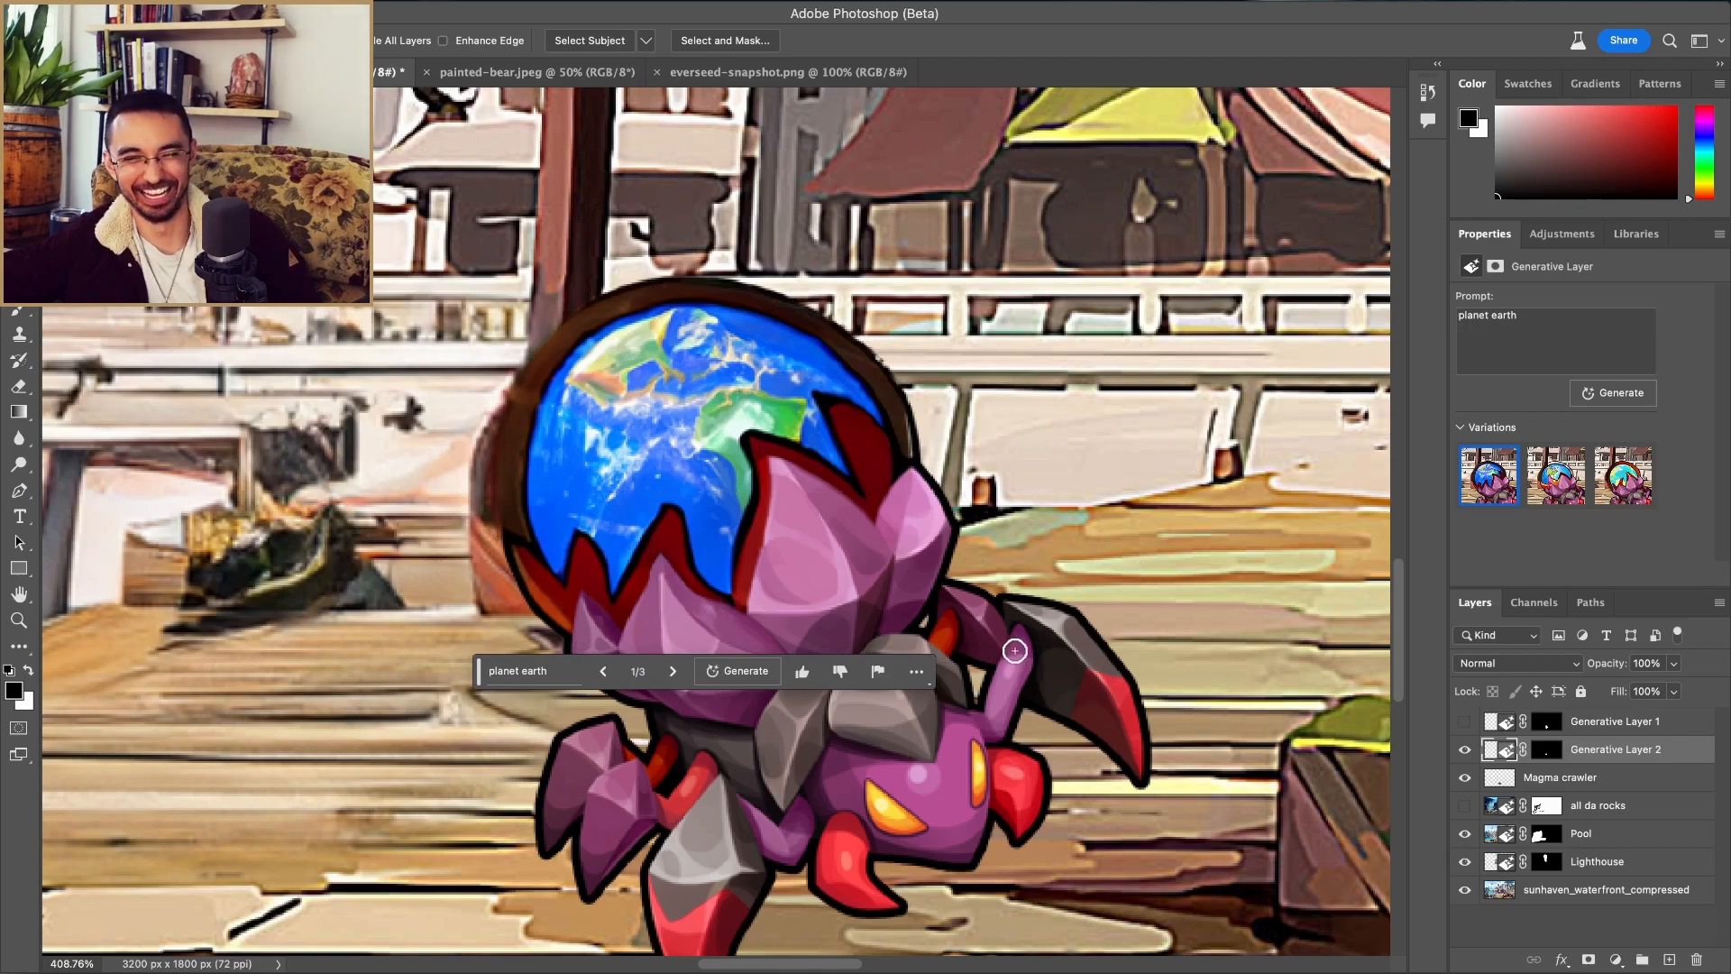
Step: Cycle through the three planet earth variations, return to the first one, and examine it on the crawler
{"action": "left_click", "coordinate": [673, 673]}
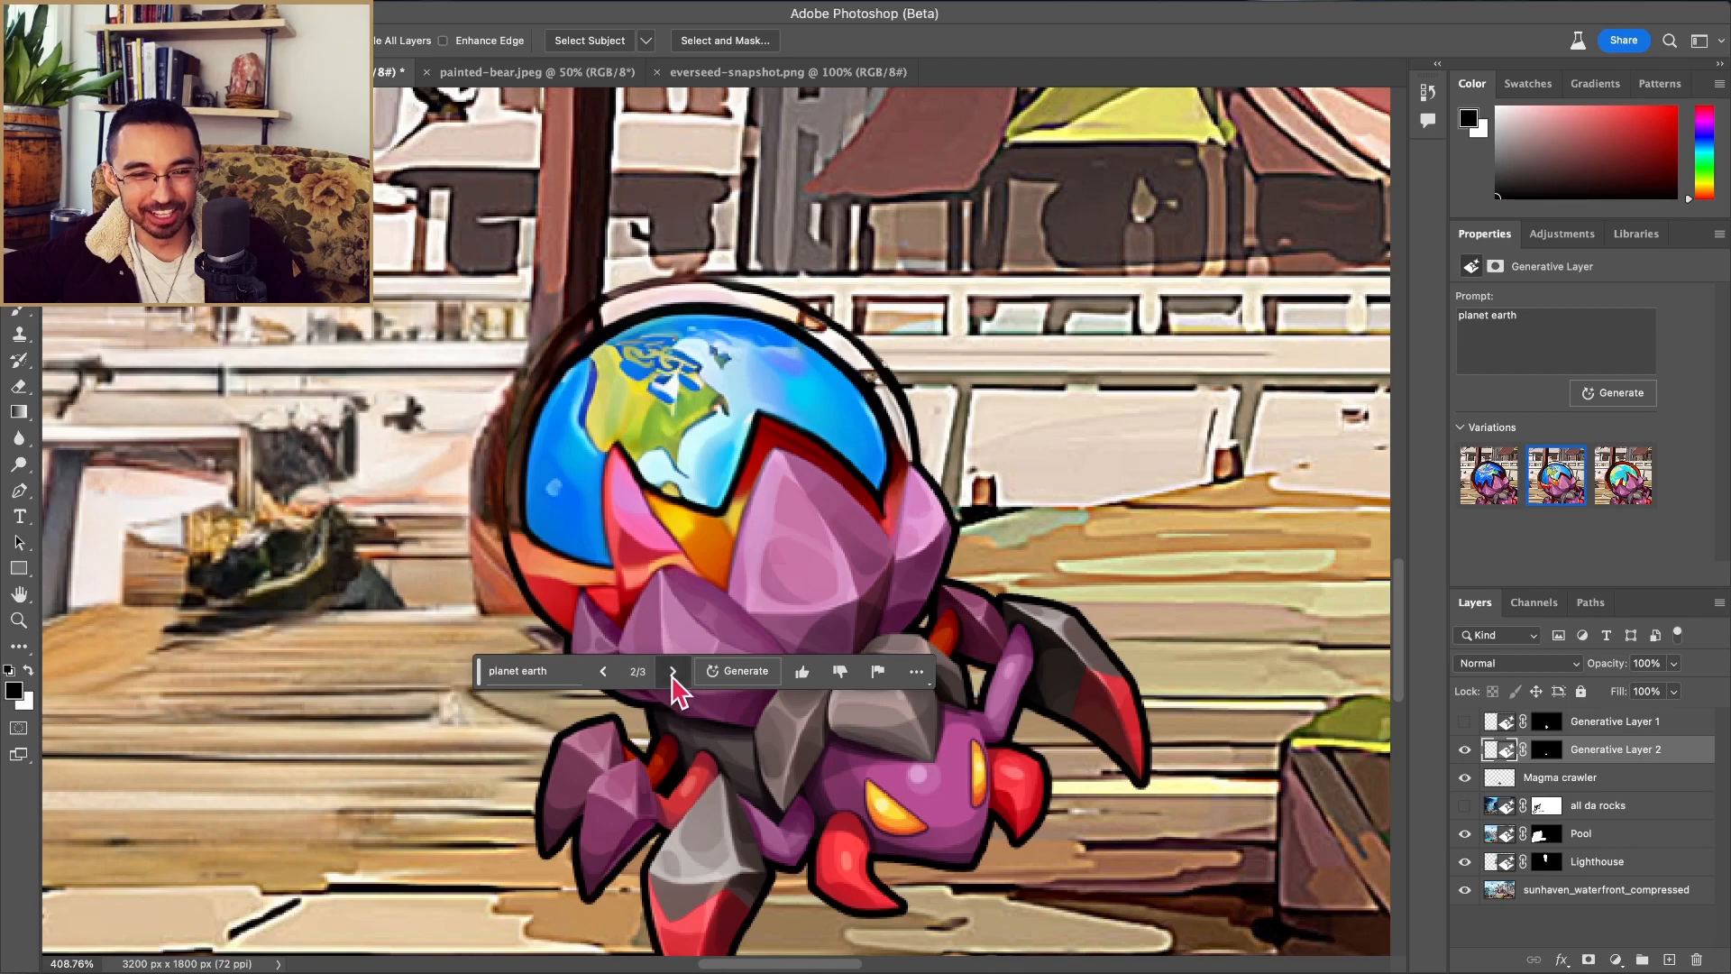
{"action": "left_click", "coordinate": [673, 672]}
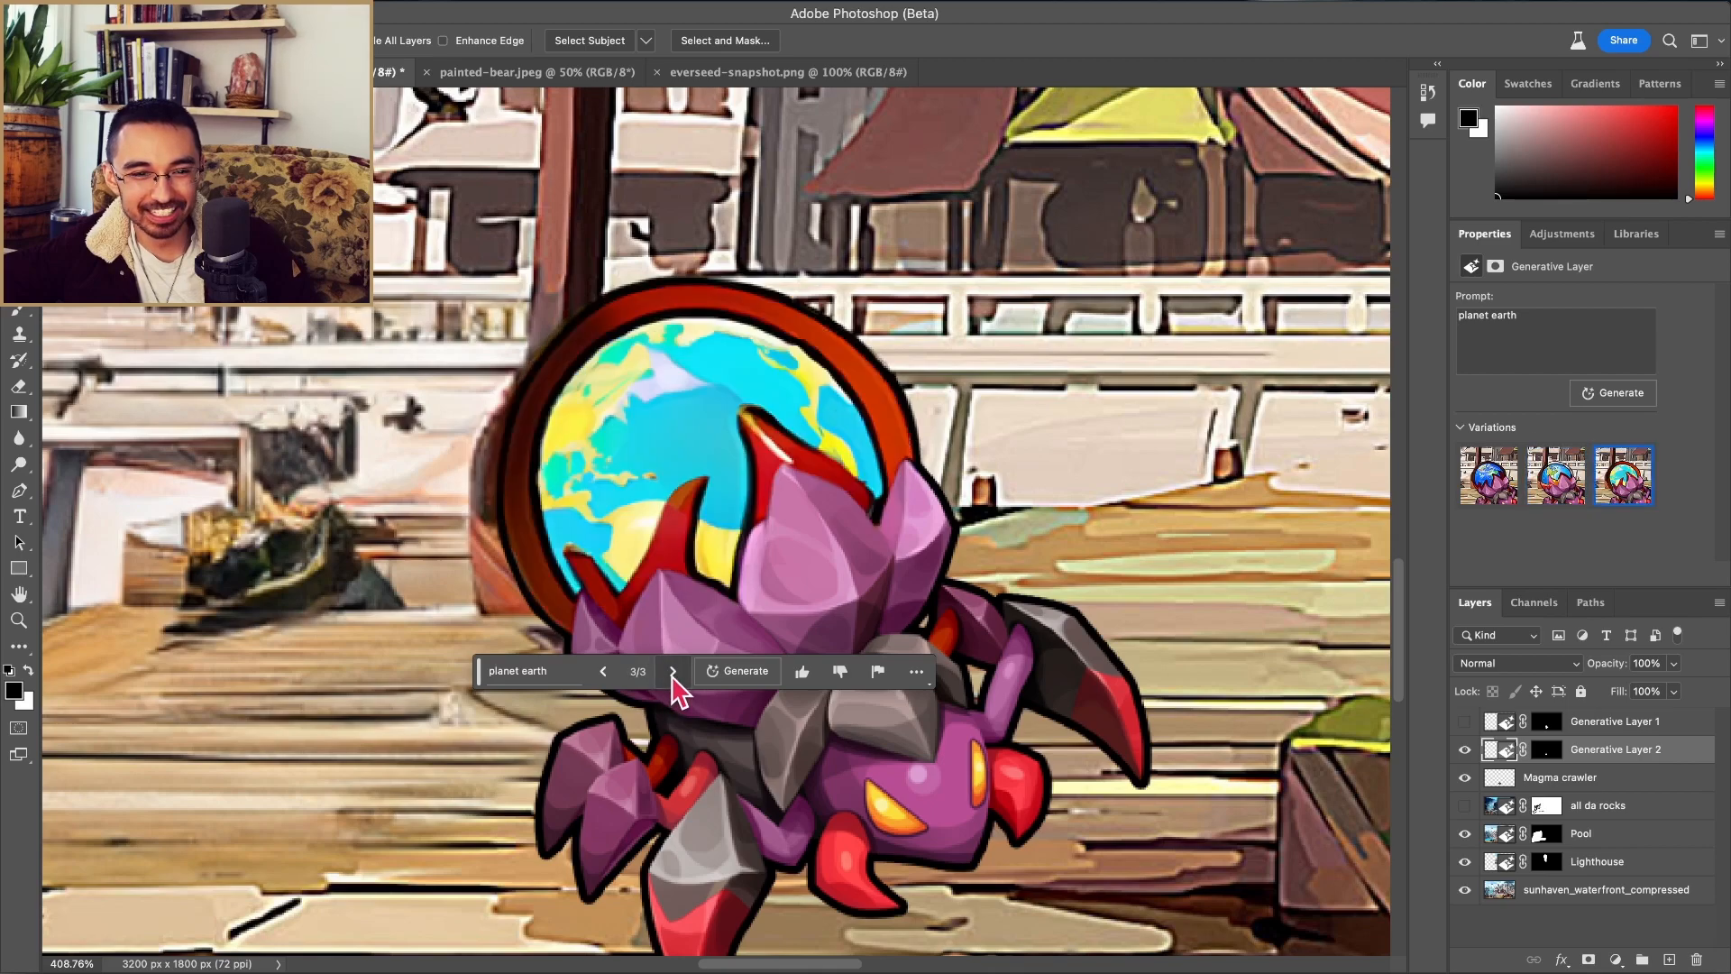
{"action": "left_click", "coordinate": [673, 672]}
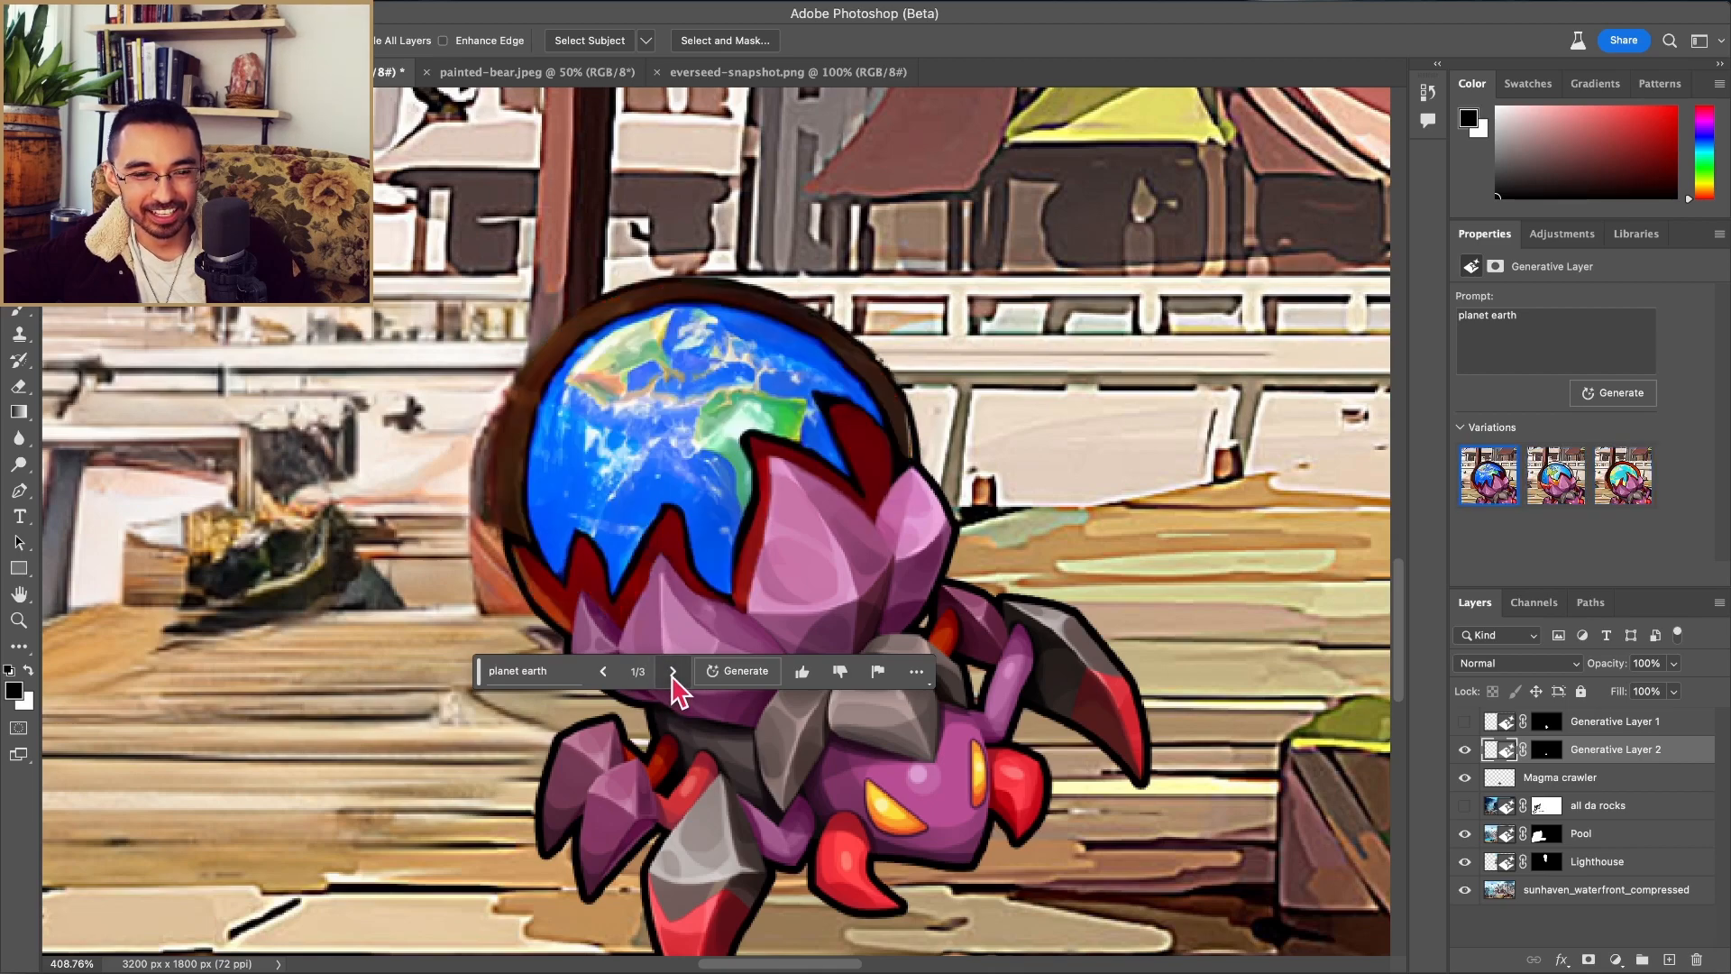
{"action": "scroll", "coordinate": [1154, 471], "scroll_direction": "down", "scroll_amount": 5}
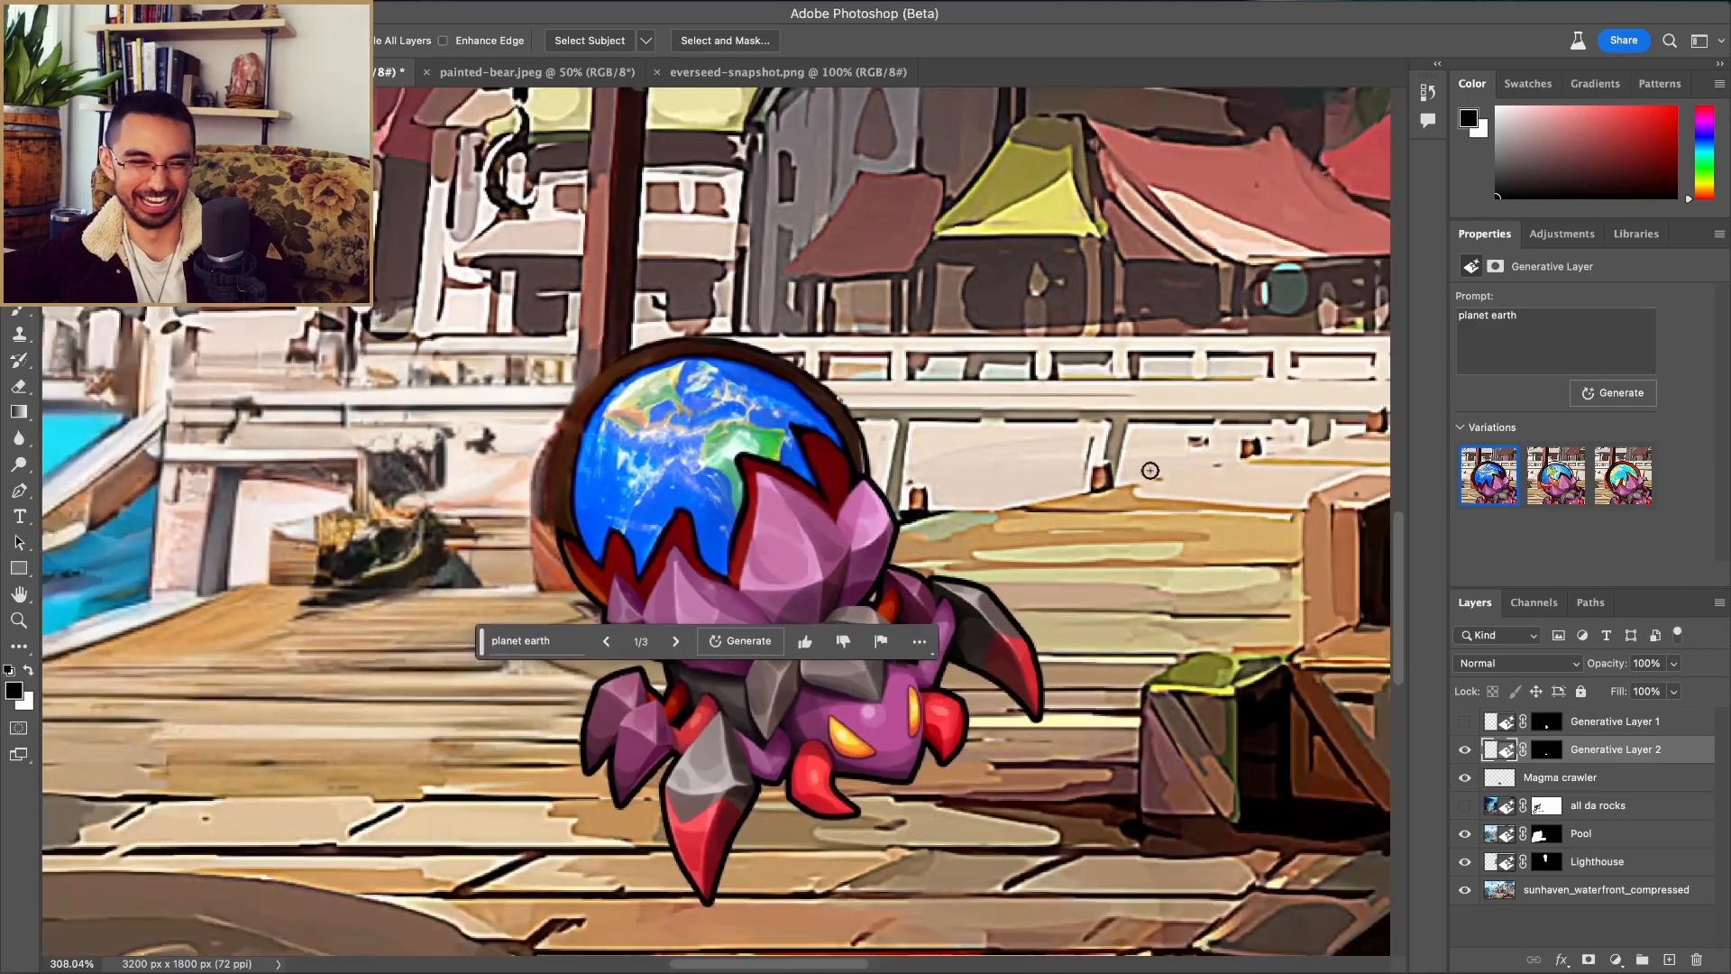
{"action": "left_click_drag", "start_coordinate": [679, 594], "coordinate": [950, 609]}
{"action": "left_click_drag", "start_coordinate": [735, 517], "coordinate": [1014, 549]}
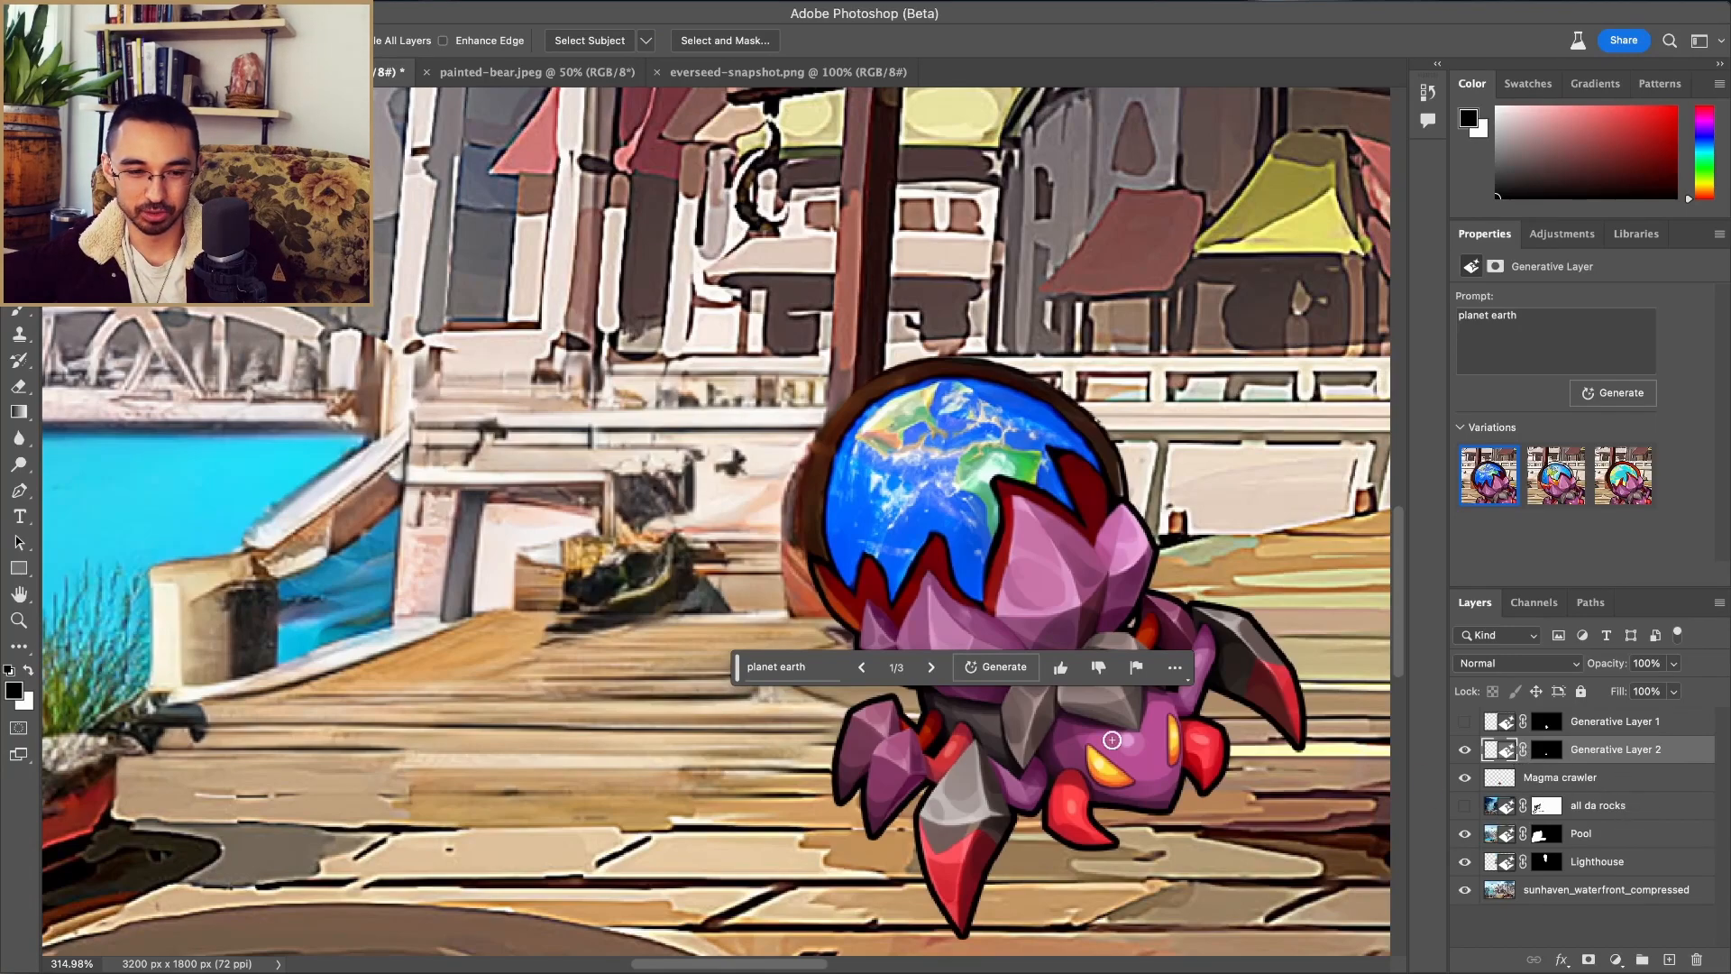
{"action": "scroll", "coordinate": [993, 687], "scroll_direction": "right", "scroll_amount": 3}
{"action": "scroll", "coordinate": [993, 687], "scroll_direction": "up", "scroll_amount": 1}
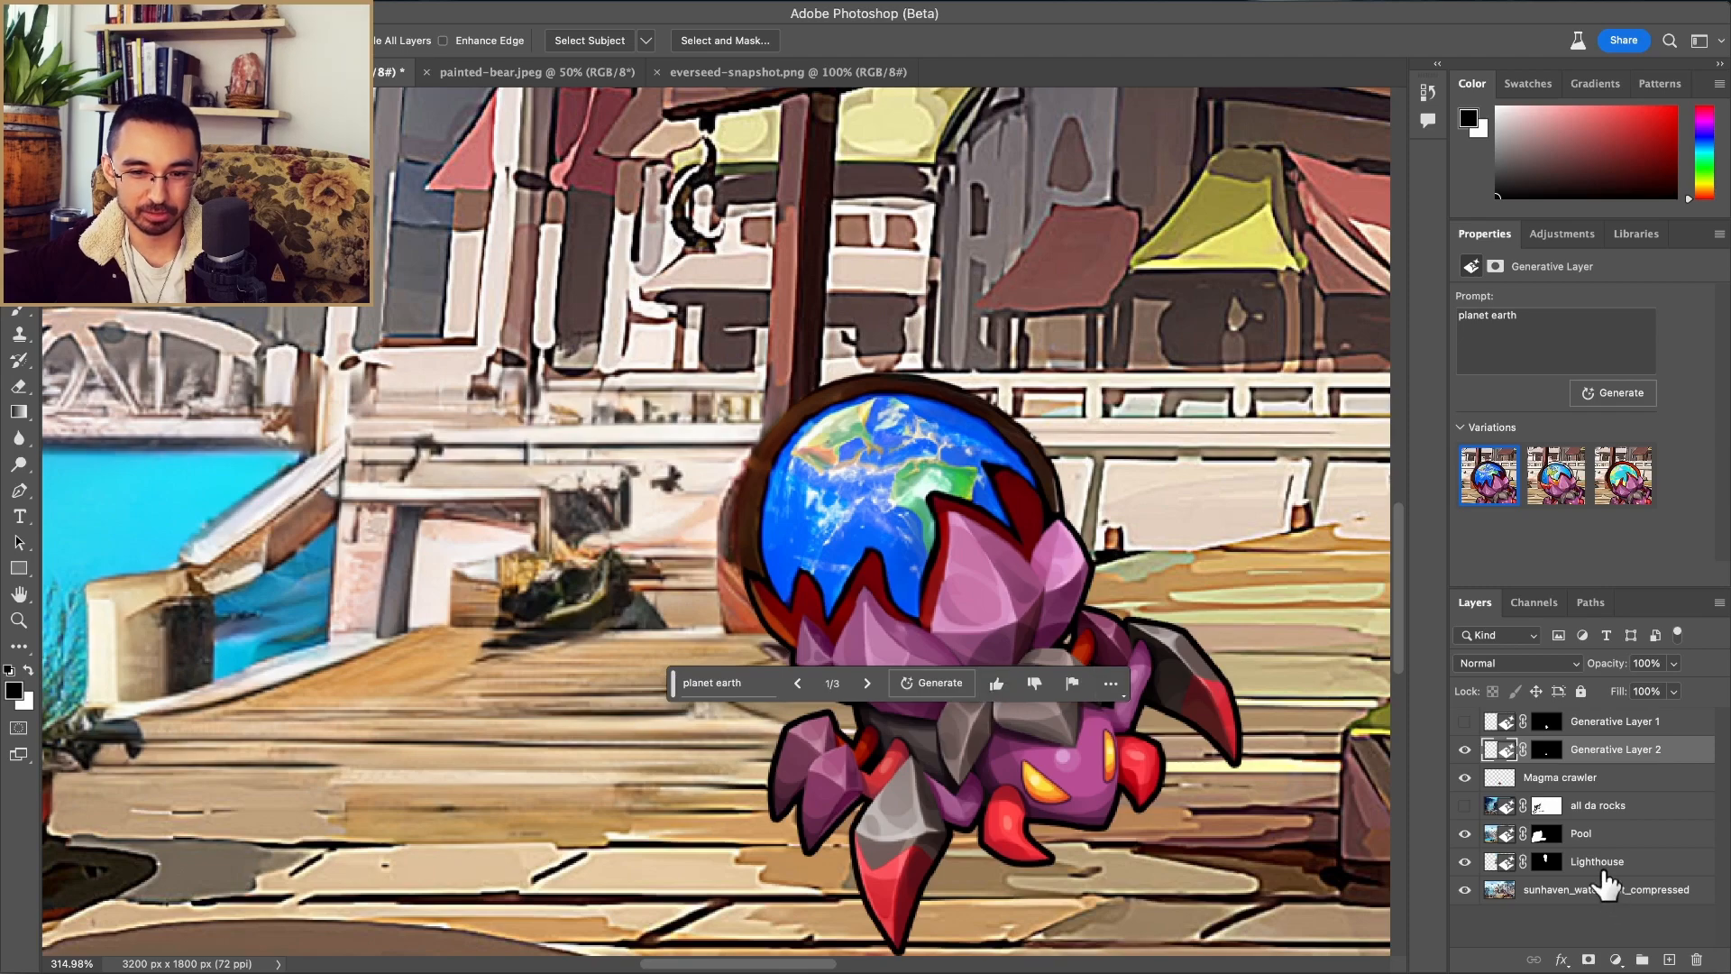
{"action": "left_click", "coordinate": [1587, 959]}
{"action": "mouse_move", "coordinate": [732, 570]}
{"action": "left_mouse_down"}
{"action": "mouse_move", "coordinate": [736, 451]}
{"action": "mouse_move", "coordinate": [735, 539]}
{"action": "left_mouse_up"}
{"action": "key", "text": "super+z"}
{"action": "key", "text": "super+z"}
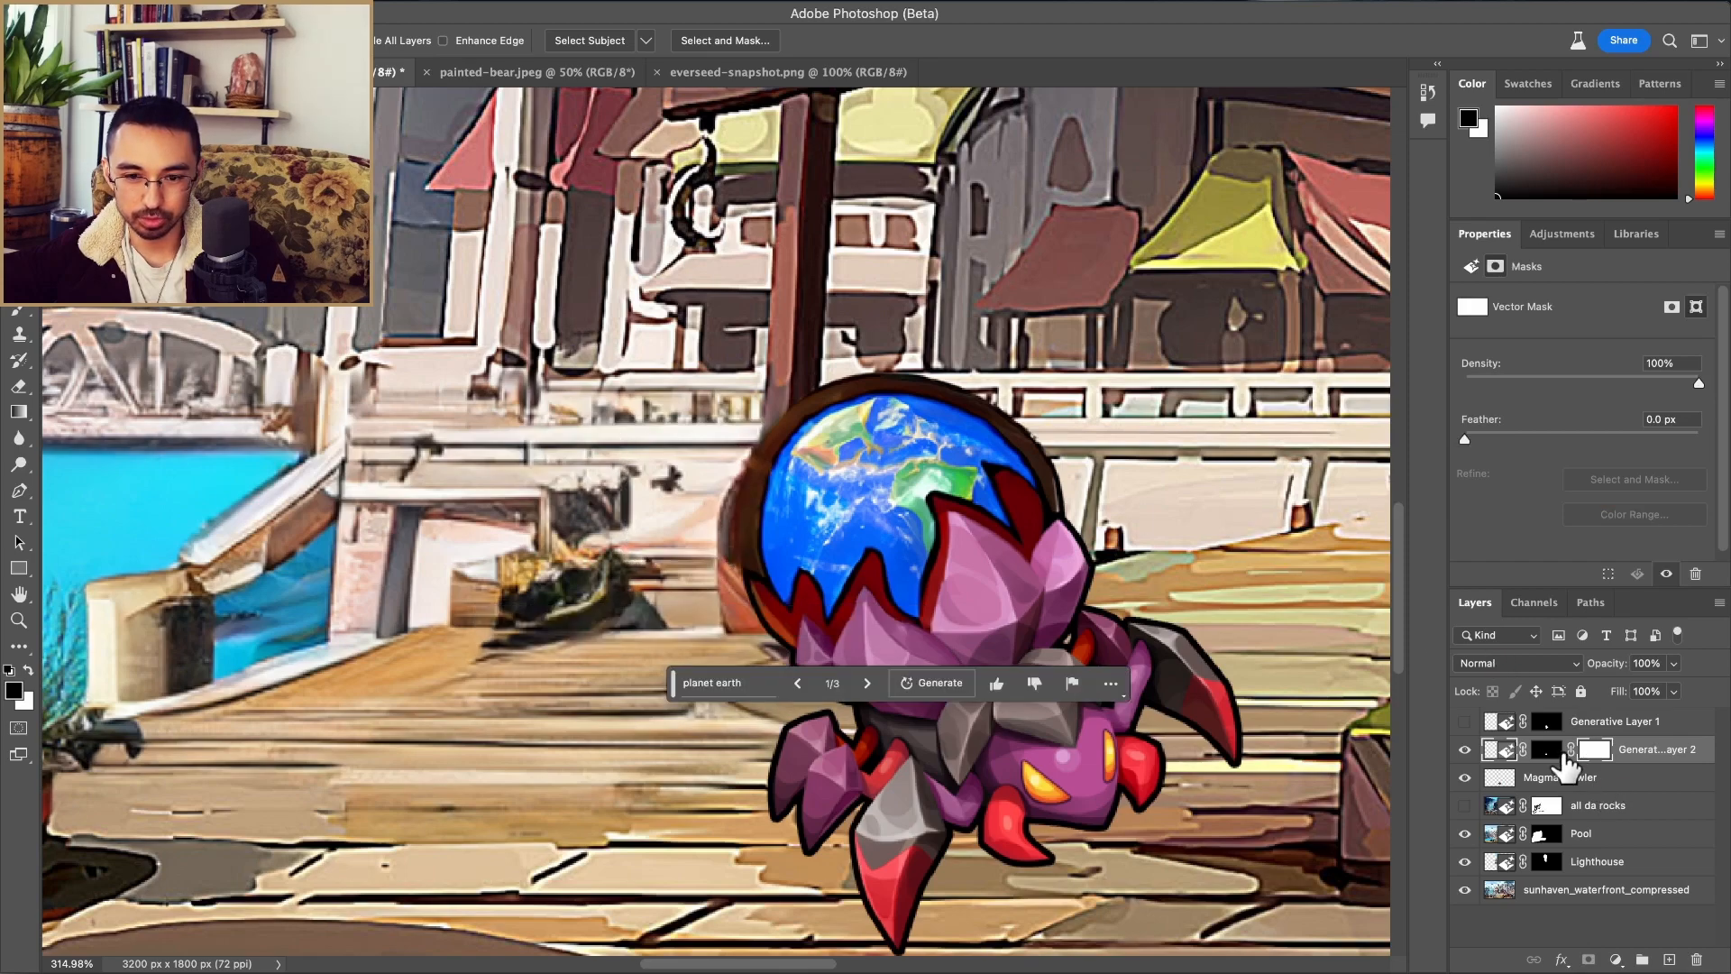
Step: Paint black with a smaller brush on Generative Layer 2's layer mask around the globe's outer edge, exposing the crawler's original rim
{"action": "left_click", "coordinate": [1544, 750]}
{"action": "key", "text": "b"}
{"action": "key", "text": "x"}
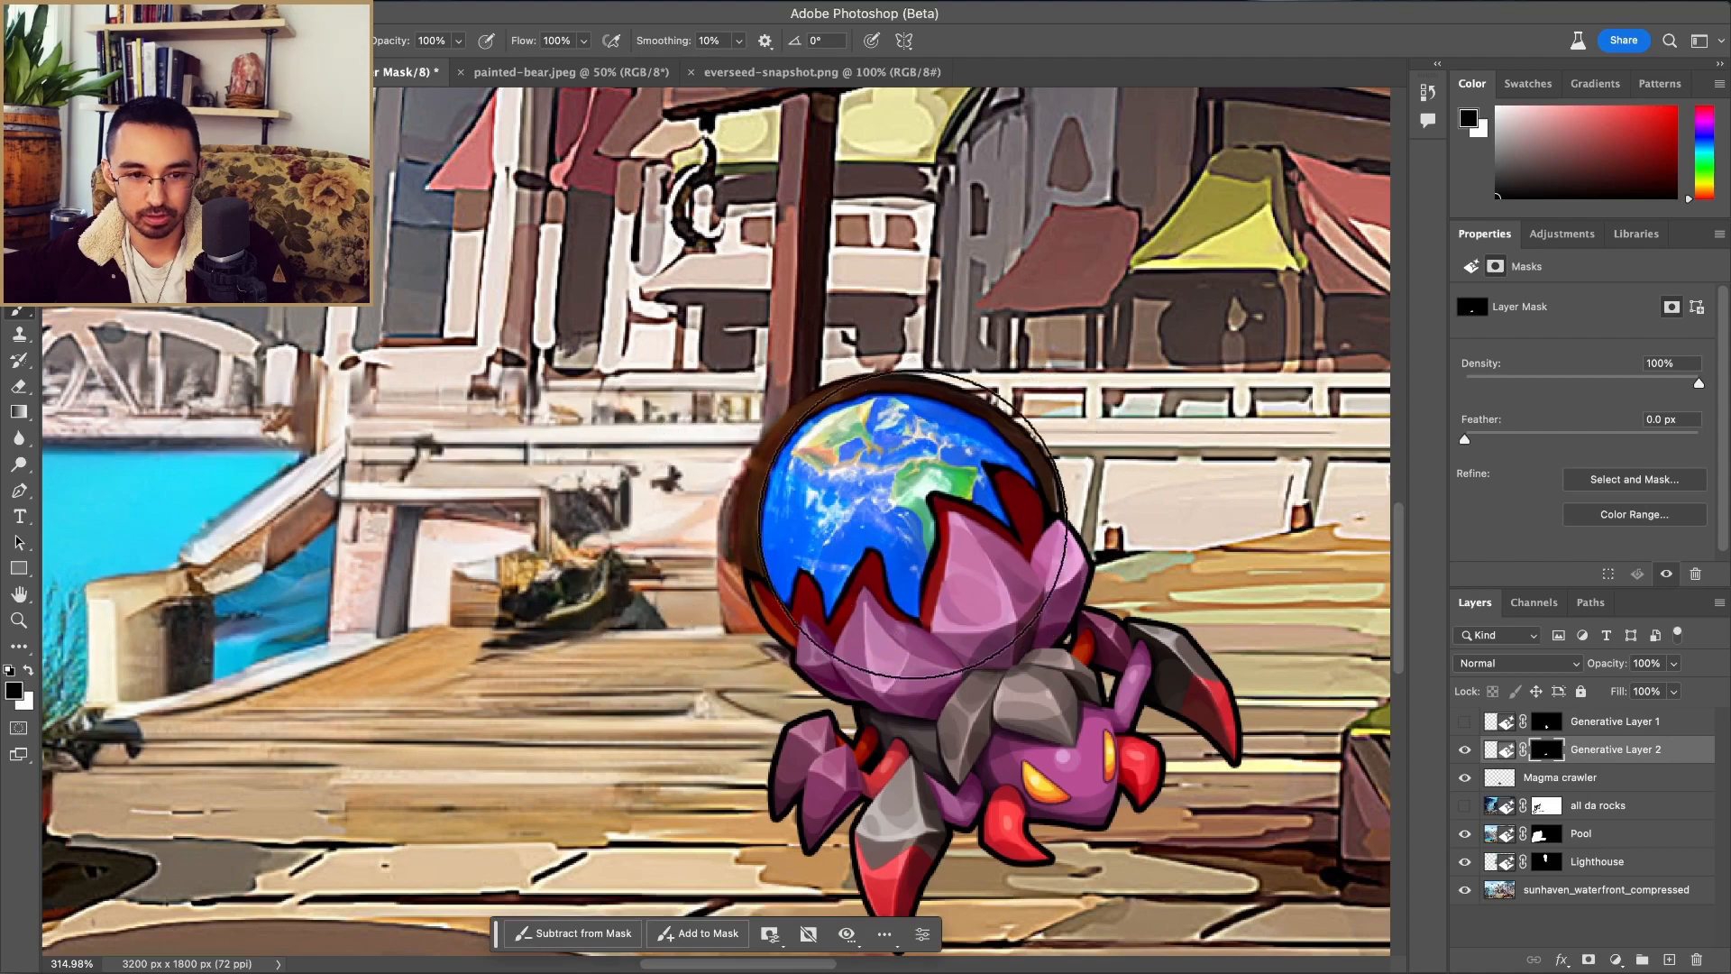
{"action": "key", "text": "x"}
{"action": "key", "text": "bracketleft"}
{"action": "key", "text": "bracketleft"}
{"action": "key", "text": "bracketleft"}
{"action": "key", "text": "bracketleft"}
{"action": "key", "text": "bracketleft"}
{"action": "key", "text": "bracketleft"}
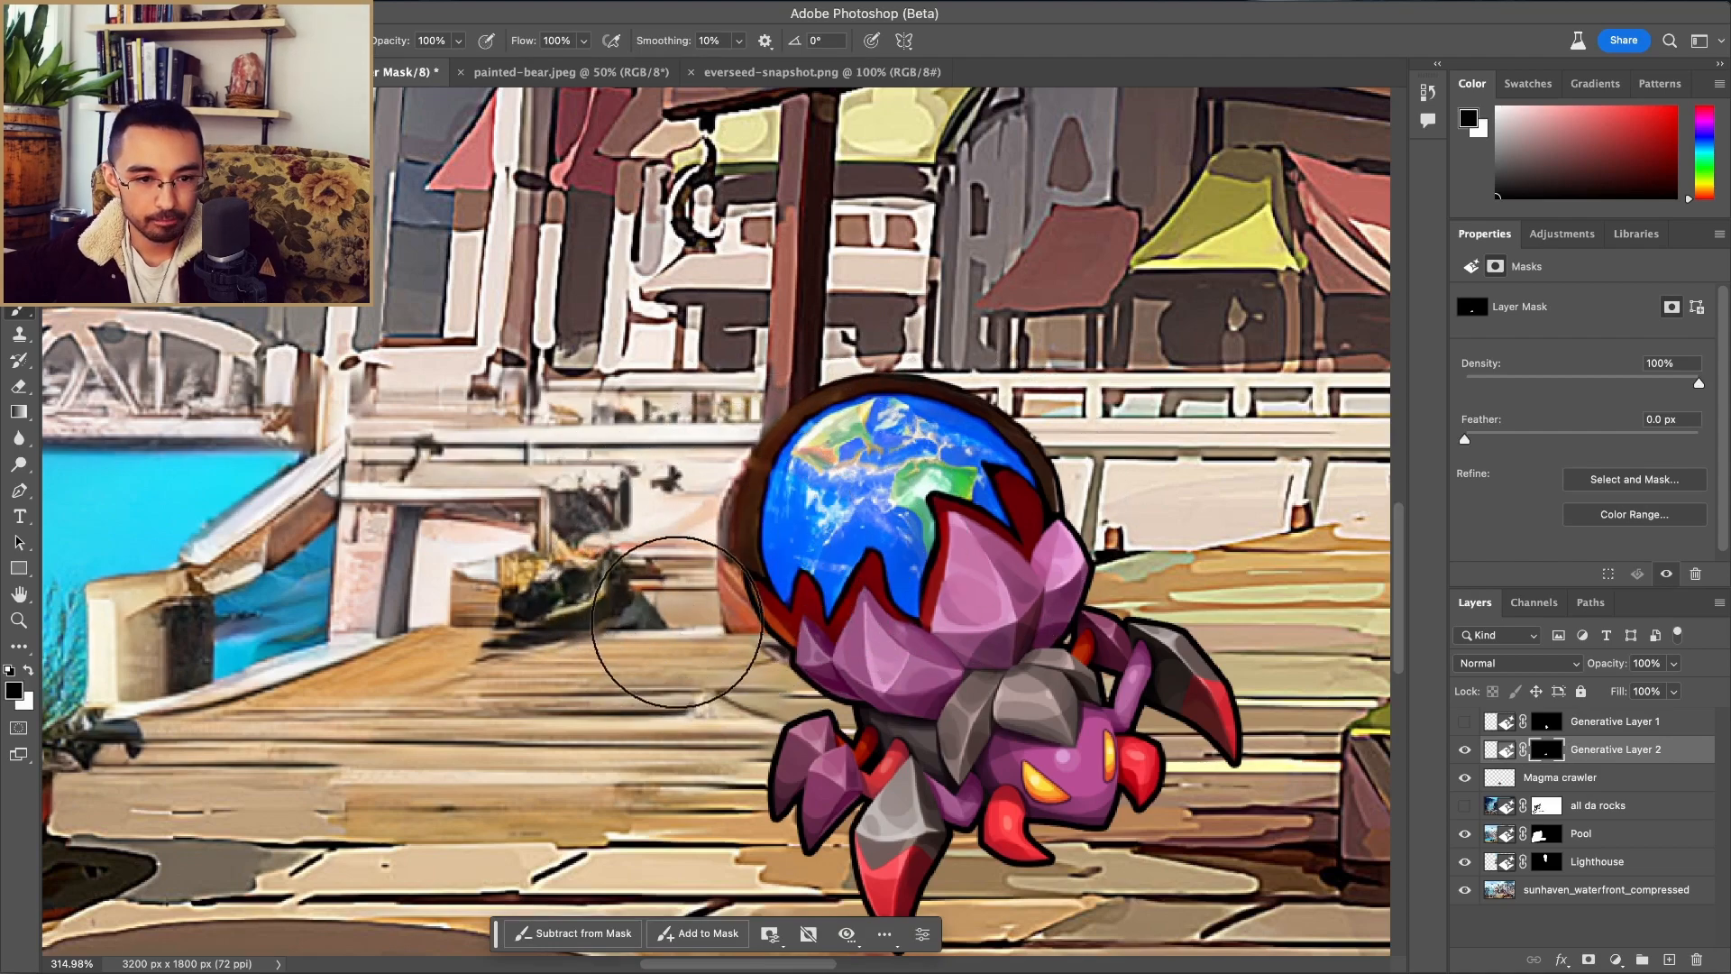
{"action": "mouse_move", "coordinate": [740, 646]}
{"action": "left_mouse_down"}
{"action": "mouse_move", "coordinate": [717, 528]}
{"action": "mouse_move", "coordinate": [730, 653]}
{"action": "mouse_move", "coordinate": [726, 519]}
{"action": "left_mouse_up"}
{"action": "mouse_move", "coordinate": [721, 597]}
{"action": "left_mouse_down"}
{"action": "mouse_move", "coordinate": [727, 509]}
{"action": "mouse_move", "coordinate": [765, 431]}
{"action": "mouse_move", "coordinate": [793, 390]}
{"action": "mouse_move", "coordinate": [850, 376]}
{"action": "mouse_move", "coordinate": [947, 363]}
{"action": "mouse_move", "coordinate": [989, 385]}
{"action": "mouse_move", "coordinate": [1089, 518]}
{"action": "left_mouse_up"}
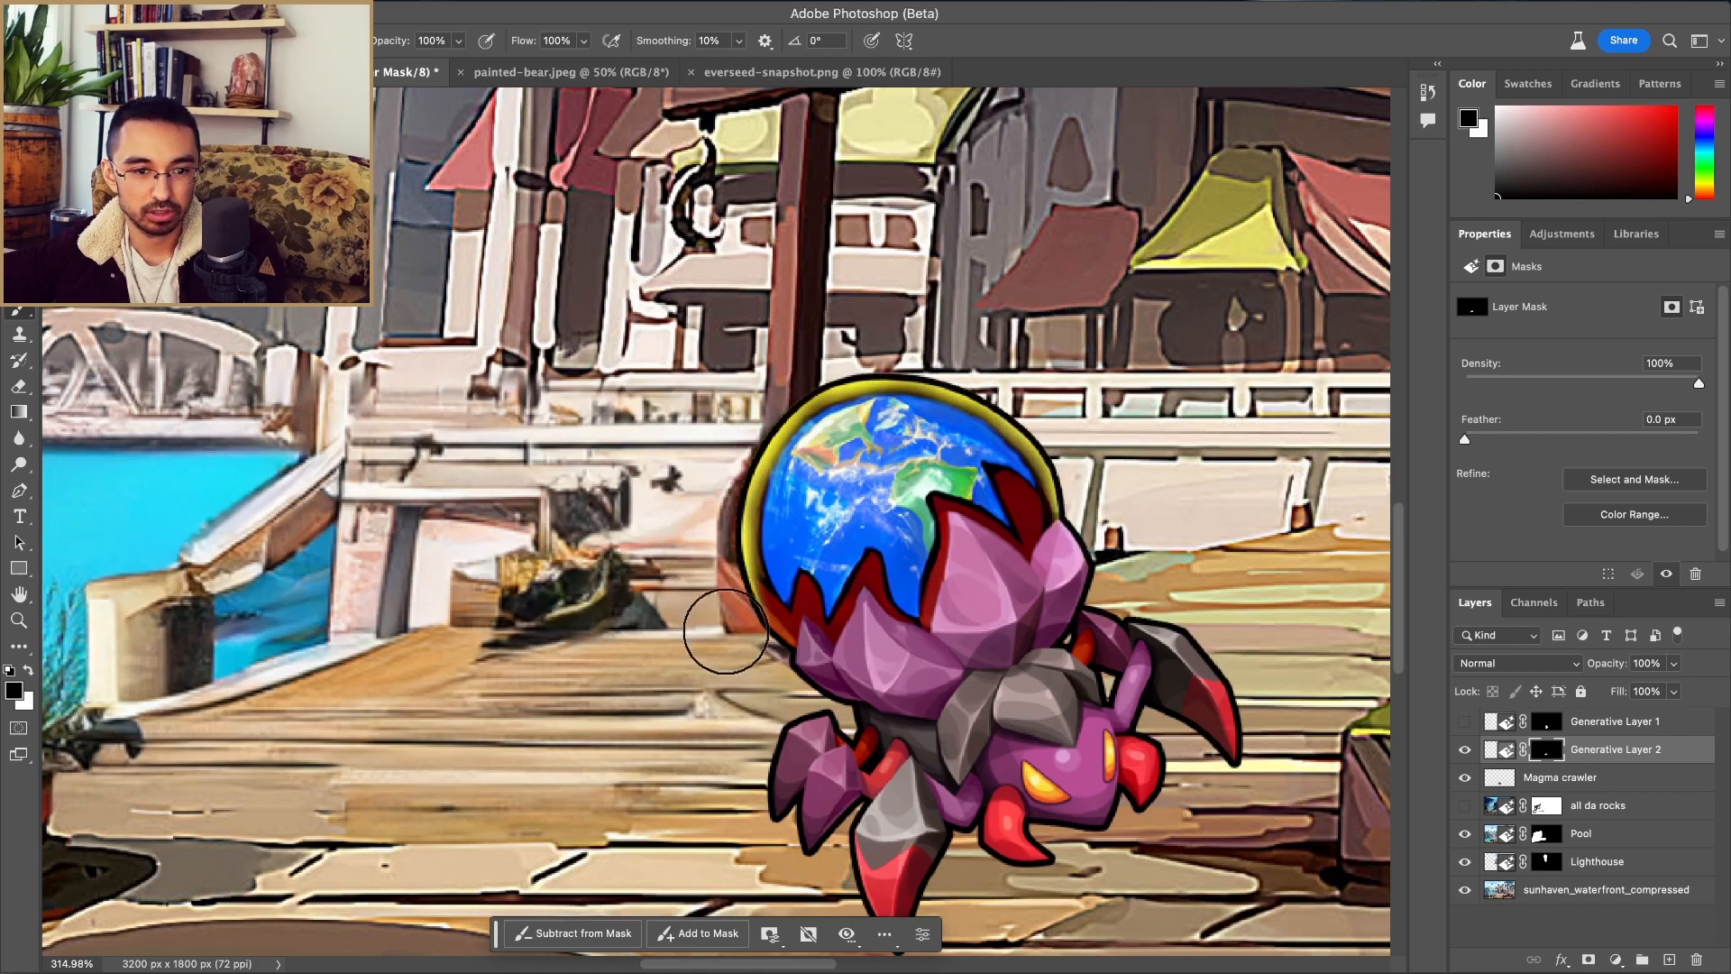
Step: Add a layer mask to the Magma crawler layer and paint black along the orb's left edge with a smaller brush
{"action": "key", "text": "x"}
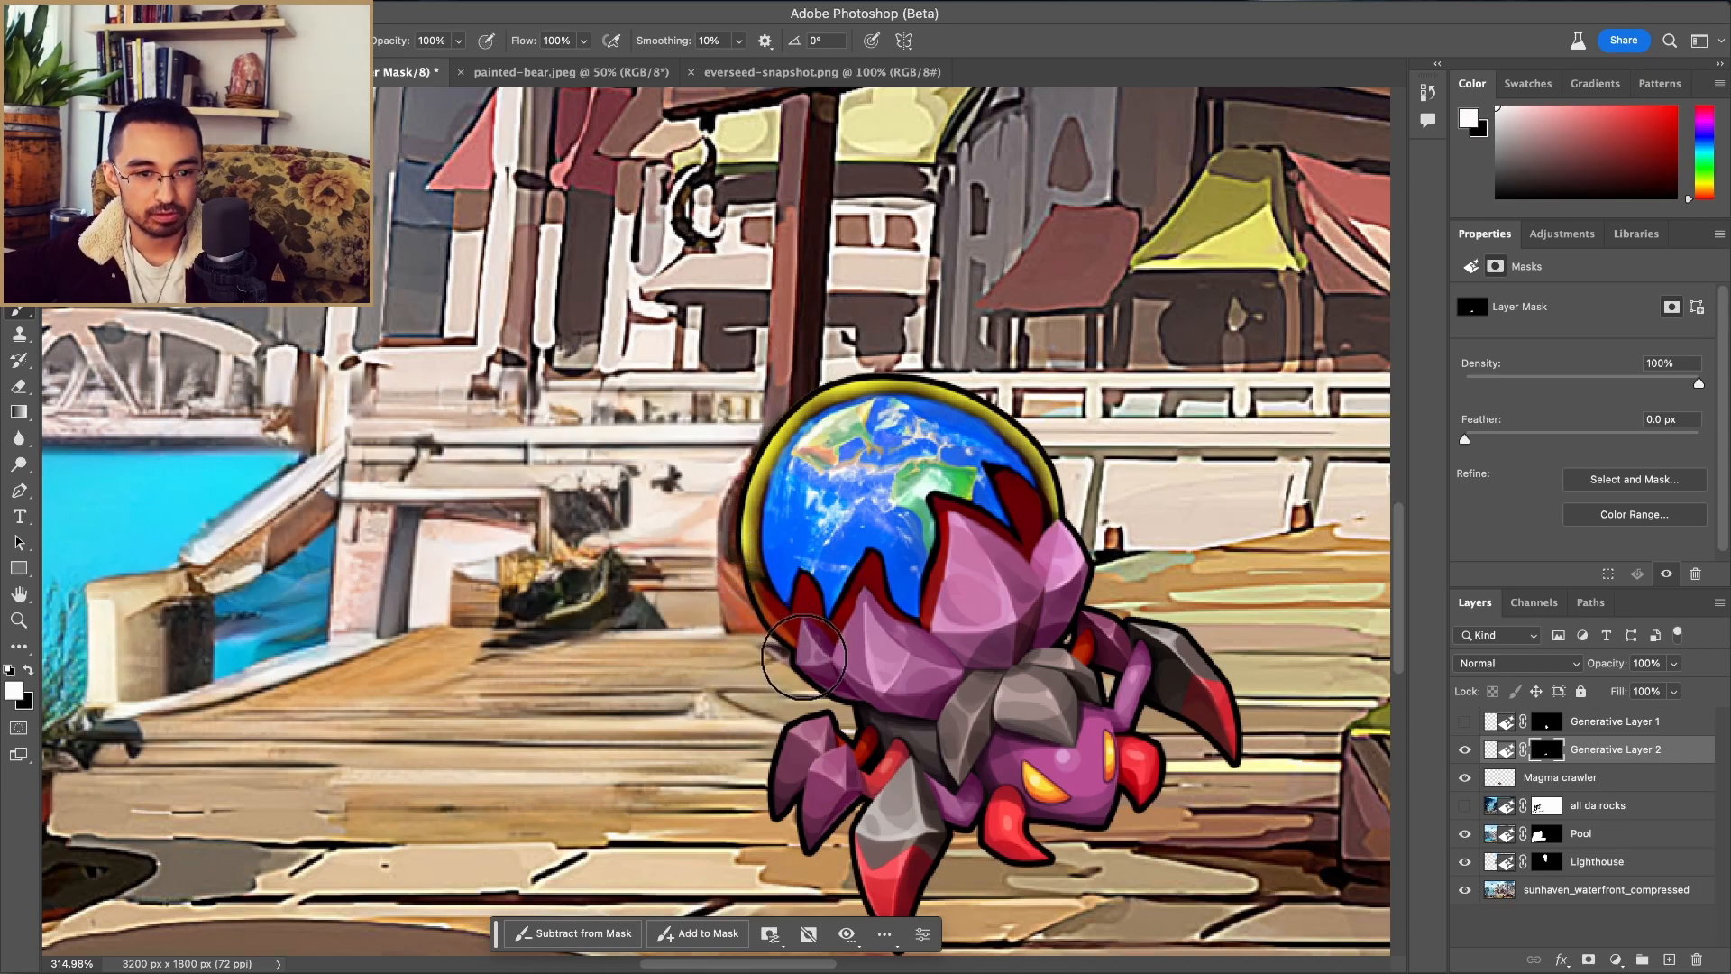
{"action": "left_click", "coordinate": [1574, 779]}
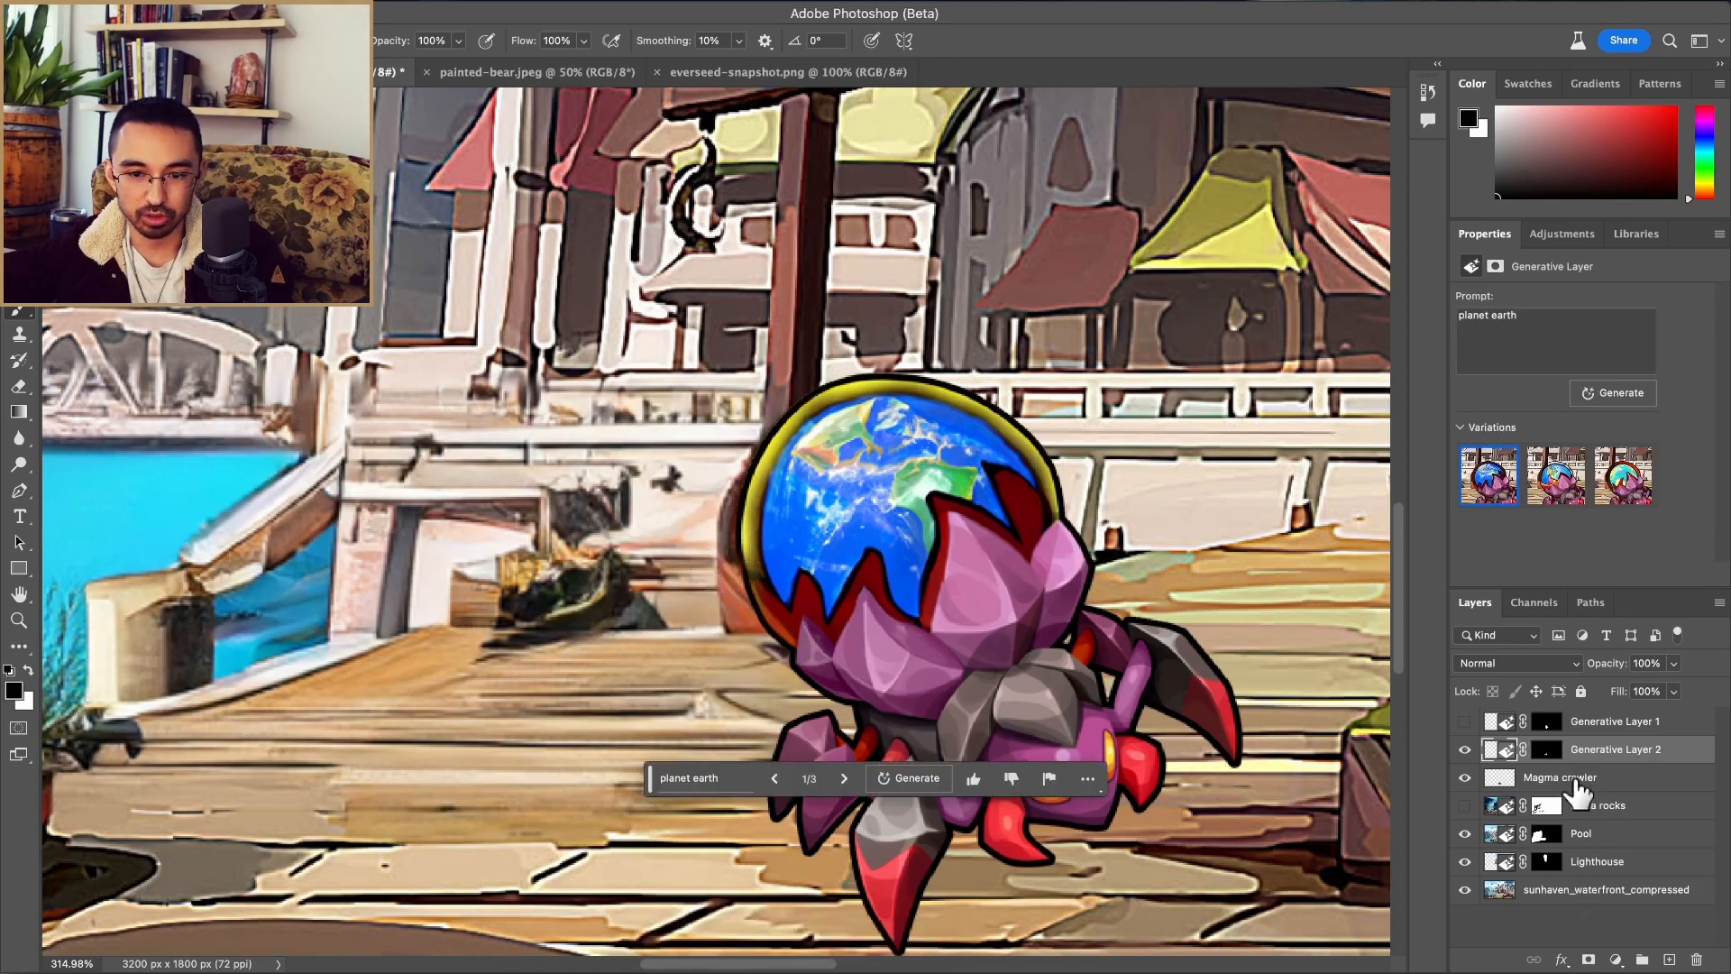
{"action": "left_click", "coordinate": [1591, 961]}
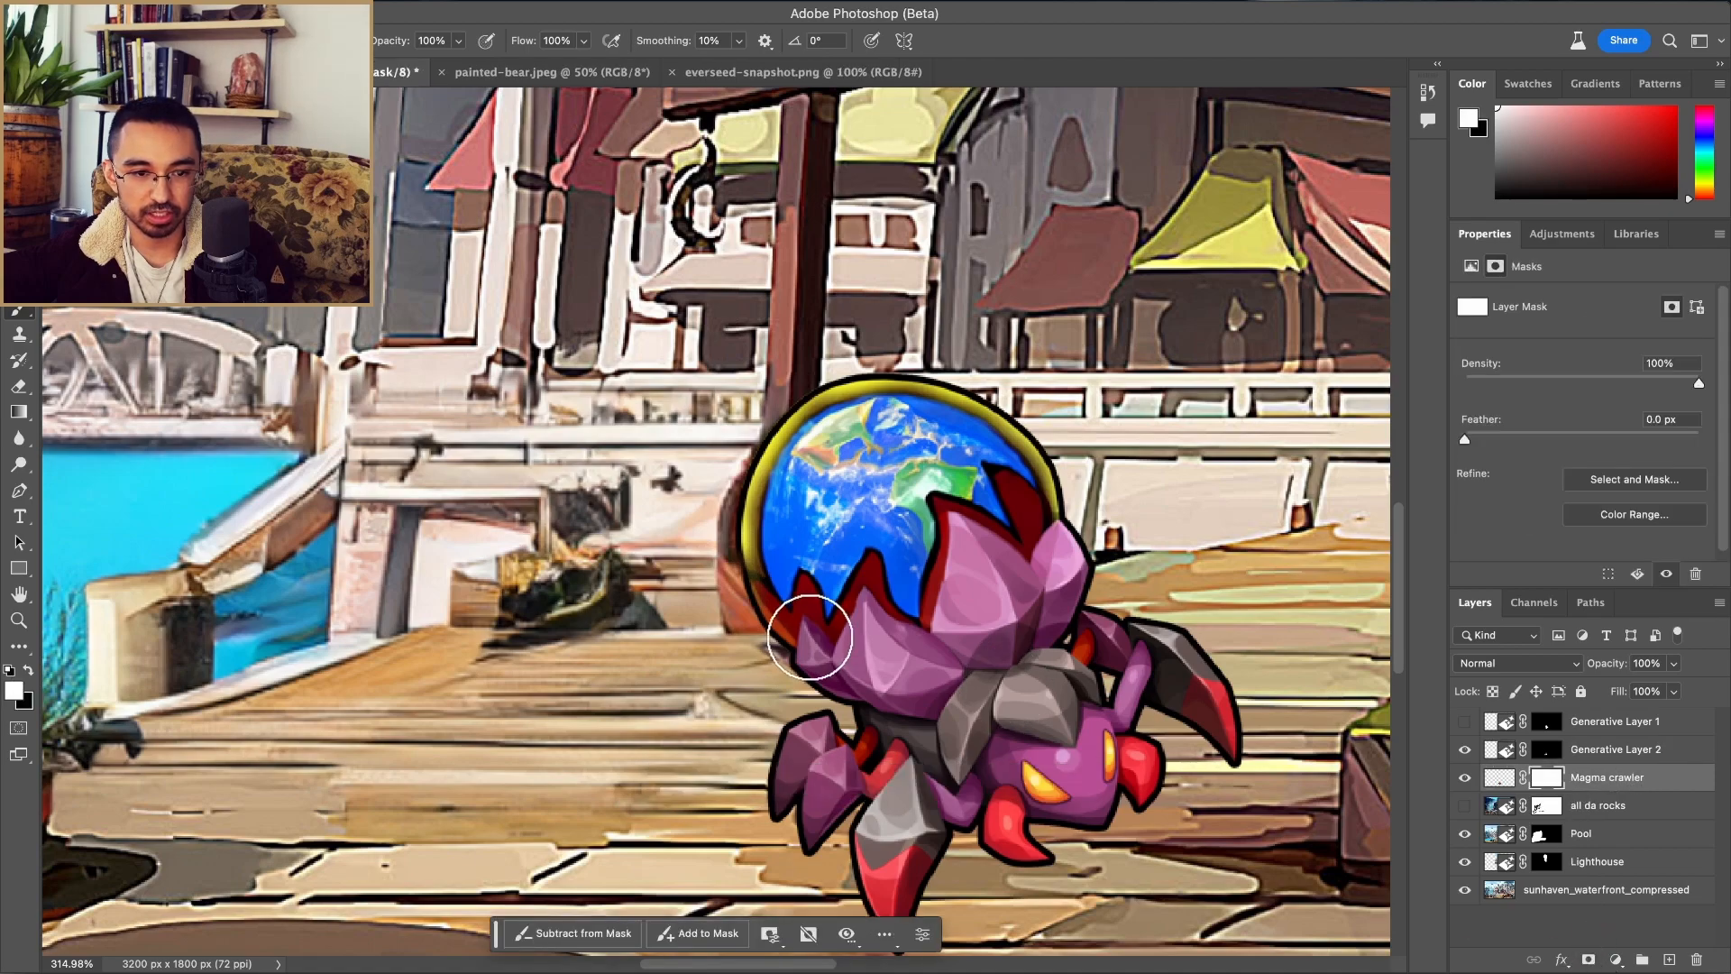
{"action": "key", "text": "bracketleft"}
{"action": "key", "text": "bracketleft"}
{"action": "key", "text": "bracketleft"}
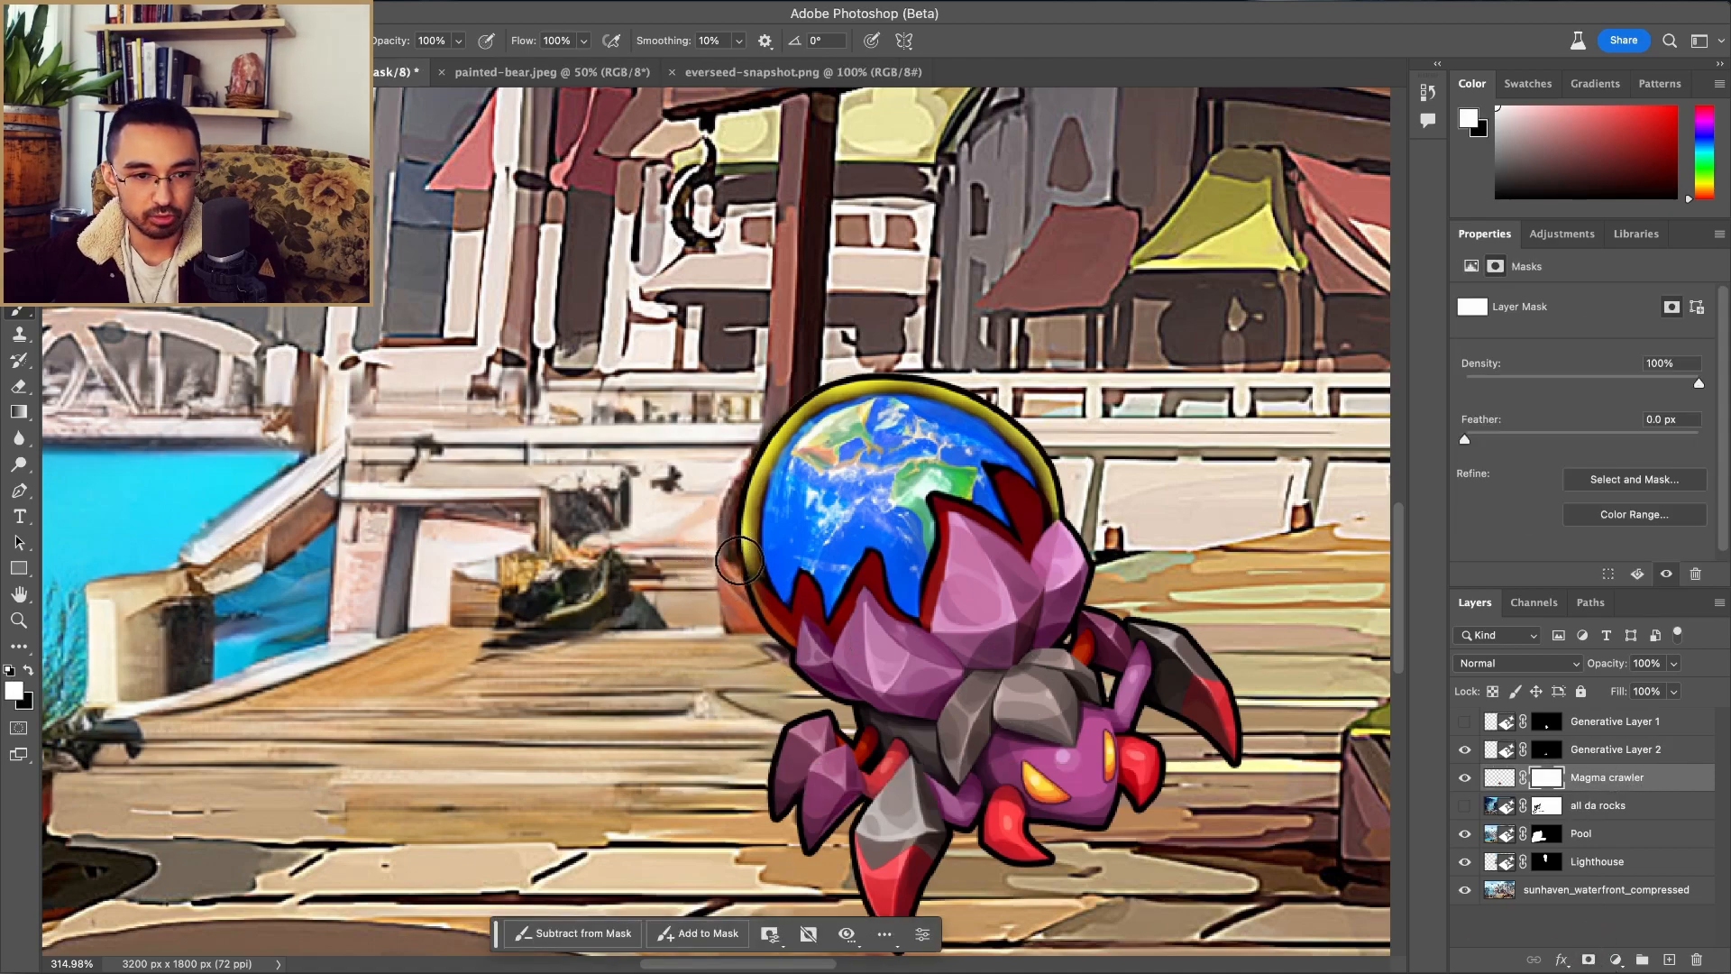
{"action": "key", "text": "x"}
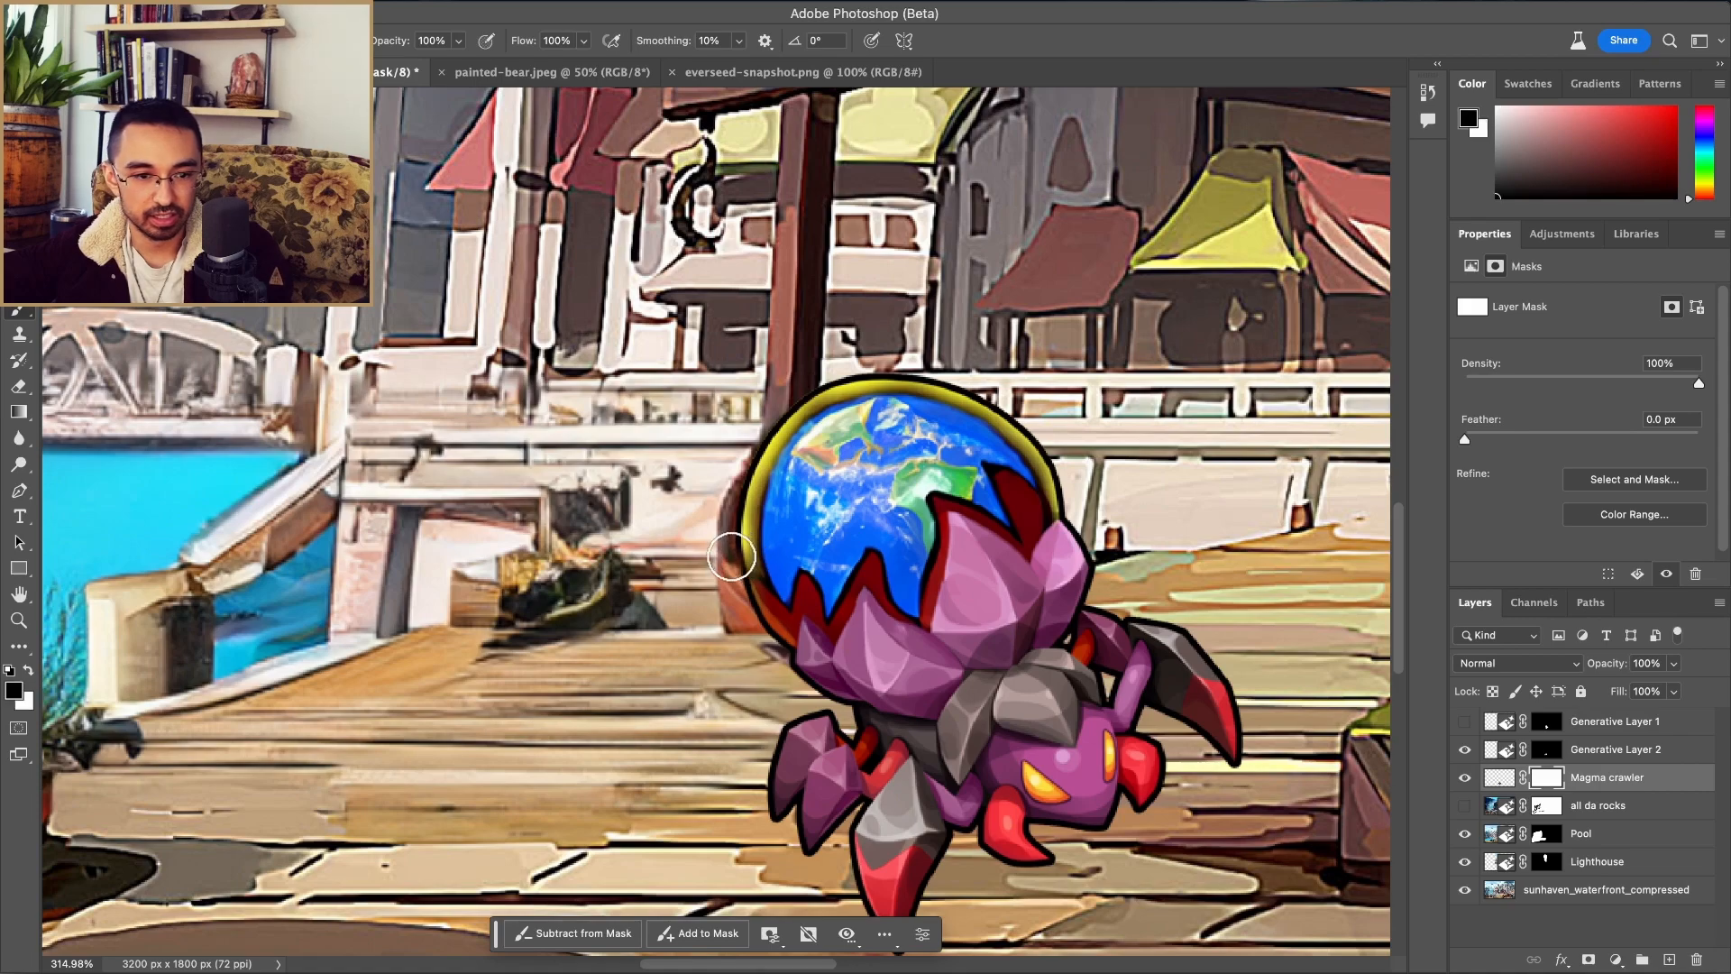
{"action": "mouse_move", "coordinate": [760, 561]}
{"action": "left_mouse_down"}
{"action": "mouse_move", "coordinate": [751, 487]}
{"action": "mouse_move", "coordinate": [771, 424]}
{"action": "left_mouse_up"}
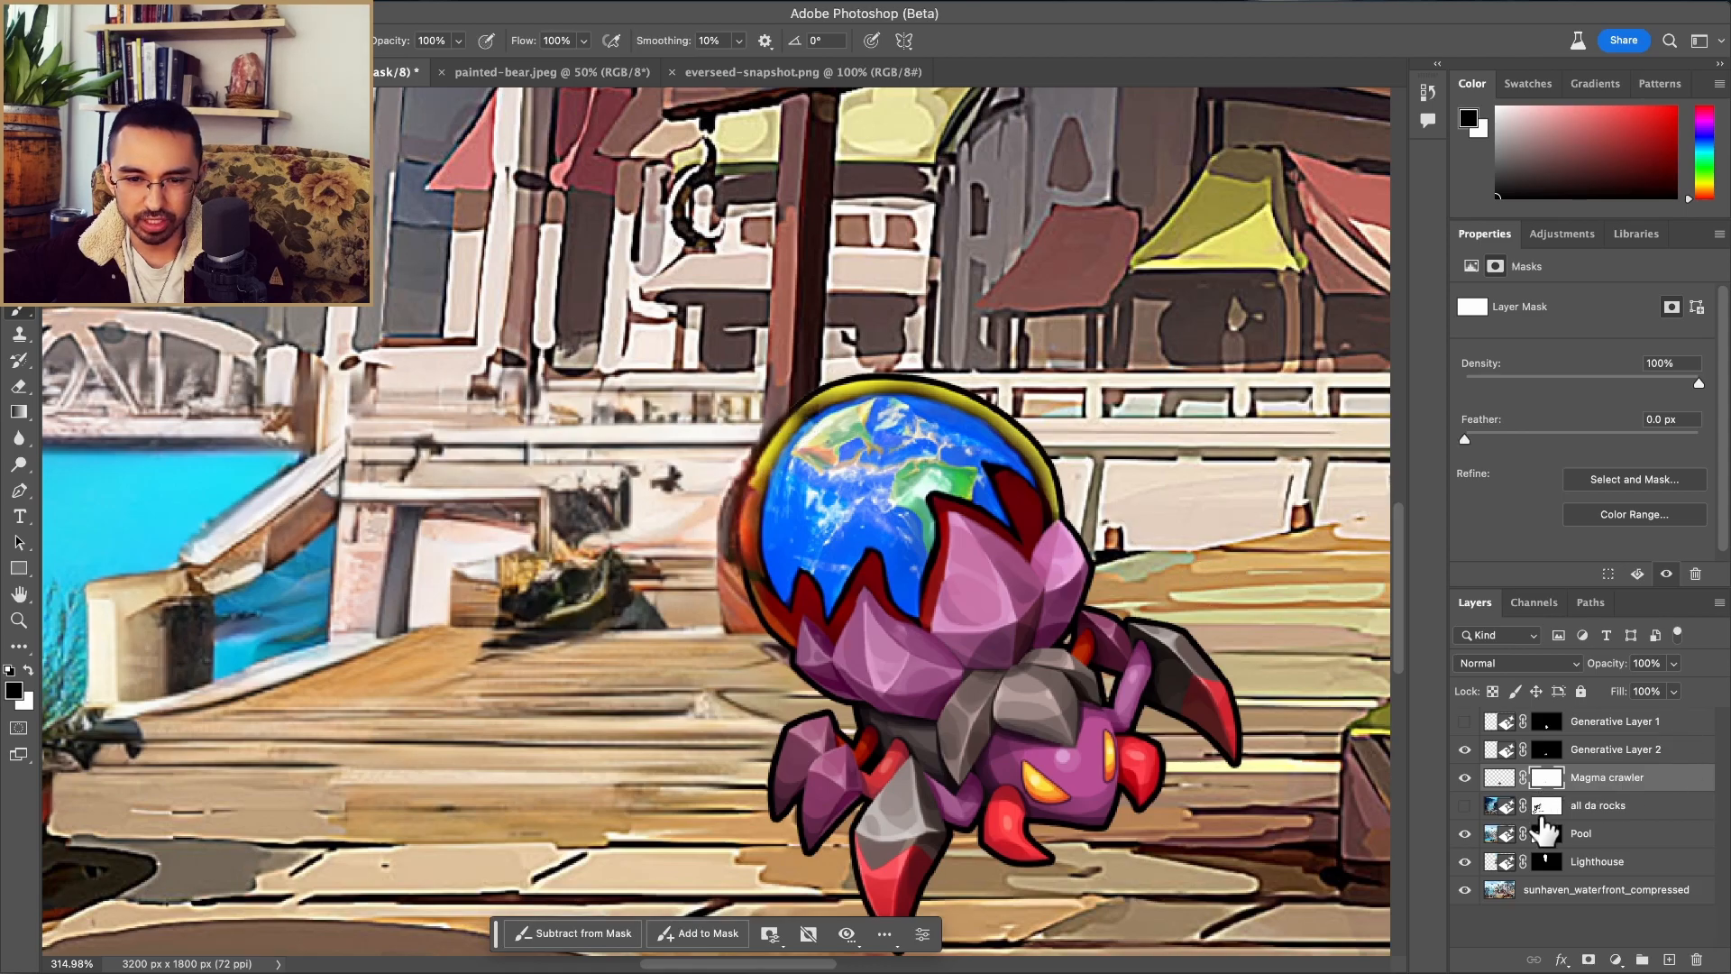
Step: Hide the Magma crawler layer and Generative Layer 2, and toggle the Pool layer to find the source of the leftover orb patch
{"action": "left_click", "coordinate": [1464, 769]}
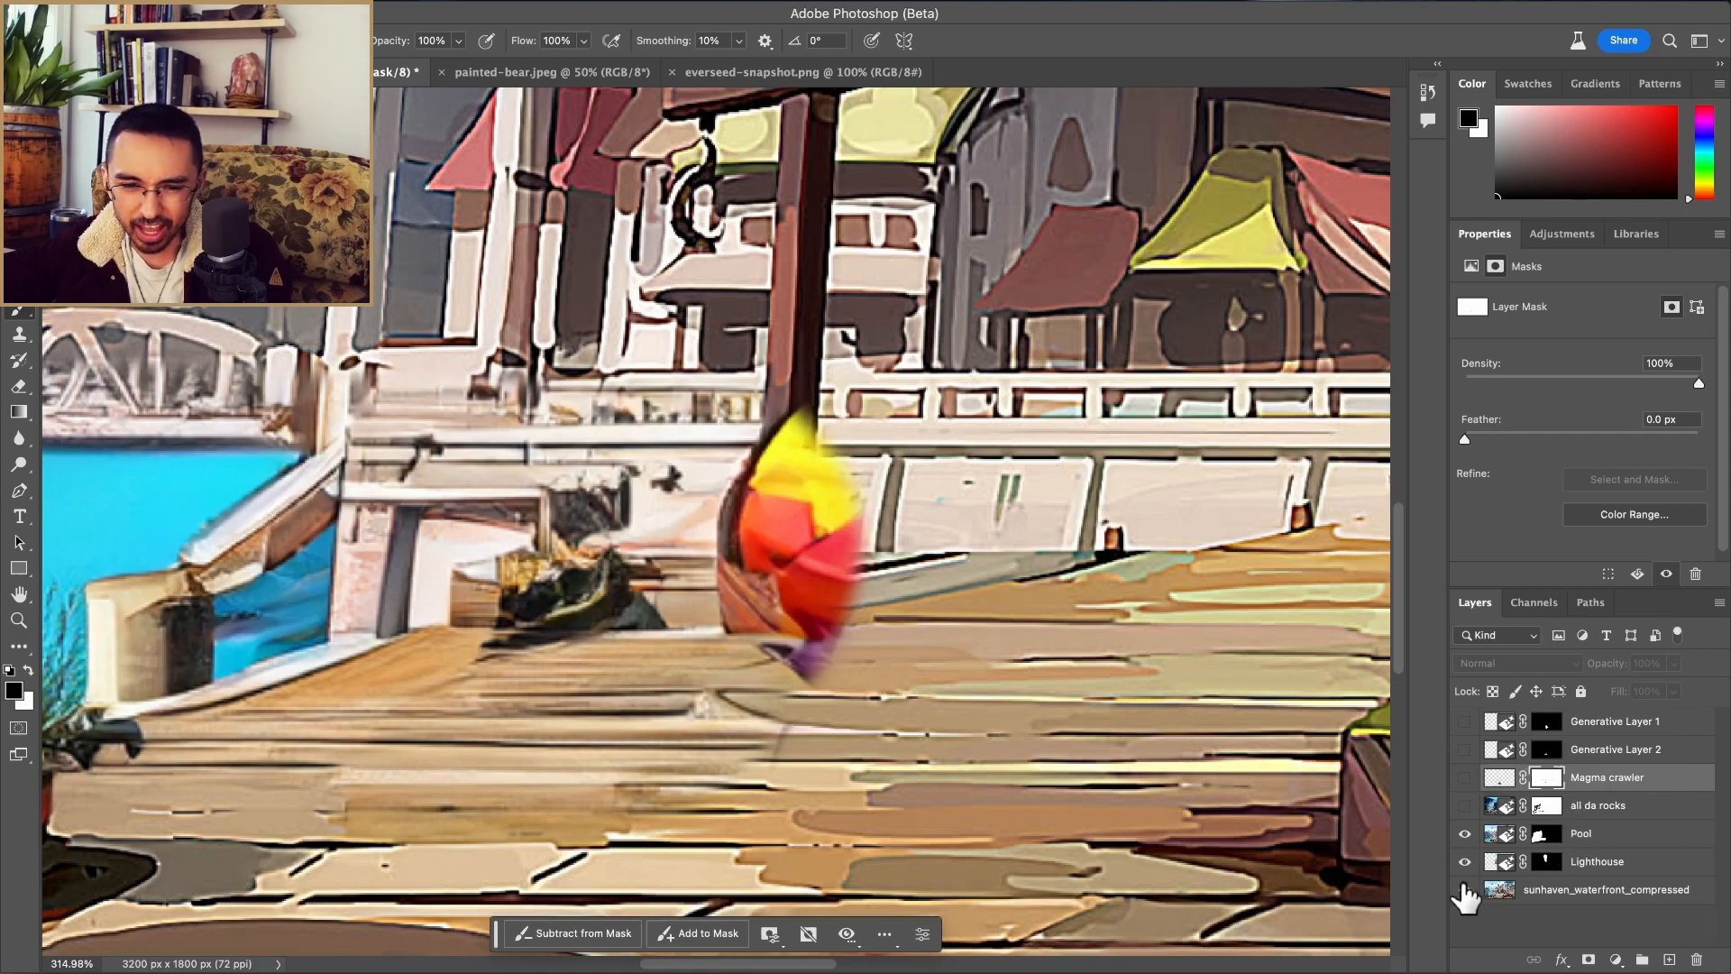
{"action": "left_click", "coordinate": [1464, 833]}
{"action": "left_click", "coordinate": [1465, 833]}
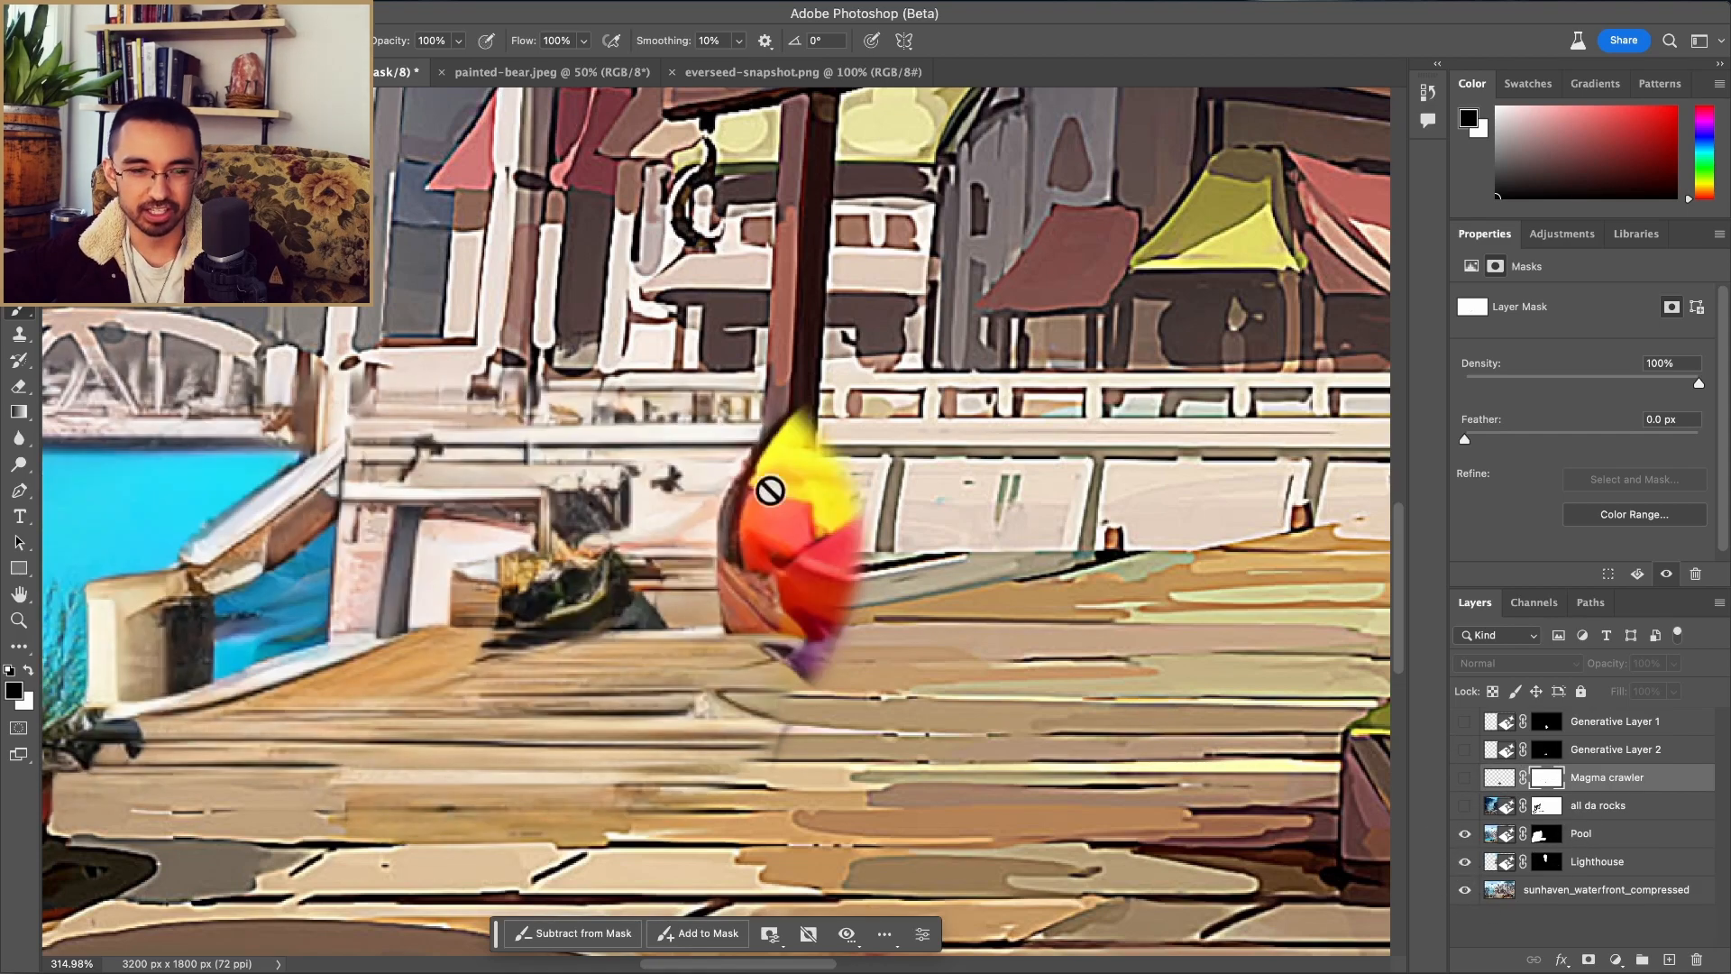
{"action": "scroll", "coordinate": [770, 483], "scroll_direction": "down", "scroll_amount": 3}
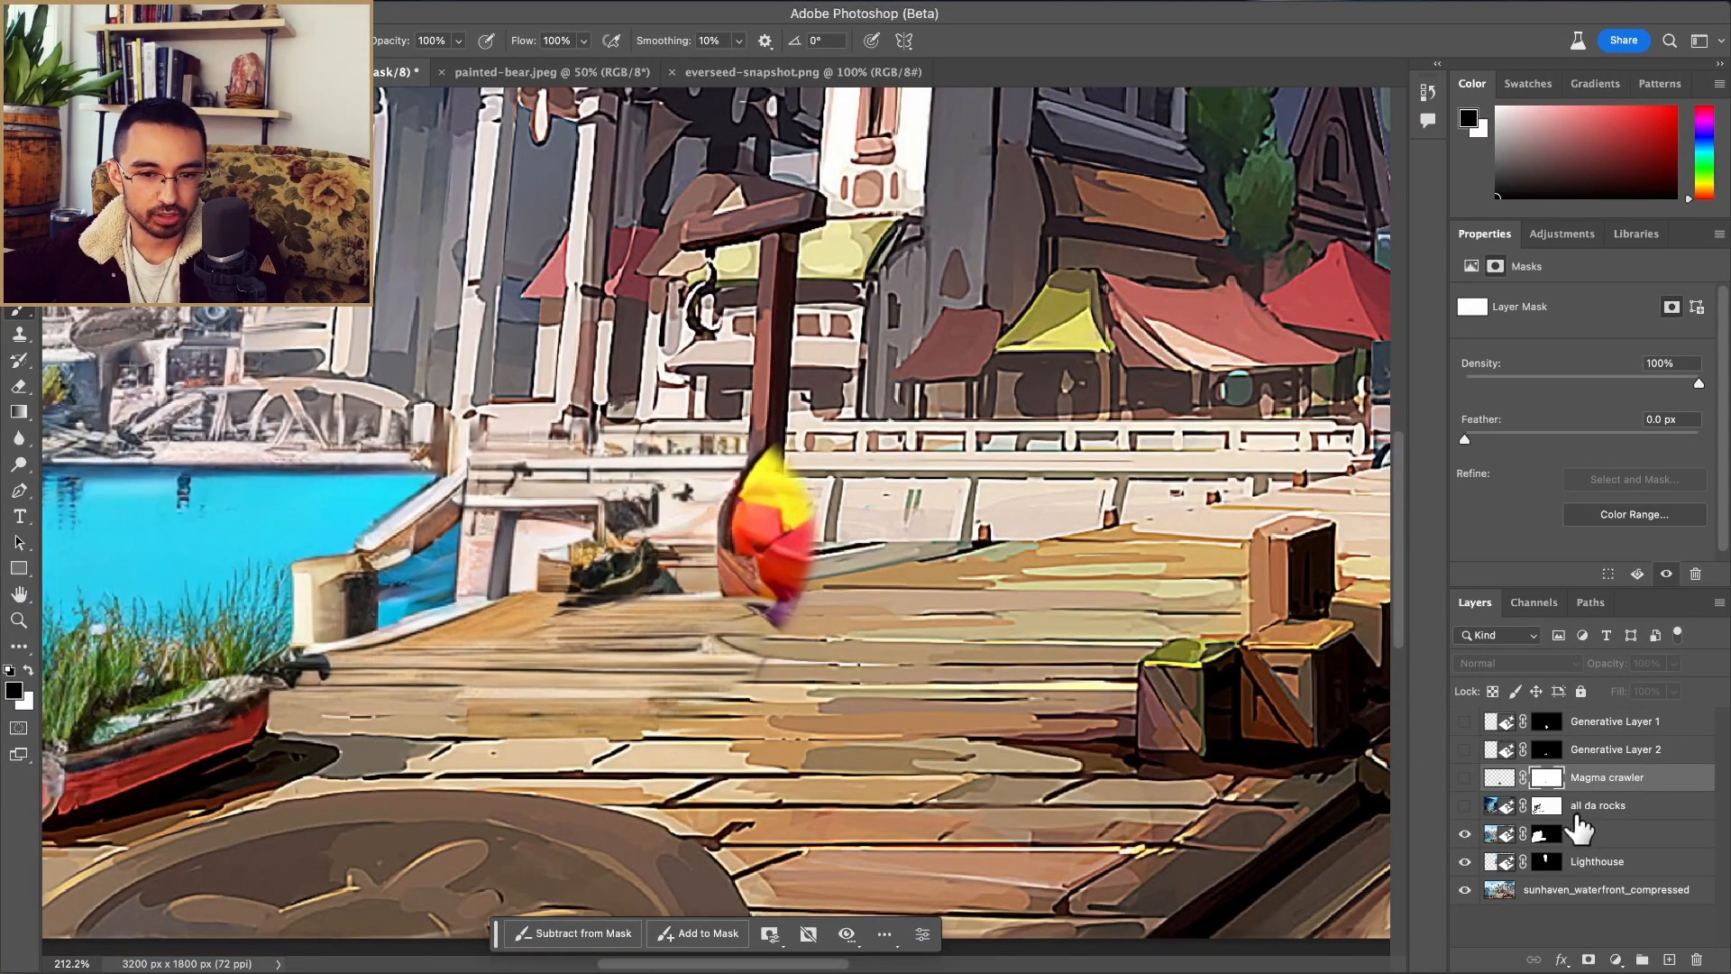
Step: Paint on the Pool layer's mask to remove the leftover red-and-yellow patch and restore the base of the wooden post
{"action": "left_click", "coordinate": [1591, 837]}
{"action": "left_click", "coordinate": [1540, 835]}
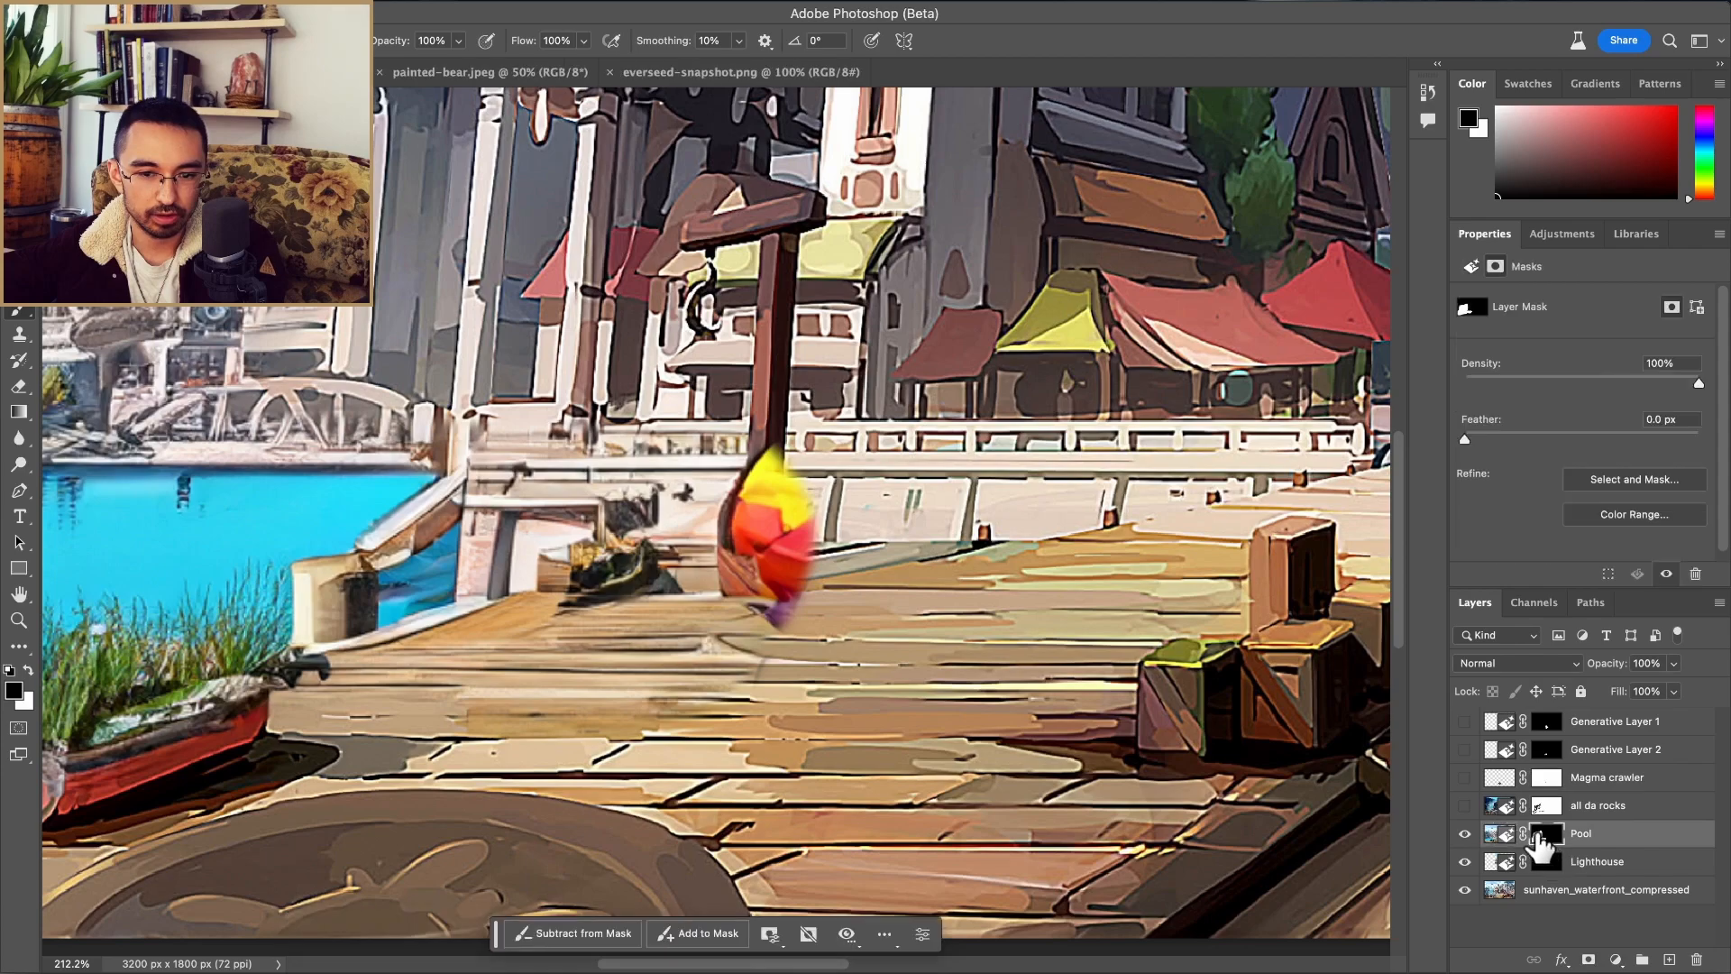
{"action": "mouse_move", "coordinate": [850, 502]}
{"action": "left_mouse_down"}
{"action": "mouse_move", "coordinate": [769, 475]}
{"action": "mouse_move", "coordinate": [784, 542]}
{"action": "mouse_move", "coordinate": [739, 522]}
{"action": "mouse_move", "coordinate": [719, 579]}
{"action": "mouse_move", "coordinate": [751, 636]}
{"action": "left_mouse_up"}
{"action": "key", "text": "super+z"}
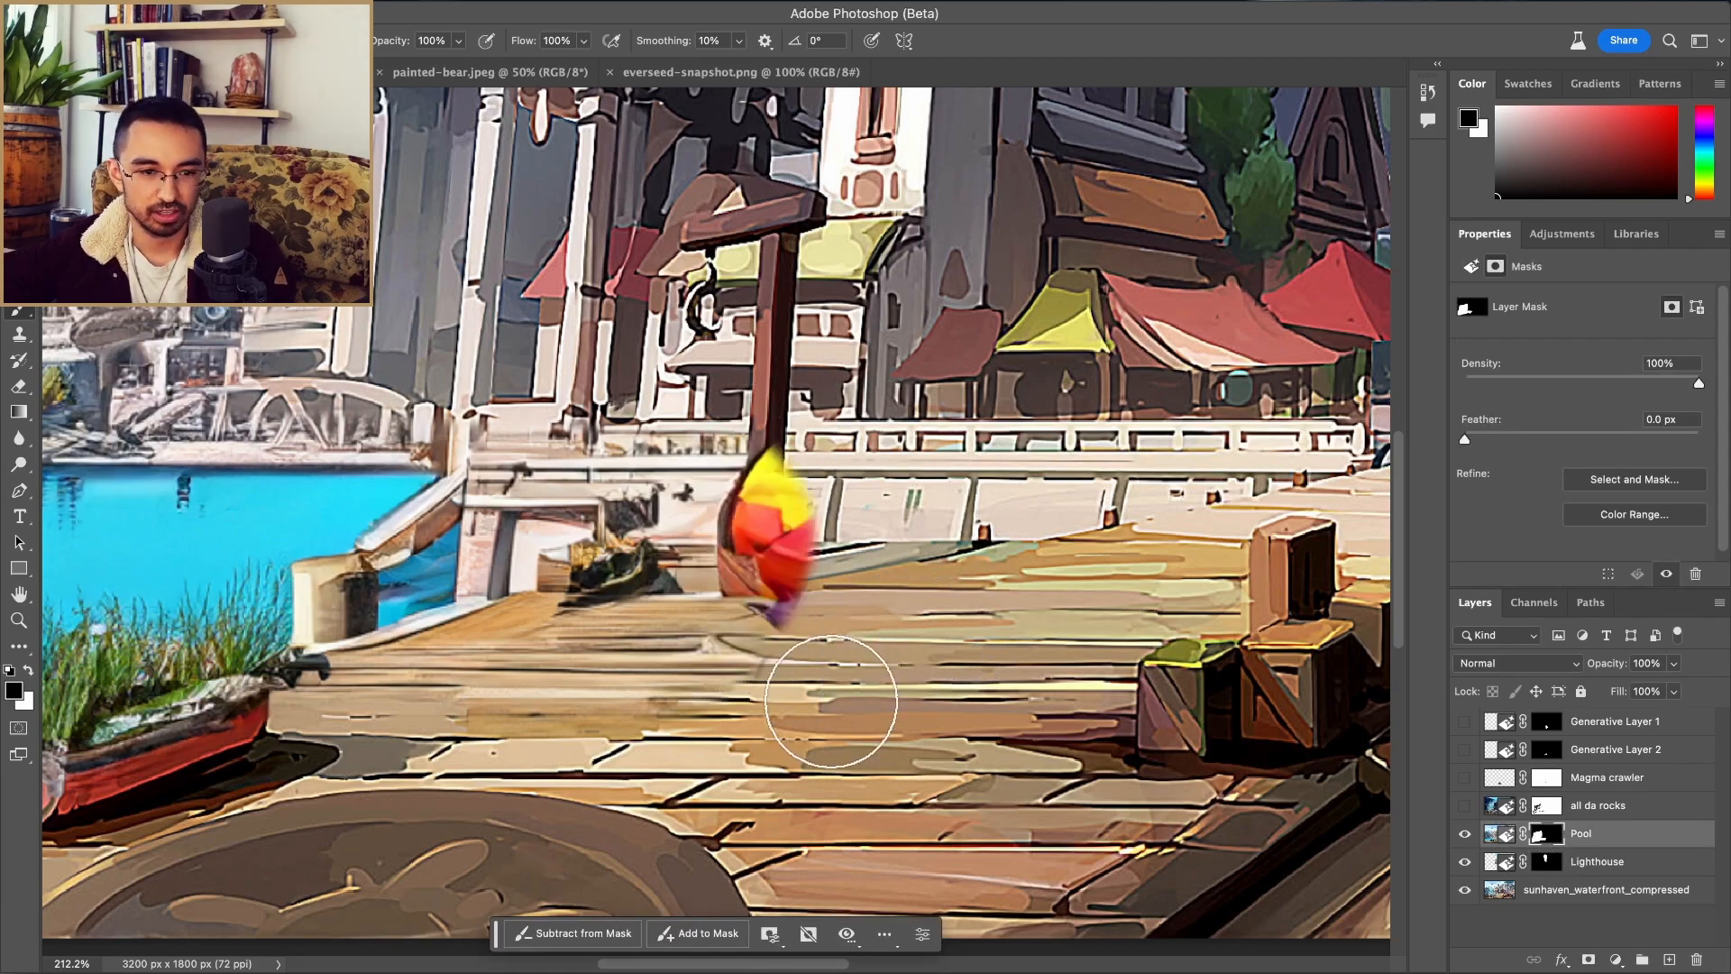
{"action": "mouse_move", "coordinate": [787, 467]}
{"action": "left_mouse_down"}
{"action": "mouse_move", "coordinate": [762, 605]}
{"action": "mouse_move", "coordinate": [746, 531]}
{"action": "mouse_move", "coordinate": [759, 477]}
{"action": "mouse_move", "coordinate": [775, 637]}
{"action": "mouse_move", "coordinate": [760, 516]}
{"action": "left_mouse_up"}
{"action": "key", "text": "x"}
{"action": "left_click_drag", "start_coordinate": [707, 619], "coordinate": [712, 586]}
{"action": "key", "text": "x"}
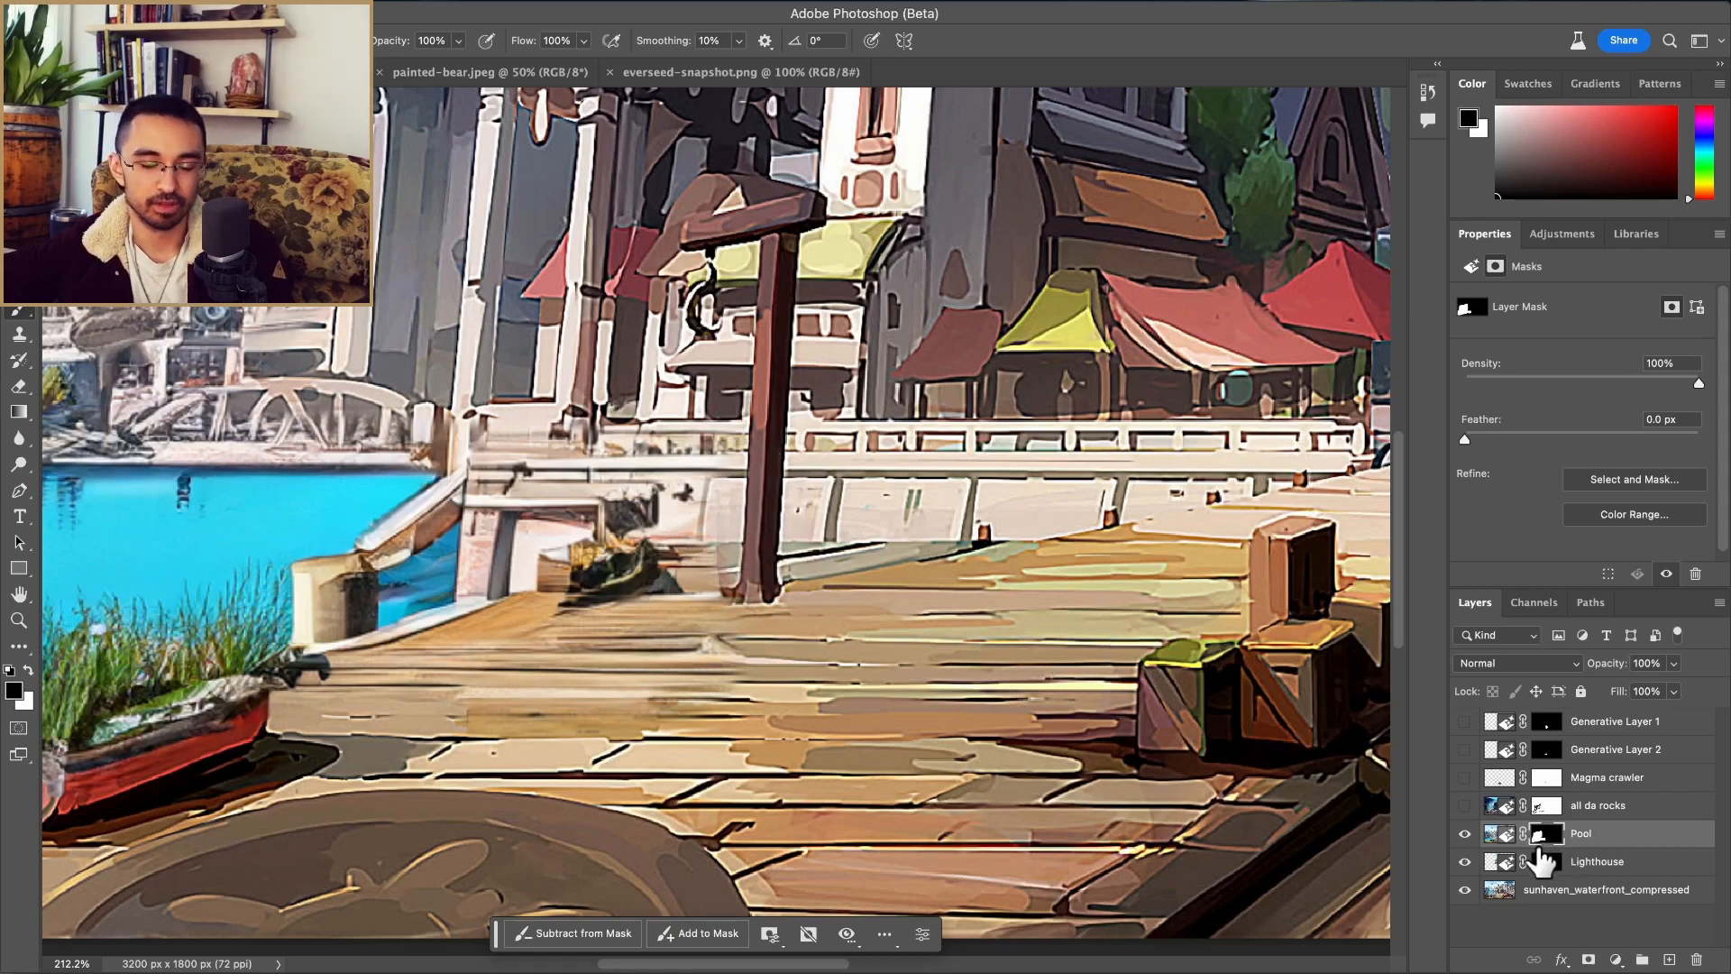
Step: Make Generative Layer 2 and the Magma crawler layer visible again to inspect the globe's edge against the crawler
{"action": "left_click", "coordinate": [1466, 749]}
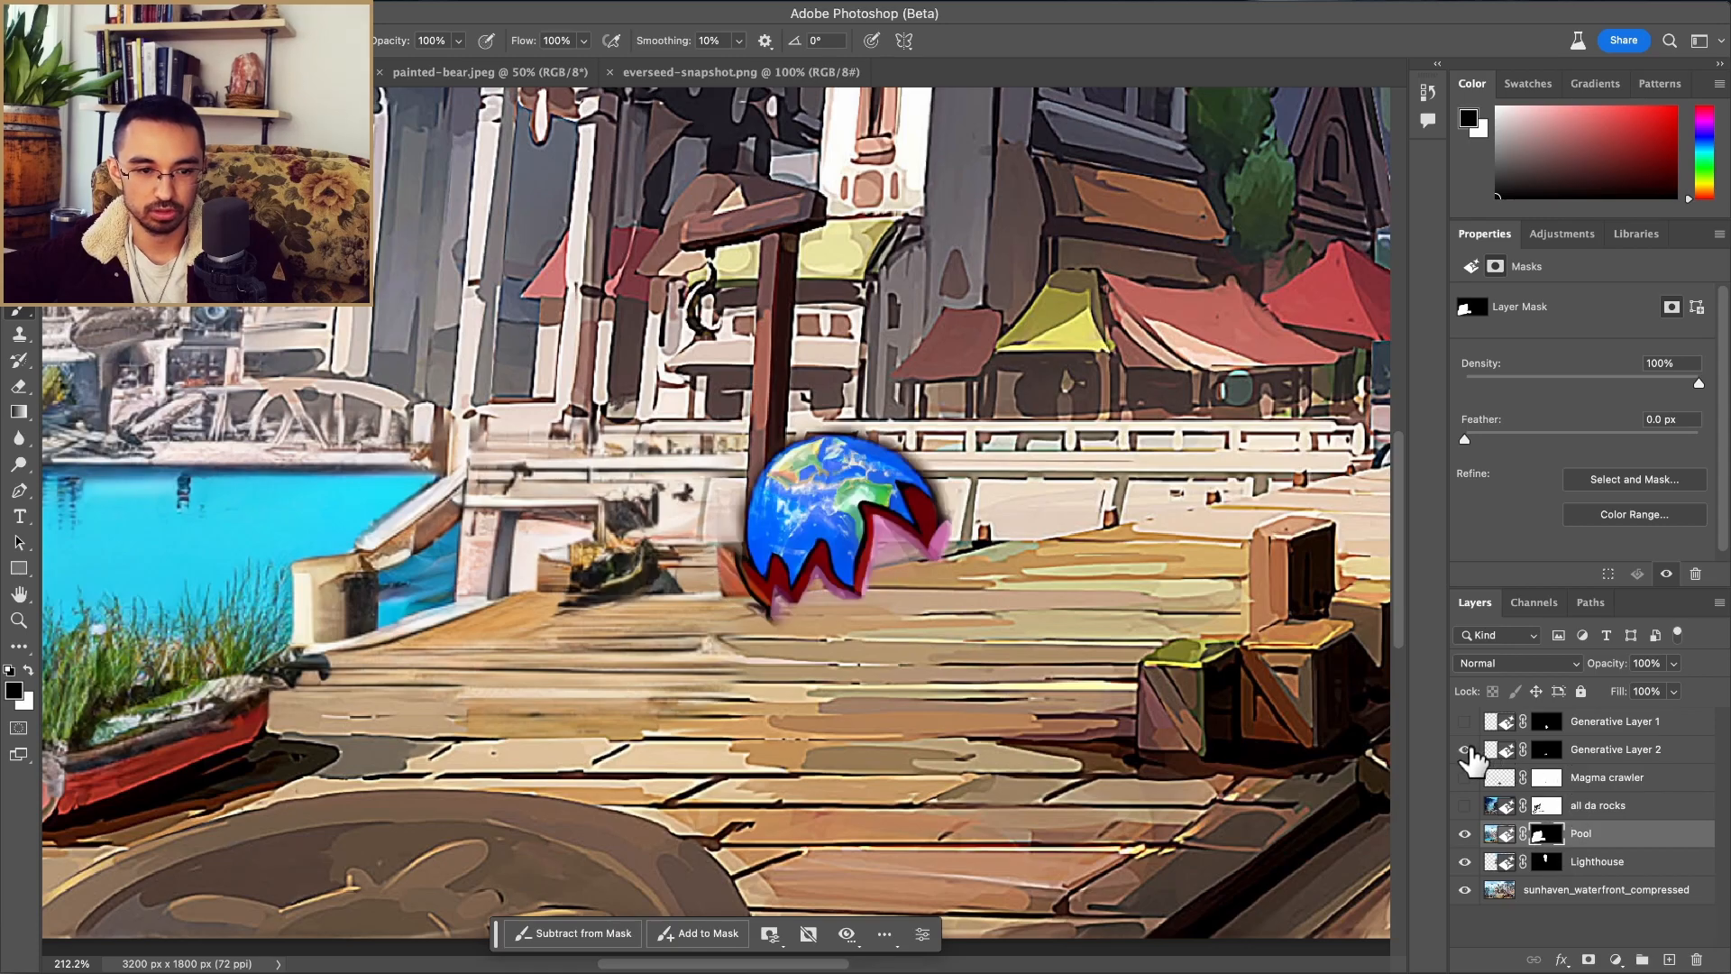
{"action": "scroll", "coordinate": [889, 577], "scroll_direction": "up", "scroll_amount": 5}
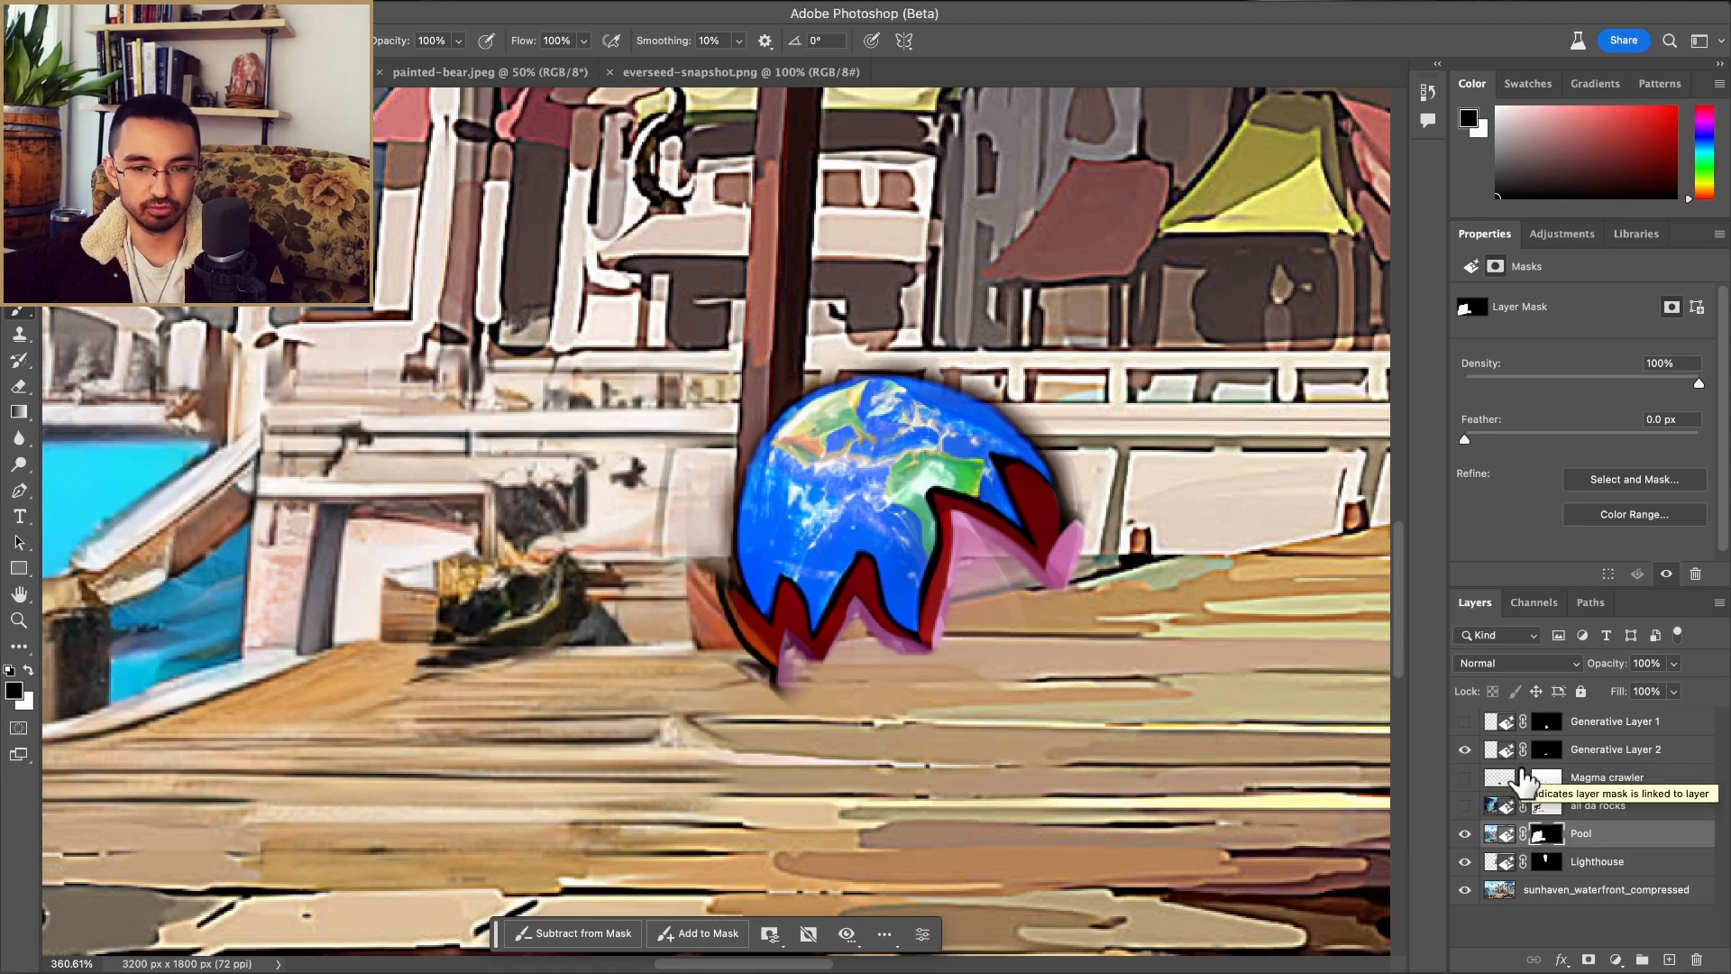
{"action": "left_click", "coordinate": [1464, 750]}
{"action": "left_click", "coordinate": [1465, 781]}
{"action": "left_click", "coordinate": [1464, 781]}
{"action": "left_click", "coordinate": [1464, 779]}
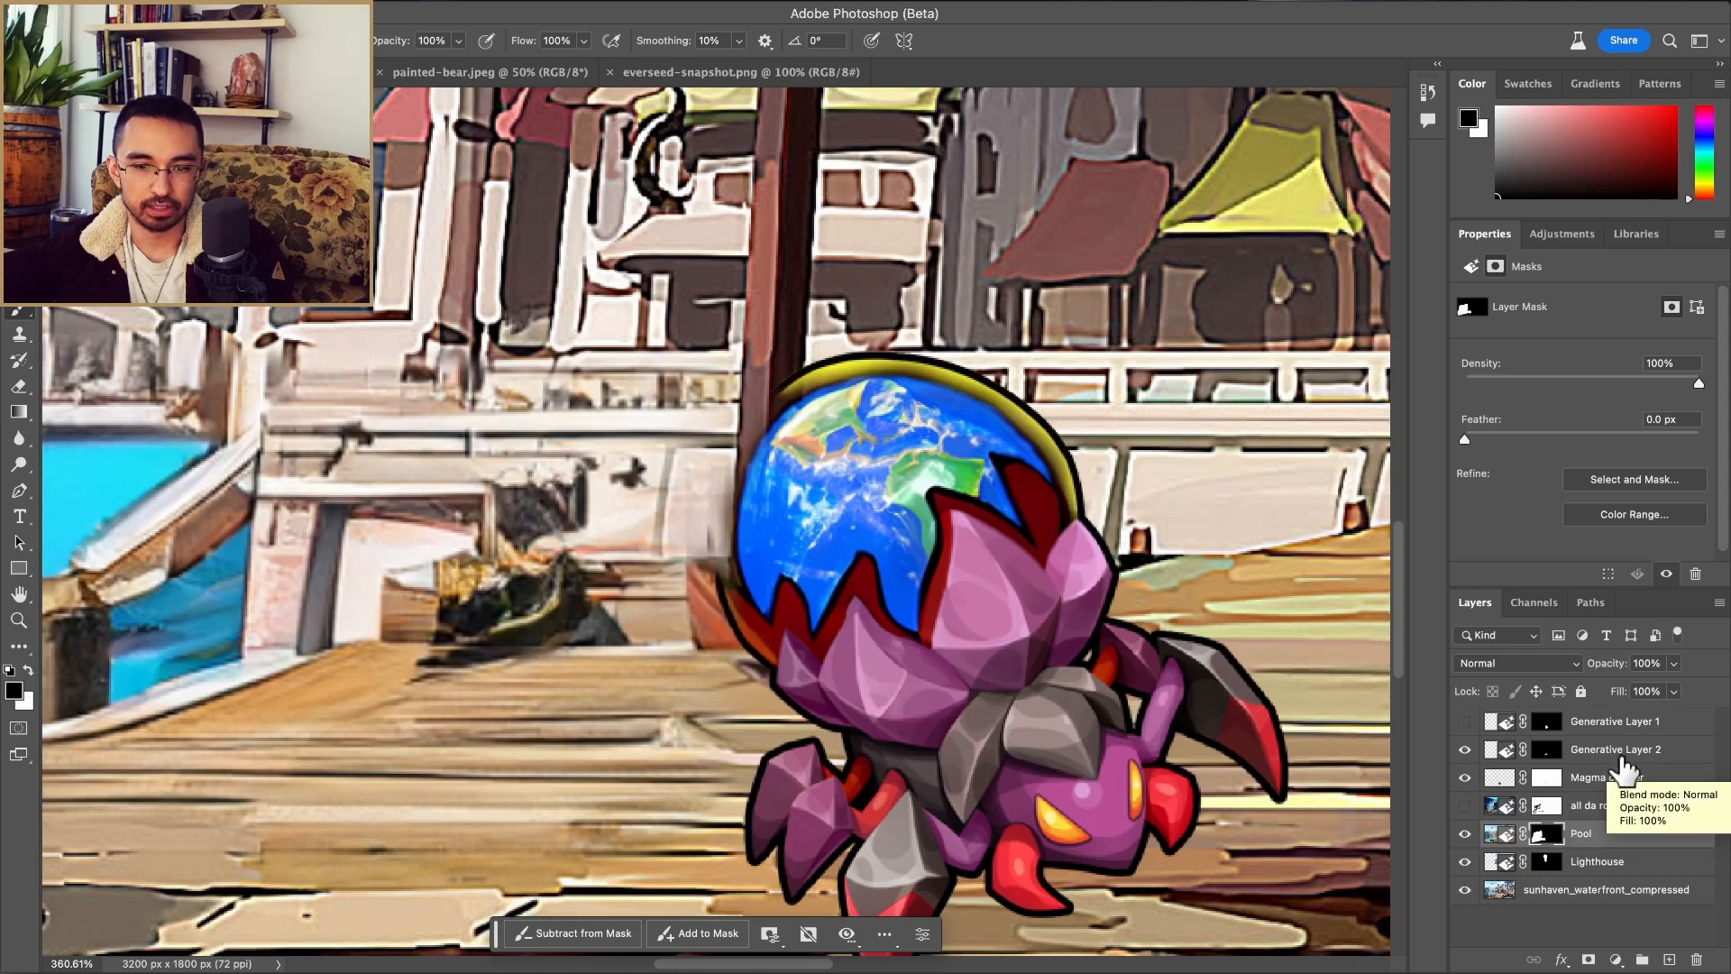
Step: Toggle Generative Layer 2 off and on to compare the crawler with and without the globe
{"action": "left_click", "coordinate": [1466, 749]}
{"action": "left_click", "coordinate": [1465, 750]}
{"action": "left_click", "coordinate": [1466, 750]}
{"action": "left_click", "coordinate": [1465, 750]}
{"action": "left_click", "coordinate": [1465, 750]}
{"action": "left_click", "coordinate": [1465, 749]}
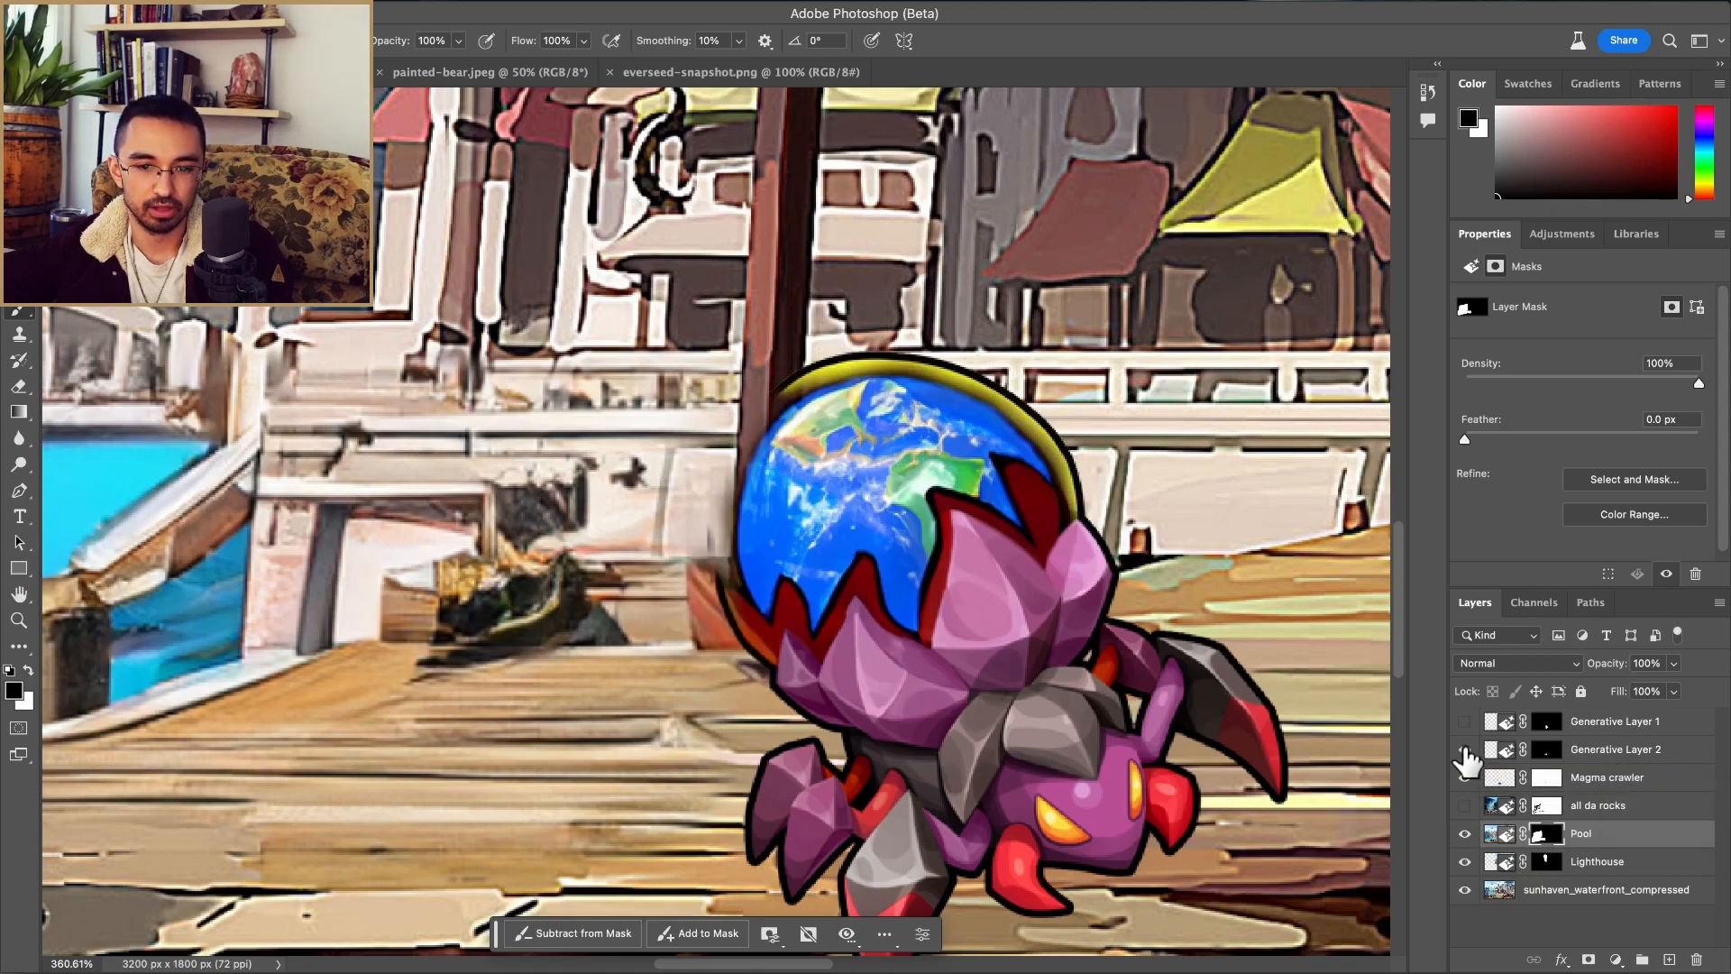
{"action": "left_click", "coordinate": [1597, 784]}
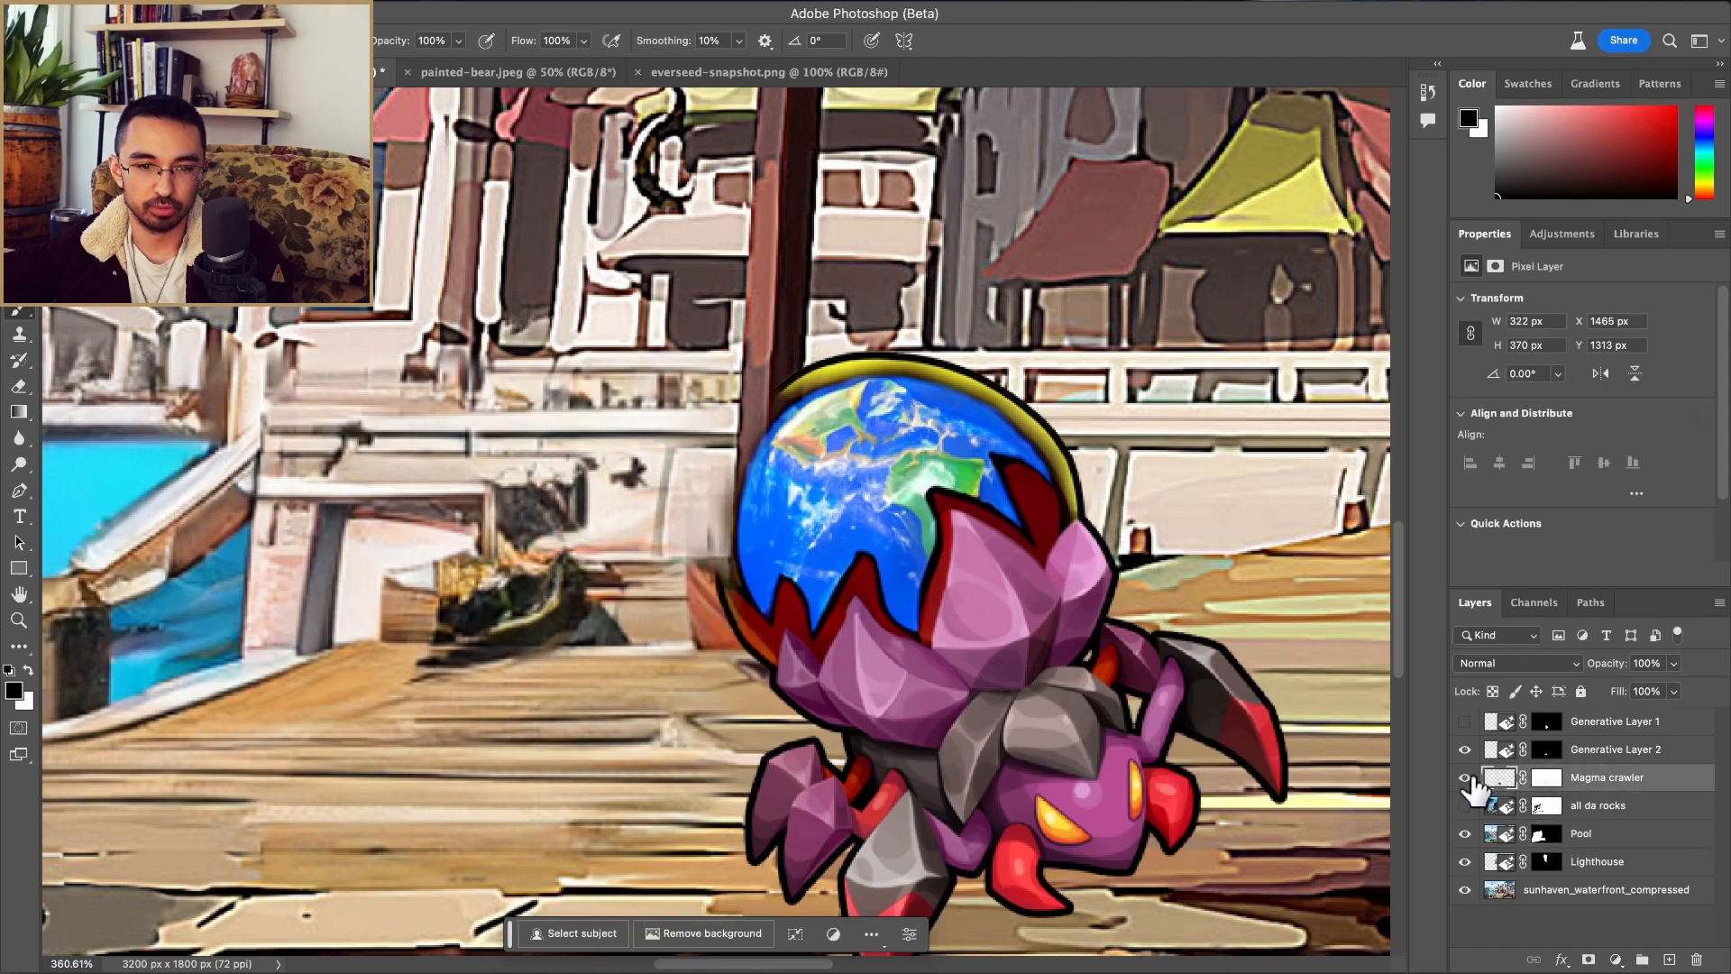
{"action": "left_click_drag", "start_coordinate": [772, 382], "coordinate": [930, 371]}
{"action": "key", "text": "super+z"}
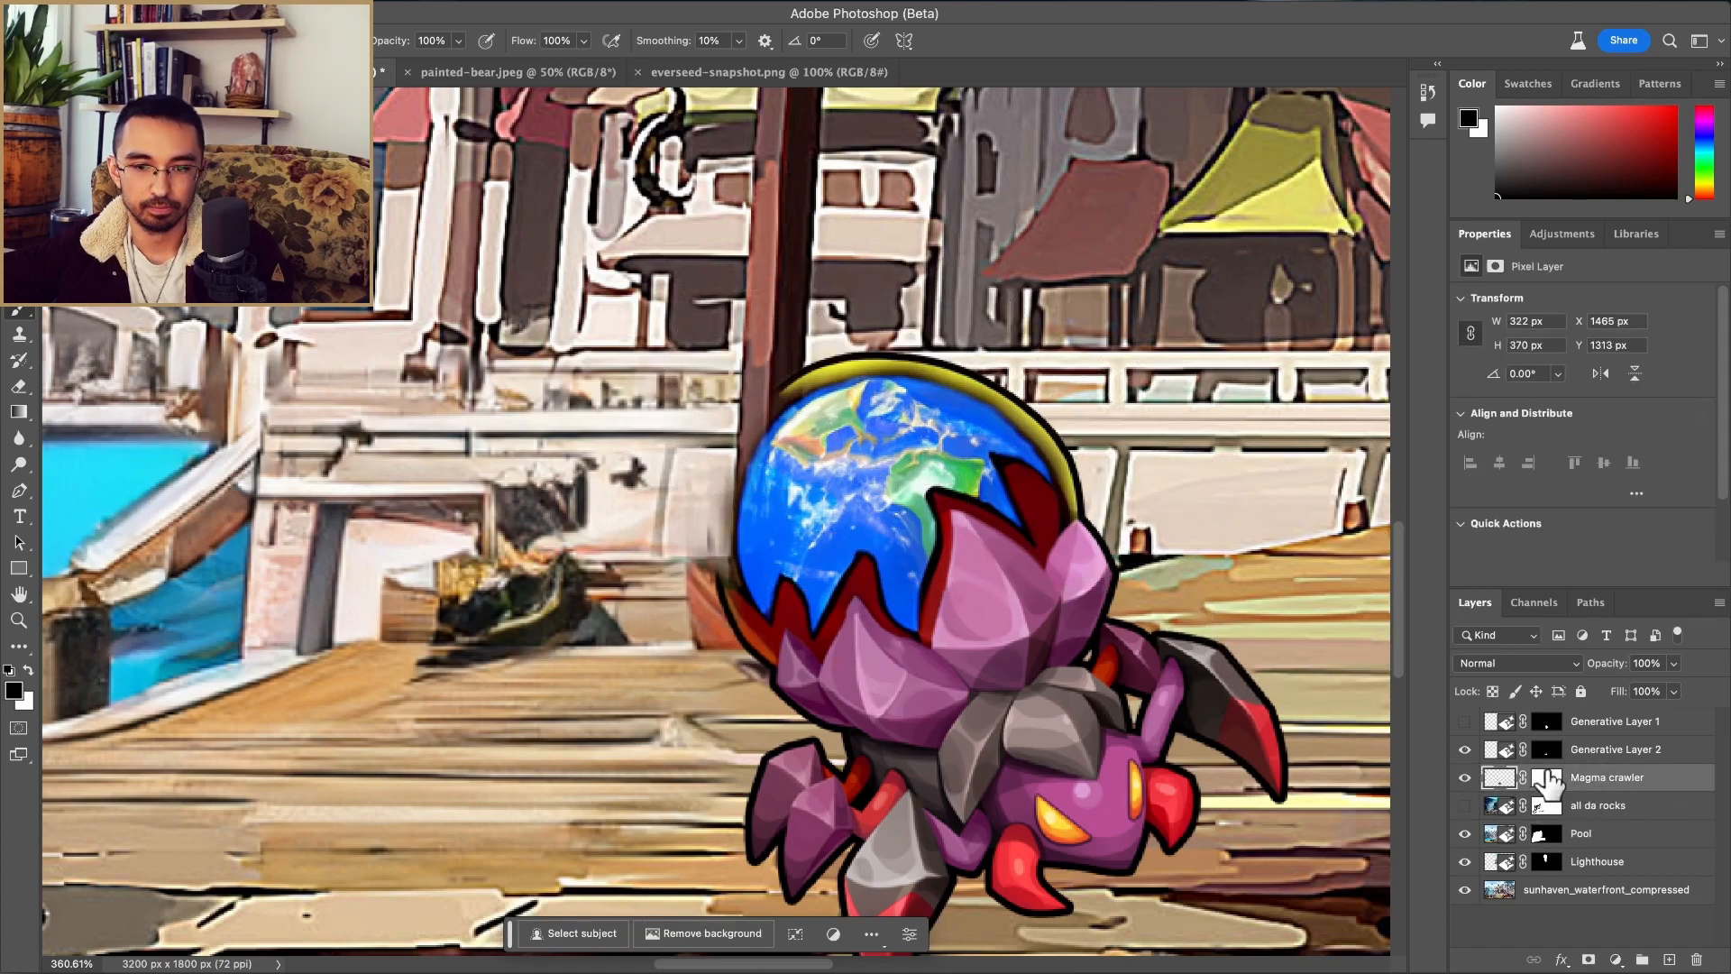
Step: Paint black with a smaller brush on the Magma crawler layer's mask to hide the yellow rim around the globe's upper edge
{"action": "left_click", "coordinate": [1547, 777]}
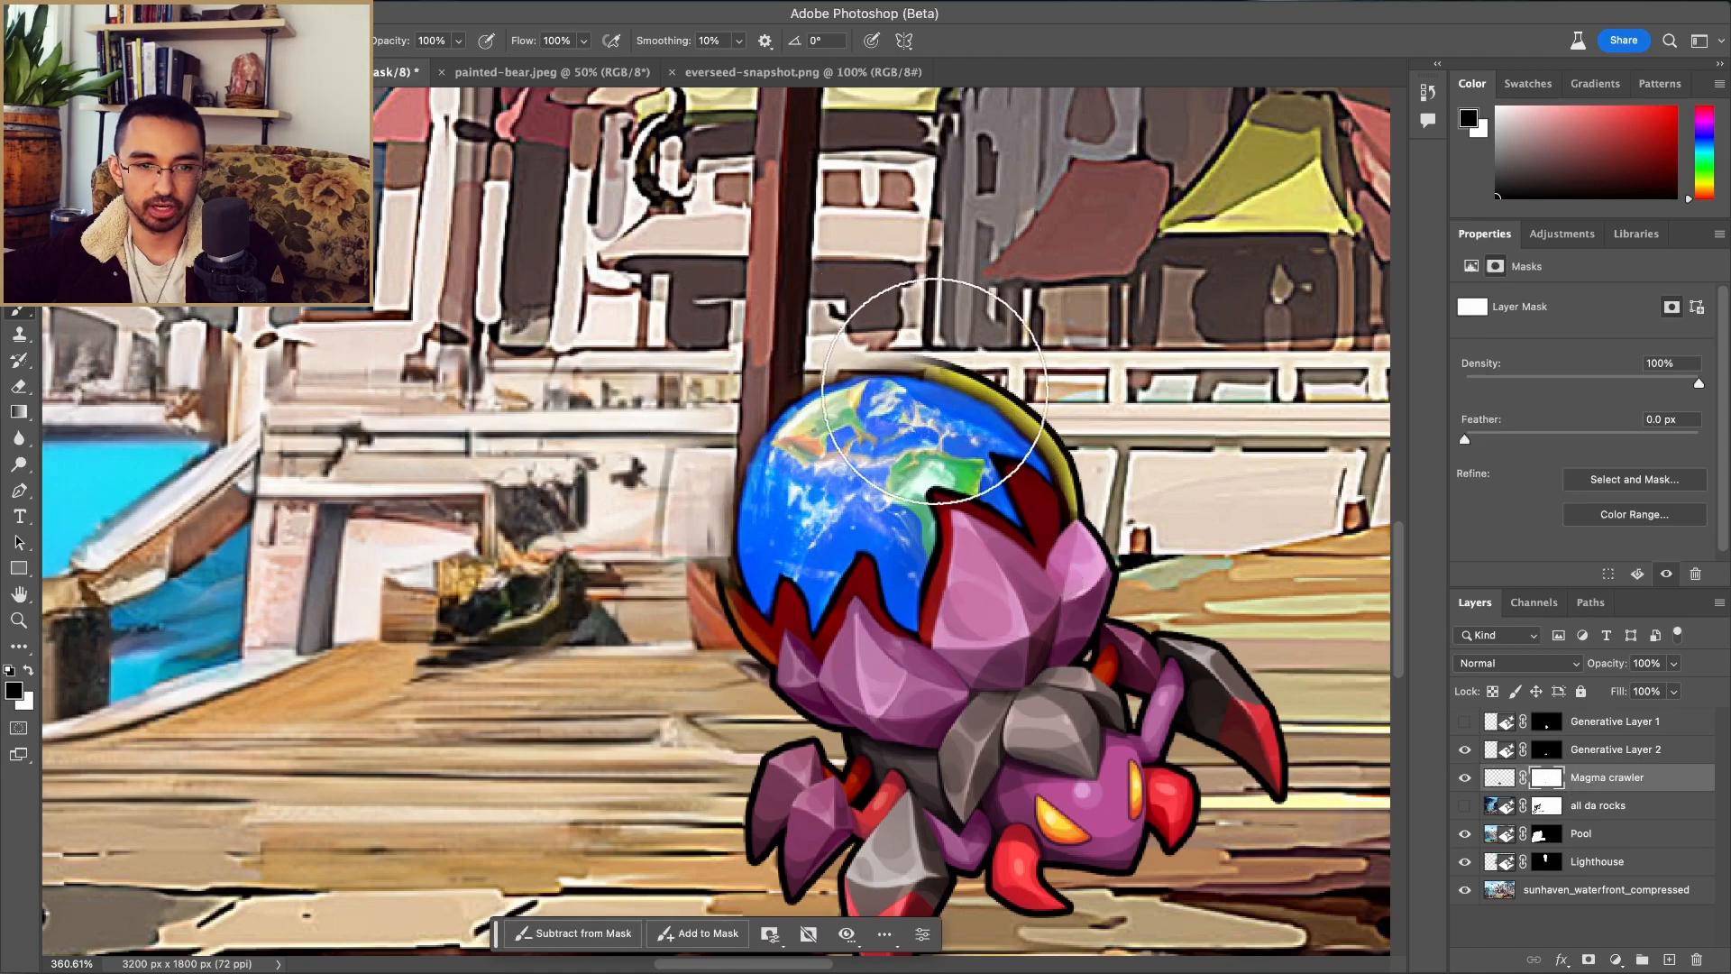
{"action": "key", "text": "bracketleft"}
{"action": "key", "text": "bracketleft"}
{"action": "key", "text": "bracketleft"}
{"action": "key", "text": "bracketleft"}
{"action": "key", "text": "bracketleft"}
{"action": "key", "text": "bracketleft"}
{"action": "key", "text": "bracketleft"}
{"action": "key", "text": "bracketleft"}
{"action": "left_click_drag", "start_coordinate": [991, 389], "coordinate": [1089, 495]}
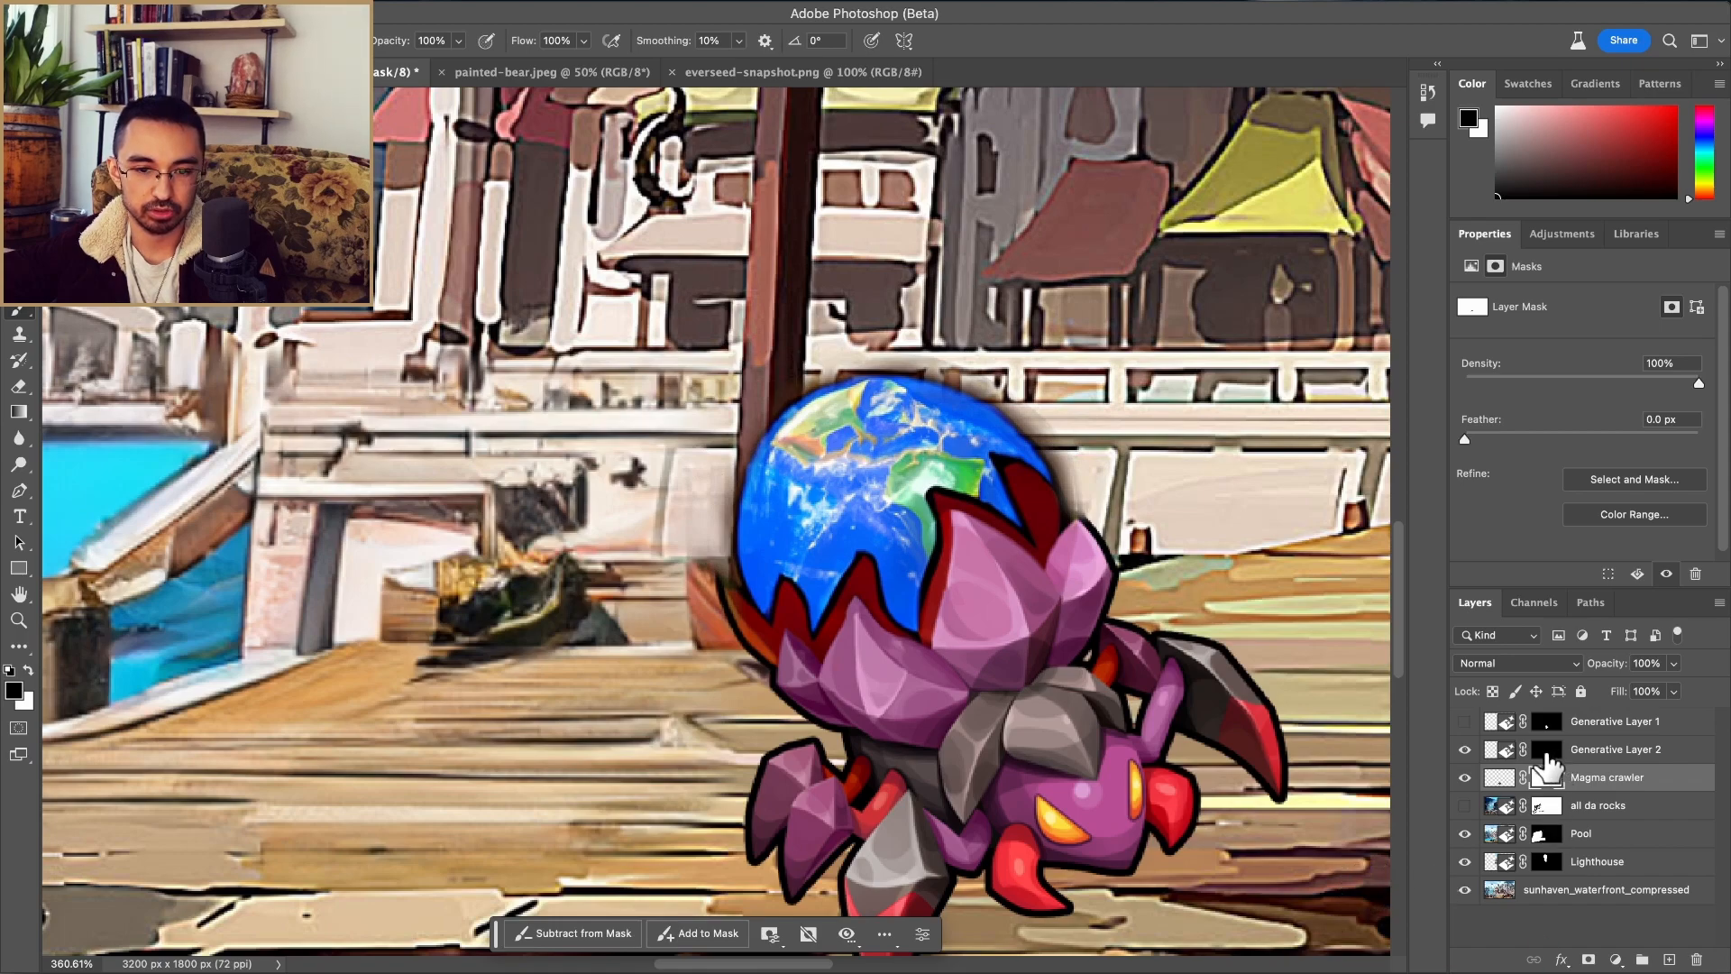
Step: Rename Generative Layer 2 as Earth and toggle its visibility to check it
{"action": "left_click", "coordinate": [1602, 750]}
{"action": "key", "text": "super+a"}
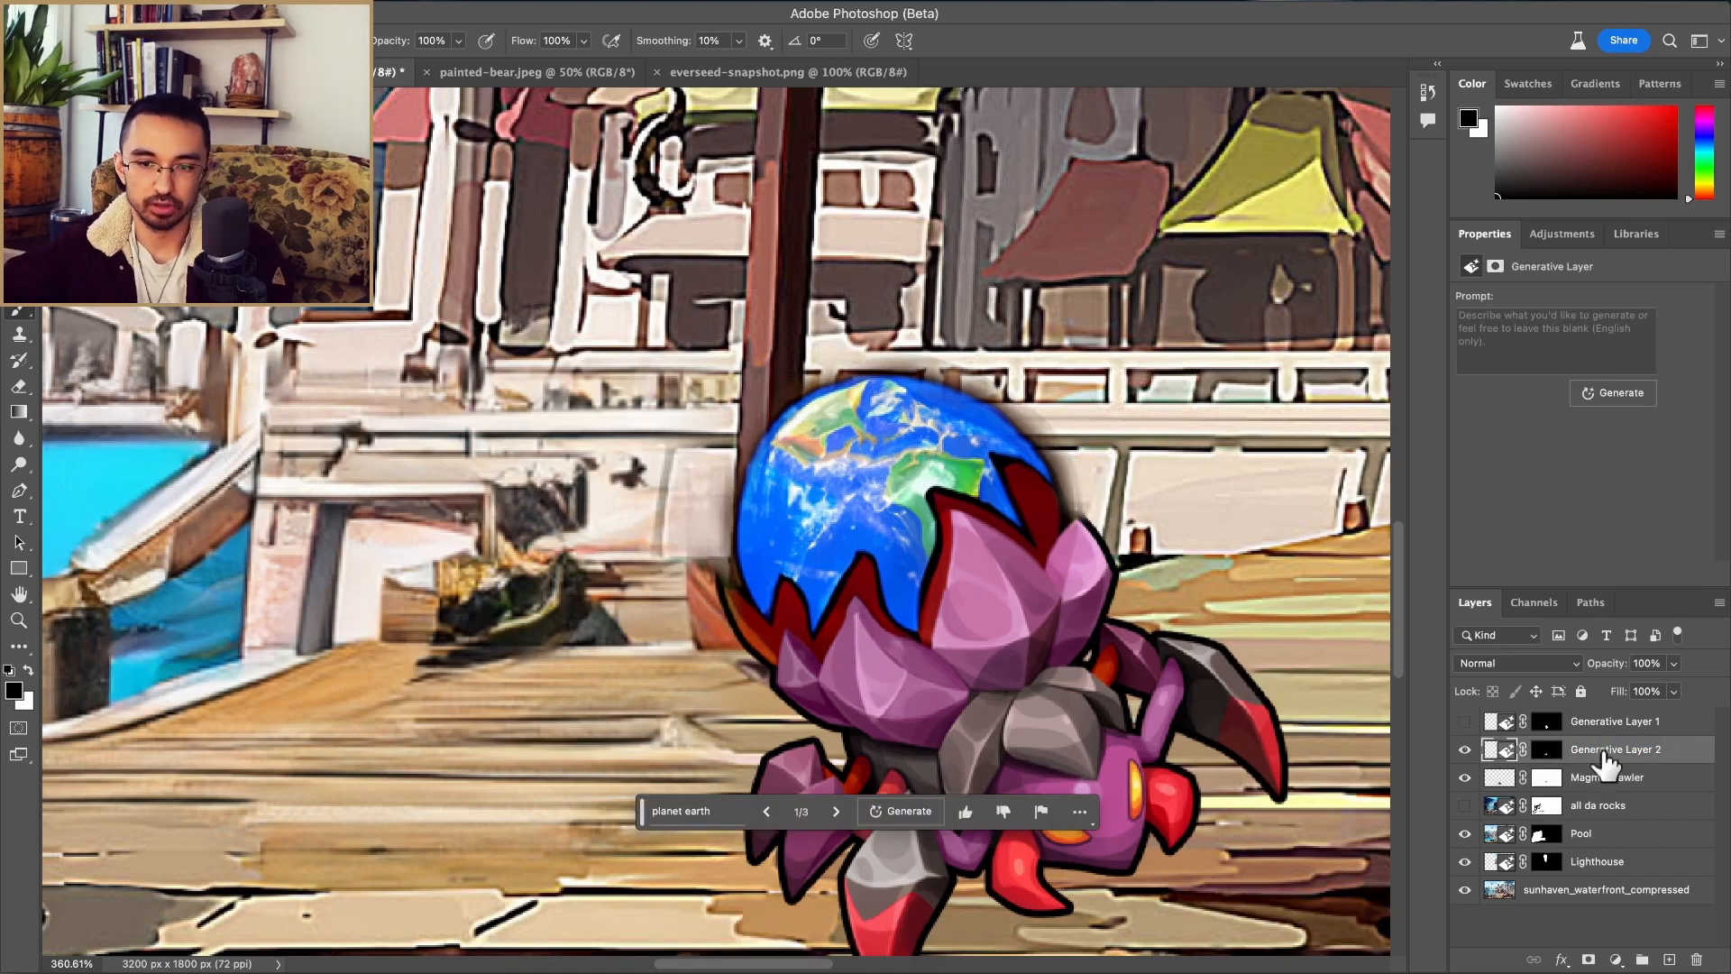
{"action": "type", "text": "a"}
{"action": "type", "text": "E"}
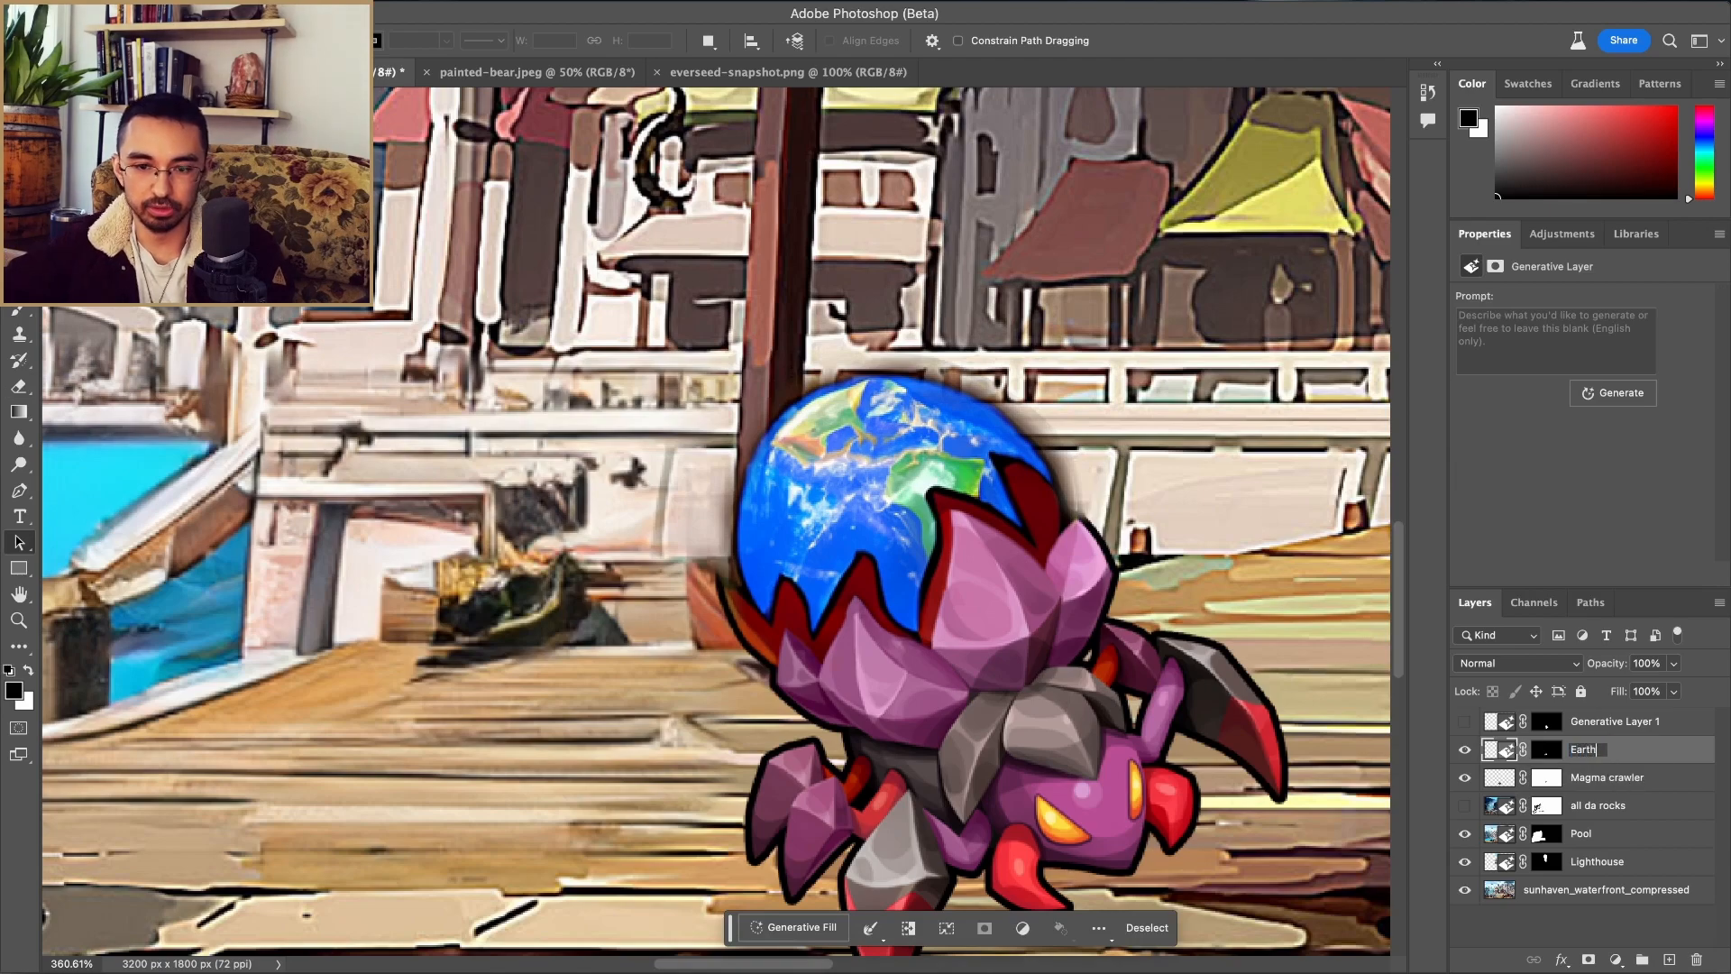
{"action": "key", "text": "Return"}
{"action": "left_click", "coordinate": [1468, 748]}
{"action": "left_click", "coordinate": [1468, 748]}
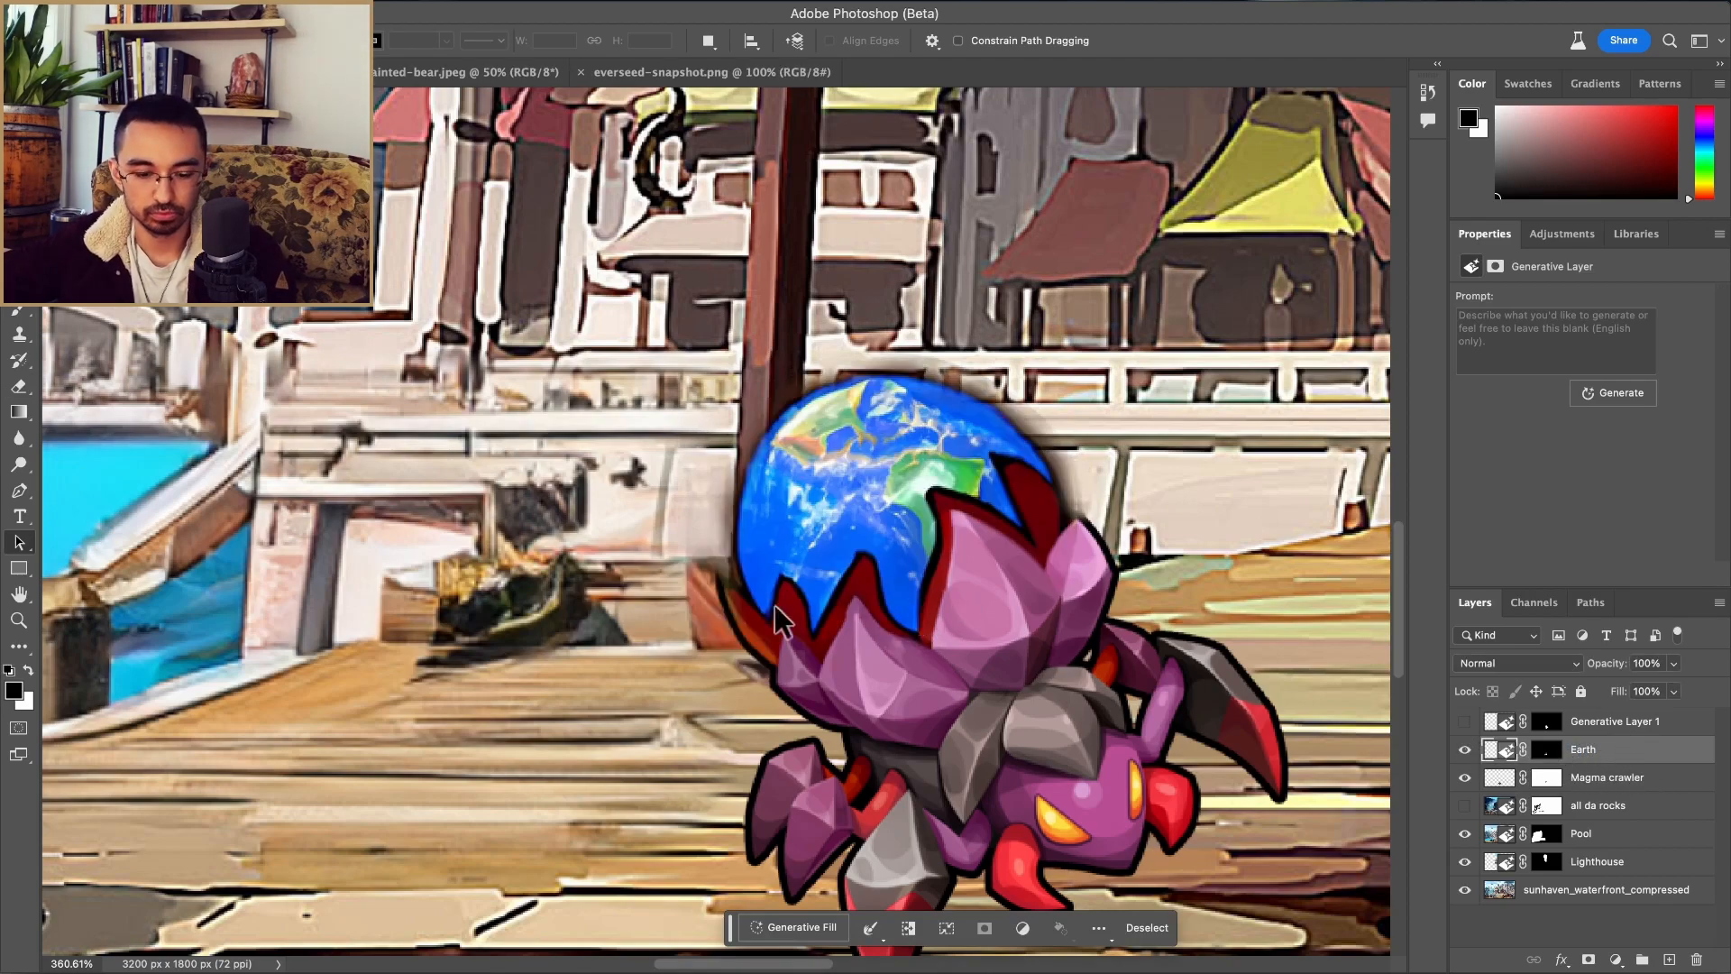
Step: Paint black on the Earth layer's mask along the globe's upper edge to trim the dark fringe
{"action": "left_click", "coordinate": [1544, 750]}
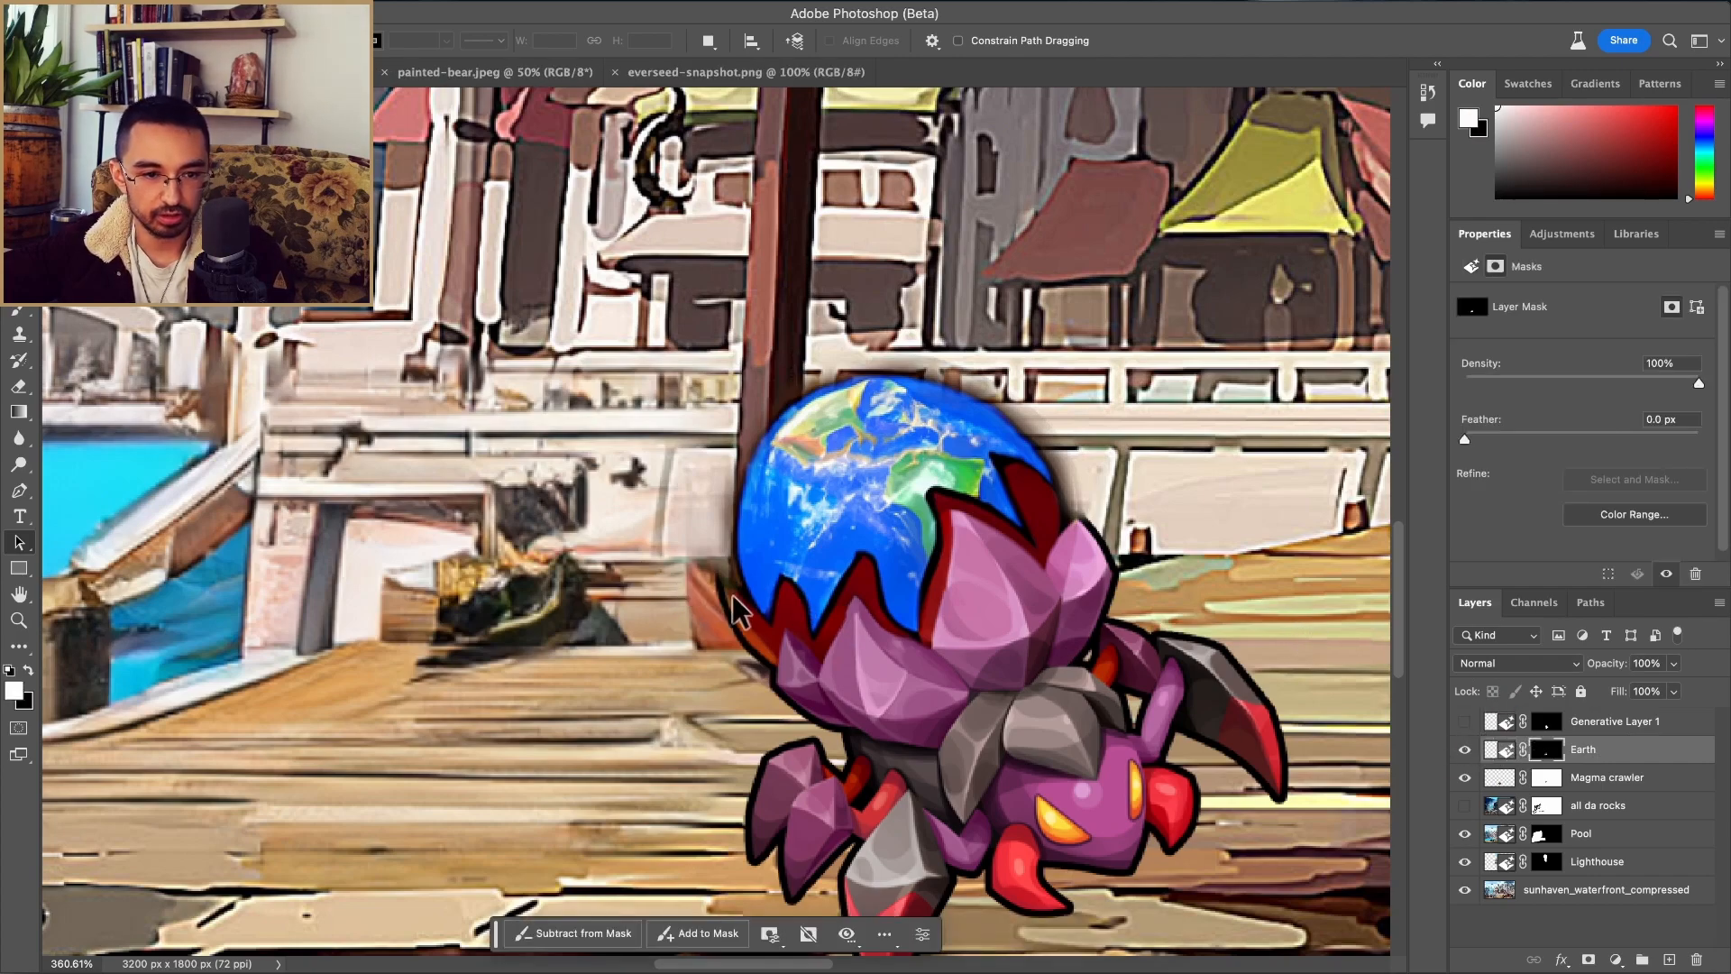
{"action": "key", "text": "b"}
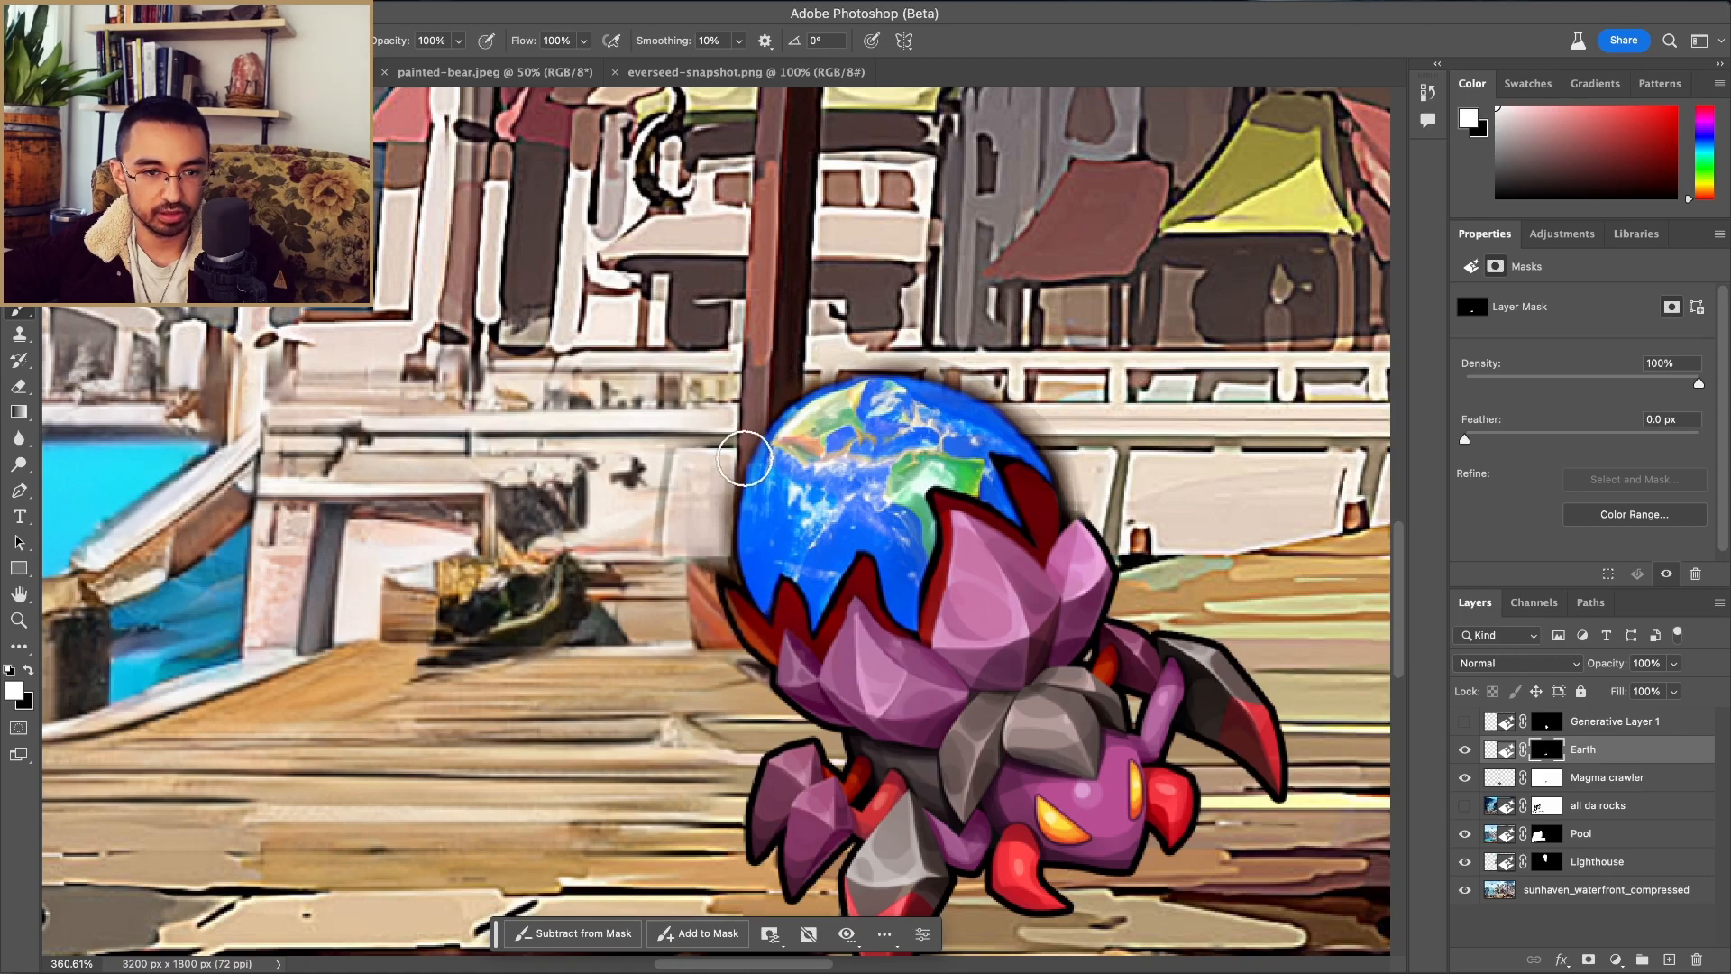
{"action": "key", "text": "x"}
{"action": "mouse_move", "coordinate": [863, 377]}
{"action": "left_mouse_down"}
{"action": "mouse_move", "coordinate": [695, 456]}
{"action": "mouse_move", "coordinate": [703, 536]}
{"action": "mouse_move", "coordinate": [743, 420]}
{"action": "mouse_move", "coordinate": [812, 376]}
{"action": "mouse_move", "coordinate": [928, 363]}
{"action": "mouse_move", "coordinate": [1055, 379]}
{"action": "mouse_move", "coordinate": [1053, 429]}
{"action": "mouse_move", "coordinate": [999, 373]}
{"action": "left_mouse_up"}
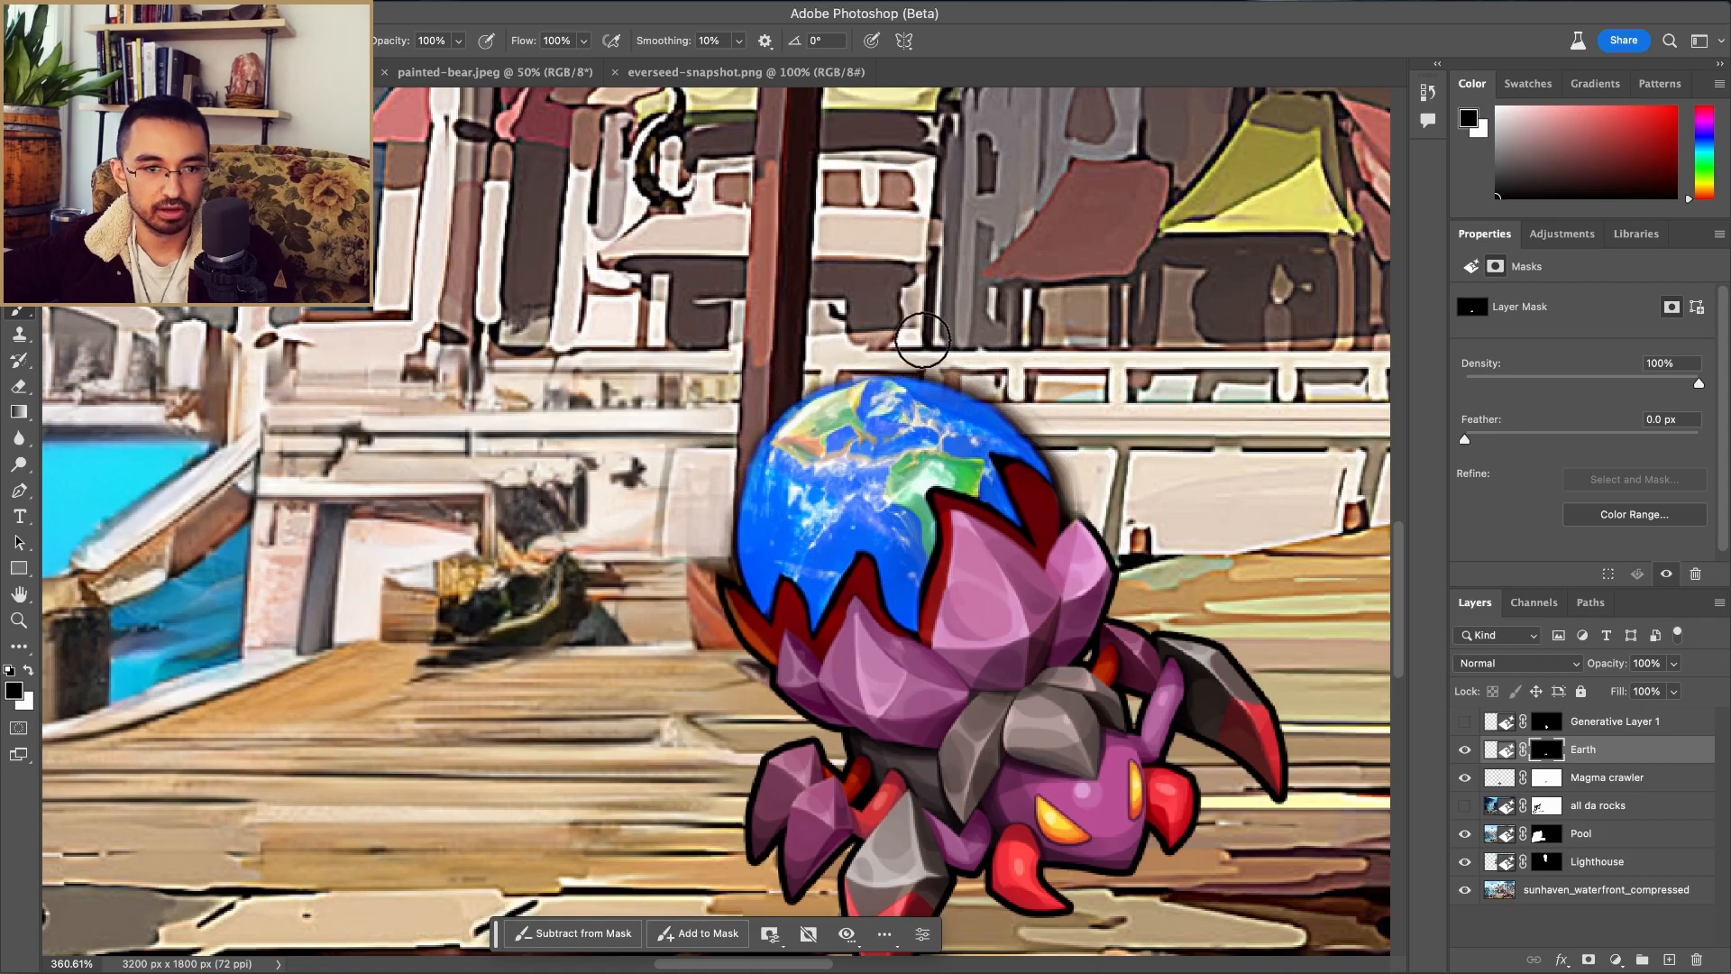
Step: Review the crawler within the whole waterfront scene, toggling the Earth layer off and on to compare
{"action": "scroll", "coordinate": [1136, 568], "scroll_direction": "down", "scroll_amount": 10}
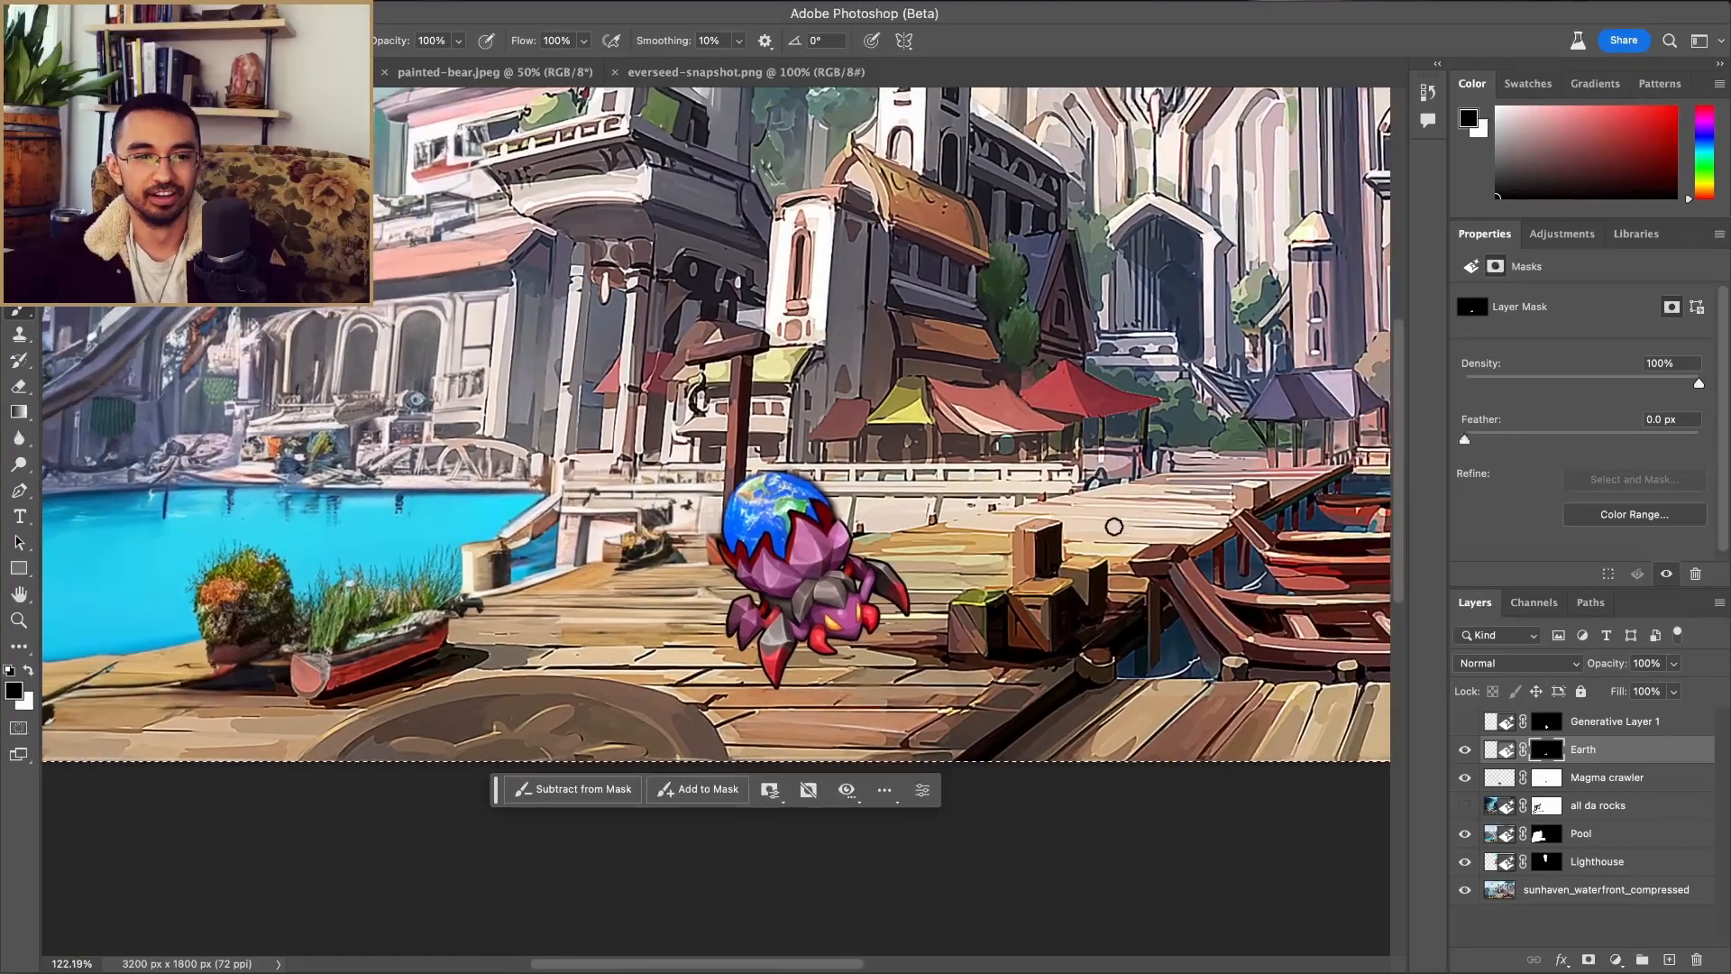
{"action": "scroll", "coordinate": [992, 541], "scroll_direction": "up", "scroll_amount": 3}
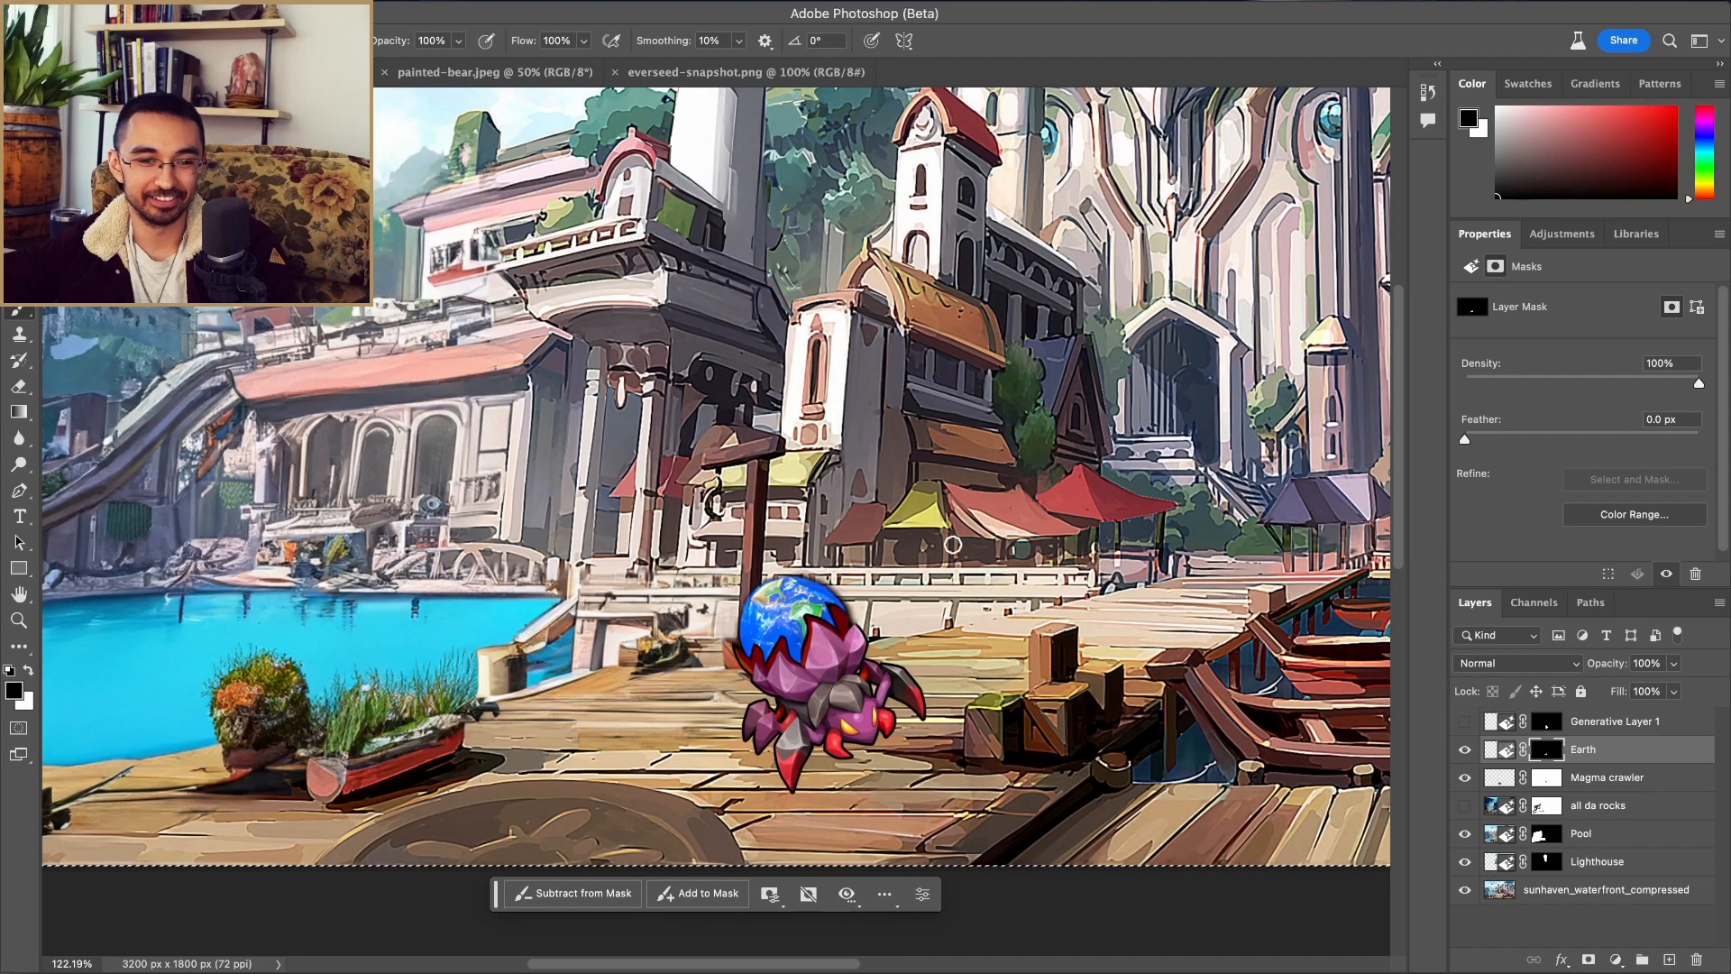
{"action": "scroll", "coordinate": [953, 545], "scroll_direction": "down", "scroll_amount": 4}
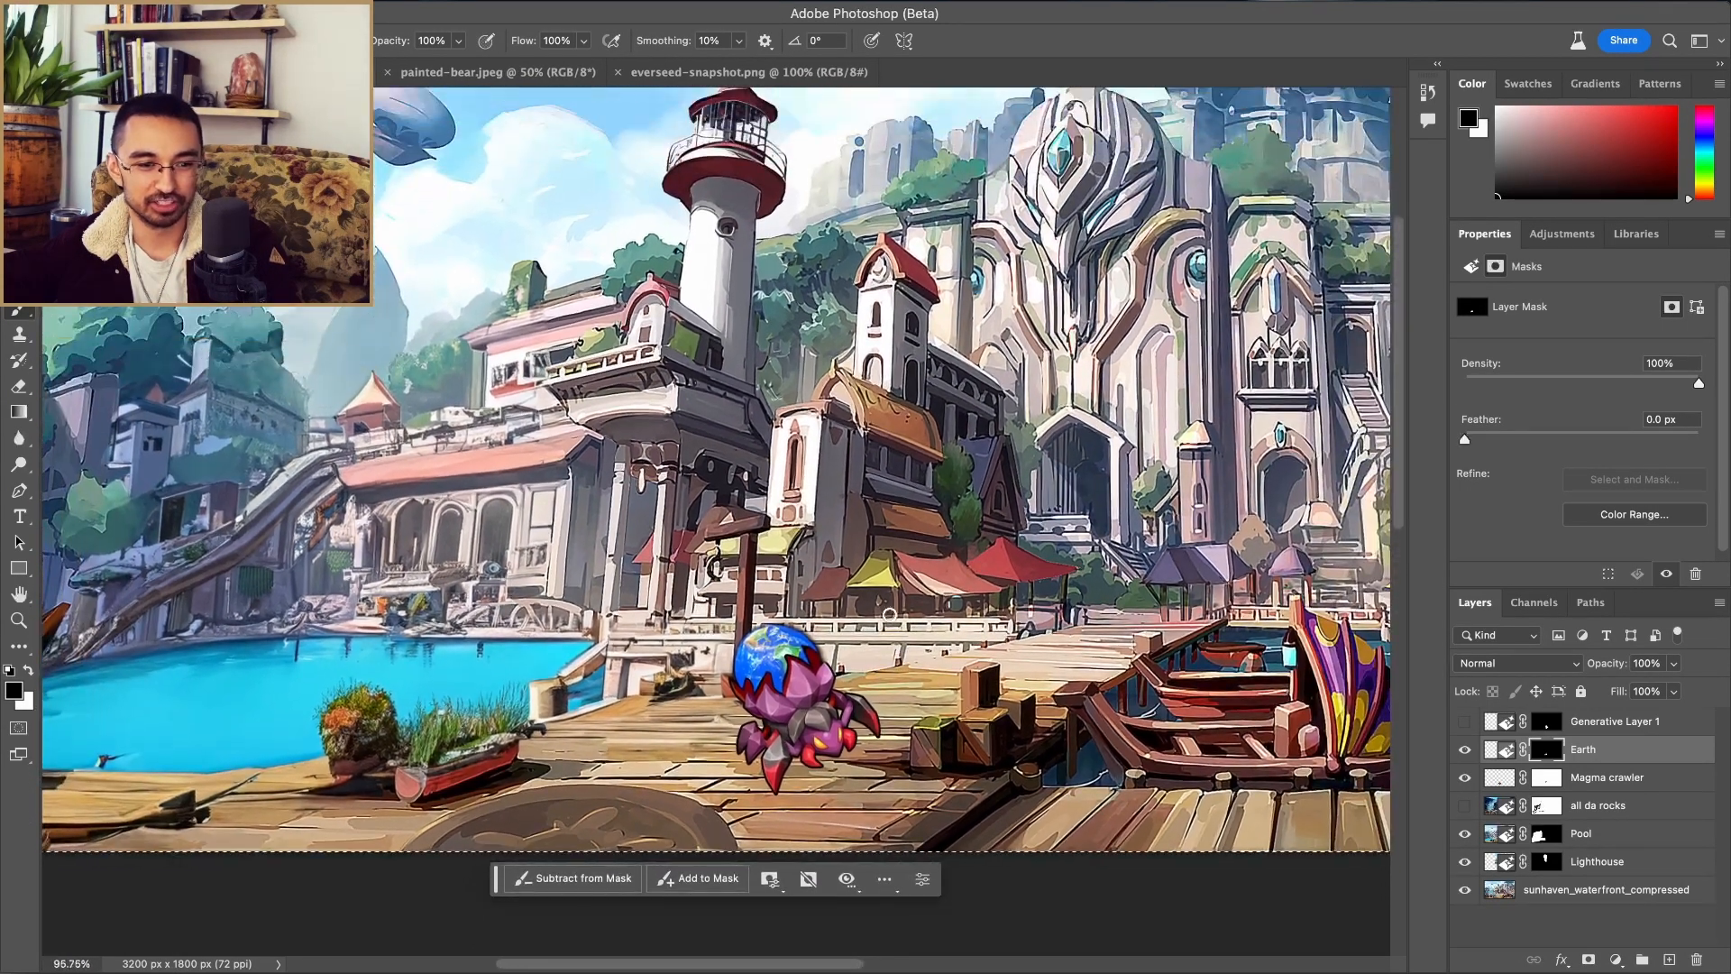
{"action": "scroll", "coordinate": [890, 614], "scroll_direction": "down", "scroll_amount": 3}
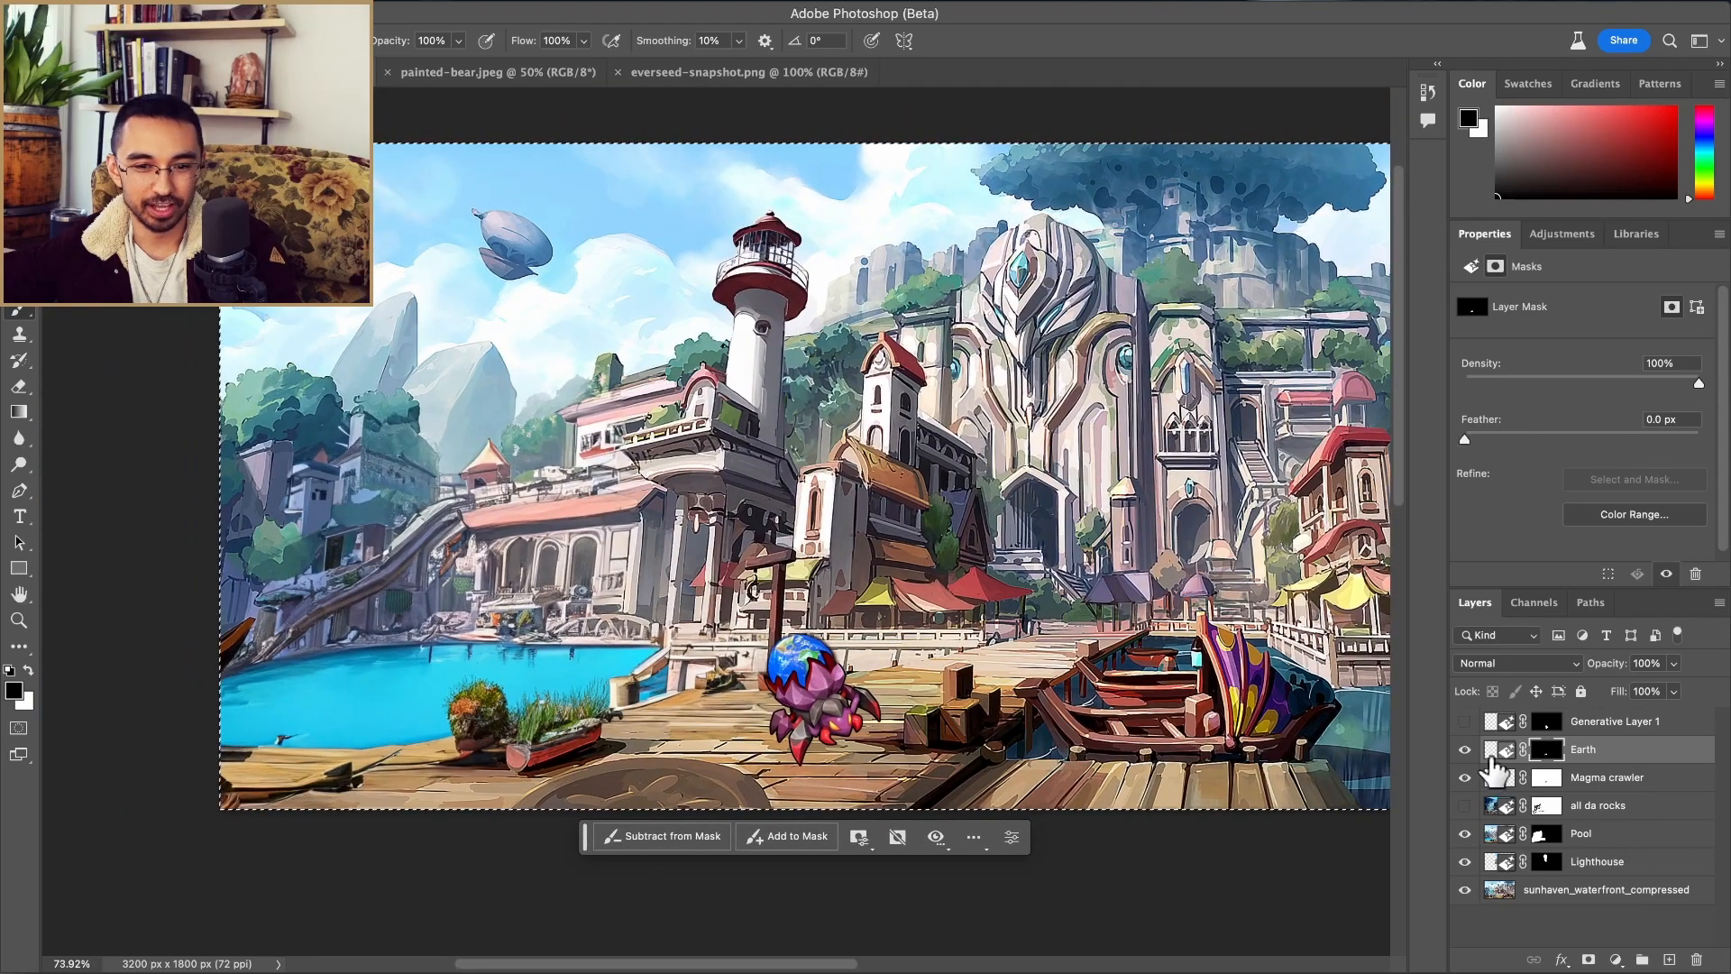
{"action": "left_click", "coordinate": [1466, 751]}
{"action": "left_click", "coordinate": [1466, 750]}
{"action": "left_click", "coordinate": [1466, 751]}
{"action": "left_click", "coordinate": [1467, 751]}
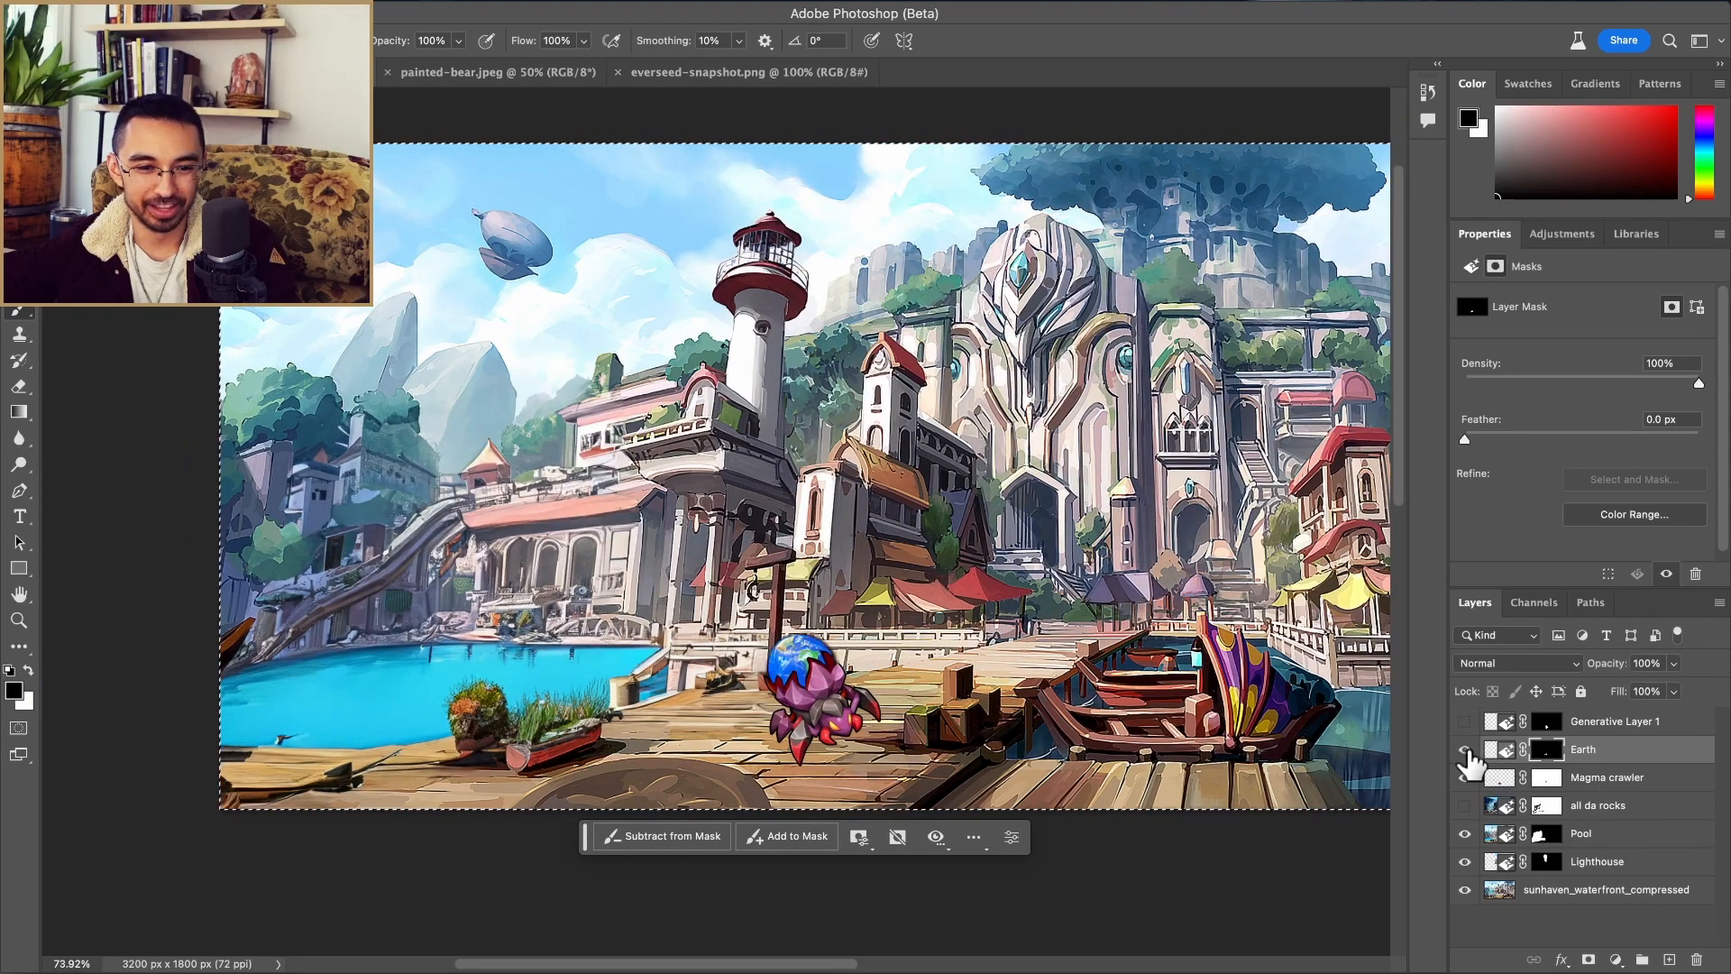
Step: Toggle the Magma crawler and Pool layers off and on to compare the edits with the original art
{"action": "left_click", "coordinate": [1466, 778]}
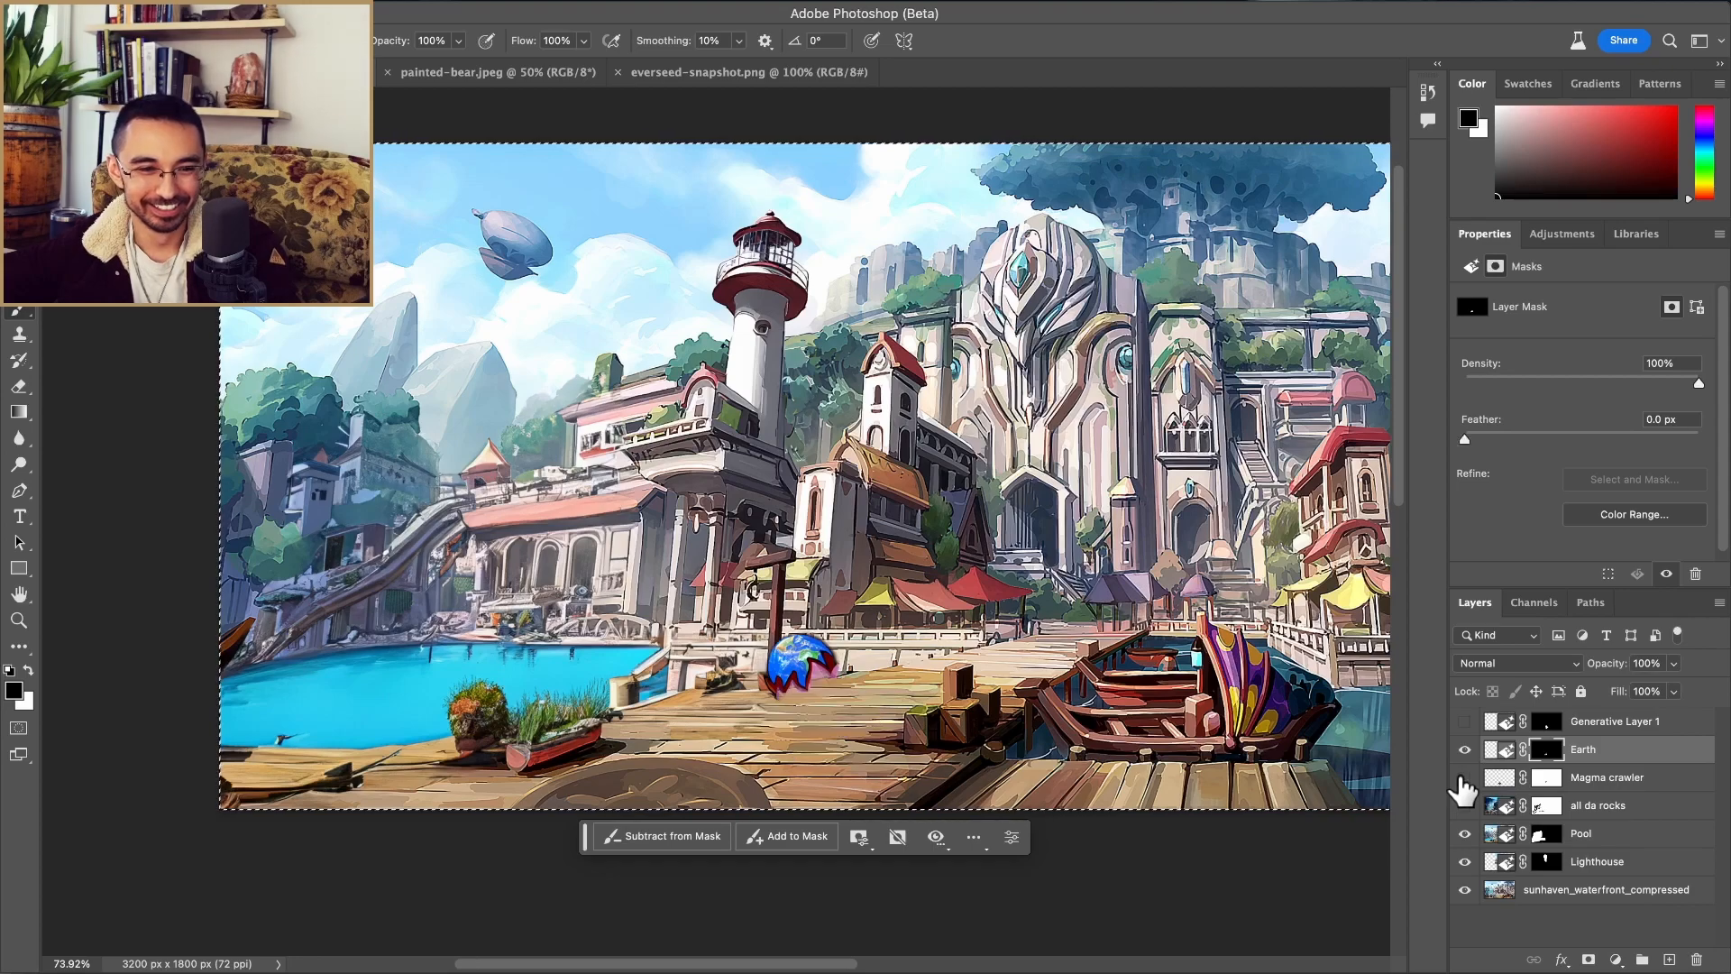
{"action": "left_click", "coordinate": [1466, 778]}
{"action": "left_click", "coordinate": [1465, 806]}
{"action": "left_click", "coordinate": [1467, 834]}
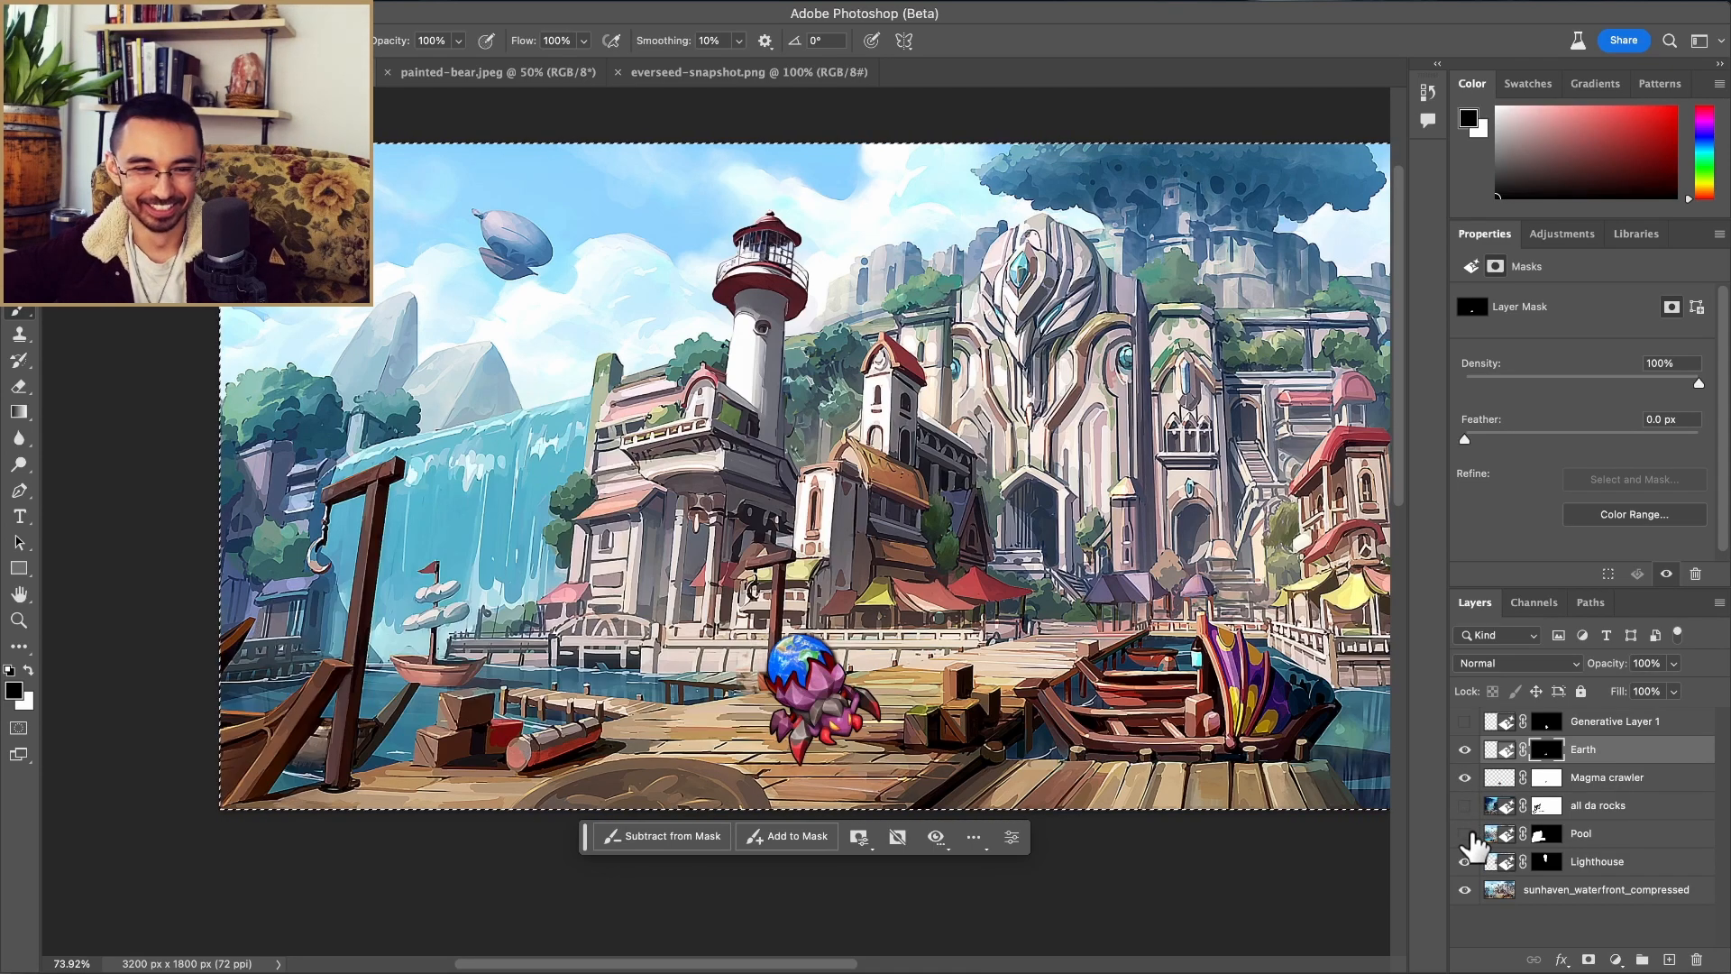
{"action": "left_click", "coordinate": [1467, 834]}
{"action": "left_click", "coordinate": [1467, 835]}
{"action": "left_click", "coordinate": [1467, 835]}
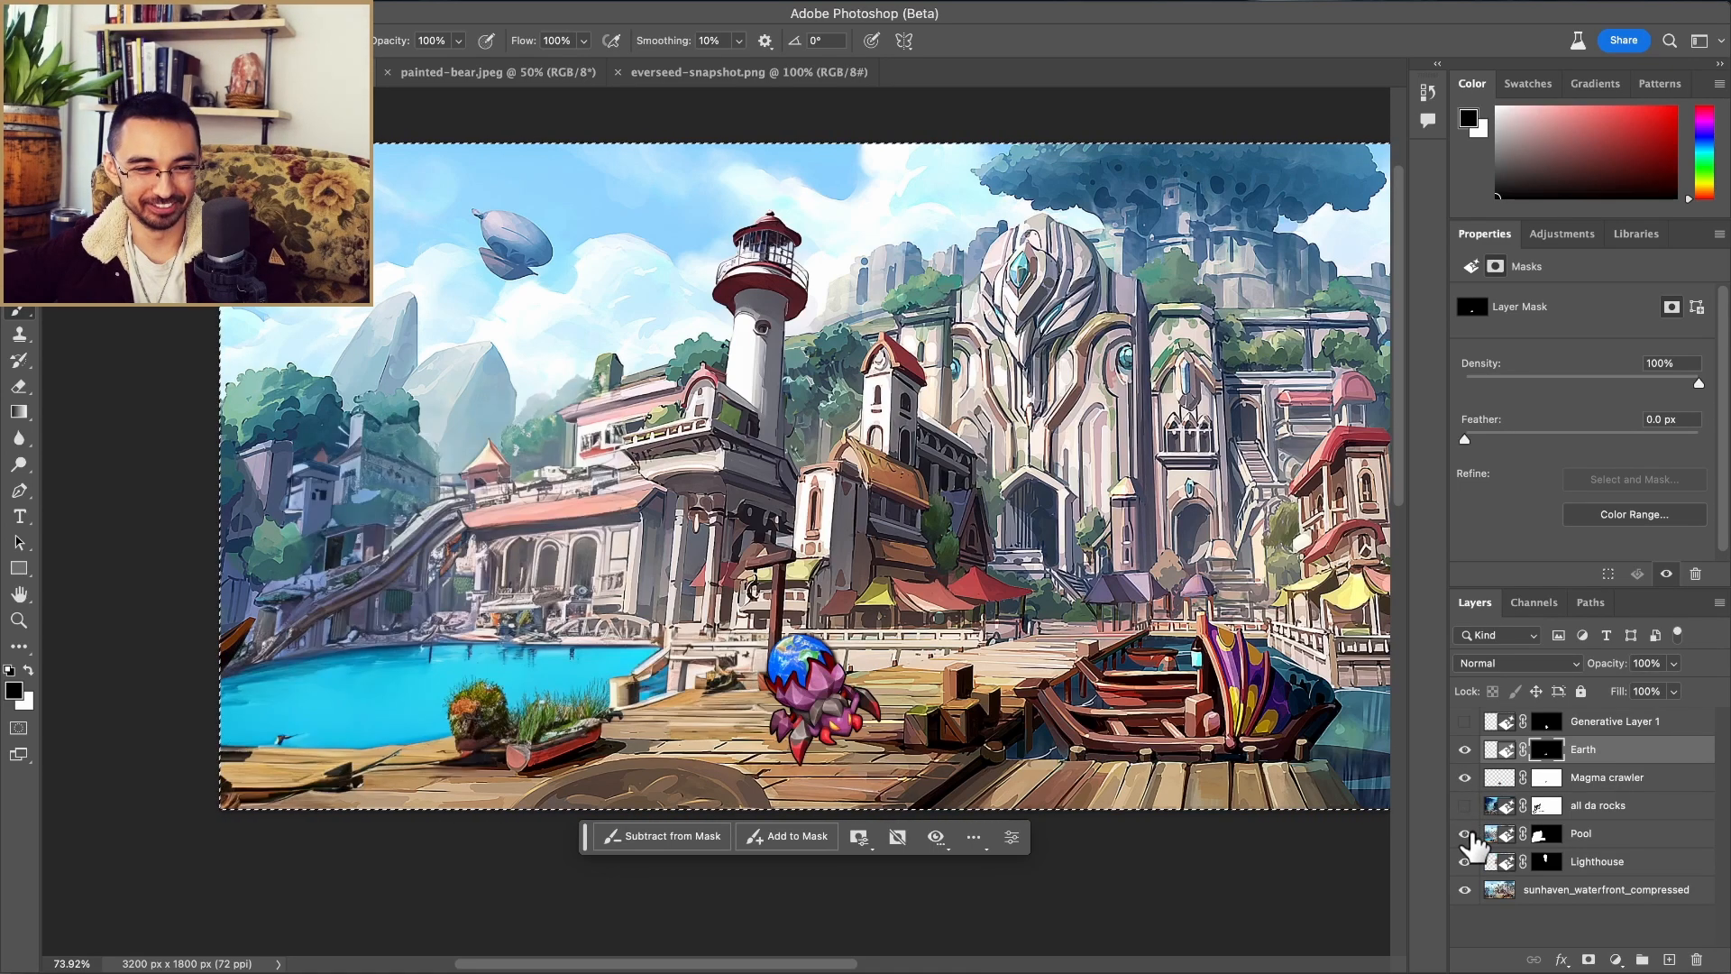
{"action": "left_click", "coordinate": [1467, 834]}
{"action": "left_click", "coordinate": [1467, 834]}
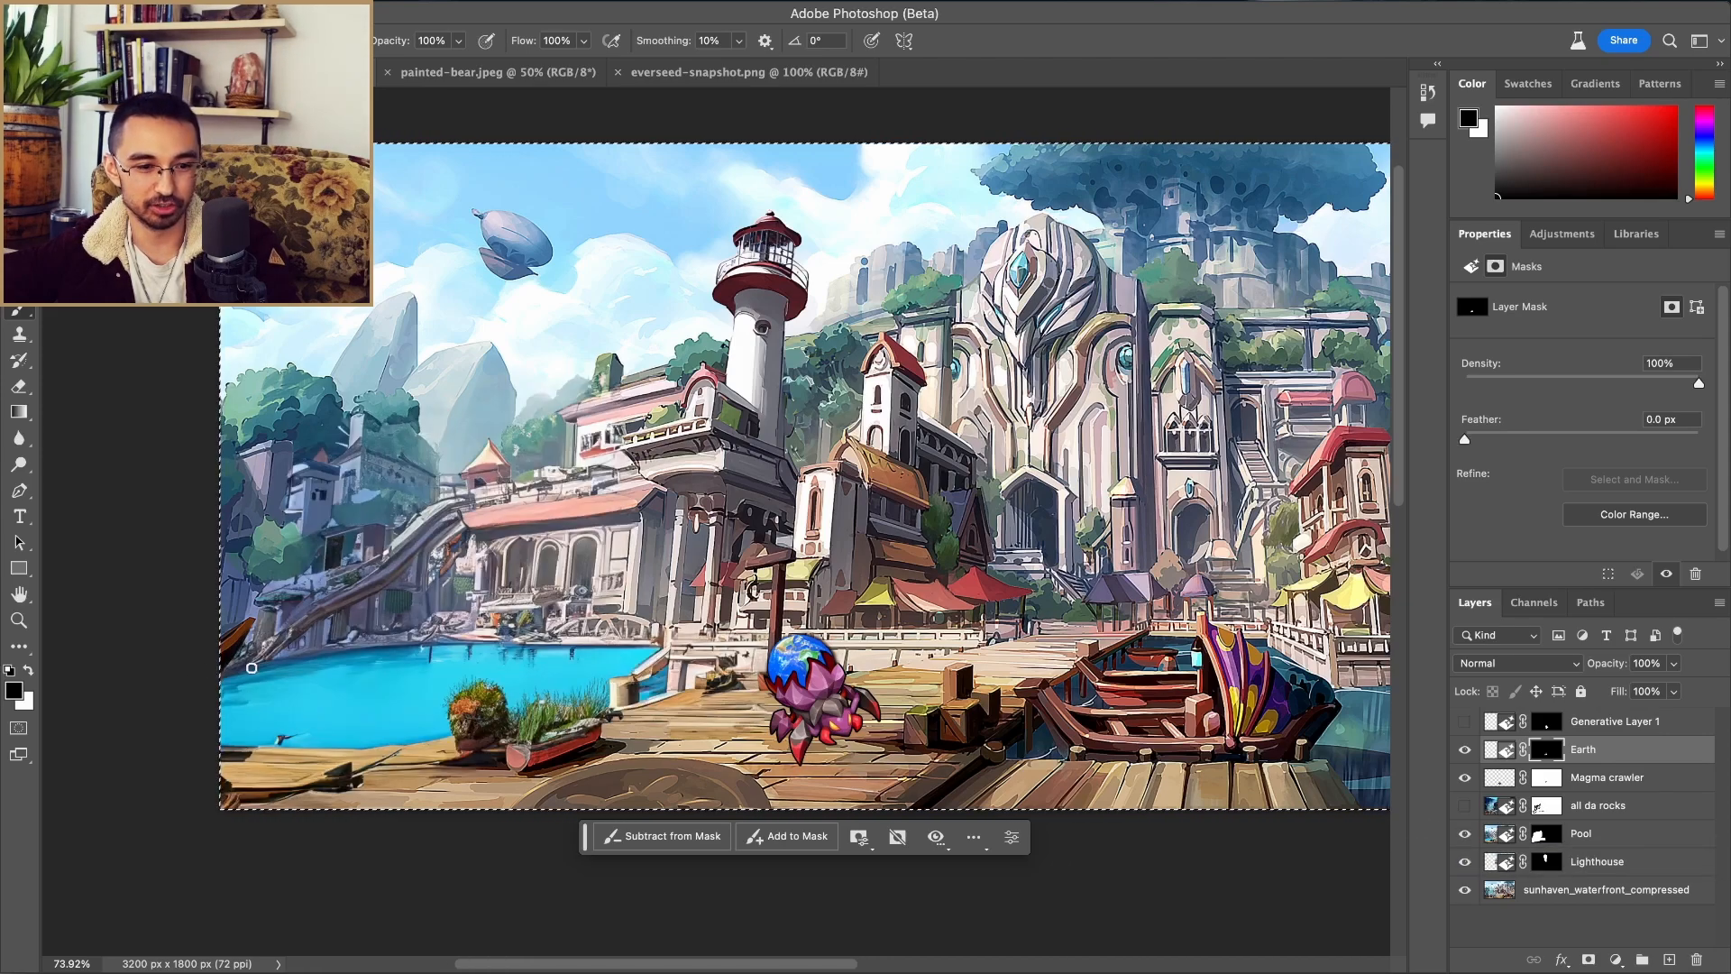
Step: Toggle the Lighthouse layer off and on to compare the generated lighthouse with the original tower
{"action": "left_click", "coordinate": [1465, 862]}
{"action": "left_click", "coordinate": [1466, 864]}
{"action": "left_click", "coordinate": [1466, 864]}
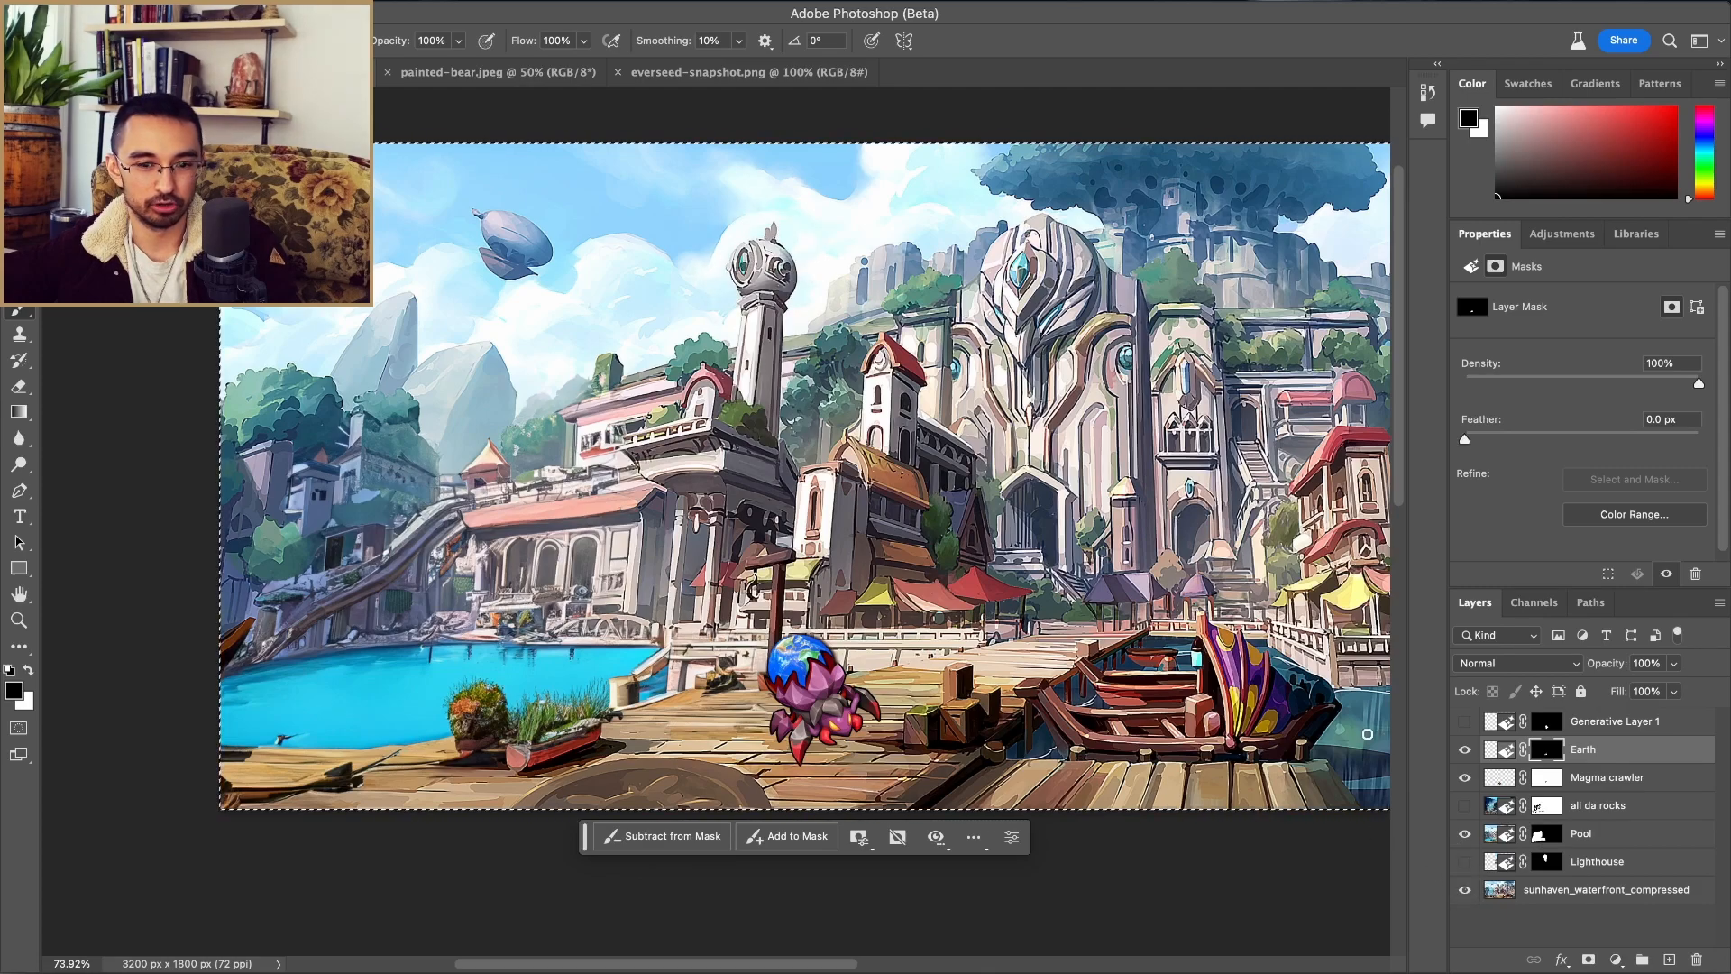
{"action": "left_click", "coordinate": [1466, 863]}
{"action": "left_click", "coordinate": [1466, 862]}
{"action": "left_click", "coordinate": [1466, 862]}
{"action": "left_click", "coordinate": [1466, 863]}
{"action": "left_click", "coordinate": [1465, 862]}
{"action": "left_click", "coordinate": [1466, 863]}
{"action": "left_click", "coordinate": [1466, 862]}
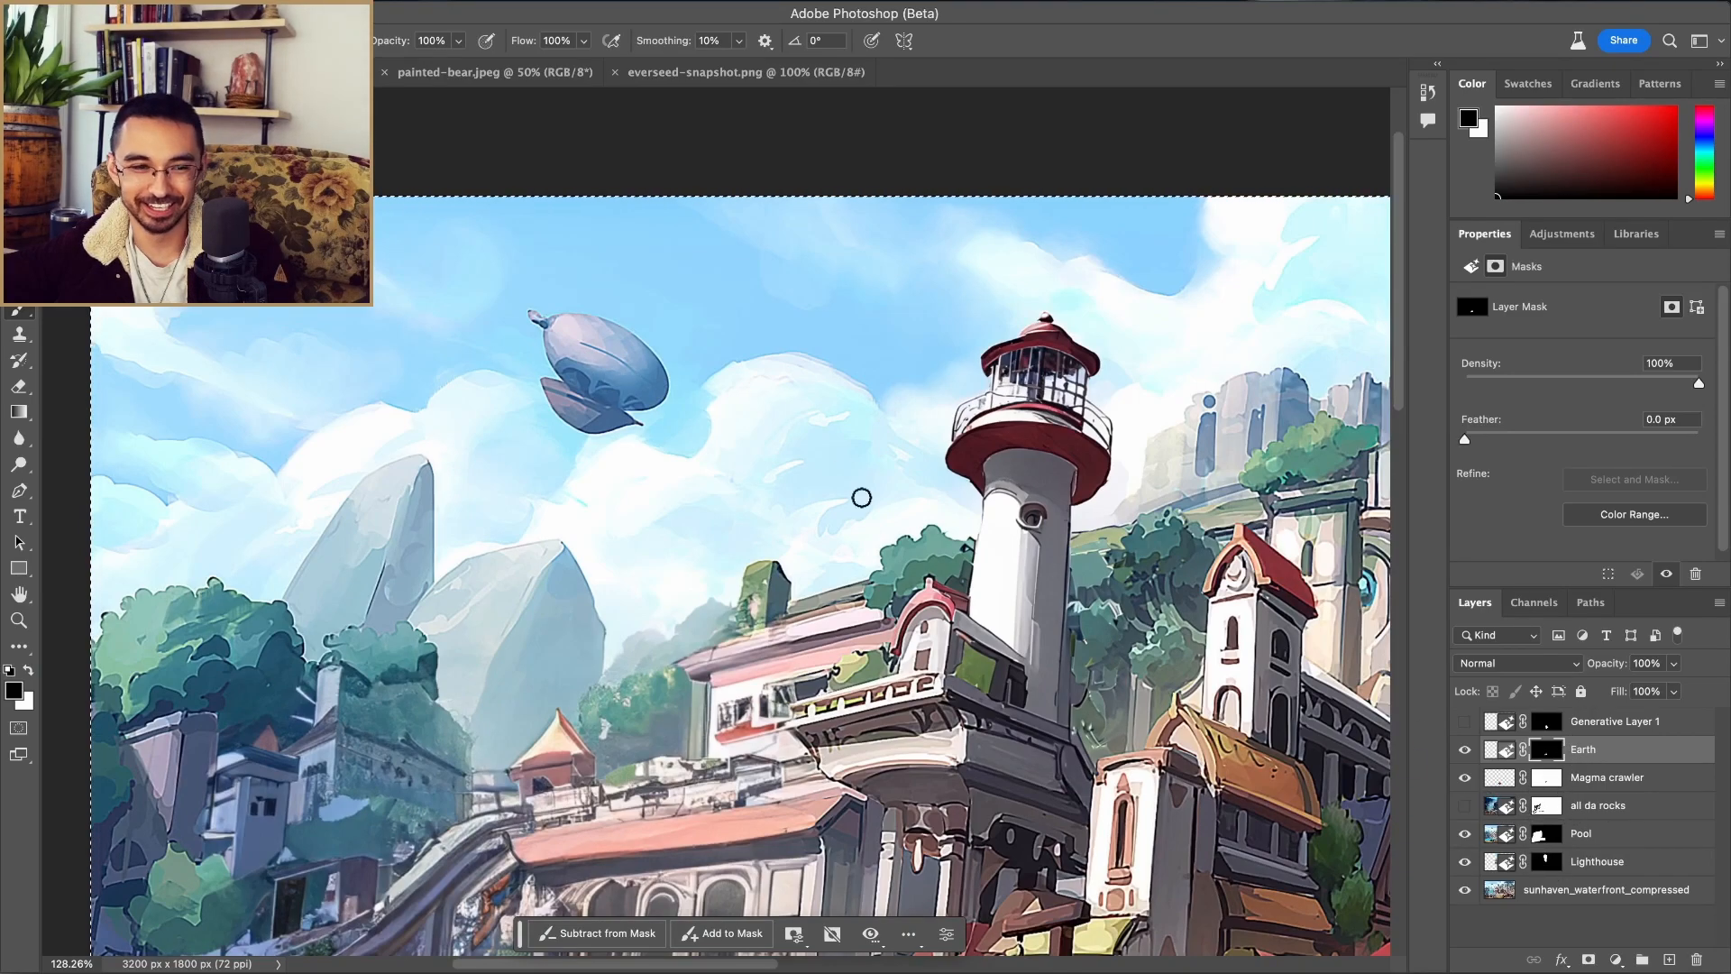
Step: Clear the existing selection and select the airship on the sunhaven_waterfront_compressed layer with the Object Selection tool
{"action": "key", "text": "w"}
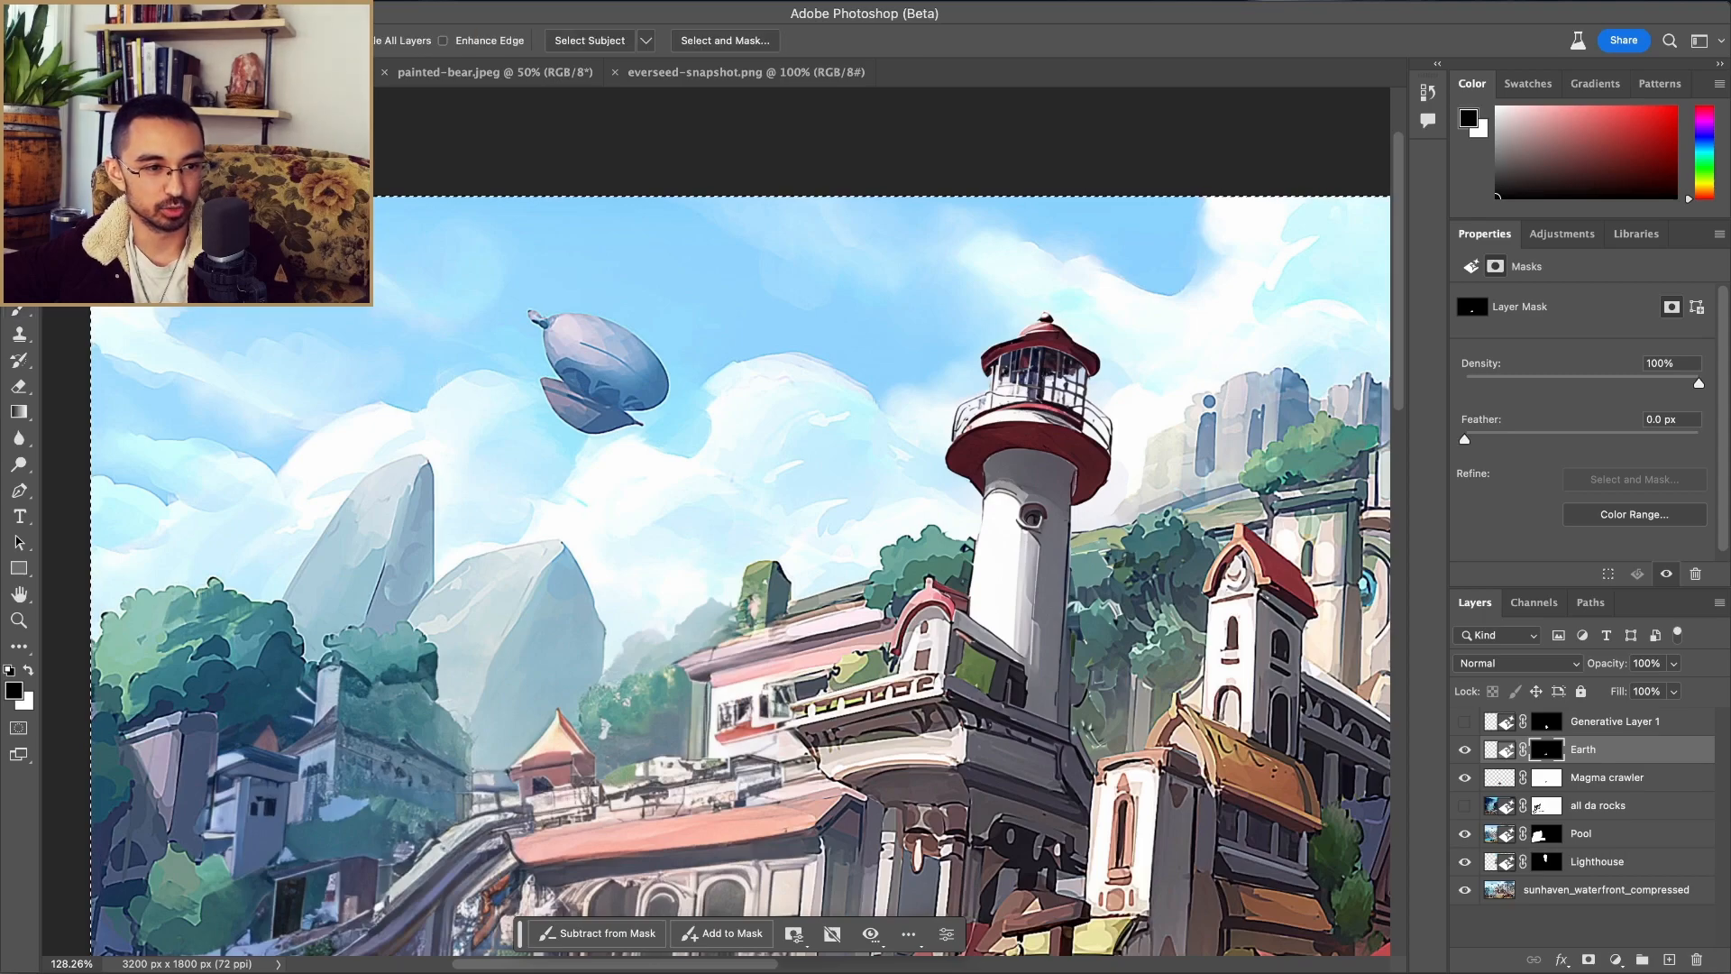
{"action": "key", "text": "shift+w"}
{"action": "left_click_drag", "start_coordinate": [484, 268], "coordinate": [695, 458]}
{"action": "key", "text": "ctrl+z"}
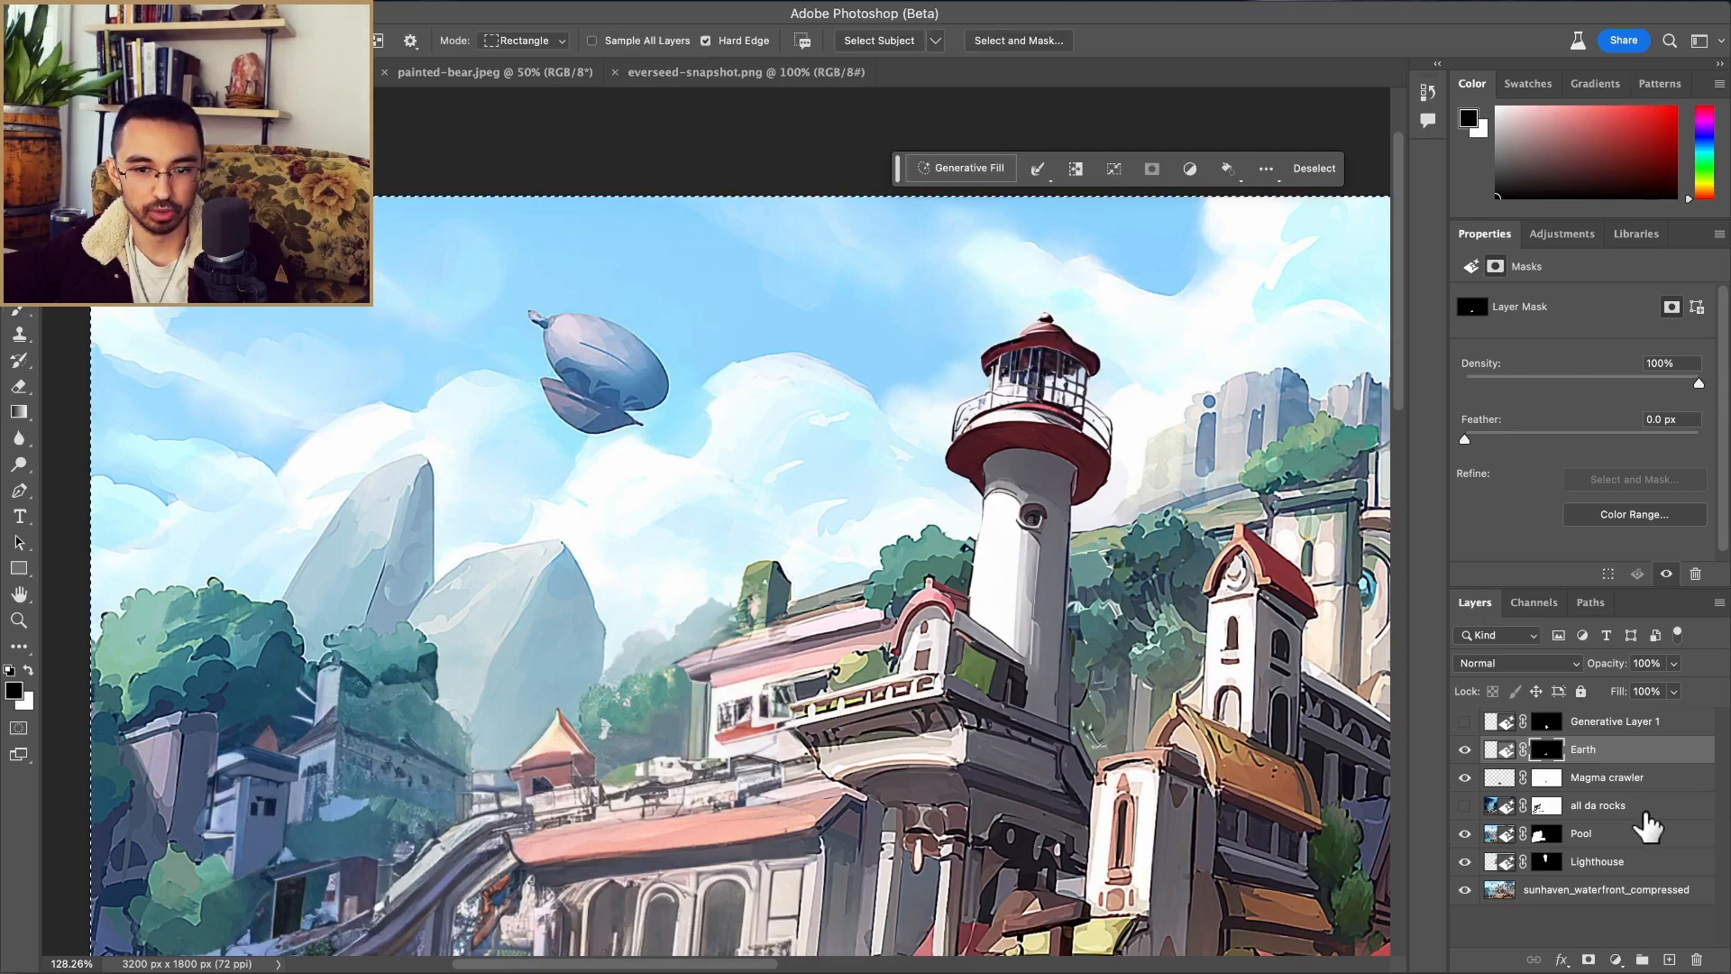
{"action": "left_click", "coordinate": [1578, 893]}
{"action": "left_click_drag", "start_coordinate": [502, 310], "coordinate": [639, 430]}
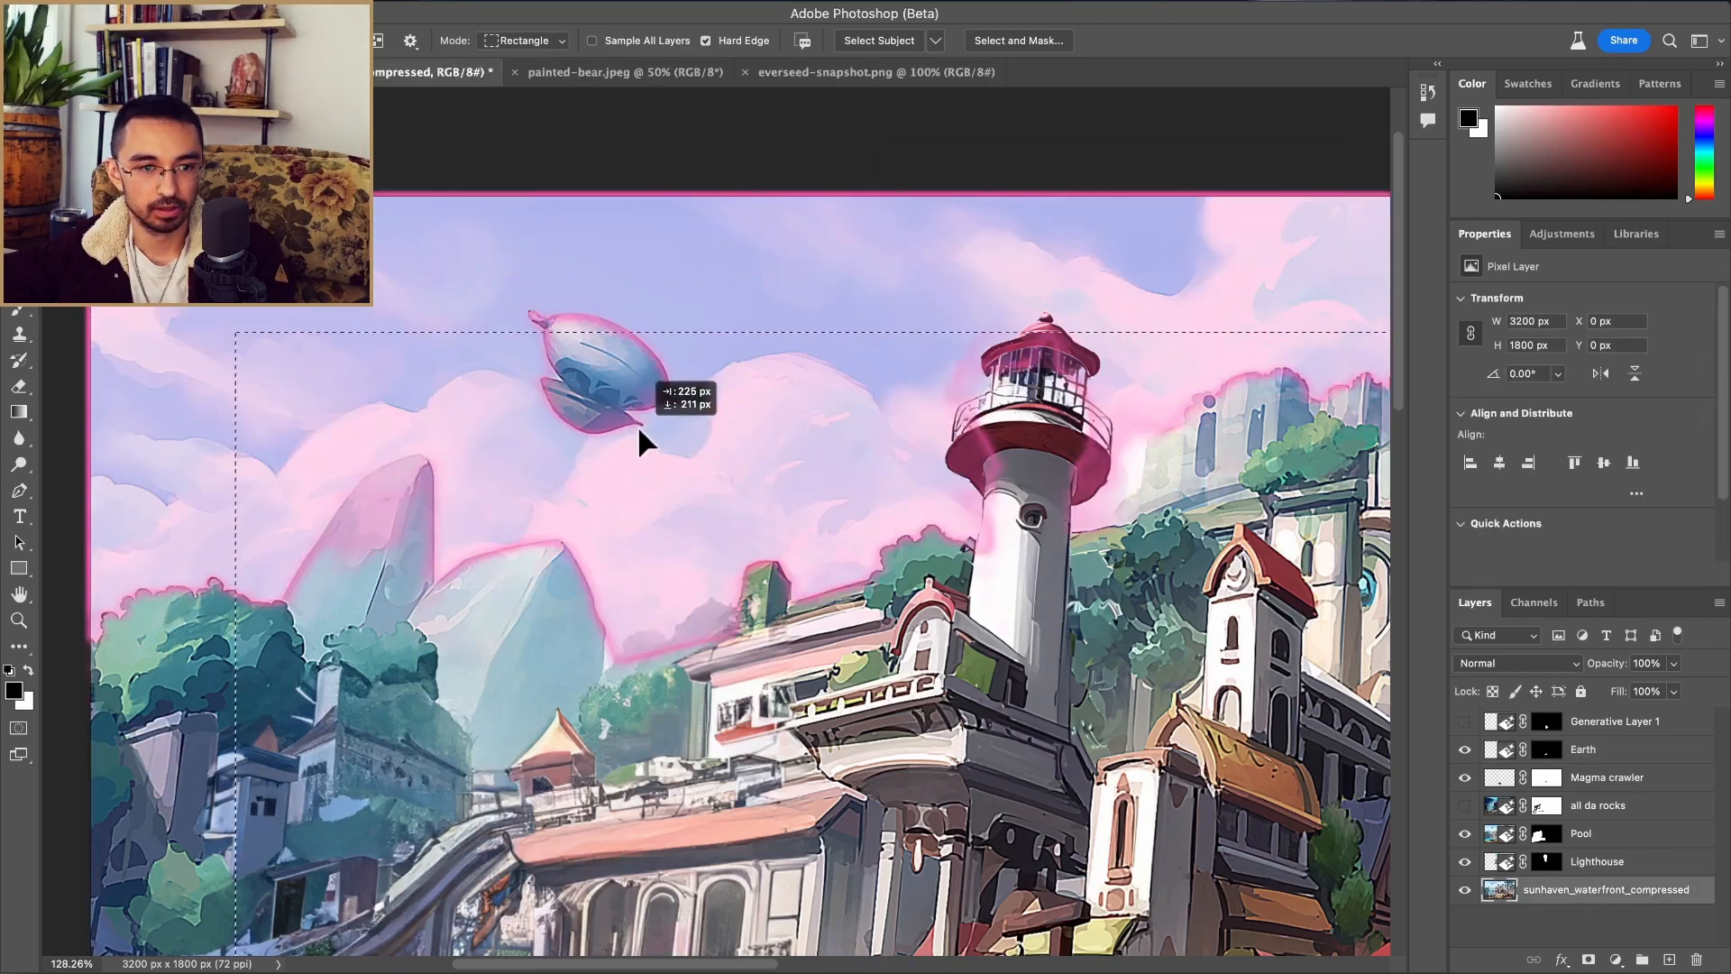
{"action": "key", "text": "ctrl+z"}
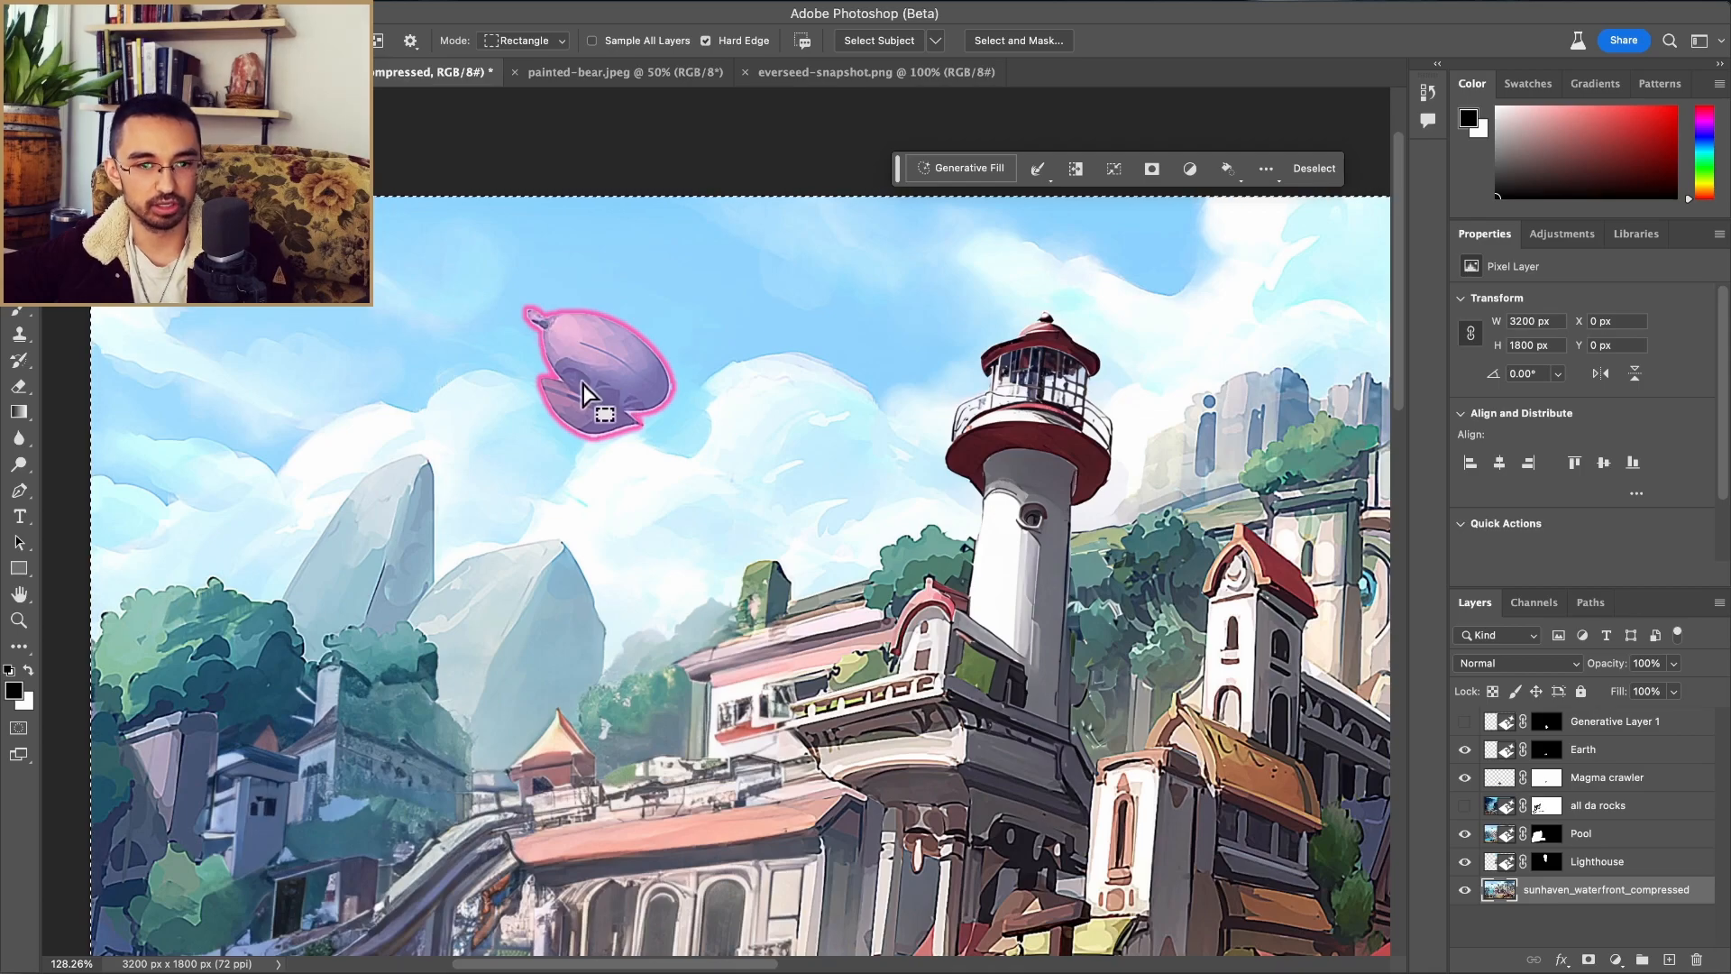
{"action": "key", "text": "ctrl+d"}
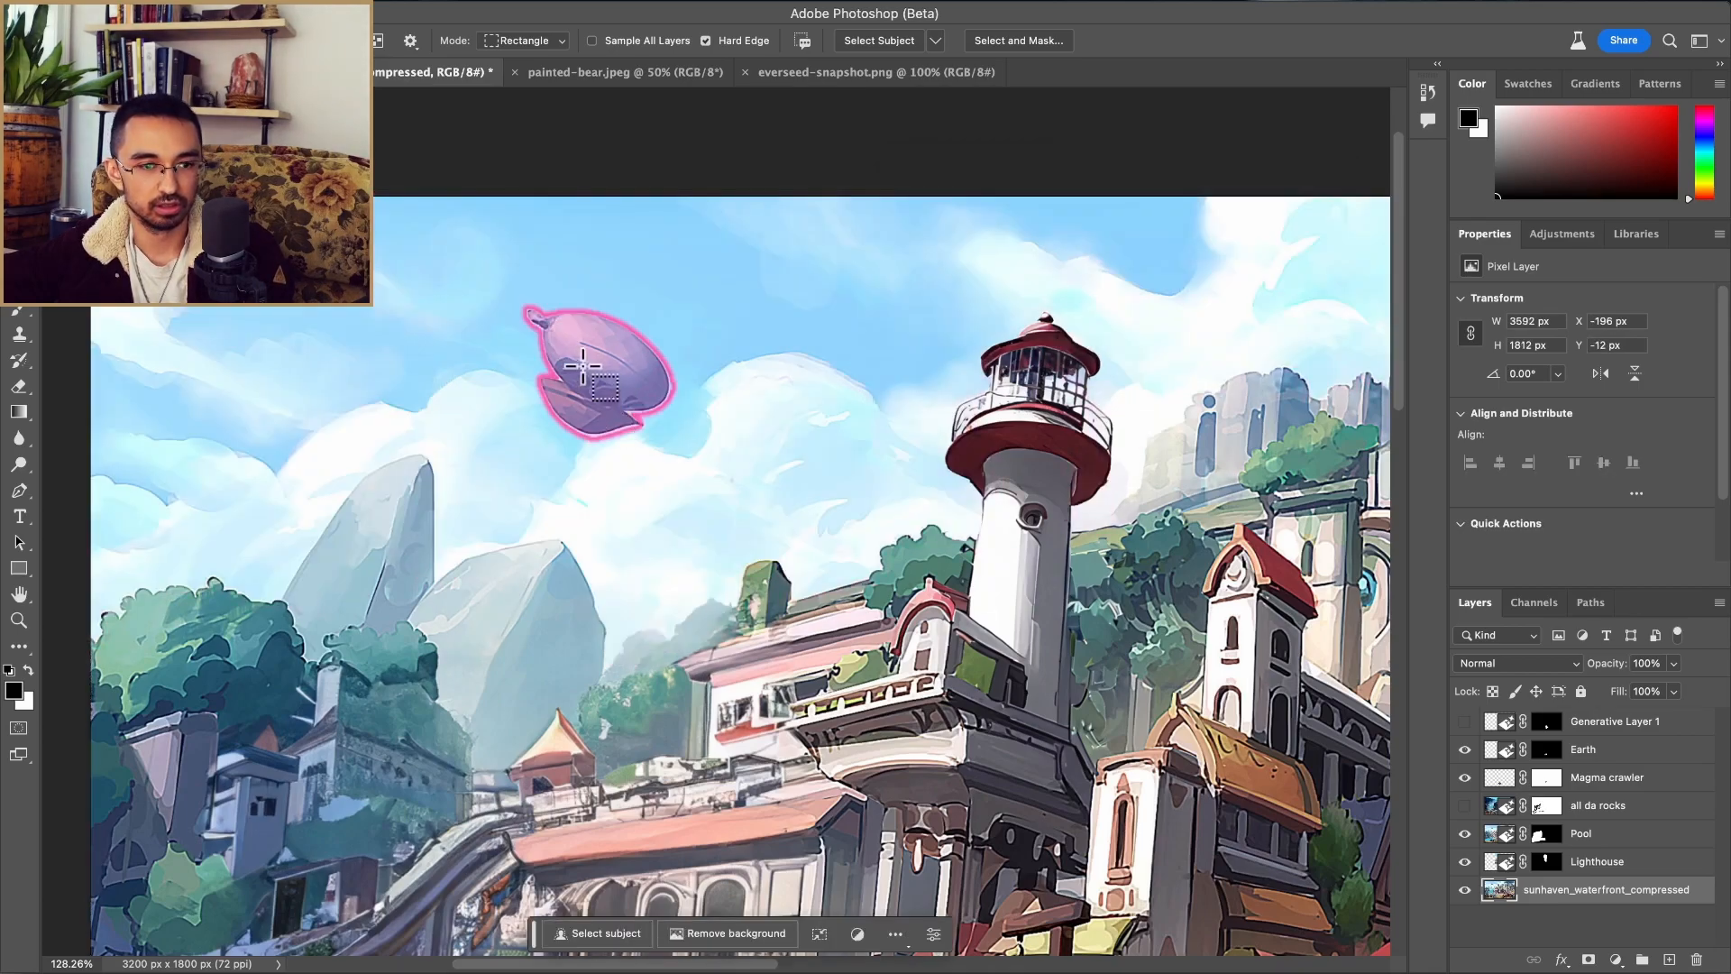
{"action": "left_click", "coordinate": [597, 366]}
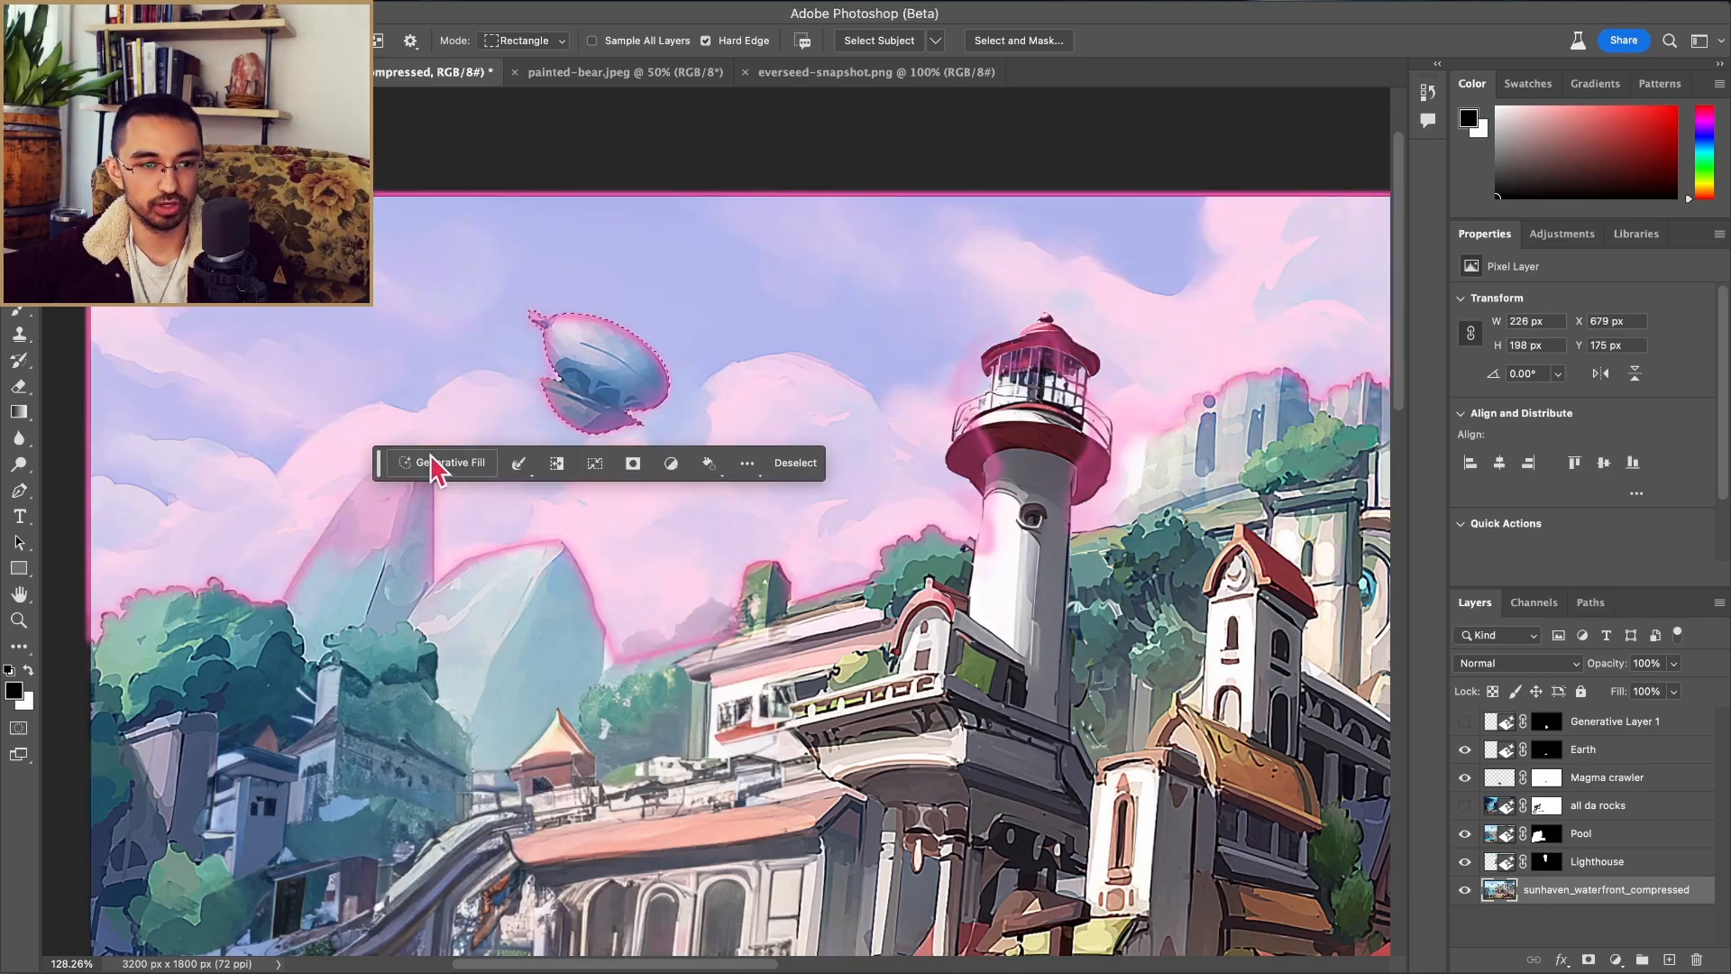
Step: Run Generative Fill on the selected airship with the prompt "angry pterodactyl"
{"action": "left_click", "coordinate": [445, 466]}
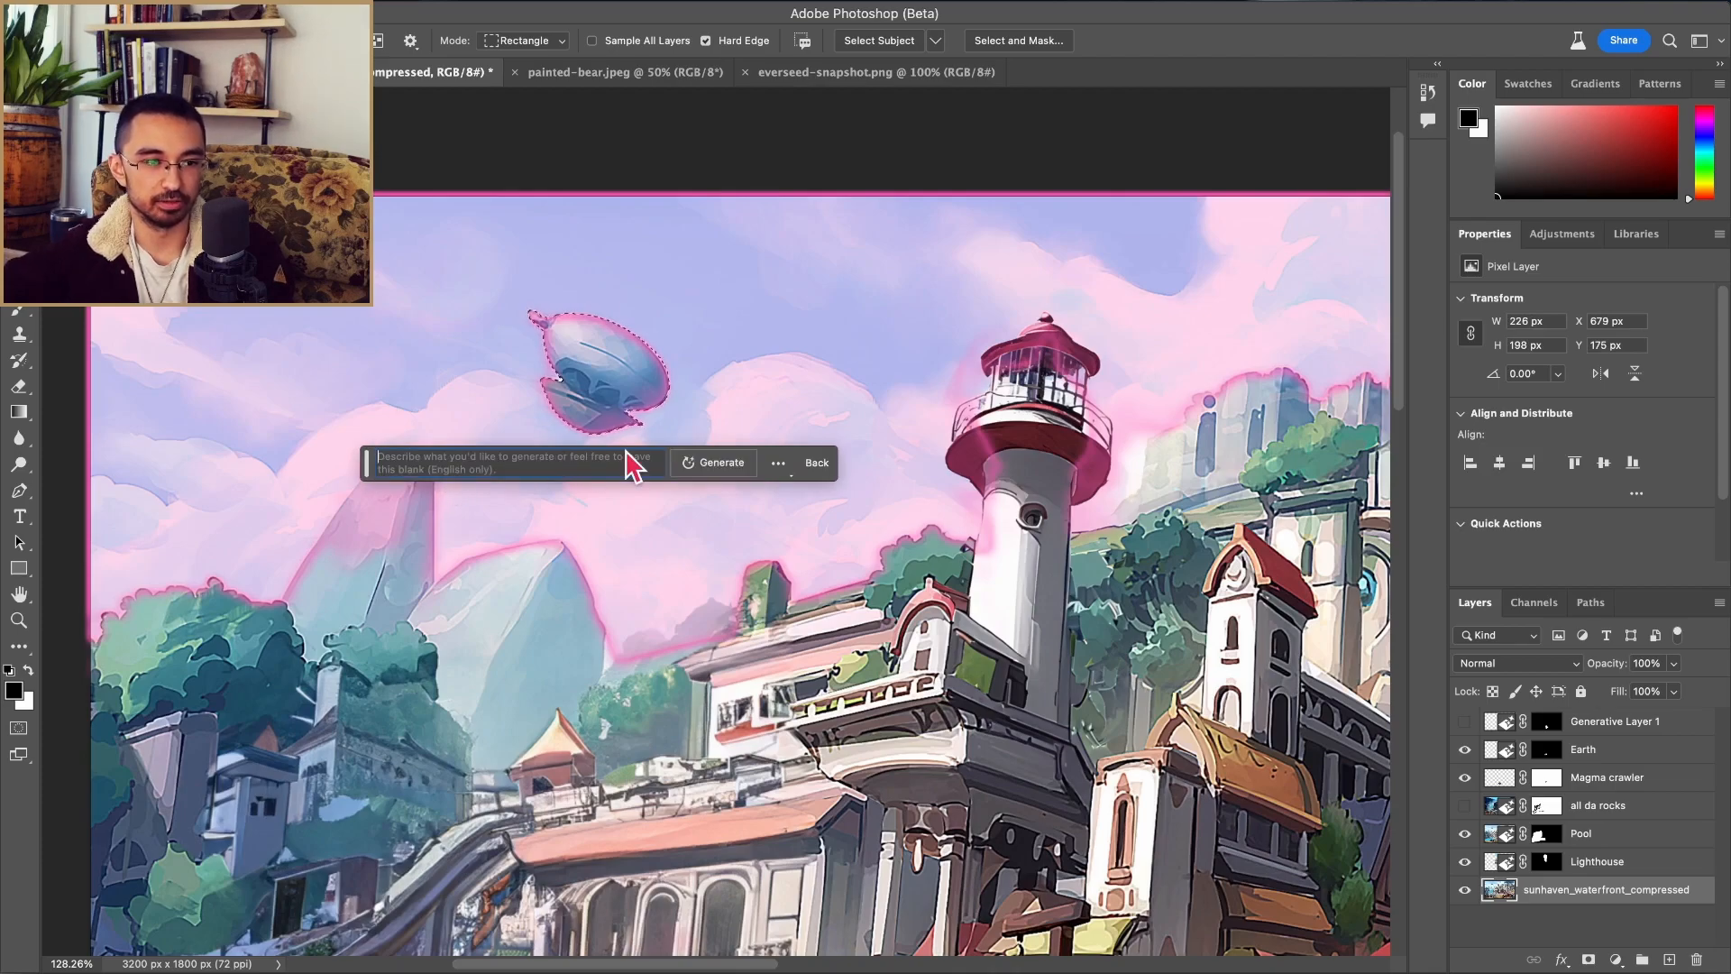
{"action": "type", "text": "pterodactyl"}
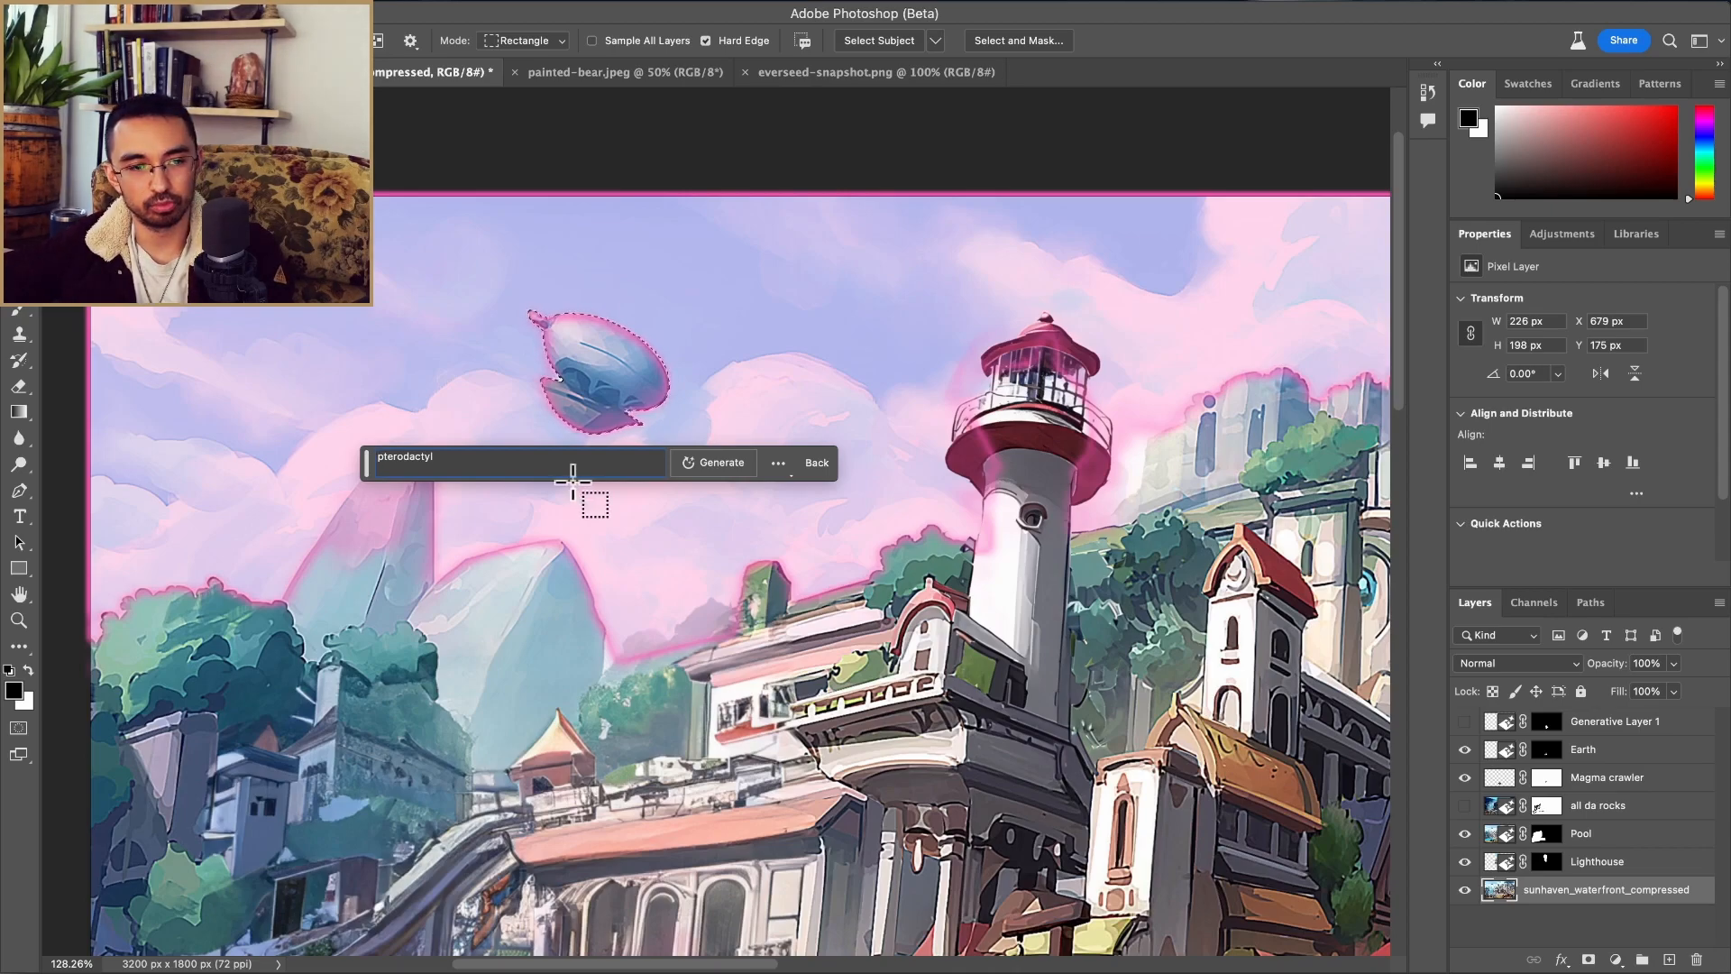
{"action": "type", "text": "angry"}
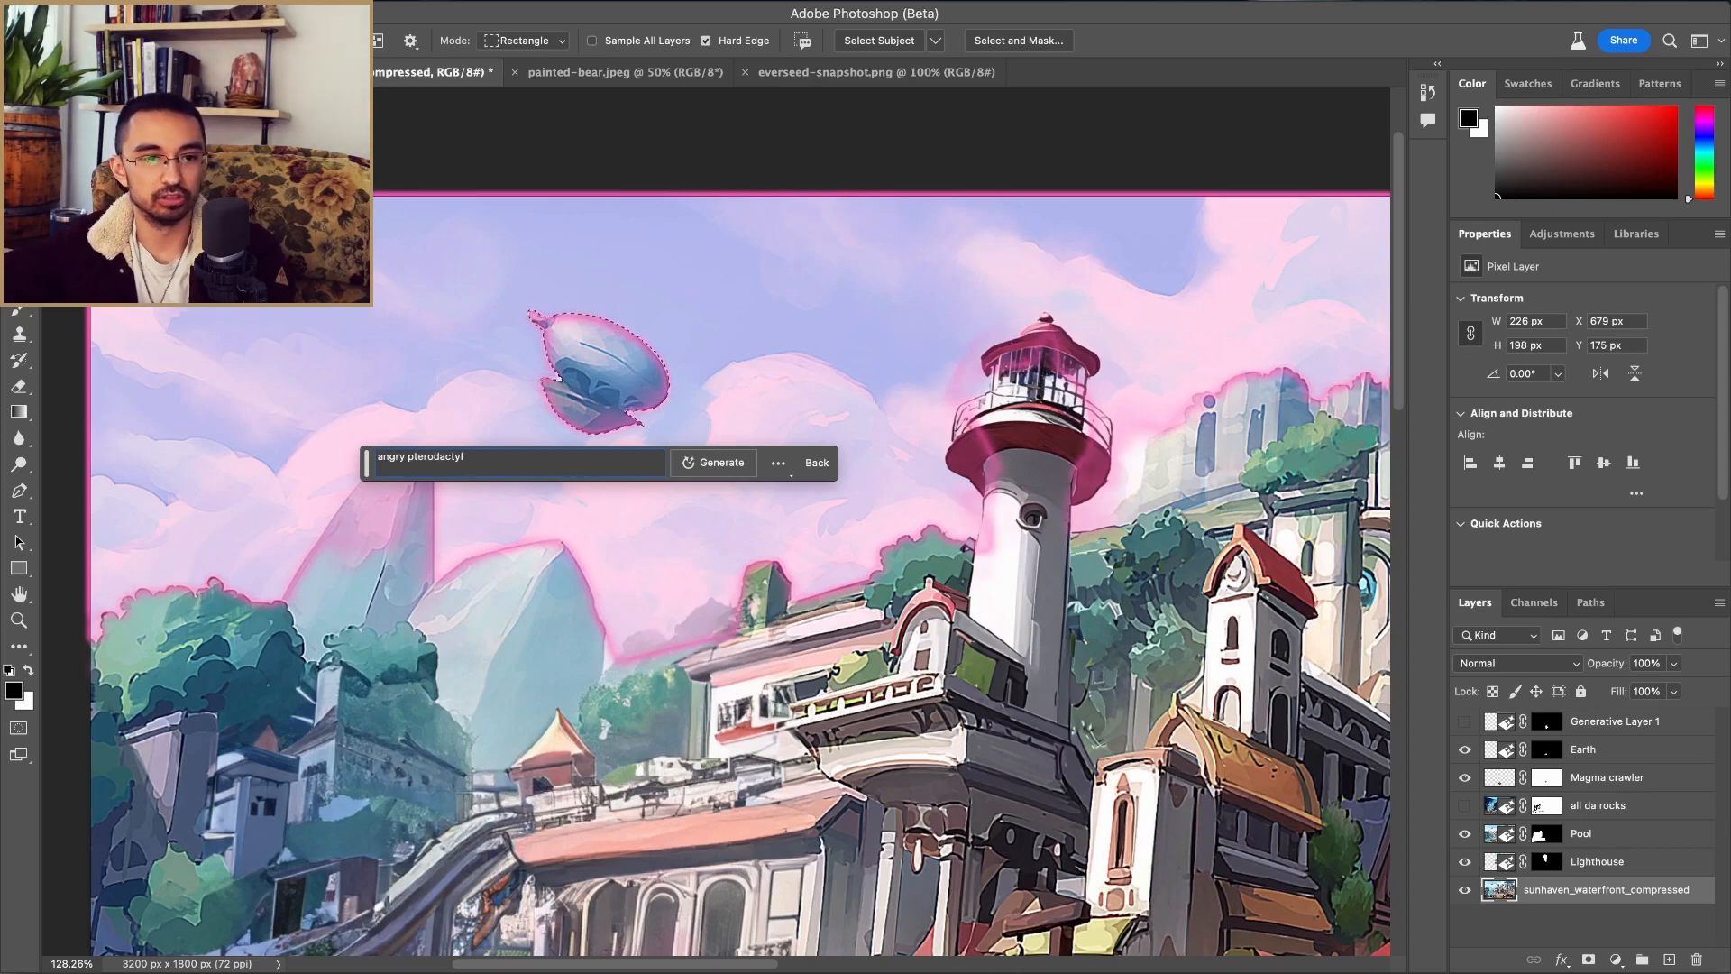
{"action": "left_click", "coordinate": [722, 465]}
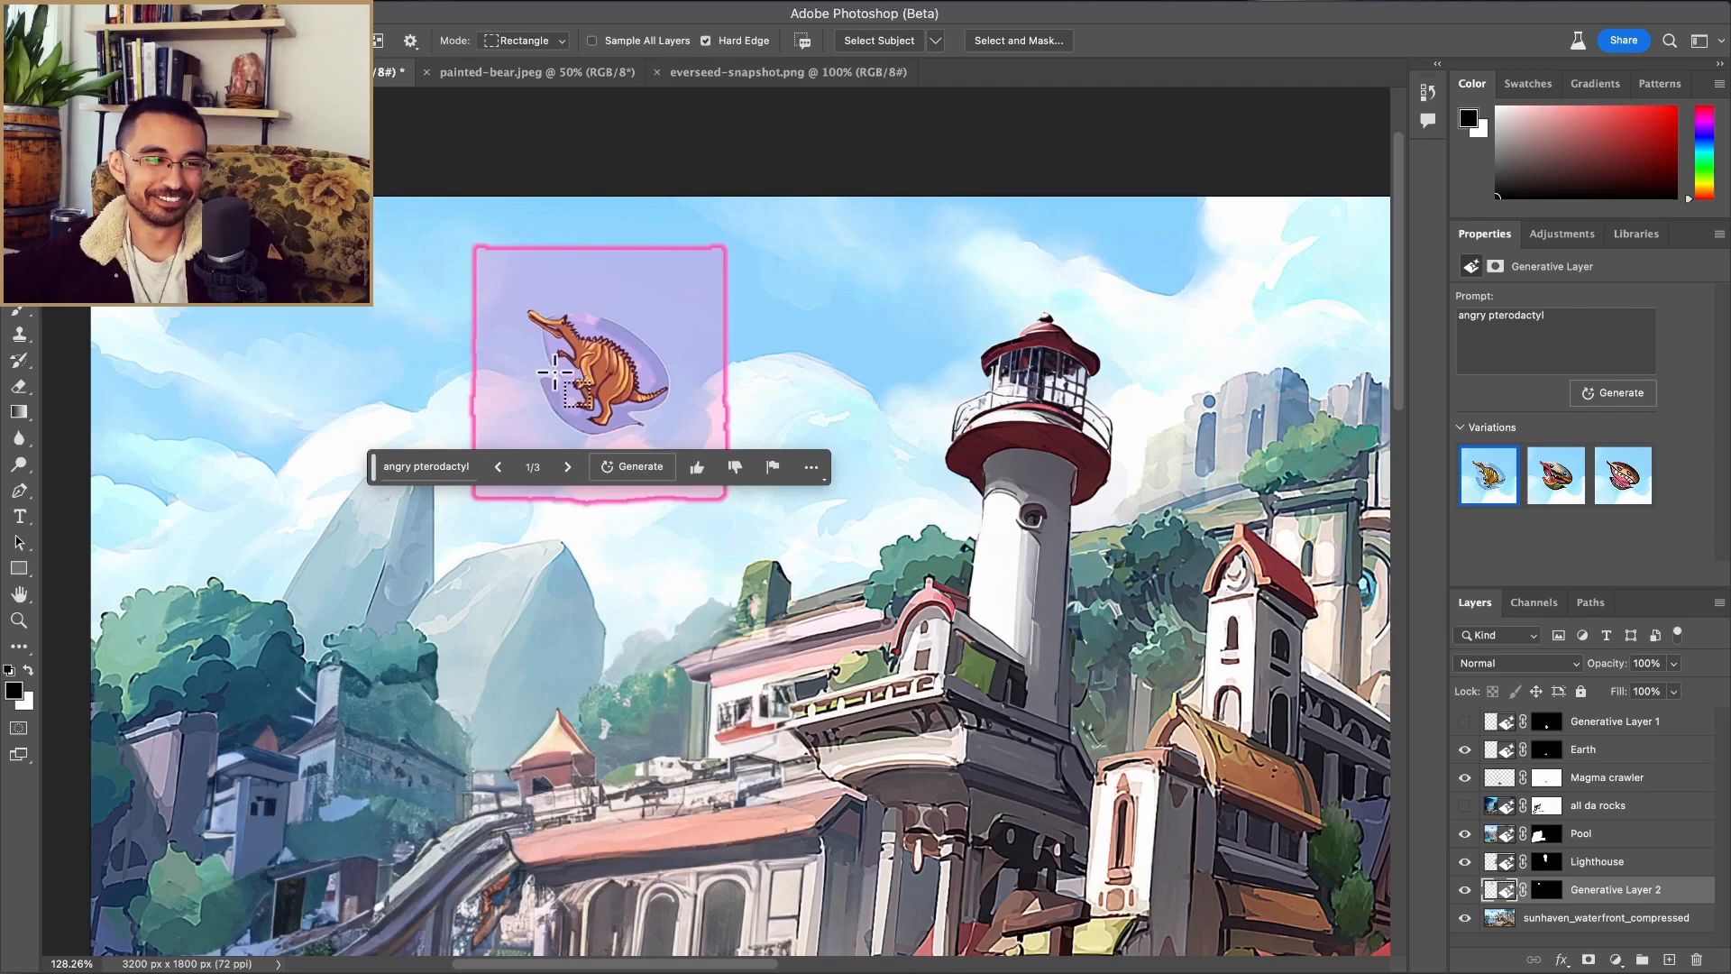
Step: Compare the three generated "angry pterodactyl" variations of the airship and choose the second one
{"action": "scroll", "coordinate": [559, 388], "scroll_direction": "up", "scroll_amount": 5}
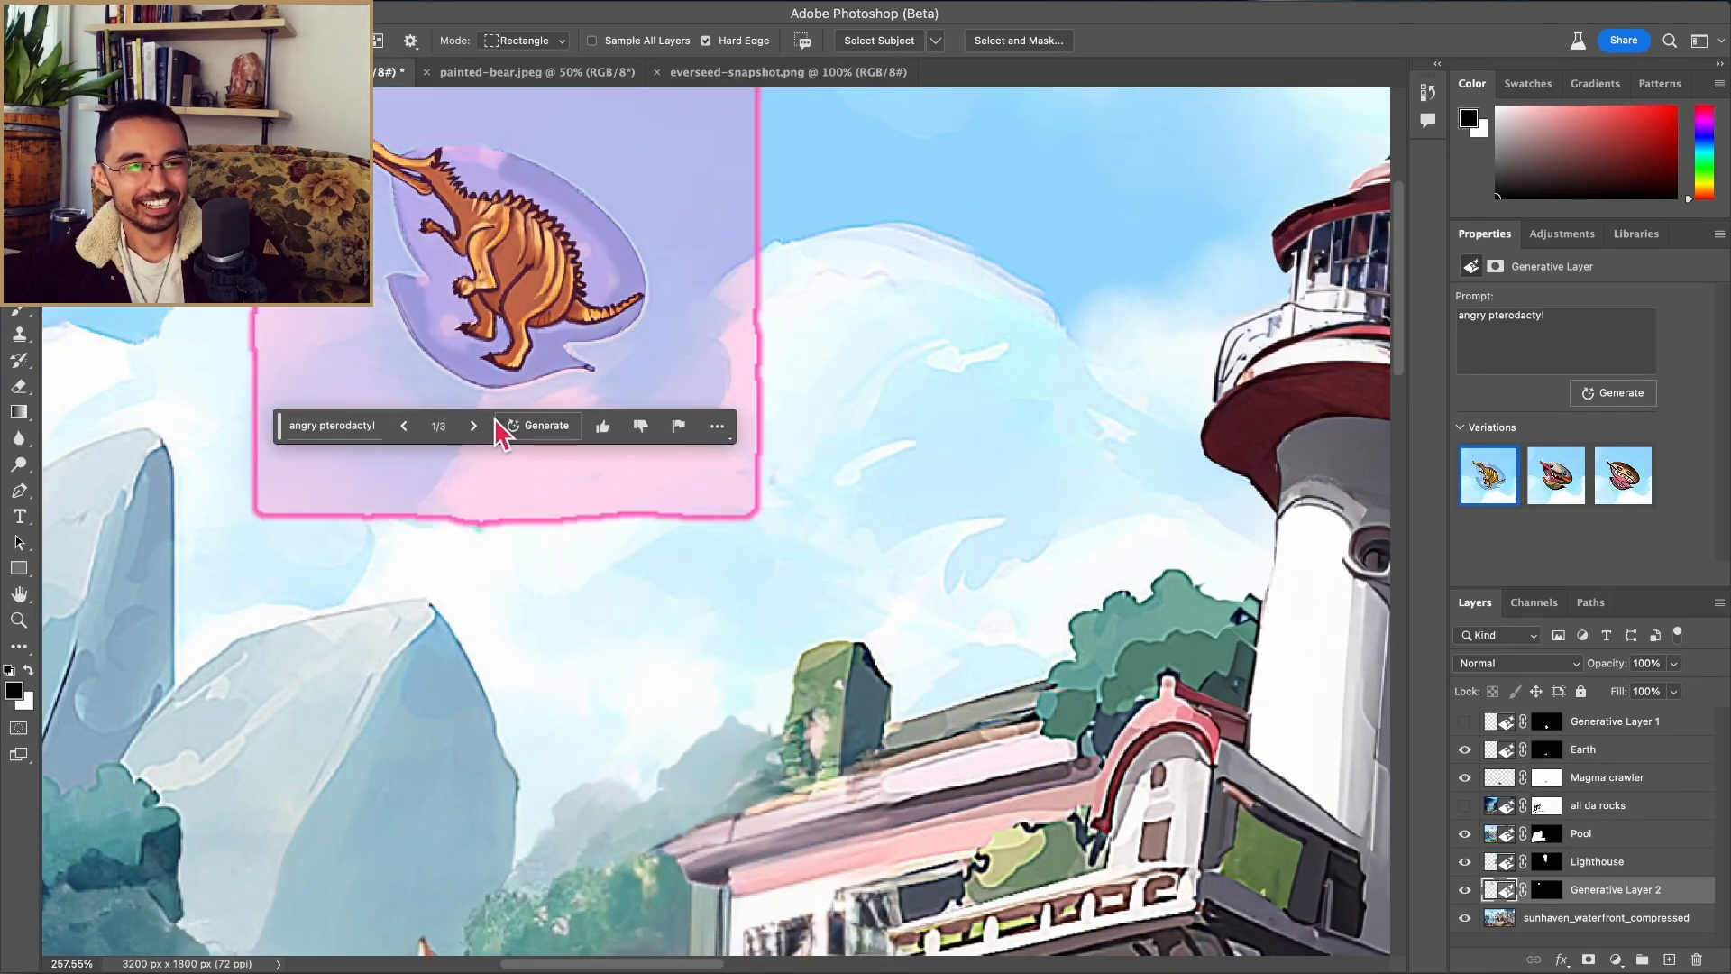
{"action": "scroll", "coordinate": [495, 424], "scroll_direction": "up", "scroll_amount": 1}
{"action": "left_click", "coordinate": [495, 461]}
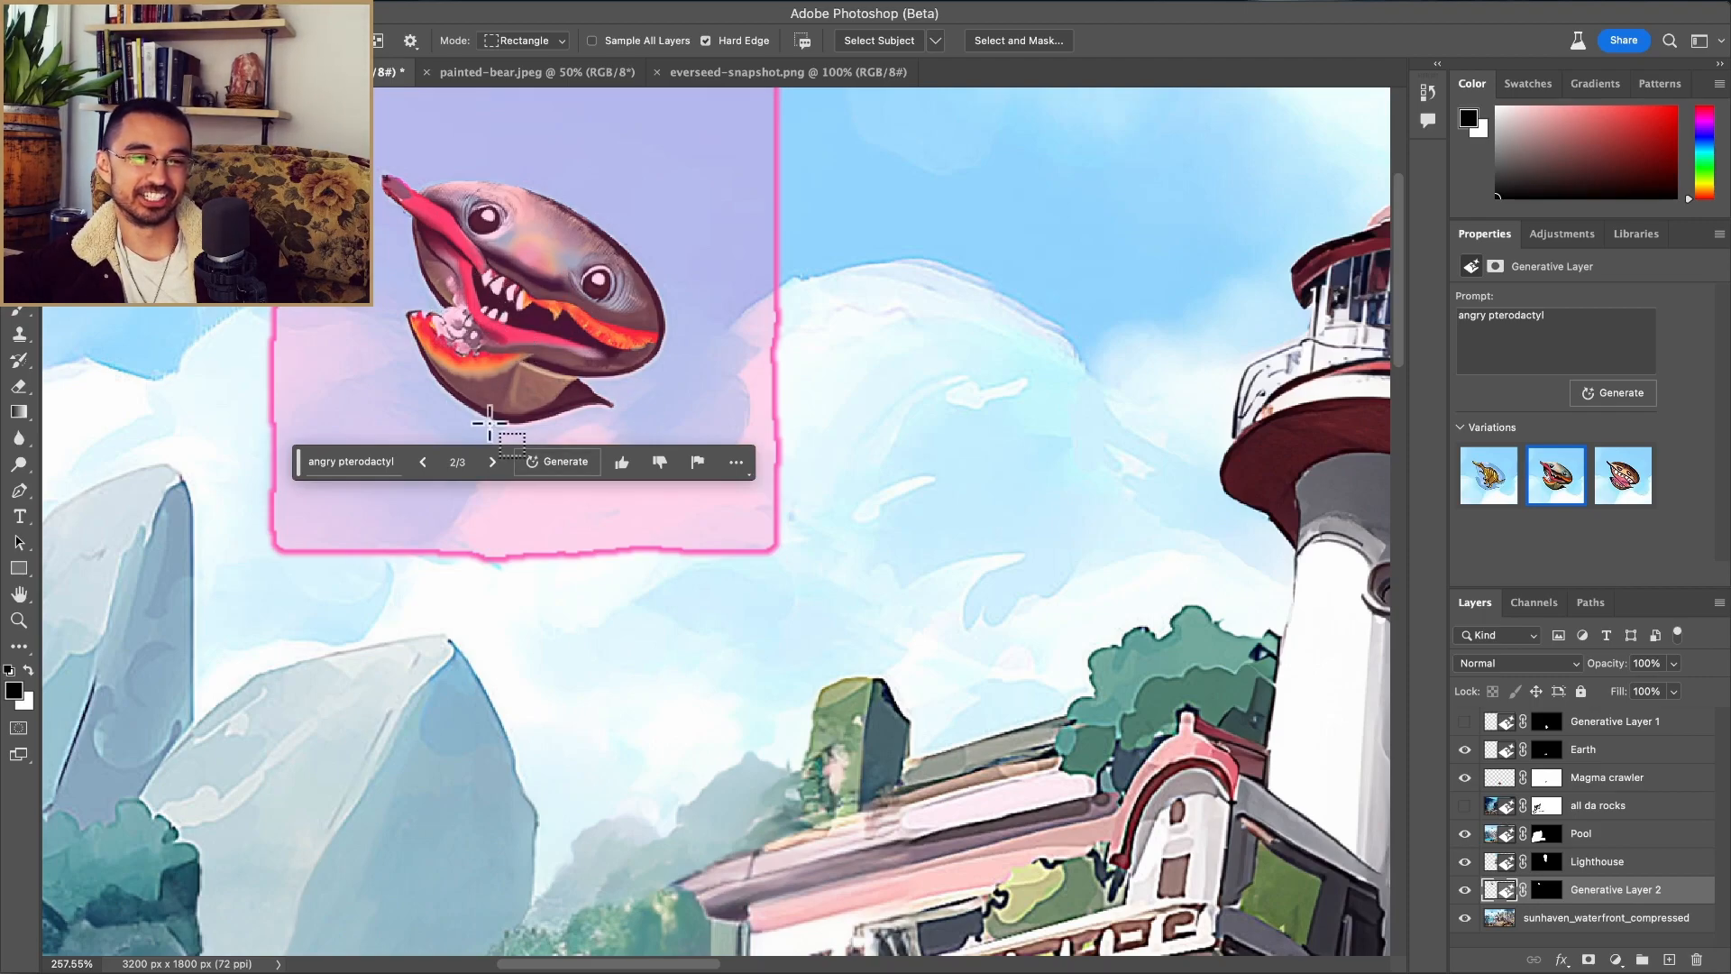
{"action": "left_click", "coordinate": [509, 462]}
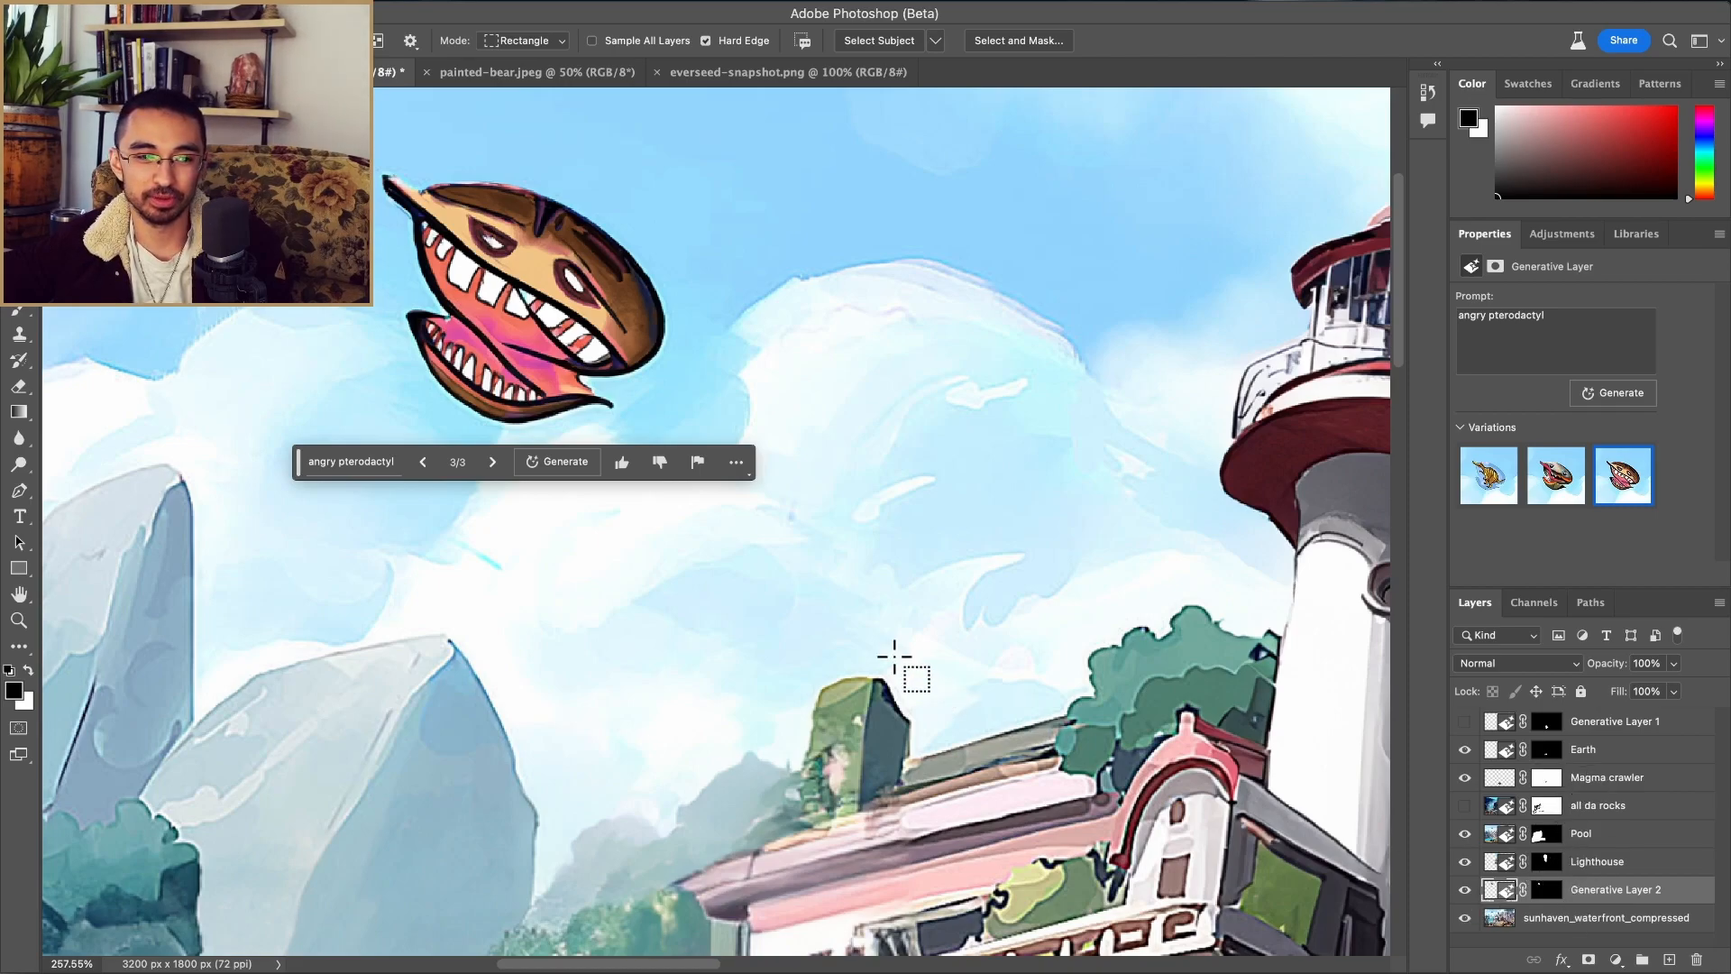
{"action": "left_click", "coordinate": [413, 459]}
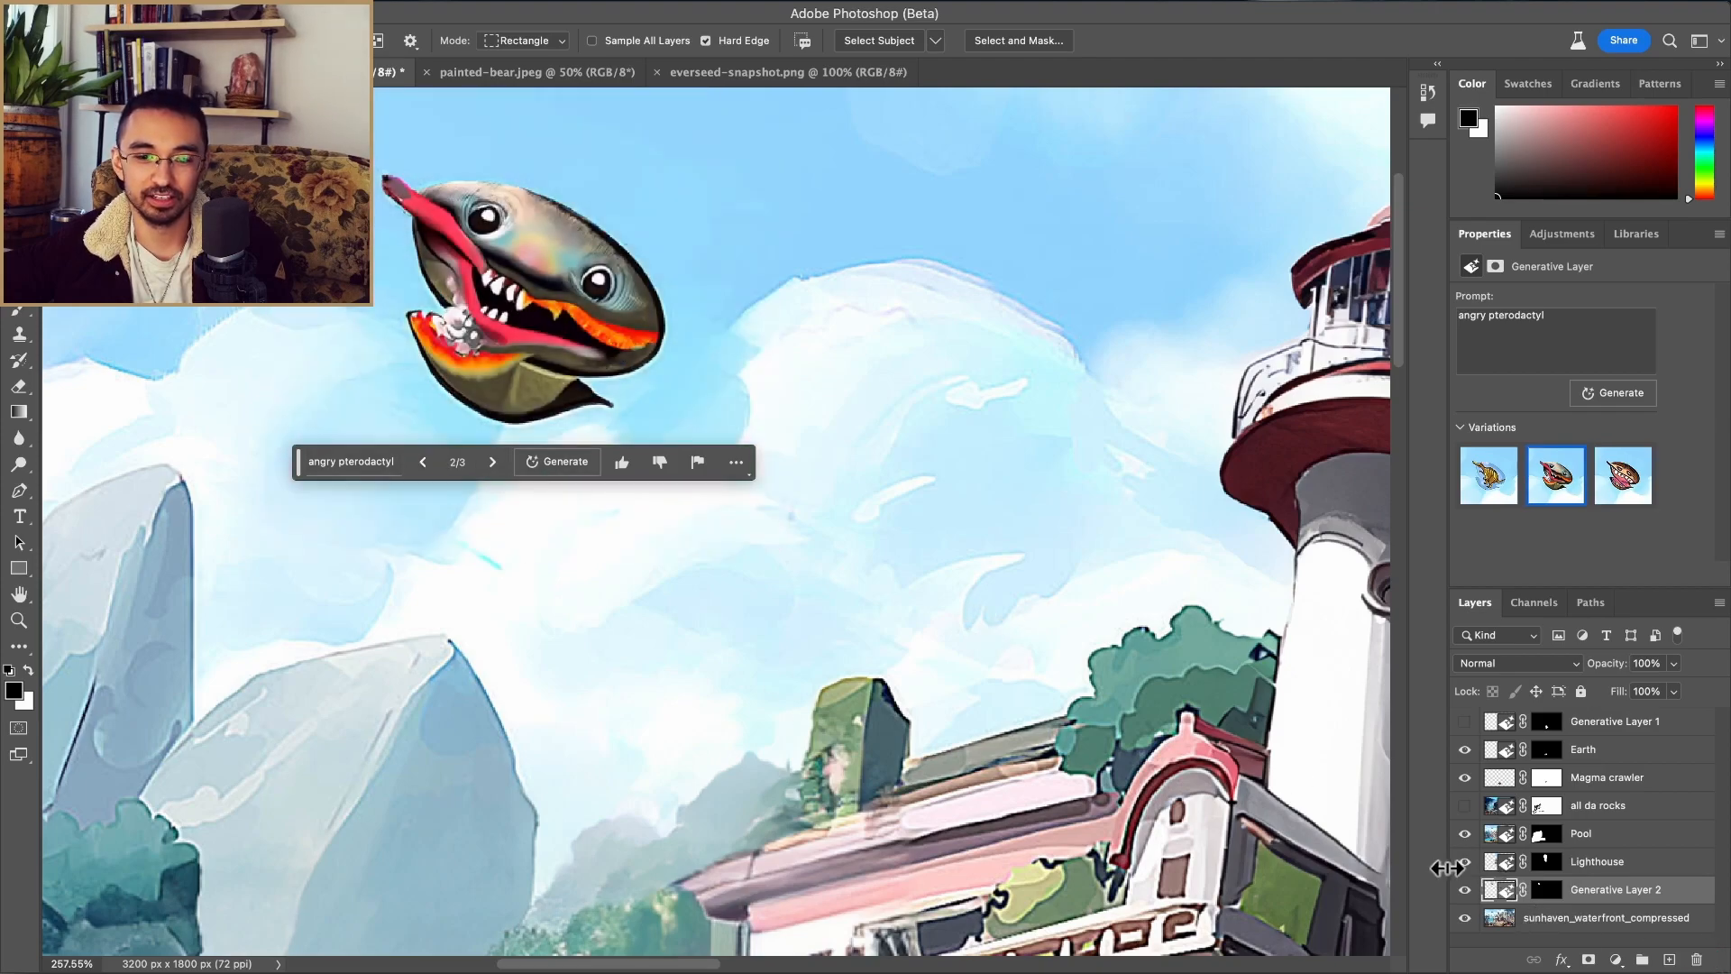
Step: Hide the generated pterodactyl layer and rename it "creepy smile"
{"action": "left_click", "coordinate": [1464, 890]}
{"action": "type", "text": "creepy smile"}
{"action": "key", "text": "Return"}
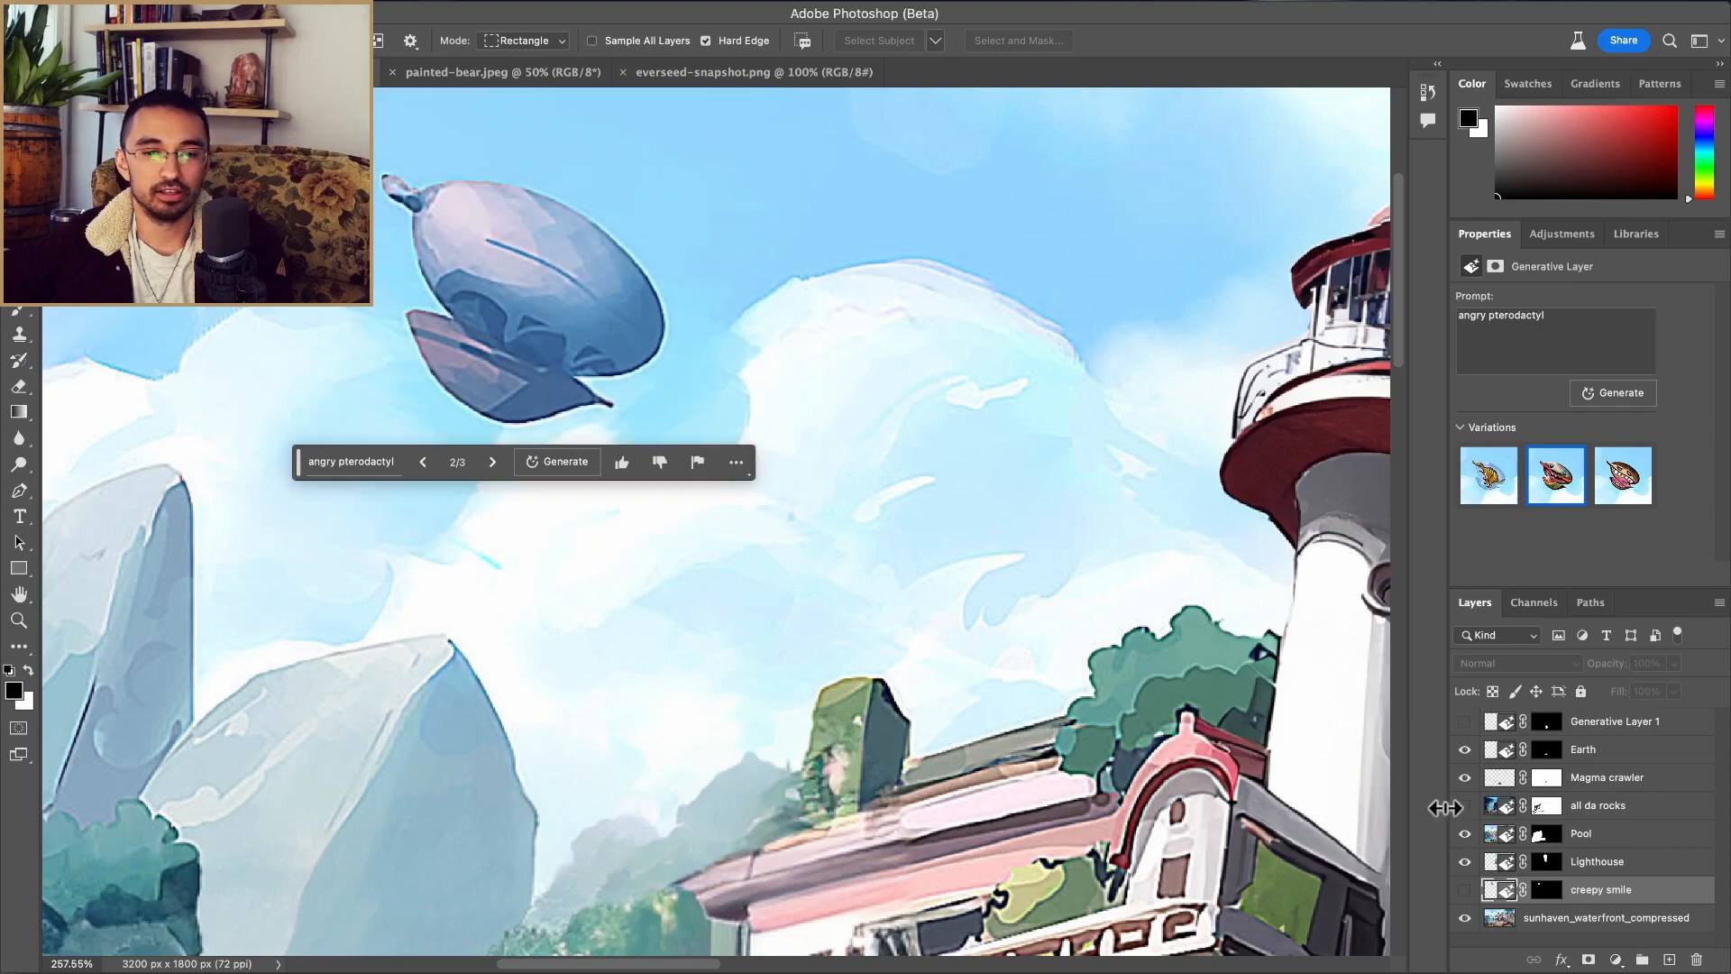
{"action": "left_click", "coordinate": [1671, 960]}
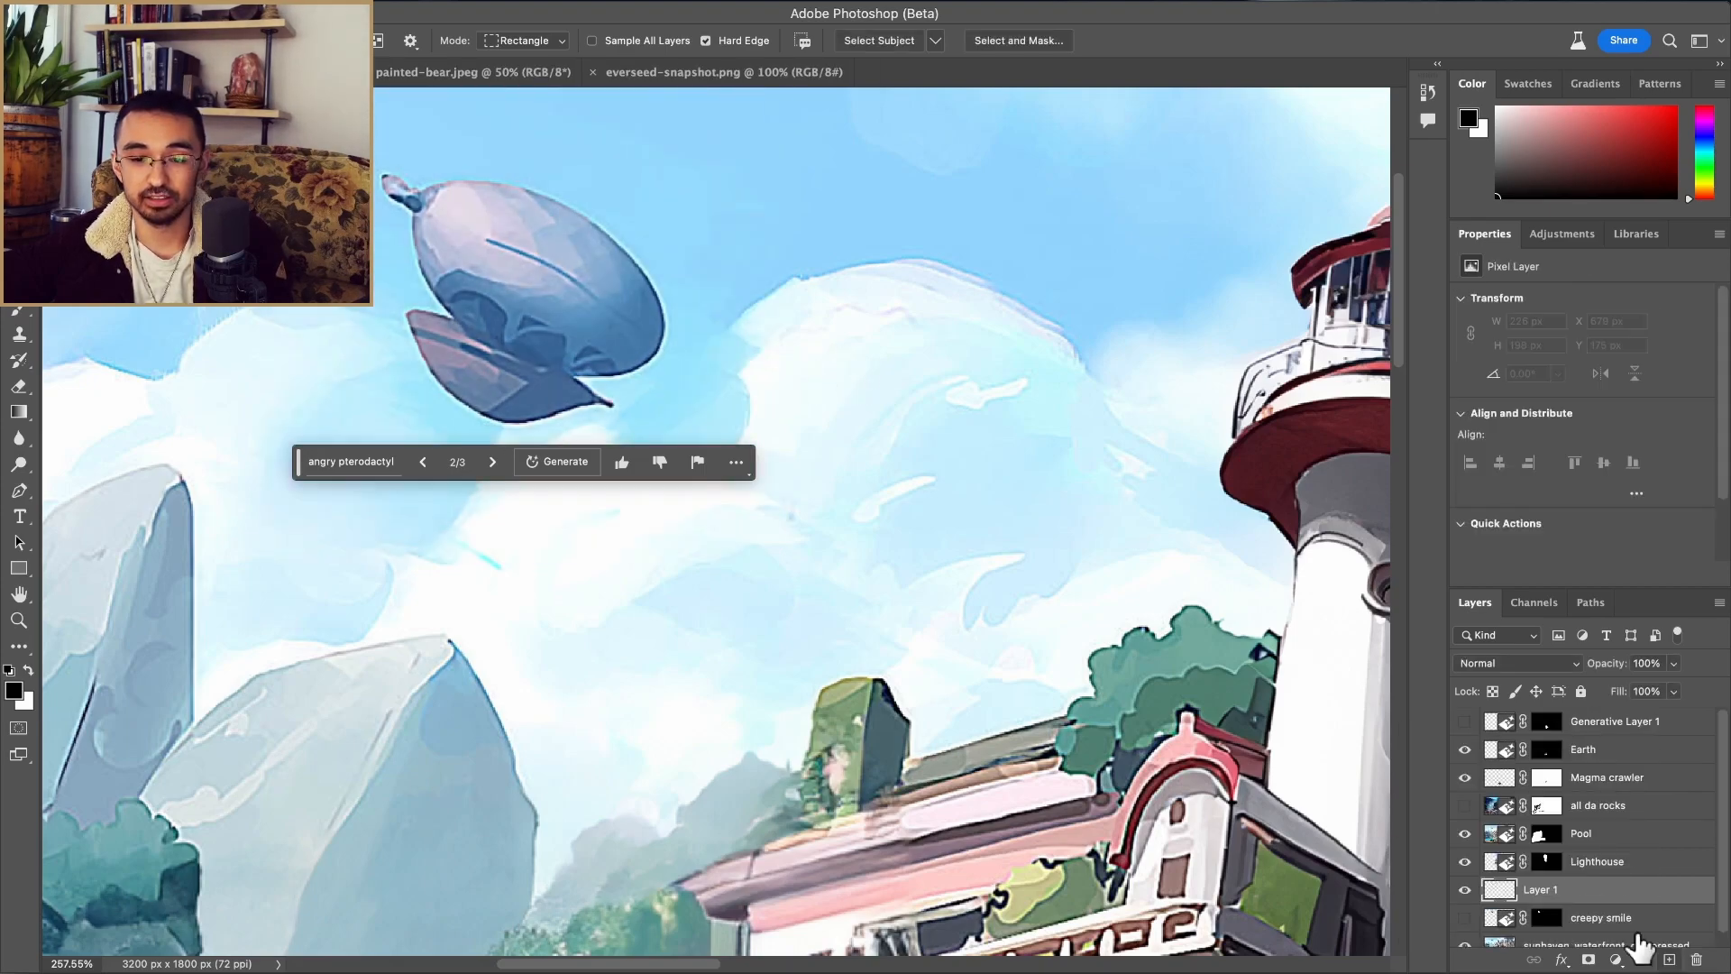
{"action": "key", "text": "q"}
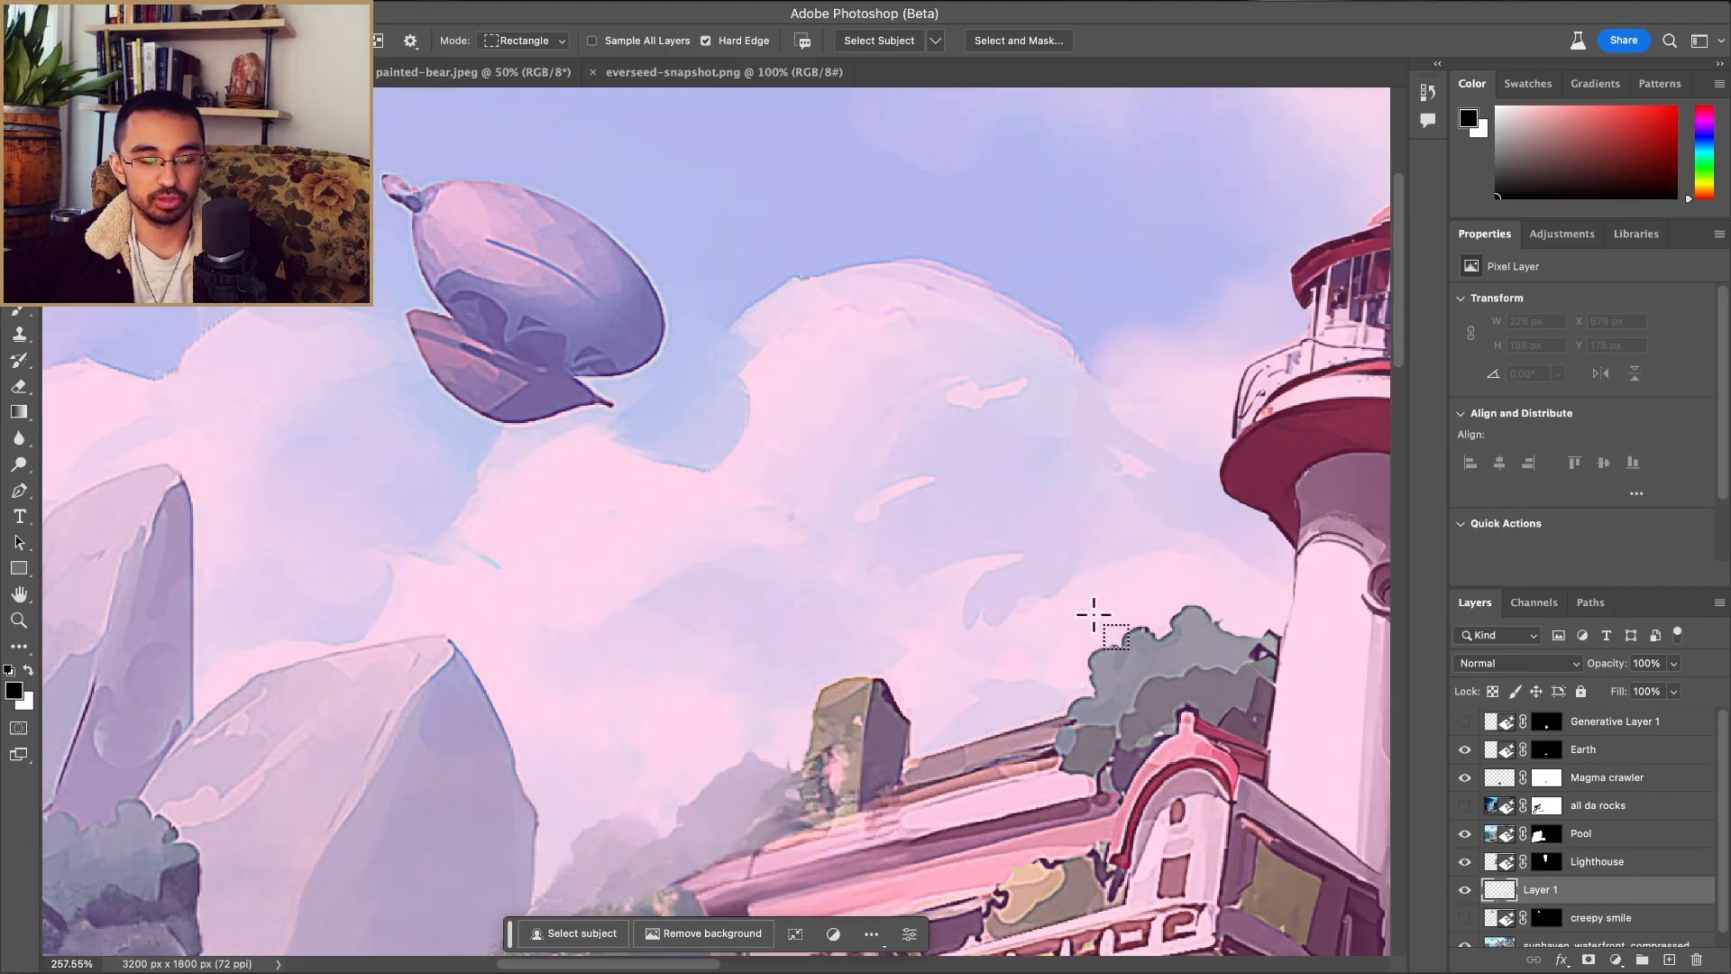
{"action": "key", "text": "q"}
{"action": "left_click", "coordinate": [1696, 961]}
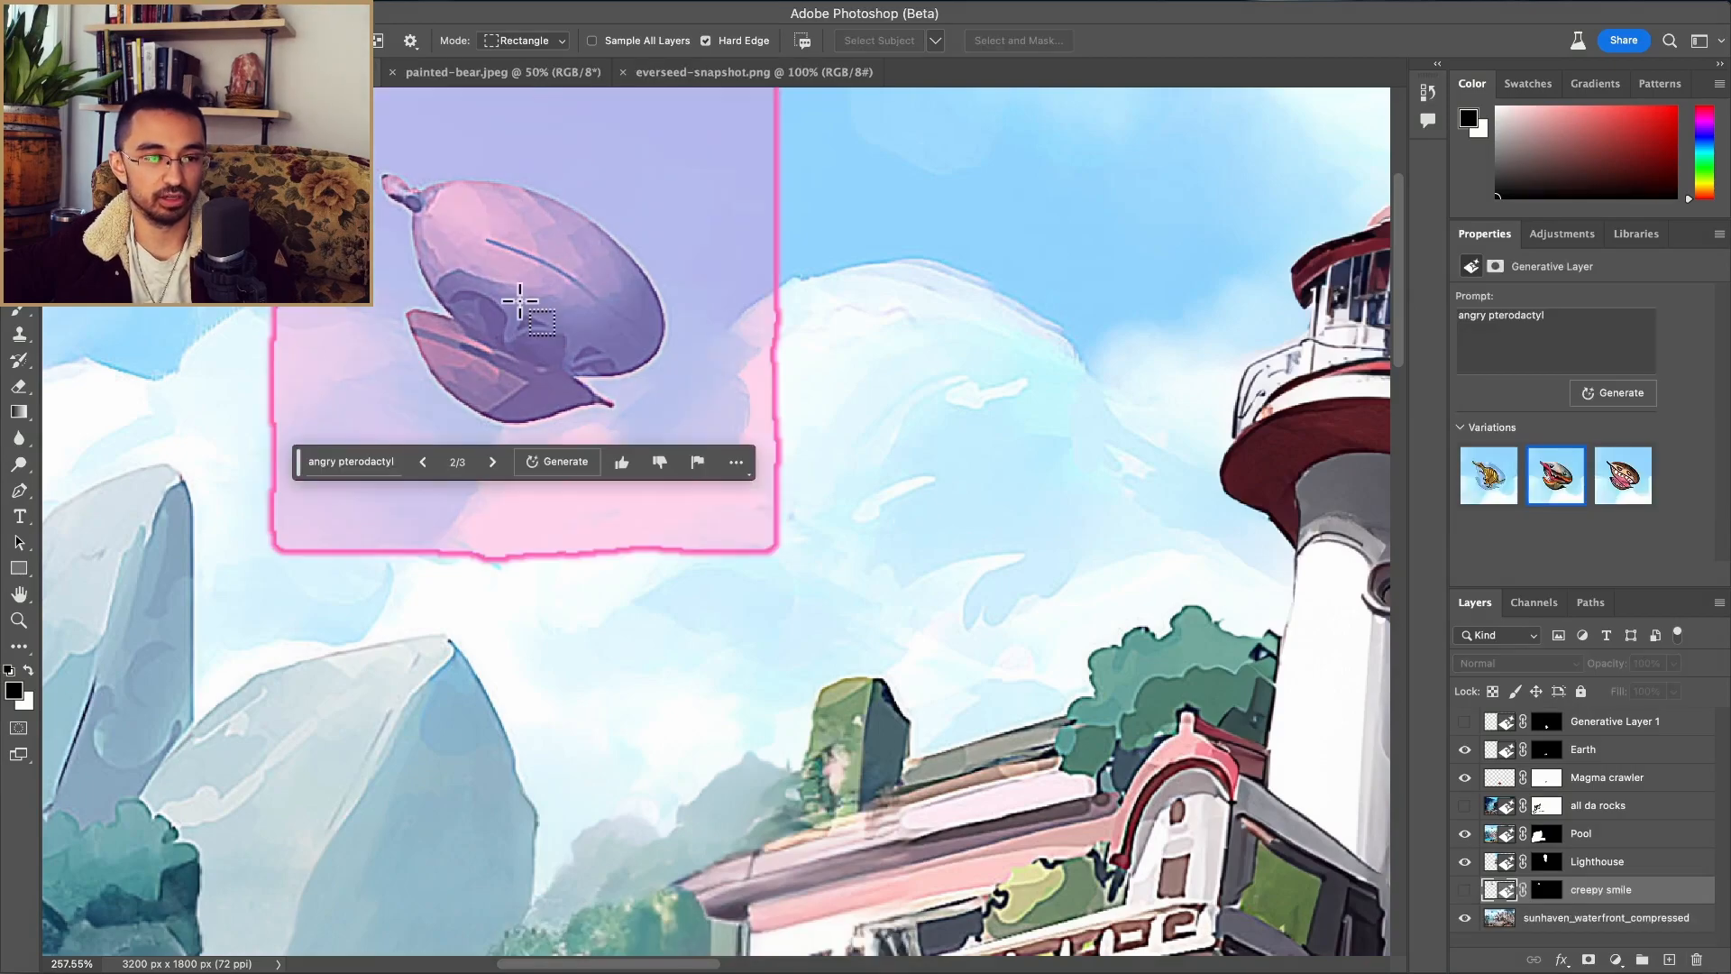
Step: Erase the airship from the sky on the sunhaven_waterfront_compressed layer with the Remove tool
{"action": "left_click", "coordinate": [25, 313]}
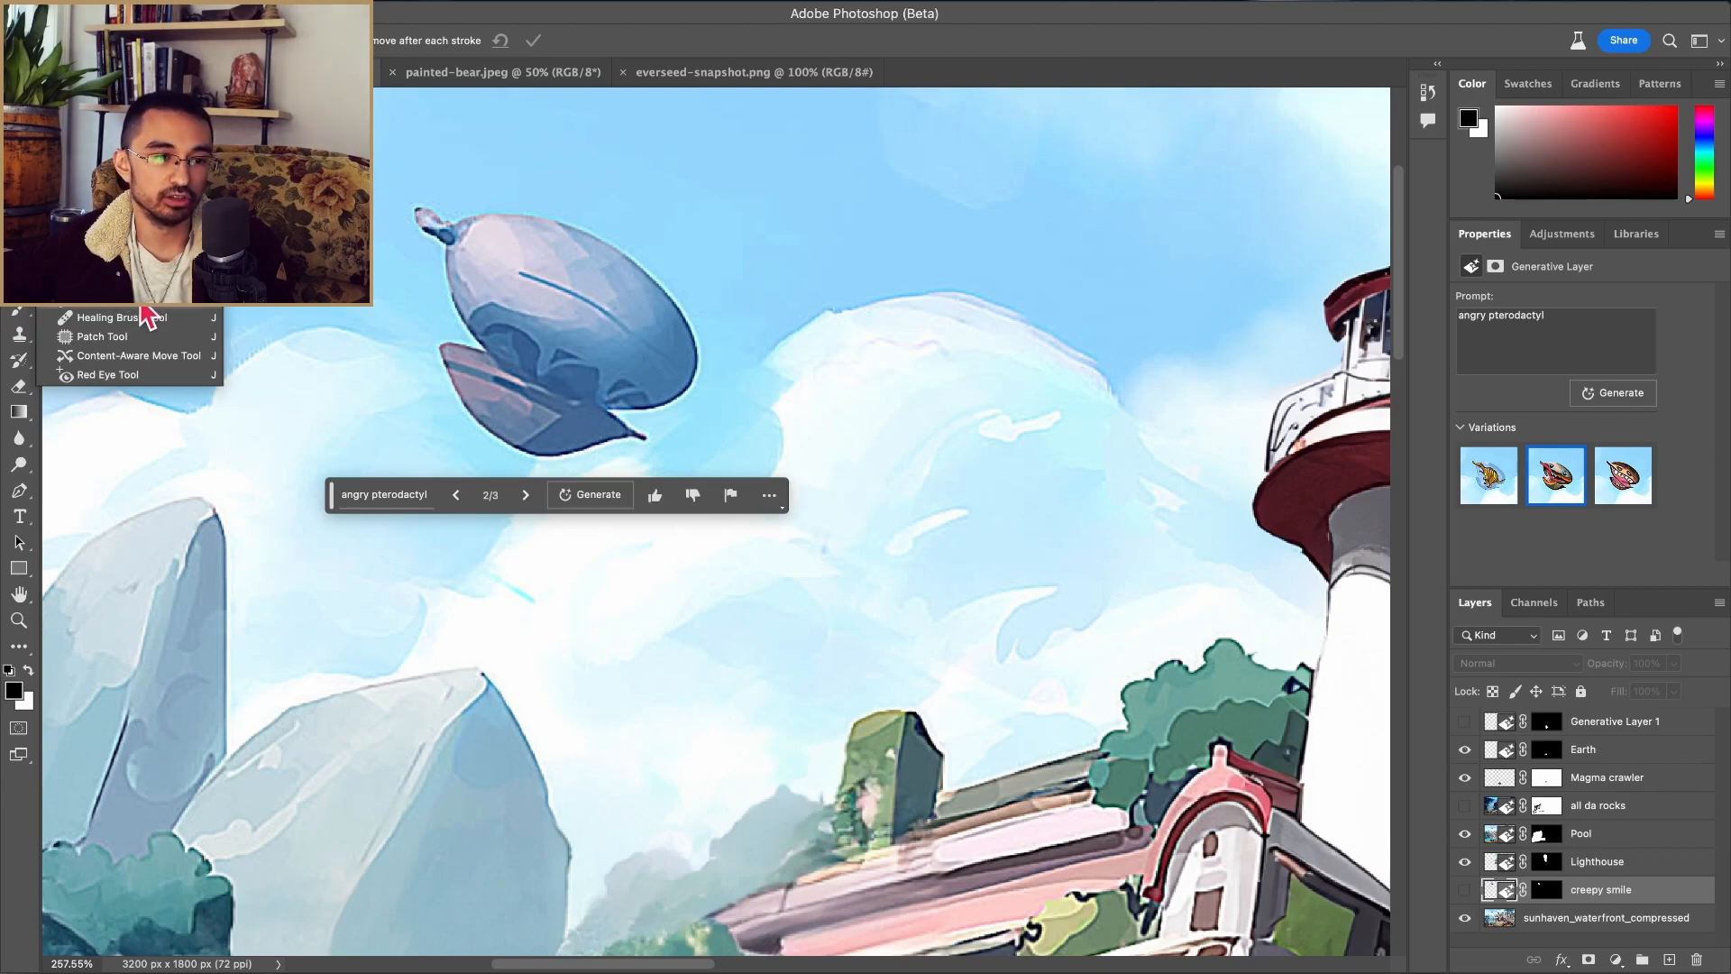
{"action": "left_click", "coordinate": [140, 302]}
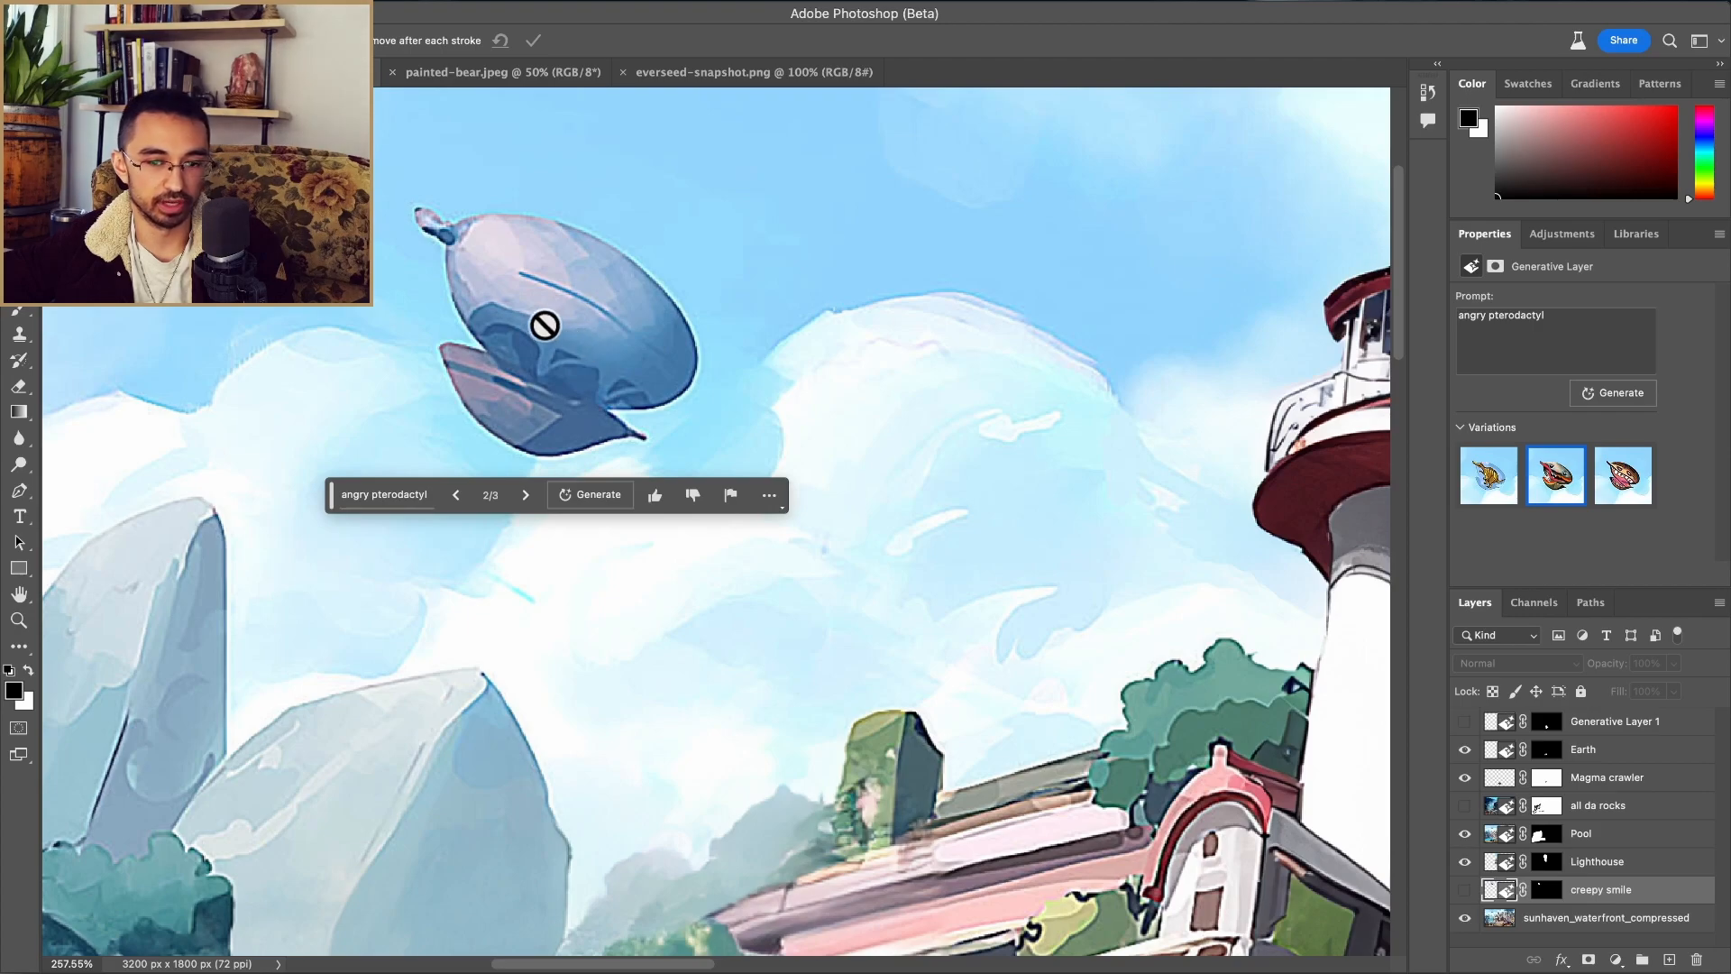
{"action": "left_click", "coordinate": [1591, 917]}
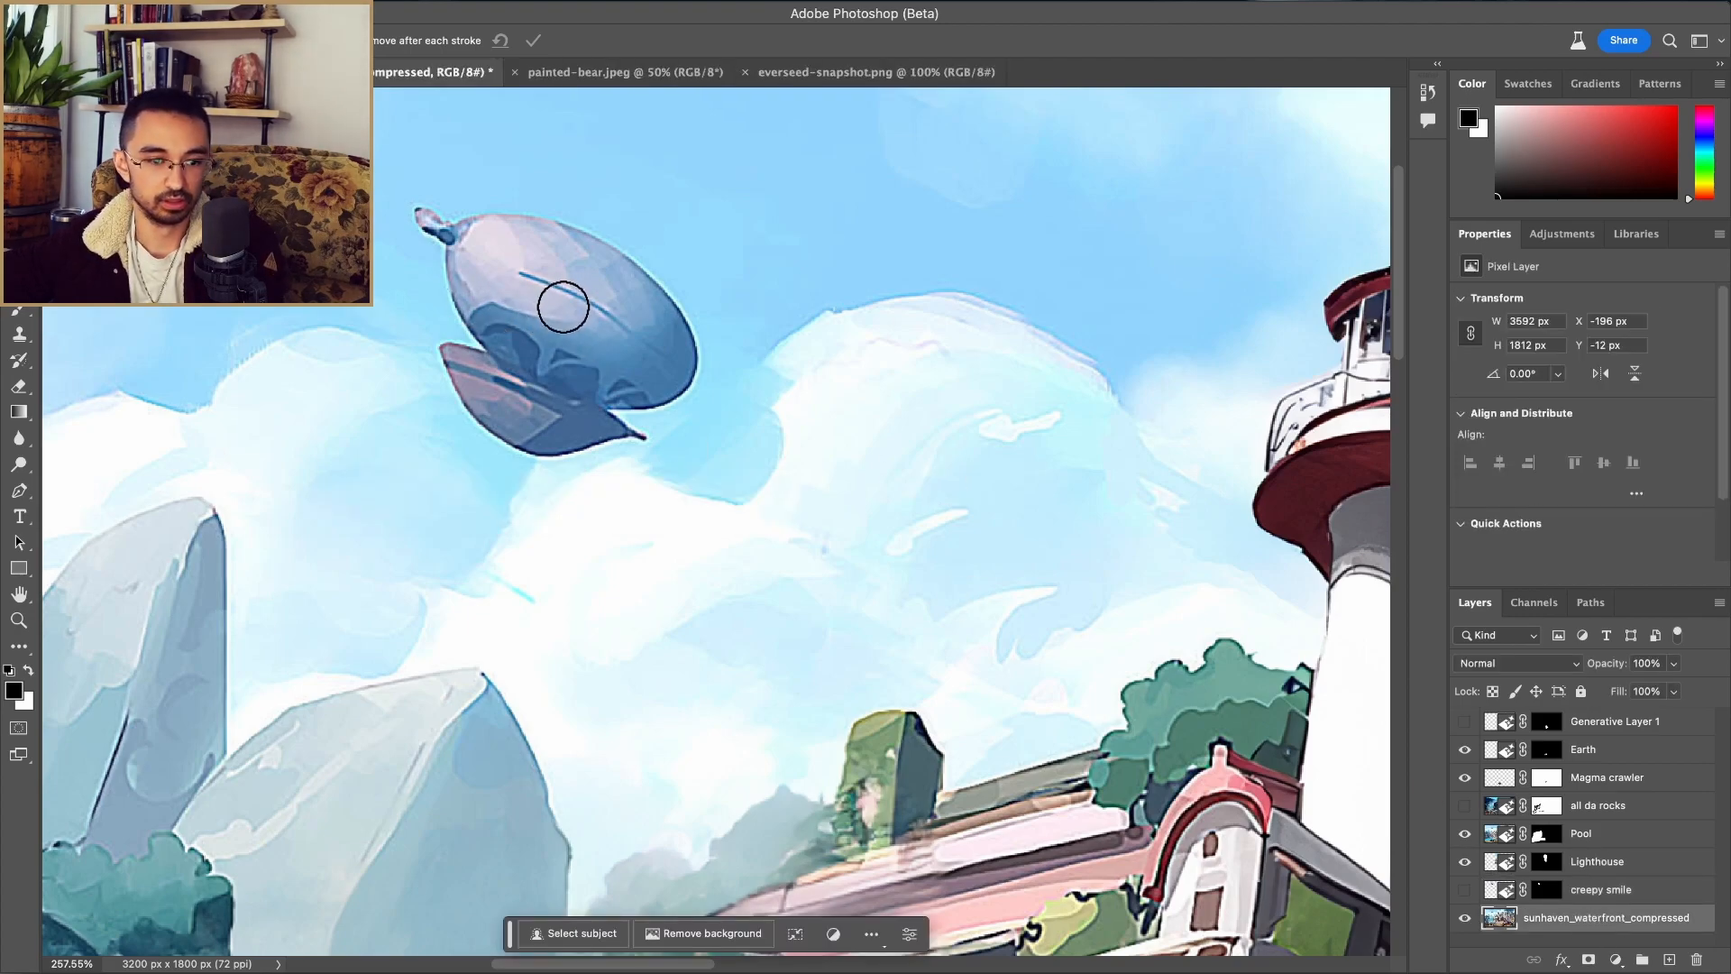
{"action": "mouse_move", "coordinate": [563, 307]}
{"action": "left_mouse_down"}
{"action": "mouse_move", "coordinate": [494, 317]}
{"action": "mouse_move", "coordinate": [430, 210]}
{"action": "mouse_move", "coordinate": [558, 244]}
{"action": "mouse_move", "coordinate": [646, 304]}
{"action": "mouse_move", "coordinate": [677, 365]}
{"action": "mouse_move", "coordinate": [616, 393]}
{"action": "mouse_move", "coordinate": [490, 246]}
{"action": "mouse_move", "coordinate": [645, 371]}
{"action": "mouse_move", "coordinate": [648, 332]}
{"action": "mouse_move", "coordinate": [600, 301]}
{"action": "mouse_move", "coordinate": [574, 366]}
{"action": "mouse_move", "coordinate": [457, 336]}
{"action": "mouse_move", "coordinate": [476, 397]}
{"action": "mouse_move", "coordinate": [575, 465]}
{"action": "mouse_move", "coordinate": [498, 383]}
{"action": "mouse_move", "coordinate": [628, 431]}
{"action": "mouse_move", "coordinate": [563, 440]}
{"action": "mouse_move", "coordinate": [601, 440]}
{"action": "mouse_move", "coordinate": [660, 341]}
{"action": "mouse_move", "coordinate": [690, 342]}
{"action": "mouse_move", "coordinate": [661, 290]}
{"action": "mouse_move", "coordinate": [544, 225]}
{"action": "left_mouse_up"}
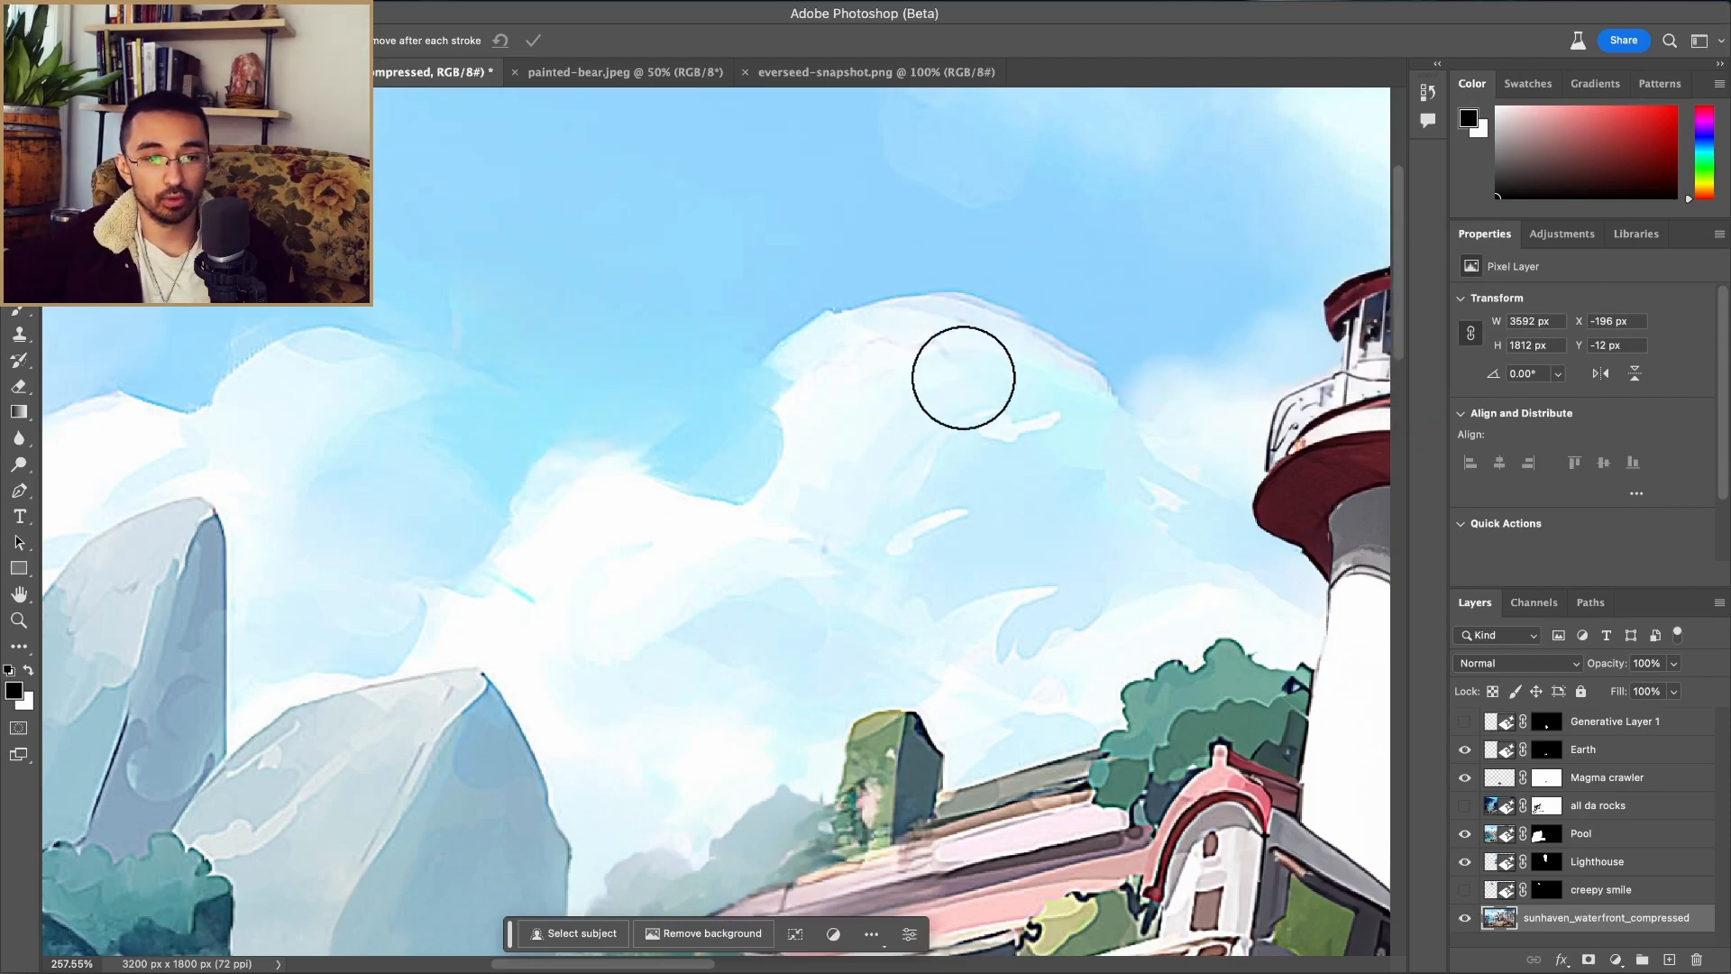
Step: Undo and redo the airship removal repeatedly to compare the retouched sky with the original
{"action": "key", "text": "super+z"}
{"action": "key", "text": "super+shift+z"}
{"action": "key", "text": "super+z"}
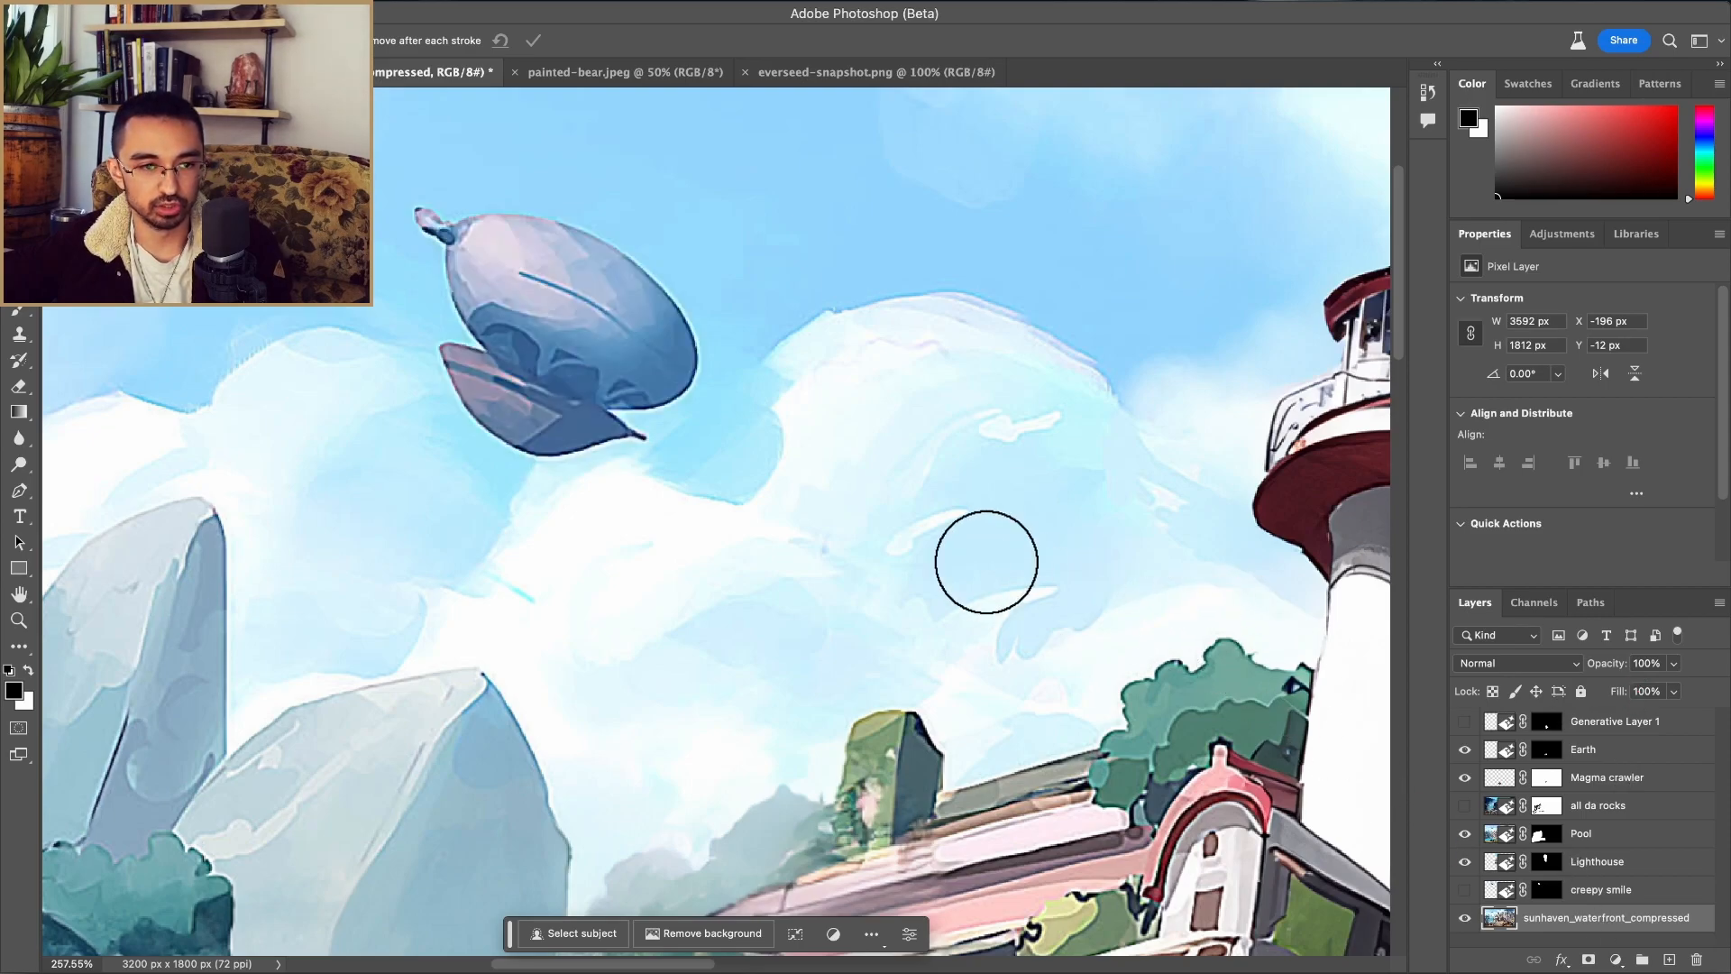
{"action": "key", "text": "super+shift+z"}
{"action": "key", "text": "super+z"}
{"action": "key", "text": "super+shift+z"}
{"action": "key", "text": "super+z"}
{"action": "key", "text": "super+shift+z"}
{"action": "key", "text": "super+z"}
{"action": "key", "text": "super+shift+z"}
{"action": "key", "text": "super+z"}
{"action": "key", "text": "super+shift+z"}
{"action": "key", "text": "super+z"}
{"action": "key", "text": "super+shift+z"}
{"action": "key", "text": "super+z"}
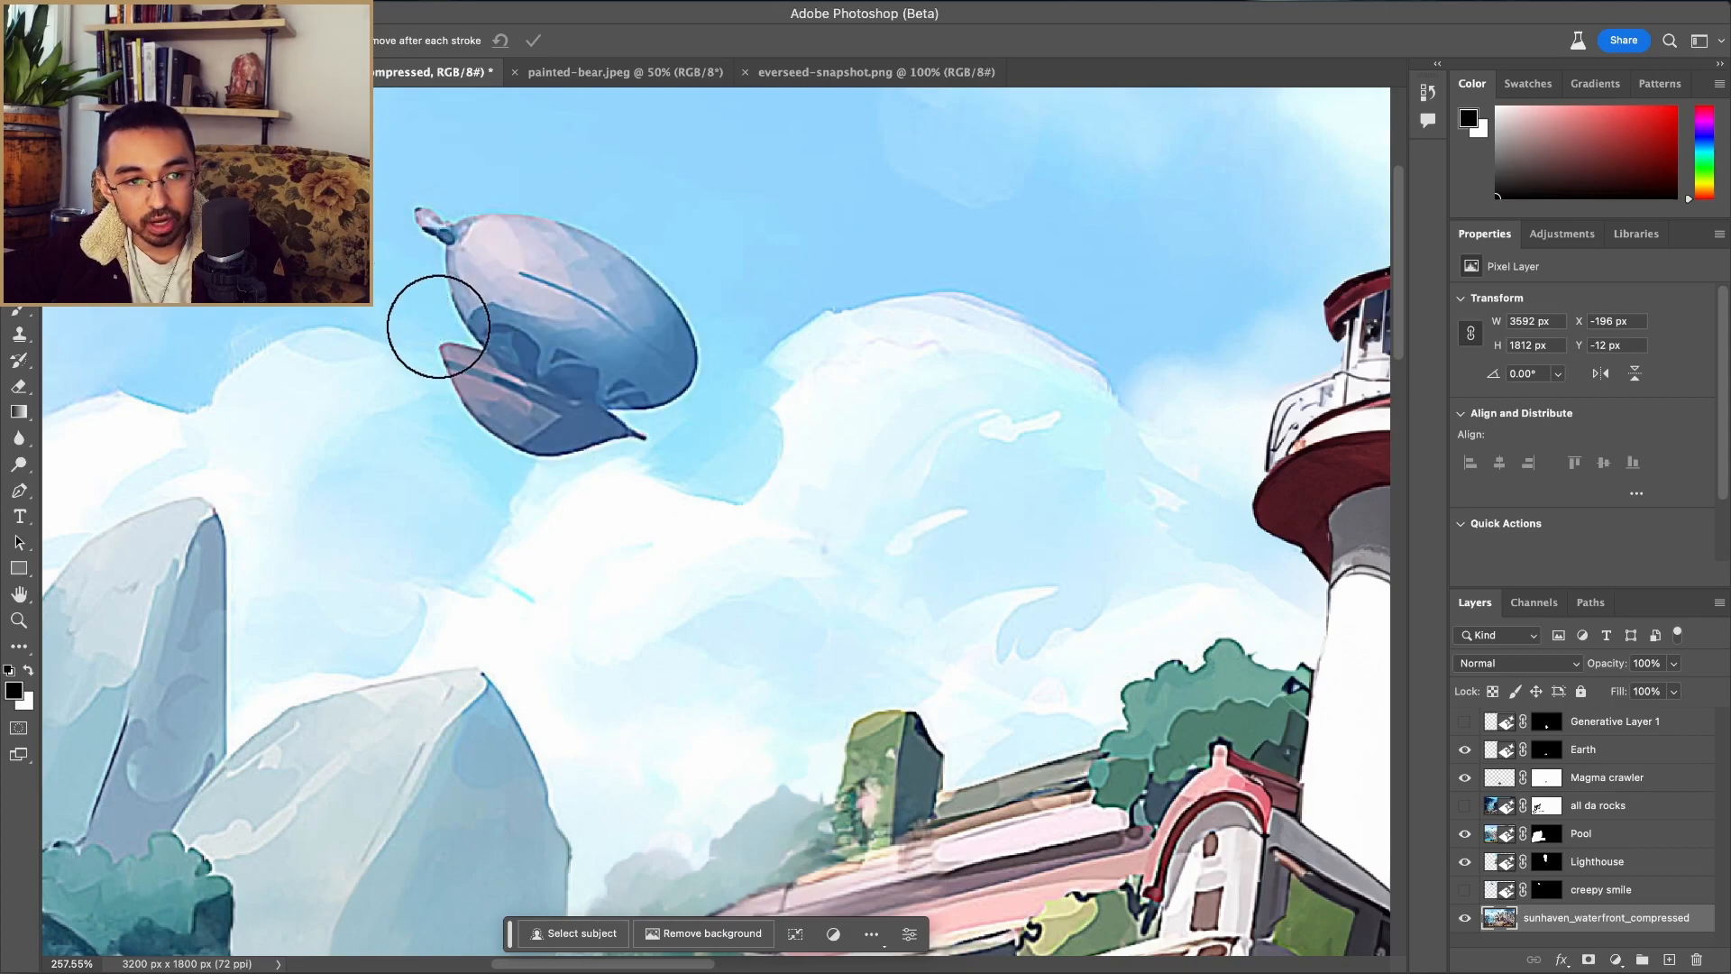
Step: Reduce the Remove tool's brush to about a quarter of its current diameter
{"action": "key", "text": "bracketleft"}
{"action": "key", "text": "bracketleft"}
{"action": "key", "text": "bracketleft"}
{"action": "key", "text": "bracketleft"}
{"action": "key", "text": "bracketleft"}
{"action": "key", "text": "bracketleft"}
{"action": "key", "text": "bracketleft"}
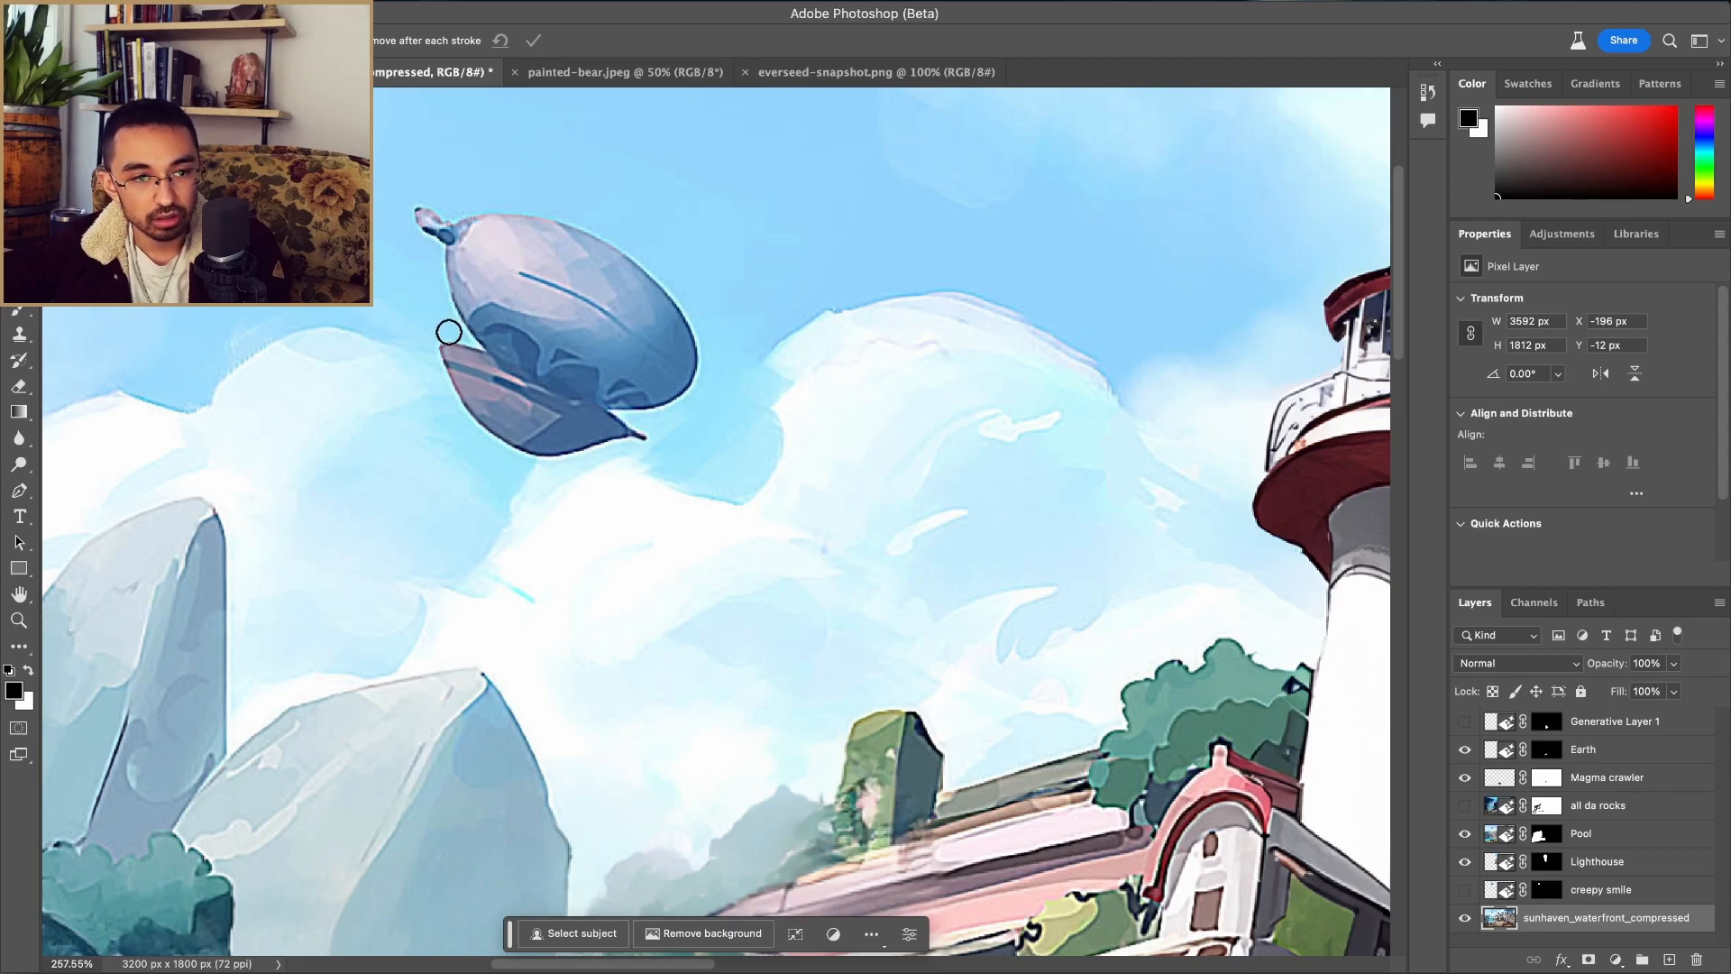
Step: Step back and forth through the edit history to inspect the sky with and without the airship
{"action": "key", "text": "super+shift+alt+n"}
{"action": "key", "text": "super+z"}
{"action": "key", "text": "super+z"}
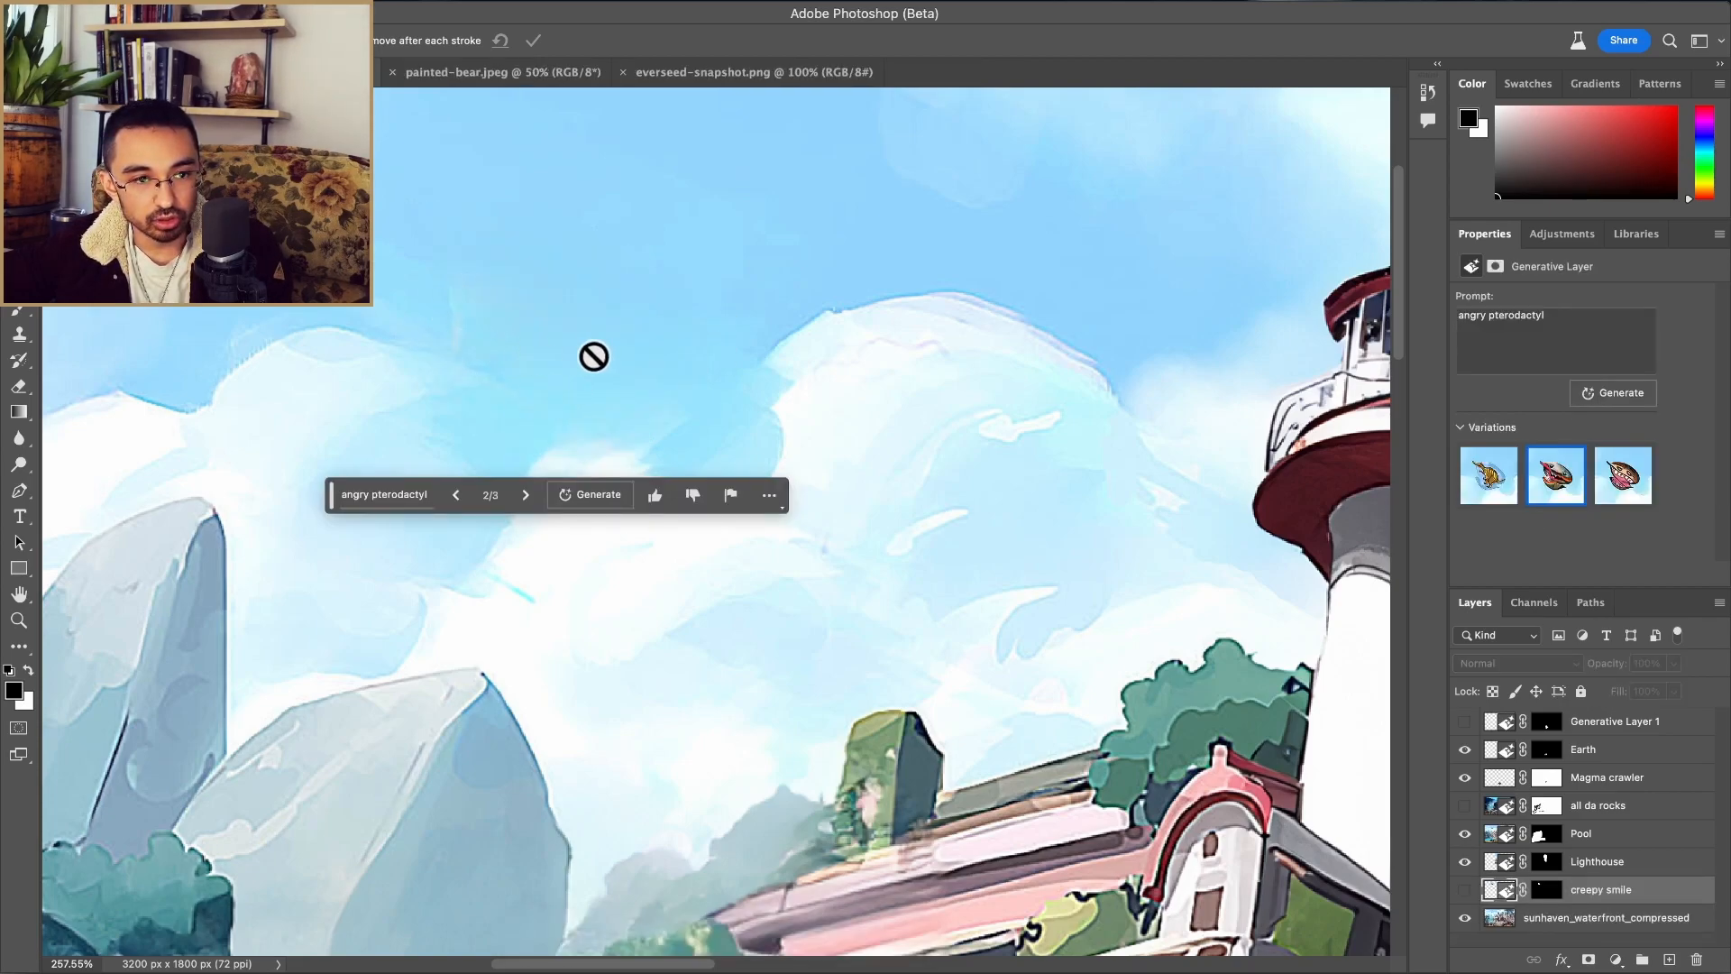
{"action": "key", "text": "super+shift+z"}
{"action": "key", "text": "super+z"}
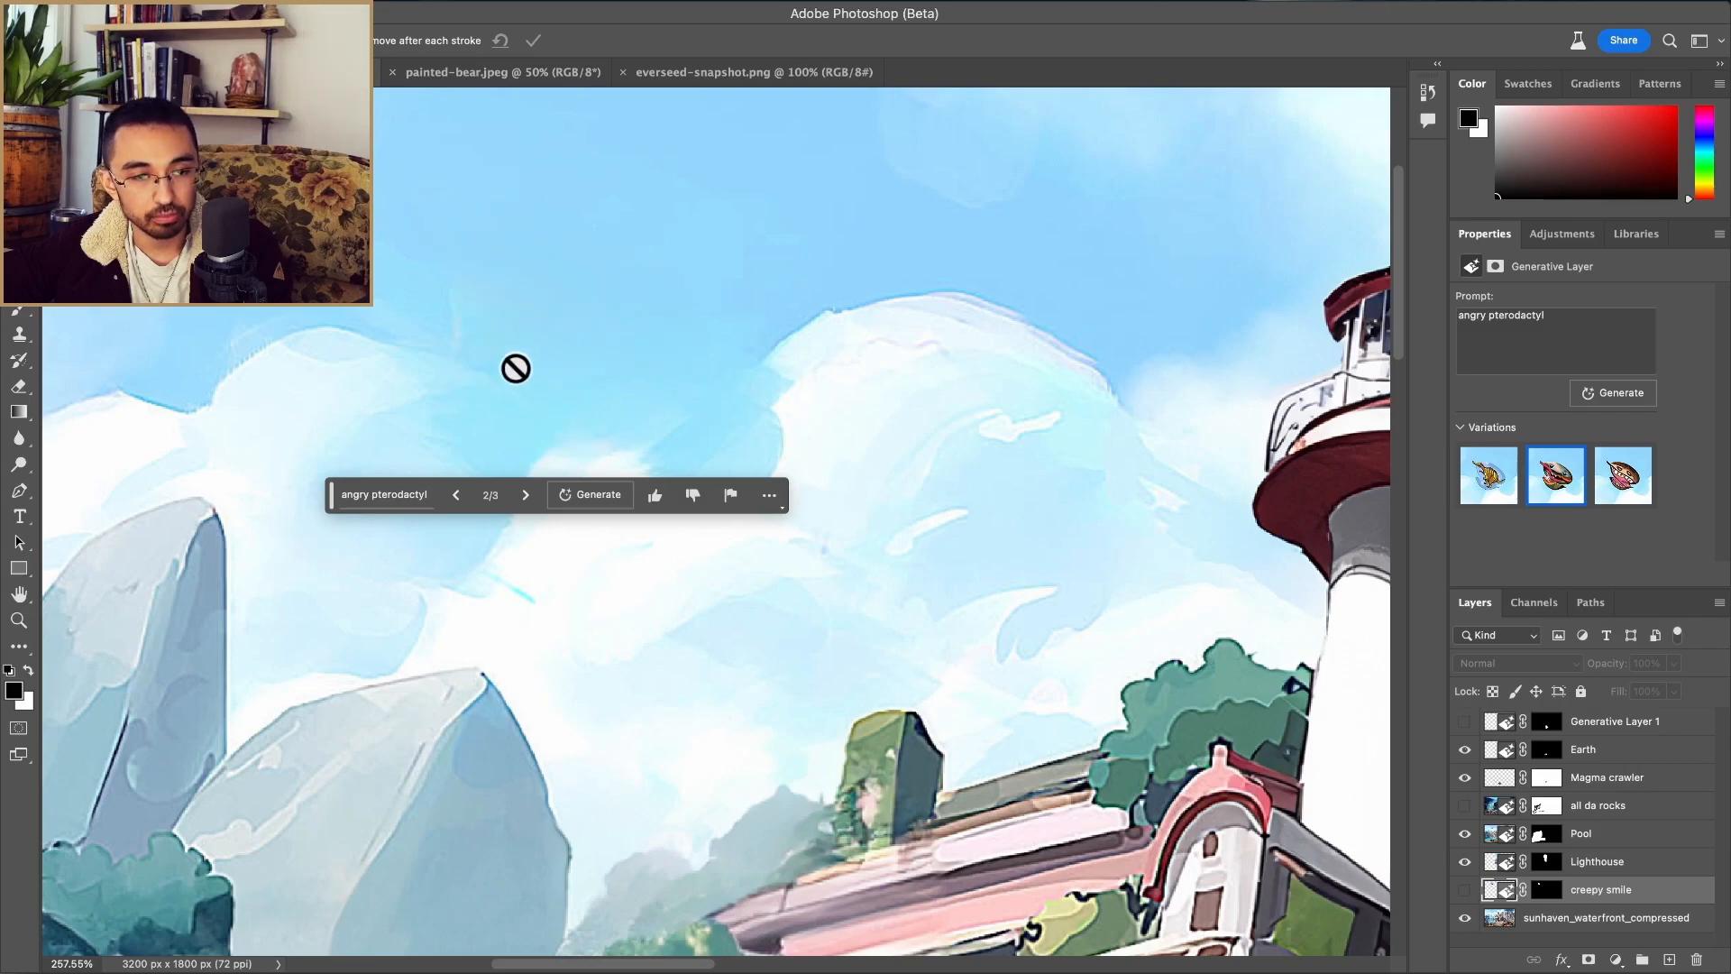
{"action": "key", "text": "super+shift+z"}
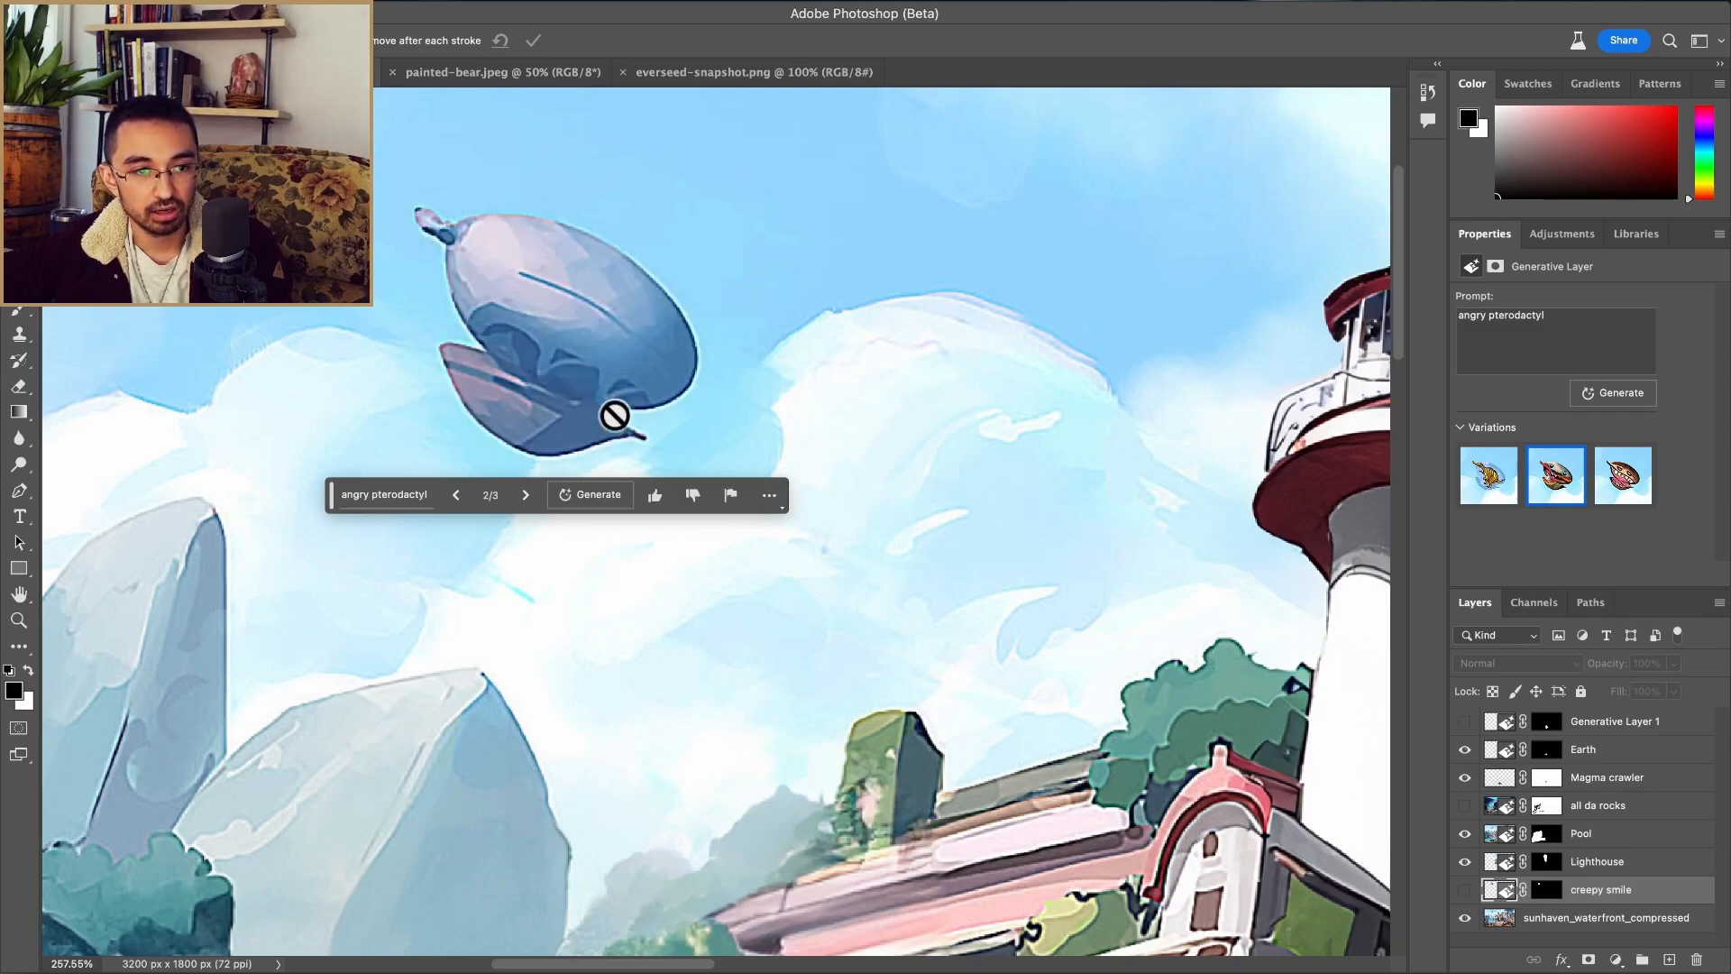
{"action": "key", "text": "super+z"}
{"action": "key", "text": "super+shift+z"}
{"action": "key", "text": "super+z"}
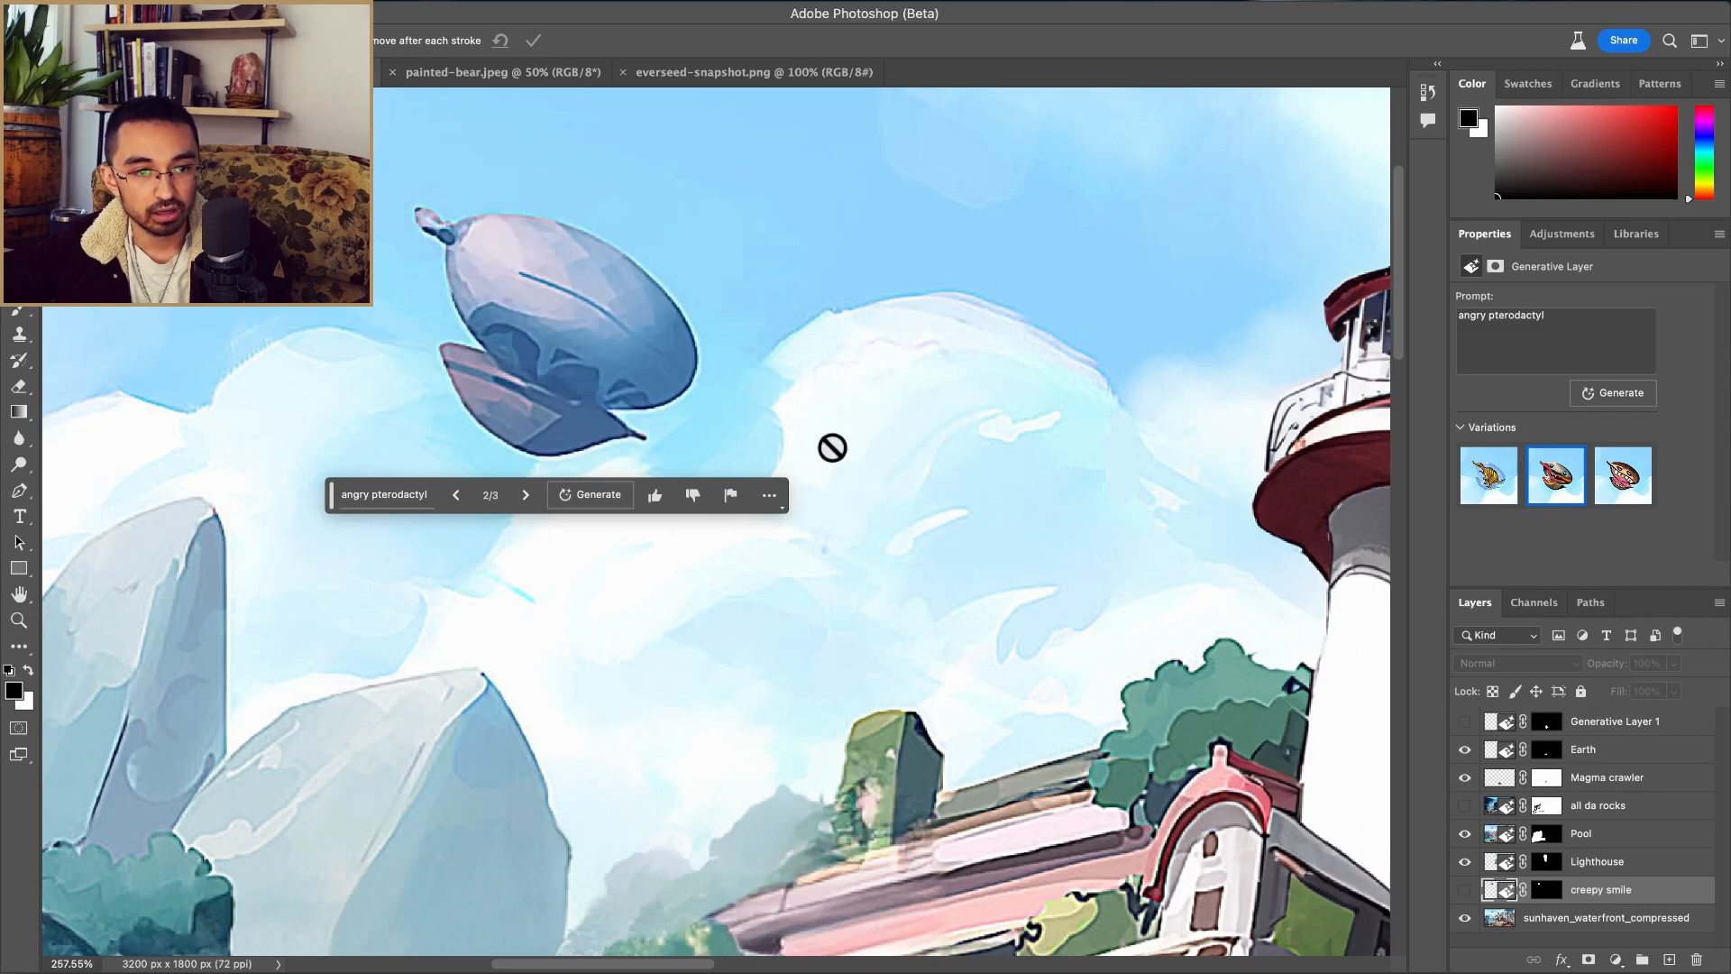
{"action": "key", "text": "super+shift+z"}
Step: Restore the airship removal and retouch the faint vertical streak in the sky on sunhaven_waterfront_compressed with the Spot Healing Brush
{"action": "right_click", "coordinate": [19, 286]}
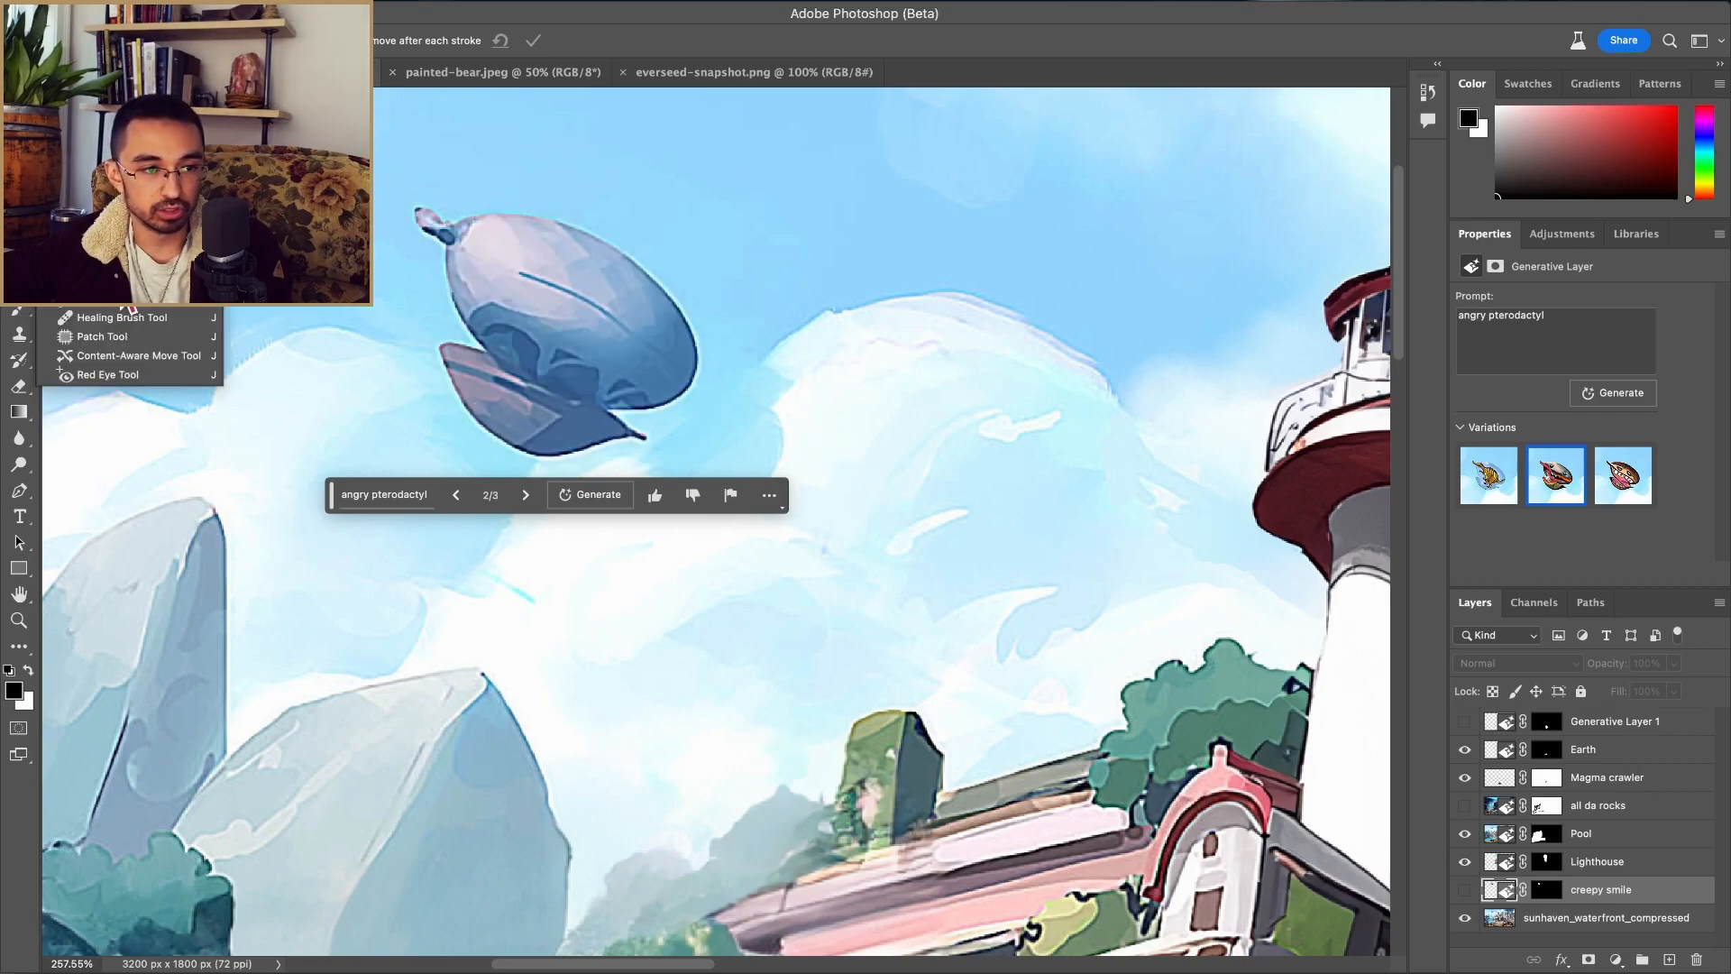
{"action": "left_click", "coordinate": [122, 281]}
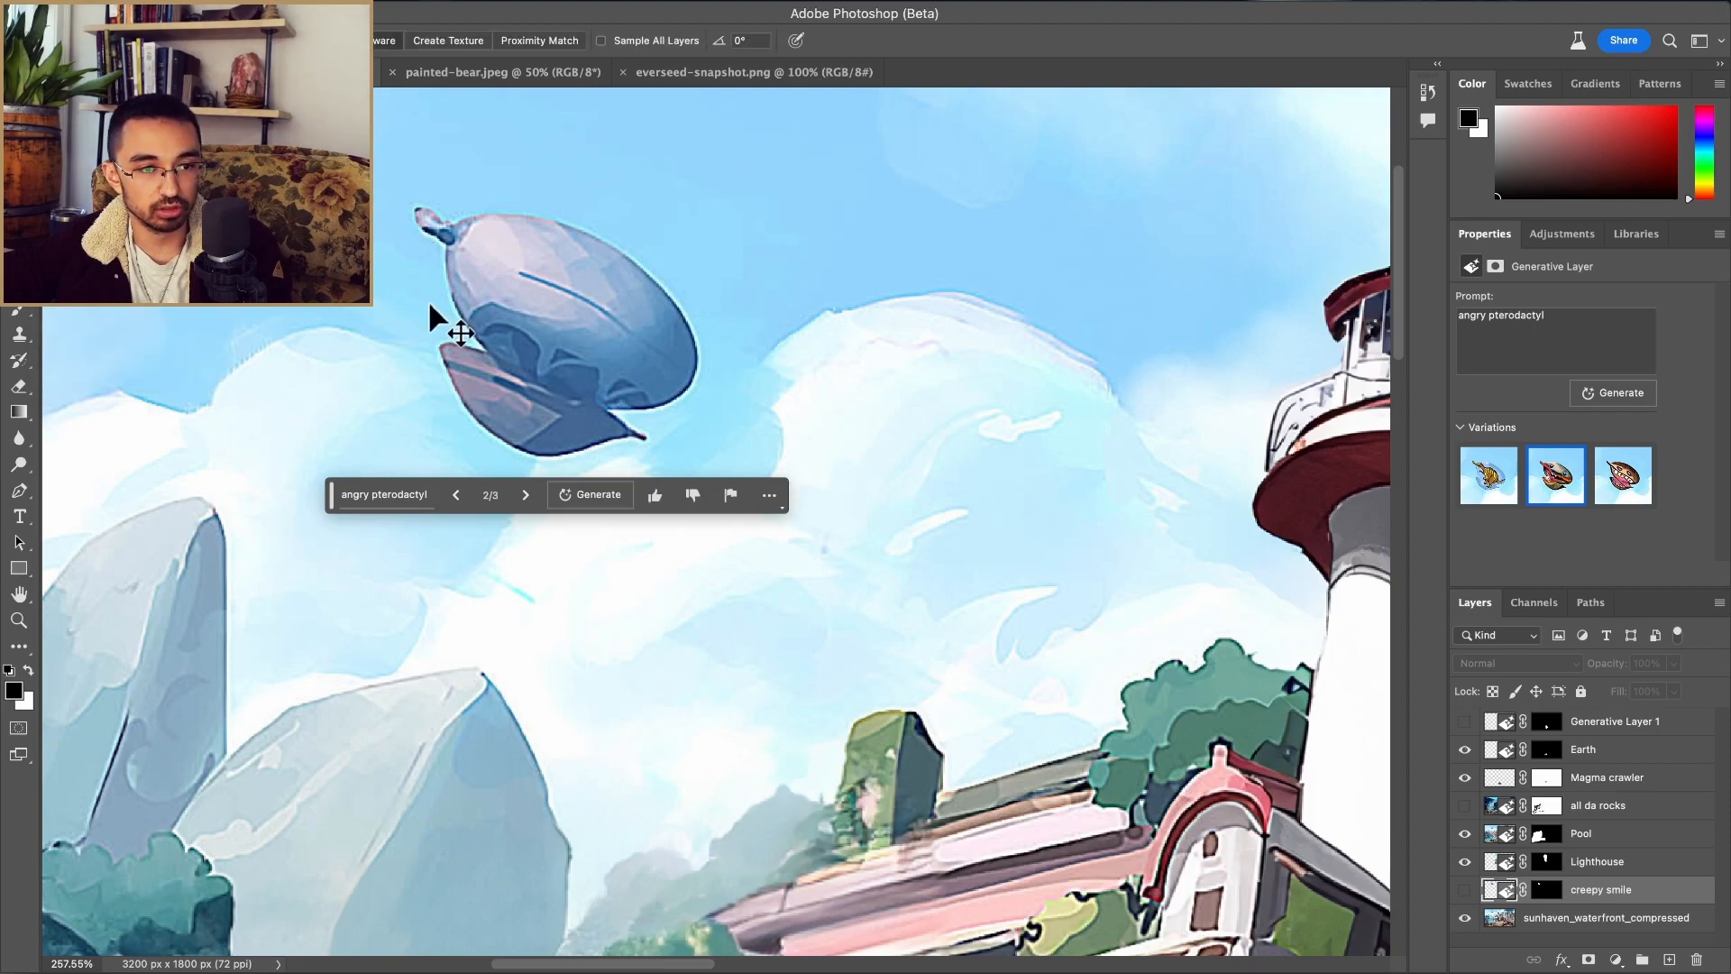
{"action": "key", "text": "super+shift+z"}
{"action": "scroll", "coordinate": [440, 342], "scroll_direction": "up", "scroll_amount": 10}
{"action": "scroll", "coordinate": [440, 339], "scroll_direction": "up", "scroll_amount": 10}
{"action": "scroll", "coordinate": [440, 340], "scroll_direction": "left", "scroll_amount": 10}
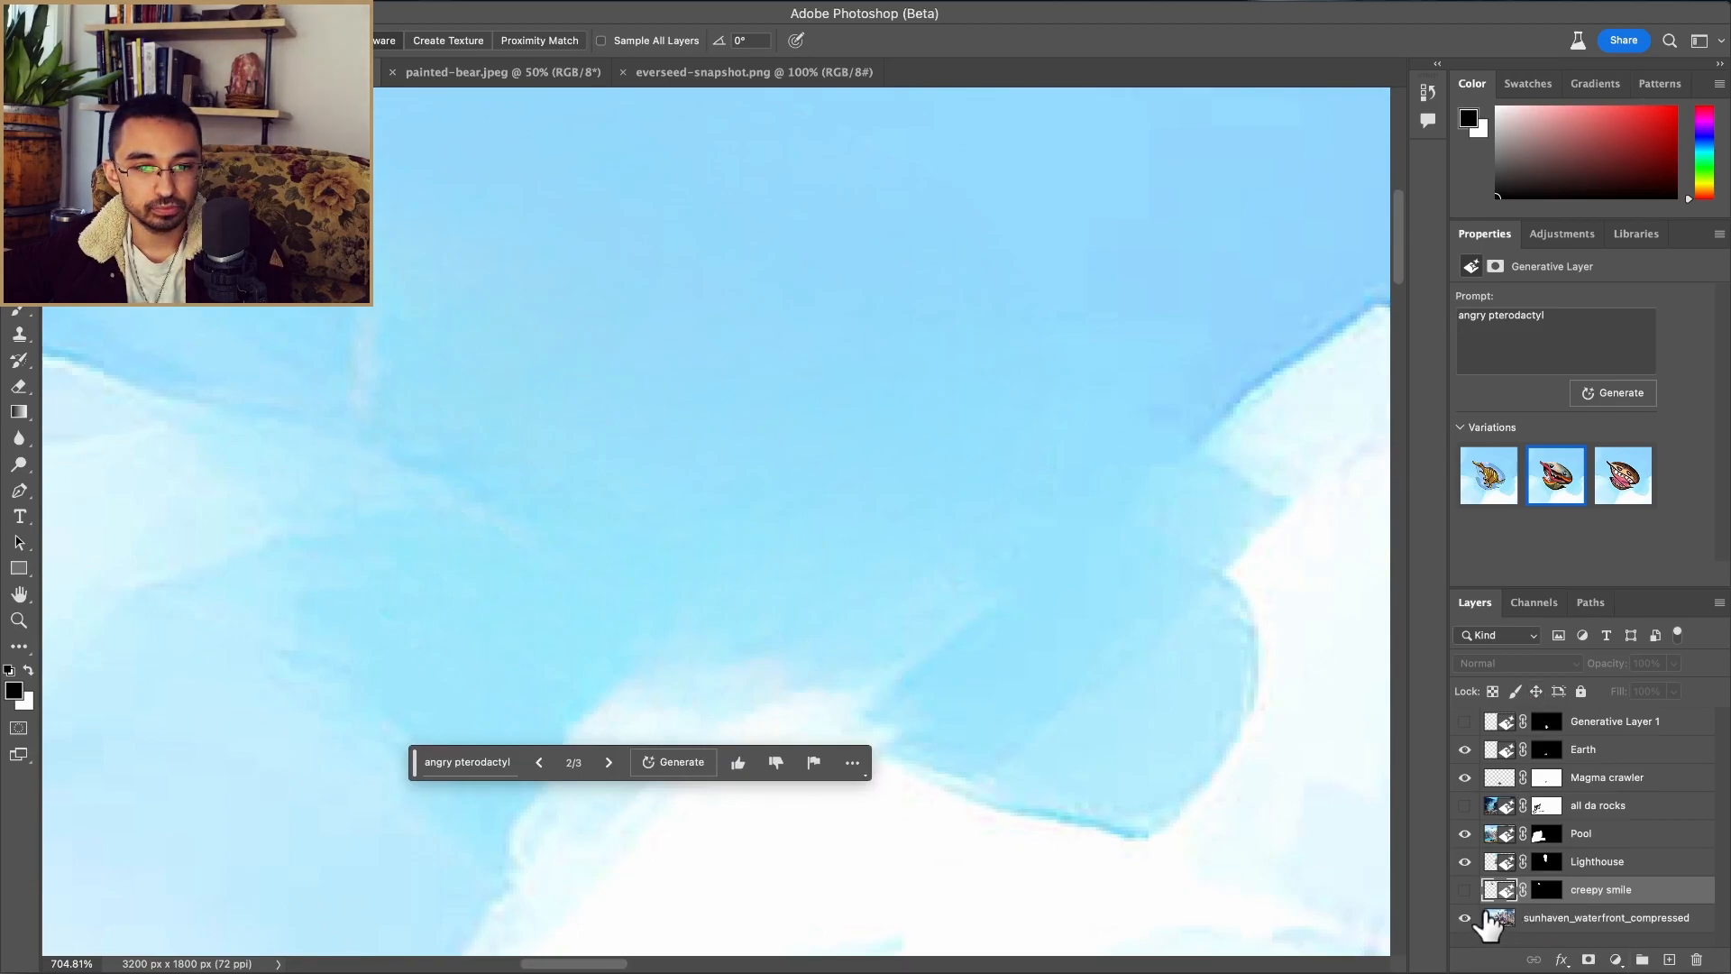
{"action": "left_click", "coordinate": [1524, 918]}
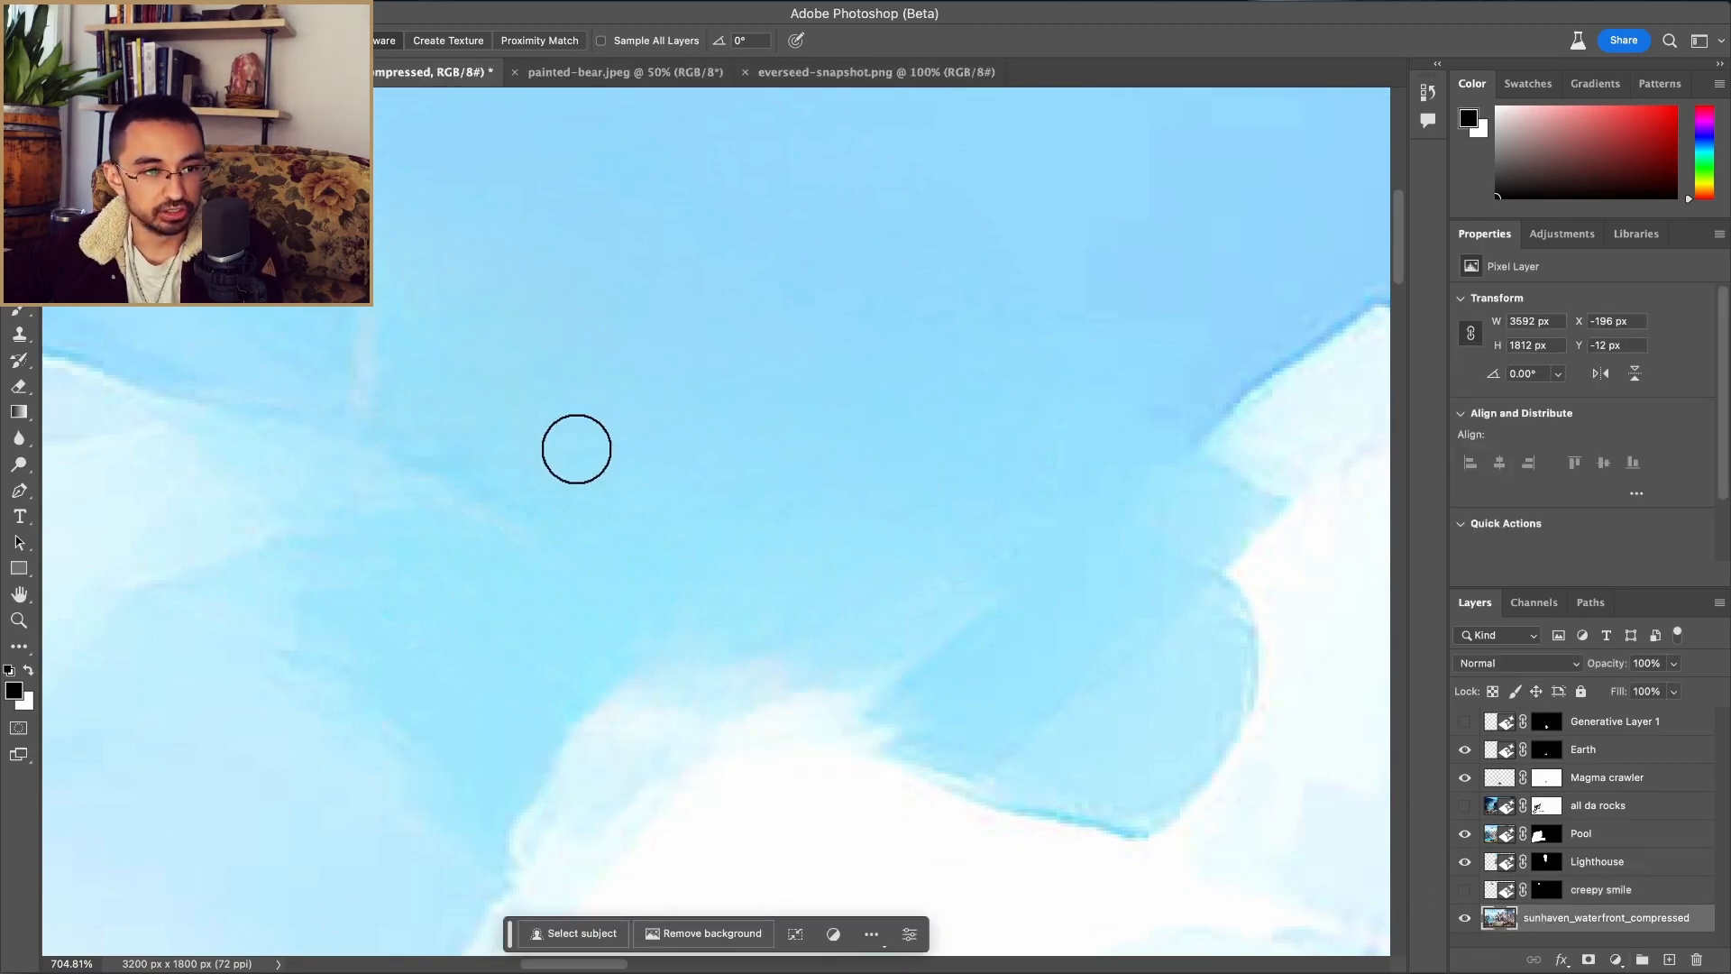
{"action": "left_click_drag", "start_coordinate": [365, 408], "coordinate": [354, 293]}
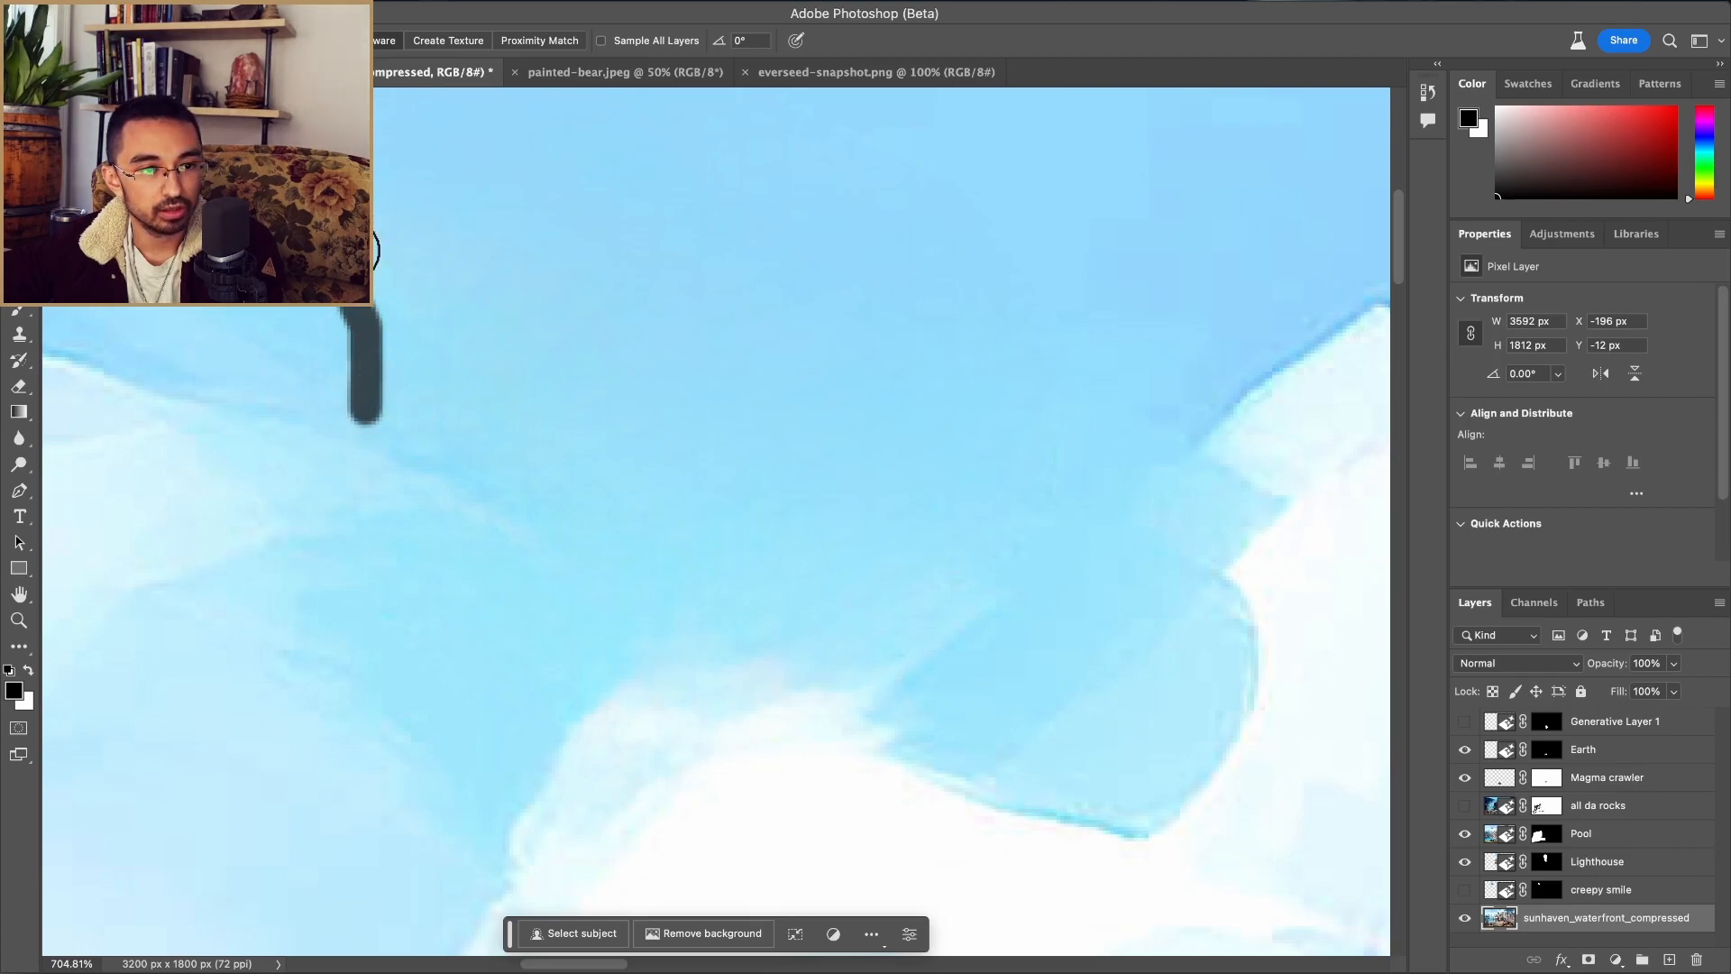
{"action": "key", "text": "super+z"}
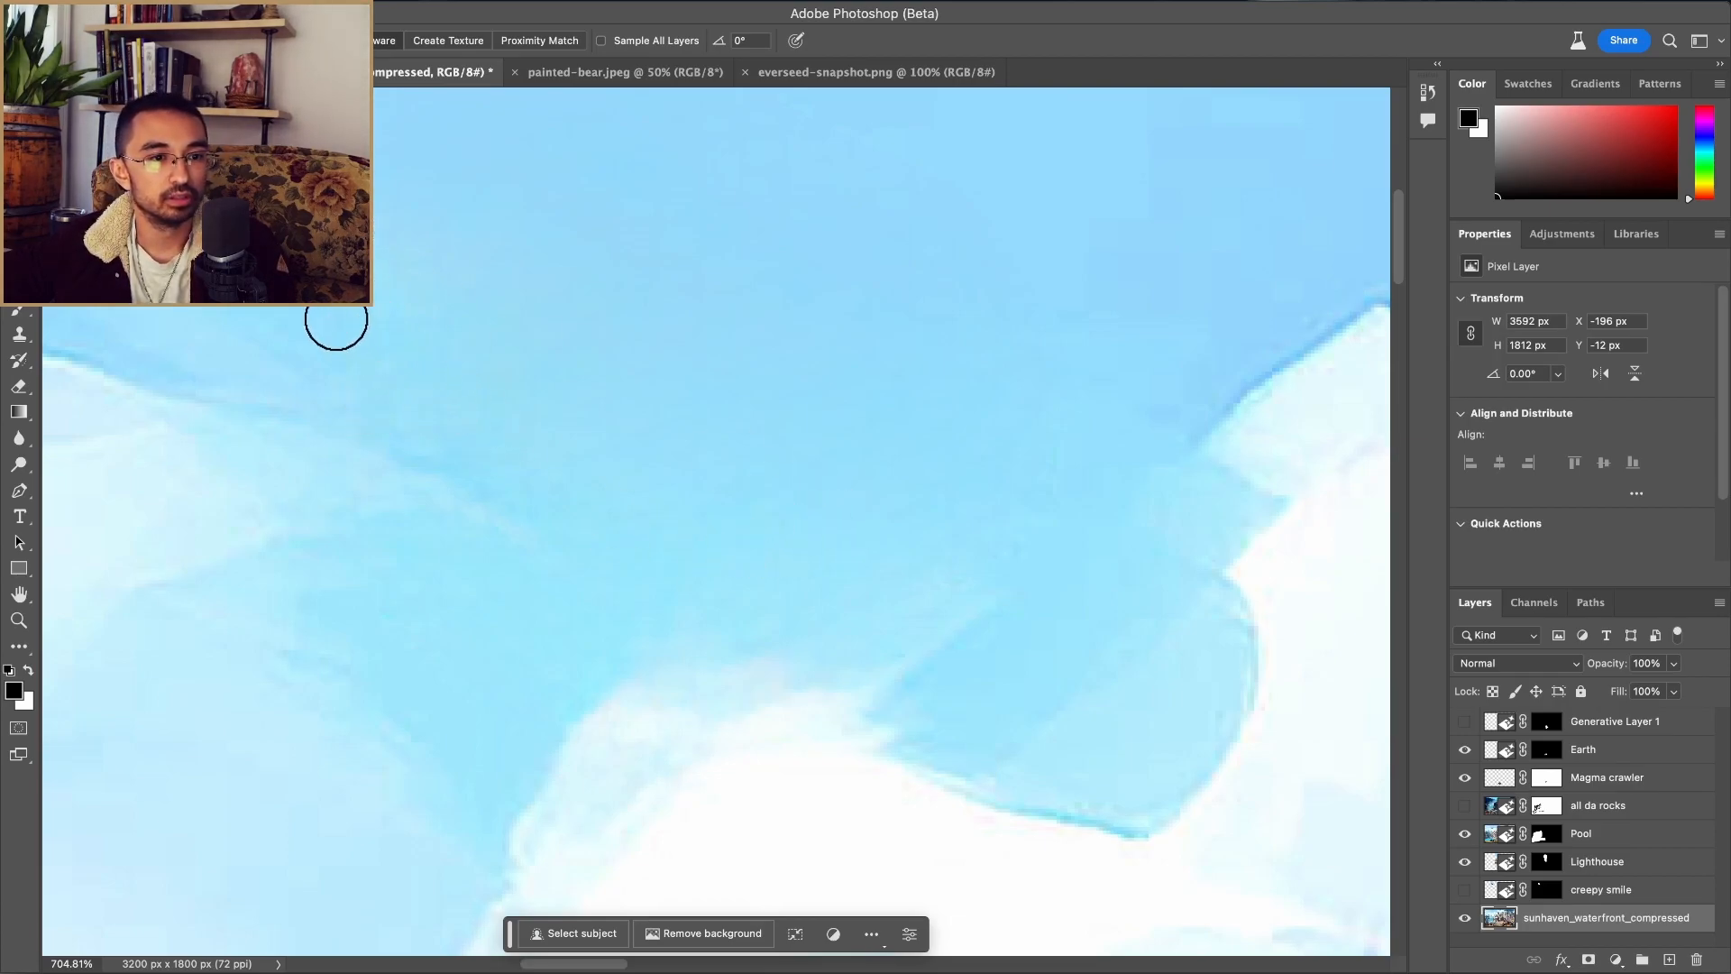
Step: Select a rectangular area of about 621 × 338 px over the empty sky to the left of the lighthouse
{"action": "scroll", "coordinate": [780, 494], "scroll_direction": "down", "scroll_amount": 2}
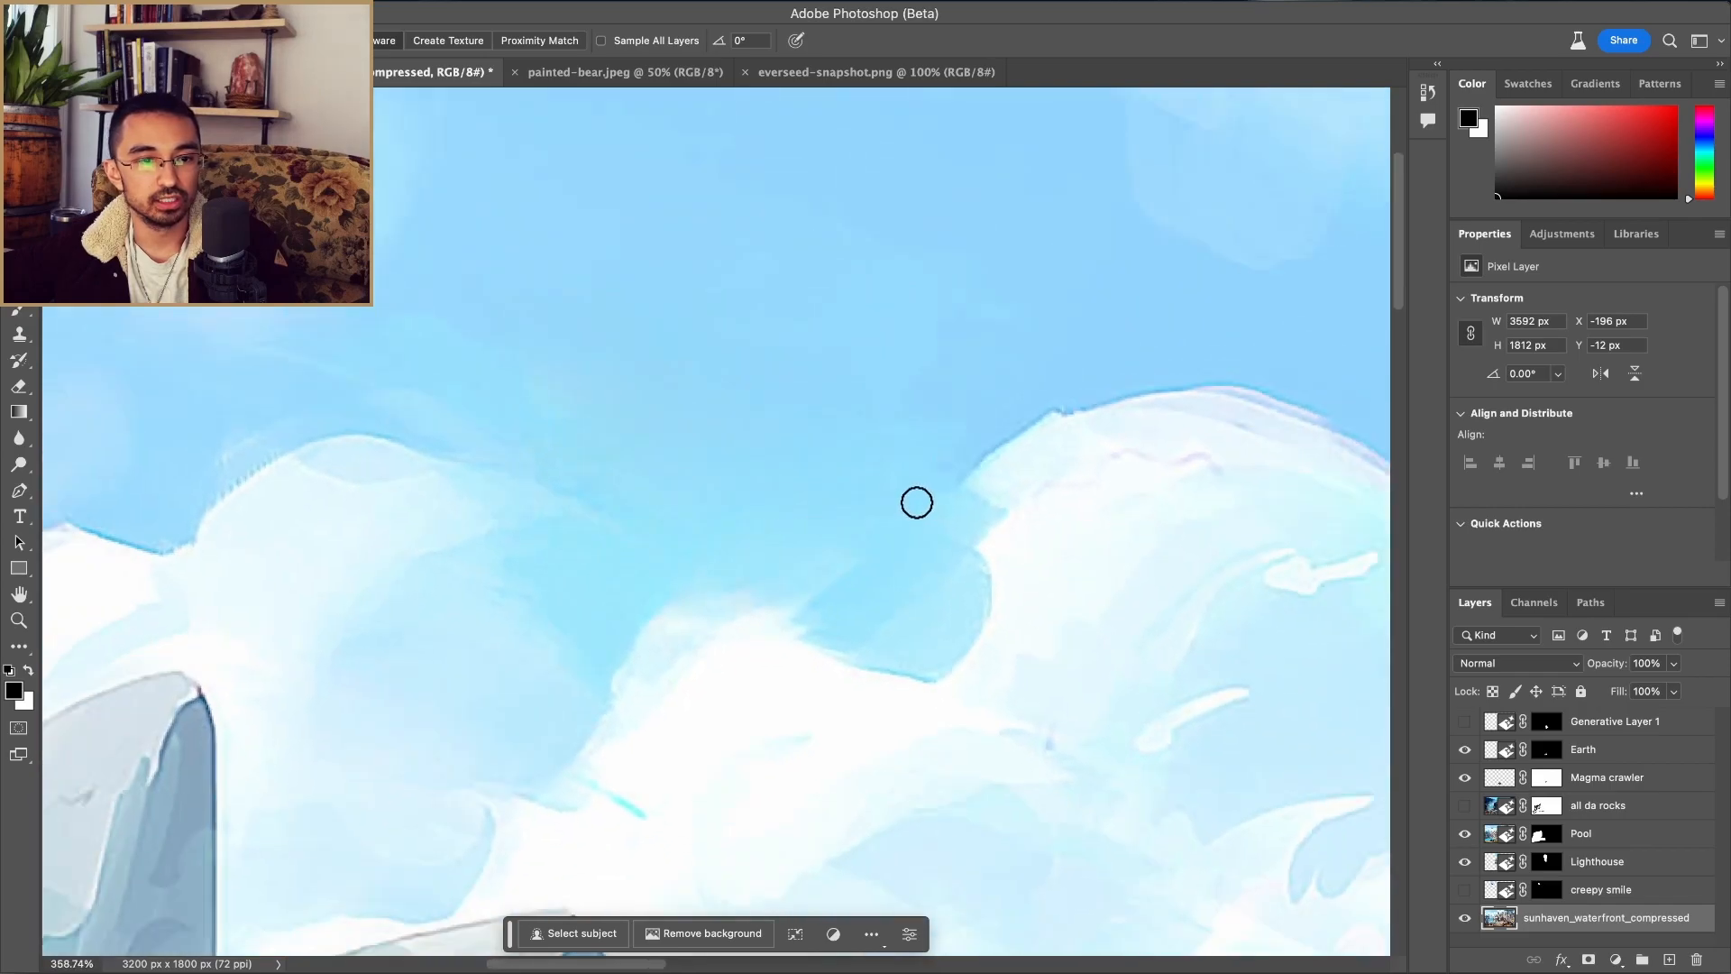
{"action": "scroll", "coordinate": [847, 469], "scroll_direction": "down", "scroll_amount": 1}
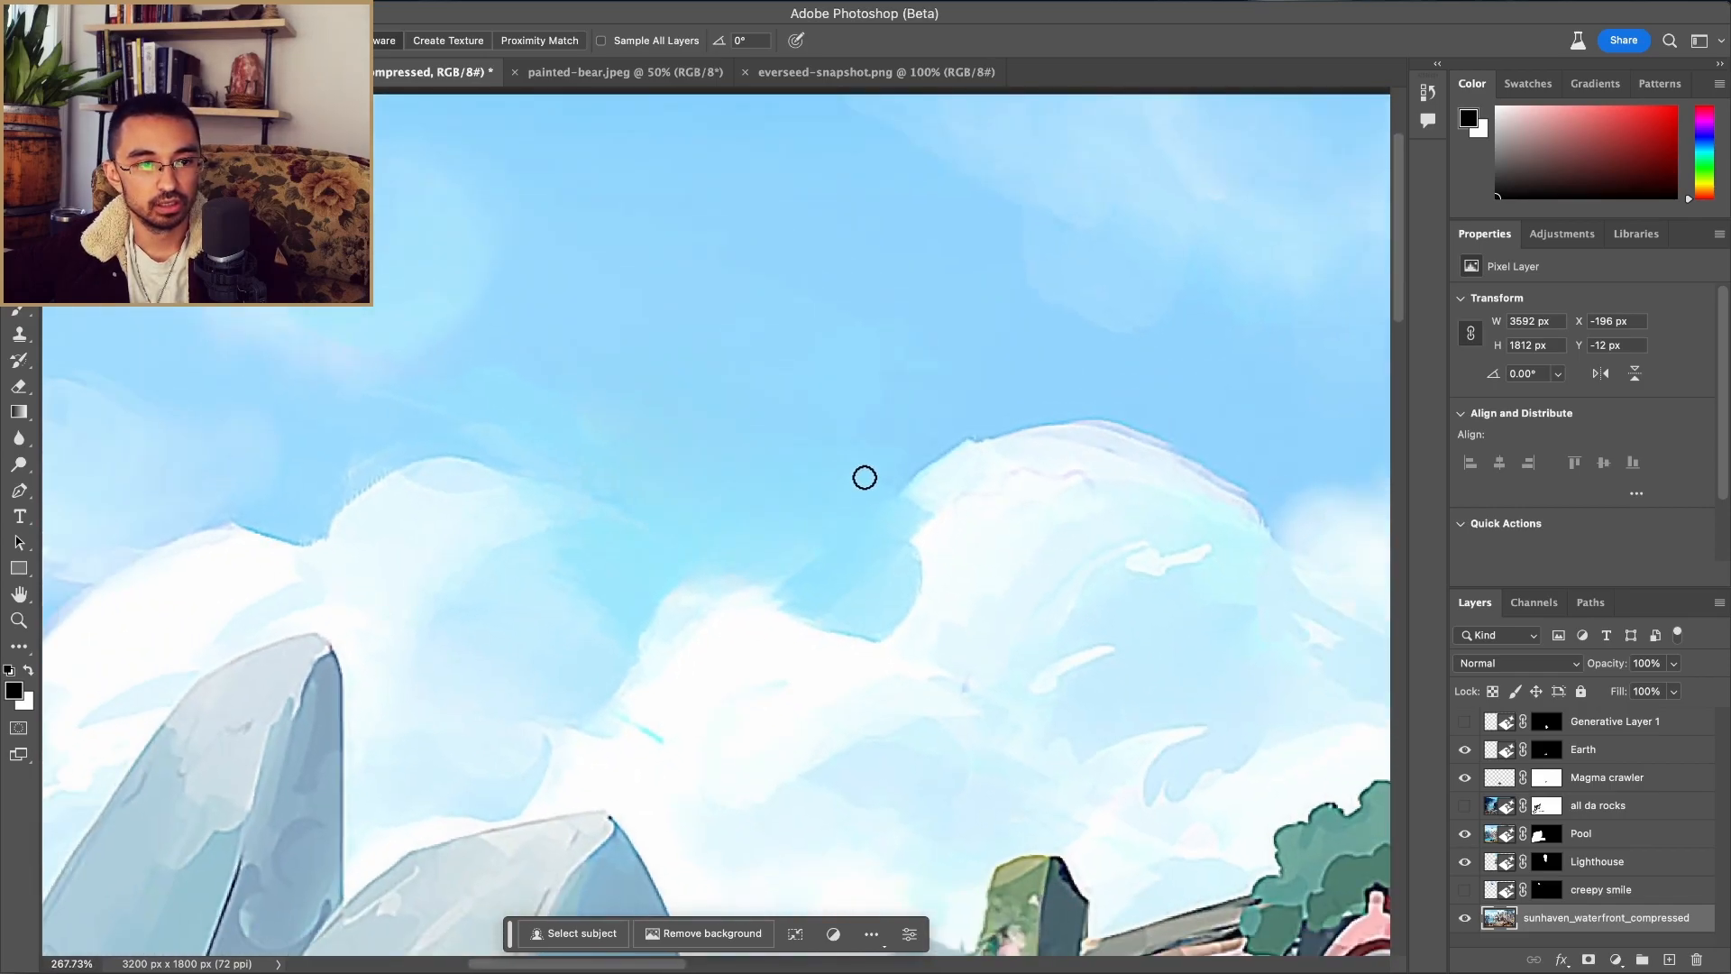
{"action": "scroll", "coordinate": [864, 477], "scroll_direction": "down", "scroll_amount": 2}
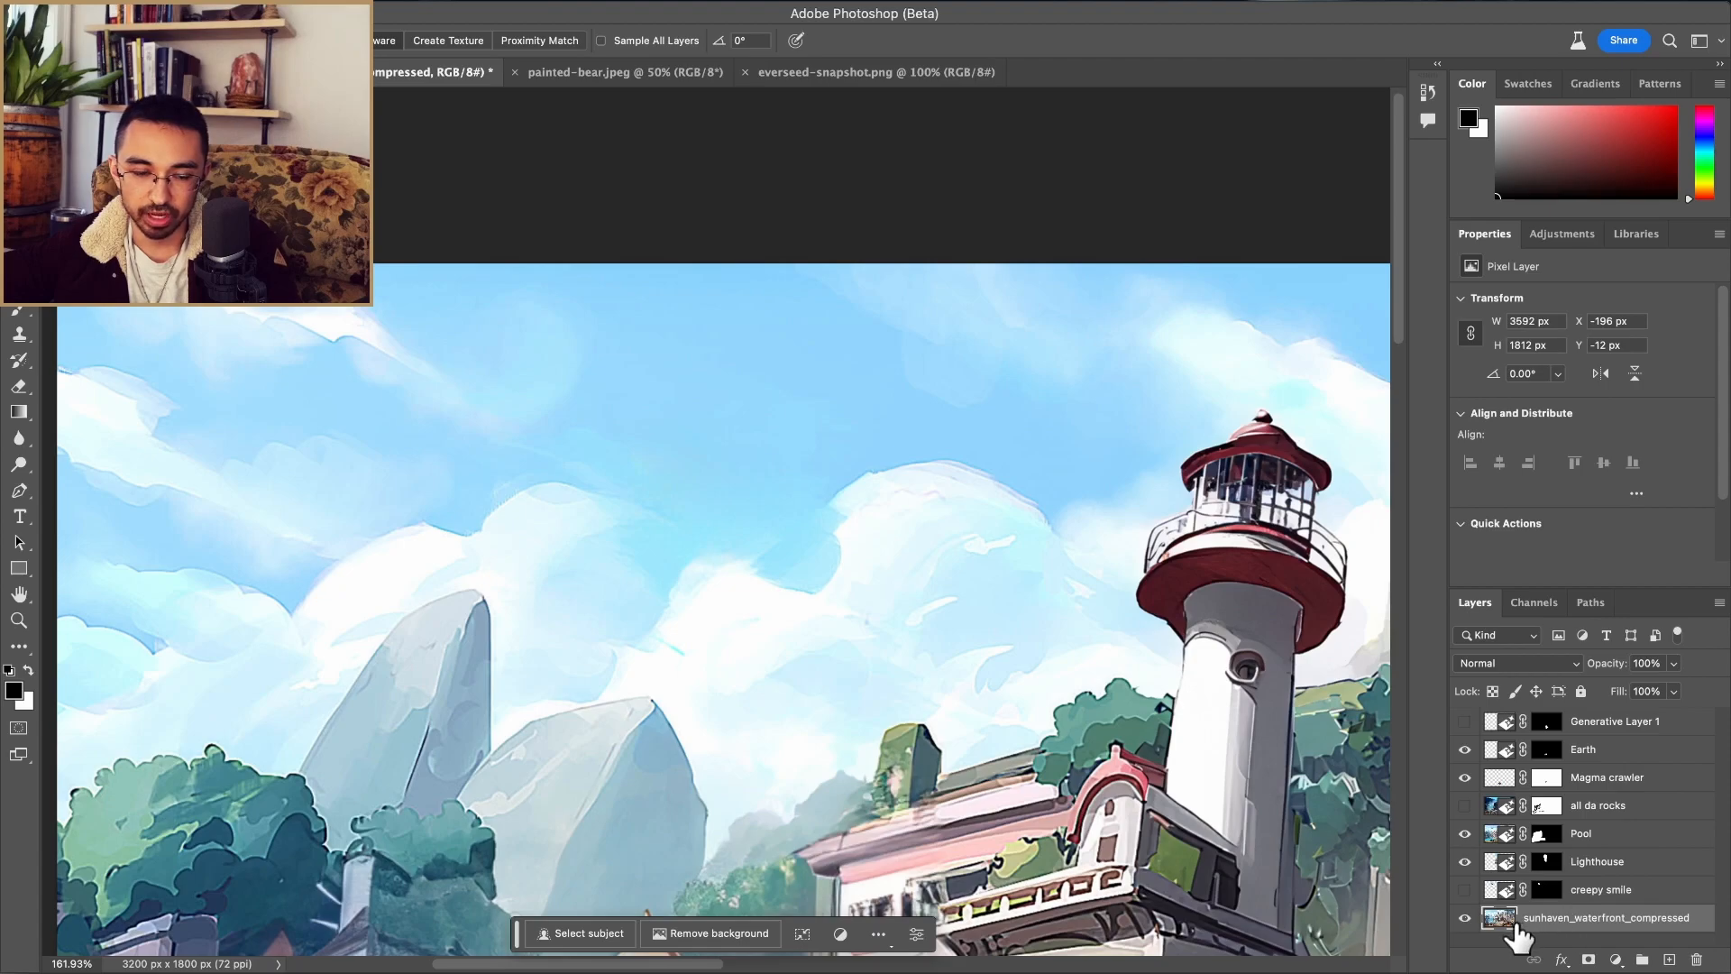
{"action": "scroll", "coordinate": [686, 592], "scroll_direction": "down", "scroll_amount": 3}
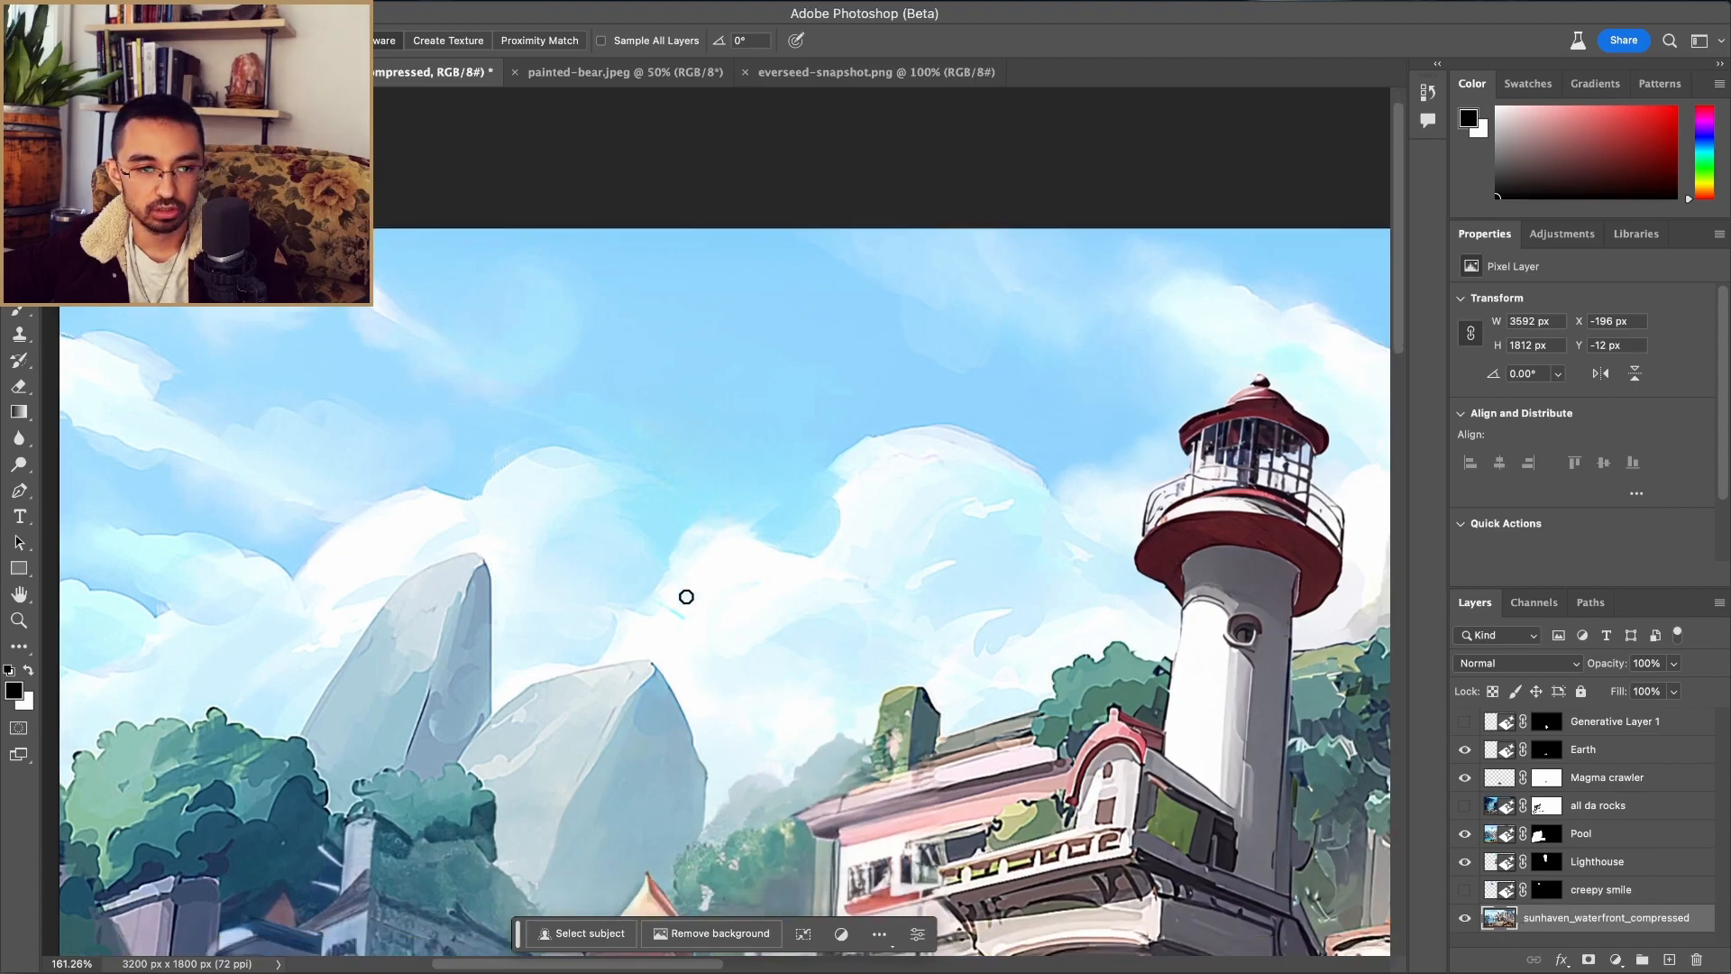
{"action": "scroll", "coordinate": [581, 412], "scroll_direction": "right", "scroll_amount": 3}
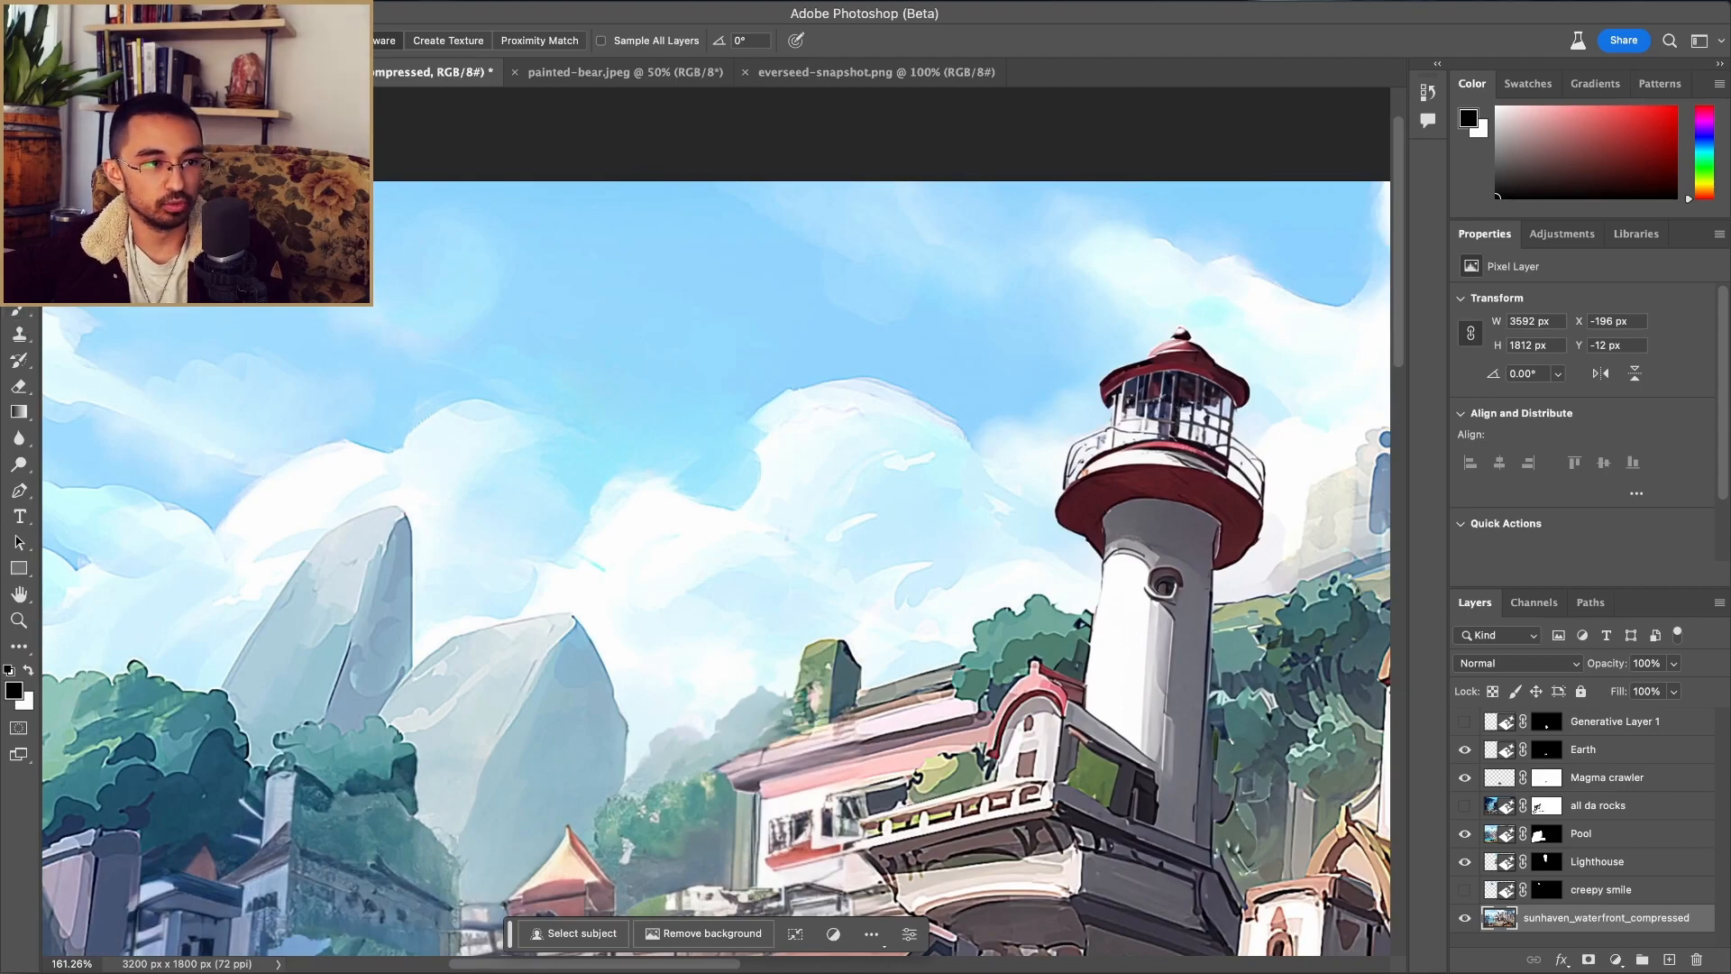
{"action": "left_click", "coordinate": [19, 128]}
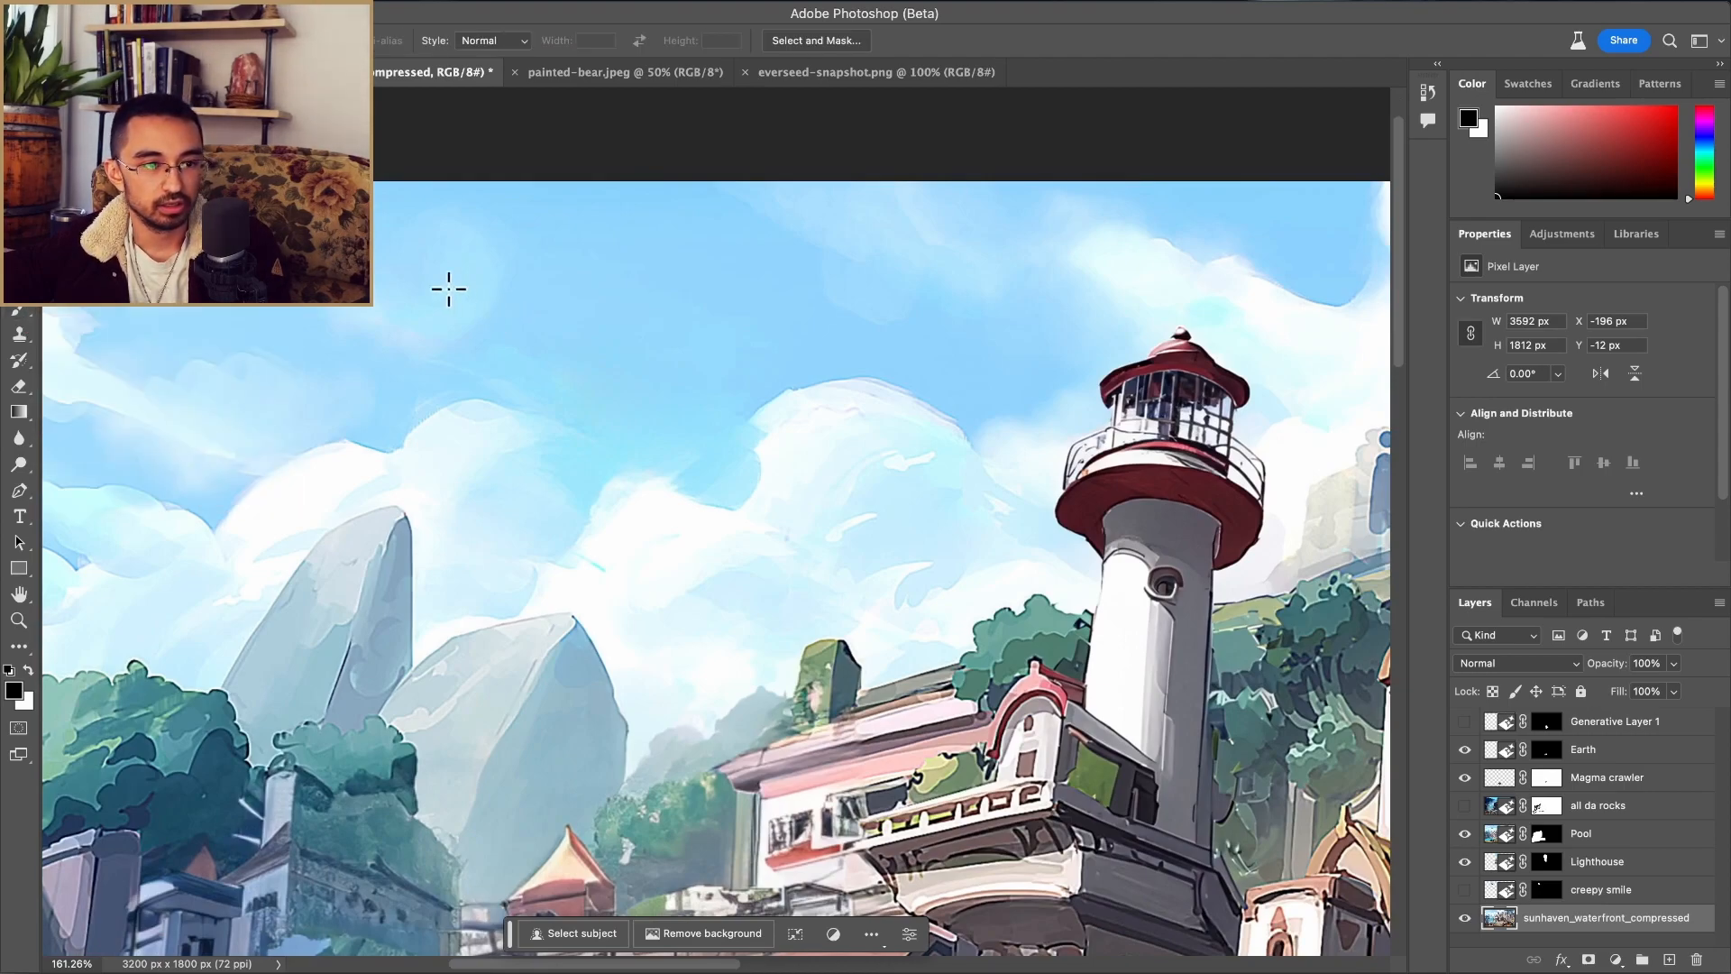
{"action": "left_click_drag", "start_coordinate": [333, 215], "coordinate": [834, 487]}
Step: Run Generative Fill on the selected sky area with the prompt "angry pterodactyl"
{"action": "left_click", "coordinate": [428, 515]}
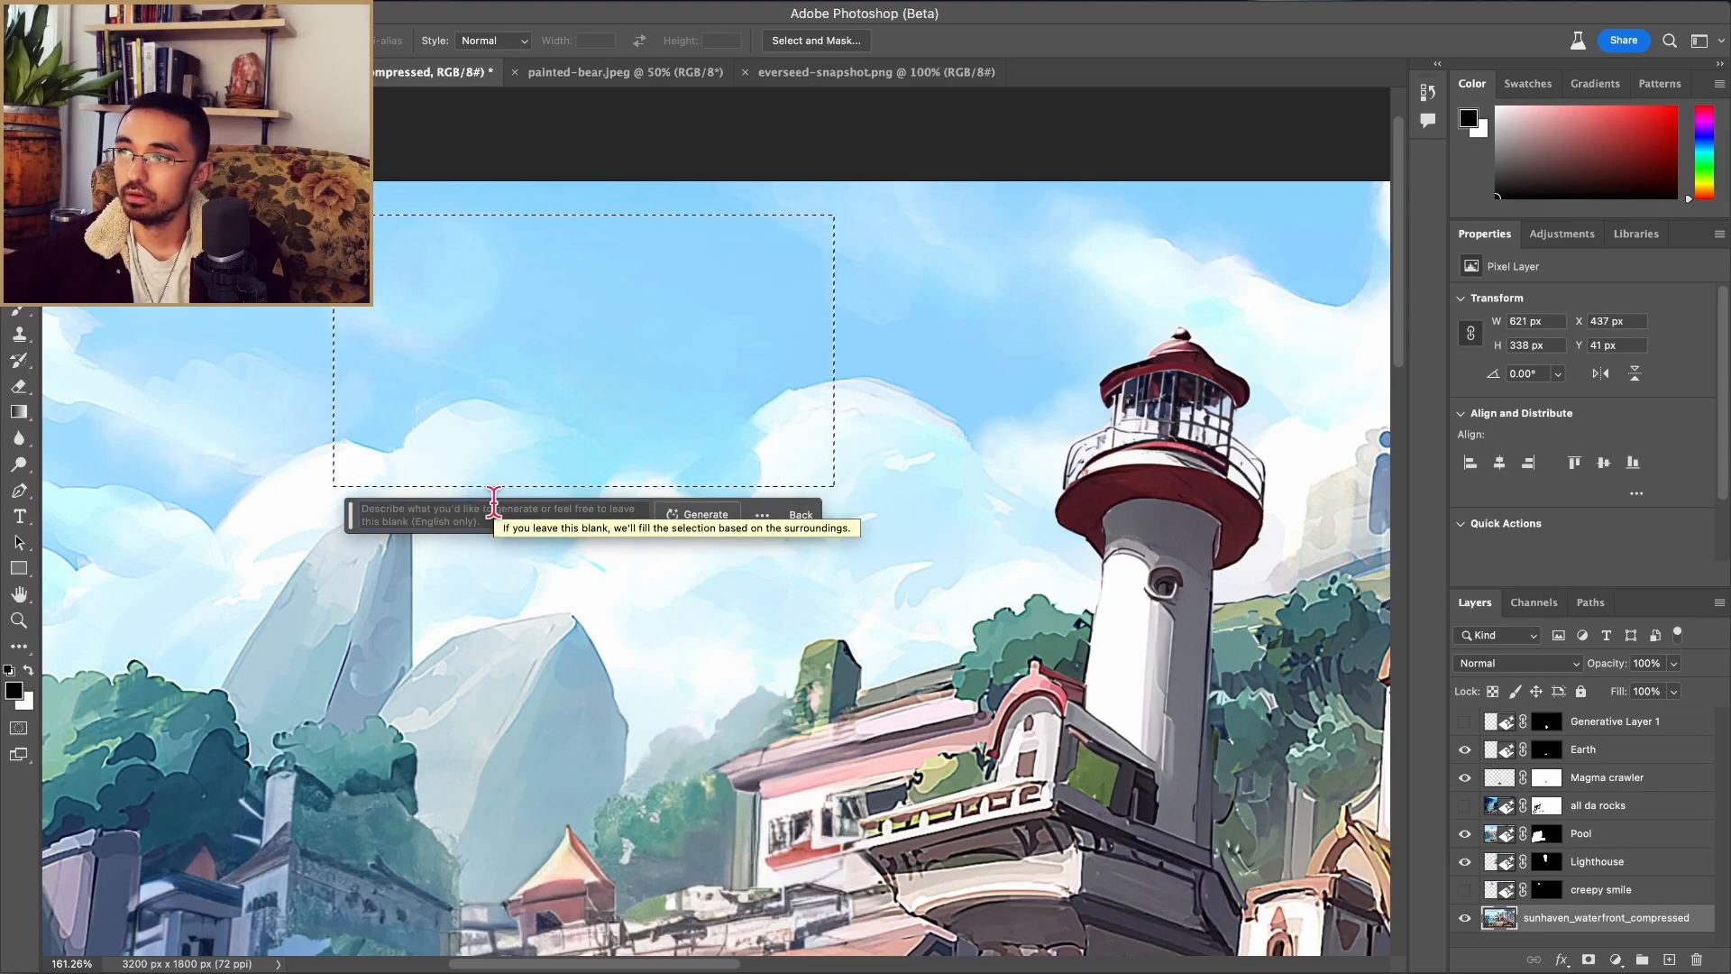
{"action": "type", "text": "angry pterodactyl"}
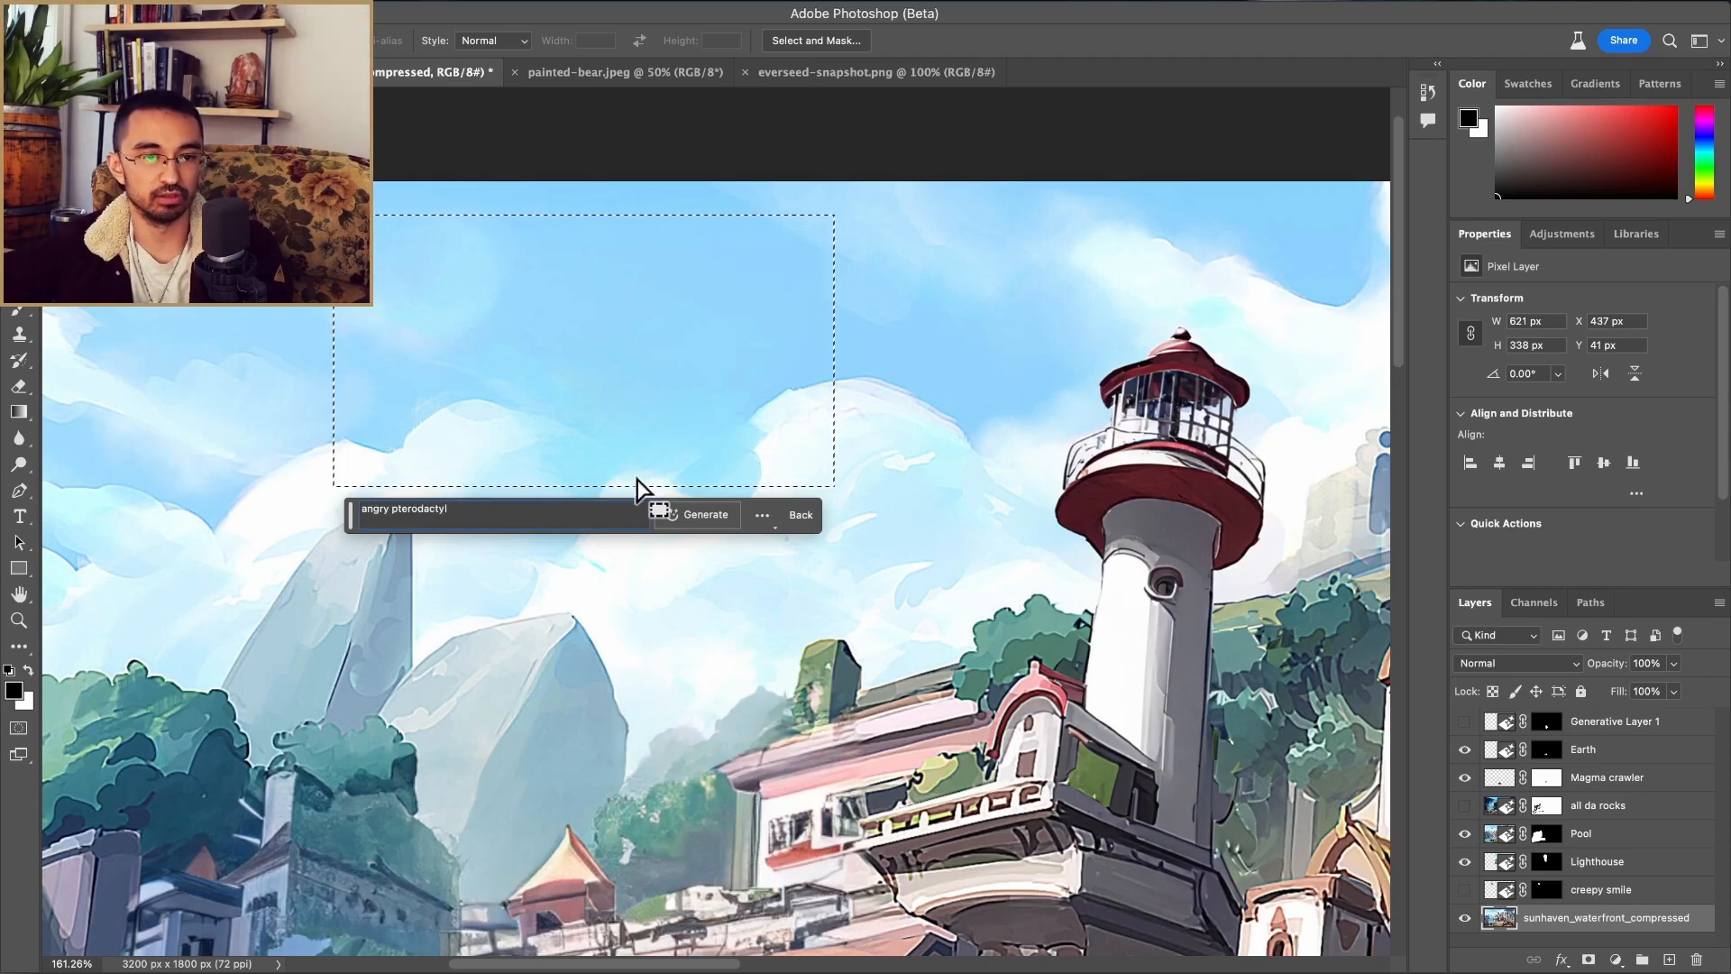
{"action": "left_click", "coordinate": [694, 519]}
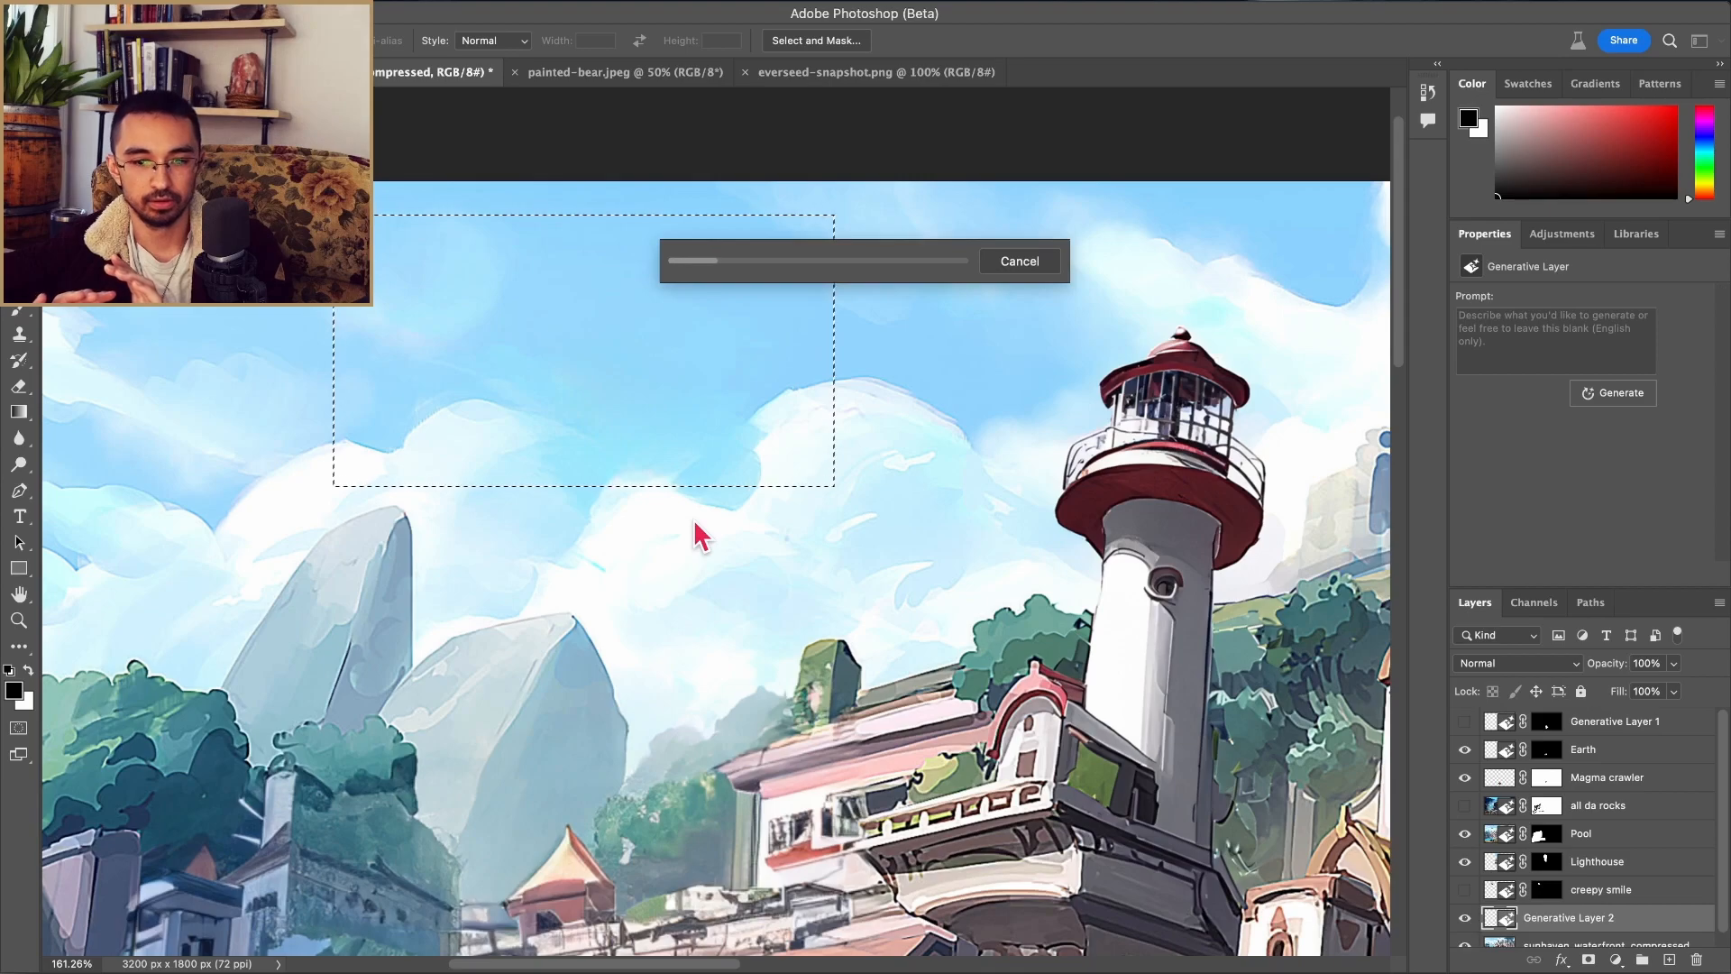
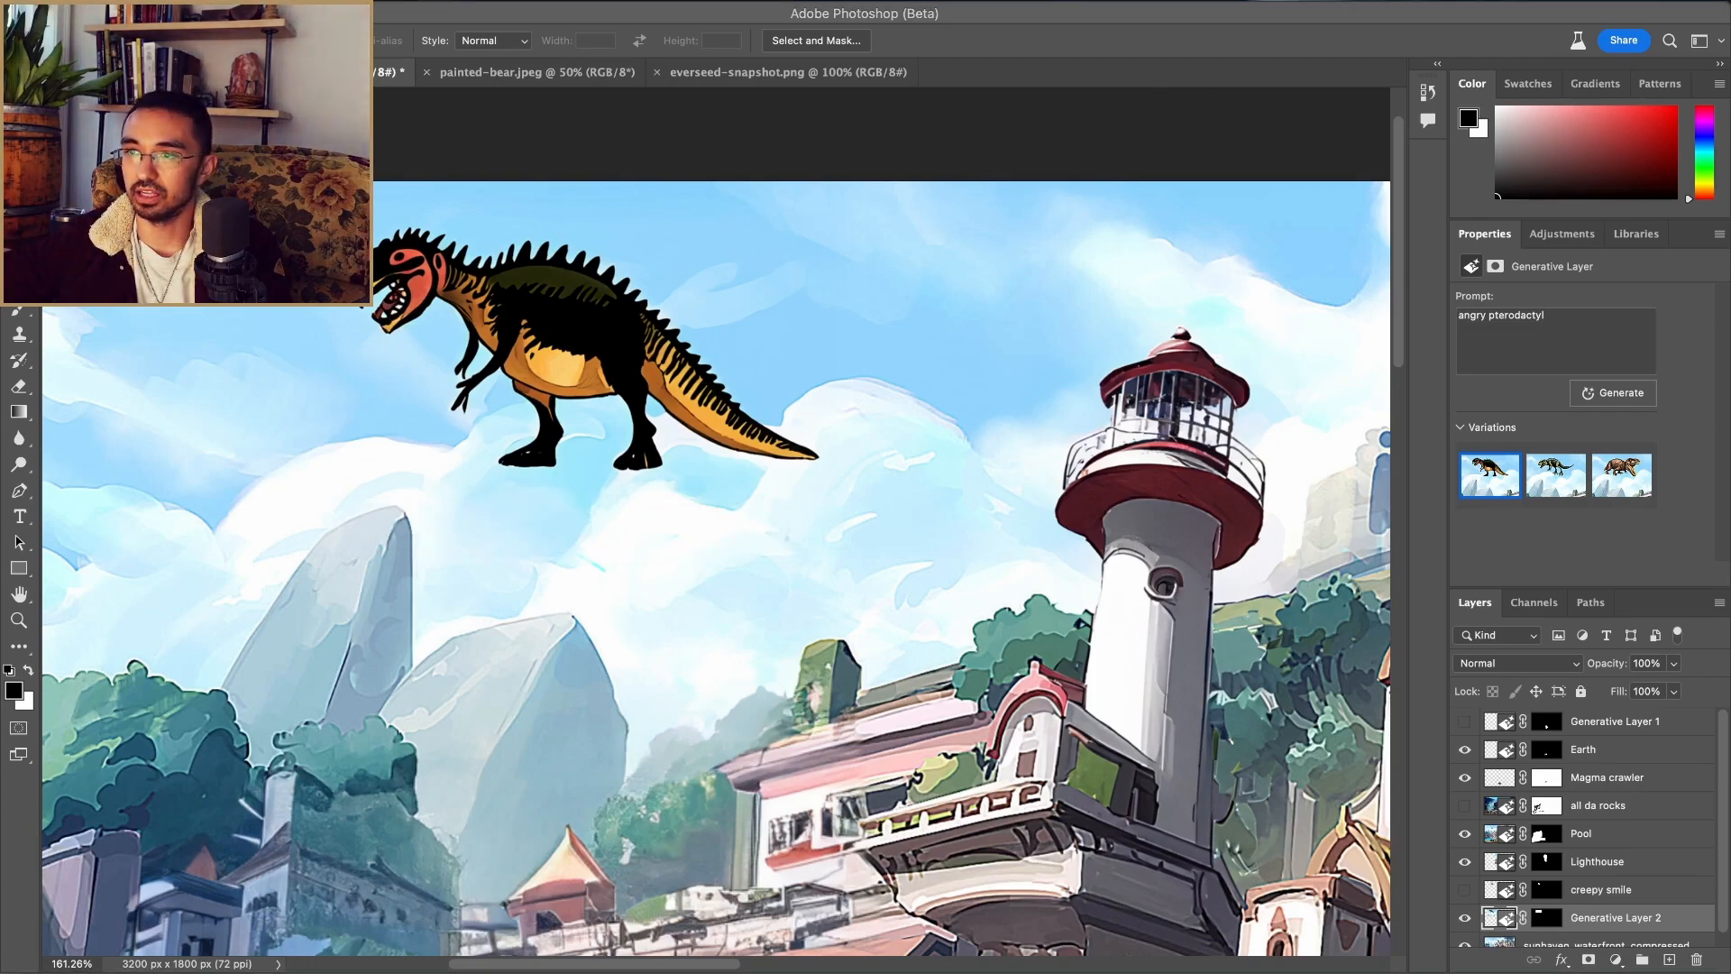
{"action": "left_click", "coordinate": [549, 288]}
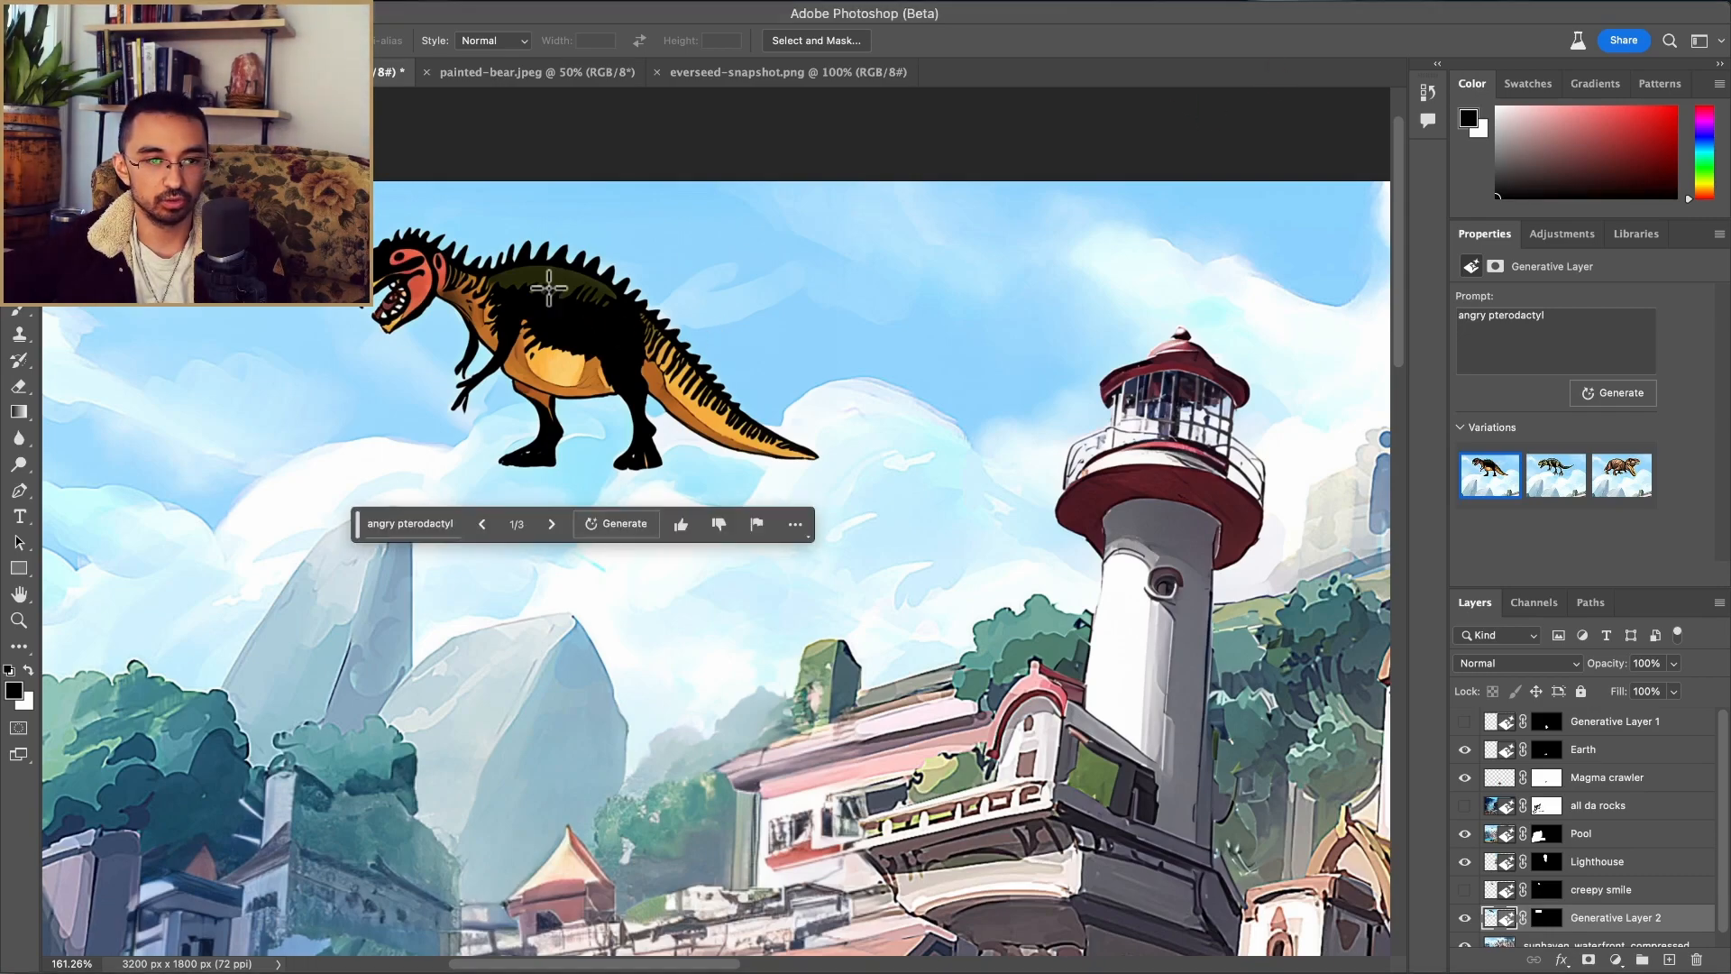
Step: Review the remaining variations generated for the angry pterodactyl in the sky
{"action": "left_click", "coordinate": [550, 525]}
{"action": "left_click", "coordinate": [550, 525]}
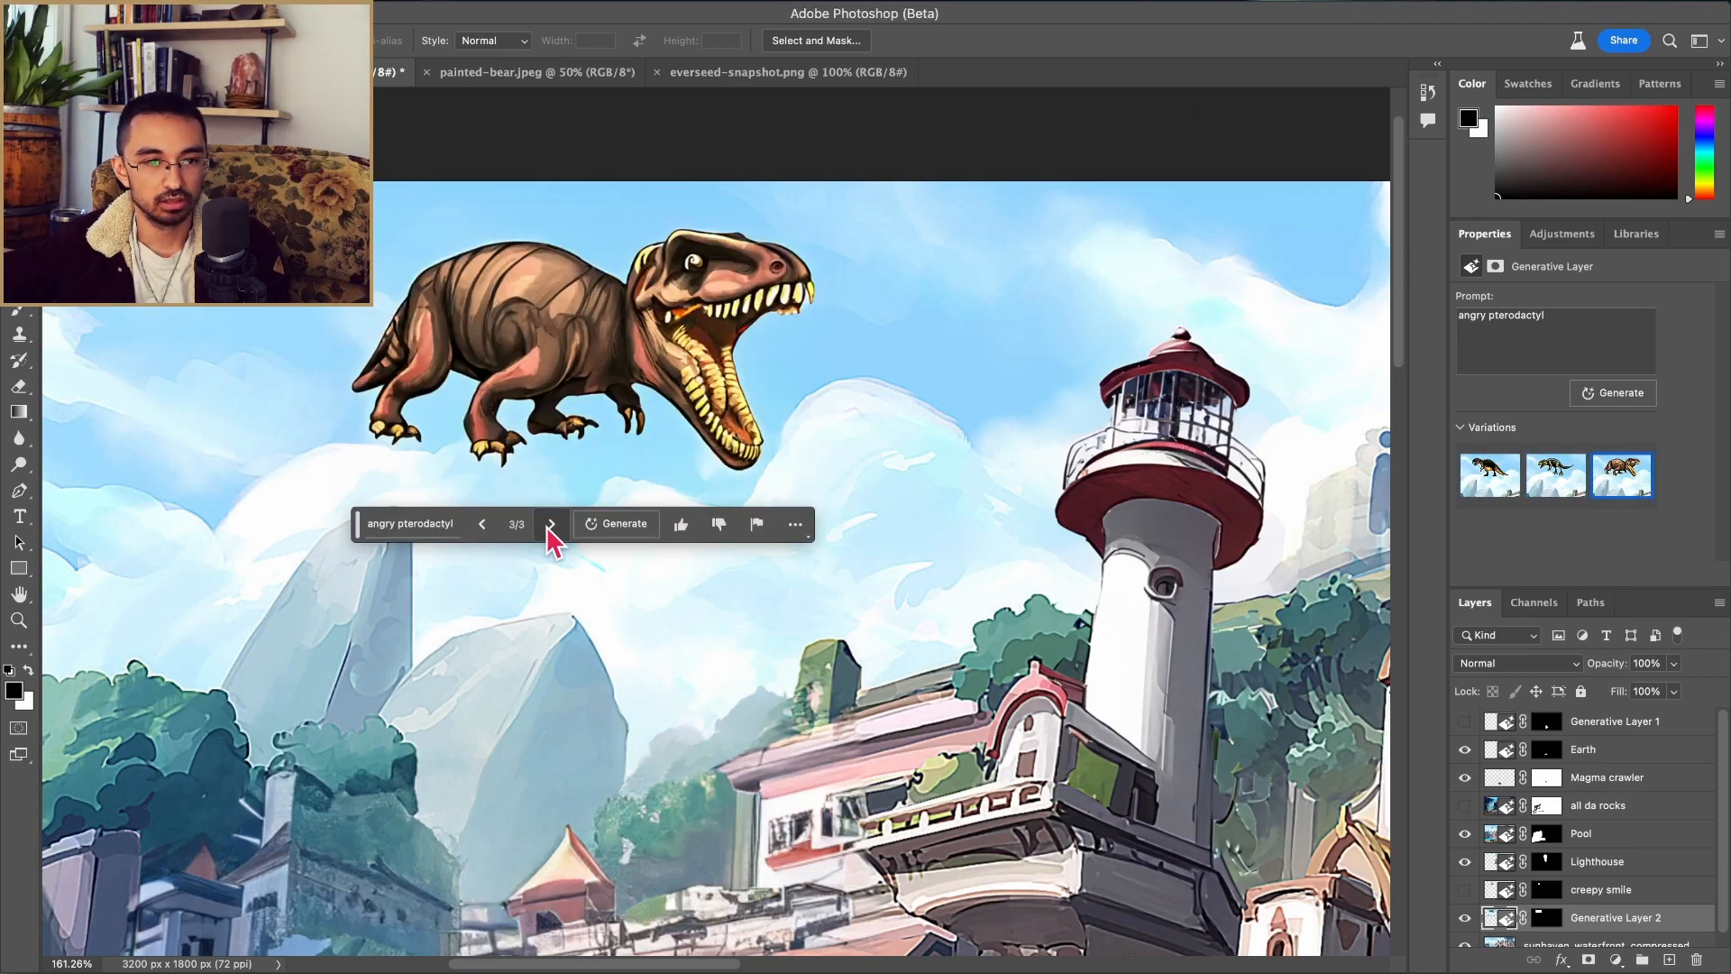
{"action": "left_click", "coordinate": [409, 530]}
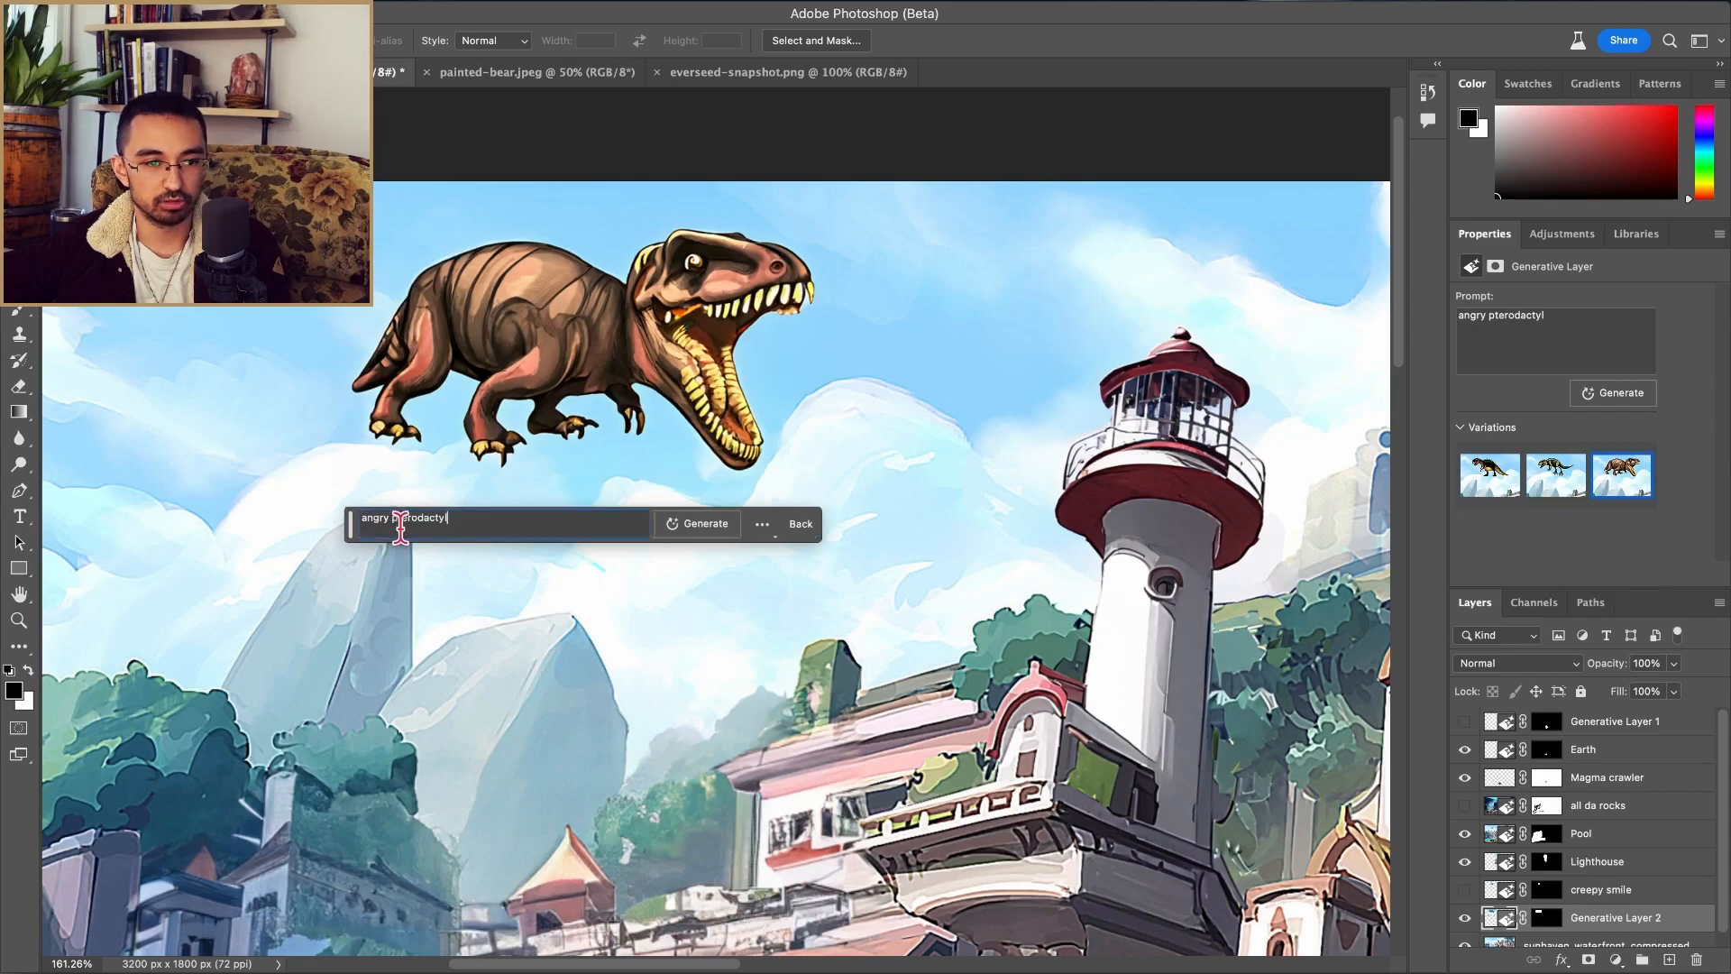
{"action": "left_click", "coordinate": [799, 526]}
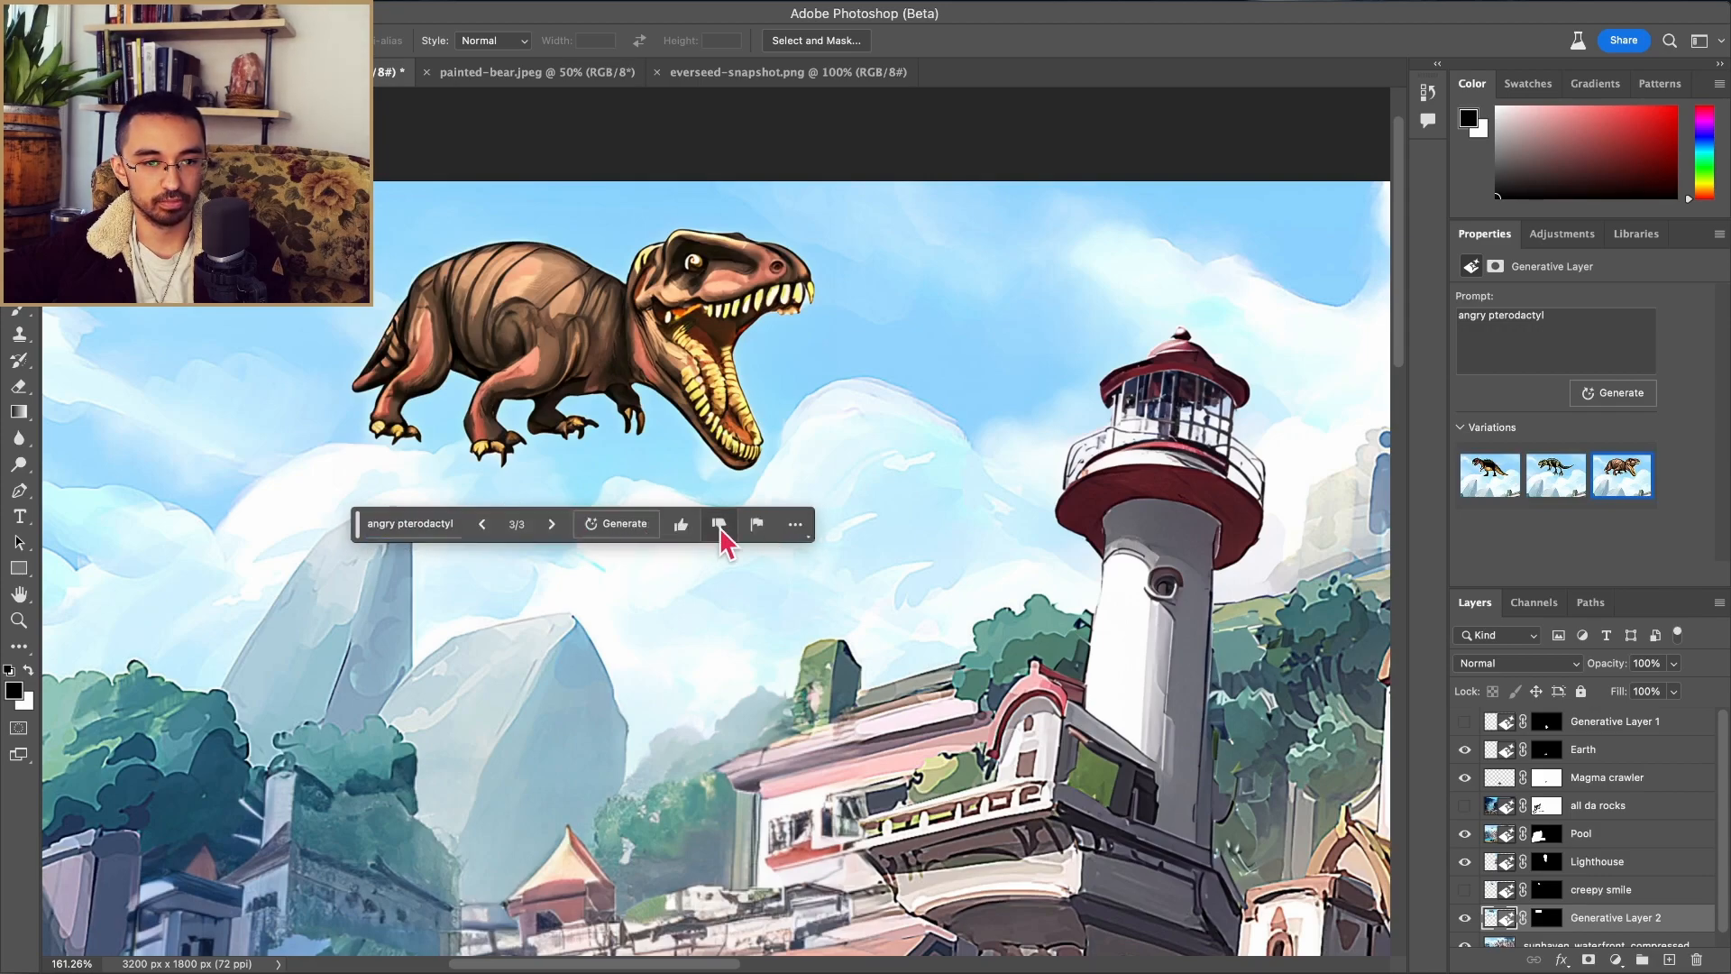
Step: Try to regenerate the creature in the sky with the prompt shortened to "pterodactyl"
{"action": "left_click", "coordinate": [442, 524]}
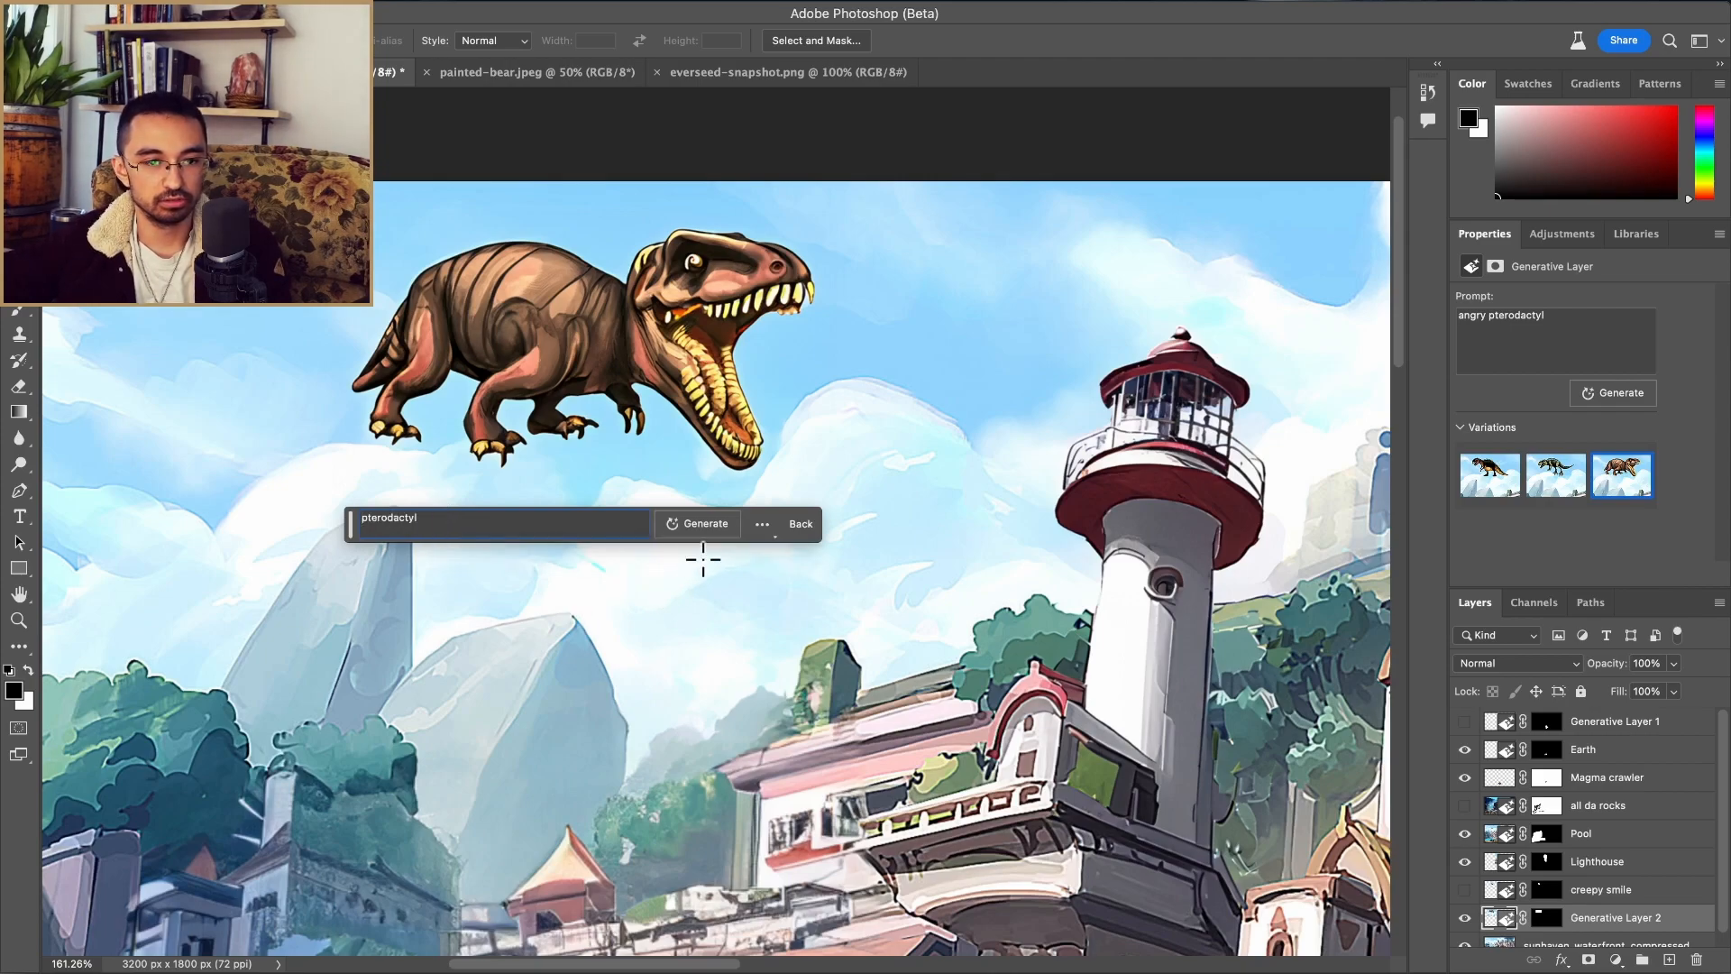
{"action": "left_click", "coordinate": [699, 527]}
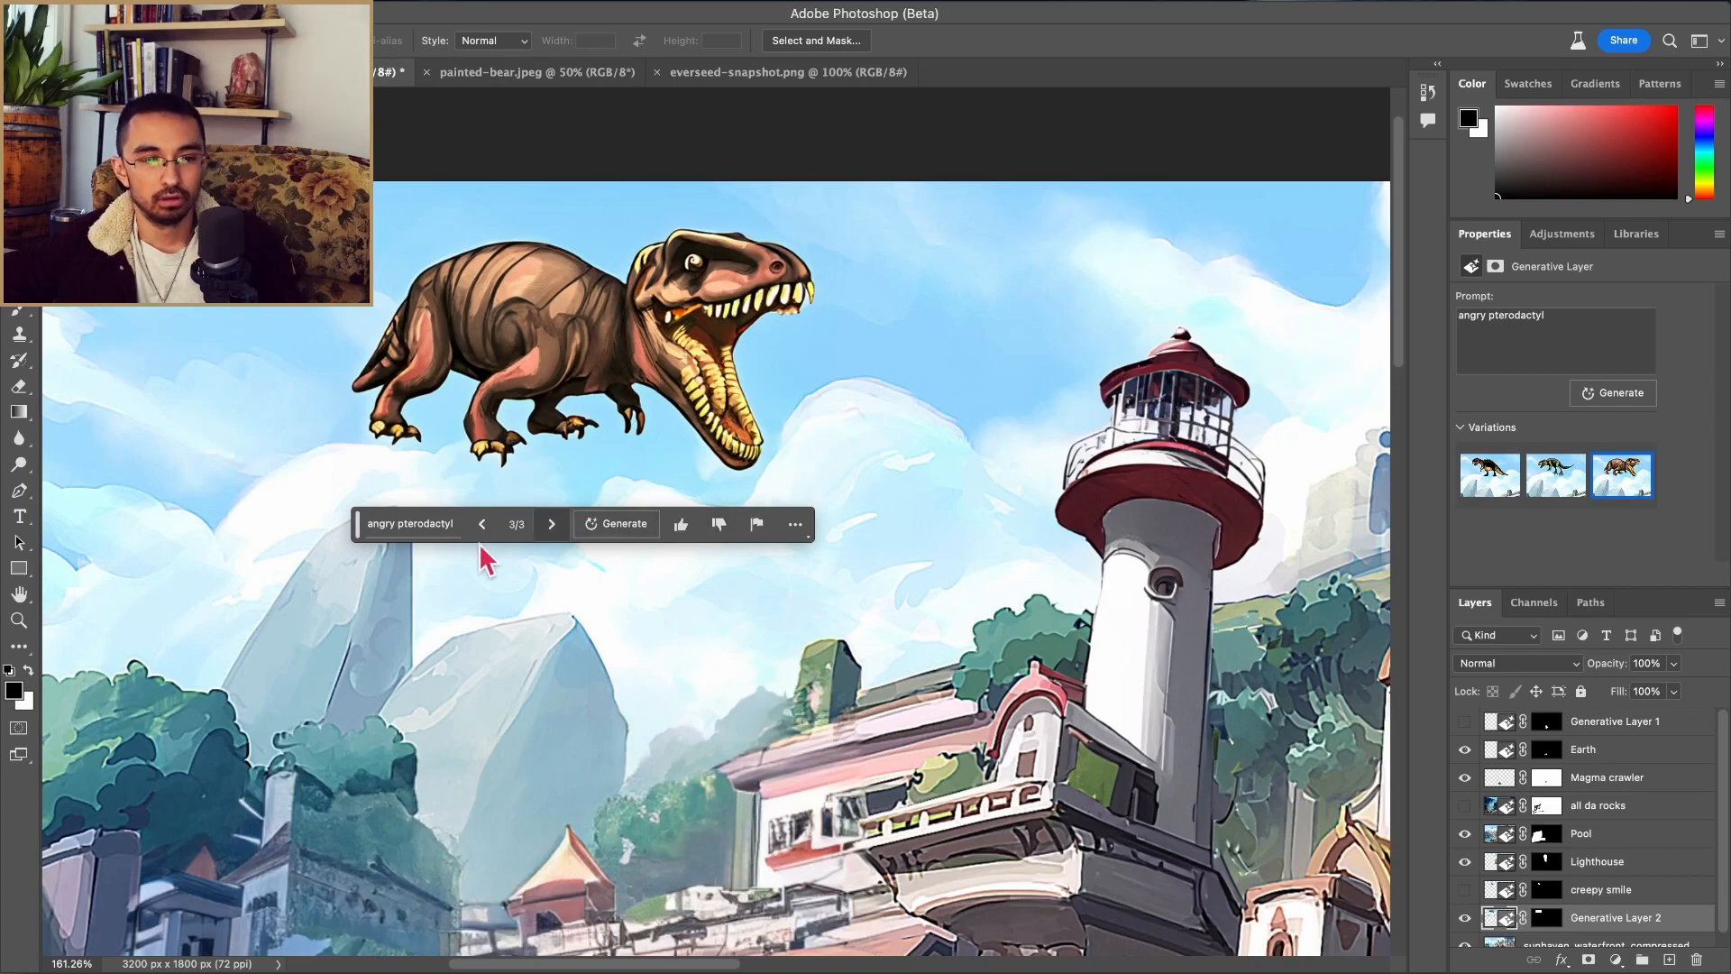
{"action": "left_click", "coordinate": [424, 523]}
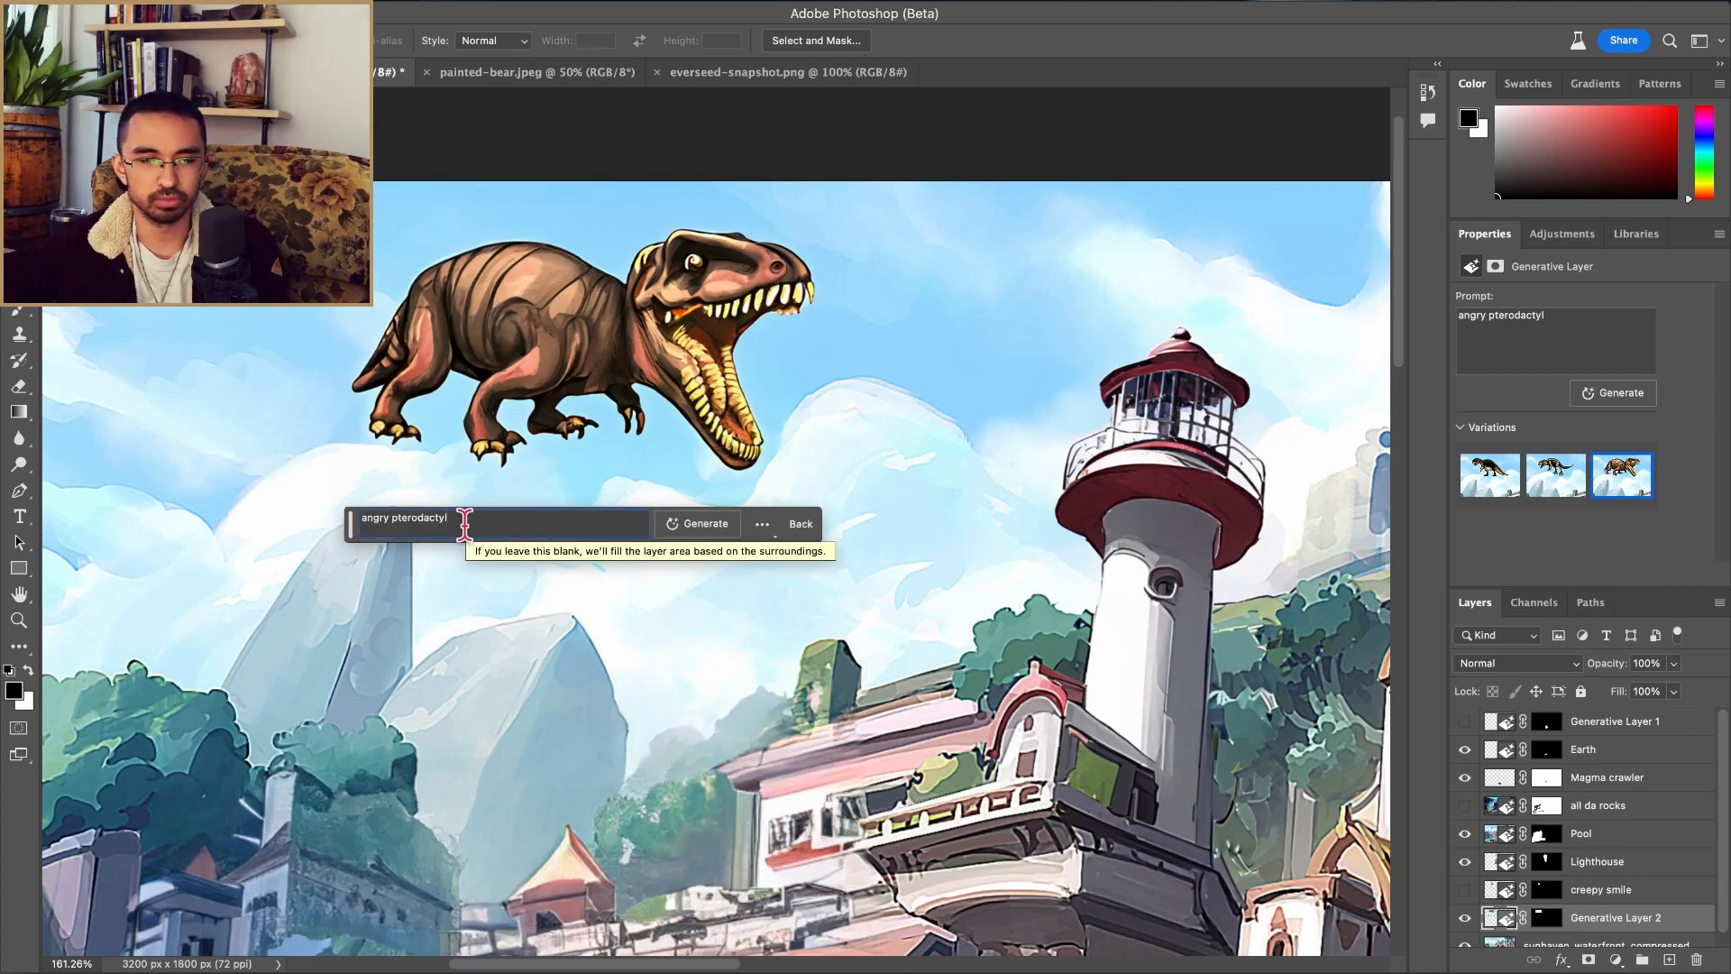
{"action": "key", "text": "BackSpace"}
{"action": "double_click", "coordinate": [532, 530]}
{"action": "left_click", "coordinate": [699, 532]}
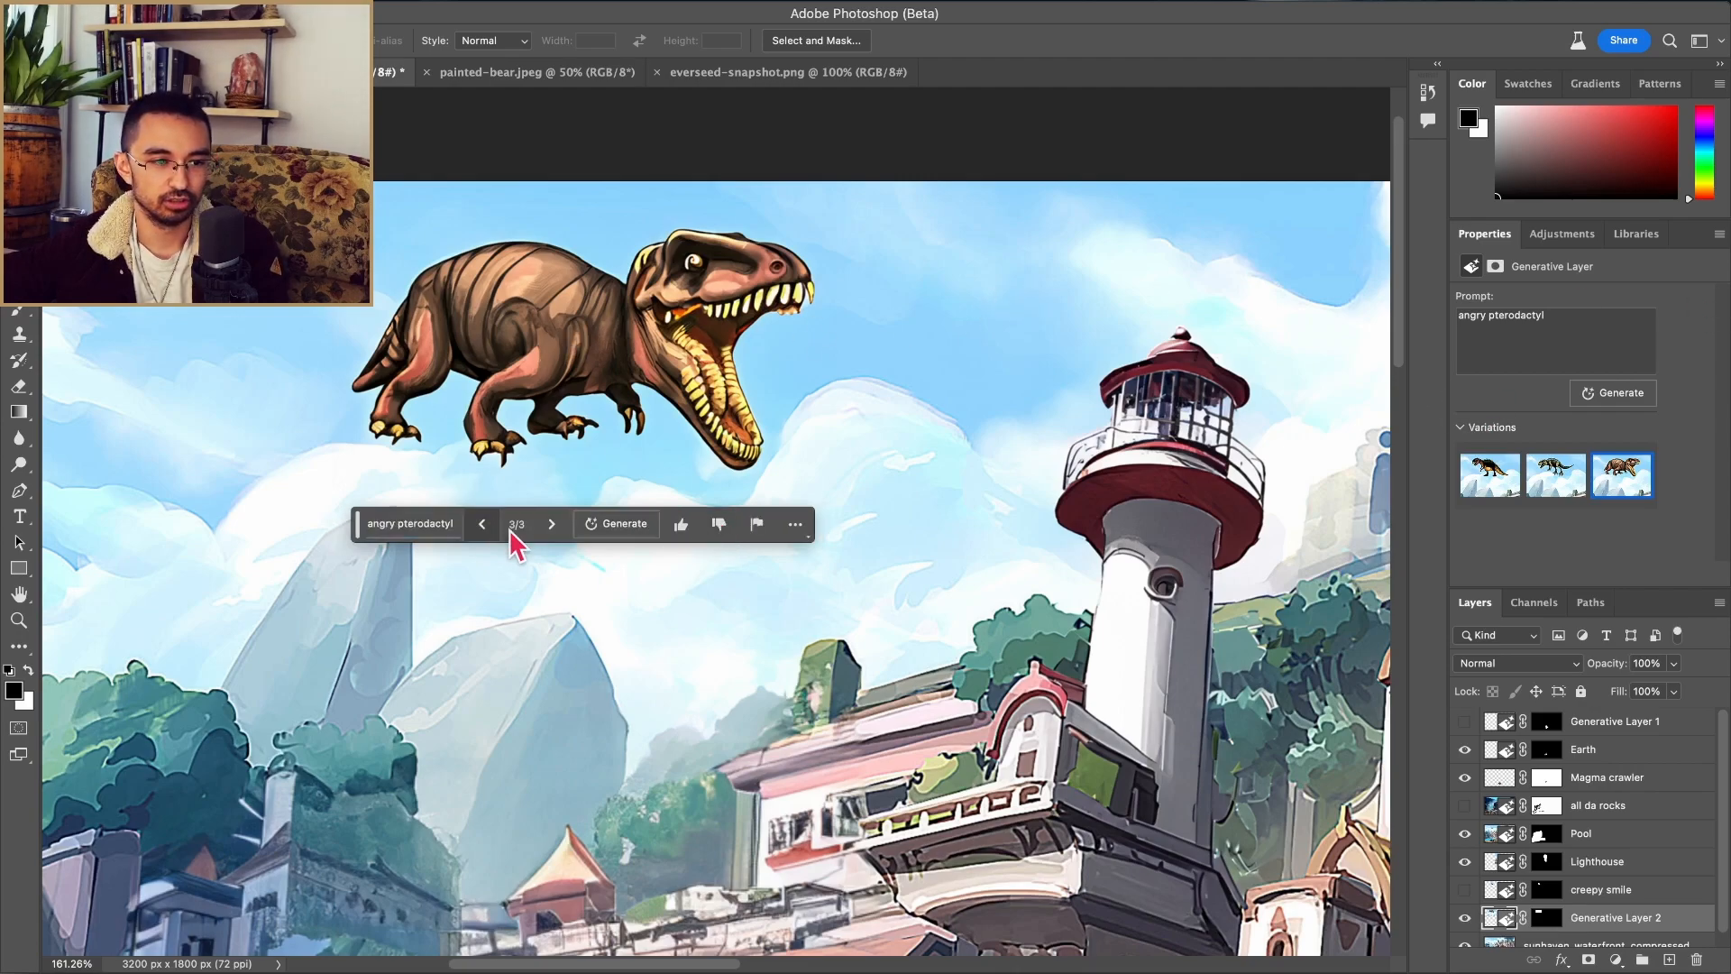
Step: Replace the creature's prompt with "flying dinosaur" and generate new variations
{"action": "left_click", "coordinate": [438, 532]}
{"action": "key", "text": "super+a"}
{"action": "key", "text": "BackSpace"}
{"action": "type", "text": "flying dinosaur"}
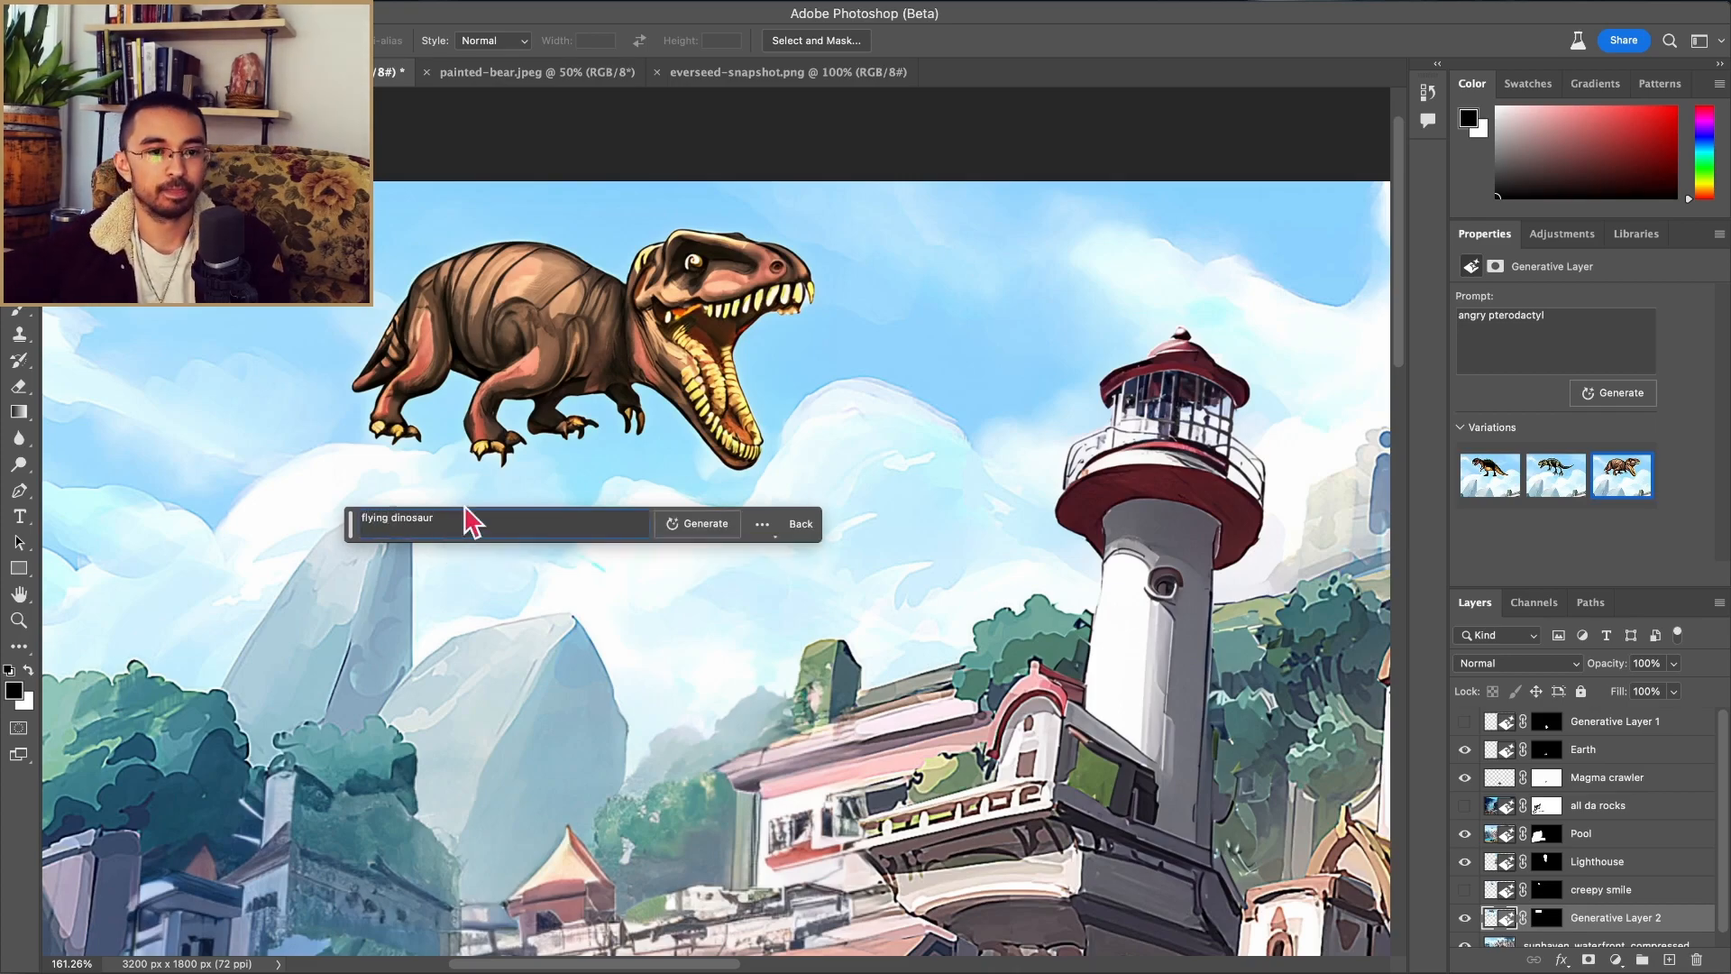
{"action": "left_click", "coordinate": [704, 527]}
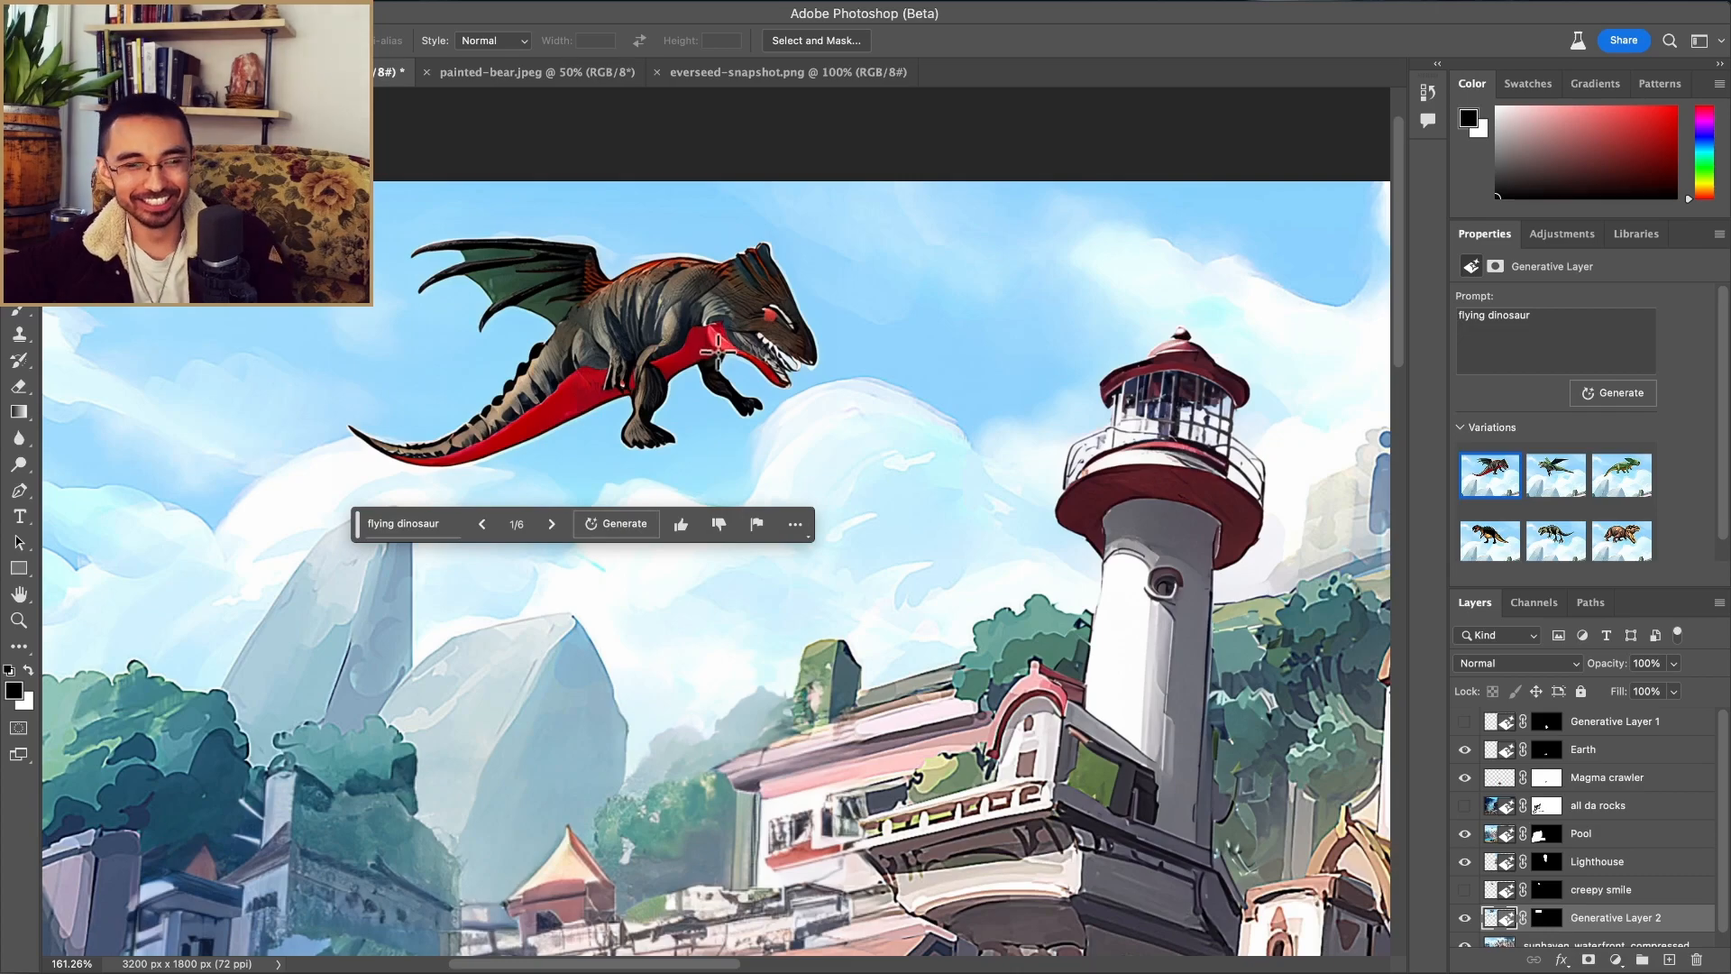
Step: Examine the winged creature up close and compare all the flying dinosaur and angry pterodactyl variations
{"action": "scroll", "coordinate": [694, 356], "scroll_direction": "up", "scroll_amount": 3}
{"action": "scroll", "coordinate": [773, 475], "scroll_direction": "up", "scroll_amount": 2}
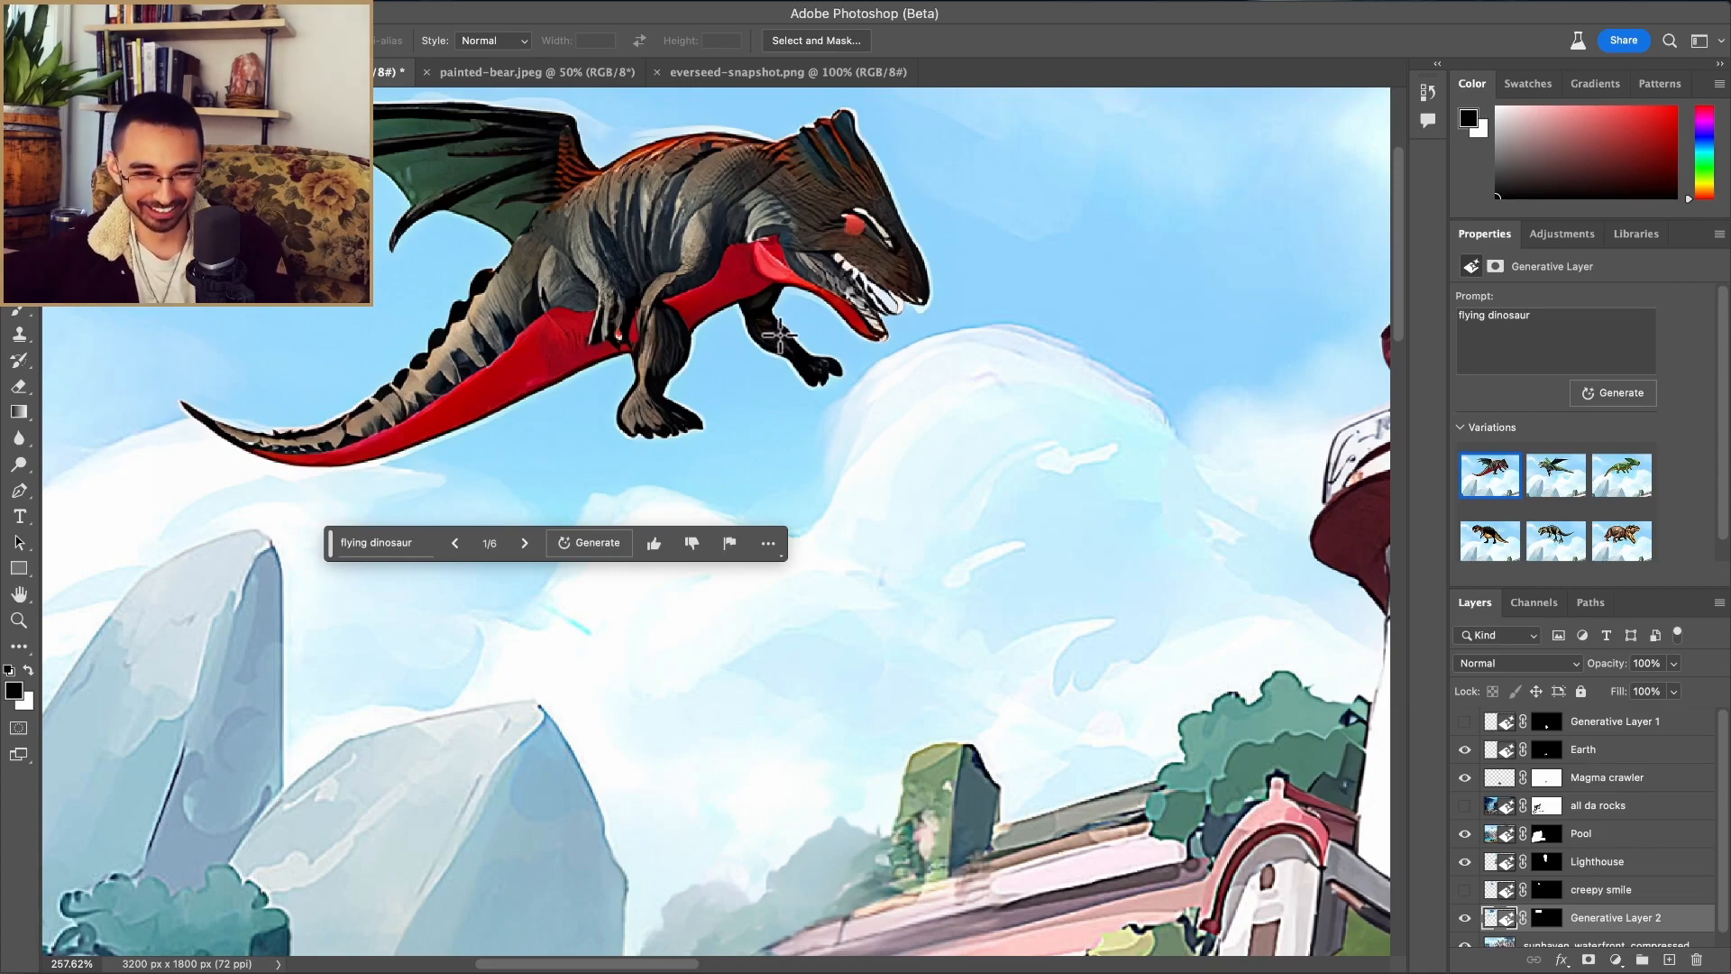
{"action": "scroll", "coordinate": [740, 496], "scroll_direction": "down", "scroll_amount": 3}
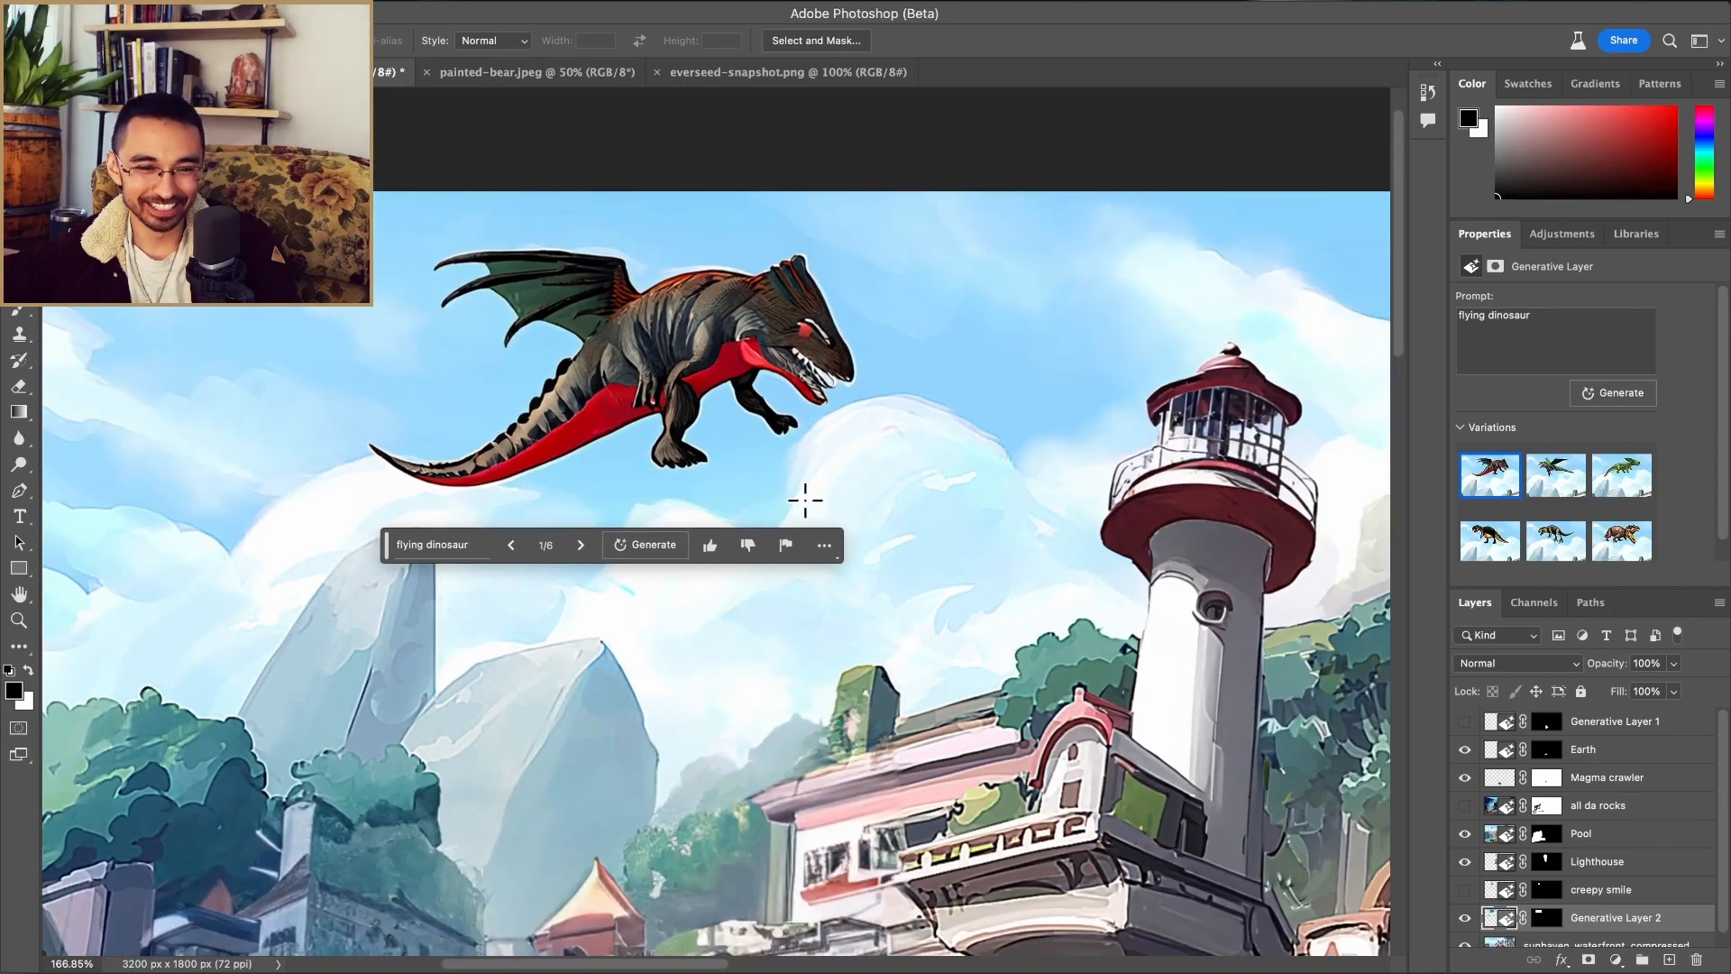
{"action": "left_click", "coordinate": [580, 546]}
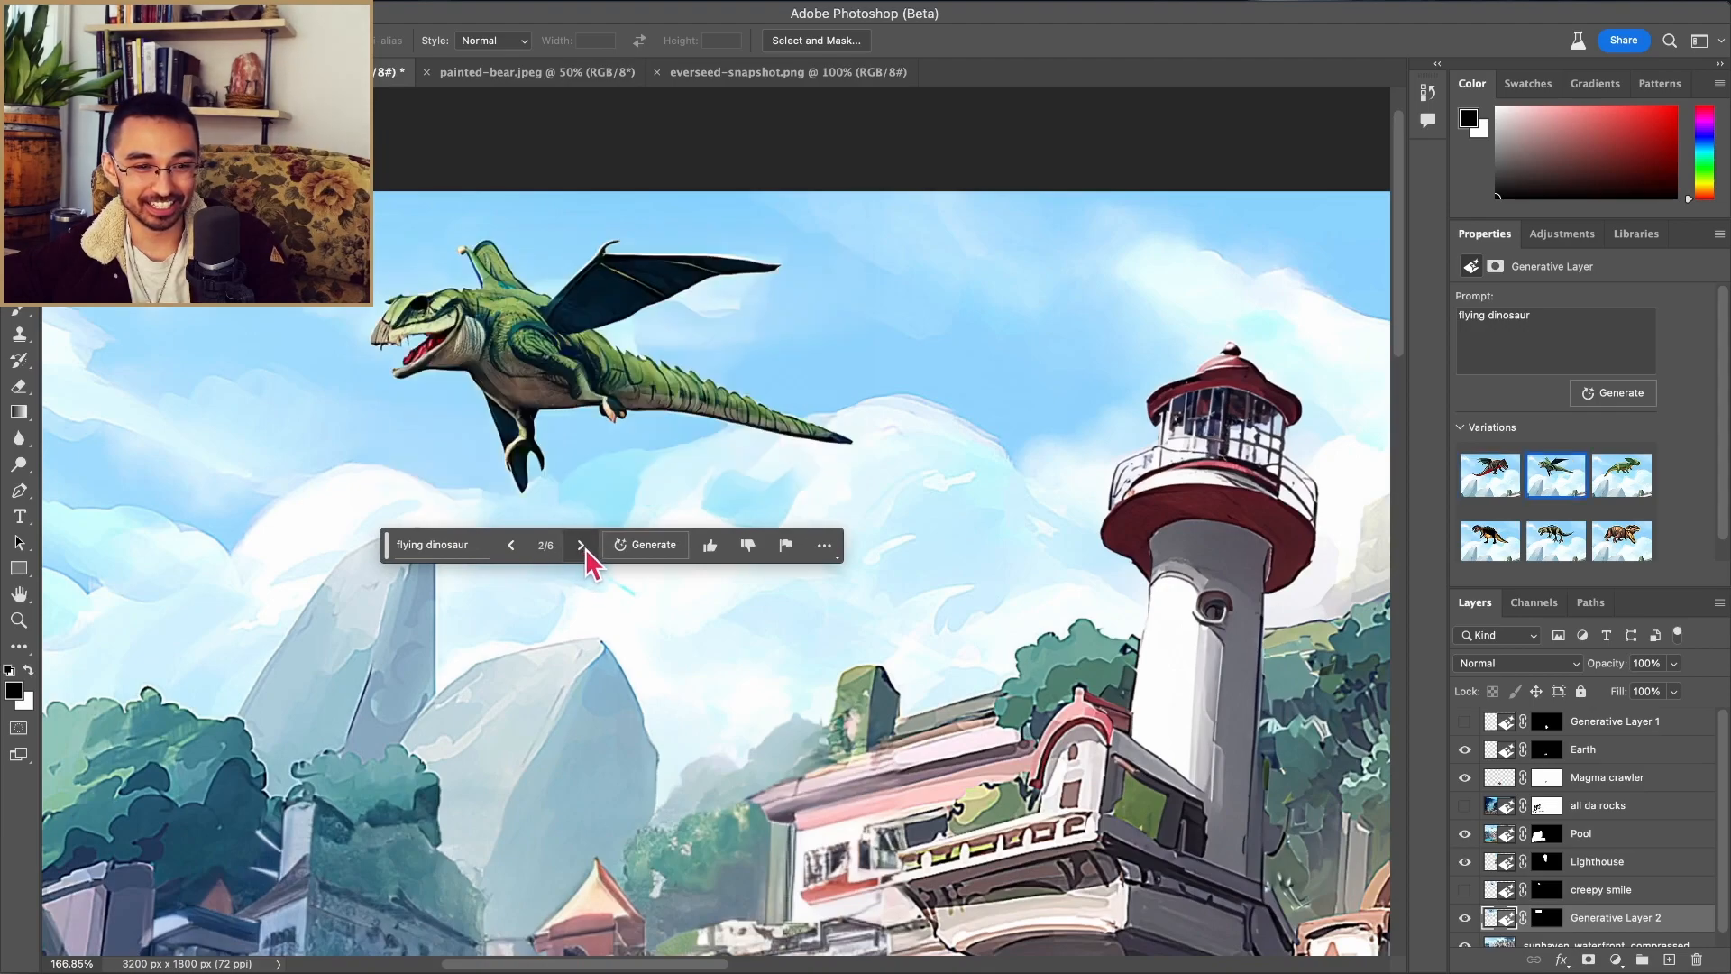
{"action": "left_click", "coordinate": [581, 545]}
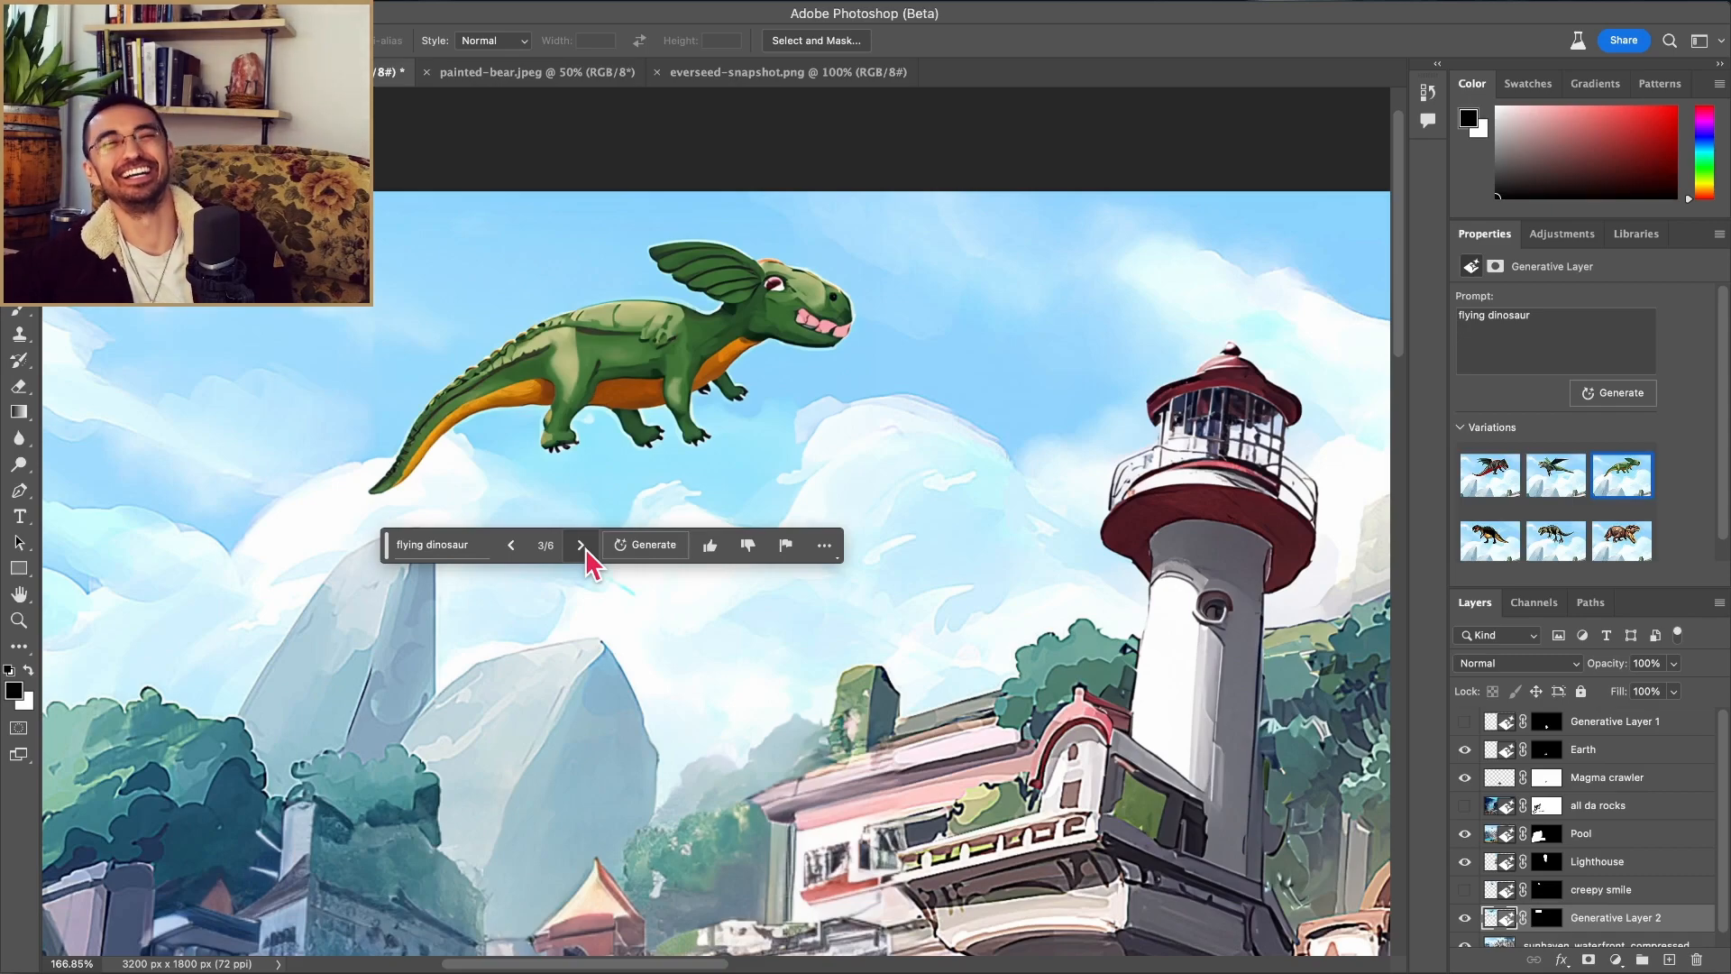
{"action": "left_click", "coordinate": [582, 546]}
{"action": "left_click", "coordinate": [580, 545]}
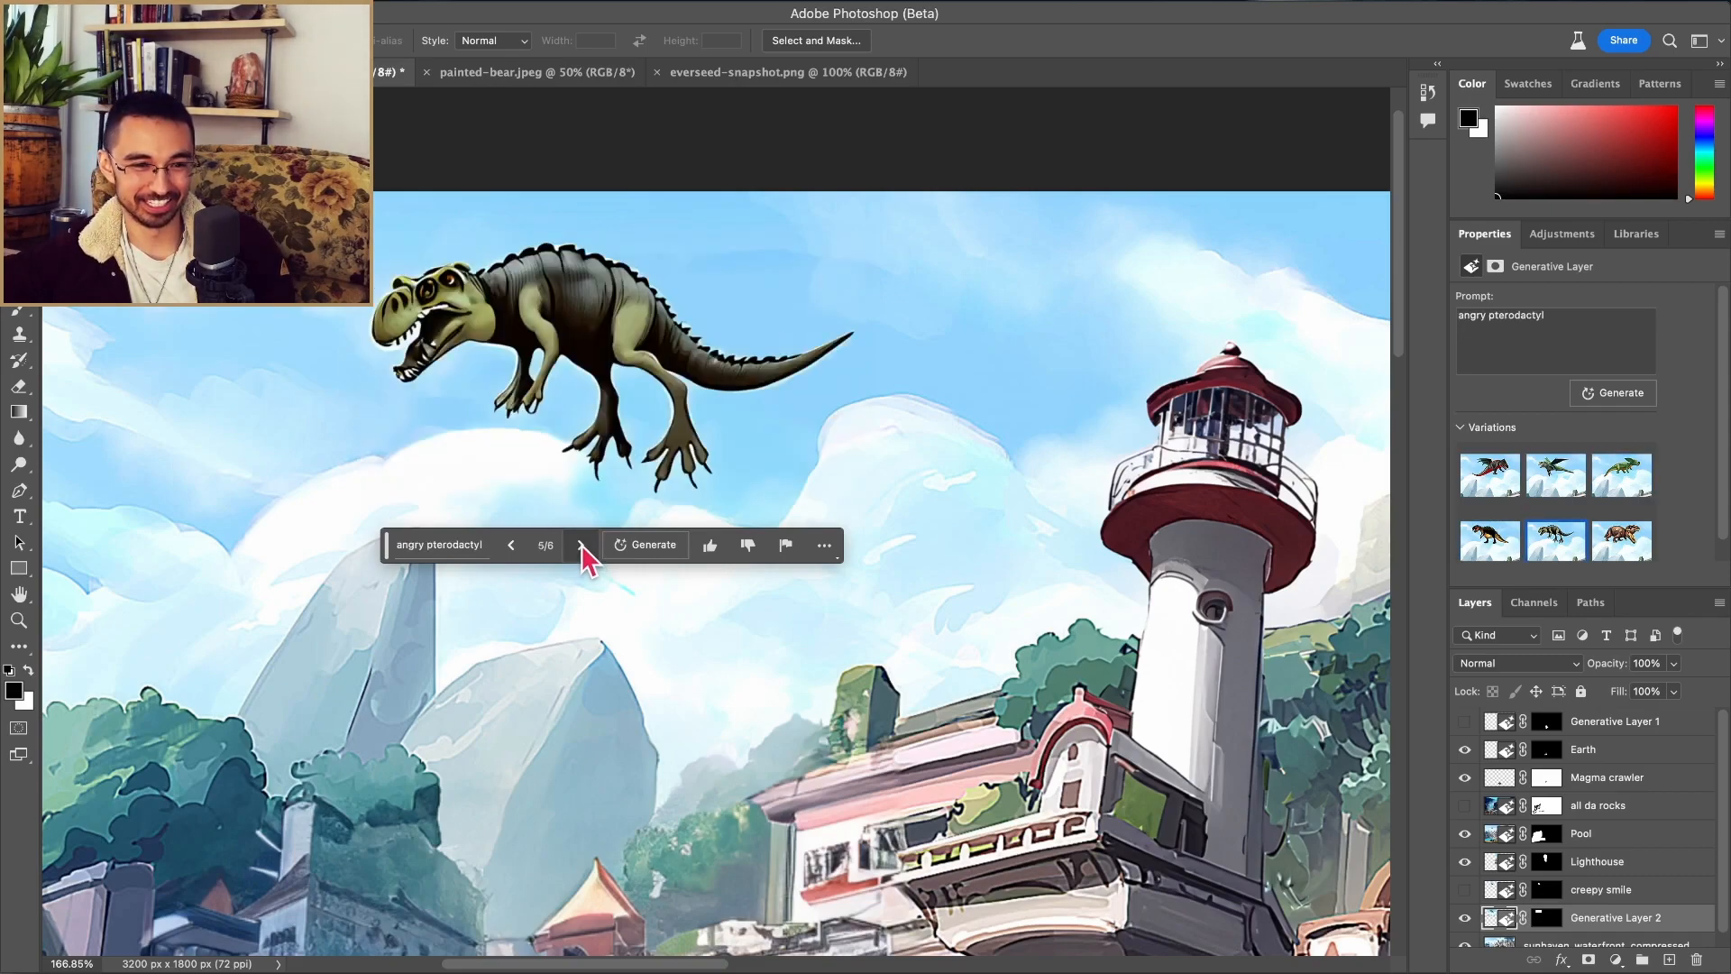
{"action": "left_click", "coordinate": [581, 545]}
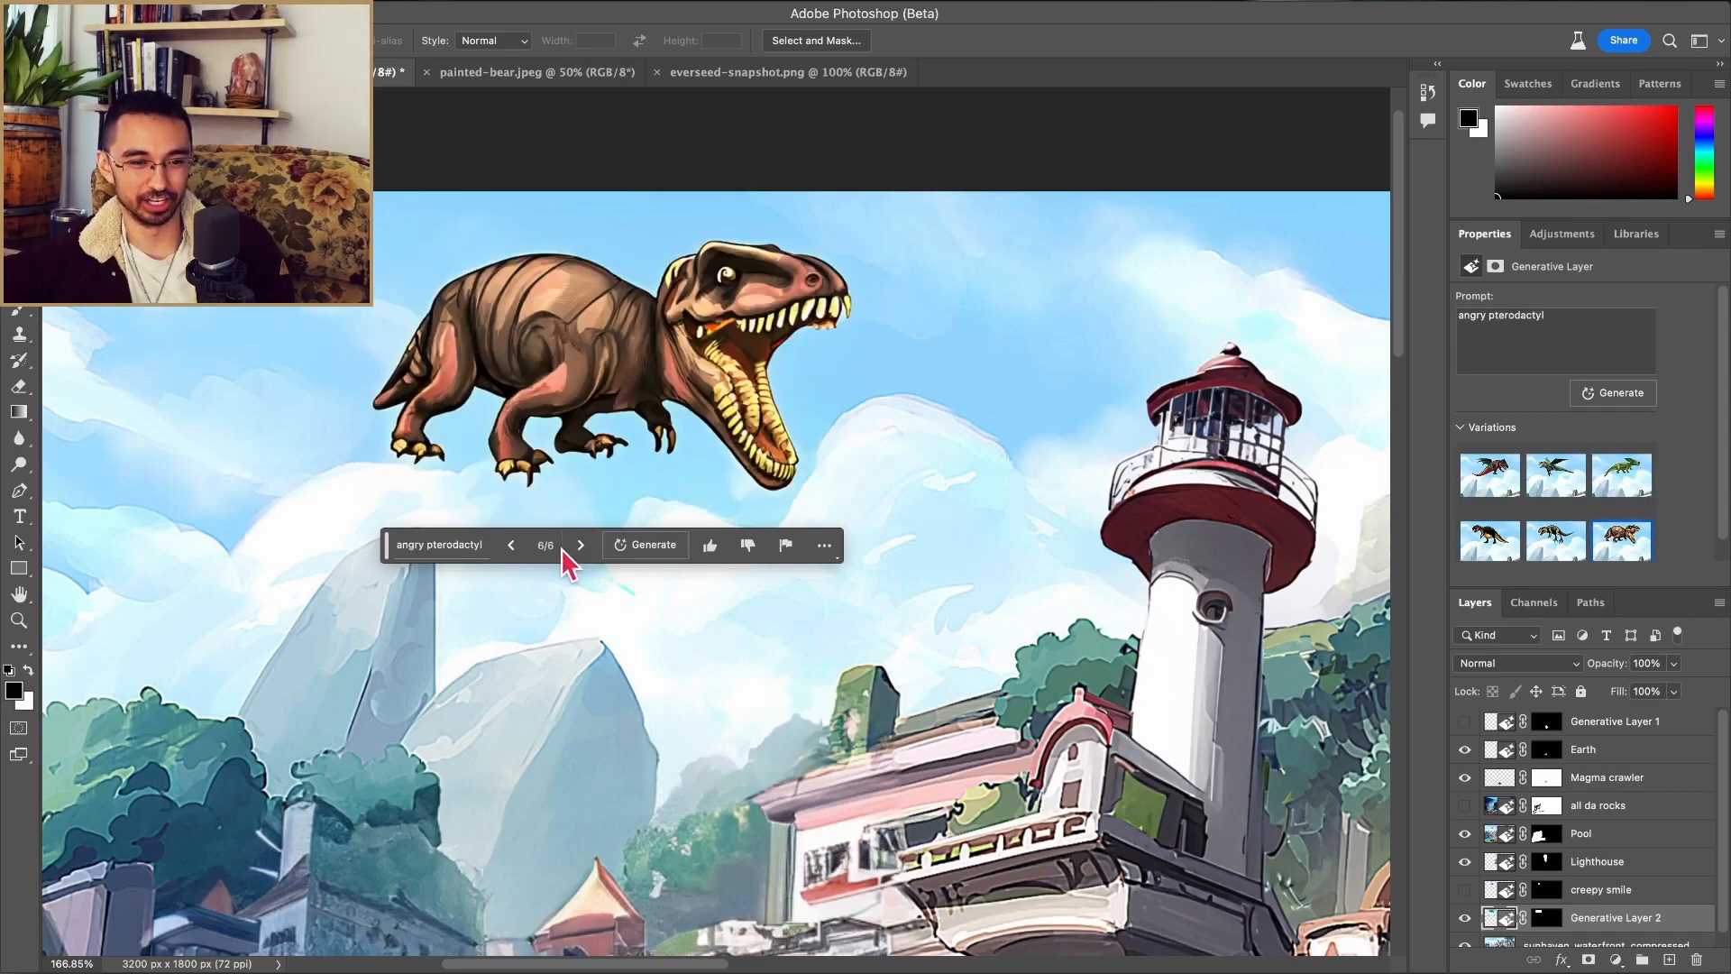
Step: Switch back to the first flying dinosaur variation, the dark winged one with the red belly, and check it against the whole scene
{"action": "left_click", "coordinate": [510, 544]}
{"action": "left_click", "coordinate": [510, 544]}
{"action": "left_click", "coordinate": [510, 544]}
{"action": "left_click", "coordinate": [510, 545]}
{"action": "left_click", "coordinate": [503, 547]}
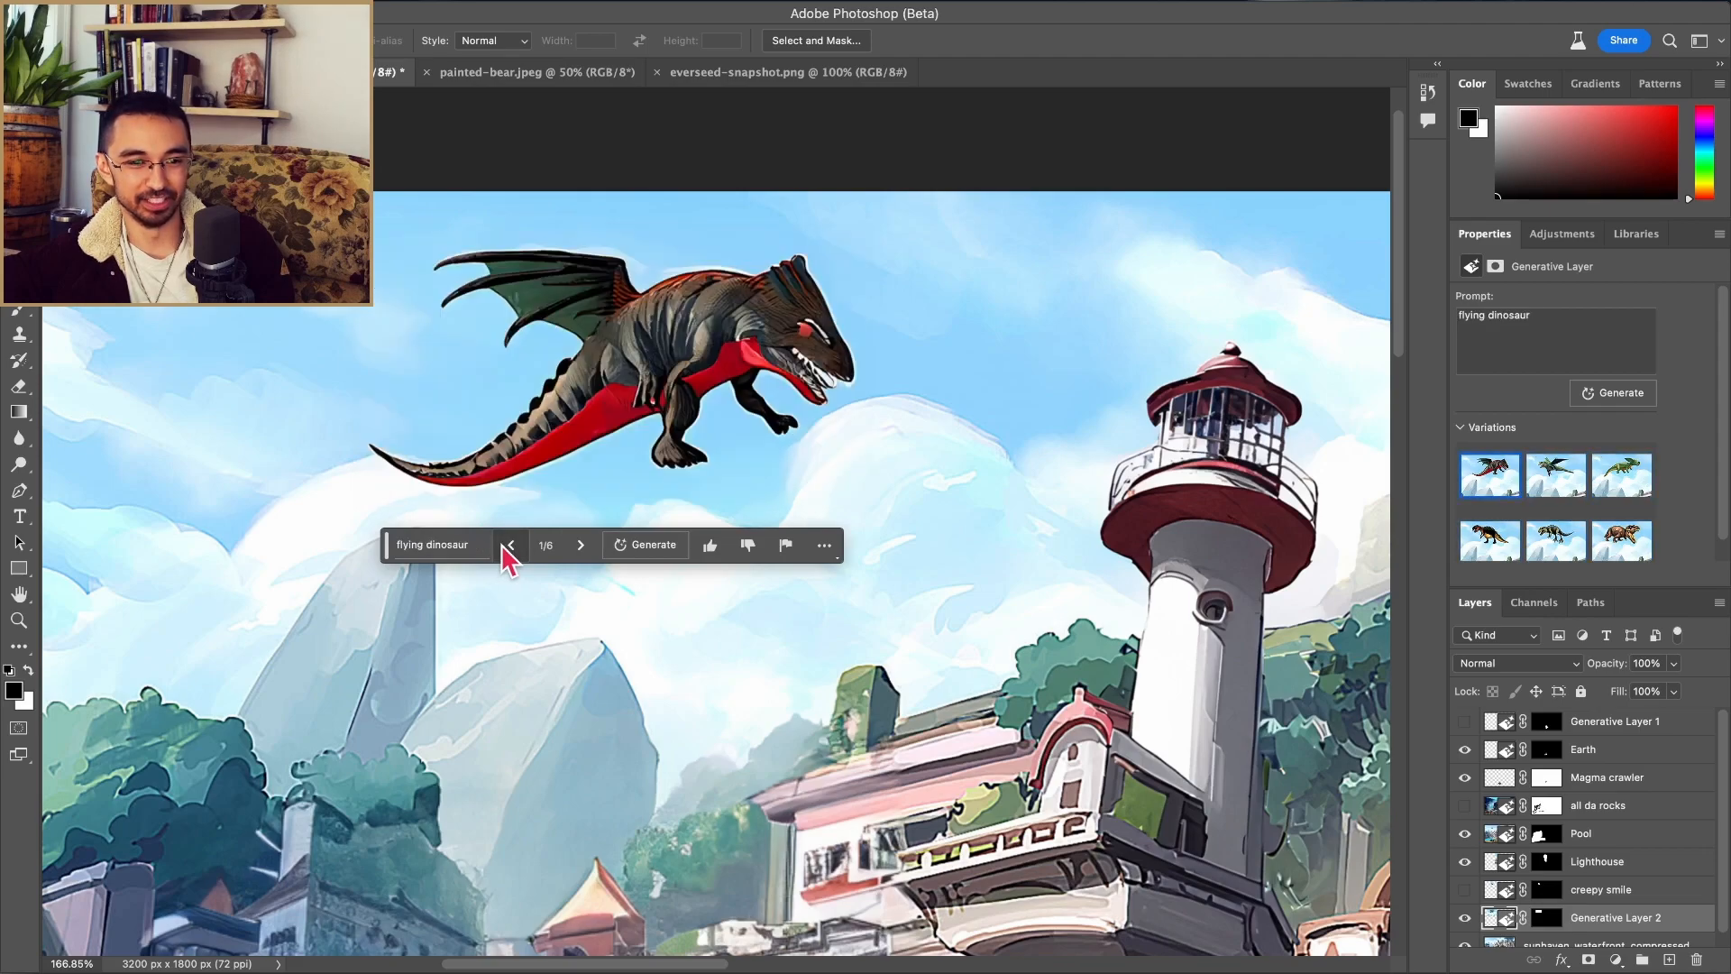
{"action": "scroll", "coordinate": [938, 469], "scroll_direction": "down", "scroll_amount": 5}
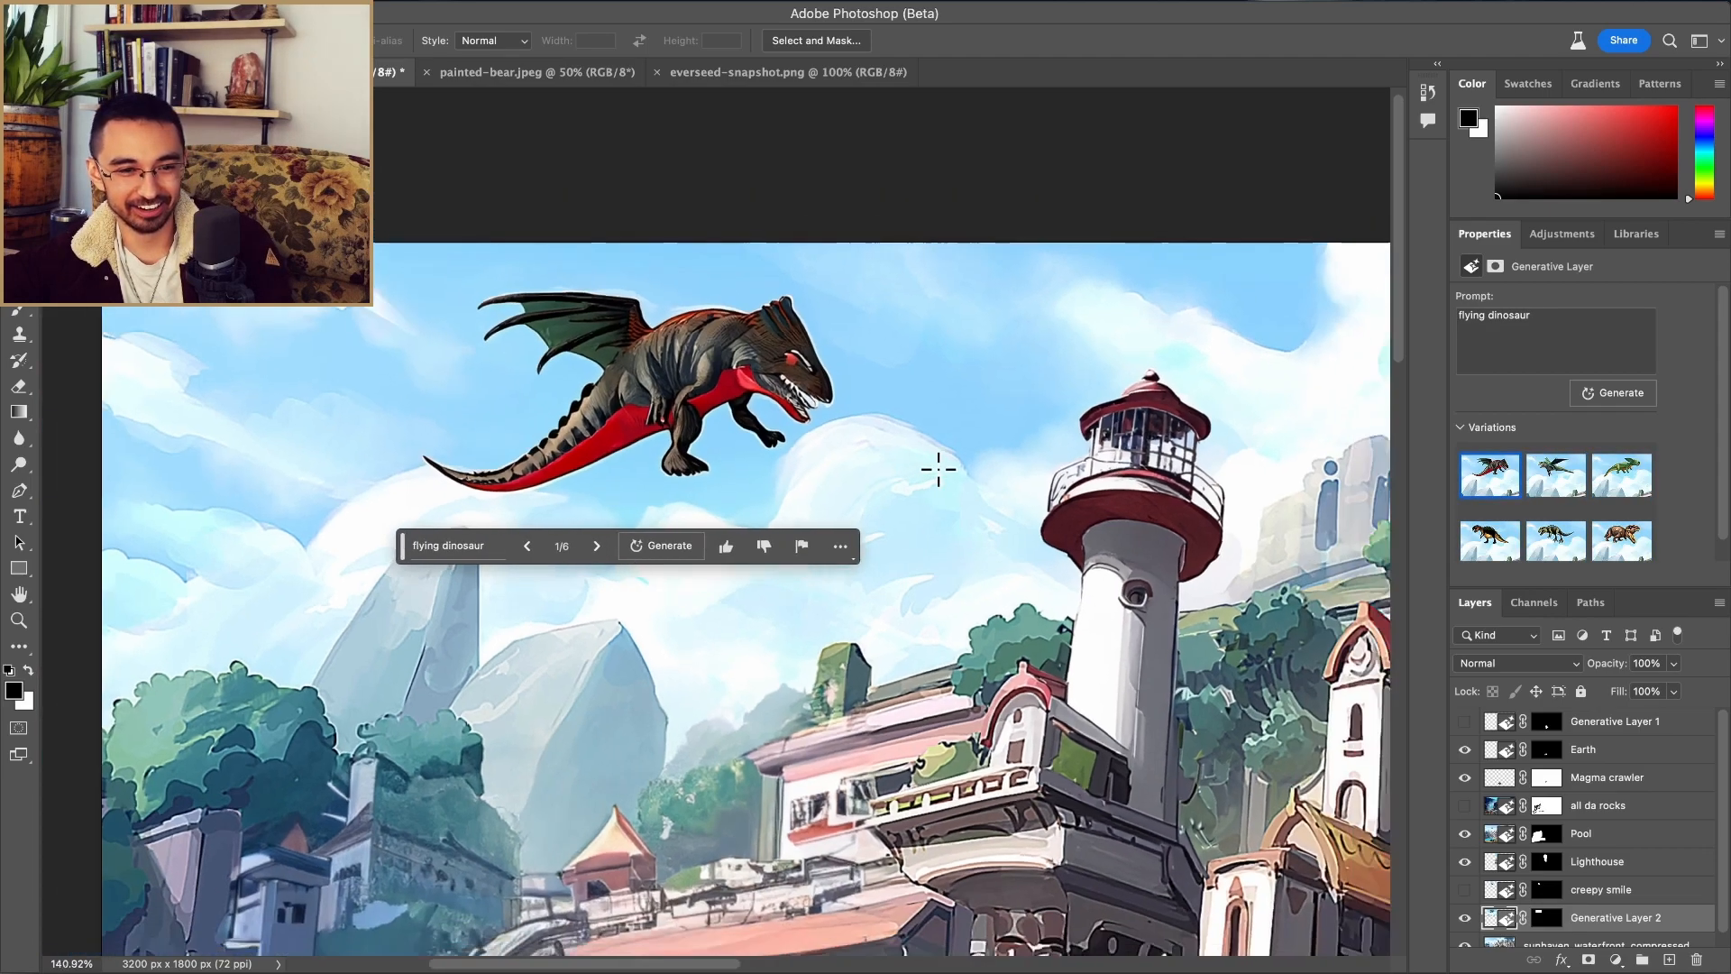
{"action": "scroll", "coordinate": [744, 403], "scroll_direction": "down", "scroll_amount": 5}
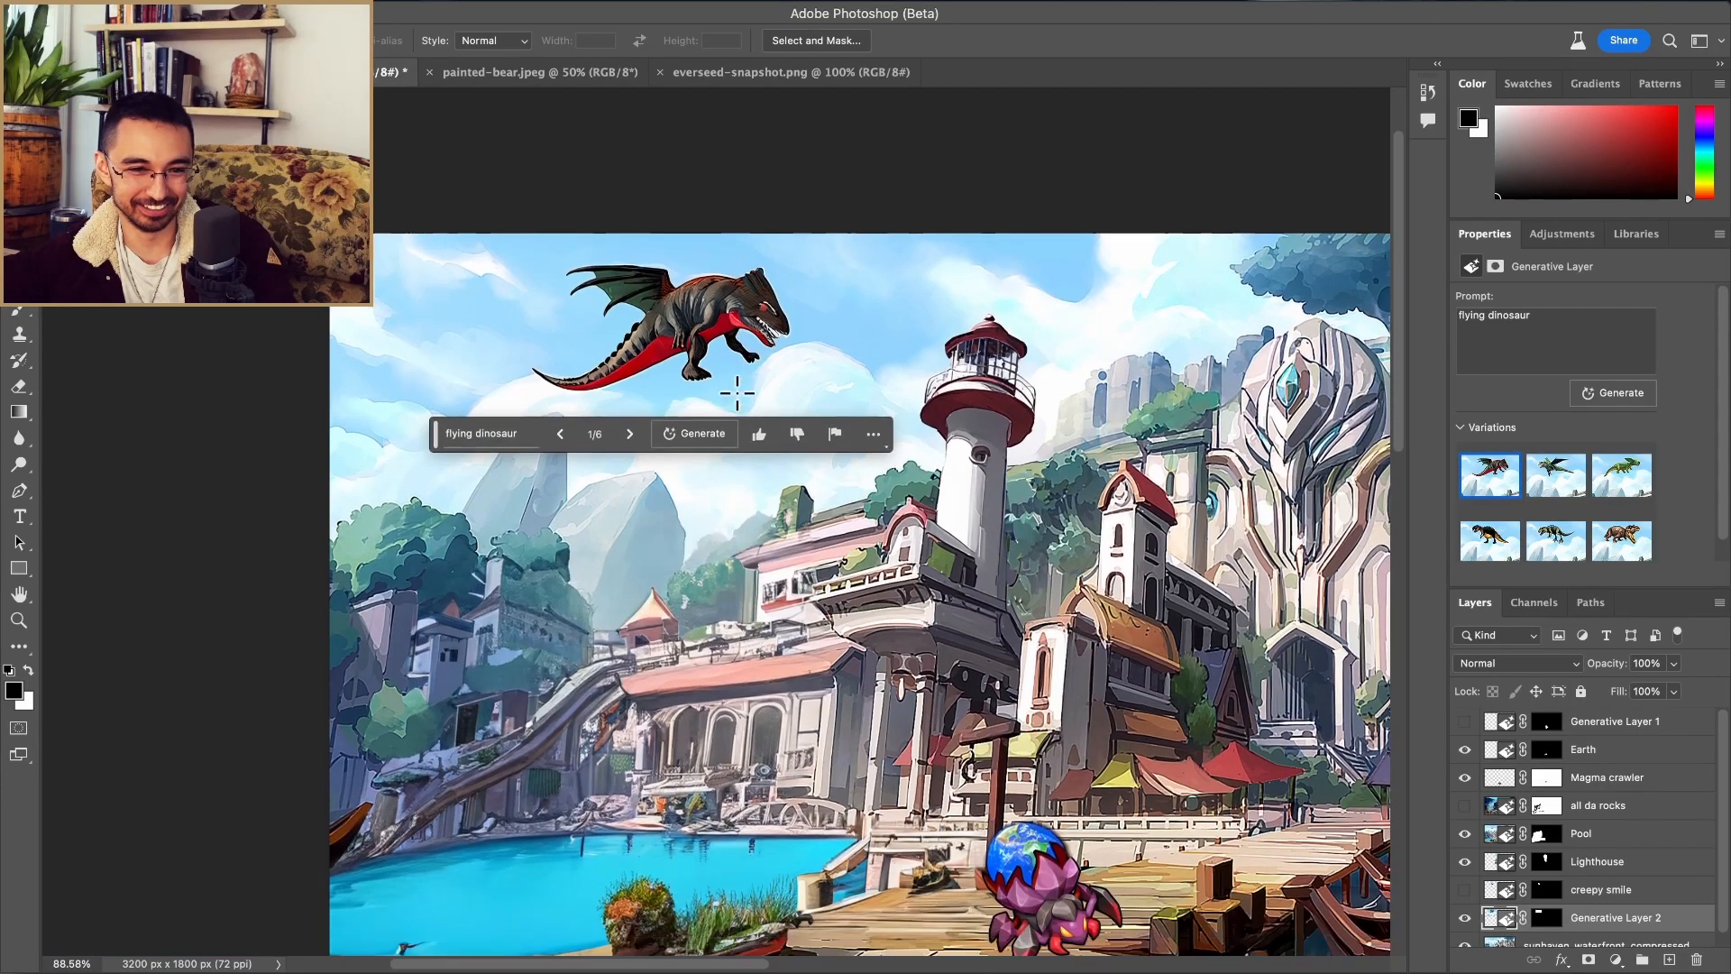
{"action": "scroll", "coordinate": [969, 360], "scroll_direction": "right", "scroll_amount": 3}
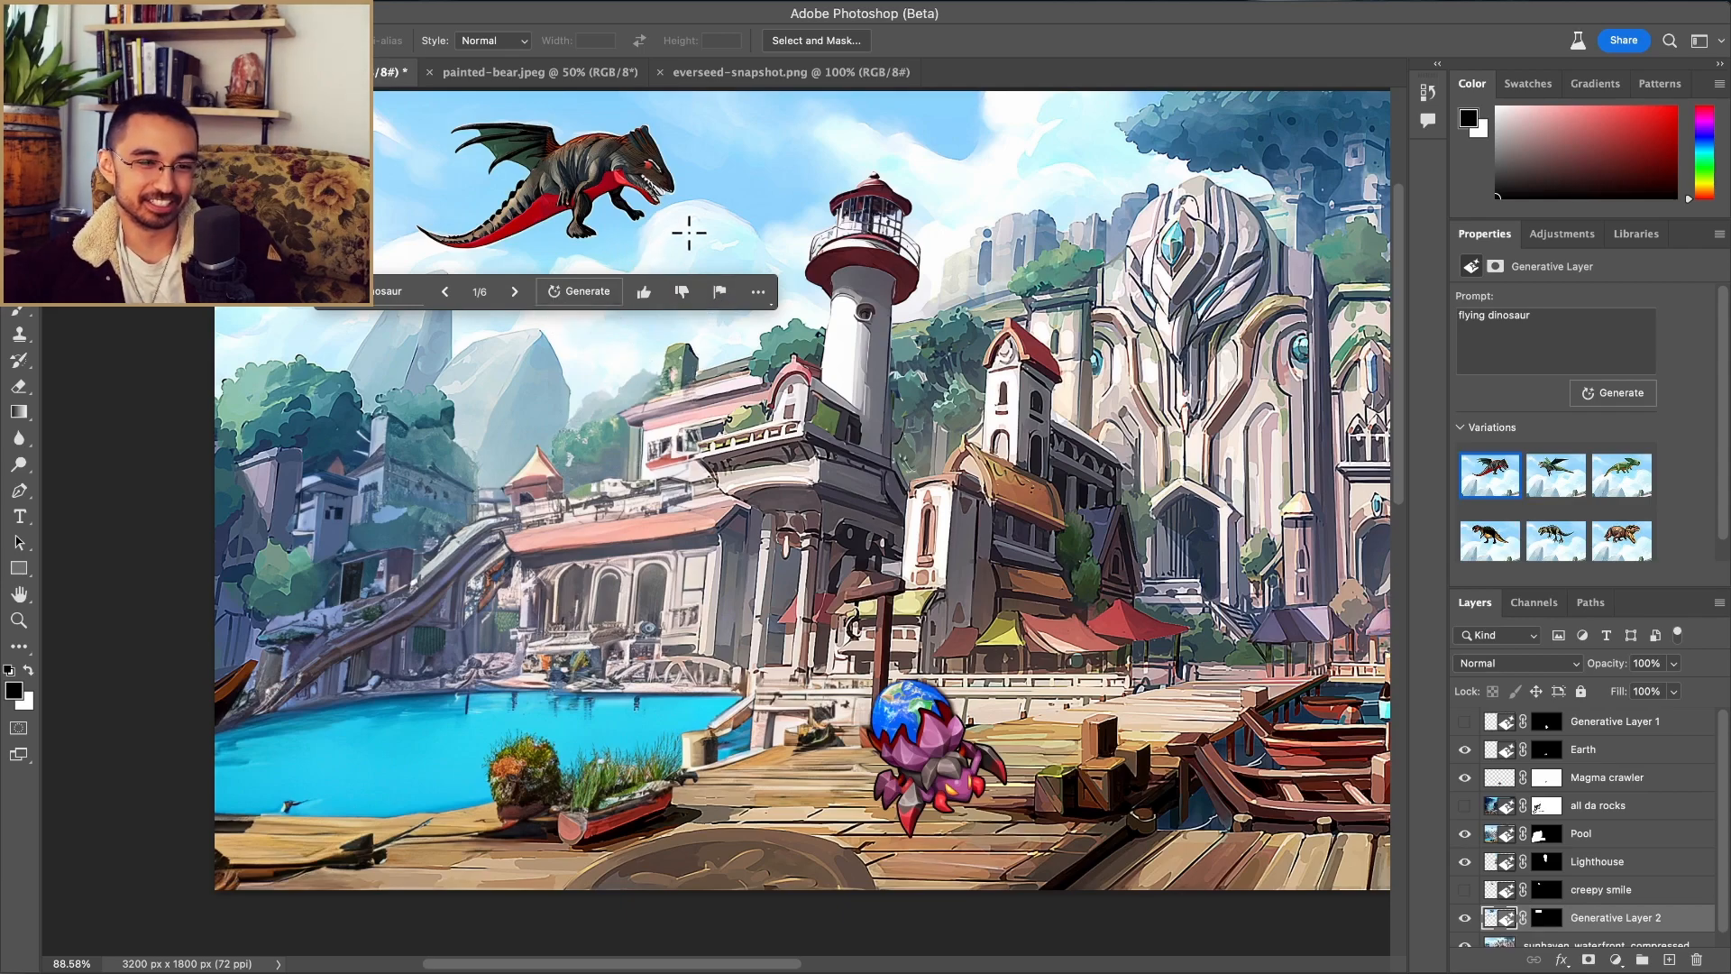
{"action": "scroll", "coordinate": [688, 232], "scroll_direction": "up", "scroll_amount": 3}
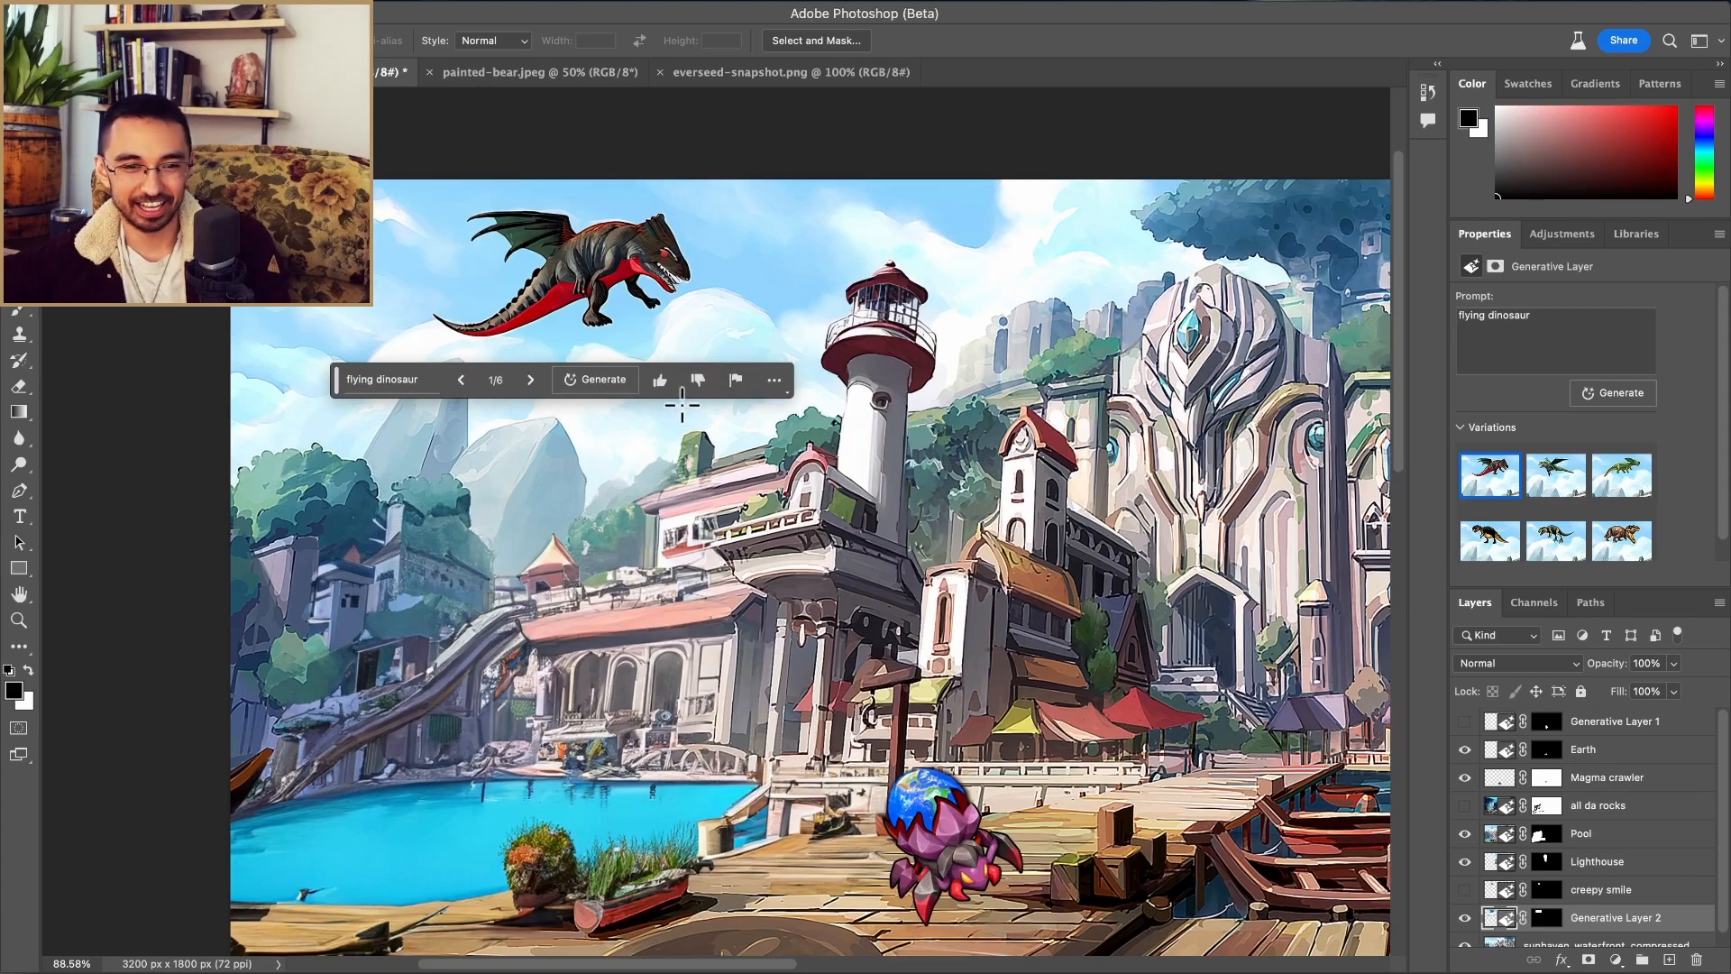
Step: On the sunhaven_waterfront_compressed layer, make a rectangular selection about 376 × 458 px around the large statue's head
{"action": "key", "text": "v"}
{"action": "left_click", "coordinate": [703, 339]}
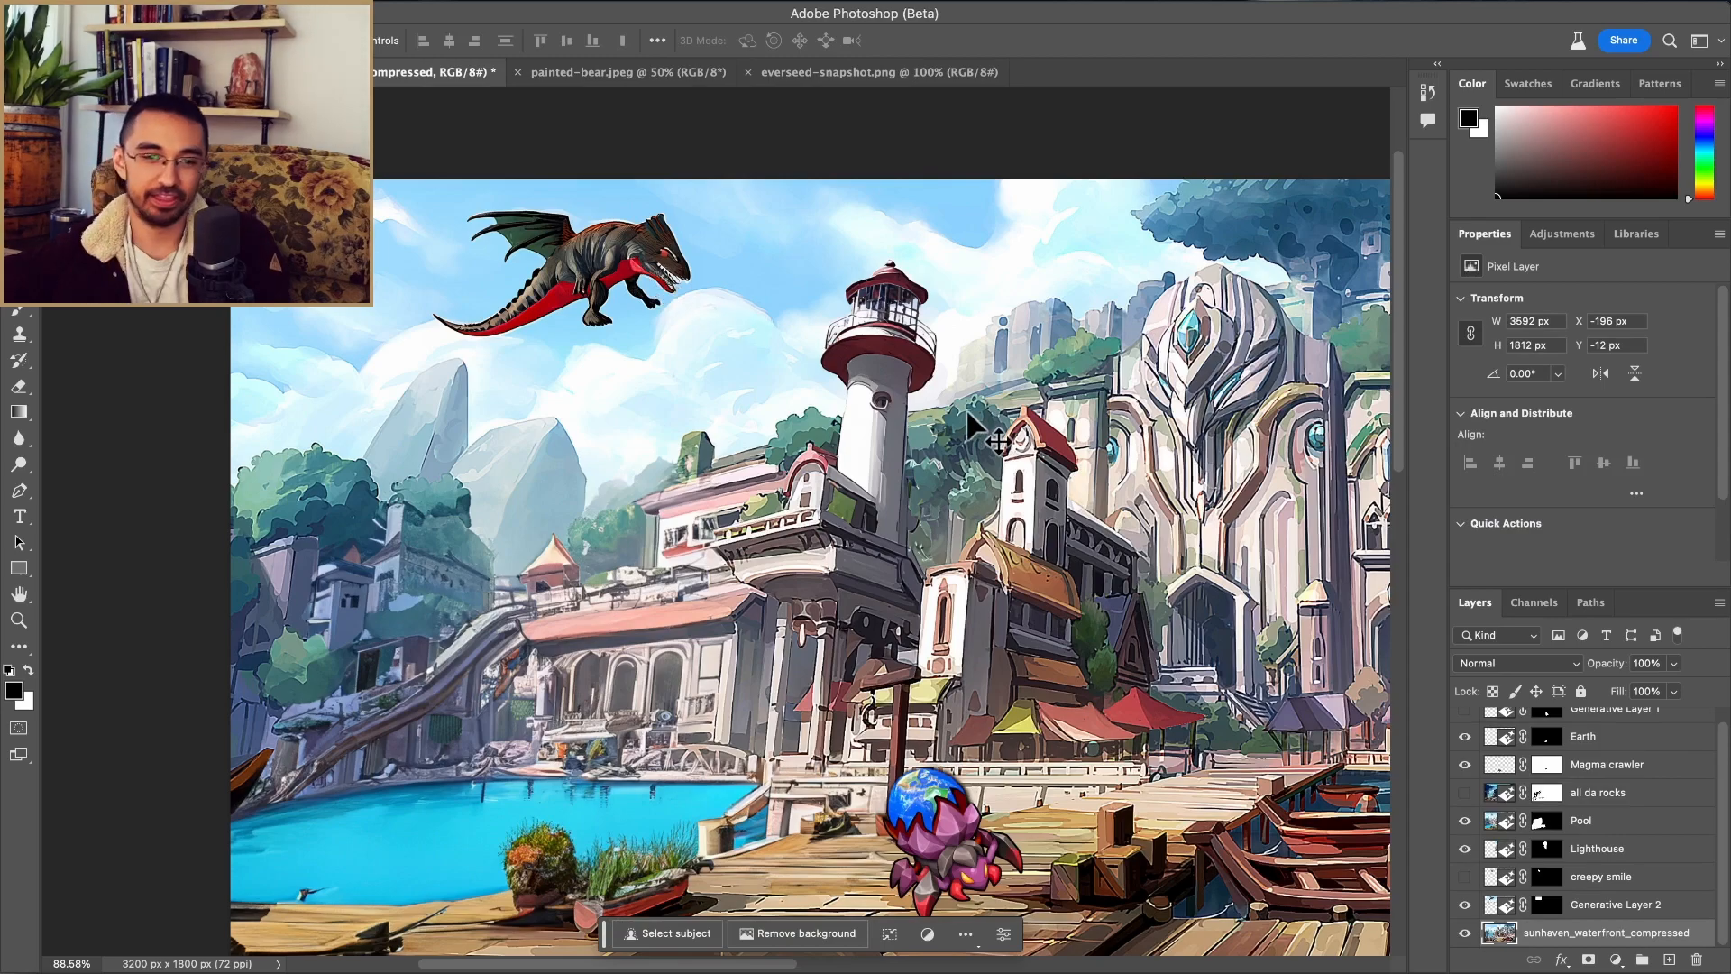
{"action": "scroll", "coordinate": [1192, 491], "scroll_direction": "right", "scroll_amount": 5}
{"action": "scroll", "coordinate": [1192, 491], "scroll_direction": "up", "scroll_amount": 3}
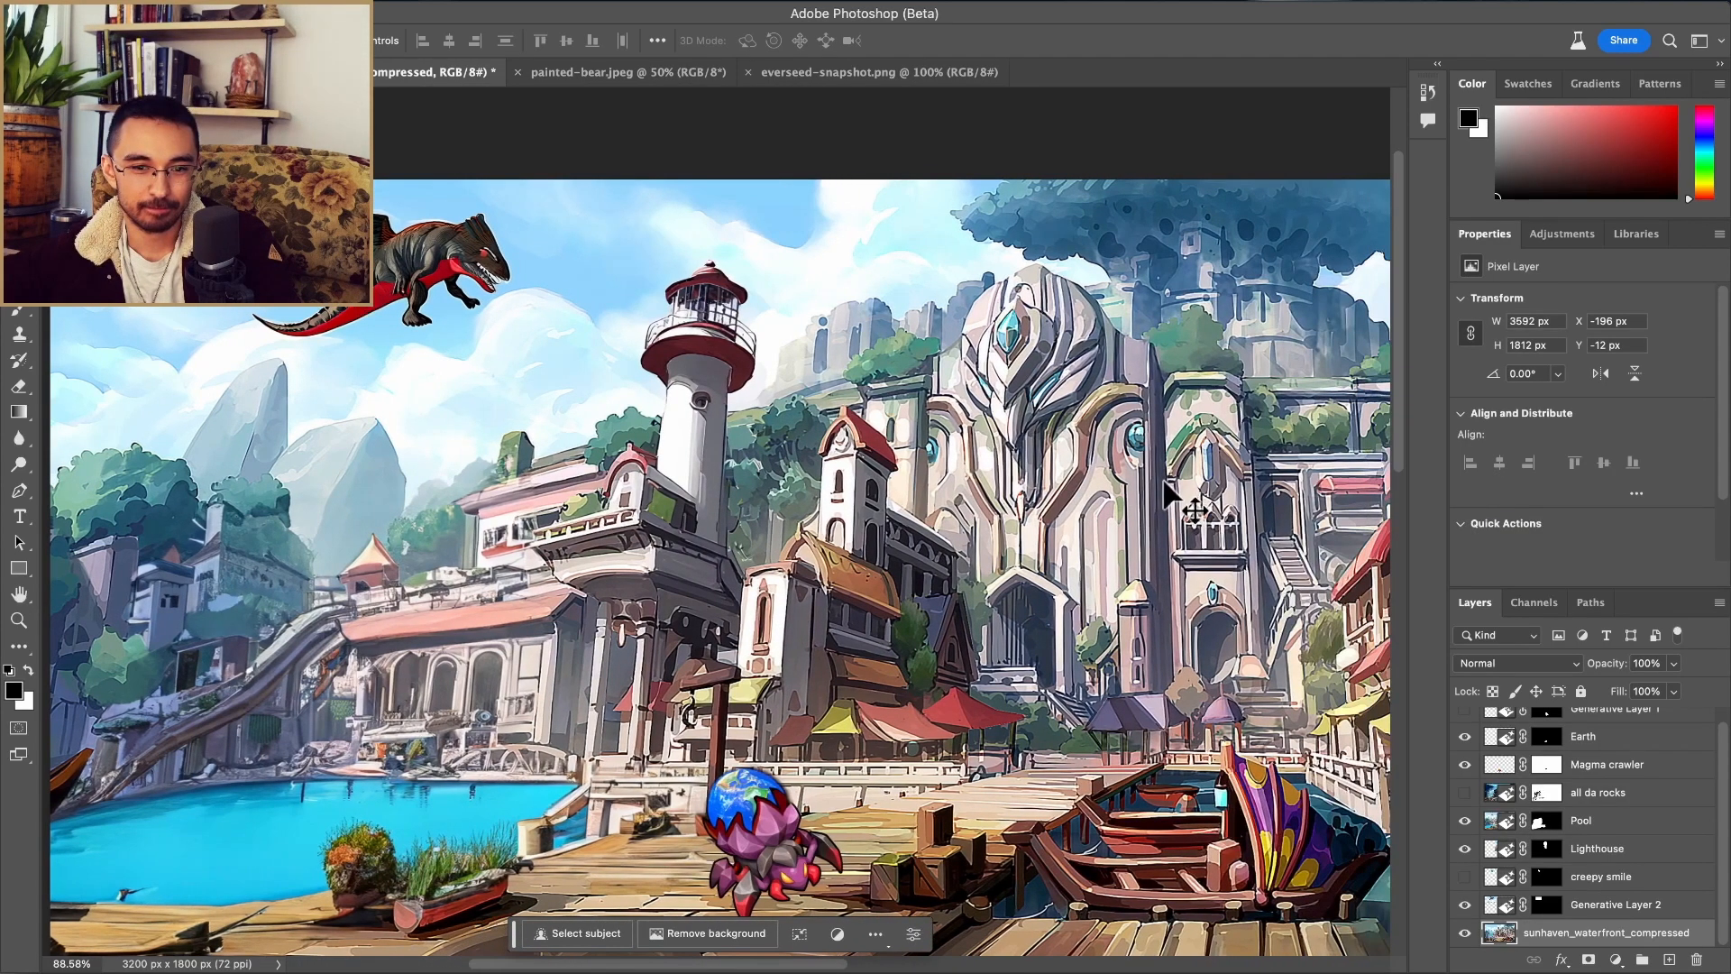
{"action": "scroll", "coordinate": [945, 424], "scroll_direction": "up", "scroll_amount": 5}
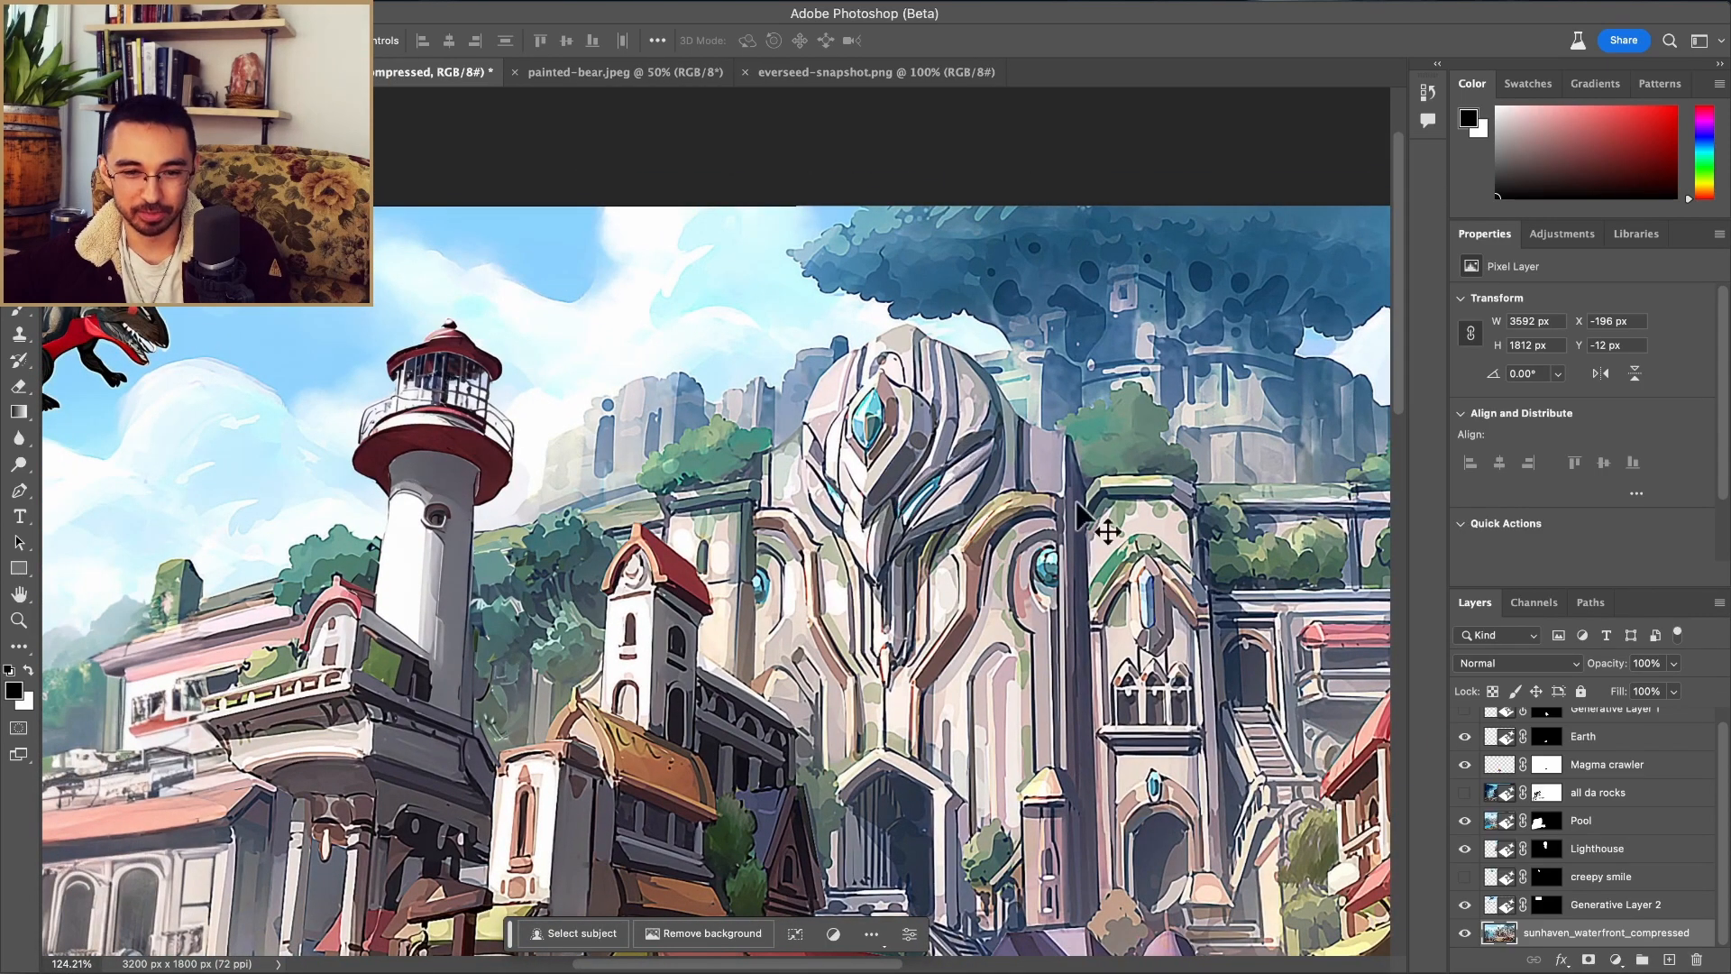
{"action": "key", "text": "m"}
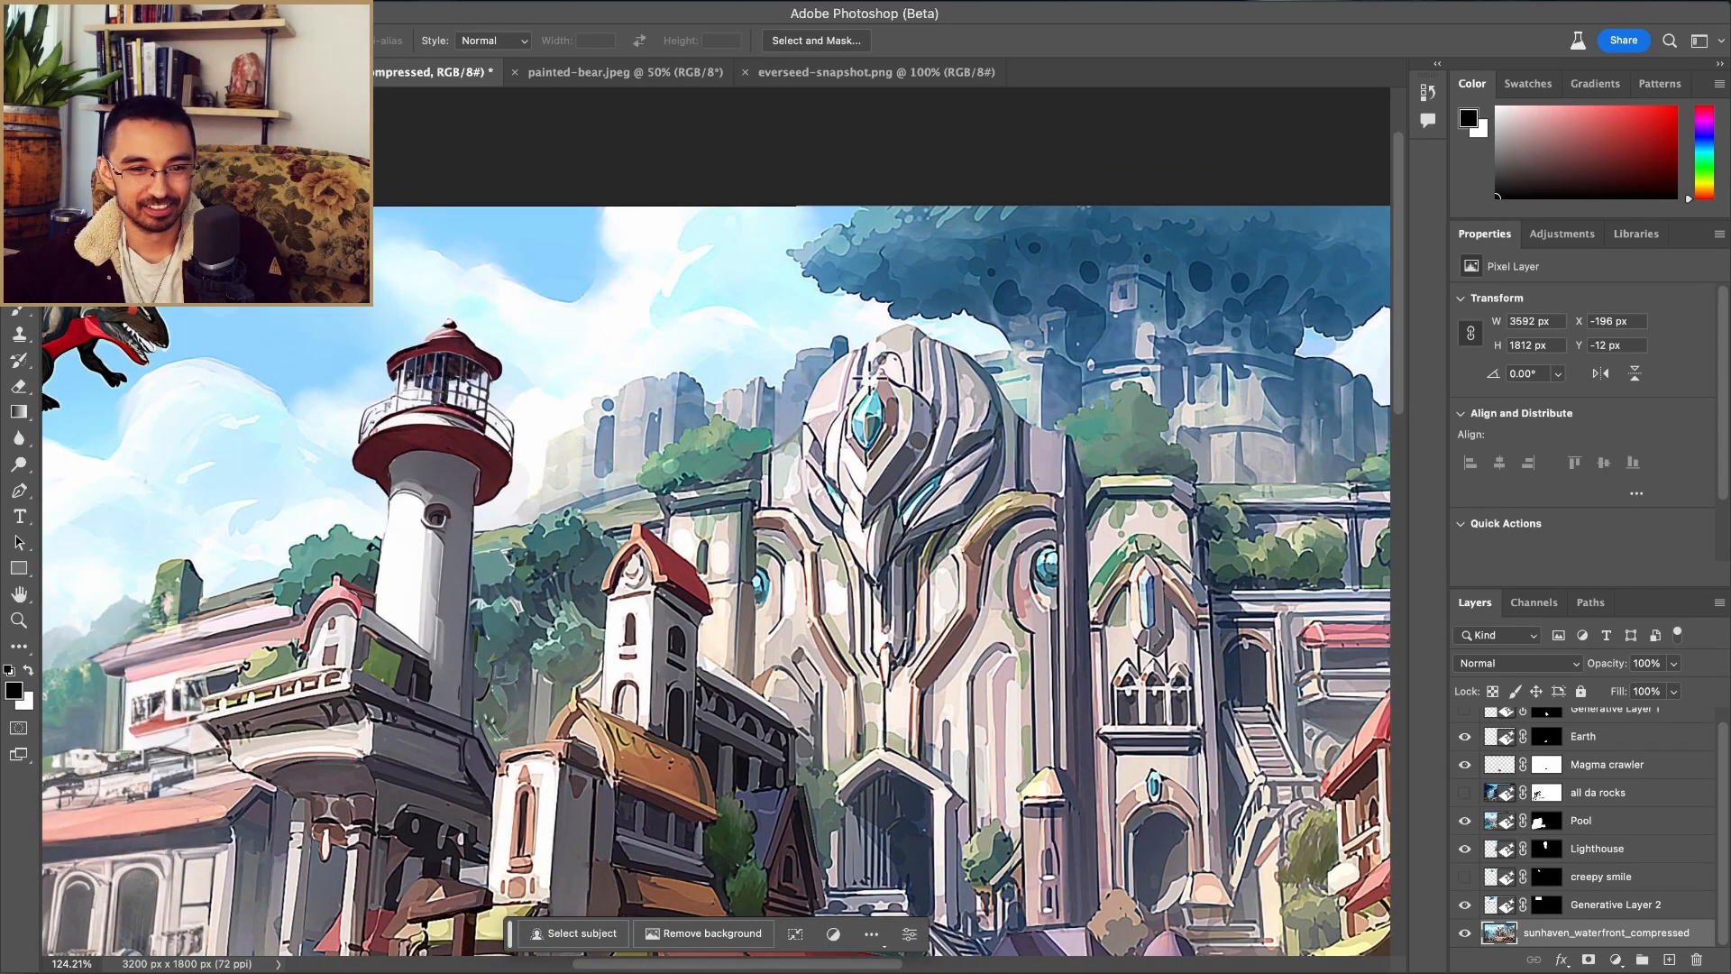
{"action": "left_click_drag", "start_coordinate": [783, 315], "coordinate": [1013, 597]}
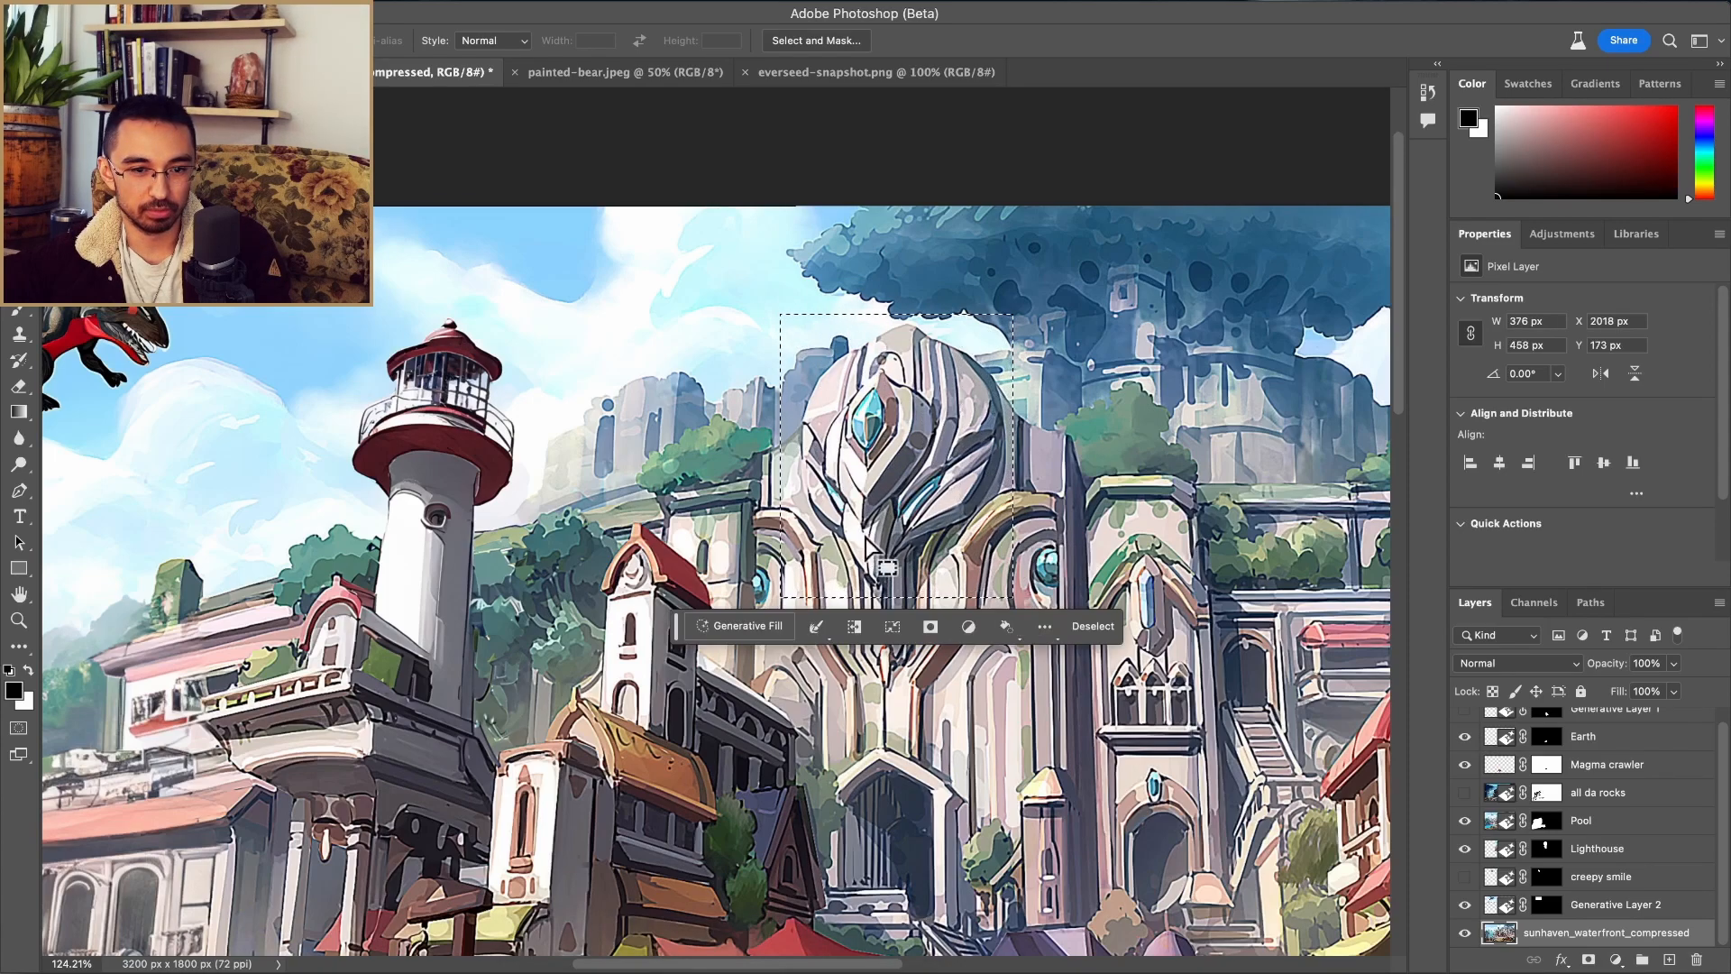
Step: Fill the selected statue head using Generative Fill with the prompt "clown face statue"
{"action": "left_click", "coordinate": [745, 626]}
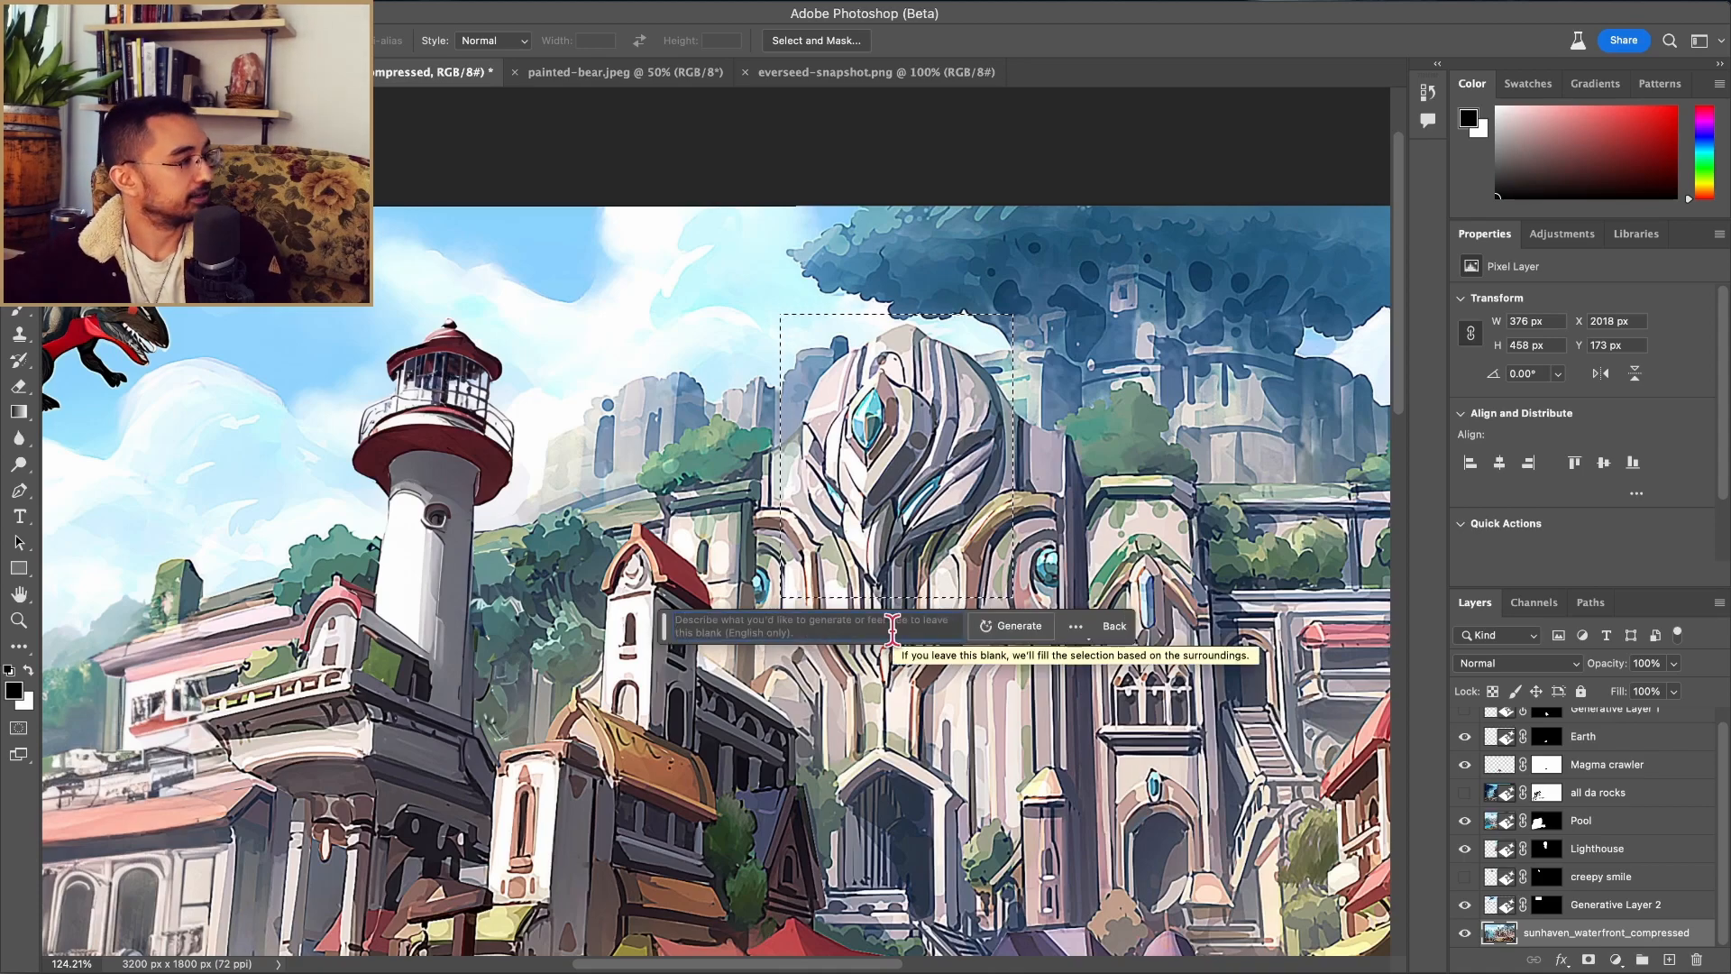
{"action": "type", "text": "clown"}
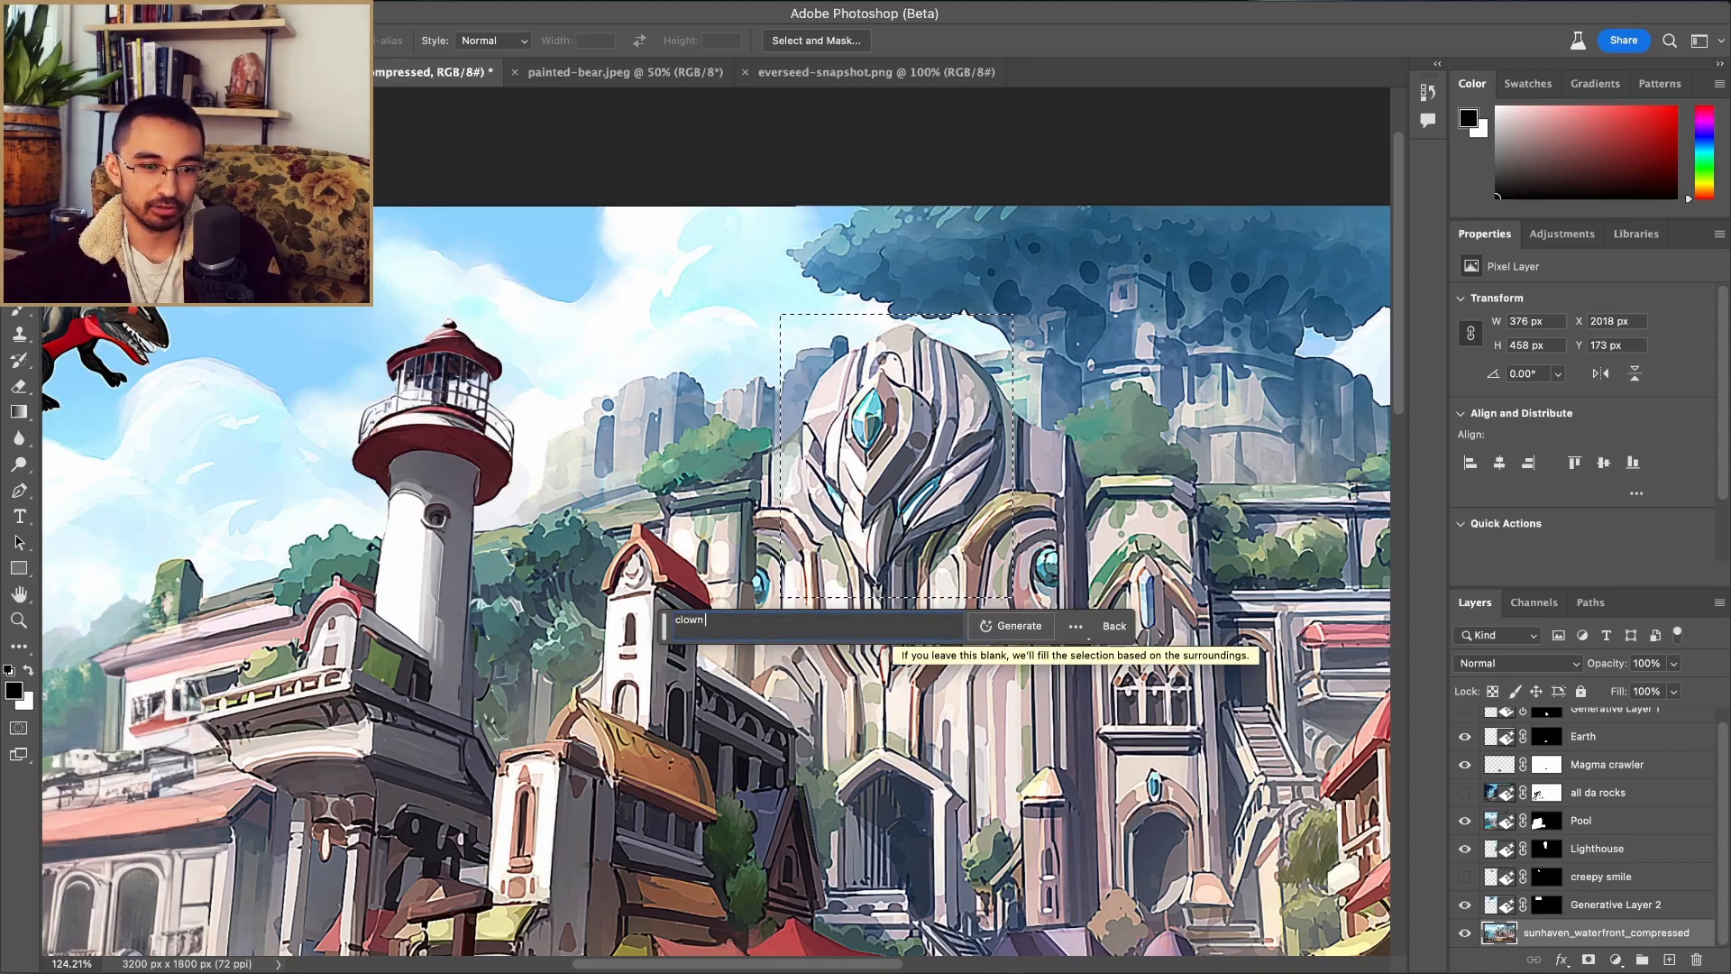
{"action": "type", "text": " f"}
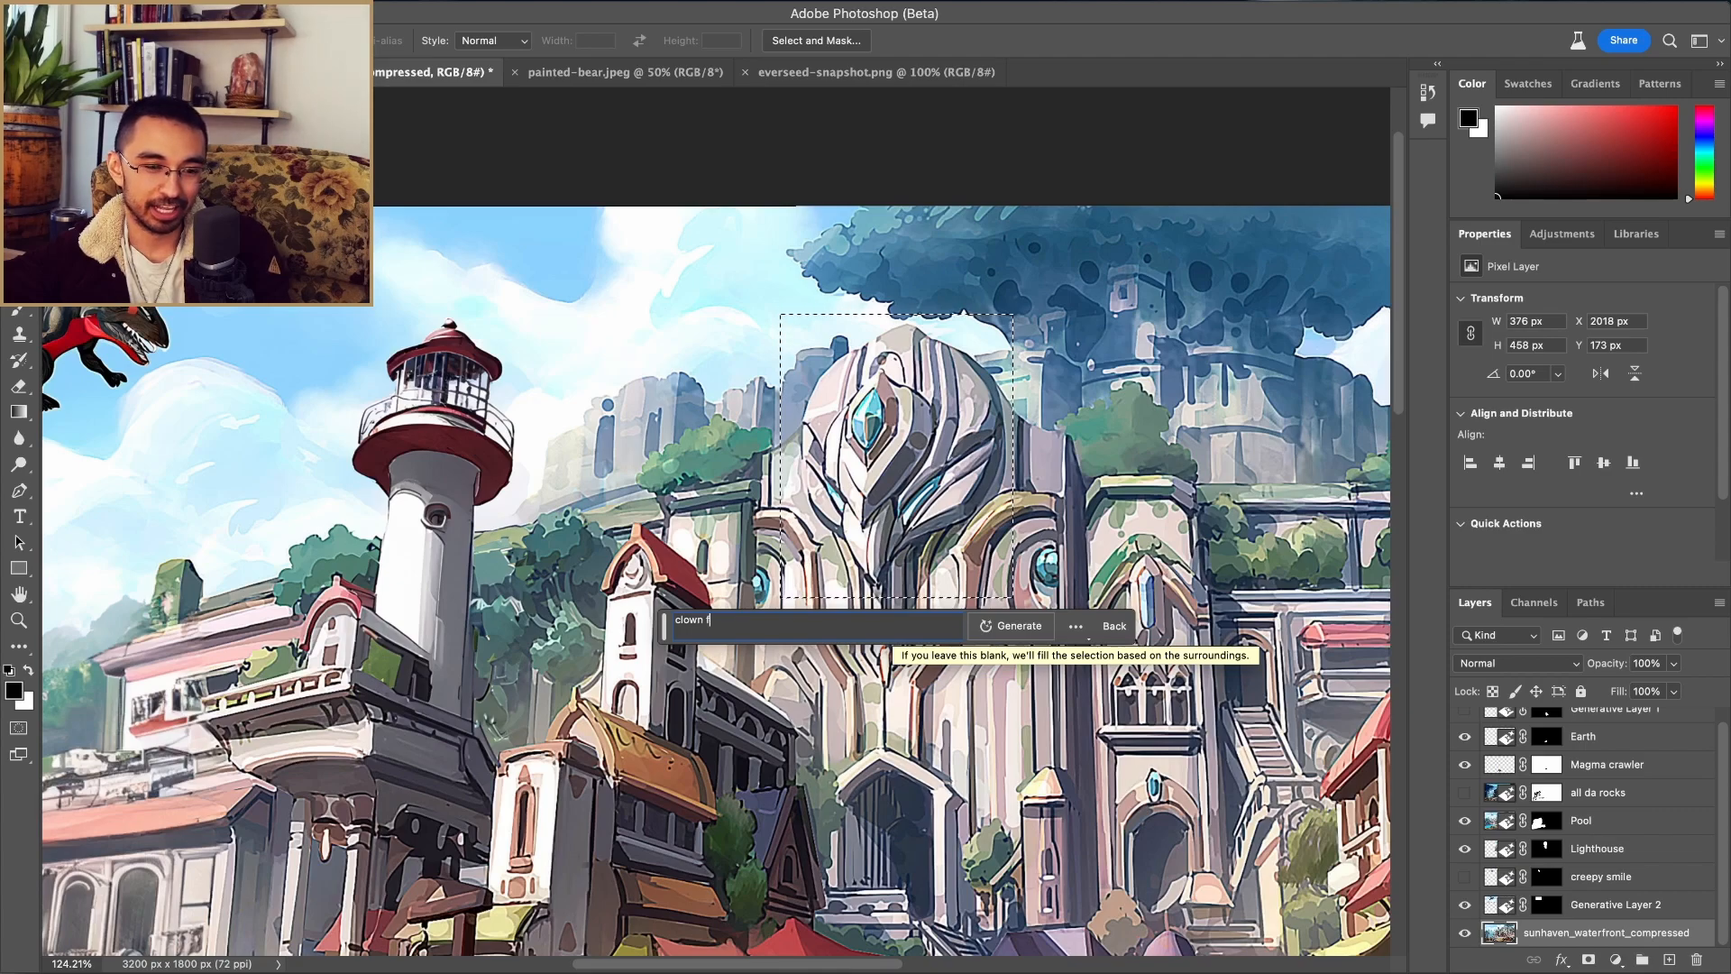
{"action": "type", "text": "ace statue"}
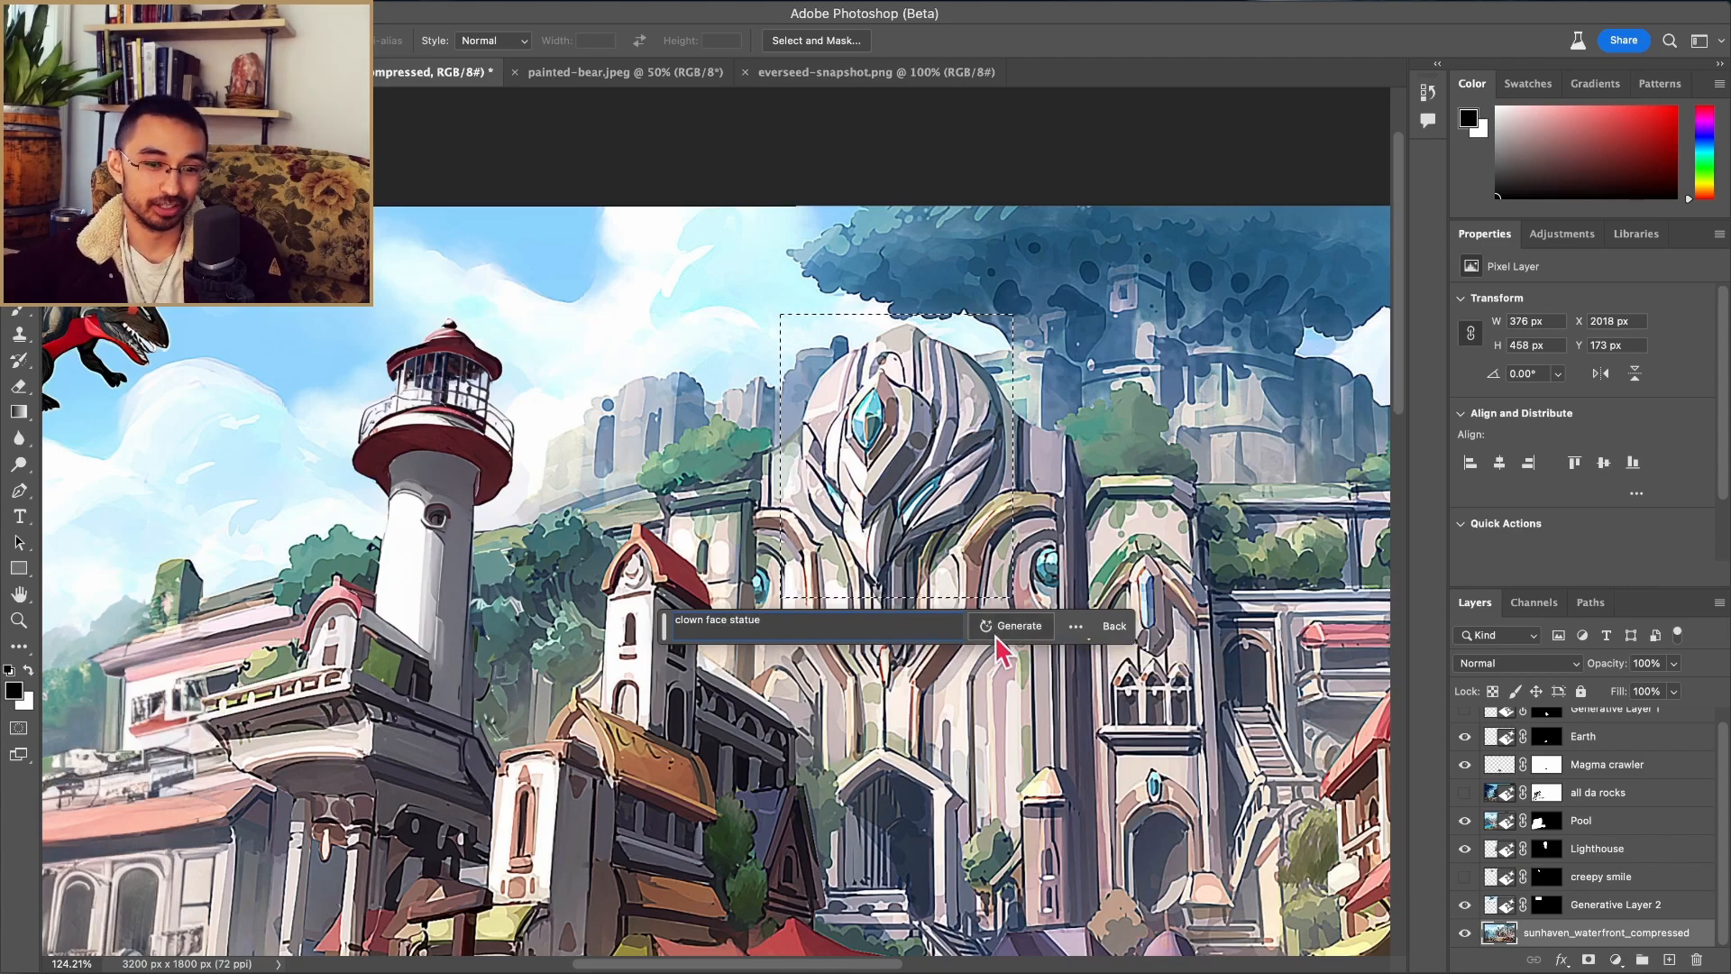
{"action": "left_click", "coordinate": [992, 637]}
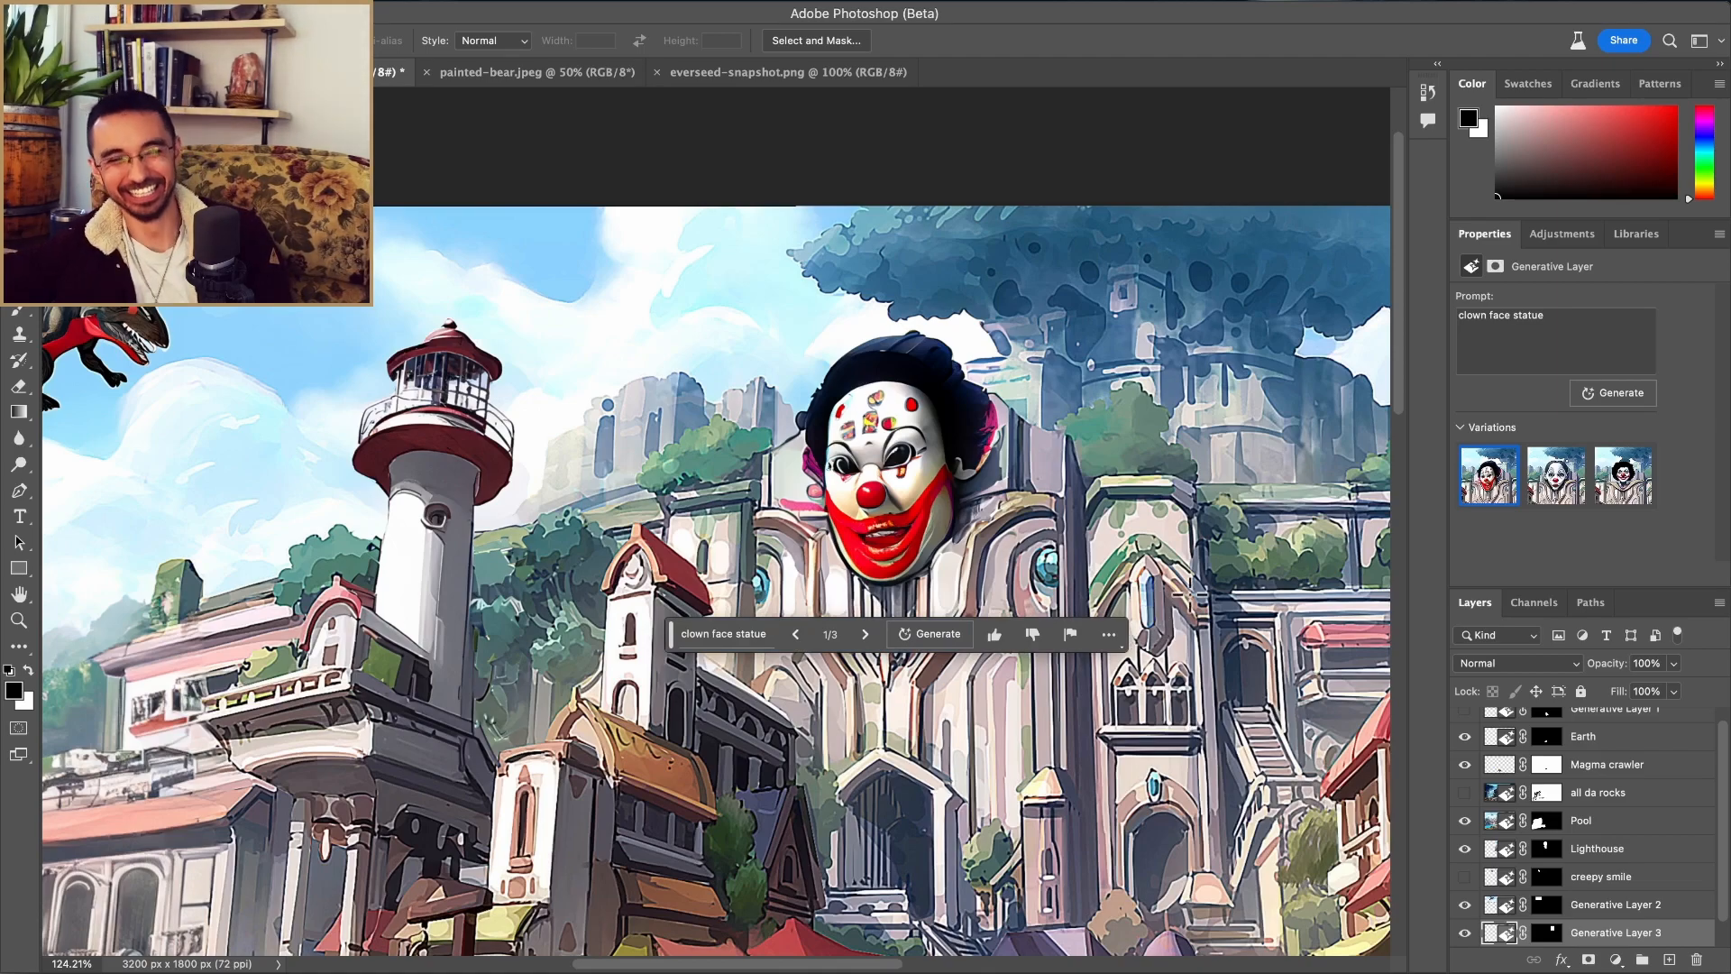
Step: Compare the clown face statue variations and keep the first one, checking how it fits into the scene
{"action": "left_click", "coordinate": [867, 636]}
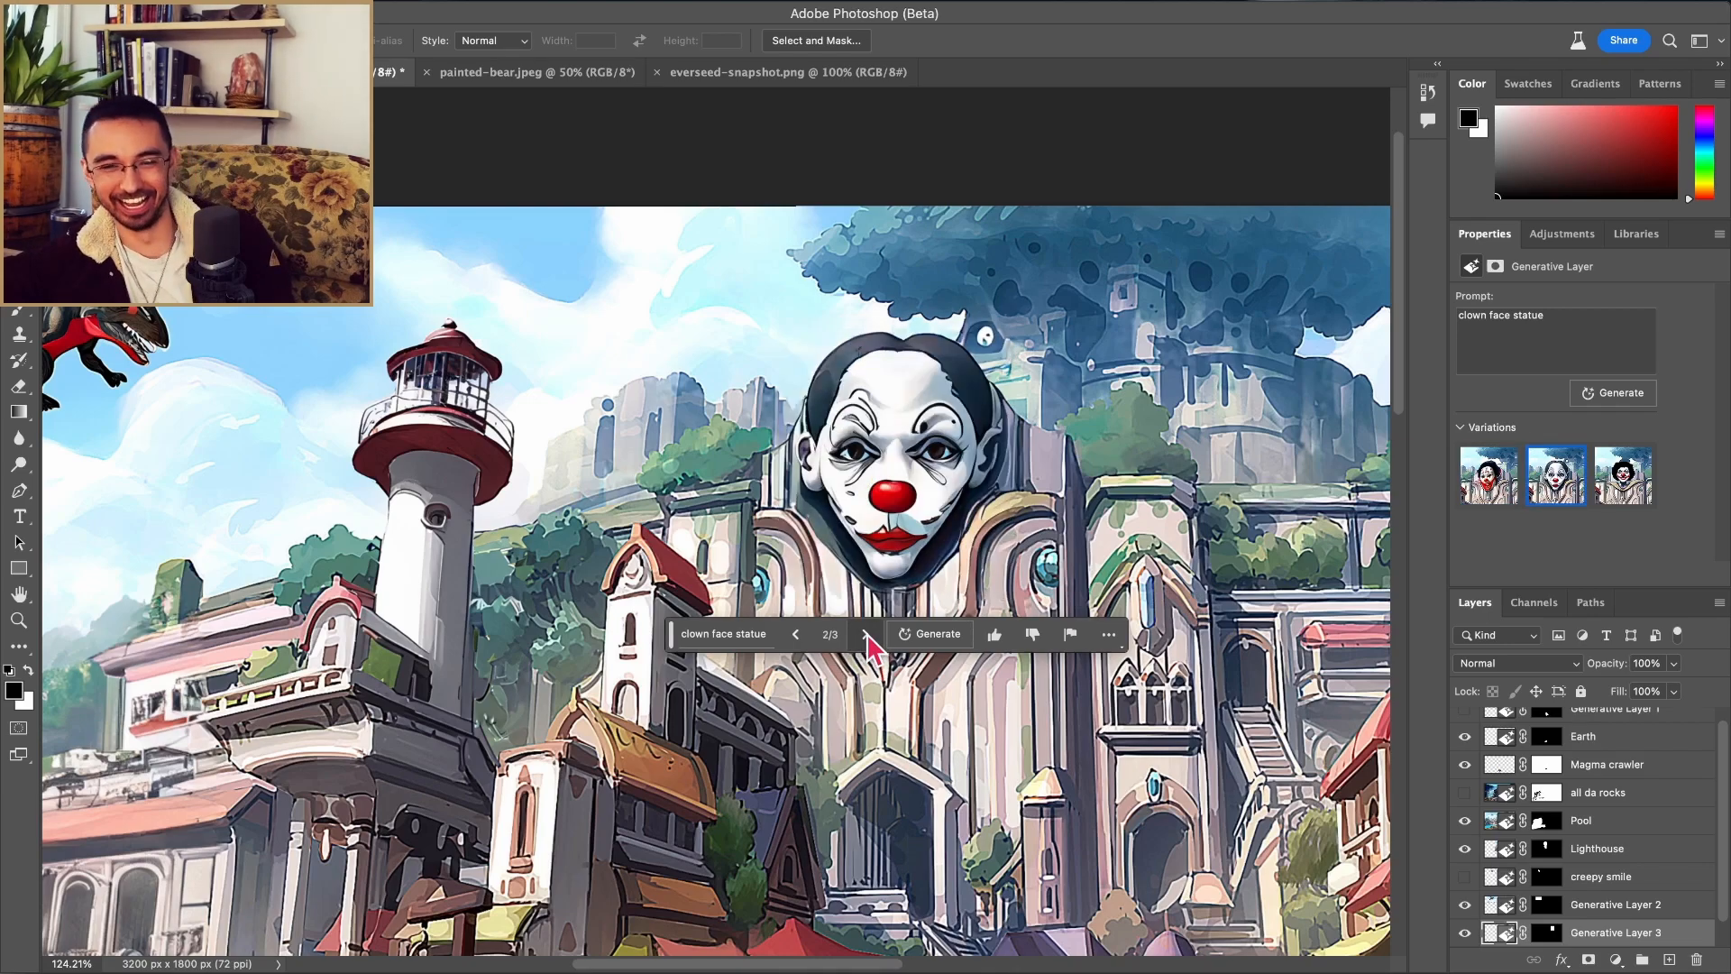
{"action": "left_click", "coordinate": [867, 635]}
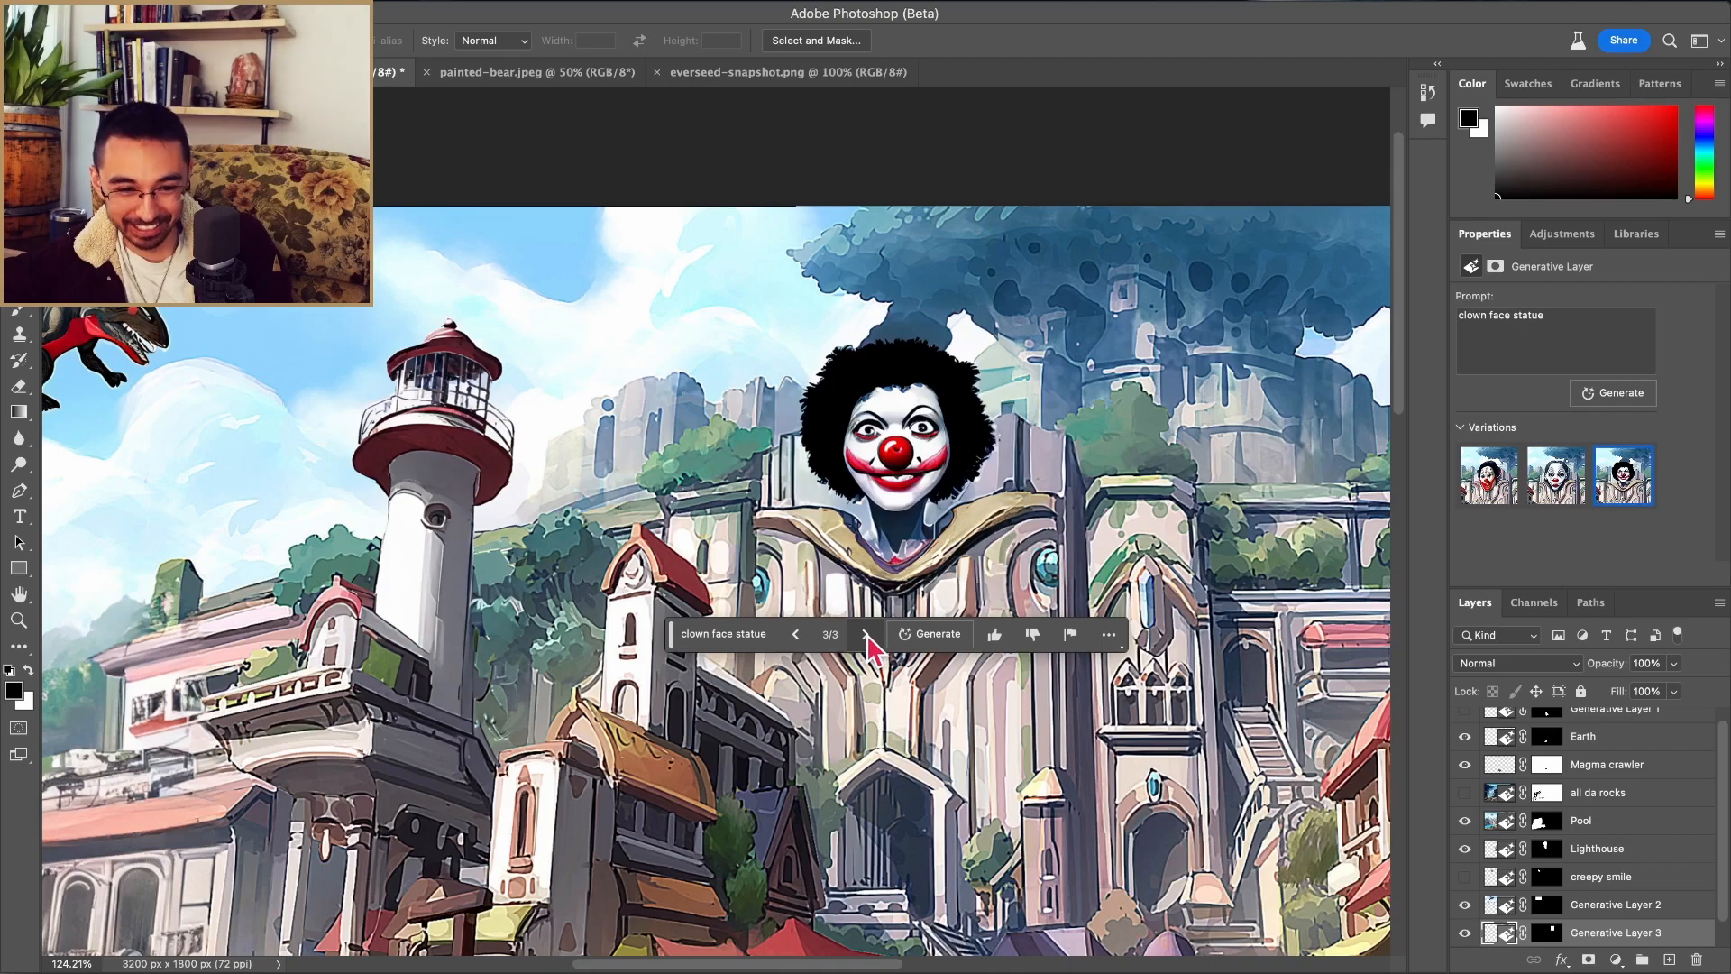
{"action": "left_click", "coordinate": [867, 636]}
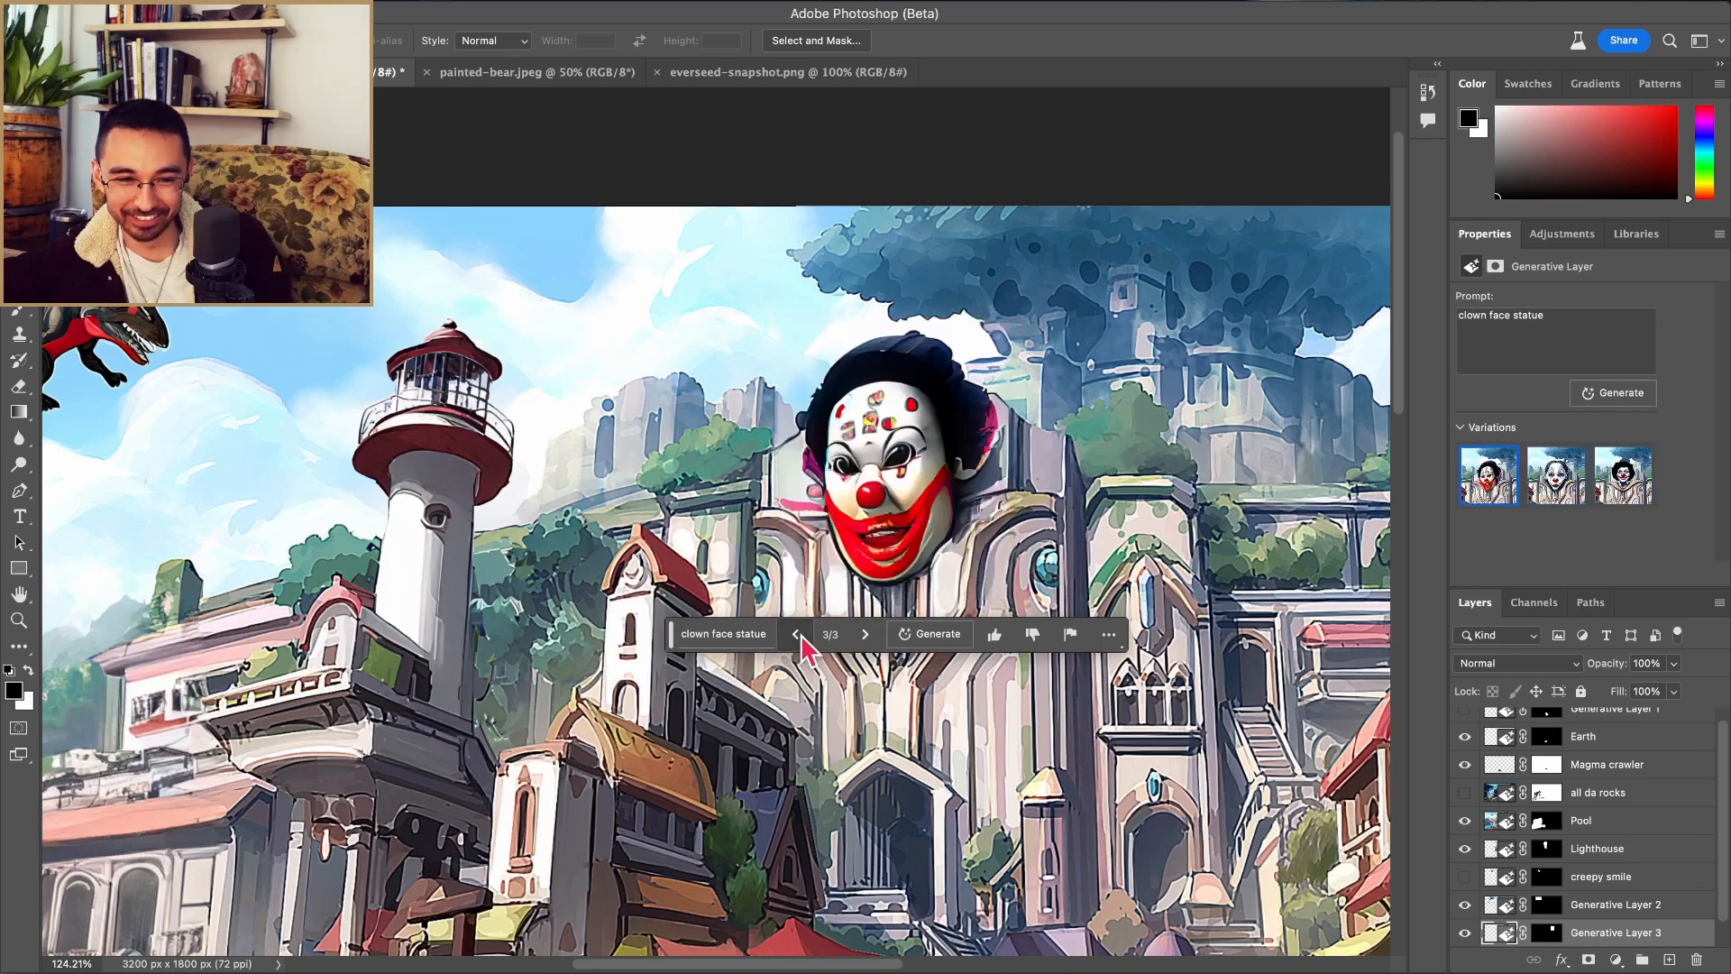
{"action": "scroll", "coordinate": [717, 521], "scroll_direction": "down", "scroll_amount": 3}
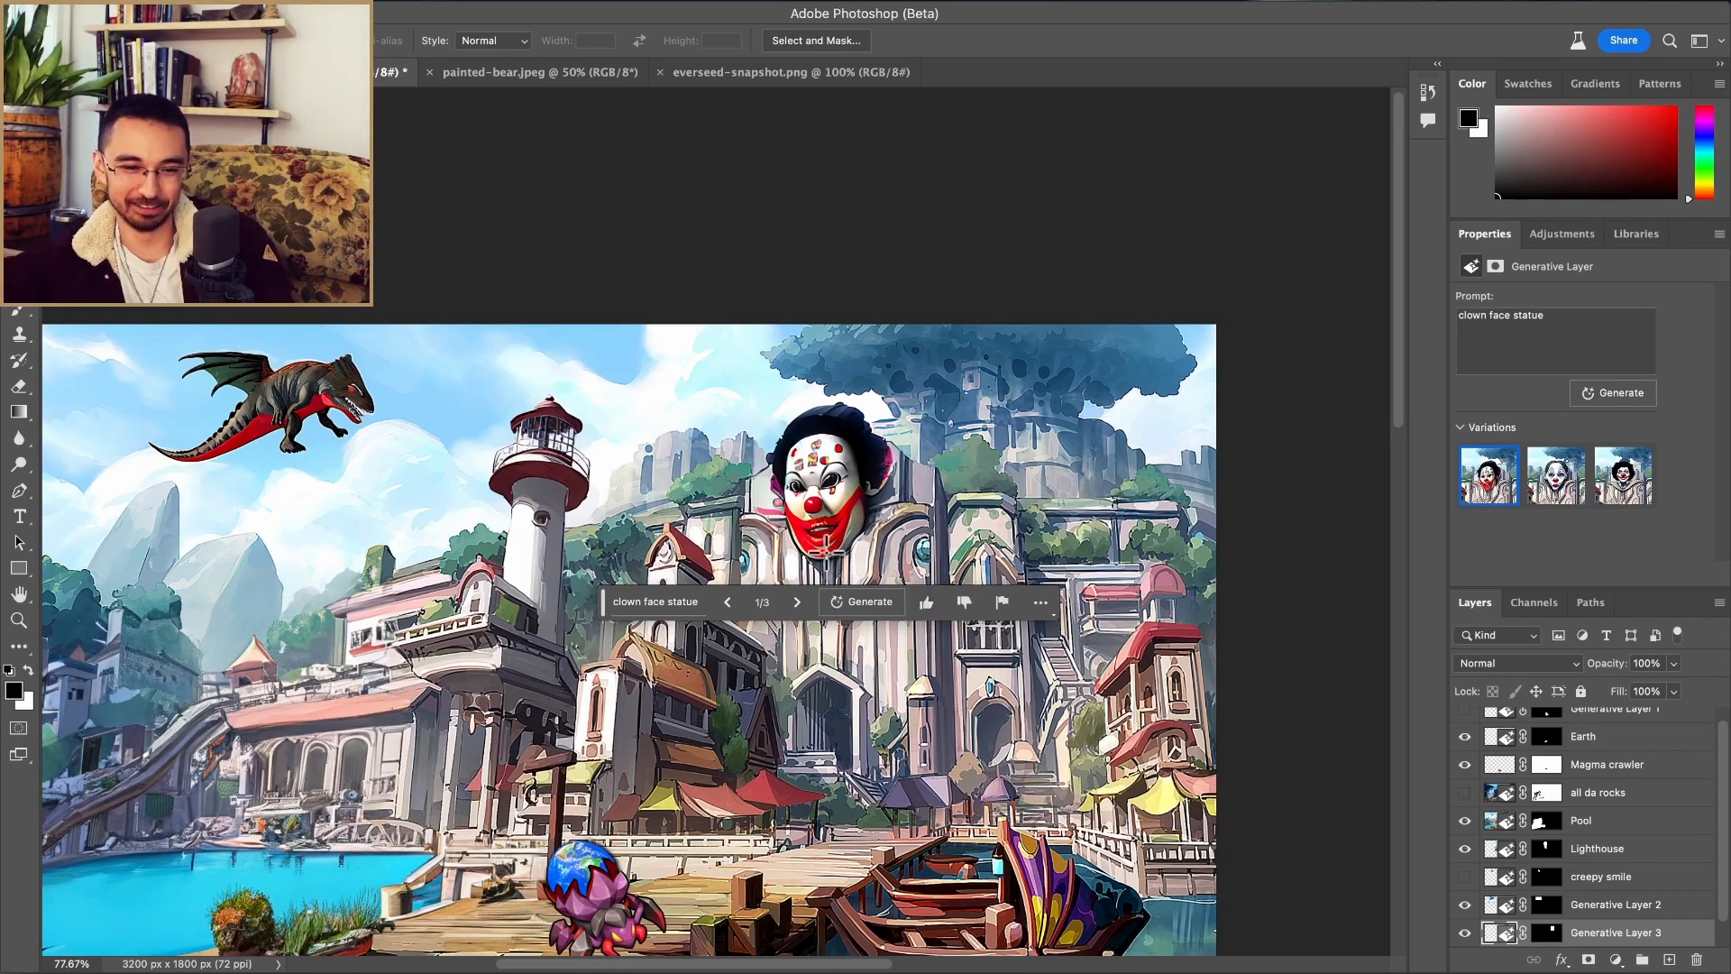
{"action": "scroll", "coordinate": [853, 541], "scroll_direction": "up", "scroll_amount": 3}
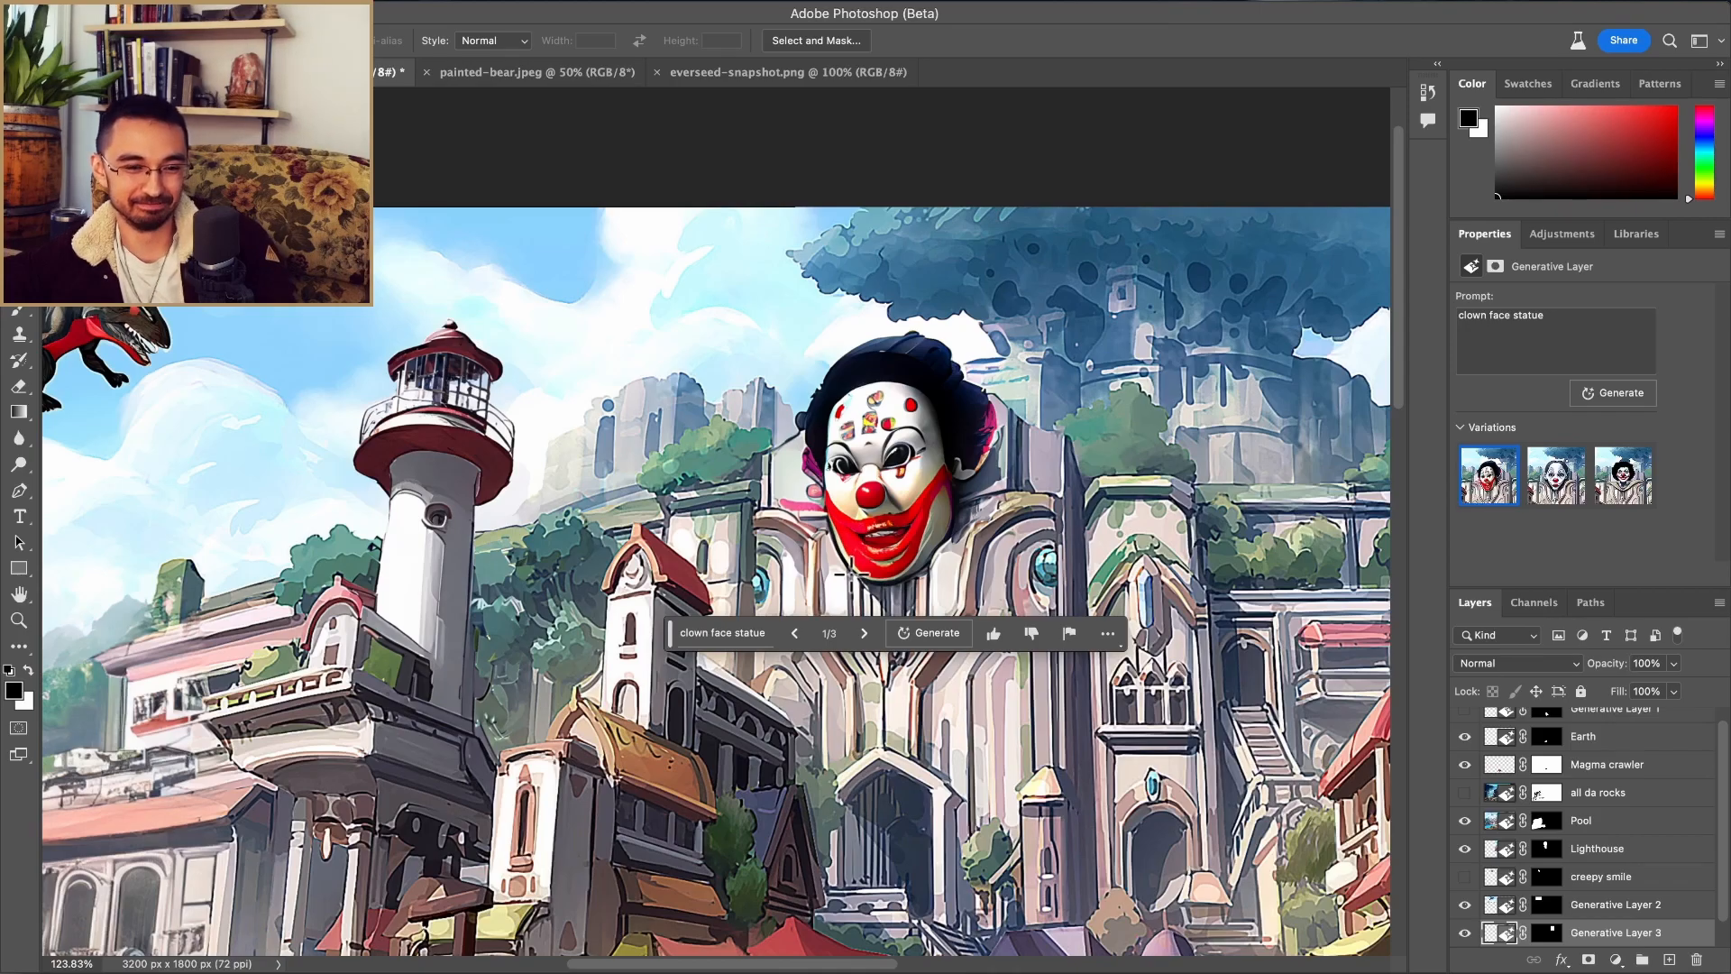
Step: Examine the clown face statue within the whole scene and close up, from its mouth to its forehead markings
{"action": "scroll", "coordinate": [853, 570], "scroll_direction": "down", "scroll_amount": 2}
{"action": "scroll", "coordinate": [866, 575], "scroll_direction": "down", "scroll_amount": 3}
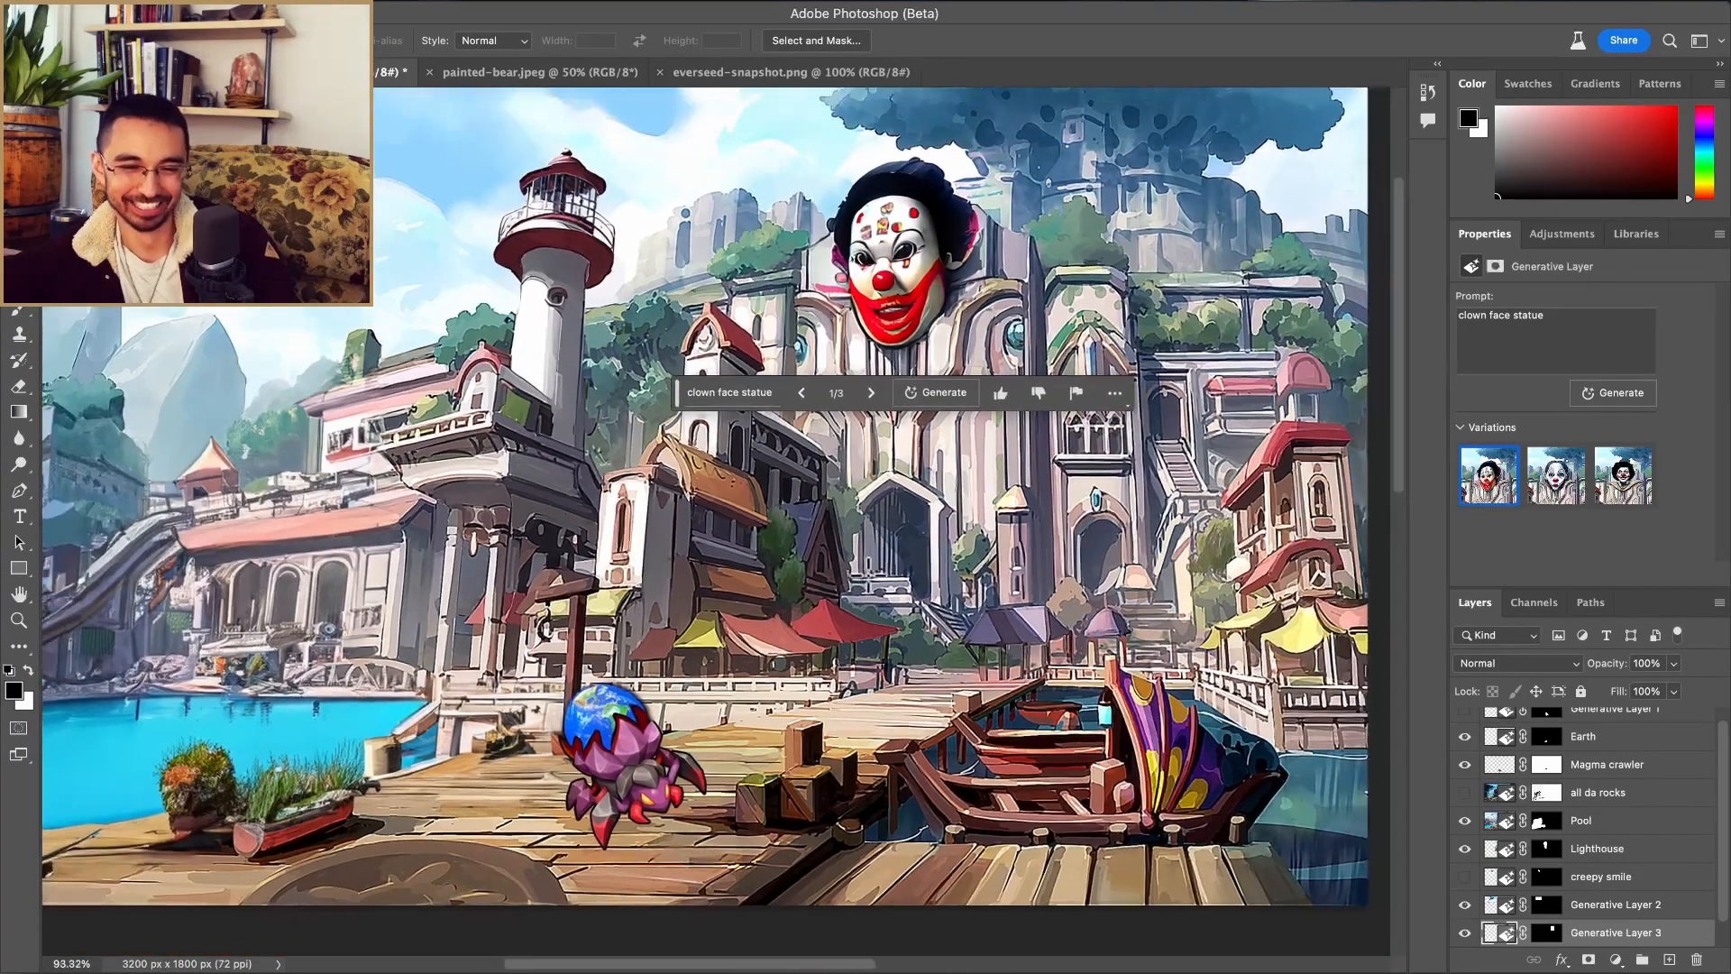
{"action": "scroll", "coordinate": [944, 528], "scroll_direction": "down", "scroll_amount": 1}
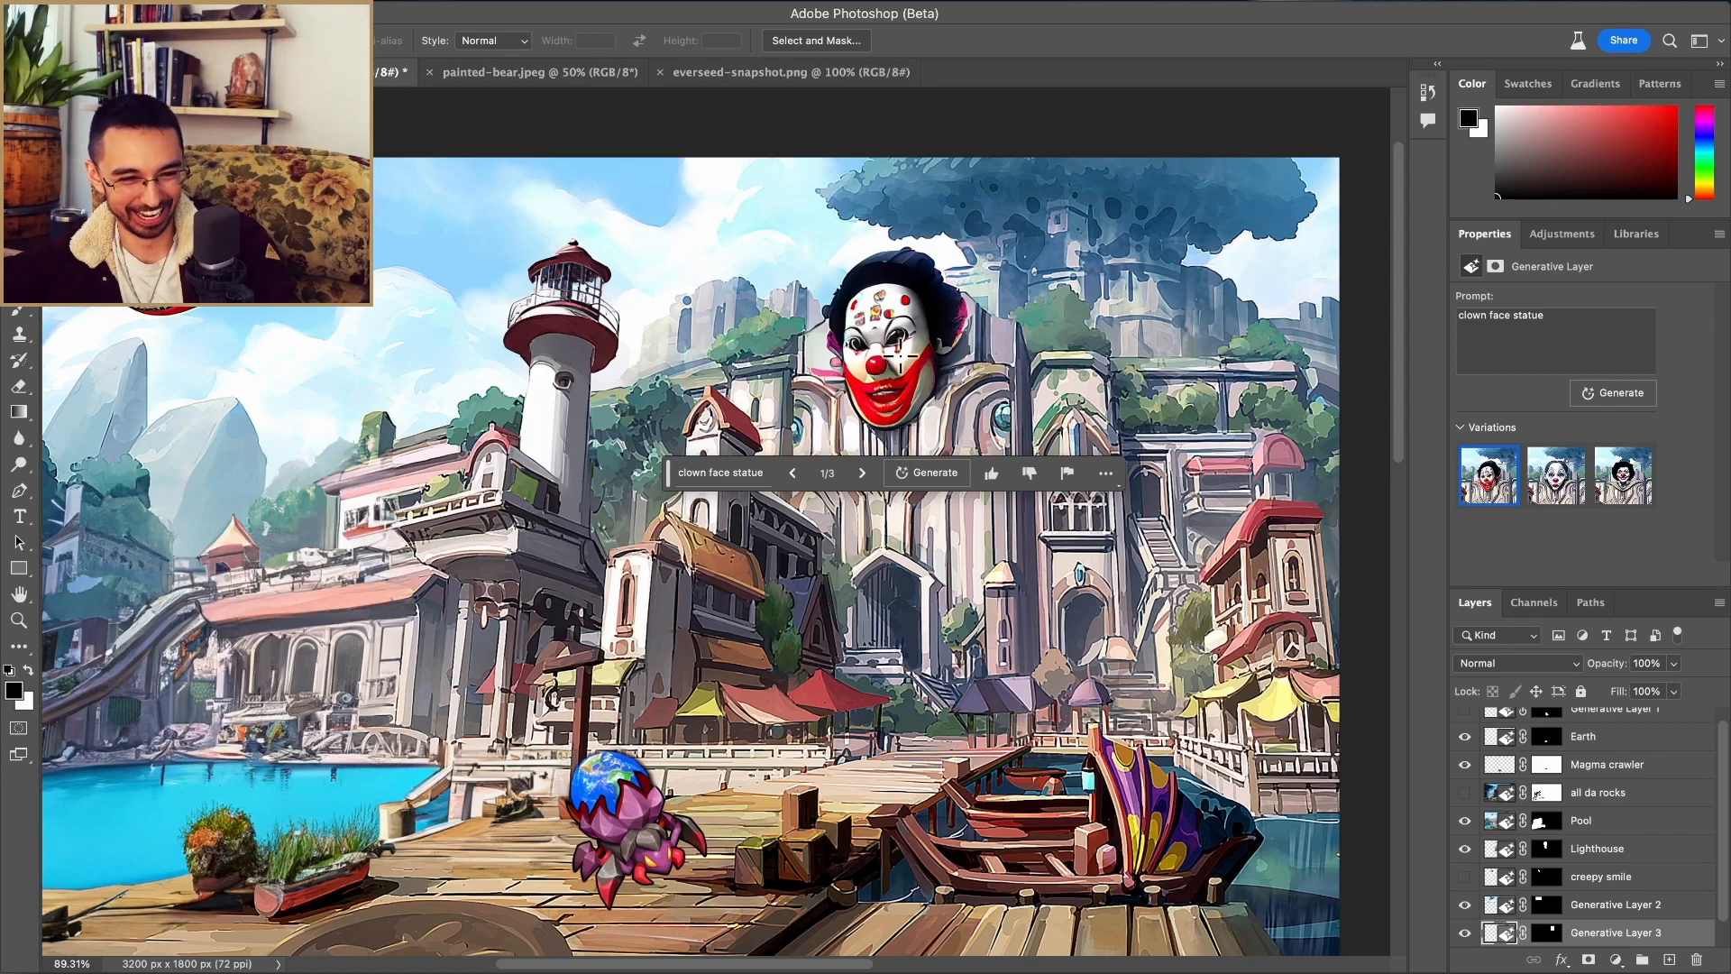
{"action": "scroll", "coordinate": [1123, 302], "scroll_direction": "up", "scroll_amount": 8}
{"action": "scroll", "coordinate": [1109, 373], "scroll_direction": "up", "scroll_amount": 4}
{"action": "scroll", "coordinate": [1109, 374], "scroll_direction": "right", "scroll_amount": 4}
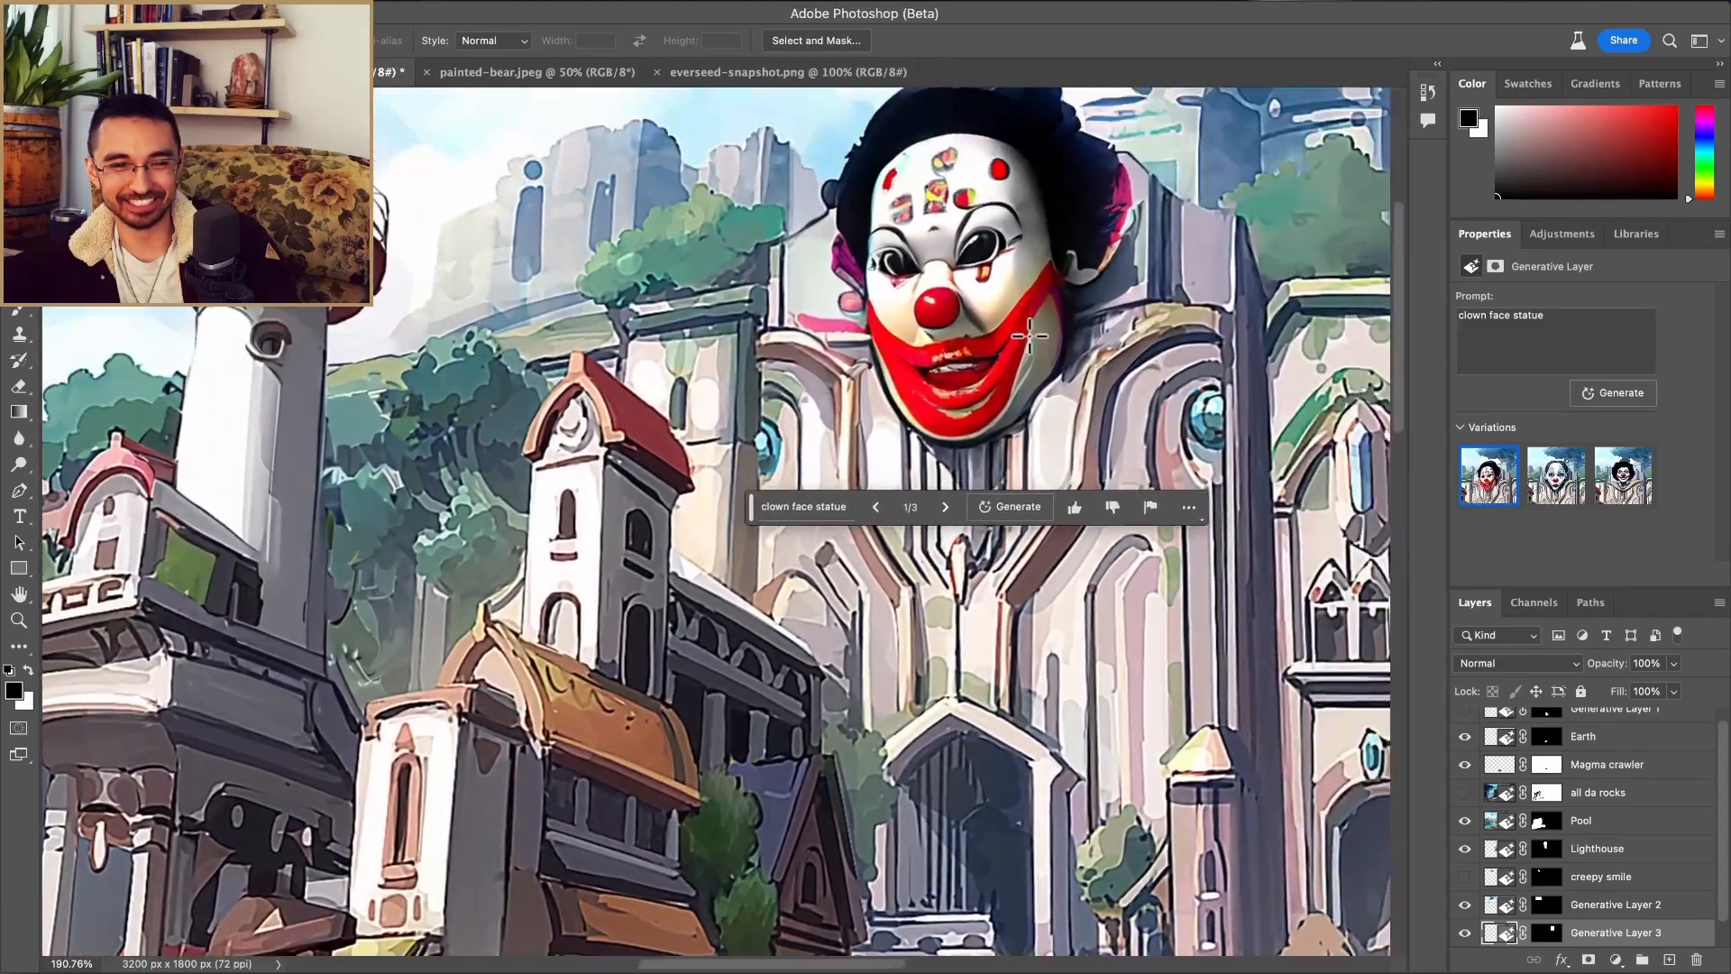
{"action": "scroll", "coordinate": [965, 406], "scroll_direction": "up", "scroll_amount": 5}
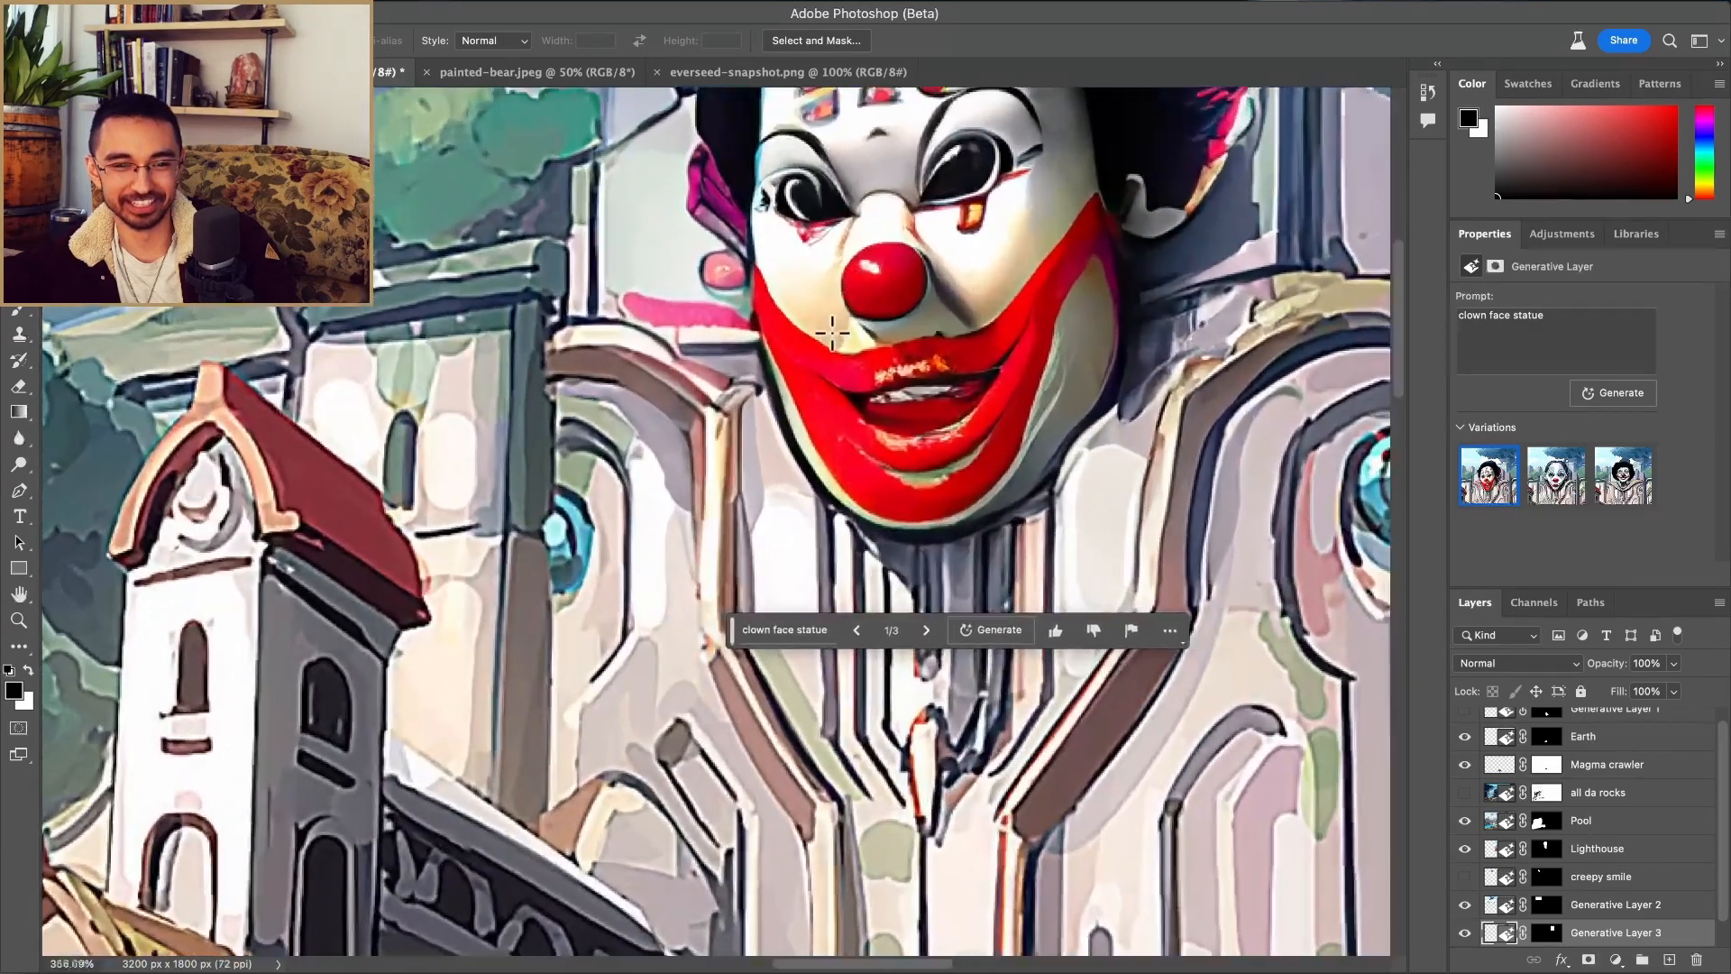
{"action": "scroll", "coordinate": [963, 436], "scroll_direction": "up", "scroll_amount": 2}
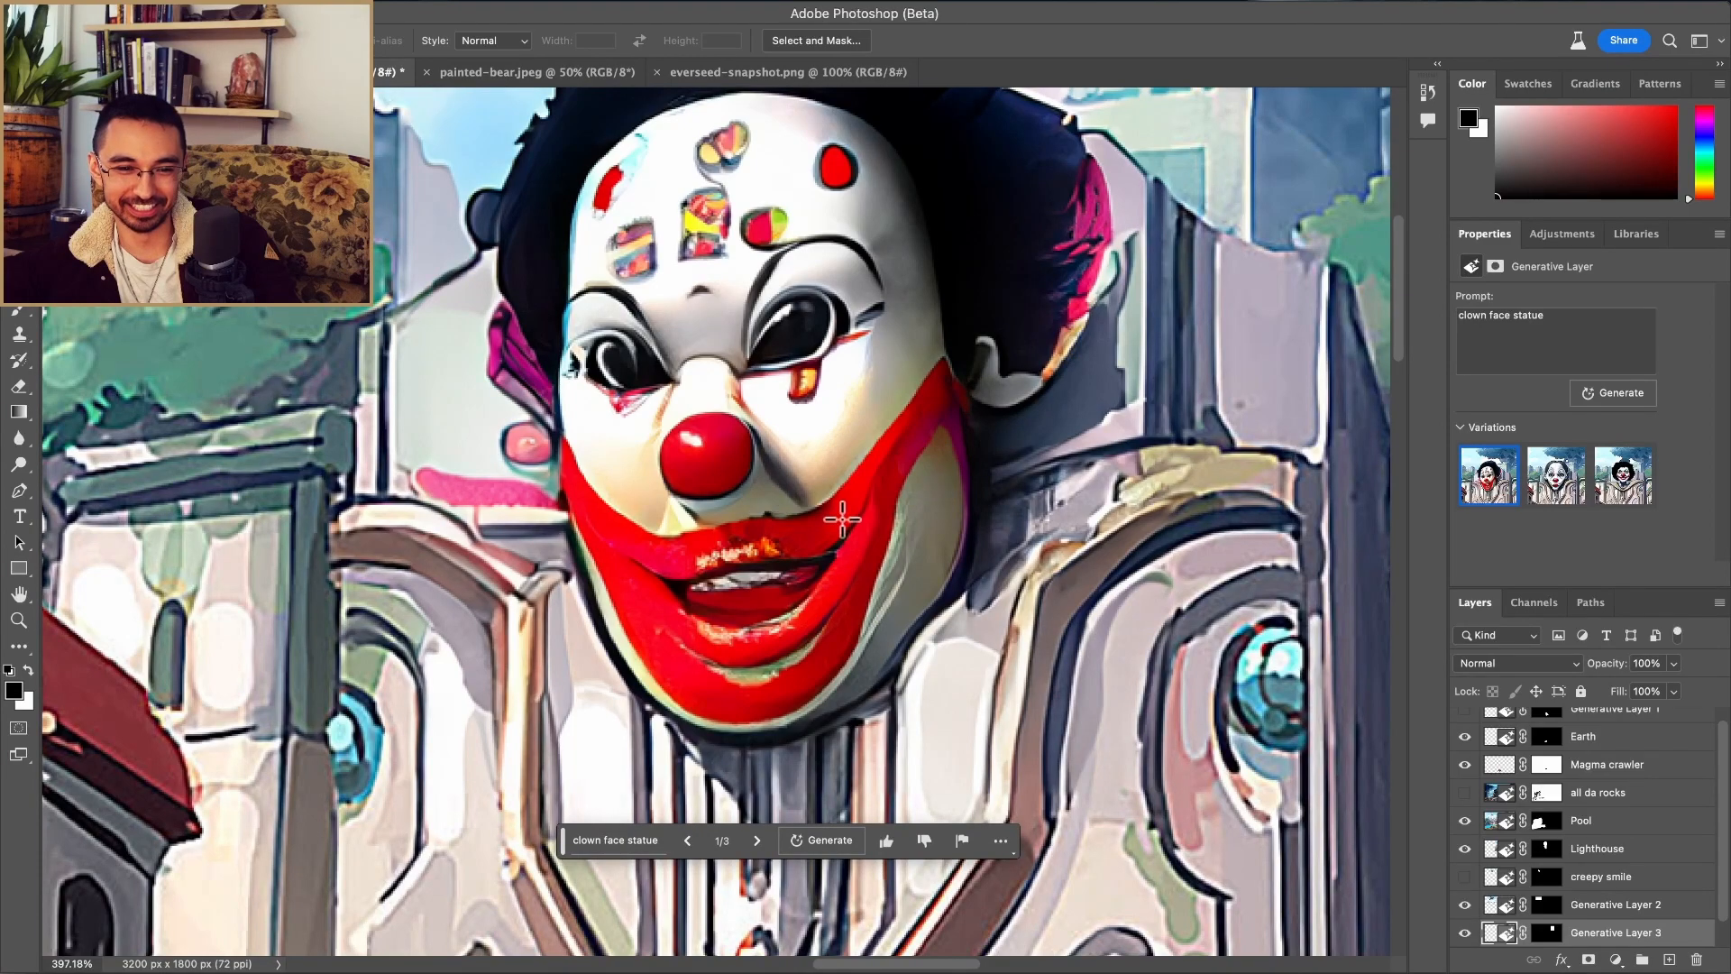
{"action": "scroll", "coordinate": [771, 625], "scroll_direction": "up", "scroll_amount": 2}
{"action": "scroll", "coordinate": [768, 585], "scroll_direction": "up", "scroll_amount": 1}
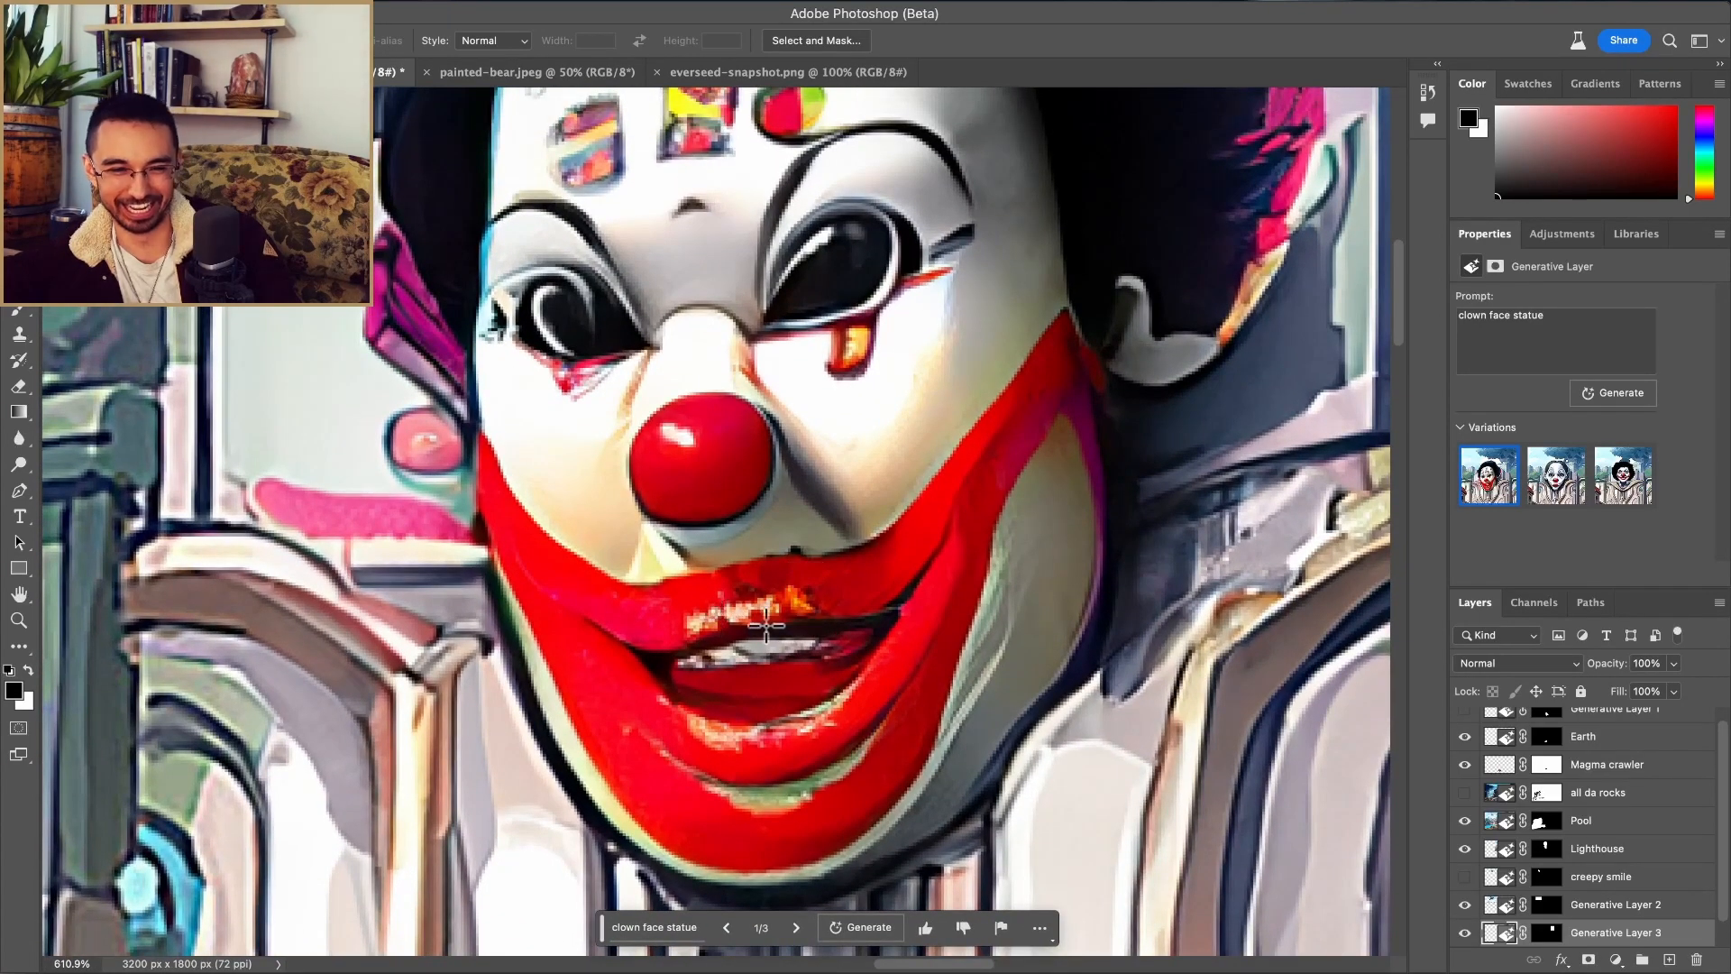
{"action": "scroll", "coordinate": [969, 473], "scroll_direction": "up", "scroll_amount": 4}
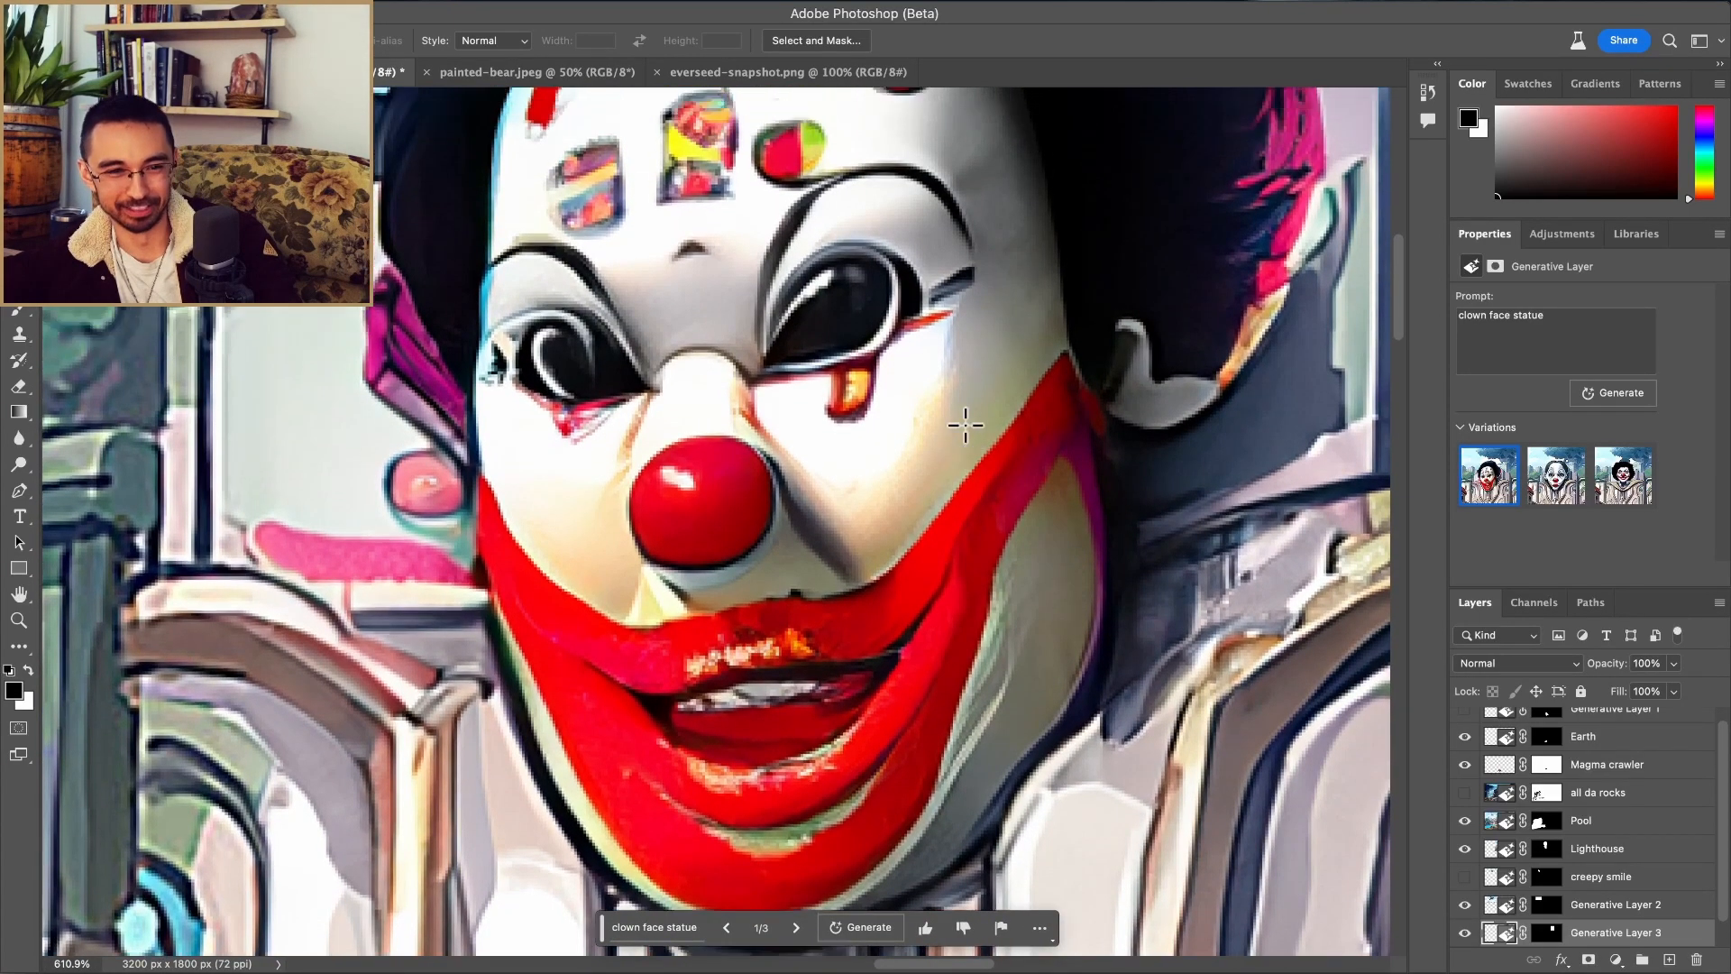
{"action": "scroll", "coordinate": [786, 338], "scroll_direction": "up", "scroll_amount": 4}
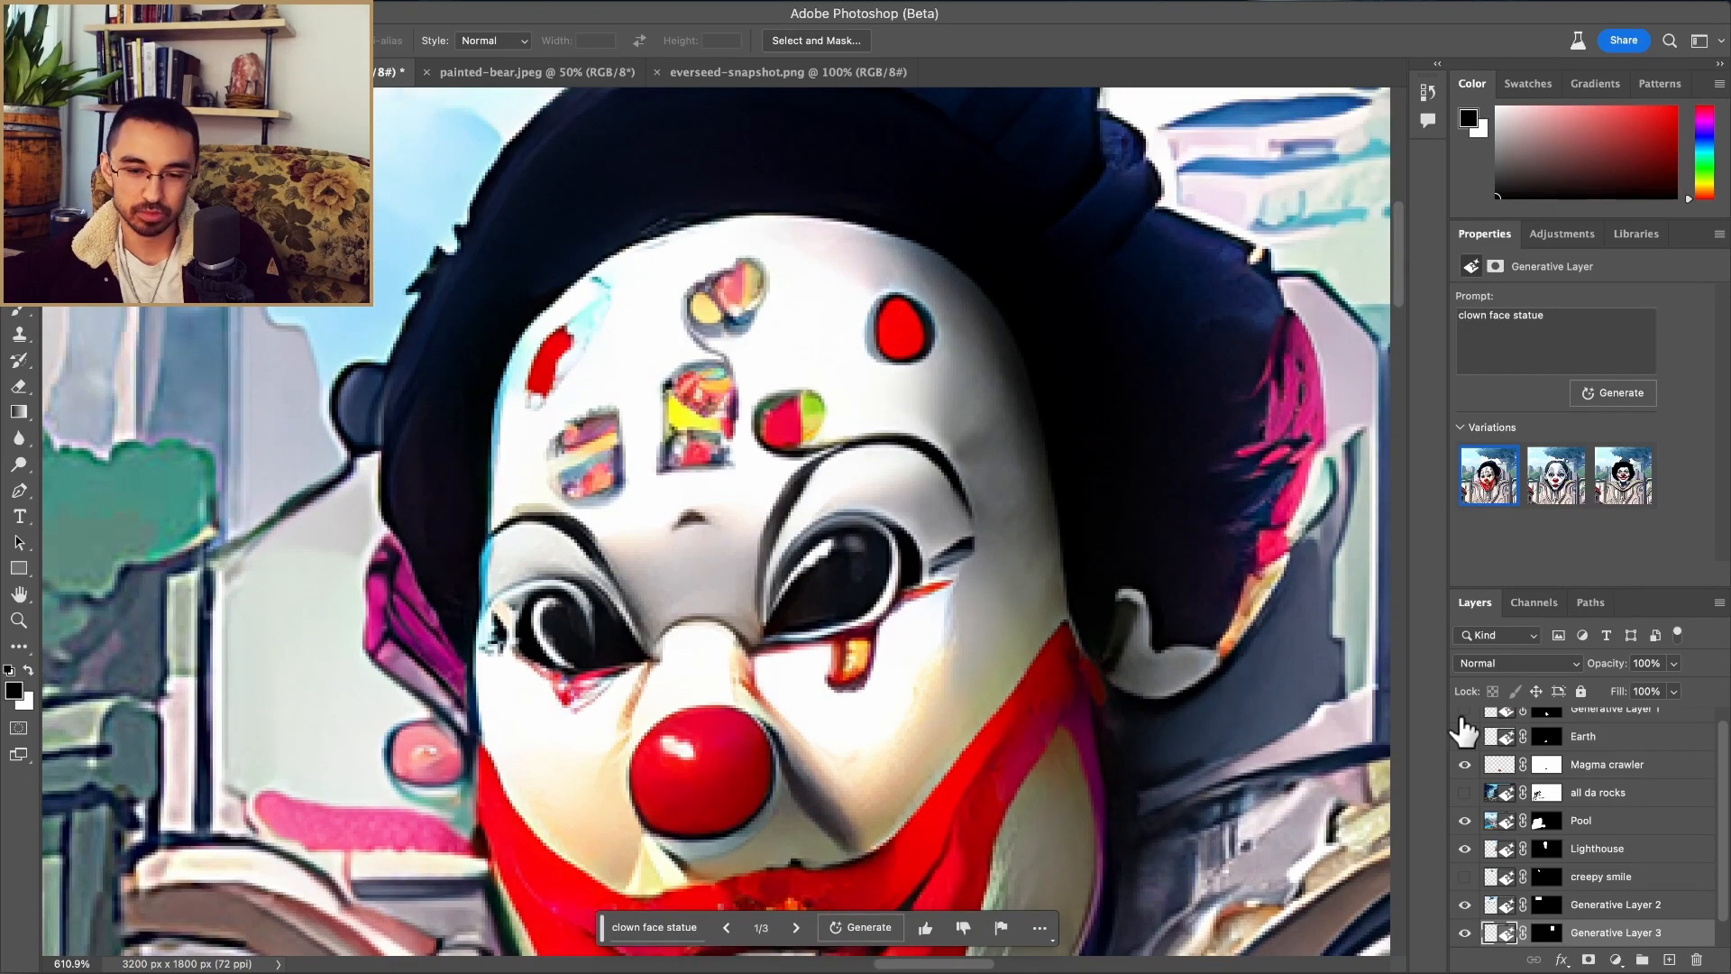
{"action": "scroll", "coordinate": [1614, 938], "scroll_direction": "down", "scroll_amount": 1}
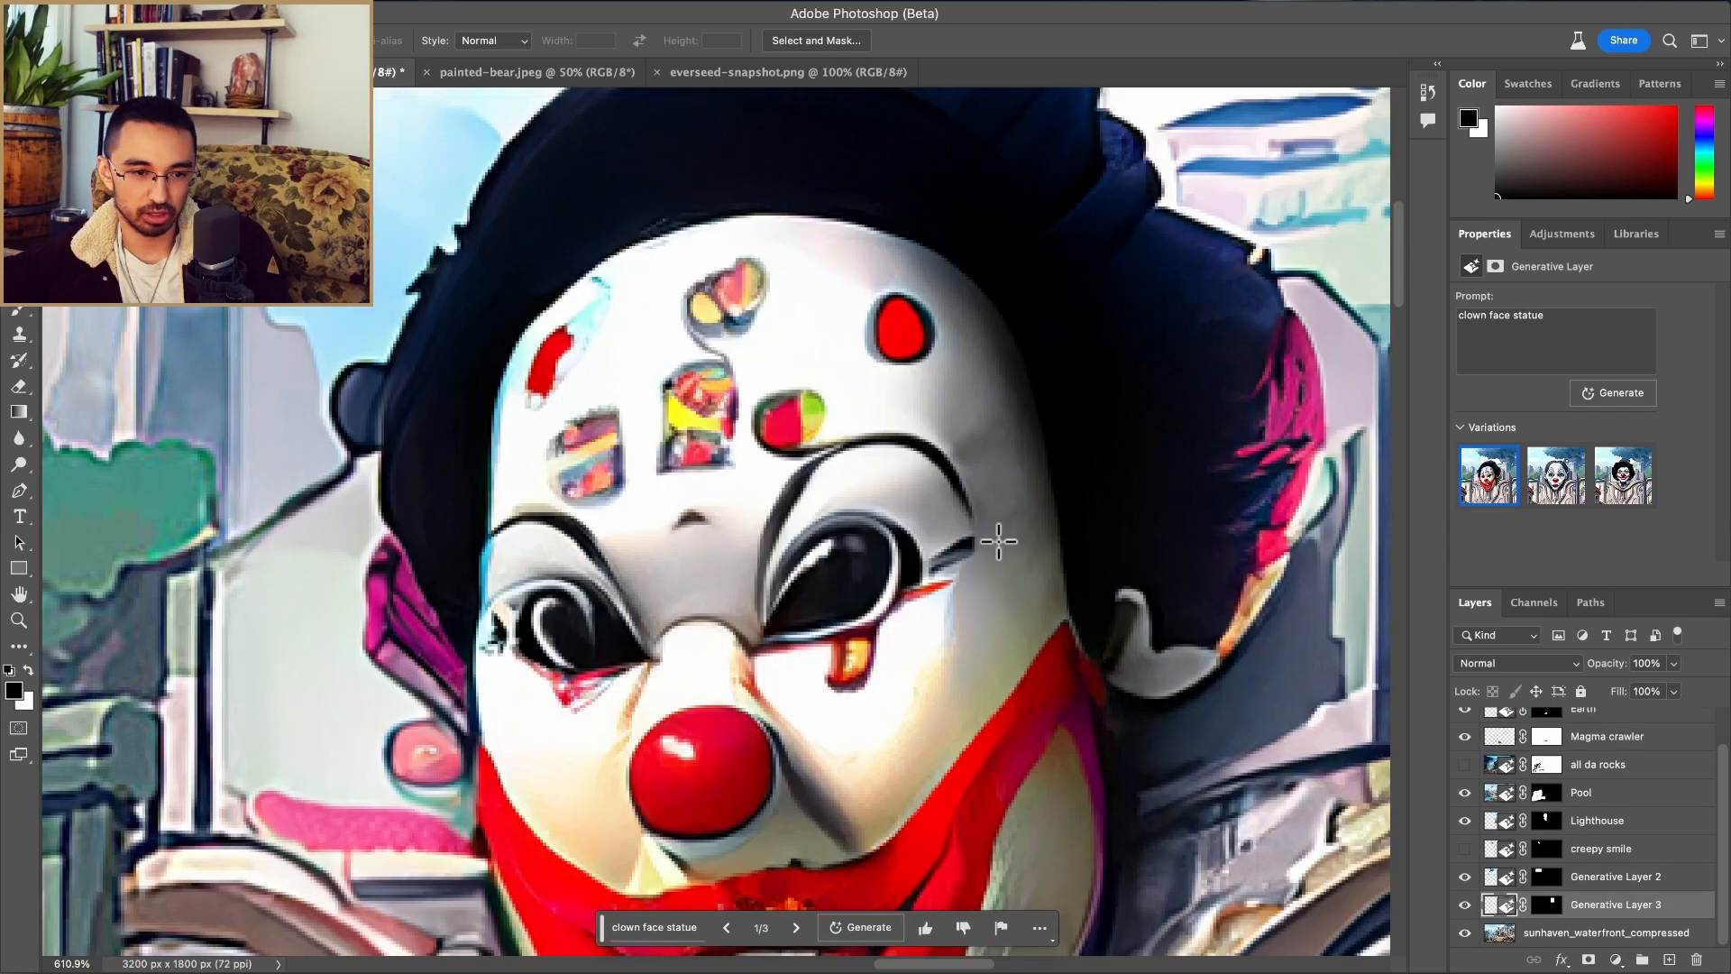
Step: Rasterize Generative Layer 3 and heal away the striped, yellow-and-red and heart-shaped markings on the clown's forehead with the Spot Healing Brush
{"action": "key", "text": "w"}
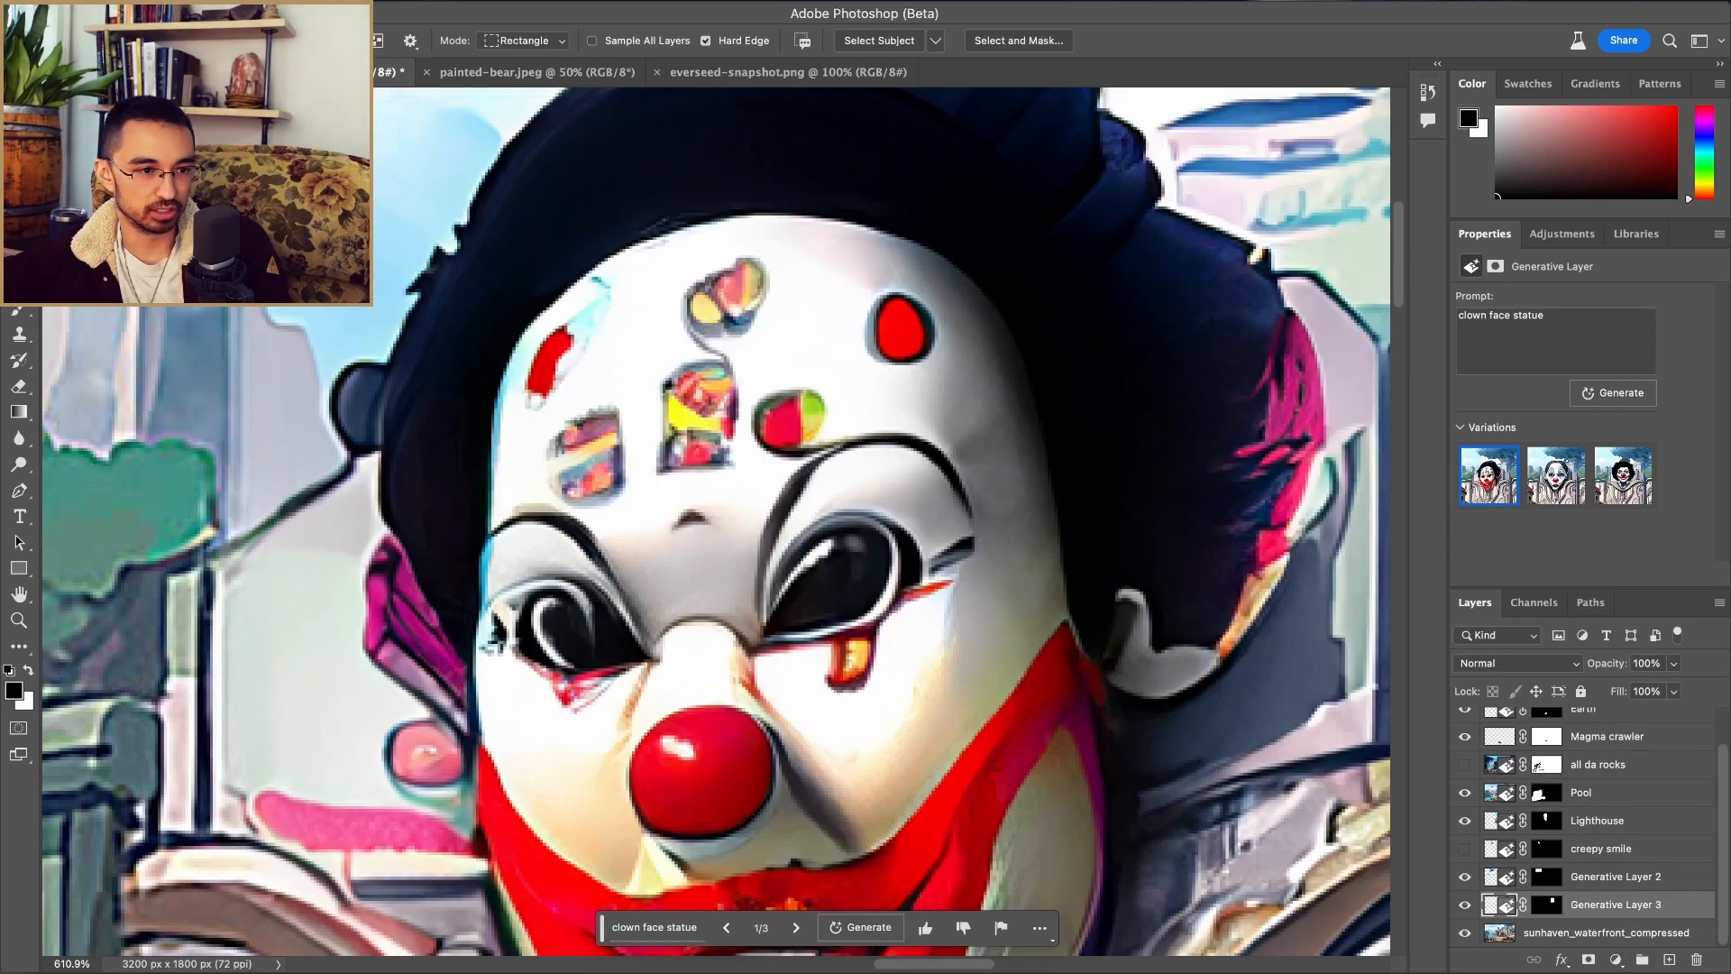
{"action": "left_click", "coordinate": [19, 287]}
{"action": "left_click", "coordinate": [54, 281]}
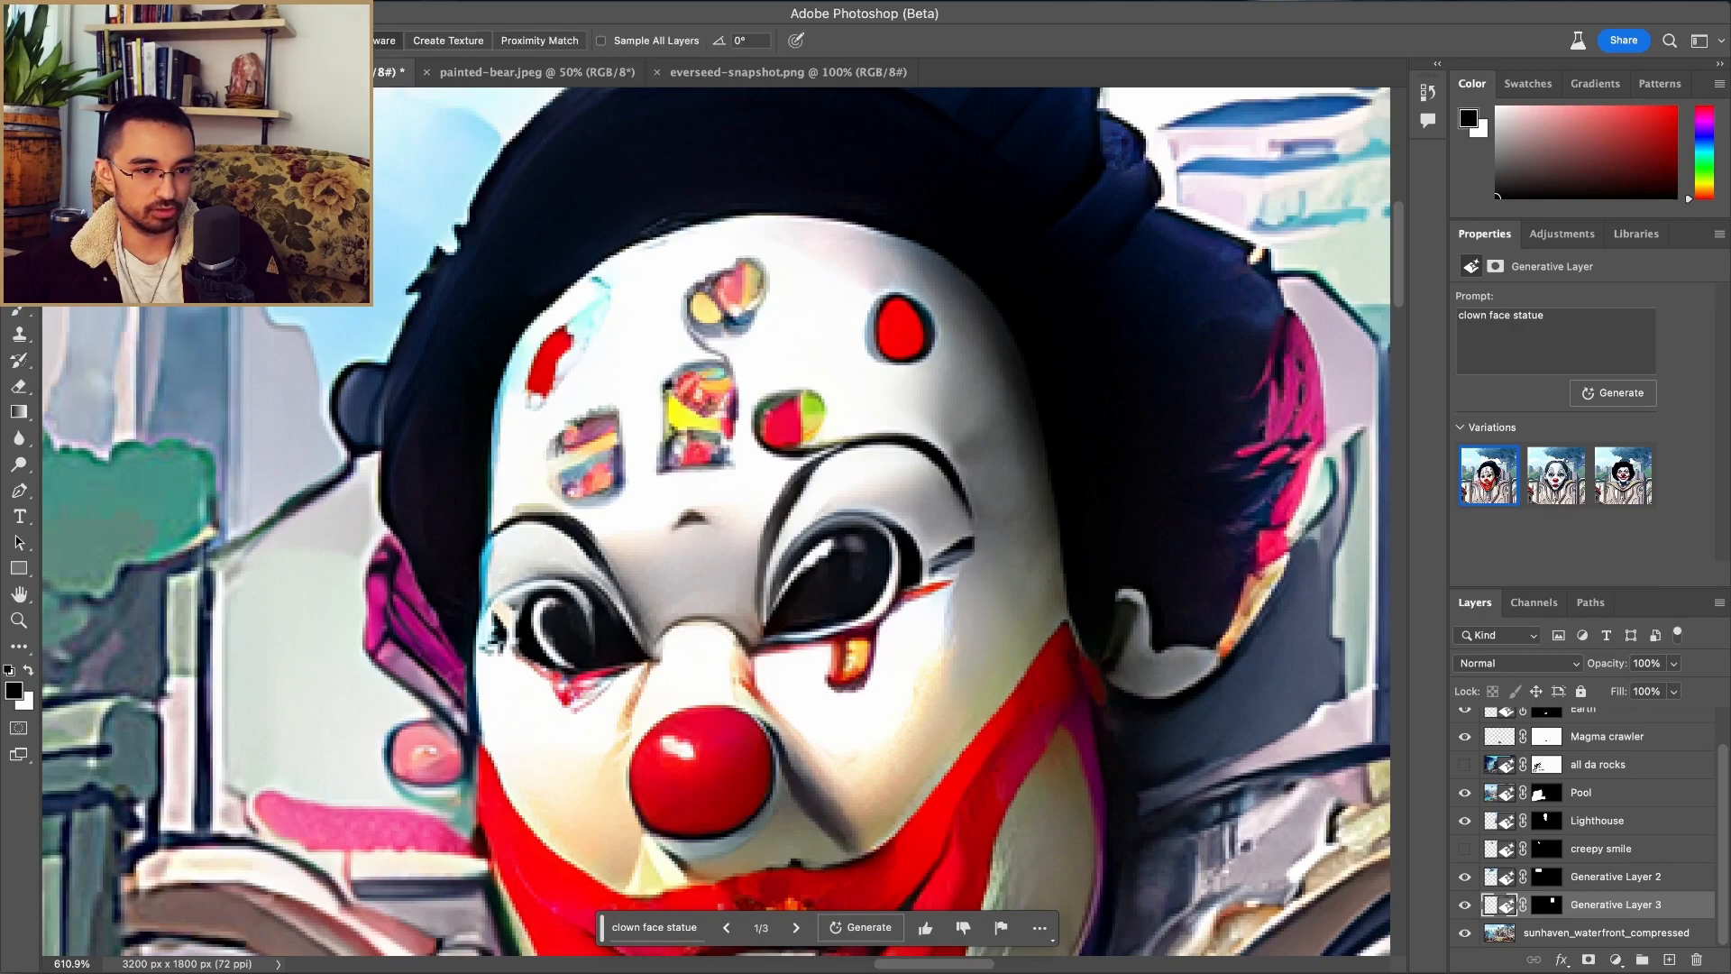
{"action": "left_click", "coordinate": [581, 457]}
{"action": "left_click", "coordinate": [849, 300]}
{"action": "left_click", "coordinate": [580, 456]}
{"action": "mouse_move", "coordinate": [582, 449]}
{"action": "left_mouse_down"}
{"action": "mouse_move", "coordinate": [563, 490]}
{"action": "mouse_move", "coordinate": [604, 475]}
{"action": "mouse_move", "coordinate": [602, 427]}
{"action": "mouse_move", "coordinate": [555, 464]}
{"action": "mouse_move", "coordinate": [710, 455]}
{"action": "mouse_move", "coordinate": [704, 365]}
{"action": "mouse_move", "coordinate": [686, 413]}
{"action": "mouse_move", "coordinate": [704, 322]}
{"action": "mouse_move", "coordinate": [761, 293]}
{"action": "mouse_move", "coordinate": [711, 257]}
{"action": "left_mouse_up"}
{"action": "key", "text": "super+z"}
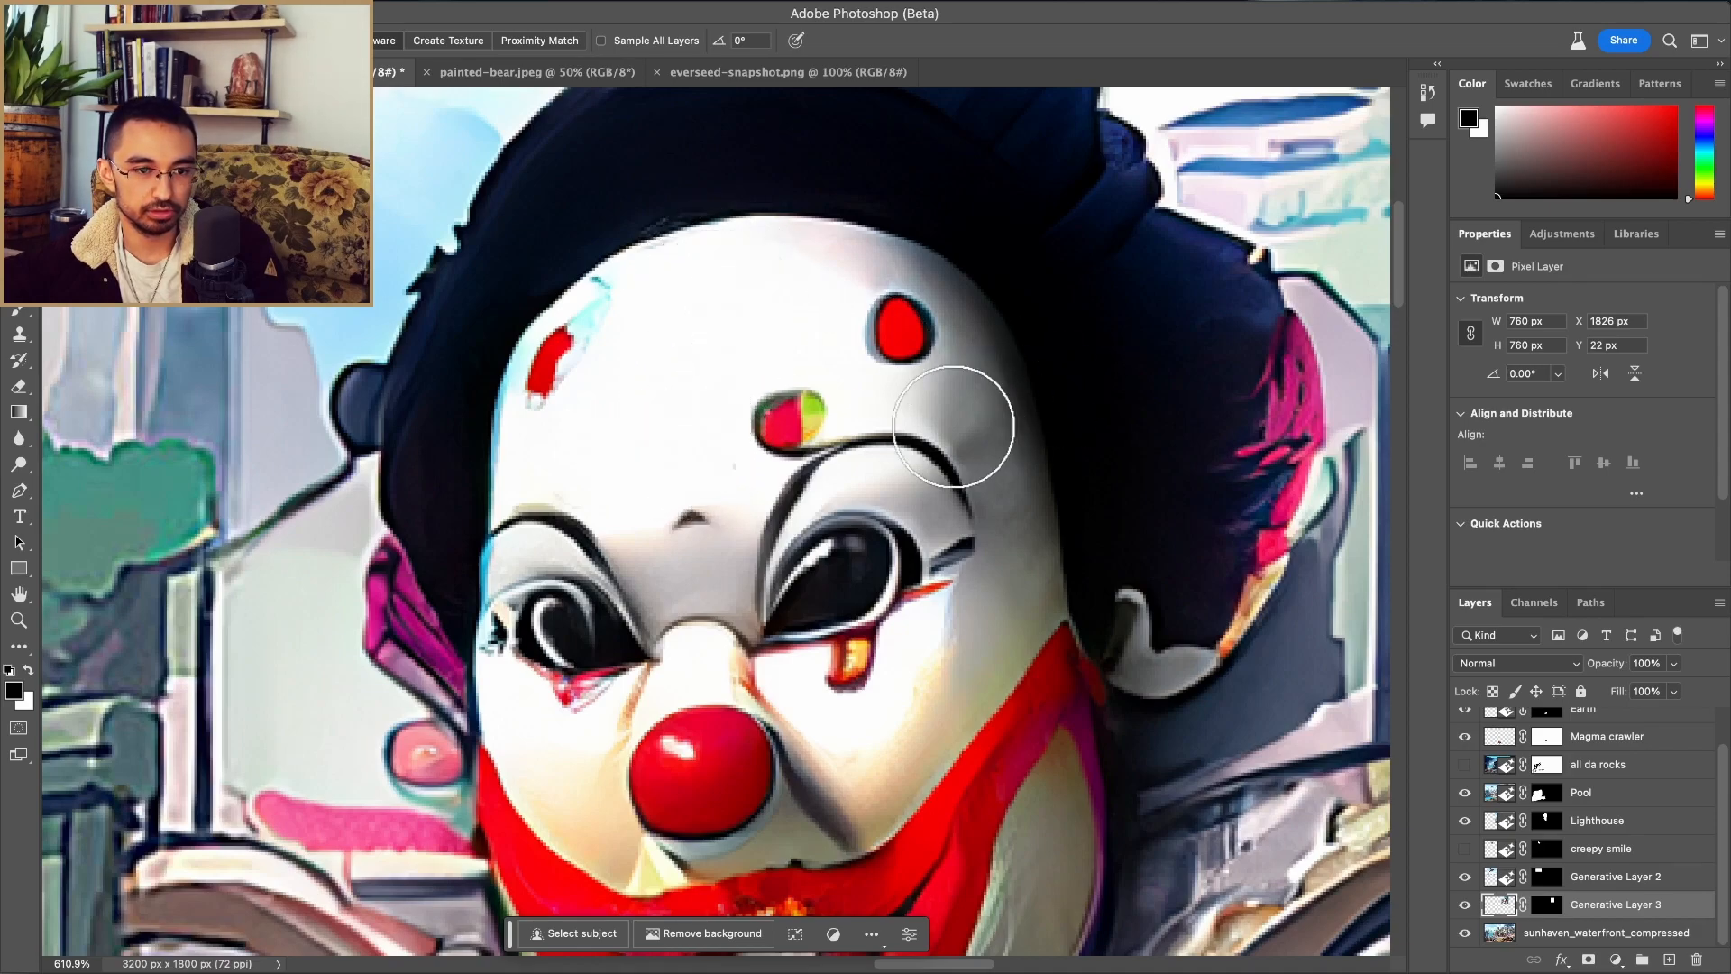
Step: Heal away the red-and-green spot just above the clown's eyebrow
{"action": "mouse_move", "coordinate": [794, 402]}
{"action": "left_mouse_down"}
{"action": "mouse_move", "coordinate": [769, 413]}
{"action": "mouse_move", "coordinate": [824, 406]}
{"action": "mouse_move", "coordinate": [804, 419]}
{"action": "left_mouse_up"}
{"action": "left_click", "coordinate": [810, 399]}
{"action": "left_click", "coordinate": [829, 408]}
Step: Reduce the healing brush size and remove the red oval, the red patch at the forehead's edge and the small speckle between the brows
{"action": "mouse_move", "coordinate": [896, 348]}
{"action": "left_mouse_down"}
{"action": "mouse_move", "coordinate": [939, 347]}
{"action": "mouse_move", "coordinate": [866, 317]}
{"action": "mouse_move", "coordinate": [916, 349]}
{"action": "mouse_move", "coordinate": [884, 306]}
{"action": "left_mouse_up"}
{"action": "key", "text": "super+z"}
{"action": "key", "text": "bracketleft"}
{"action": "key", "text": "bracketleft"}
{"action": "key", "text": "bracketleft"}
{"action": "mouse_move", "coordinate": [912, 356]}
{"action": "left_mouse_down"}
{"action": "mouse_move", "coordinate": [914, 383]}
{"action": "mouse_move", "coordinate": [920, 343]}
{"action": "mouse_move", "coordinate": [924, 379]}
{"action": "left_mouse_up"}
{"action": "mouse_move", "coordinate": [559, 383]}
{"action": "left_mouse_down"}
{"action": "mouse_move", "coordinate": [543, 345]}
{"action": "mouse_move", "coordinate": [557, 333]}
{"action": "mouse_move", "coordinate": [541, 372]}
{"action": "mouse_move", "coordinate": [606, 282]}
{"action": "mouse_move", "coordinate": [534, 406]}
{"action": "left_mouse_up"}
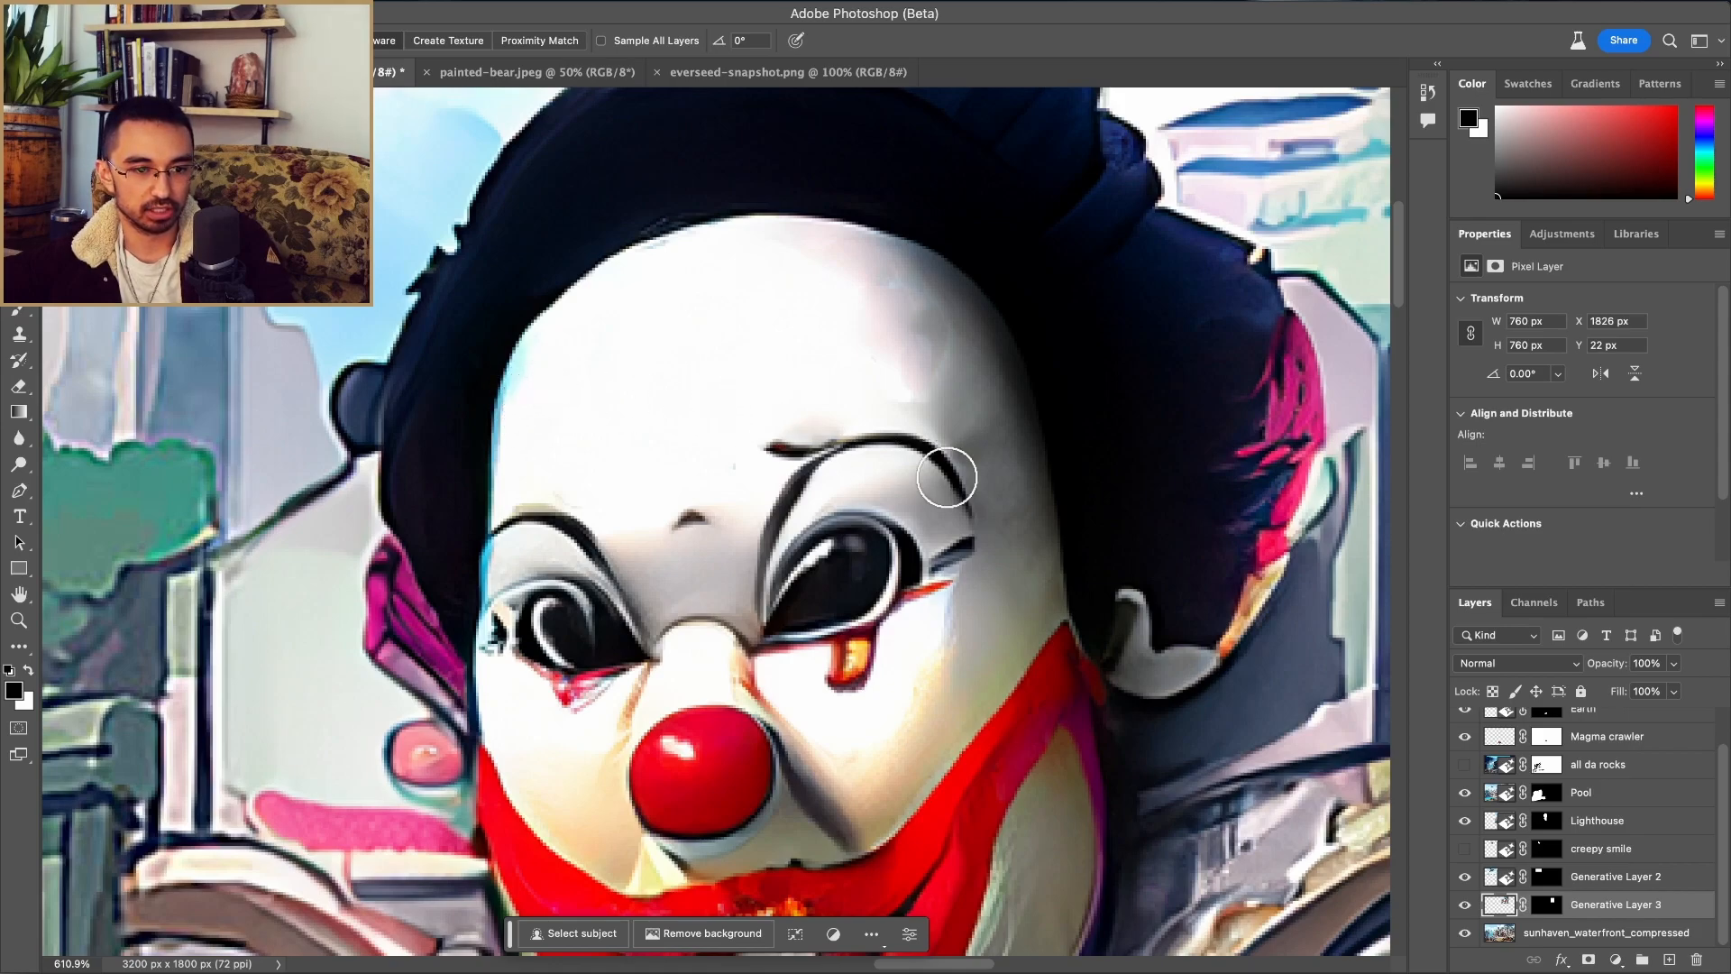
{"action": "left_click_drag", "start_coordinate": [728, 468], "coordinate": [730, 464]}
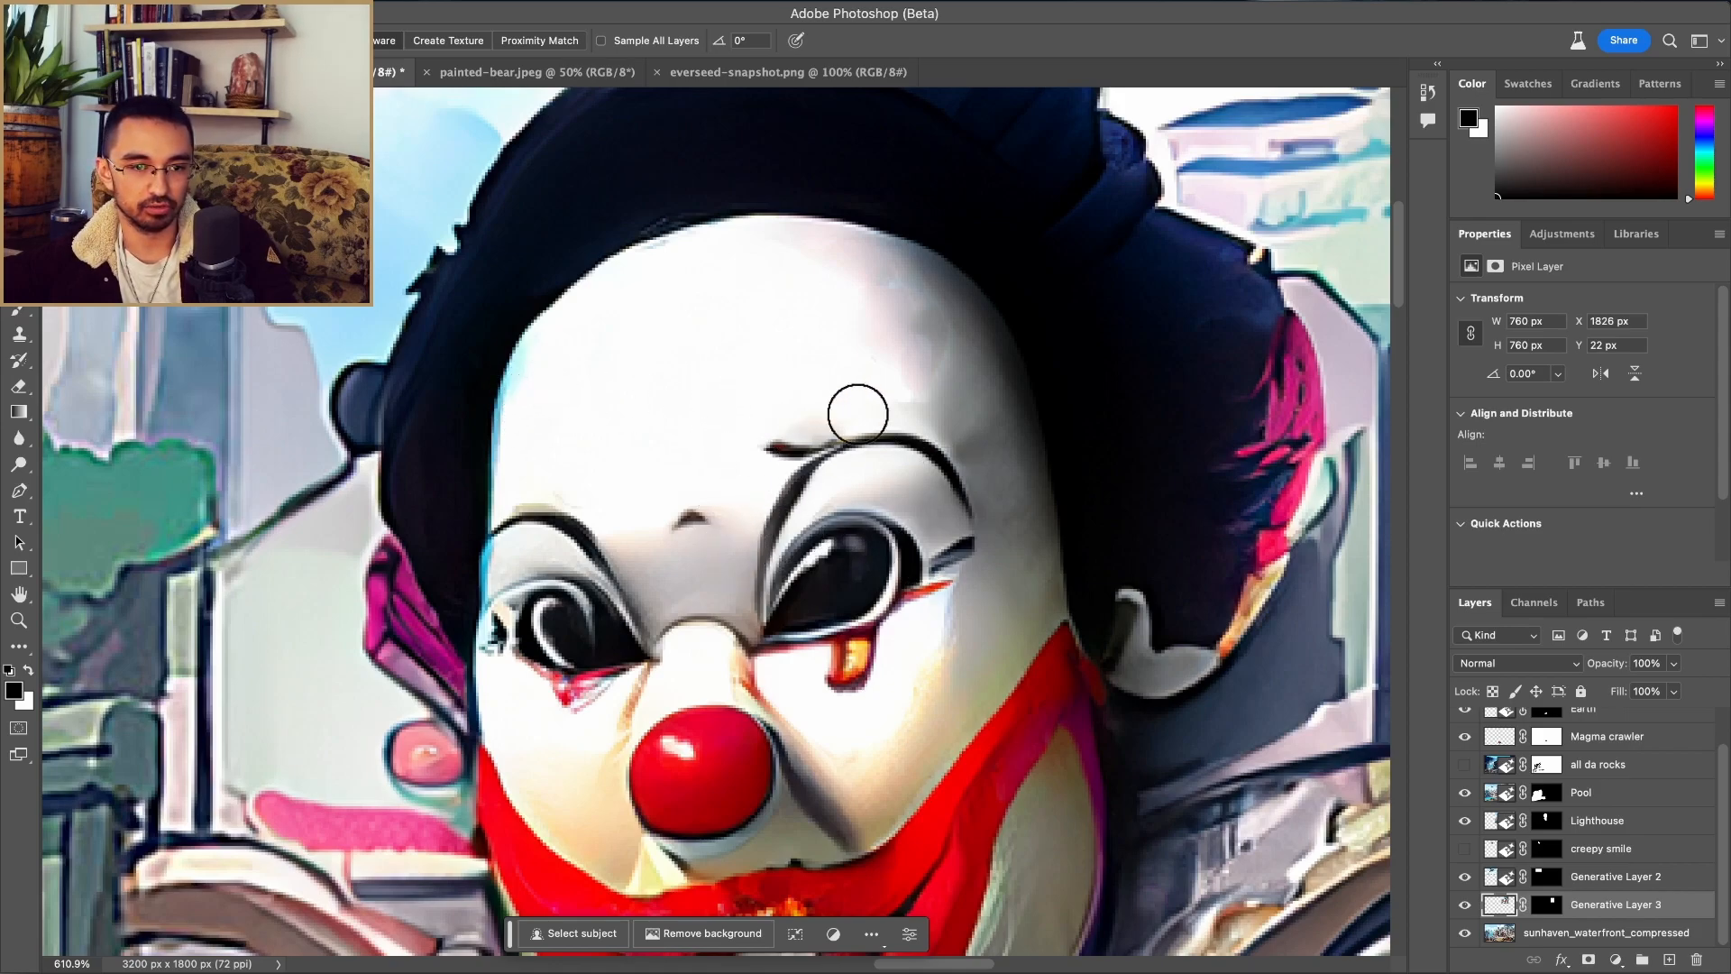
Step: Examine the retouched clown face close up and check how it sits in the whole waterfront illustration
{"action": "scroll", "coordinate": [598, 694], "scroll_direction": "down", "scroll_amount": 3}
{"action": "scroll", "coordinate": [598, 693], "scroll_direction": "down", "scroll_amount": 2}
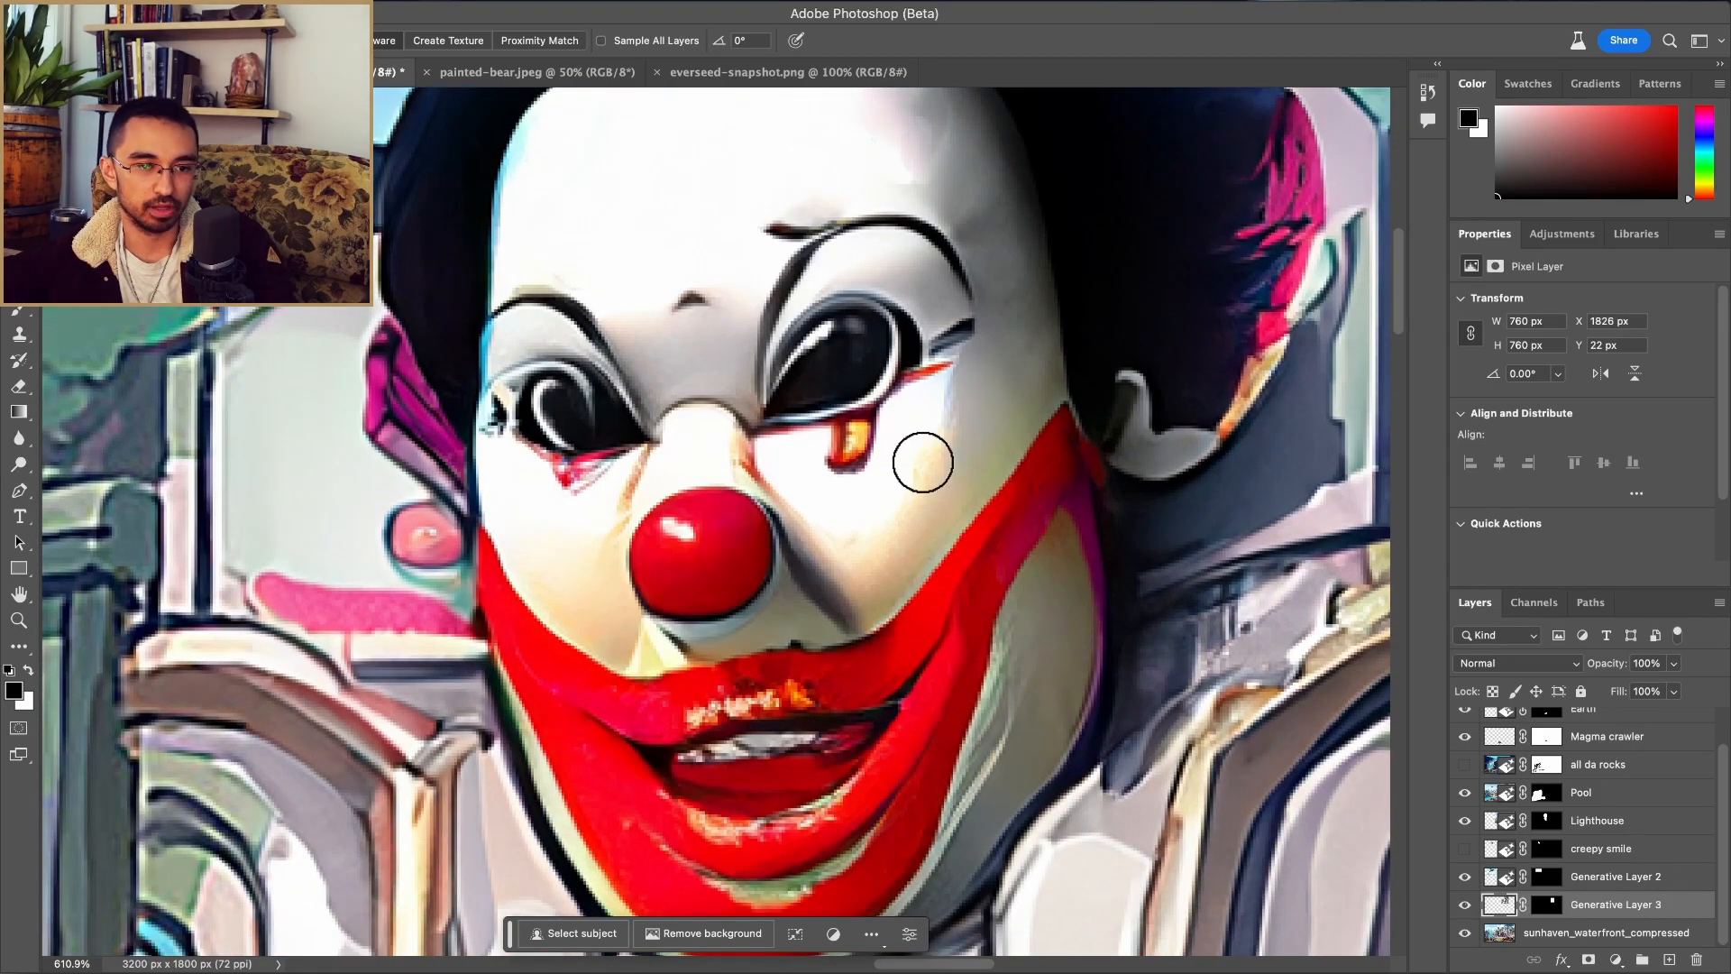
{"action": "scroll", "coordinate": [1106, 604], "scroll_direction": "down", "scroll_amount": 10}
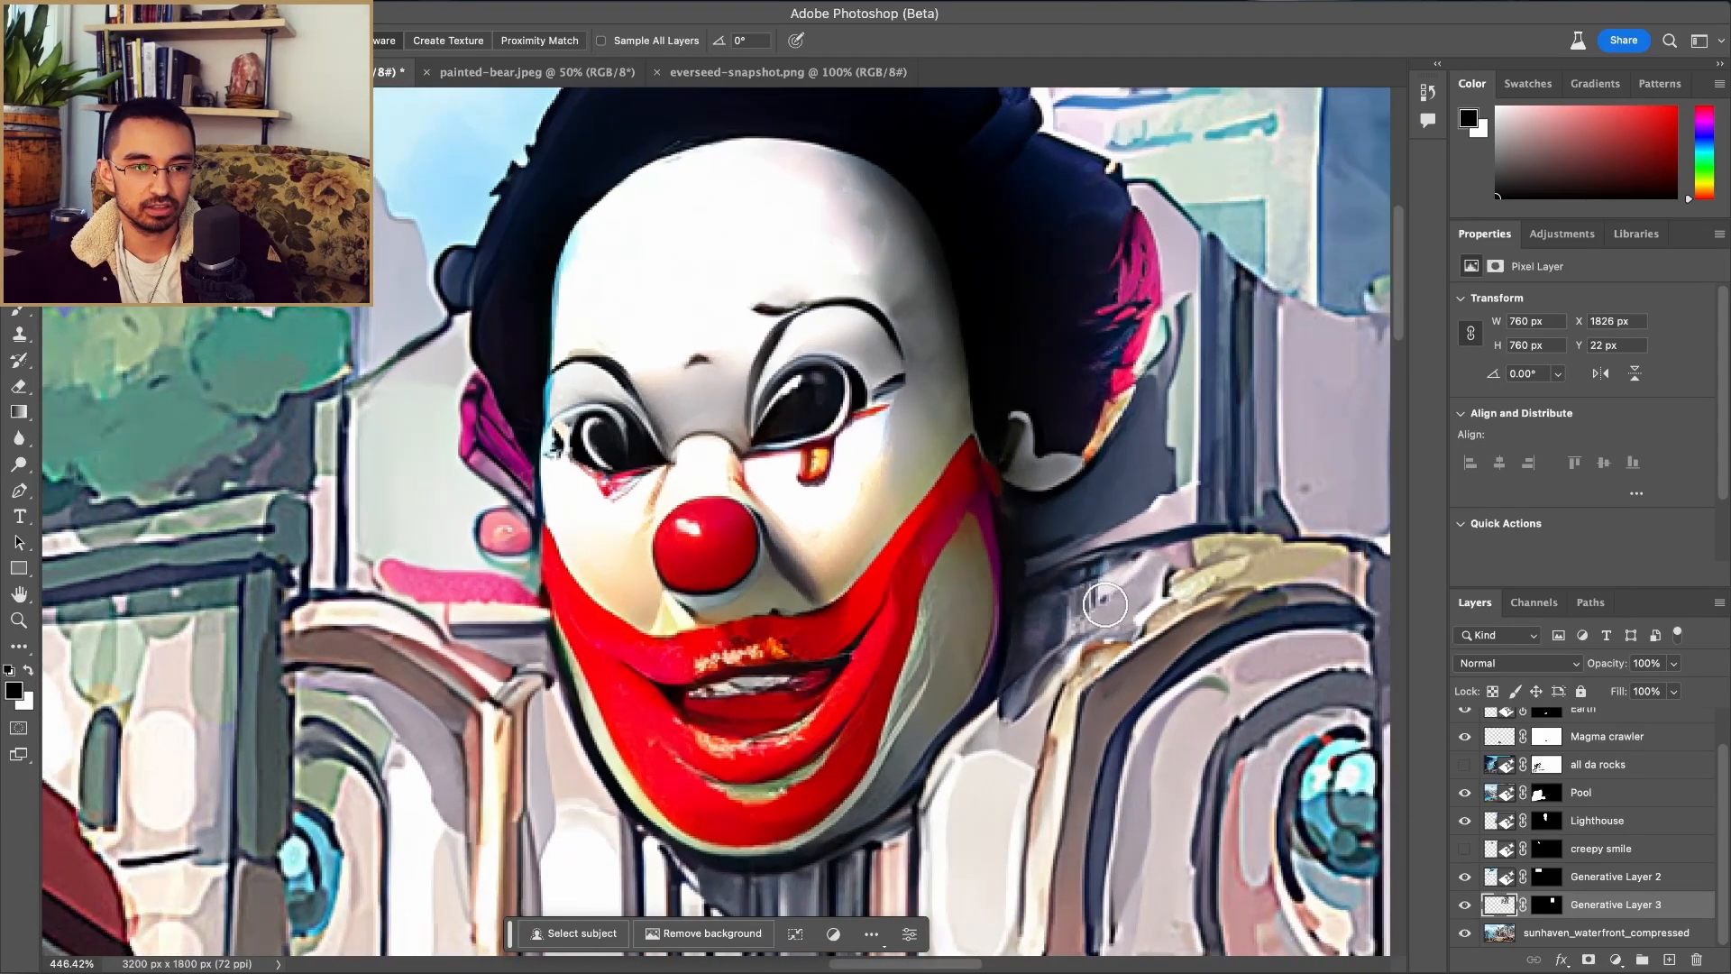
{"action": "scroll", "coordinate": [864, 543], "scroll_direction": "down", "scroll_amount": 6}
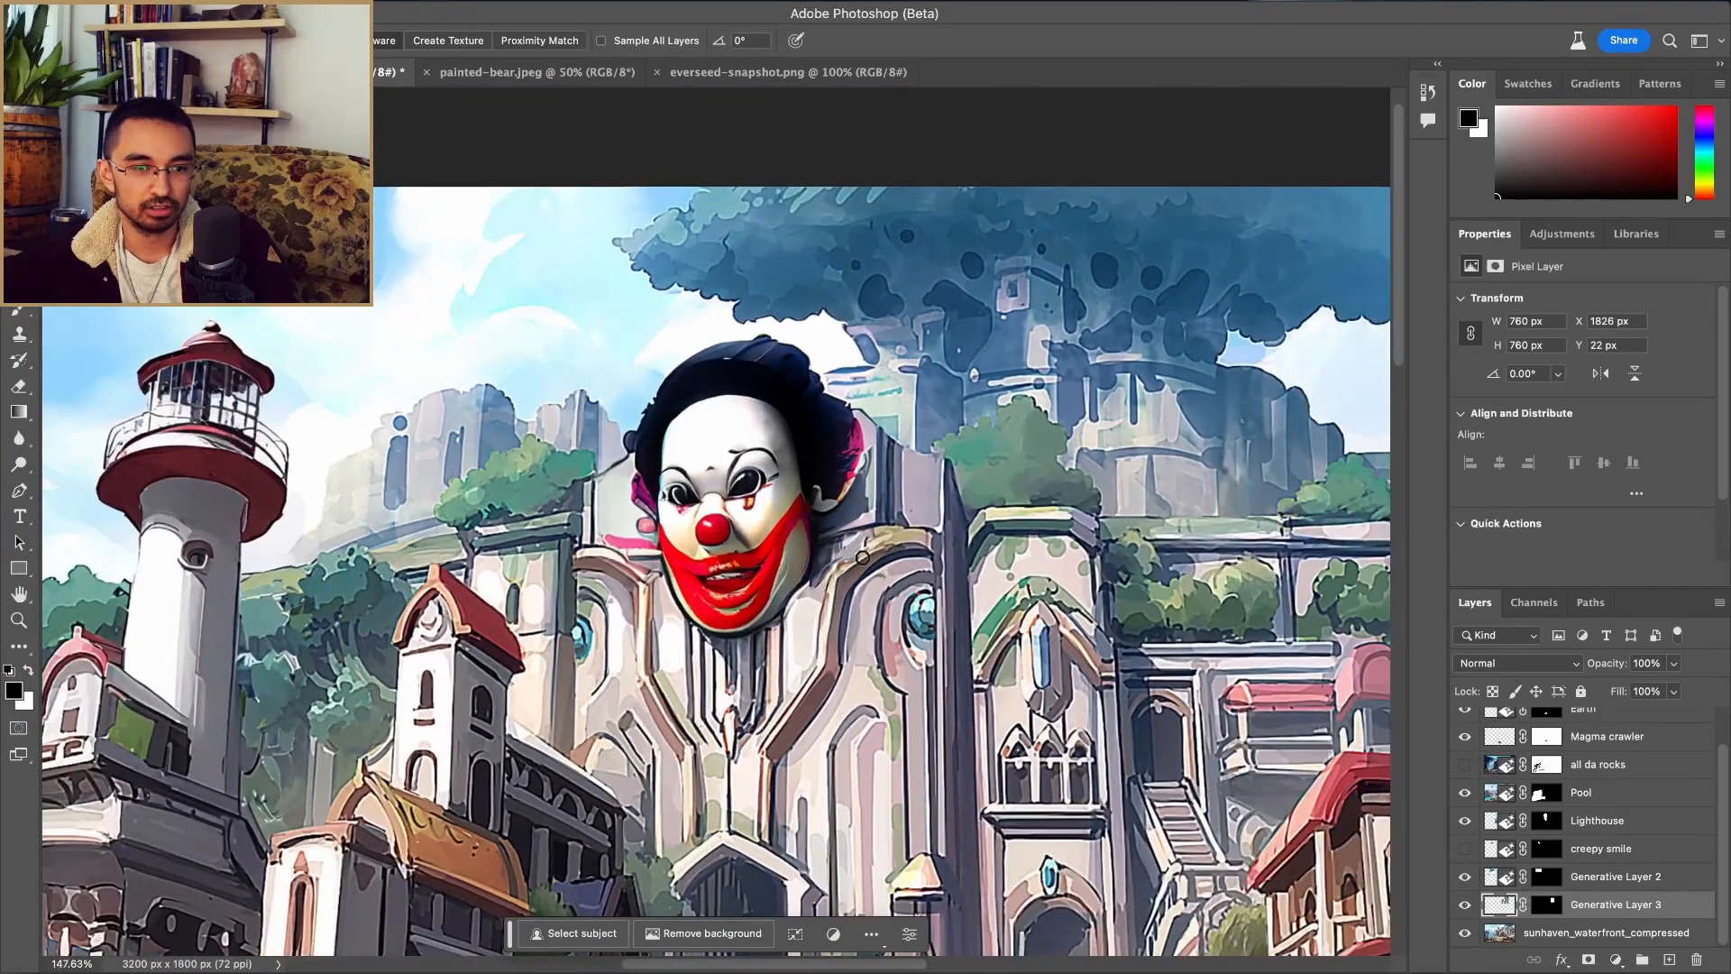
{"action": "scroll", "coordinate": [591, 559], "scroll_direction": "down", "scroll_amount": 5}
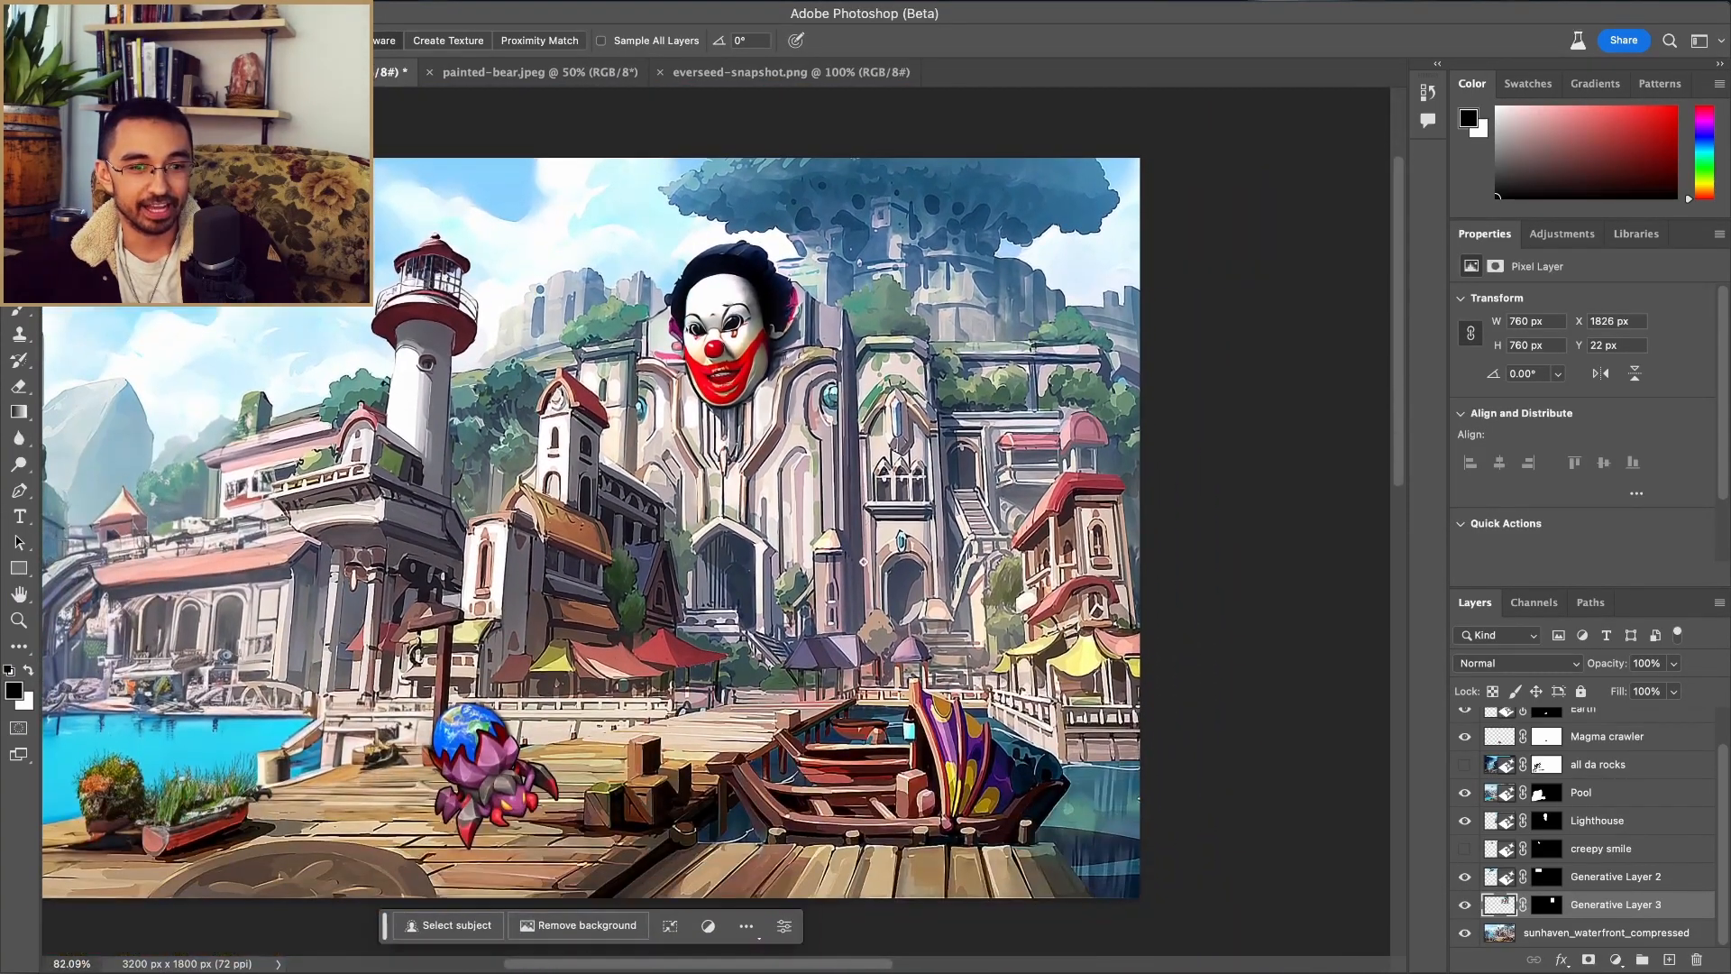
{"action": "scroll", "coordinate": [738, 559], "scroll_direction": "up", "scroll_amount": 6}
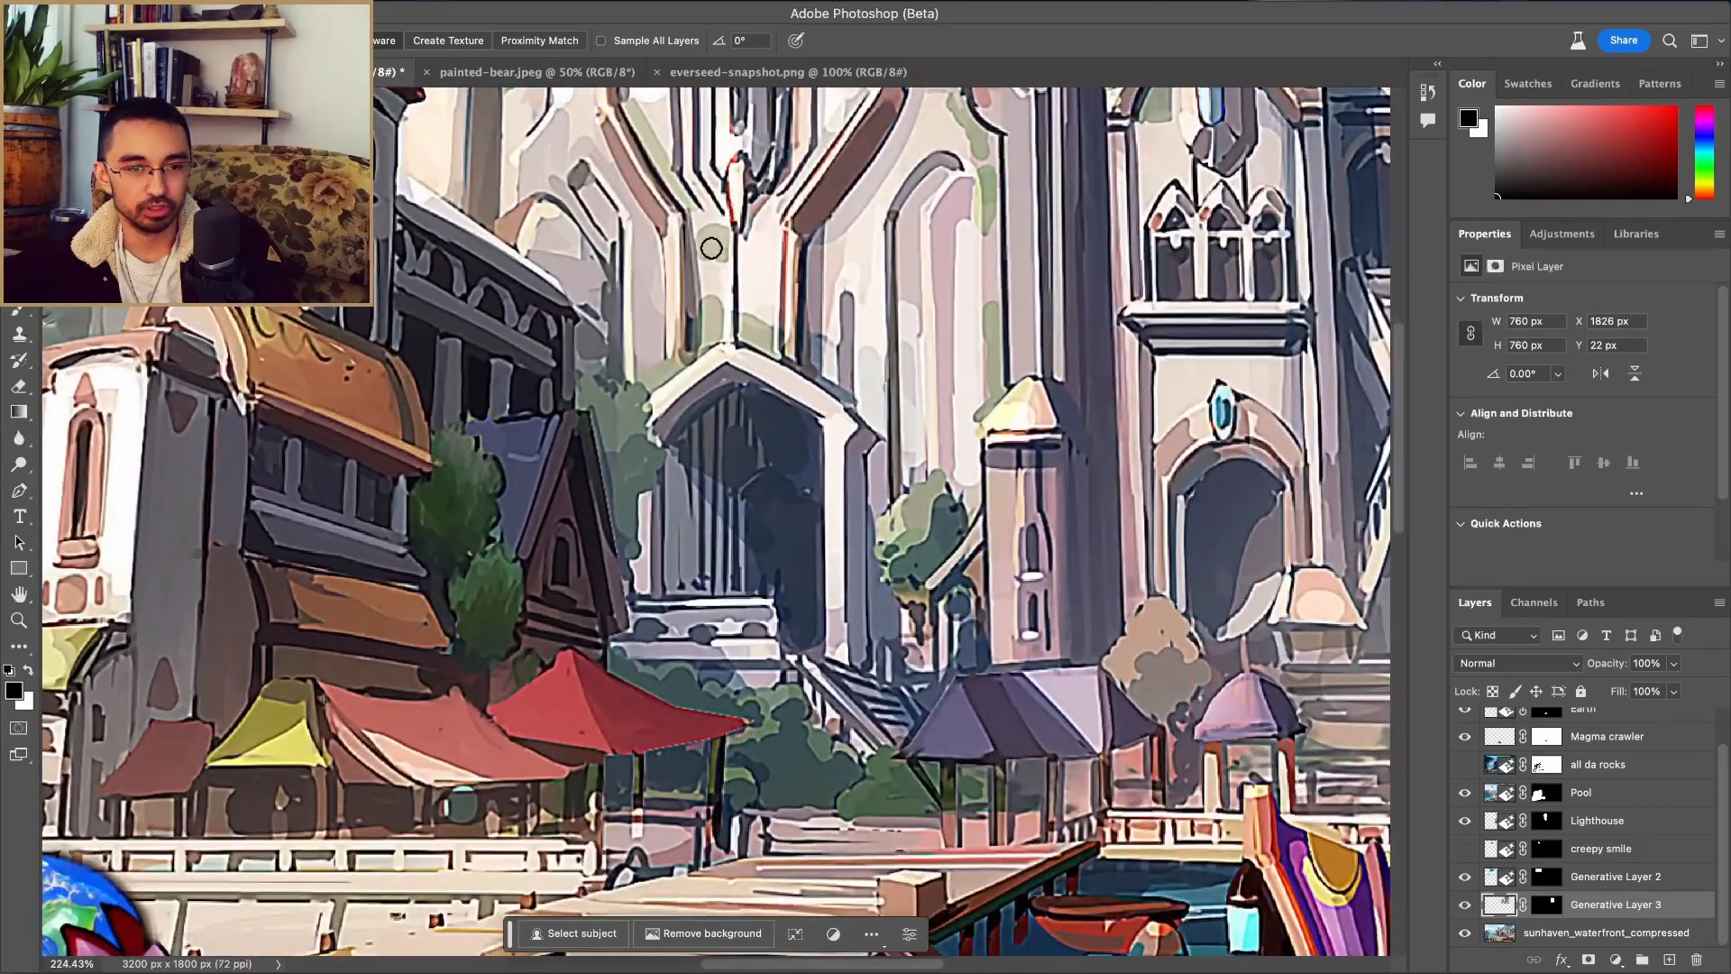
{"action": "scroll", "coordinate": [745, 602], "scroll_direction": "up", "scroll_amount": 5}
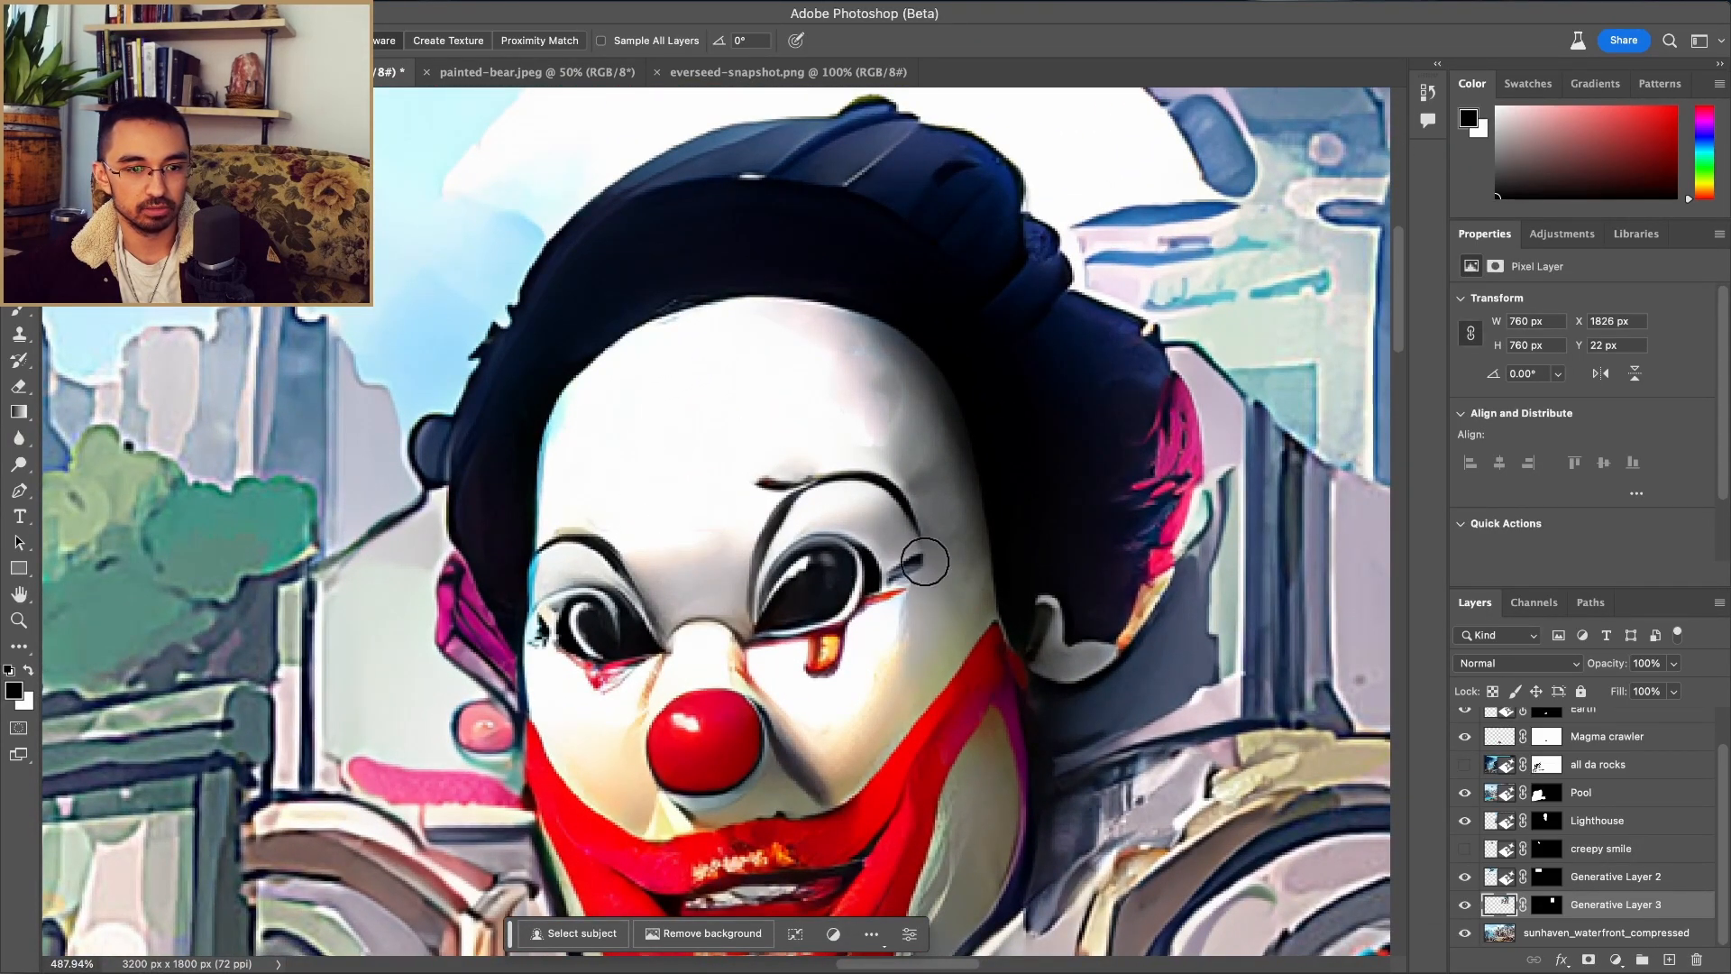
{"action": "scroll", "coordinate": [676, 694], "scroll_direction": "down", "scroll_amount": 5}
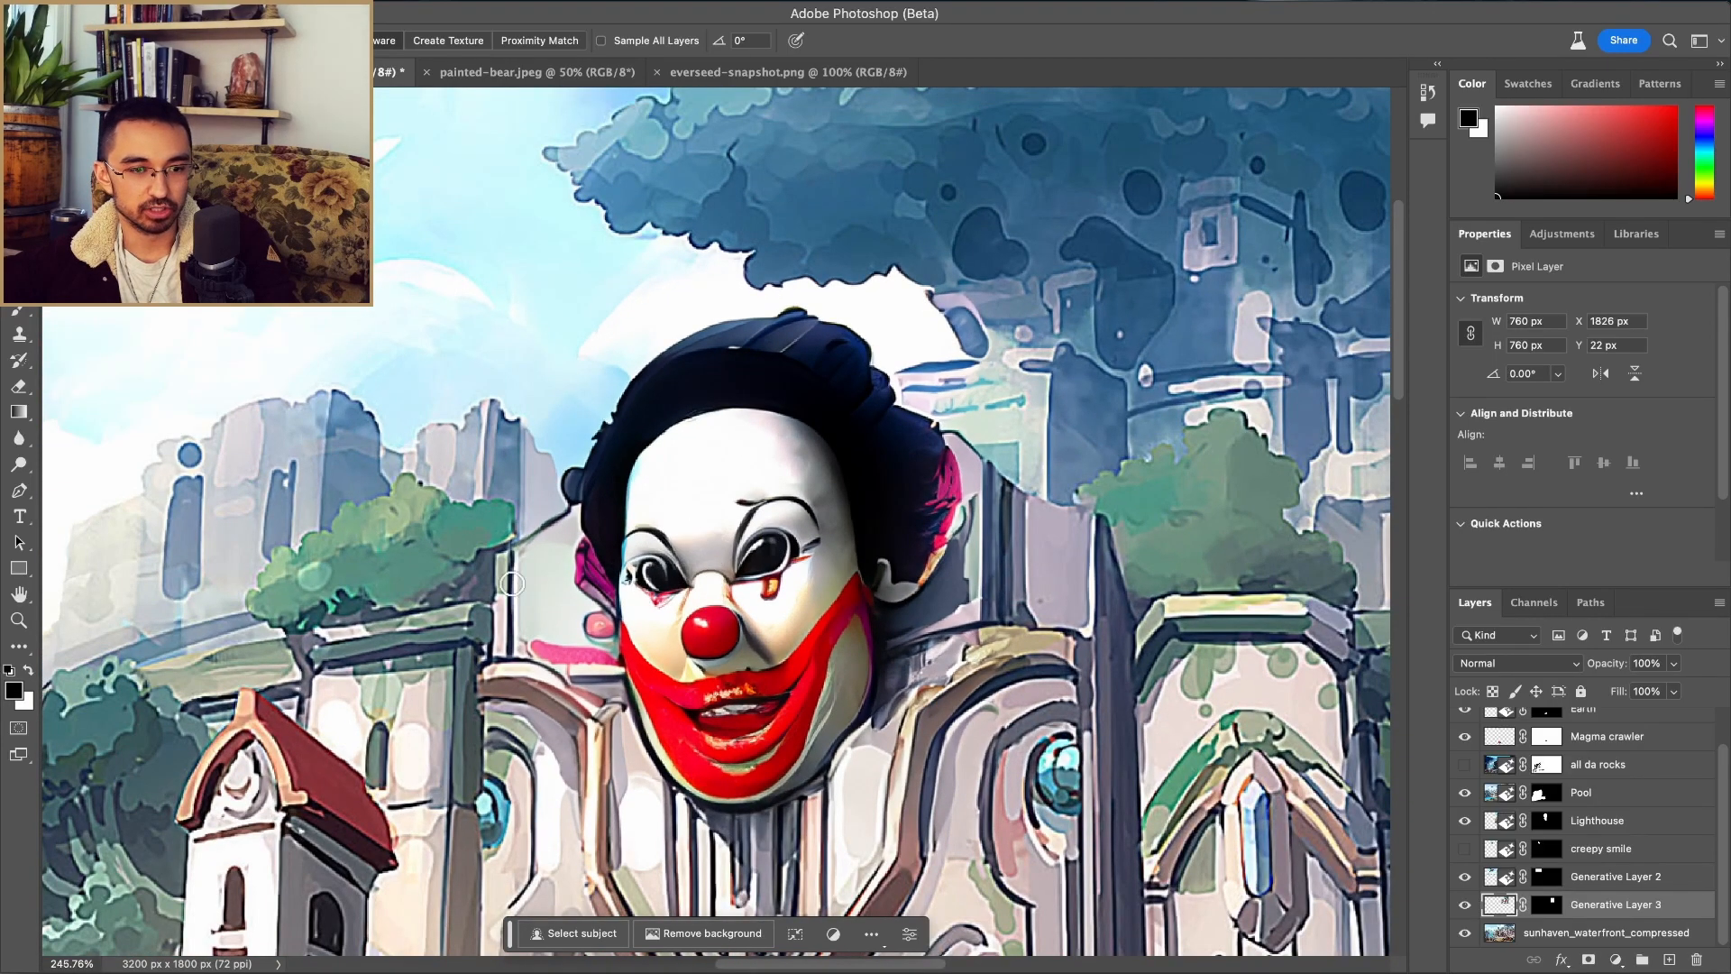
{"action": "scroll", "coordinate": [511, 583], "scroll_direction": "down", "scroll_amount": 5}
{"action": "scroll", "coordinate": [656, 524], "scroll_direction": "down", "scroll_amount": 4}
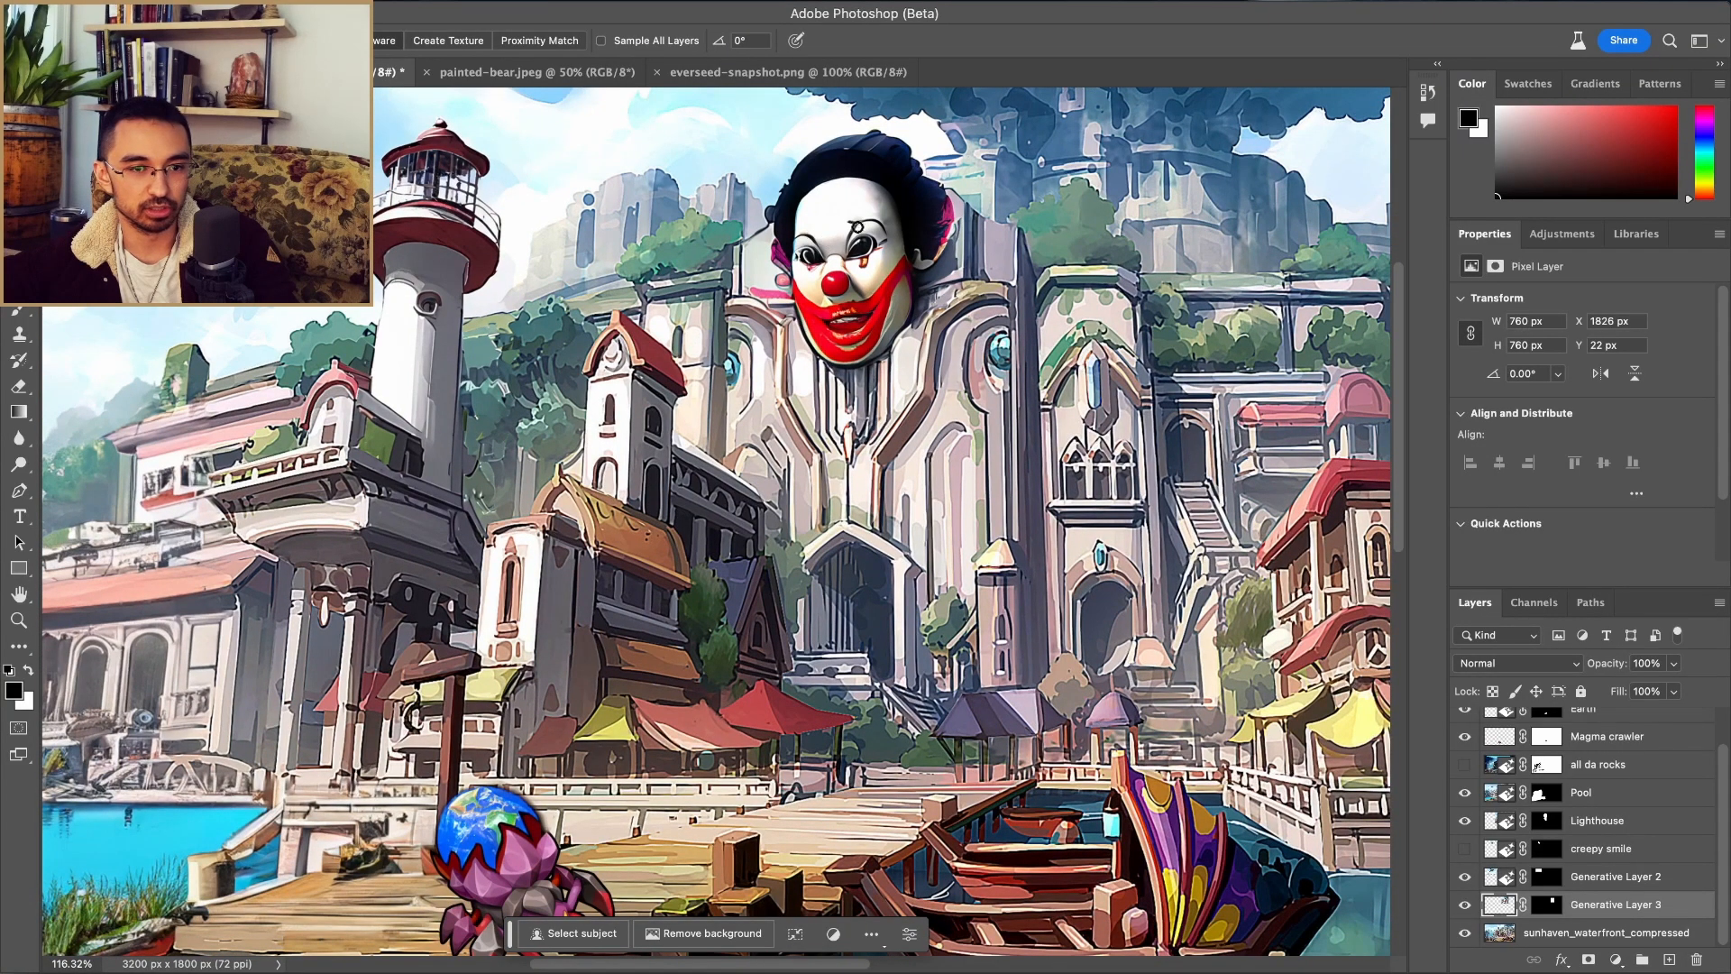
{"action": "scroll", "coordinate": [873, 418], "scroll_direction": "down", "scroll_amount": 1}
{"action": "scroll", "coordinate": [801, 543], "scroll_direction": "down", "scroll_amount": 5}
{"action": "scroll", "coordinate": [787, 568], "scroll_direction": "left", "scroll_amount": 4}
{"action": "scroll", "coordinate": [787, 568], "scroll_direction": "up", "scroll_amount": 3}
{"action": "scroll", "coordinate": [787, 568], "scroll_direction": "up", "scroll_amount": 2}
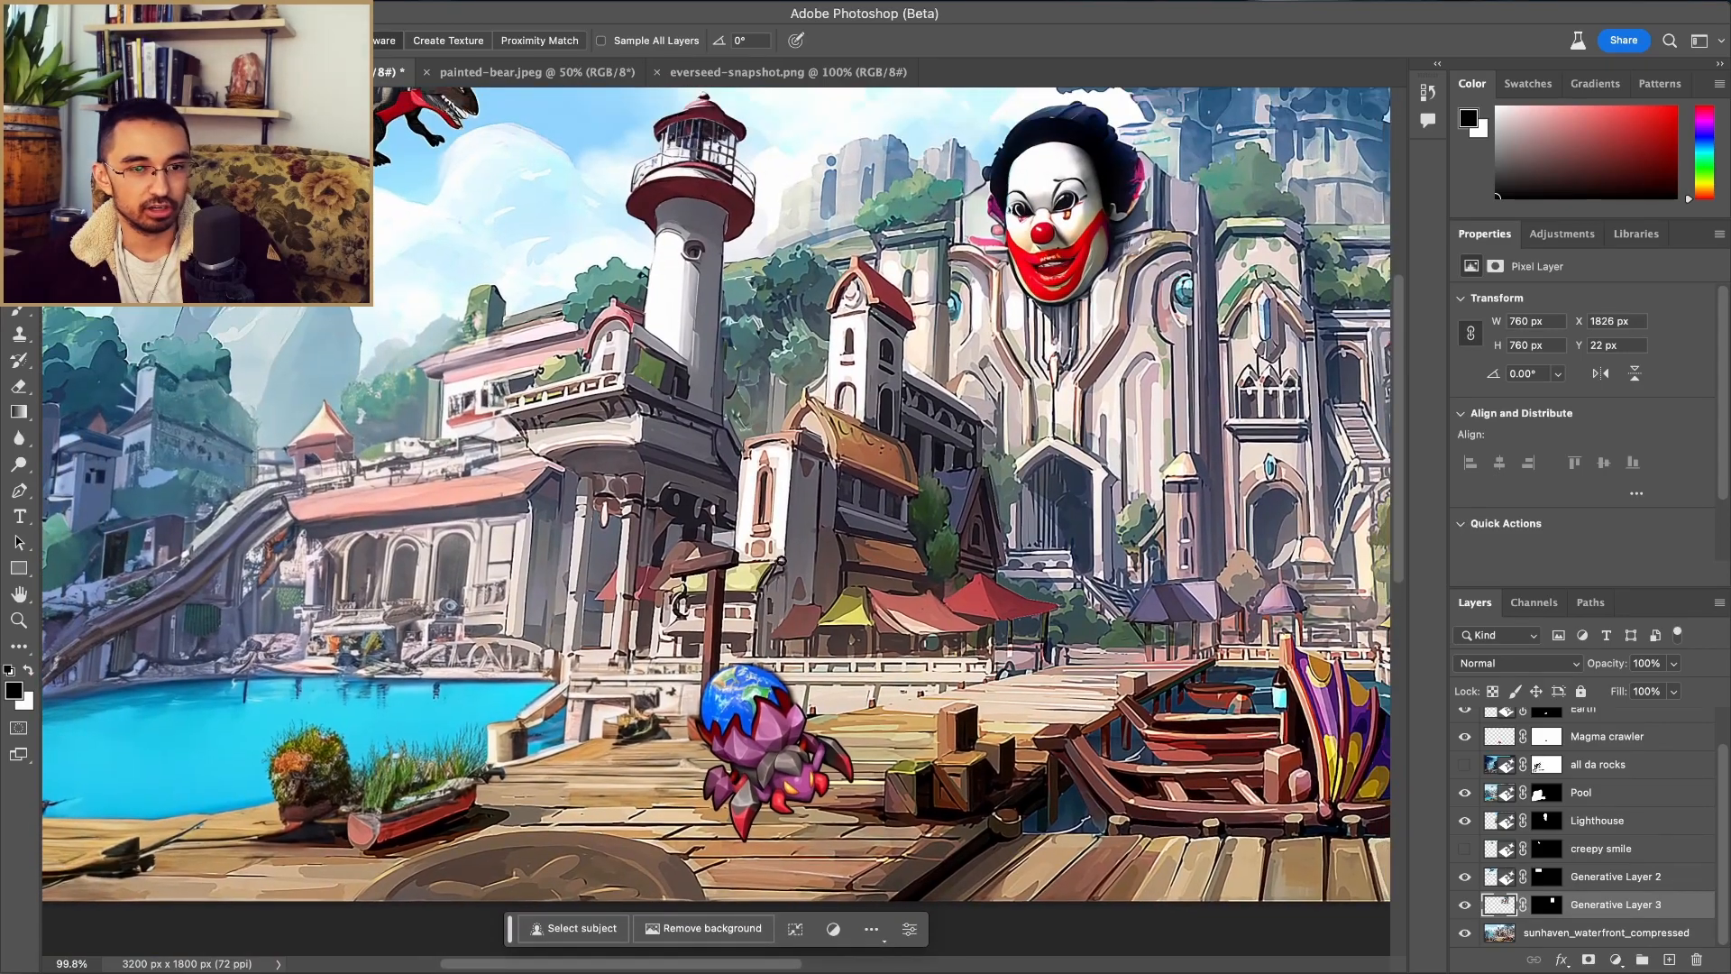
{"action": "scroll", "coordinate": [785, 565], "scroll_direction": "down", "scroll_amount": 3}
{"action": "scroll", "coordinate": [781, 561], "scroll_direction": "up", "scroll_amount": 1}
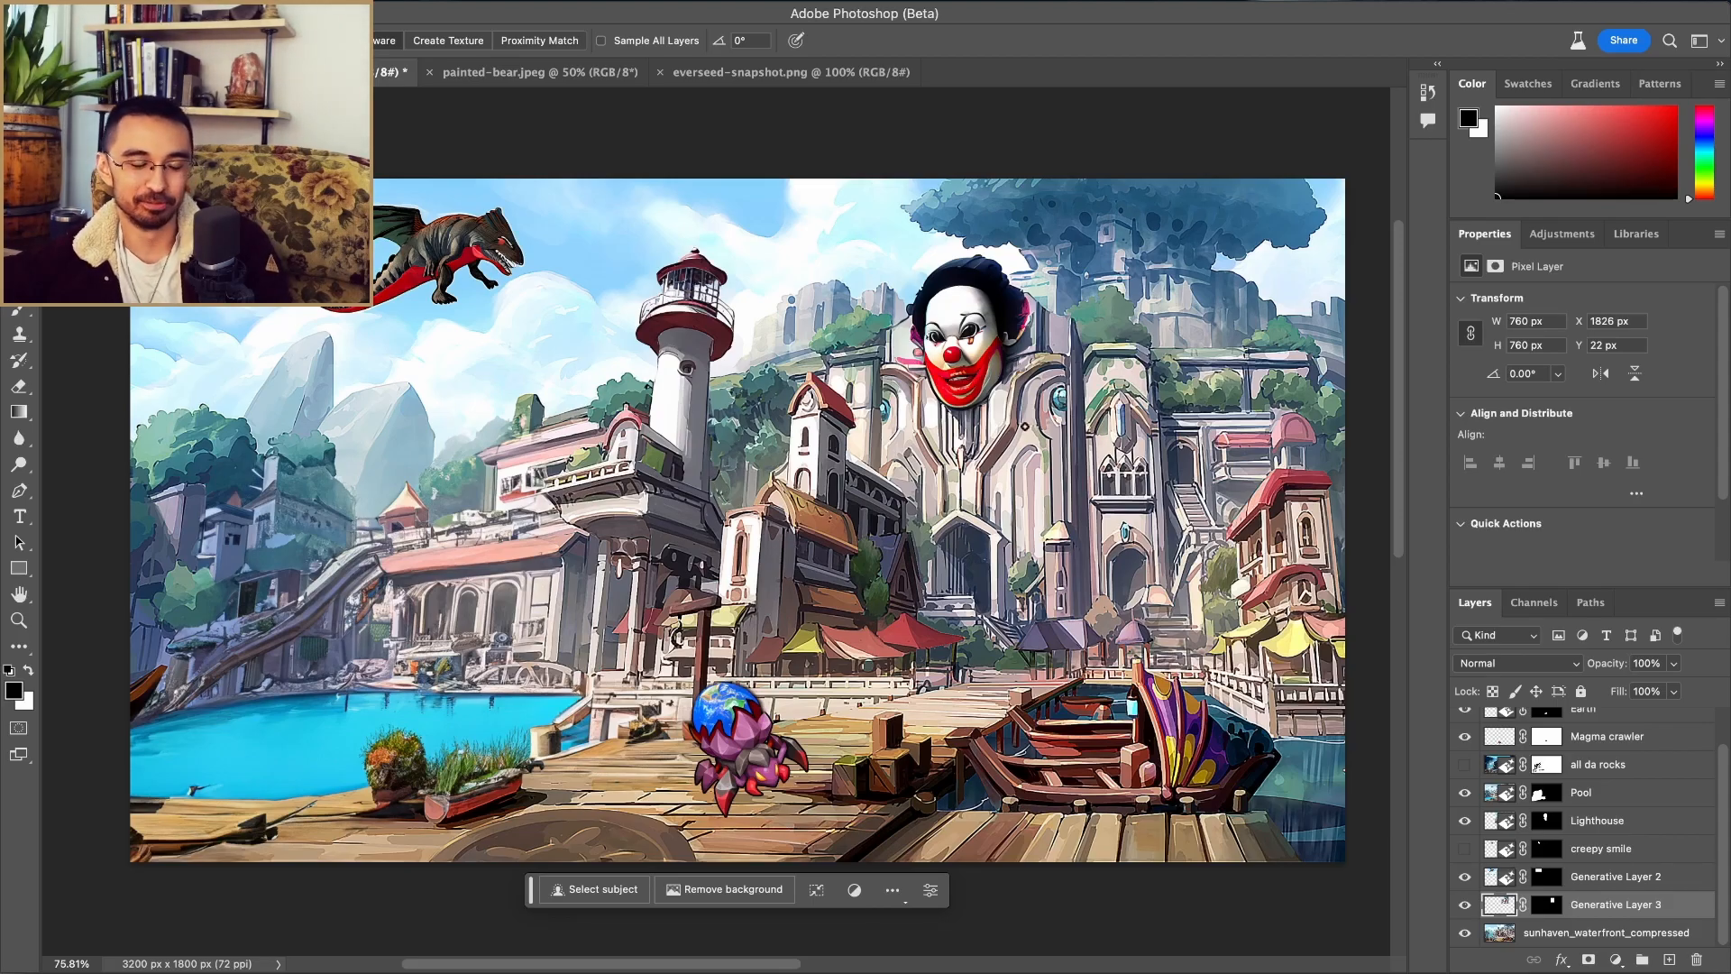
Step: Compare the clown face with the original statue head by repeatedly hiding and showing Generative Layer 3, ending with it shown
{"action": "scroll", "coordinate": [1049, 340], "scroll_direction": "up", "scroll_amount": 5}
{"action": "scroll", "coordinate": [1056, 397], "scroll_direction": "right", "scroll_amount": 2}
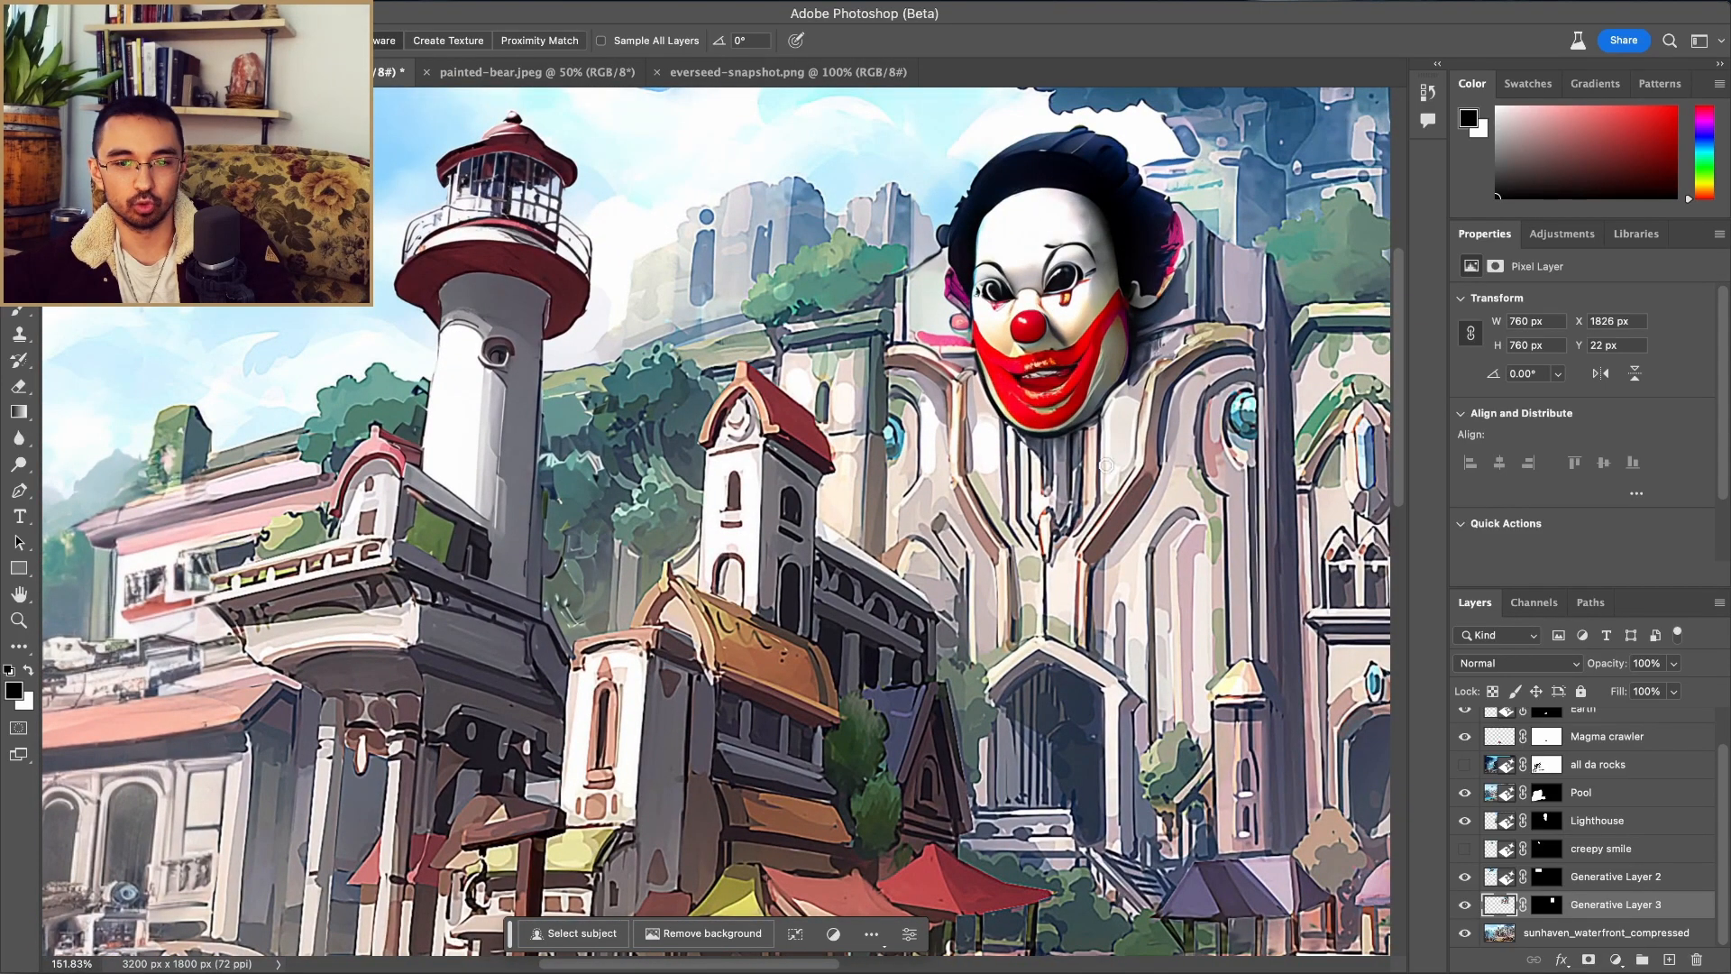
{"action": "left_click", "coordinate": [1464, 906]}
{"action": "left_click", "coordinate": [1463, 906]}
{"action": "left_click", "coordinate": [1463, 907]}
{"action": "left_click", "coordinate": [1464, 907]}
{"action": "left_click", "coordinate": [1463, 906]}
{"action": "left_click", "coordinate": [1464, 907]}
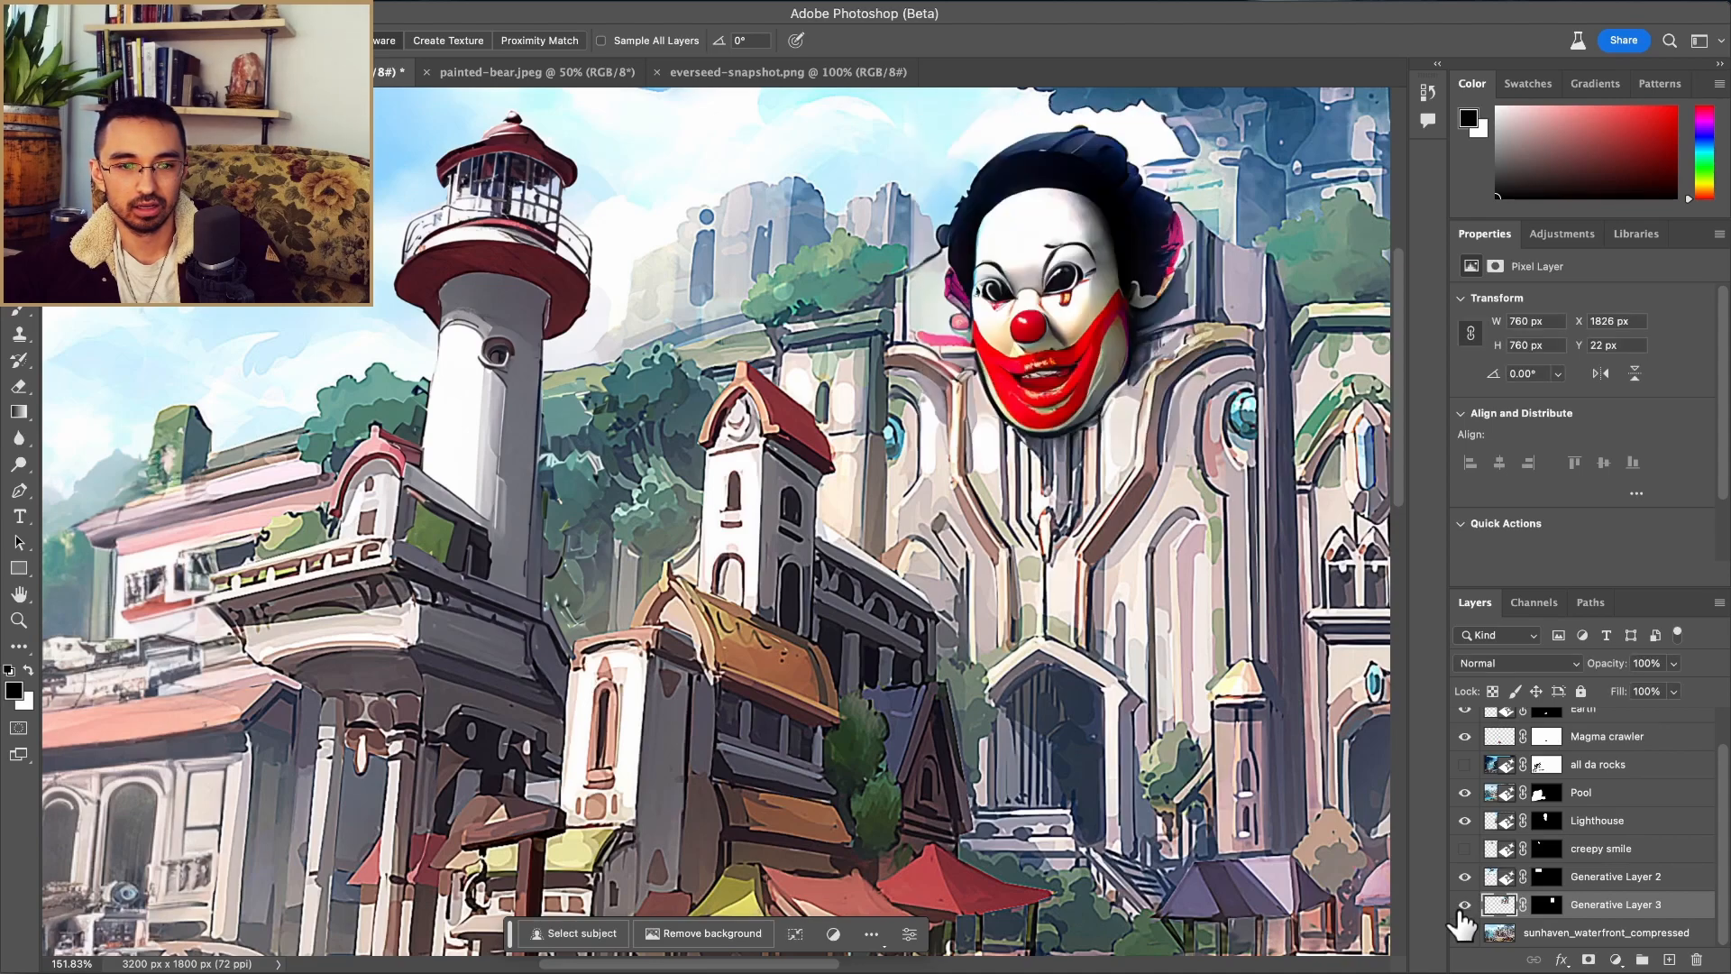
{"action": "left_click", "coordinate": [1464, 906]}
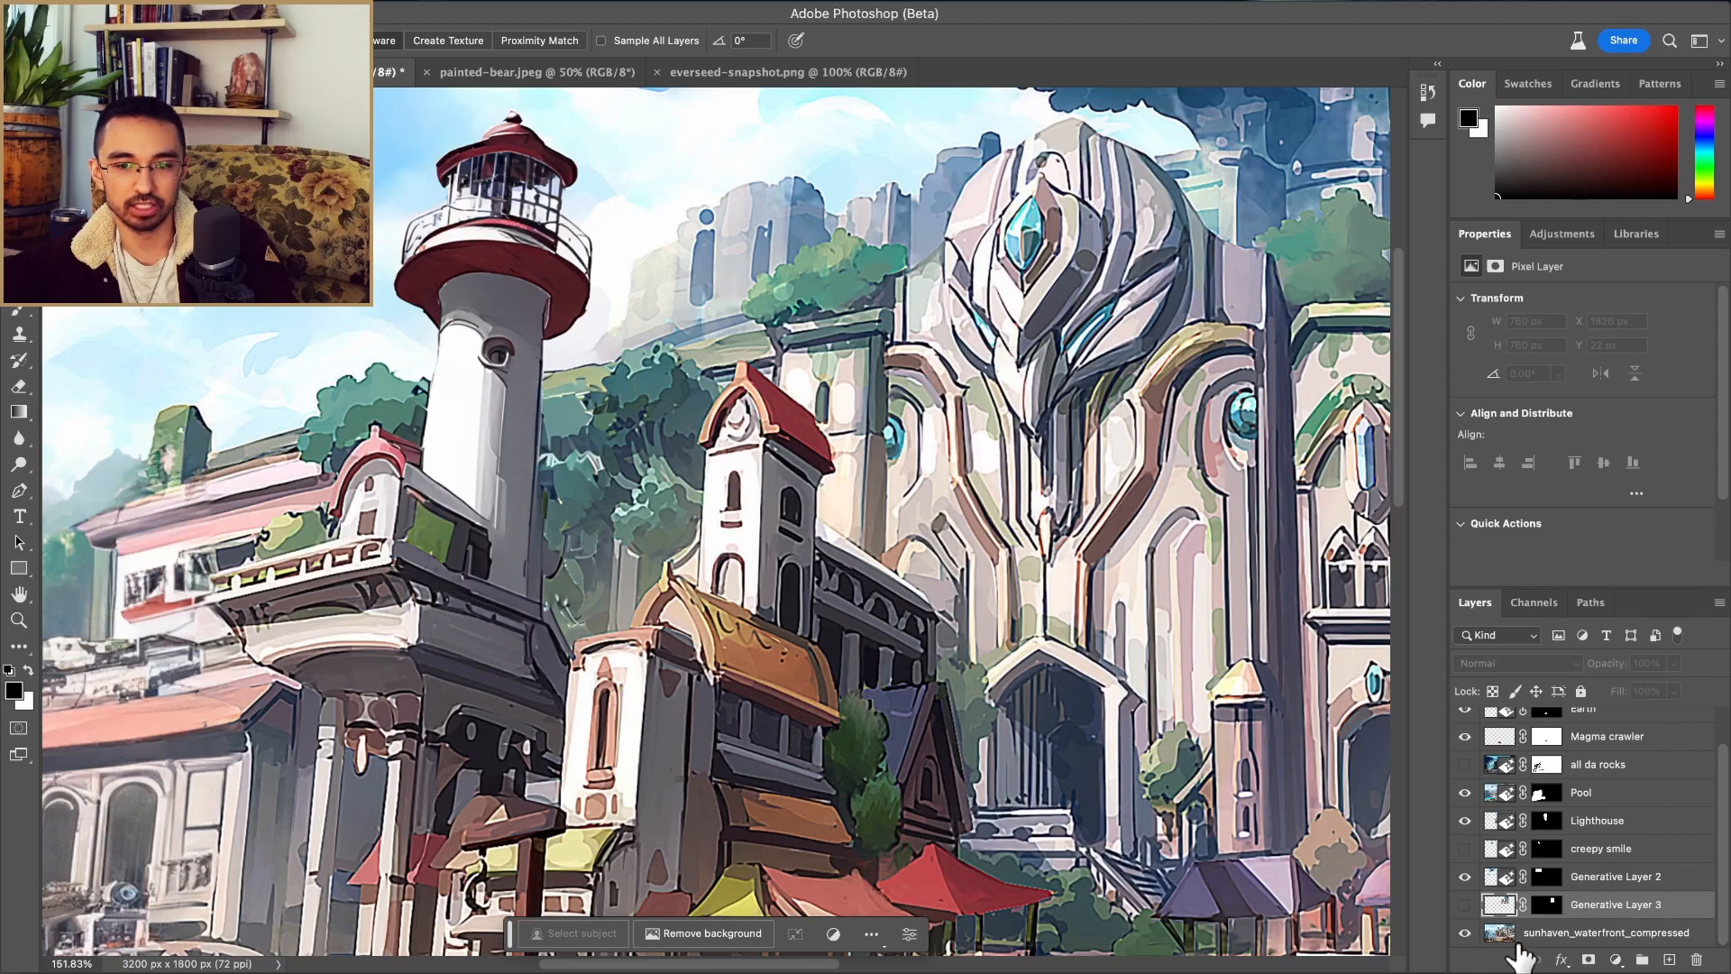
{"action": "left_click", "coordinate": [1463, 905]}
{"action": "left_click", "coordinate": [1464, 905]}
{"action": "left_click", "coordinate": [1464, 905]}
{"action": "left_click", "coordinate": [1464, 905]}
{"action": "left_click", "coordinate": [1463, 905]}
{"action": "left_click", "coordinate": [1464, 906]}
{"action": "left_click", "coordinate": [1463, 905]}
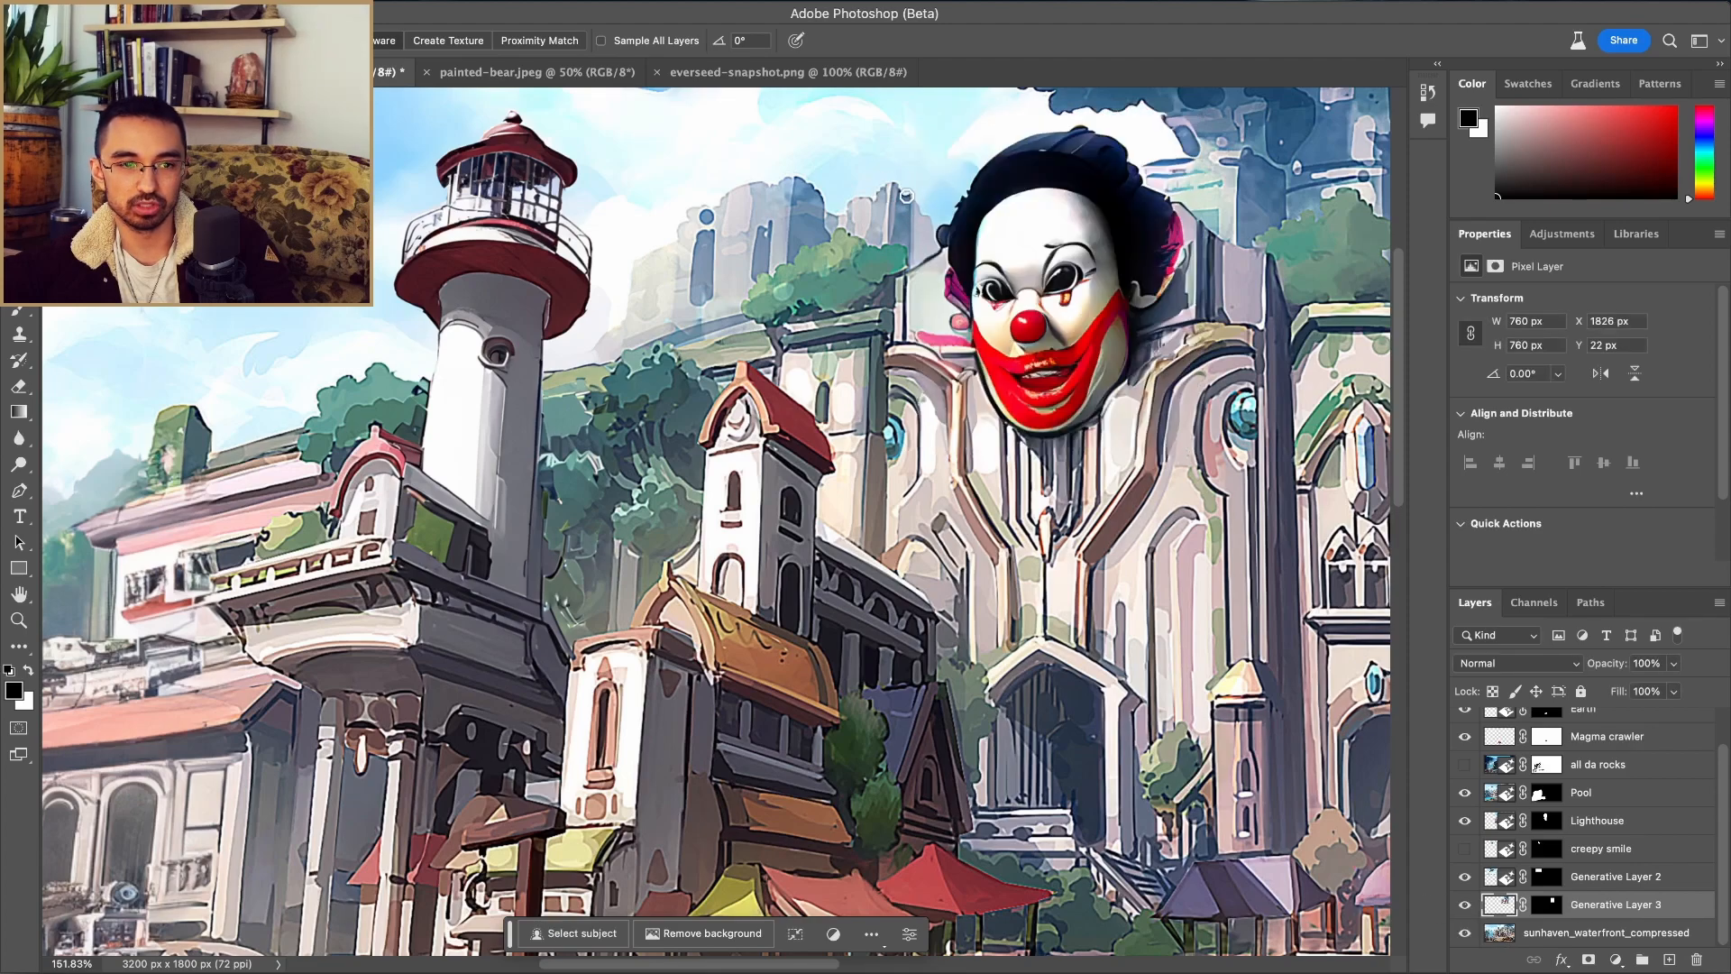
{"action": "left_click", "coordinate": [1463, 906]}
{"action": "left_click", "coordinate": [1464, 906]}
{"action": "left_click", "coordinate": [1463, 905]}
{"action": "left_click", "coordinate": [1464, 906]}
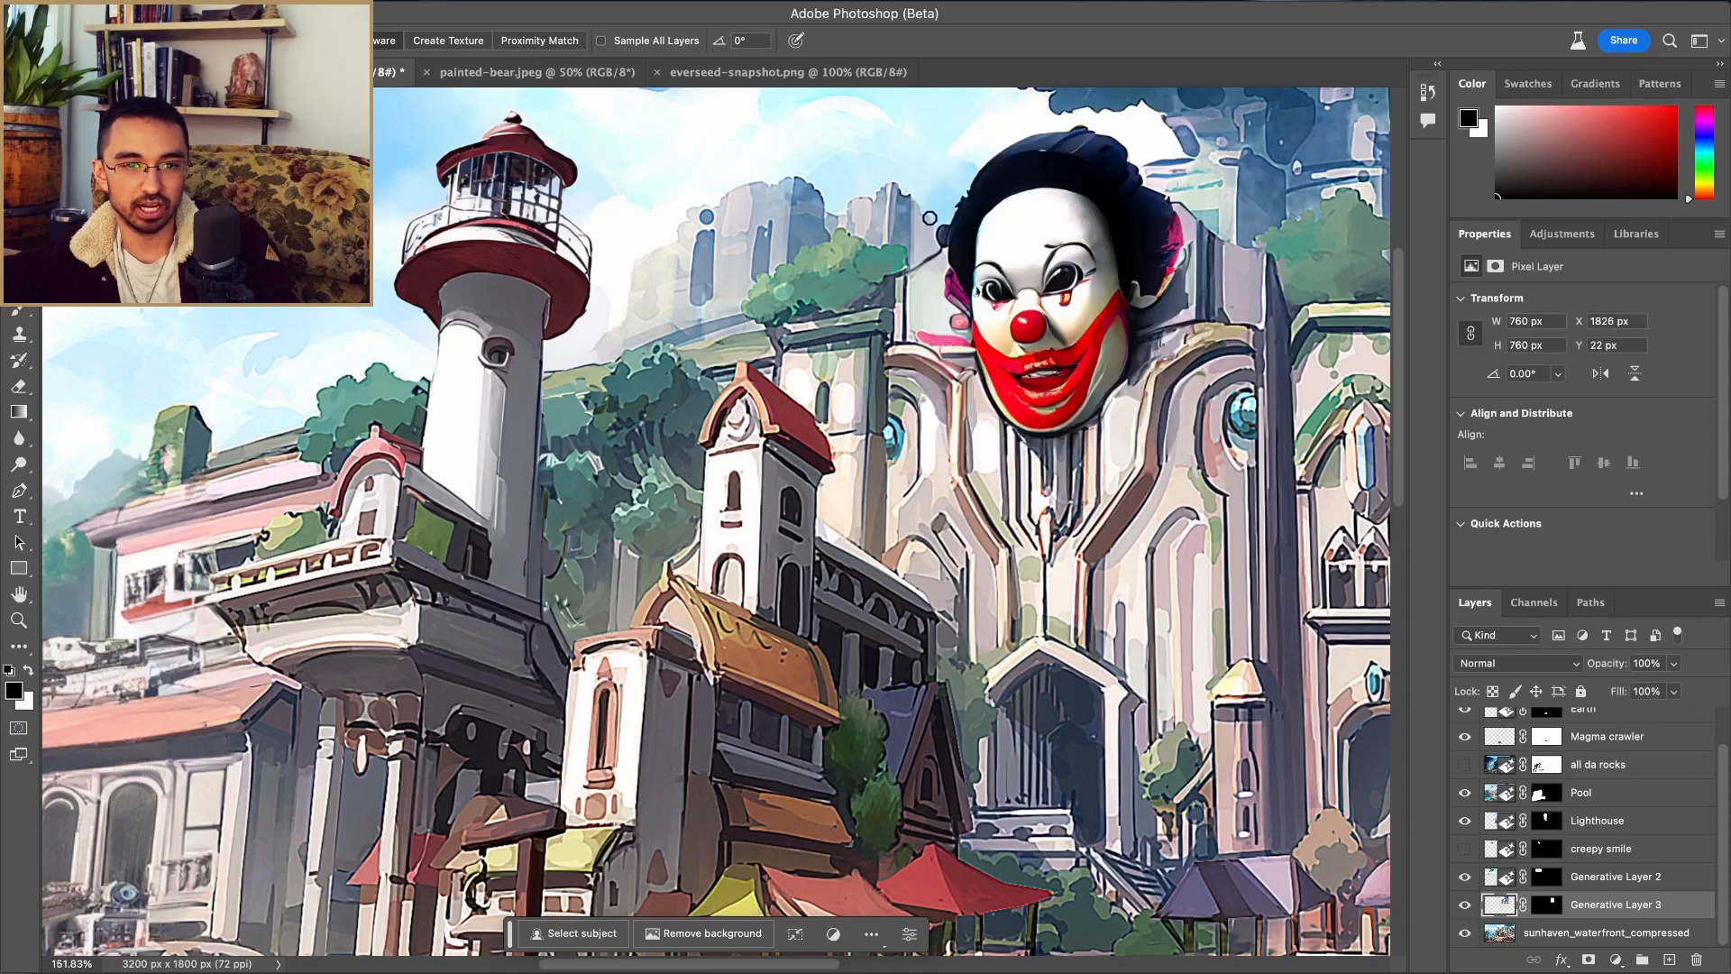
{"action": "left_click", "coordinate": [1465, 906]}
{"action": "left_click", "coordinate": [1465, 906]}
{"action": "left_click", "coordinate": [1464, 906]}
{"action": "left_click", "coordinate": [1464, 906]}
{"action": "left_click", "coordinate": [1464, 905]}
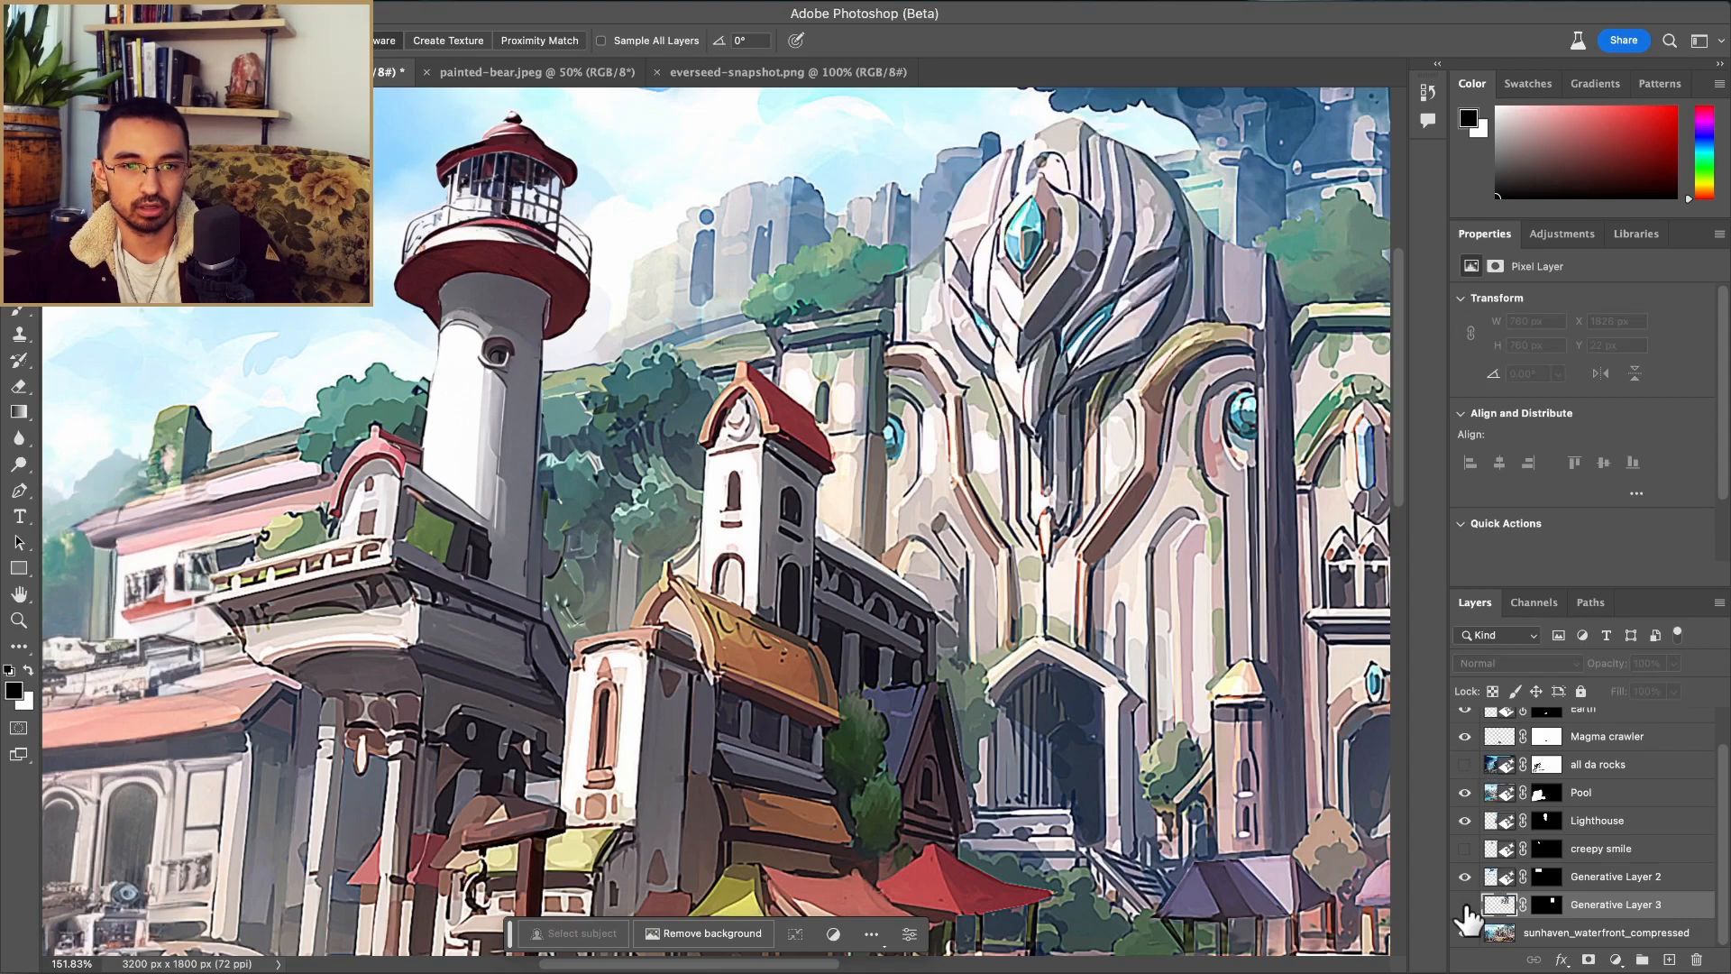
{"action": "left_click", "coordinate": [1464, 905]}
{"action": "left_click", "coordinate": [1464, 906]}
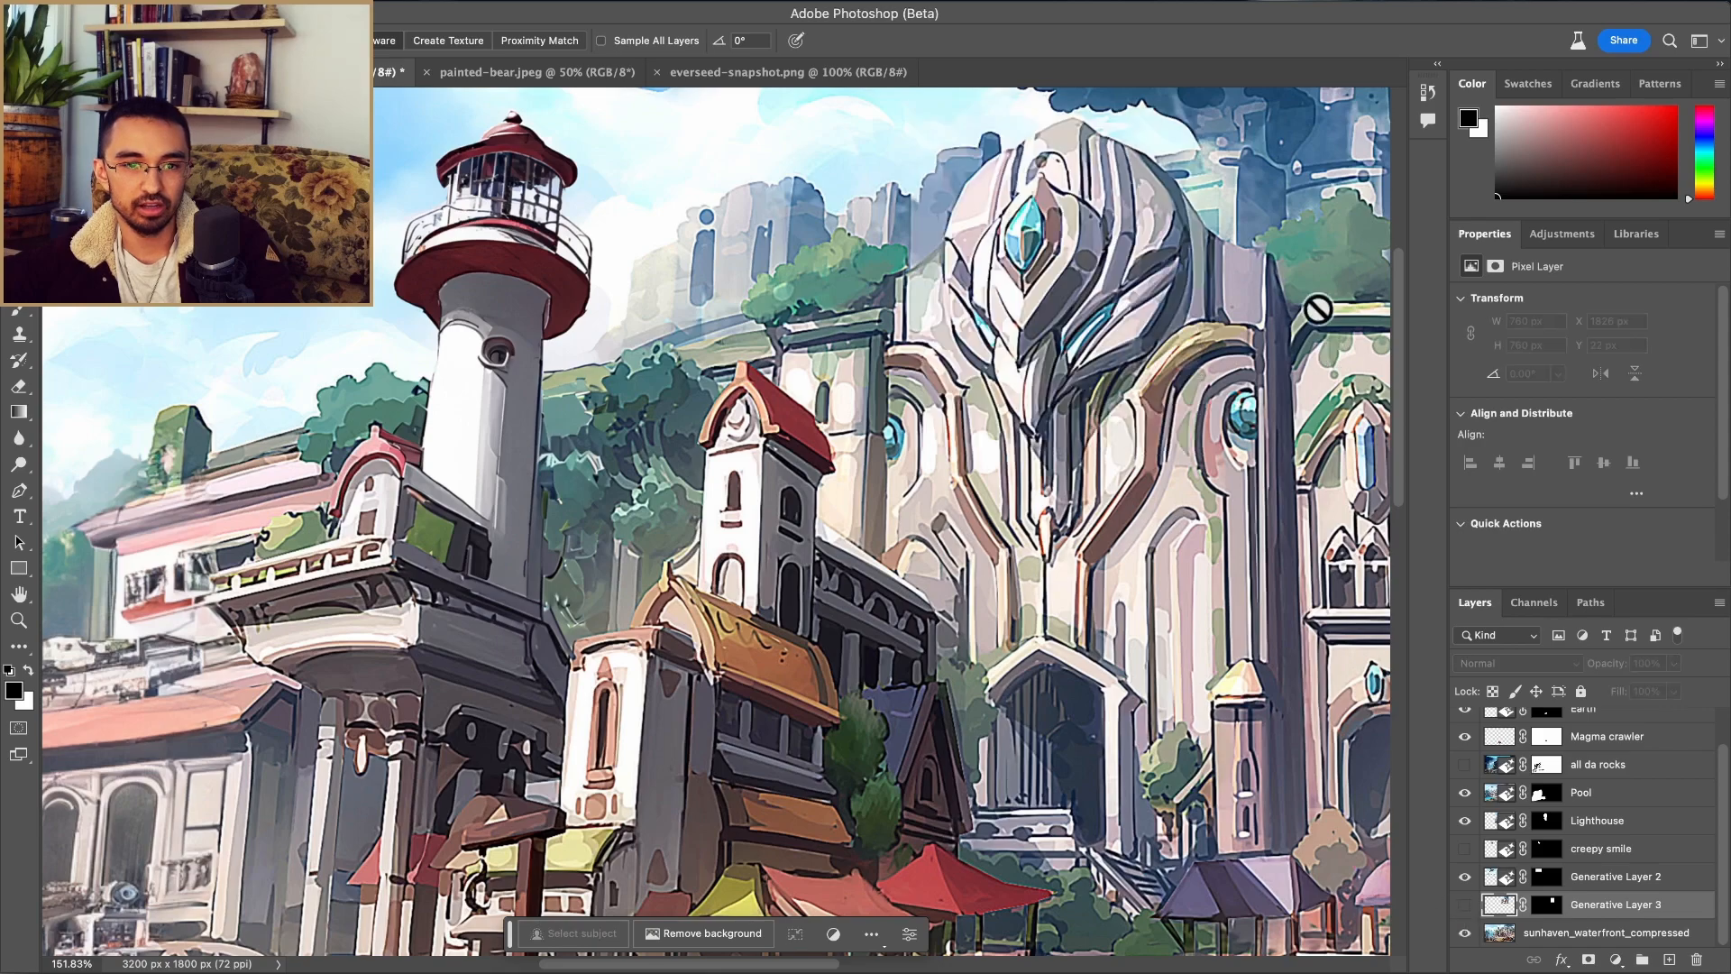
{"action": "left_click", "coordinate": [1465, 906]}
Step: Examine the clown head and the background beside it close up, and check how they sit in the whole waterfront illustration
{"action": "scroll", "coordinate": [1051, 284], "scroll_direction": "up", "scroll_amount": 3}
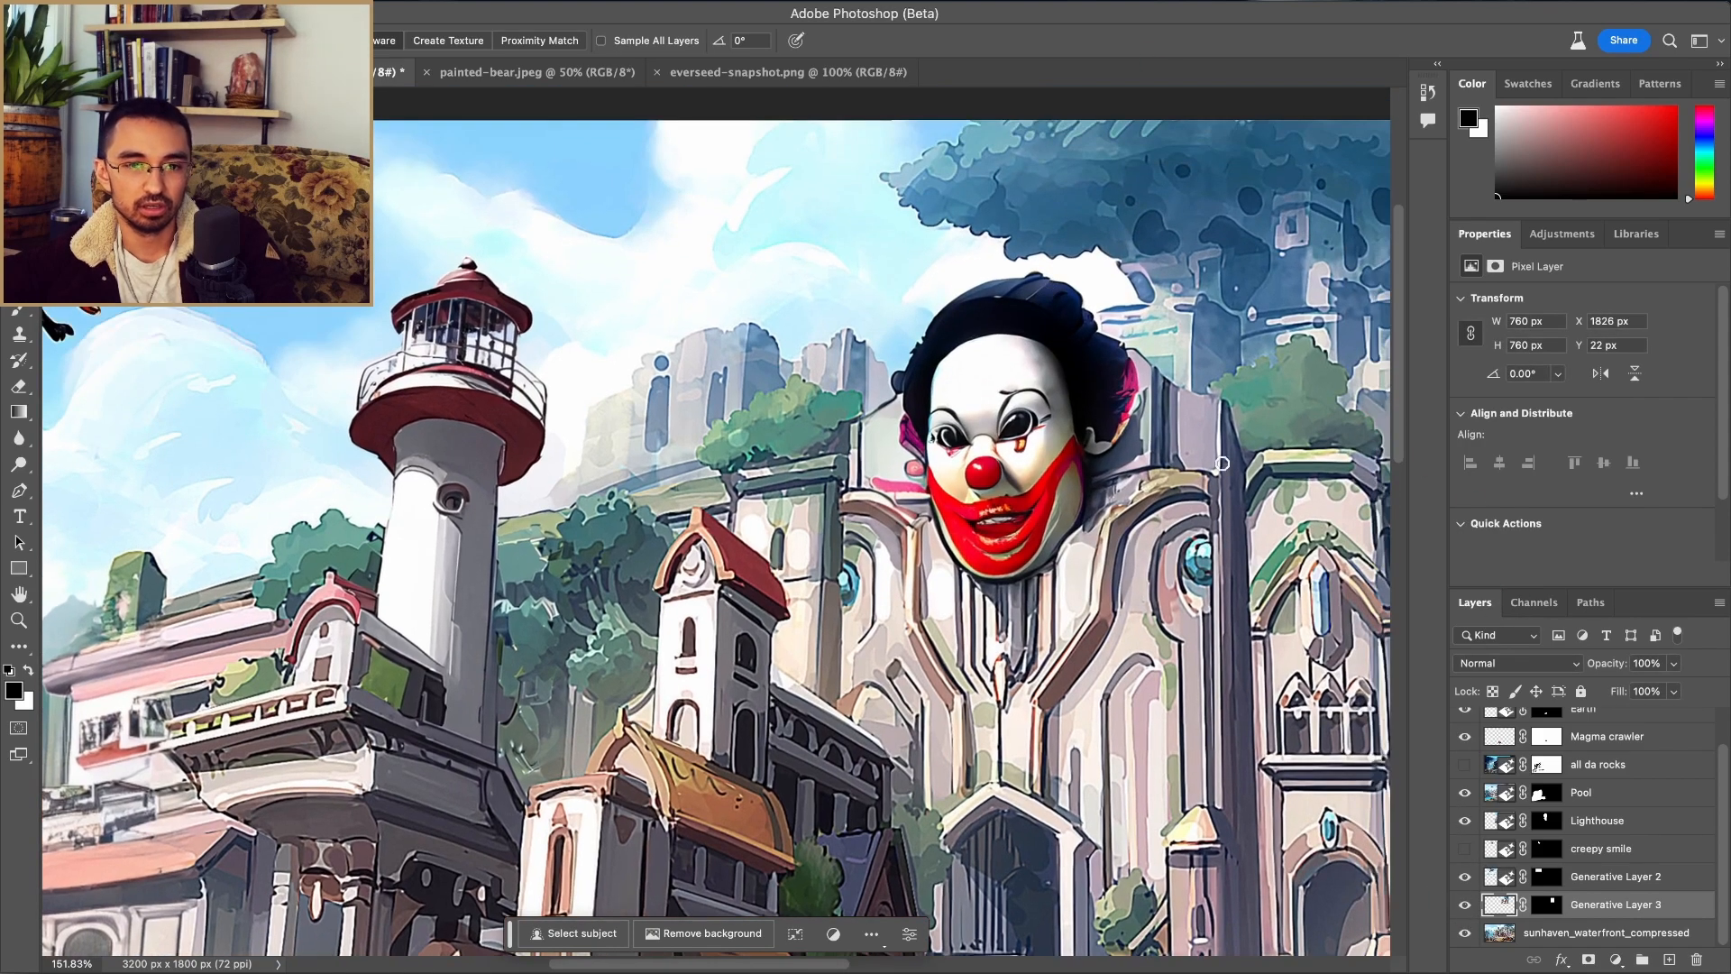
{"action": "scroll", "coordinate": [1200, 447], "scroll_direction": "right", "scroll_amount": 2}
{"action": "scroll", "coordinate": [1094, 322], "scroll_direction": "up", "scroll_amount": 8}
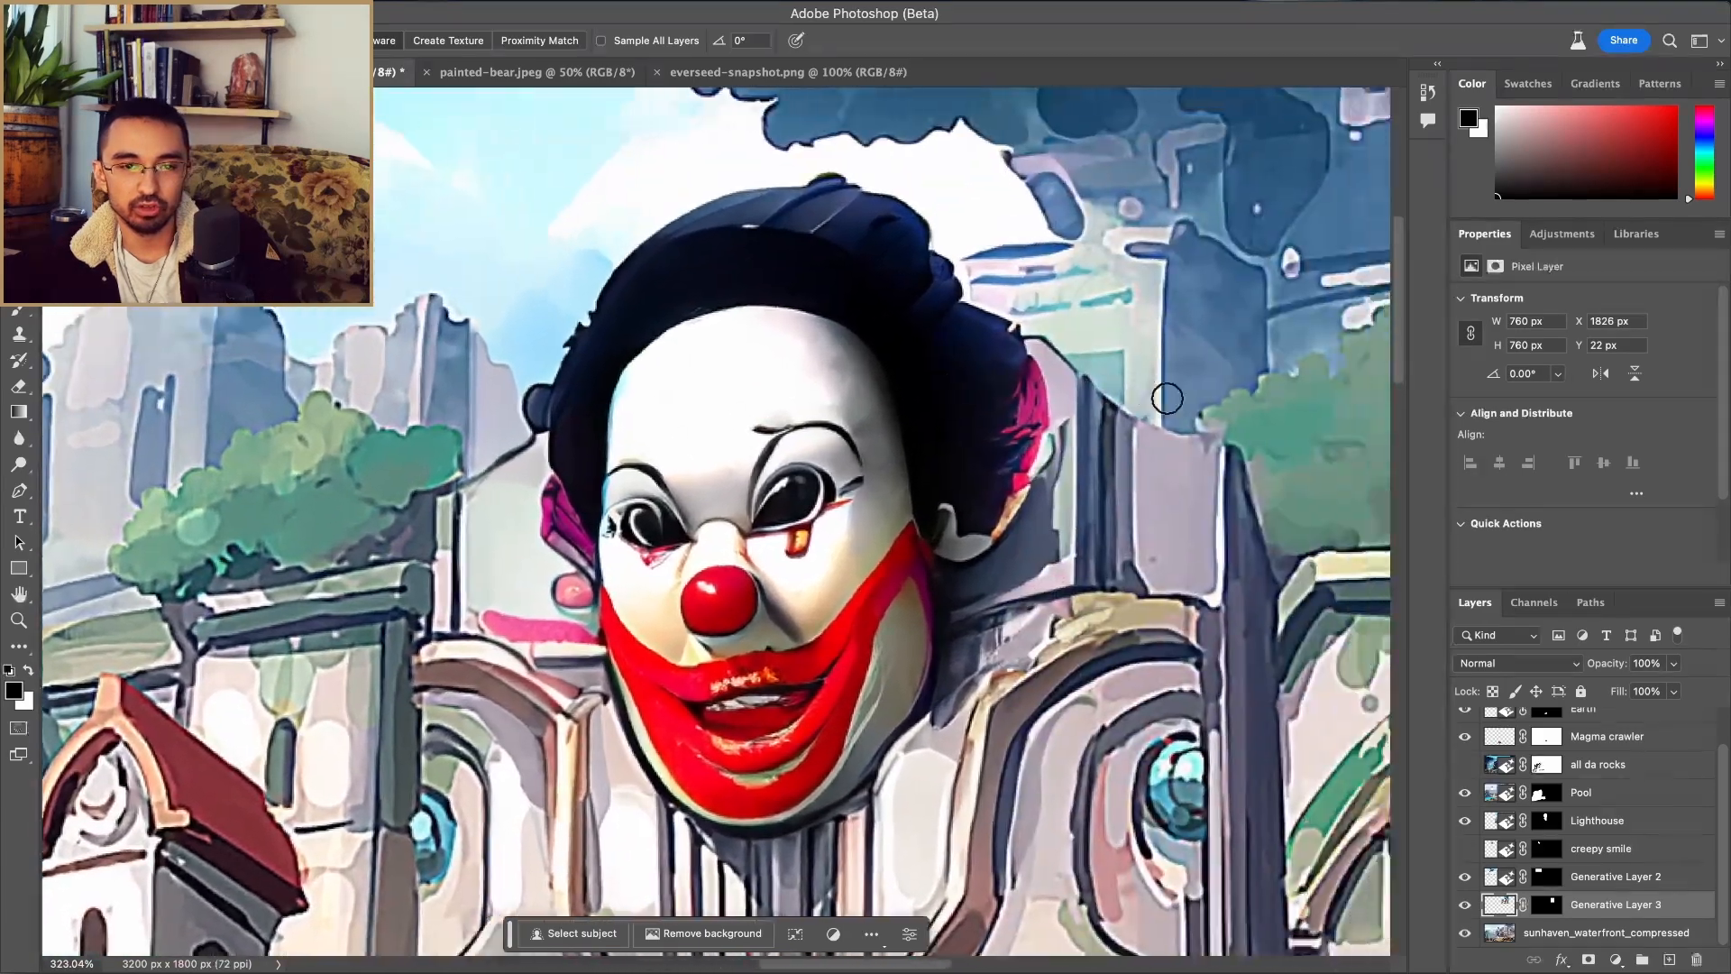
{"action": "scroll", "coordinate": [1231, 322], "scroll_direction": "up", "scroll_amount": 3}
{"action": "scroll", "coordinate": [1231, 322], "scroll_direction": "right", "scroll_amount": 3}
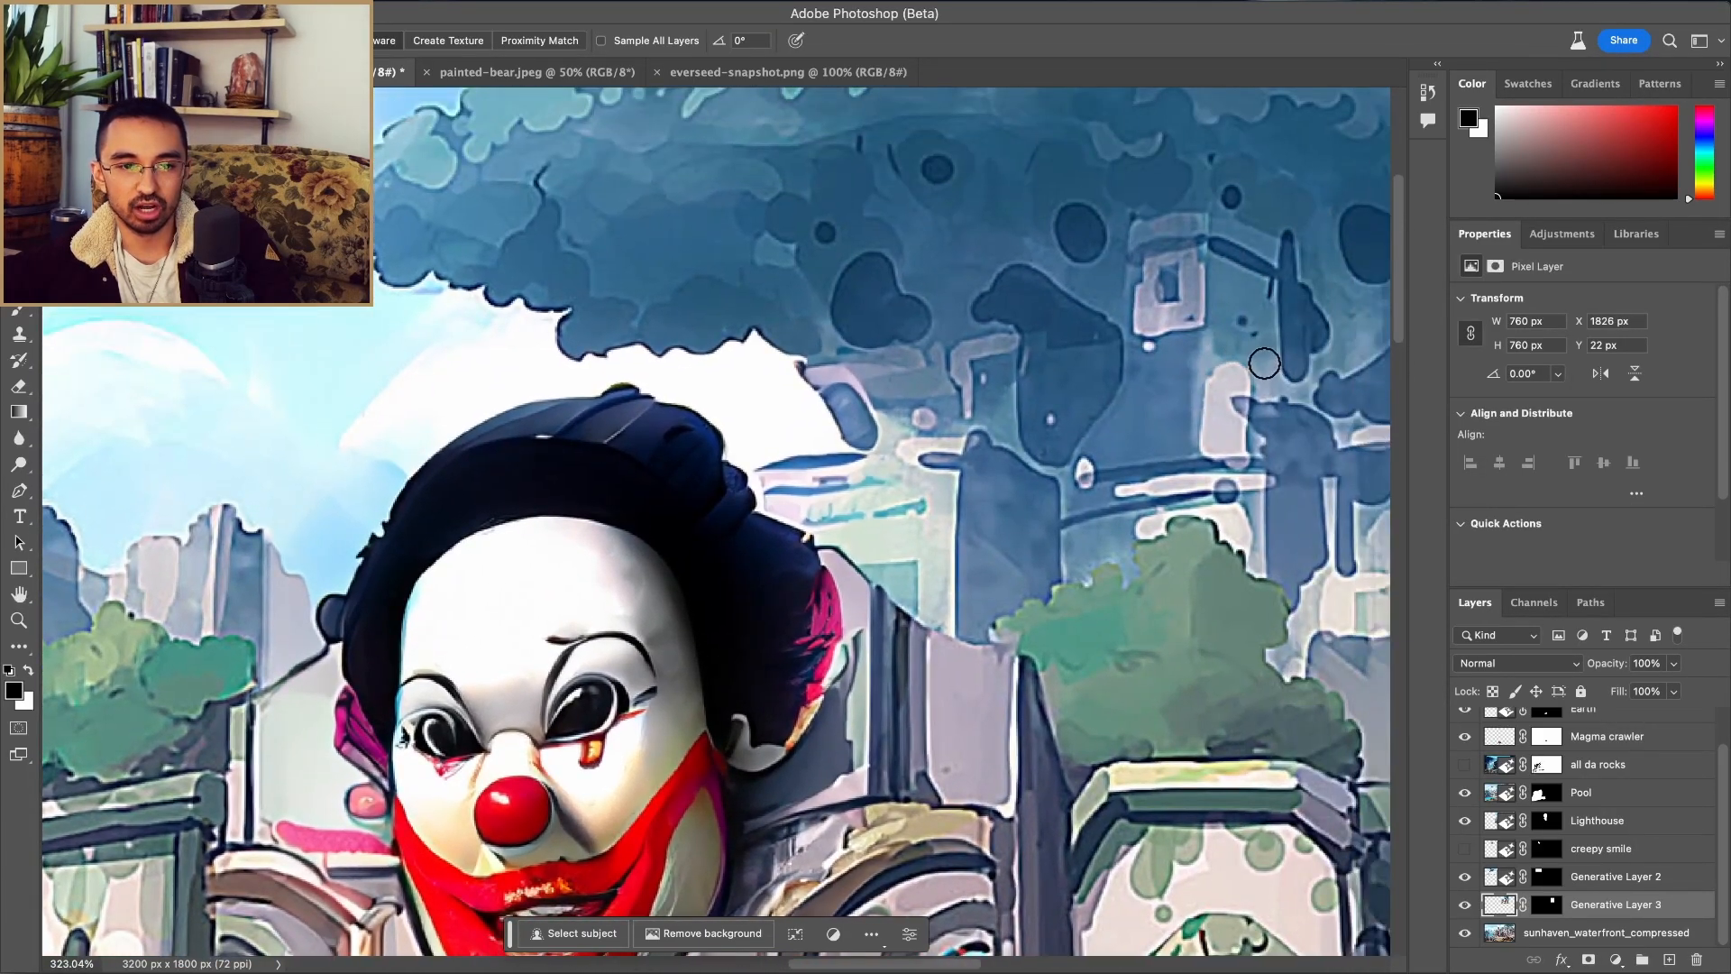
{"action": "scroll", "coordinate": [920, 404], "scroll_direction": "up", "scroll_amount": 5}
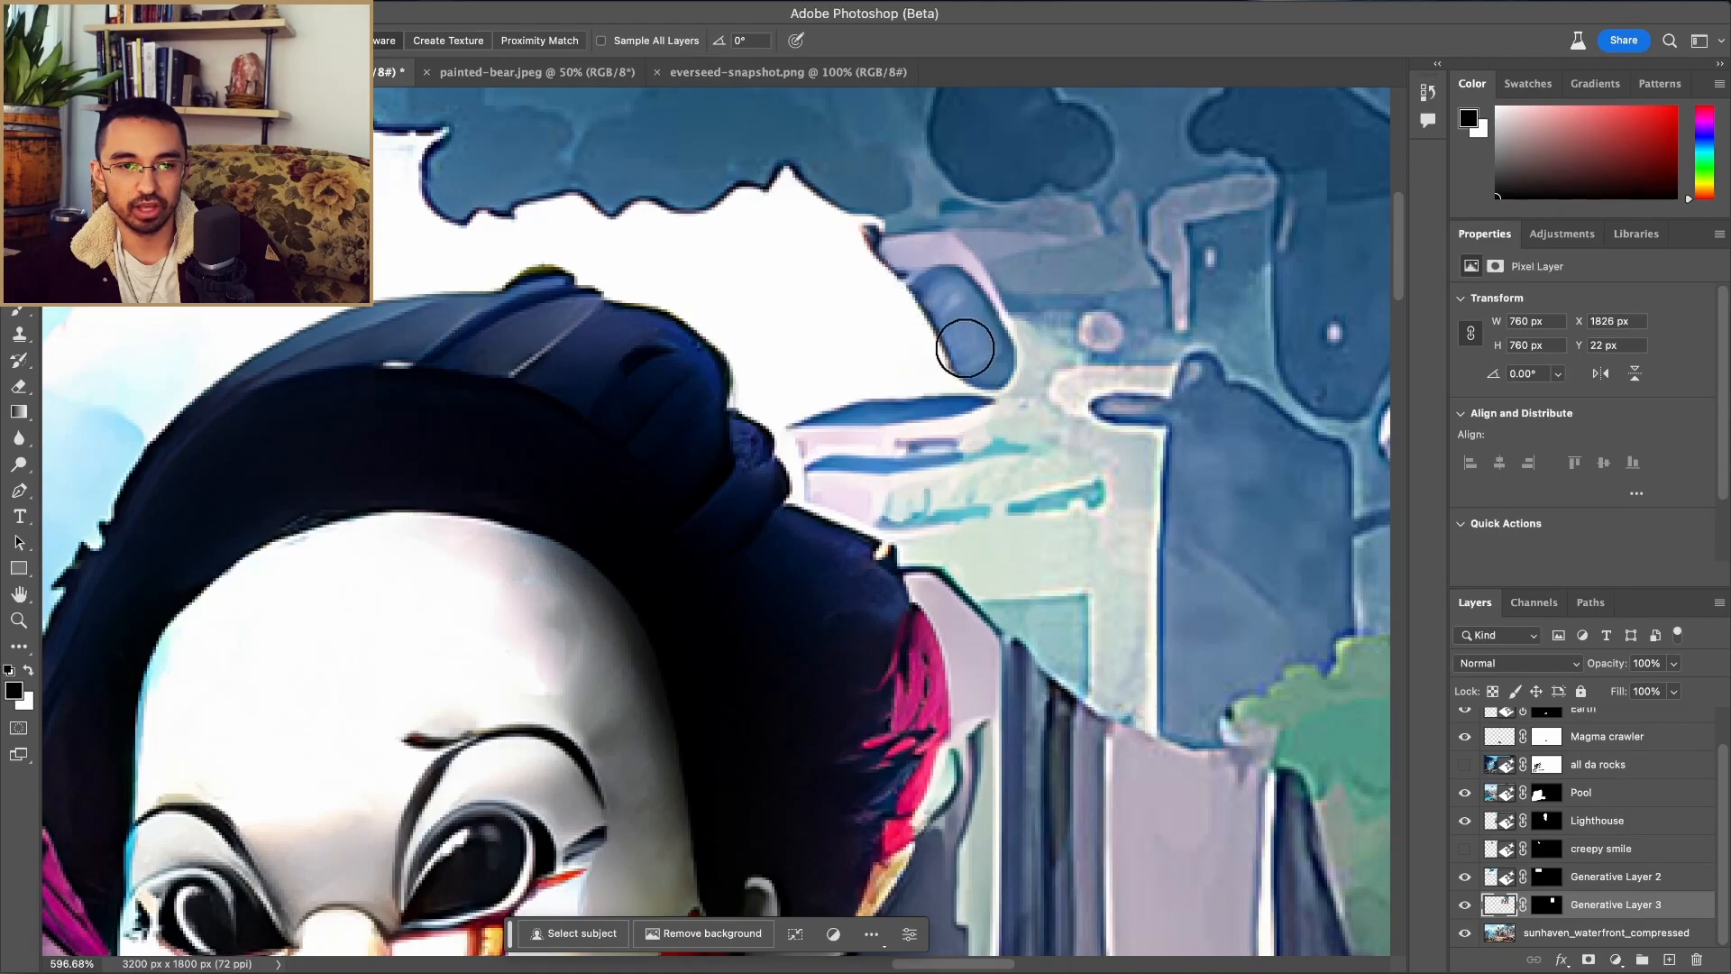
{"action": "scroll", "coordinate": [1196, 402], "scroll_direction": "right", "scroll_amount": 5}
{"action": "scroll", "coordinate": [1196, 402], "scroll_direction": "up", "scroll_amount": 2}
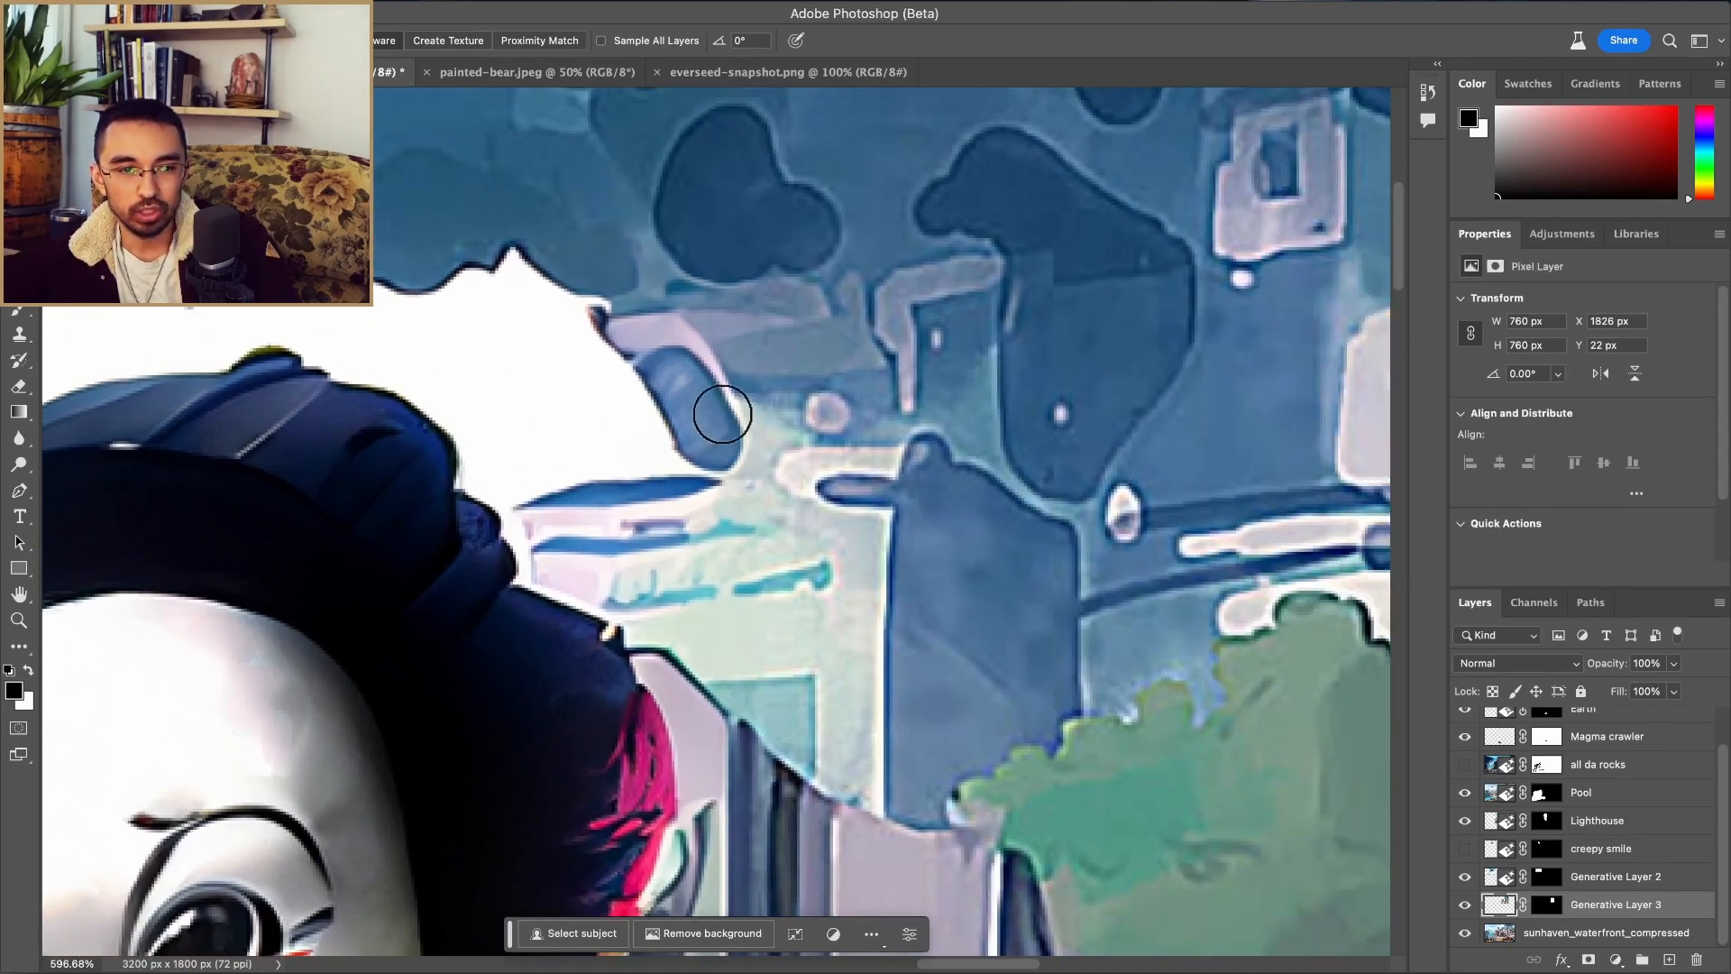
{"action": "left_click", "coordinate": [700, 433]}
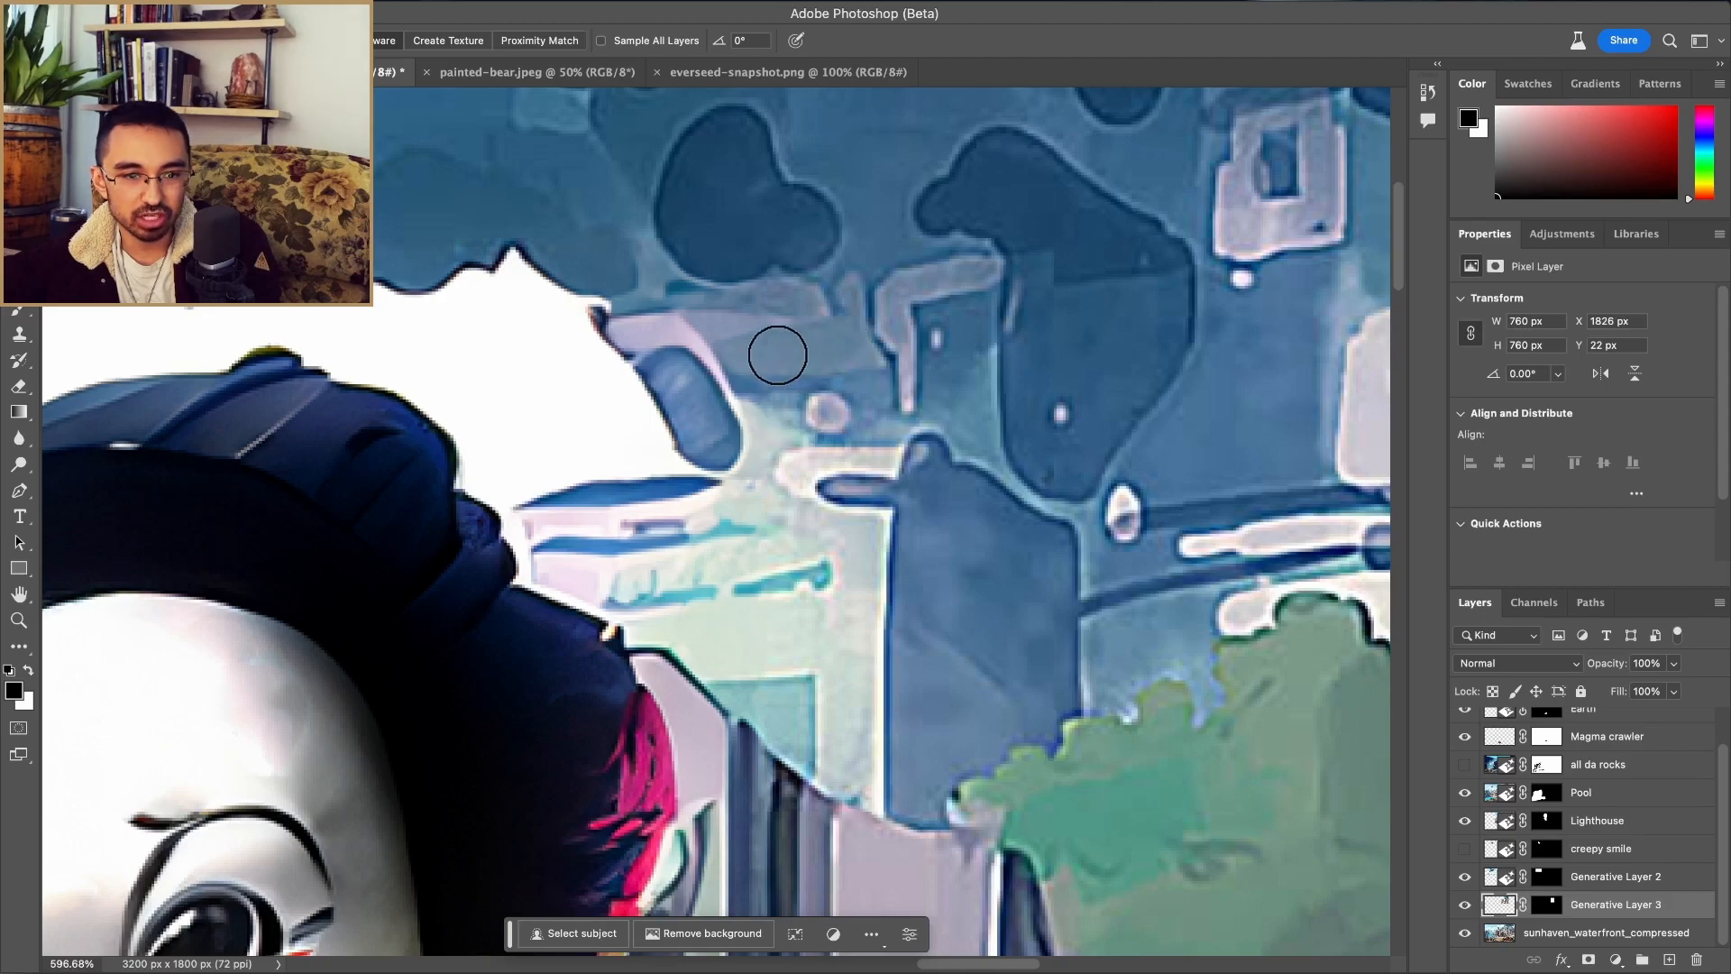
{"action": "scroll", "coordinate": [775, 518], "scroll_direction": "down", "scroll_amount": 5}
{"action": "scroll", "coordinate": [779, 521], "scroll_direction": "down", "scroll_amount": 4}
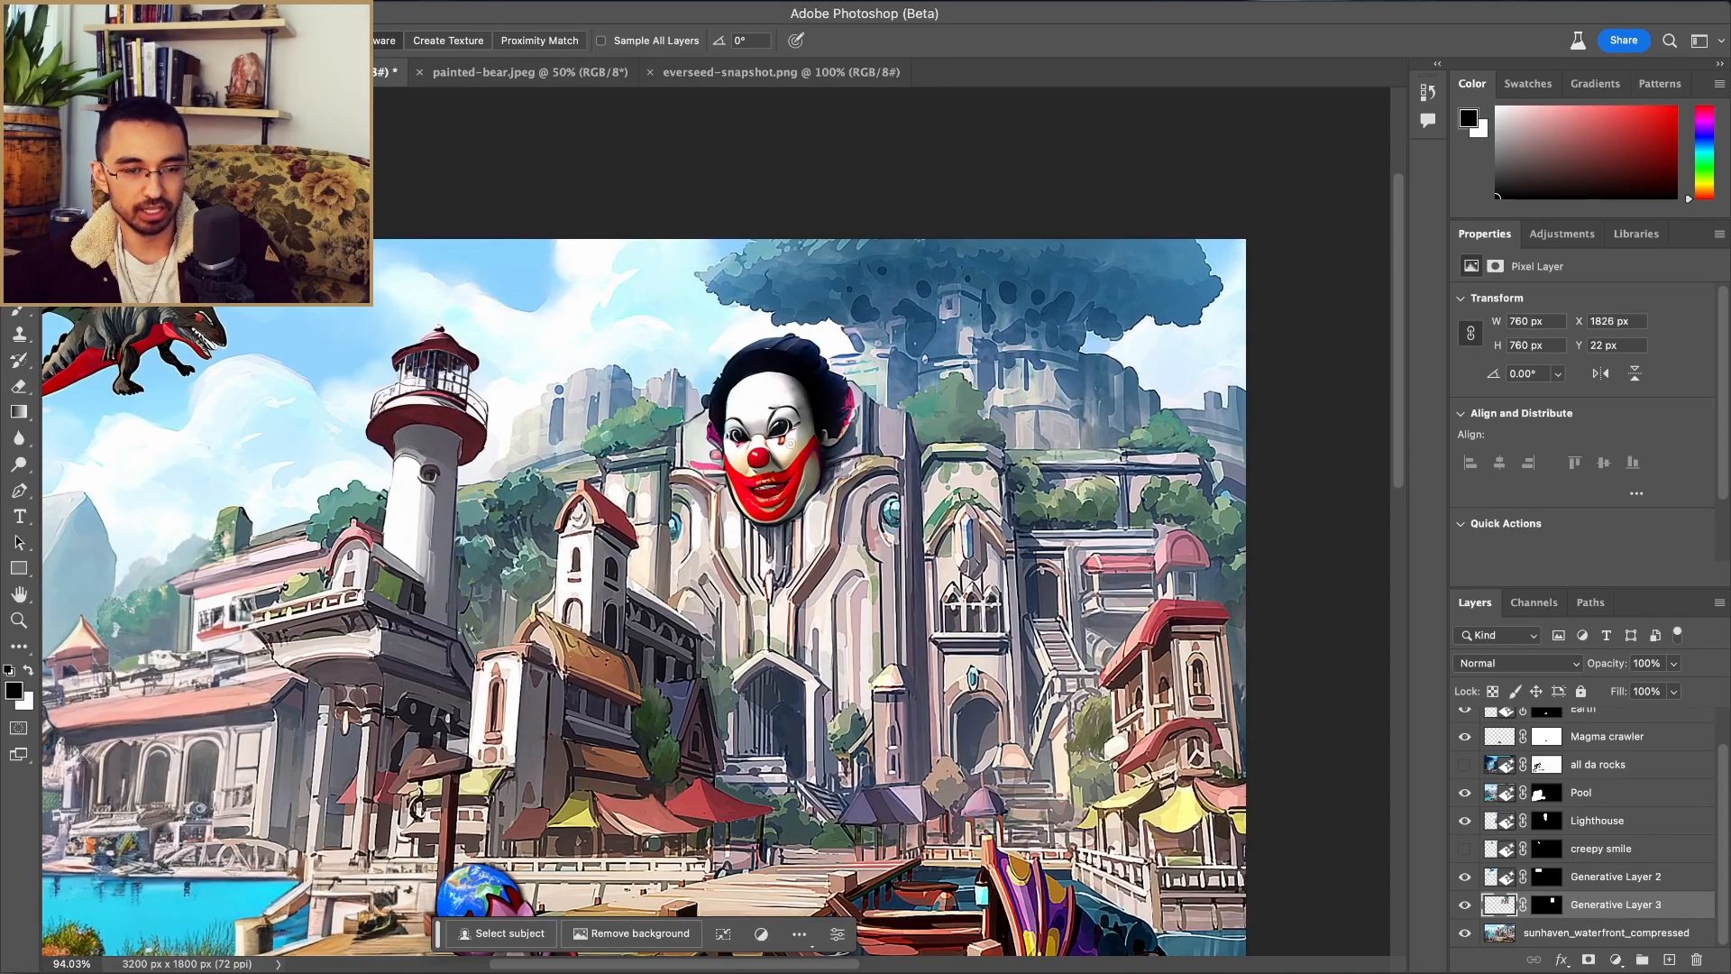
{"action": "scroll", "coordinate": [785, 448], "scroll_direction": "left", "scroll_amount": 3}
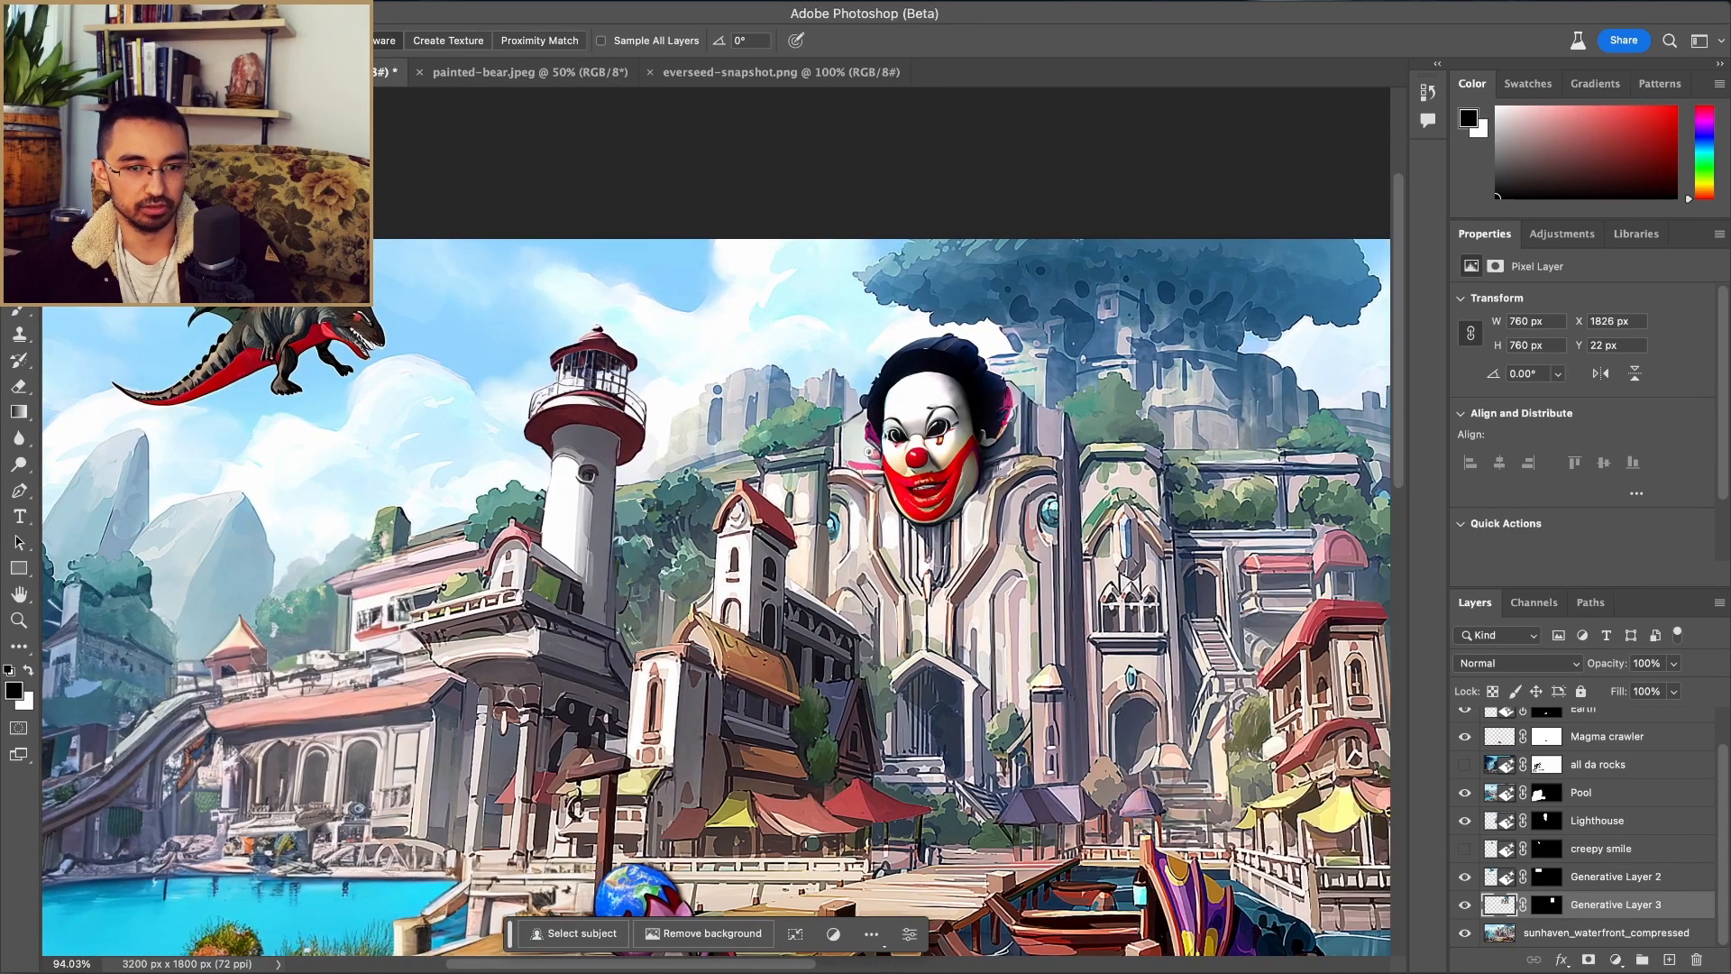
{"action": "scroll", "coordinate": [771, 524], "scroll_direction": "down", "scroll_amount": 1}
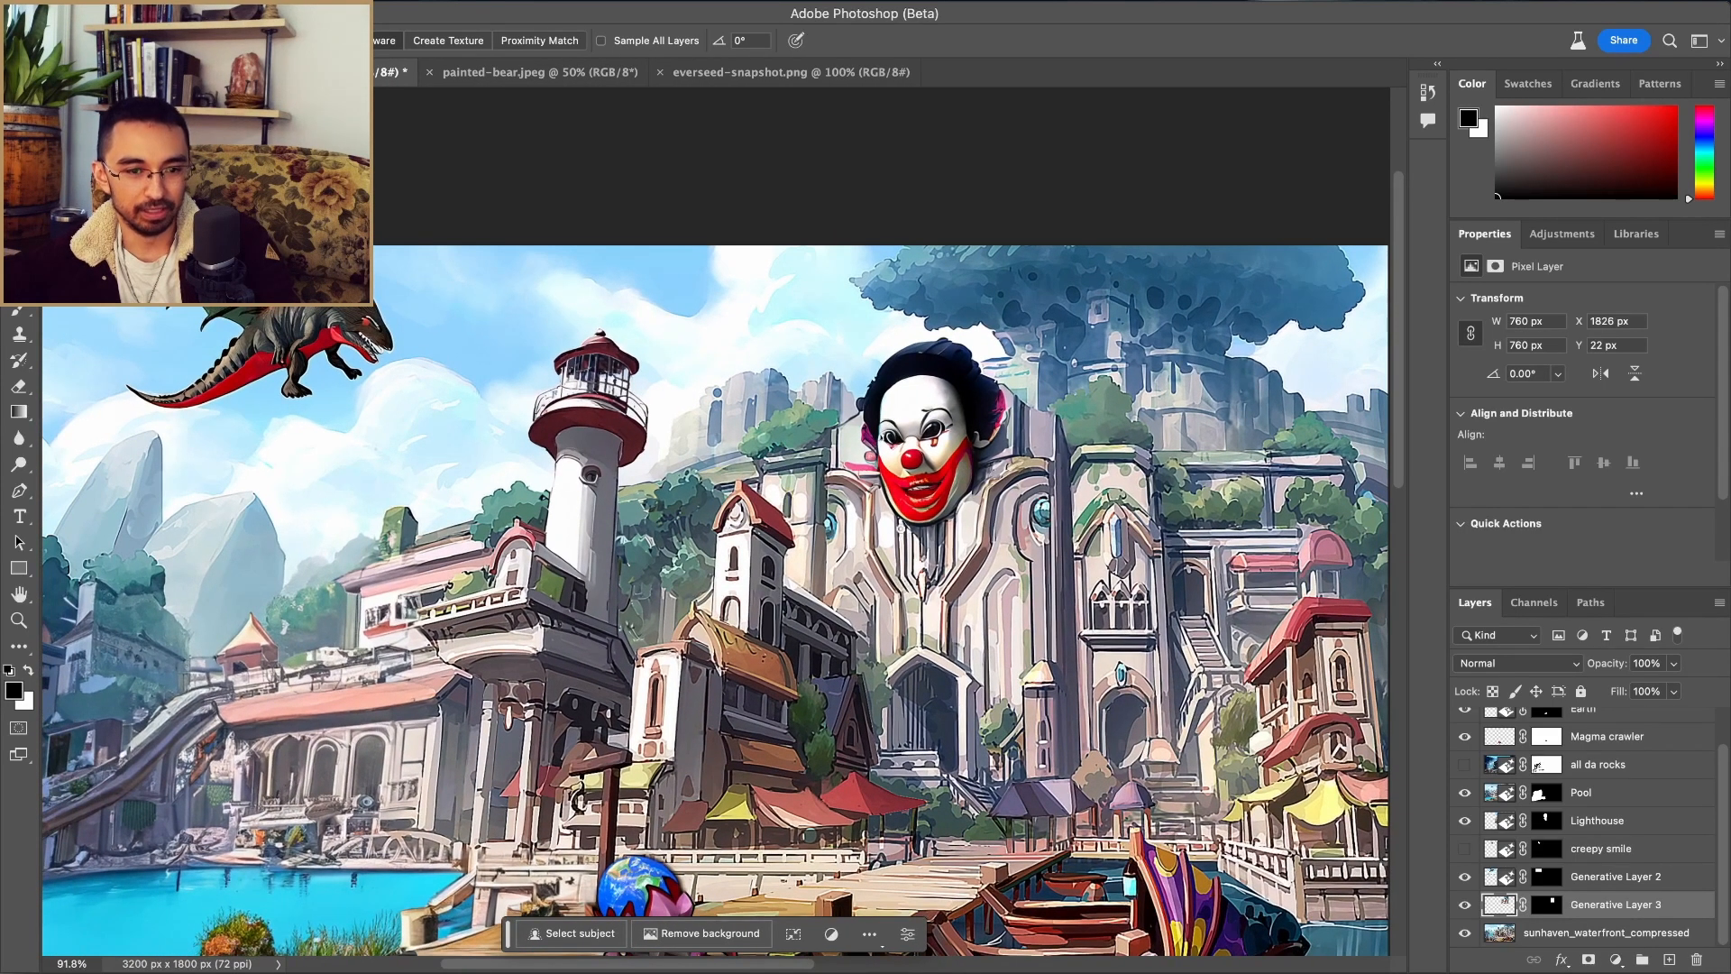
{"action": "scroll", "coordinate": [881, 551], "scroll_direction": "down", "scroll_amount": 3}
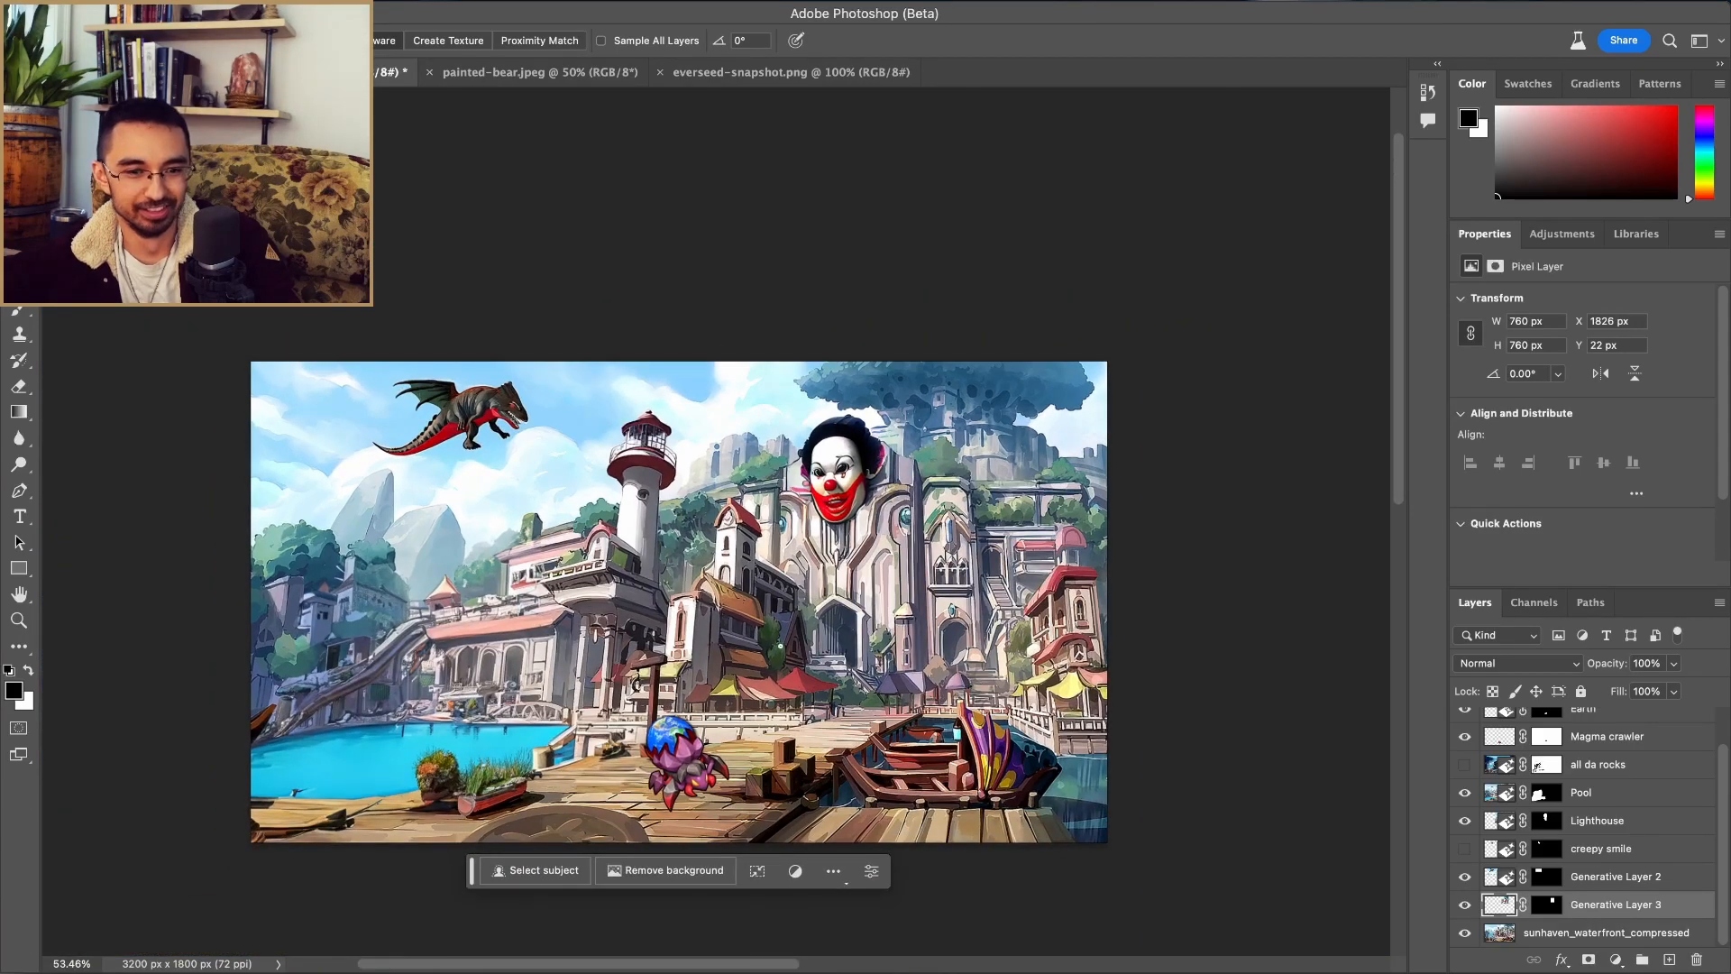
{"action": "scroll", "coordinate": [781, 646], "scroll_direction": "up", "scroll_amount": 2}
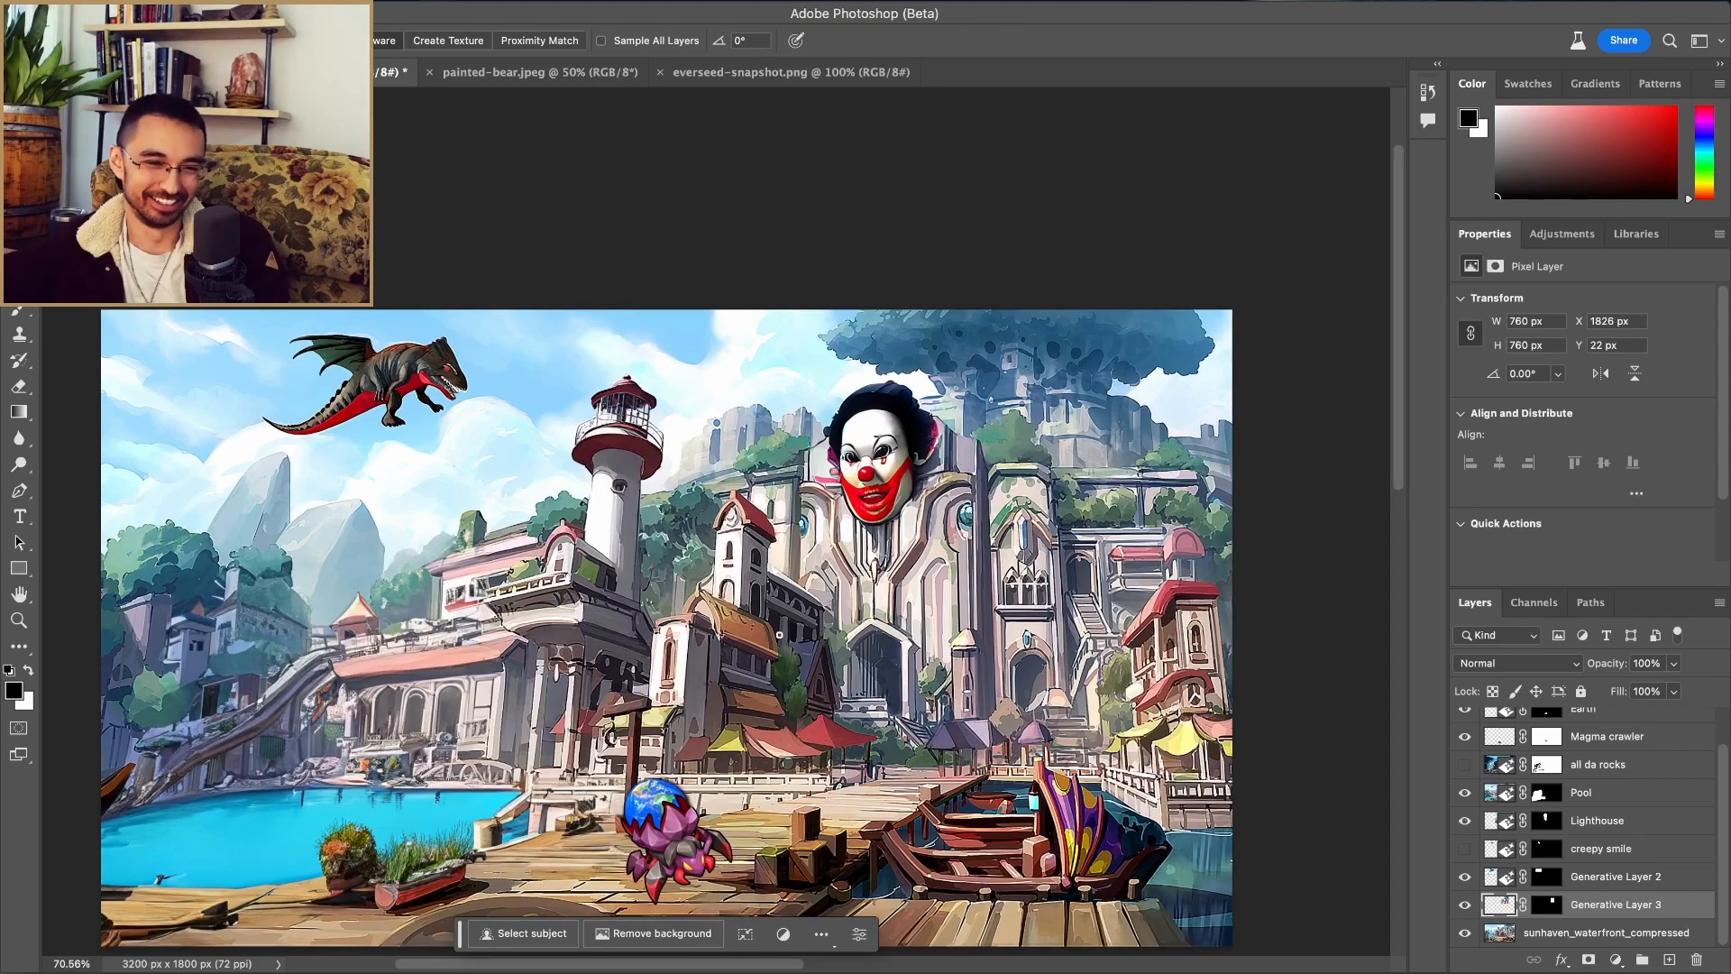
Step: Bring painted-bear.jpeg to the front and look over the framed bear painting
{"action": "left_click", "coordinate": [512, 78]}
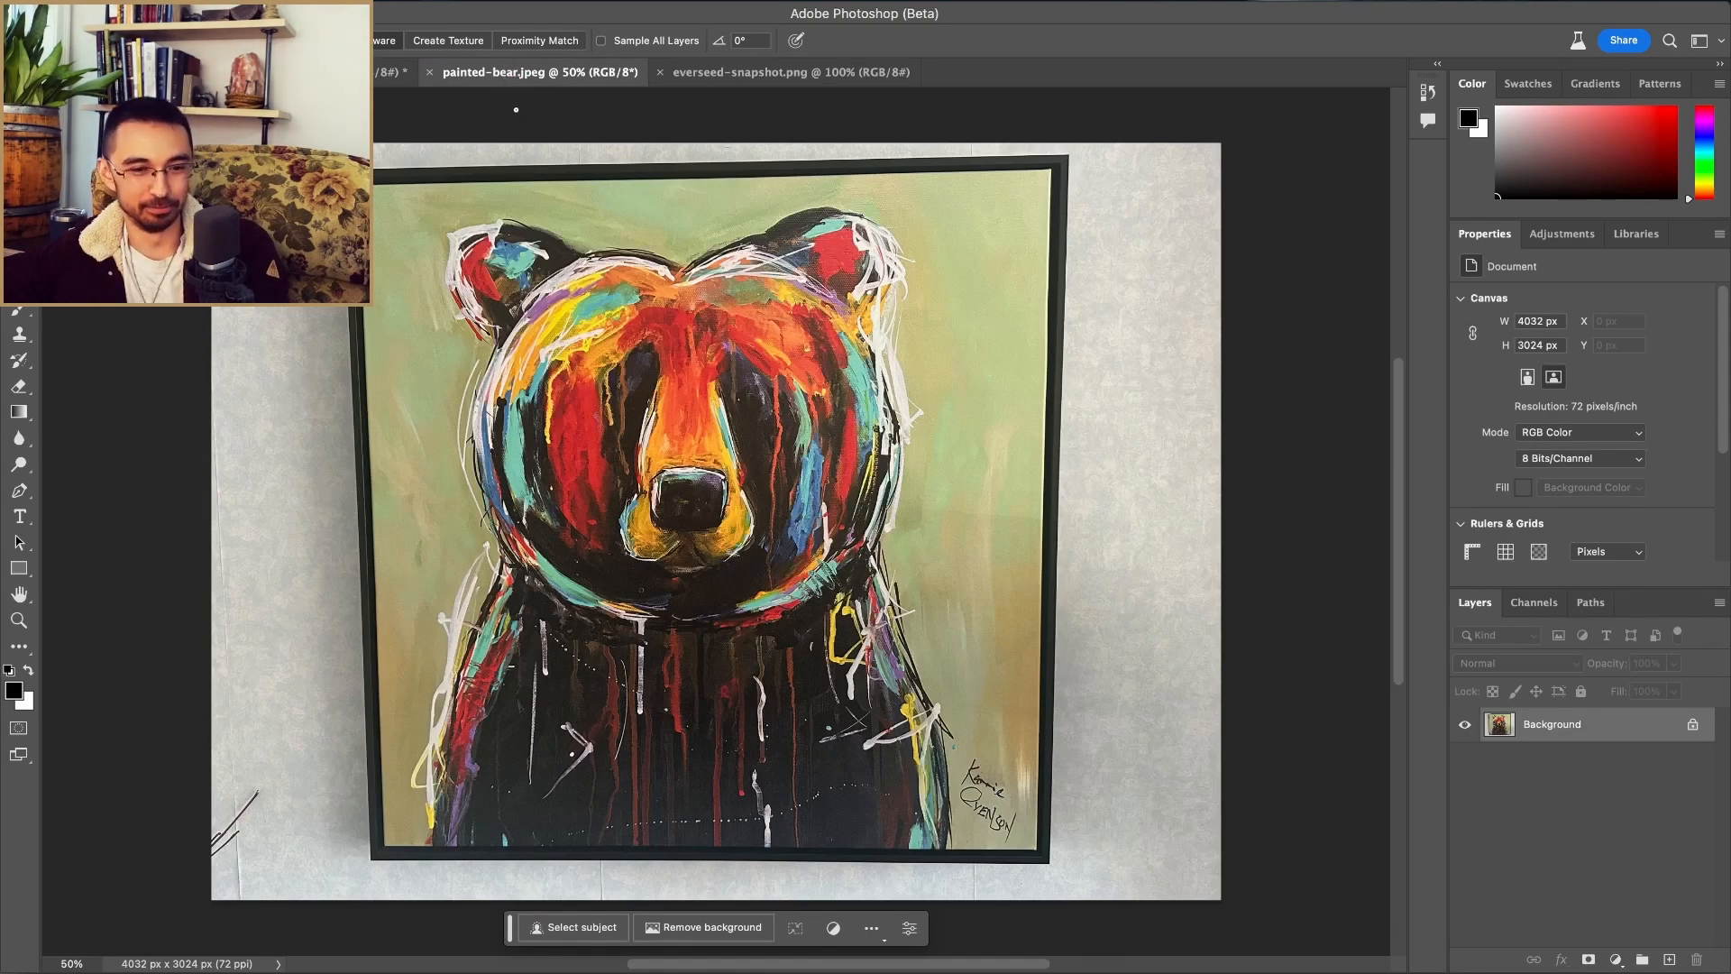
{"action": "scroll", "coordinate": [842, 507], "scroll_direction": "up", "scroll_amount": 1}
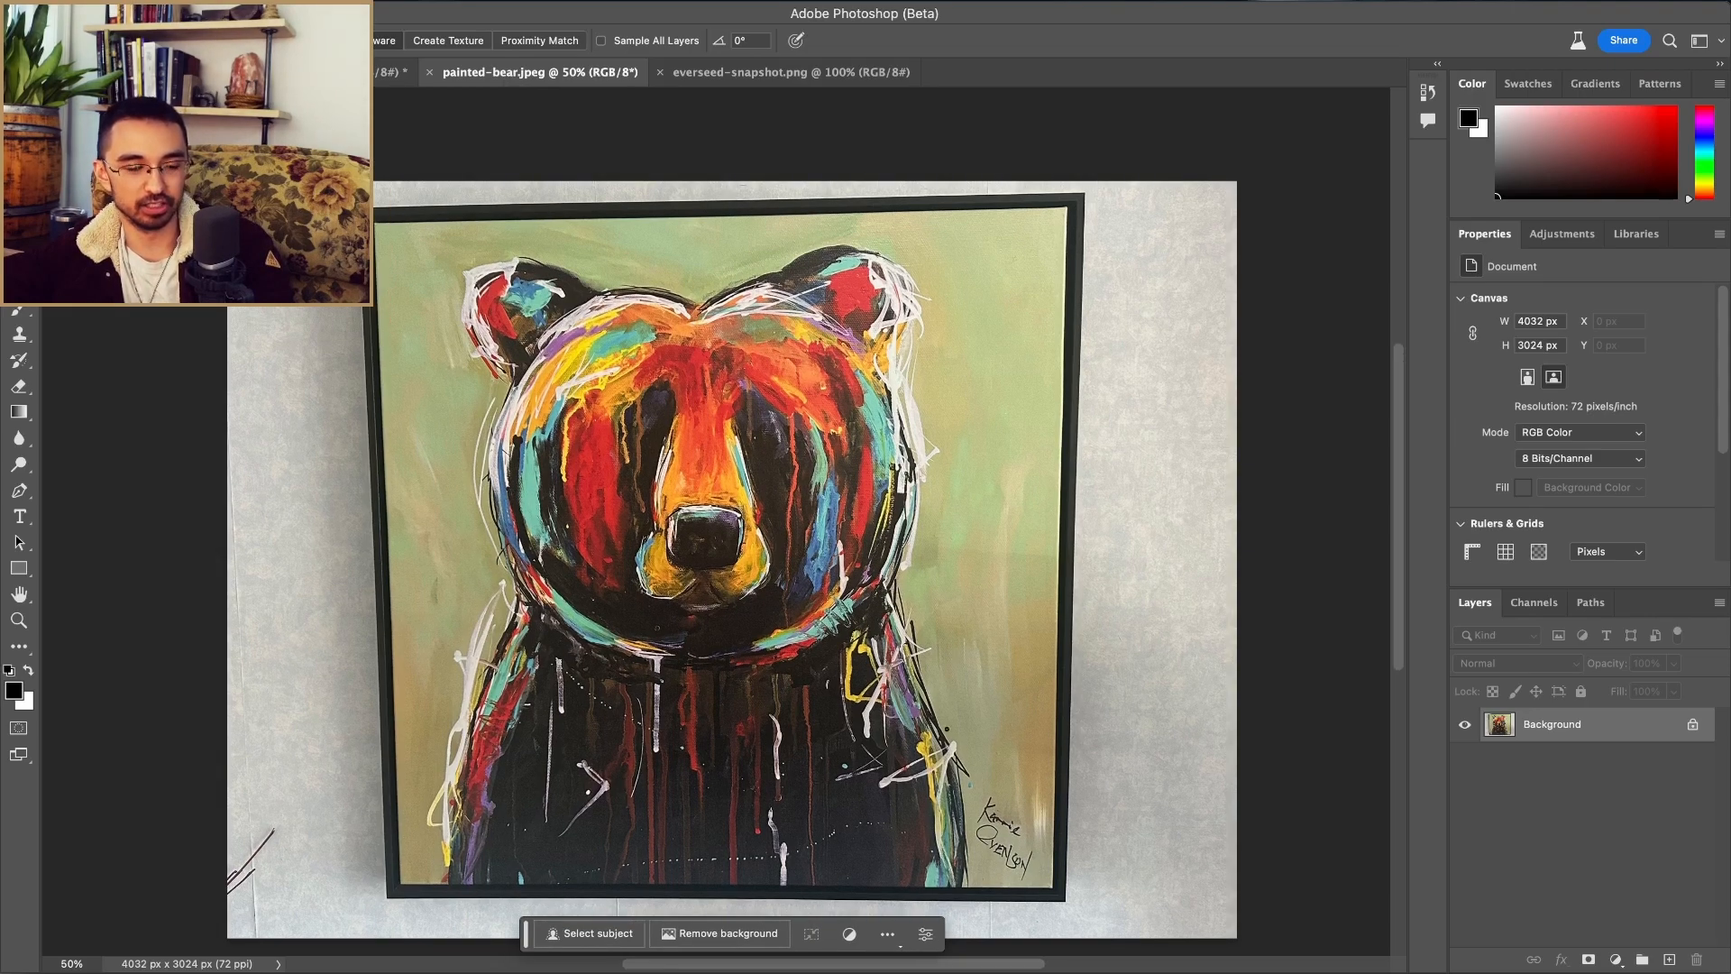
{"action": "scroll", "coordinate": [733, 553], "scroll_direction": "down", "scroll_amount": 1}
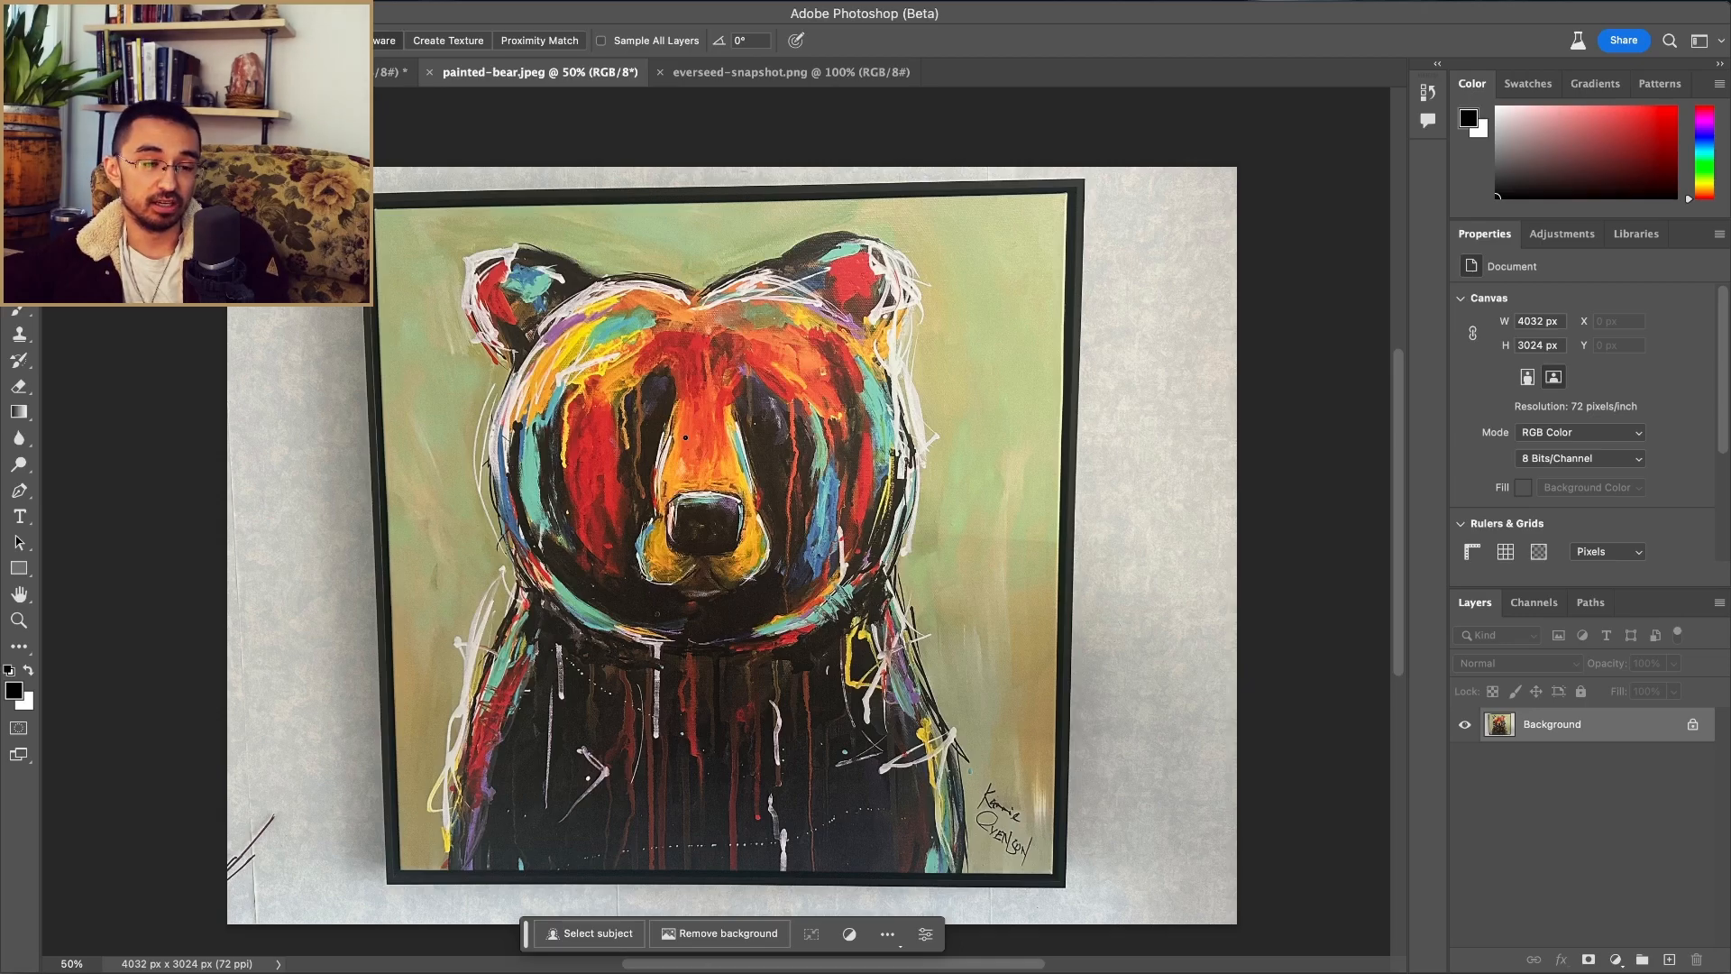
{"action": "key", "text": "space"}
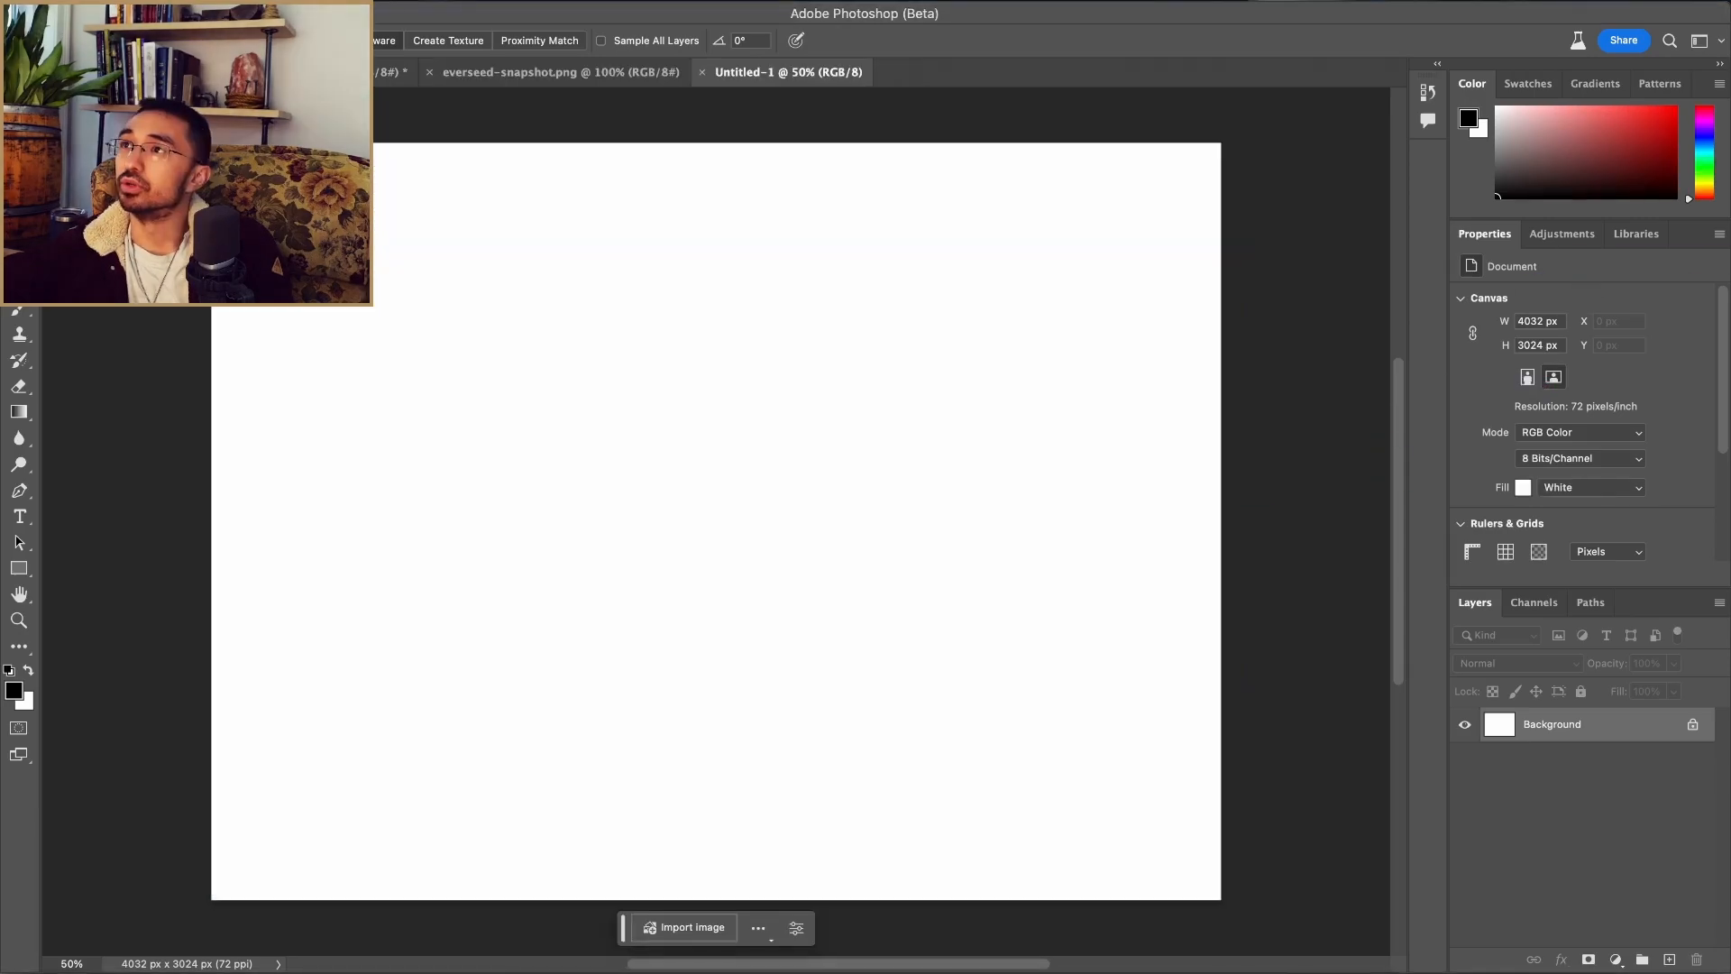
{"action": "left_click_drag", "start_coordinate": [9, 730], "coordinate": [657, 478]}
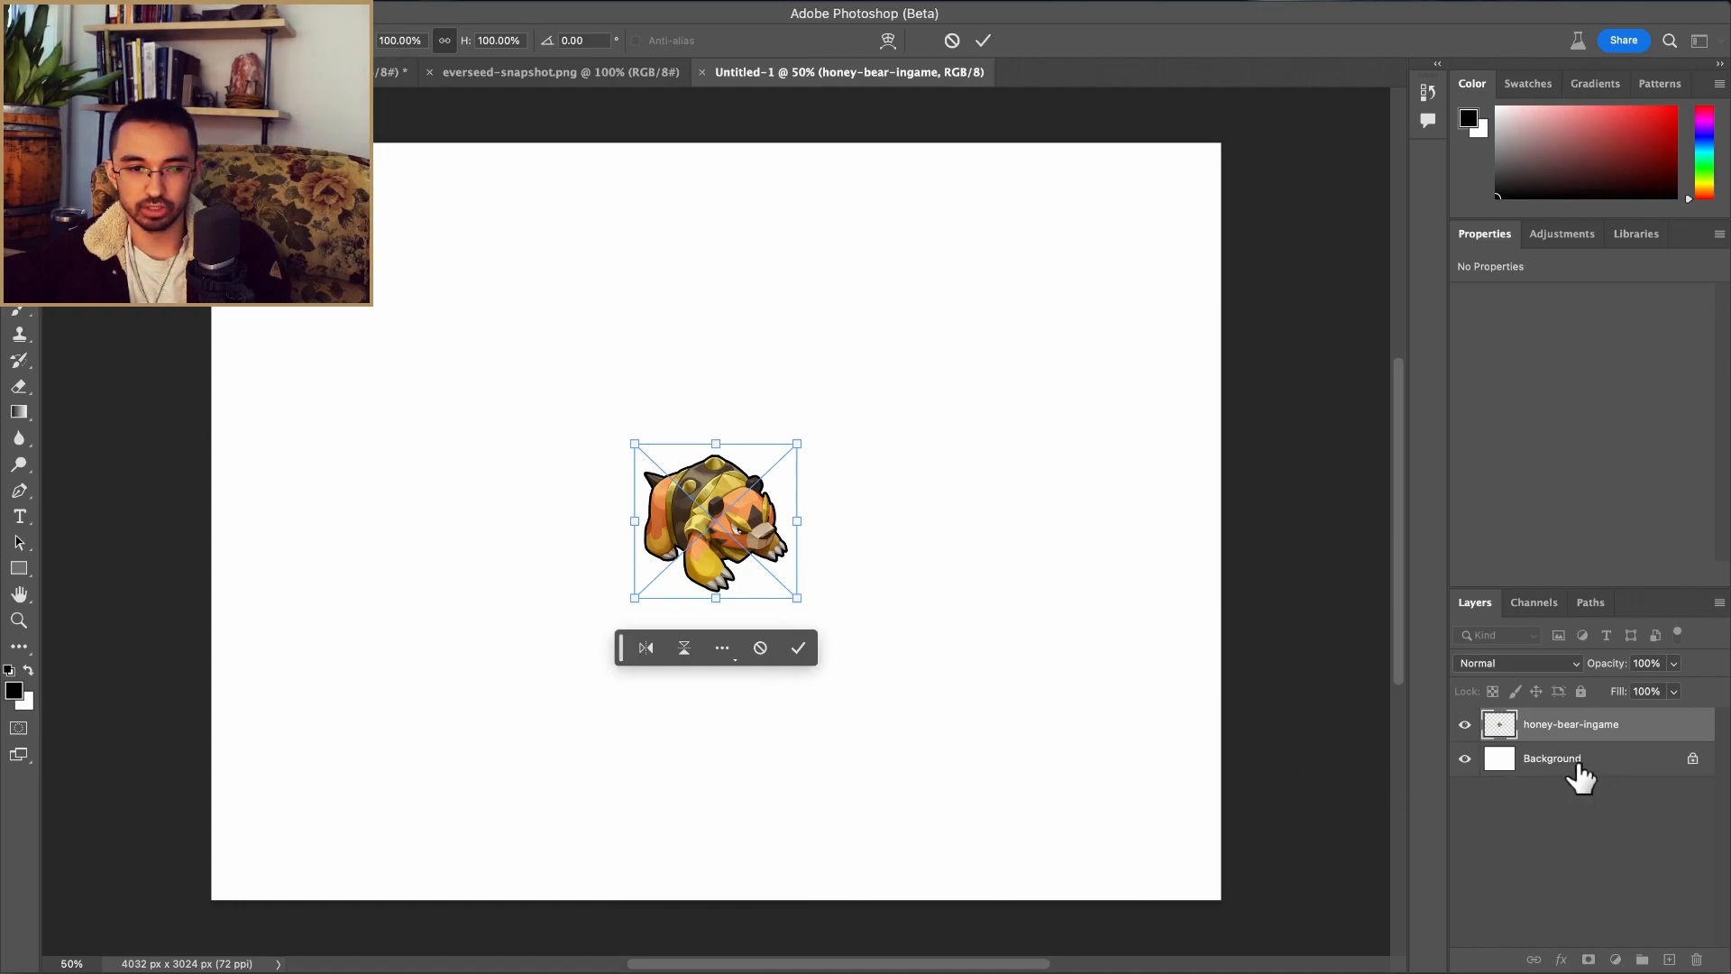
{"action": "left_click", "coordinate": [799, 648]}
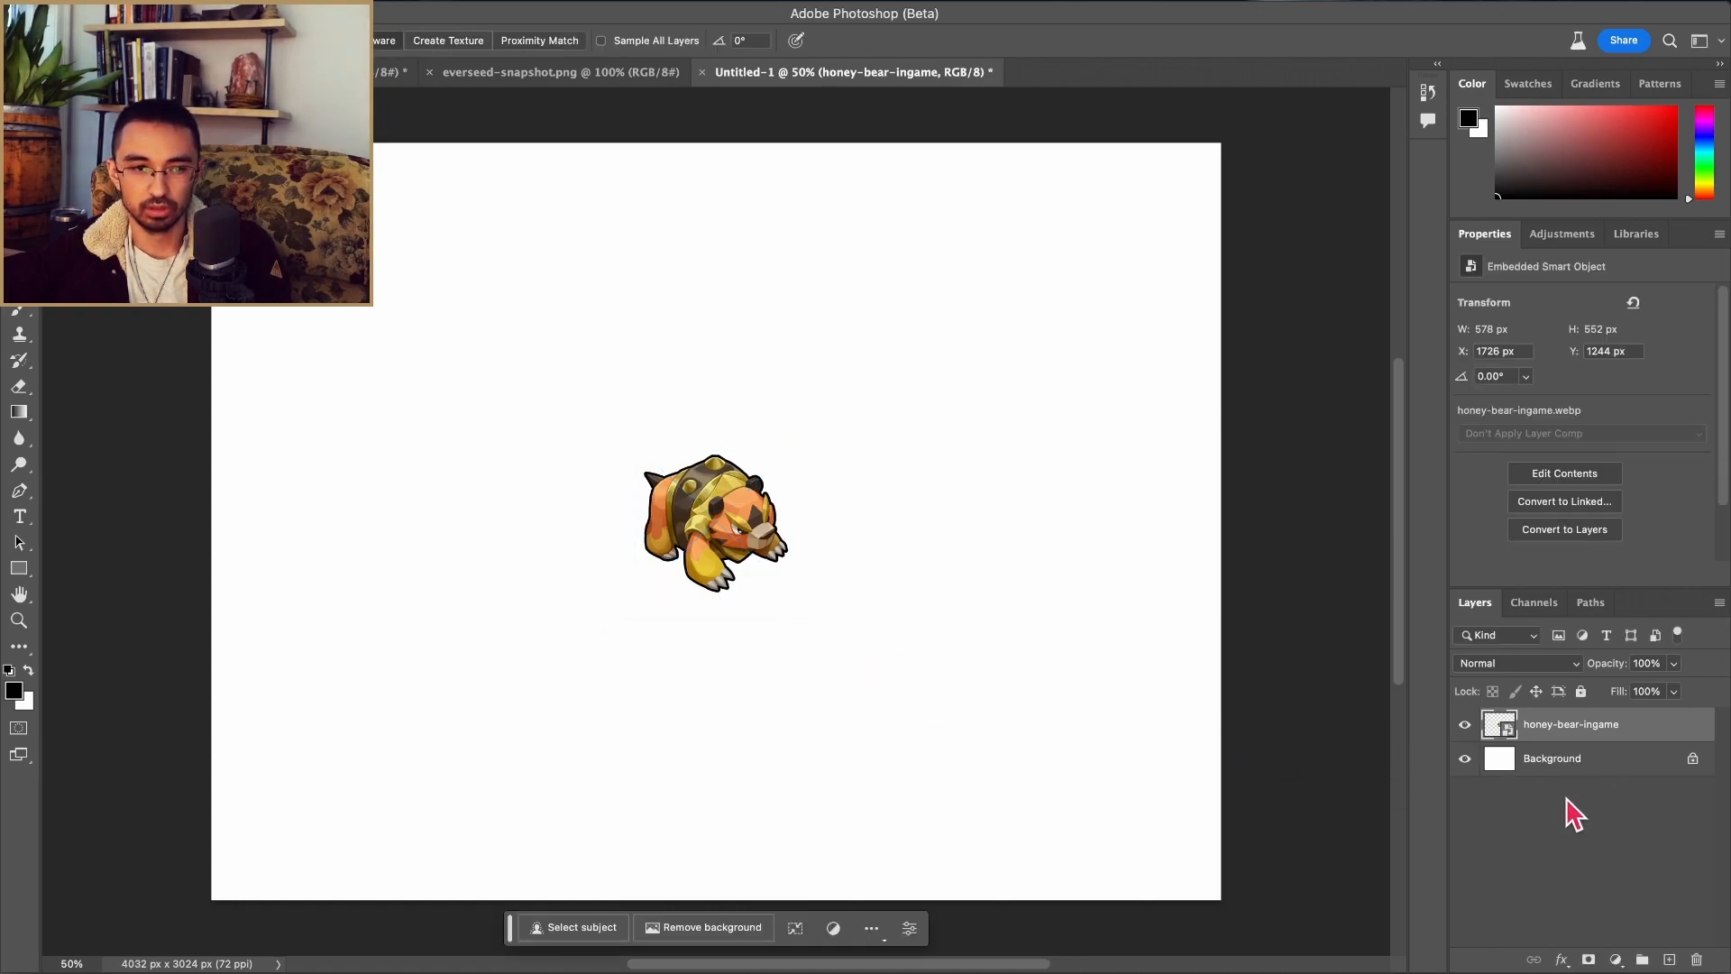
{"action": "key", "text": "super+z"}
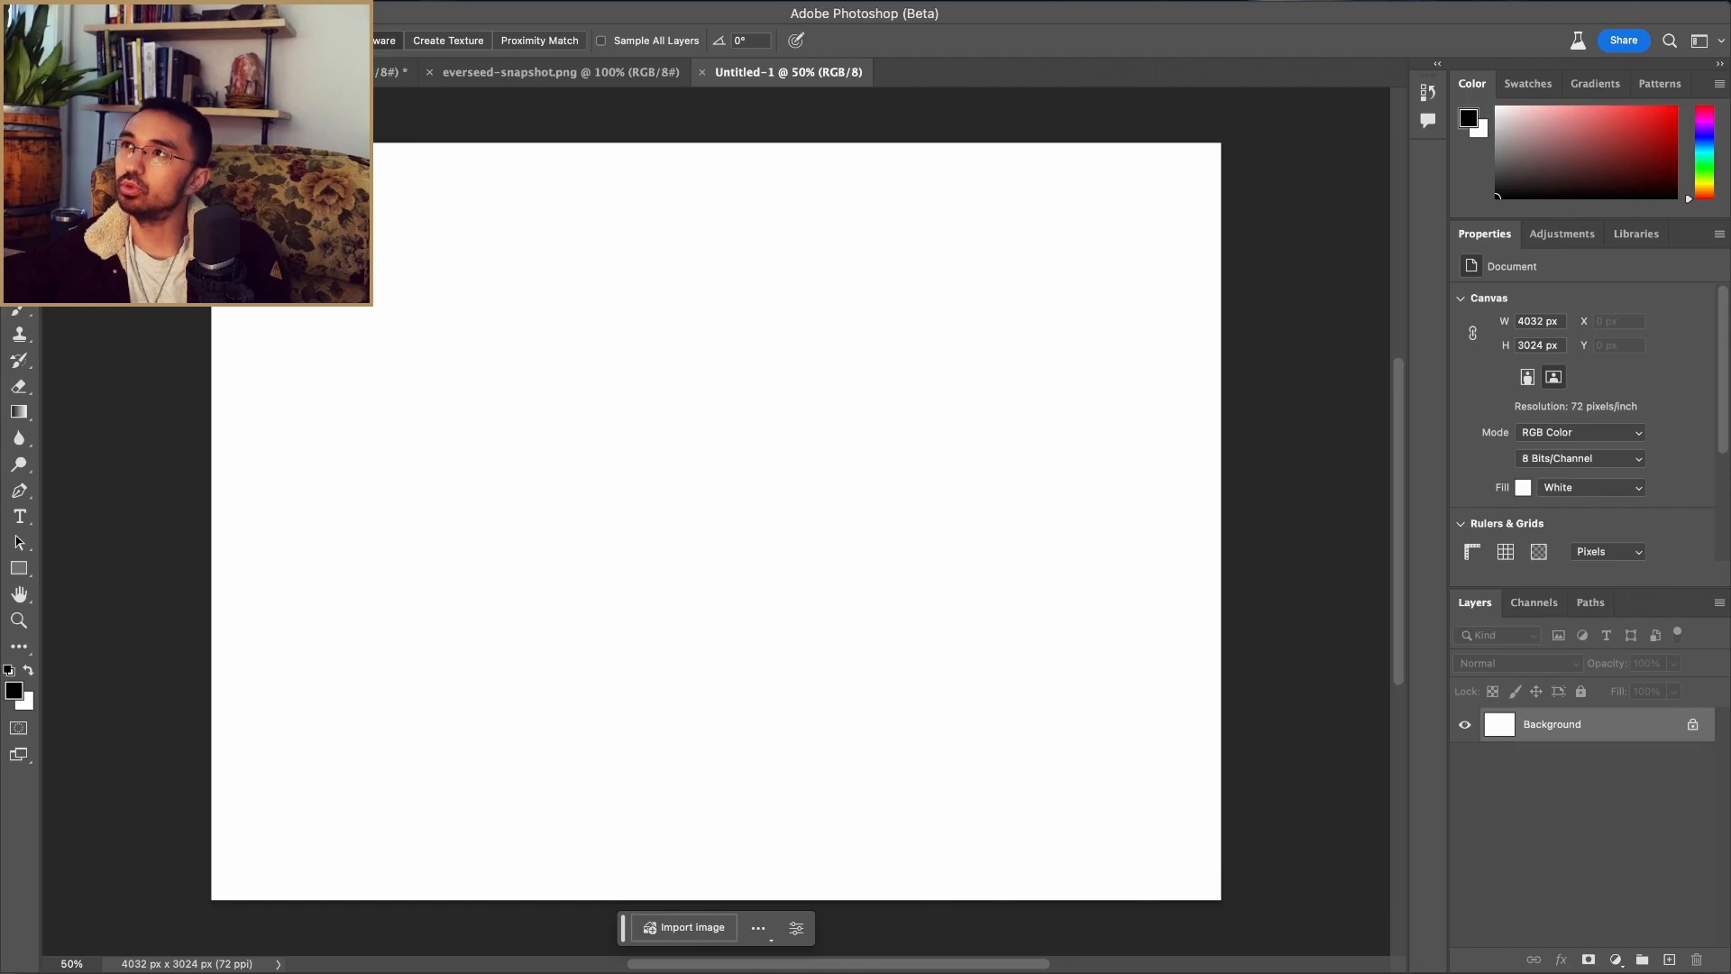
Step: Place the honey-bear-ingame image on the blank canvas unflipped and add the painted-bear photo as a separate layer above it
{"action": "left_click_drag", "start_coordinate": [9, 730], "coordinate": [762, 469]}
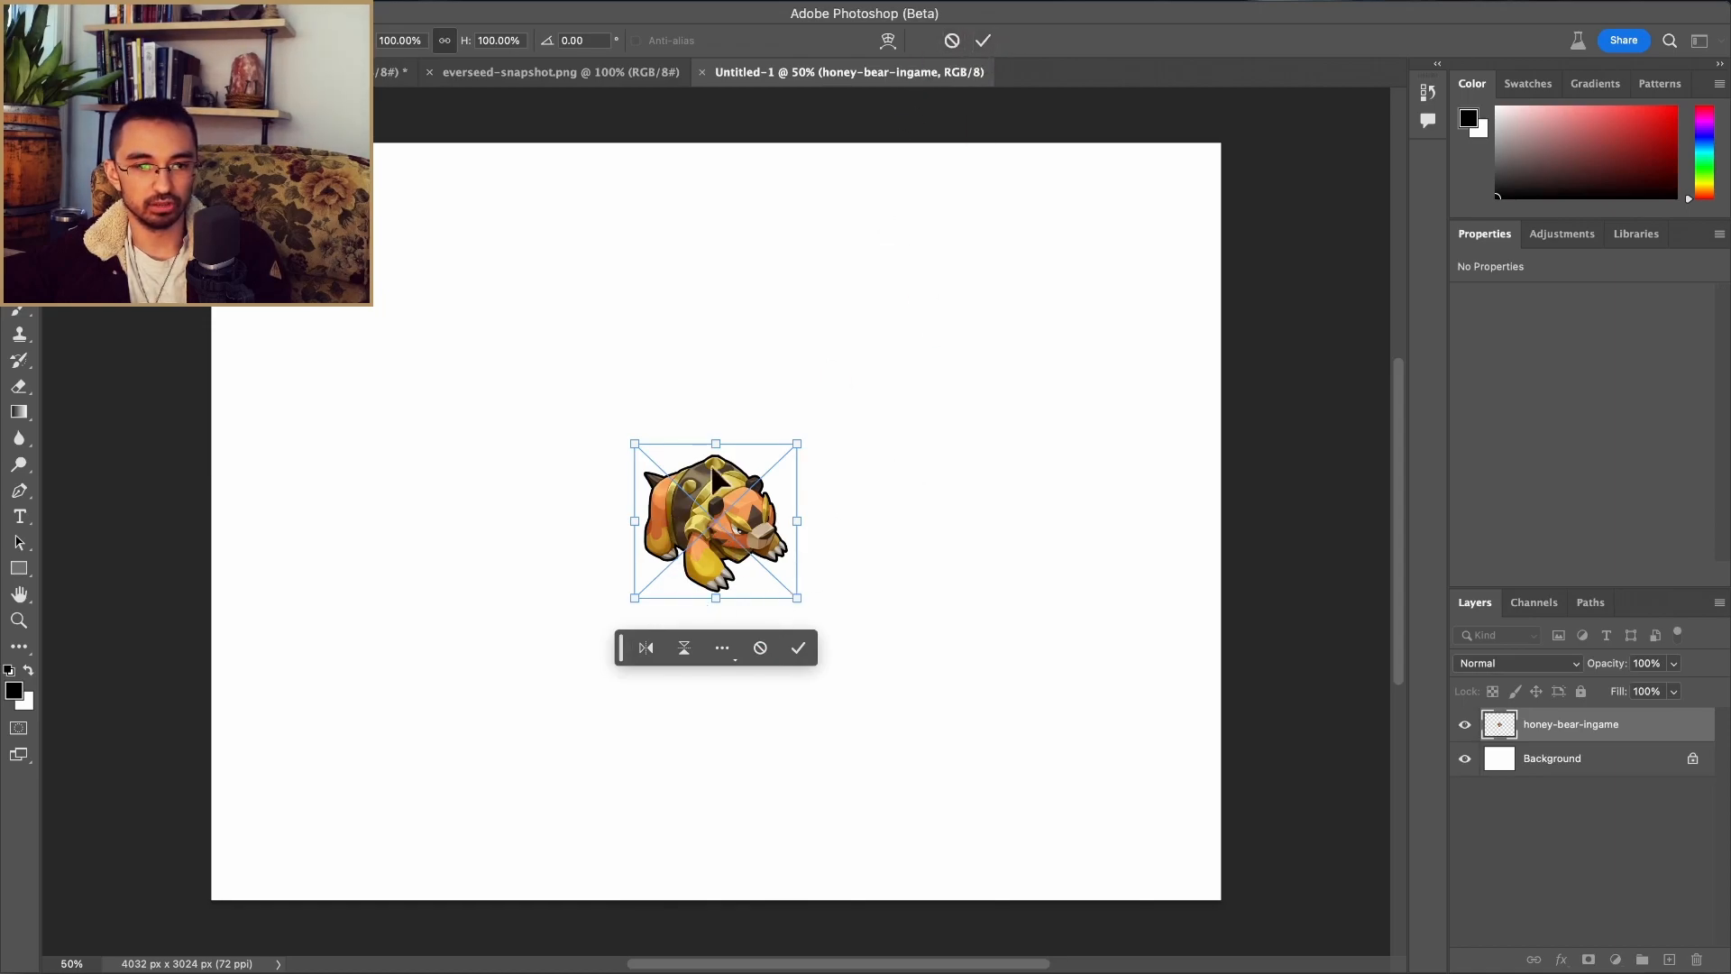
{"action": "left_click", "coordinate": [652, 650]}
{"action": "left_click", "coordinate": [652, 650]}
{"action": "left_click", "coordinate": [644, 649]}
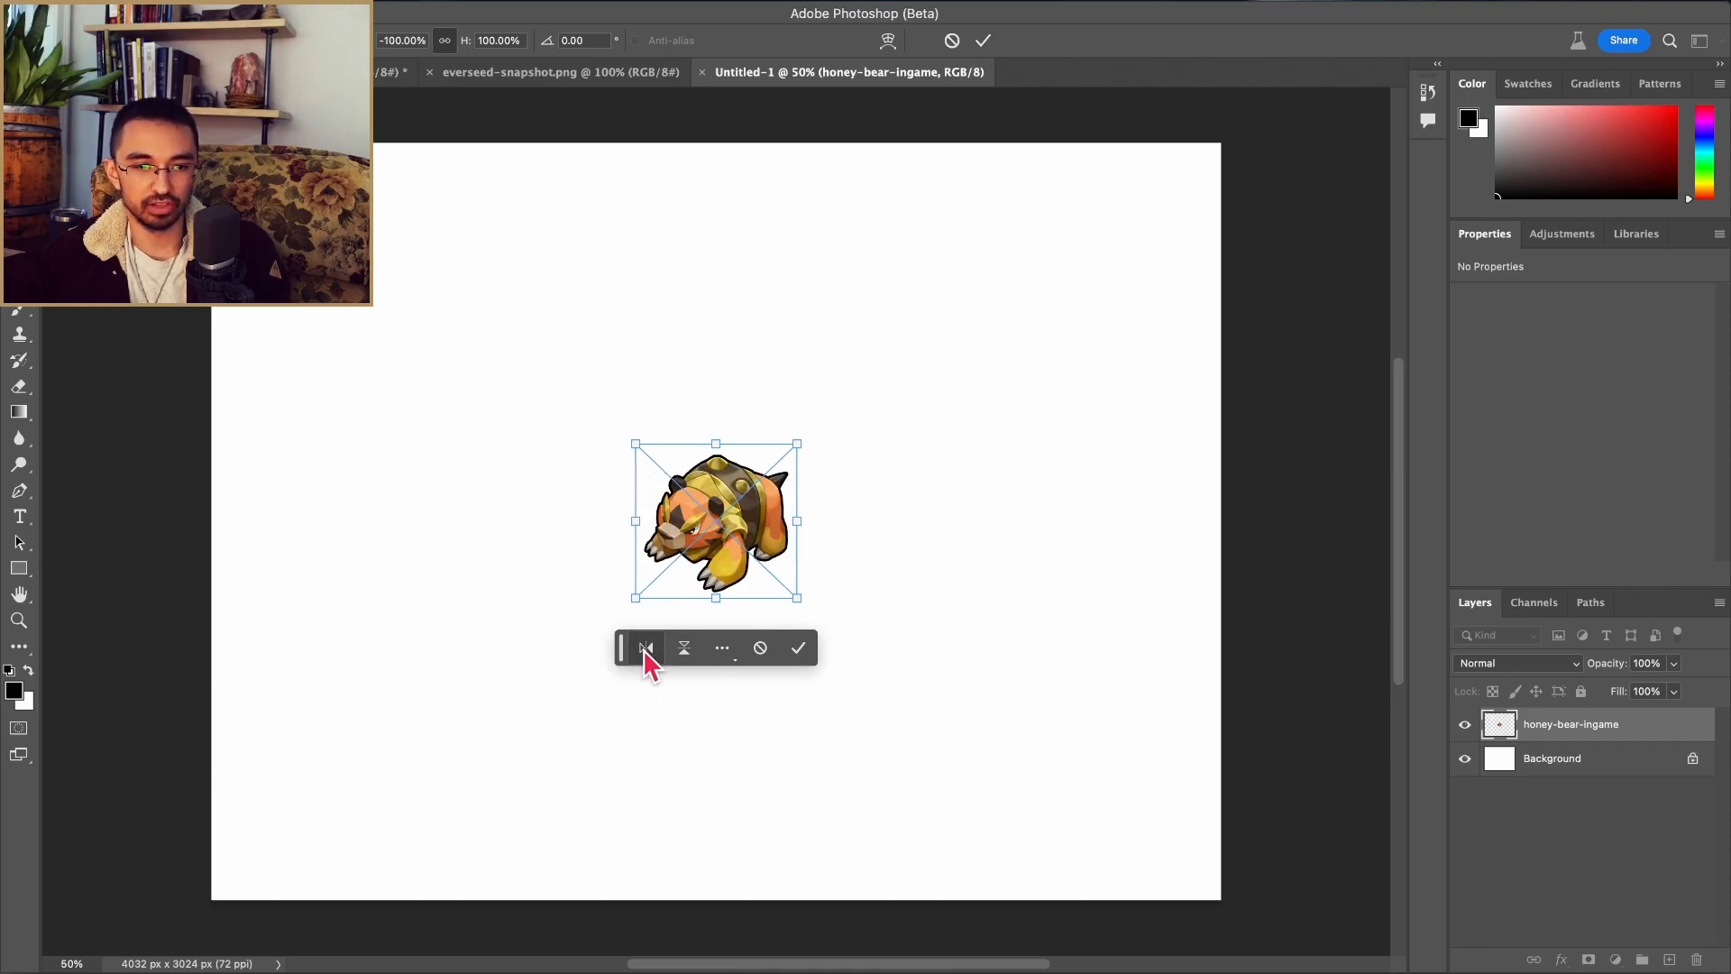
{"action": "left_click", "coordinate": [644, 649]}
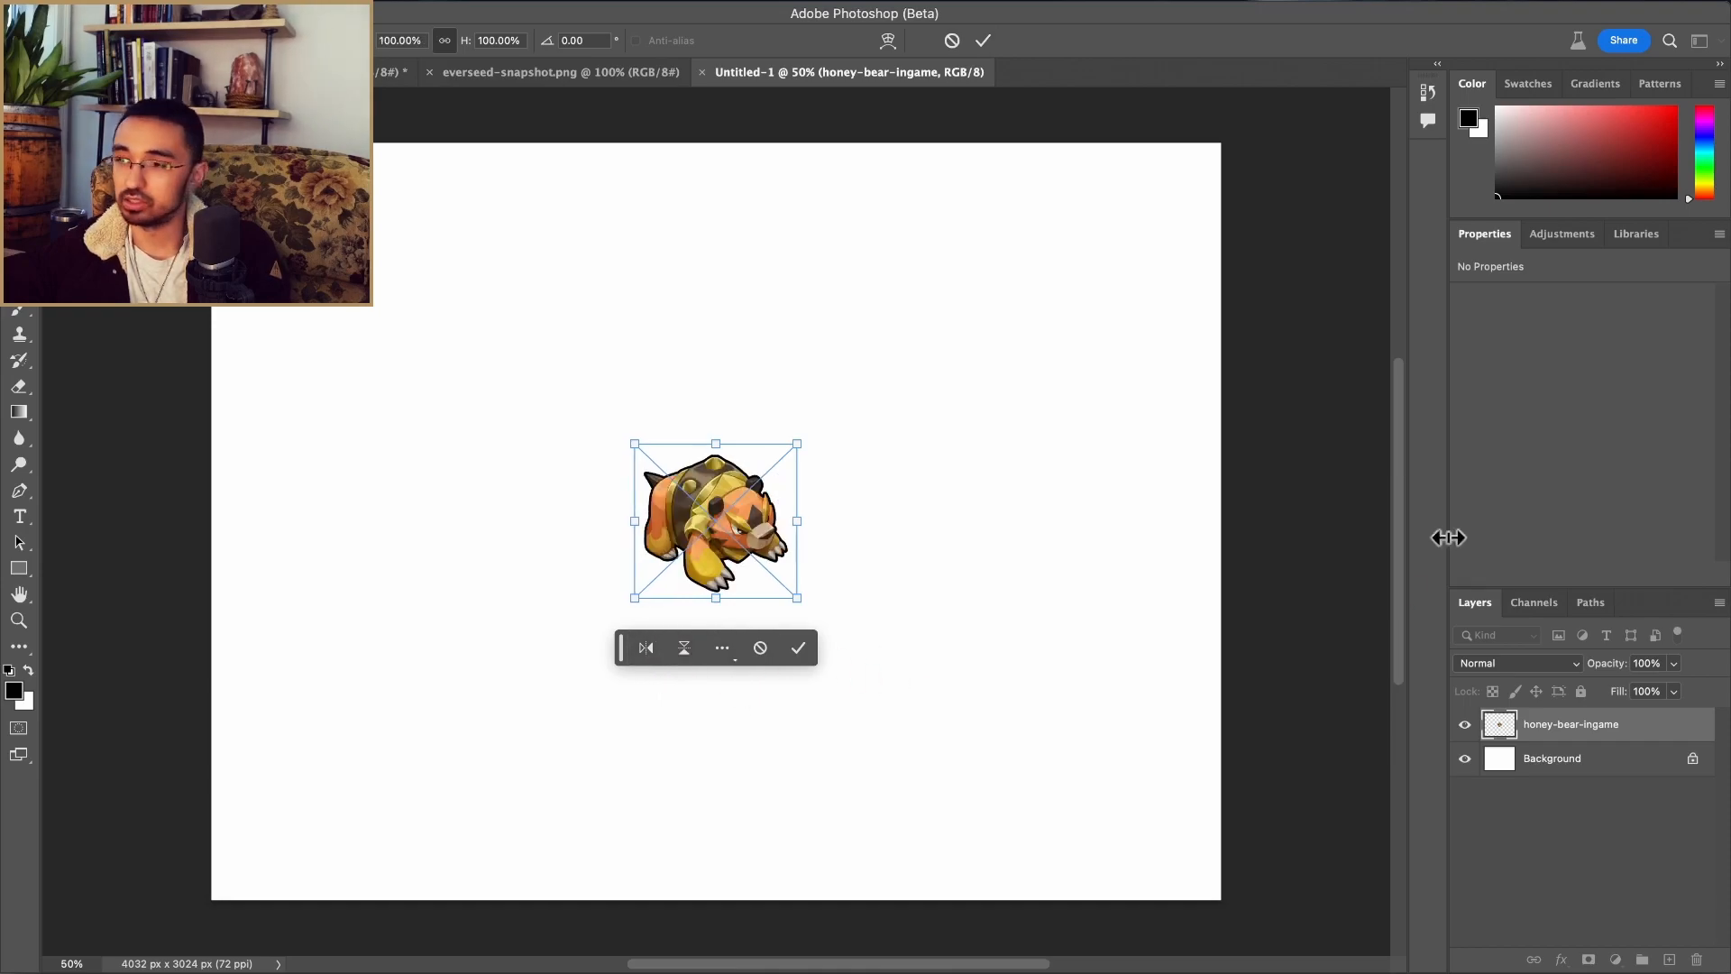
{"action": "key", "text": "super+Tab"}
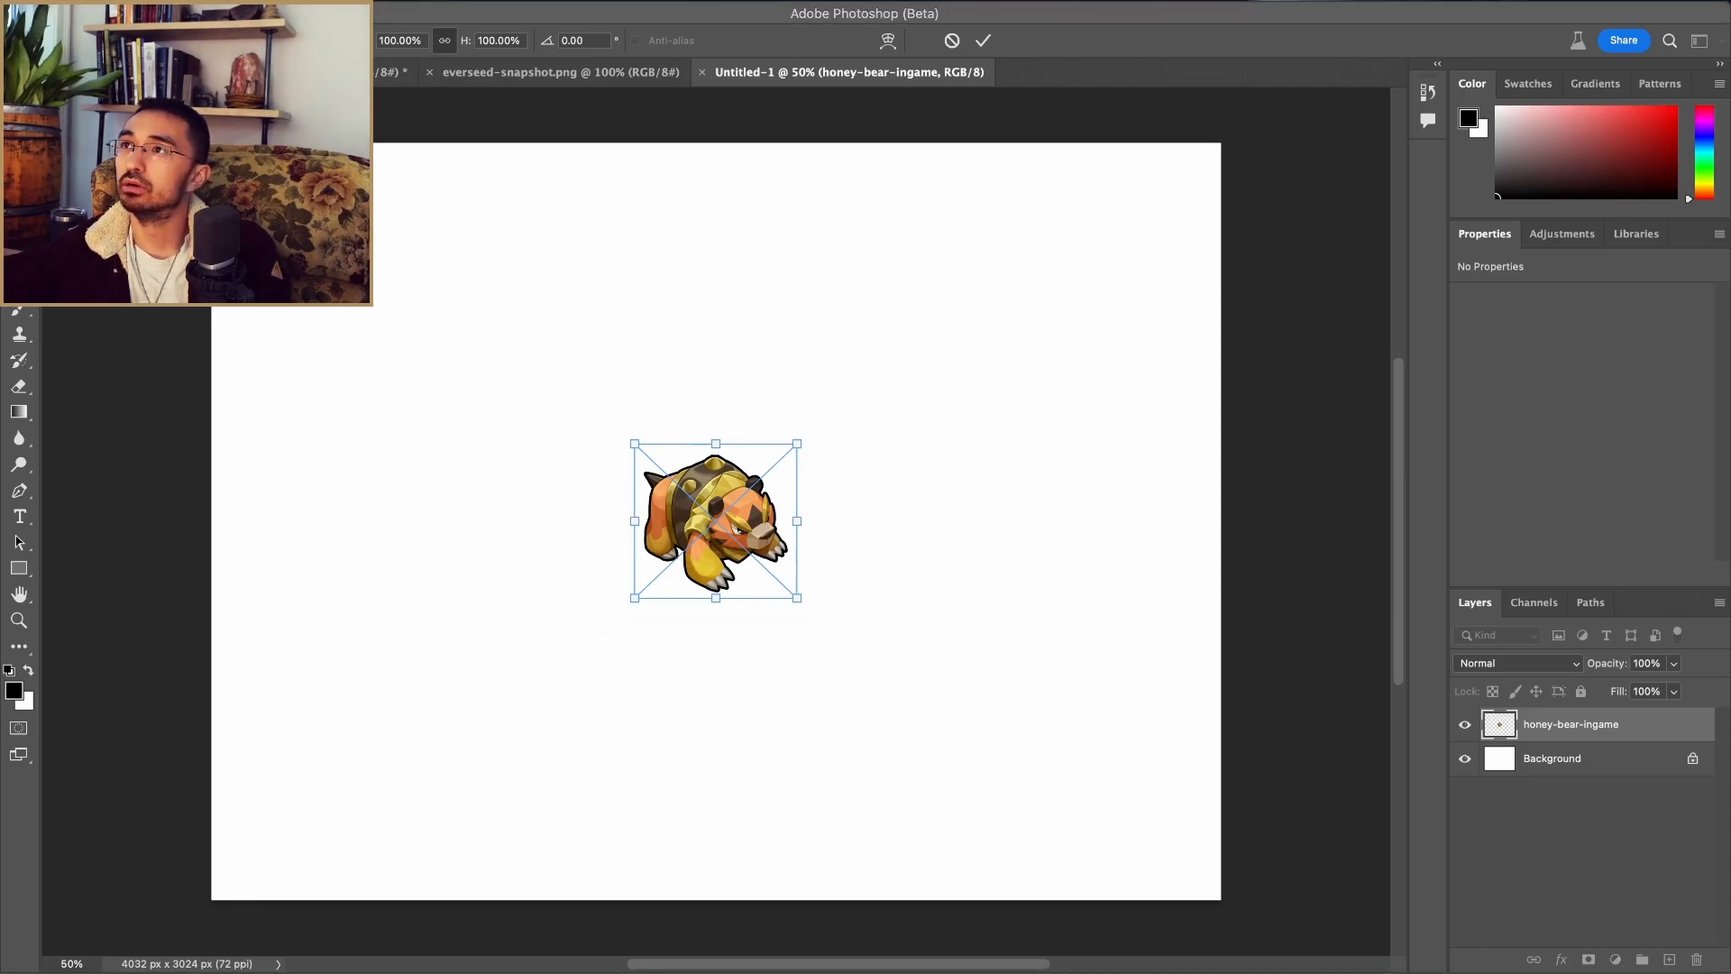
{"action": "left_click_drag", "start_coordinate": [373, 299], "coordinate": [922, 300]}
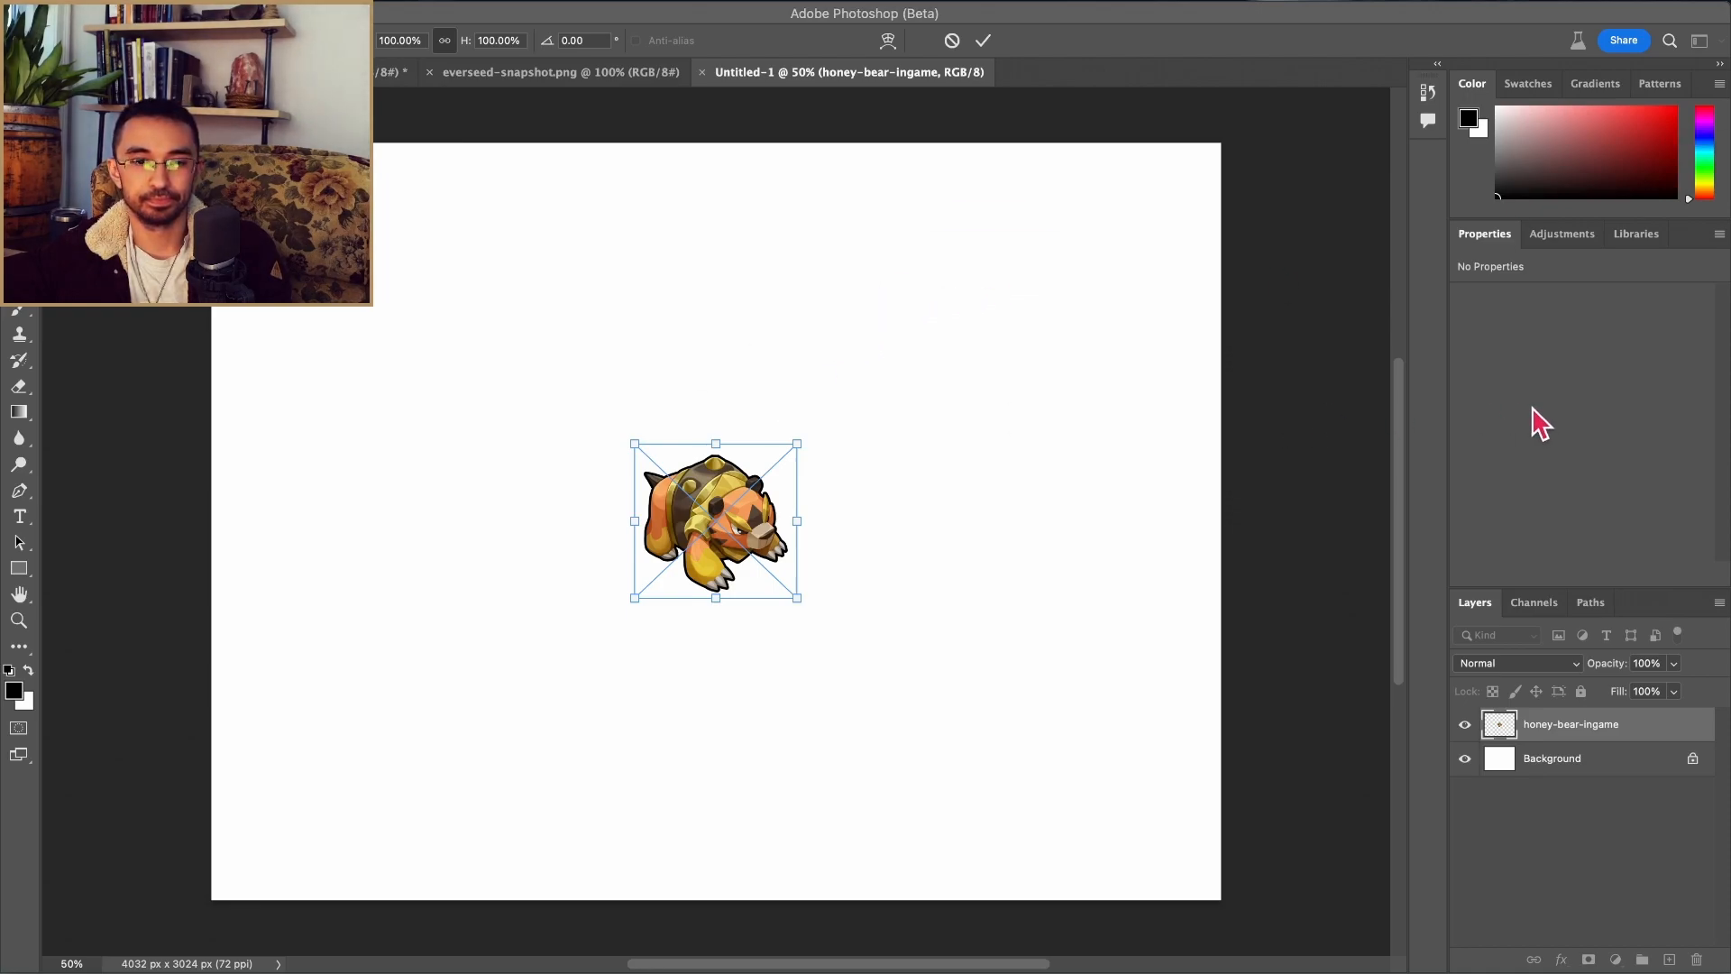
{"action": "left_click", "coordinate": [984, 41]}
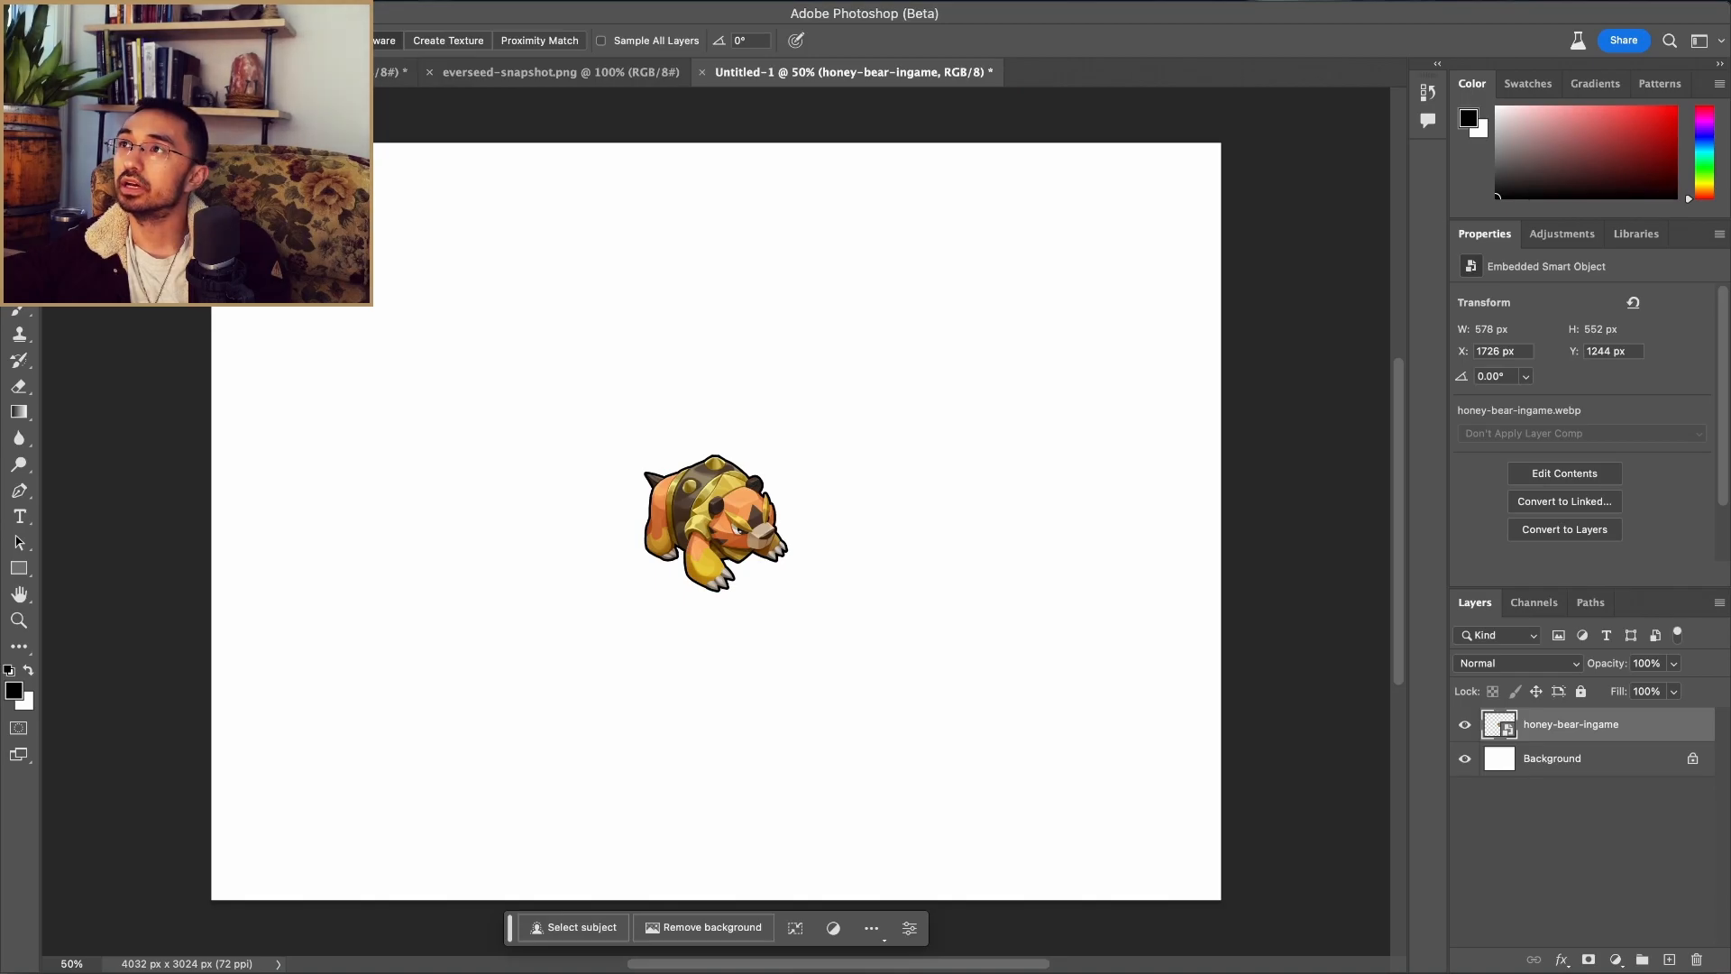
{"action": "mouse_move", "coordinate": [1283, 96]}
{"action": "left_mouse_down"}
{"action": "mouse_move", "coordinate": [637, 386]}
{"action": "mouse_move", "coordinate": [929, 538]}
{"action": "left_mouse_up"}
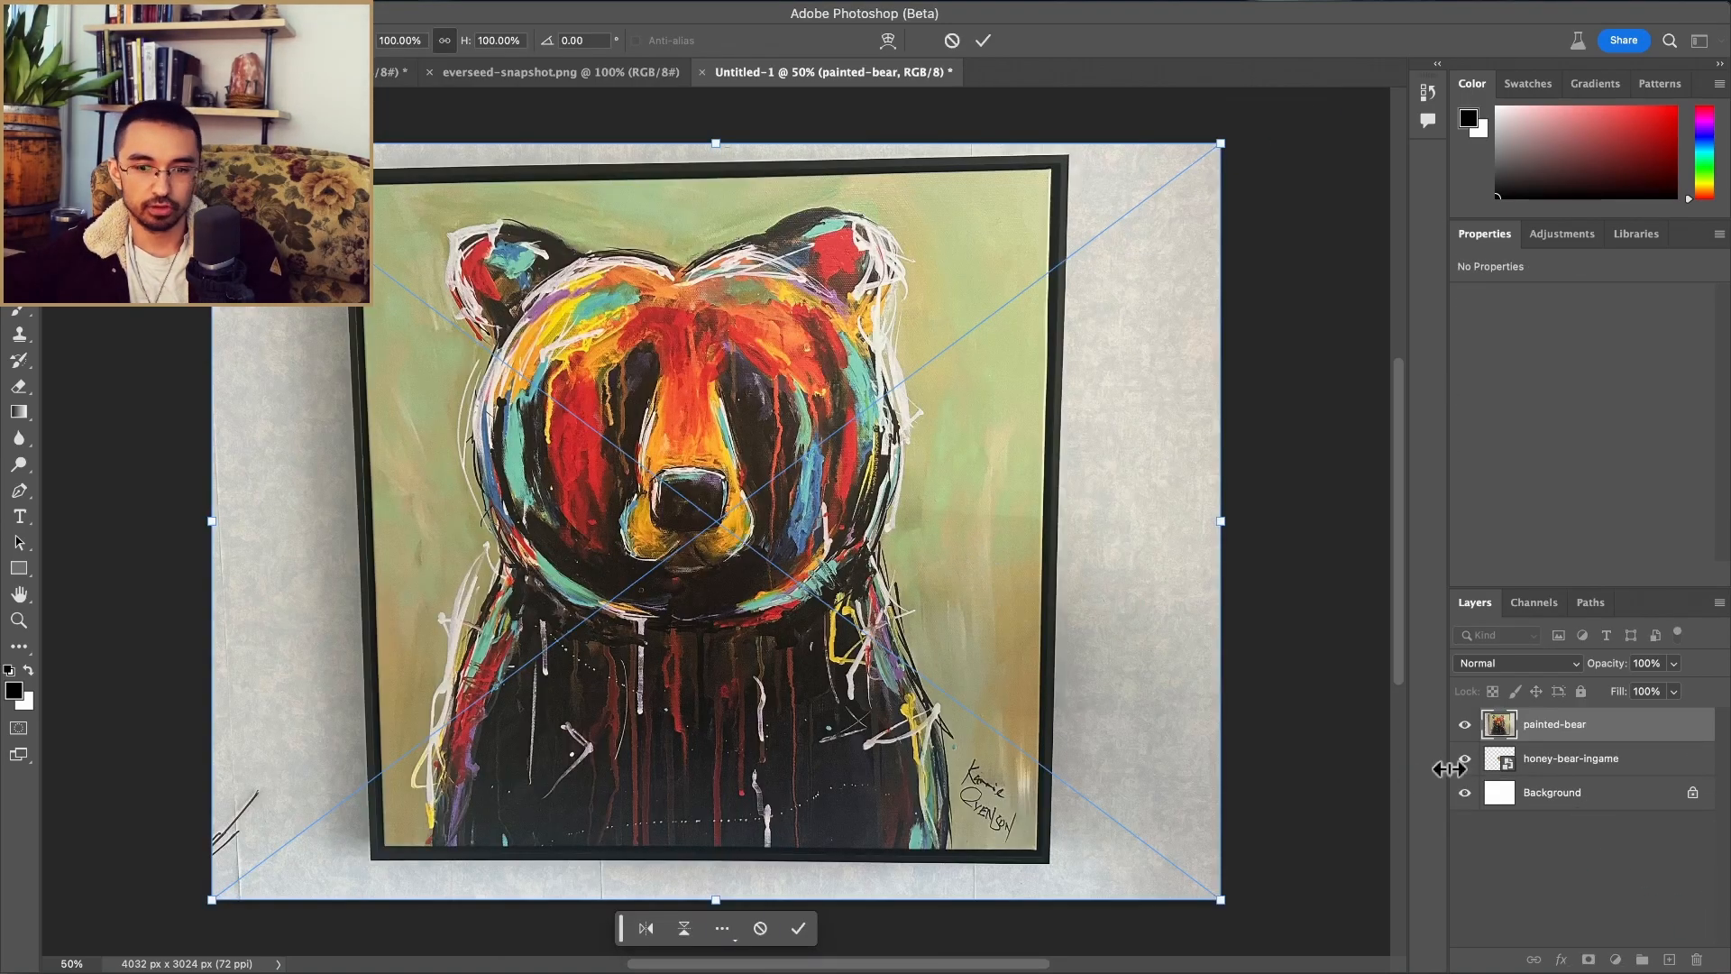
{"action": "key", "text": "Return"}
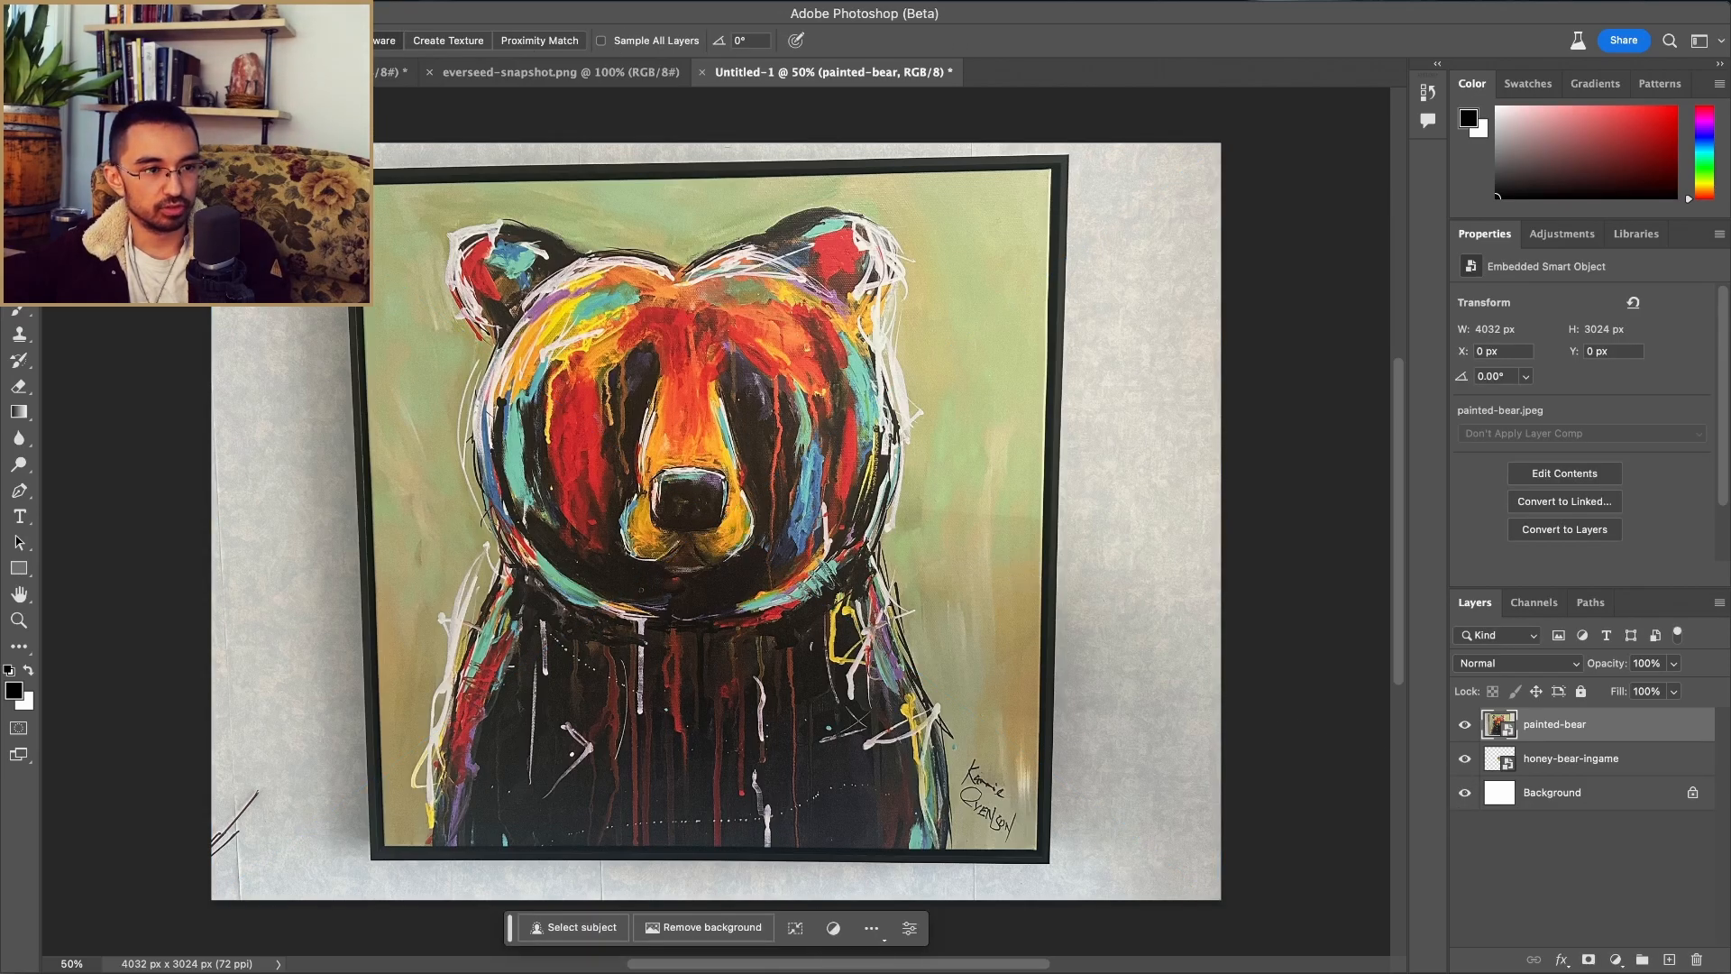
Step: Outline the painting's black frame from corner to corner with the Pen tool and load the path as a selection
{"action": "key", "text": "p"}
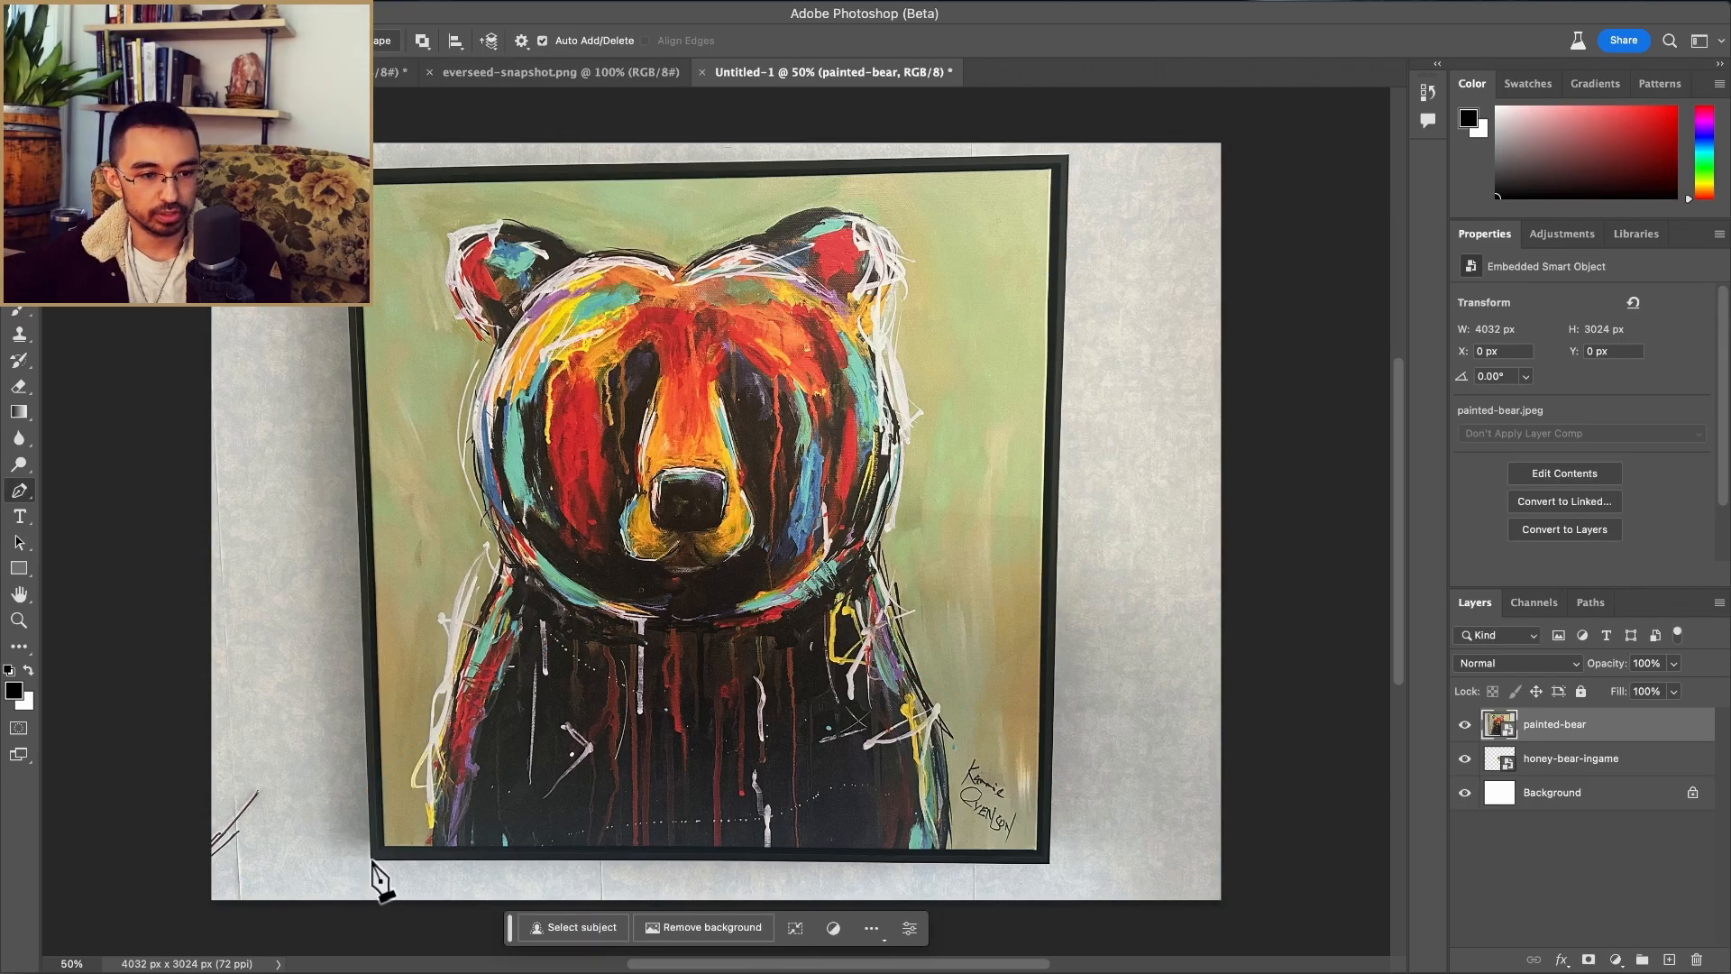
{"action": "left_click", "coordinate": [371, 861]}
{"action": "left_click", "coordinate": [1049, 863]}
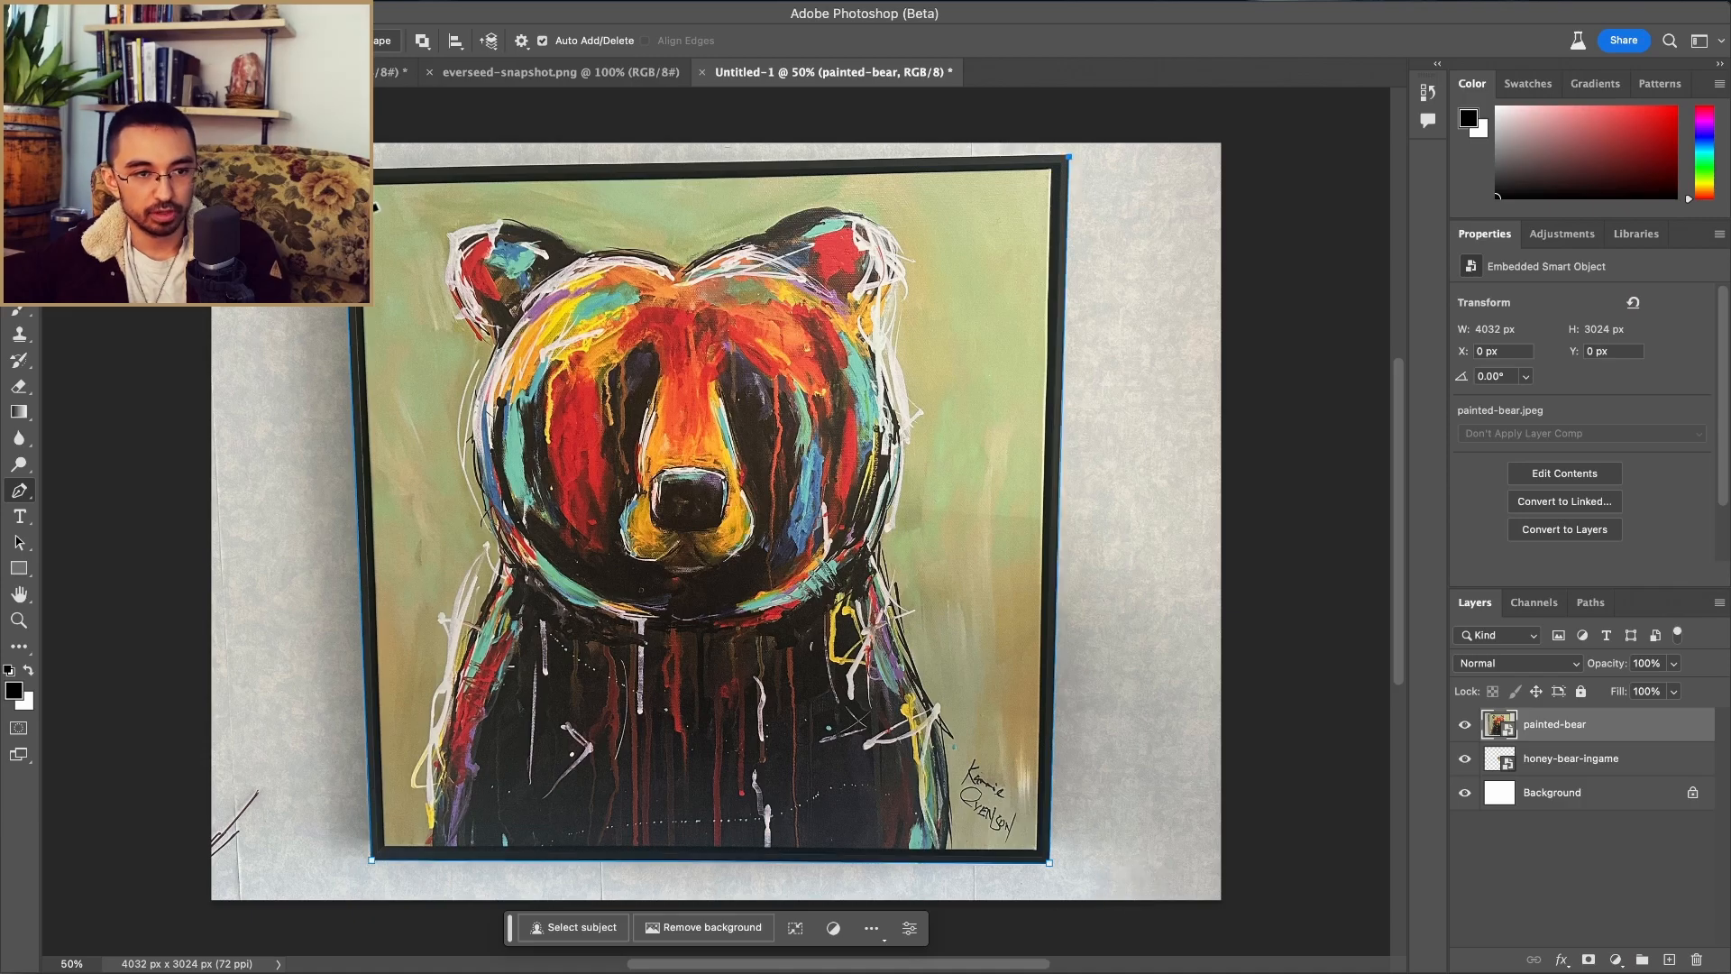
{"action": "left_click", "coordinate": [1591, 603]}
{"action": "left_click", "coordinate": [1469, 635], "text": "super"}
{"action": "left_click", "coordinate": [1476, 603]}
Step: Straighten the tilted painting by transforming its corners until the frame's edges line up with guides
{"action": "key", "text": "super+t"}
{"action": "left_click_drag", "start_coordinate": [348, 863], "coordinate": [293, 861]}
{"action": "left_click_drag", "start_coordinate": [1071, 863], "coordinate": [1082, 869]}
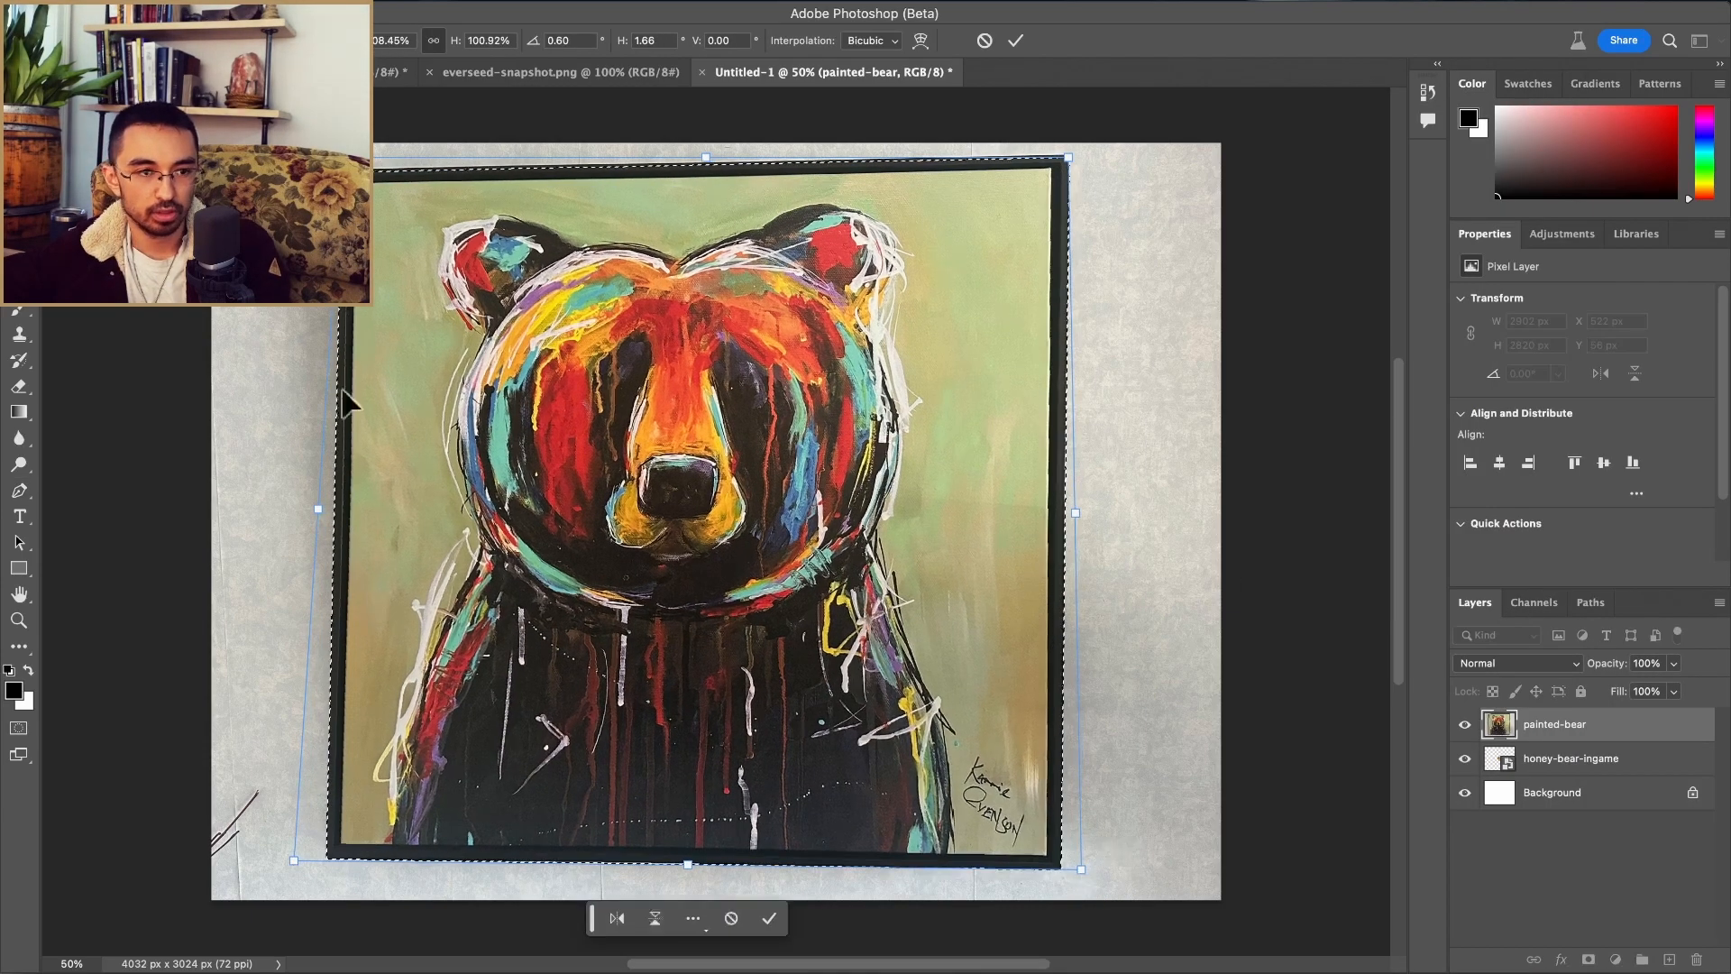
{"action": "left_click_drag", "start_coordinate": [52, 360], "coordinate": [1079, 361]}
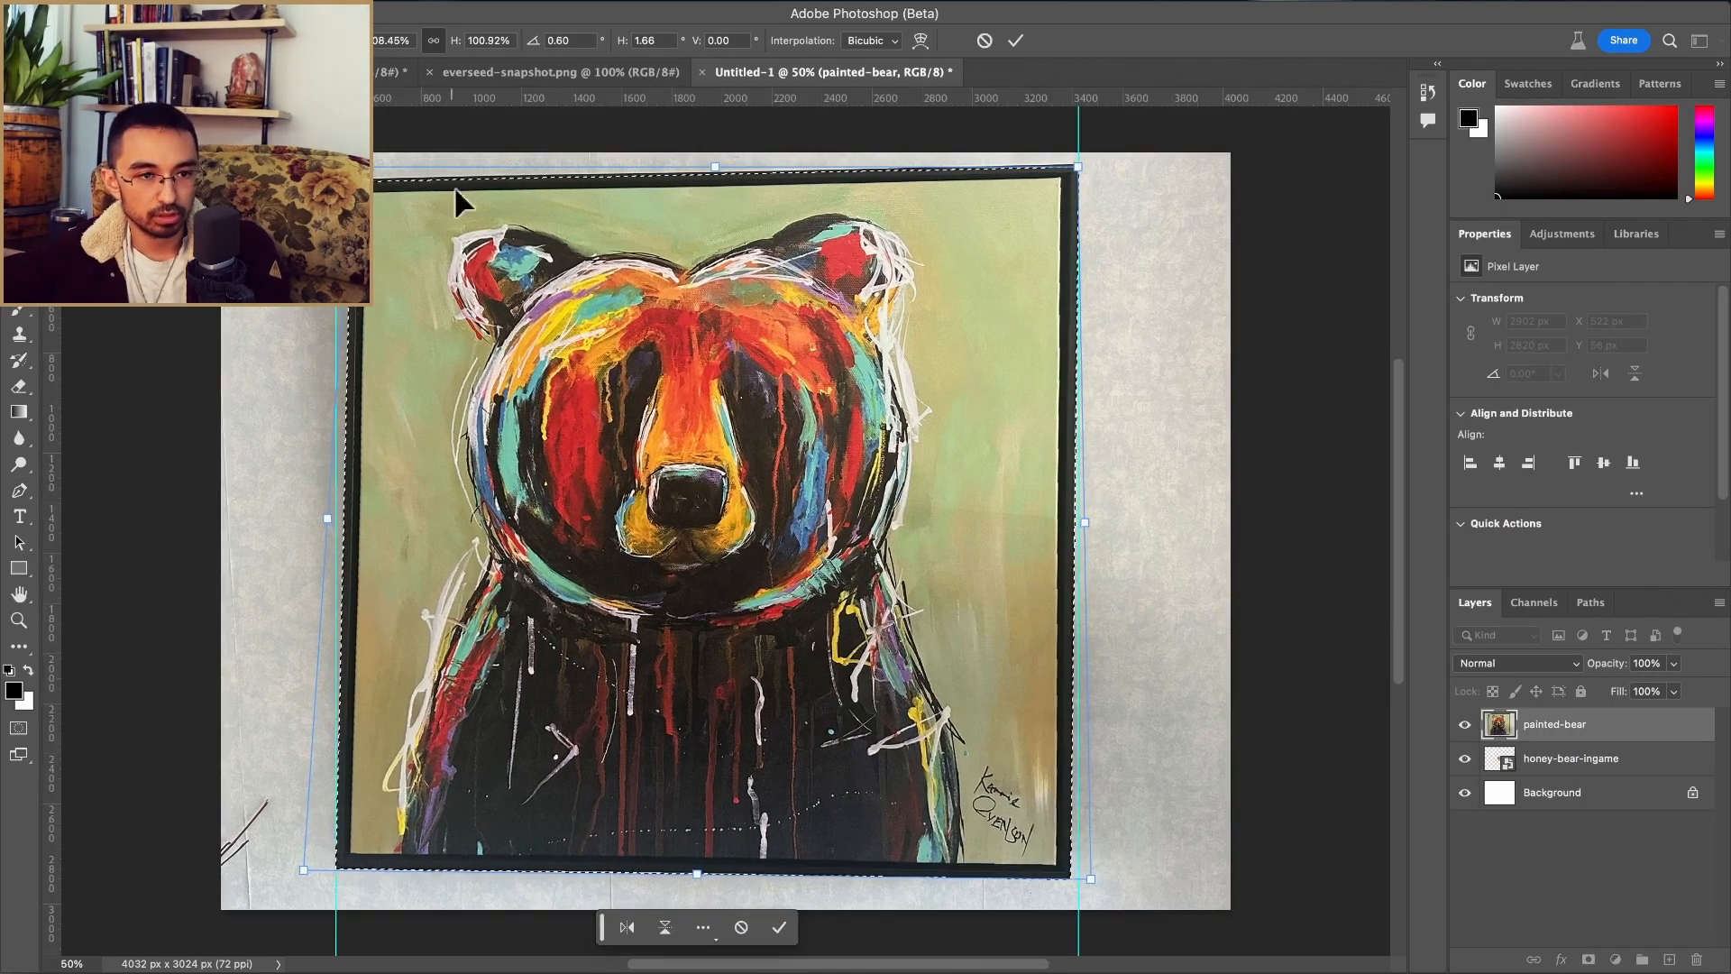
{"action": "left_click_drag", "start_coordinate": [303, 871], "coordinate": [311, 891]}
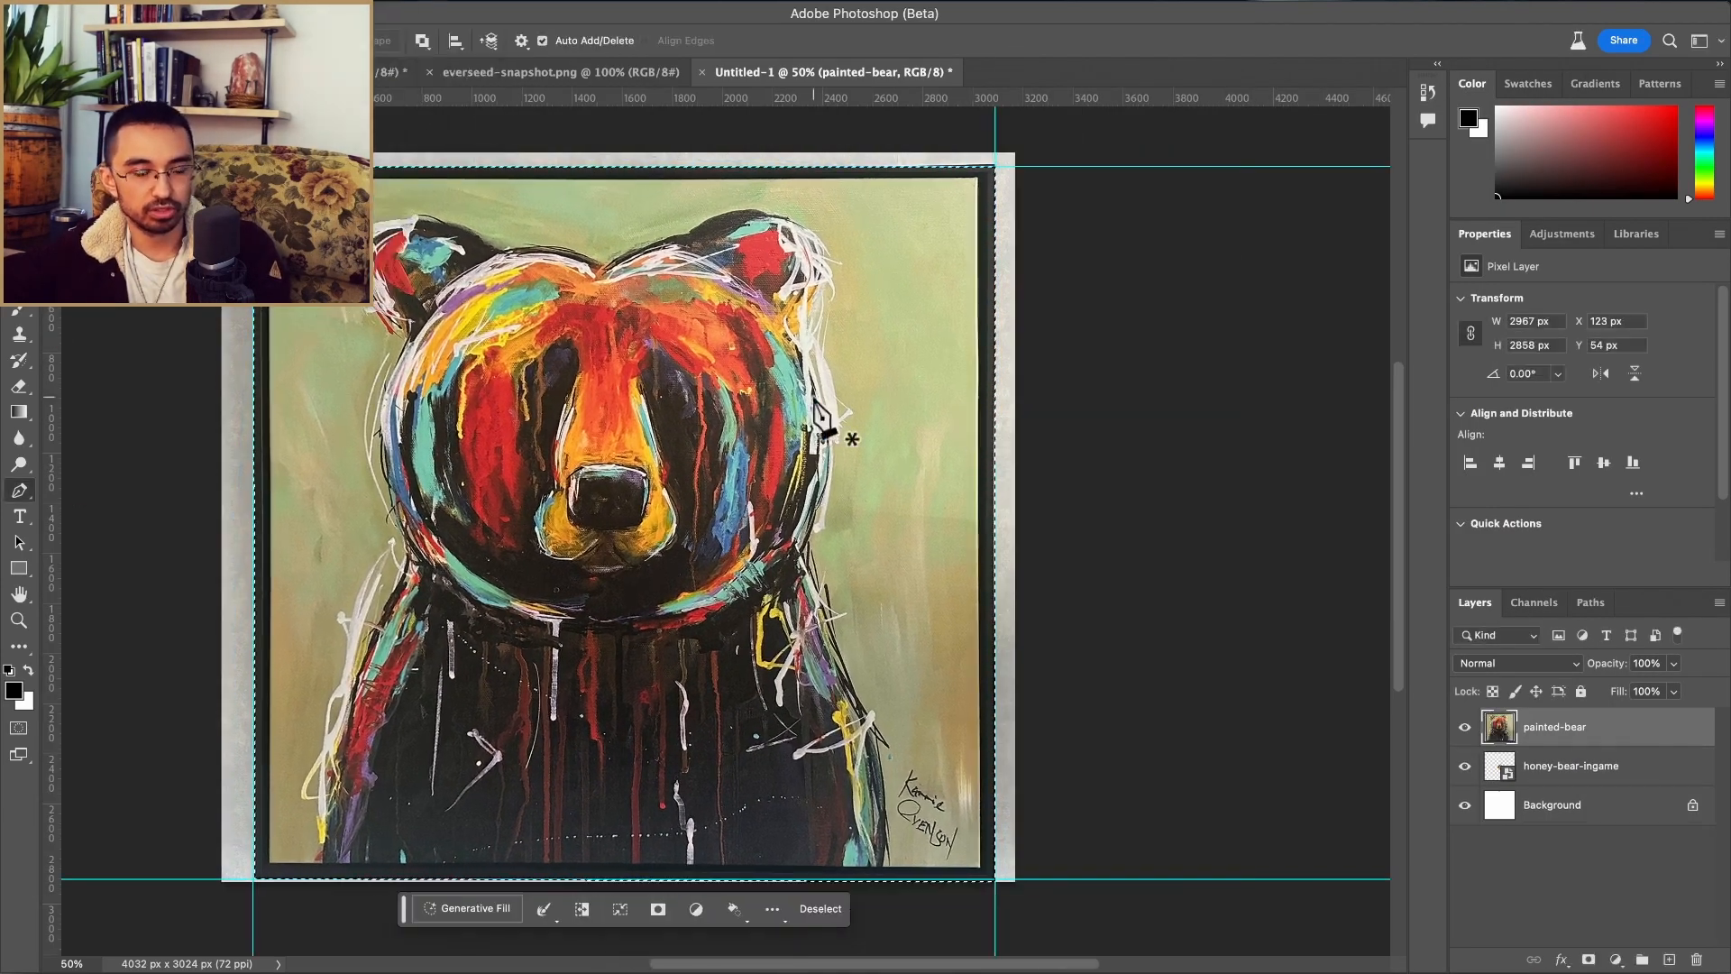
Step: Delete the white Background layer and crop the canvas to the painting inside its black frame
{"action": "left_click", "coordinate": [1551, 804]}
{"action": "key", "text": "Delete"}
{"action": "left_click_drag", "start_coordinate": [367, 183], "coordinate": [1079, 871]}
{"action": "left_click", "coordinate": [388, 3]}
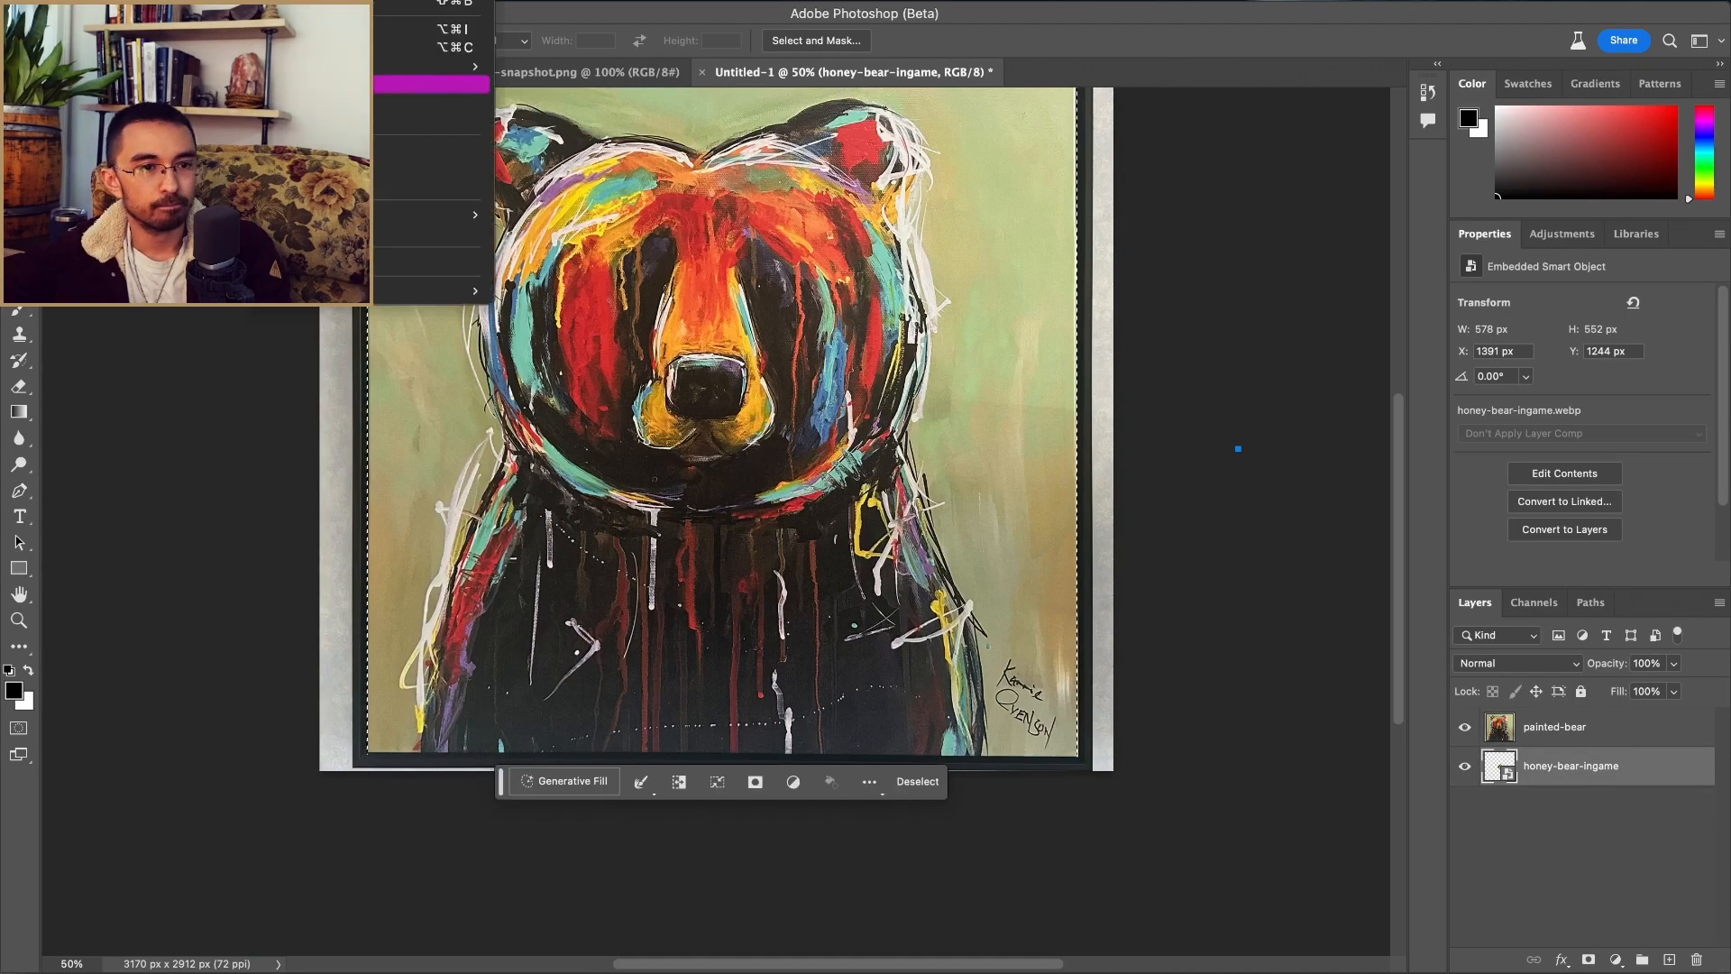
{"action": "left_click", "coordinate": [406, 83]}
Step: Retouch the lower-right part of the painted-bear layer with the healing brush
{"action": "scroll", "coordinate": [964, 541], "scroll_direction": "up", "scroll_amount": 3}
{"action": "key", "text": "j"}
{"action": "left_click", "coordinate": [1555, 727]}
{"action": "mouse_move", "coordinate": [1032, 787]}
{"action": "left_mouse_down"}
{"action": "mouse_move", "coordinate": [1024, 828]}
{"action": "mouse_move", "coordinate": [1079, 871]}
{"action": "left_mouse_up"}
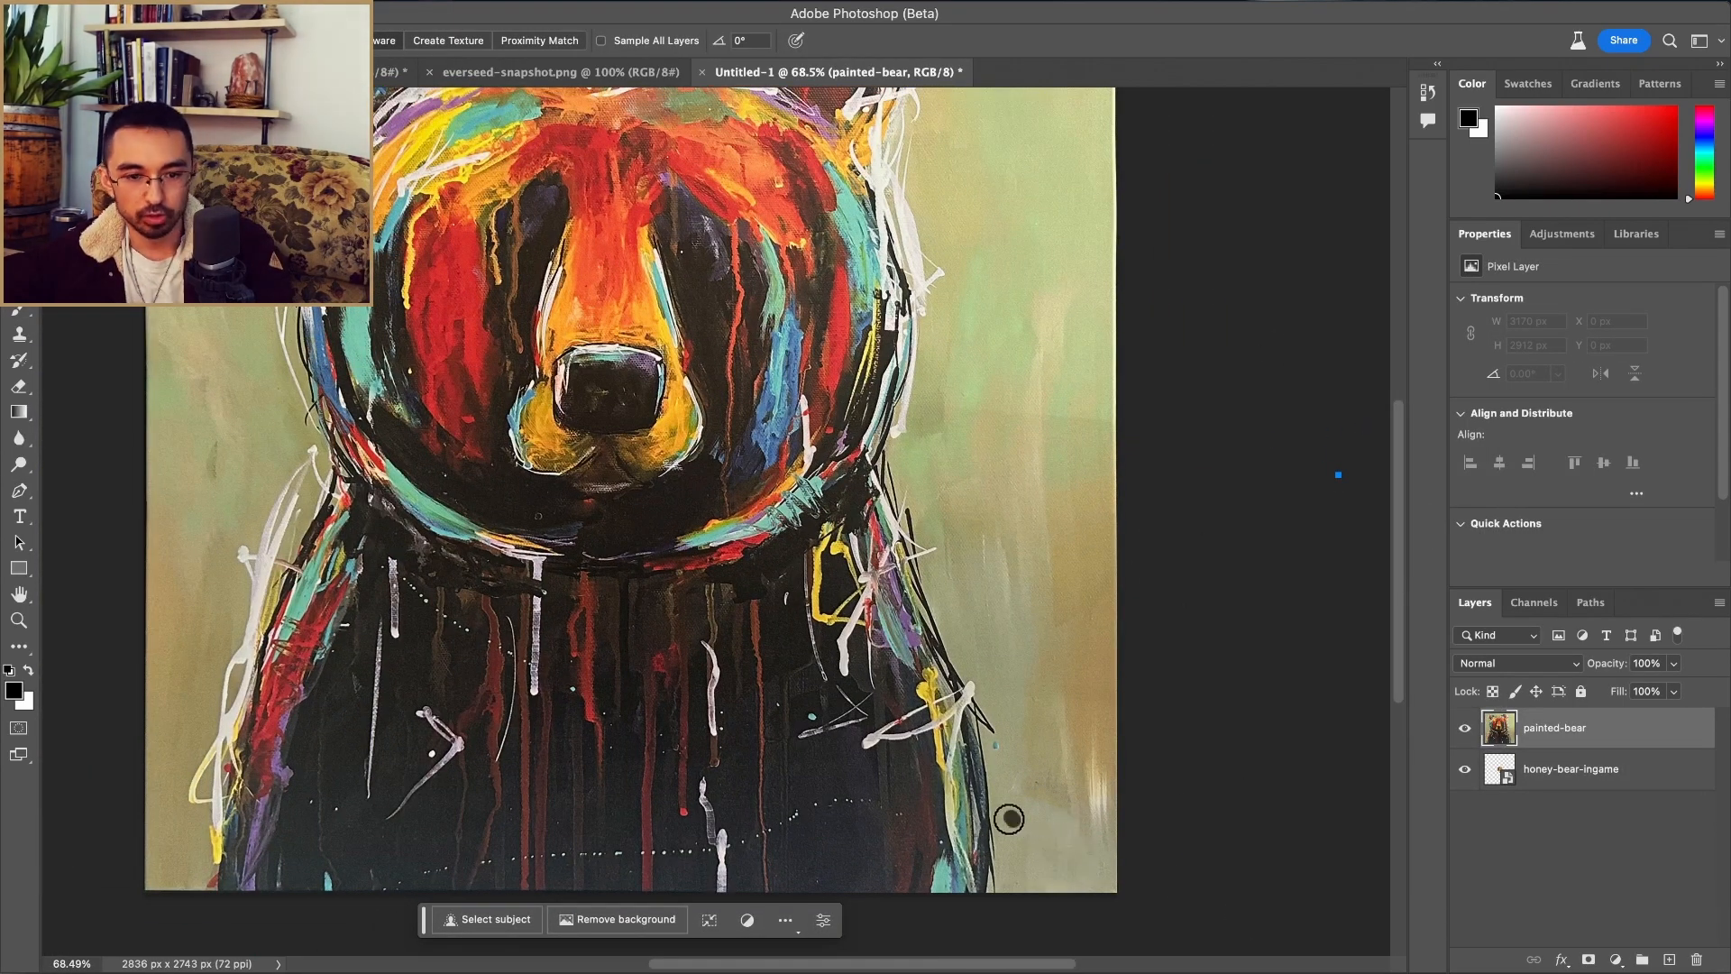
Step: Clear the stray path point beside the canvas
{"action": "scroll", "coordinate": [1019, 822], "scroll_direction": "down", "scroll_amount": 3}
{"action": "key", "text": "a"}
{"action": "left_click_drag", "start_coordinate": [1214, 487], "coordinate": [1252, 523]}
{"action": "scroll", "coordinate": [848, 554], "scroll_direction": "right", "scroll_amount": 1}
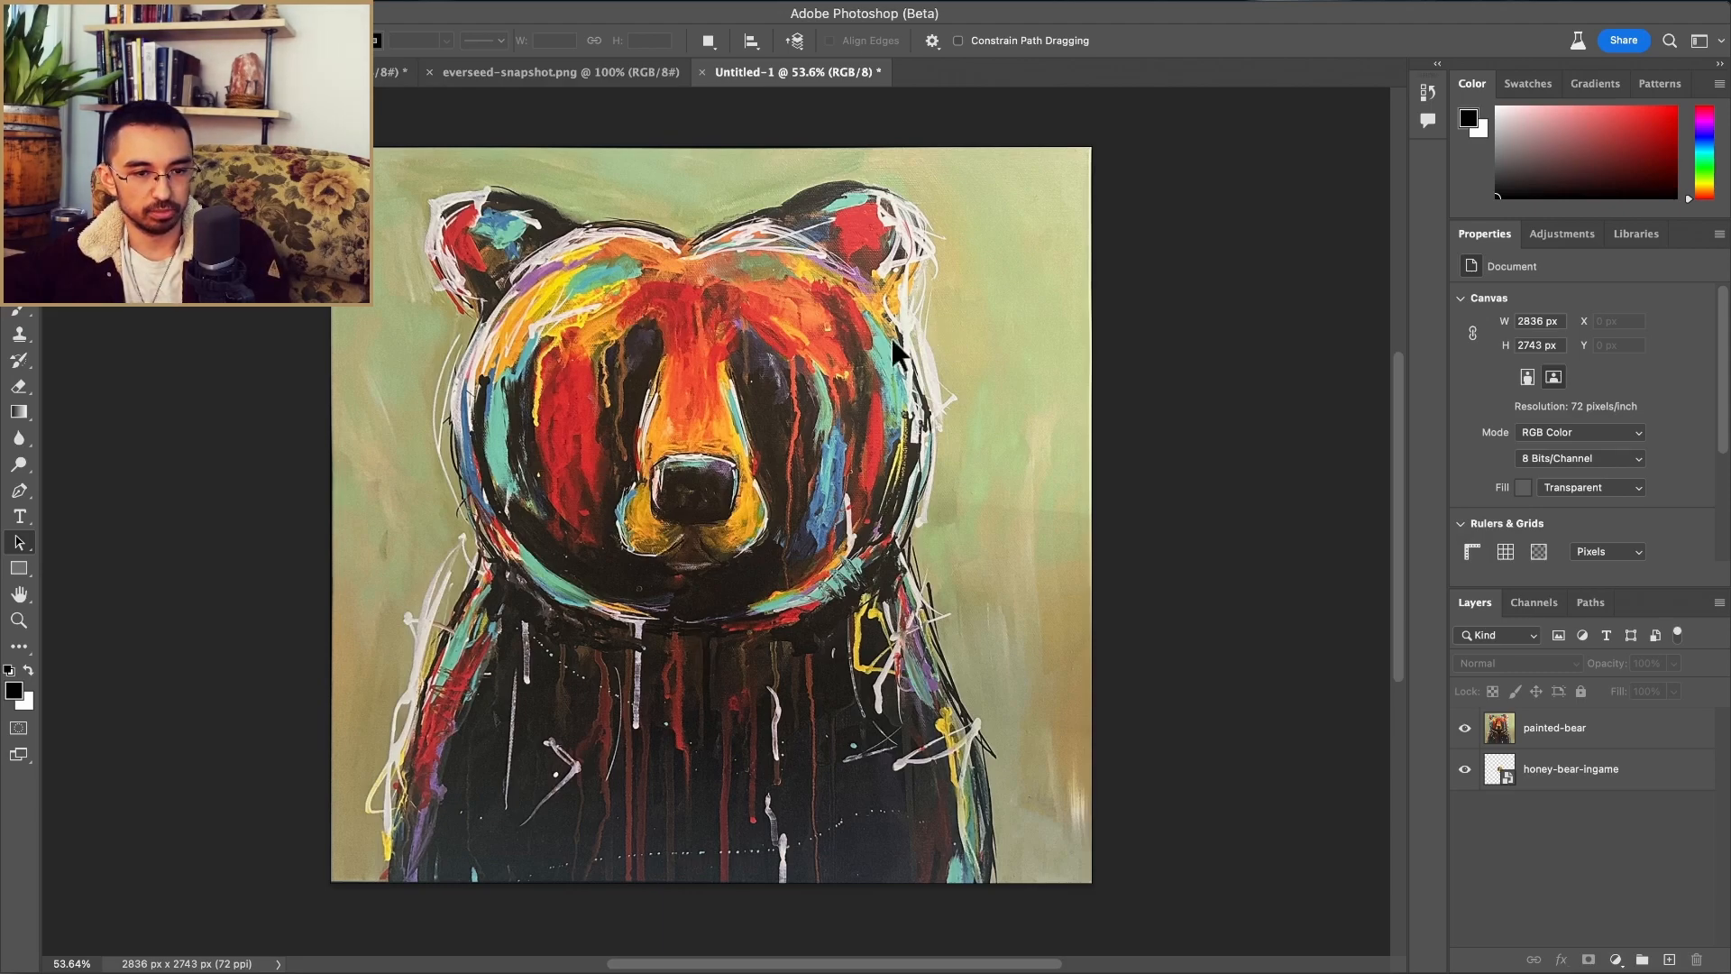
{"action": "scroll", "coordinate": [902, 409], "scroll_direction": "left", "scroll_amount": 1}
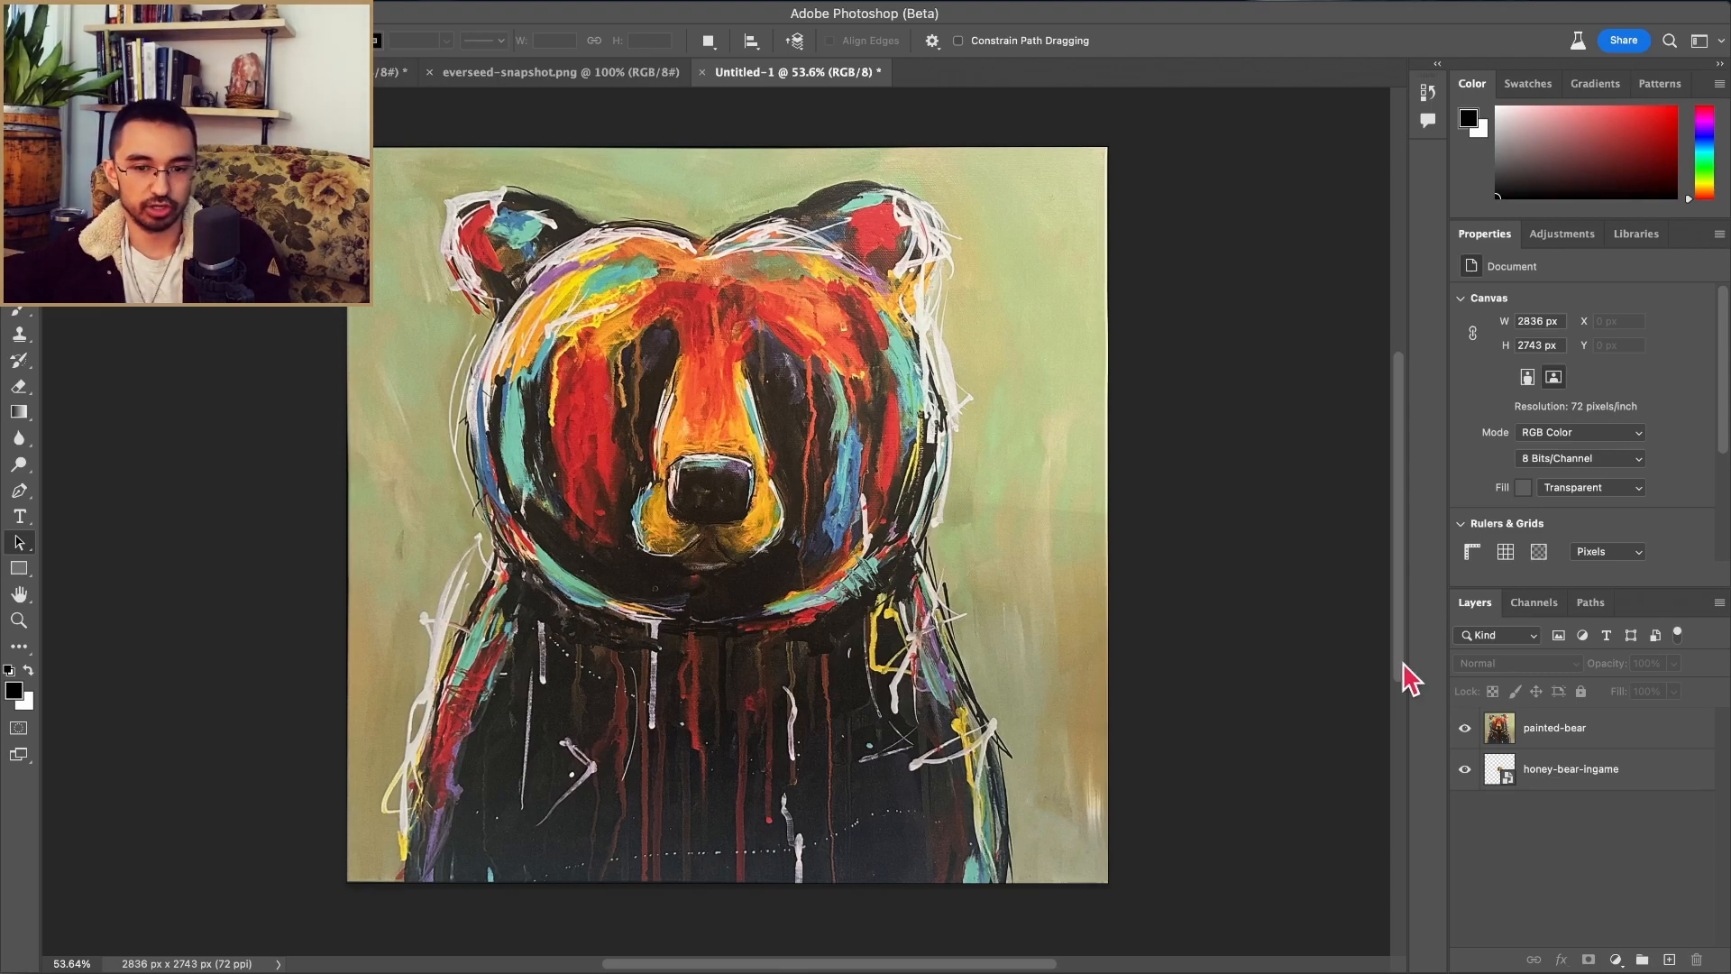
Step: Move the honey-bear-ingame layer above painted-bear and position the honey bear over the painted bear's muzzle
{"action": "mouse_move", "coordinate": [1567, 786]}
{"action": "left_mouse_down"}
{"action": "mouse_move", "coordinate": [1538, 746]}
{"action": "mouse_move", "coordinate": [1560, 726]}
{"action": "left_mouse_up"}
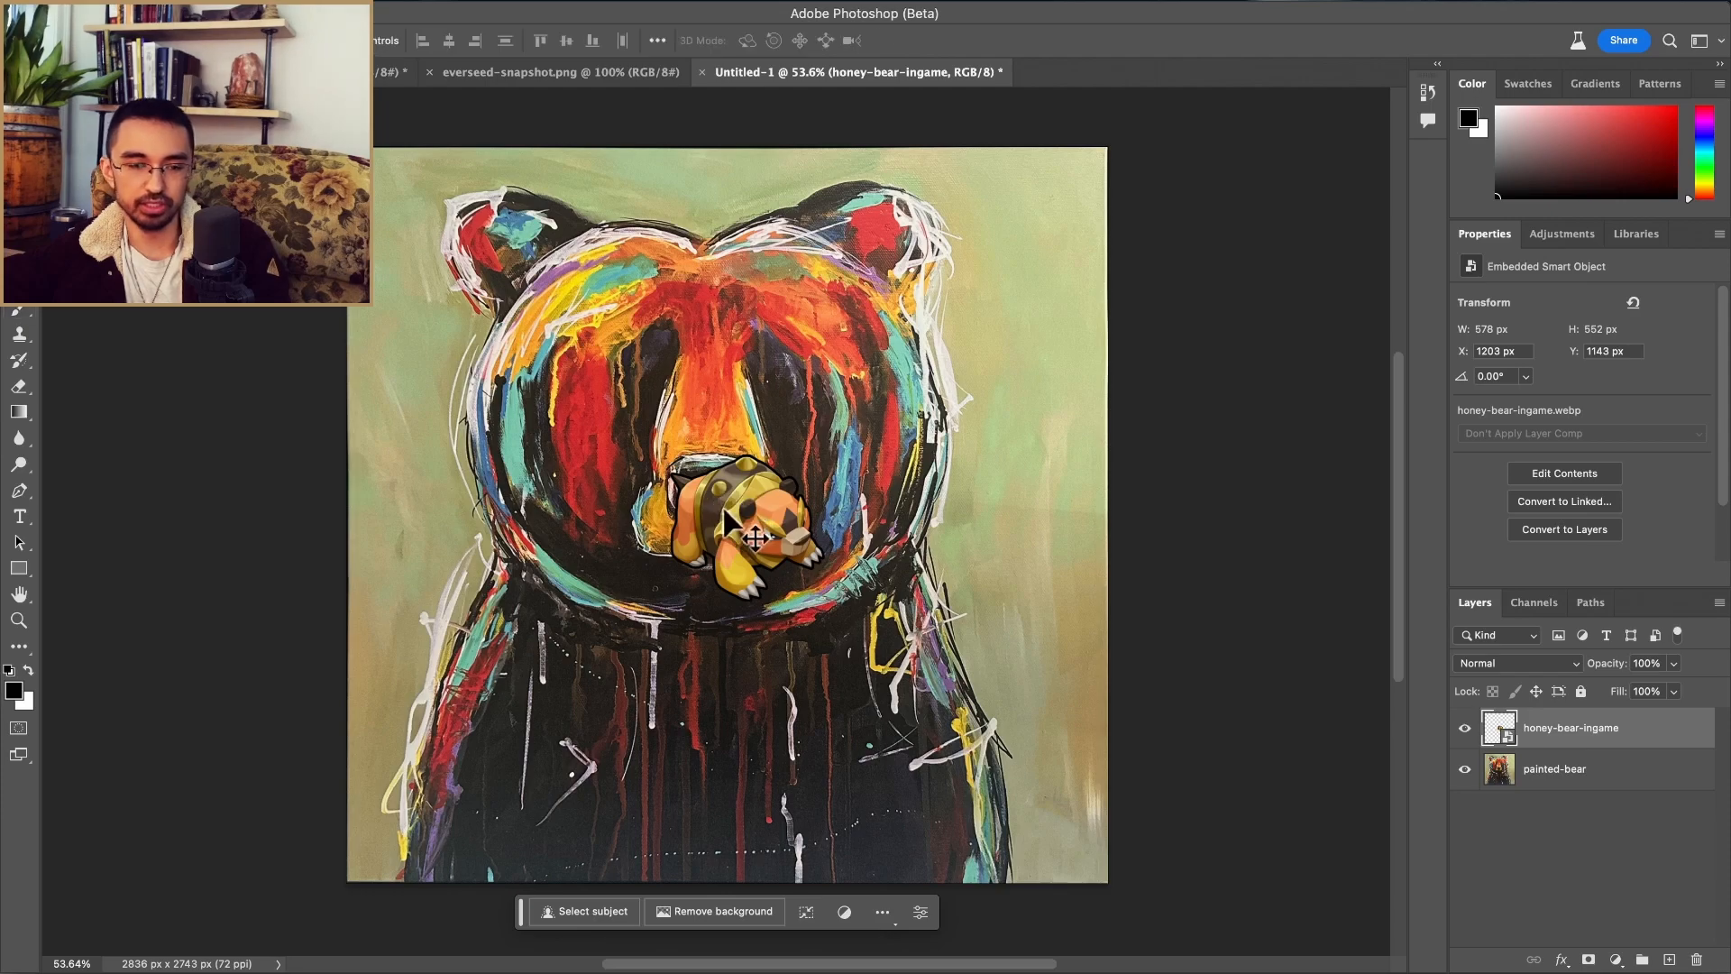
{"action": "key", "text": "v"}
{"action": "left_click_drag", "start_coordinate": [706, 519], "coordinate": [621, 410]}
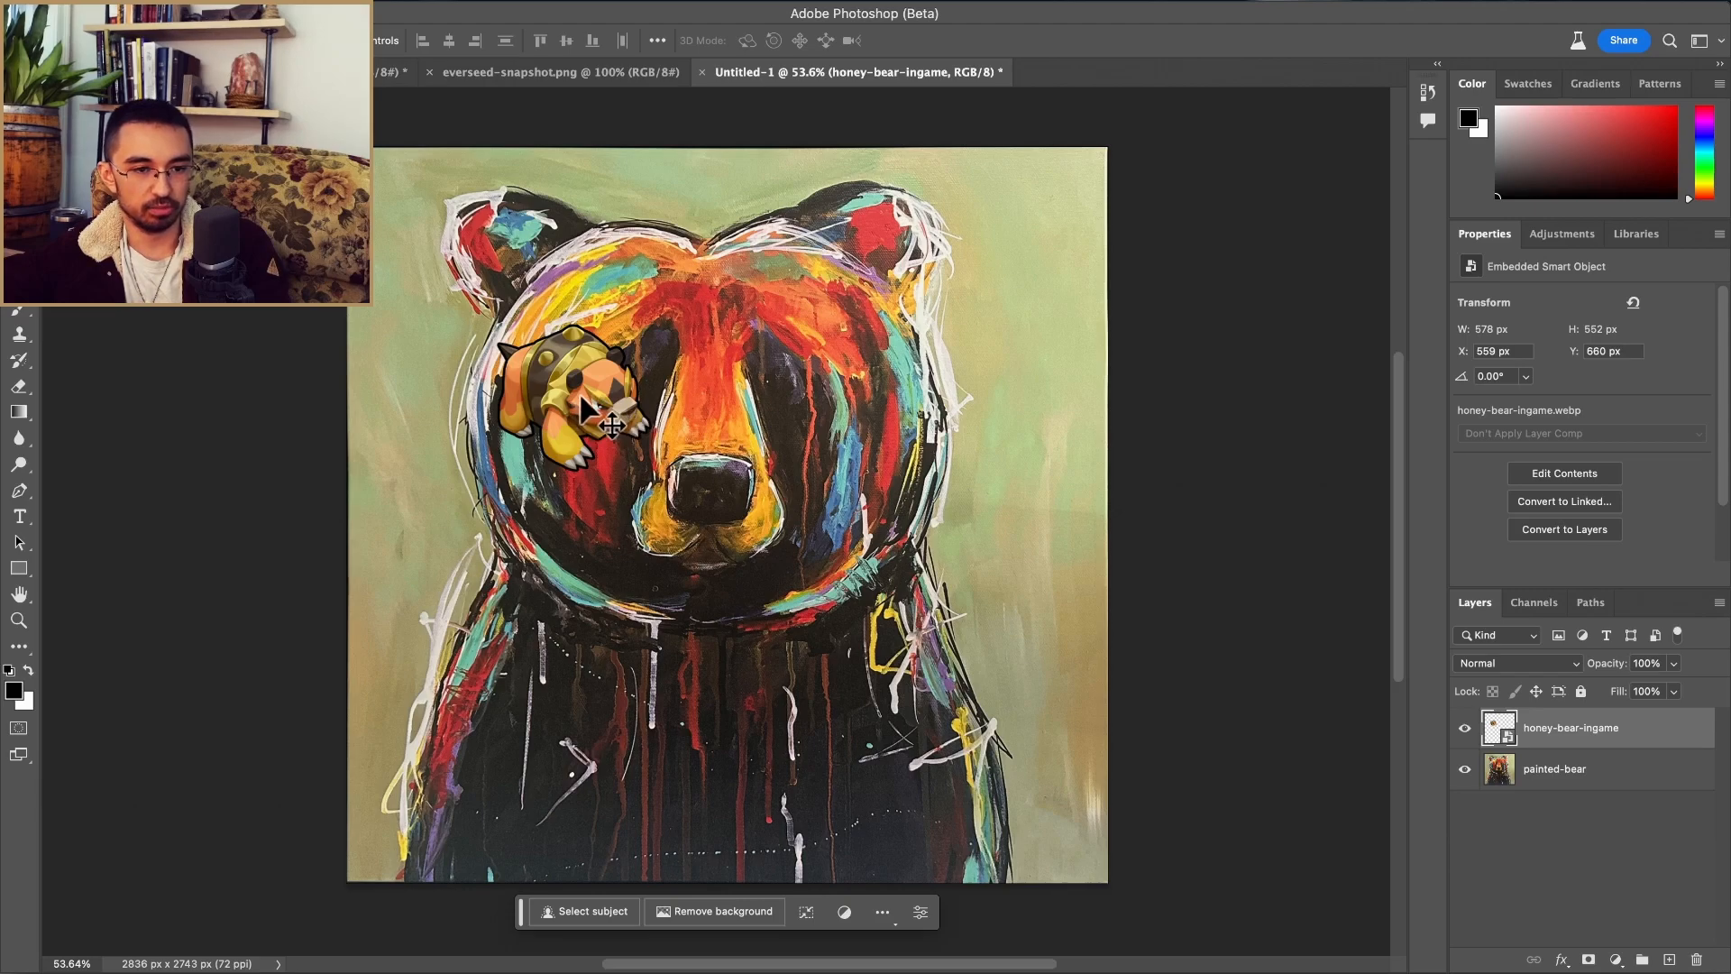
{"action": "scroll", "coordinate": [634, 442], "scroll_direction": "up", "scroll_amount": 3}
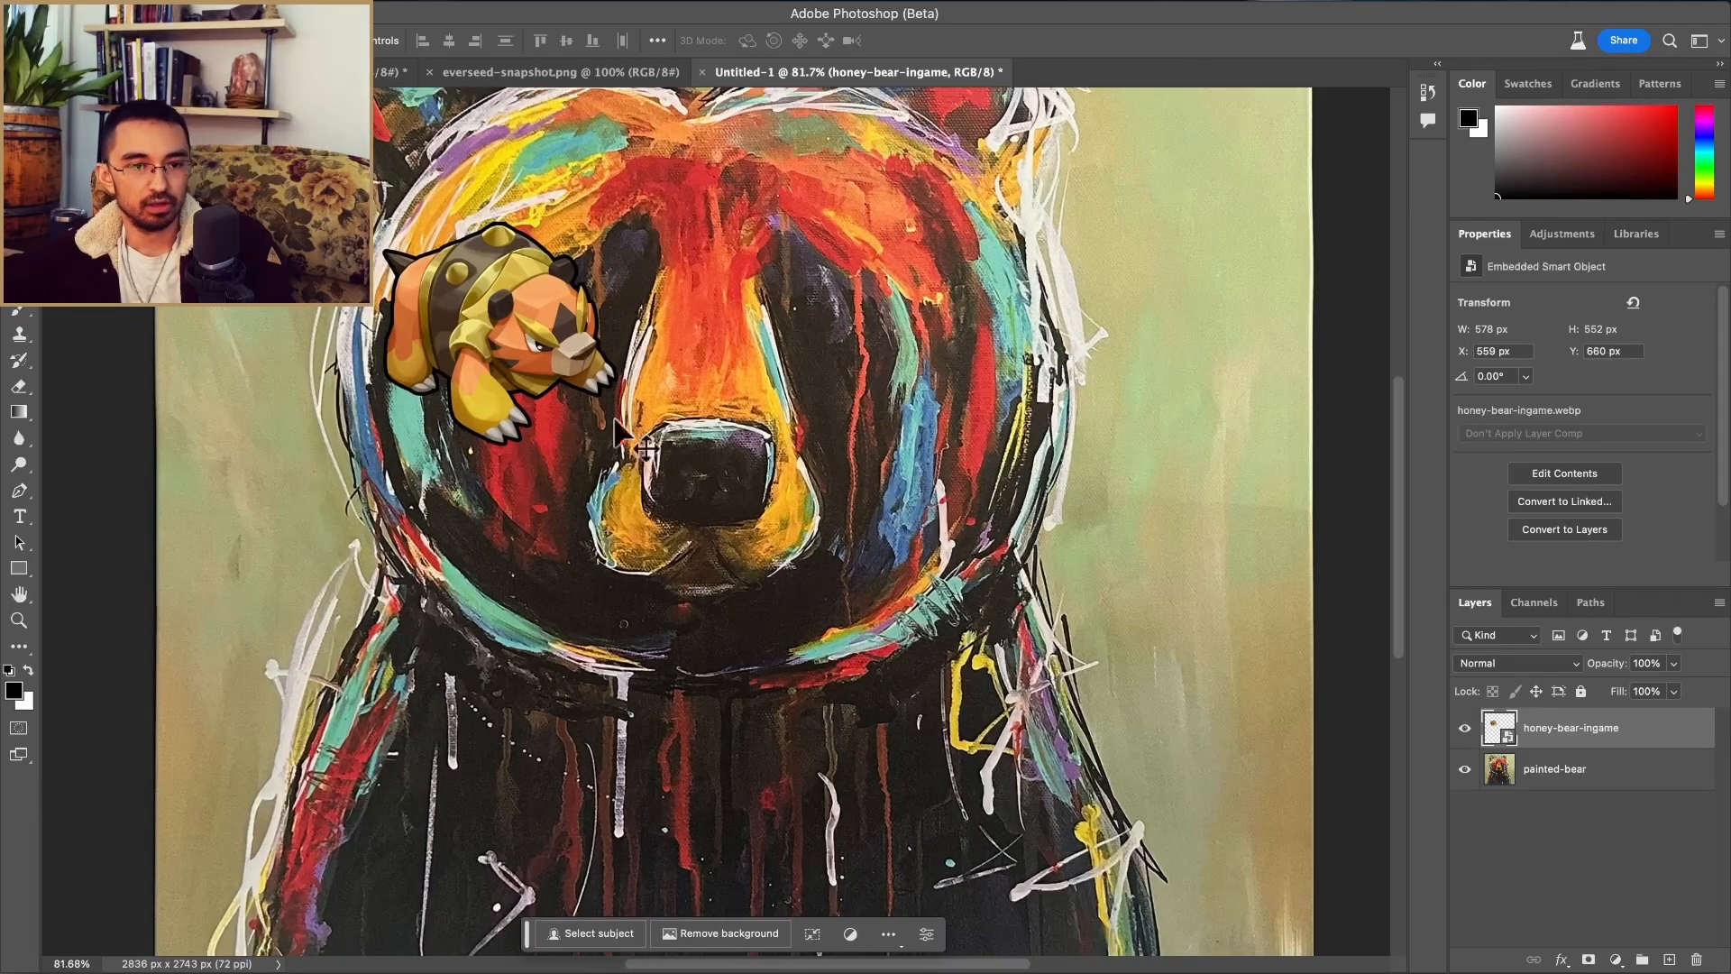
{"action": "scroll", "coordinate": [634, 442], "scroll_direction": "left", "scroll_amount": 1}
{"action": "scroll", "coordinate": [634, 442], "scroll_direction": "up", "scroll_amount": 1}
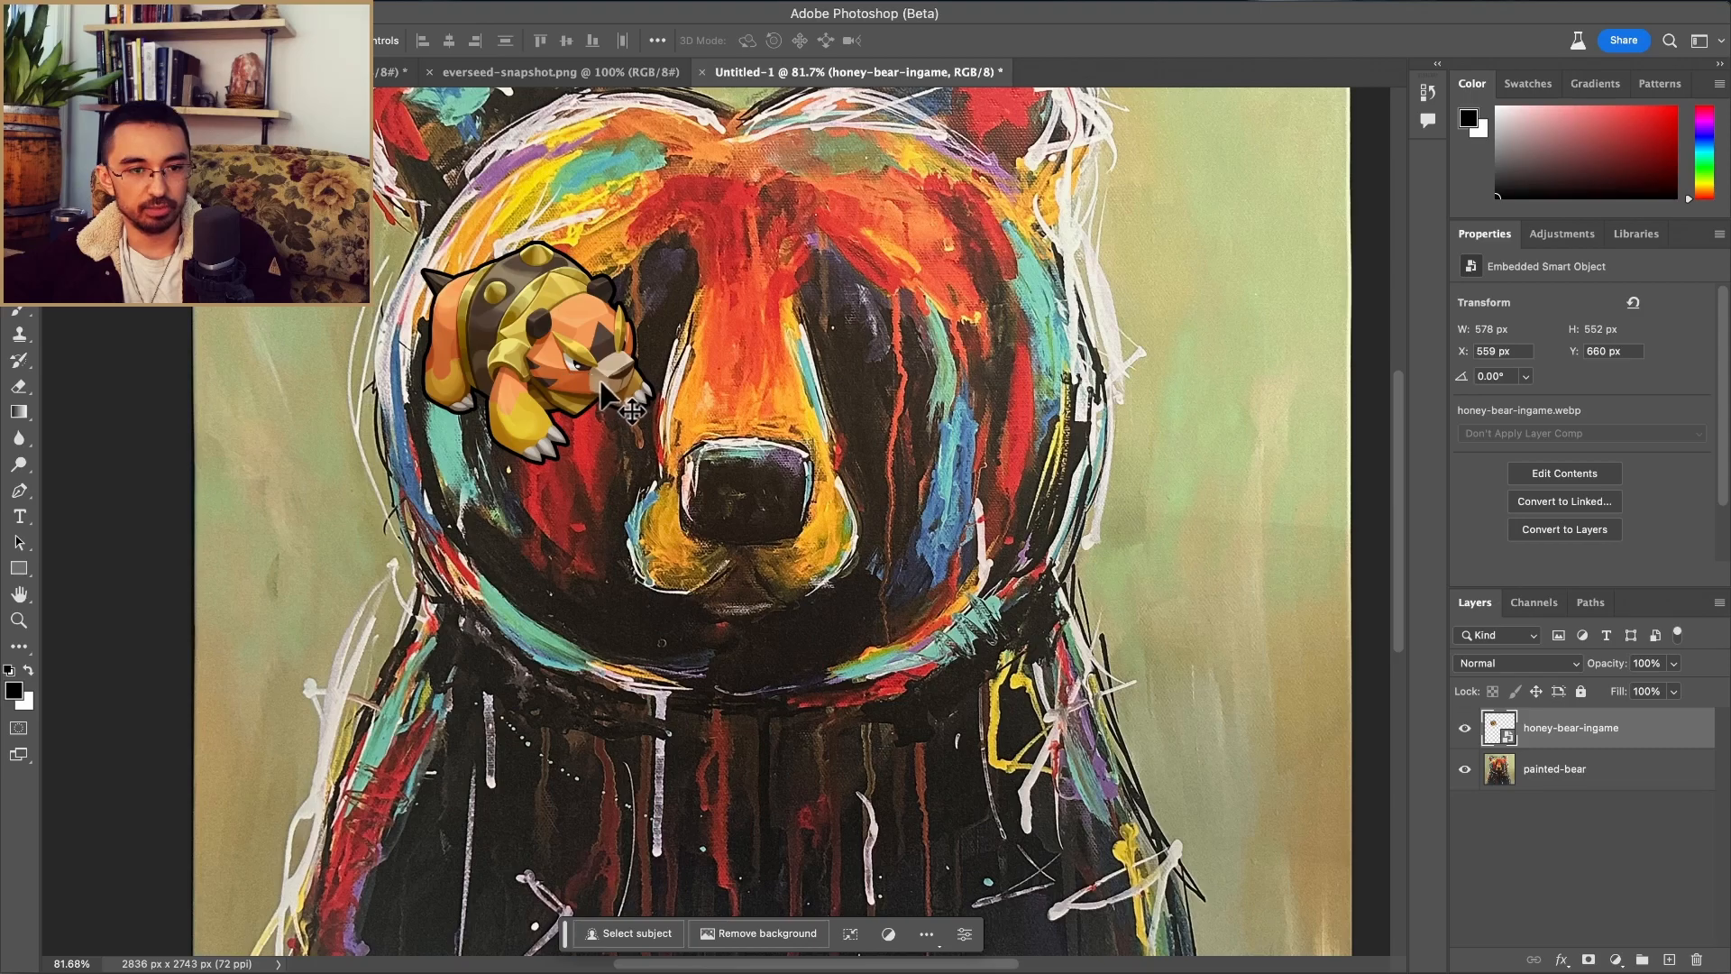
{"action": "left_click_drag", "start_coordinate": [581, 370], "coordinate": [692, 449]}
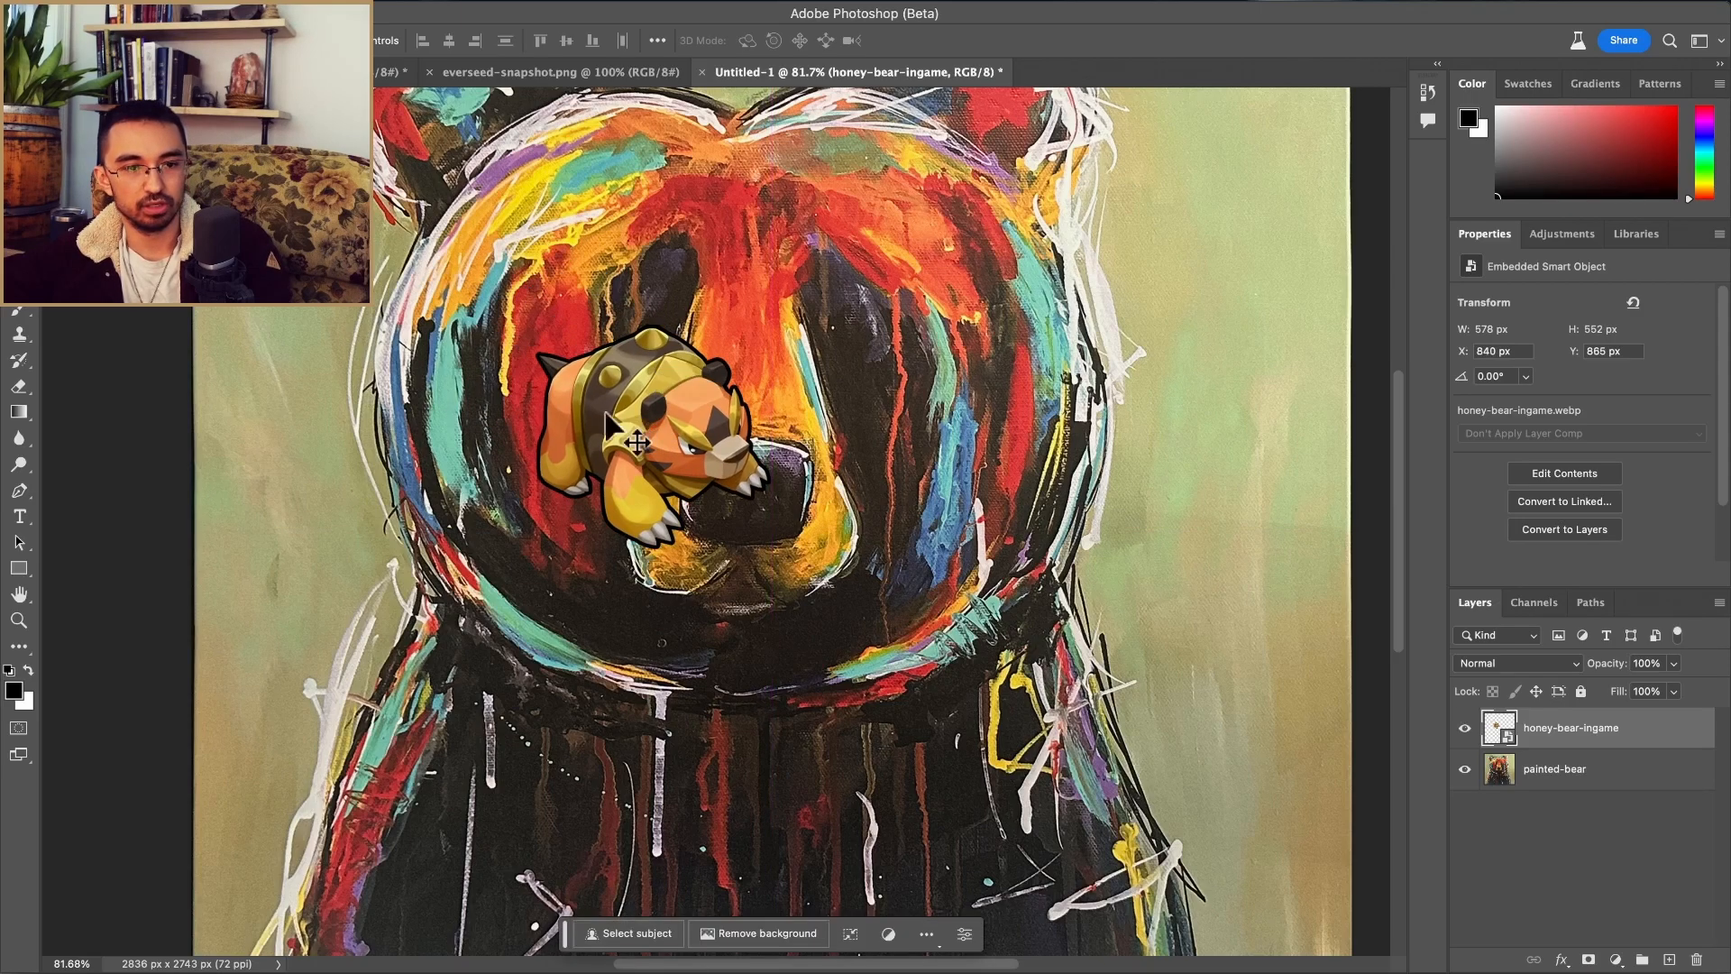
Step: Scale the honey bear up proportionally to about 214% with Free Transform
{"action": "key", "text": "ctrl+t"}
{"action": "left_click_drag", "start_coordinate": [777, 305], "coordinate": [954, 277]}
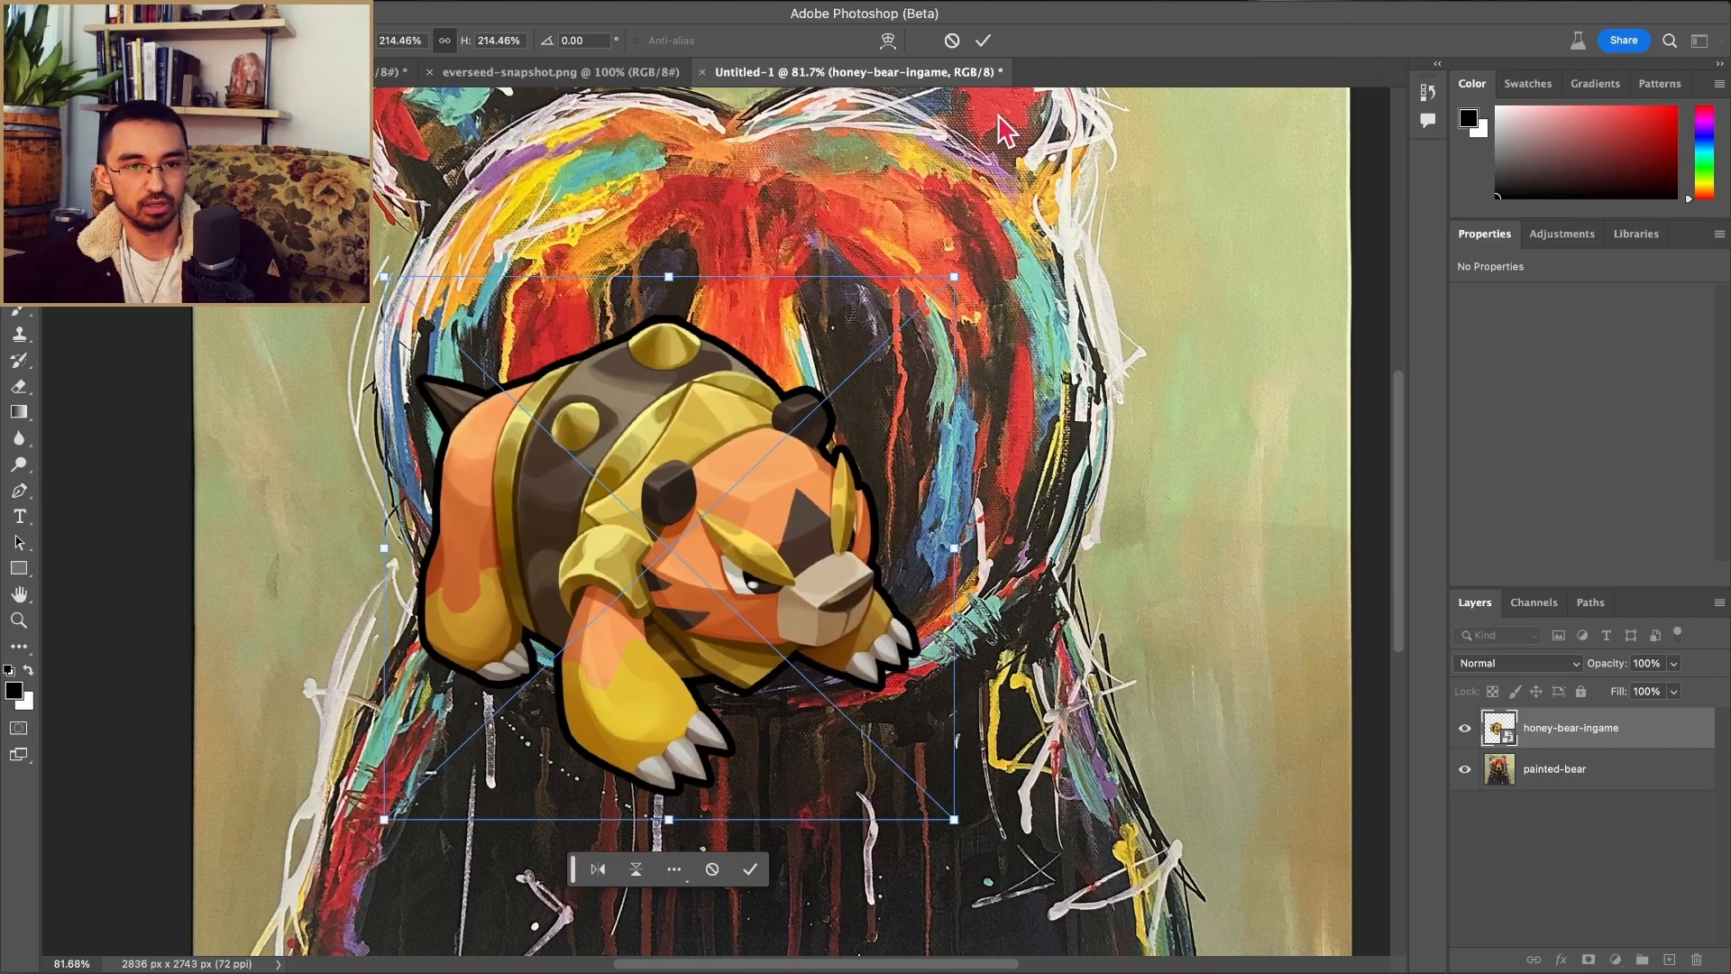
{"action": "left_click", "coordinate": [983, 41]}
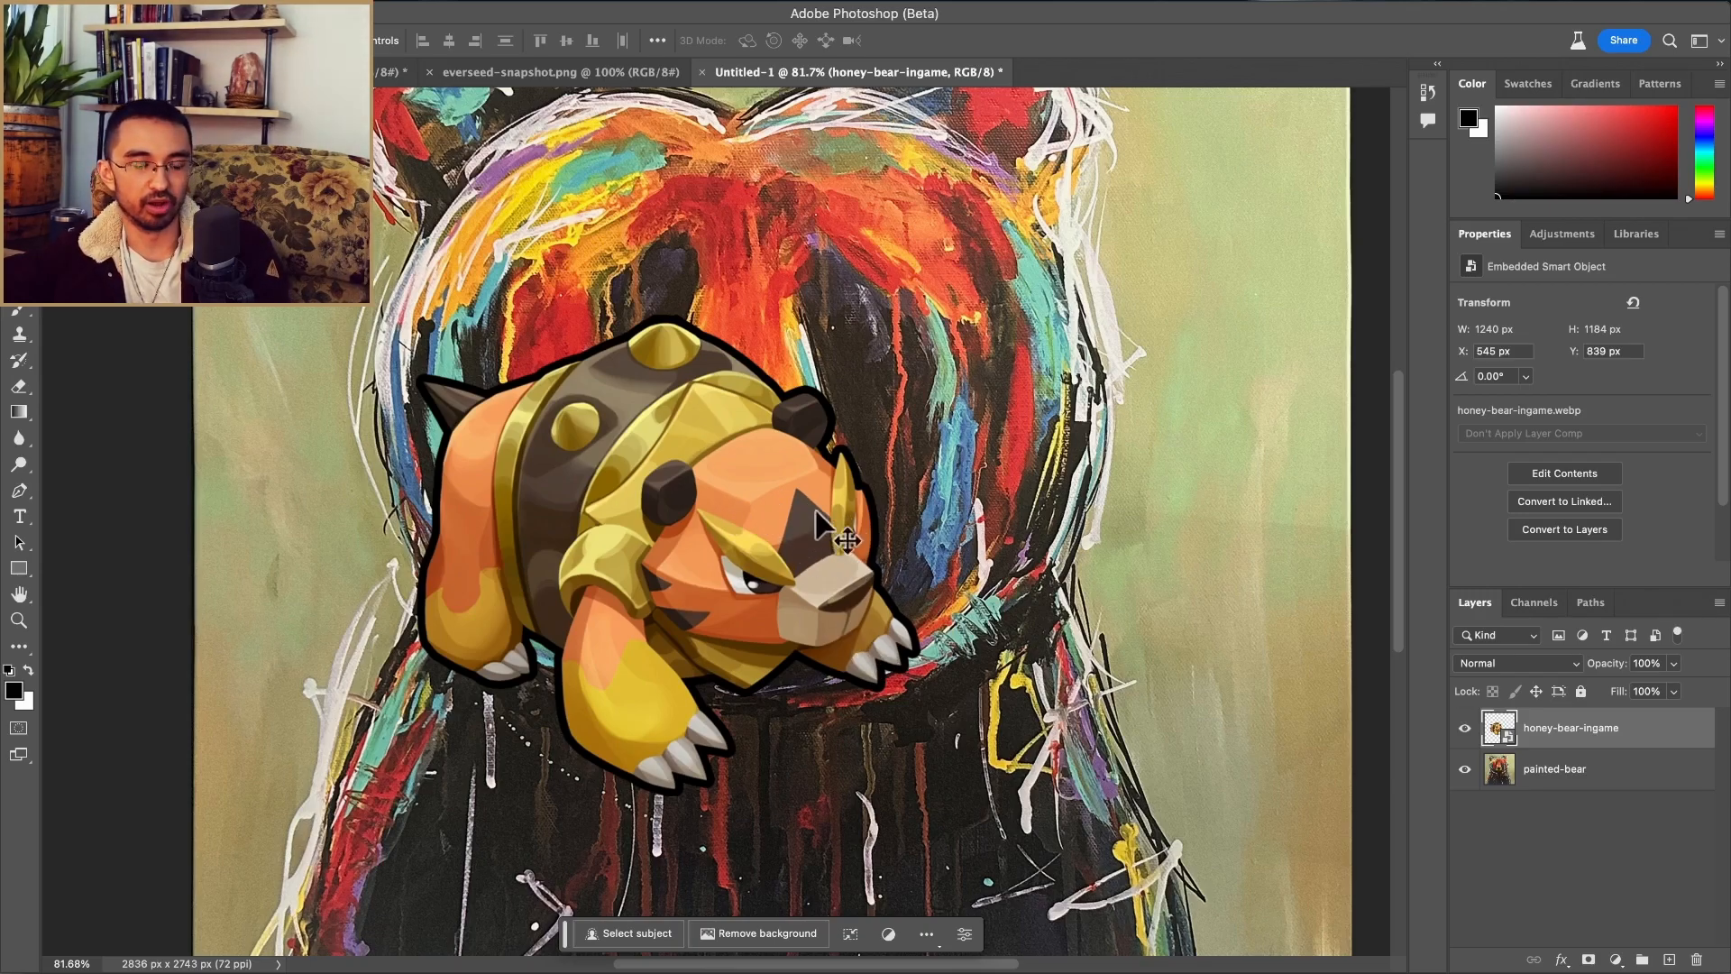
Step: Move the enlarged honey bear off the canvas past the painting's right edge
{"action": "left_click_drag", "start_coordinate": [797, 486], "coordinate": [1230, 488]}
{"action": "scroll", "coordinate": [1051, 492], "scroll_direction": "down", "scroll_amount": 3}
{"action": "scroll", "coordinate": [1051, 492], "scroll_direction": "down", "scroll_amount": 2}
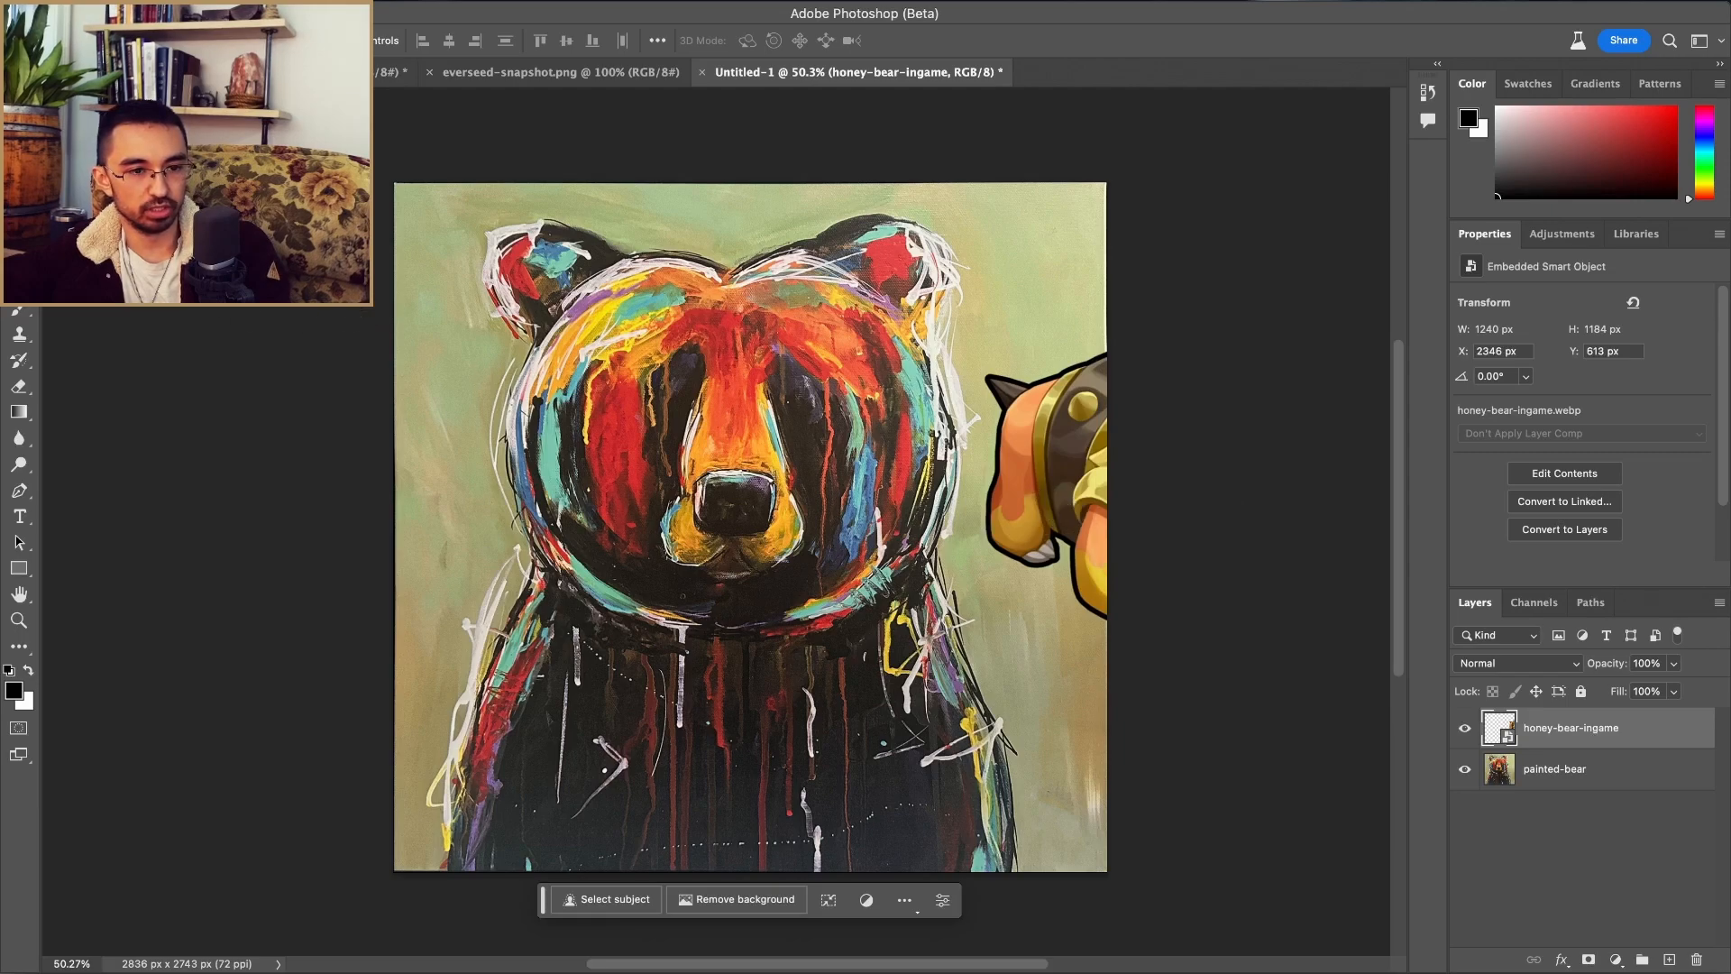
{"action": "mouse_move", "coordinate": [987, 426]}
{"action": "left_mouse_down"}
{"action": "mouse_move", "coordinate": [836, 406]}
{"action": "mouse_move", "coordinate": [893, 442]}
{"action": "left_mouse_up"}
{"action": "left_click_drag", "start_coordinate": [1019, 446], "coordinate": [1335, 430]}
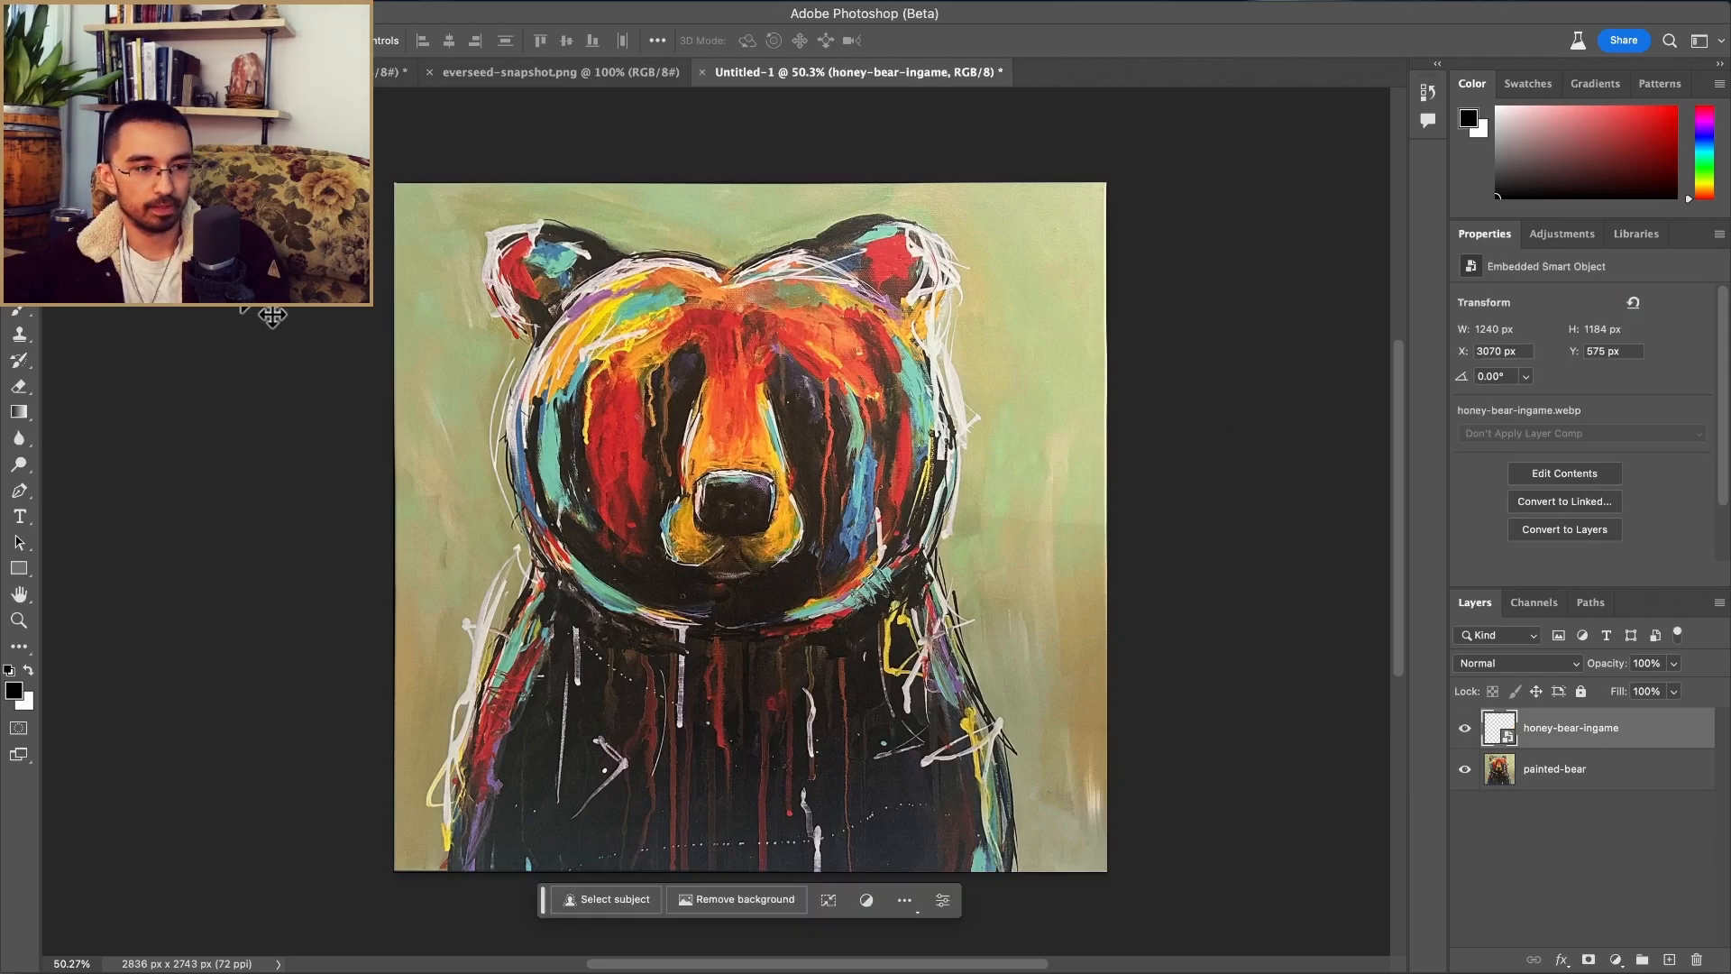
Step: Select the bear as the subject on the painted-bear layer
{"action": "left_click", "coordinate": [611, 902]}
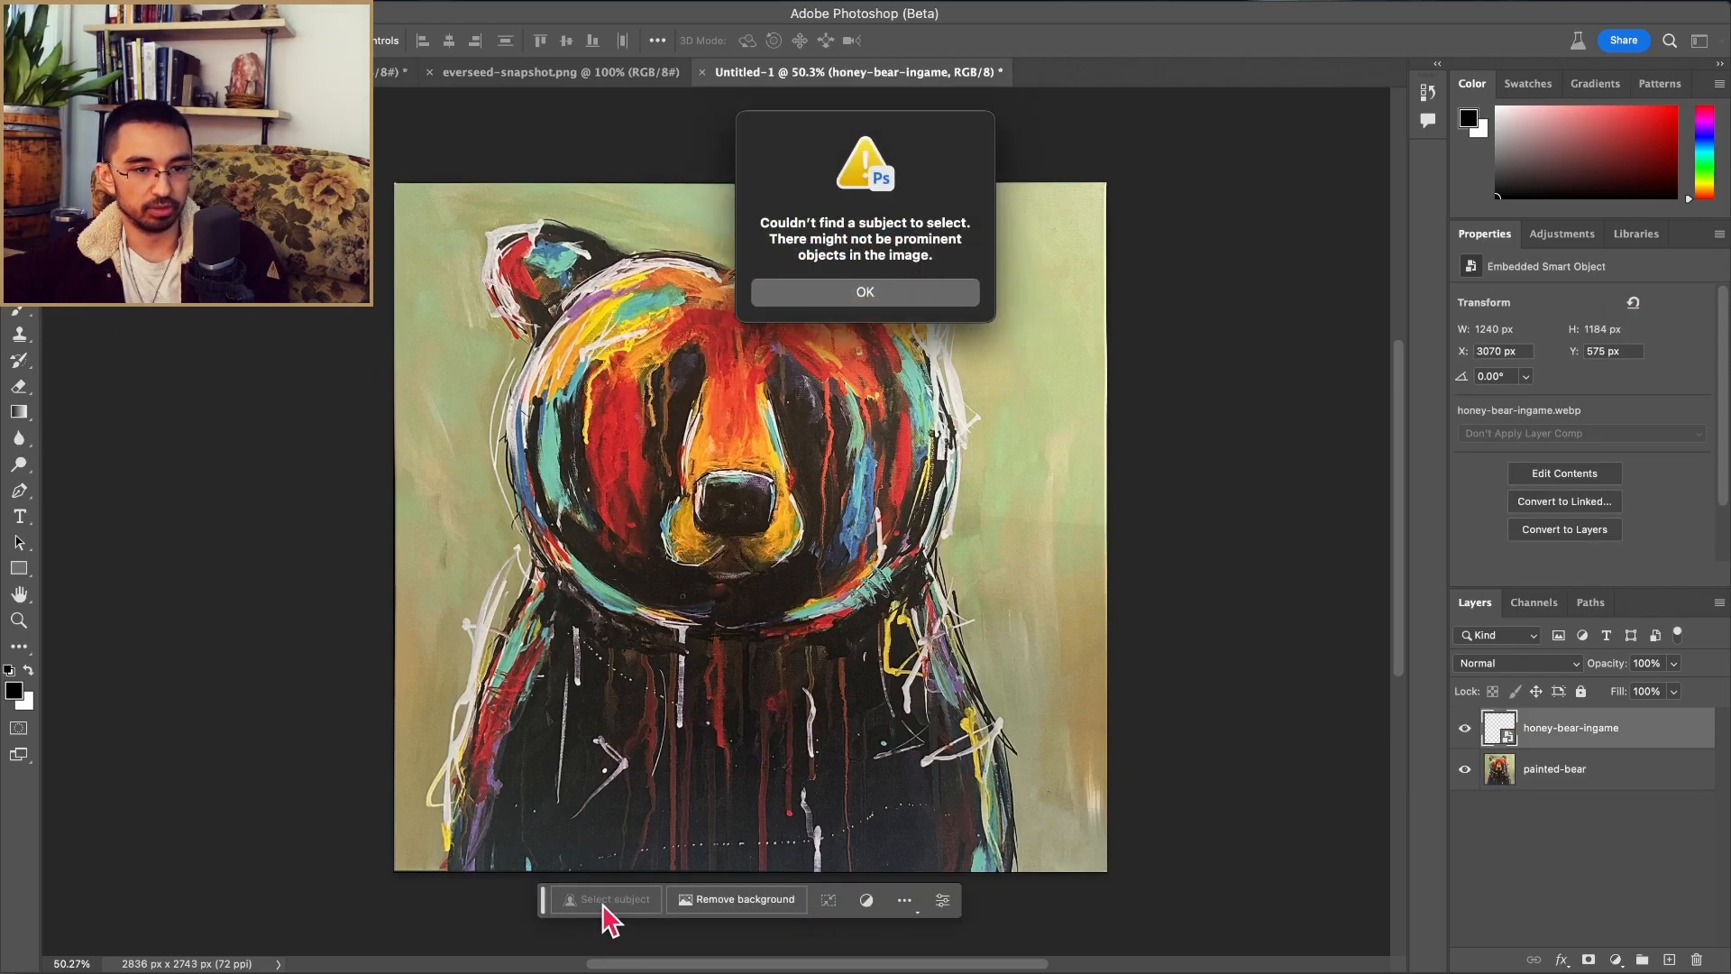
{"action": "left_click", "coordinate": [918, 298]}
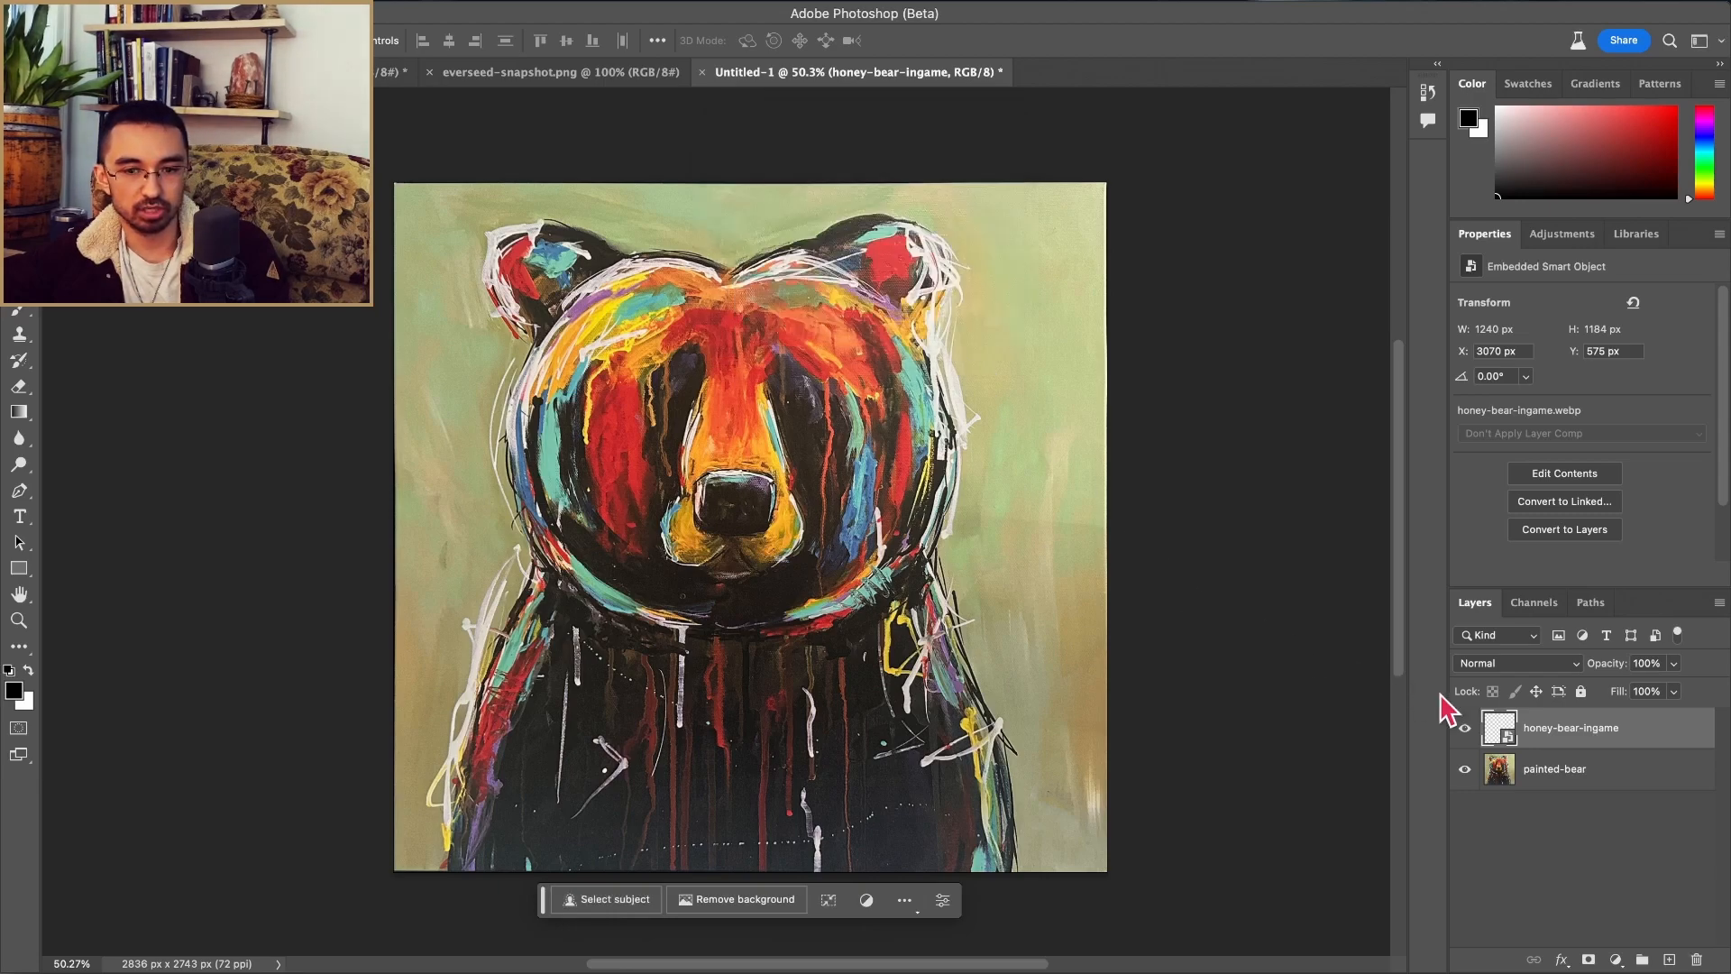
{"action": "left_click", "coordinate": [1563, 771]}
{"action": "left_click", "coordinate": [600, 902]}
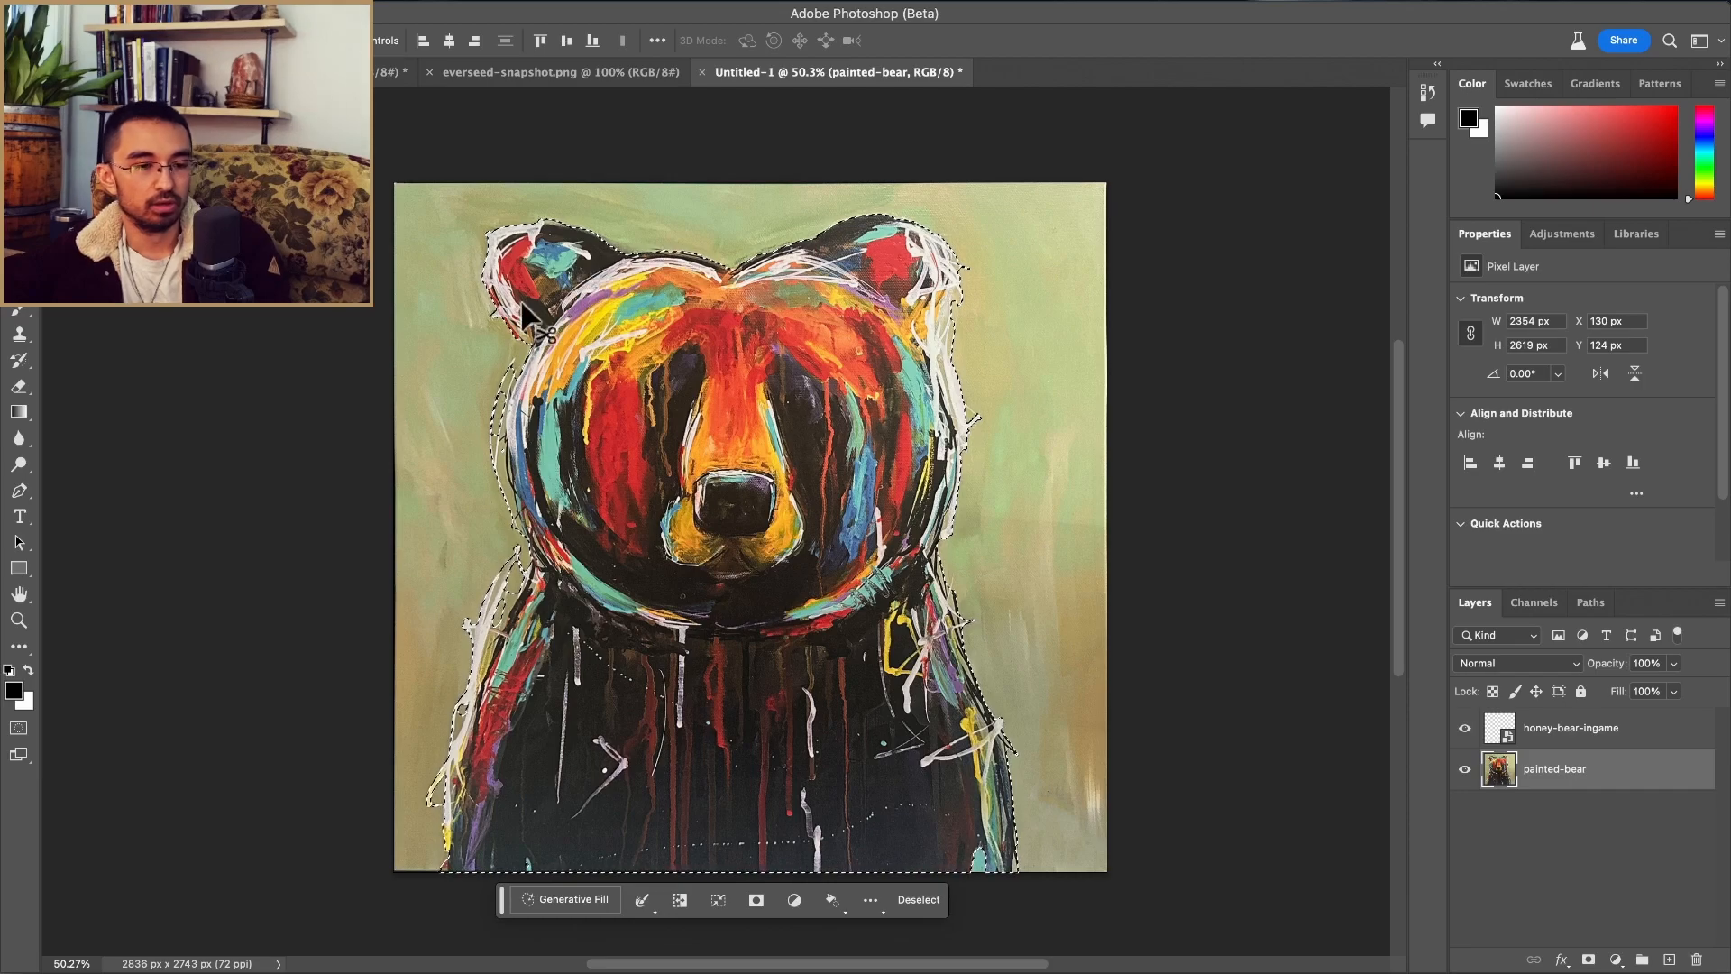
Step: Generative Fill the selected bear with the prompt "orange bear with yellow eyebrows smirking wearing a black tuxedo"
{"action": "left_click", "coordinate": [587, 901]}
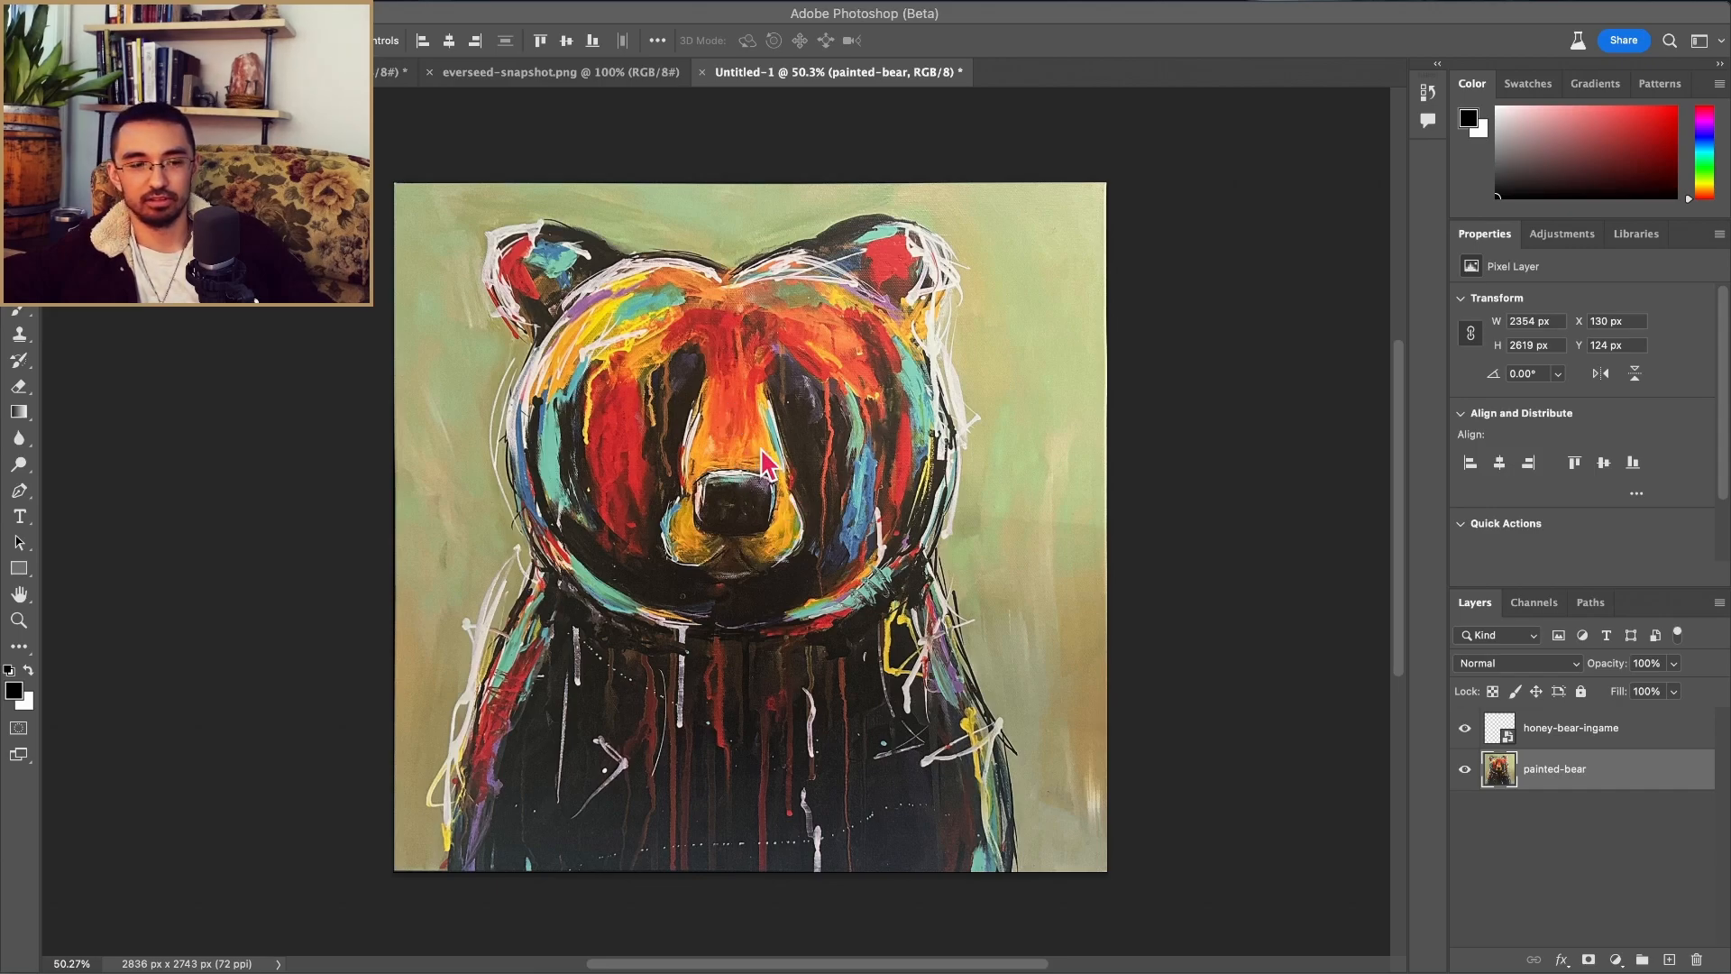
{"action": "left_click", "coordinate": [658, 437]}
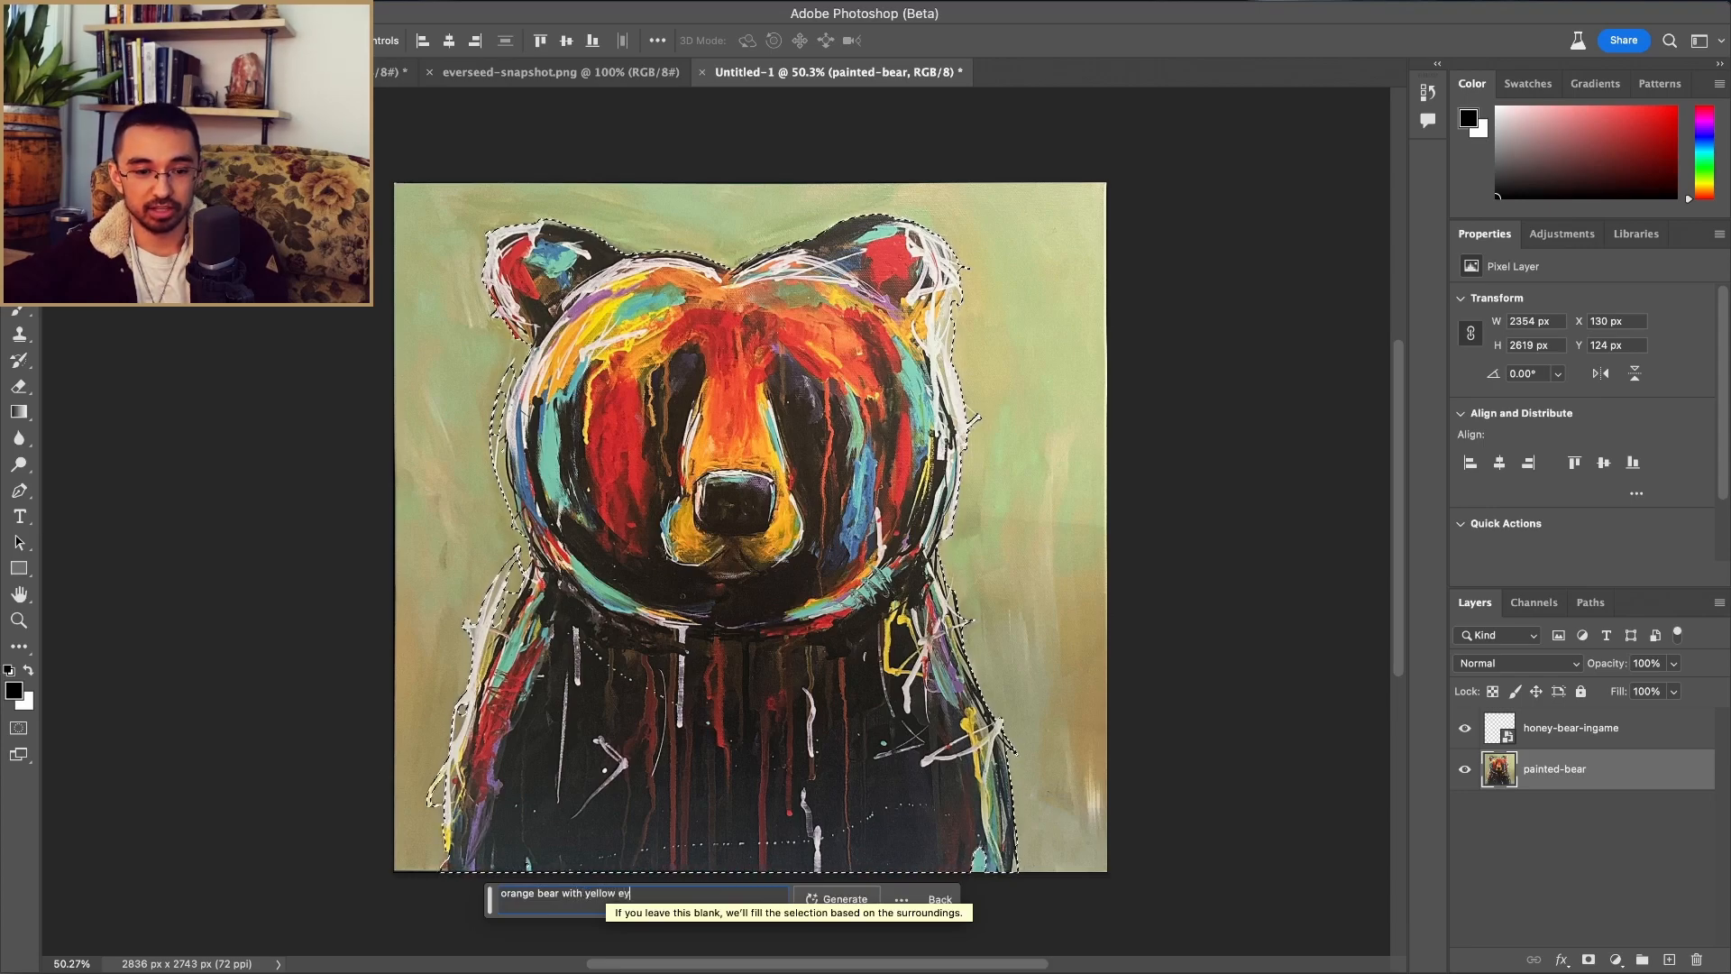
{"action": "type", "text": "ebrows smirking wearing a"}
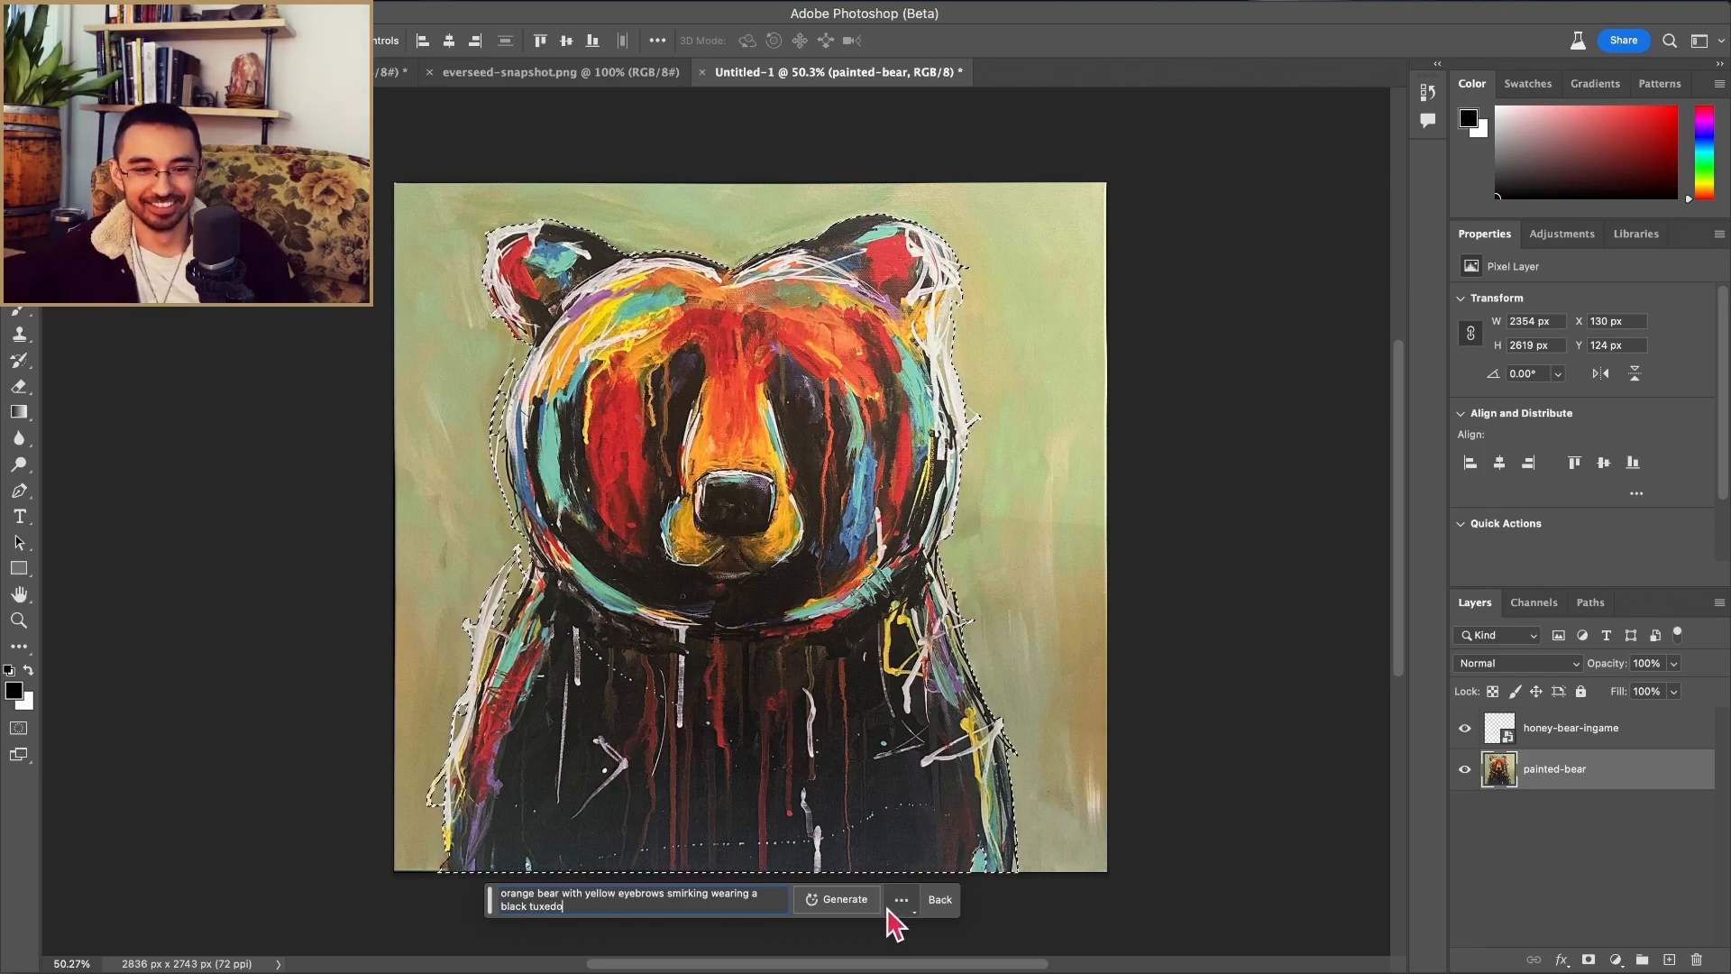
{"action": "left_click", "coordinate": [844, 900]}
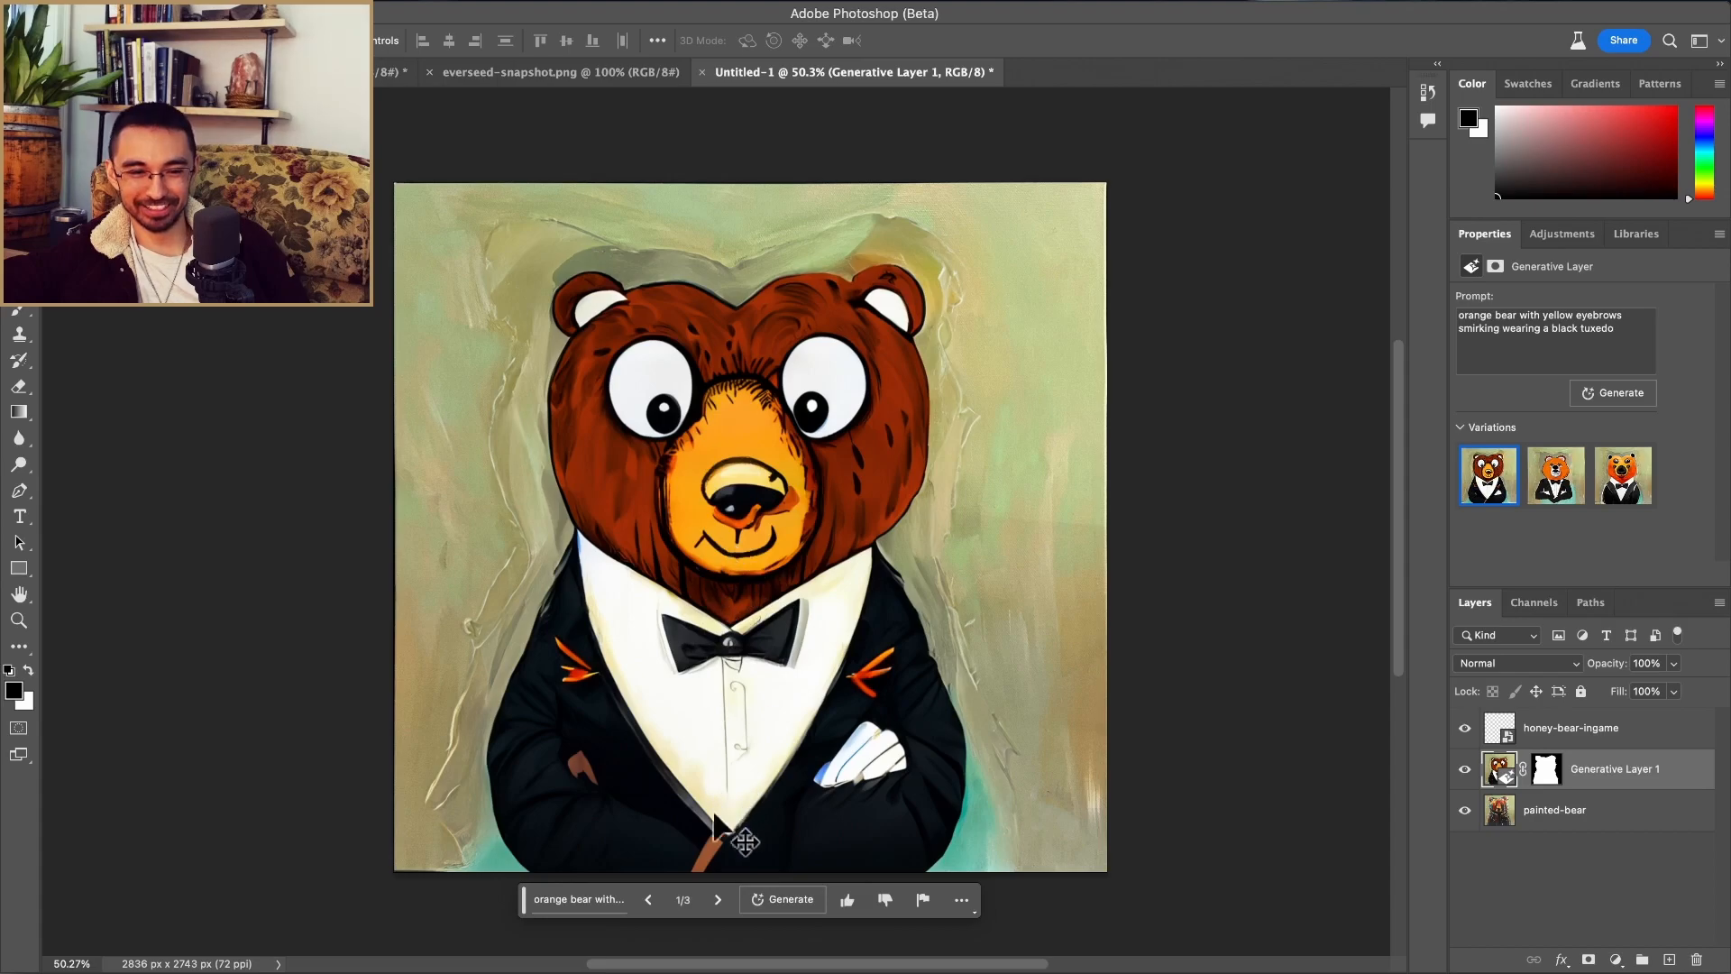
Step: Review the three tuxedo bear variations and delete their generative layer
{"action": "left_click", "coordinate": [718, 899]}
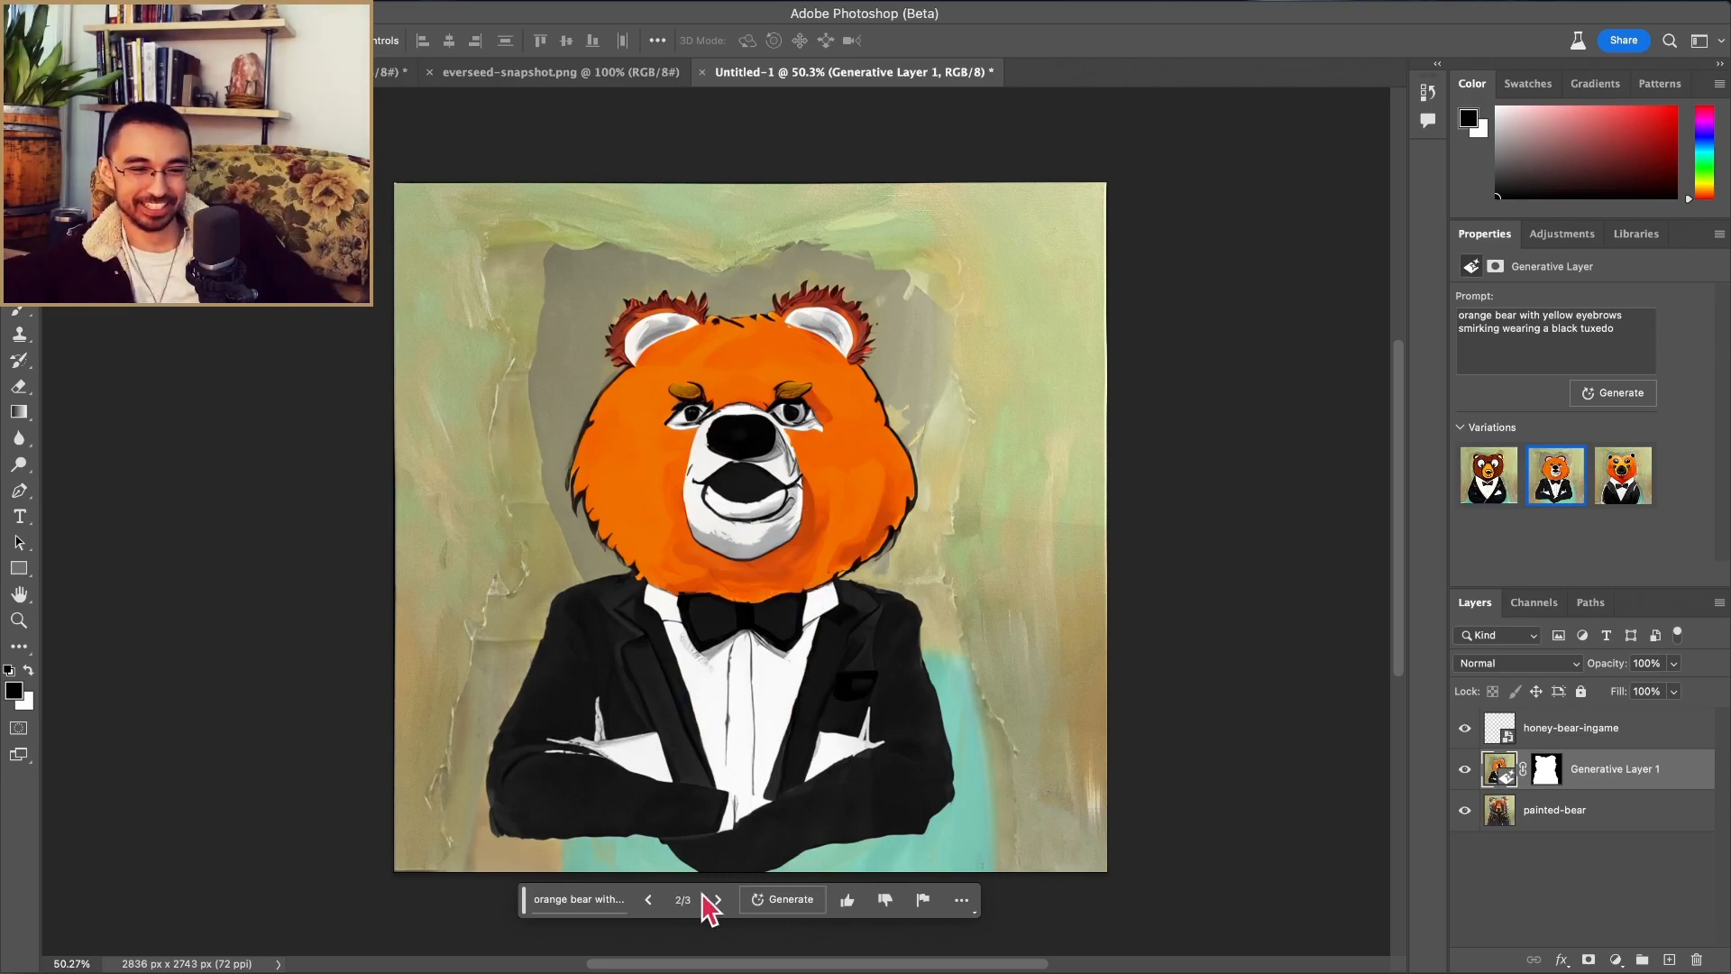
{"action": "left_click", "coordinate": [716, 900]}
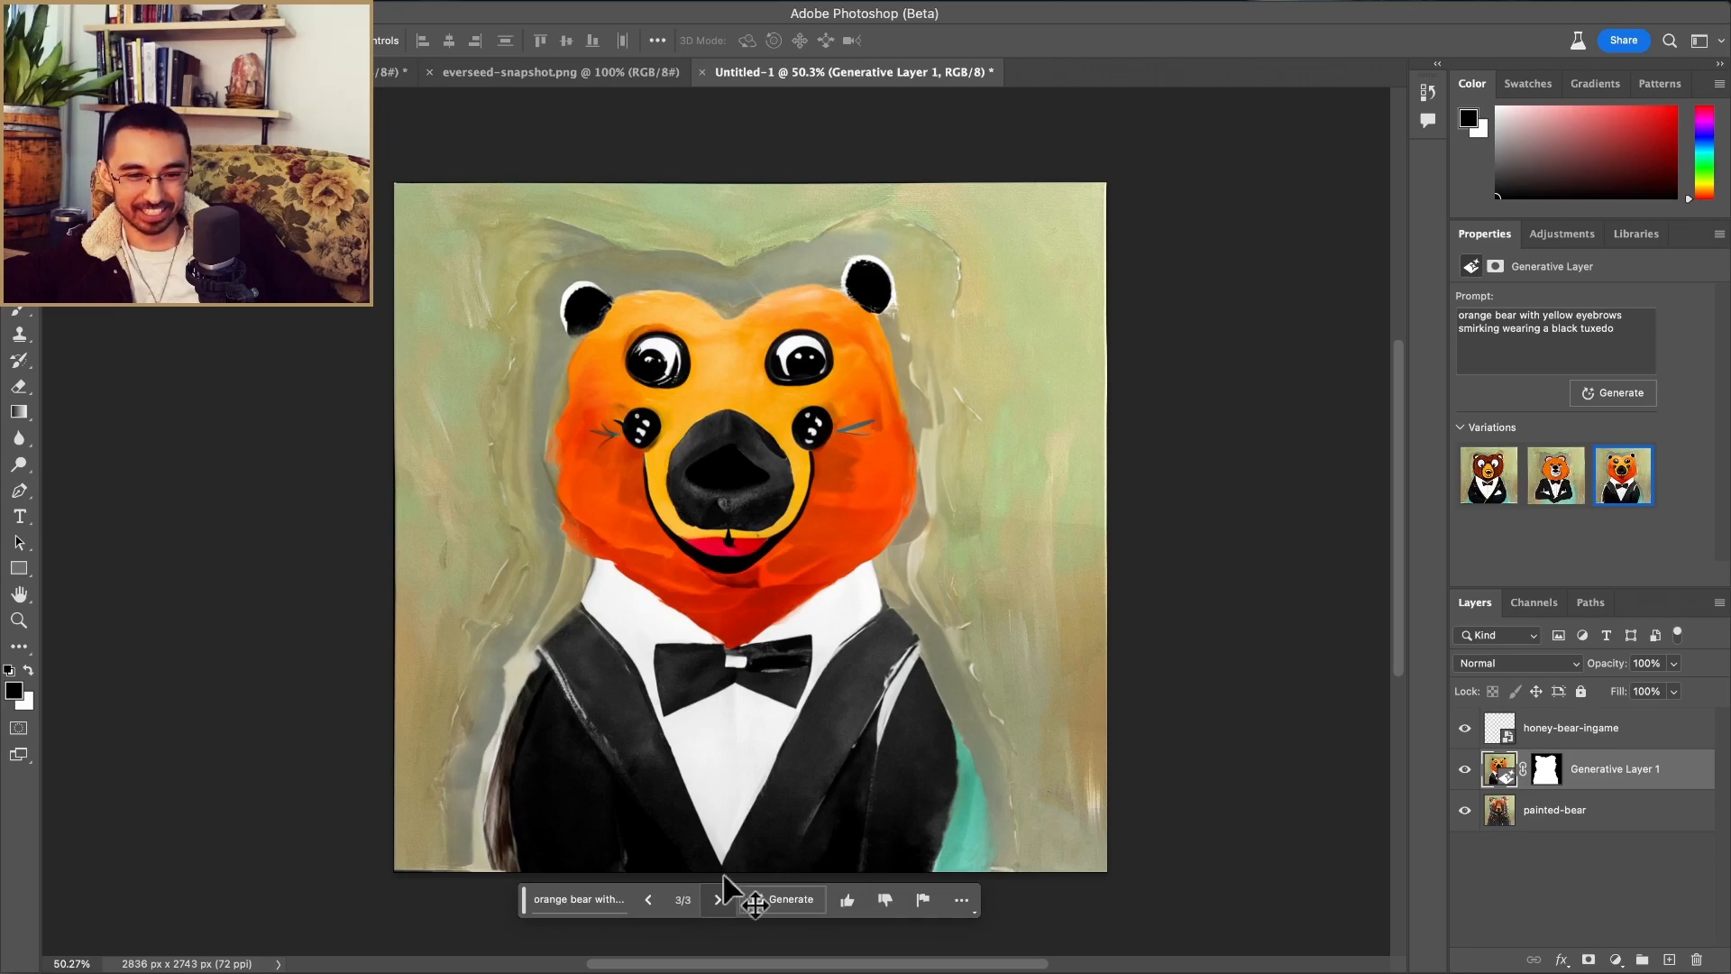
{"action": "scroll", "coordinate": [775, 446], "scroll_direction": "up", "scroll_amount": 5}
{"action": "scroll", "coordinate": [850, 541], "scroll_direction": "up", "scroll_amount": 2}
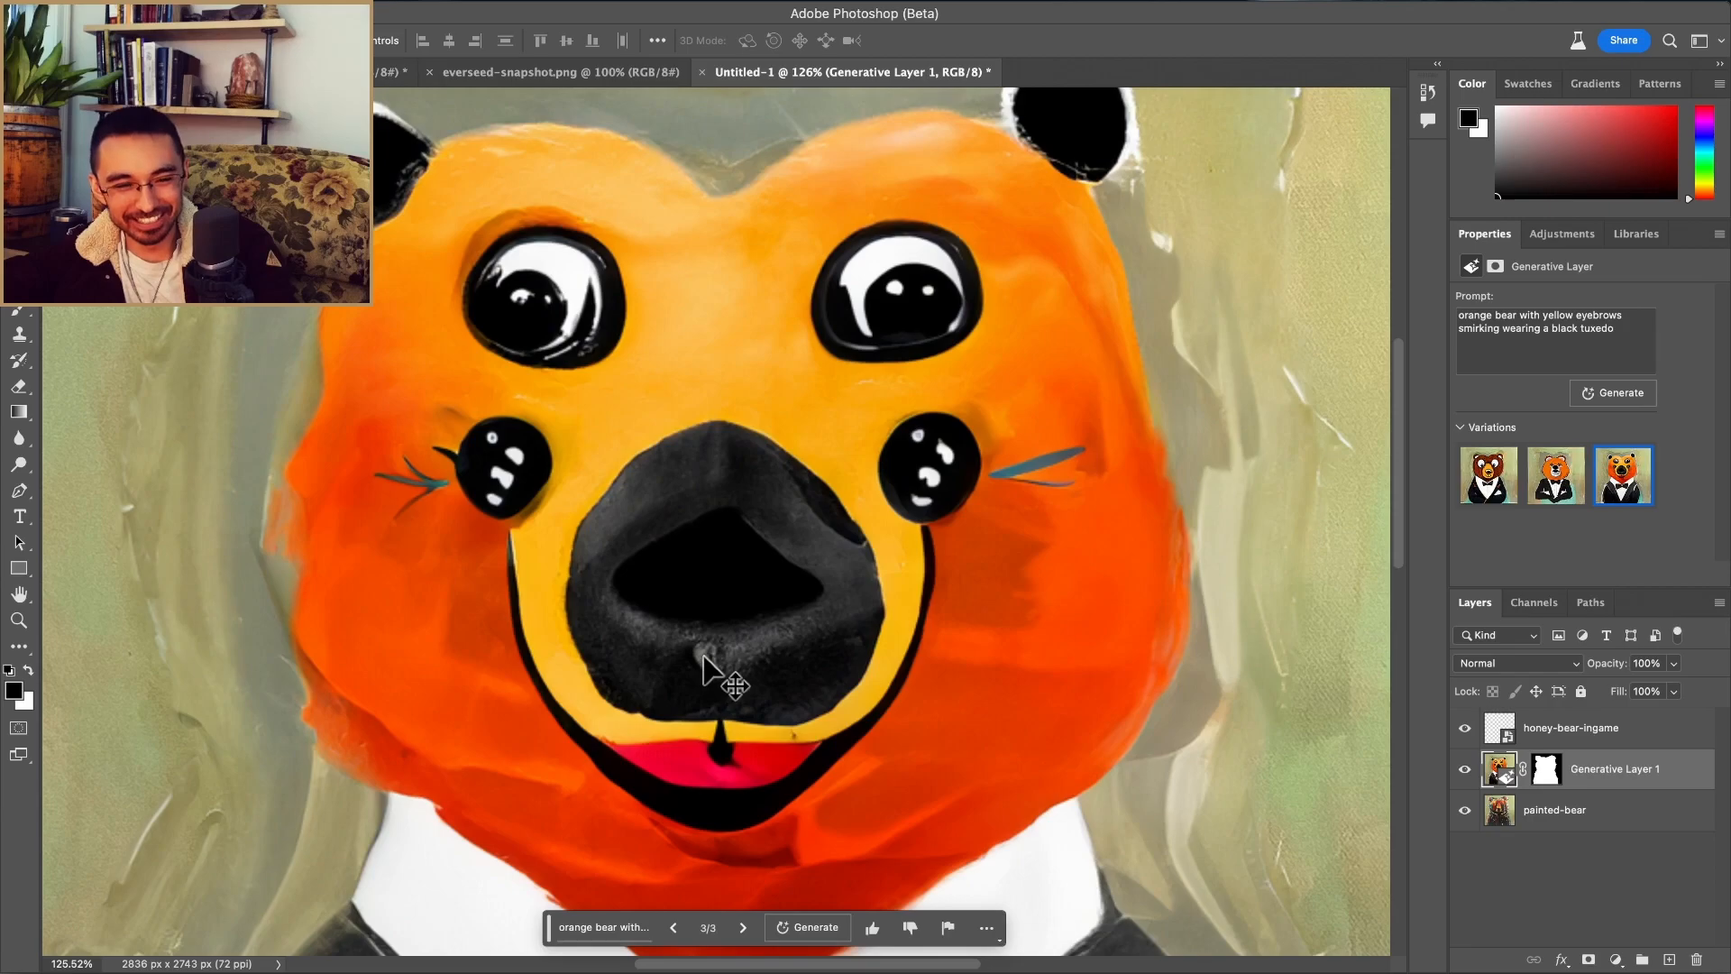
{"action": "scroll", "coordinate": [704, 663], "scroll_direction": "down", "scroll_amount": 5}
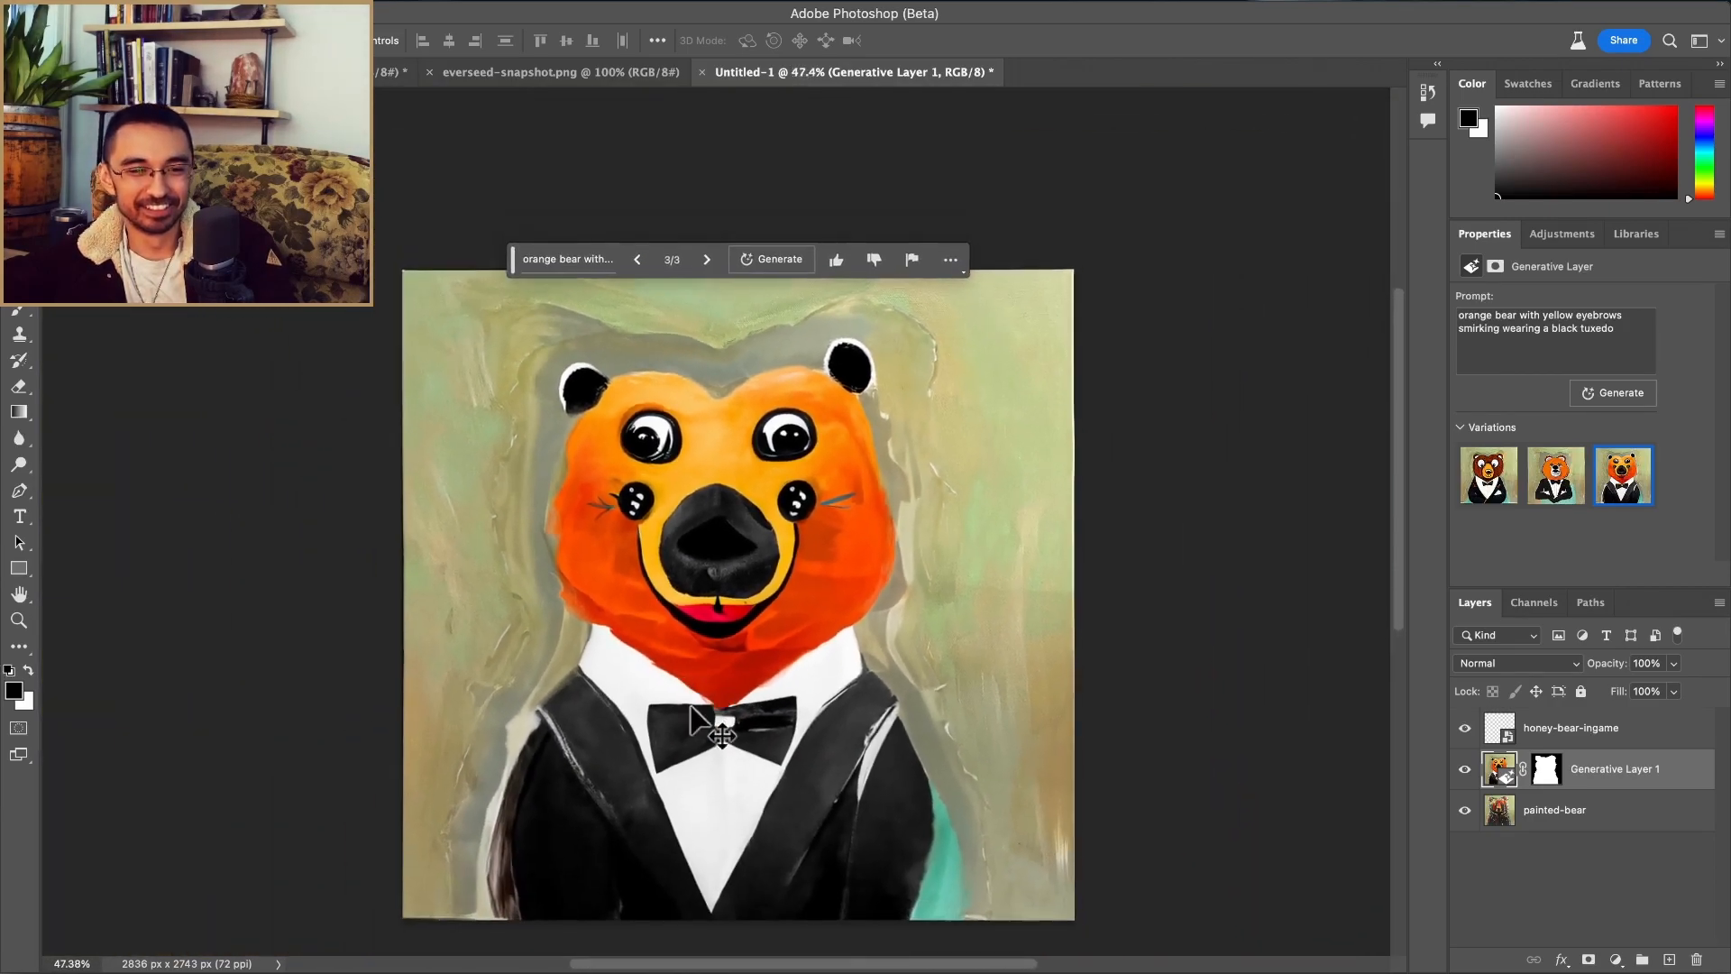
{"action": "left_click", "coordinate": [707, 915]}
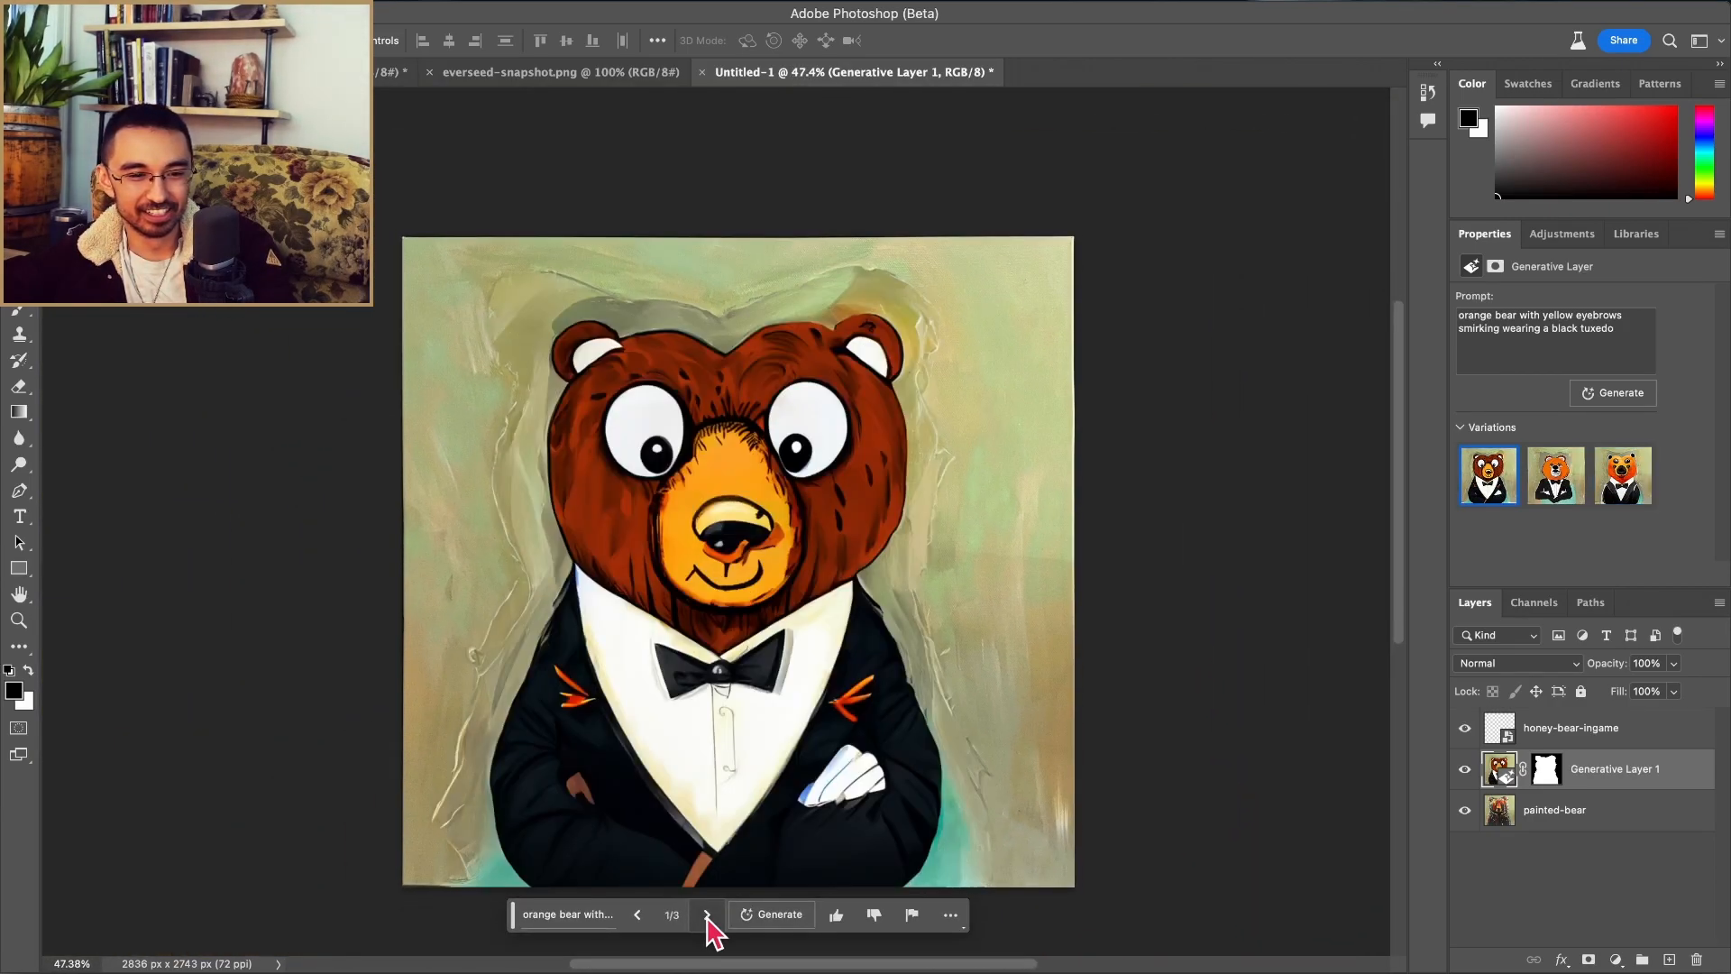
{"action": "left_click", "coordinate": [707, 915]}
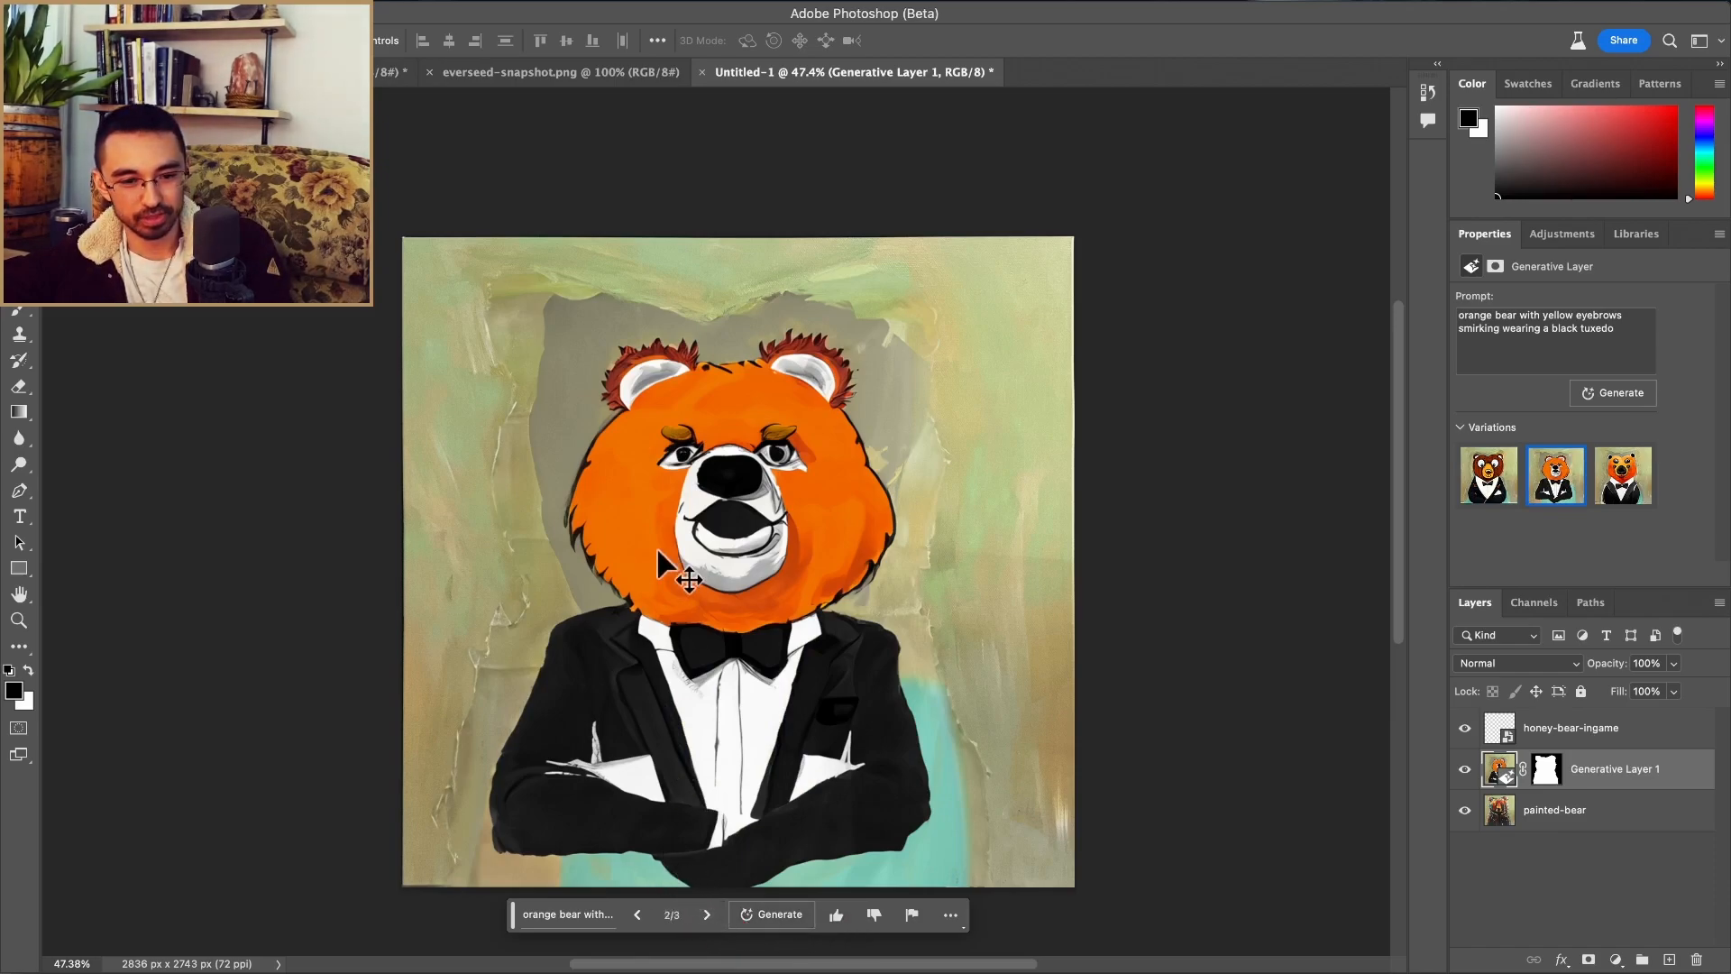
{"action": "left_click", "coordinate": [1695, 961]}
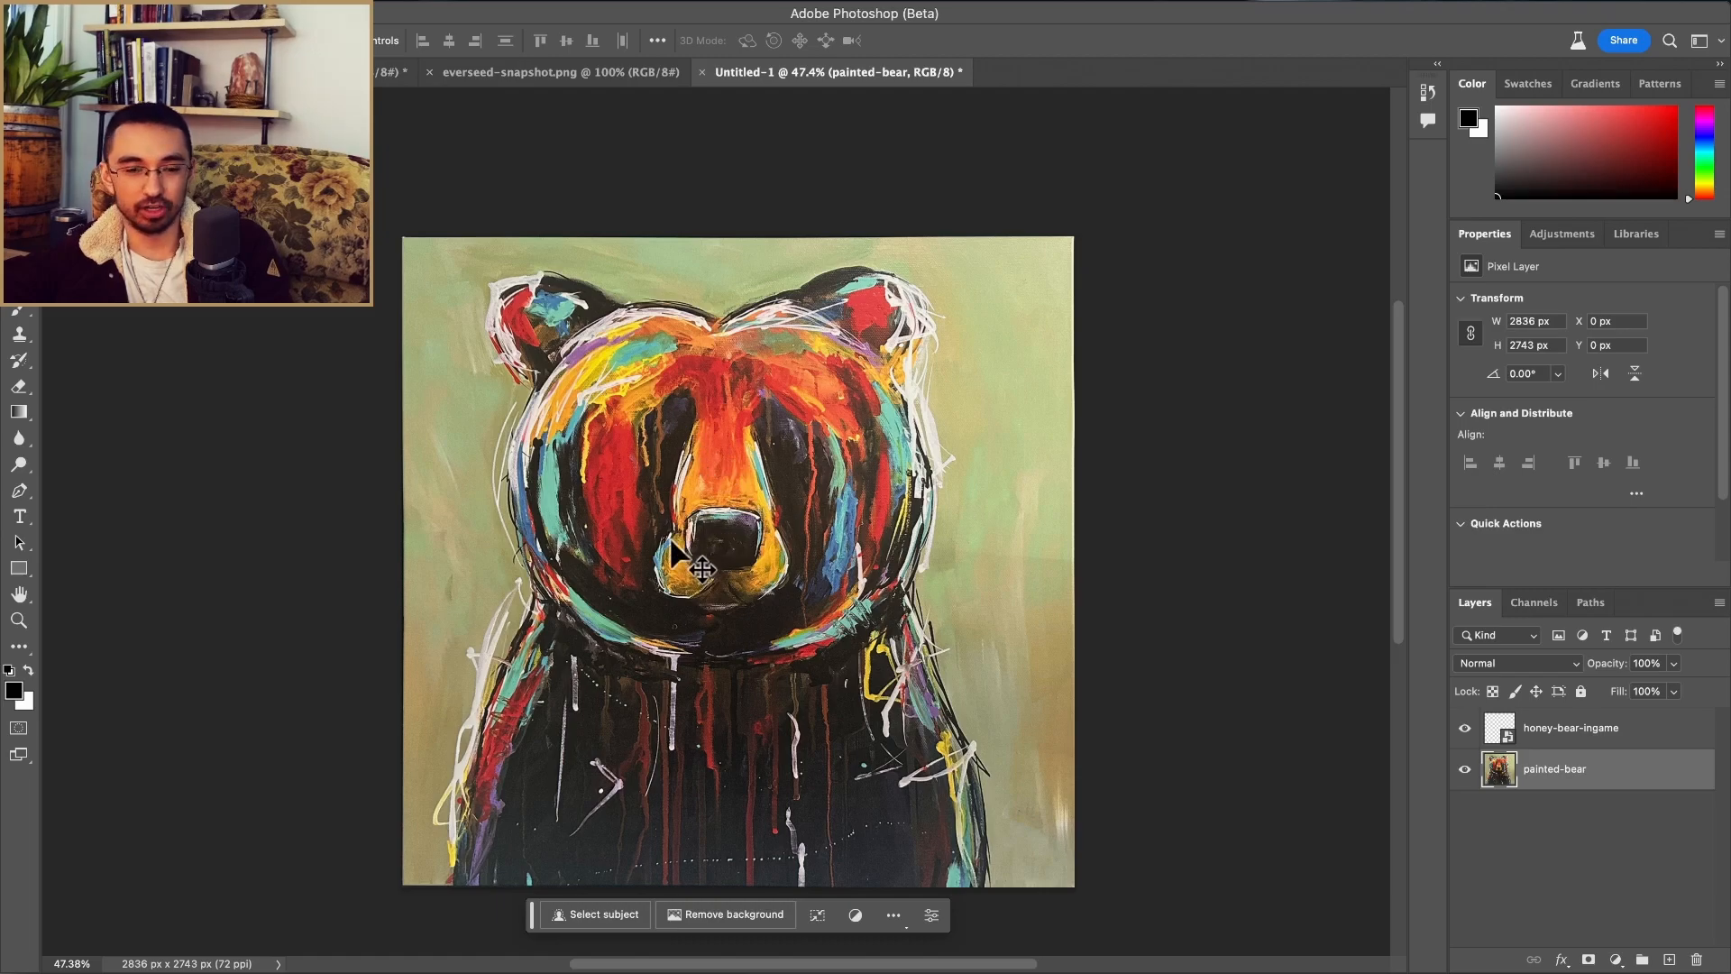
Step: Draw an elliptical selection about 1501 by 1235 px around the painted bear's face
{"action": "scroll", "coordinate": [687, 554], "scroll_direction": "up", "scroll_amount": 3}
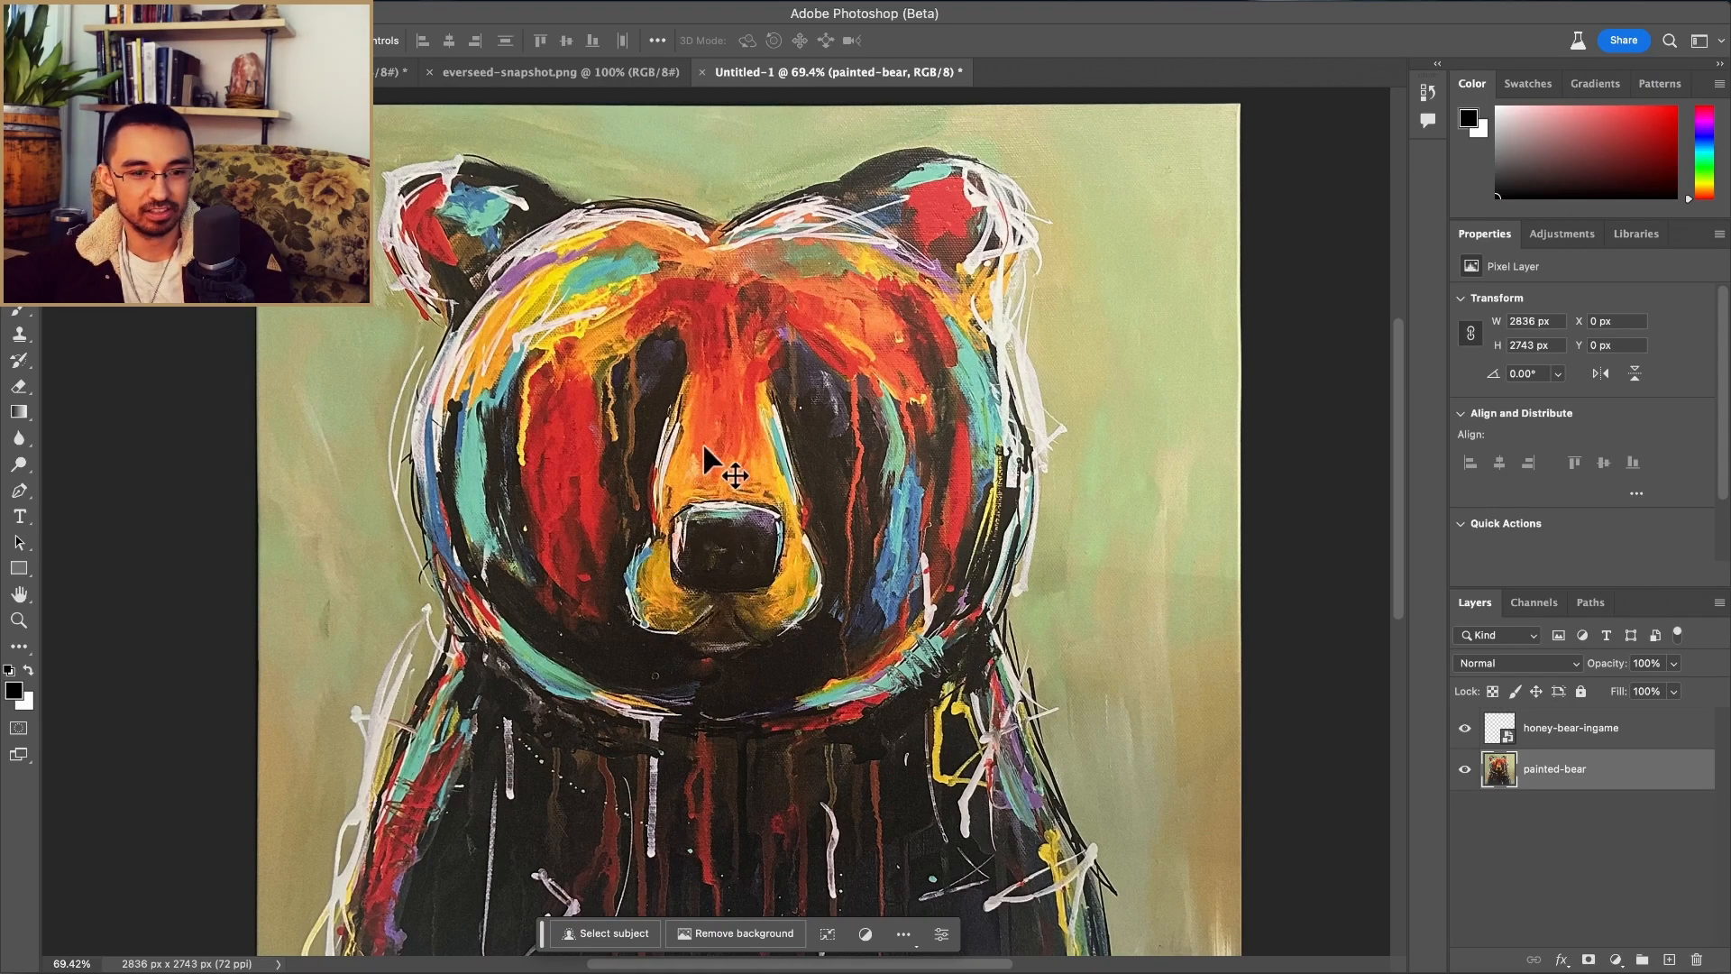
{"action": "scroll", "coordinate": [725, 446], "scroll_direction": "down", "scroll_amount": 3}
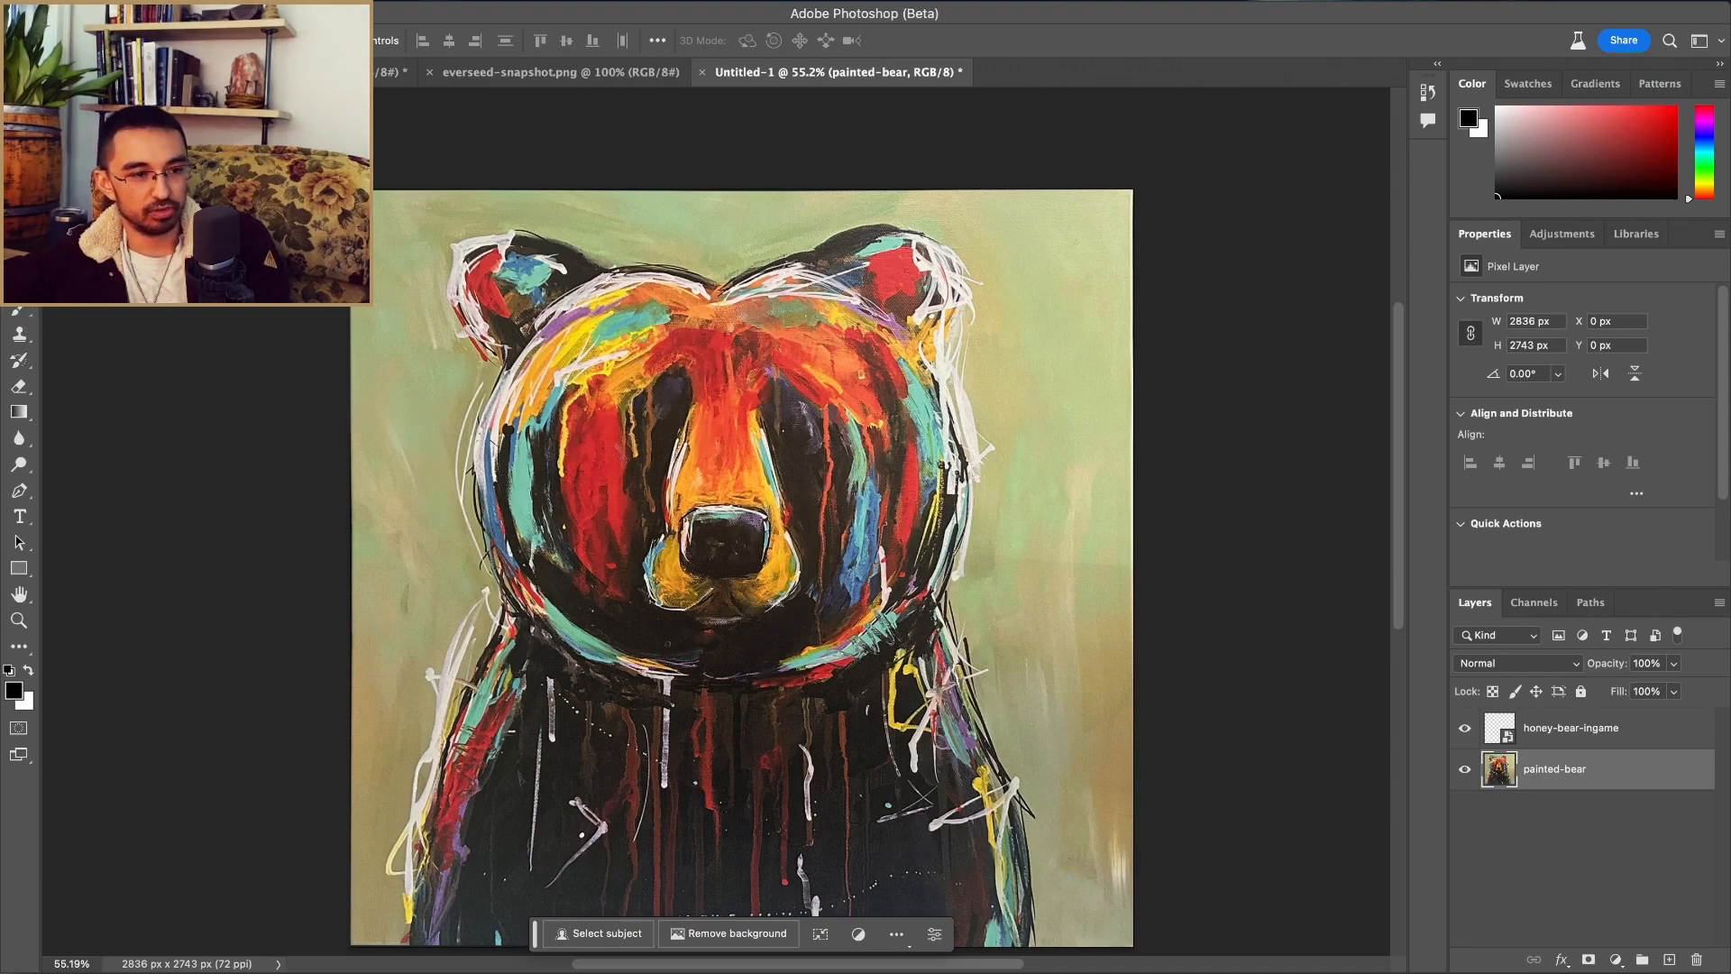
{"action": "left_click", "coordinate": [19, 180]}
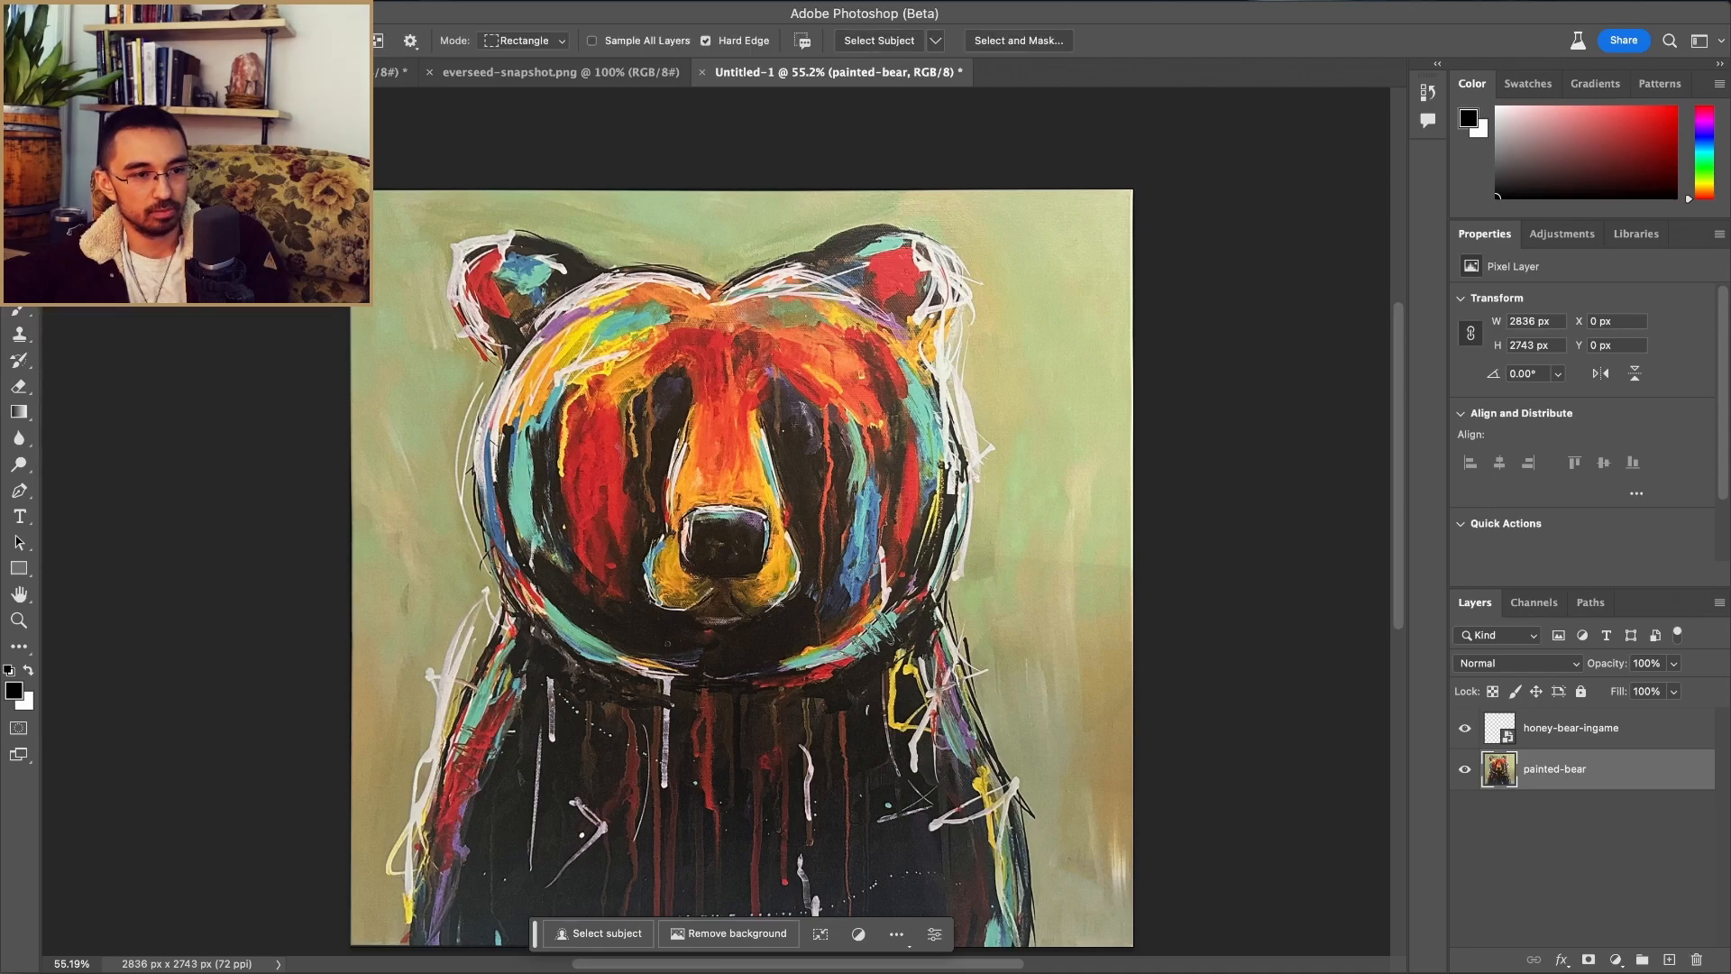
{"action": "key", "text": "m"}
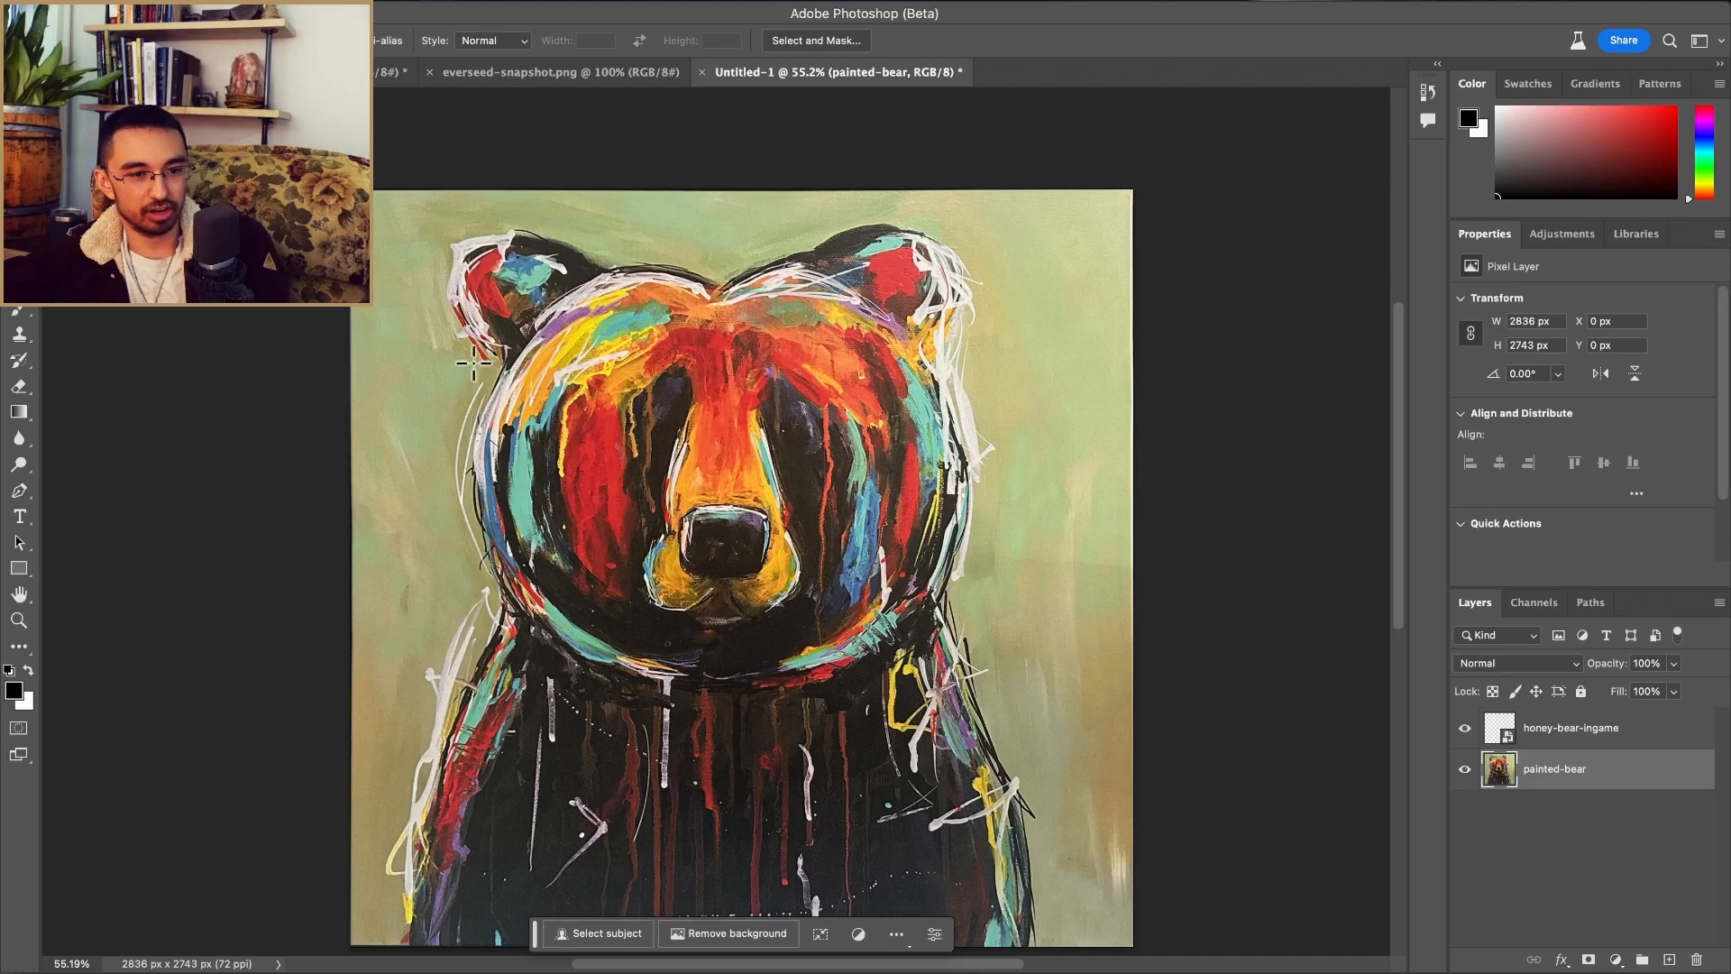
{"action": "left_click_drag", "start_coordinate": [725, 469], "coordinate": [803, 541]}
{"action": "key", "text": "super+z"}
{"action": "left_click_drag", "start_coordinate": [733, 494], "coordinate": [930, 656]}
Step: Generative Fill the elliptical selection with the prompt "smirking bear with bengal stripes covered in paint" and inspect the generated face
{"action": "left_click", "coordinate": [568, 683]}
{"action": "type", "text": "smirking orange bear covered in p"}
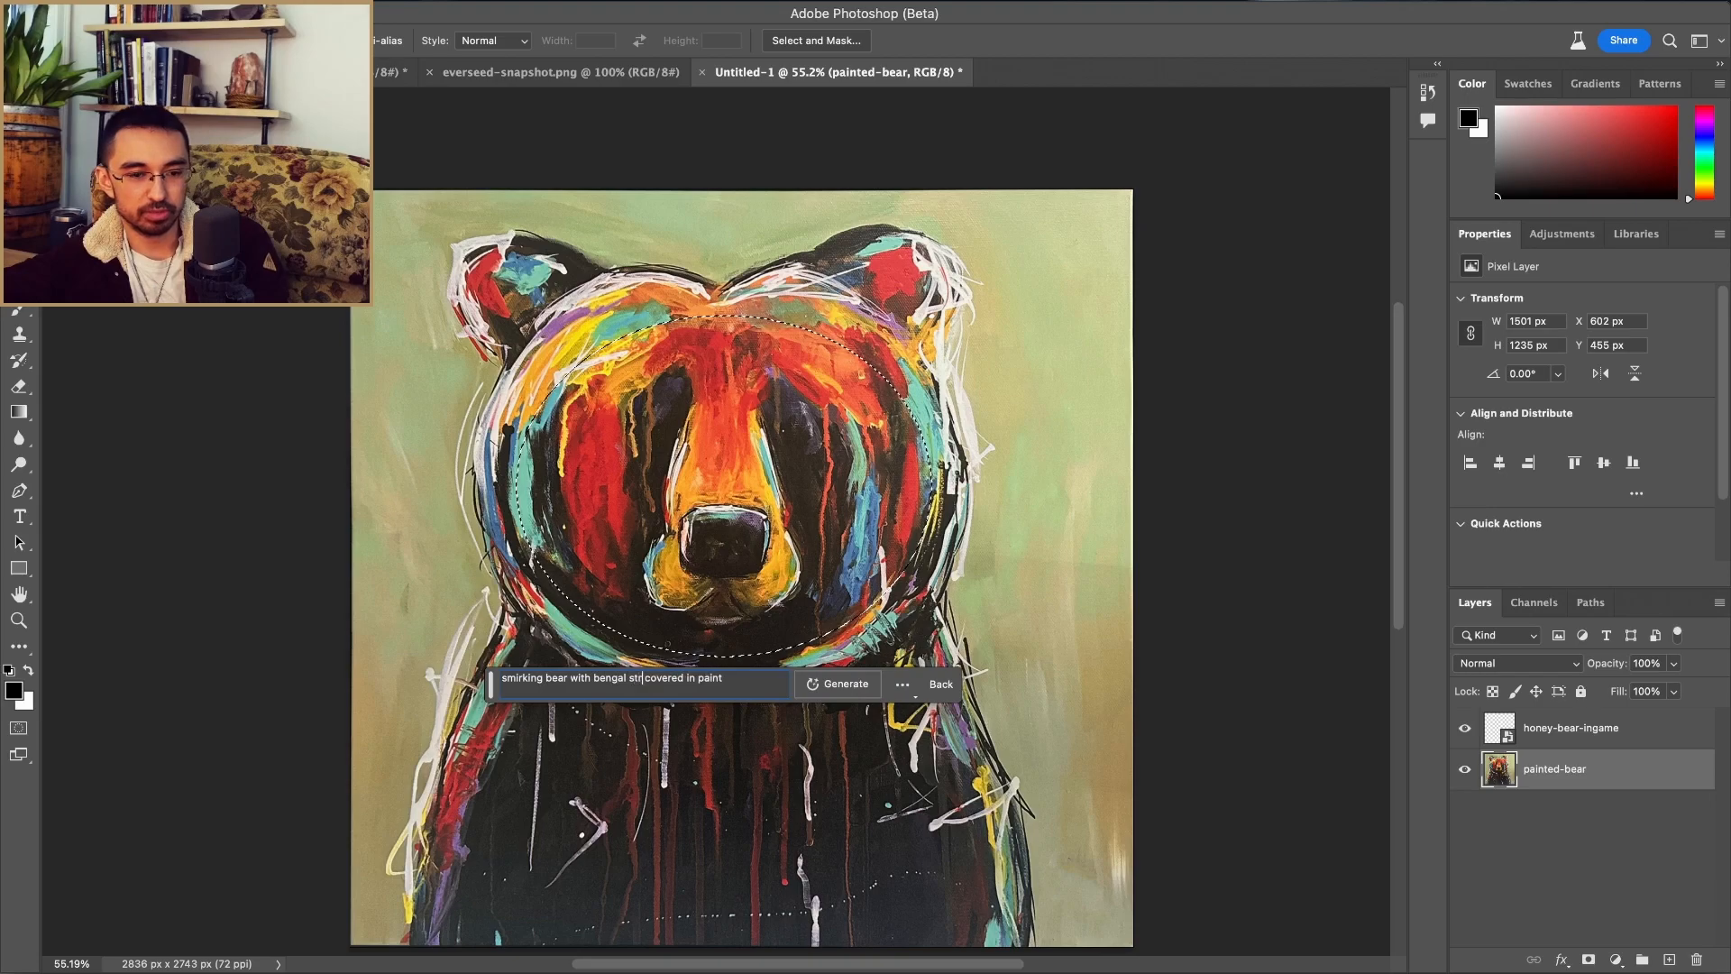
{"action": "left_click", "coordinate": [848, 689]}
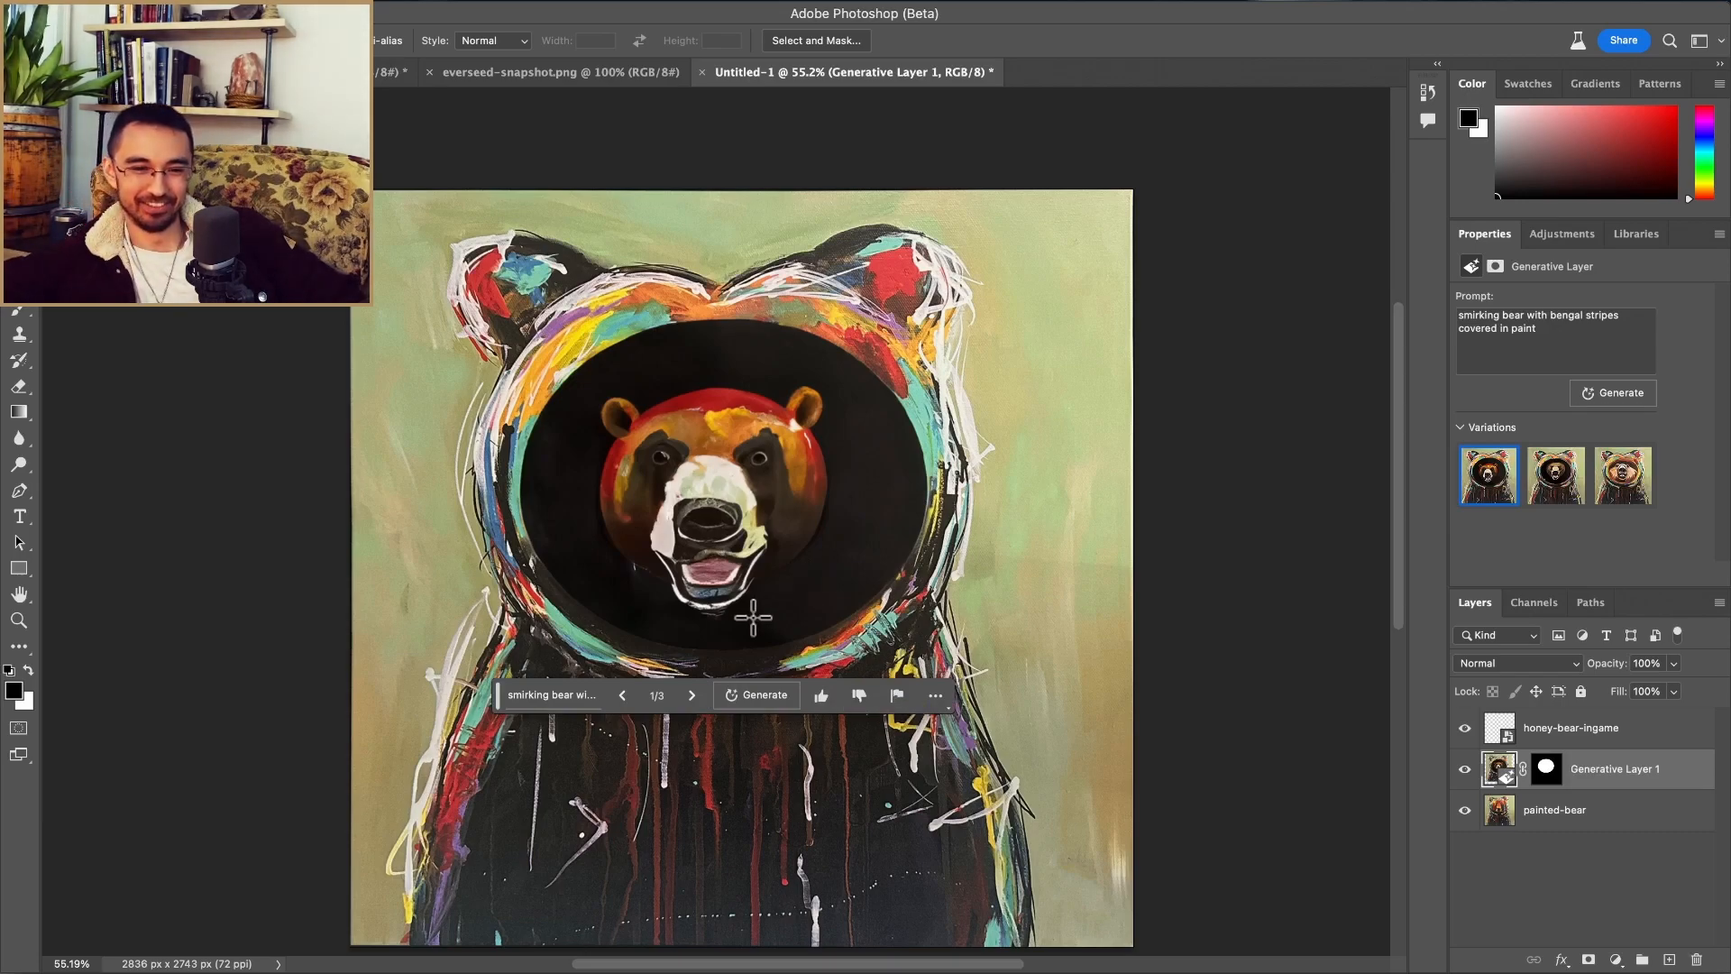
{"action": "scroll", "coordinate": [713, 521], "scroll_direction": "up", "scroll_amount": 2}
{"action": "scroll", "coordinate": [692, 451], "scroll_direction": "up", "scroll_amount": 3}
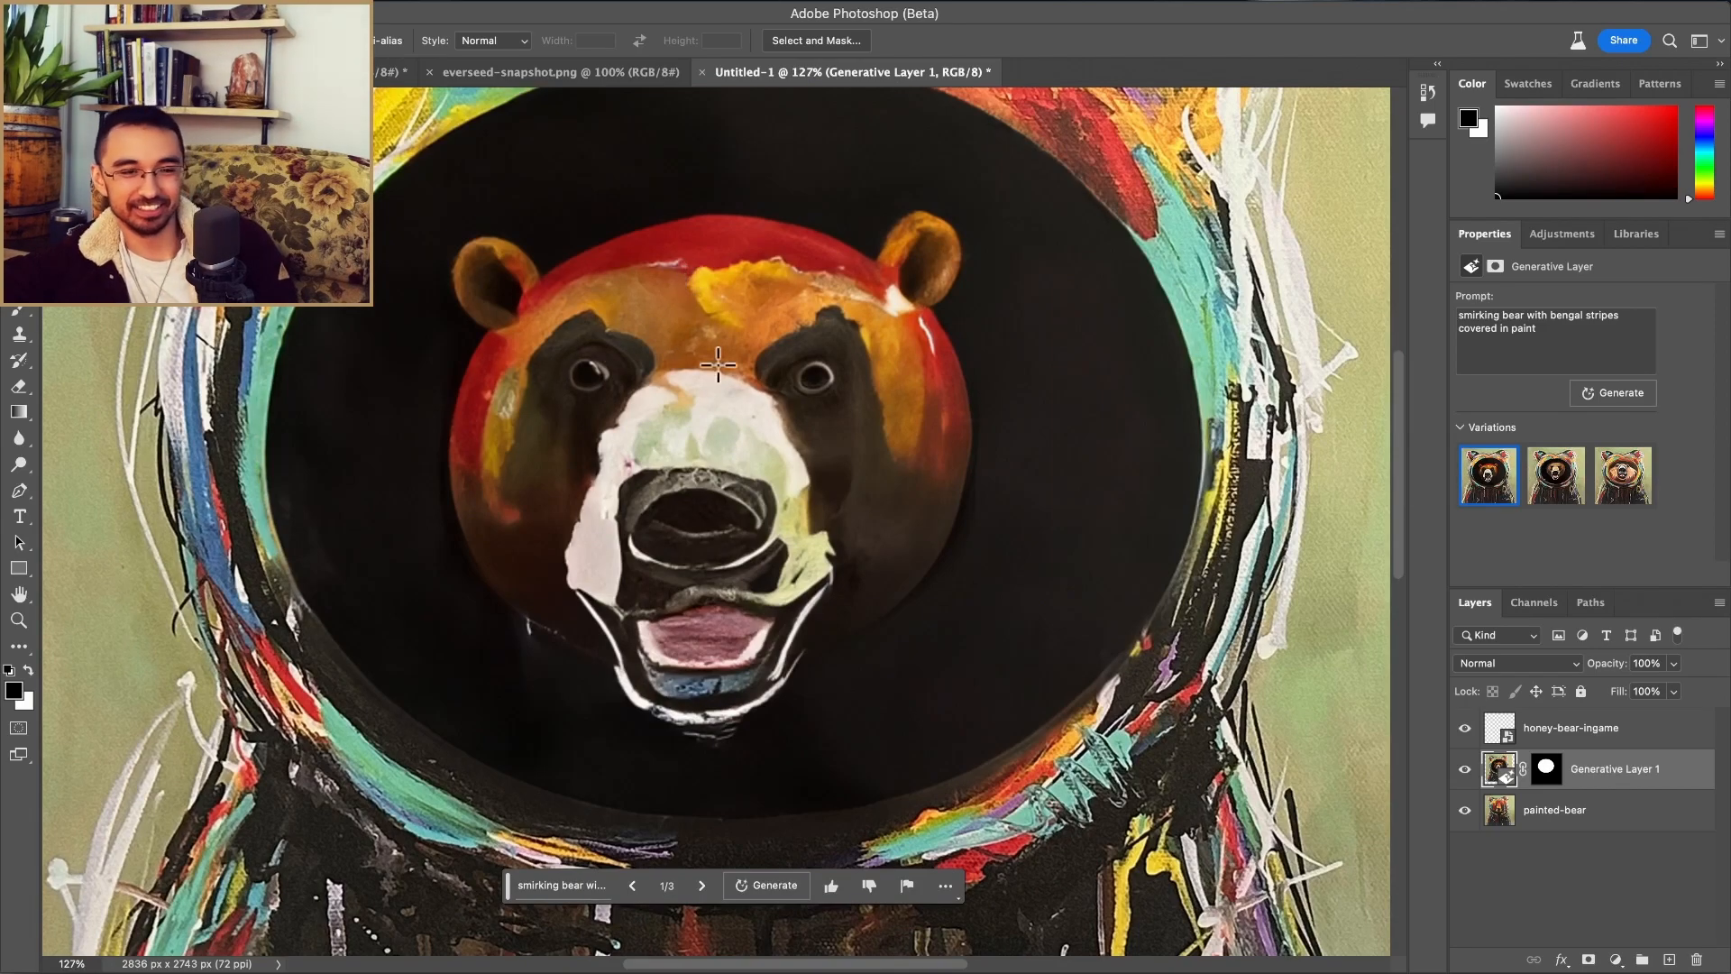
{"action": "scroll", "coordinate": [819, 410], "scroll_direction": "down", "scroll_amount": 2}
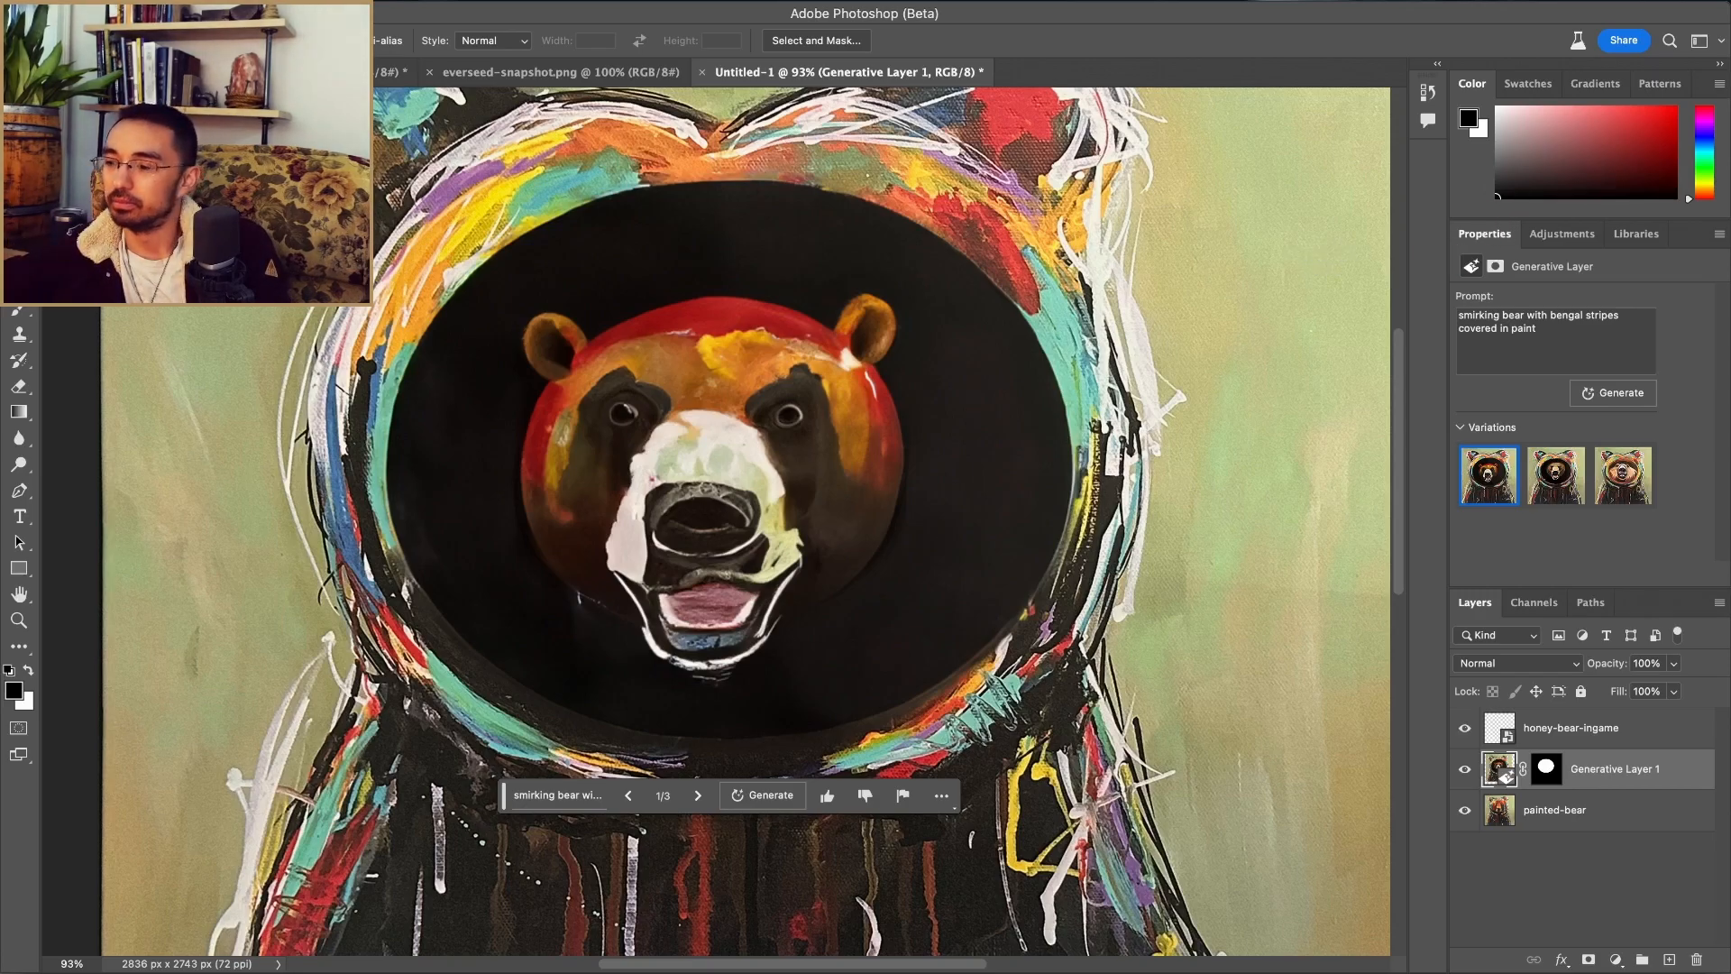
Step: View the tiger reference photo enlarged over the canvas and close it
{"action": "key", "text": "super+Tab"}
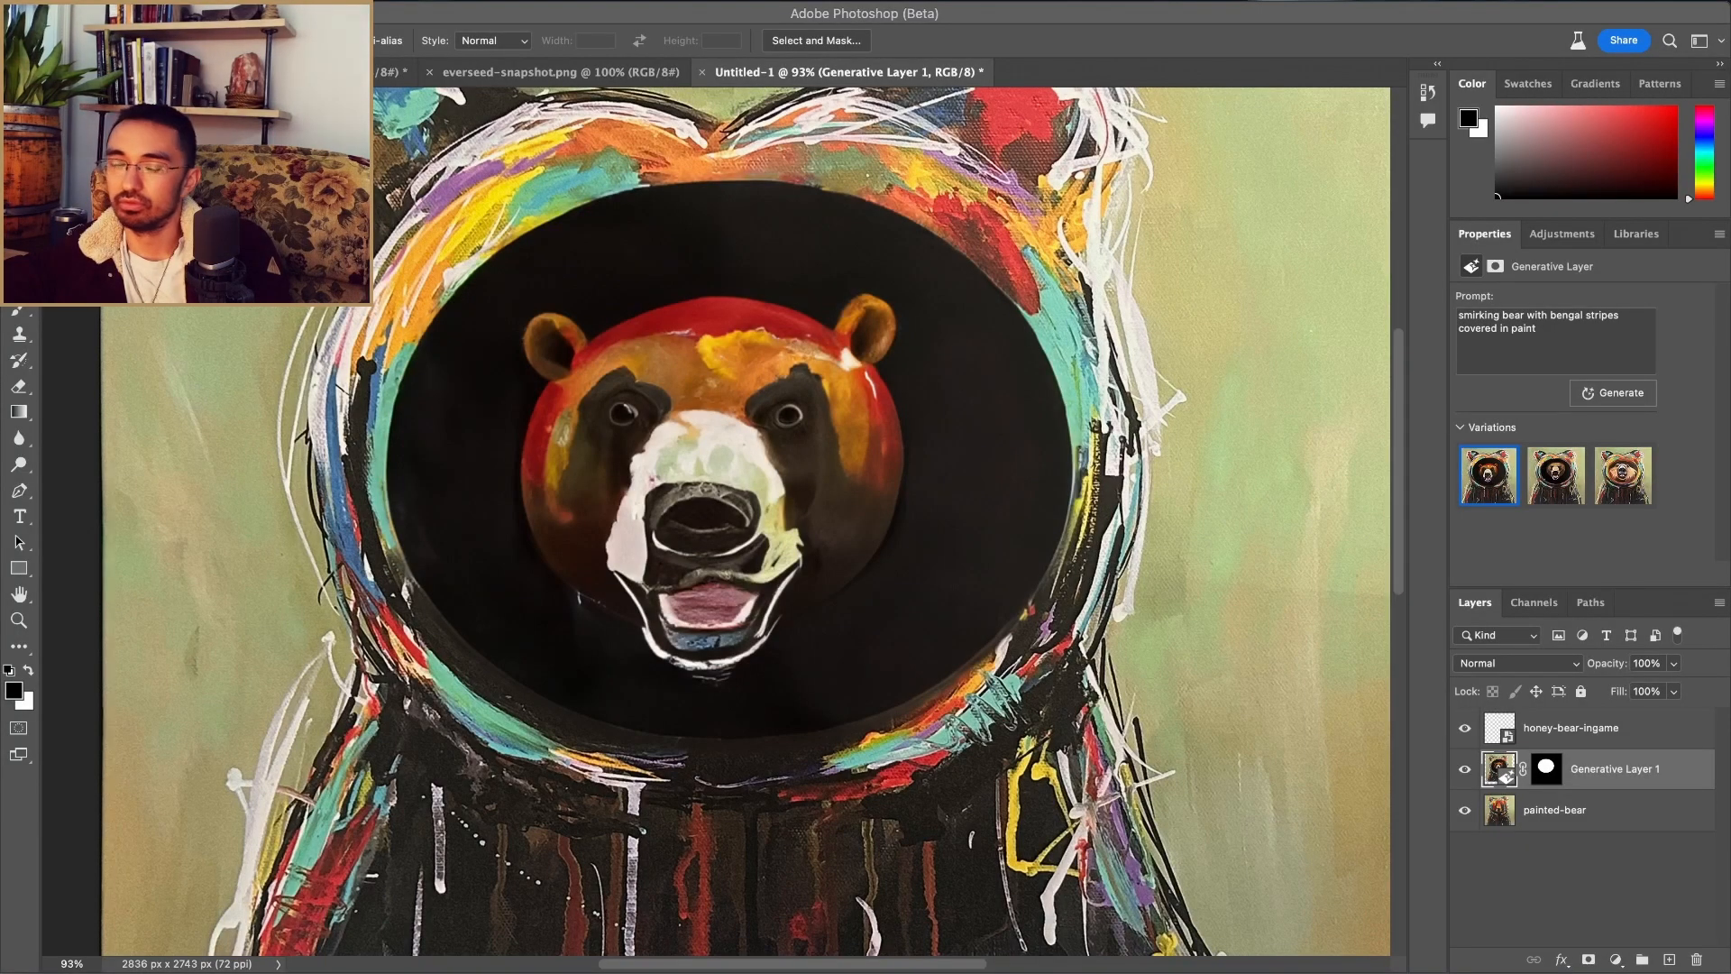
{"action": "left_click_drag", "start_coordinate": [1729, 302], "coordinate": [870, 478]}
{"action": "scroll", "coordinate": [882, 493], "scroll_direction": "up", "scroll_amount": 10}
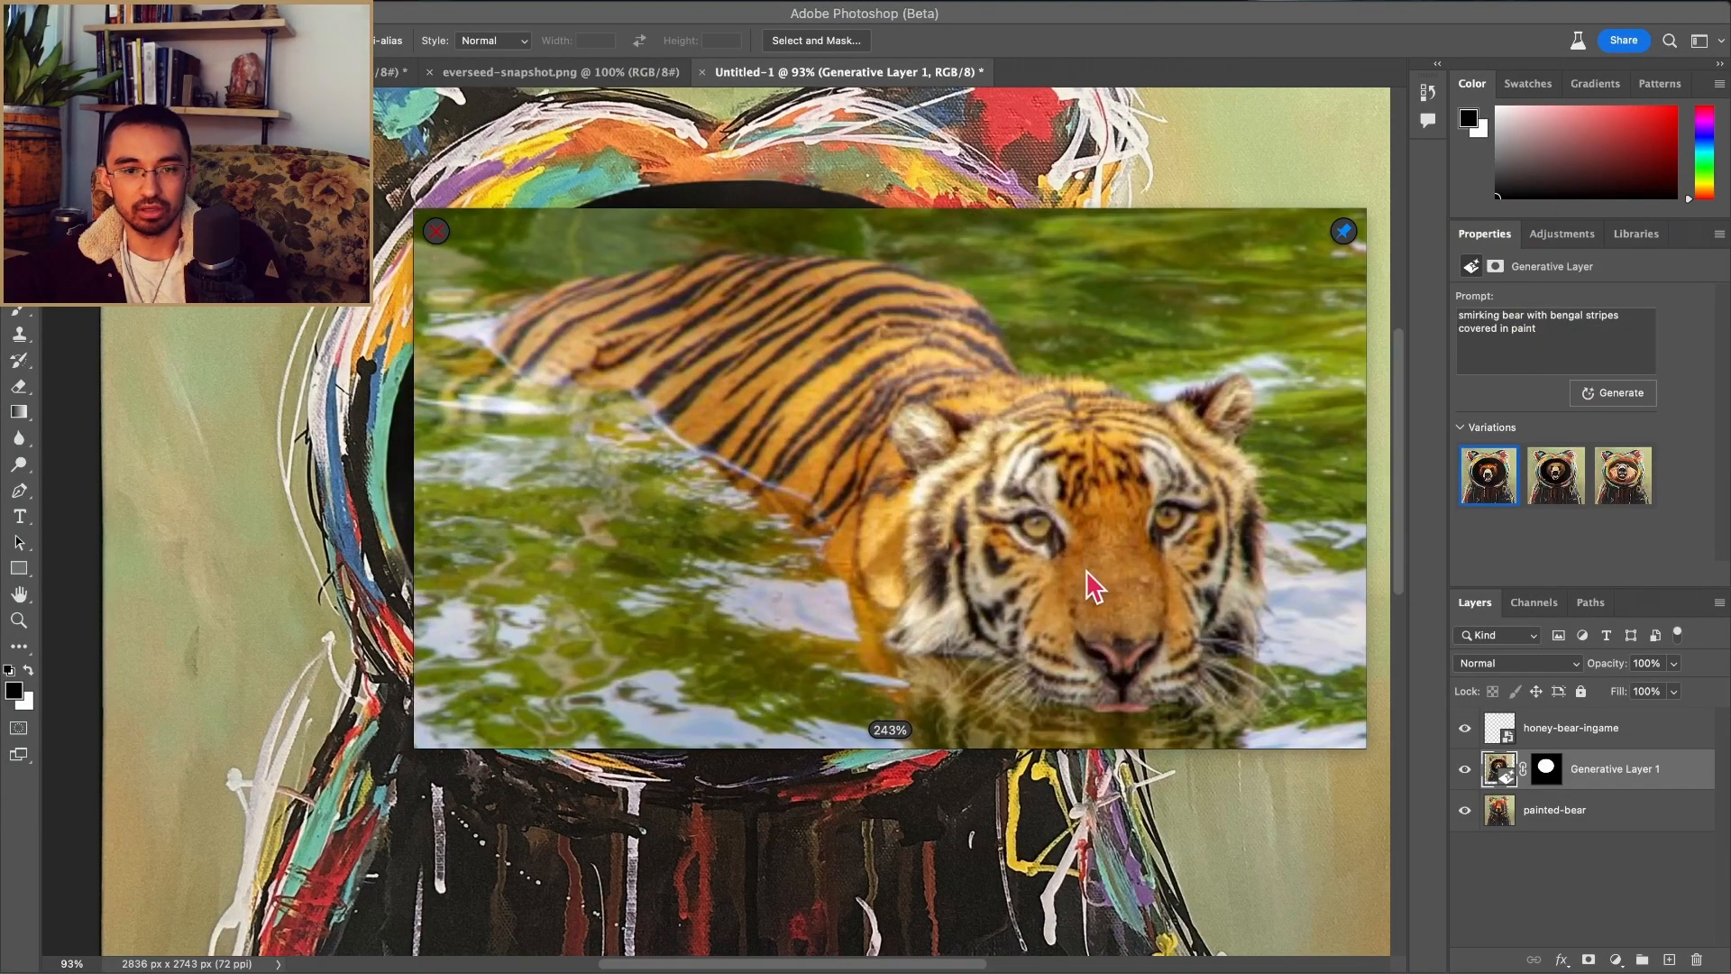
{"action": "left_click", "coordinate": [437, 231]}
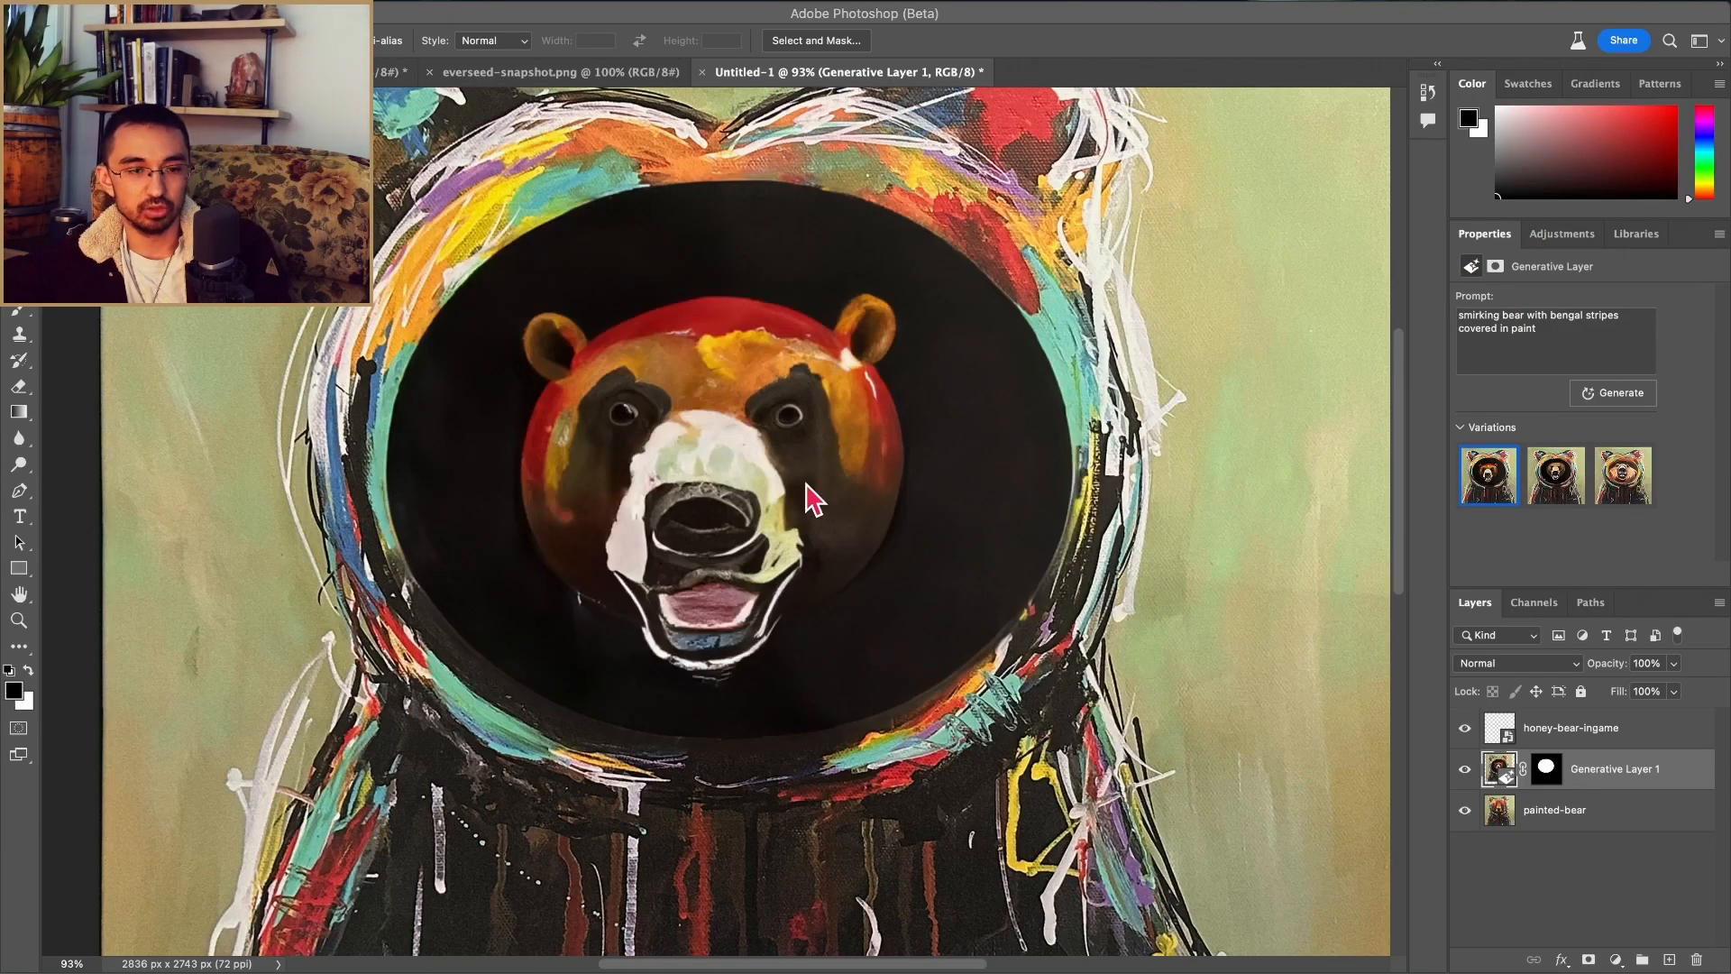
Step: Compare the three generated variations of the striped, paint-covered bear face and select the third one
{"action": "left_click", "coordinate": [700, 796]}
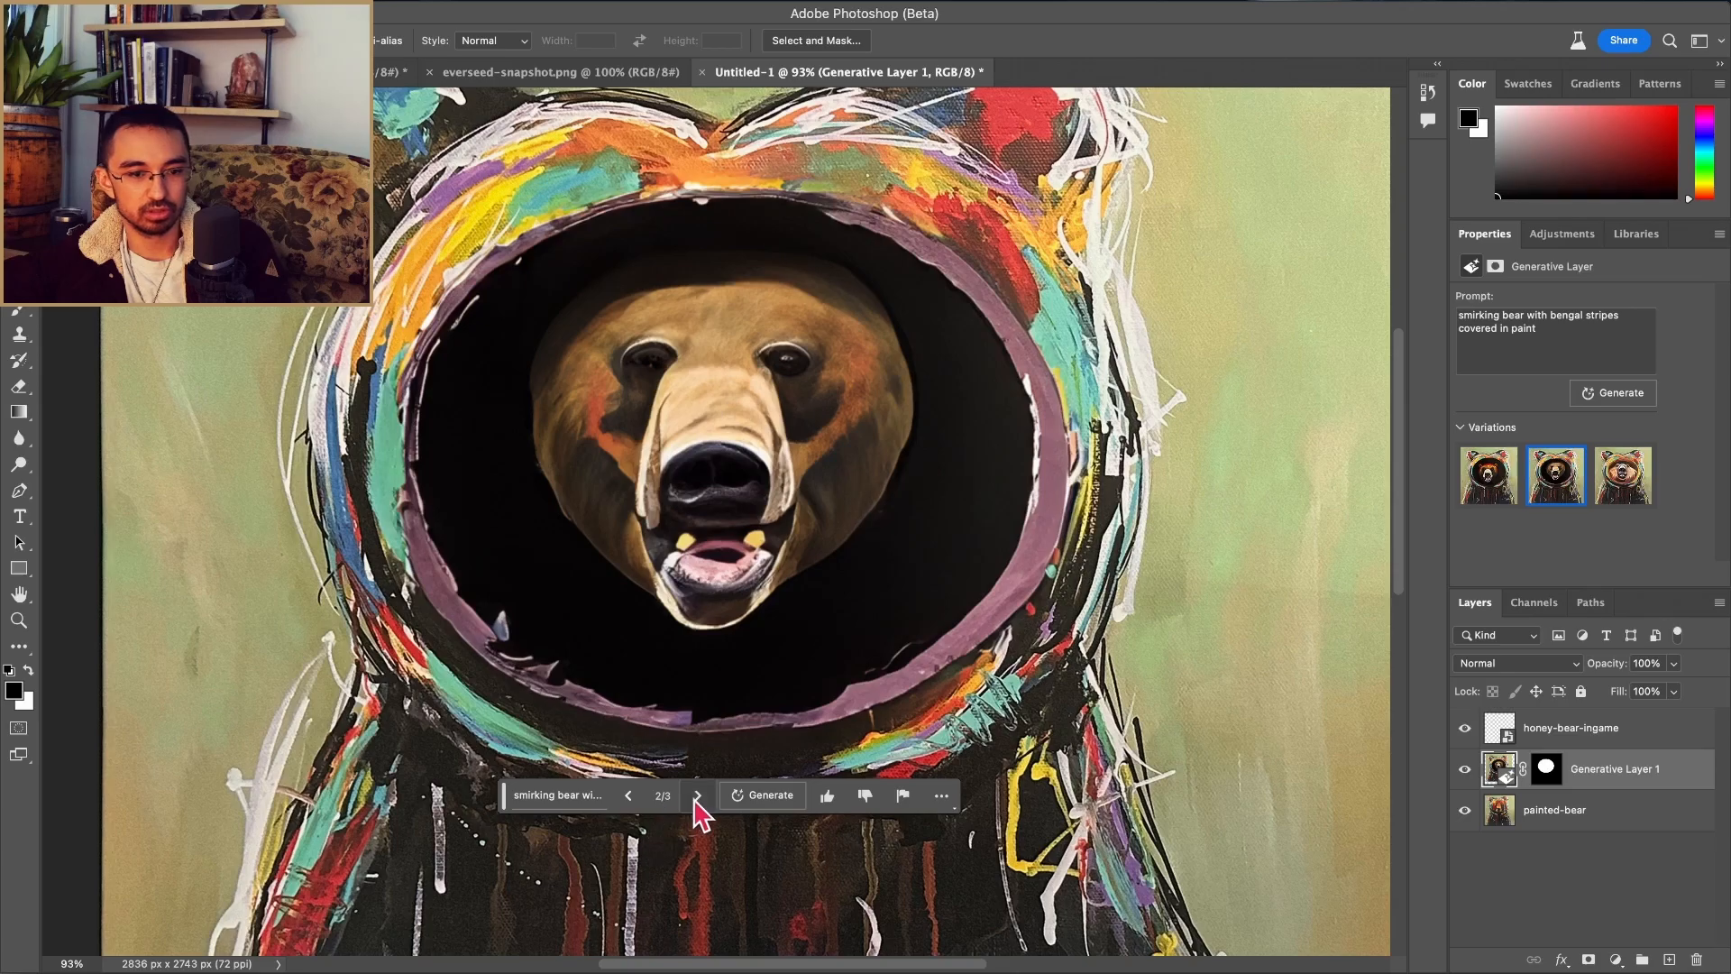
{"action": "left_click", "coordinate": [698, 796]}
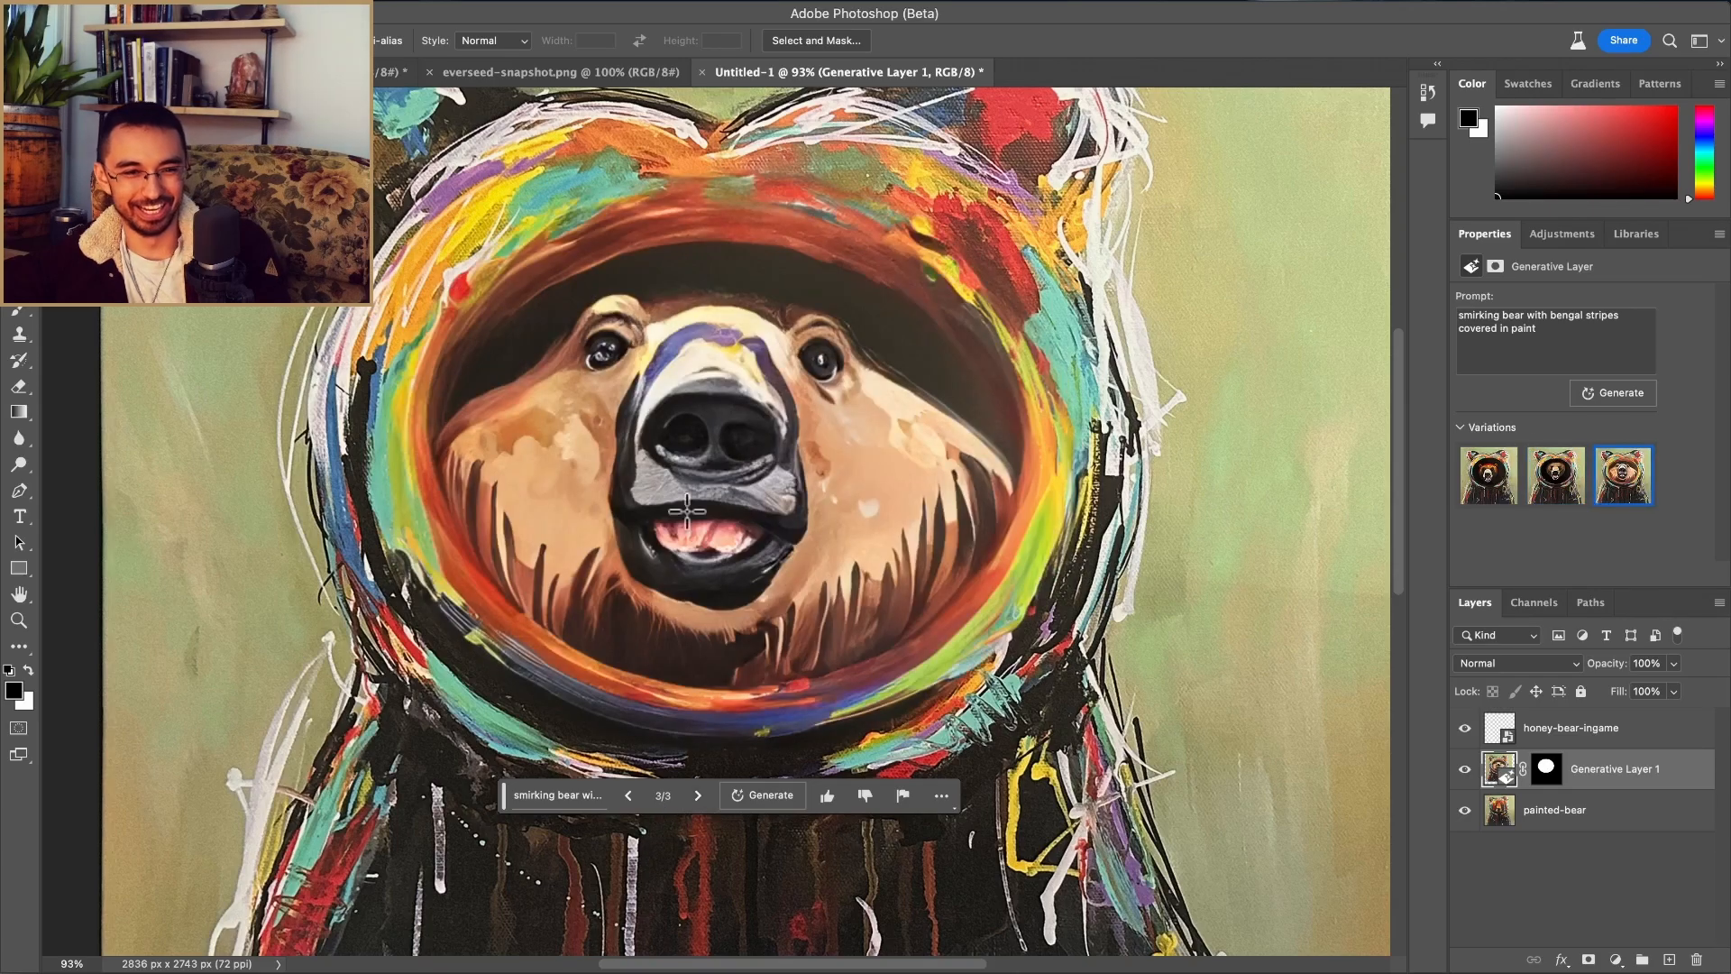
{"action": "scroll", "coordinate": [712, 392], "scroll_direction": "down", "scroll_amount": 5}
{"action": "scroll", "coordinate": [713, 392], "scroll_direction": "down", "scroll_amount": 1}
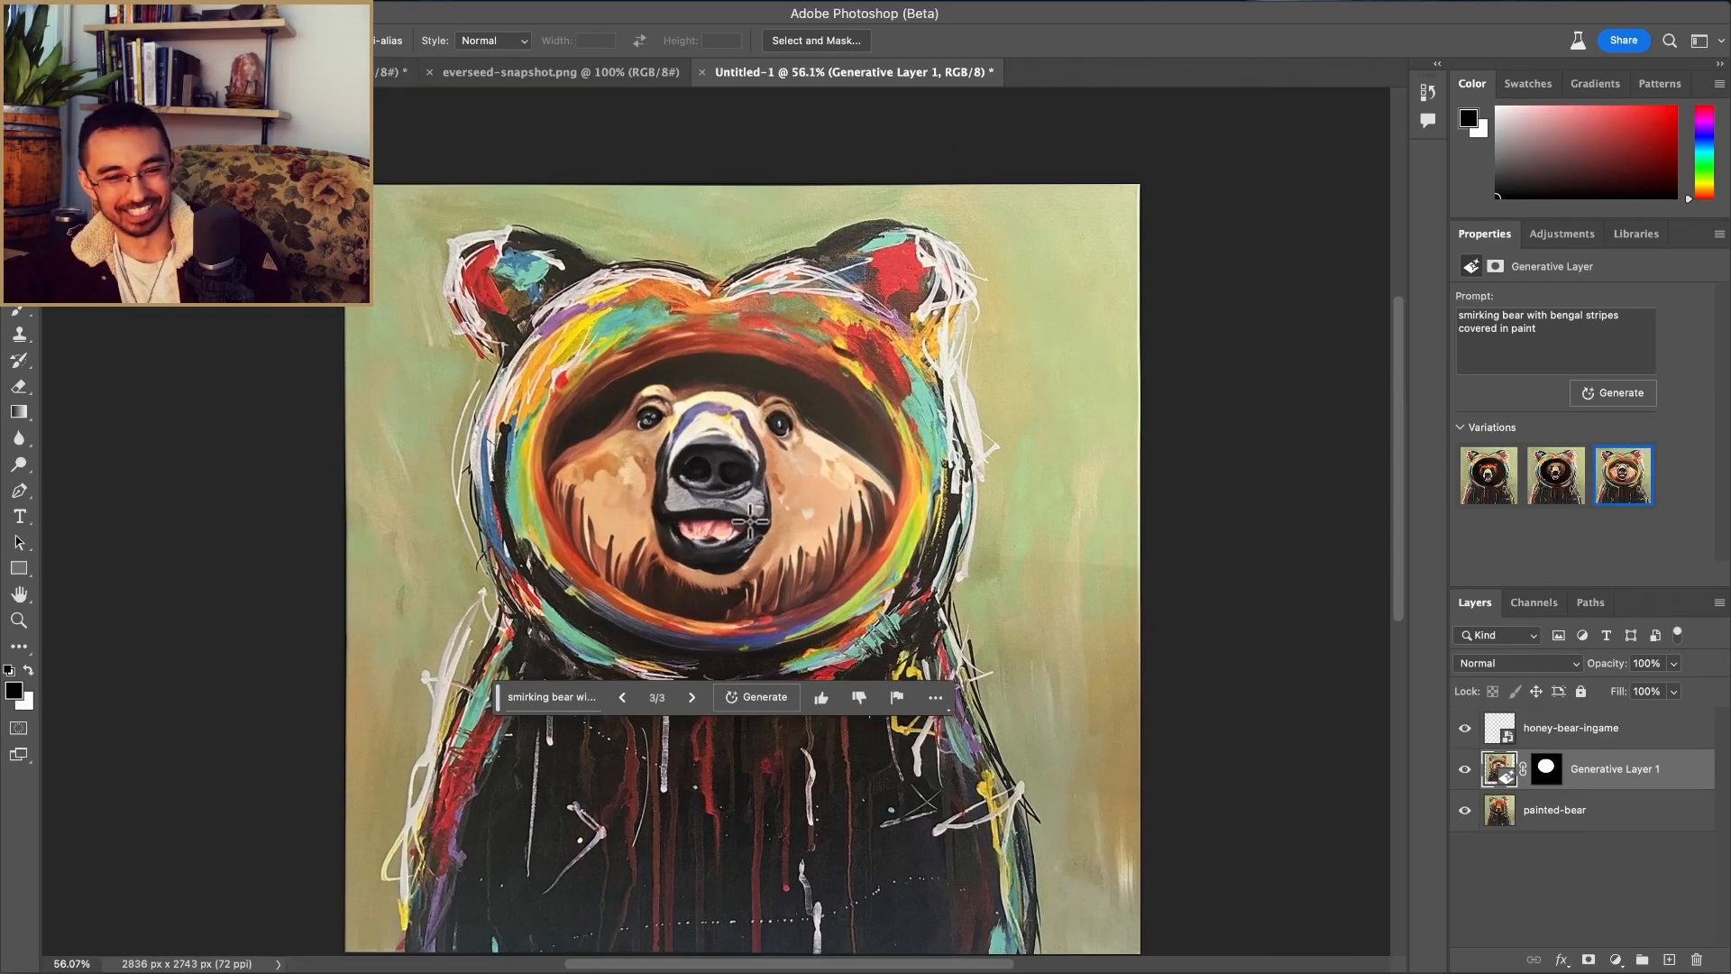
{"action": "scroll", "coordinate": [753, 519], "scroll_direction": "down", "scroll_amount": 2}
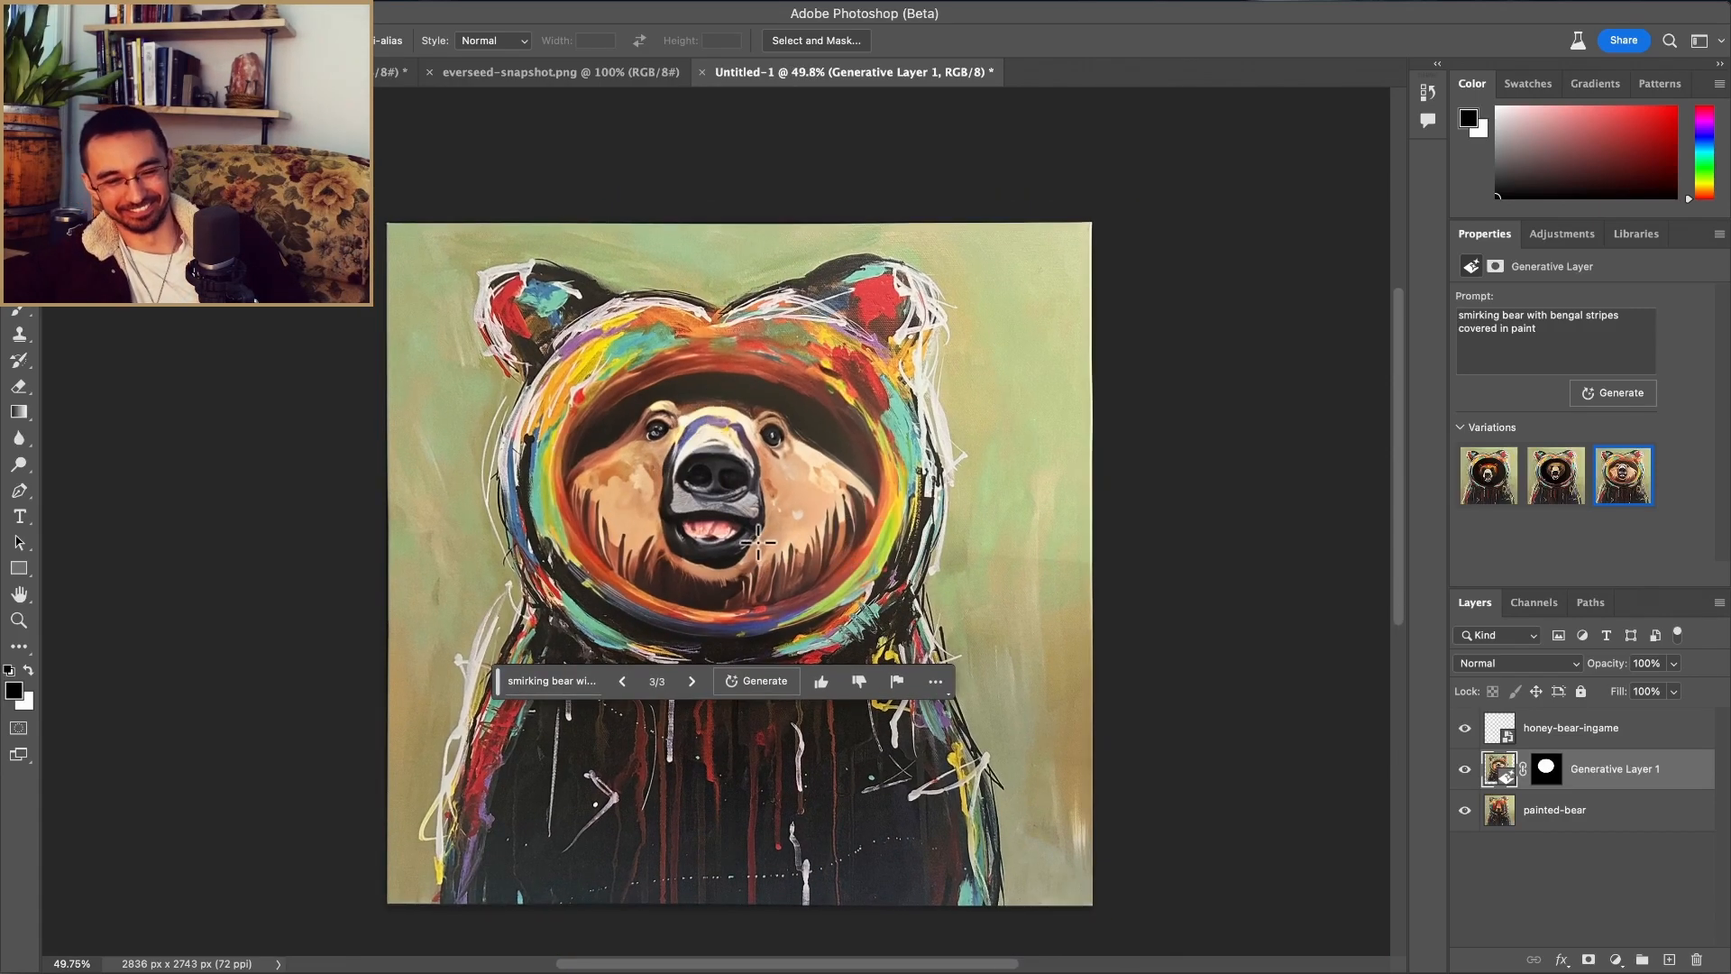
{"action": "left_click", "coordinate": [693, 684]}
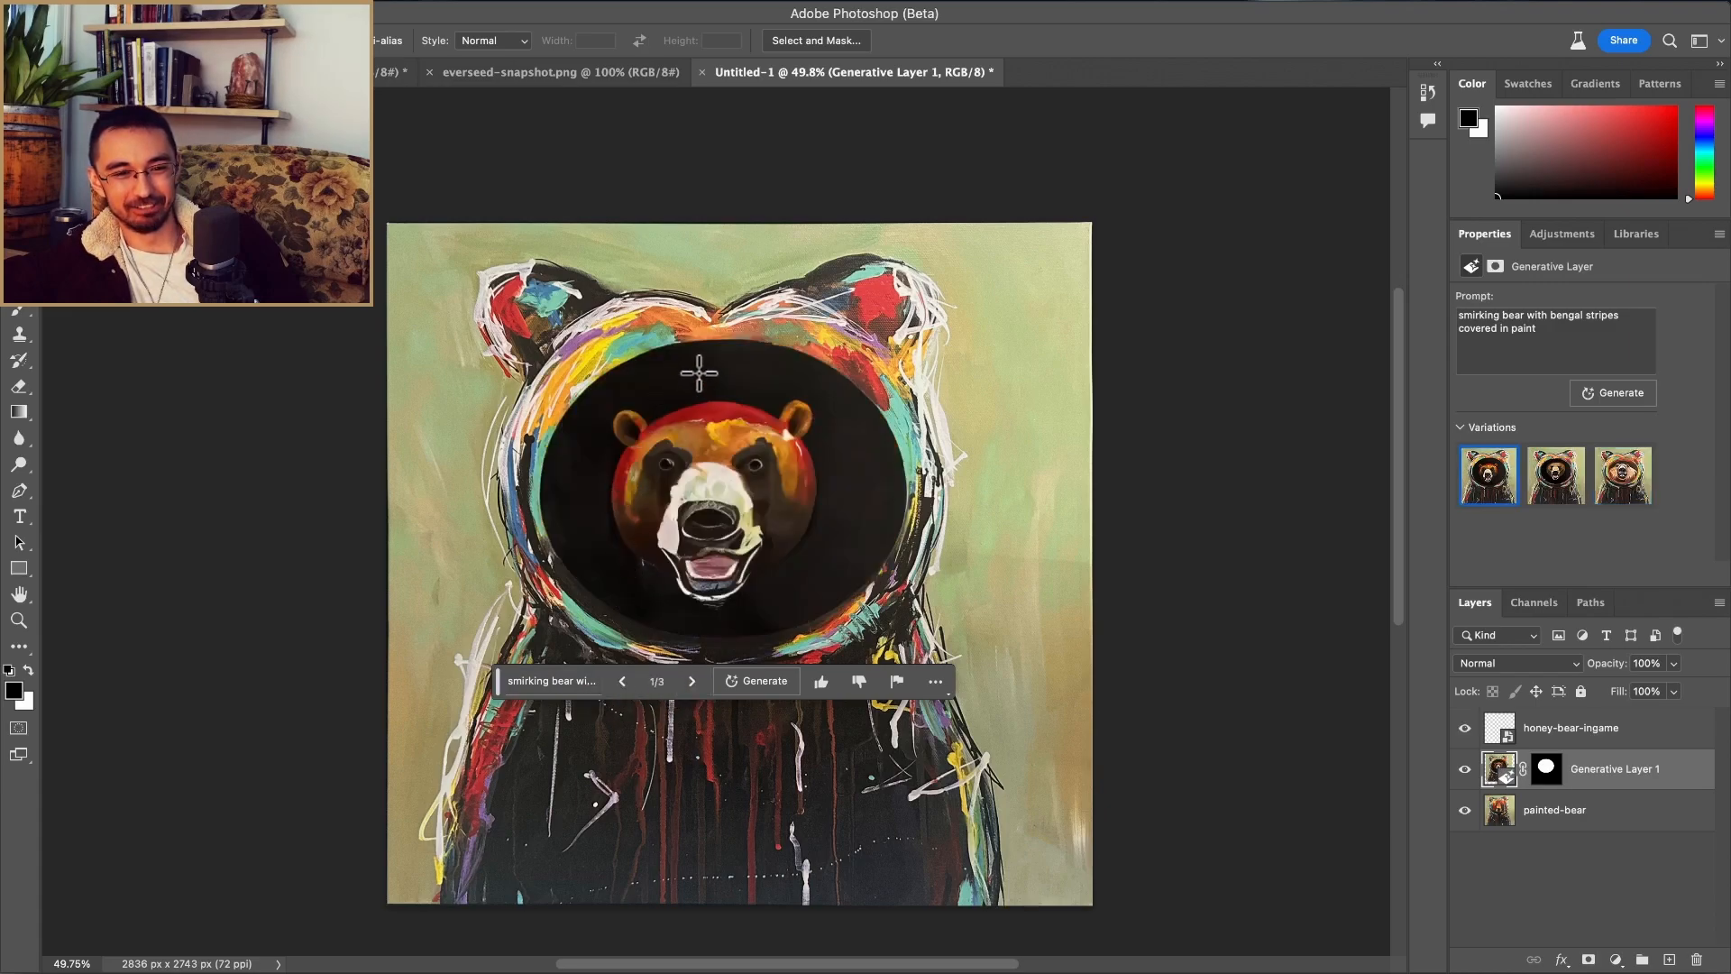
{"action": "left_click", "coordinate": [693, 684]}
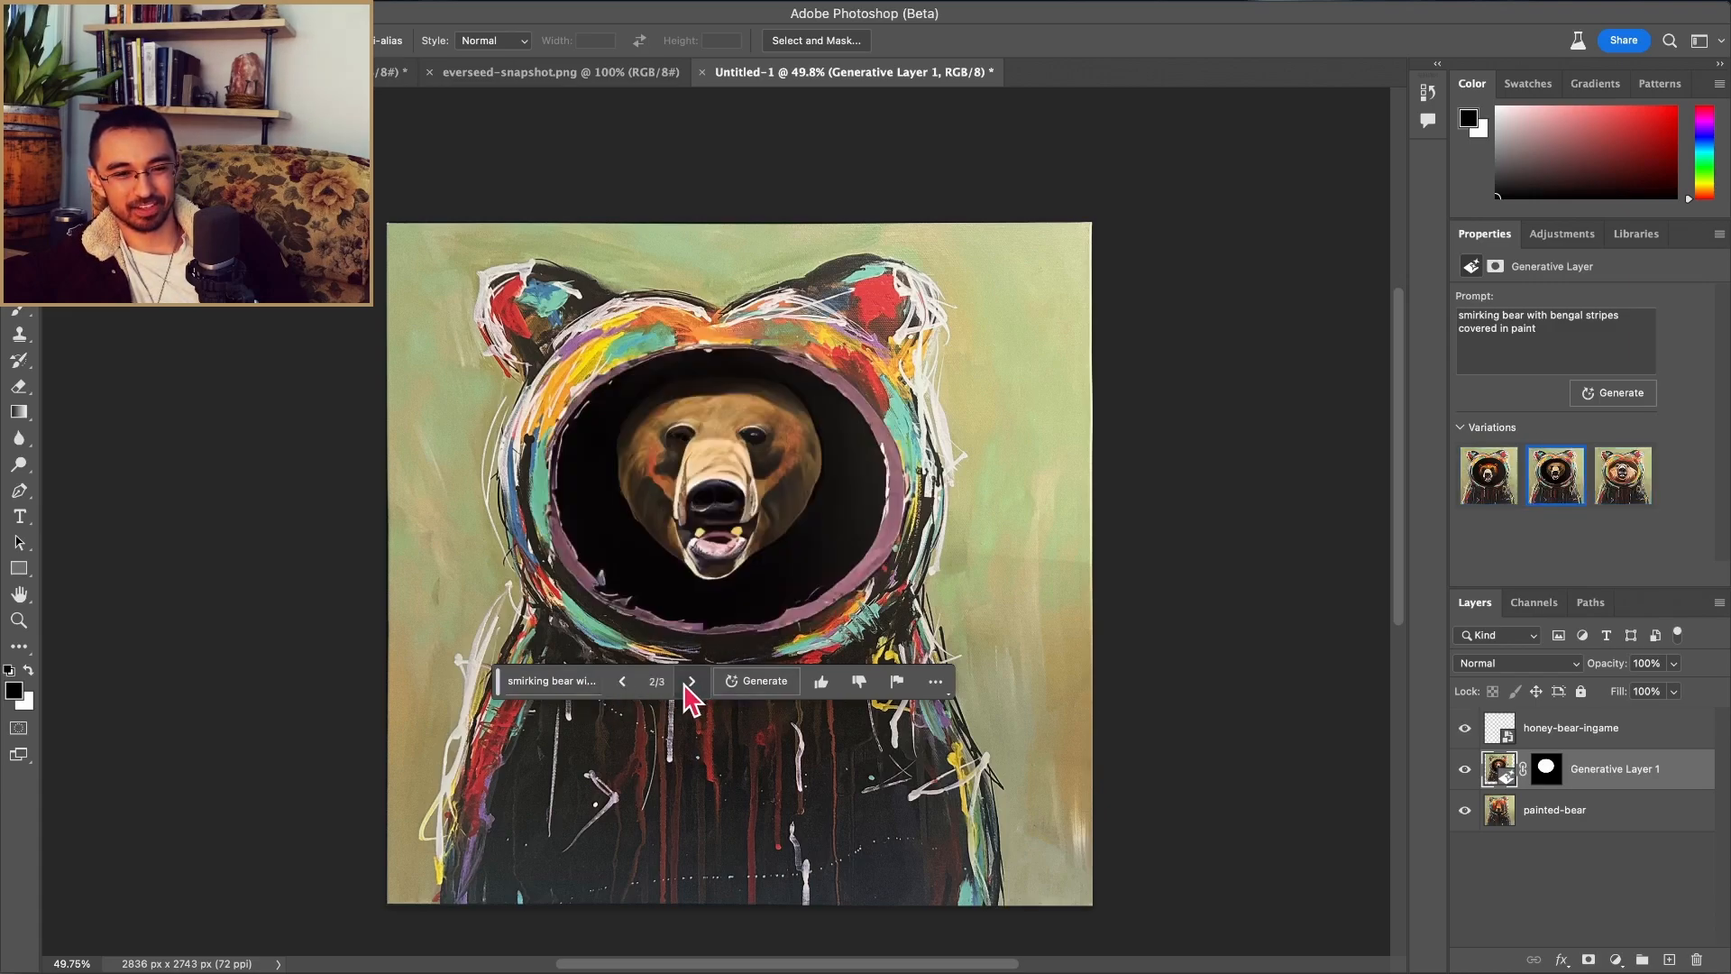
{"action": "left_click", "coordinate": [691, 683]}
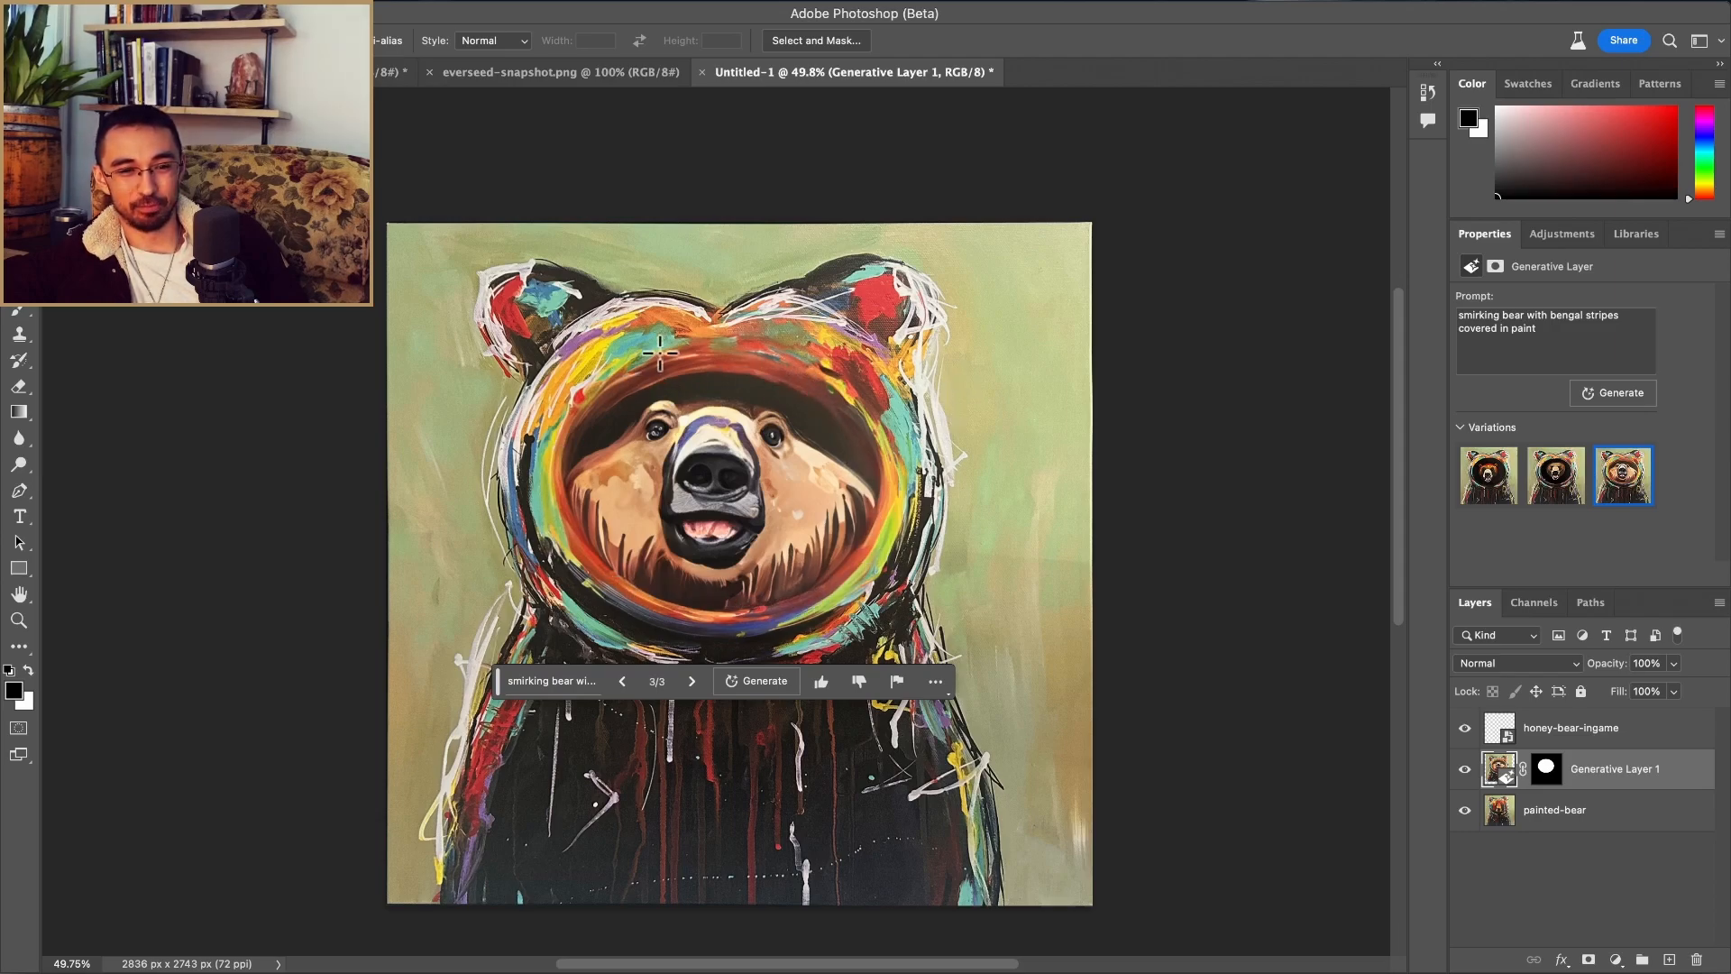
Step: Toggle the generated bear face layer's visibility repeatedly to compare it with the original painting, leaving it visible
{"action": "left_click", "coordinate": [1467, 770]}
{"action": "left_click", "coordinate": [1468, 770]}
{"action": "left_click", "coordinate": [1467, 770]}
{"action": "left_click", "coordinate": [1468, 770]}
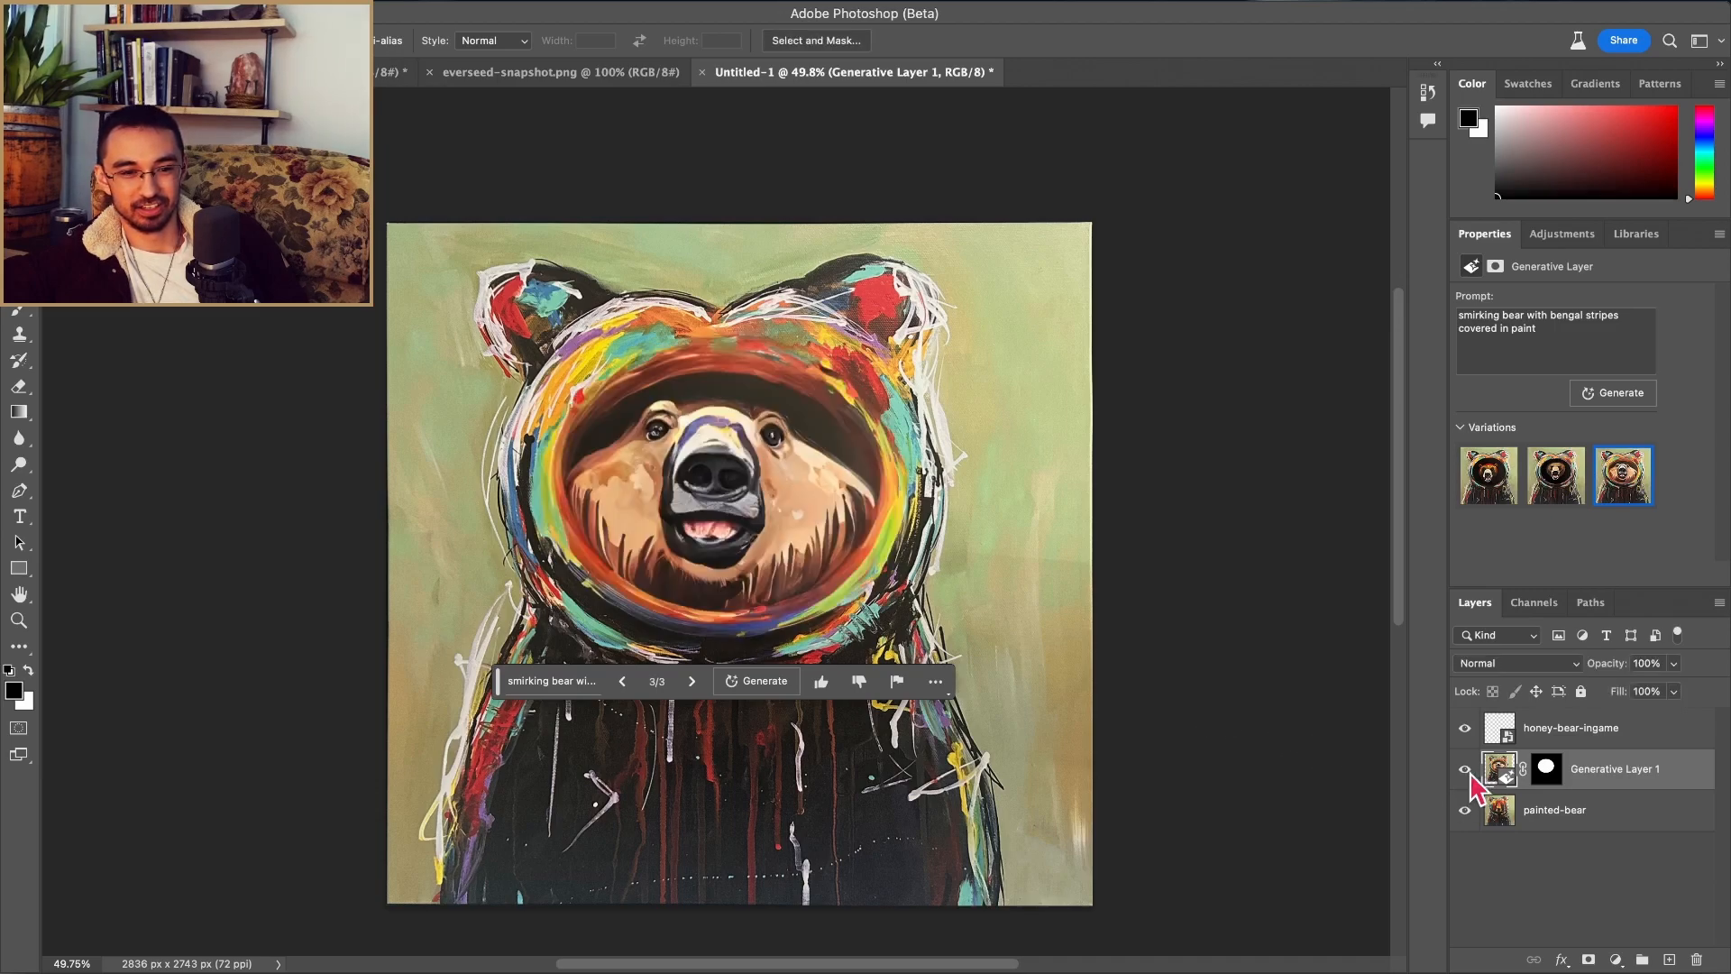
{"action": "left_click", "coordinate": [1465, 770]}
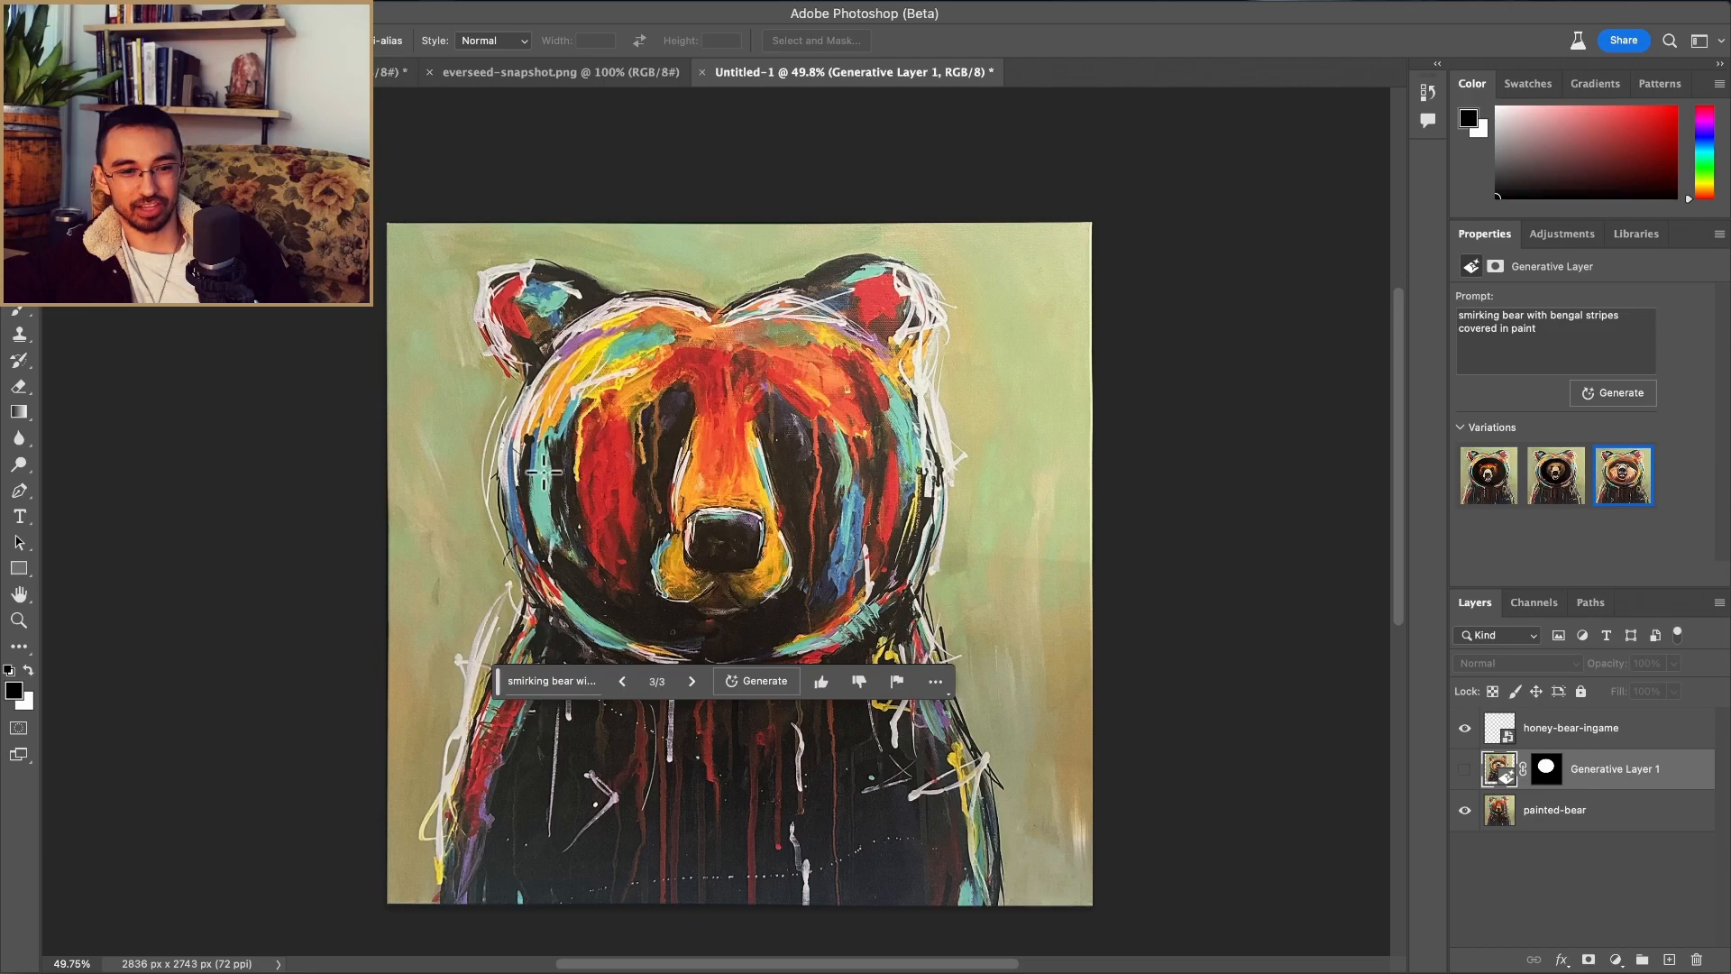
{"action": "left_click", "coordinate": [1466, 770]}
{"action": "left_click", "coordinate": [1465, 770]}
{"action": "left_click", "coordinate": [1465, 770]}
{"action": "left_click", "coordinate": [1465, 770]}
{"action": "left_click", "coordinate": [1466, 770]}
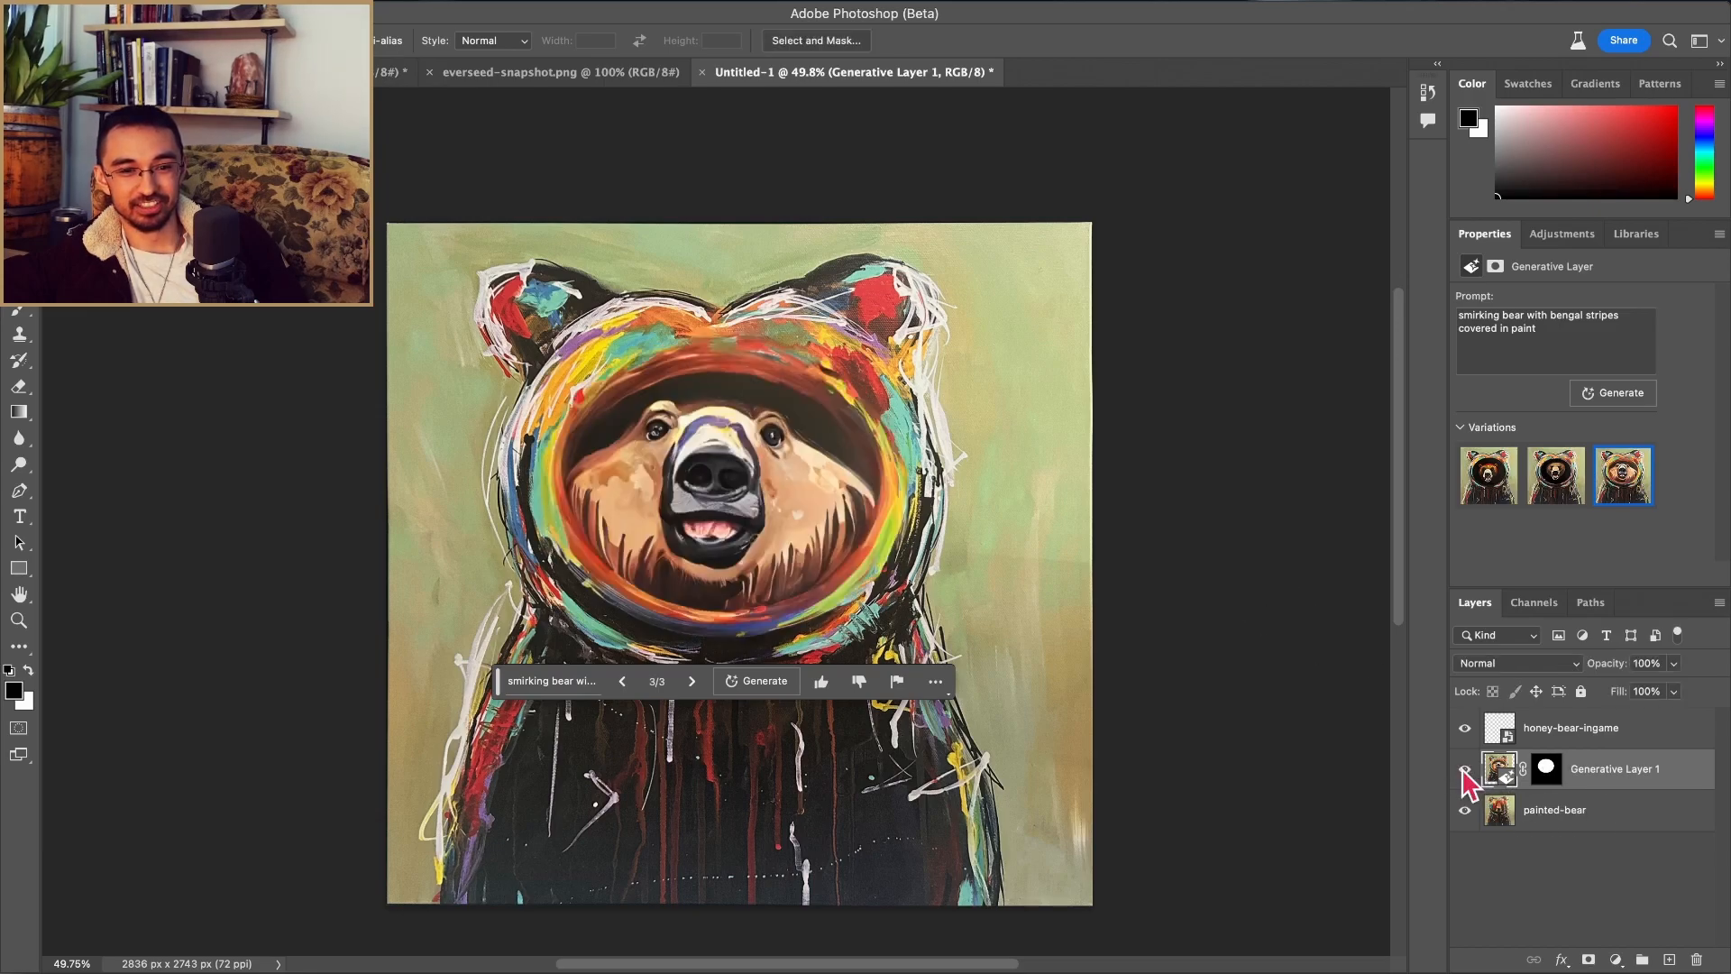
{"action": "left_click", "coordinate": [1465, 771]}
{"action": "left_click", "coordinate": [1465, 770]}
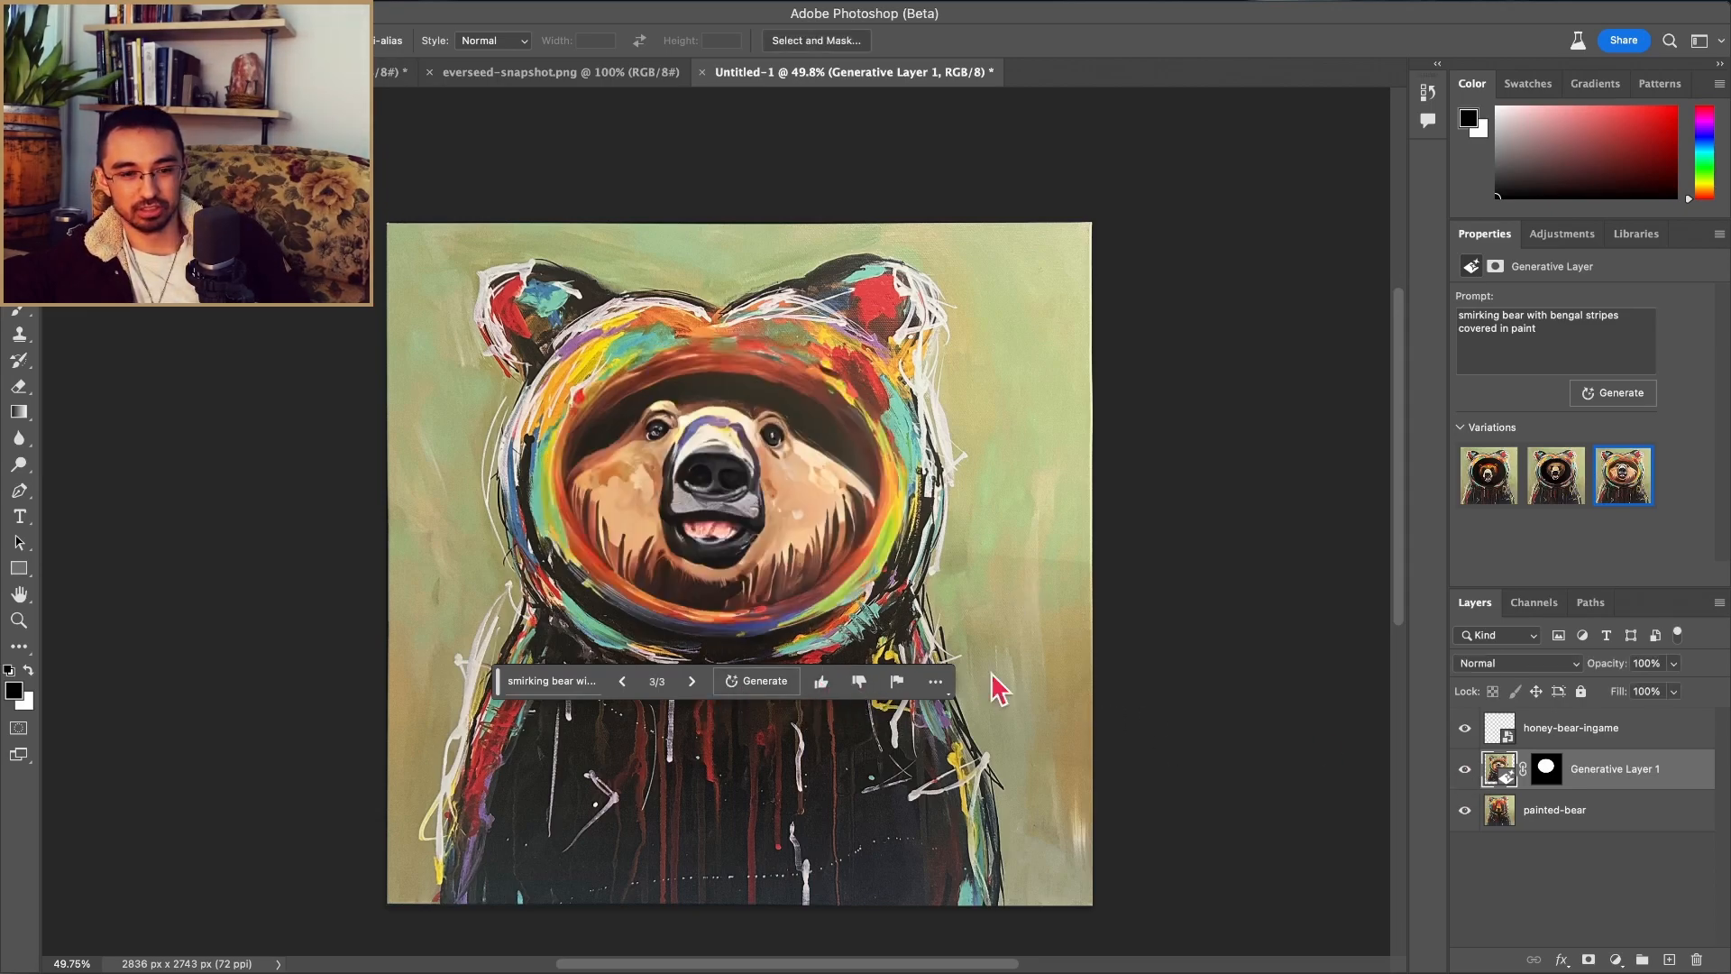
Step: Draw an elliptical selection around the bear's muzzle and Generative Fill it with the prompt "duck beak"
{"action": "key", "text": "v"}
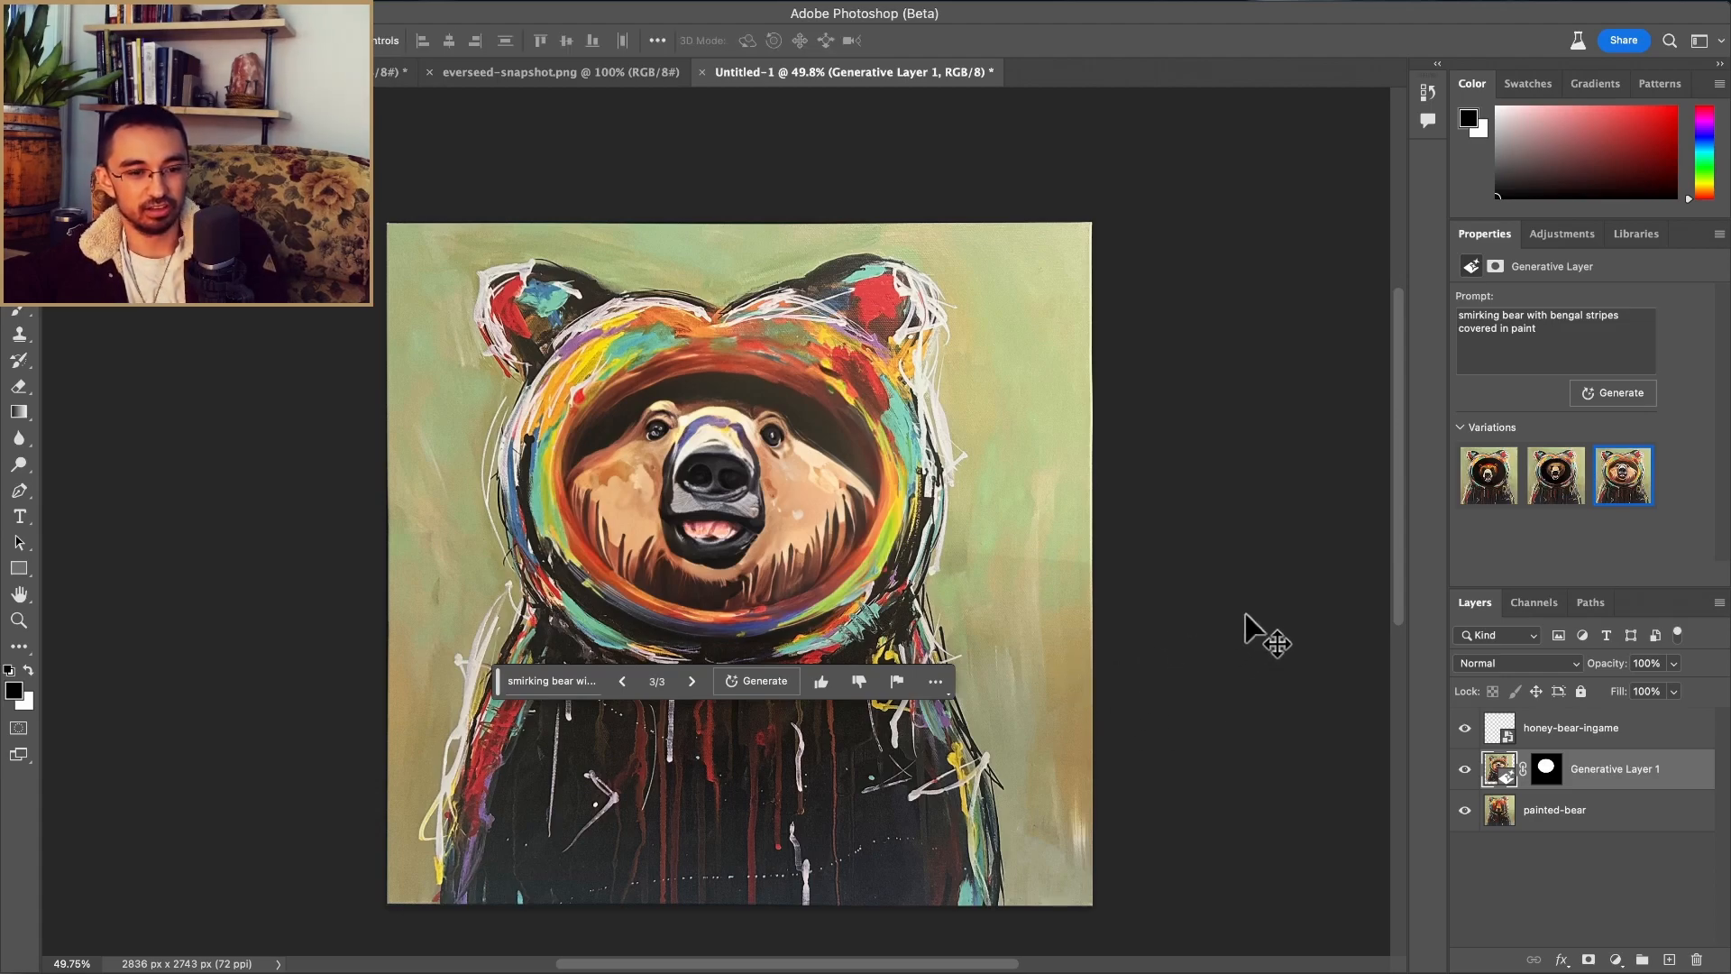
{"action": "left_click", "coordinate": [1244, 623]}
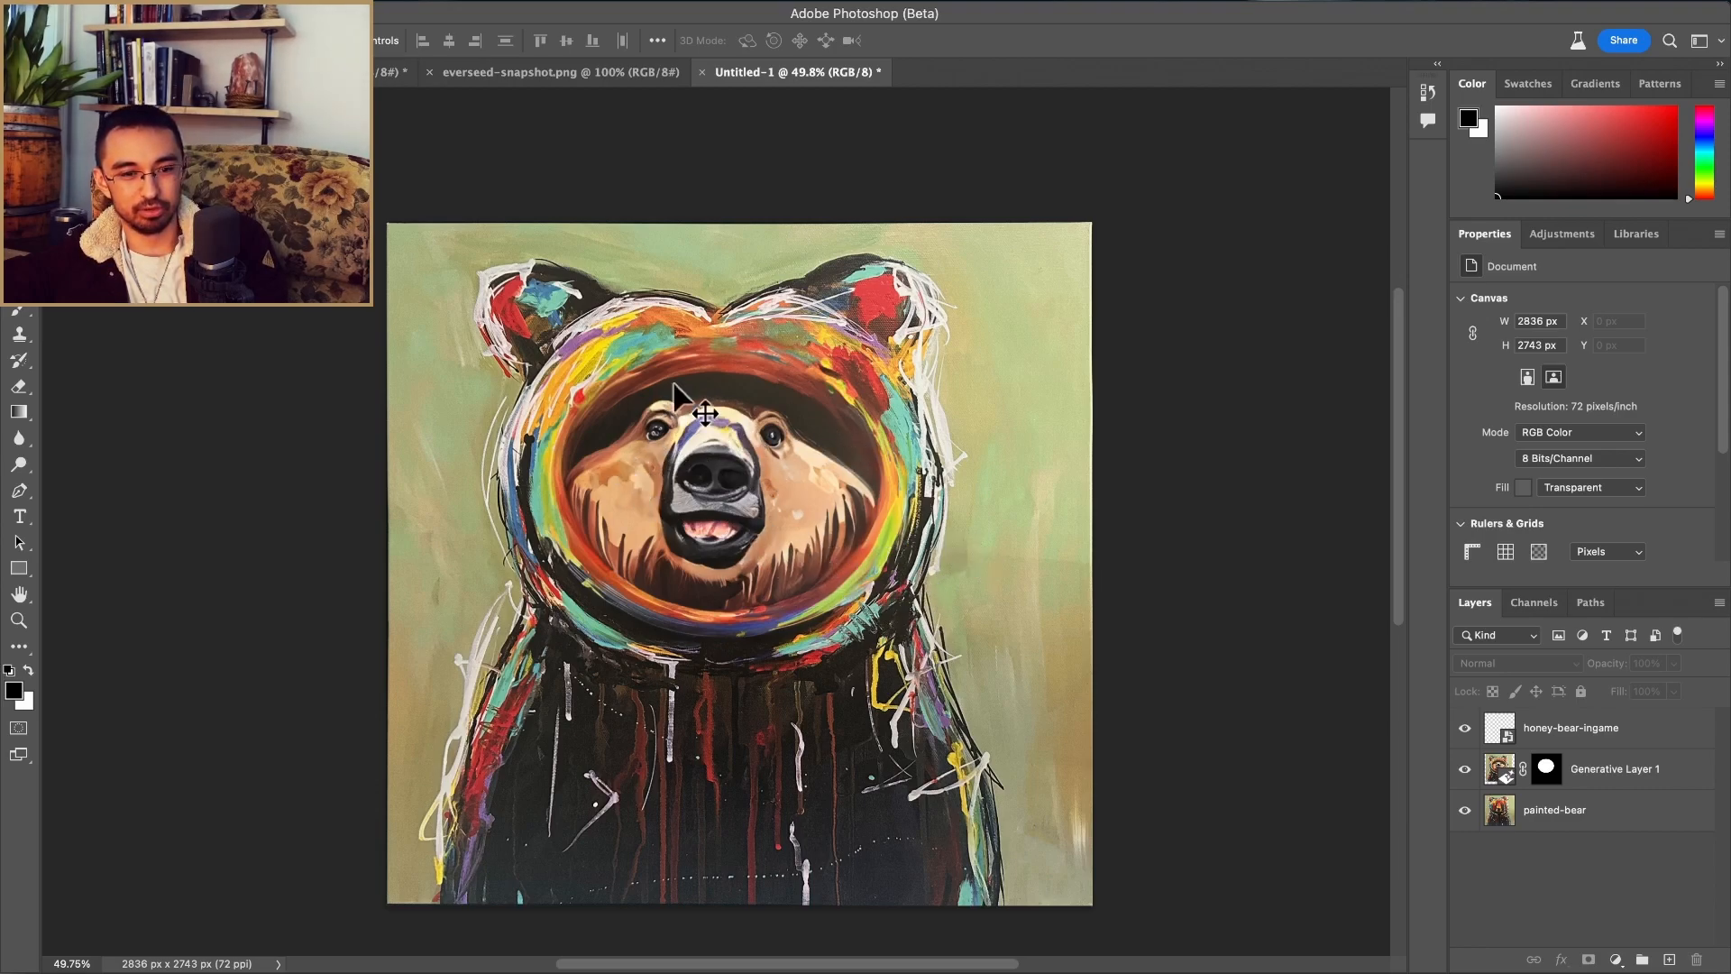
{"action": "key", "text": "m"}
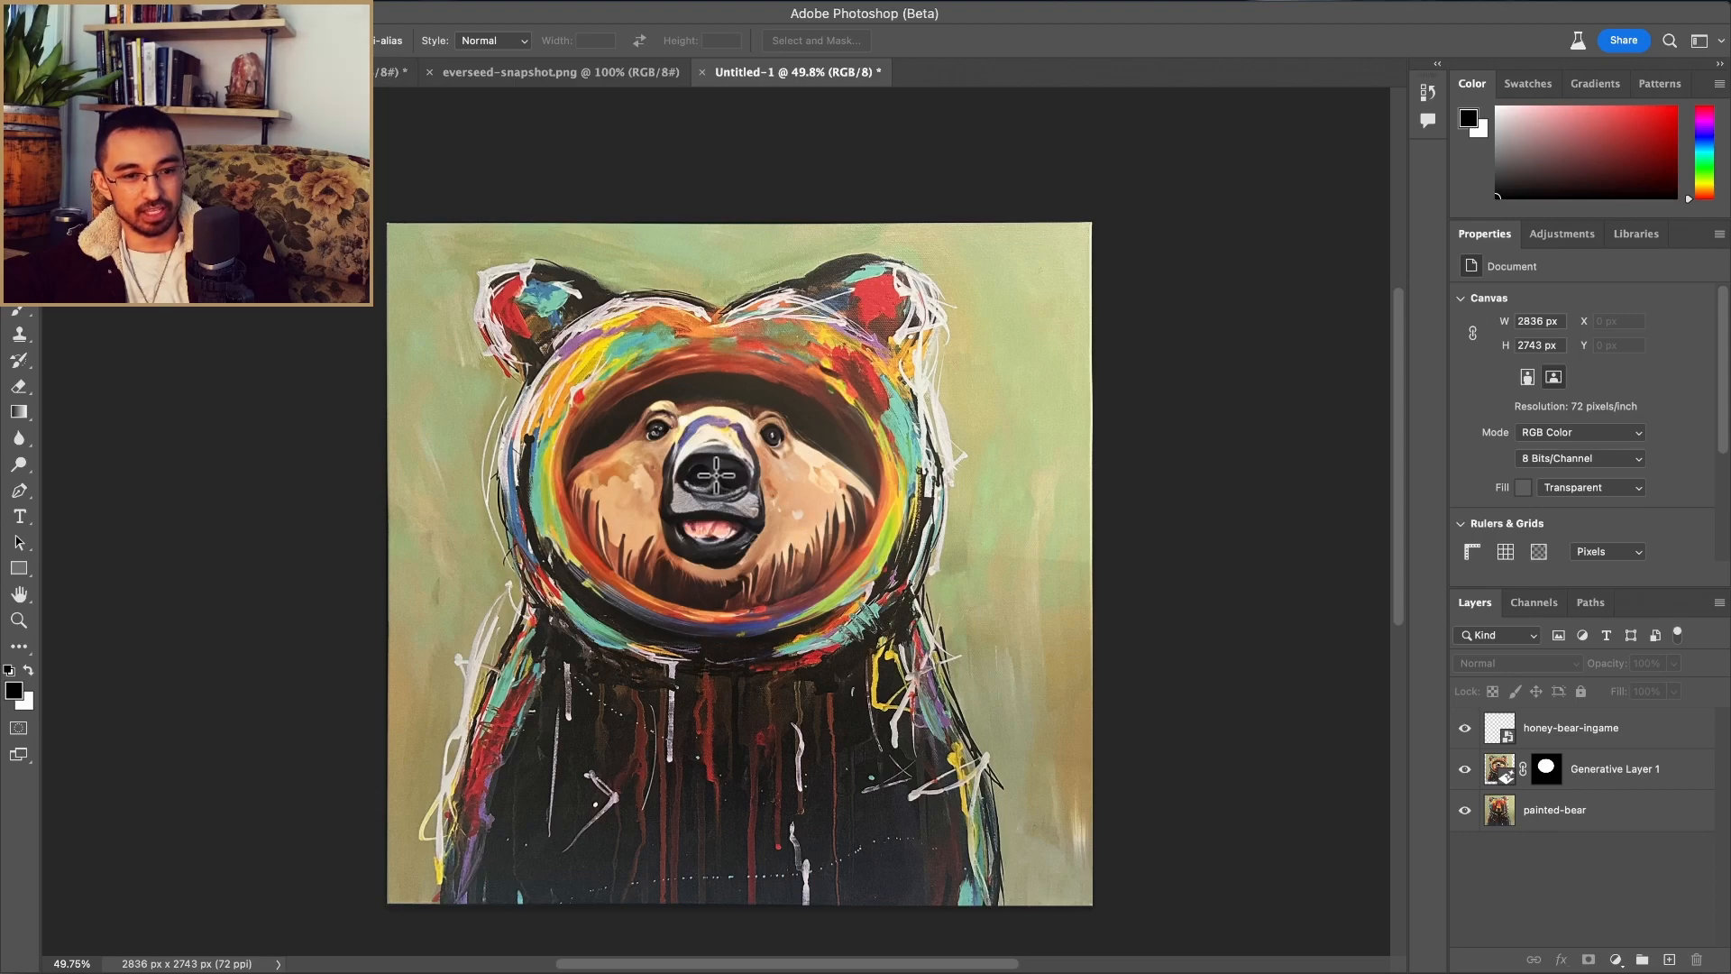
{"action": "left_click_drag", "start_coordinate": [716, 476], "coordinate": [748, 550]}
{"action": "left_click", "coordinate": [560, 610]}
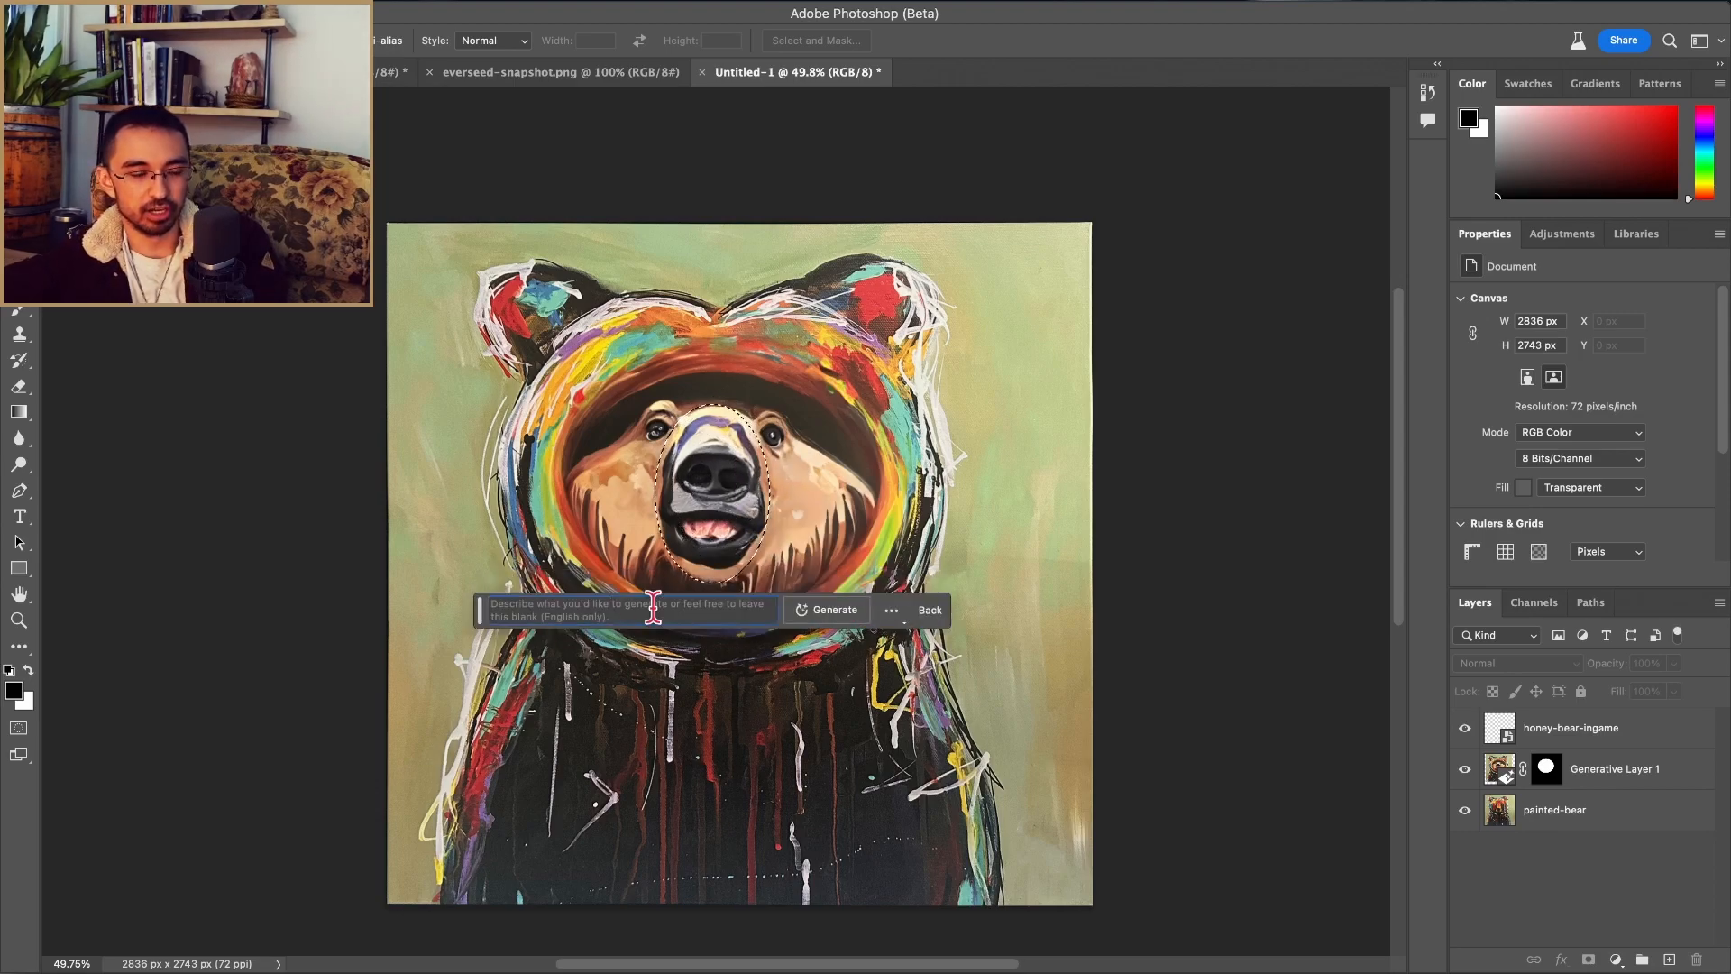
{"action": "type", "text": "duck beak"}
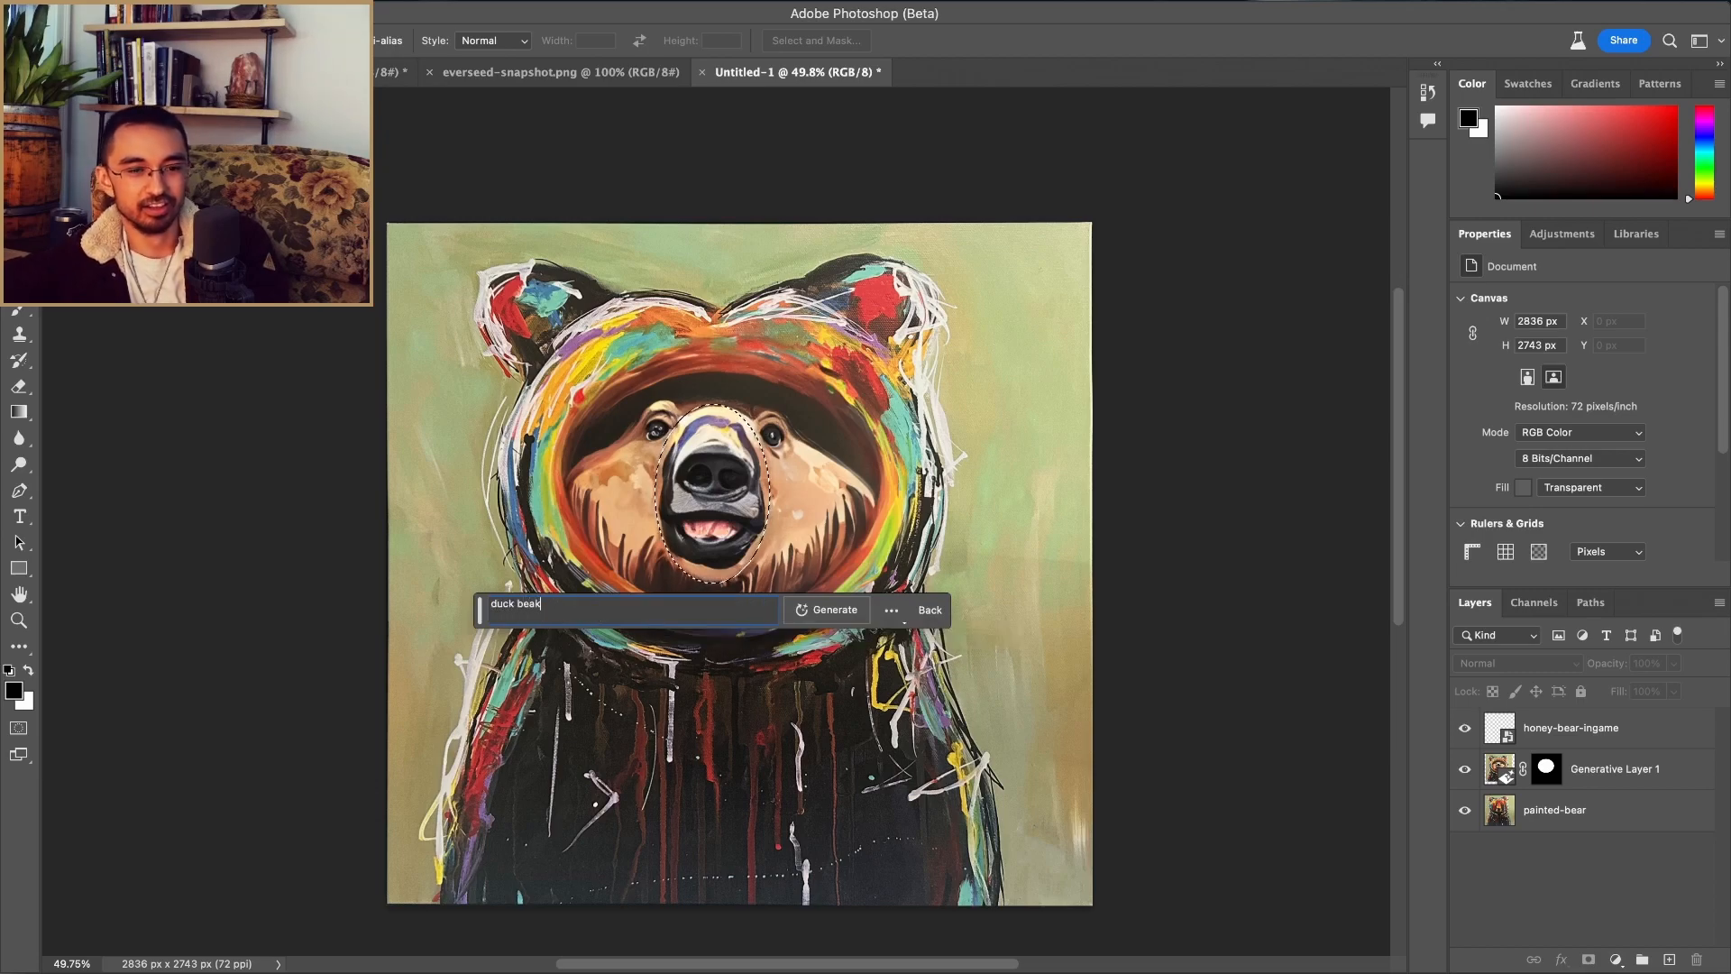
{"action": "left_click", "coordinate": [831, 614]}
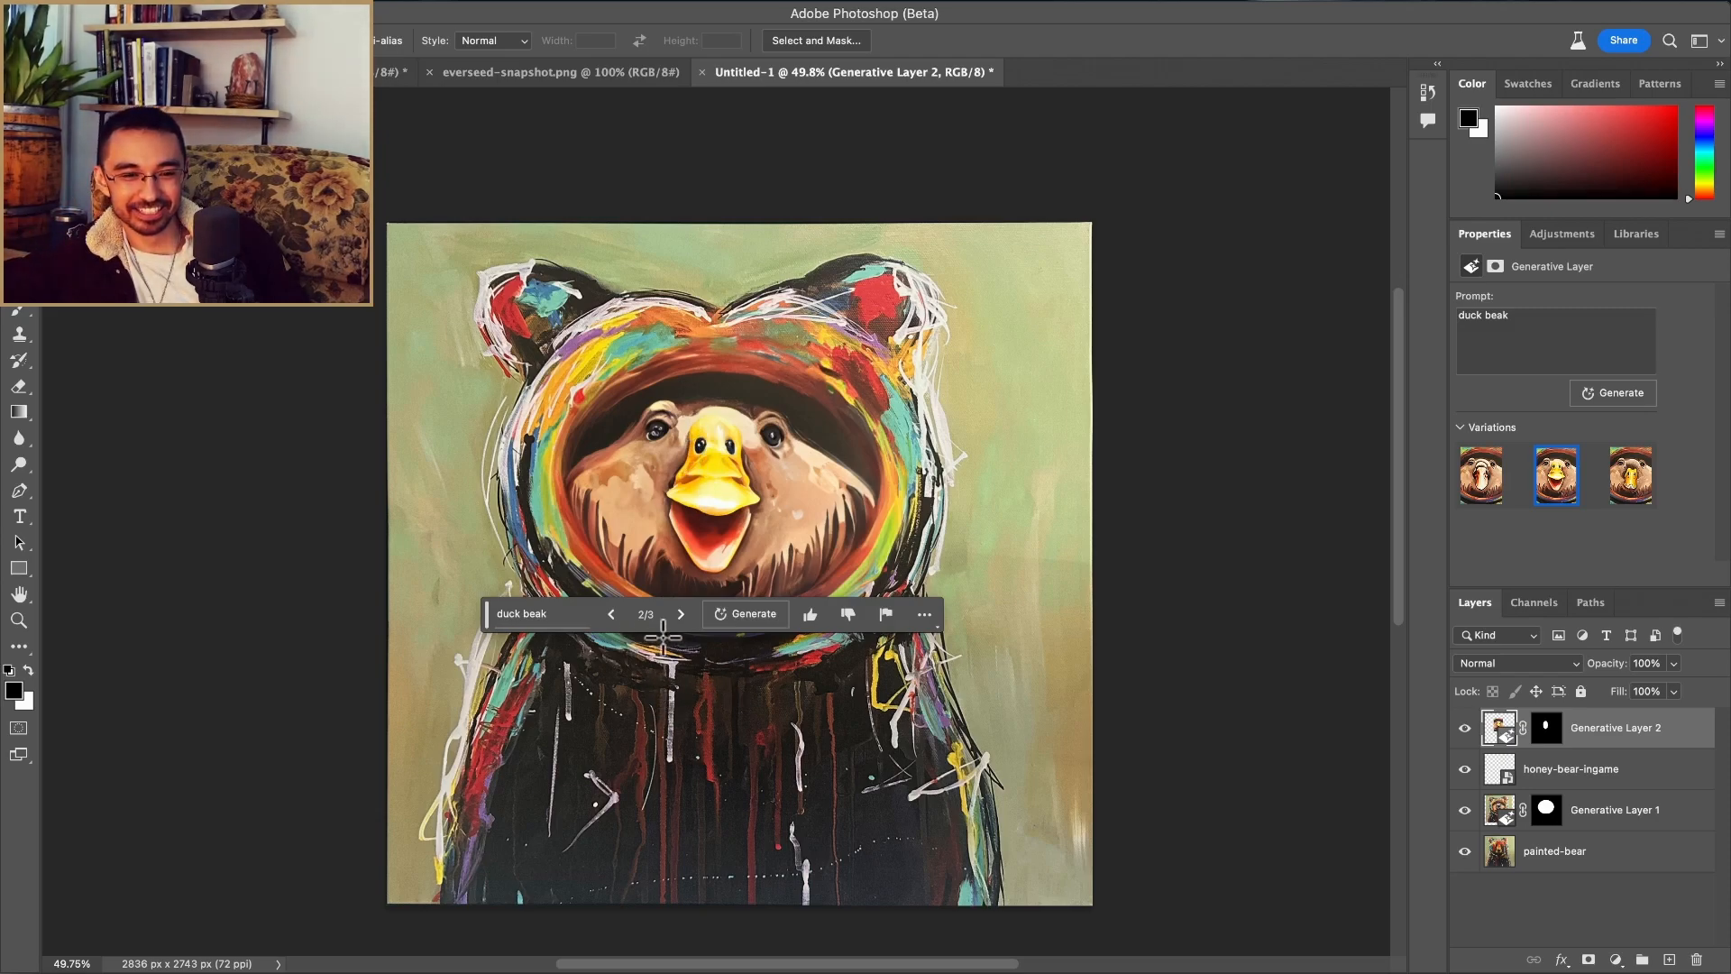
Step: Inspect the second and third duck beak variations up close and in the whole painting, and select the third one
{"action": "left_click", "coordinate": [681, 616]}
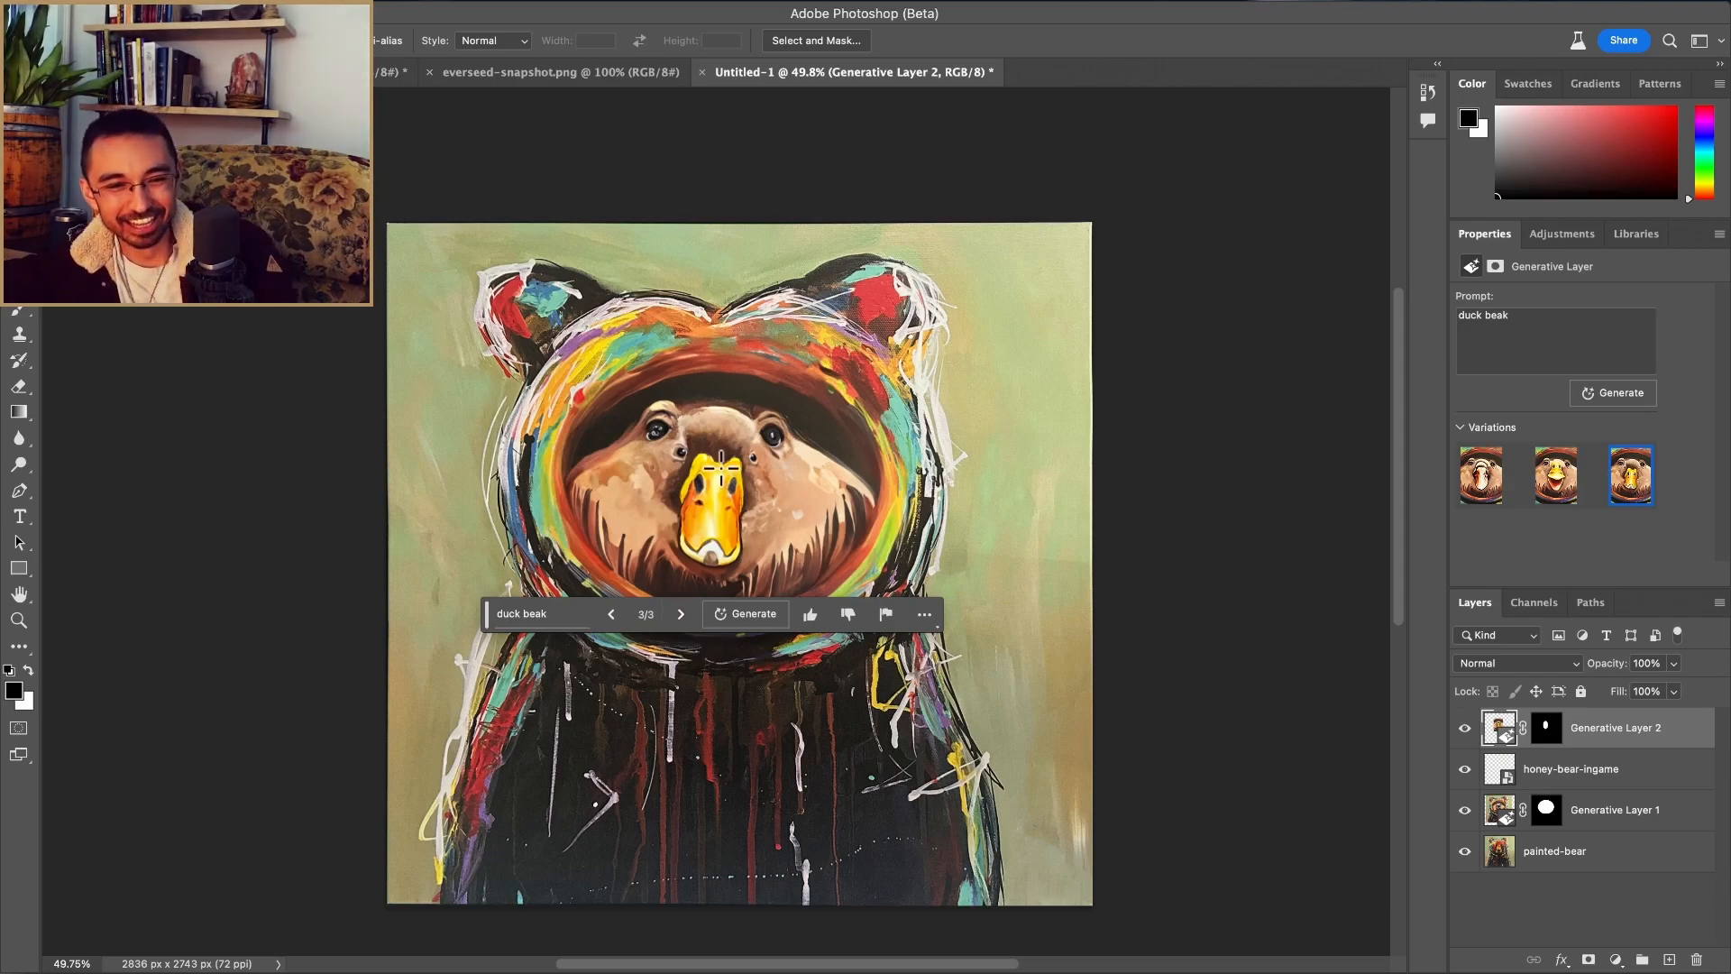
{"action": "scroll", "coordinate": [722, 468], "scroll_direction": "up", "scroll_amount": 4}
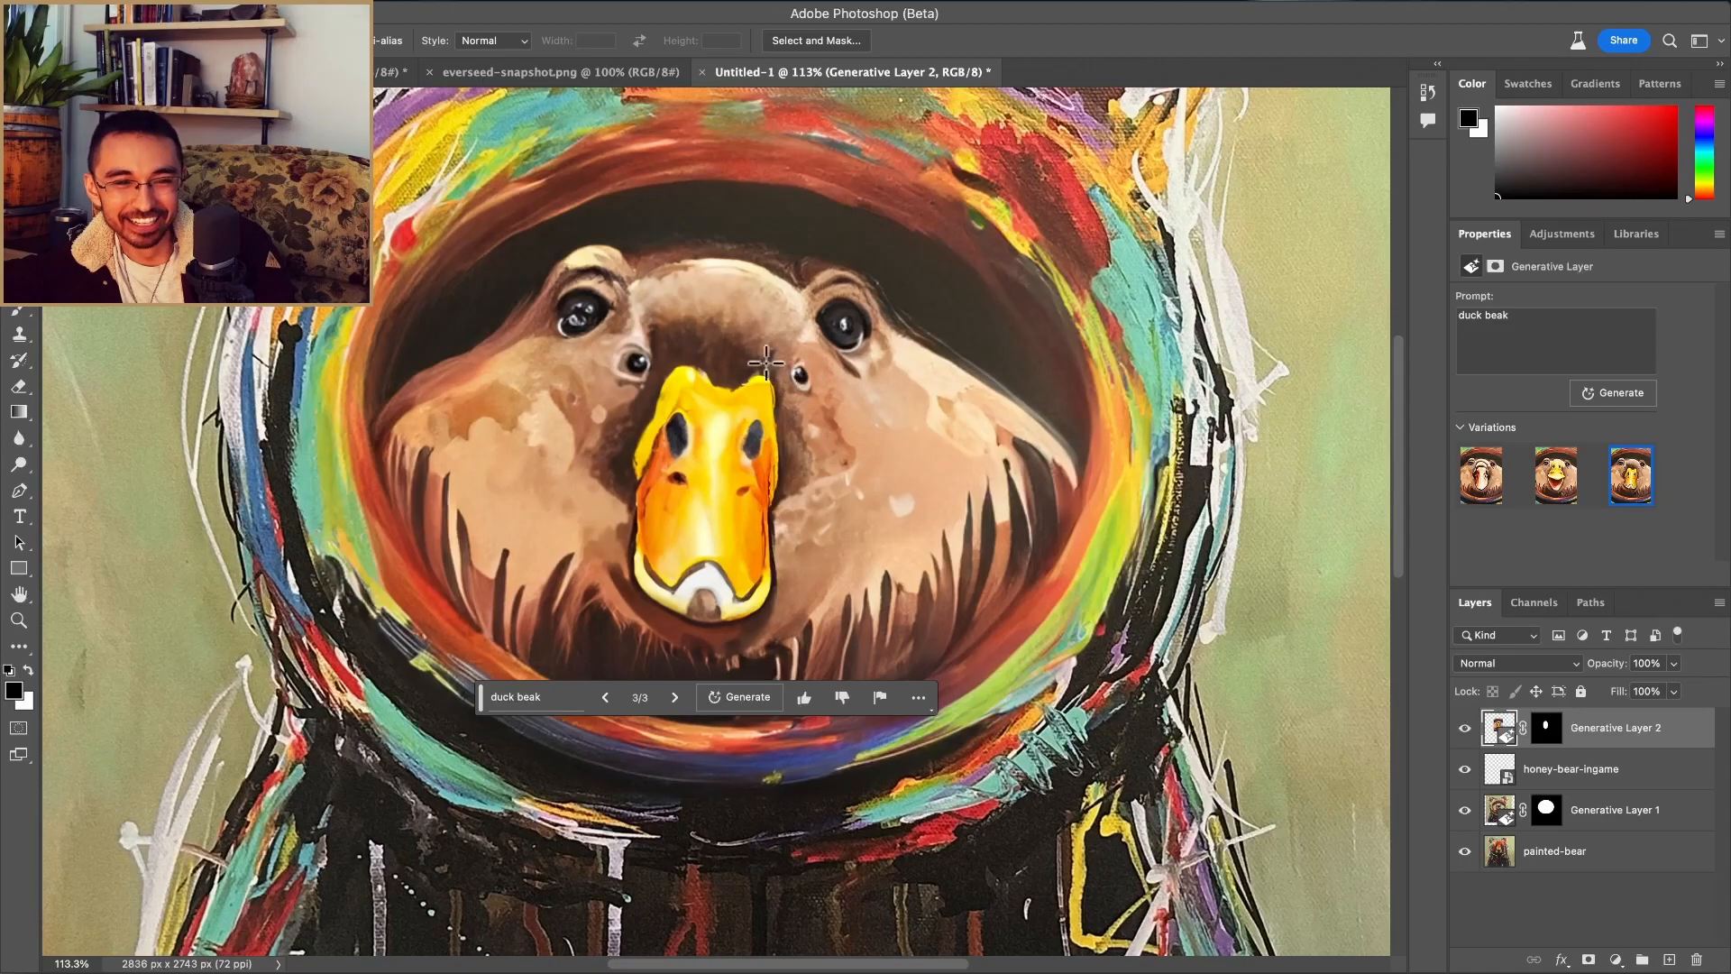
{"action": "scroll", "coordinate": [883, 384], "scroll_direction": "down", "scroll_amount": 3}
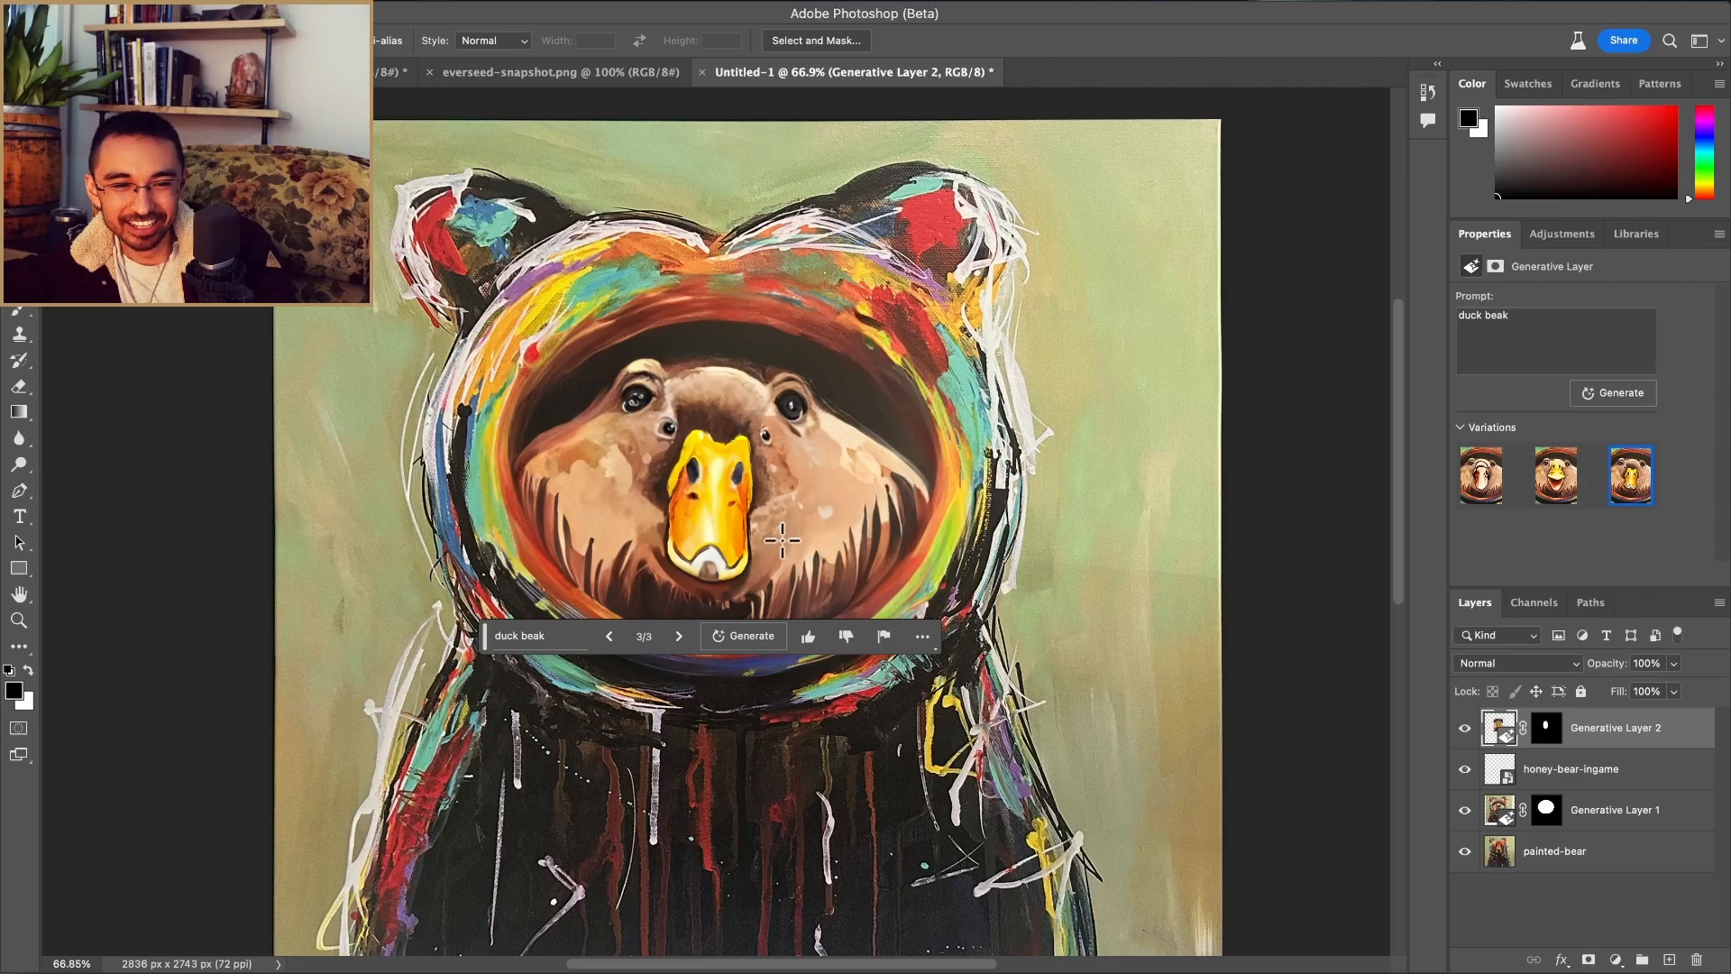
{"action": "scroll", "coordinate": [782, 539], "scroll_direction": "down", "scroll_amount": 3}
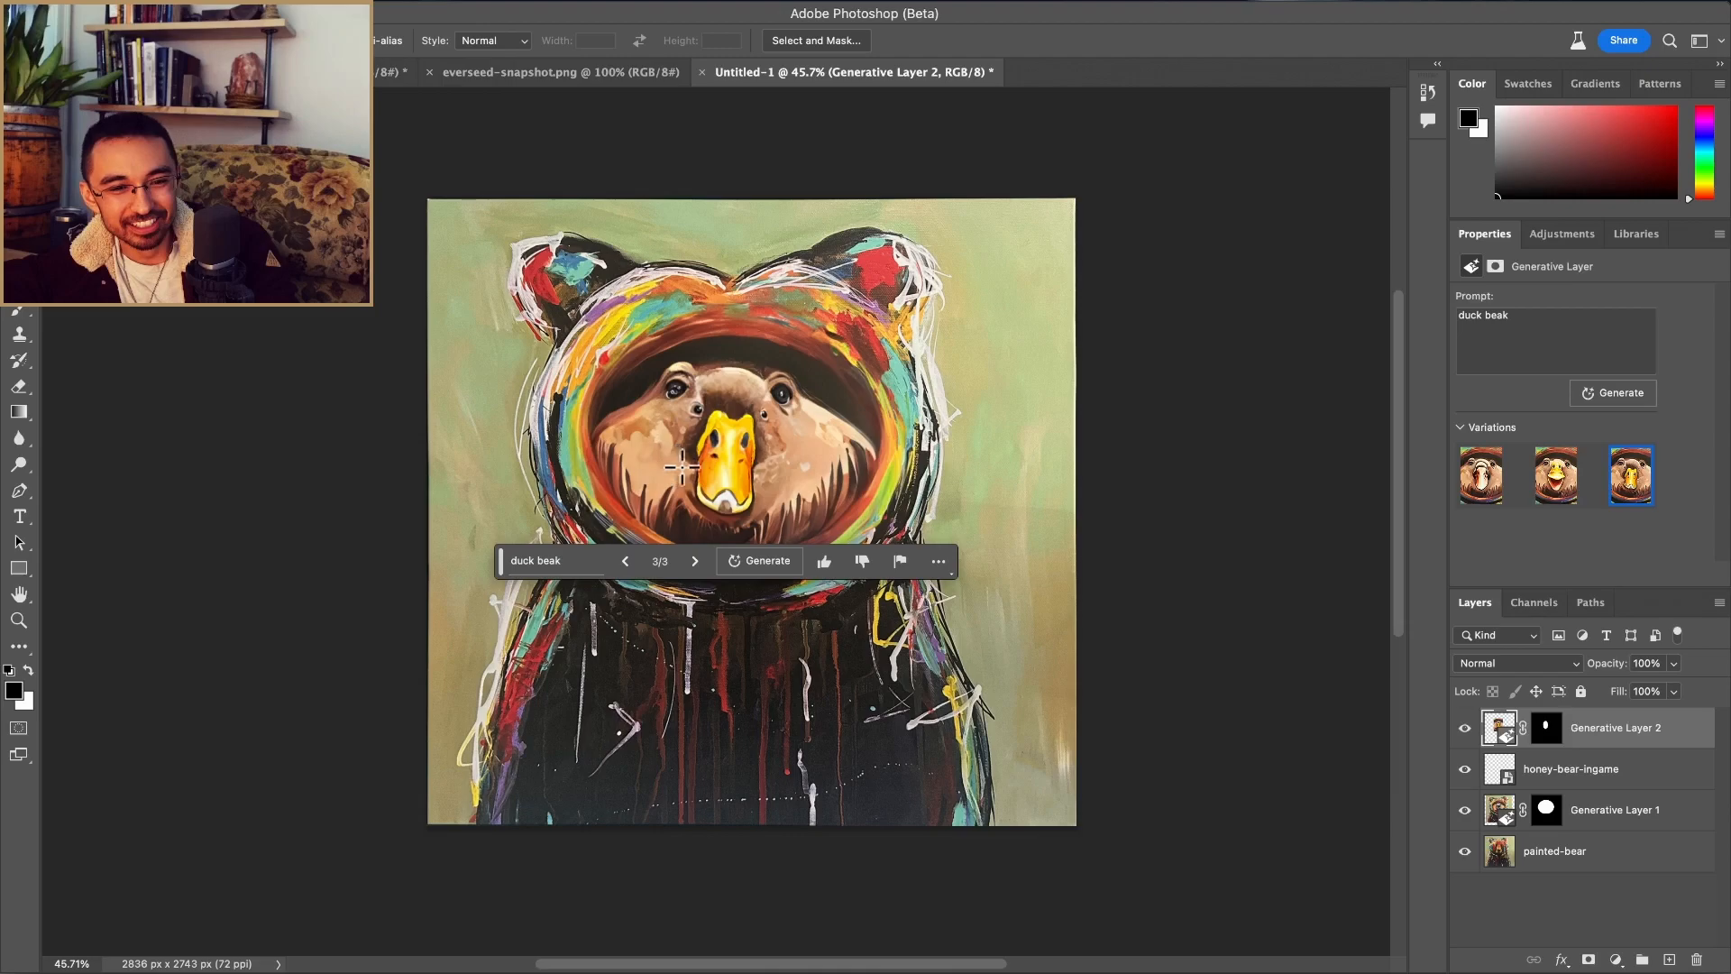
{"action": "left_click", "coordinate": [626, 562]}
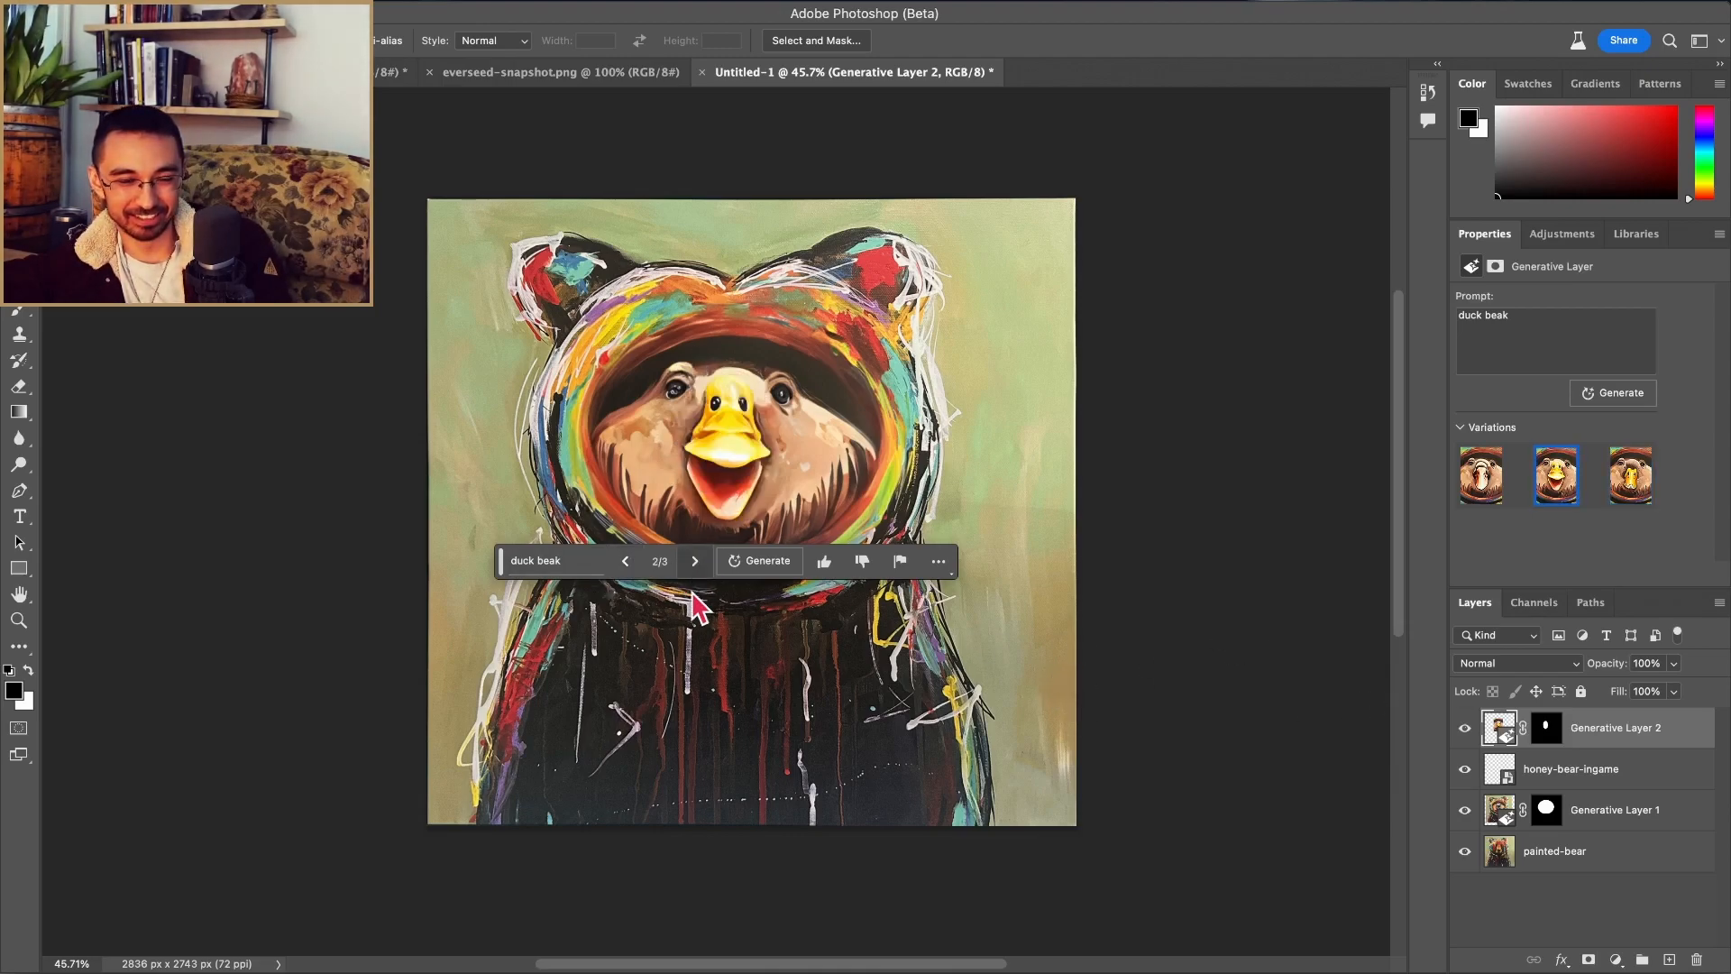
{"action": "left_click", "coordinate": [695, 562]}
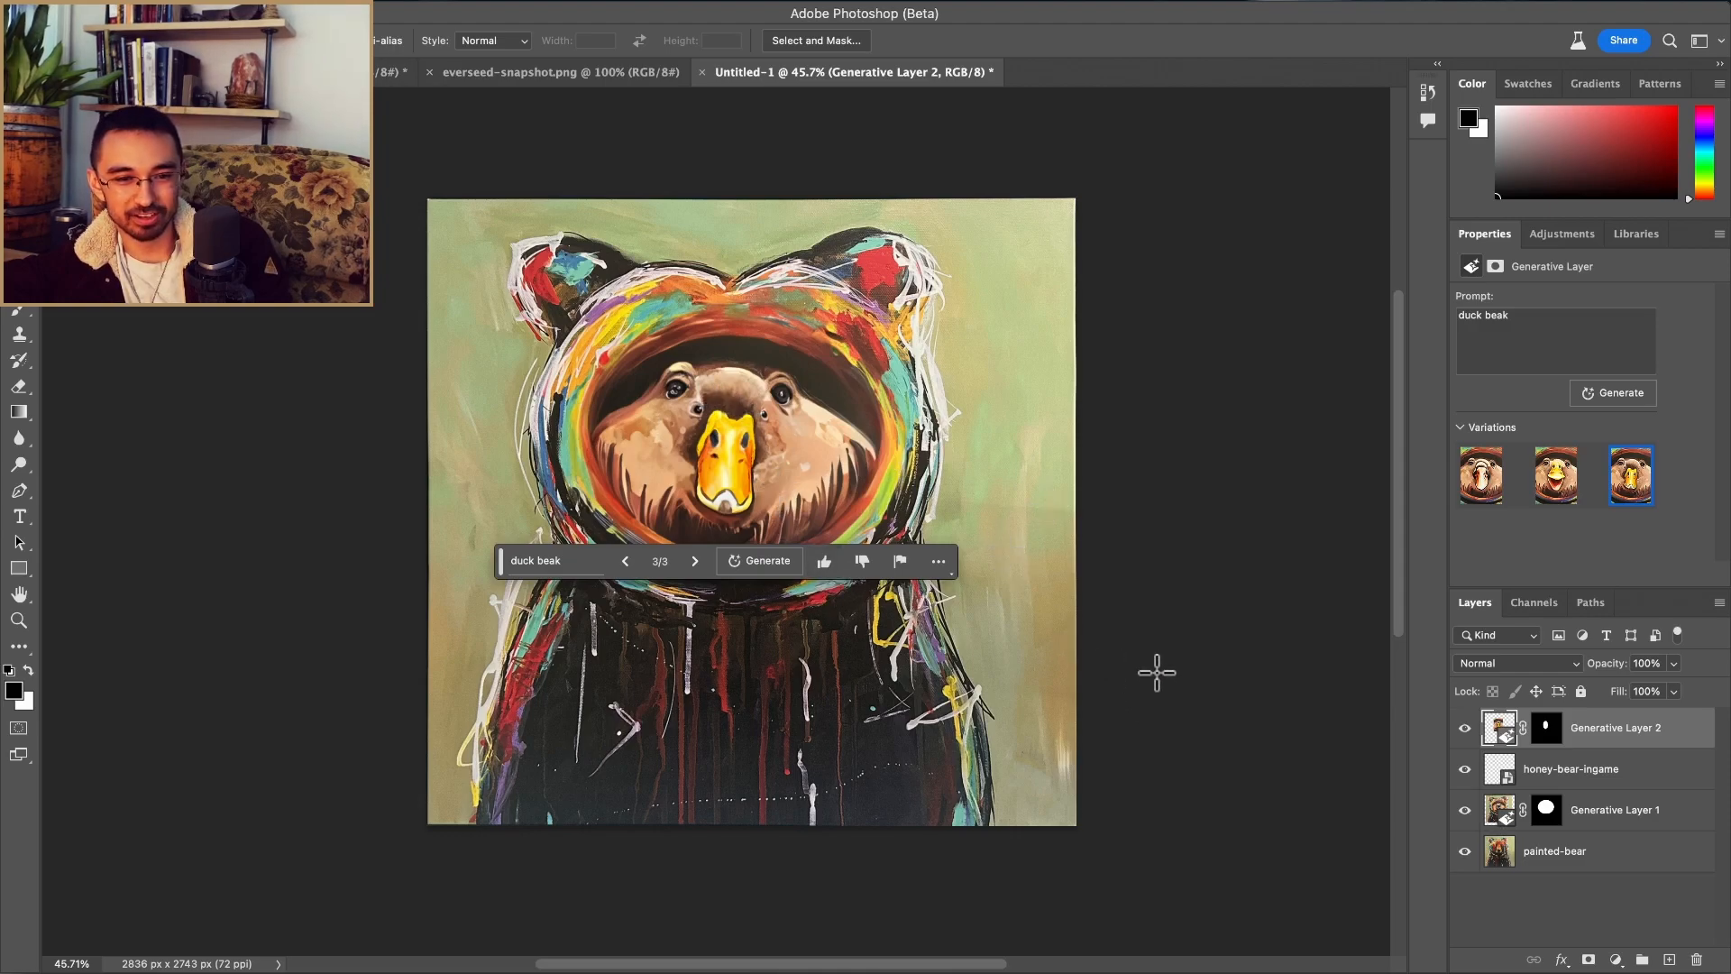
Step: Hide the duck beak layer and Generative Fill the selection loaded from its mask with the prompt "a sad bear face"
{"action": "left_click", "coordinate": [1465, 729]}
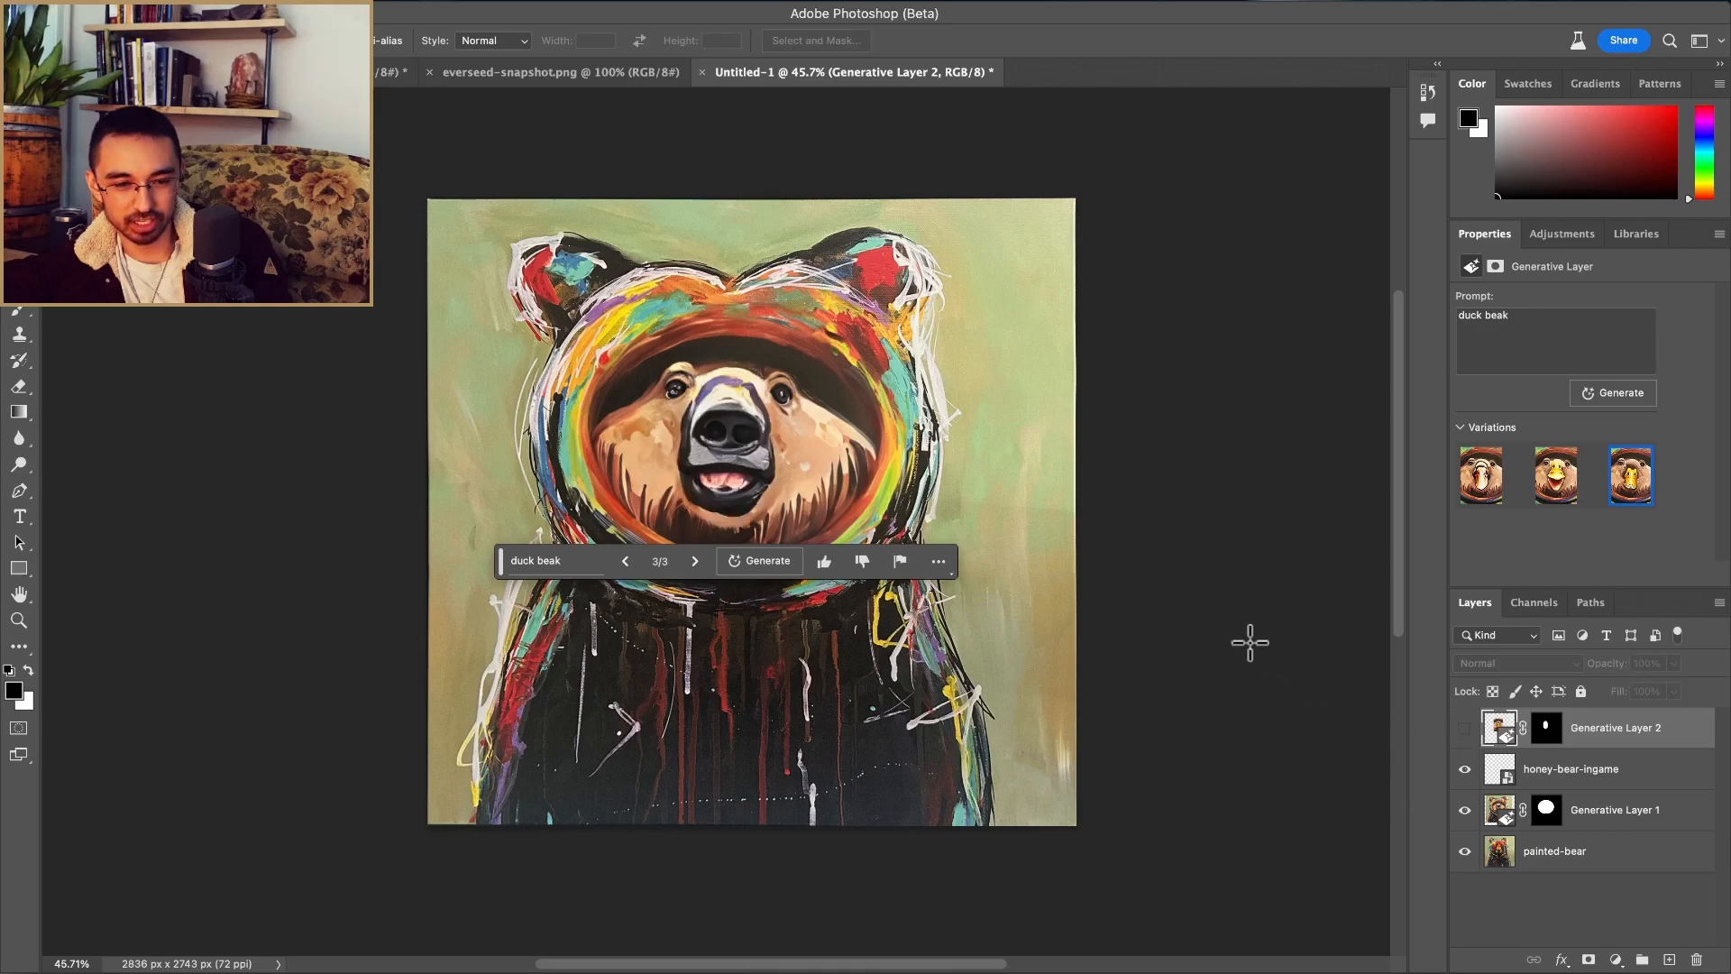
{"action": "left_click", "coordinate": [1547, 728], "text": "super"}
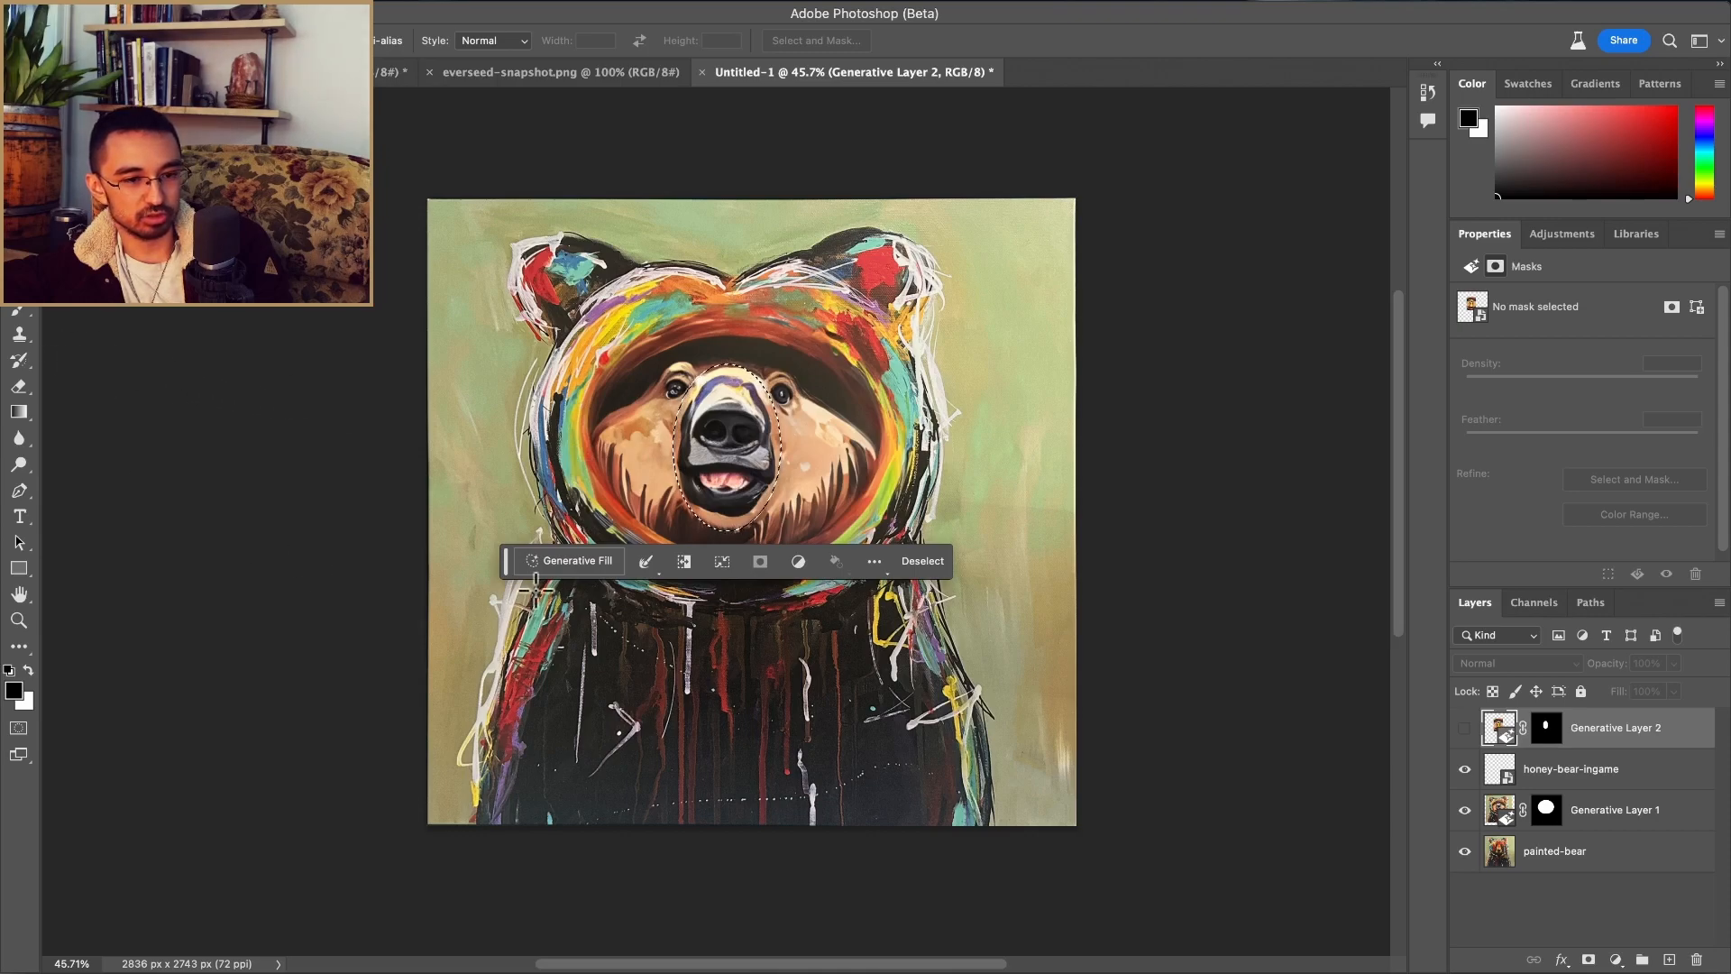
{"action": "left_click", "coordinate": [568, 561]}
{"action": "type", "text": "a sad b"}
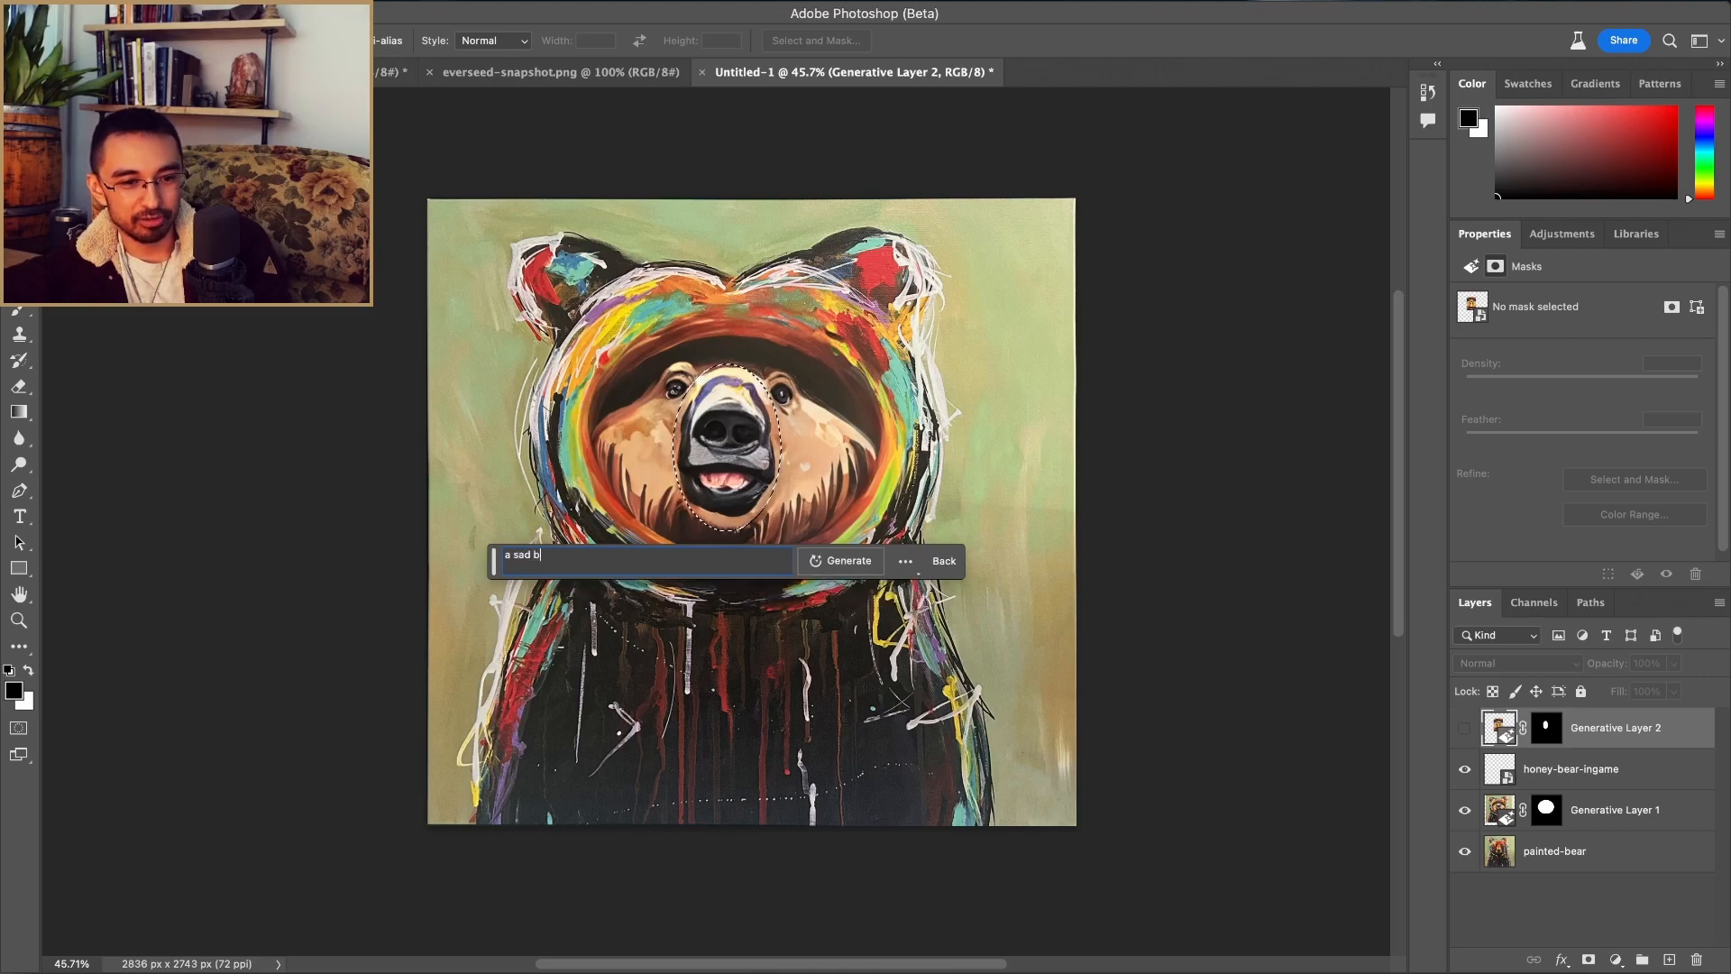
{"action": "type", "text": "ear face"}
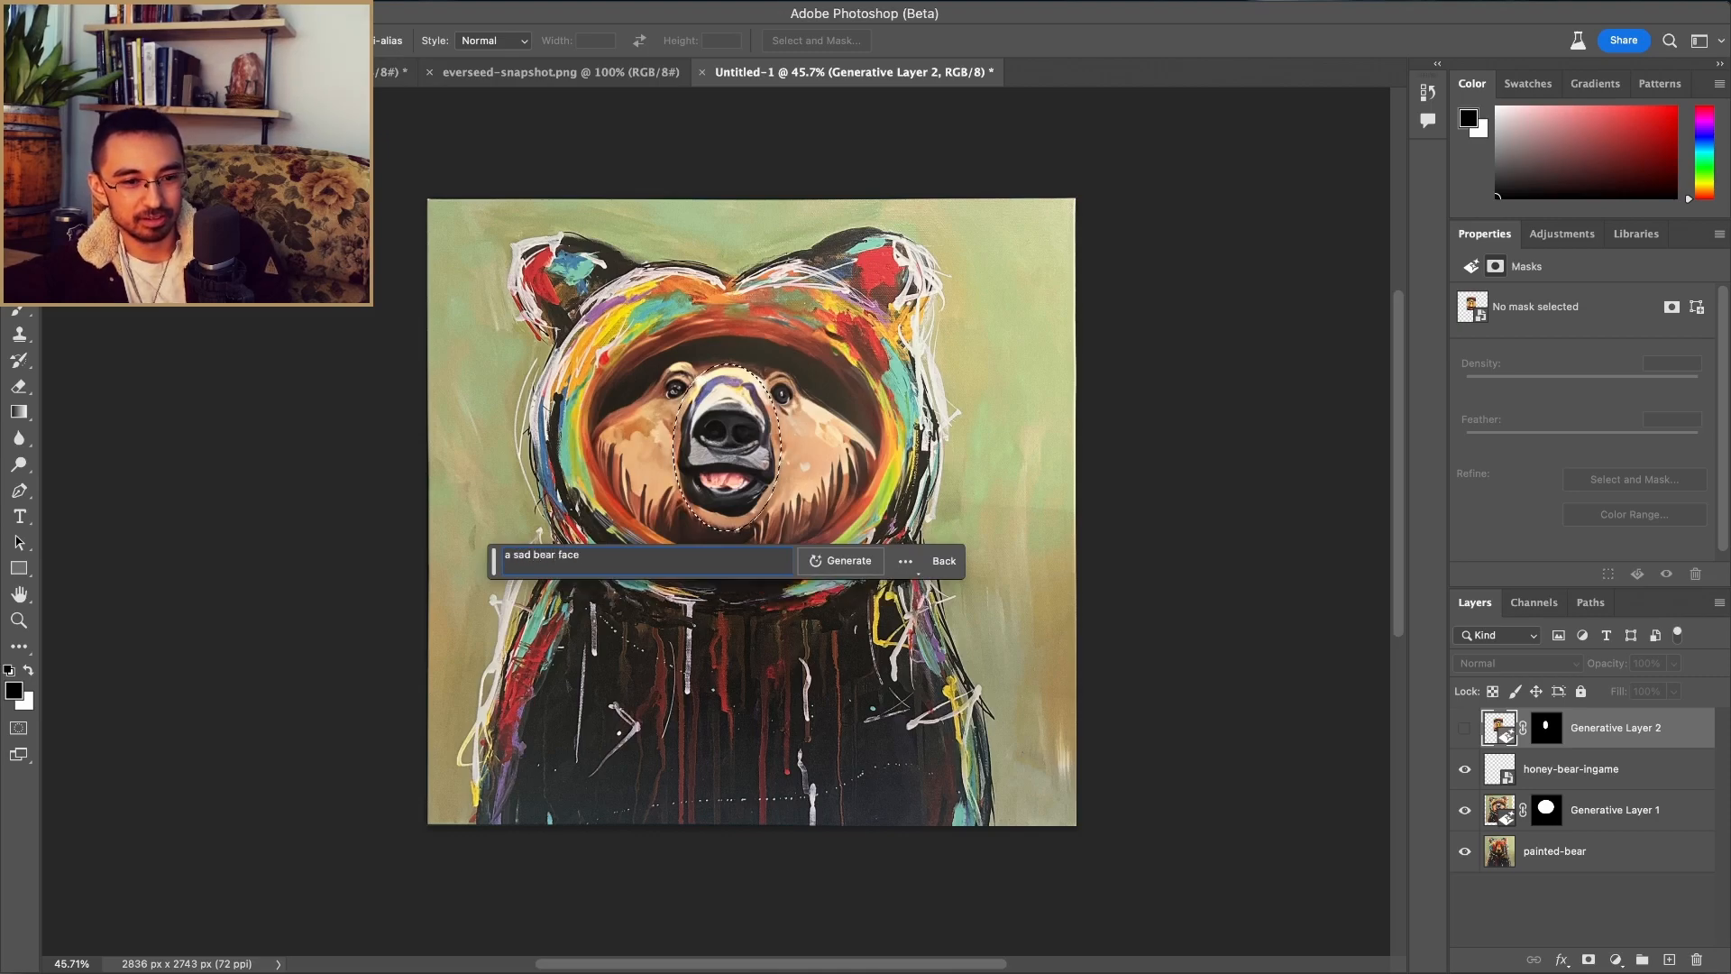
{"action": "left_click", "coordinate": [831, 563]}
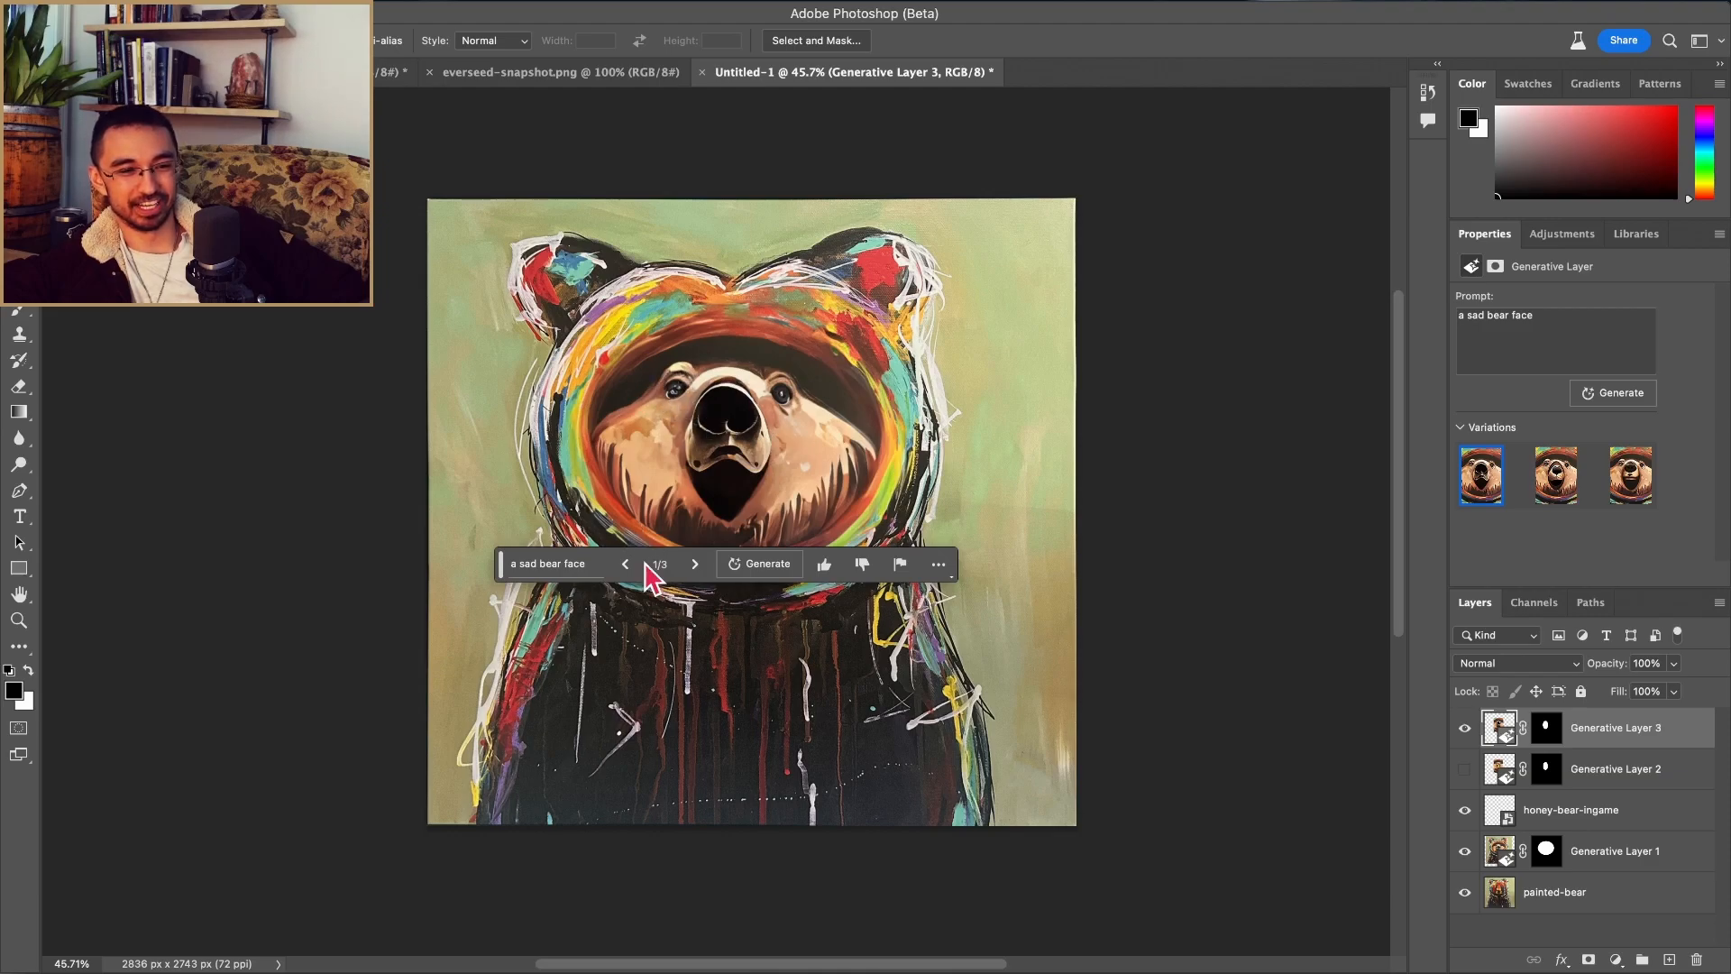
Step: Cycle through the three generated variations of the sad bear face
{"action": "left_click", "coordinate": [687, 568]}
{"action": "left_click", "coordinate": [692, 570]}
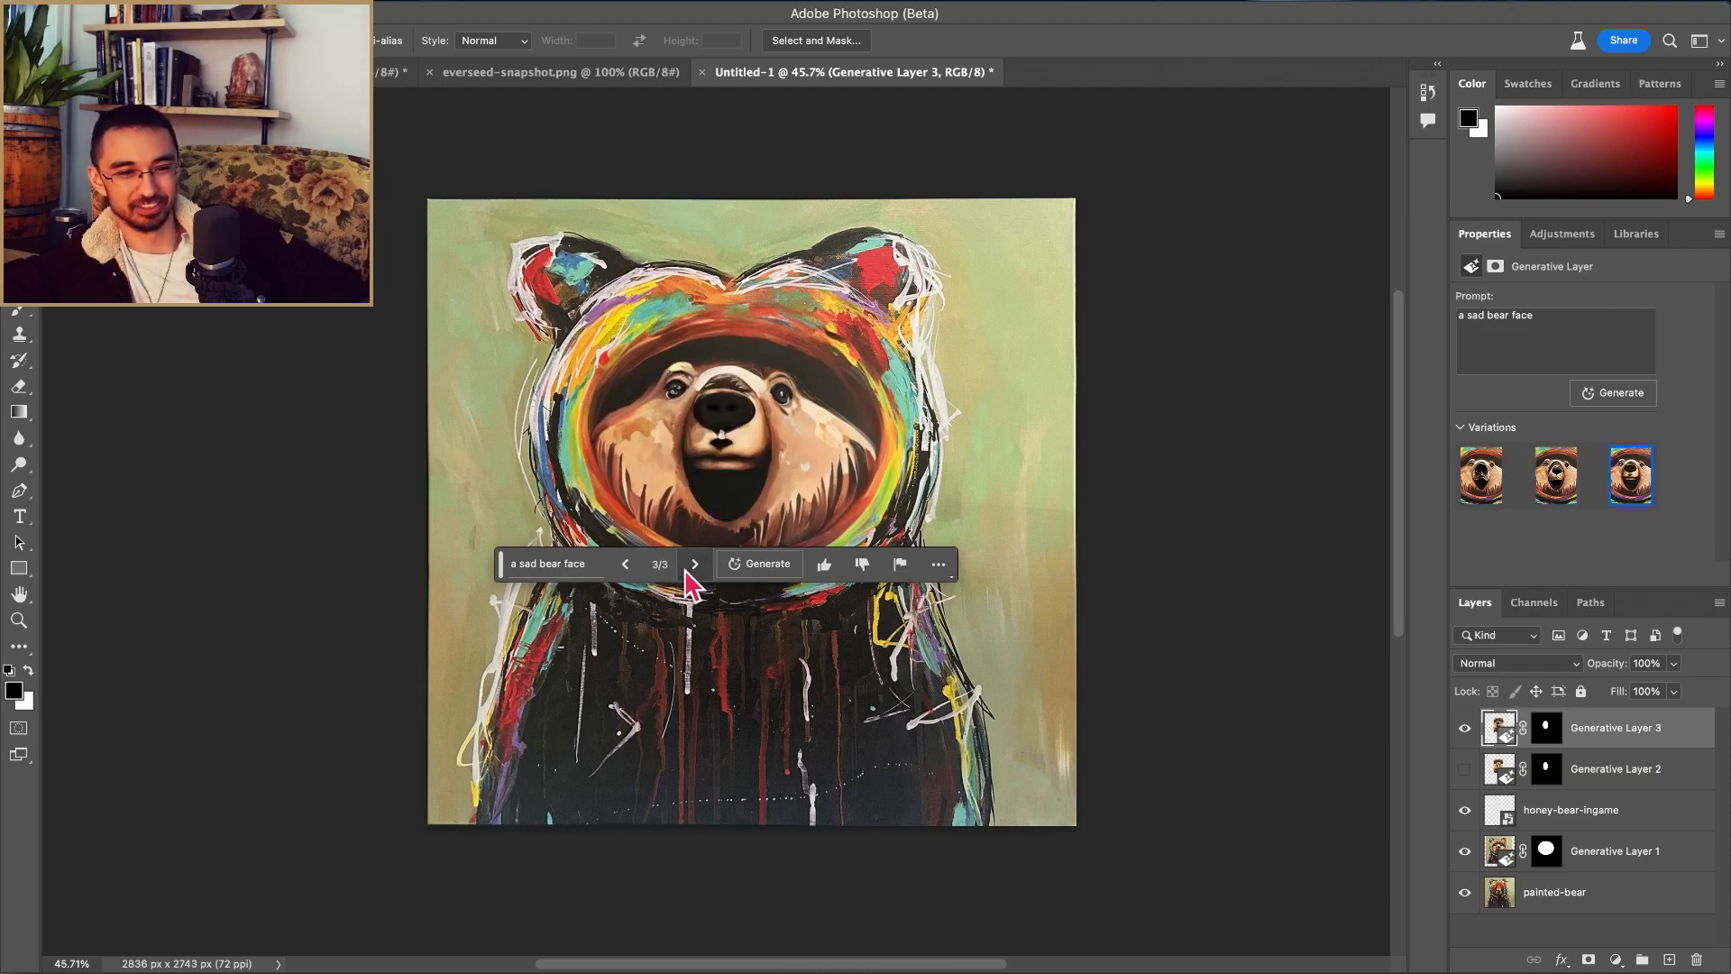
{"action": "left_click", "coordinate": [693, 566]}
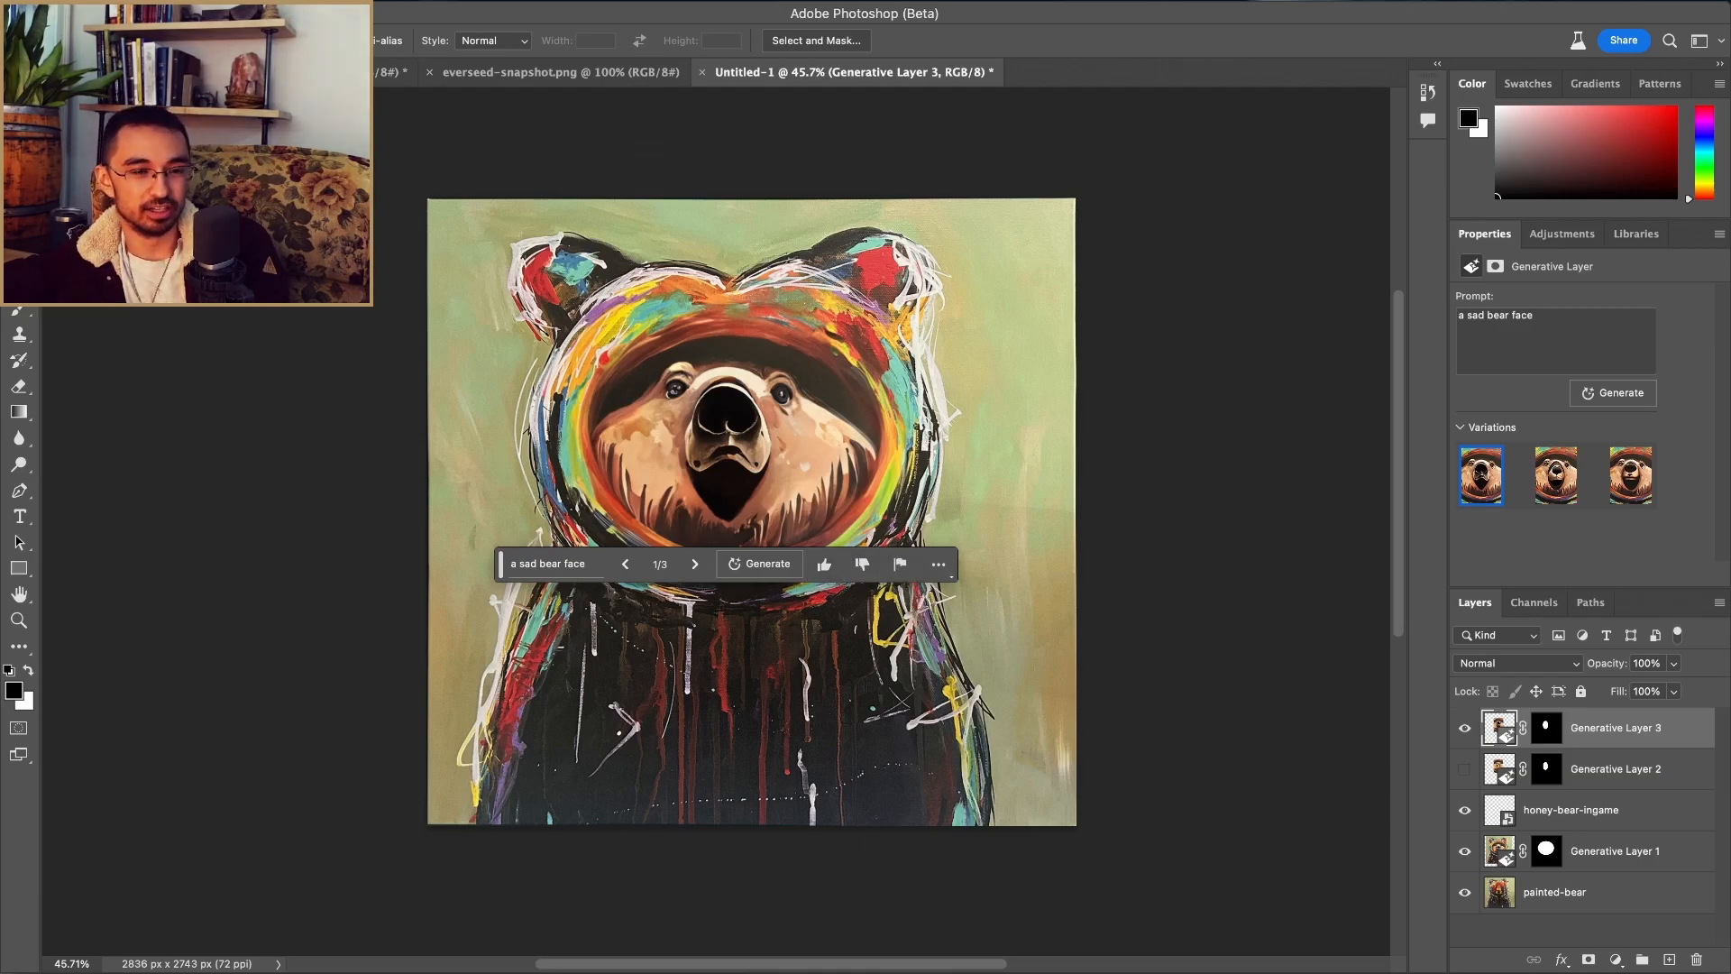
{"action": "left_click", "coordinate": [472, 0]}
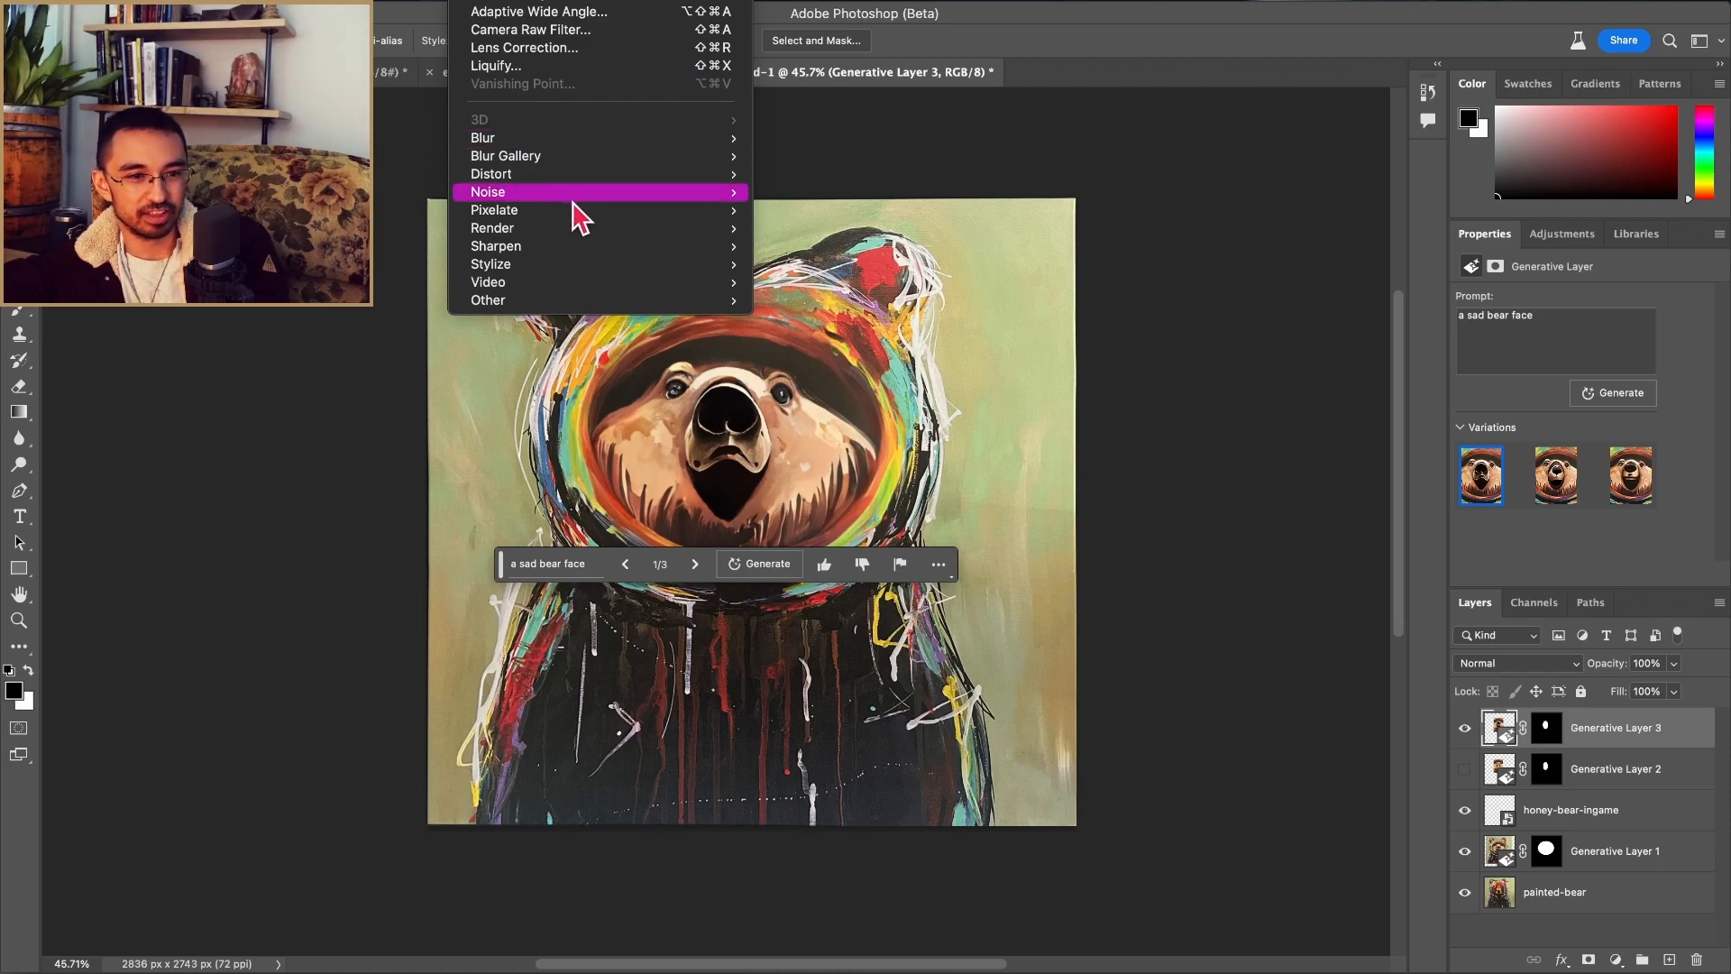
{"action": "mouse_move", "coordinate": [550, 211]}
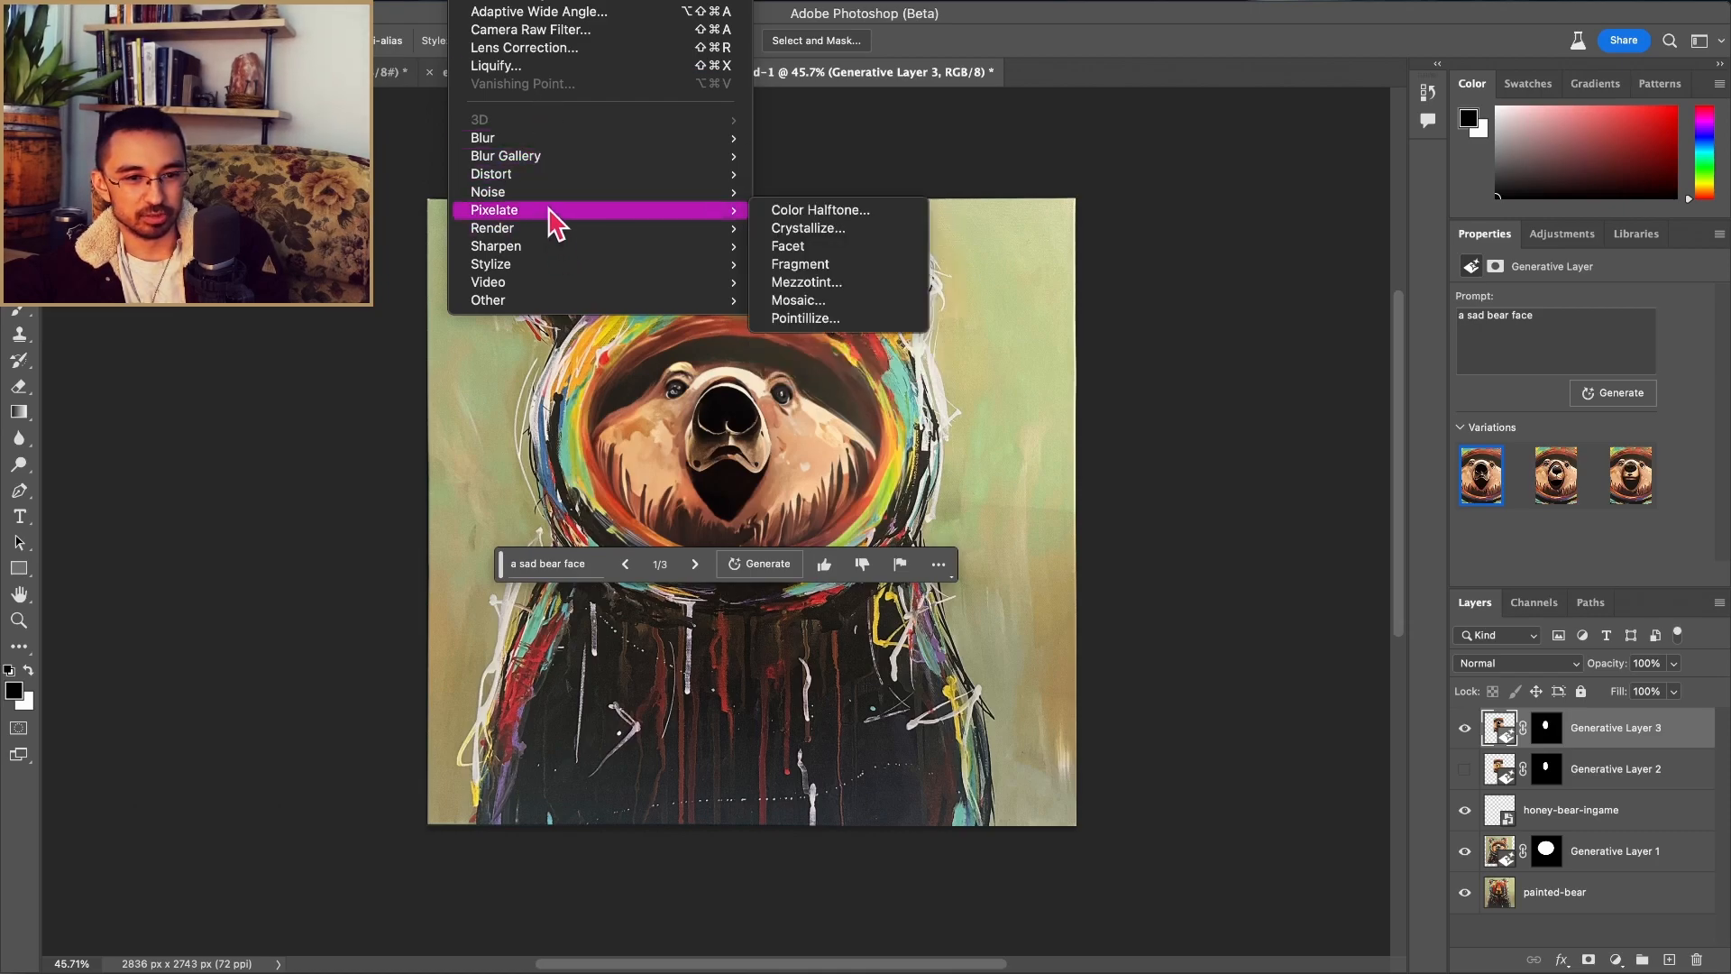
{"action": "mouse_move", "coordinate": [552, 245]}
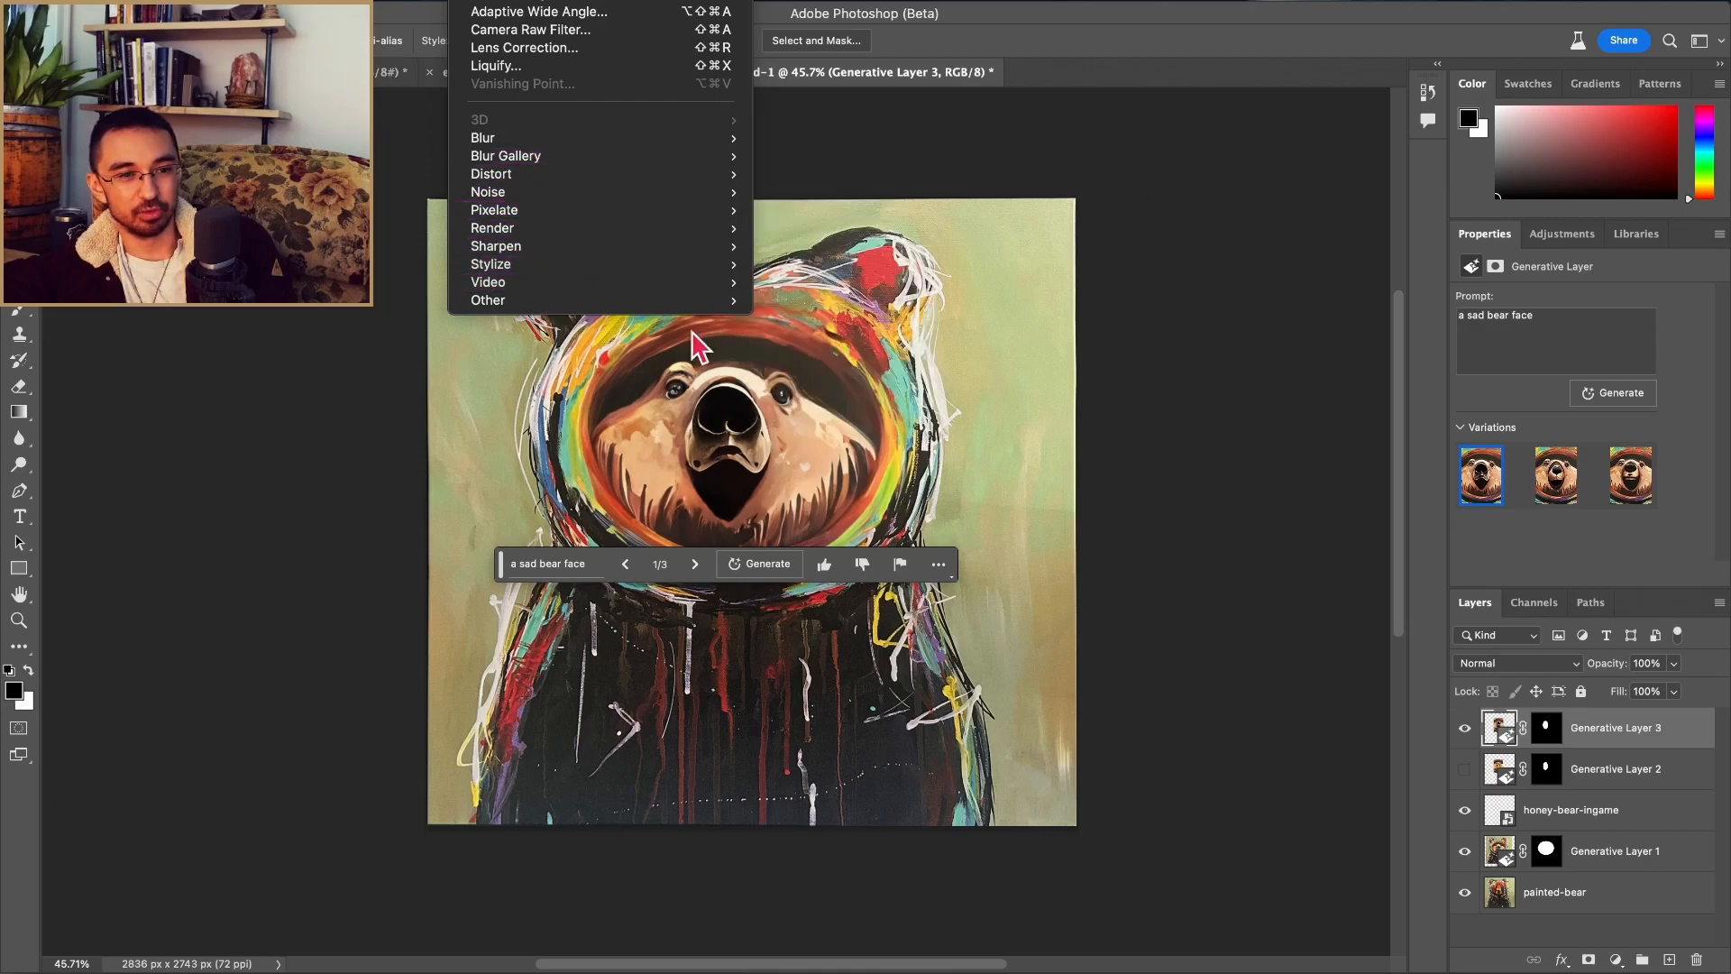
{"action": "left_click", "coordinate": [1253, 336]}
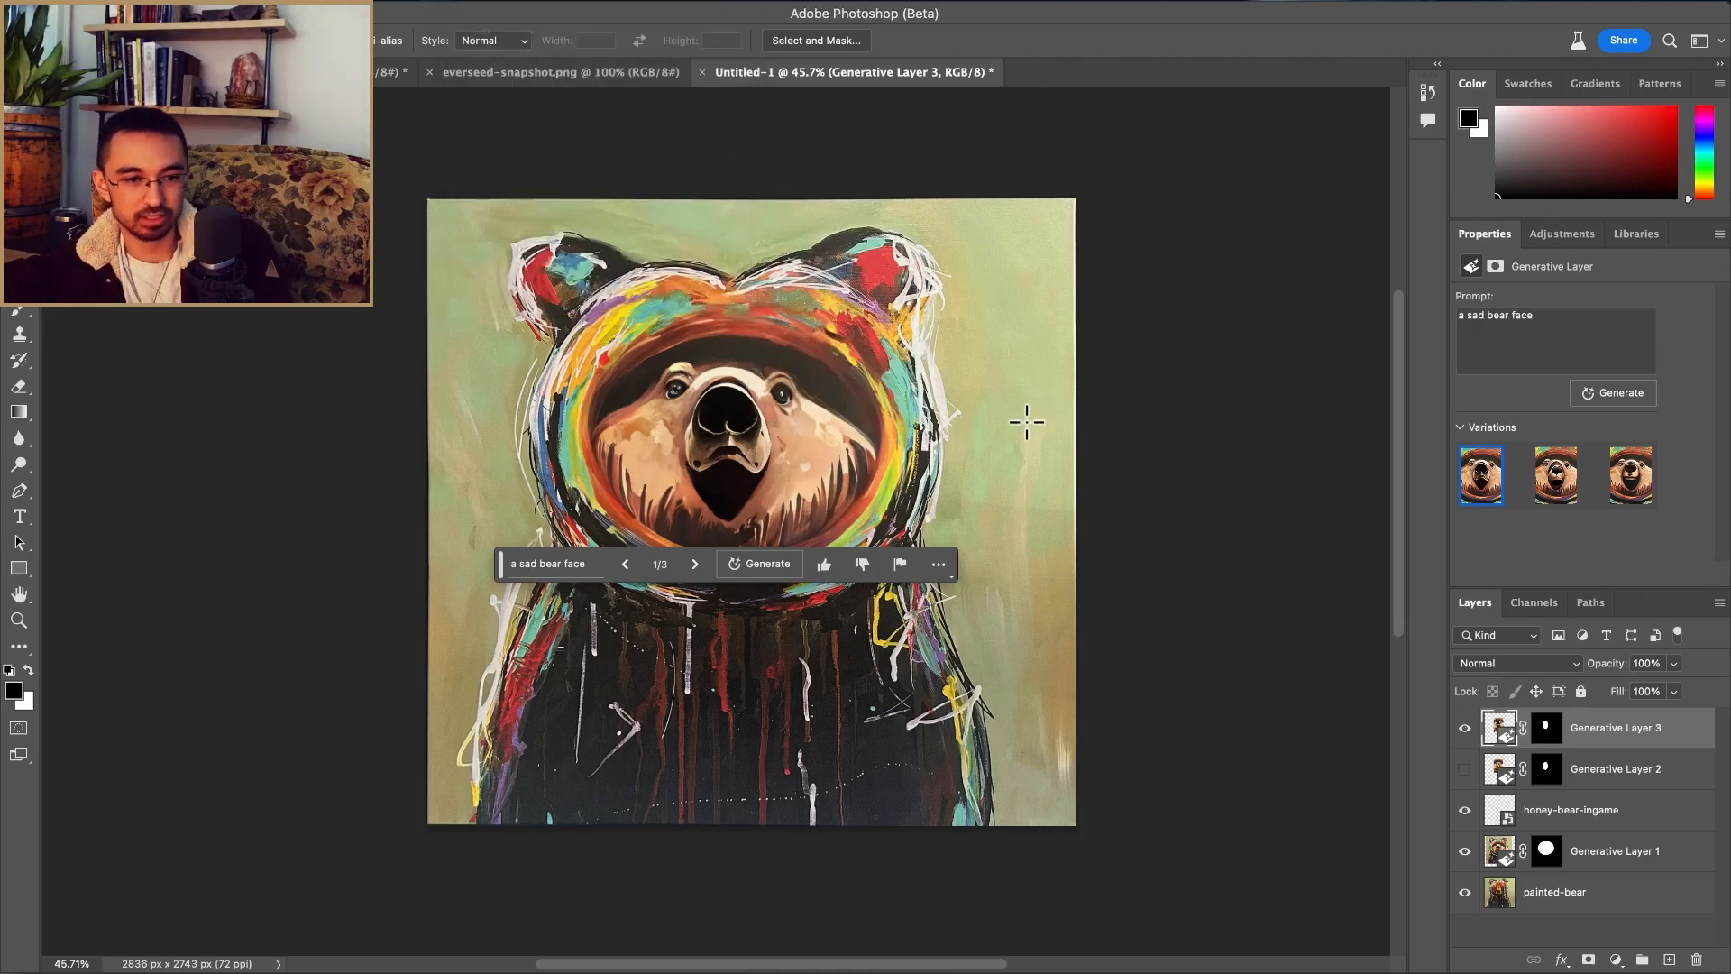
Step: Return to the first sad bear face variation and compare it with the underlying muzzle by toggling Generative Layer 3, leaving it hidden
{"action": "key", "text": "super+z"}
{"action": "key", "text": "super+z"}
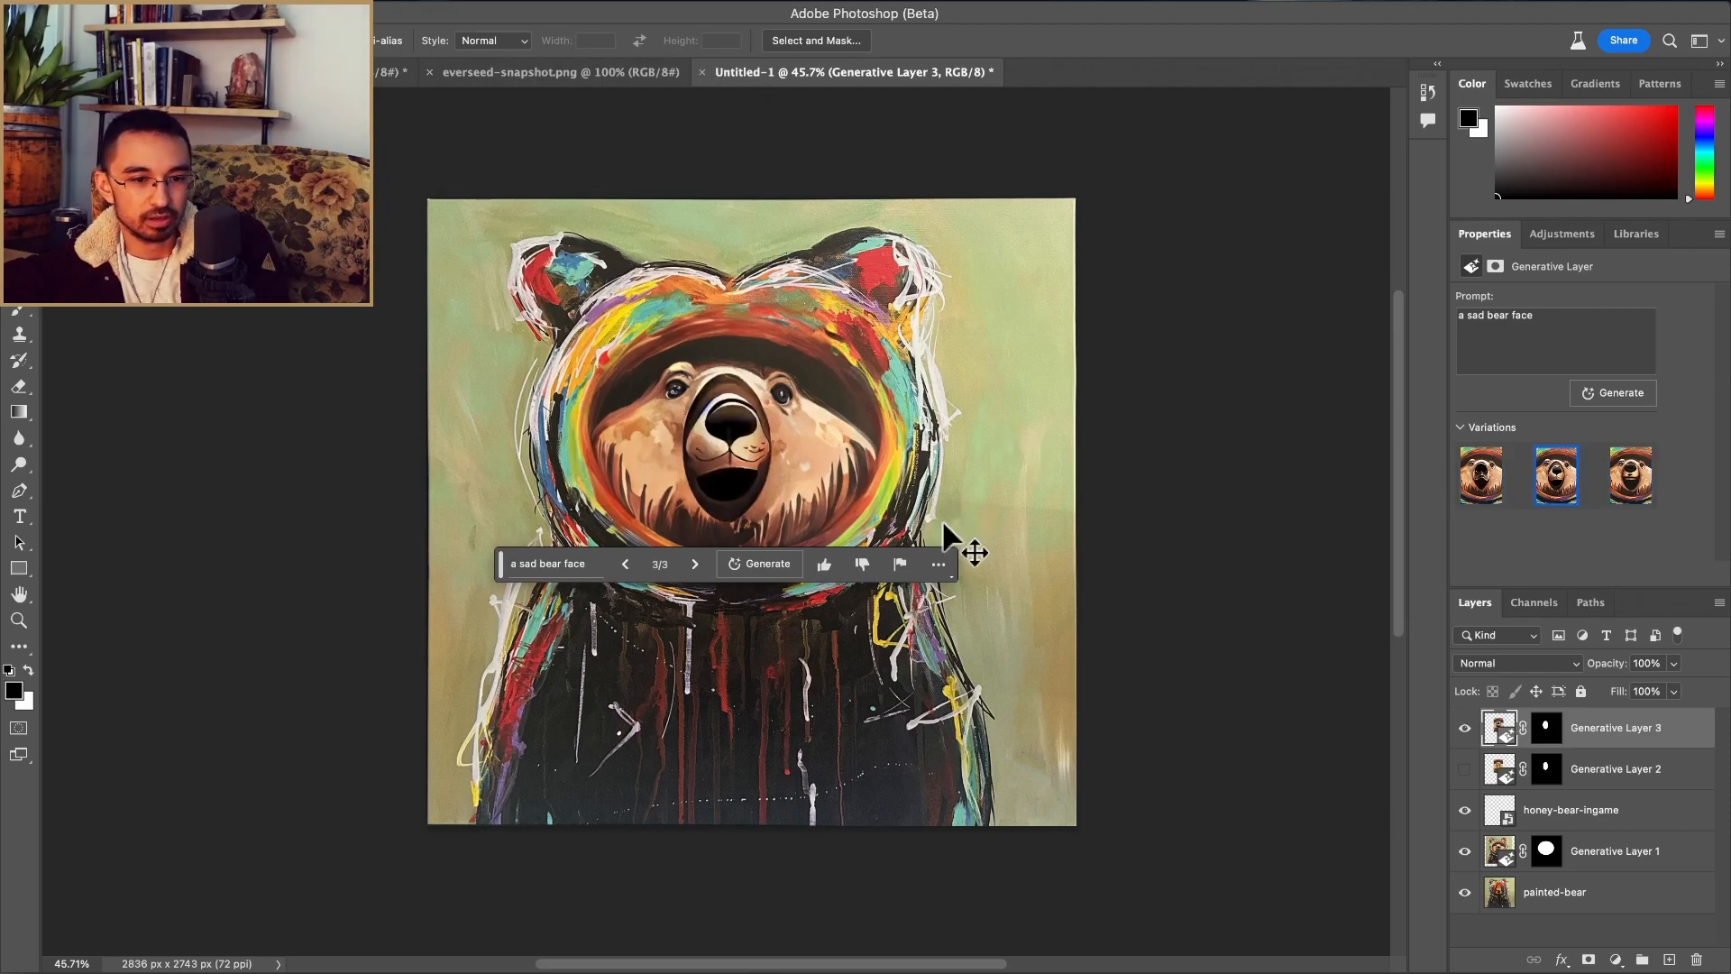
{"action": "key", "text": "super+z"}
{"action": "left_click", "coordinate": [1466, 728]}
{"action": "left_click", "coordinate": [1467, 728]}
{"action": "left_click", "coordinate": [1463, 729]}
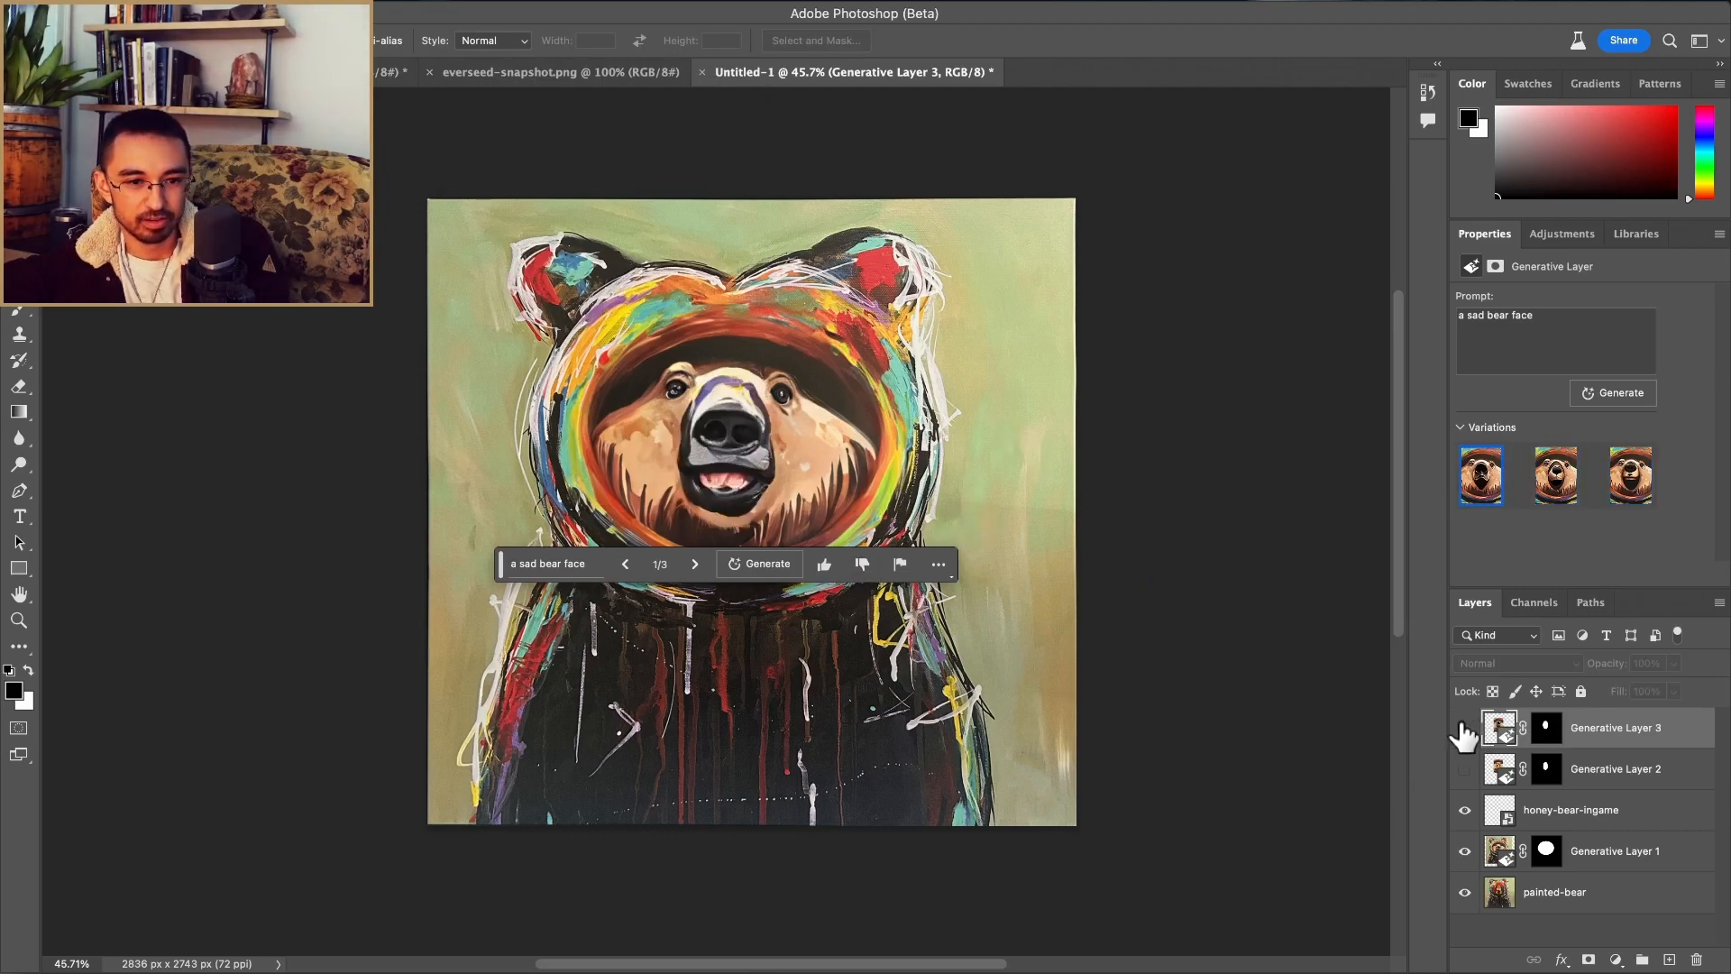
{"action": "left_click", "coordinate": [1465, 728]}
{"action": "left_click", "coordinate": [1464, 729]}
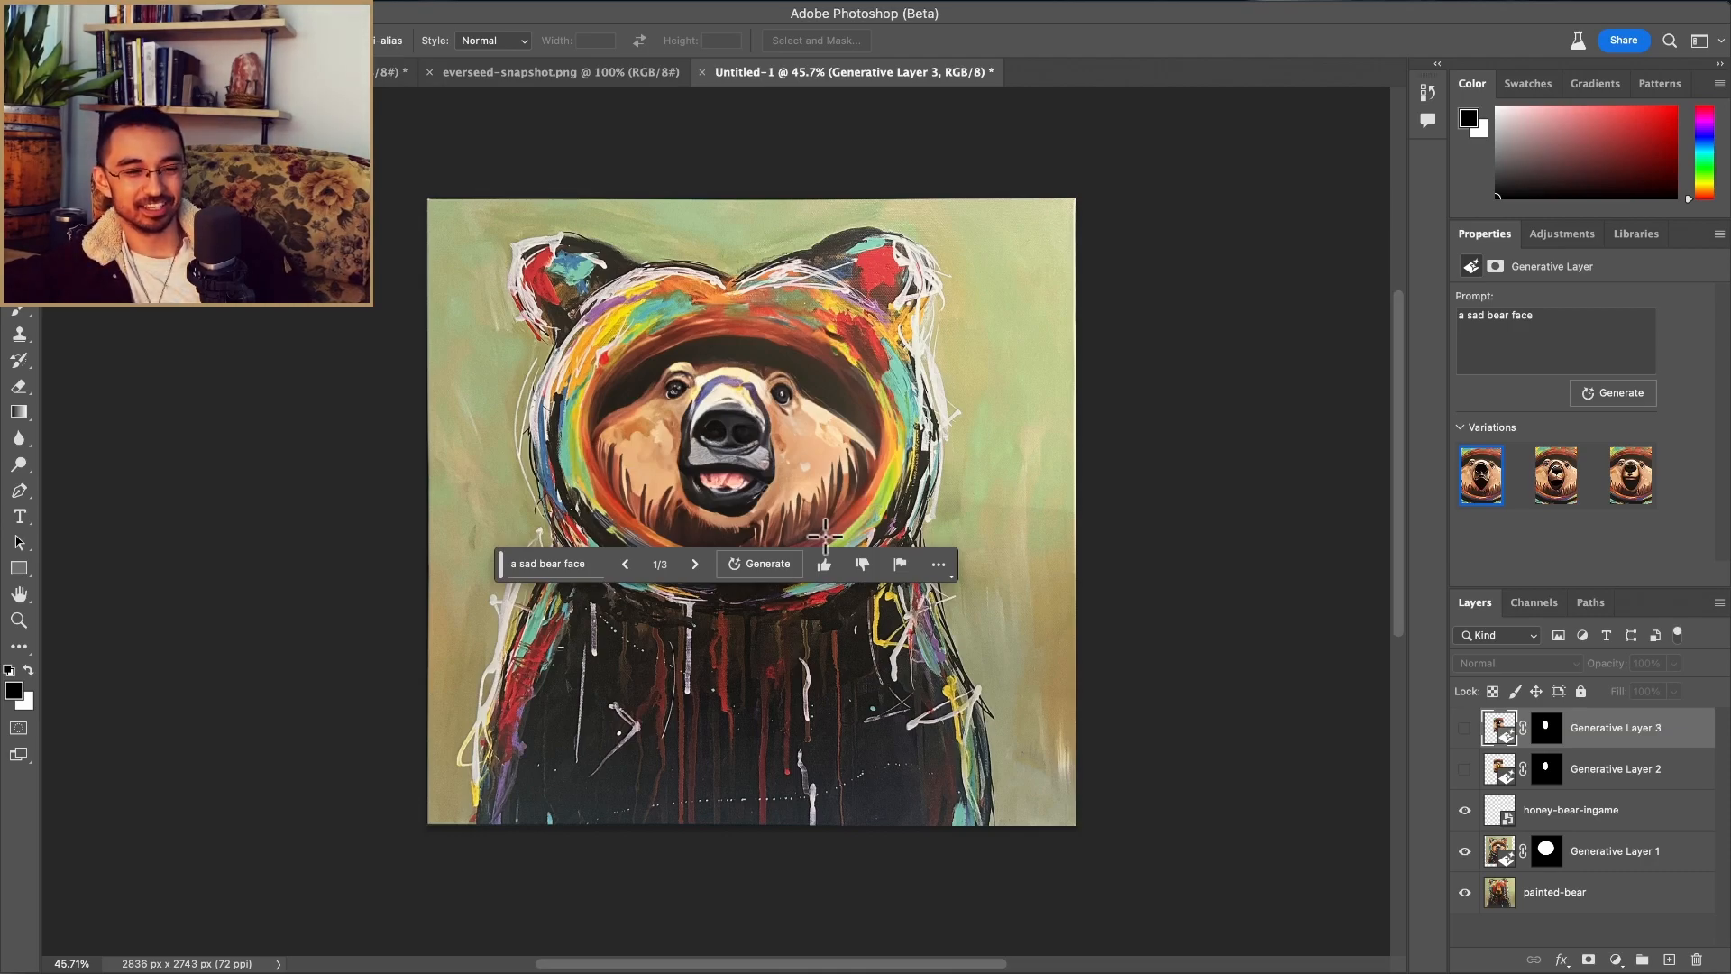
Step: Generate new muzzle variations with the prompt "a sad bear" and show Generative Layer 3
{"action": "left_click", "coordinate": [552, 567]}
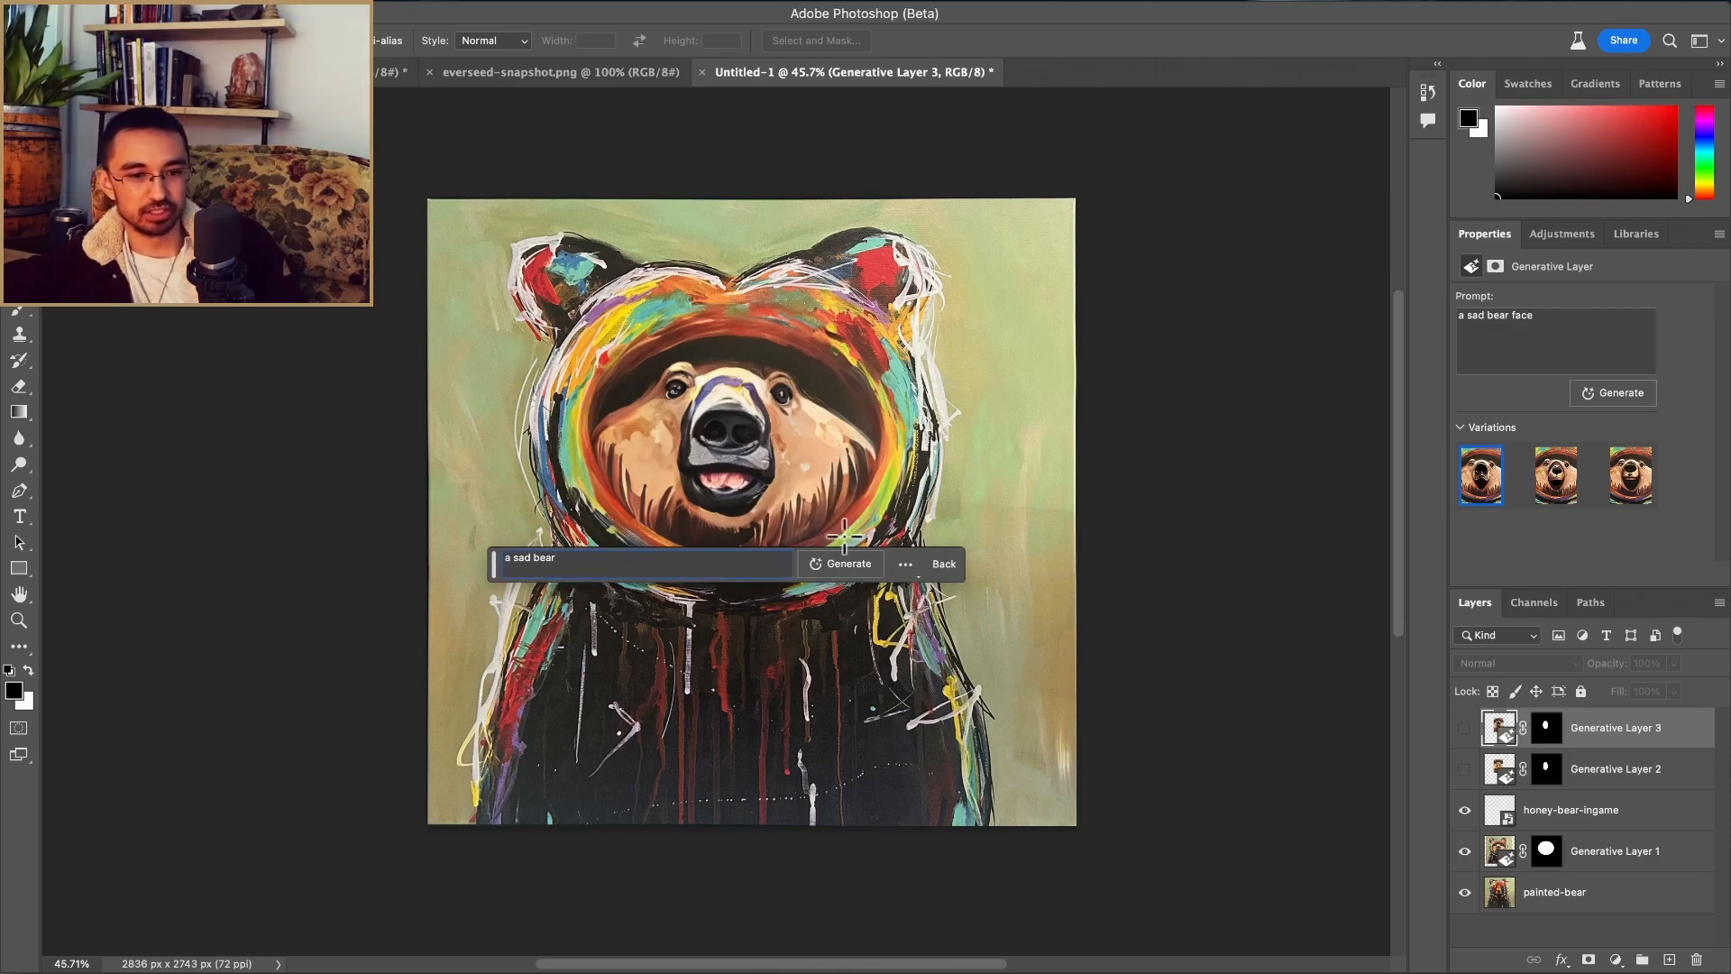
{"action": "left_click", "coordinate": [877, 570]}
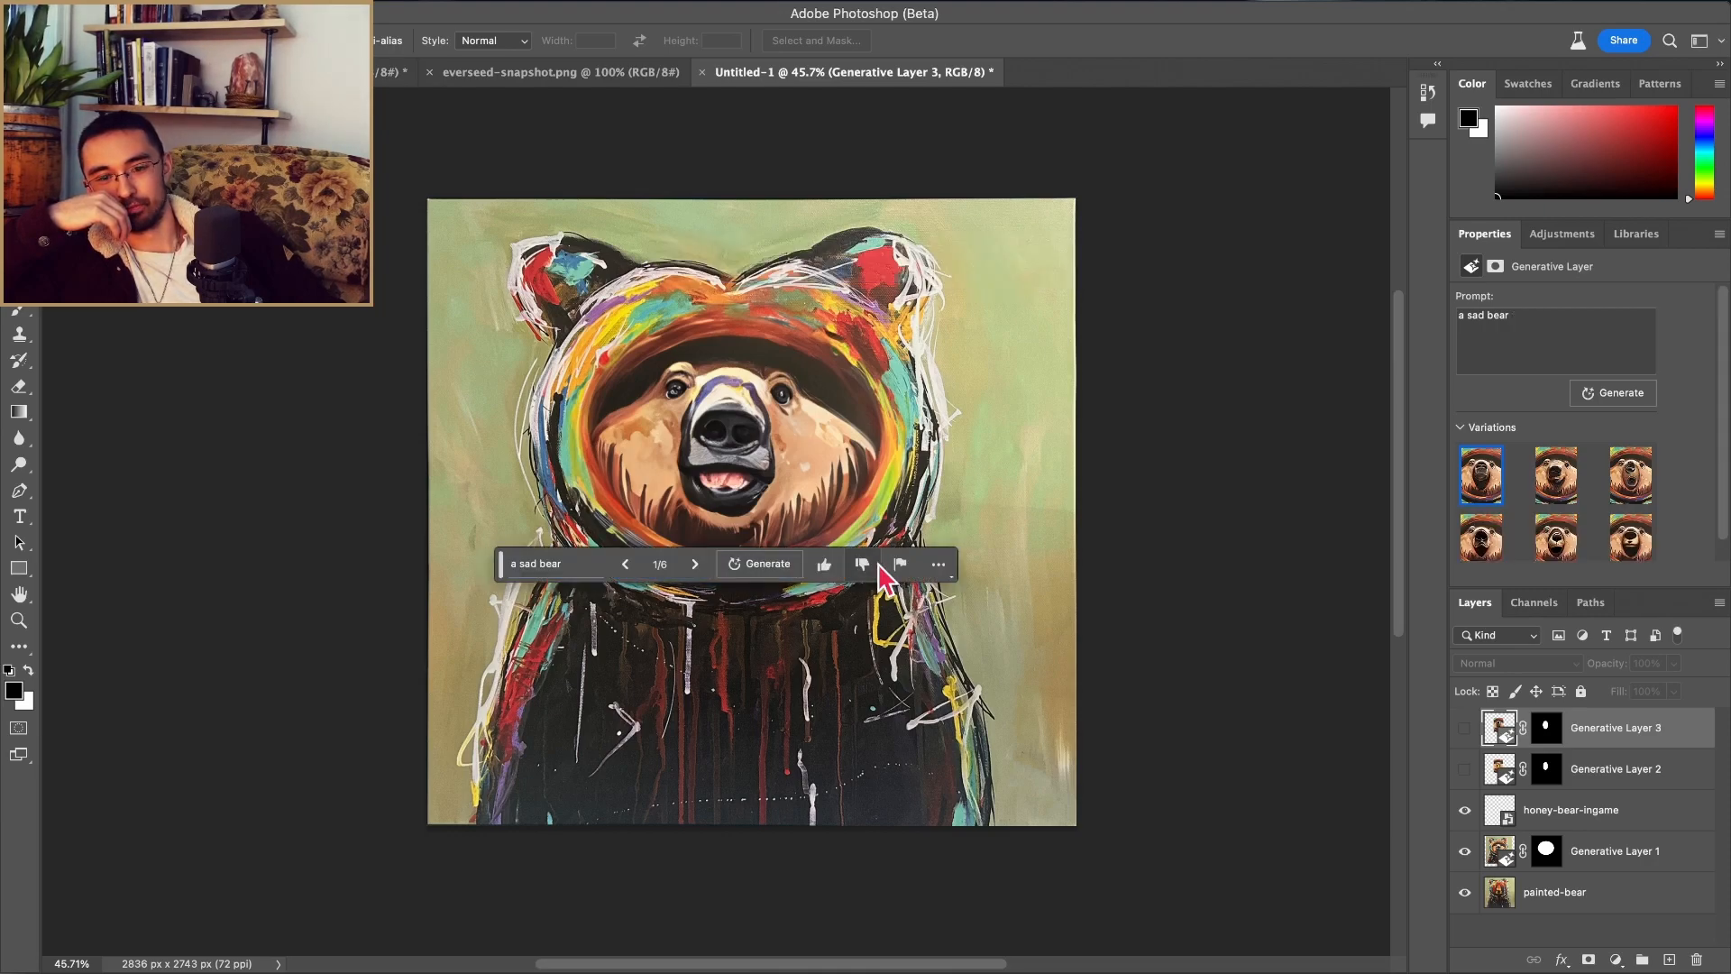
{"action": "left_click", "coordinate": [1465, 728]}
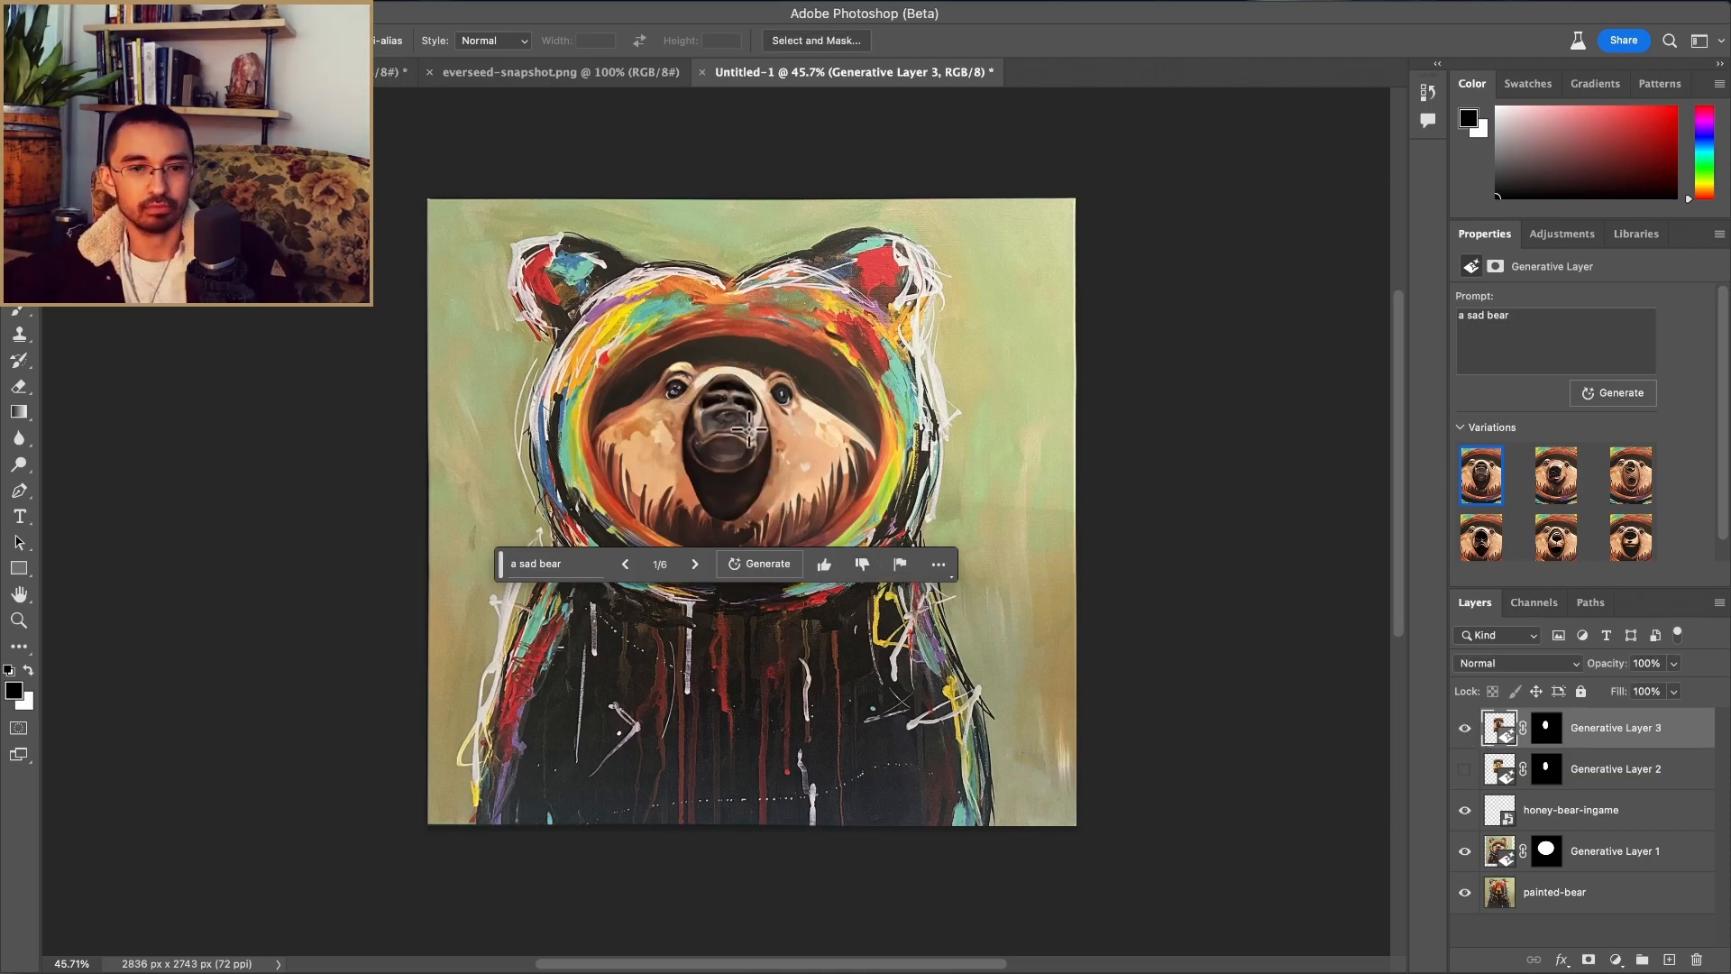
Step: Select the second "a sad bear" variation and compare it up close with the underlying muzzle by toggling Generative Layer 3
{"action": "scroll", "coordinate": [749, 427], "scroll_direction": "up", "scroll_amount": 5}
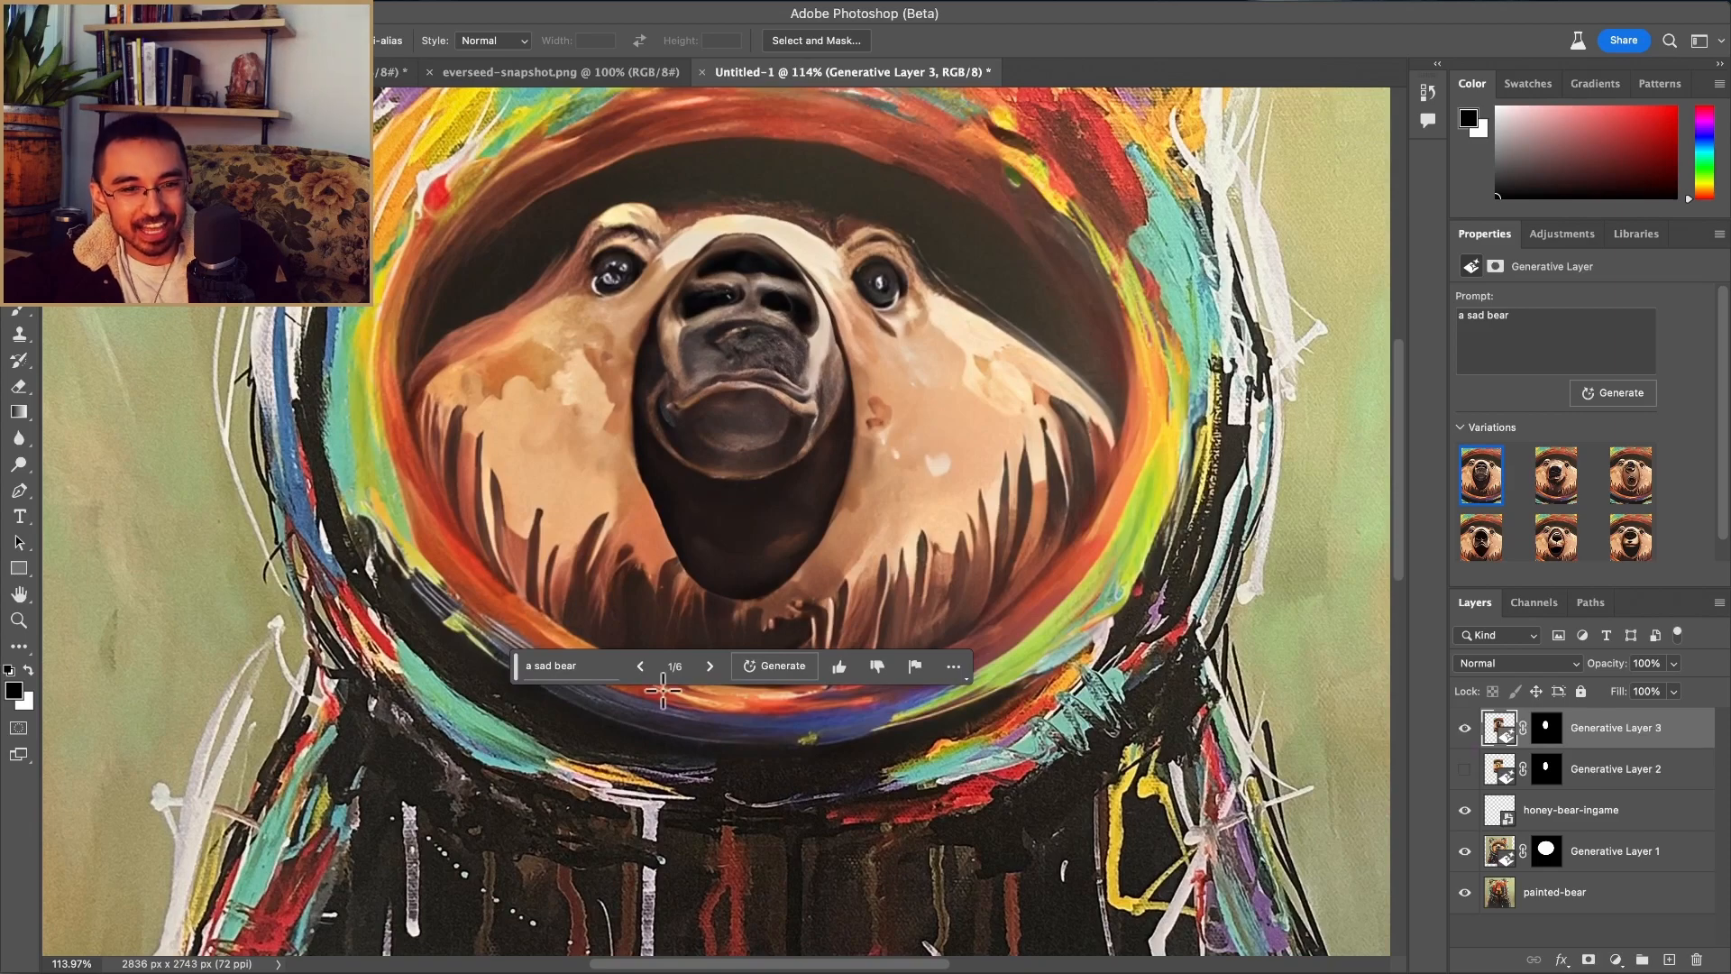
{"action": "left_click", "coordinate": [711, 666]}
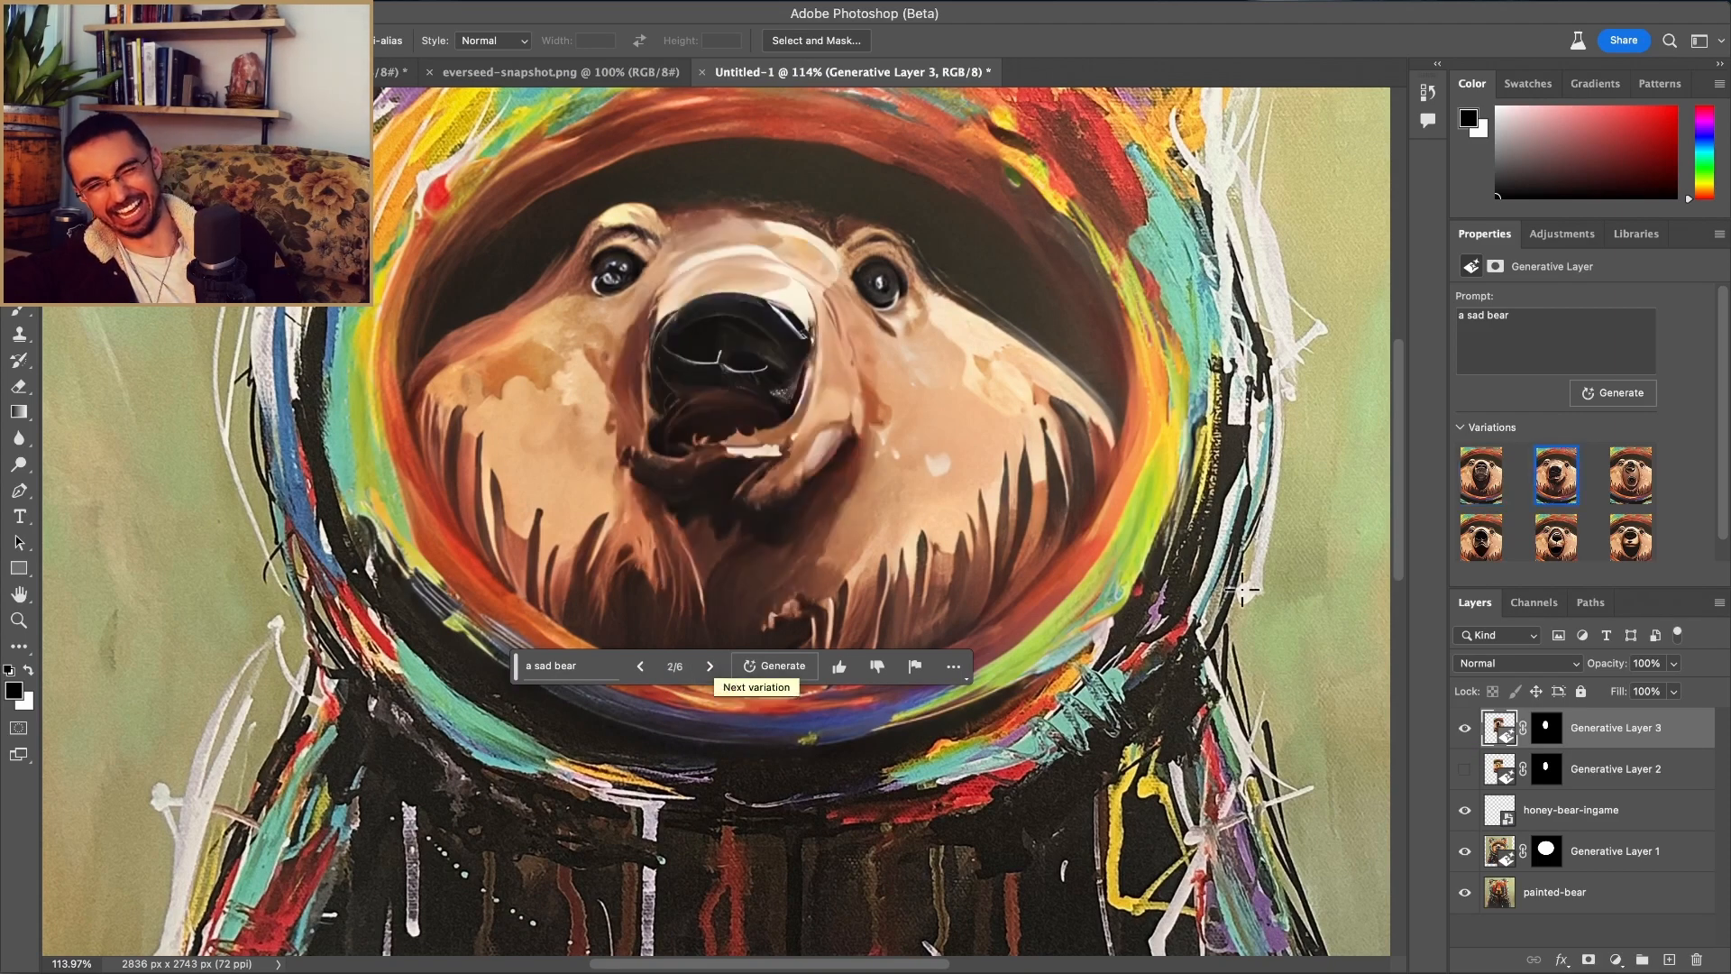
{"action": "left_click", "coordinate": [1465, 728]}
{"action": "left_click", "coordinate": [1465, 729]}
{"action": "left_click", "coordinate": [1464, 728]}
{"action": "left_click", "coordinate": [1465, 729]}
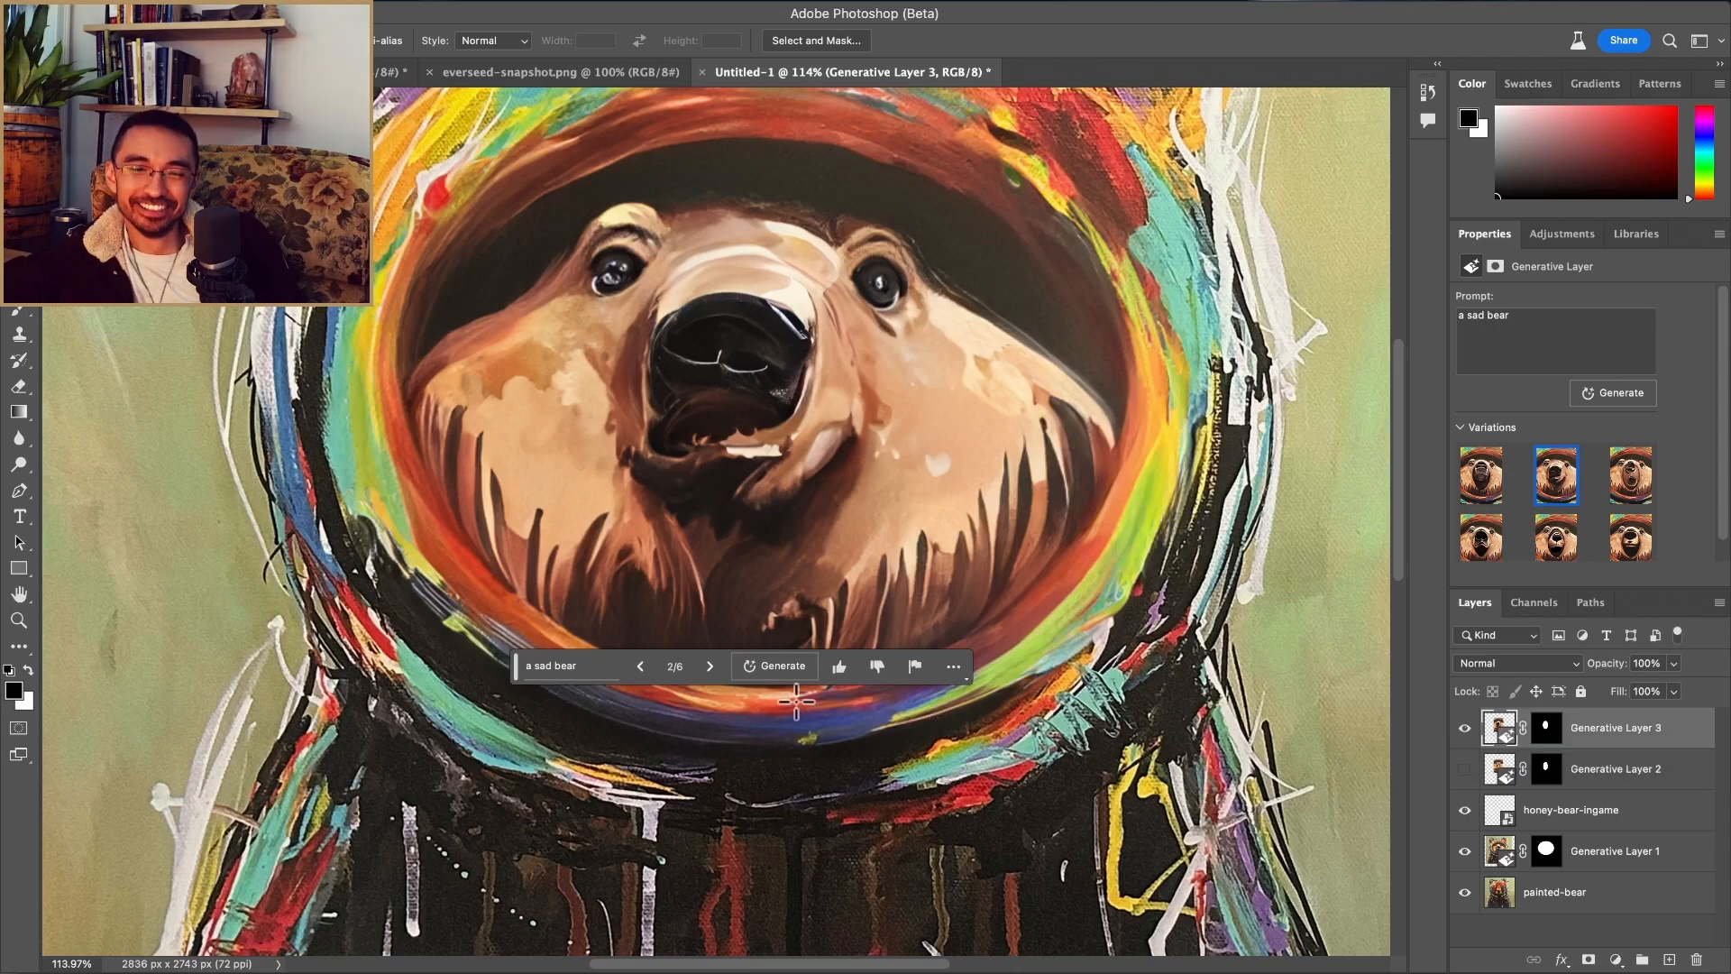
Step: Cycle through all six variations of the bear muzzle and return to the second one
{"action": "left_click", "coordinate": [712, 667]}
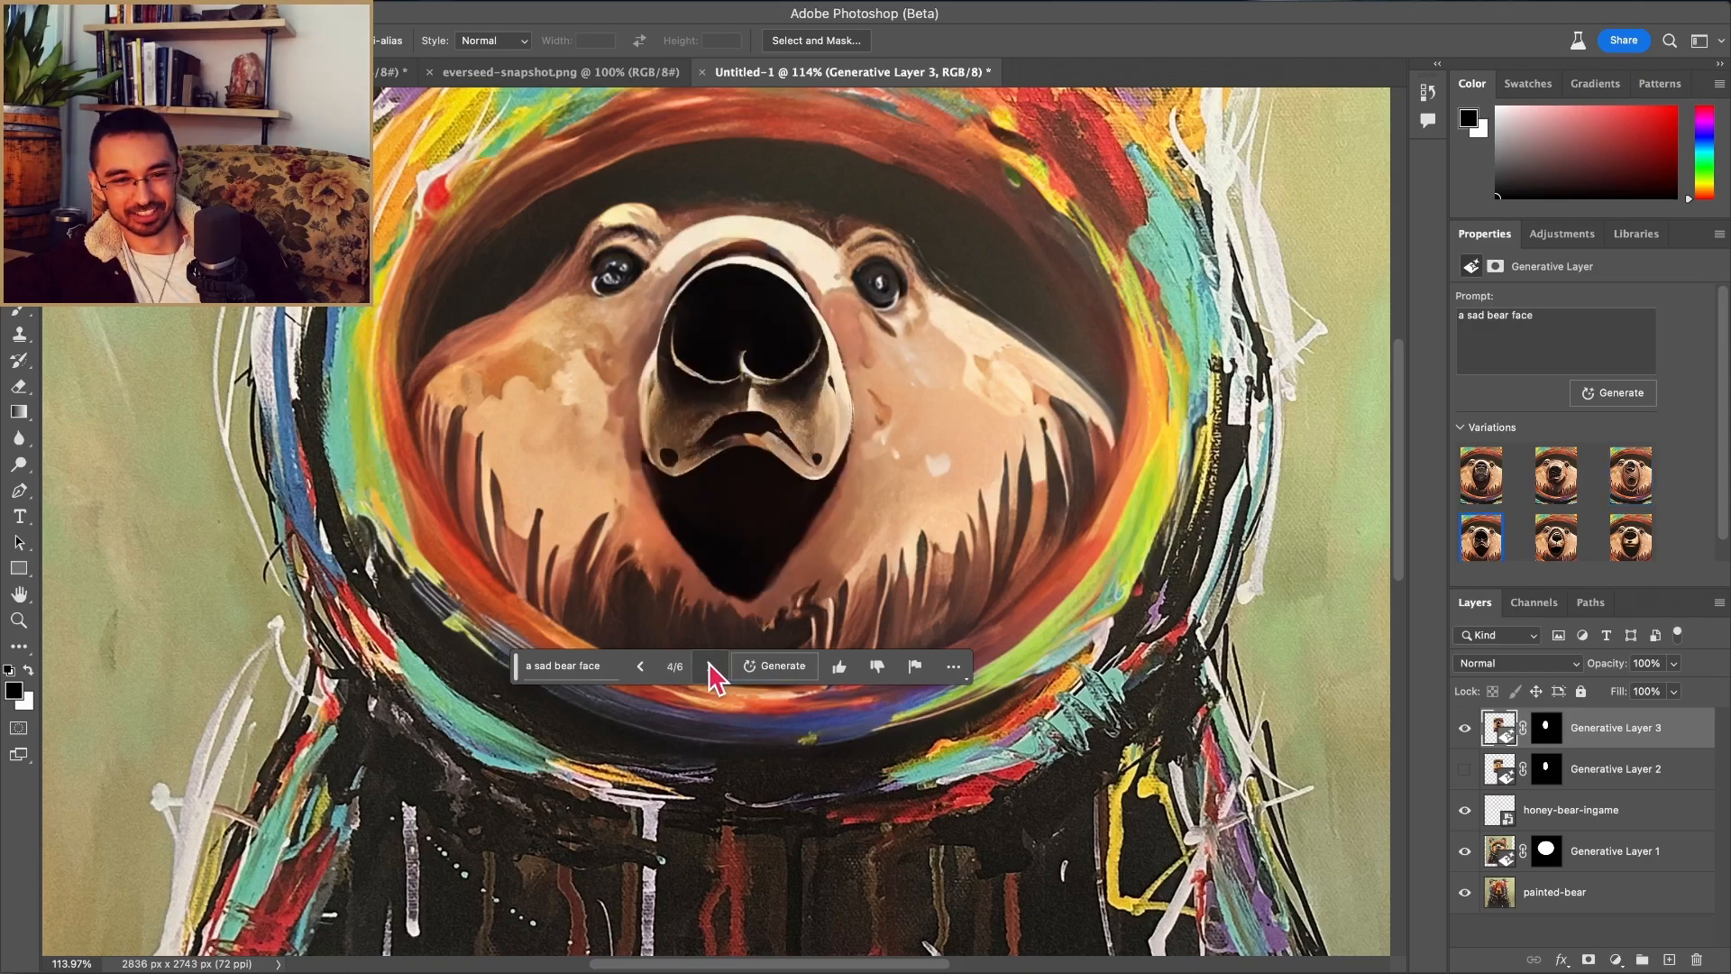
{"action": "left_click", "coordinate": [649, 667]}
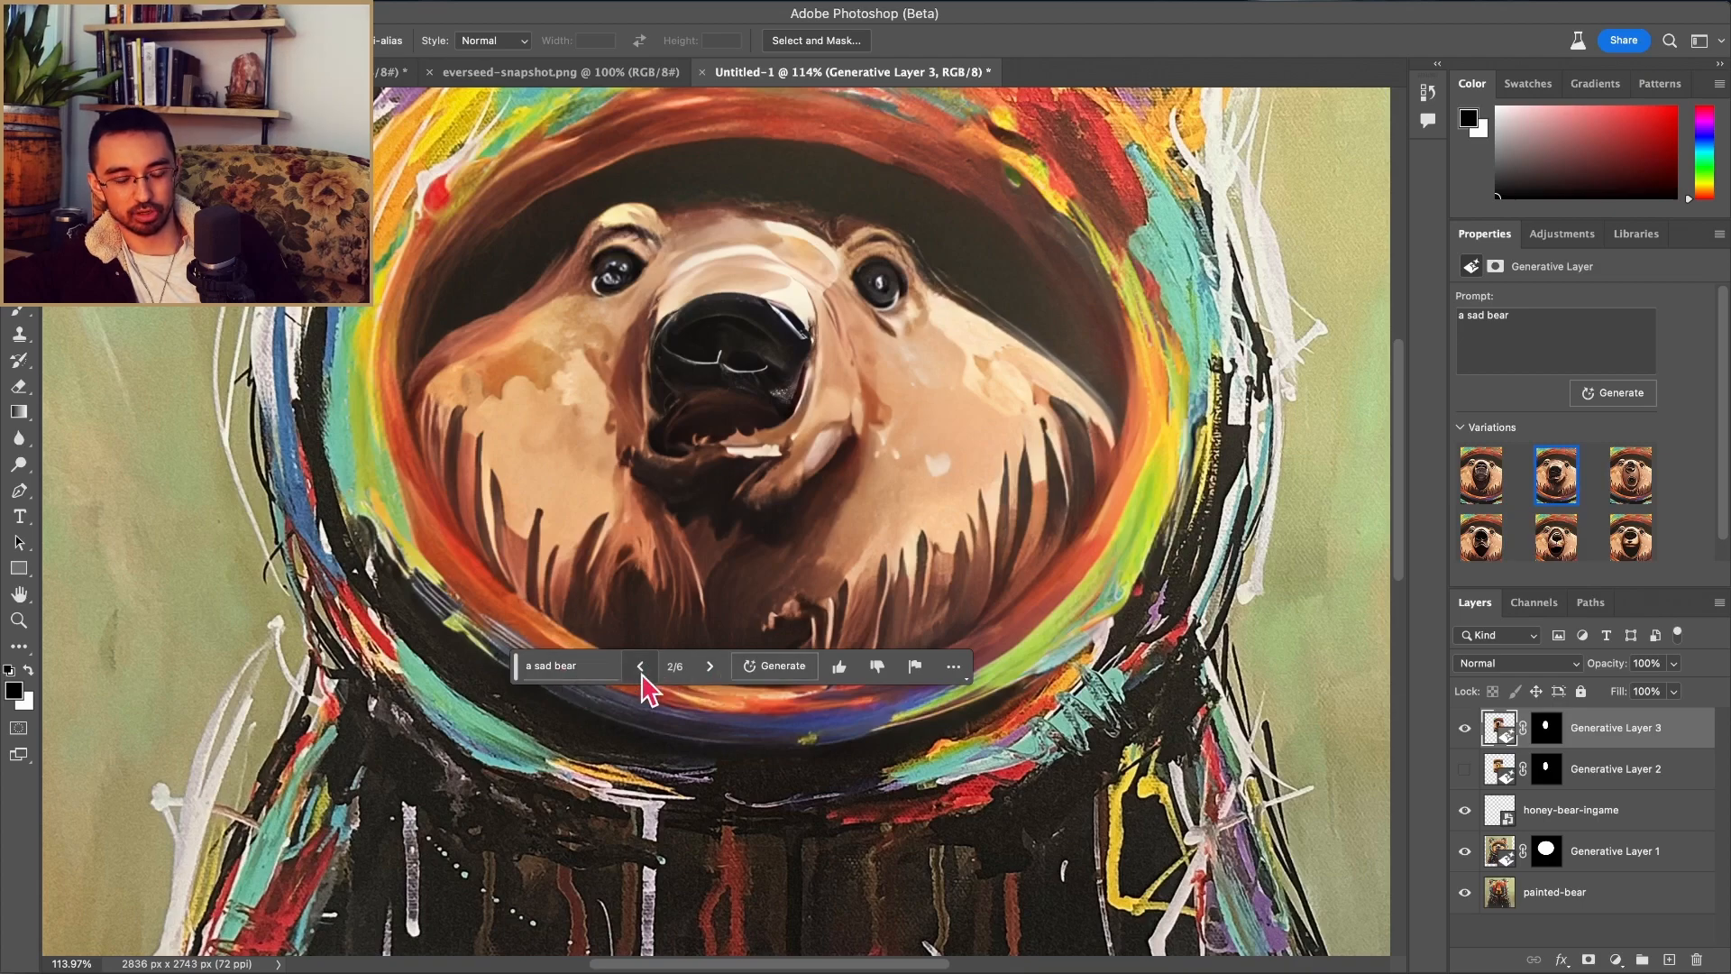
{"action": "left_click", "coordinate": [704, 668]}
{"action": "left_click", "coordinate": [708, 667]}
{"action": "left_click", "coordinate": [709, 667]}
{"action": "left_click", "coordinate": [709, 667]}
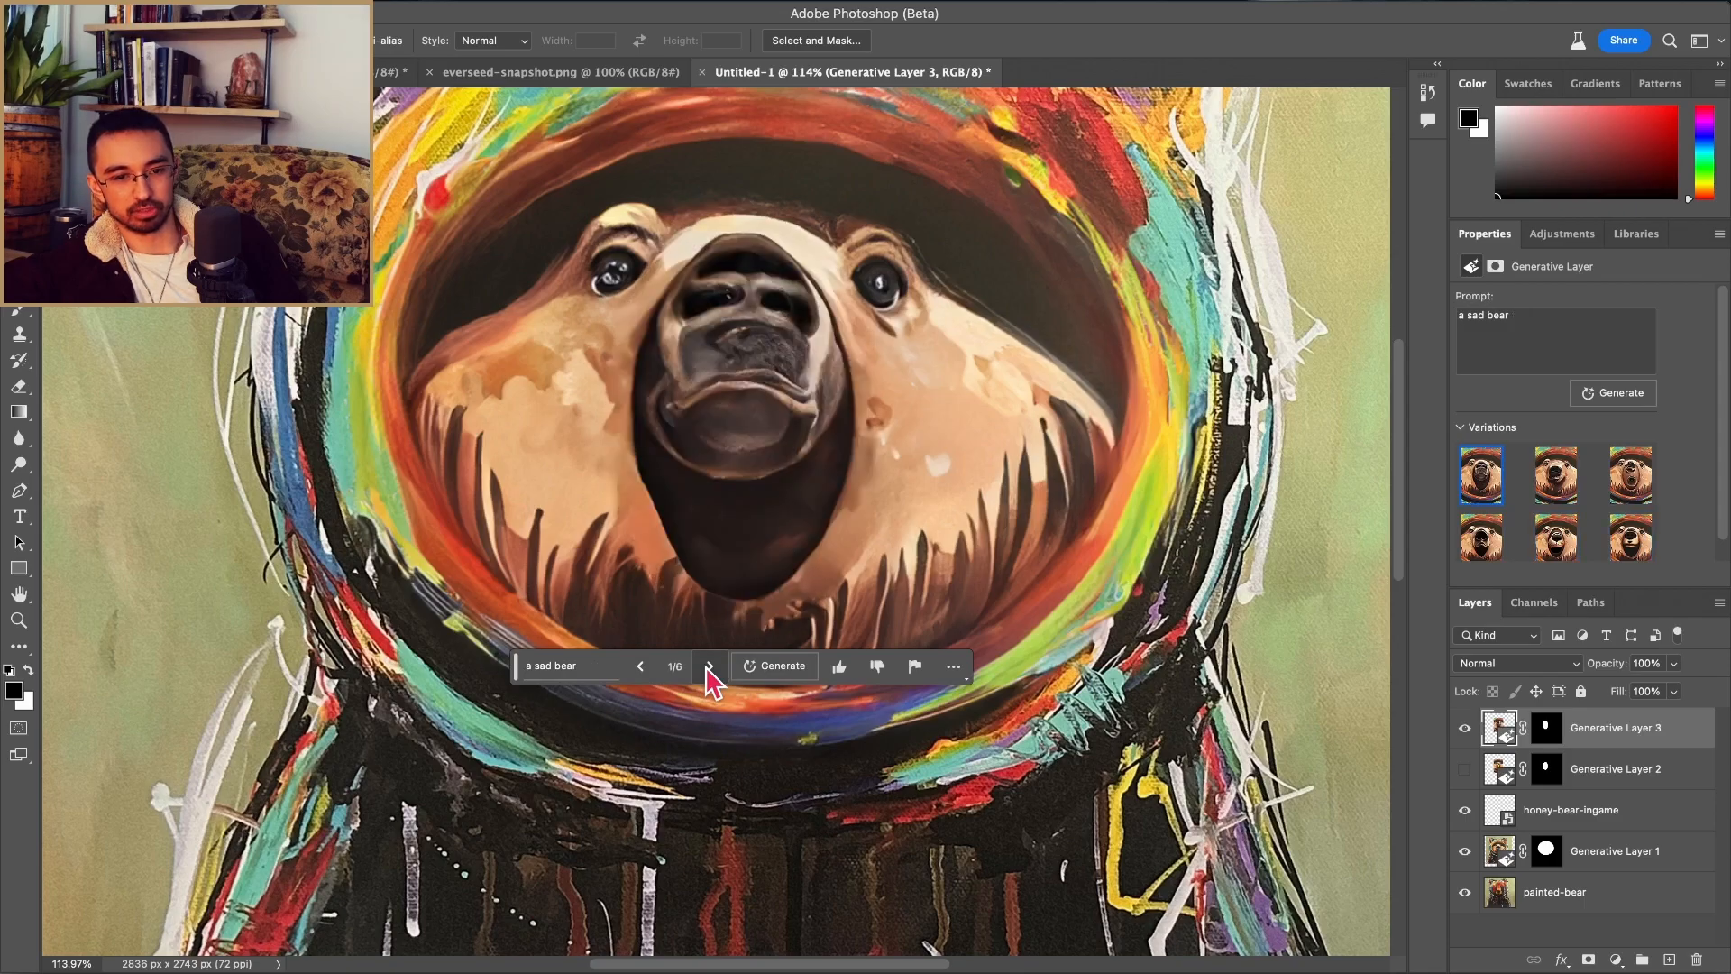
{"action": "left_click", "coordinate": [708, 668]}
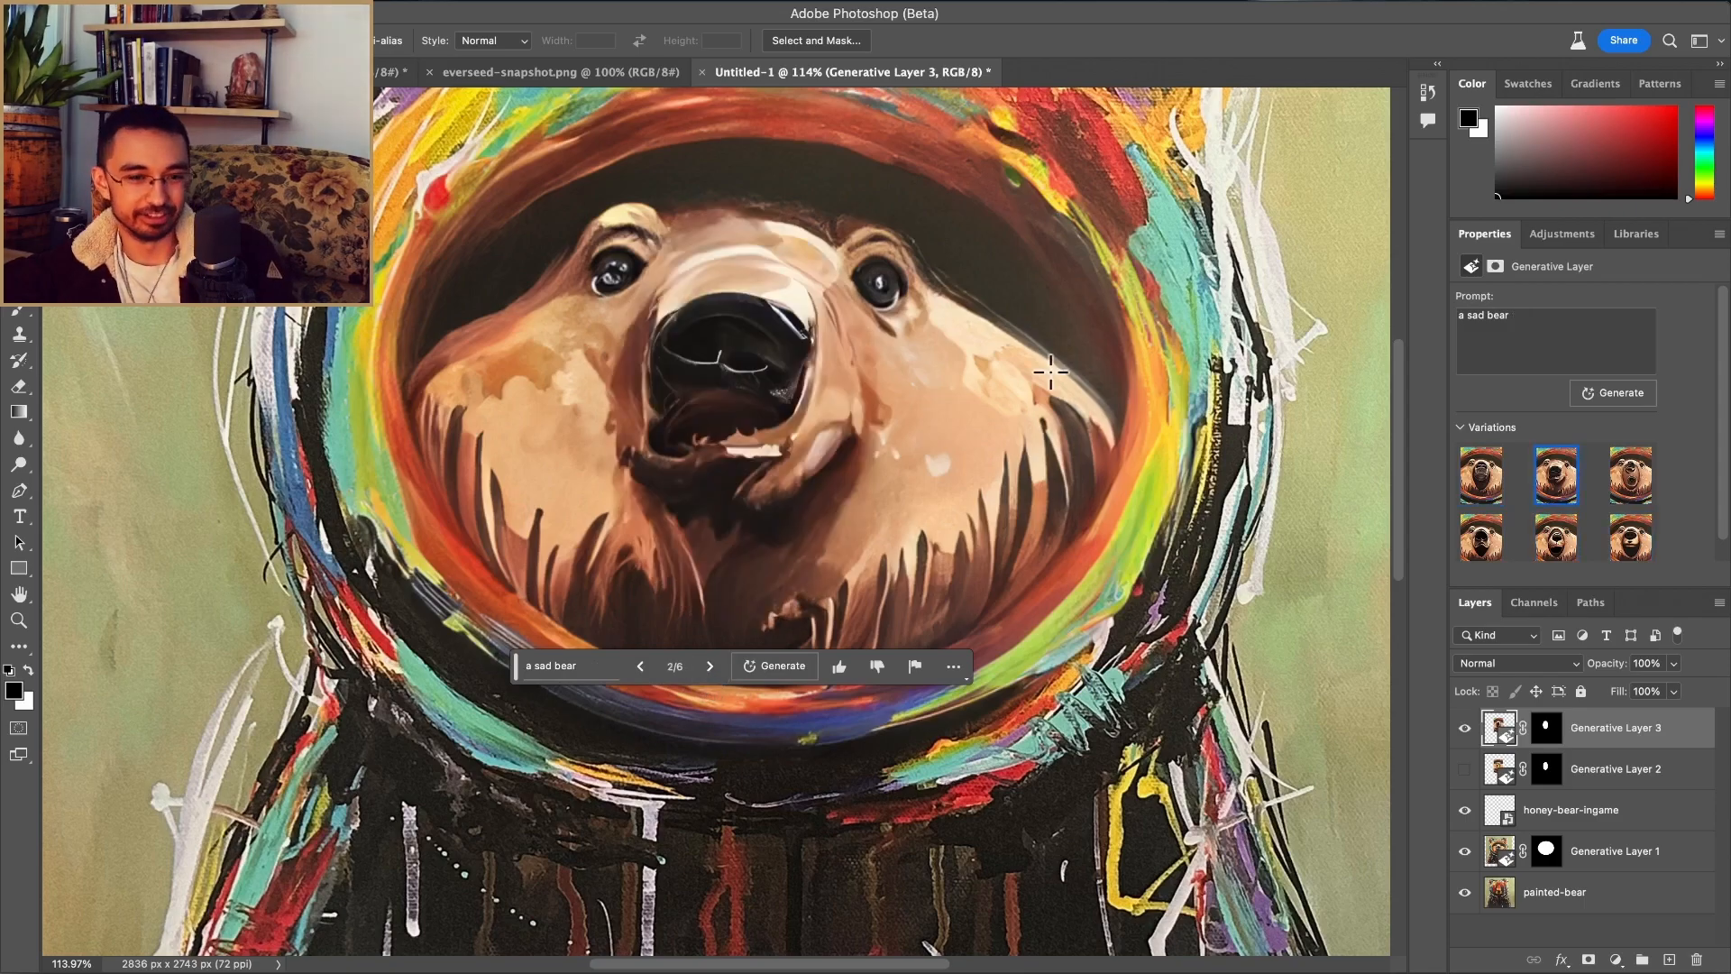
Step: Compare the second variation in the whole painting, hide Generative Layer 3 and select the painted-bear layer with the Move tool
{"action": "scroll", "coordinate": [1052, 371], "scroll_direction": "down", "scroll_amount": 4}
{"action": "scroll", "coordinate": [1051, 371], "scroll_direction": "down", "scroll_amount": 1}
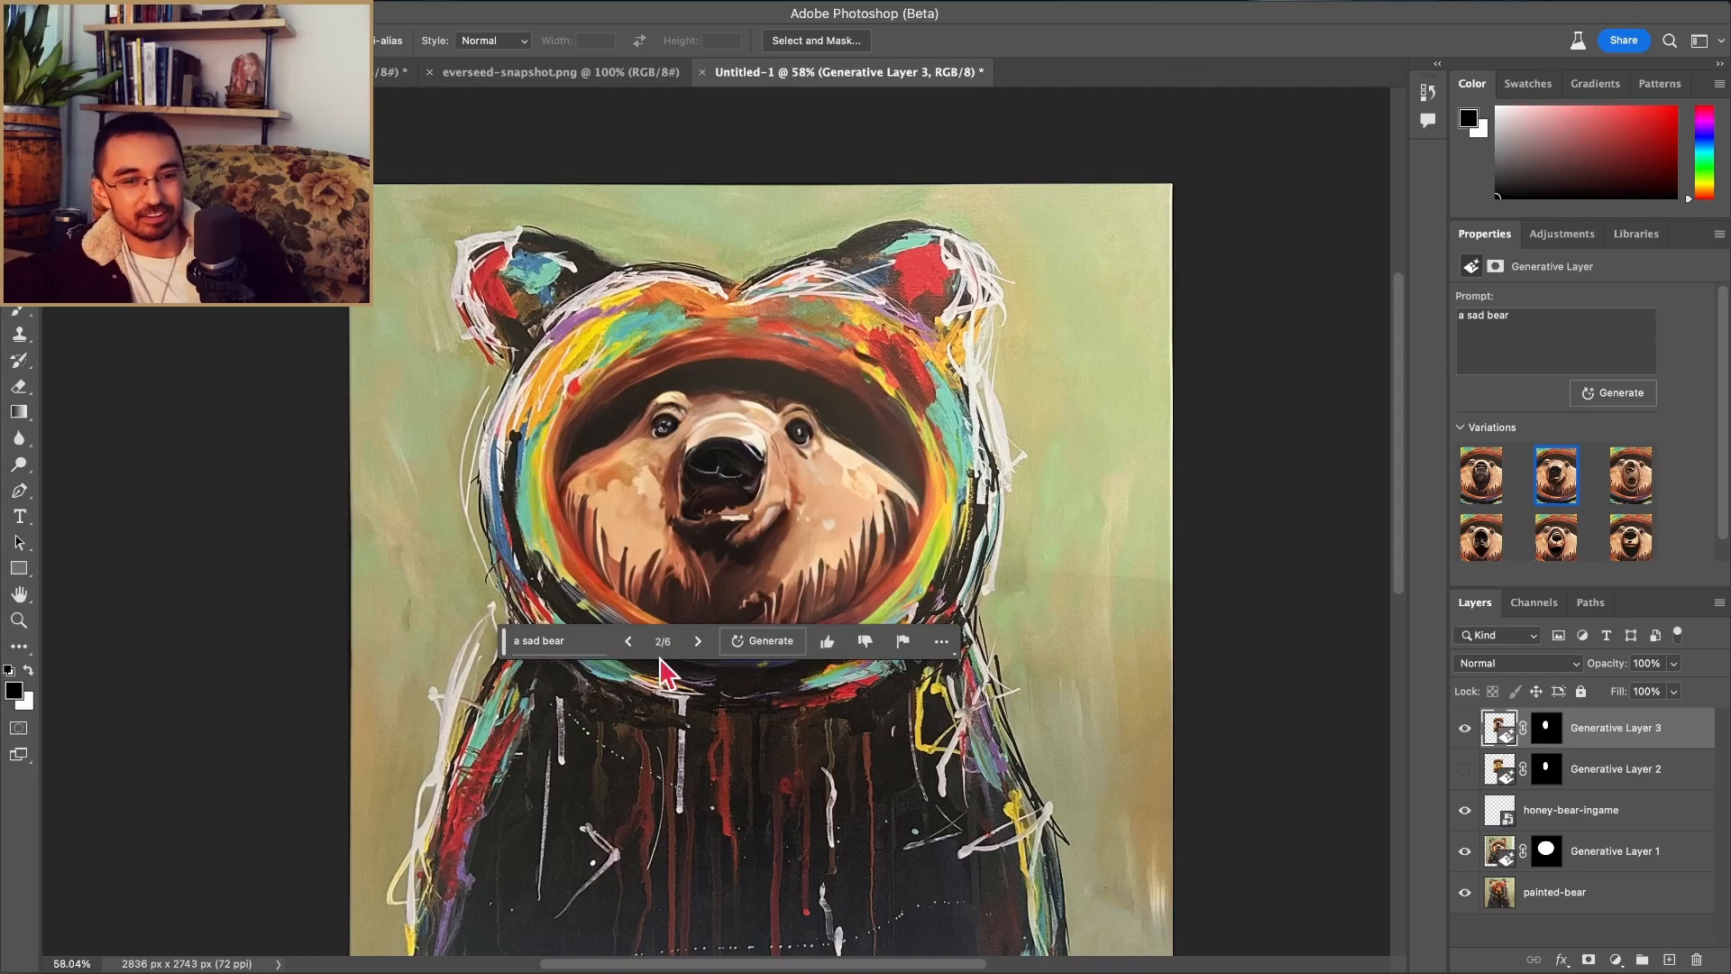
{"action": "left_click", "coordinate": [1466, 730]}
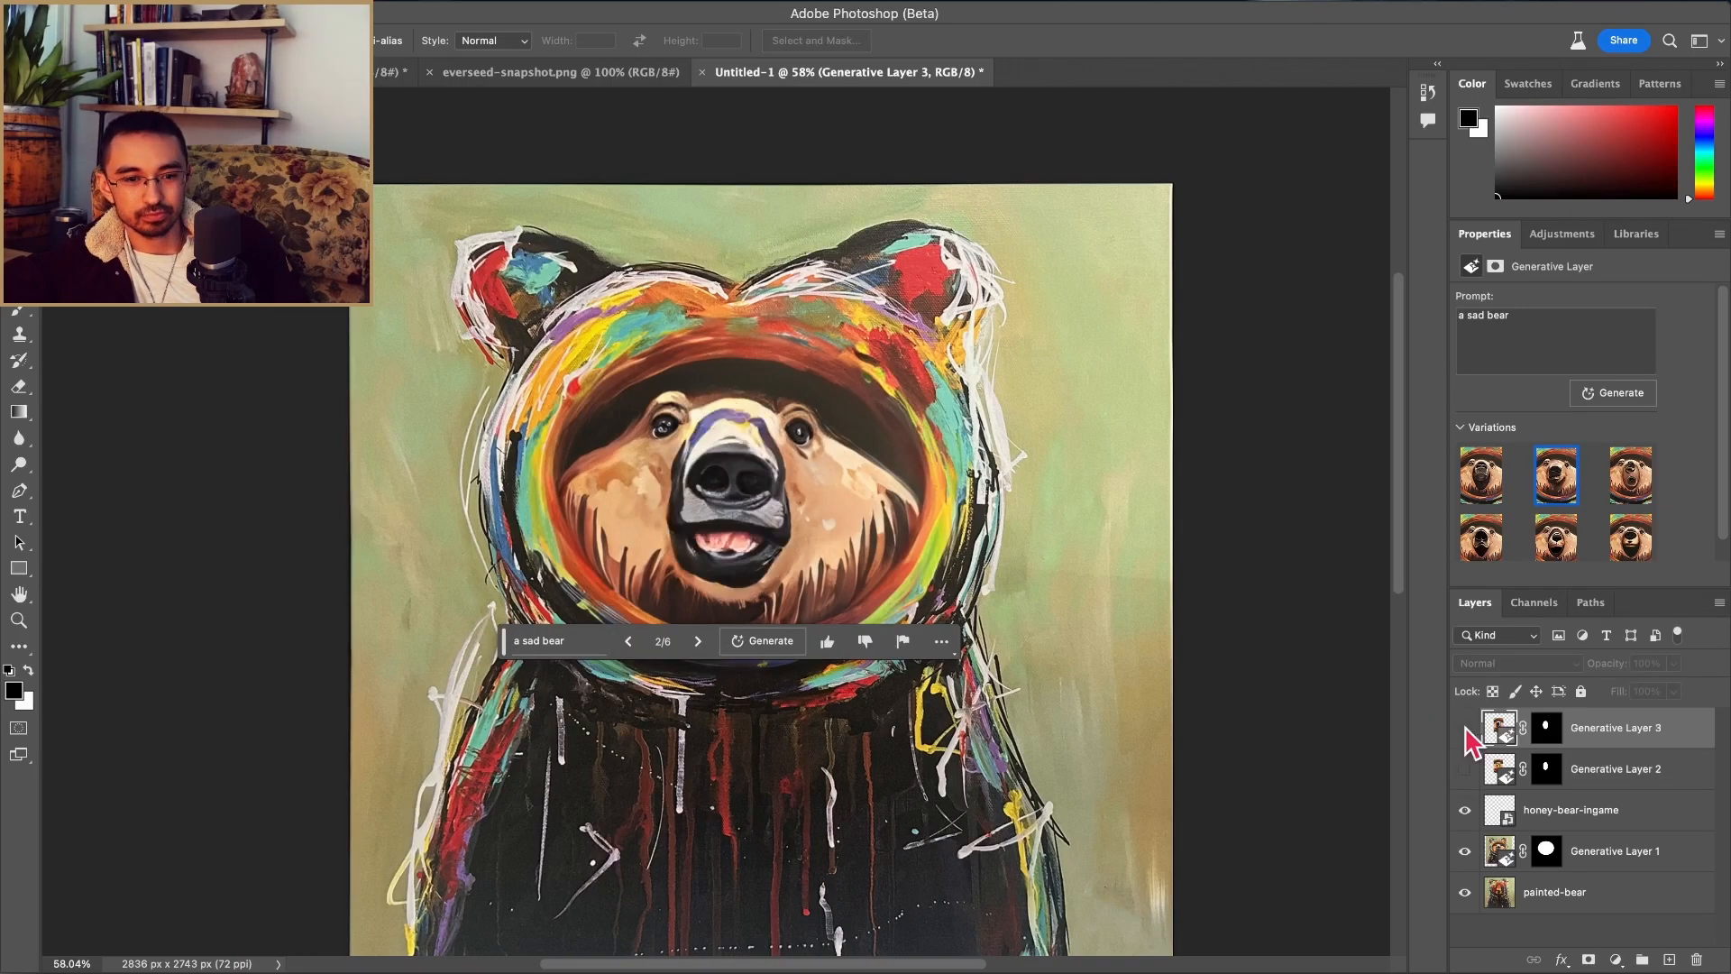
{"action": "left_click", "coordinate": [1467, 731]}
{"action": "left_click", "coordinate": [1467, 730]}
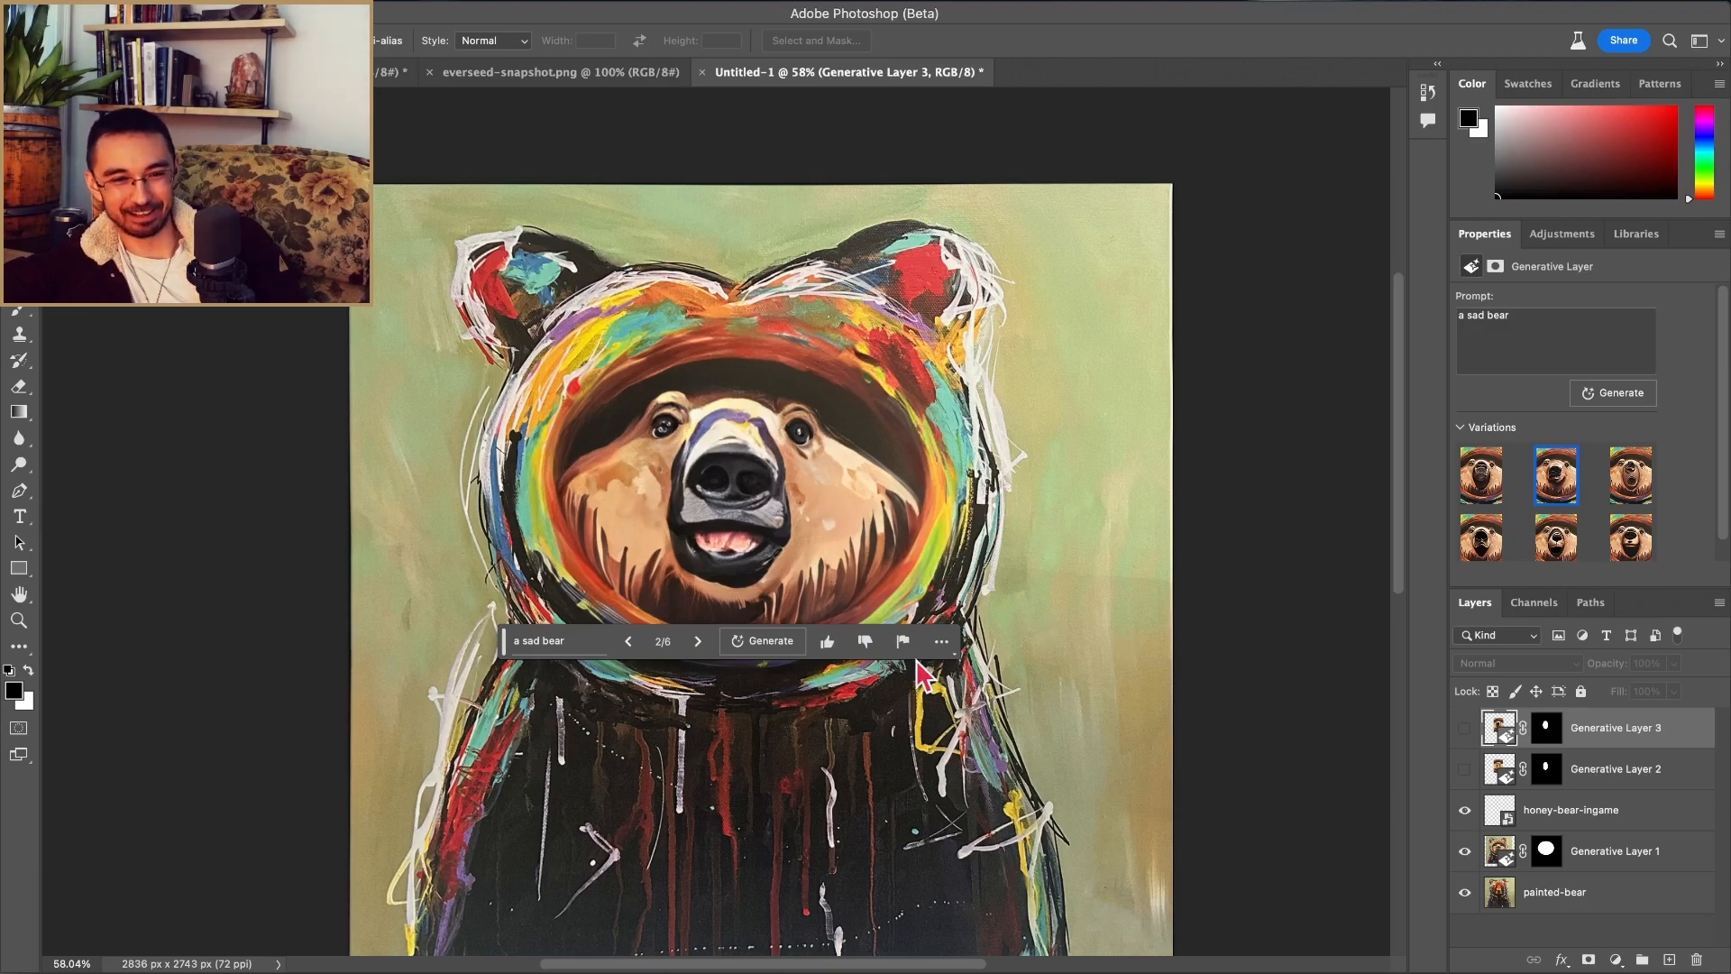
{"action": "key", "text": "v"}
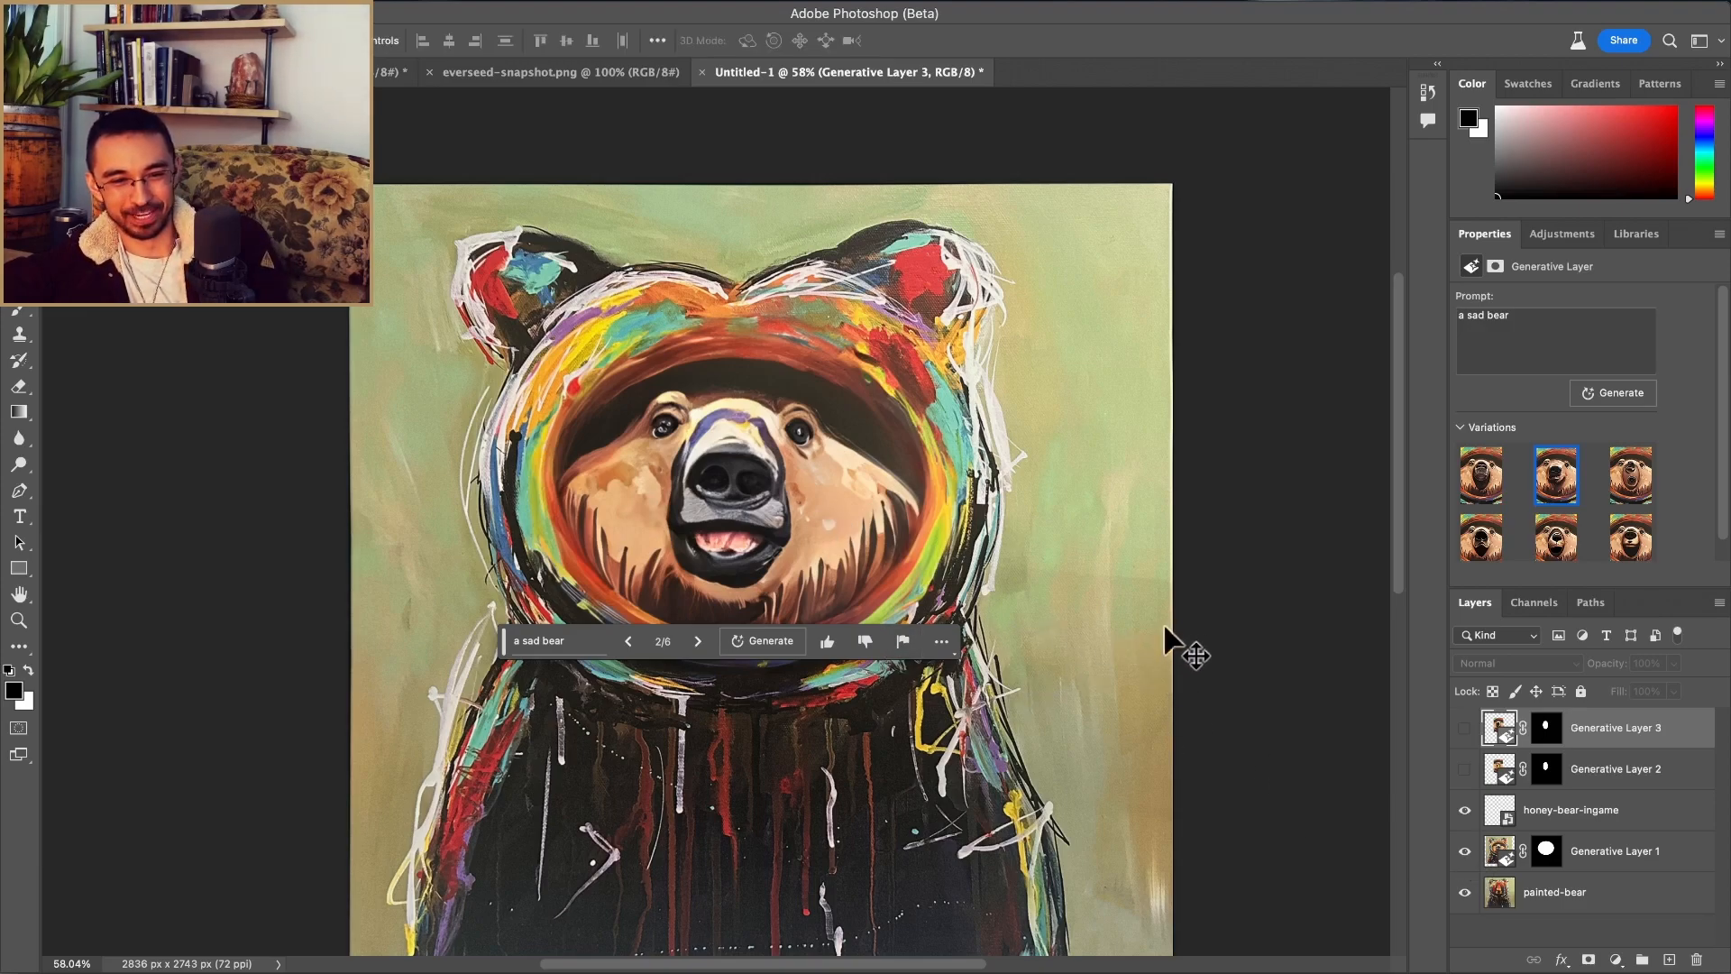
{"action": "left_click", "coordinate": [1097, 634]}
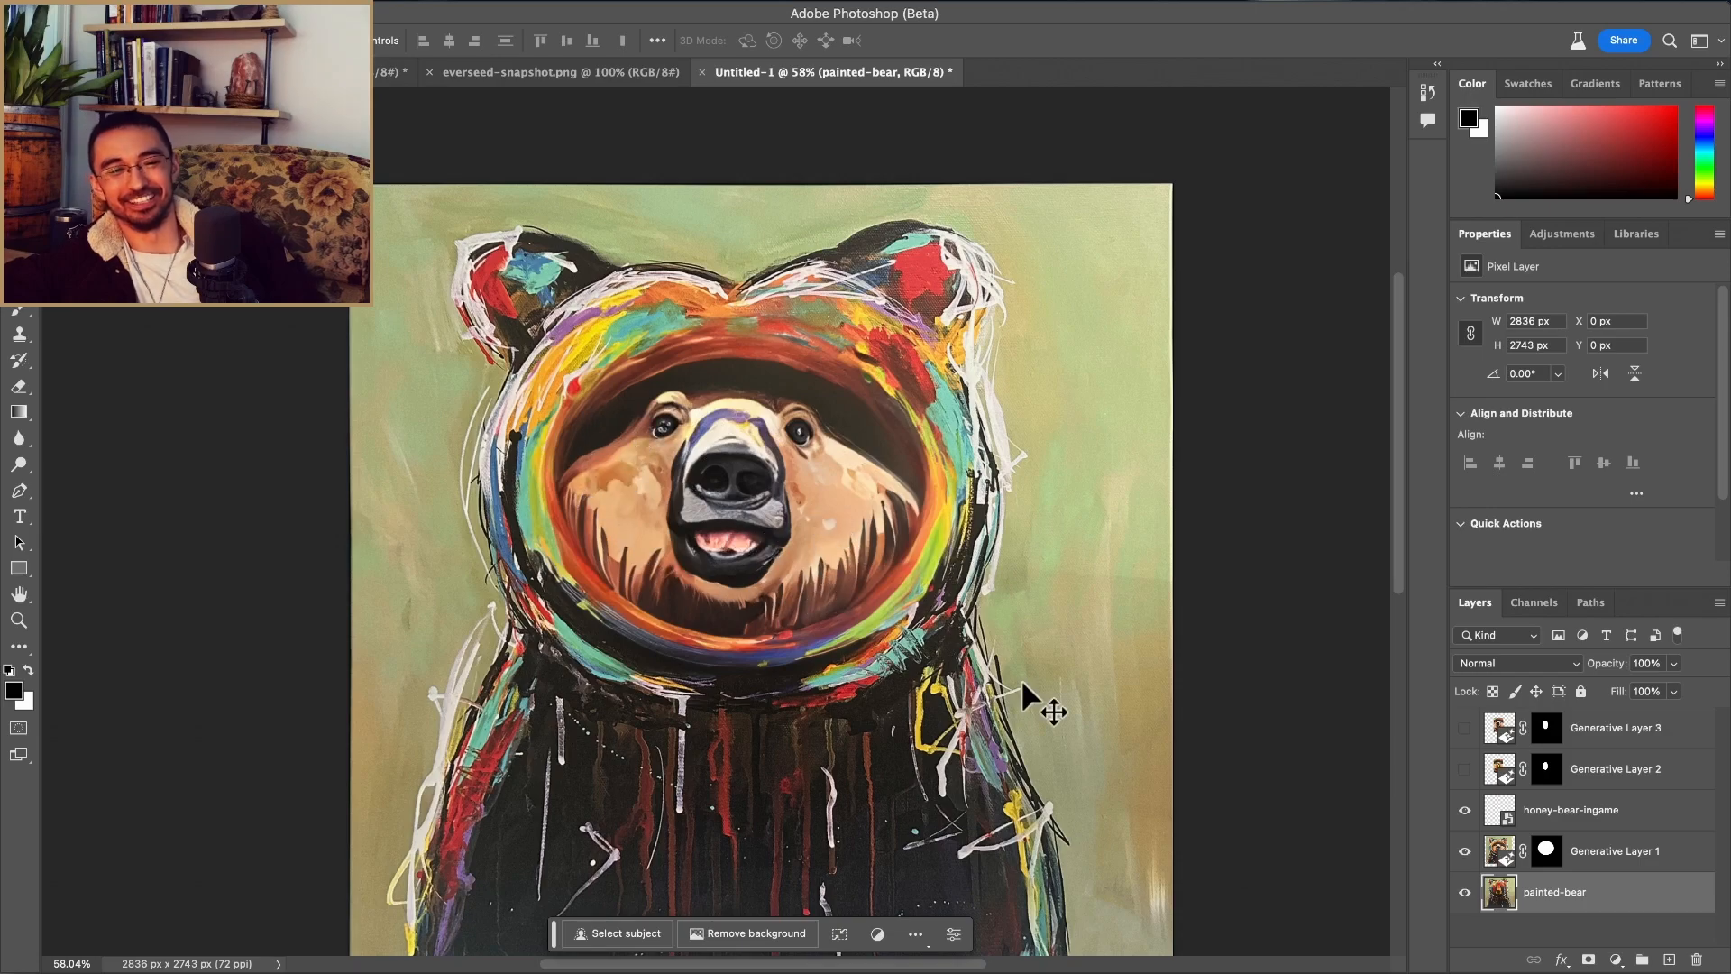
Step: Reorder the open documents so everseed-snapshot.png follows Untitled-1, and bring everseed-snapshot.png to the front
{"action": "scroll", "coordinate": [1021, 678], "scroll_direction": "down", "scroll_amount": 3}
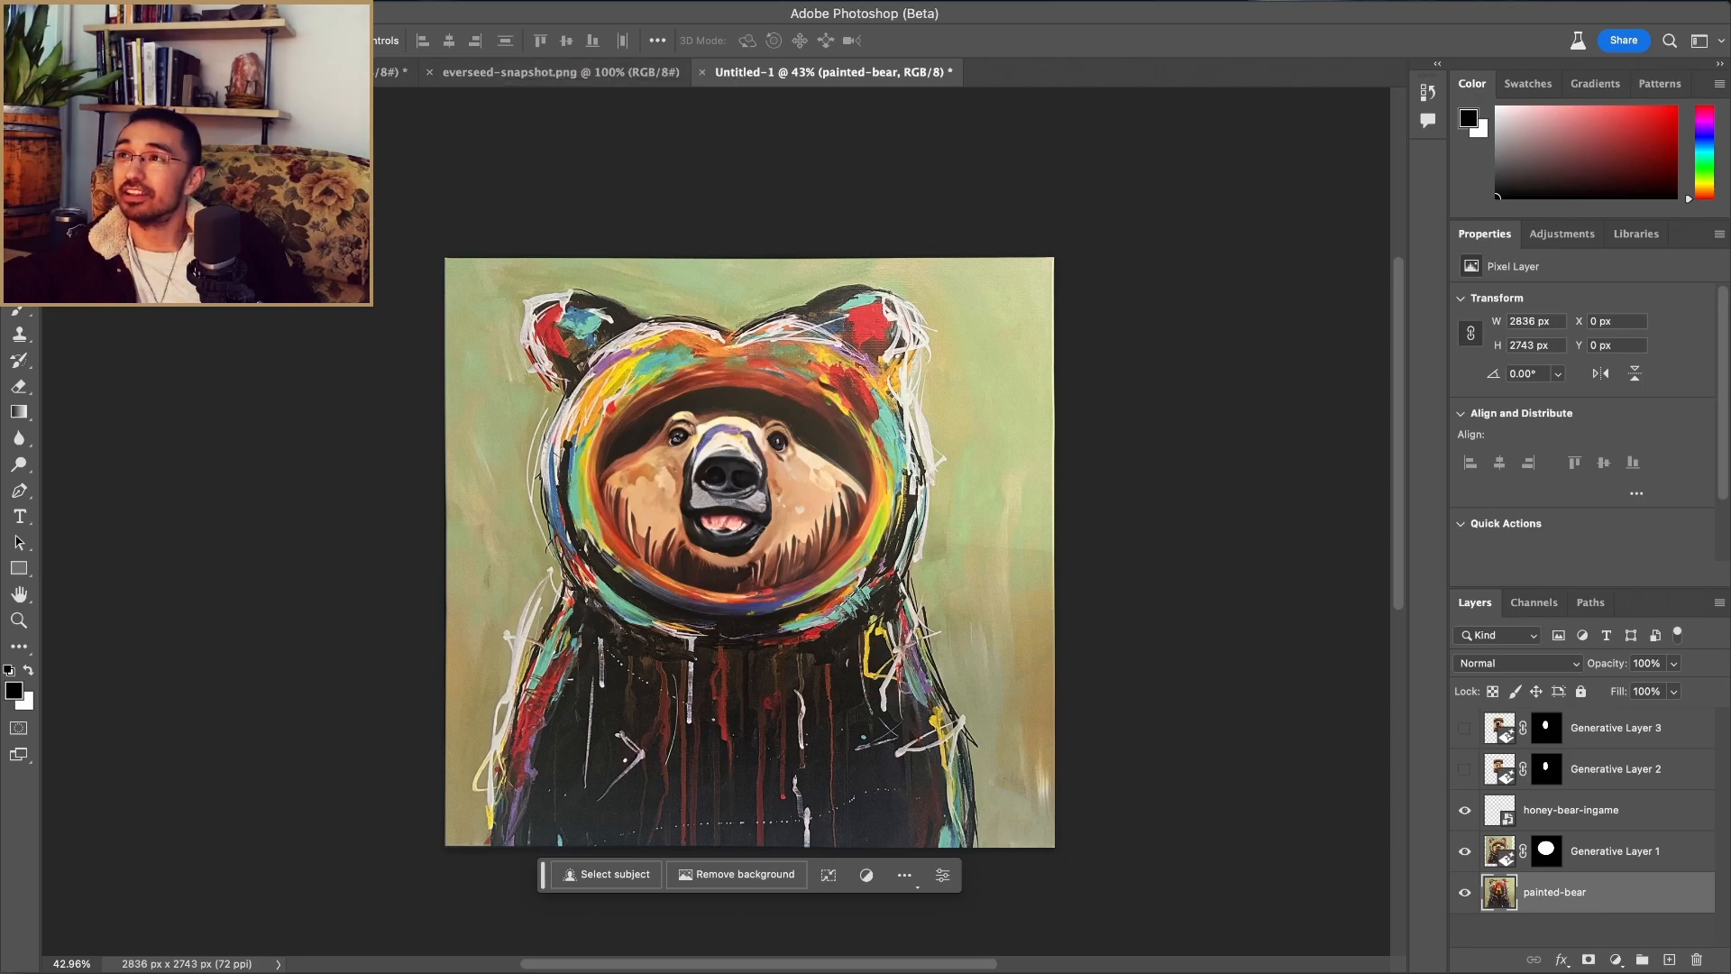
{"action": "key", "text": "super+Tab"}
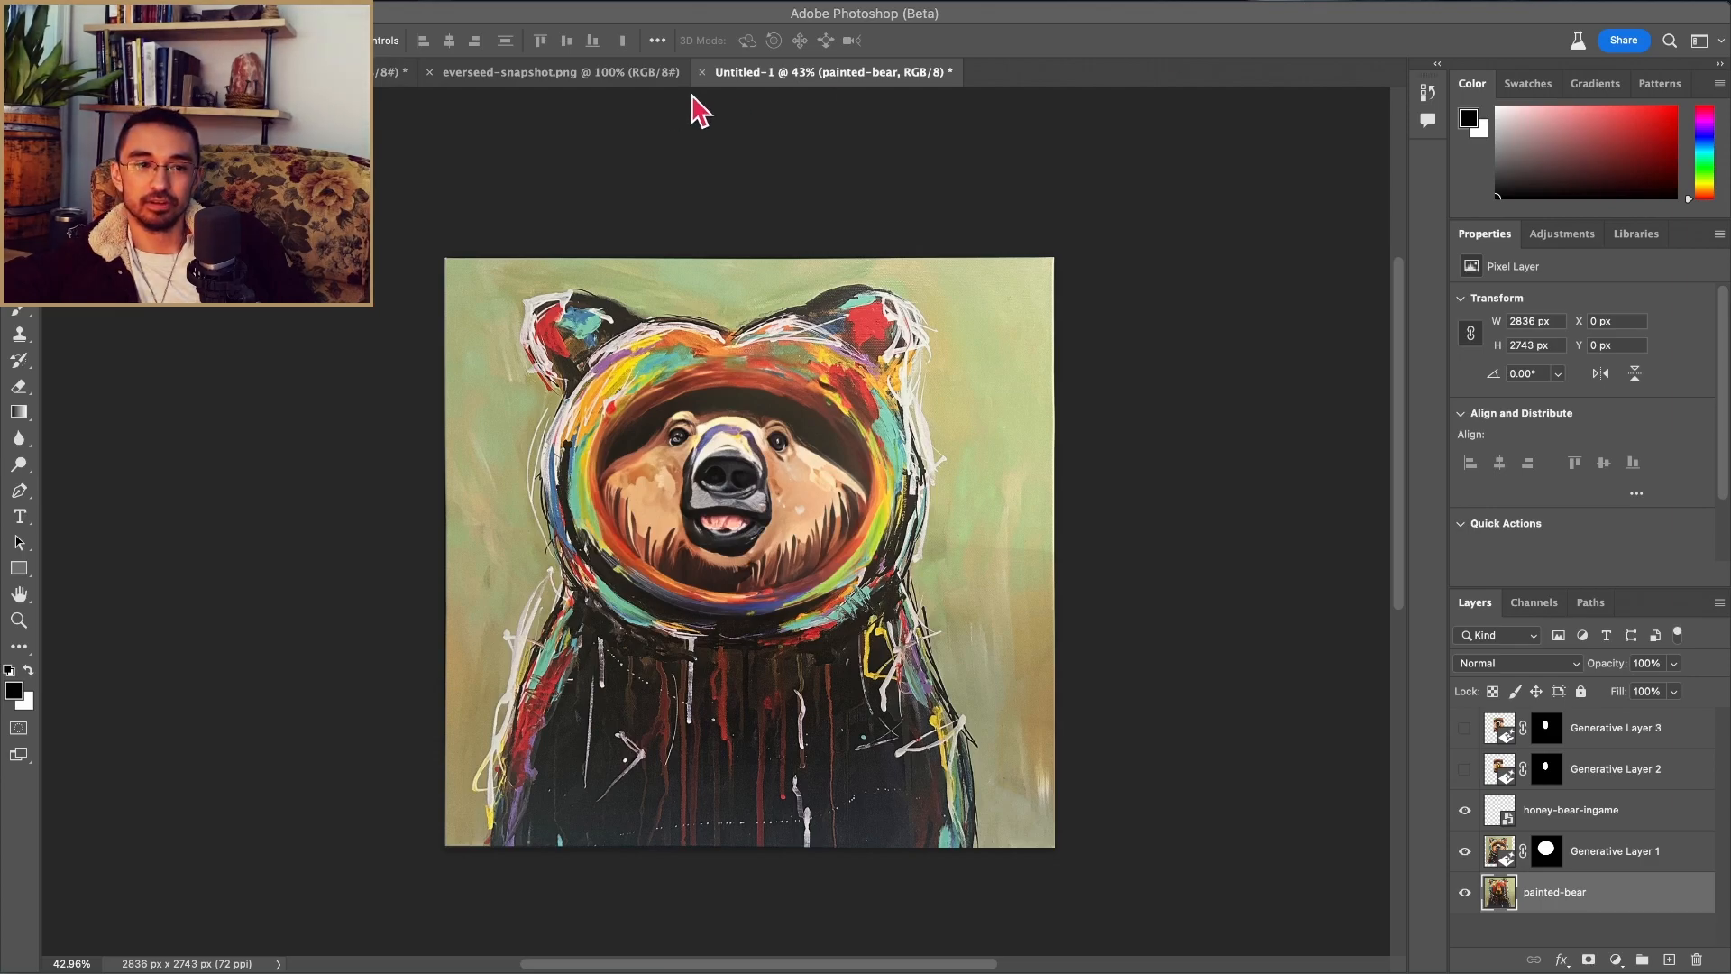
{"action": "left_click", "coordinate": [601, 74]}
{"action": "left_click_drag", "start_coordinate": [866, 95], "coordinate": [541, 79]}
{"action": "left_click", "coordinate": [764, 81]}
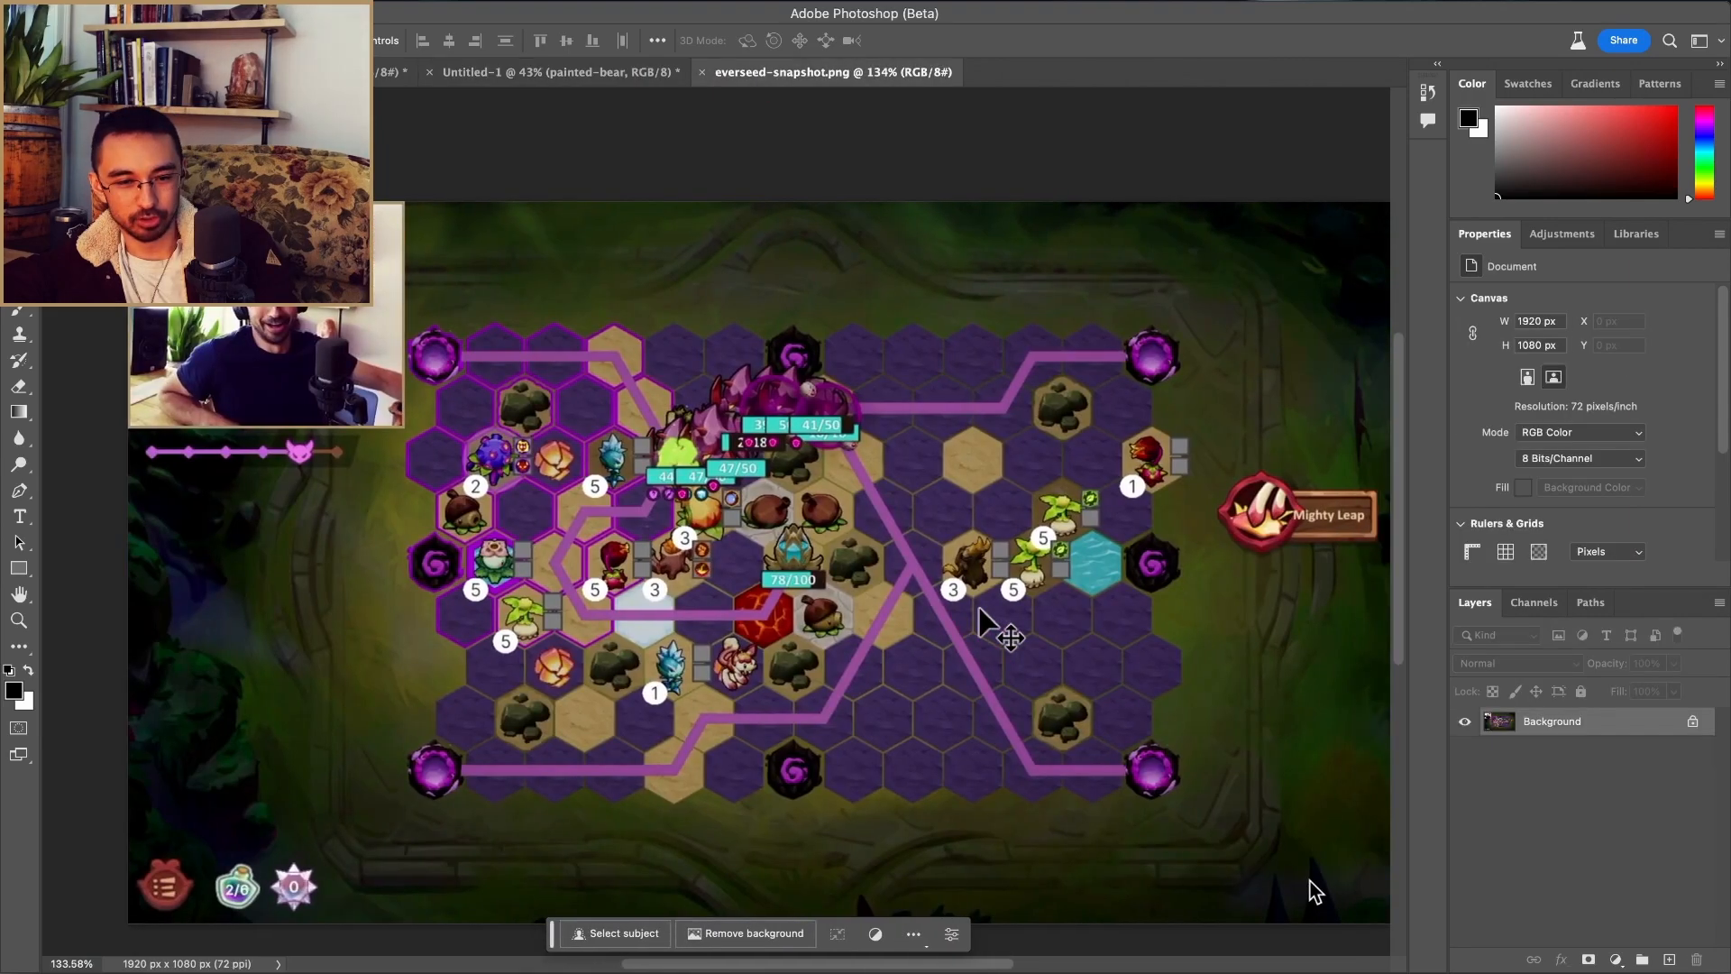
Step: Erase the captured mouse pointer near the game screenshot's lower-right corner with a smaller Spot Healing Brush
{"action": "scroll", "coordinate": [985, 619], "scroll_direction": "down", "scroll_amount": 3}
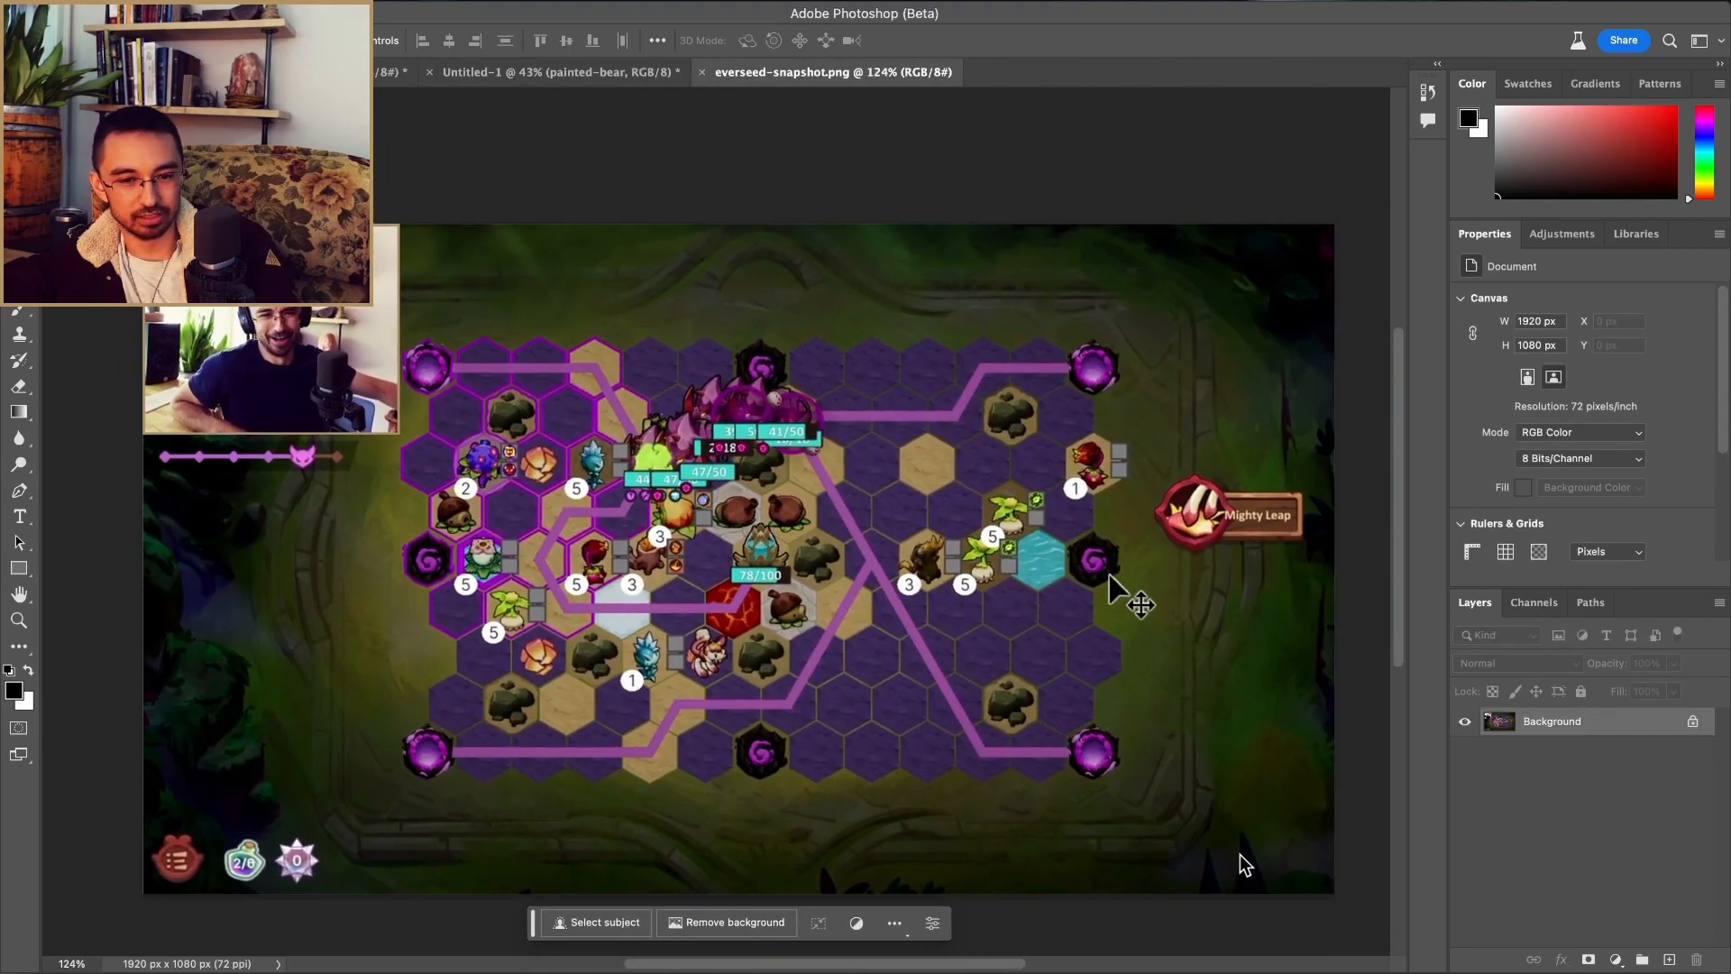
{"action": "scroll", "coordinate": [1163, 579], "scroll_direction": "right", "scroll_amount": 3}
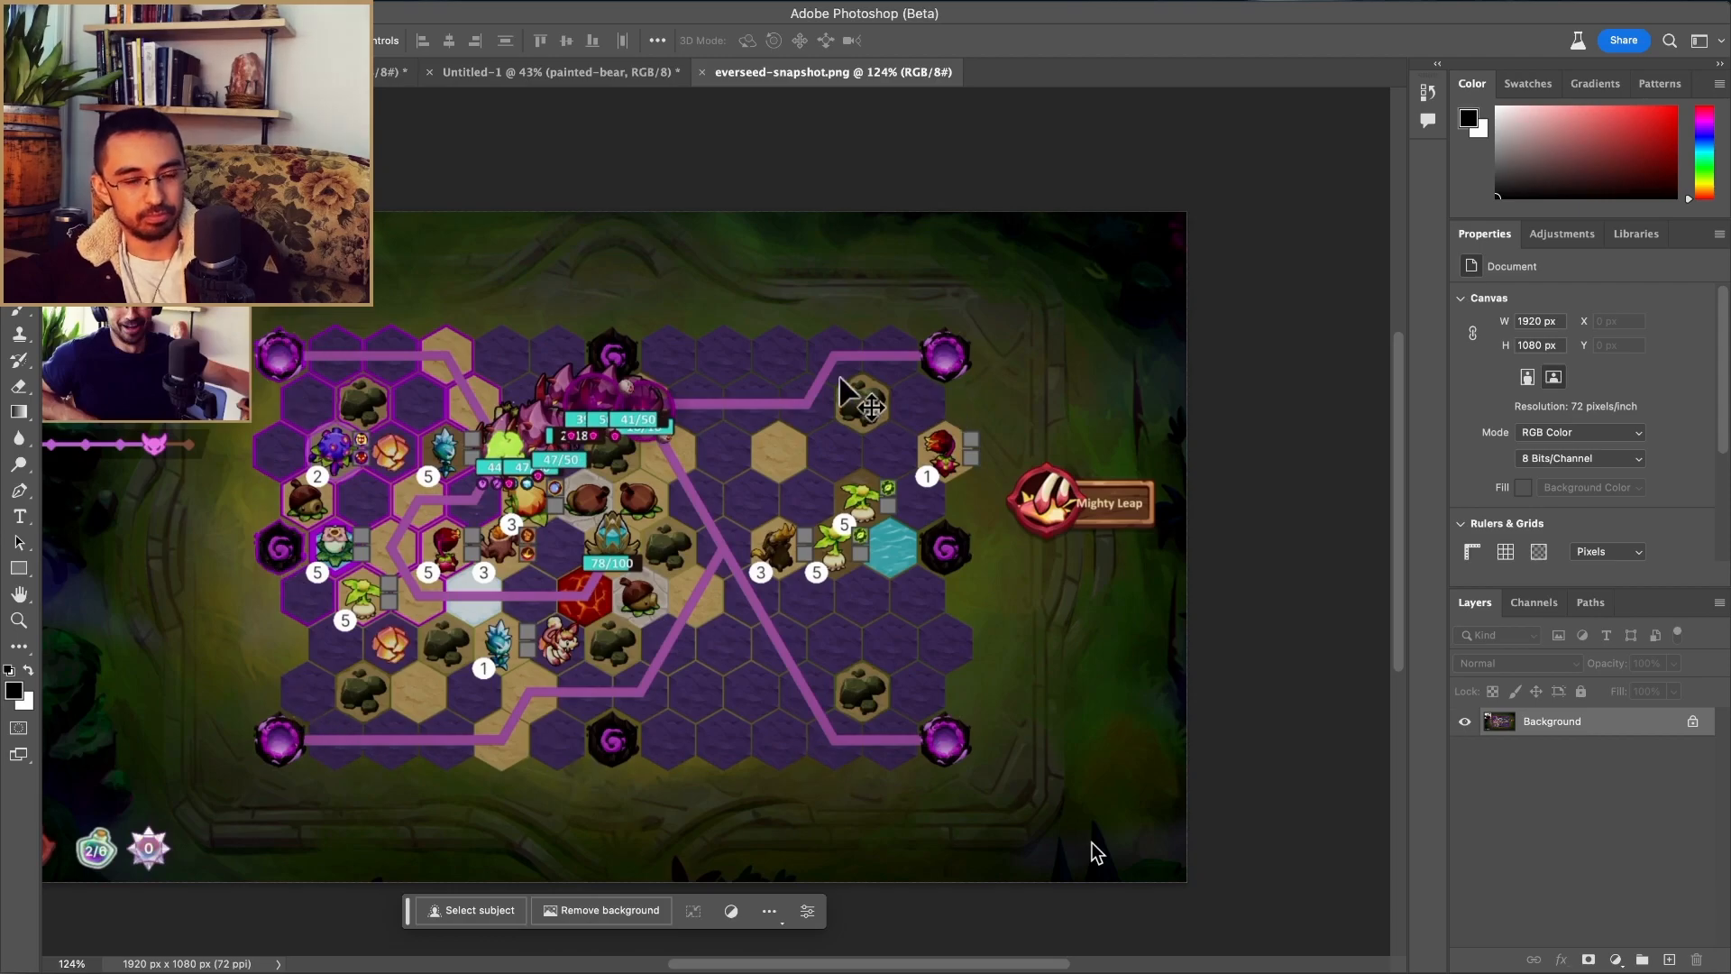
{"action": "scroll", "coordinate": [1076, 378], "scroll_direction": "up", "scroll_amount": 2}
{"action": "scroll", "coordinate": [1262, 527], "scroll_direction": "right", "scroll_amount": 2}
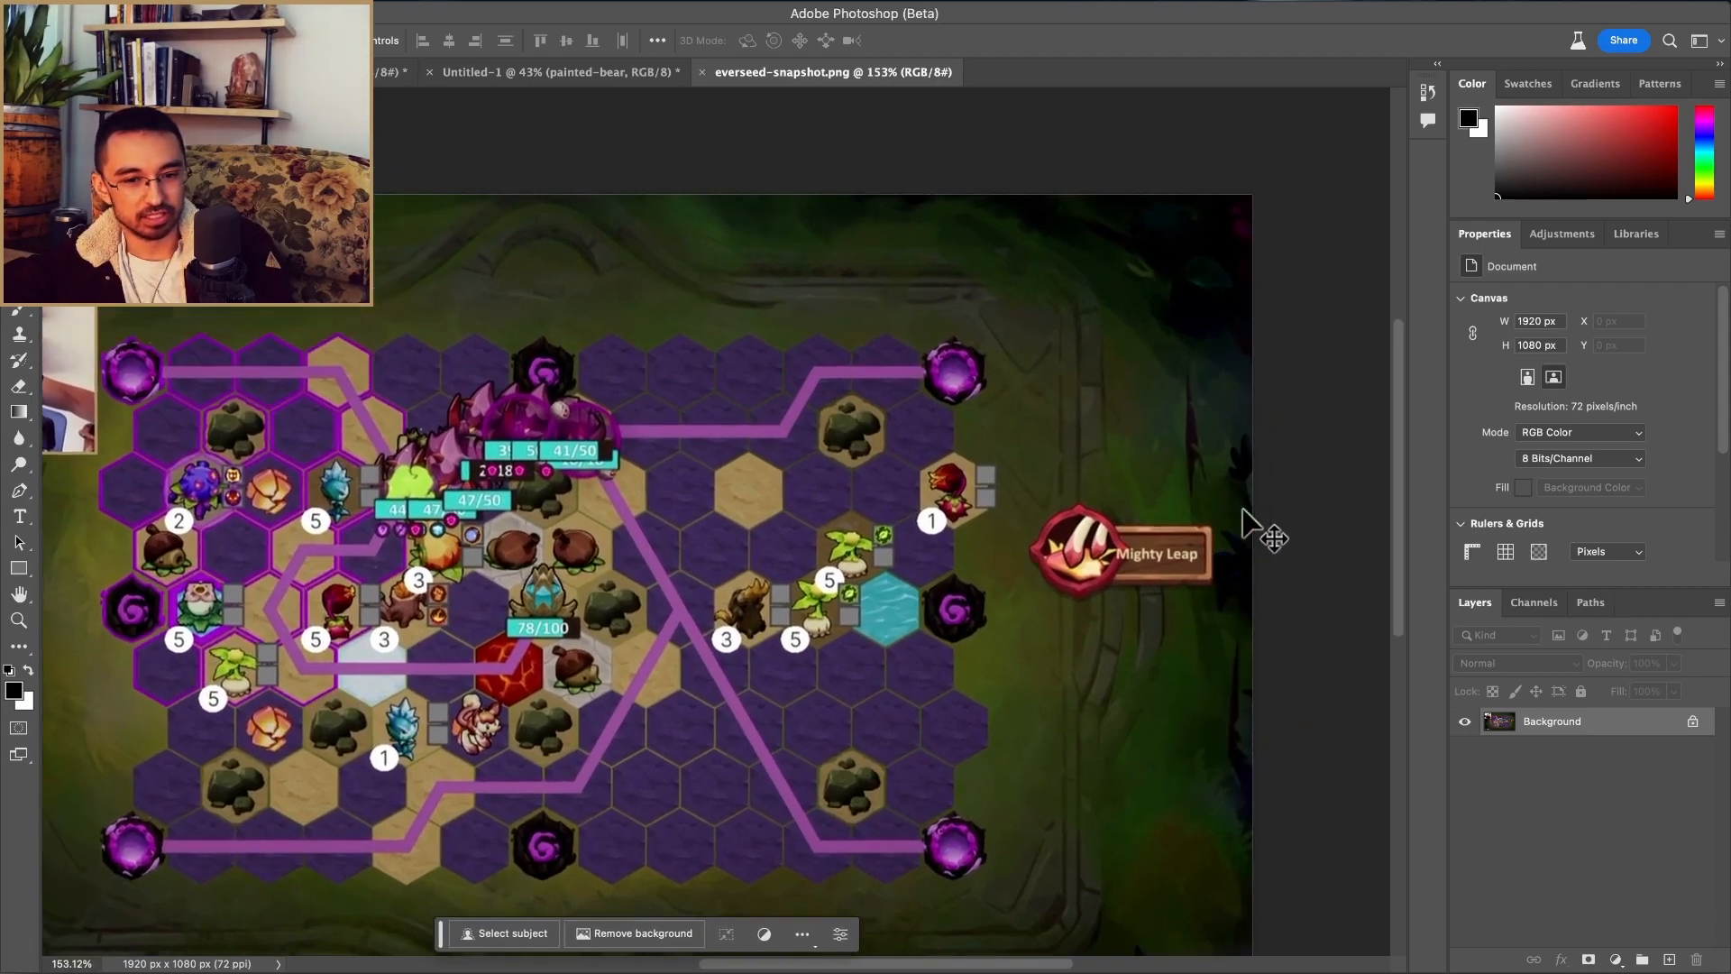
{"action": "scroll", "coordinate": [613, 559], "scroll_direction": "down", "scroll_amount": 5}
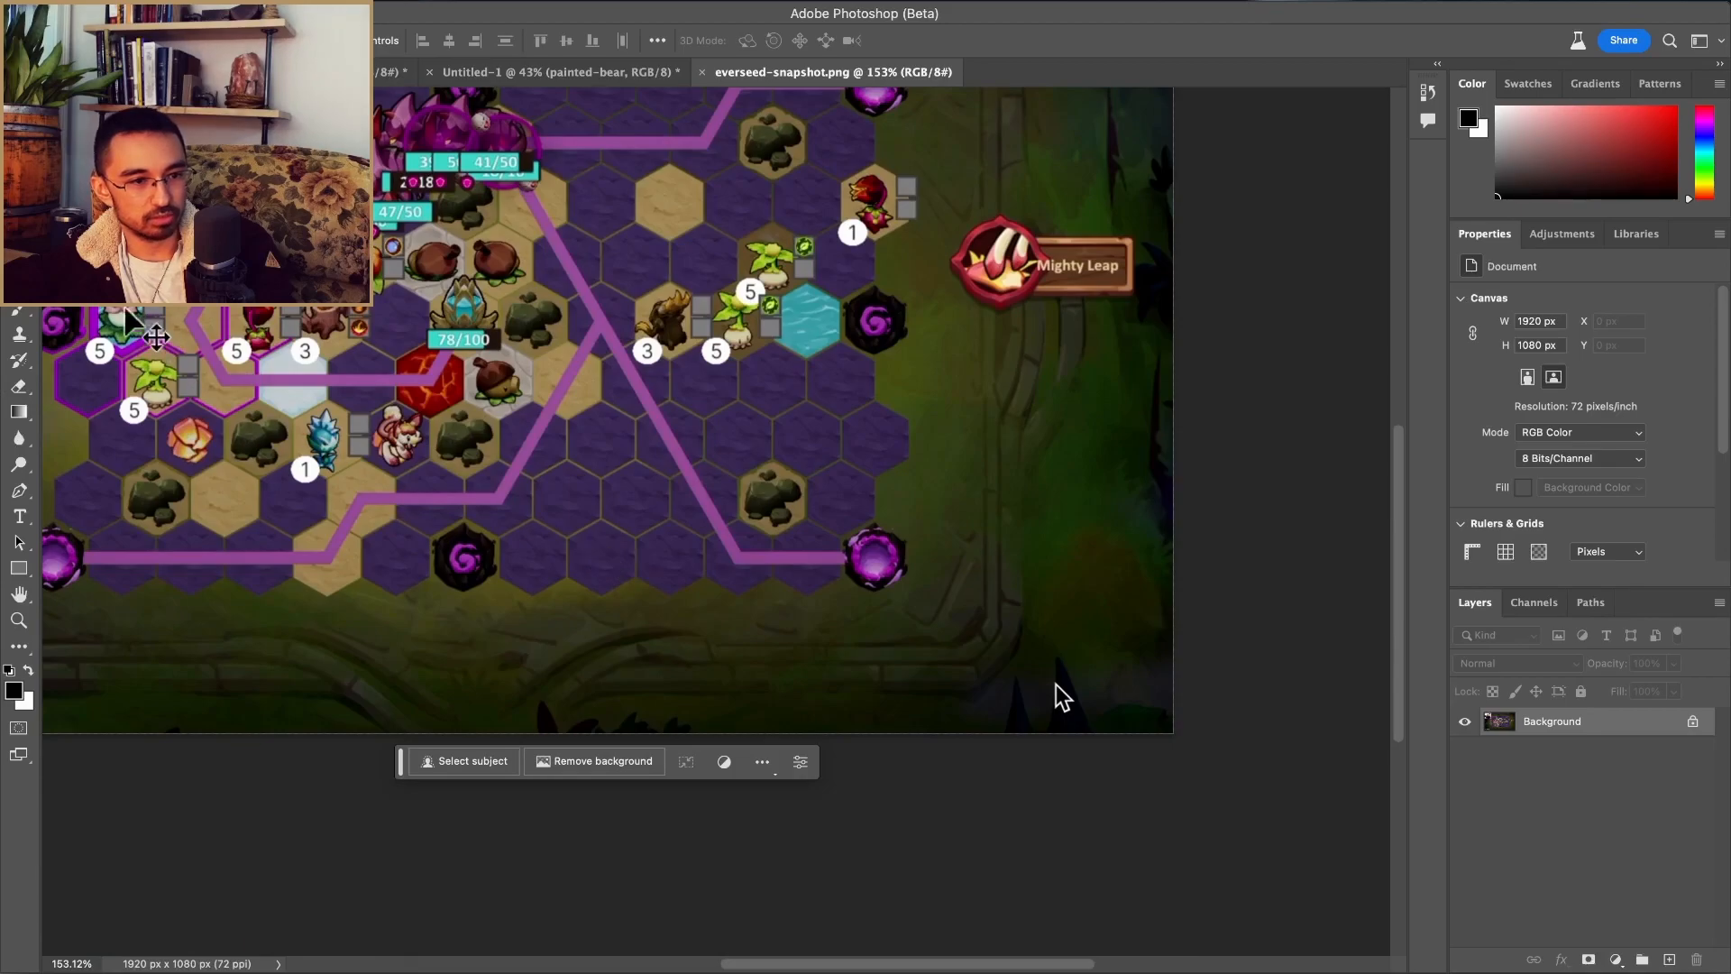
{"action": "key", "text": "w"}
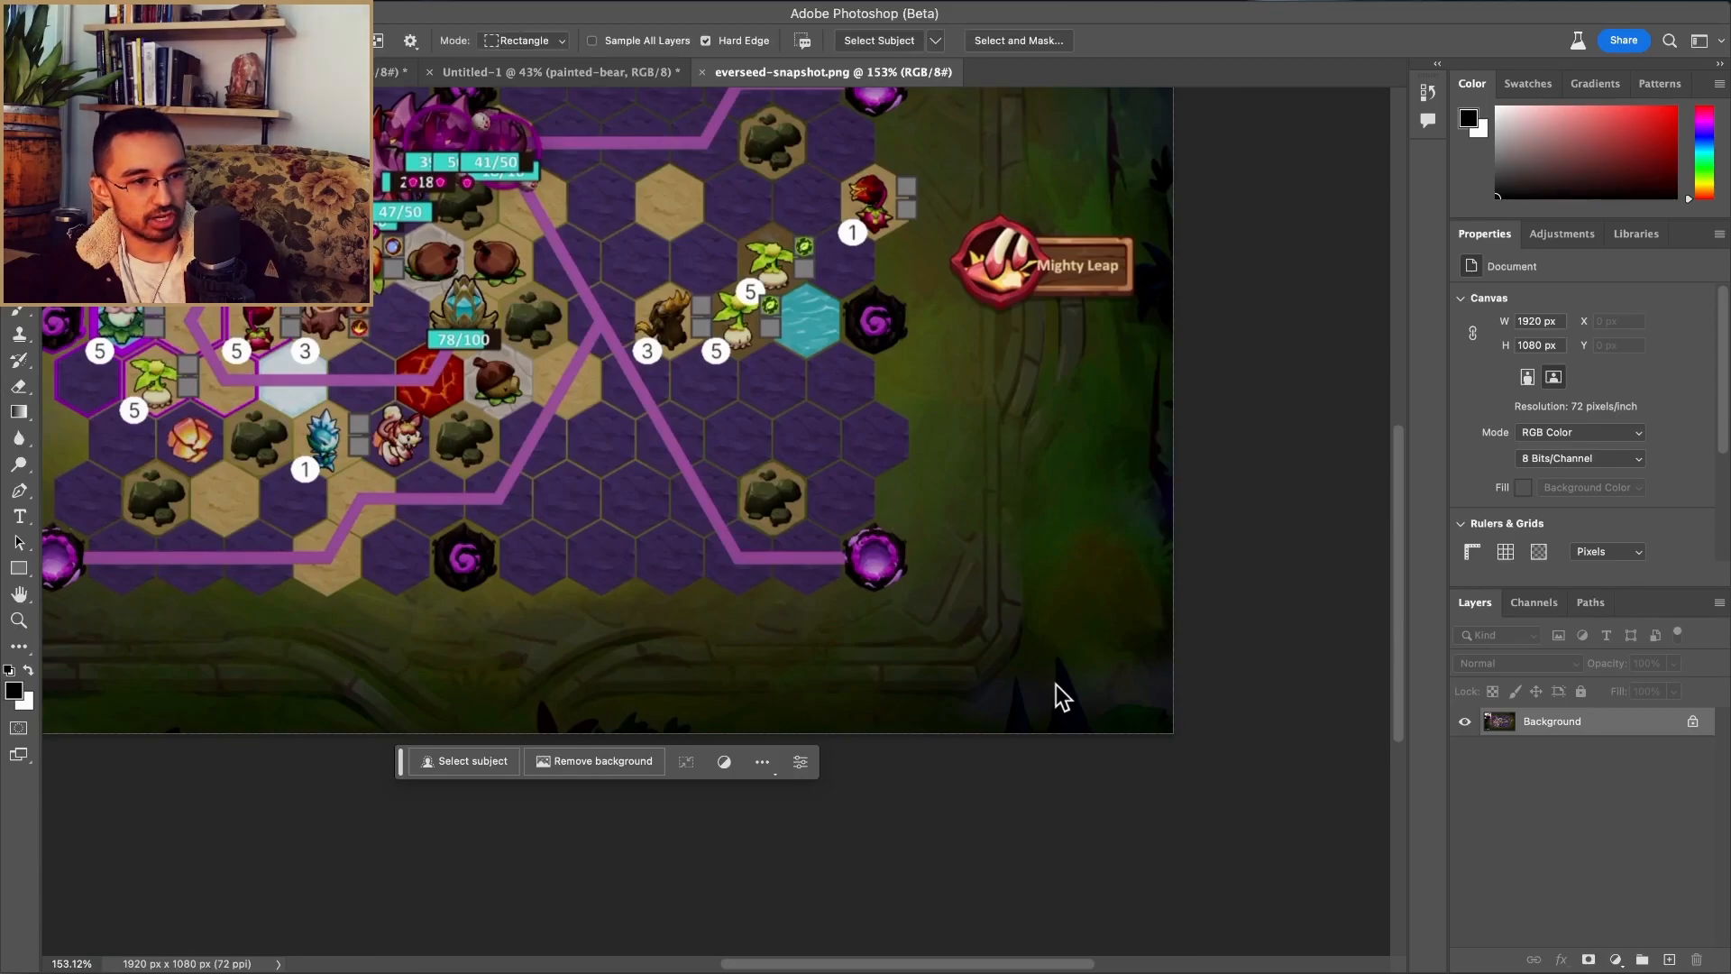
{"action": "left_click", "coordinate": [19, 286]}
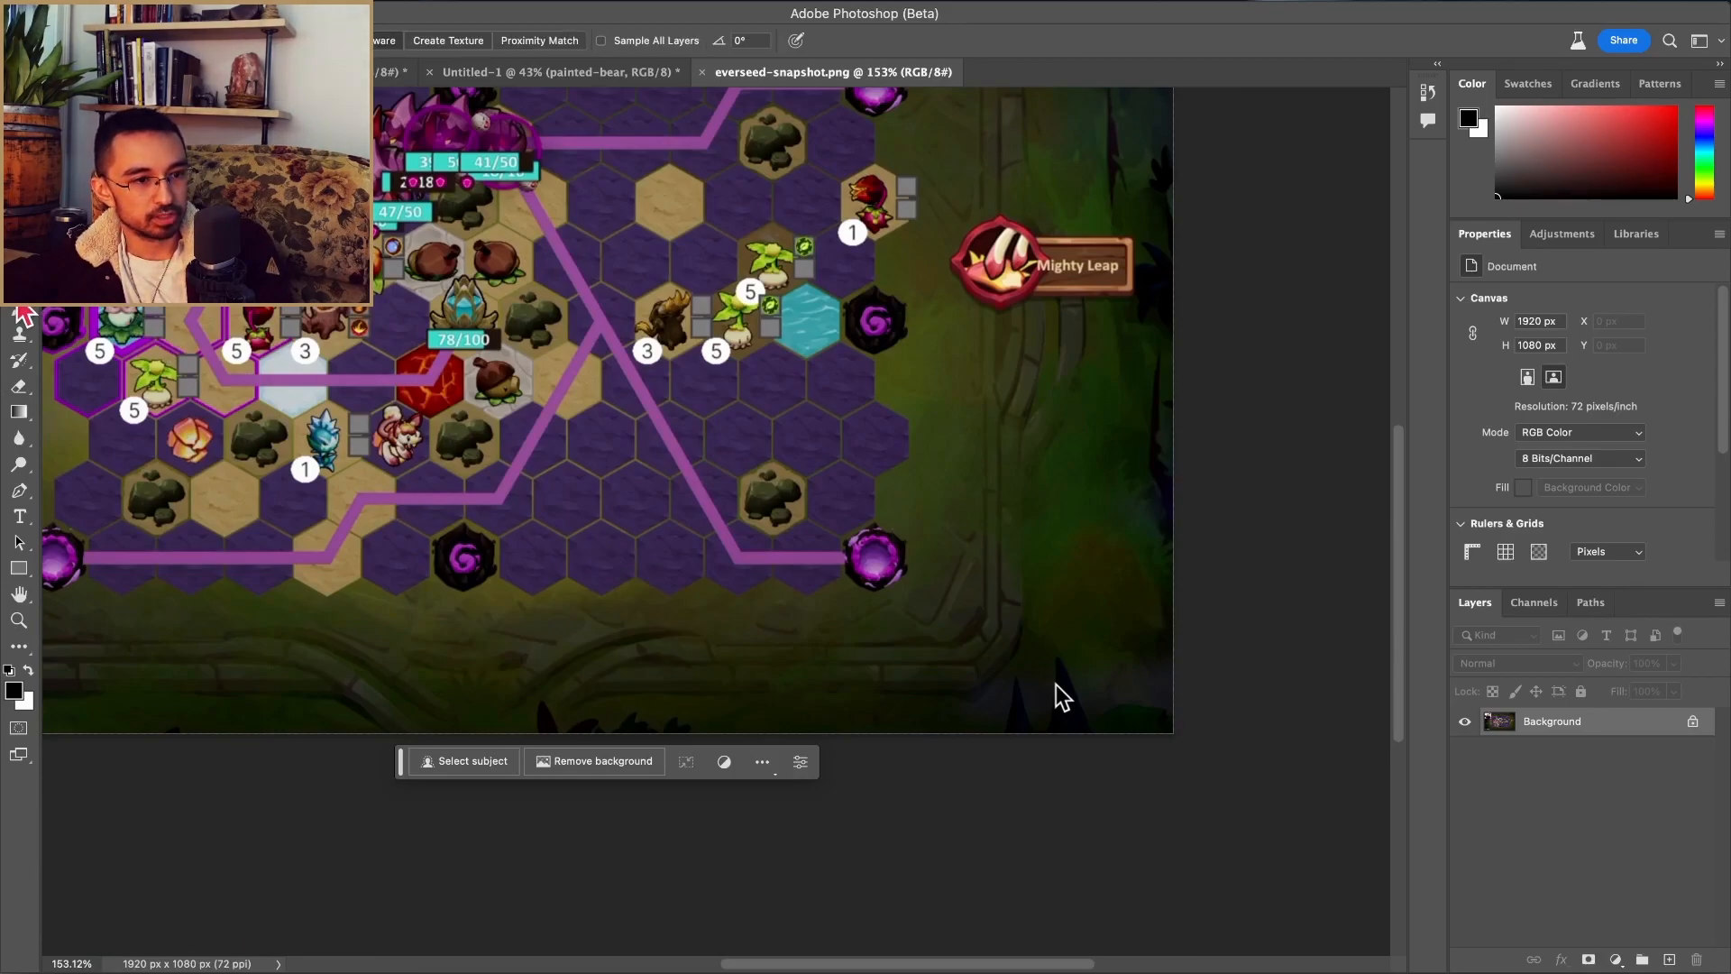
{"action": "left_click", "coordinate": [117, 299]}
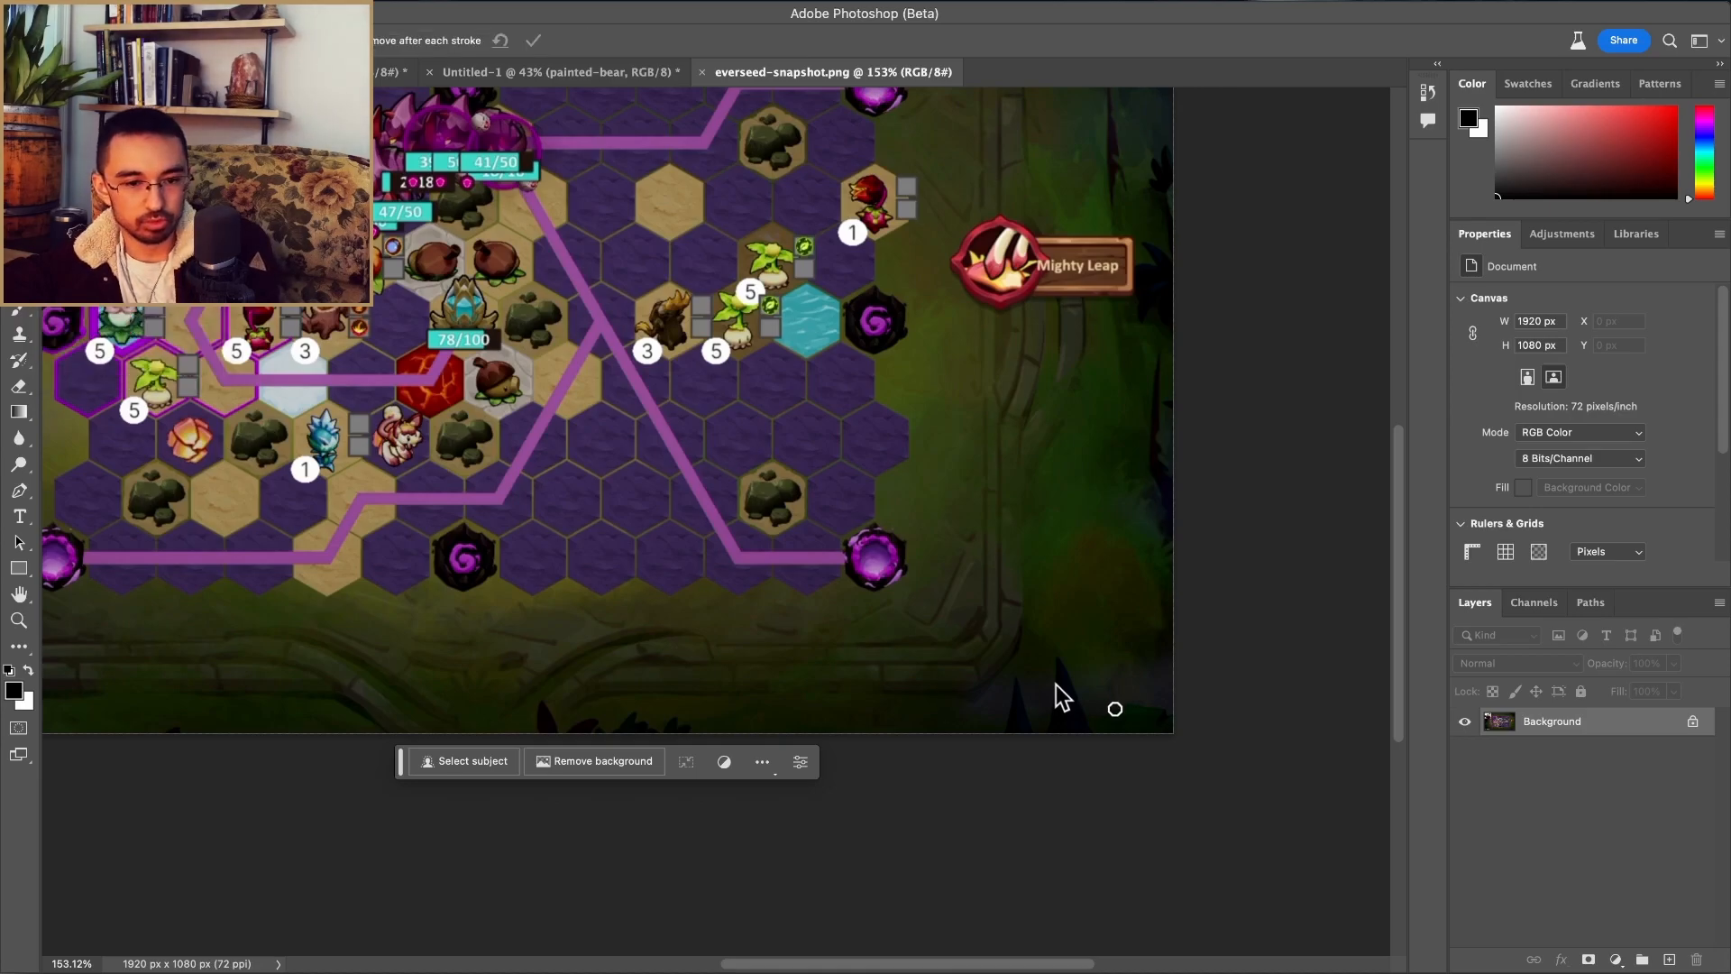
{"action": "left_click", "coordinate": [27, 312]}
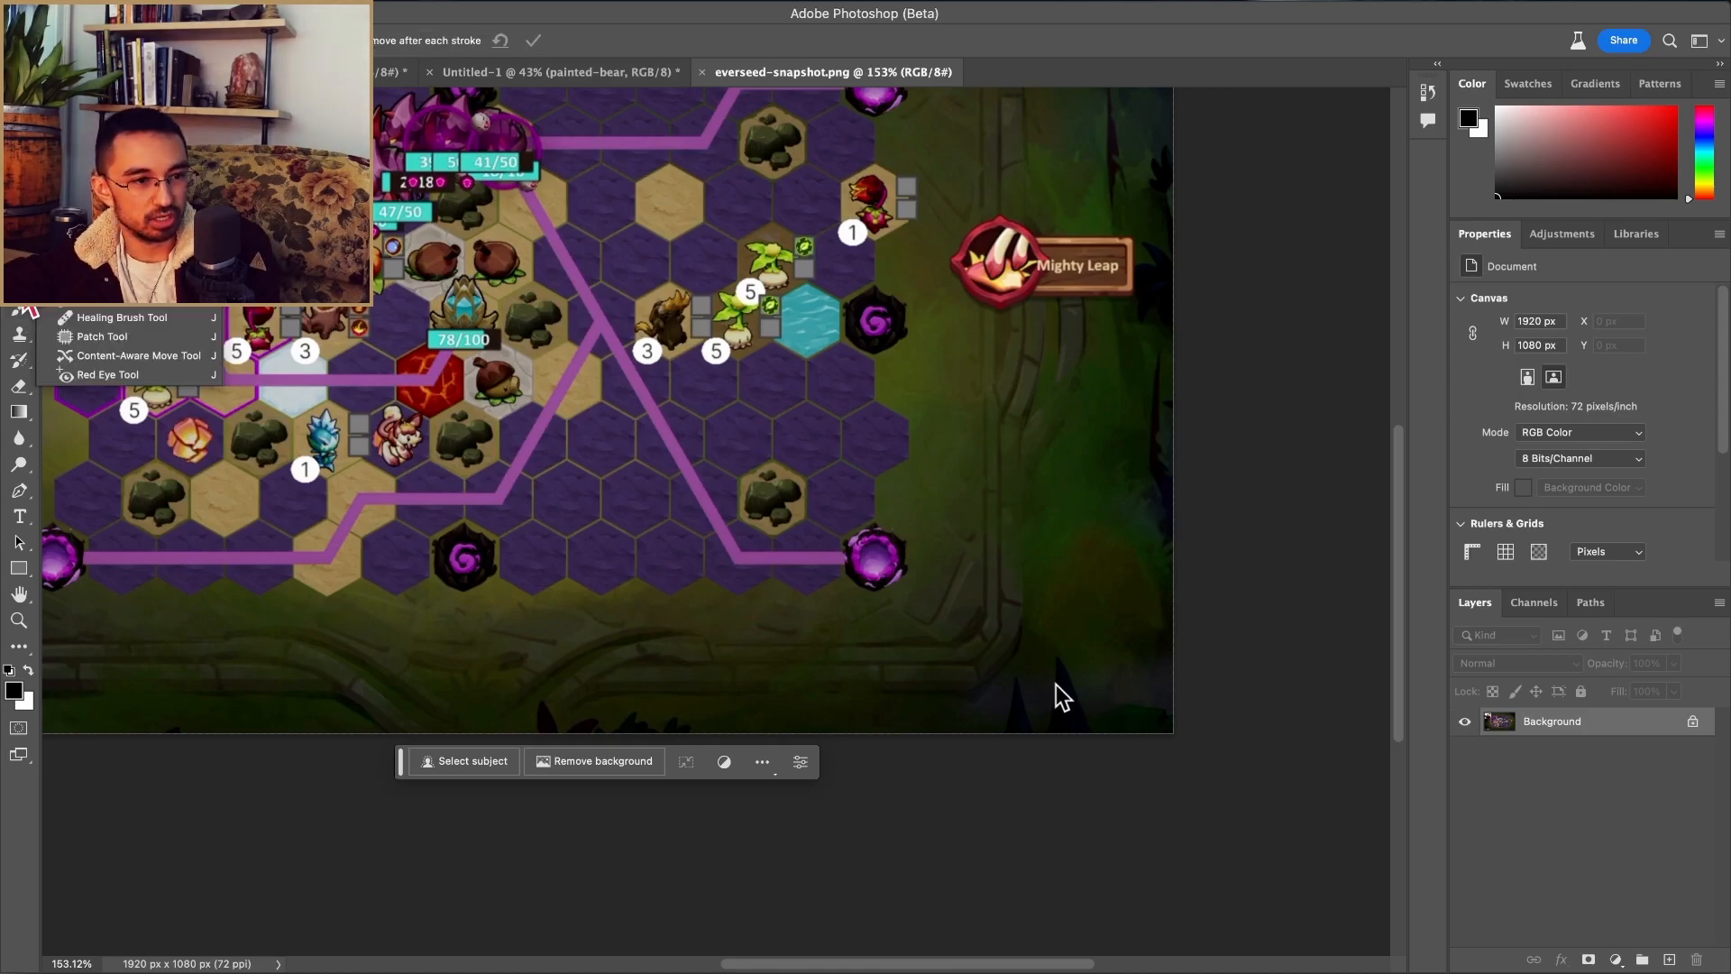
{"action": "left_click", "coordinate": [99, 316]}
{"action": "key", "text": "bracketleft"}
{"action": "key", "text": "bracketleft"}
{"action": "left_click", "coordinate": [1065, 700]}
{"action": "left_click", "coordinate": [1060, 703]}
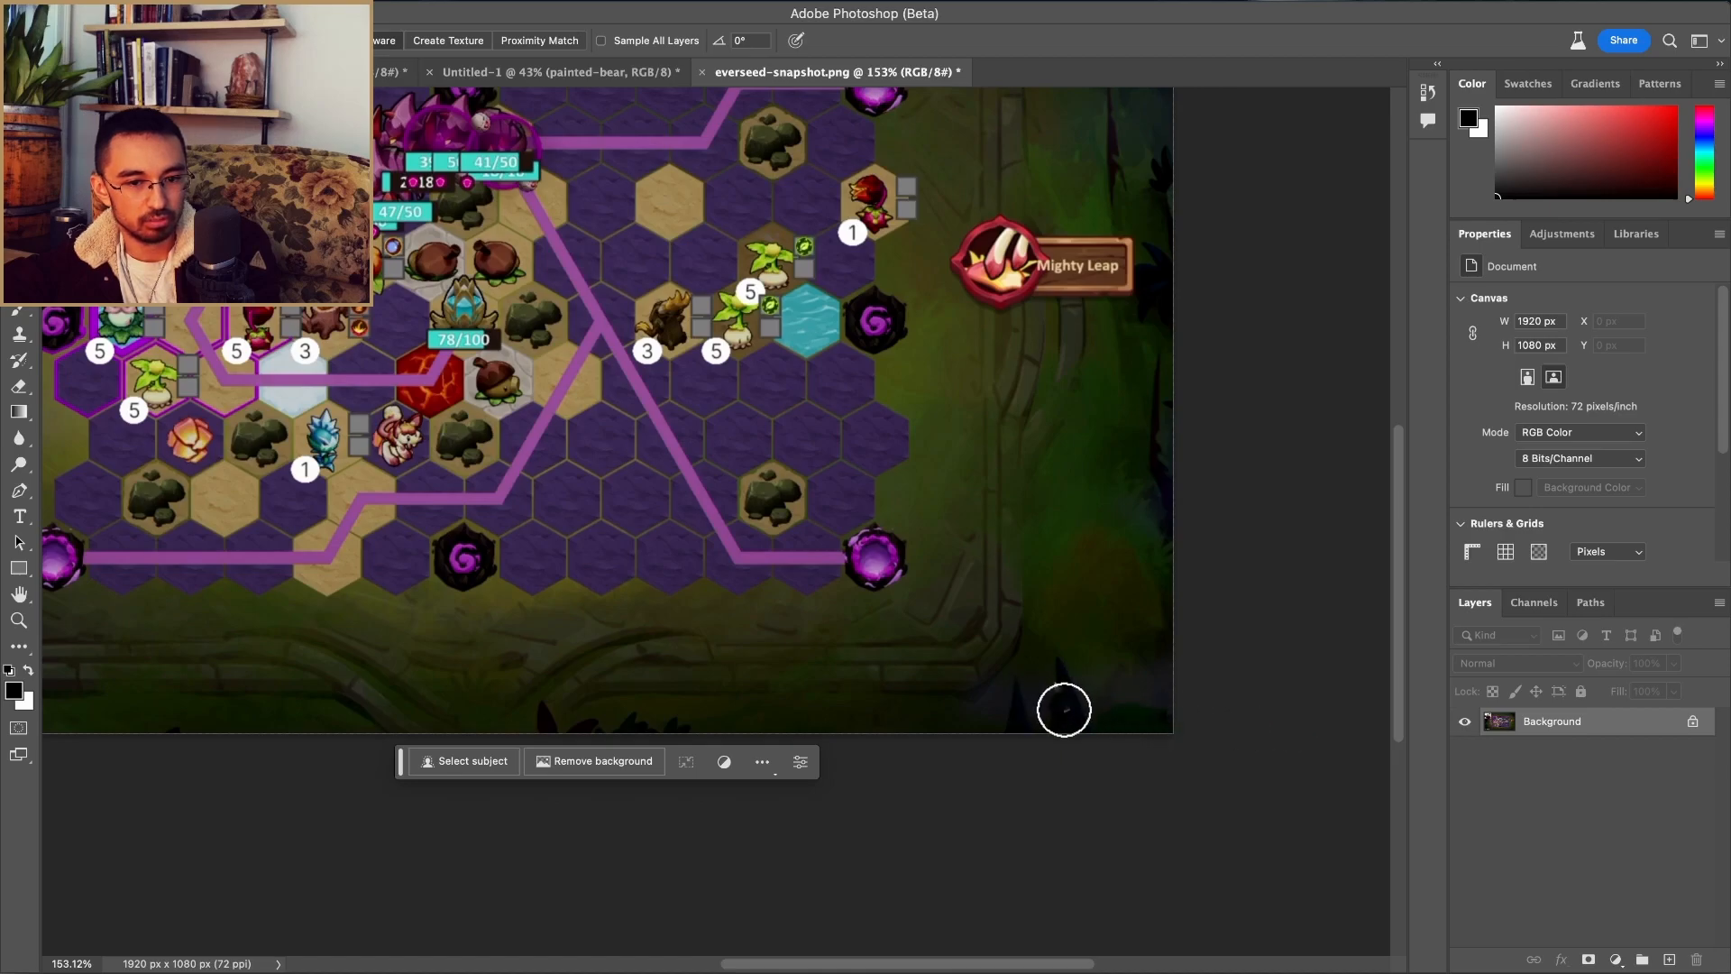
Step: Erase the "Mighty Leap" badge beside the game board with the Remove Tool, and compare before and after by undoing and redoing
{"action": "scroll", "coordinate": [1126, 483], "scroll_direction": "up", "scroll_amount": 5}
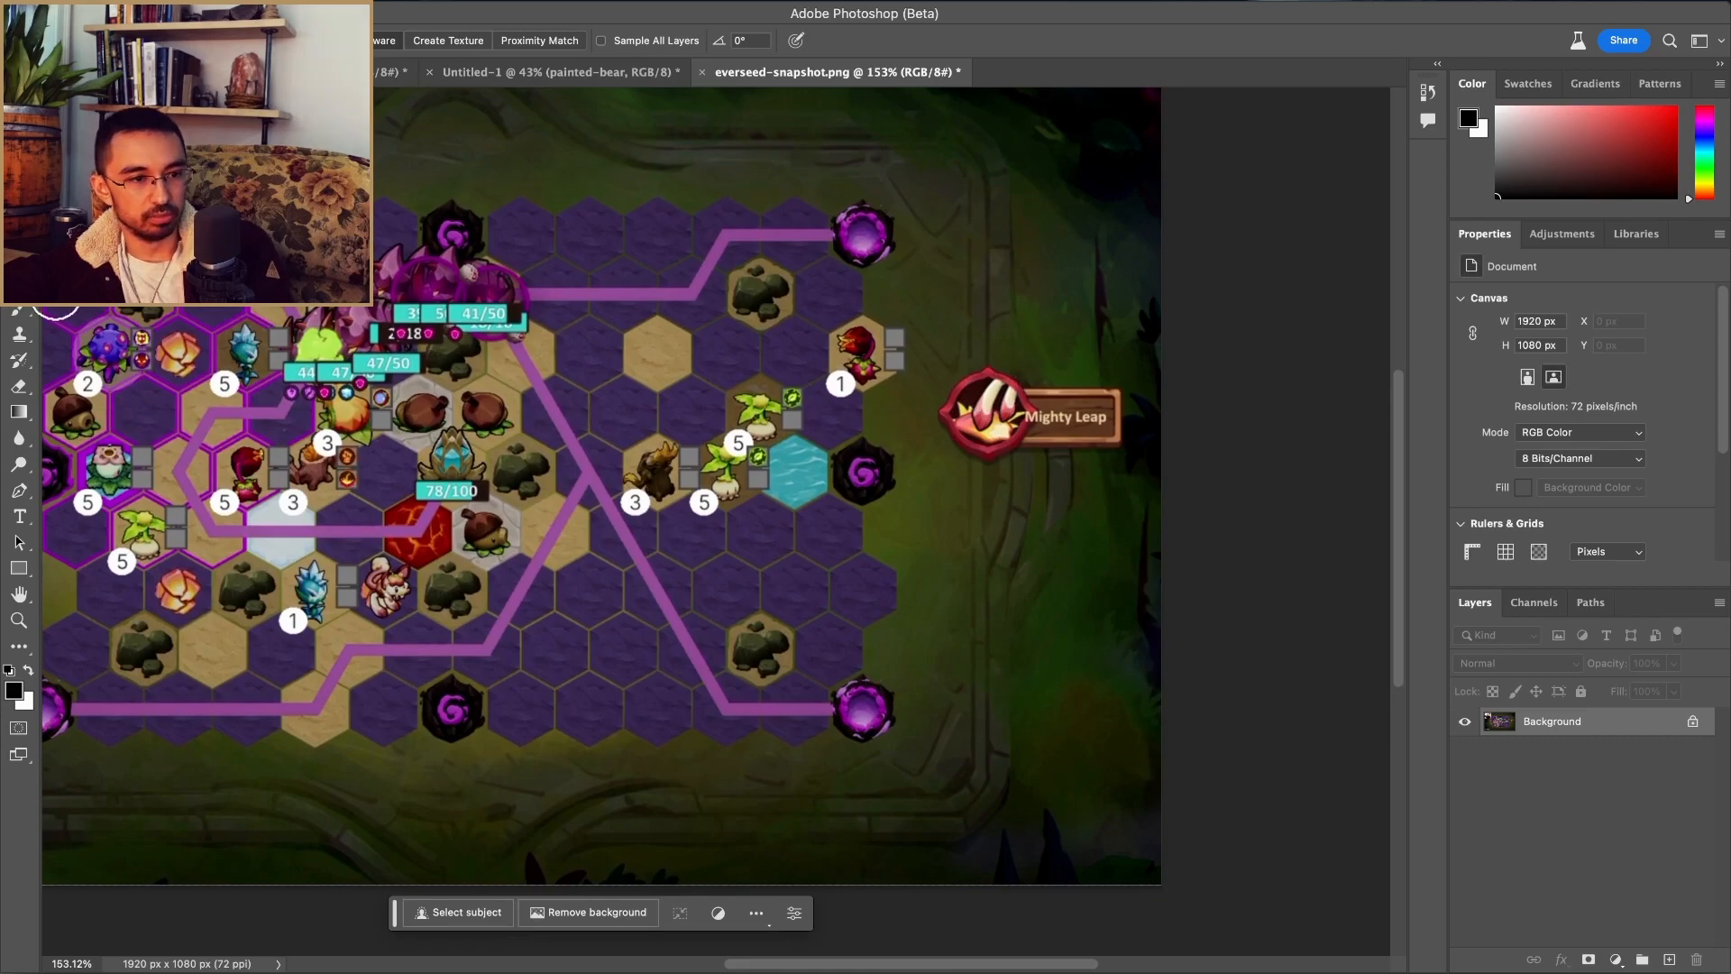
{"action": "right_click", "coordinate": [36, 307]}
{"action": "left_click", "coordinate": [77, 308]}
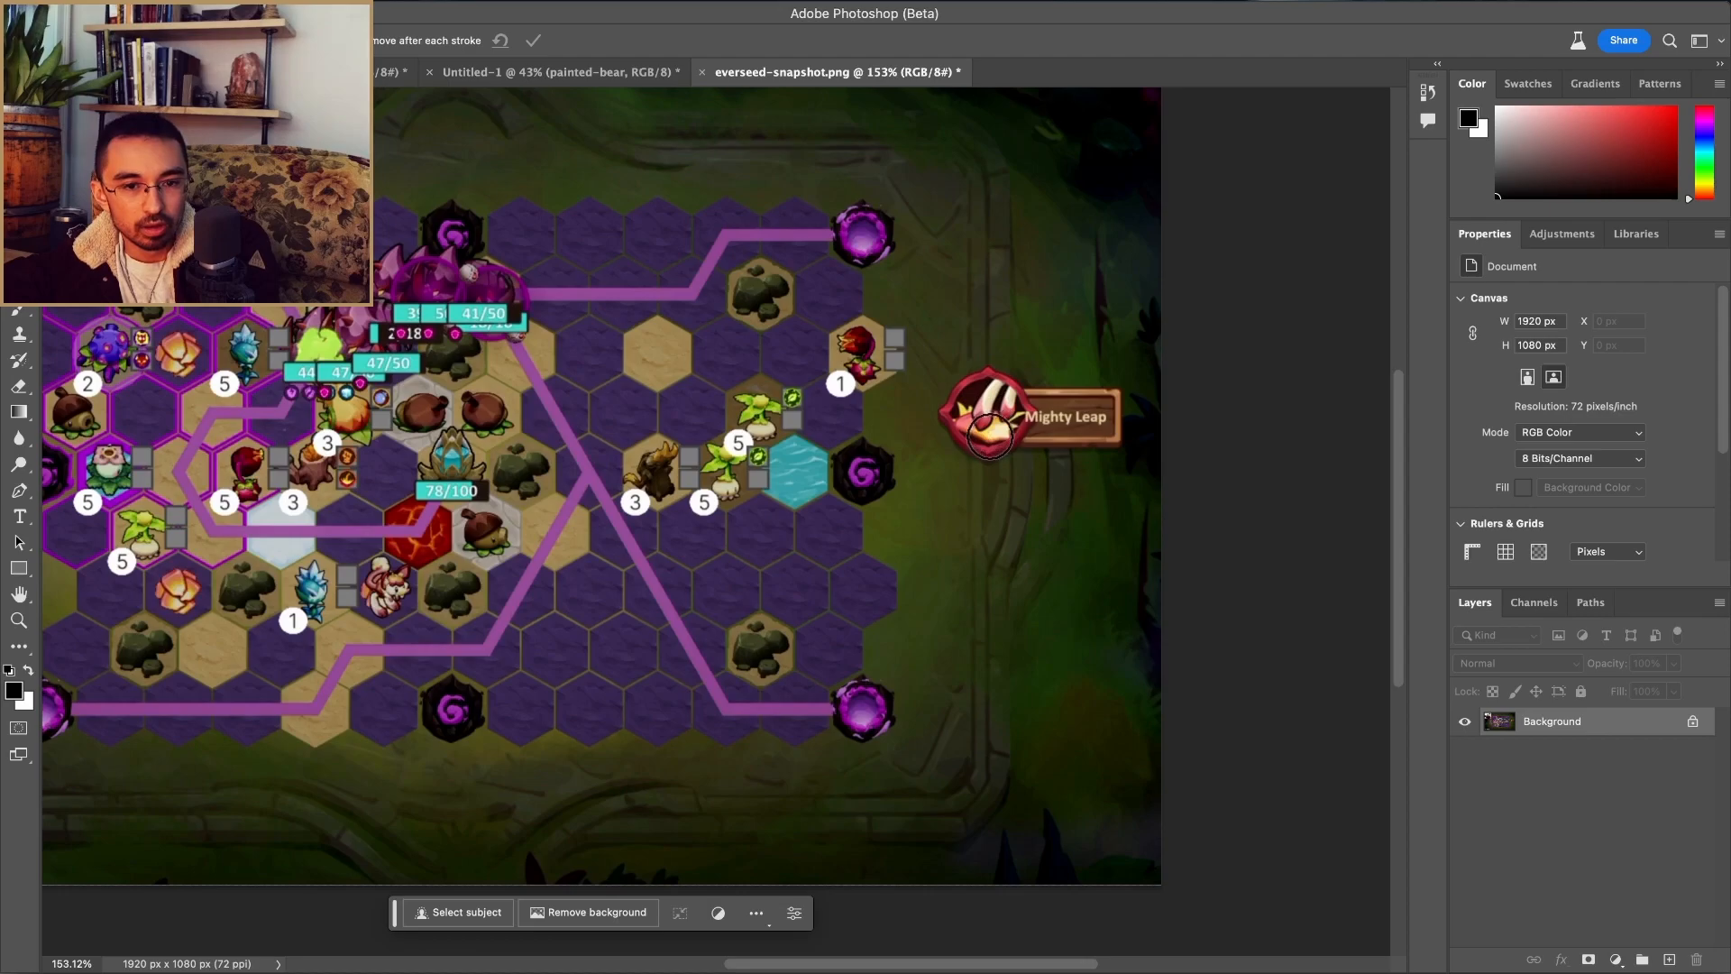
{"action": "scroll", "coordinate": [991, 438], "scroll_direction": "up", "scroll_amount": 5}
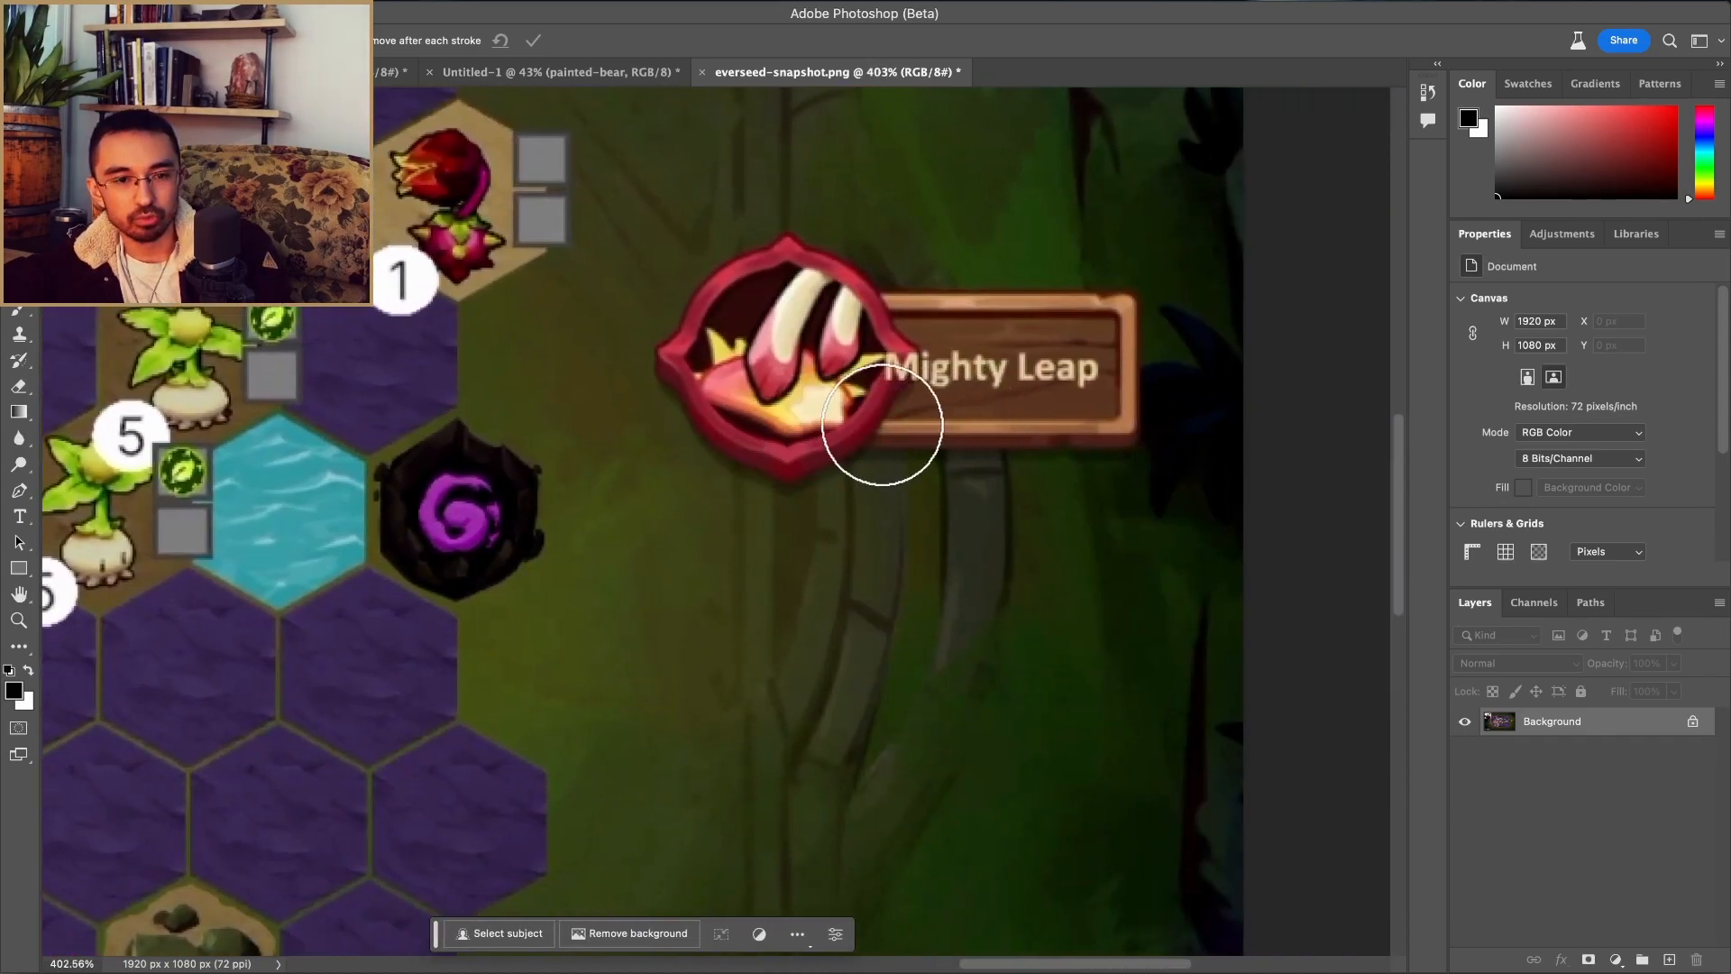
{"action": "mouse_move", "coordinate": [882, 424]}
{"action": "left_mouse_down"}
{"action": "mouse_move", "coordinate": [750, 461]}
{"action": "mouse_move", "coordinate": [674, 371]}
{"action": "mouse_move", "coordinate": [683, 336]}
{"action": "mouse_move", "coordinate": [717, 289]}
{"action": "mouse_move", "coordinate": [788, 257]}
{"action": "mouse_move", "coordinate": [872, 309]}
{"action": "mouse_move", "coordinate": [741, 333]}
{"action": "mouse_move", "coordinate": [727, 354]}
{"action": "mouse_move", "coordinate": [751, 386]}
{"action": "mouse_move", "coordinate": [824, 404]}
{"action": "mouse_move", "coordinate": [879, 387]}
{"action": "mouse_move", "coordinate": [780, 419]}
{"action": "mouse_move", "coordinate": [1126, 433]}
{"action": "mouse_move", "coordinate": [1128, 302]}
{"action": "mouse_move", "coordinate": [915, 312]}
{"action": "left_mouse_up"}
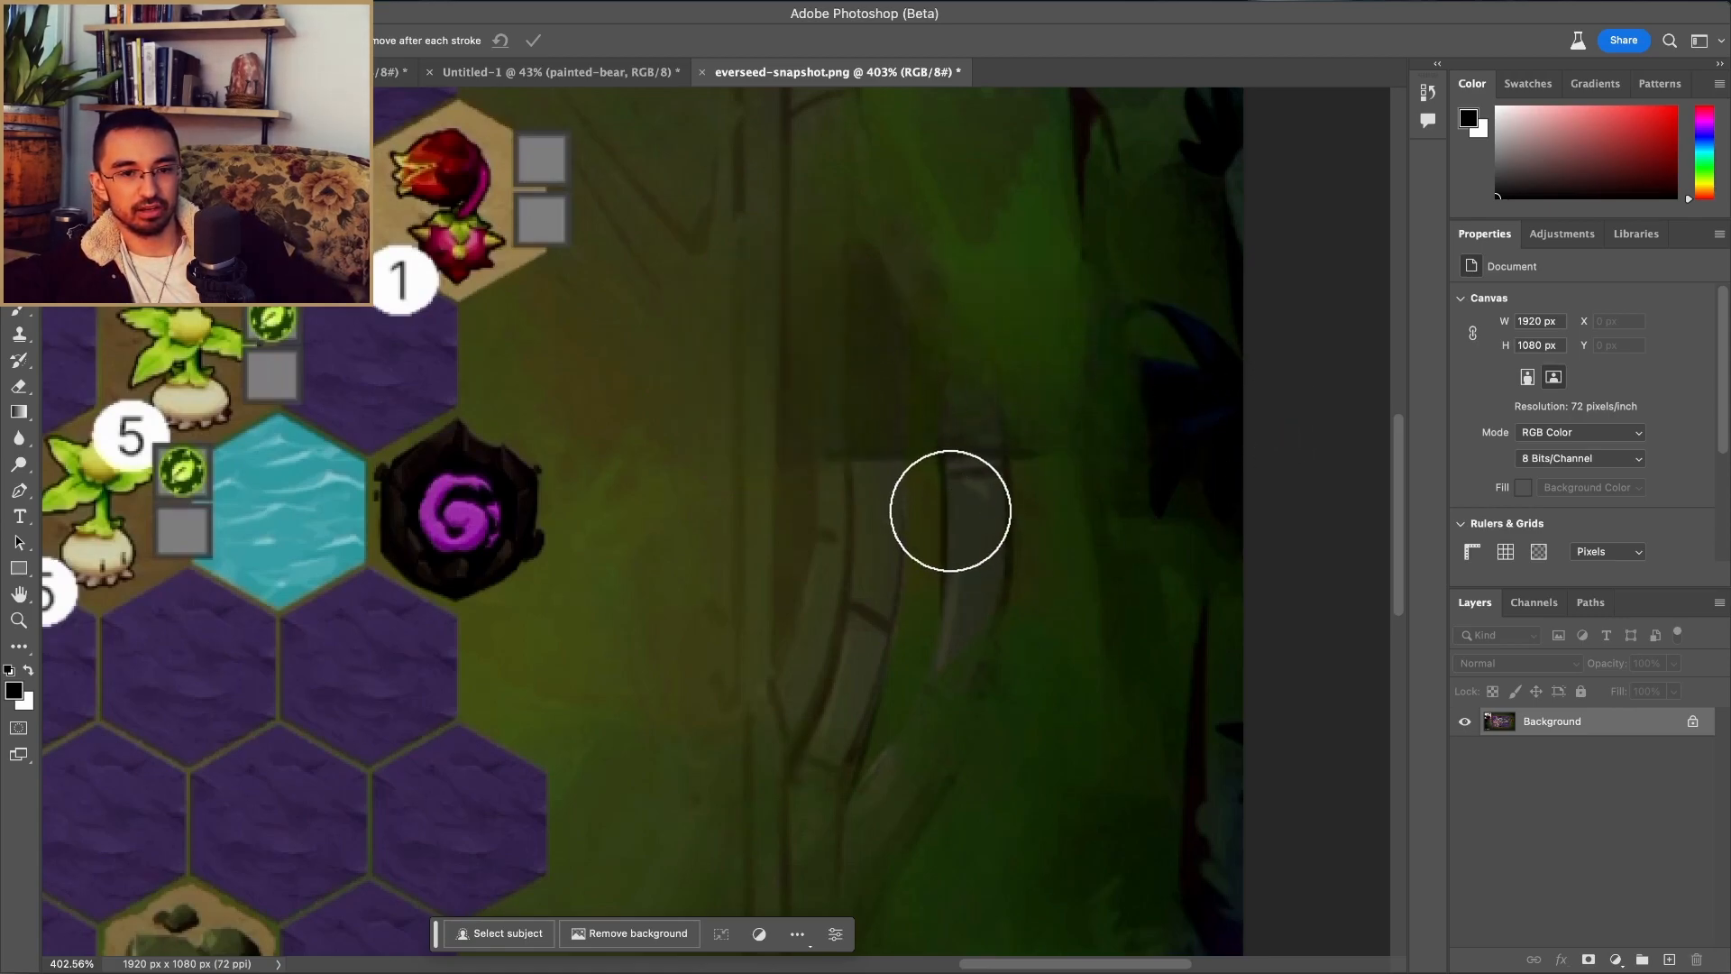
{"action": "key", "text": "super+z"}
{"action": "key", "text": "super+shift+z"}
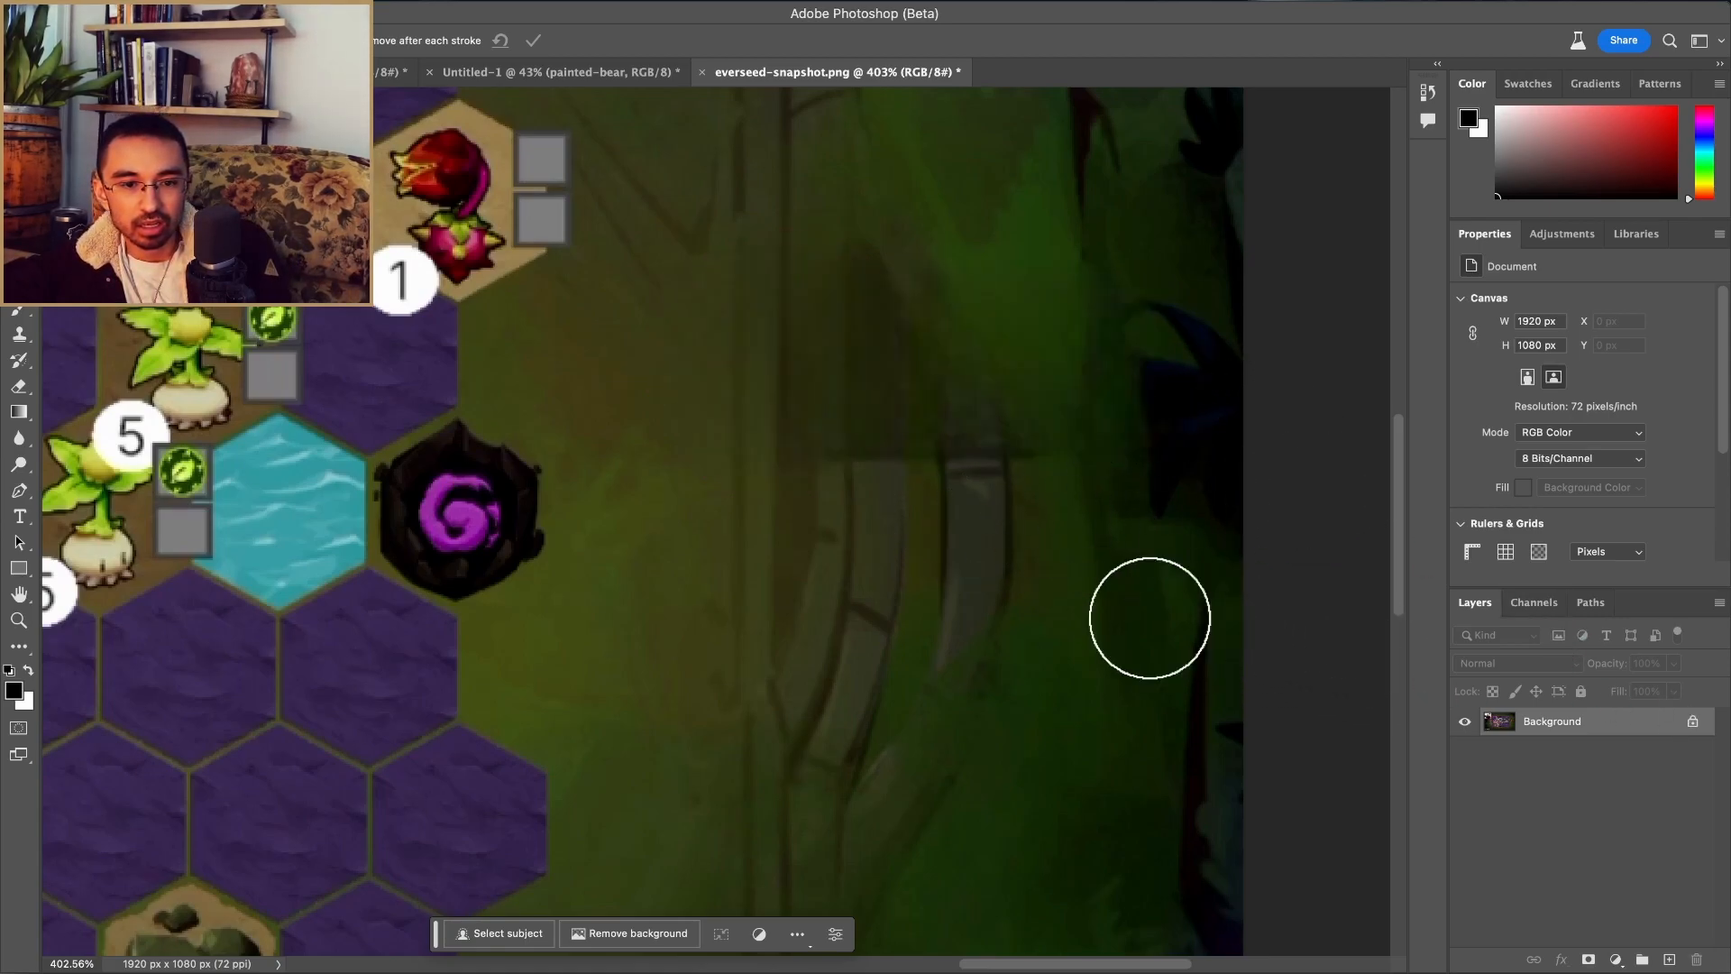
Step: Smooth the leftover seam across the stonework to the right of the game board with further Remove Tool strokes
{"action": "left_click", "coordinate": [815, 441]}
{"action": "left_click_drag", "start_coordinate": [826, 443], "coordinate": [1132, 446]}
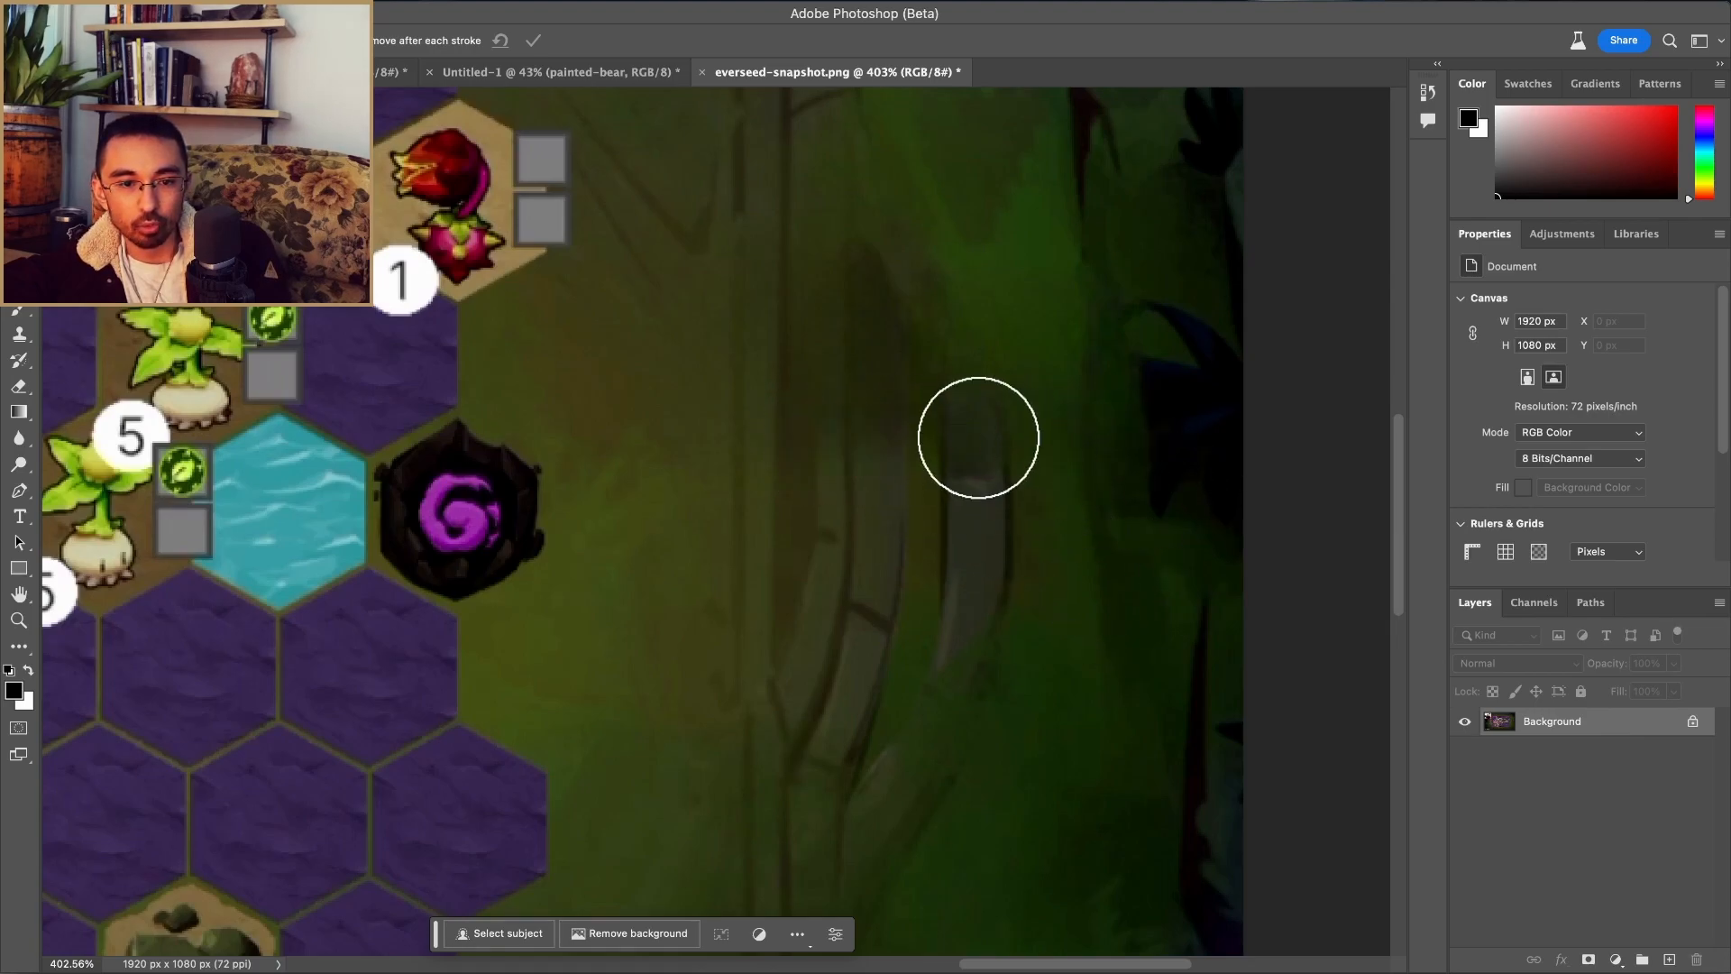
{"action": "left_click", "coordinate": [881, 430]}
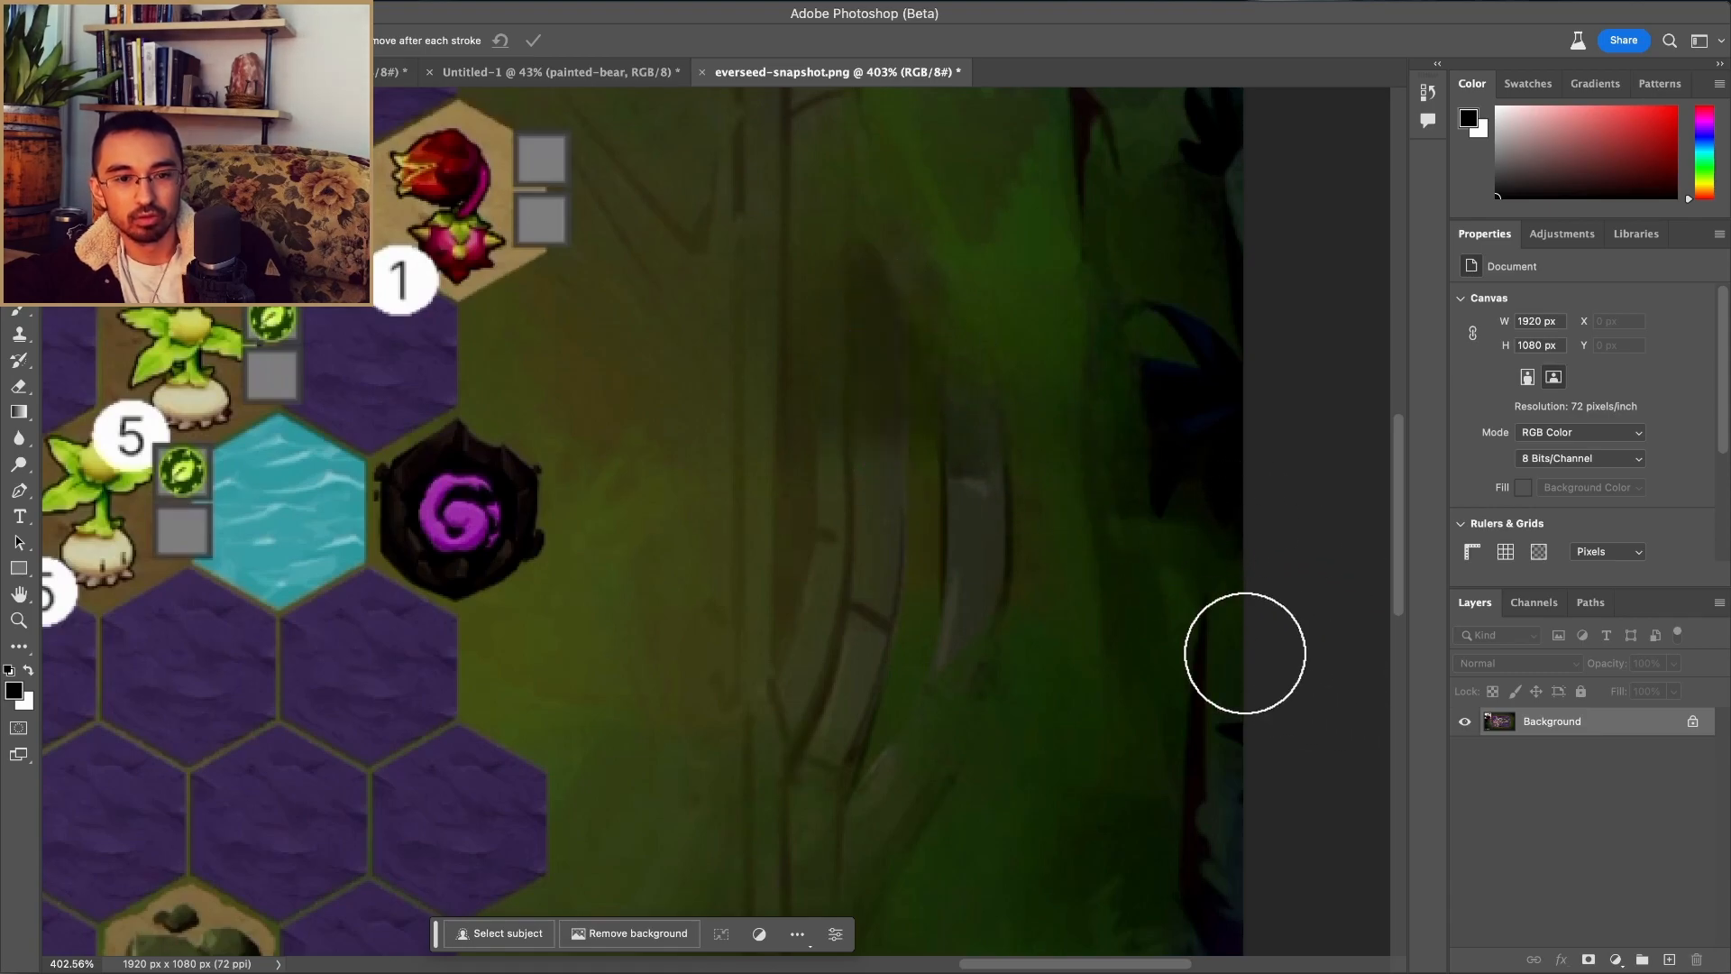
{"action": "scroll", "coordinate": [947, 491], "scroll_direction": "down", "scroll_amount": 8}
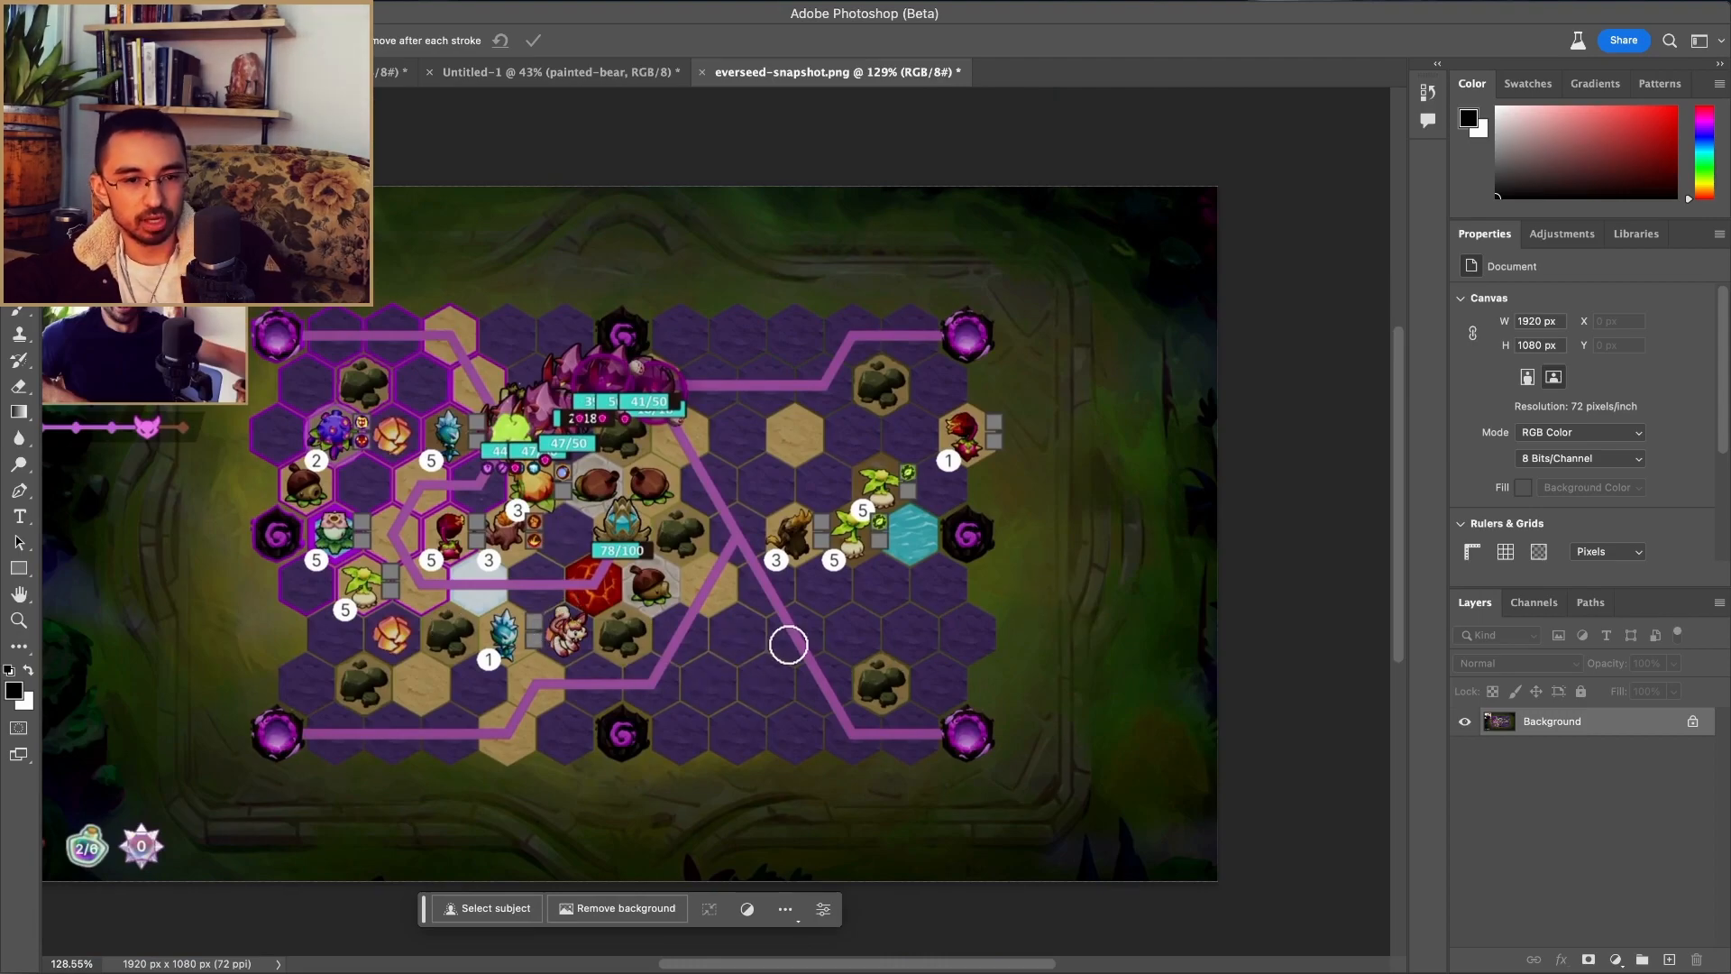
{"action": "scroll", "coordinate": [788, 649], "scroll_direction": "left", "scroll_amount": 3}
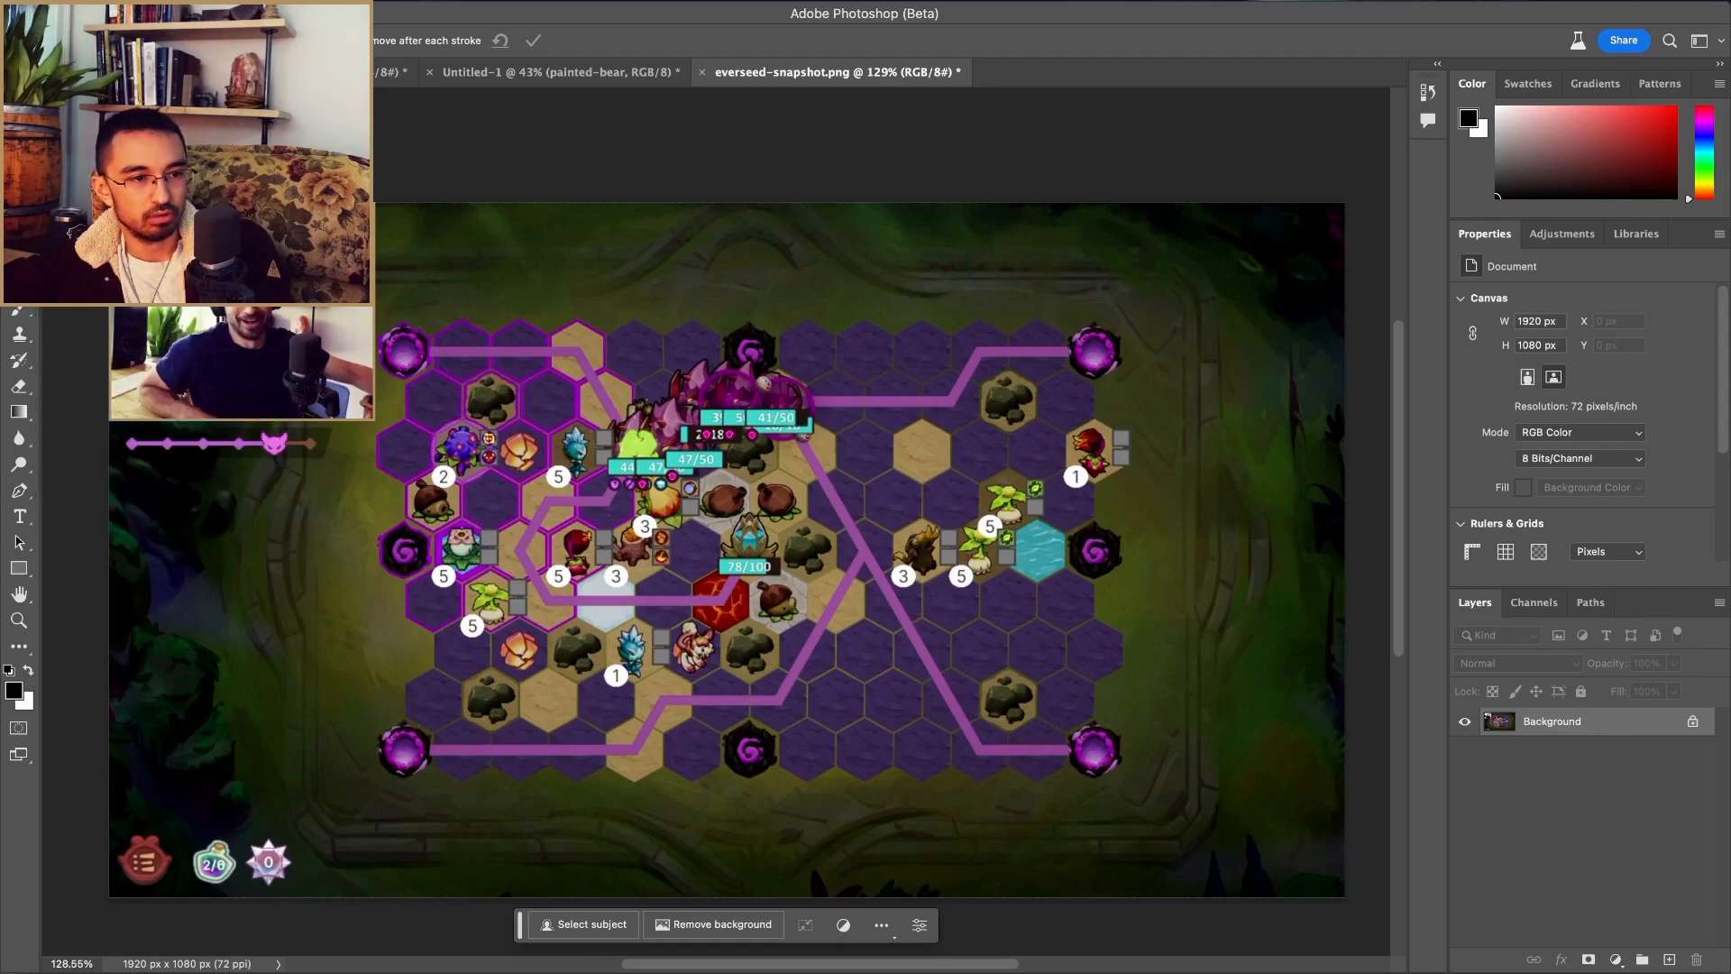
Step: Select an L-shaped area over the board's upper and right parts with rectangular marquees and run Generative Fill without a prompt
{"action": "left_click", "coordinate": [19, 178]}
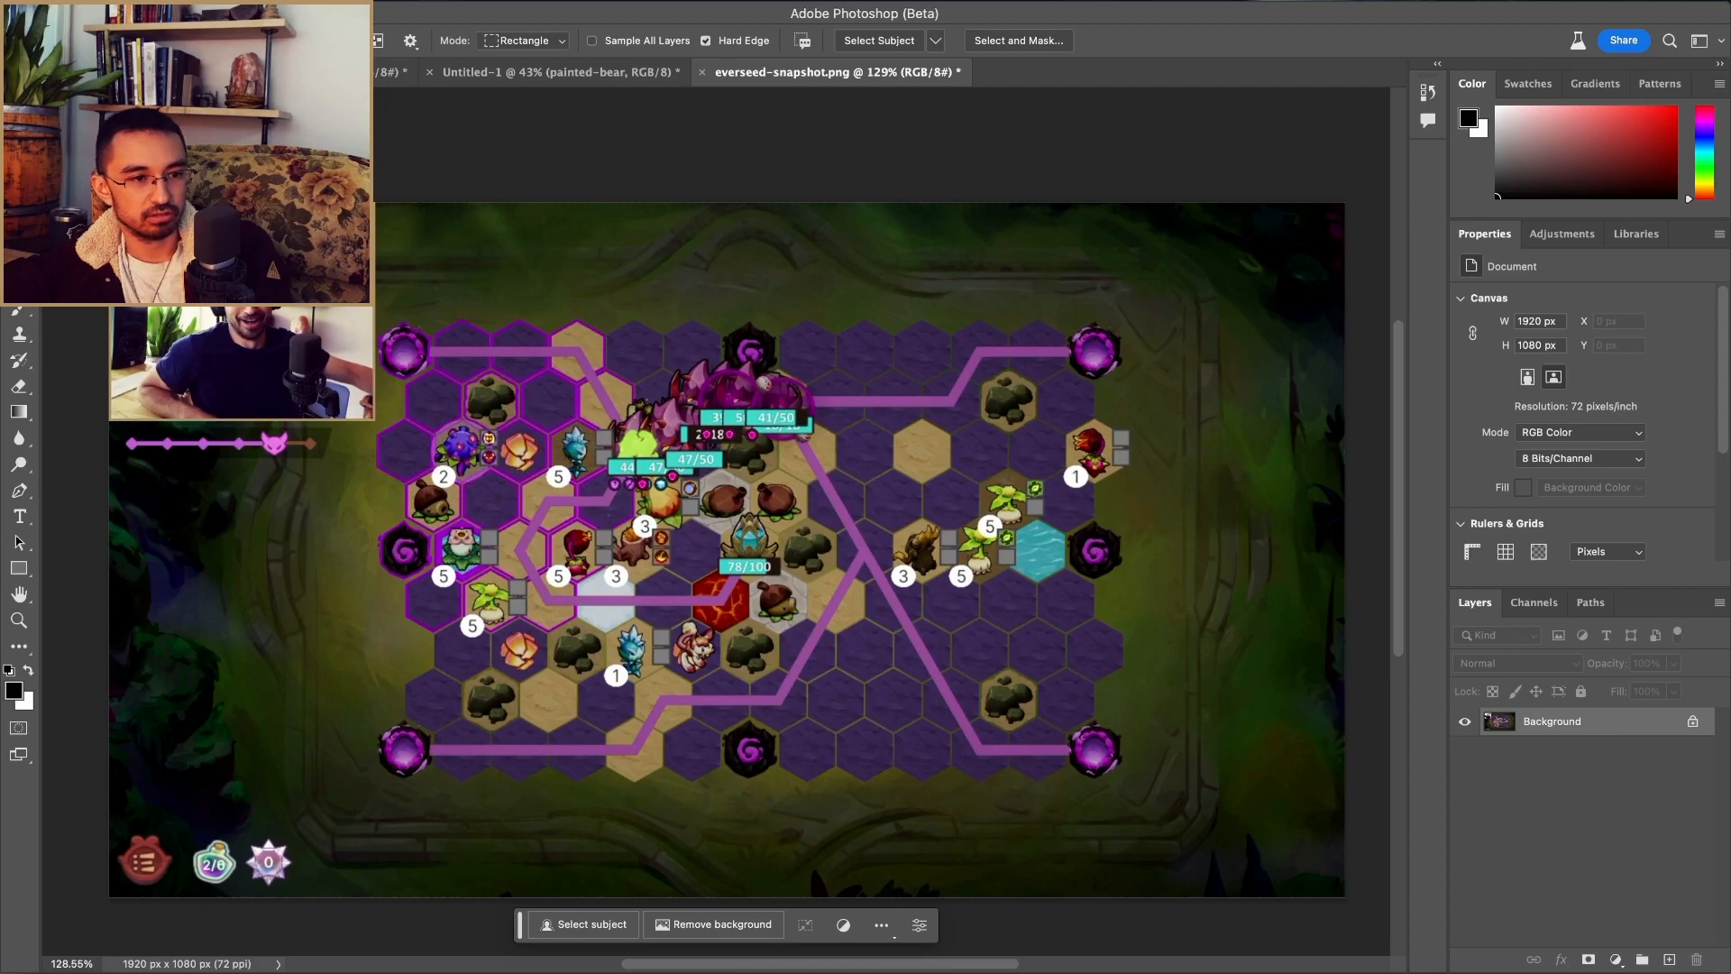
{"action": "left_click", "coordinate": [19, 127]}
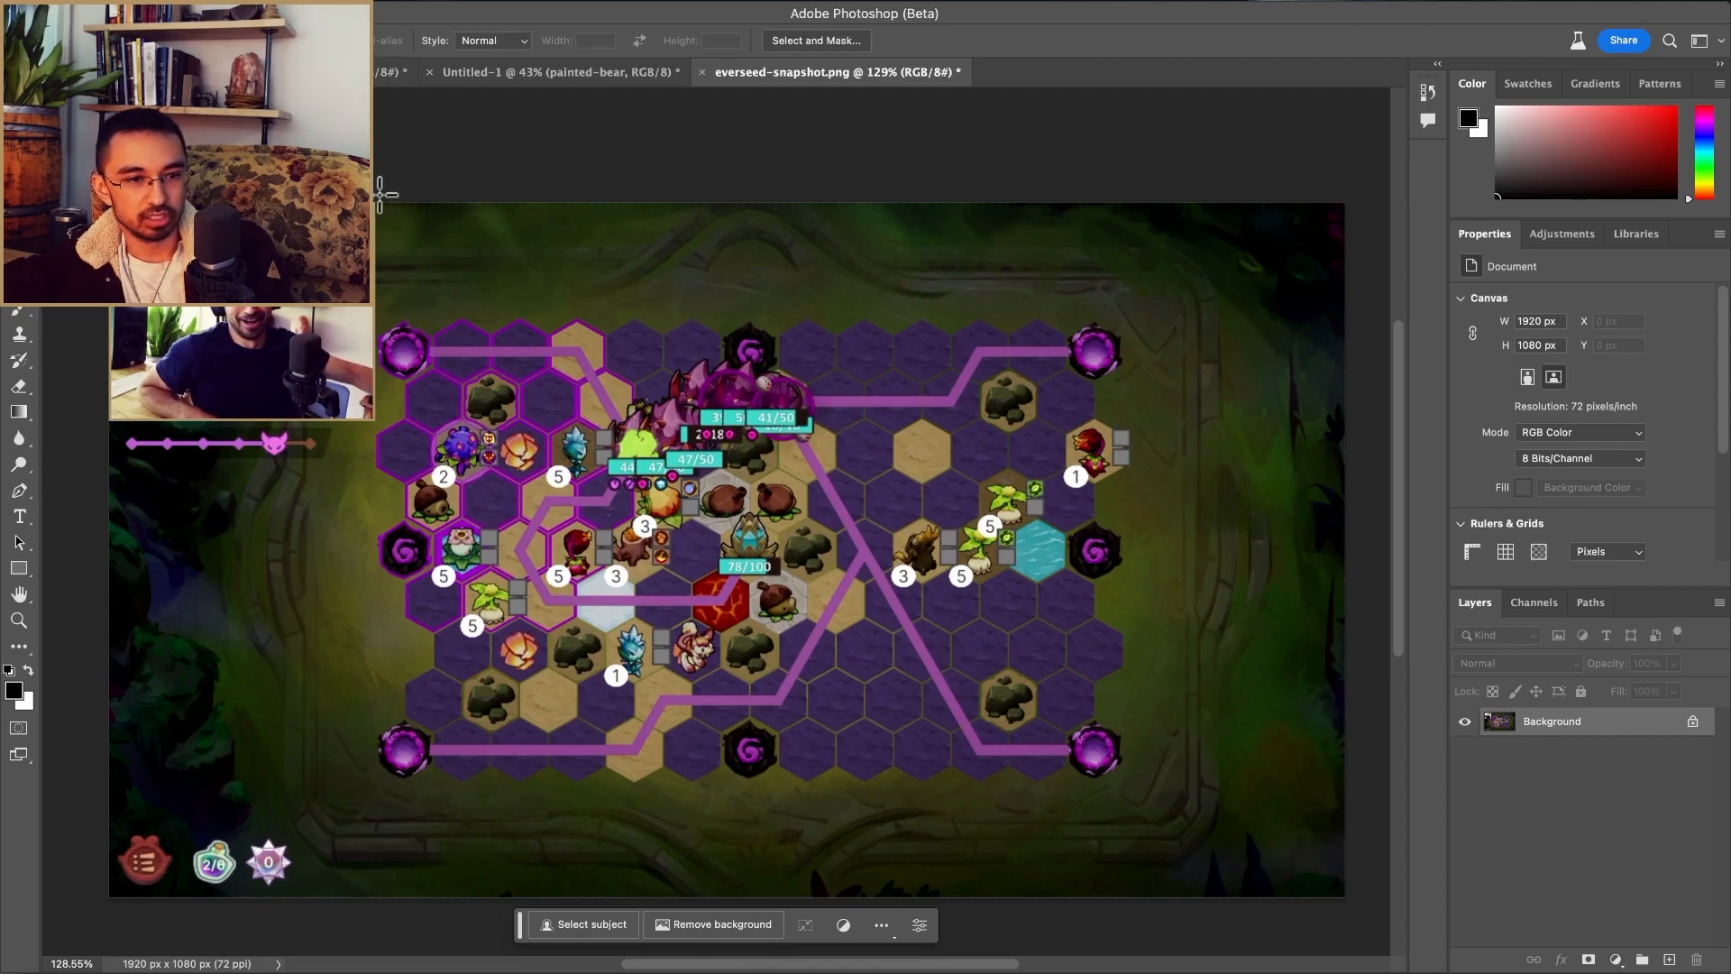
{"action": "left_click_drag", "start_coordinate": [384, 190], "coordinate": [1141, 390]}
{"action": "left_click_drag", "start_coordinate": [1056, 791], "coordinate": [1364, 208]}
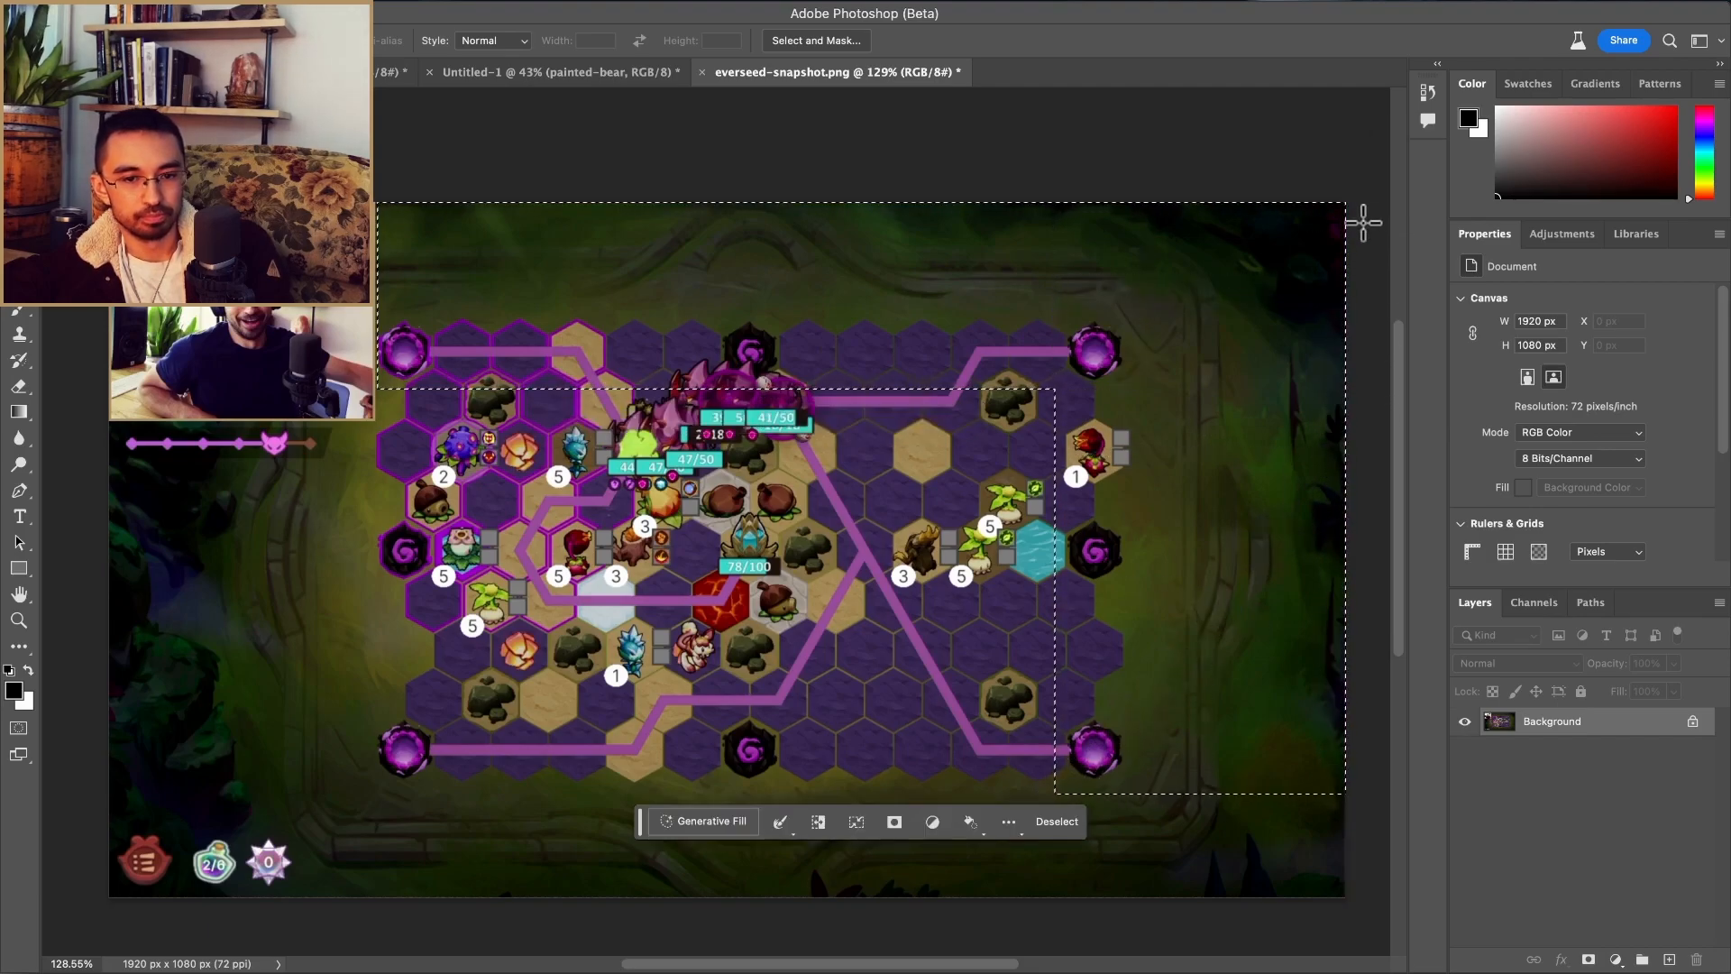
{"action": "left_click", "coordinate": [699, 822]}
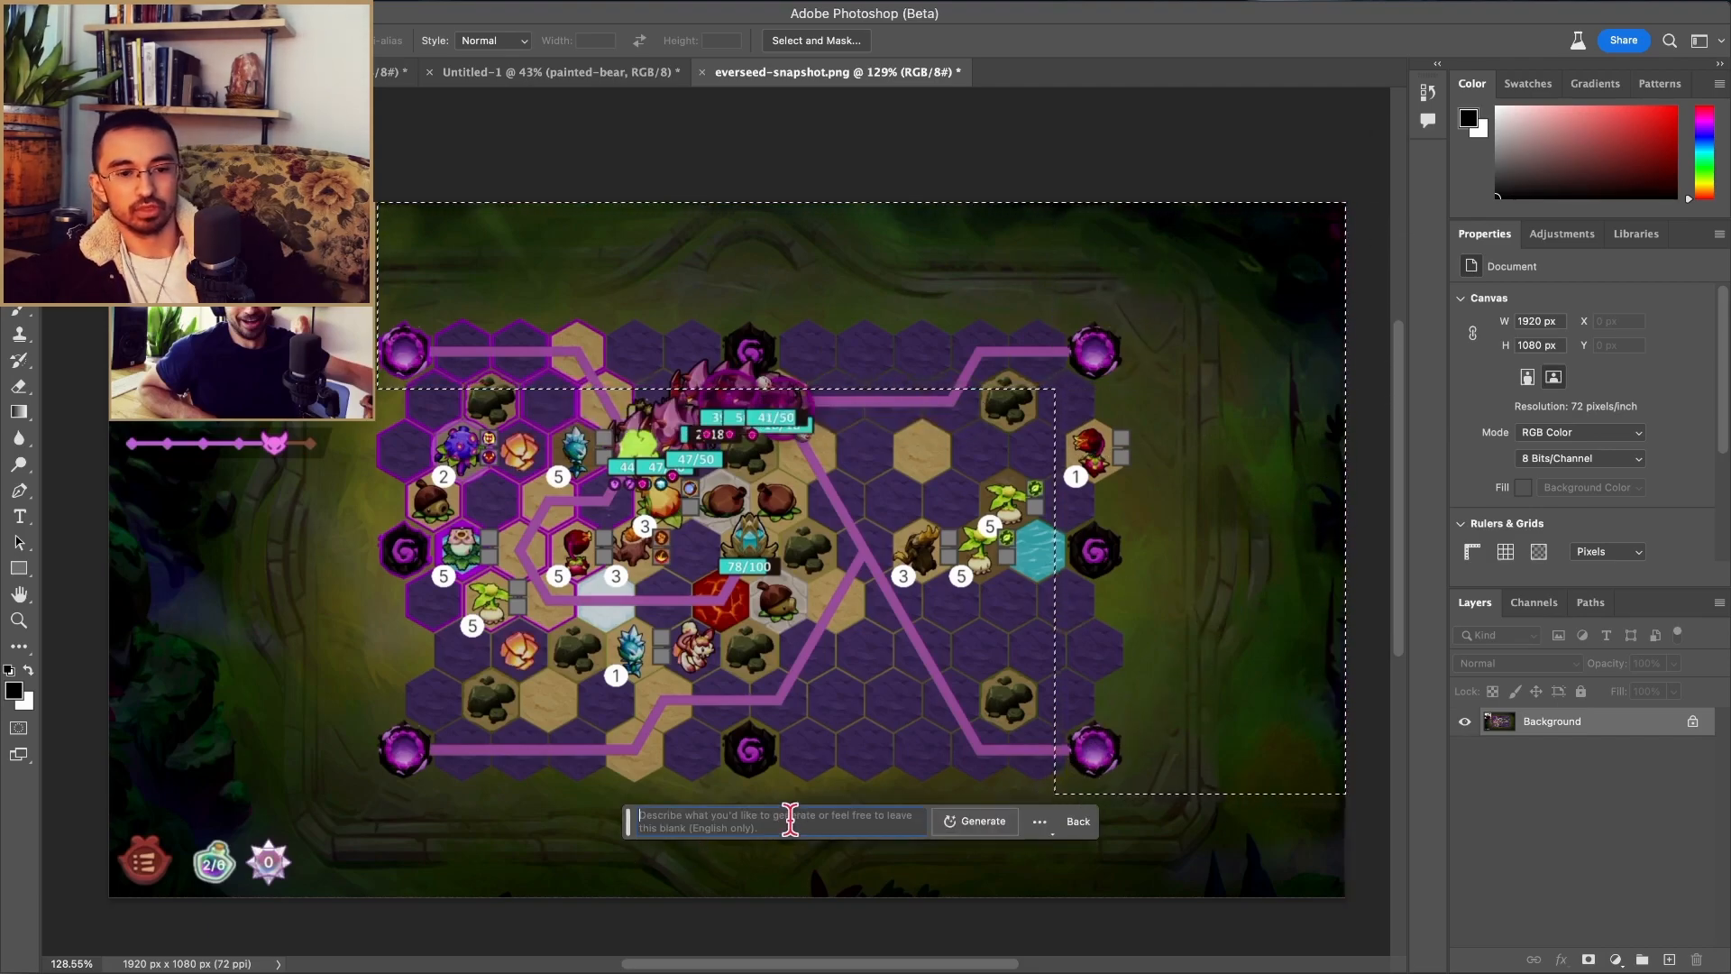
{"action": "left_click", "coordinate": [964, 822]}
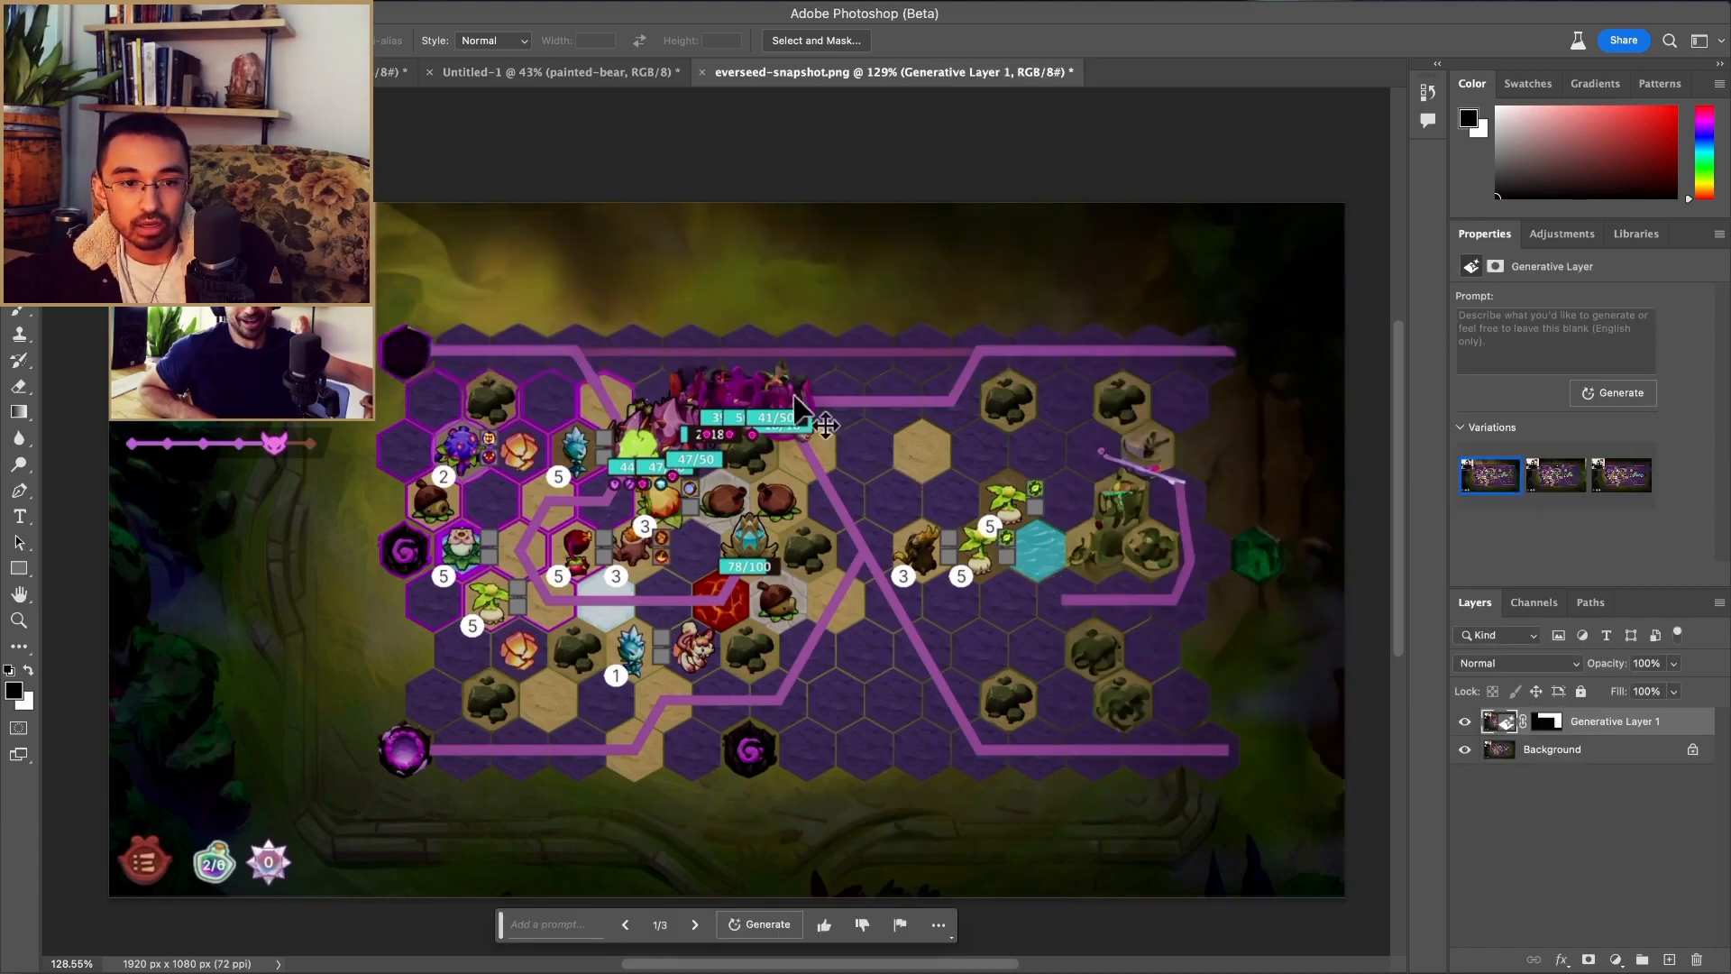
Step: Compare the board before and after the Generative Fill by undoing and redoing it, including a close-up of the right part
{"action": "key", "text": "ctrl+z"}
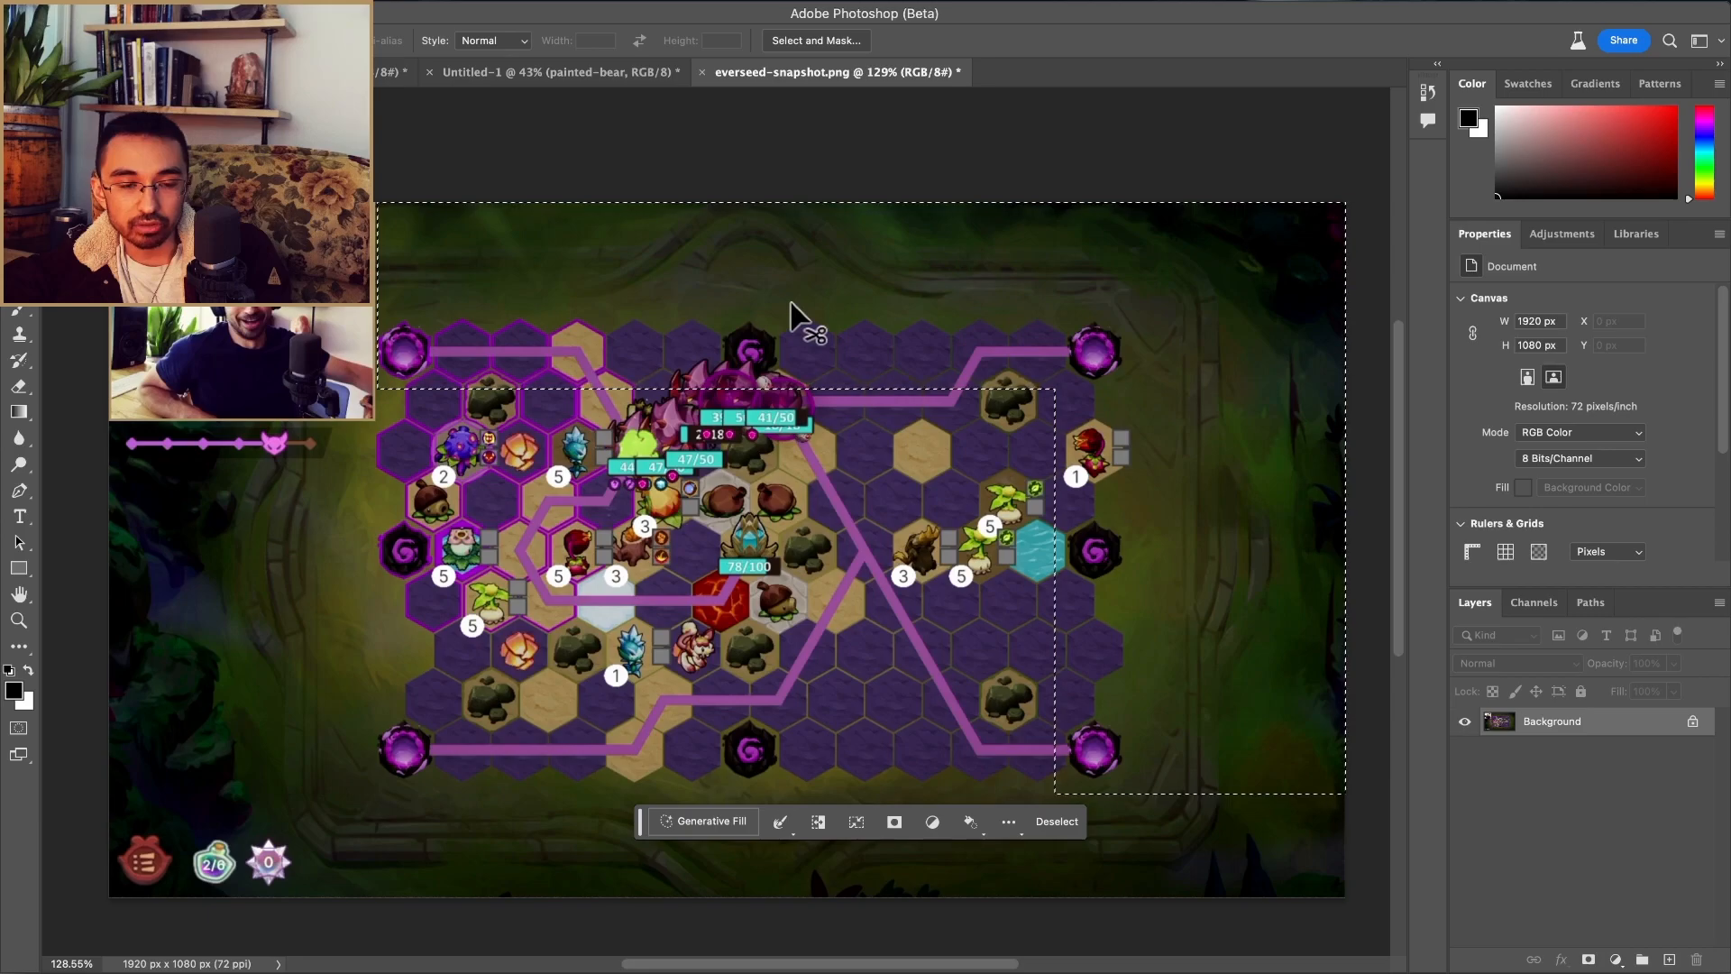
{"action": "key", "text": "ctrl+shift+z"}
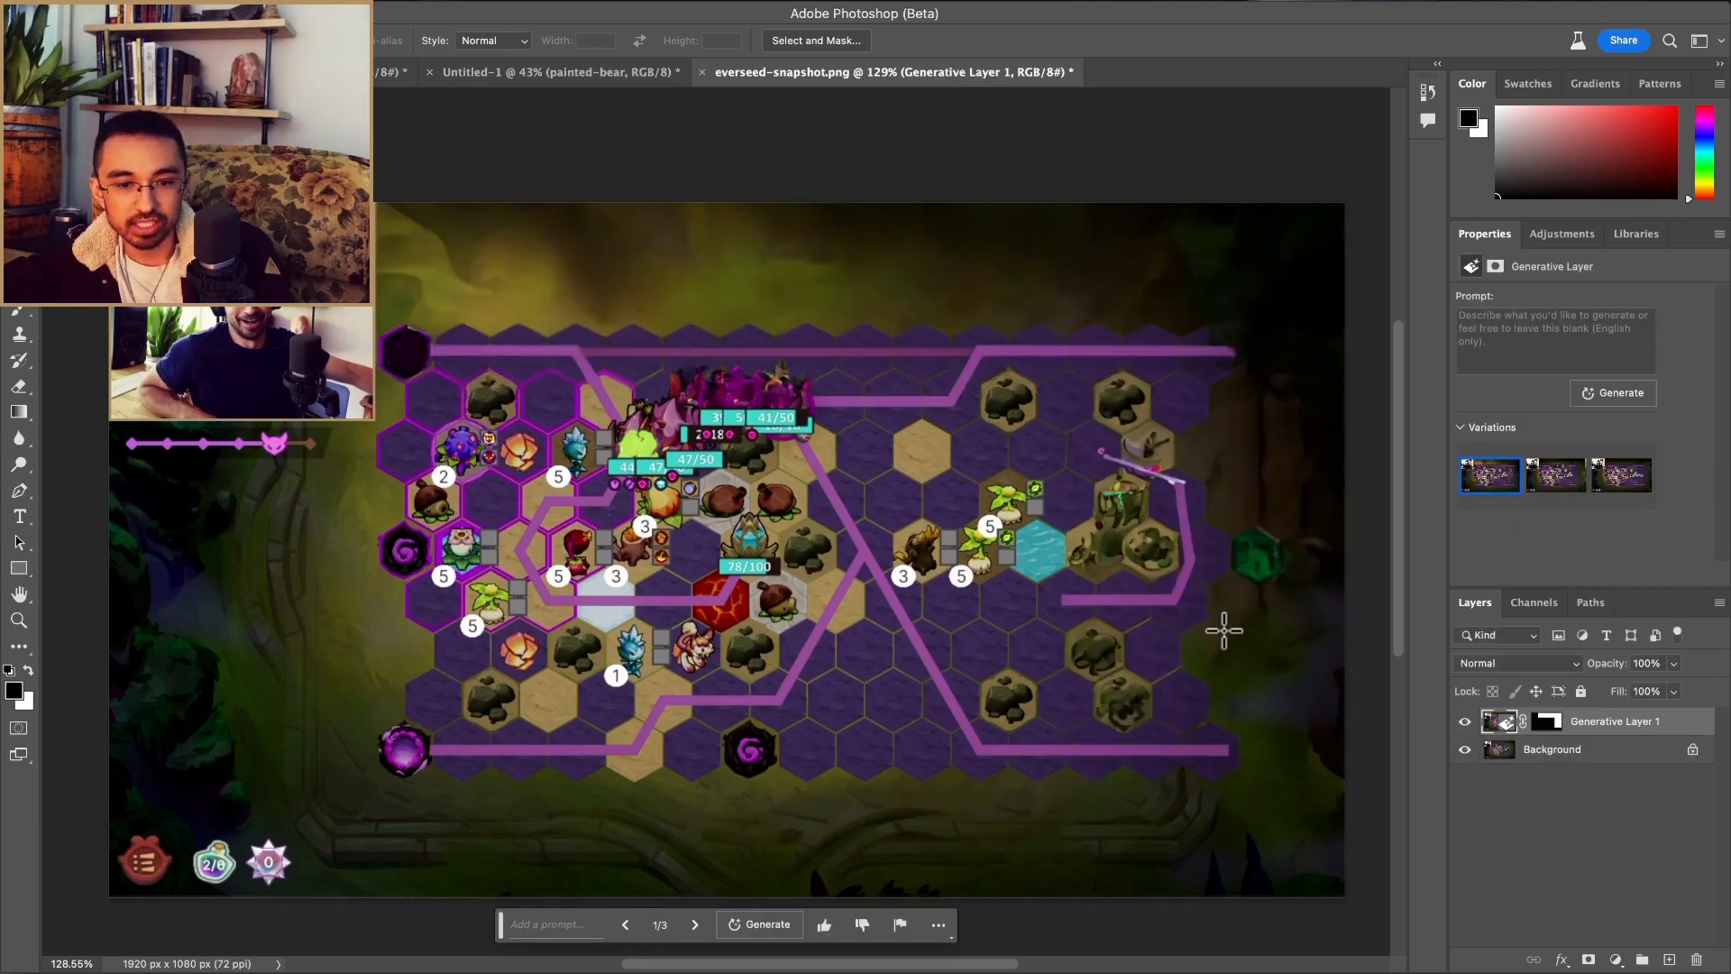
{"action": "scroll", "coordinate": [1221, 625], "scroll_direction": "up", "scroll_amount": 6}
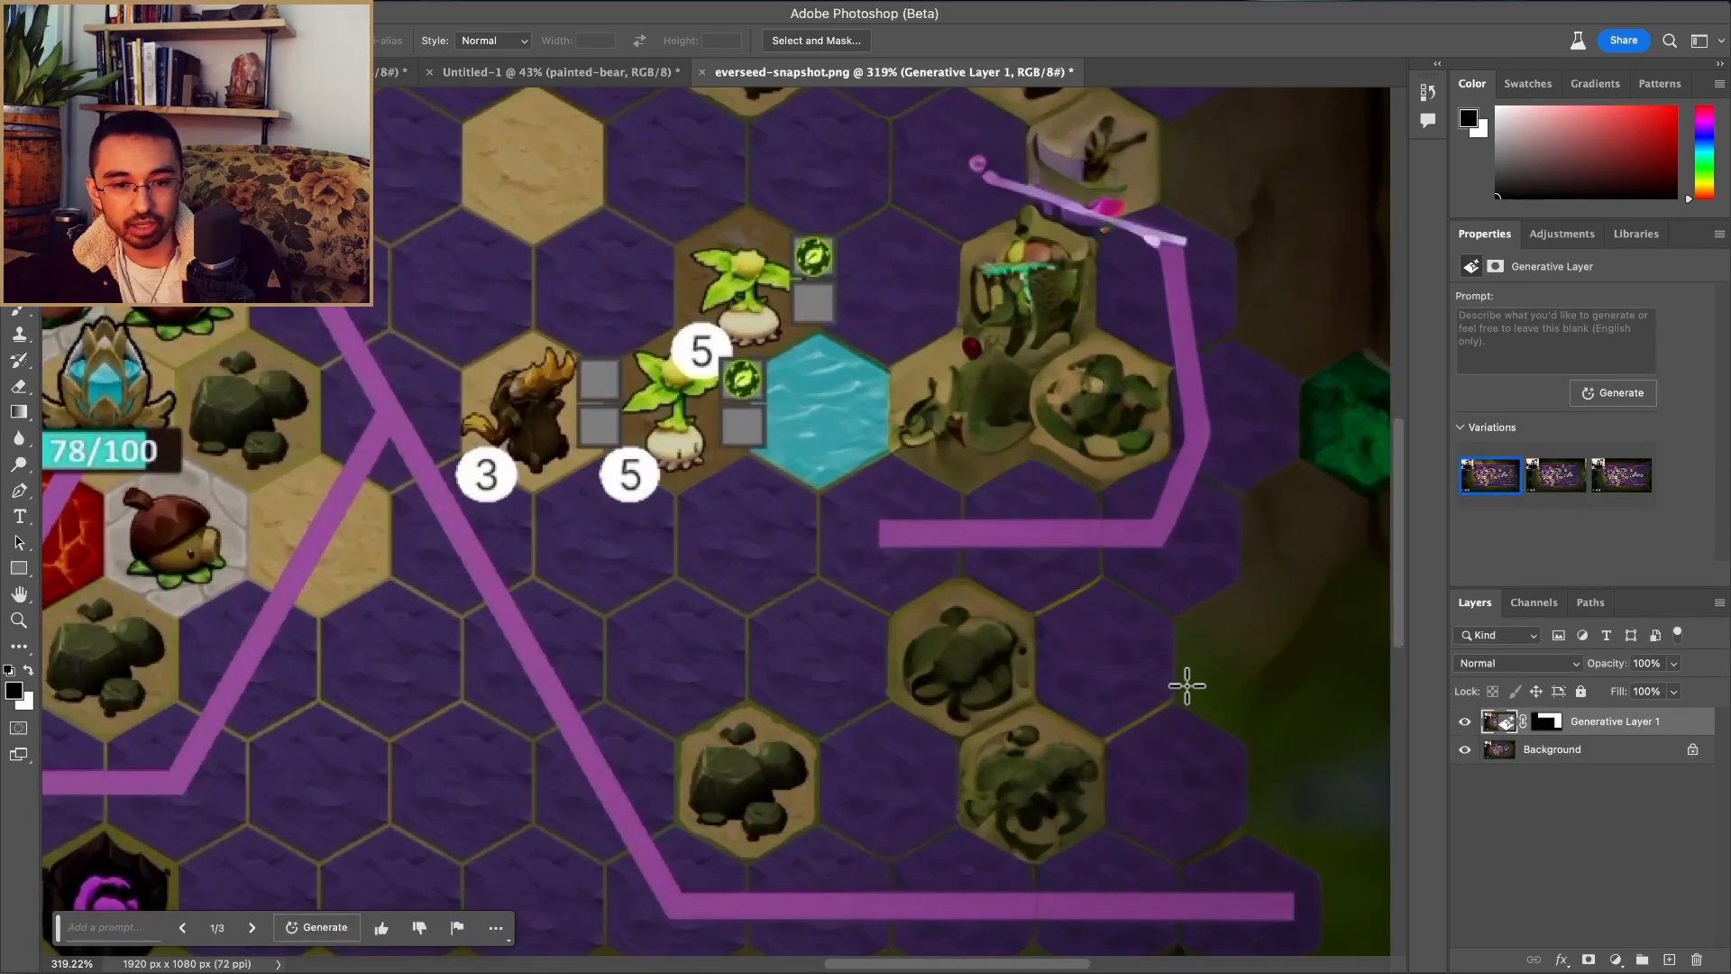
{"action": "key", "text": "ctrl+z"}
{"action": "key", "text": "ctrl+shift+z"}
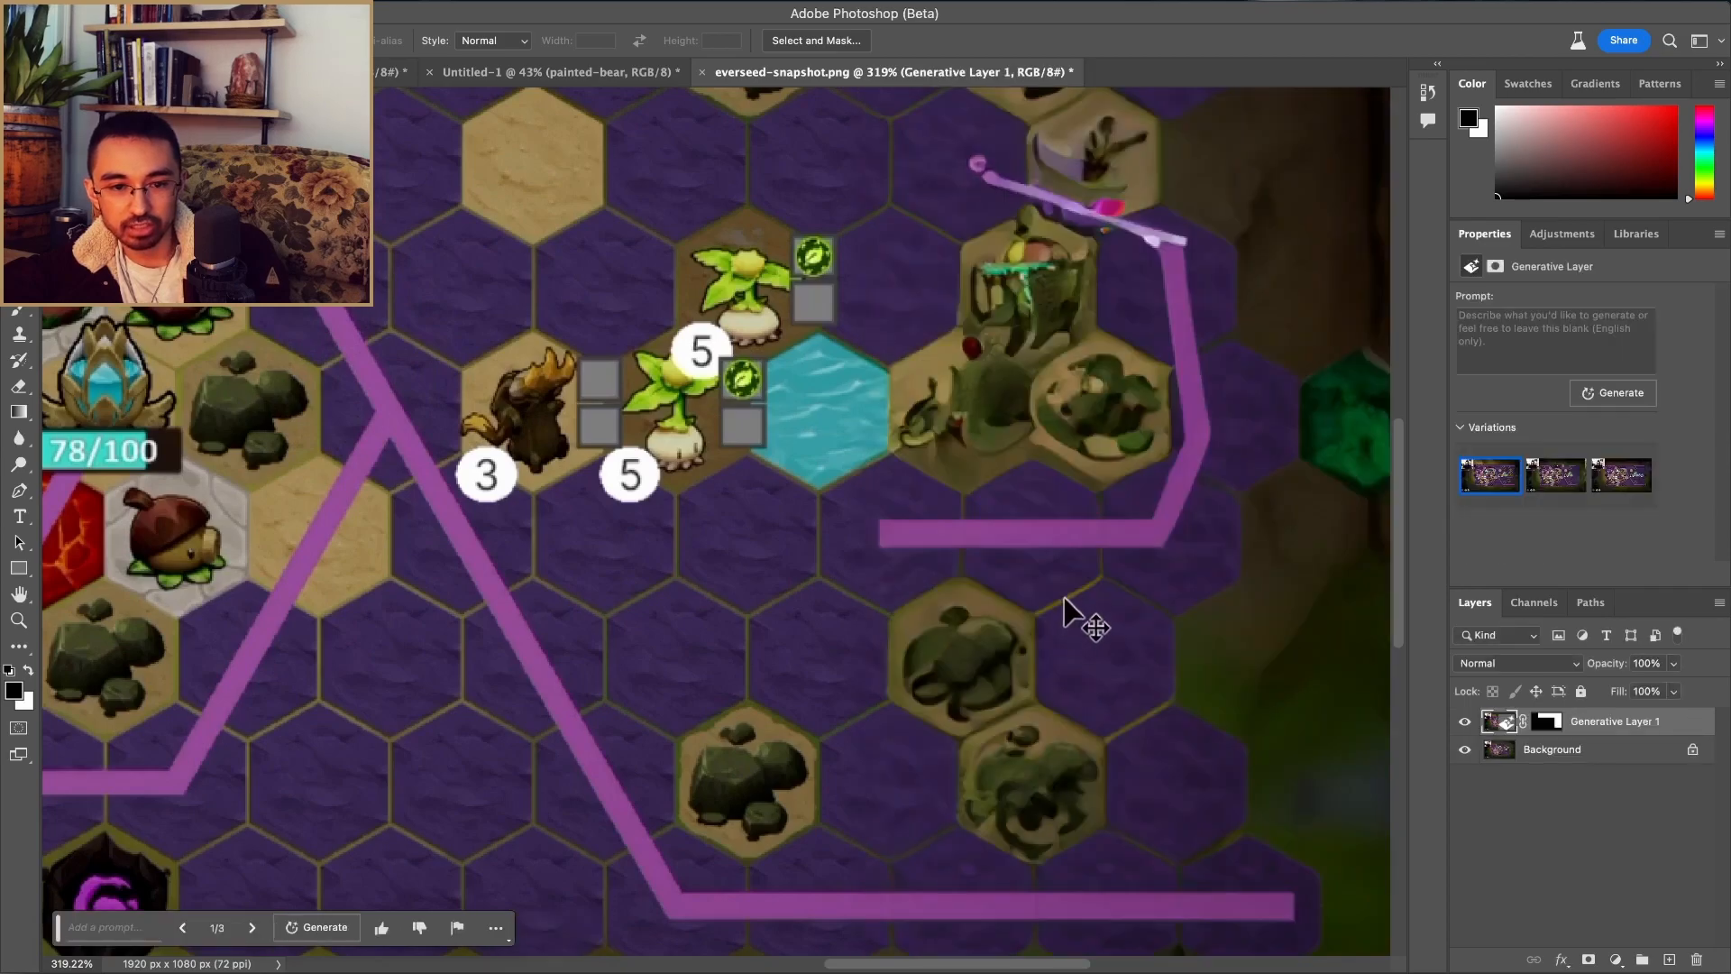
{"action": "key", "text": "ctrl+z"}
{"action": "key", "text": "ctrl+shift+z"}
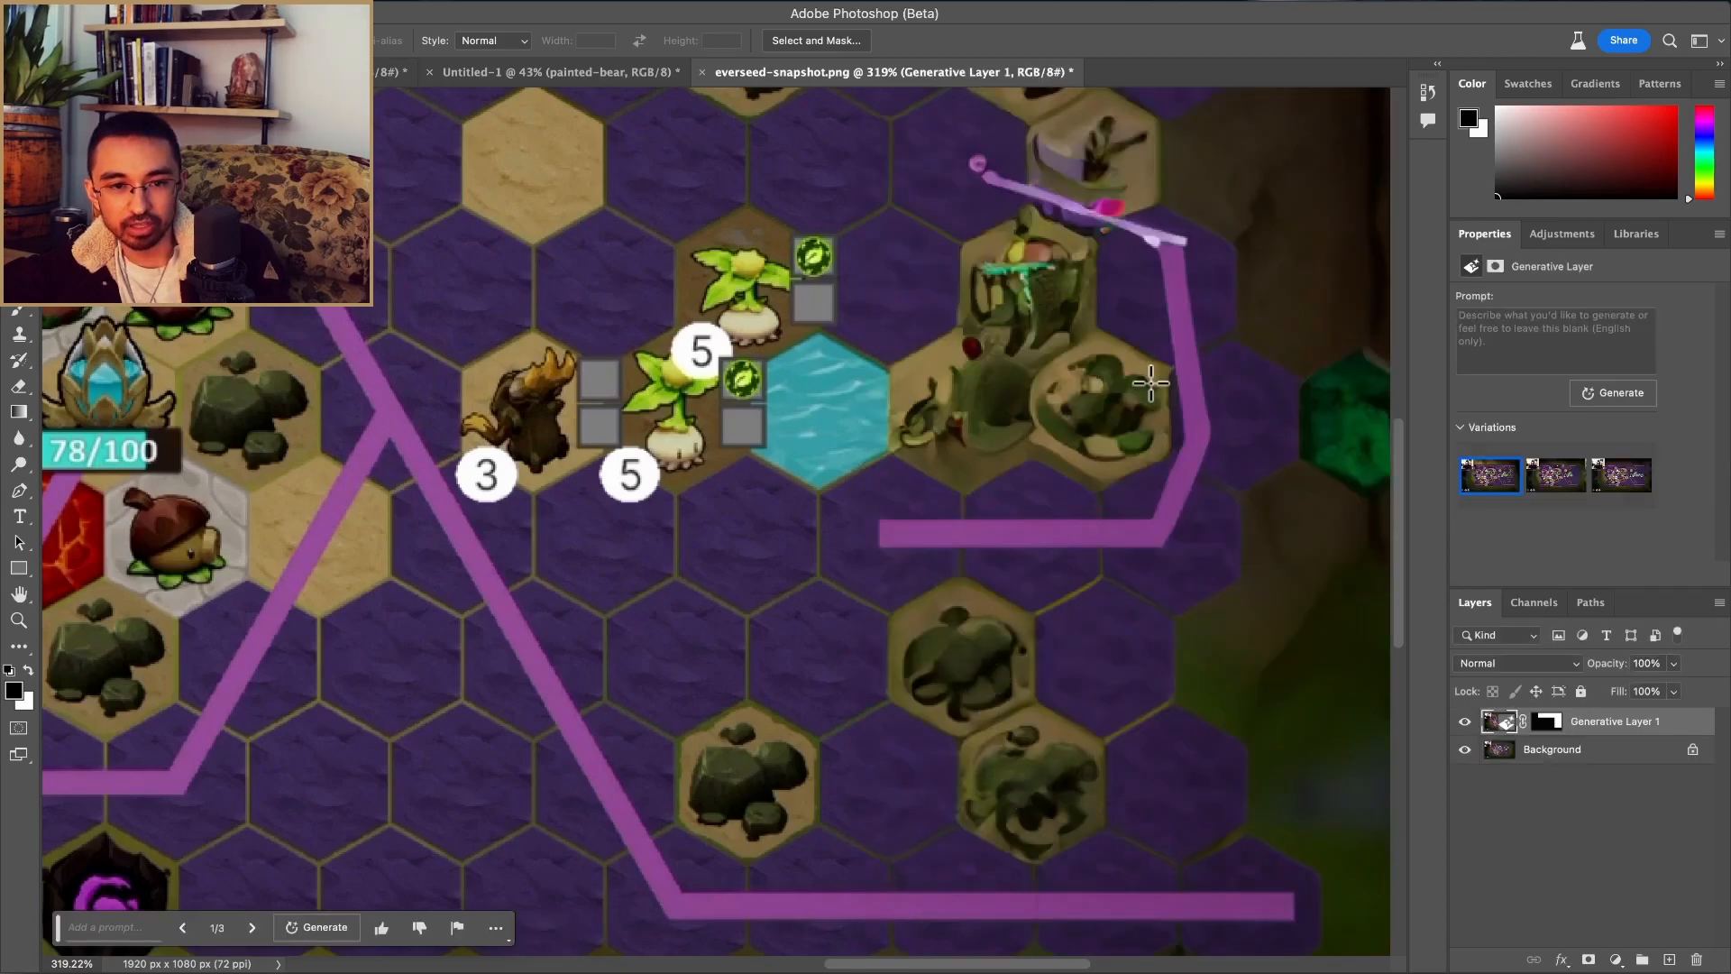
Step: Examine the generated hexes, creatures and purple path on the board's right side up close and within the whole image
{"action": "scroll", "coordinate": [1146, 391], "scroll_direction": "up", "scroll_amount": 4}
{"action": "scroll", "coordinate": [1146, 391], "scroll_direction": "right", "scroll_amount": 2}
{"action": "scroll", "coordinate": [942, 580], "scroll_direction": "up", "scroll_amount": 6}
{"action": "scroll", "coordinate": [996, 599], "scroll_direction": "right", "scroll_amount": 2}
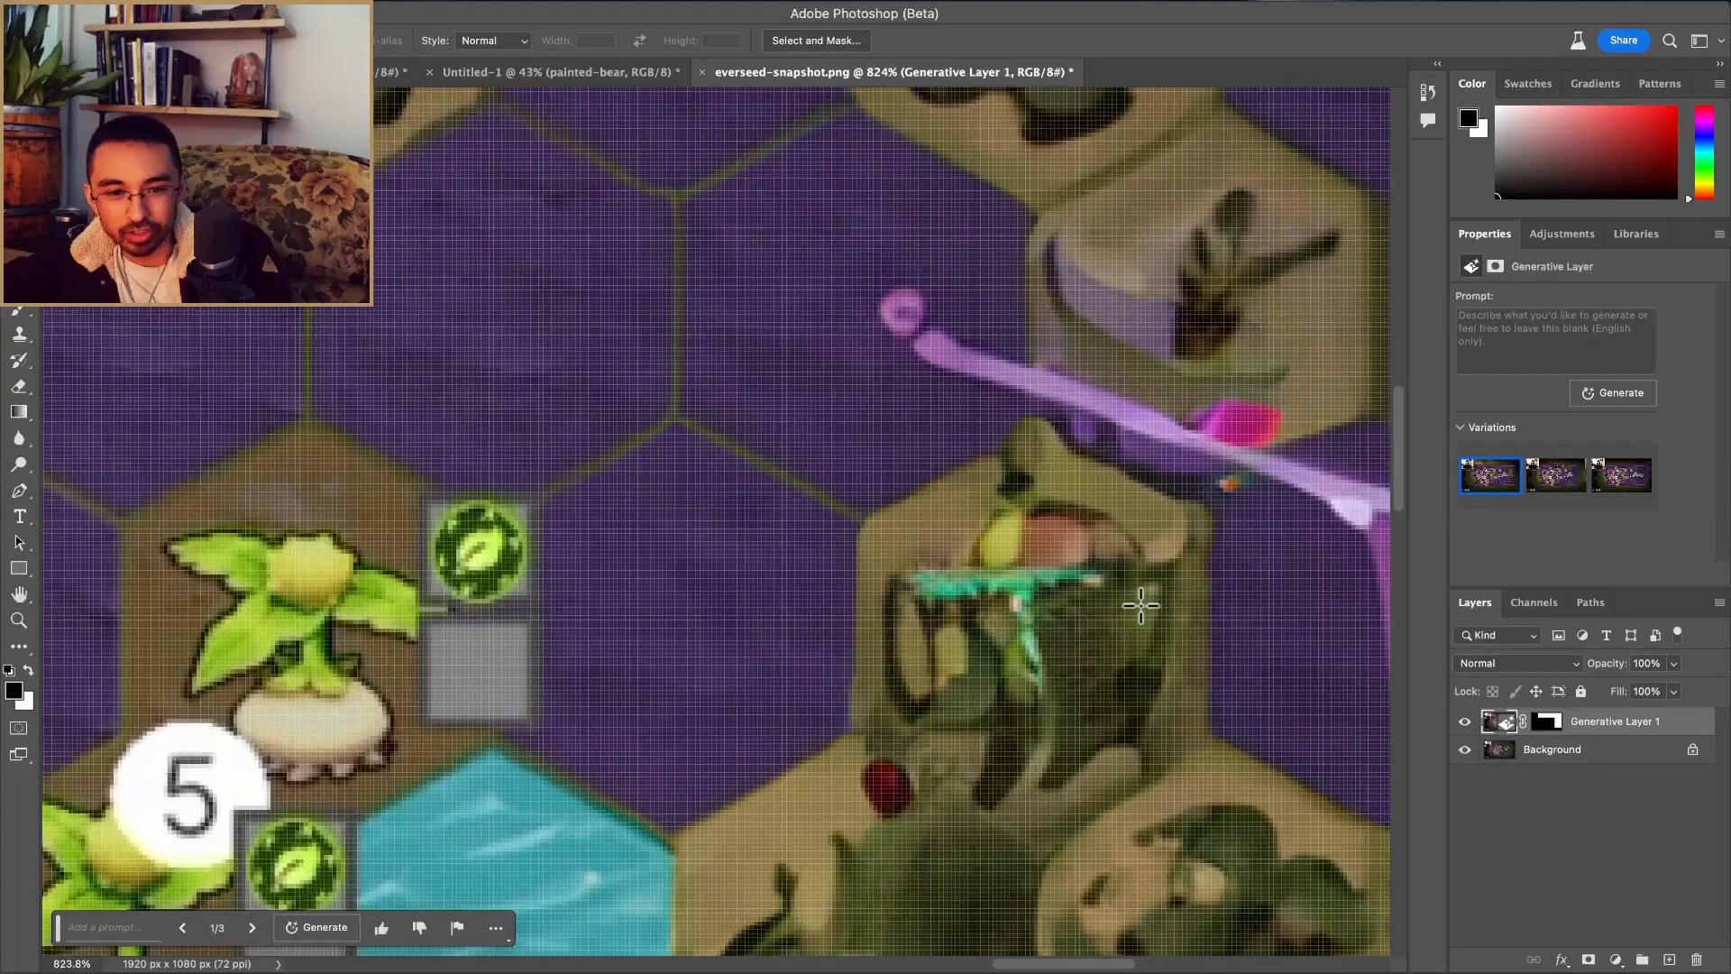
{"action": "scroll", "coordinate": [1141, 607], "scroll_direction": "down", "scroll_amount": 2}
{"action": "scroll", "coordinate": [1140, 607], "scroll_direction": "right", "scroll_amount": 3}
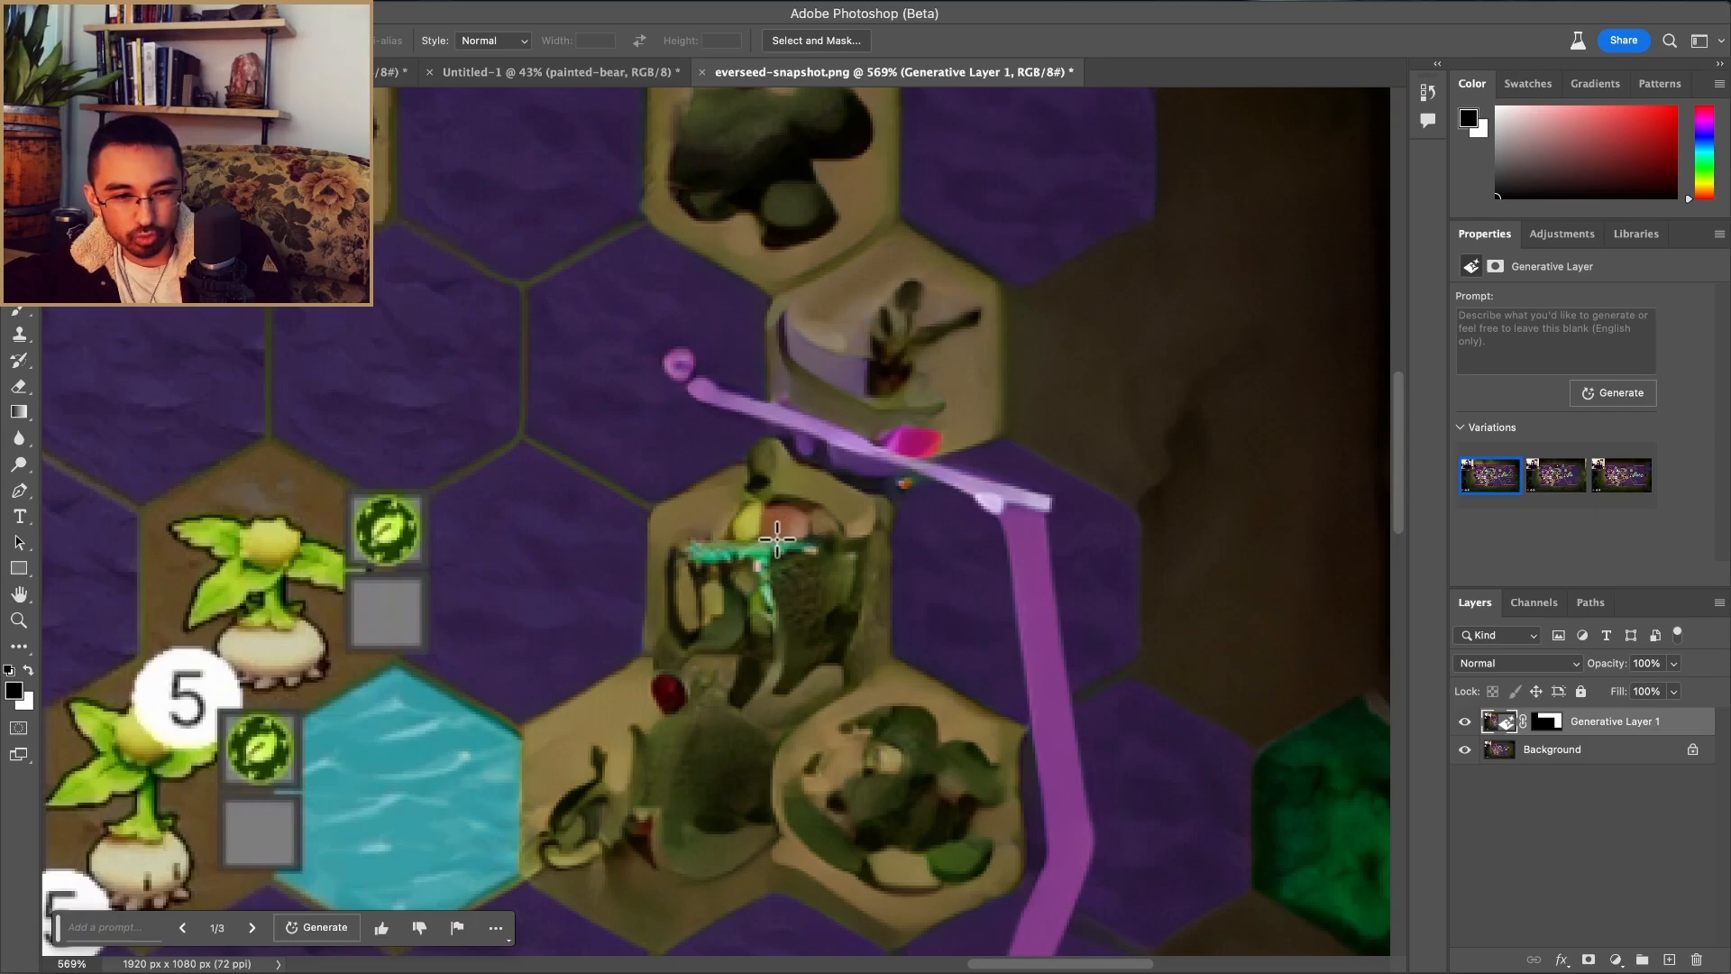
{"action": "scroll", "coordinate": [777, 541], "scroll_direction": "down", "scroll_amount": 5}
{"action": "scroll", "coordinate": [658, 551], "scroll_direction": "right", "scroll_amount": 5}
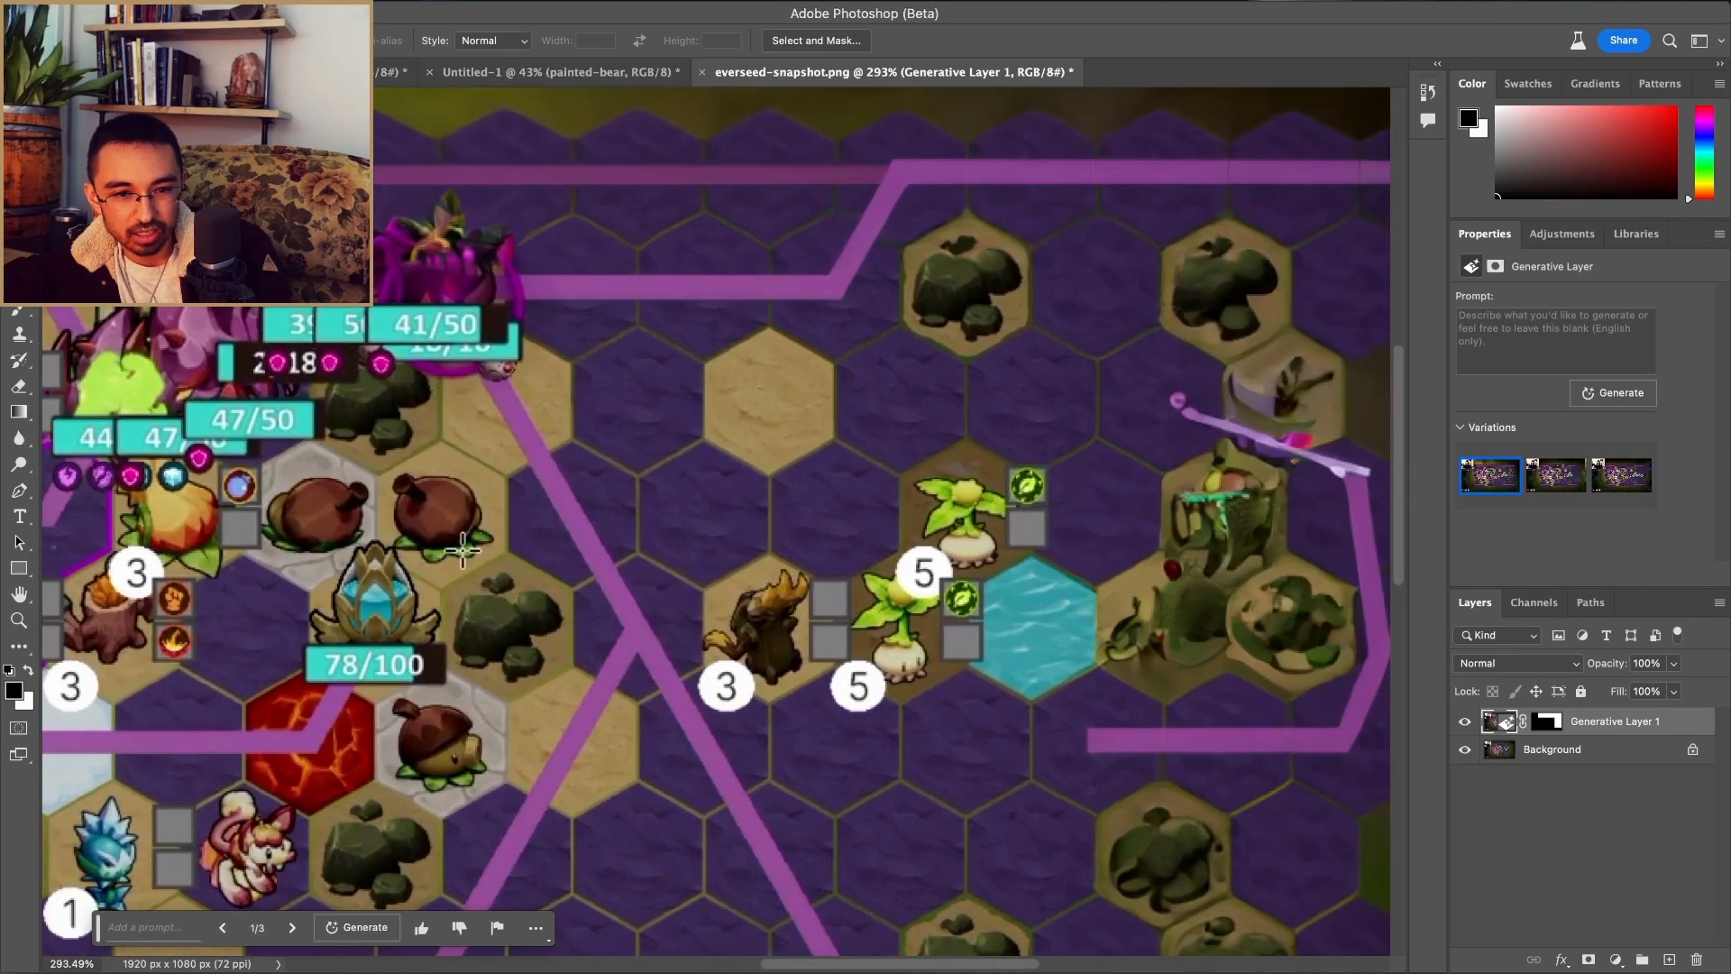
{"action": "scroll", "coordinate": [1116, 527], "scroll_direction": "right", "scroll_amount": 3}
{"action": "scroll", "coordinate": [1119, 505], "scroll_direction": "up", "scroll_amount": 5}
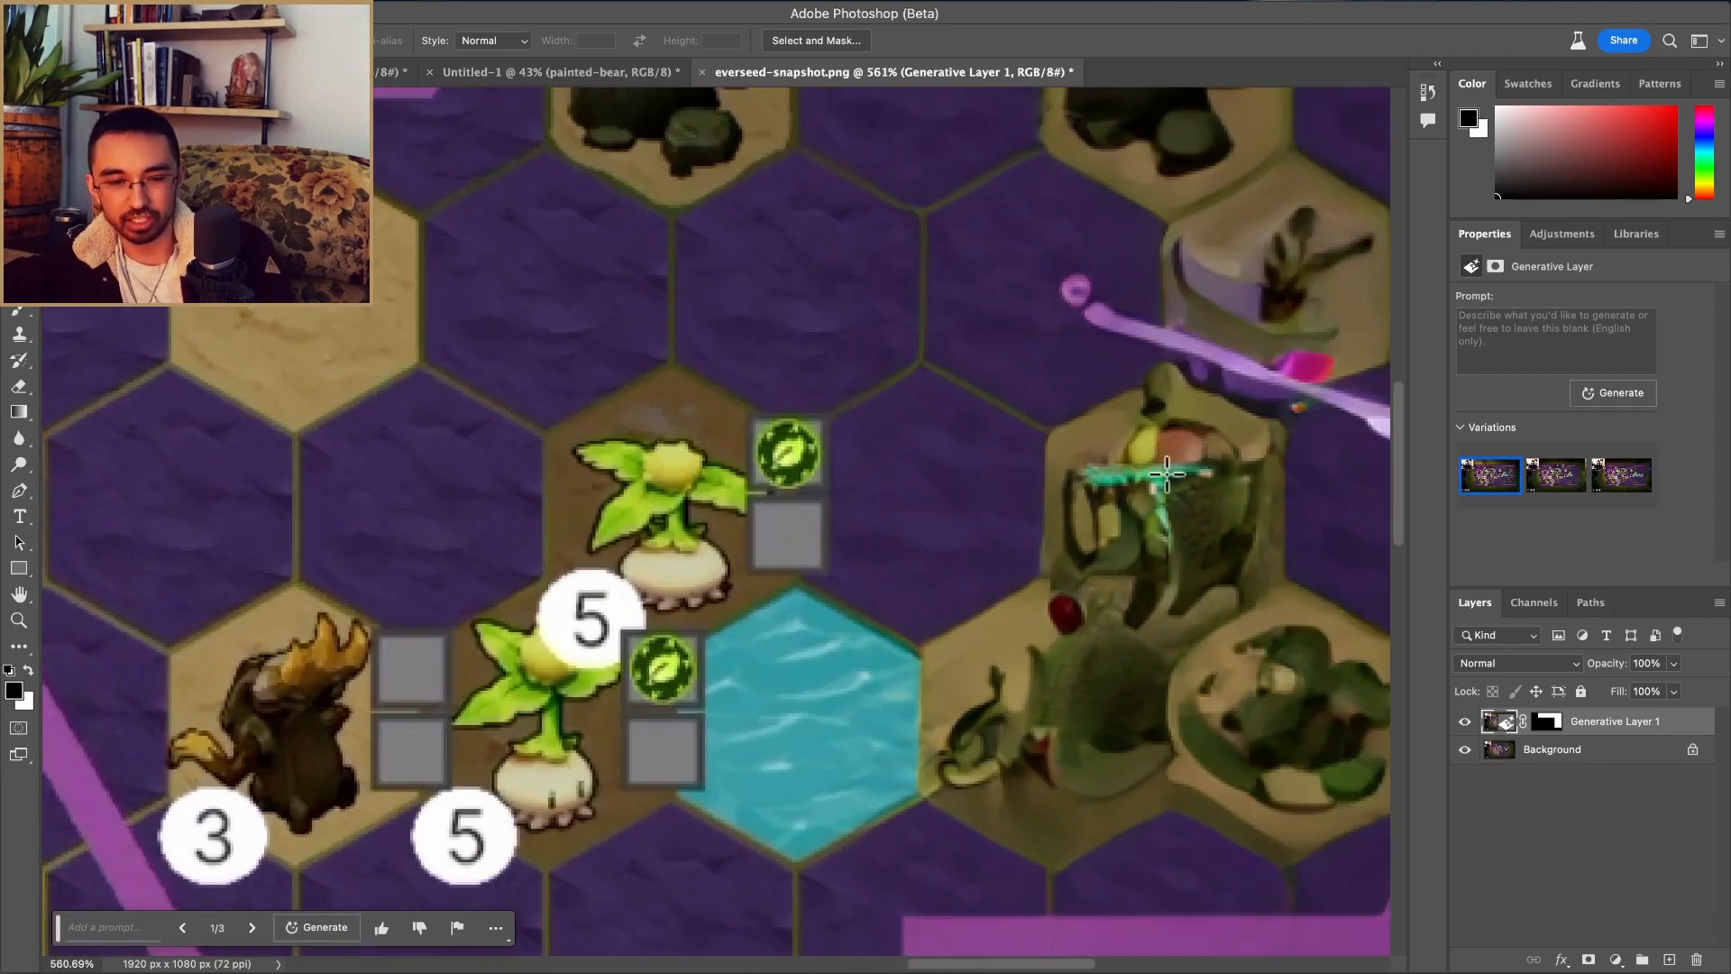
{"action": "scroll", "coordinate": [1166, 474], "scroll_direction": "down", "scroll_amount": 5}
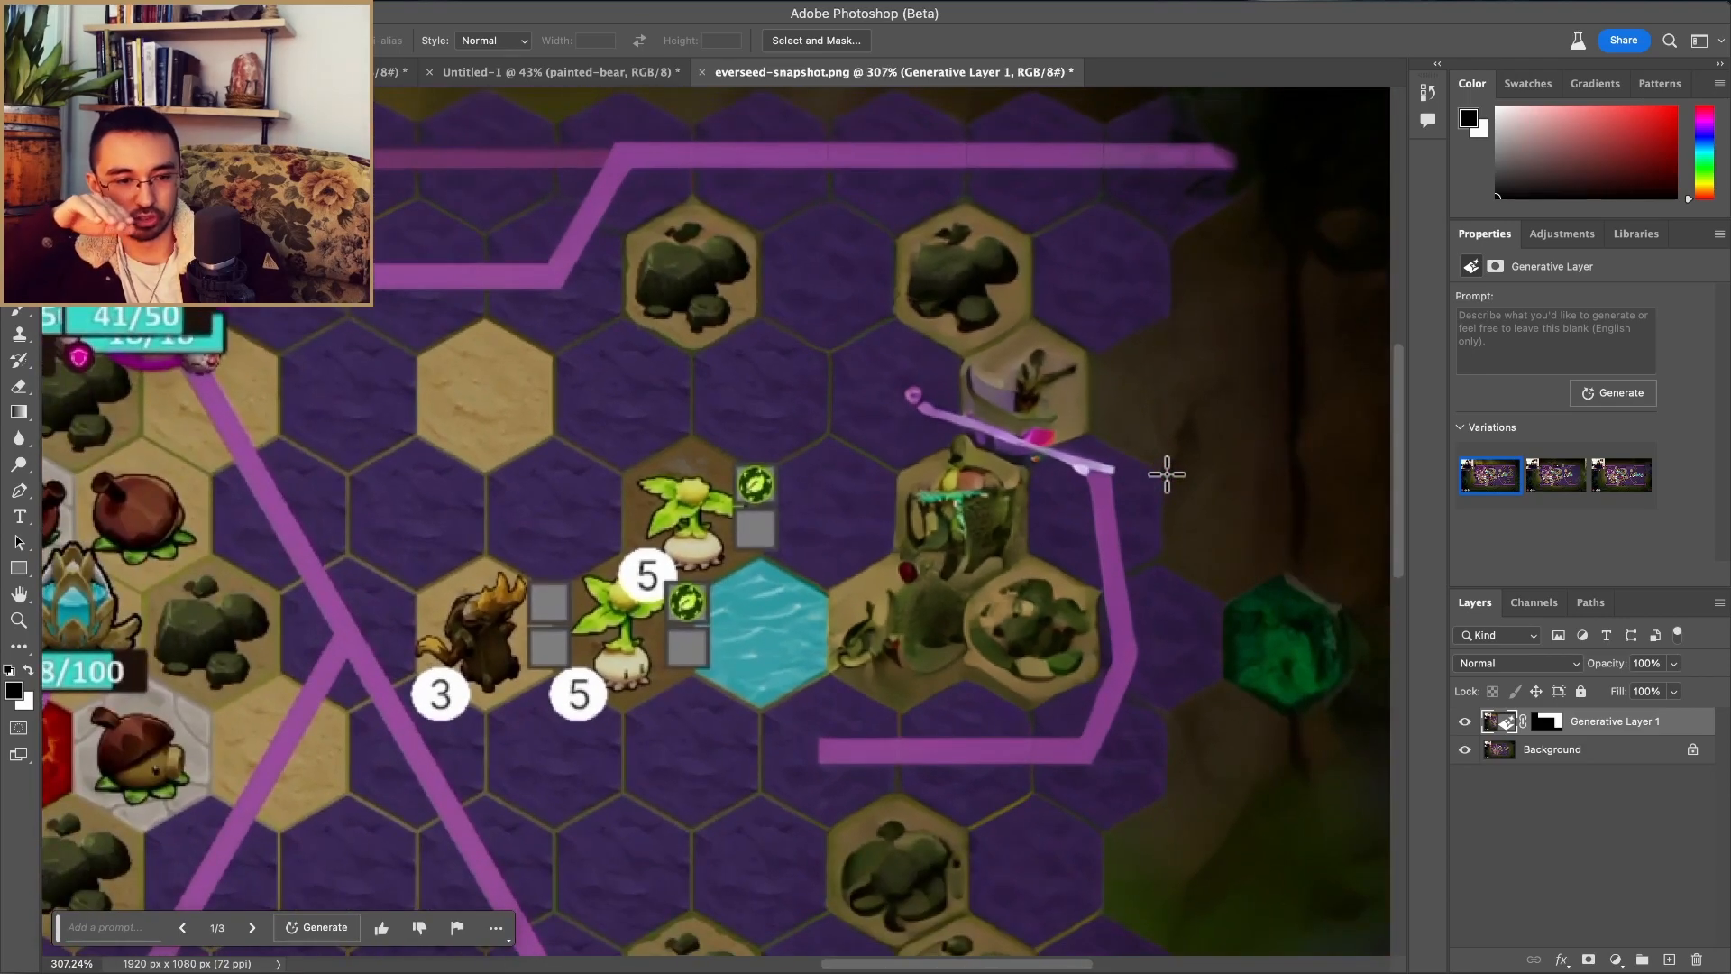
{"action": "scroll", "coordinate": [1167, 474], "scroll_direction": "left", "scroll_amount": 5}
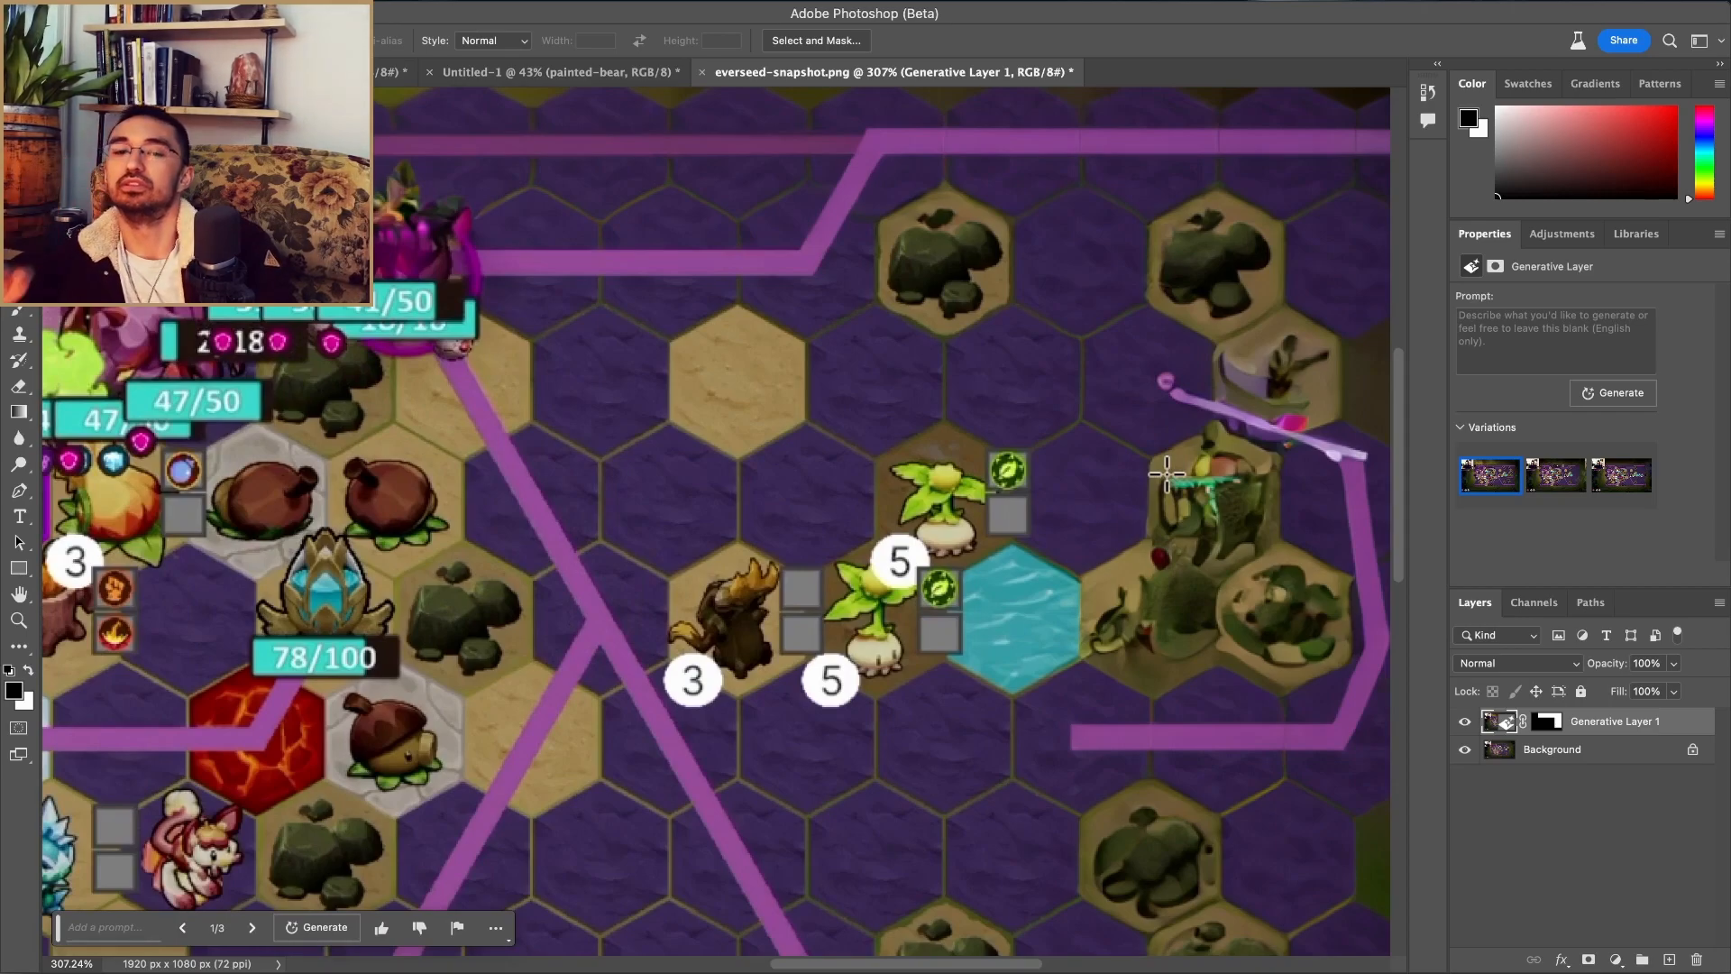
{"action": "scroll", "coordinate": [1167, 473], "scroll_direction": "up", "scroll_amount": 5}
{"action": "scroll", "coordinate": [1187, 444], "scroll_direction": "right", "scroll_amount": 5}
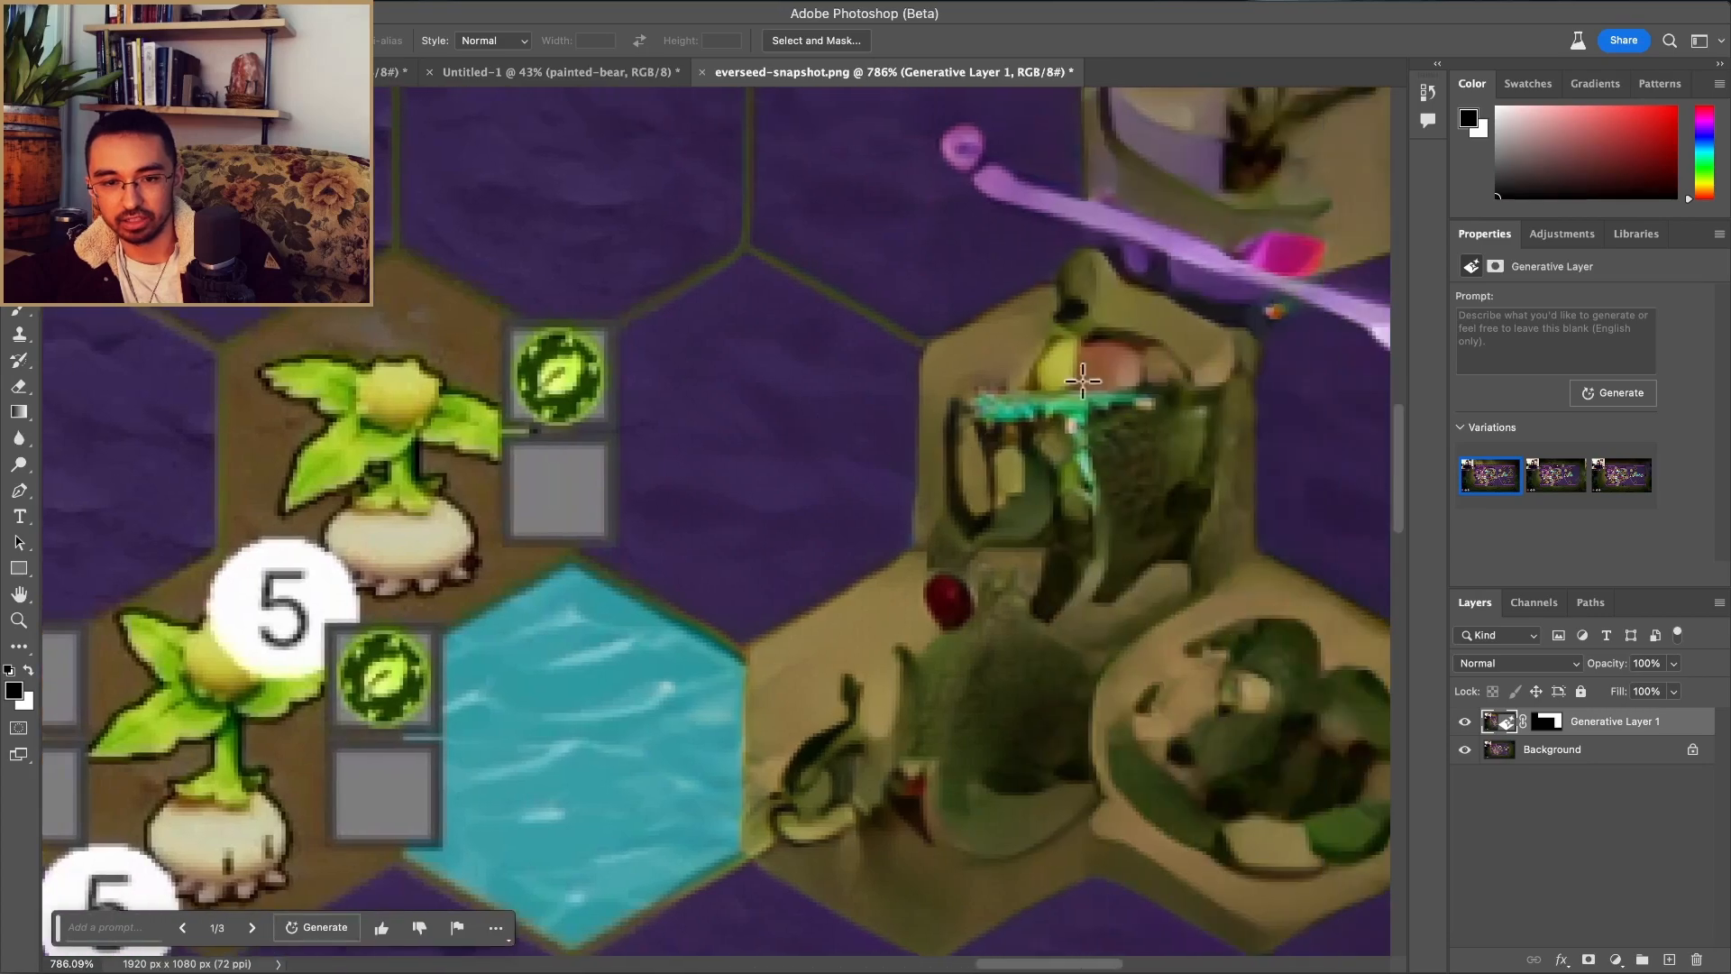
{"action": "scroll", "coordinate": [1290, 361], "scroll_direction": "down", "scroll_amount": 6}
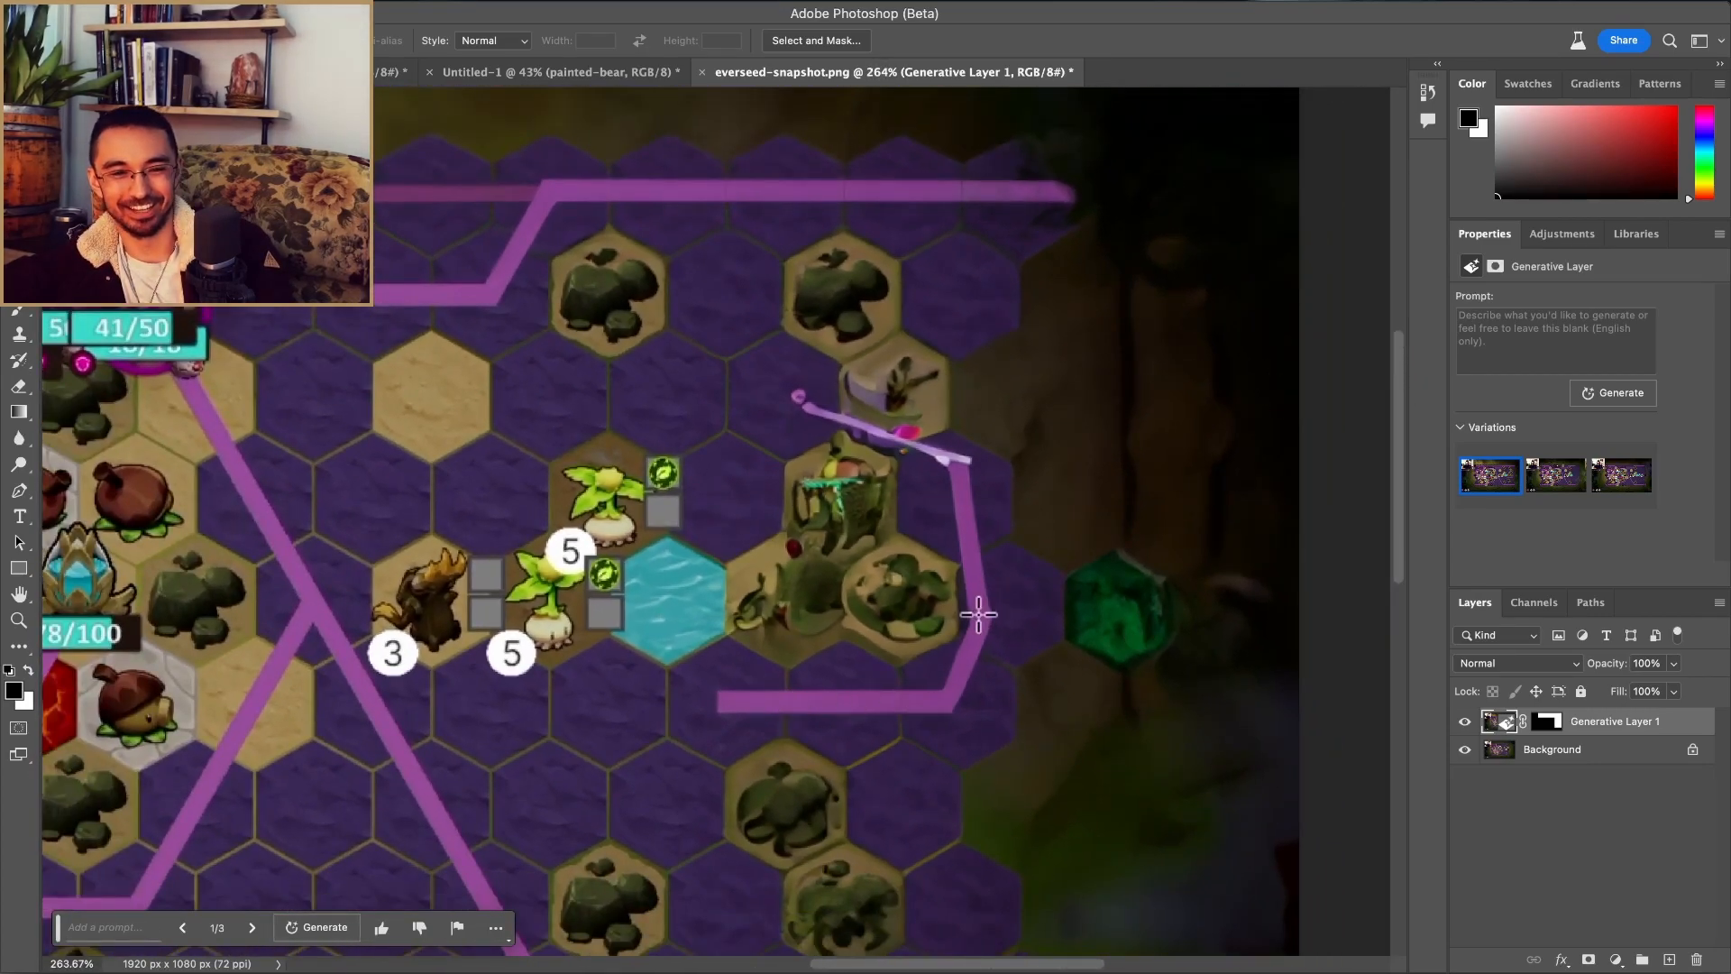
{"action": "scroll", "coordinate": [784, 611], "scroll_direction": "up", "scroll_amount": 4}
{"action": "scroll", "coordinate": [766, 785], "scroll_direction": "right", "scroll_amount": 3}
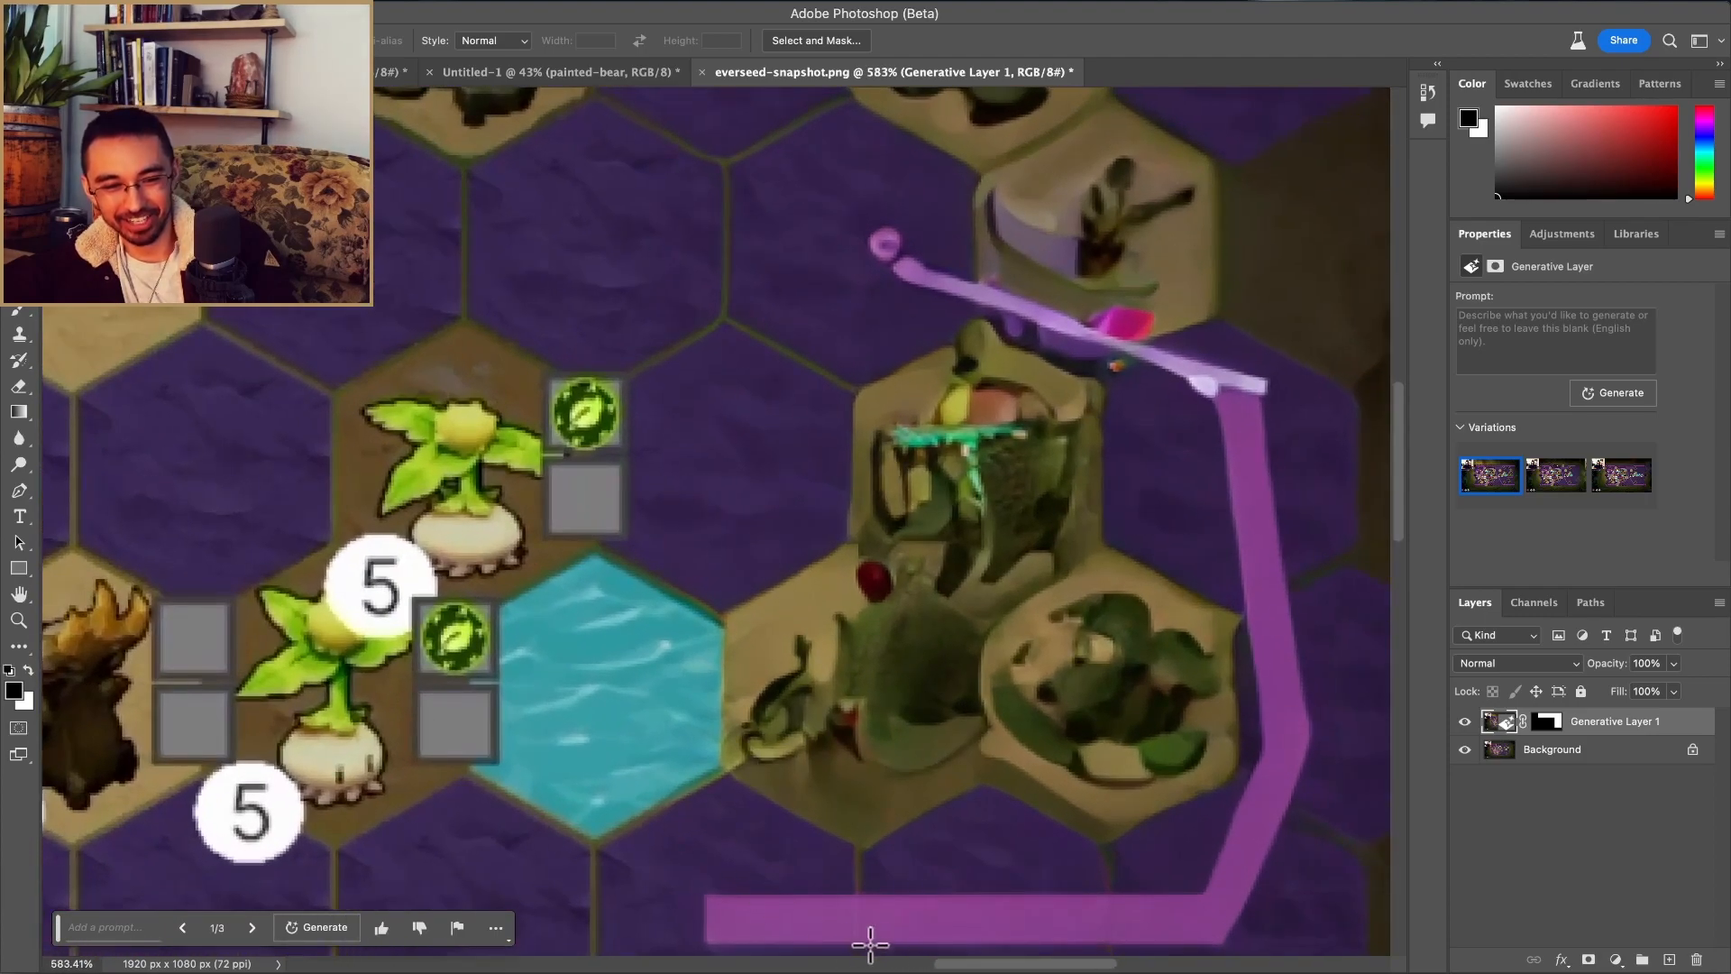
{"action": "scroll", "coordinate": [992, 933], "scroll_direction": "right", "scroll_amount": 2}
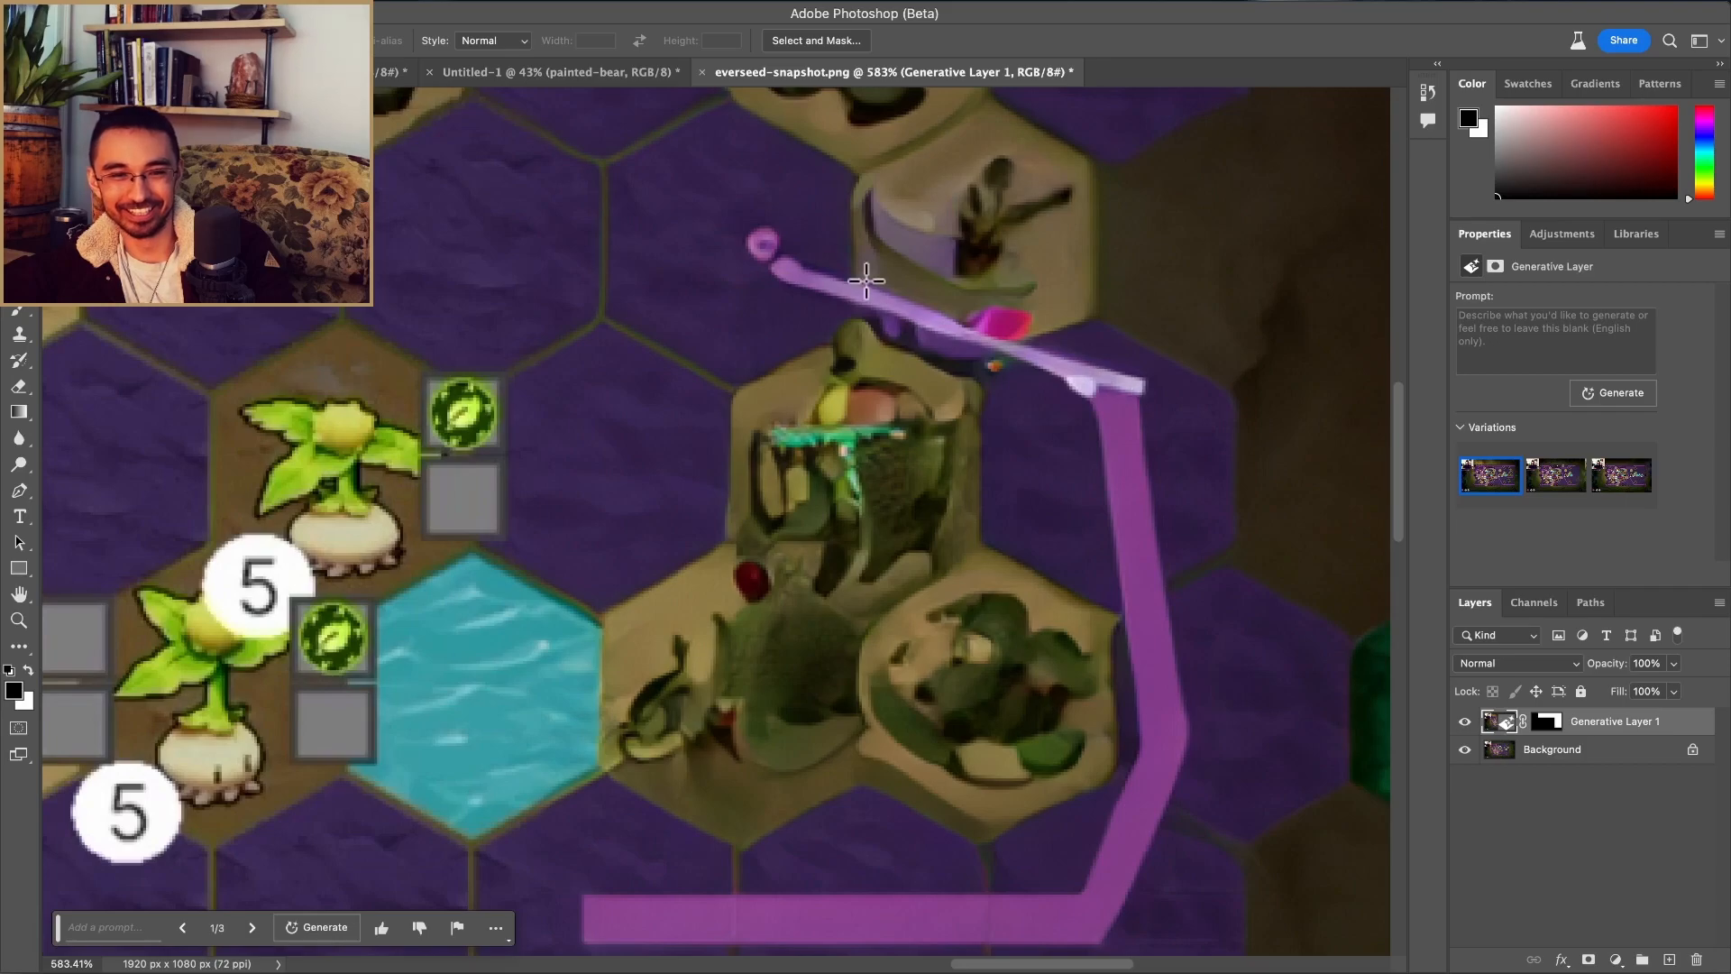
{"action": "scroll", "coordinate": [1118, 487], "scroll_direction": "down", "scroll_amount": 3}
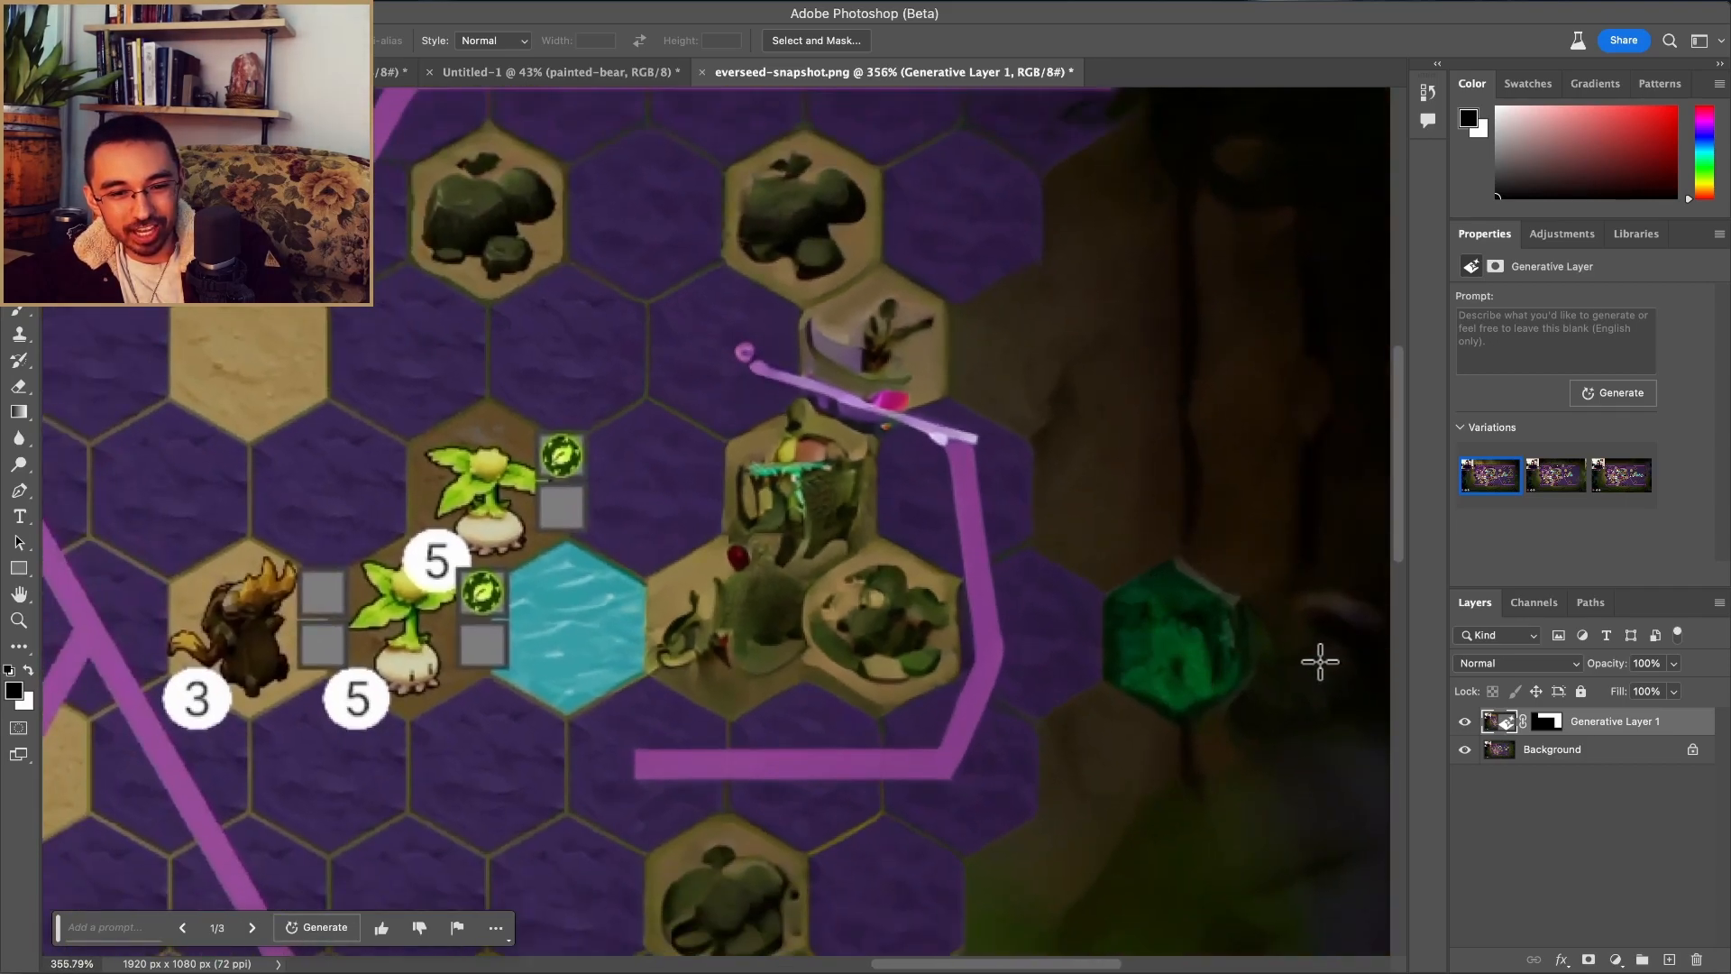
{"action": "scroll", "coordinate": [1262, 661], "scroll_direction": "down", "scroll_amount": 5}
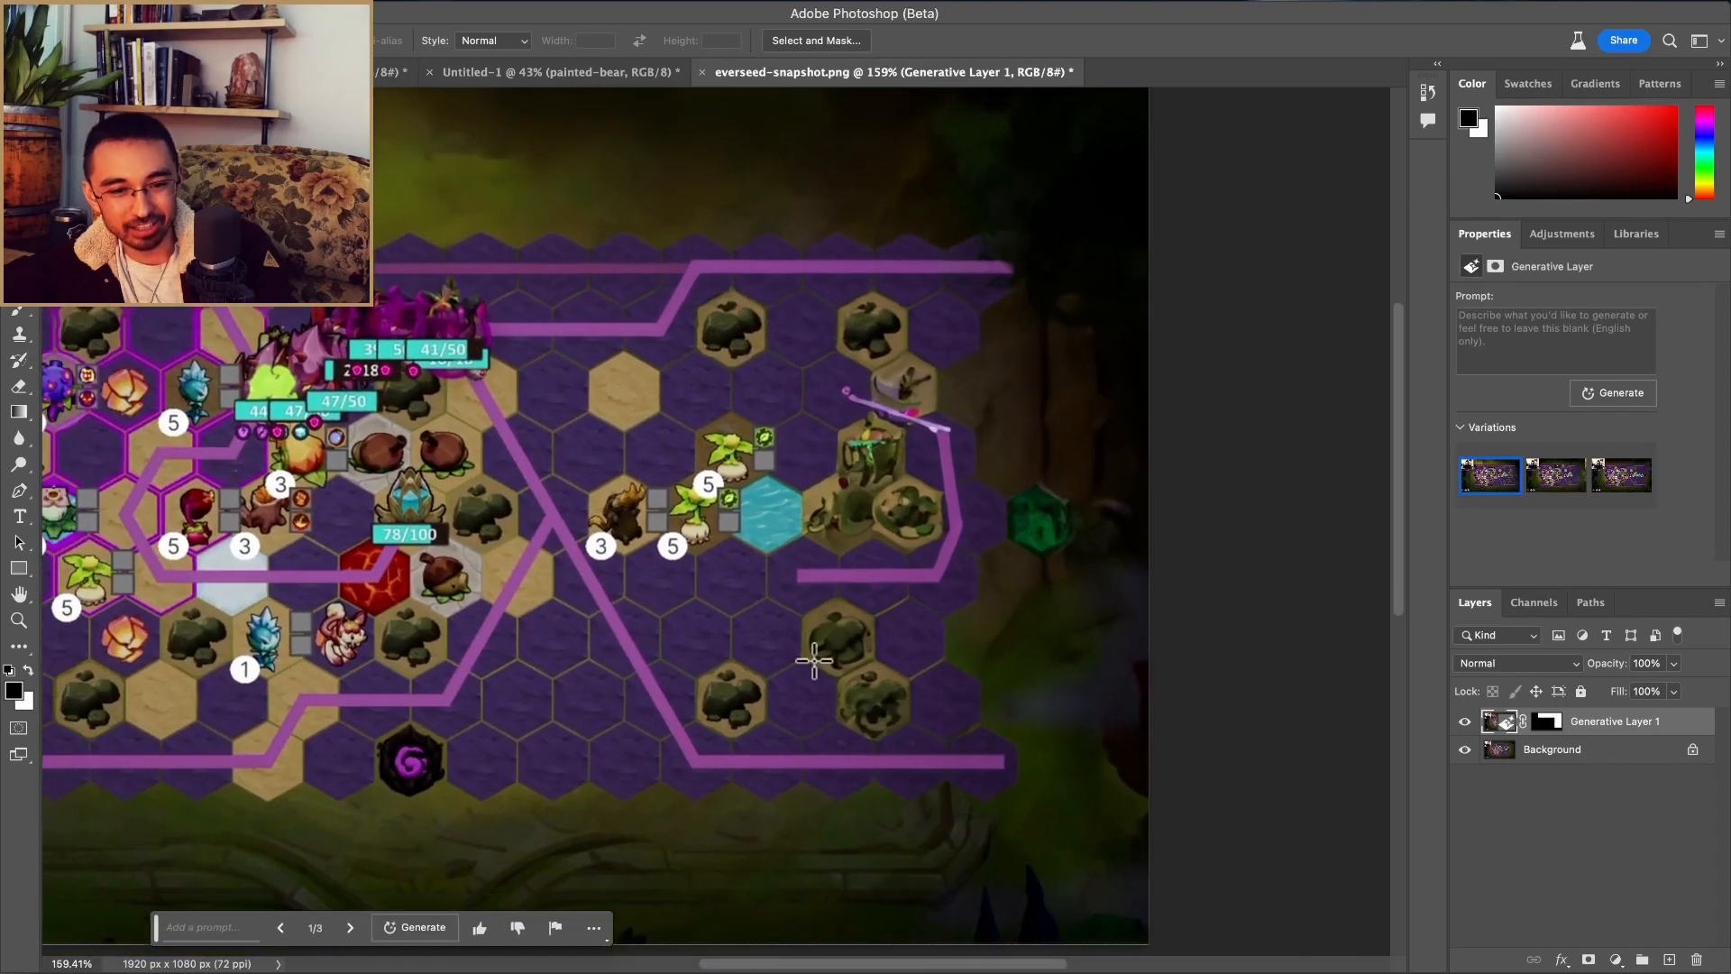
{"action": "scroll", "coordinate": [815, 661], "scroll_direction": "down", "scroll_amount": 4}
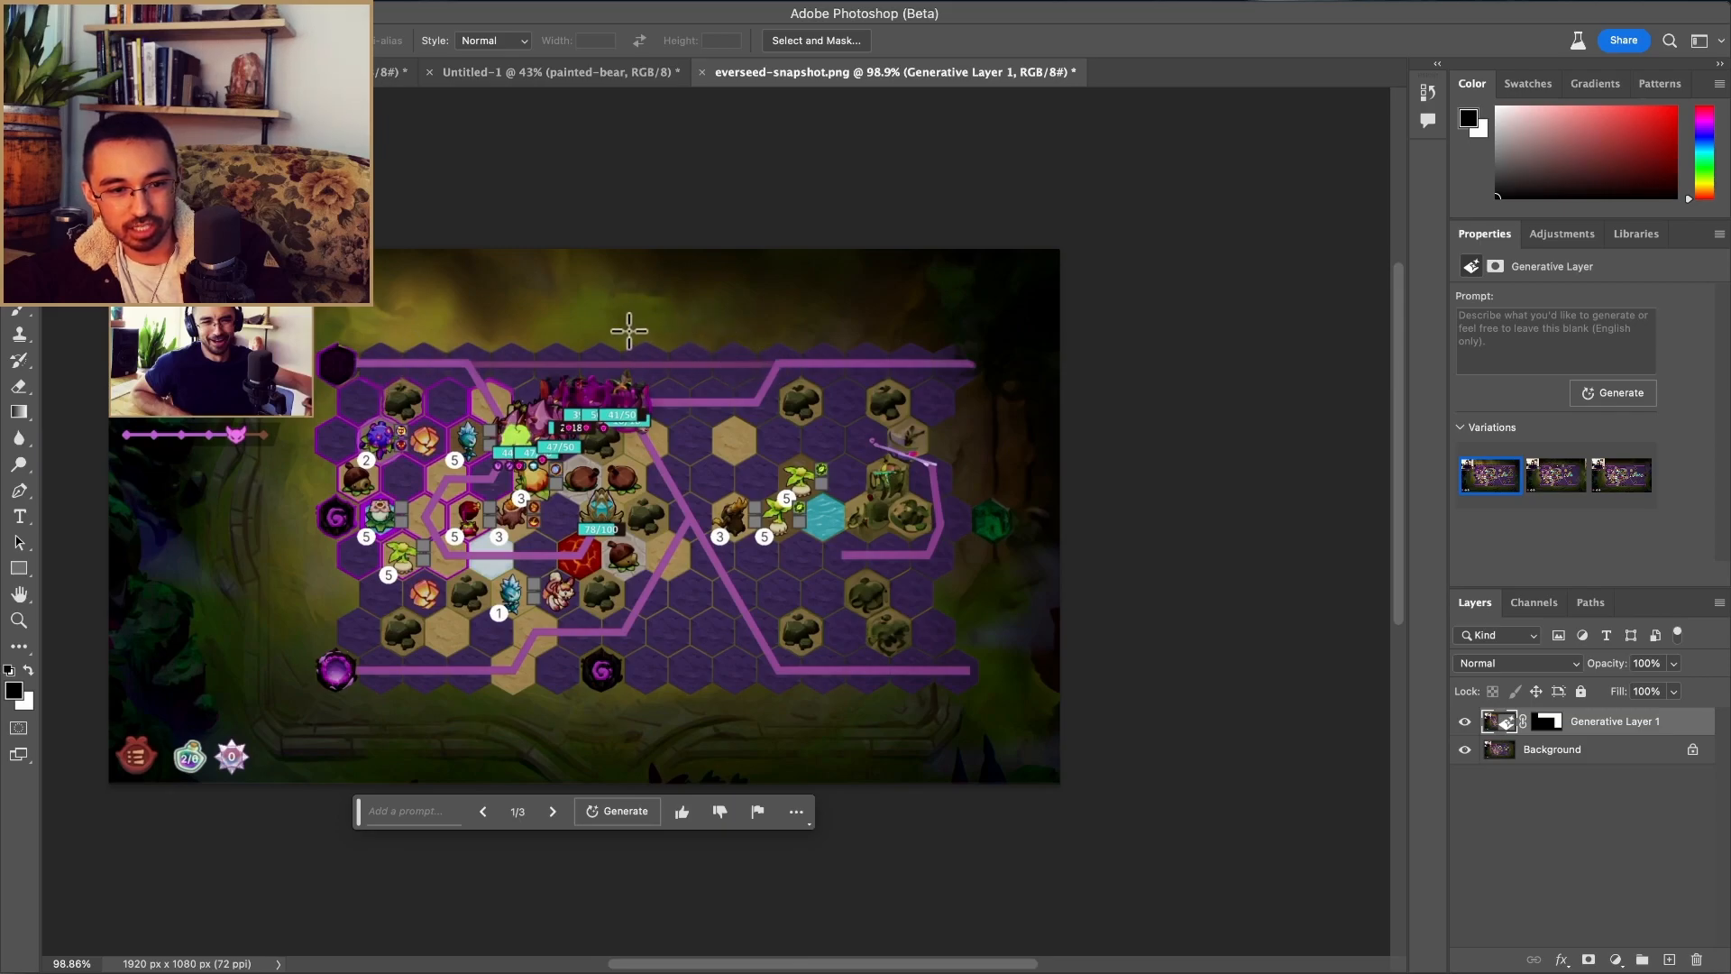
Step: Clear the selection and widen the canvas to 2800 pixels, anchored so that it extends to the right
{"action": "left_click_drag", "start_coordinate": [637, 331], "coordinate": [1134, 747]}
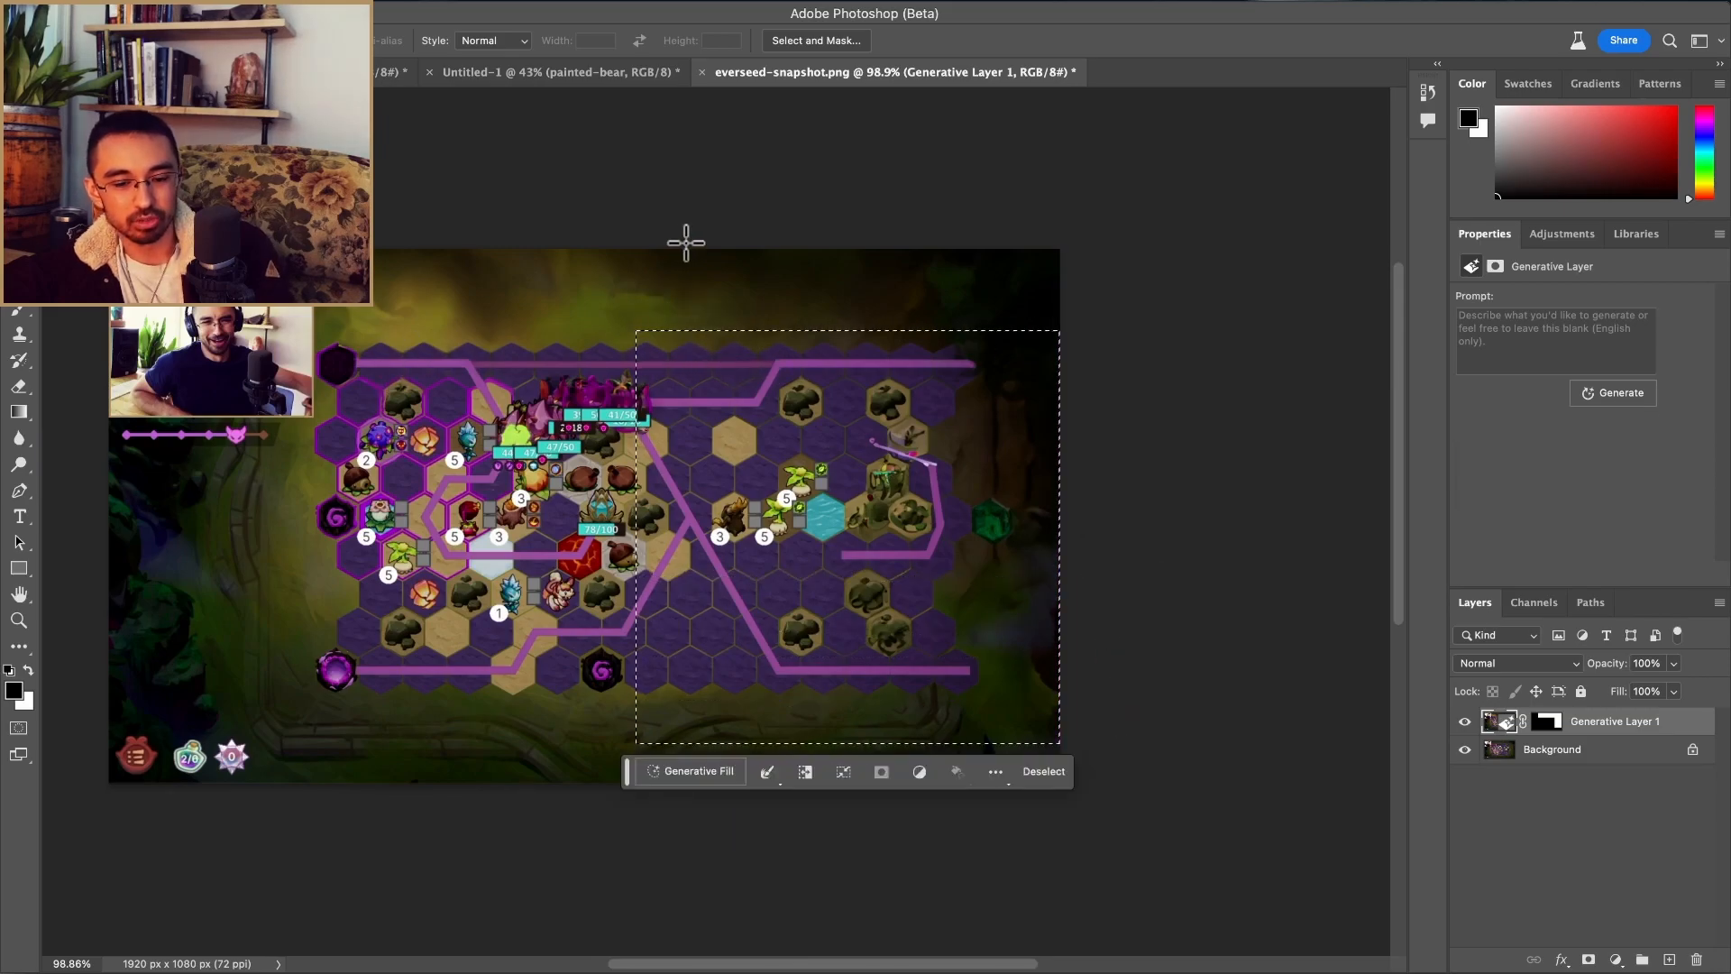
{"action": "key", "text": "super+d"}
{"action": "left_click", "coordinate": [221, 3]}
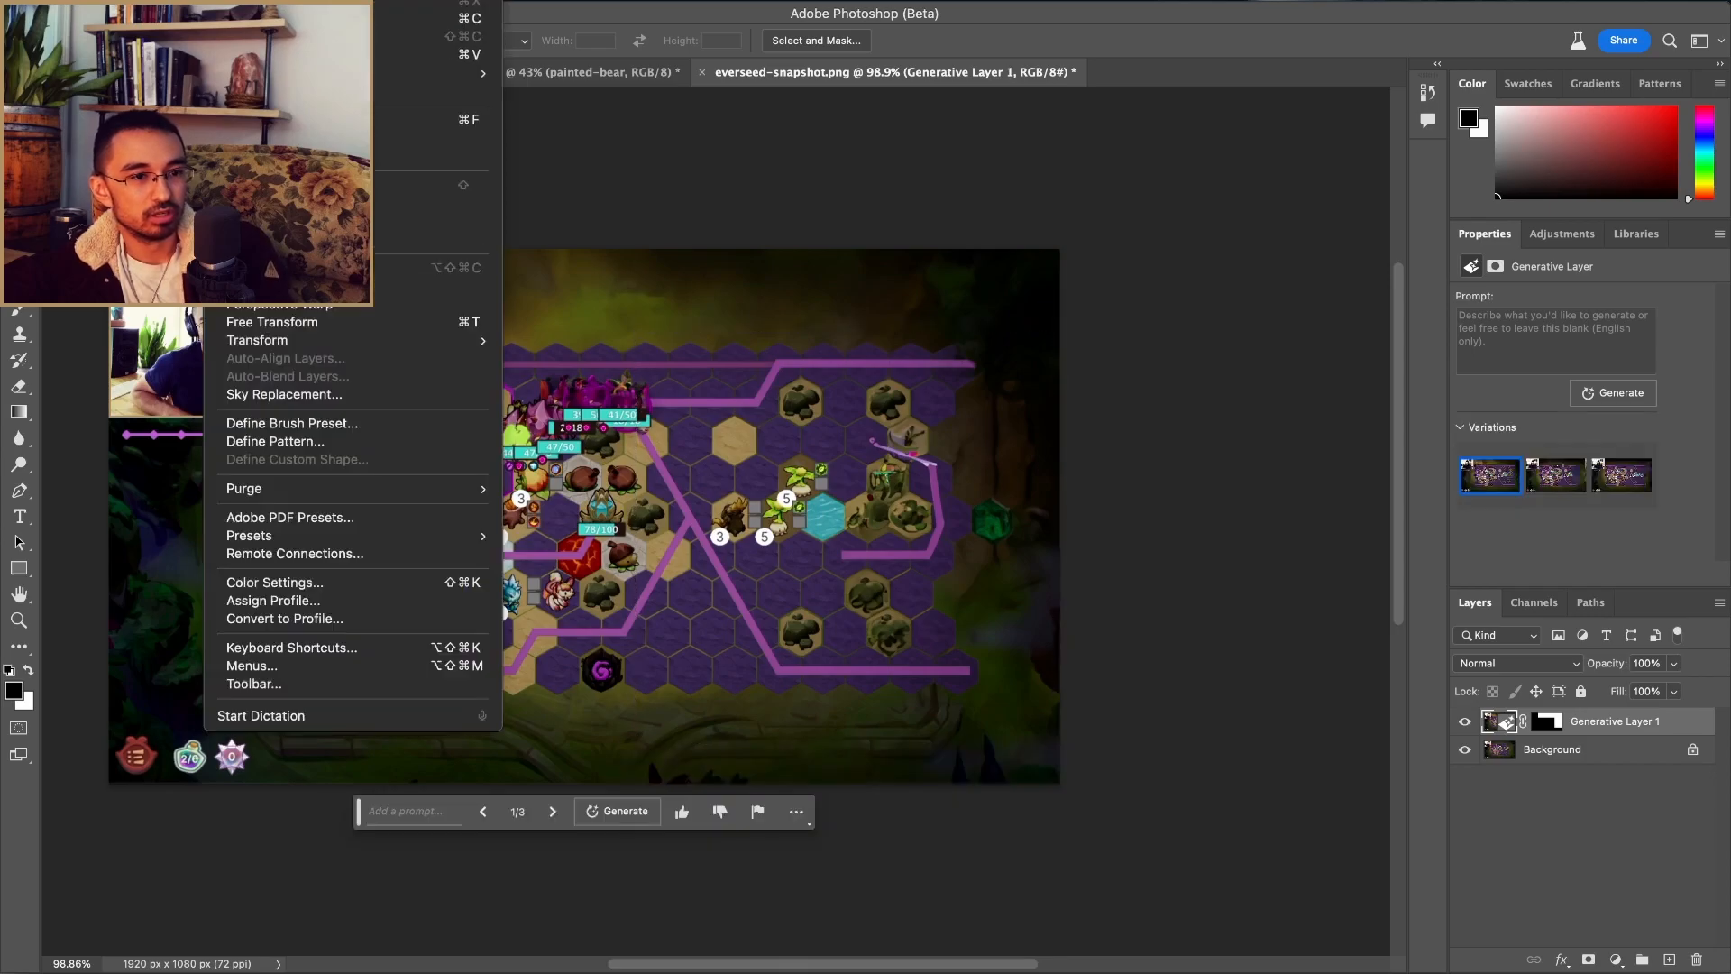
{"action": "mouse_move", "coordinate": [264, 4]}
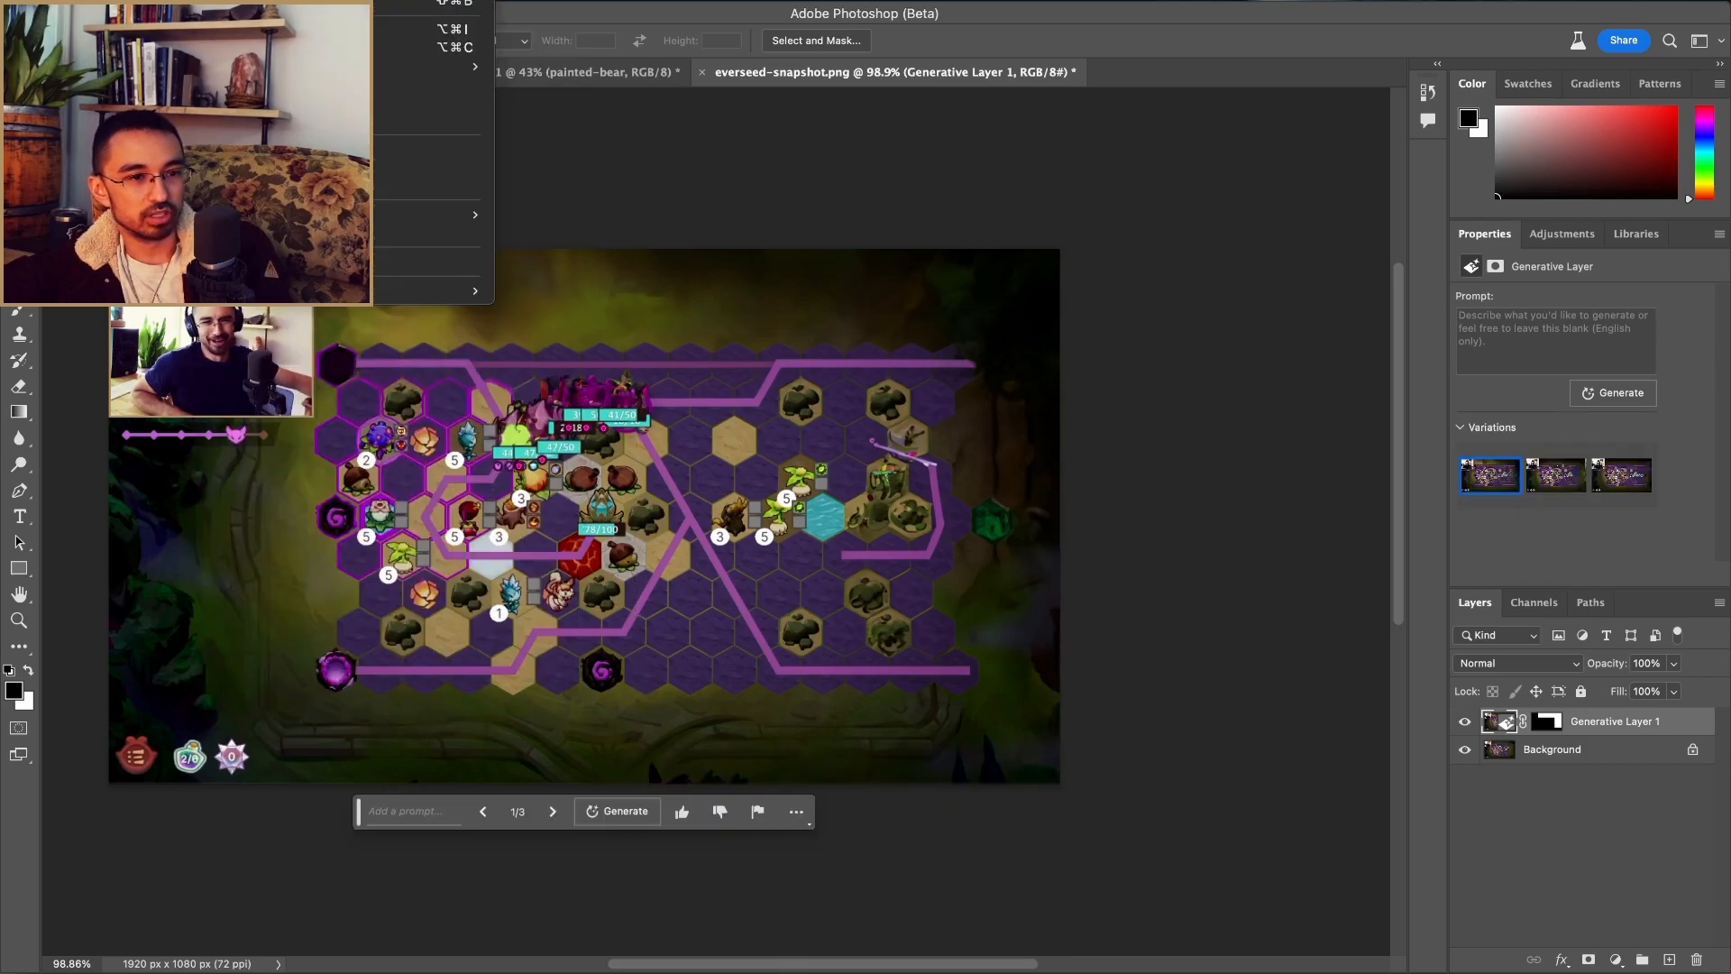
{"action": "left_click", "coordinate": [424, 47]}
{"action": "left_click", "coordinate": [944, 510]}
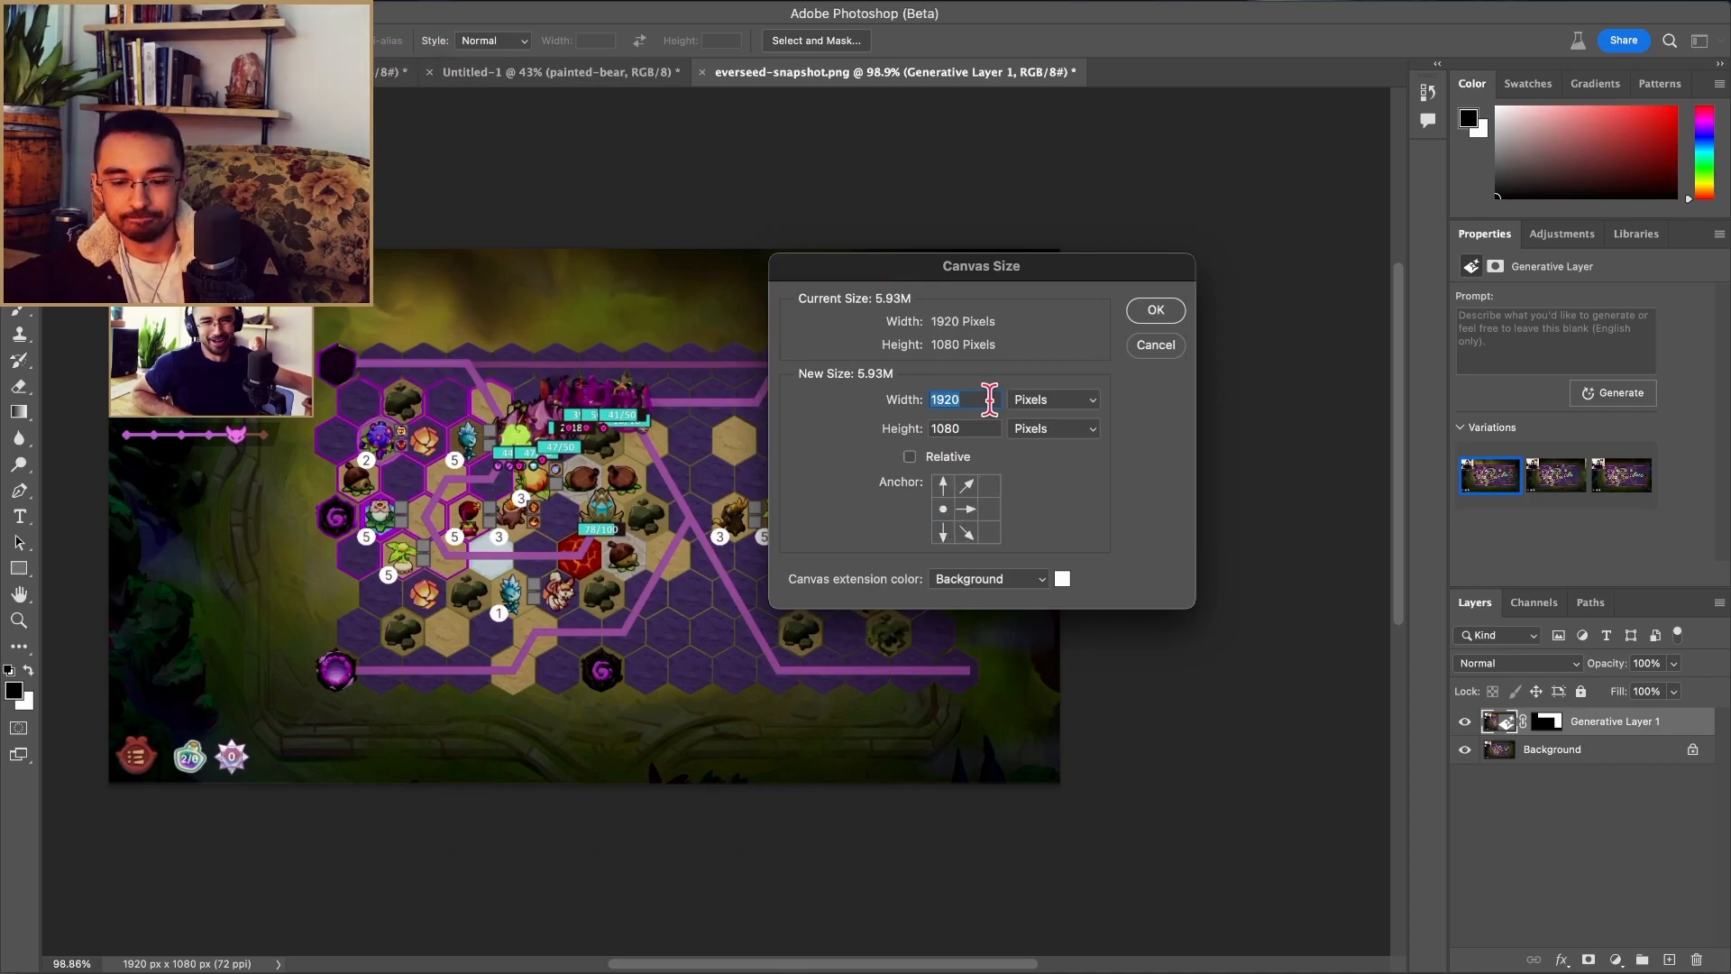
{"action": "type", "text": "2800"}
{"action": "left_click", "coordinate": [1150, 312]}
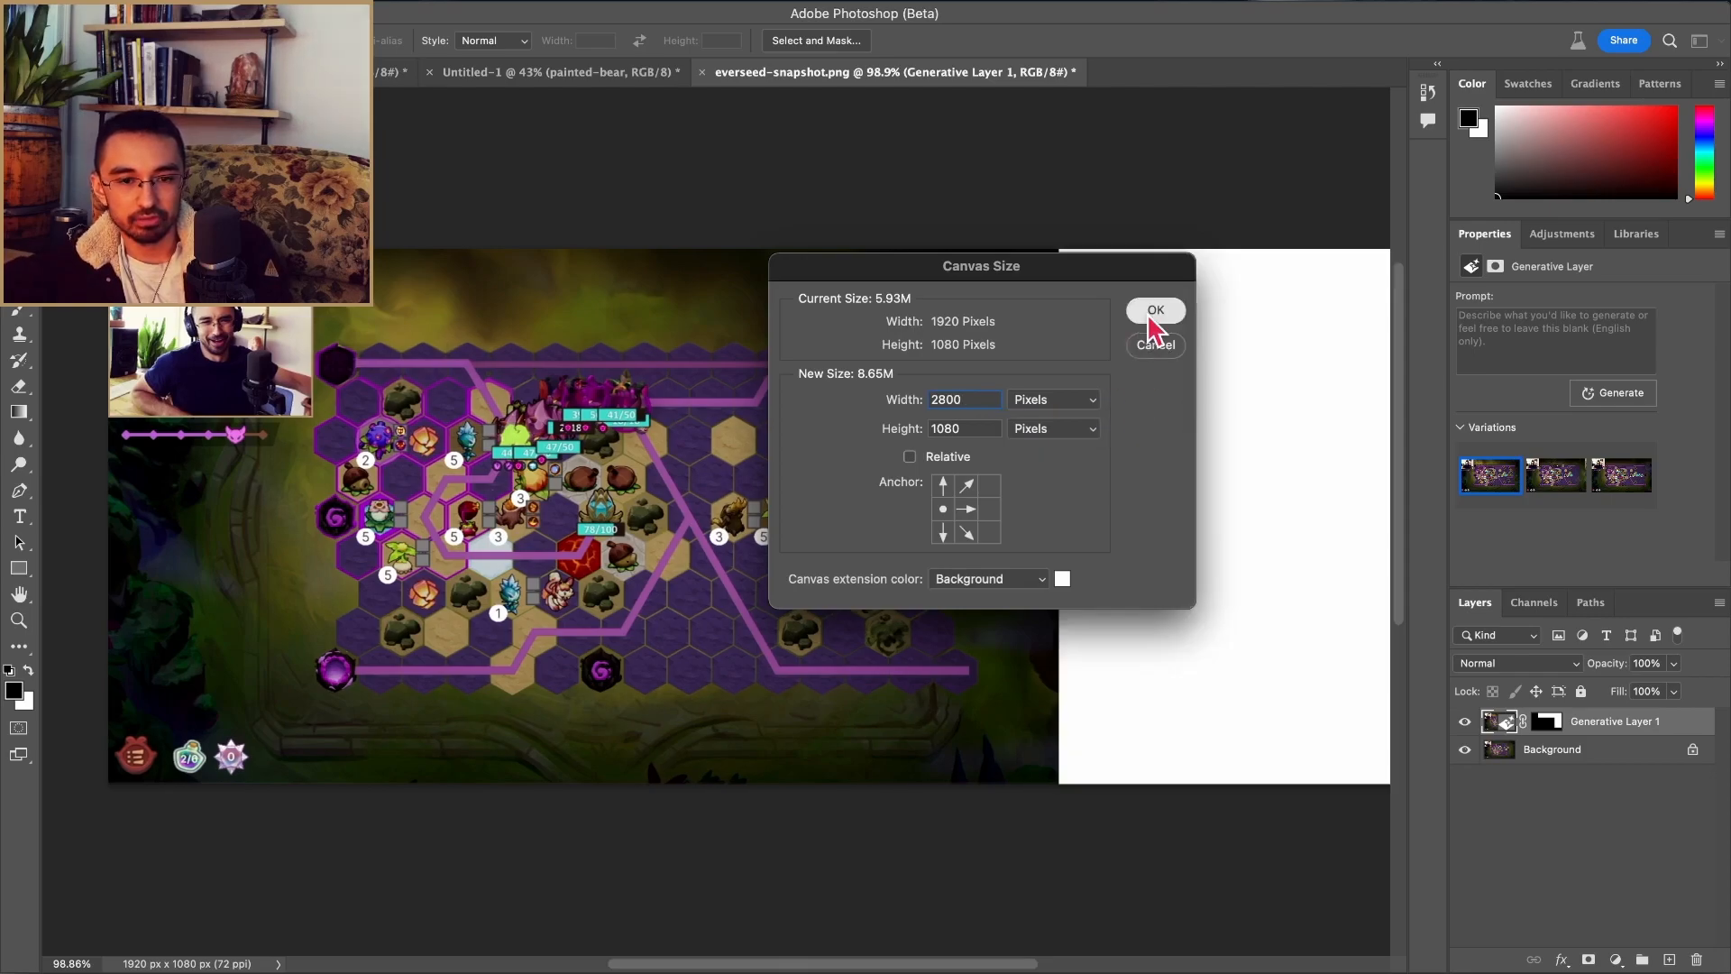
Step: Clear the white canvas extension with part of the board's edge, and extend the board over it with Generative Fill without a prompt
{"action": "scroll", "coordinate": [1044, 559], "scroll_direction": "right", "scroll_amount": 3}
{"action": "scroll", "coordinate": [992, 563], "scroll_direction": "left", "scroll_amount": 2}
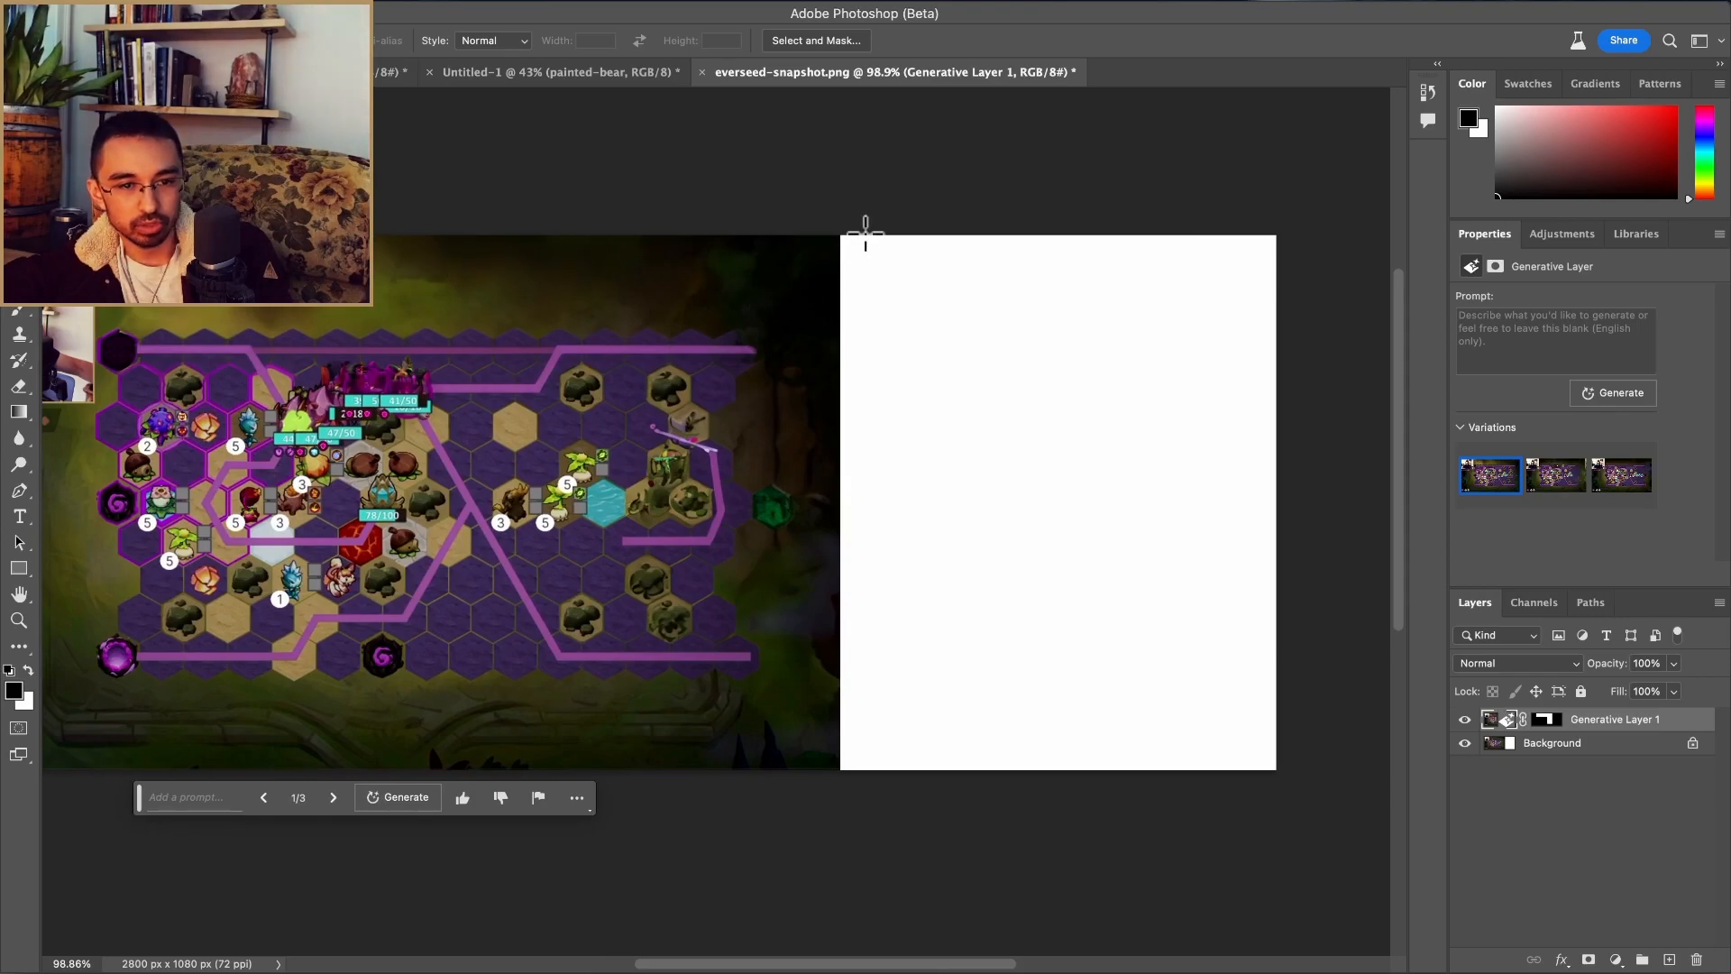
{"action": "left_click_drag", "start_coordinate": [868, 235], "coordinate": [708, 806]}
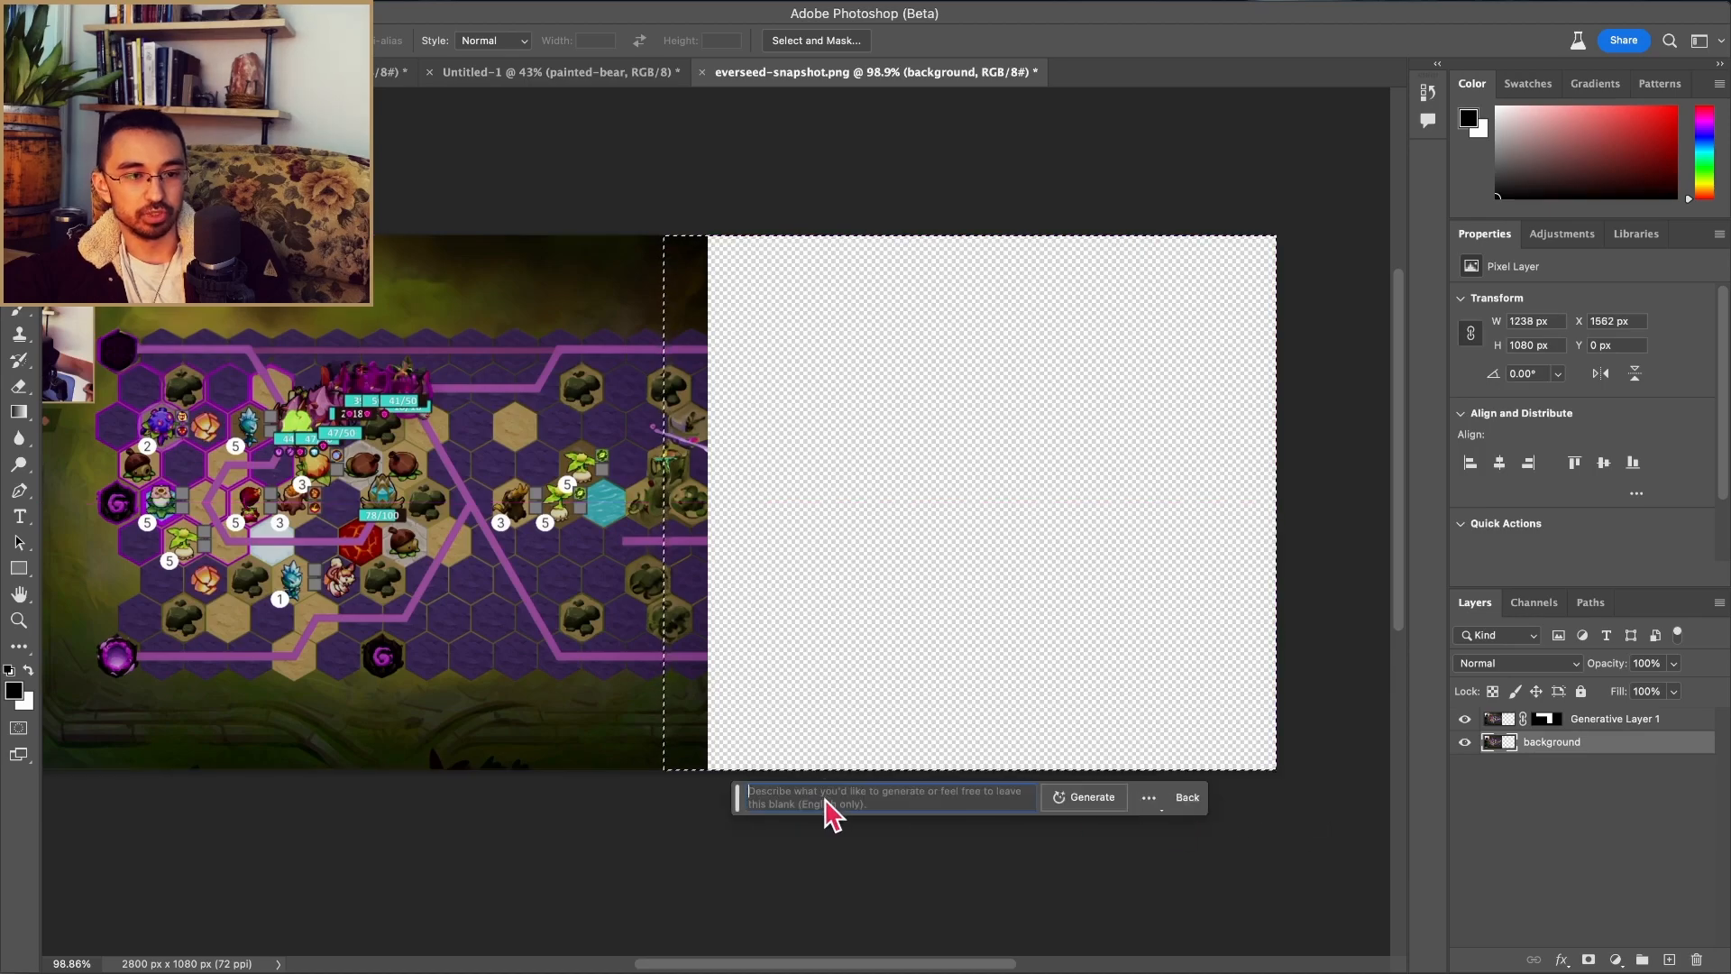
{"action": "left_click", "coordinate": [1114, 799]}
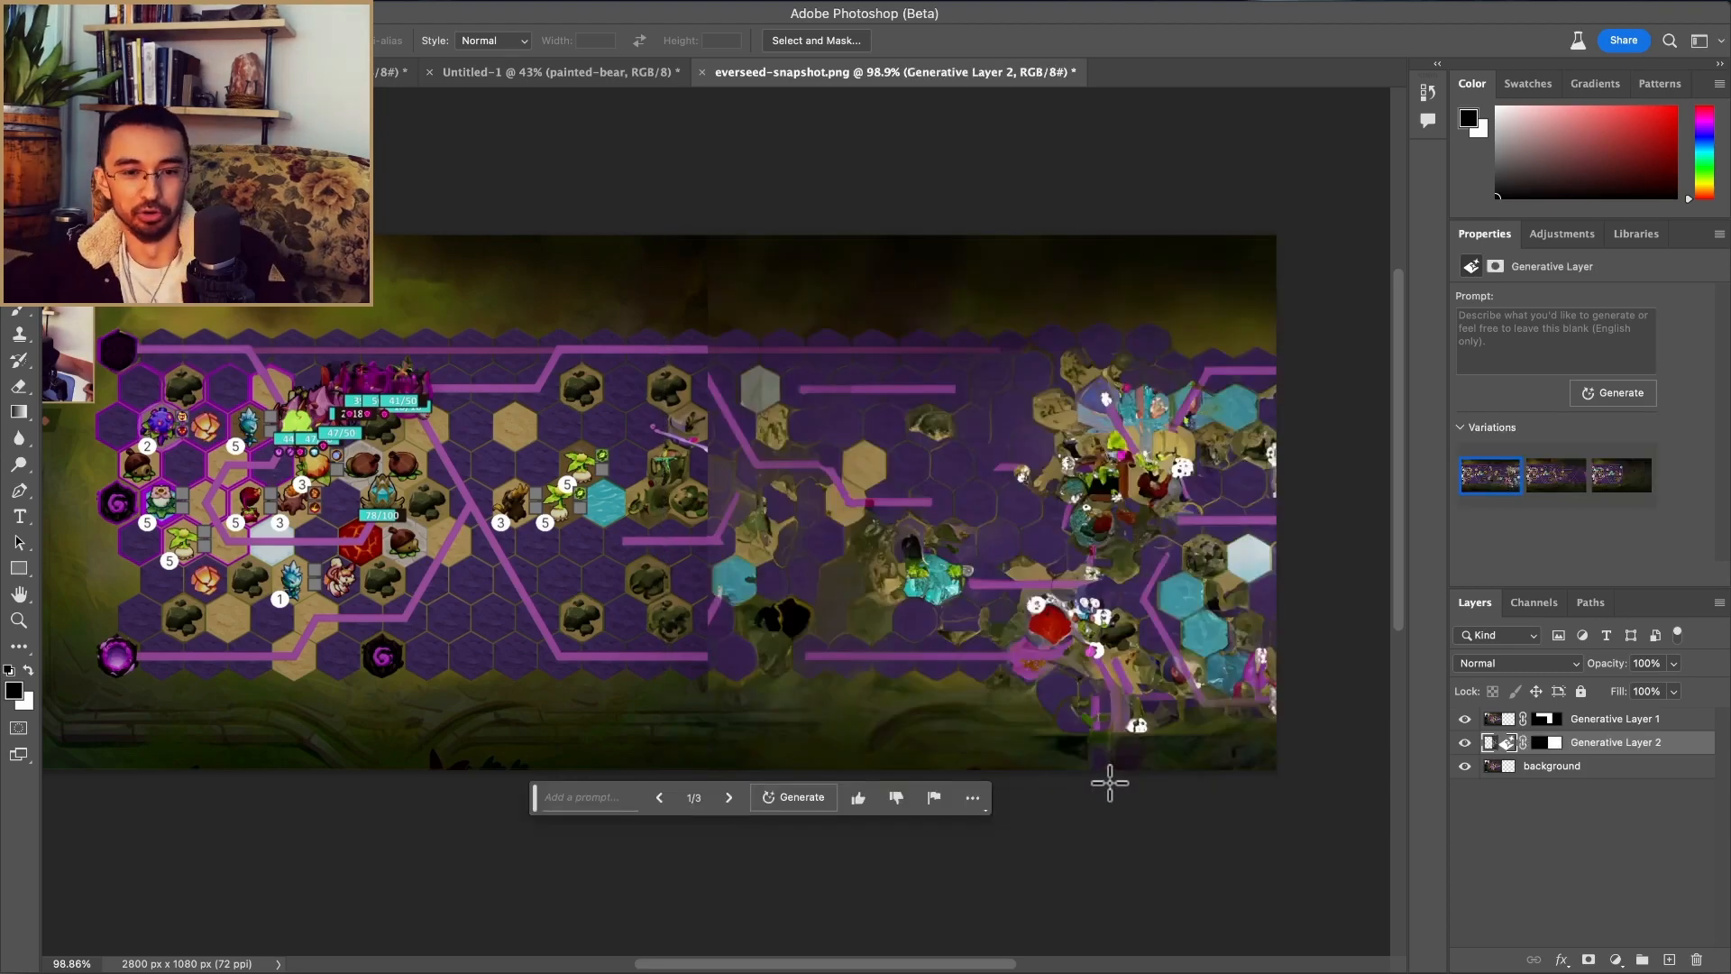
Step: Examine the generated board extension up close from the seam to its outer edge, including the distorted hexes and creatures
{"action": "scroll", "coordinate": [1006, 642], "scroll_direction": "up", "scroll_amount": 5}
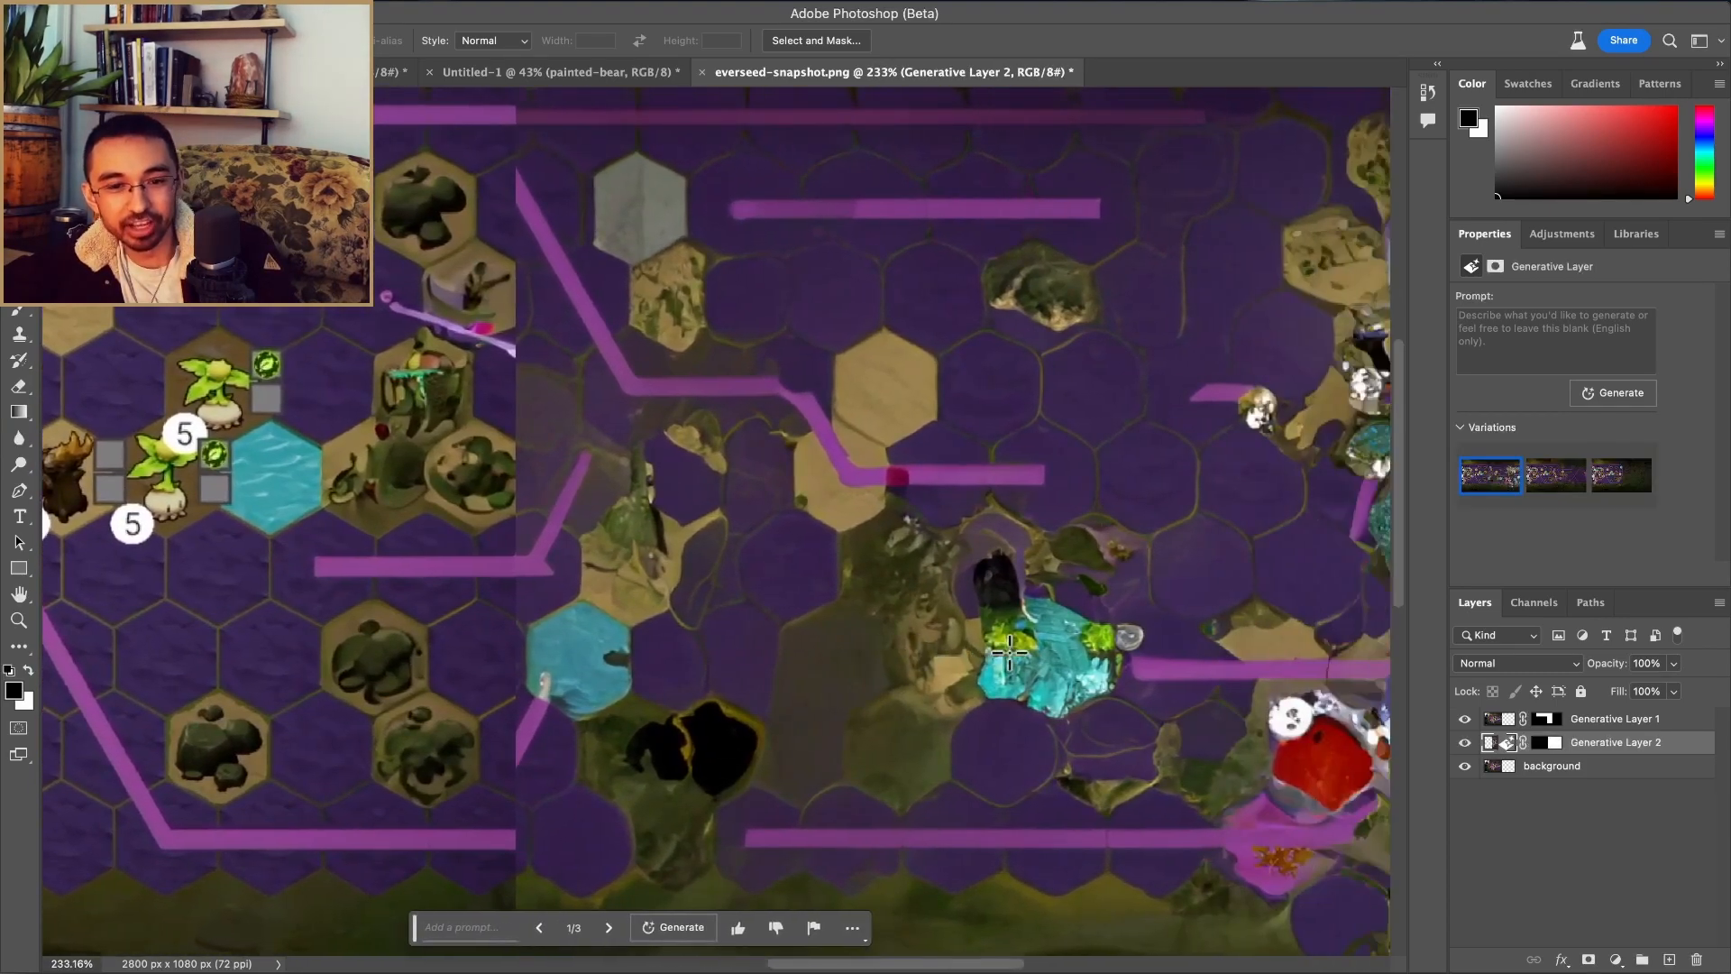
{"action": "scroll", "coordinate": [500, 542], "scroll_direction": "right", "scroll_amount": 2}
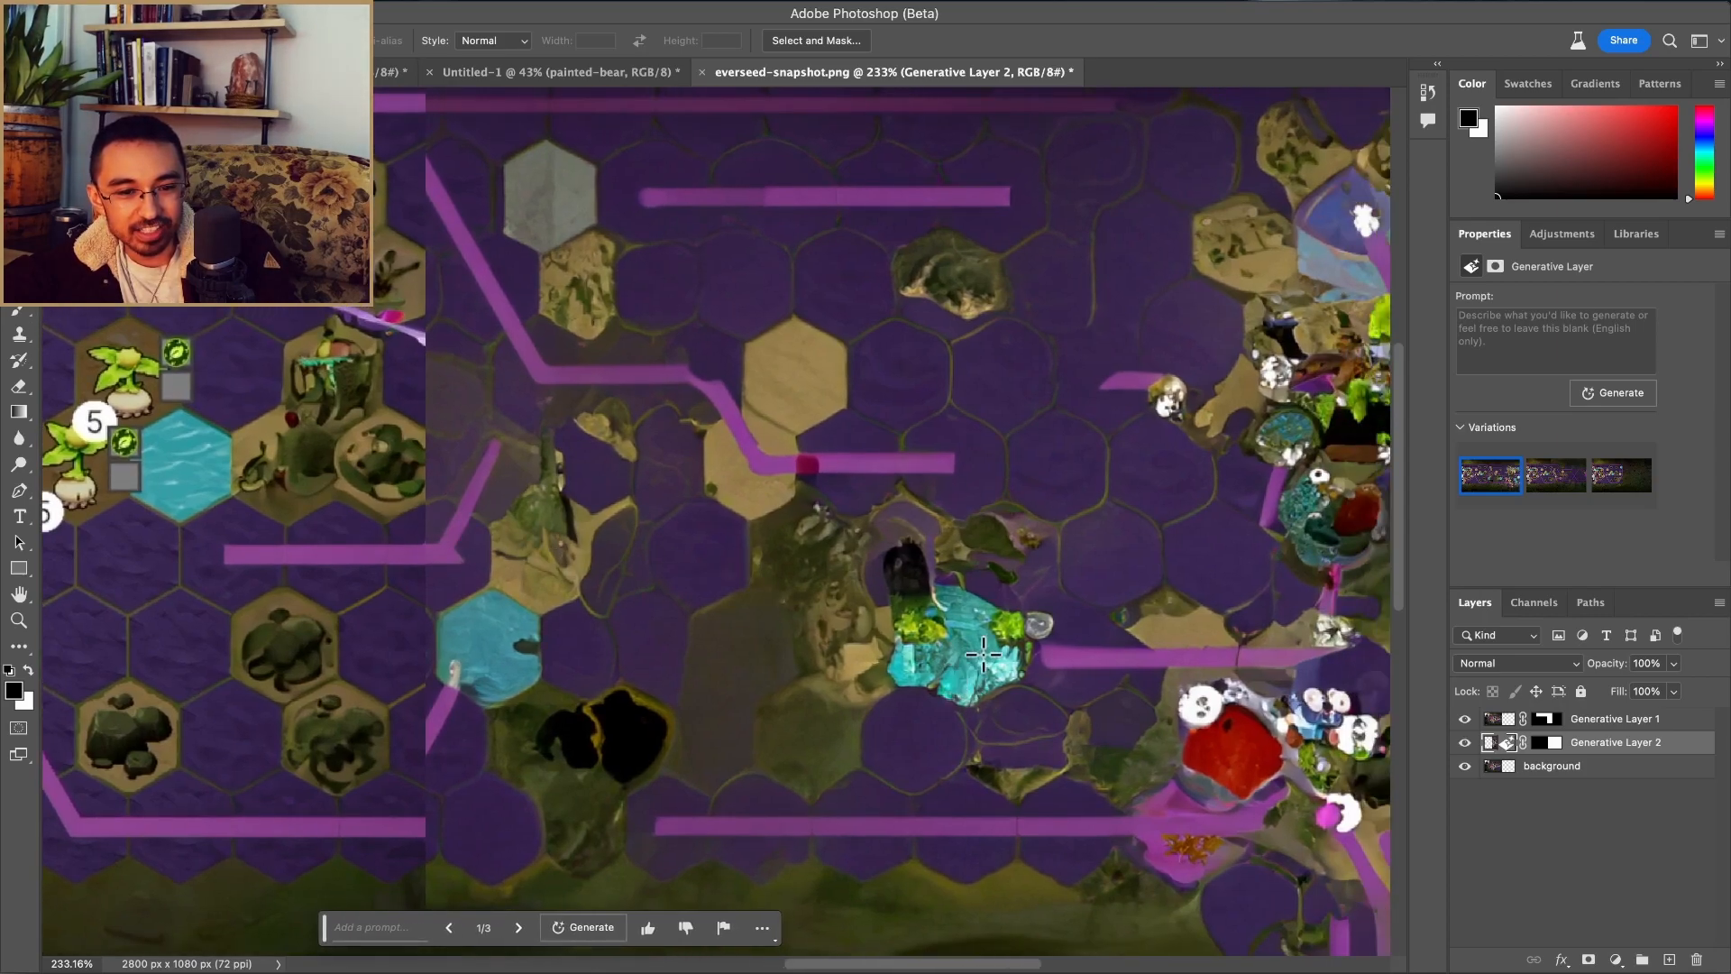
{"action": "scroll", "coordinate": [966, 656], "scroll_direction": "right", "scroll_amount": 10}
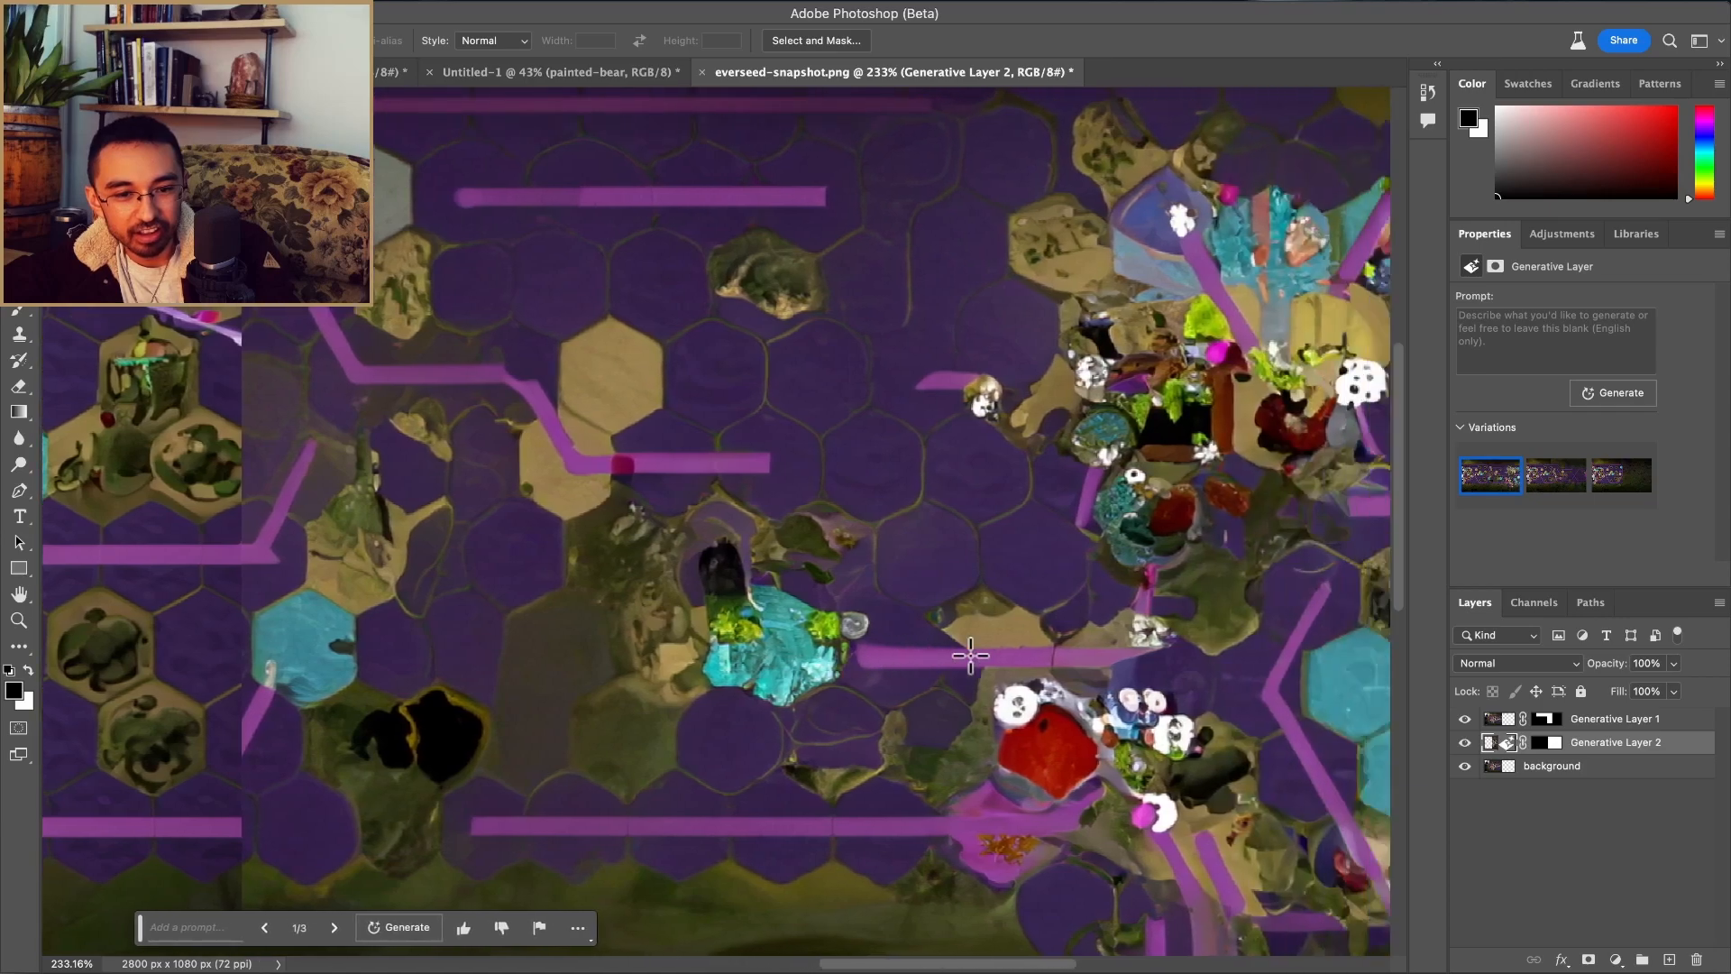
{"action": "scroll", "coordinate": [853, 656], "scroll_direction": "right", "scroll_amount": 2}
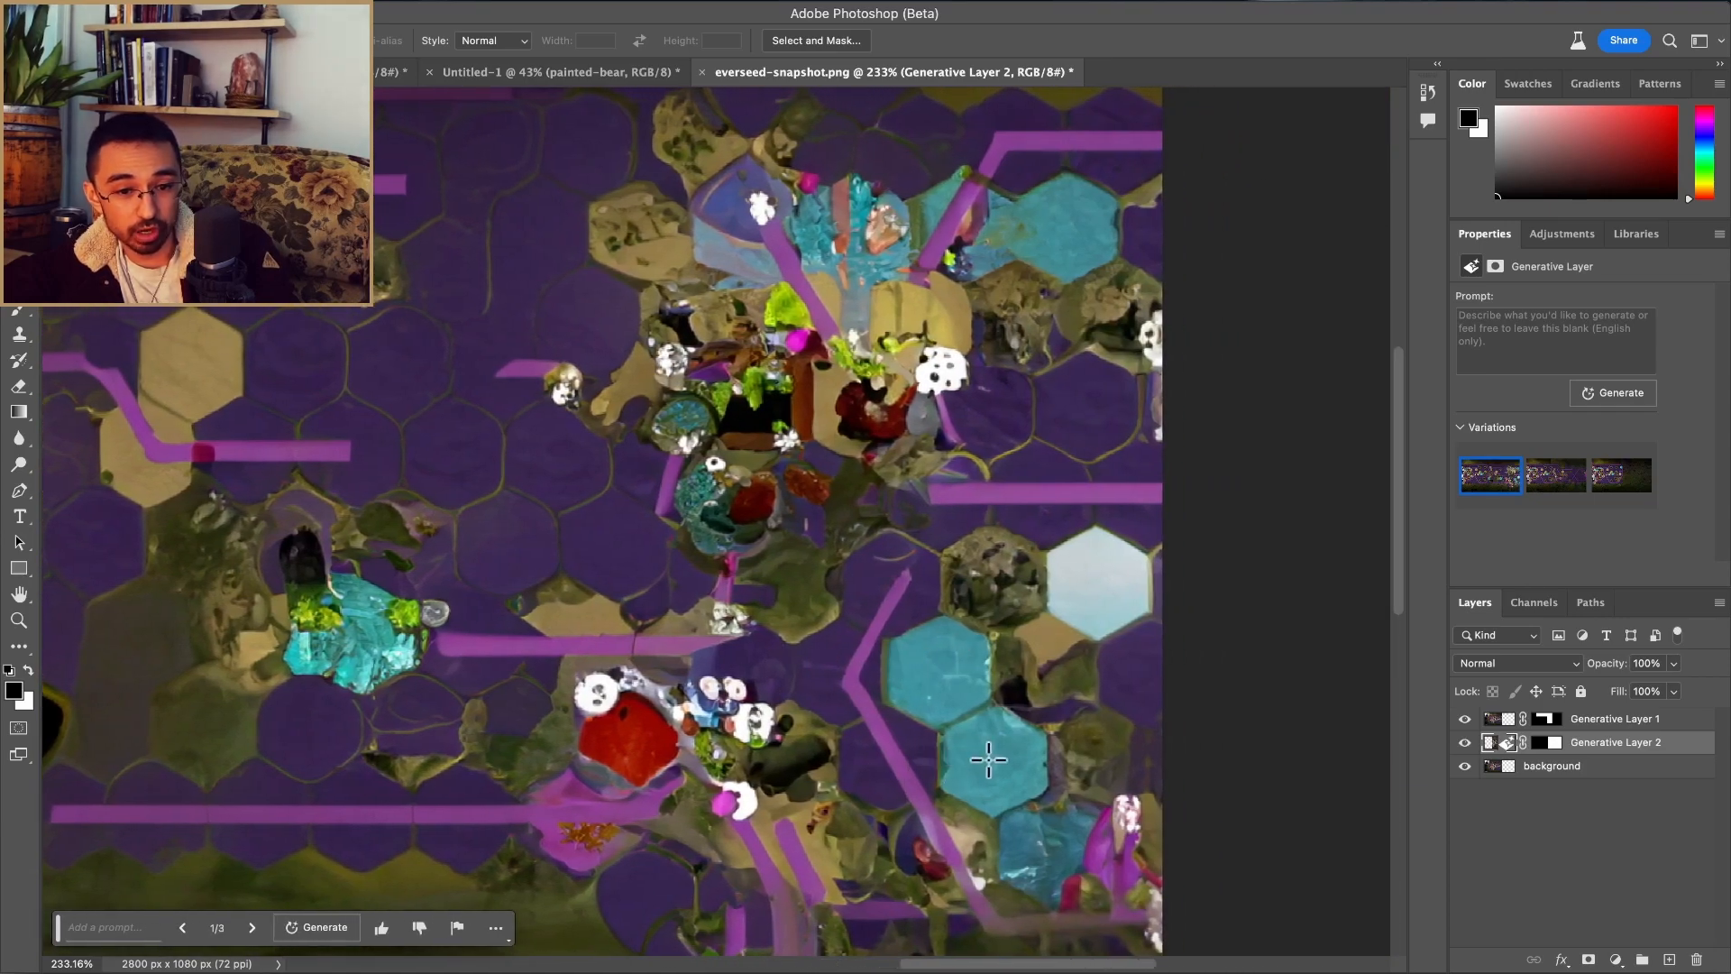
{"action": "scroll", "coordinate": [1073, 572], "scroll_direction": "down", "scroll_amount": 5}
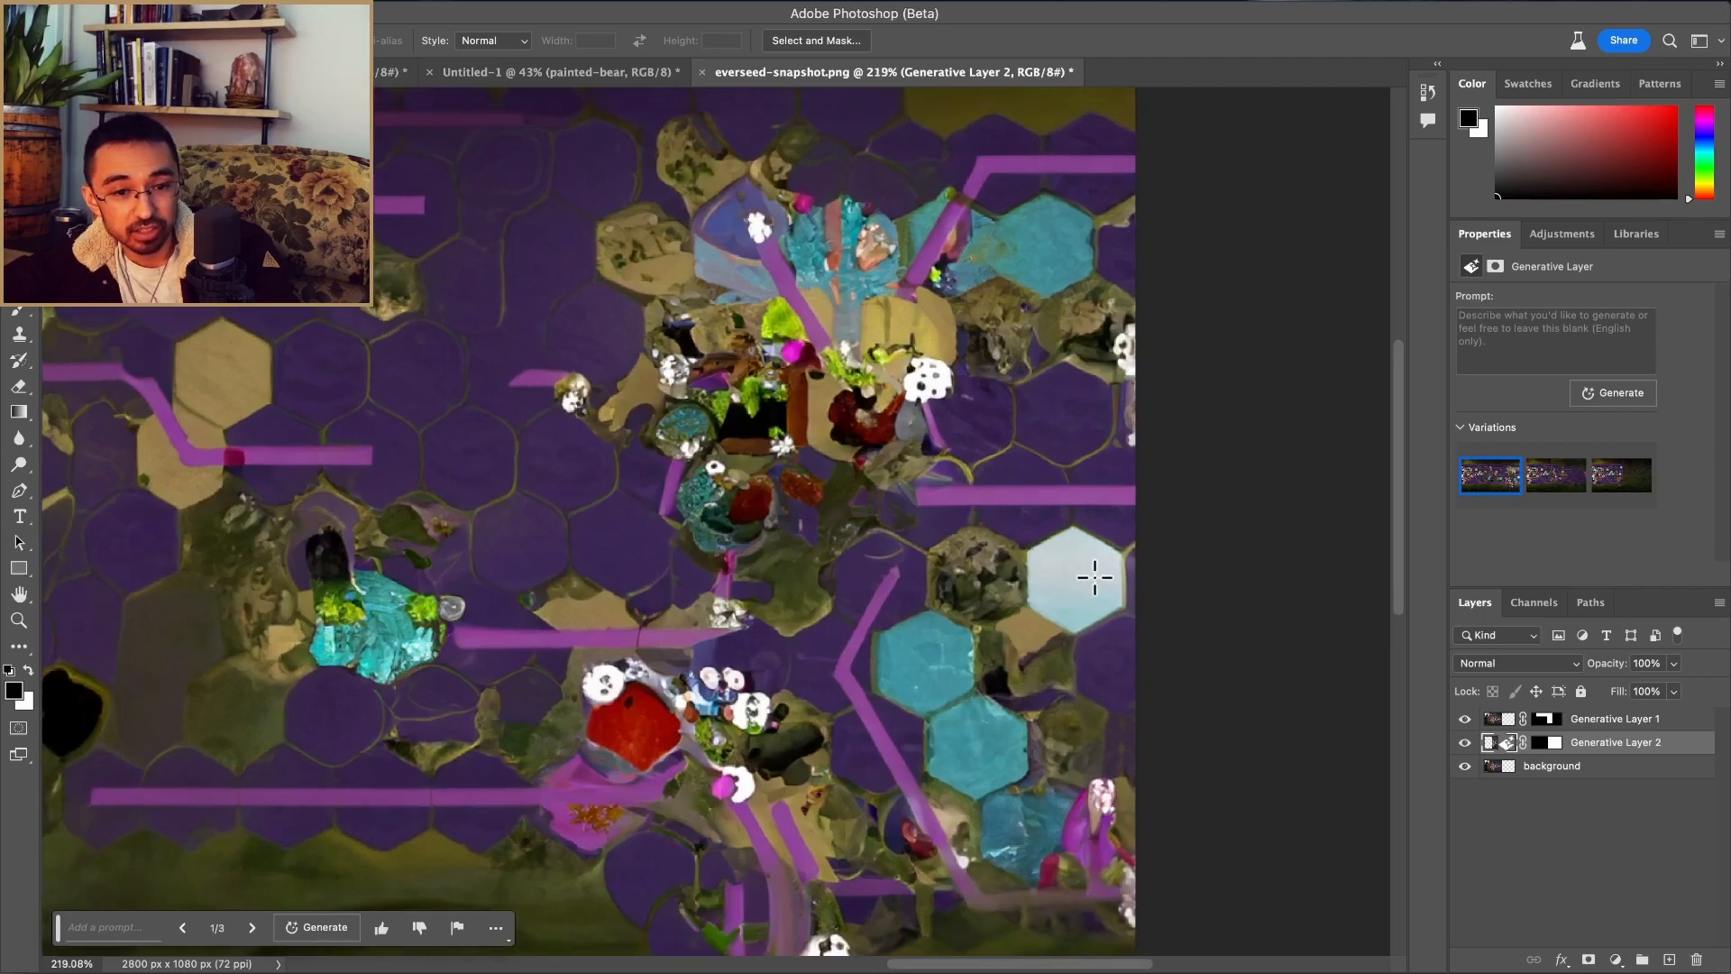
{"action": "scroll", "coordinate": [1092, 575], "scroll_direction": "left", "scroll_amount": 4}
{"action": "scroll", "coordinate": [269, 484], "scroll_direction": "left", "scroll_amount": 6}
{"action": "scroll", "coordinate": [269, 484], "scroll_direction": "up", "scroll_amount": 1}
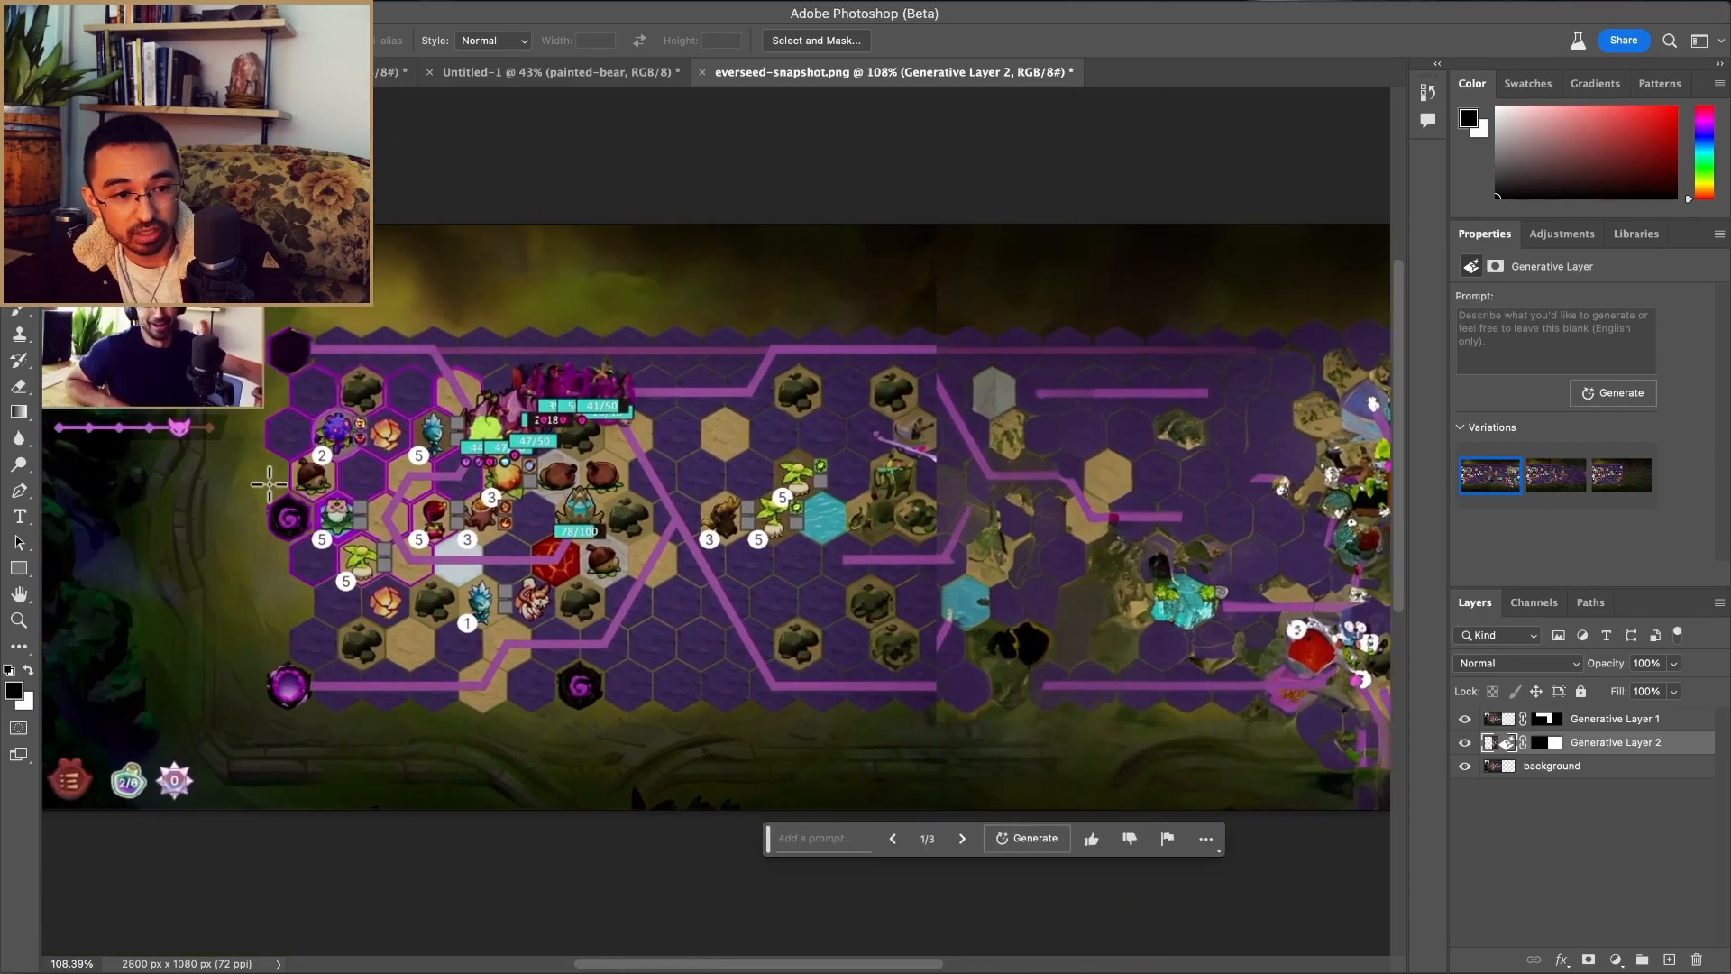
Step: Compare the original board's hexes, creatures and paths with those in the generated extension
{"action": "scroll", "coordinate": [451, 550], "scroll_direction": "up", "scroll_amount": 4}
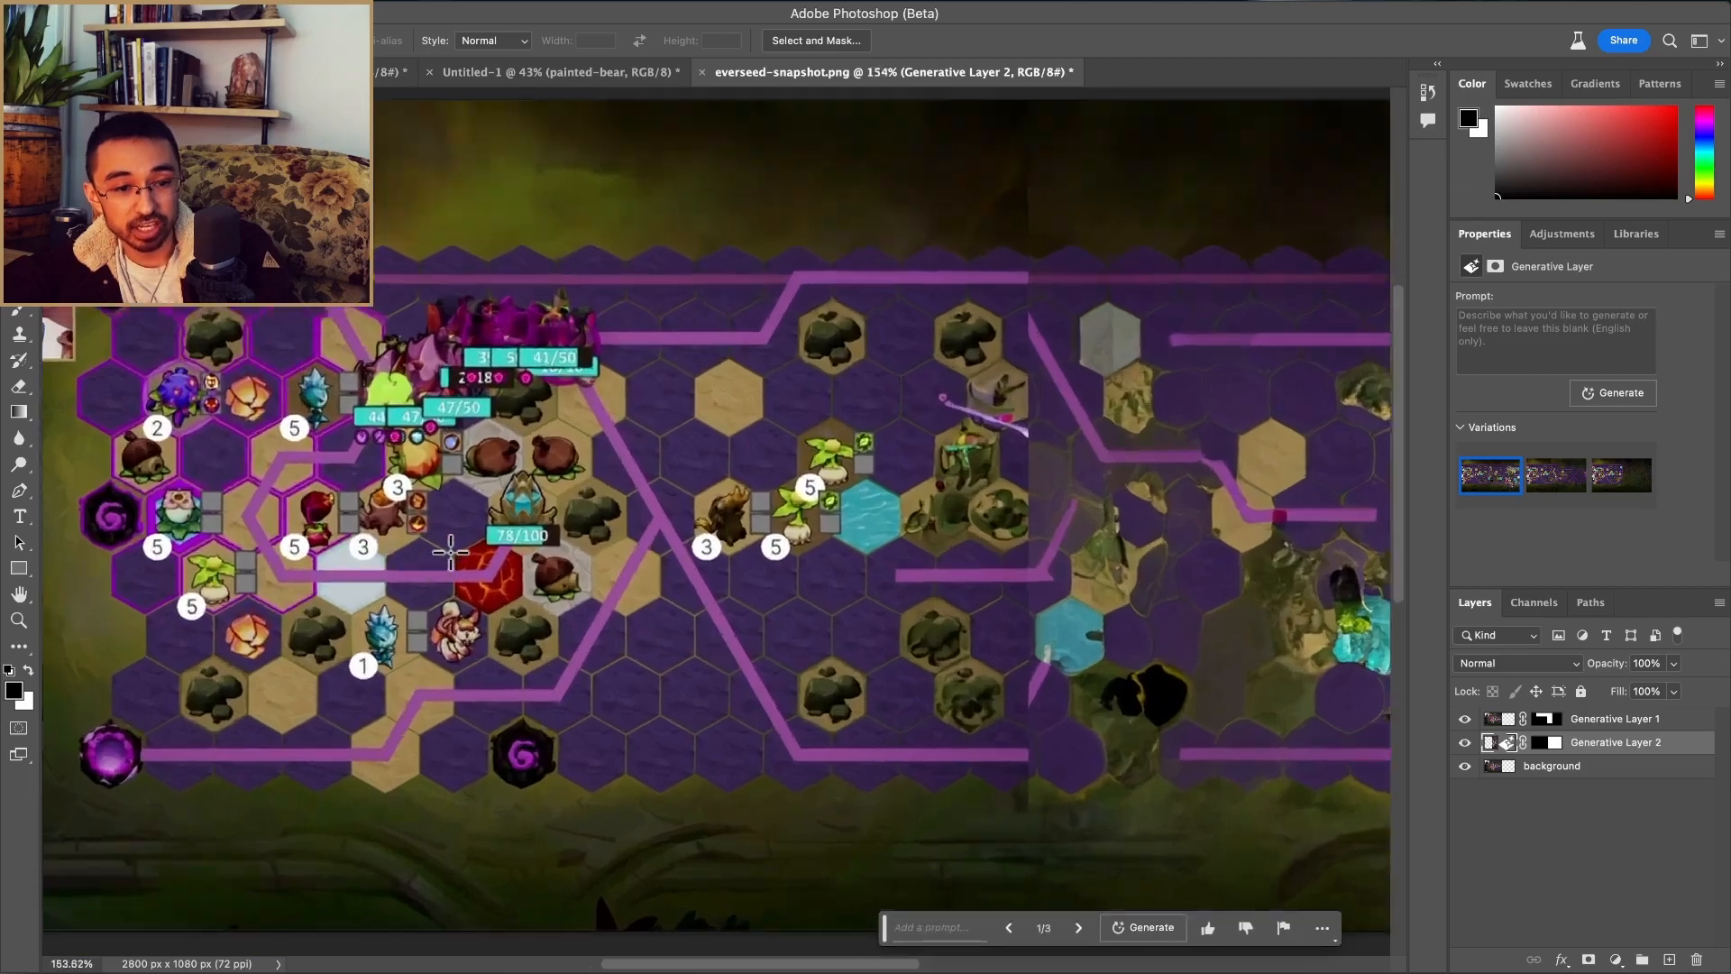
{"action": "scroll", "coordinate": [153, 592], "scroll_direction": "left", "scroll_amount": 2}
{"action": "scroll", "coordinate": [735, 638], "scroll_direction": "right", "scroll_amount": 15}
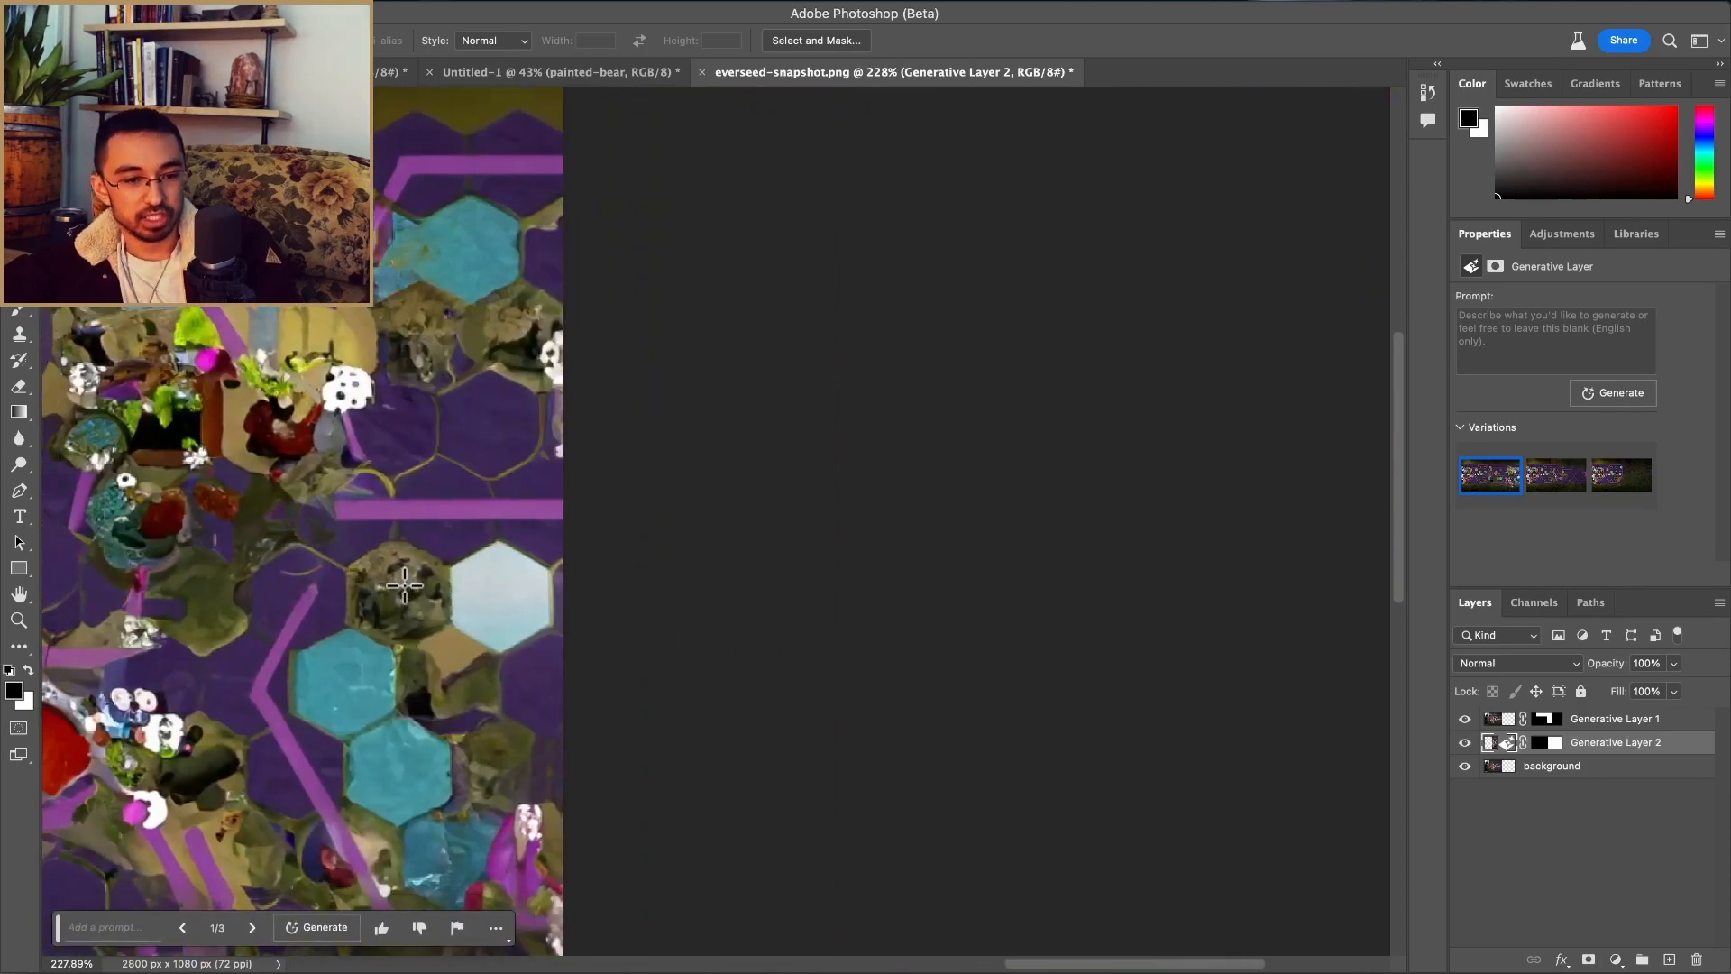
{"action": "scroll", "coordinate": [545, 653], "scroll_direction": "left", "scroll_amount": 15}
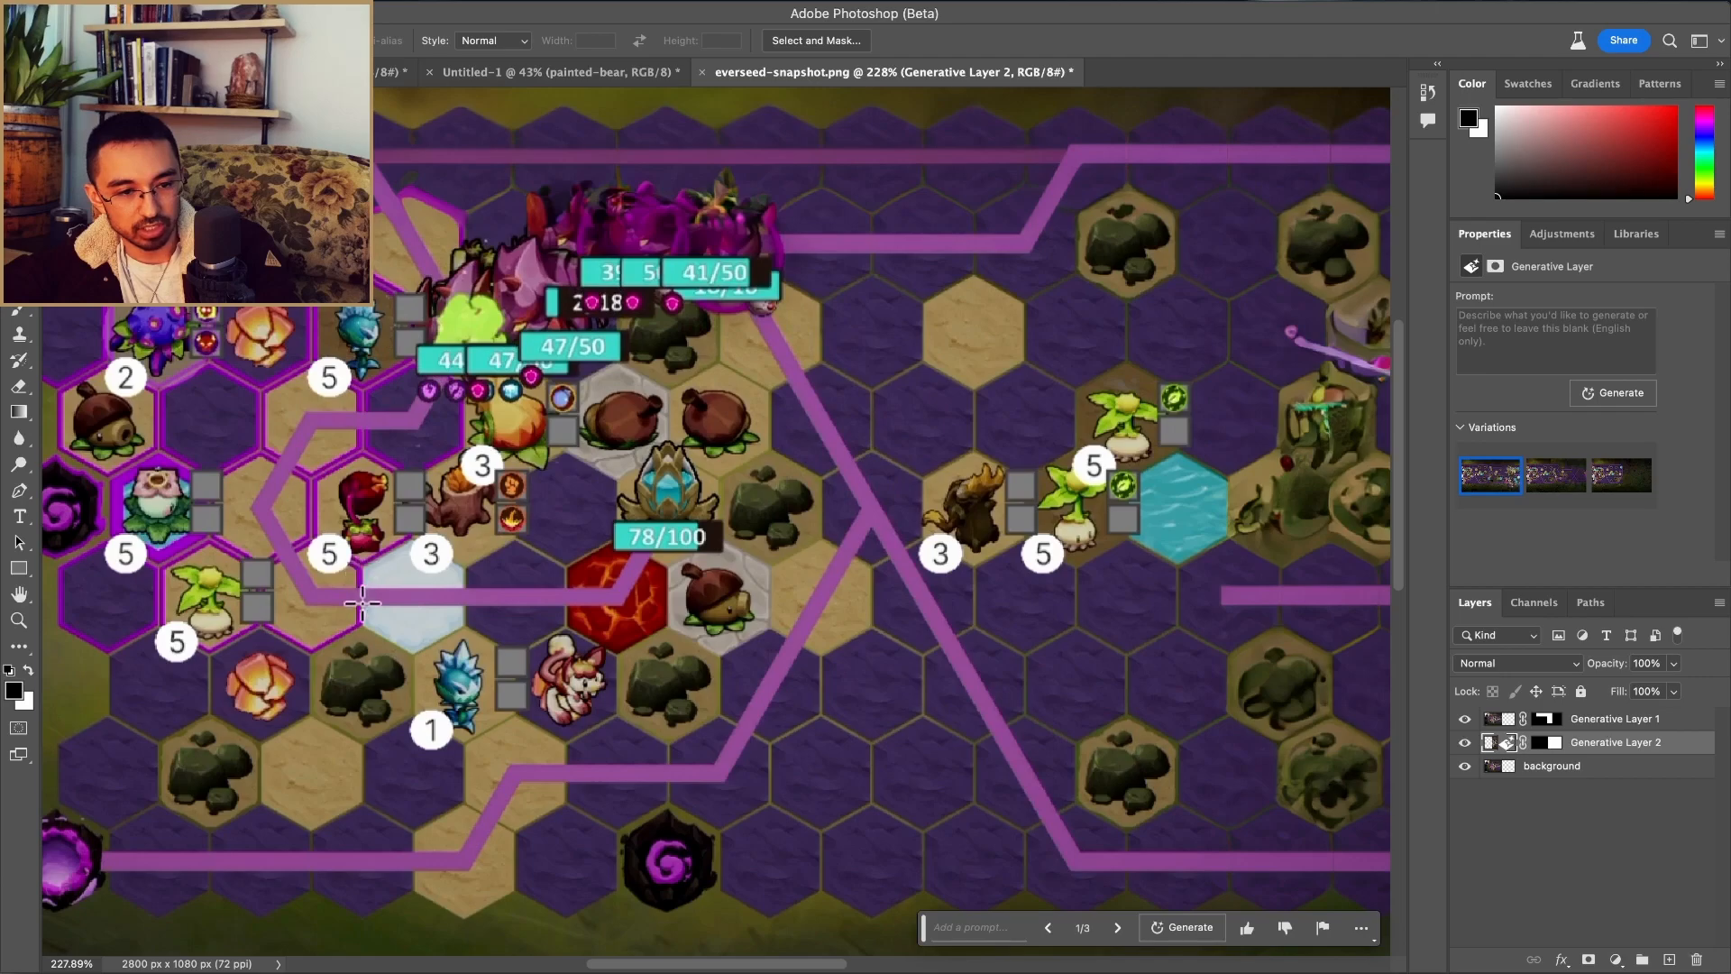
{"action": "scroll", "coordinate": [379, 613], "scroll_direction": "right", "scroll_amount": 10}
{"action": "scroll", "coordinate": [777, 638], "scroll_direction": "left", "scroll_amount": 10}
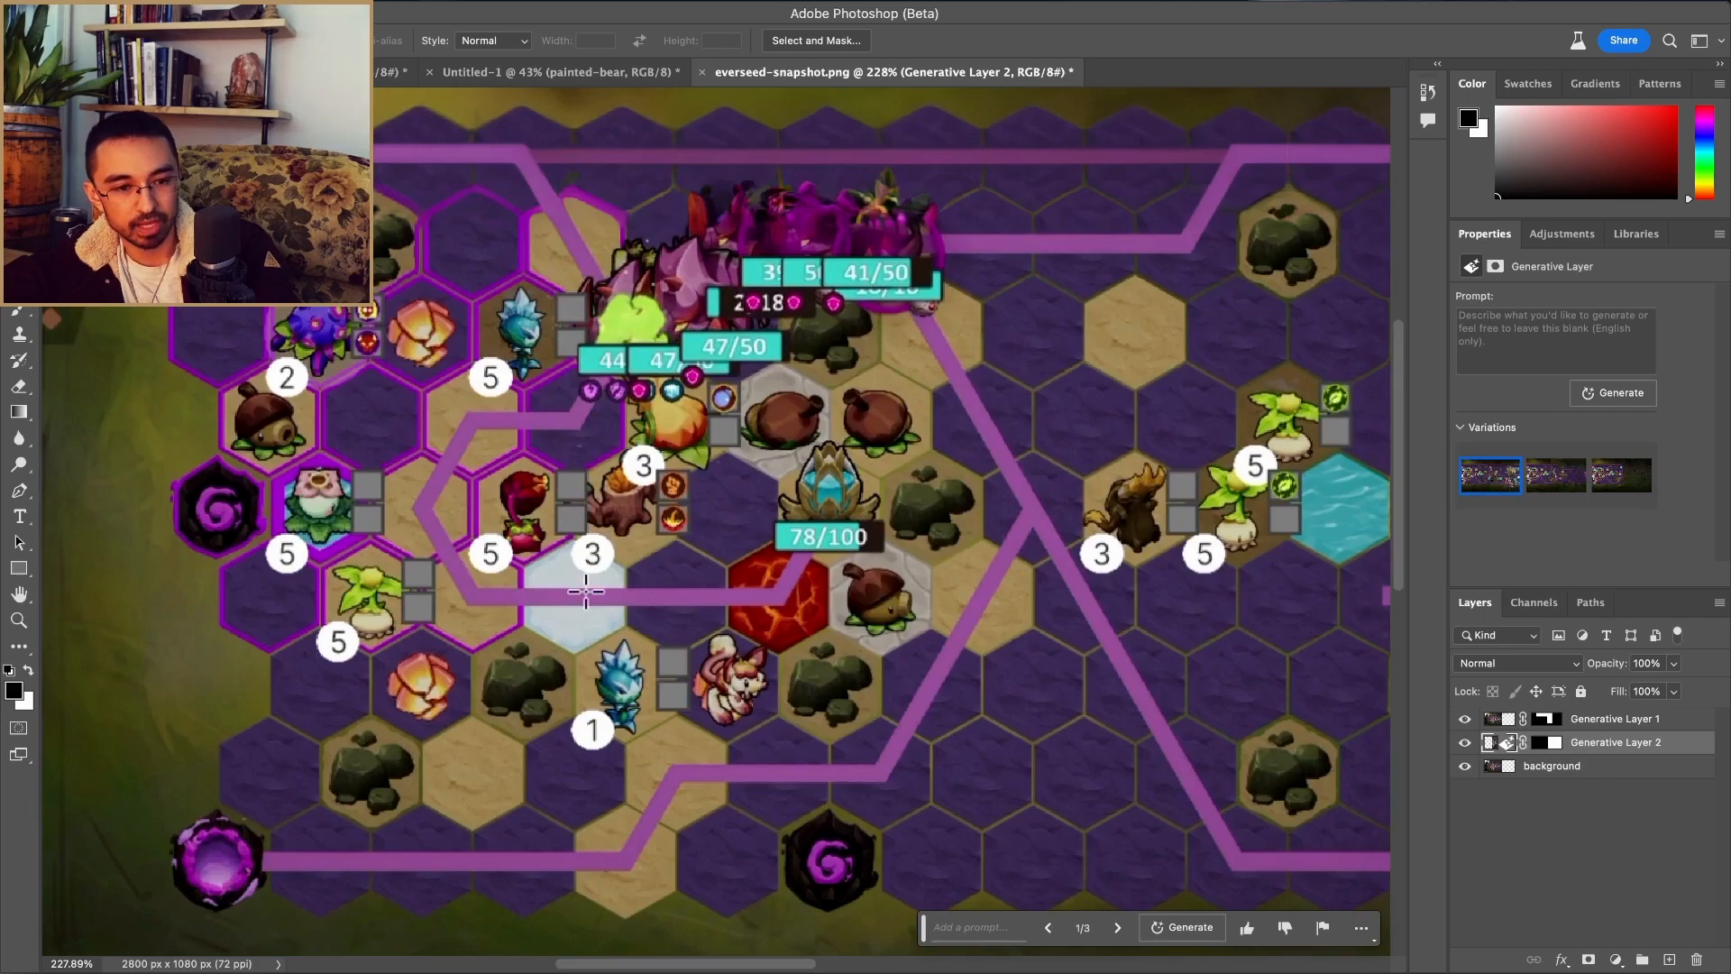
{"action": "scroll", "coordinate": [631, 586], "scroll_direction": "right", "scroll_amount": 2}
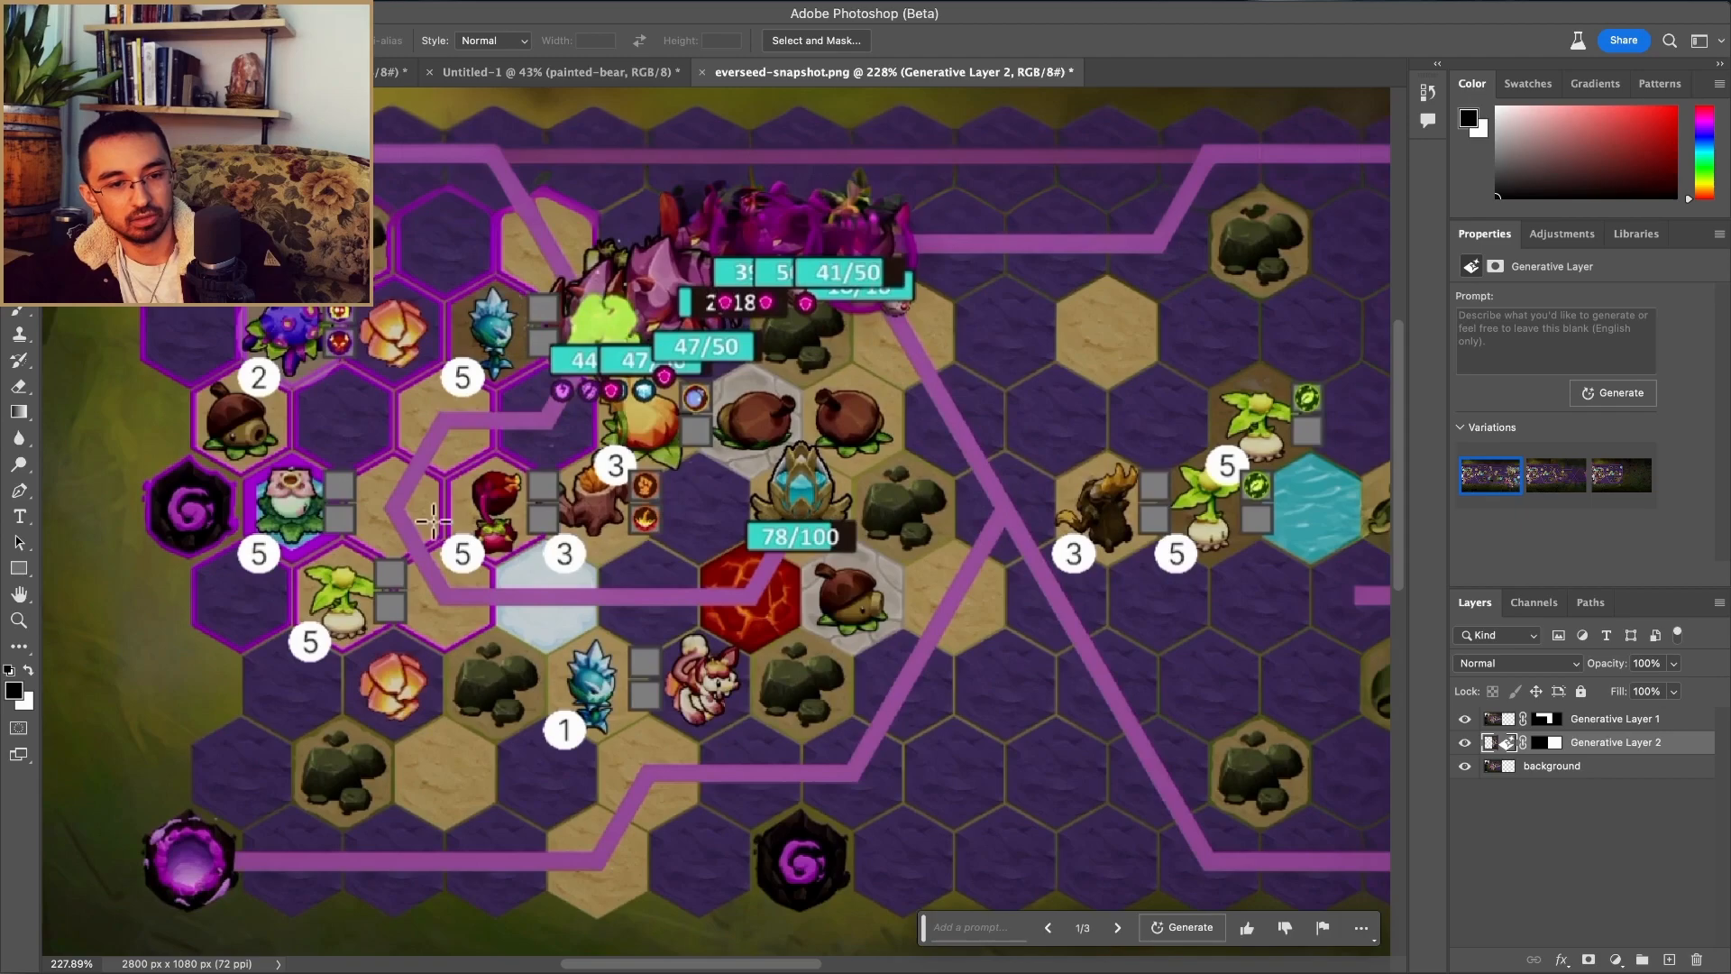
{"action": "scroll", "coordinate": [992, 559], "scroll_direction": "right", "scroll_amount": 10}
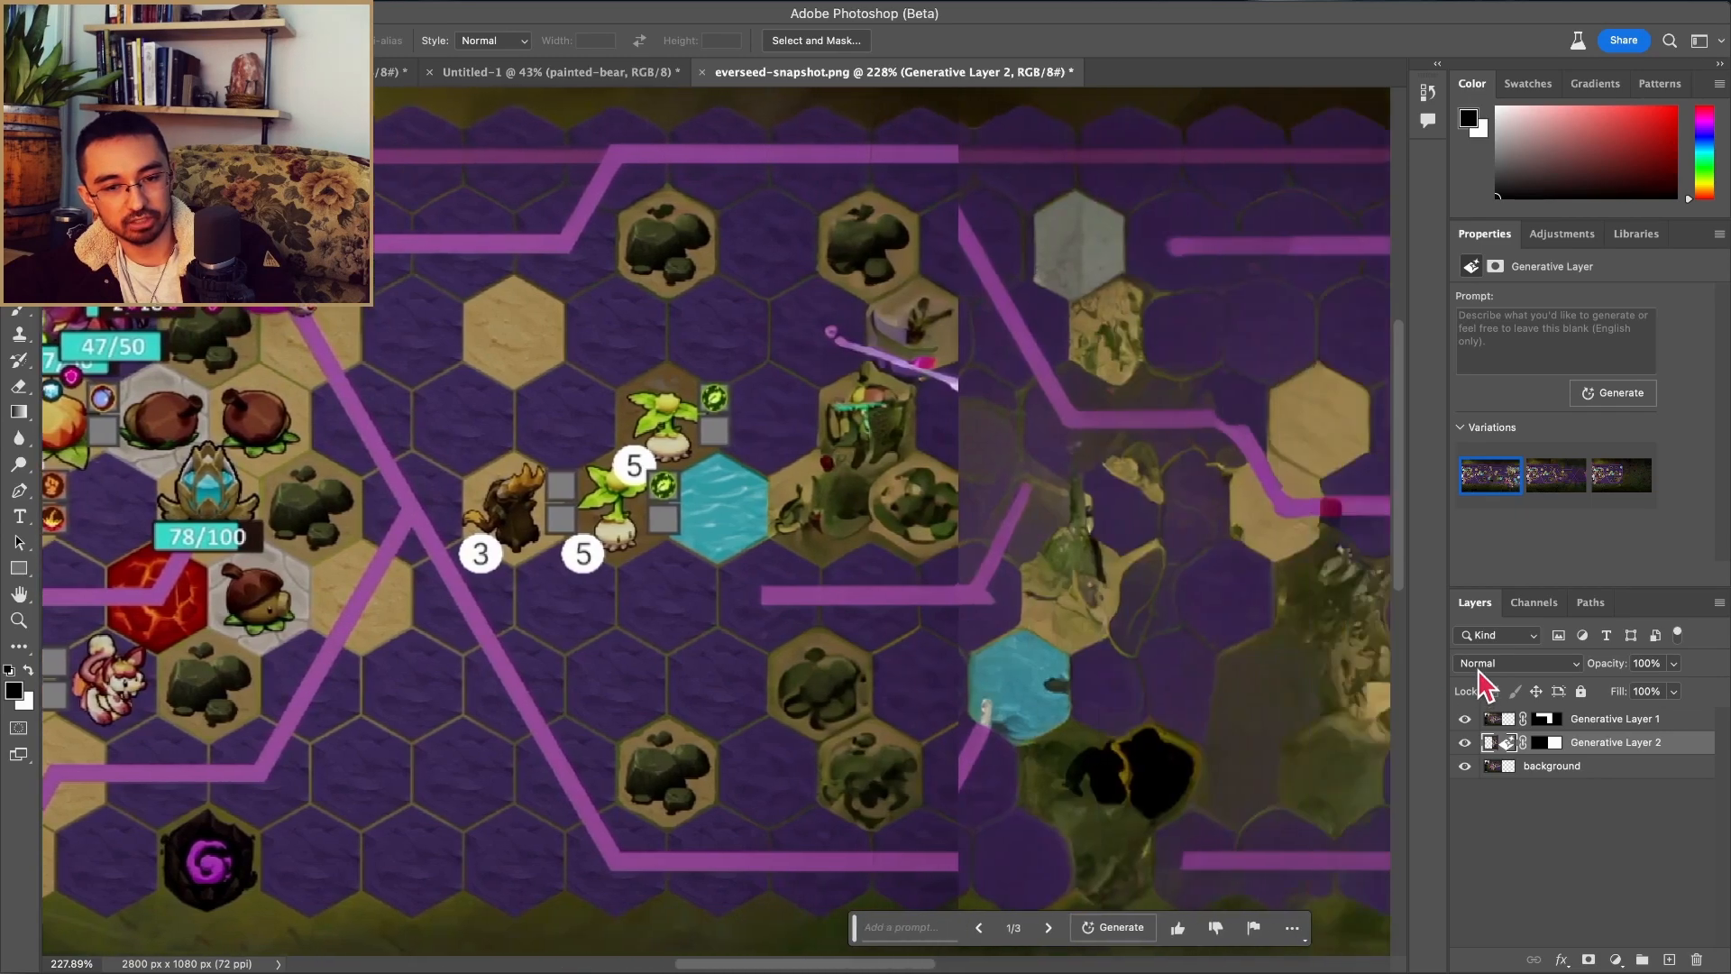
{"action": "scroll", "coordinate": [1287, 629], "scroll_direction": "right", "scroll_amount": 6}
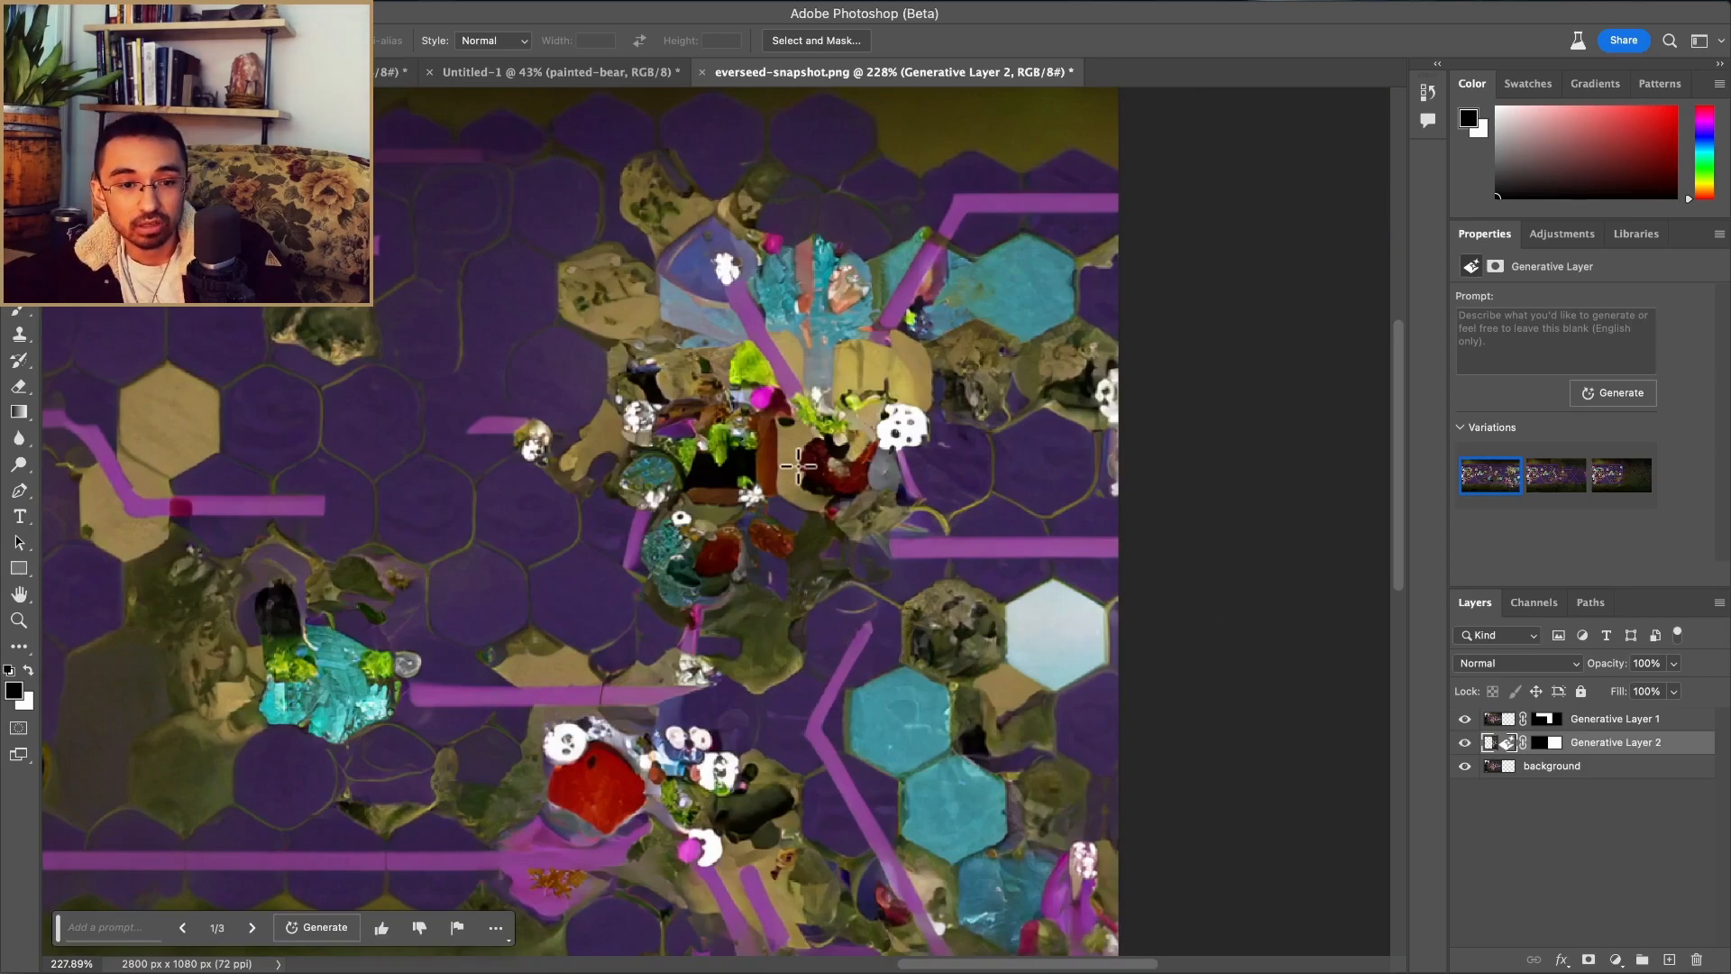
Step: Examine the cluster of generated creatures near the extension's outer edge up close, and view it within the whole image
{"action": "scroll", "coordinate": [707, 591], "scroll_direction": "up", "scroll_amount": 5}
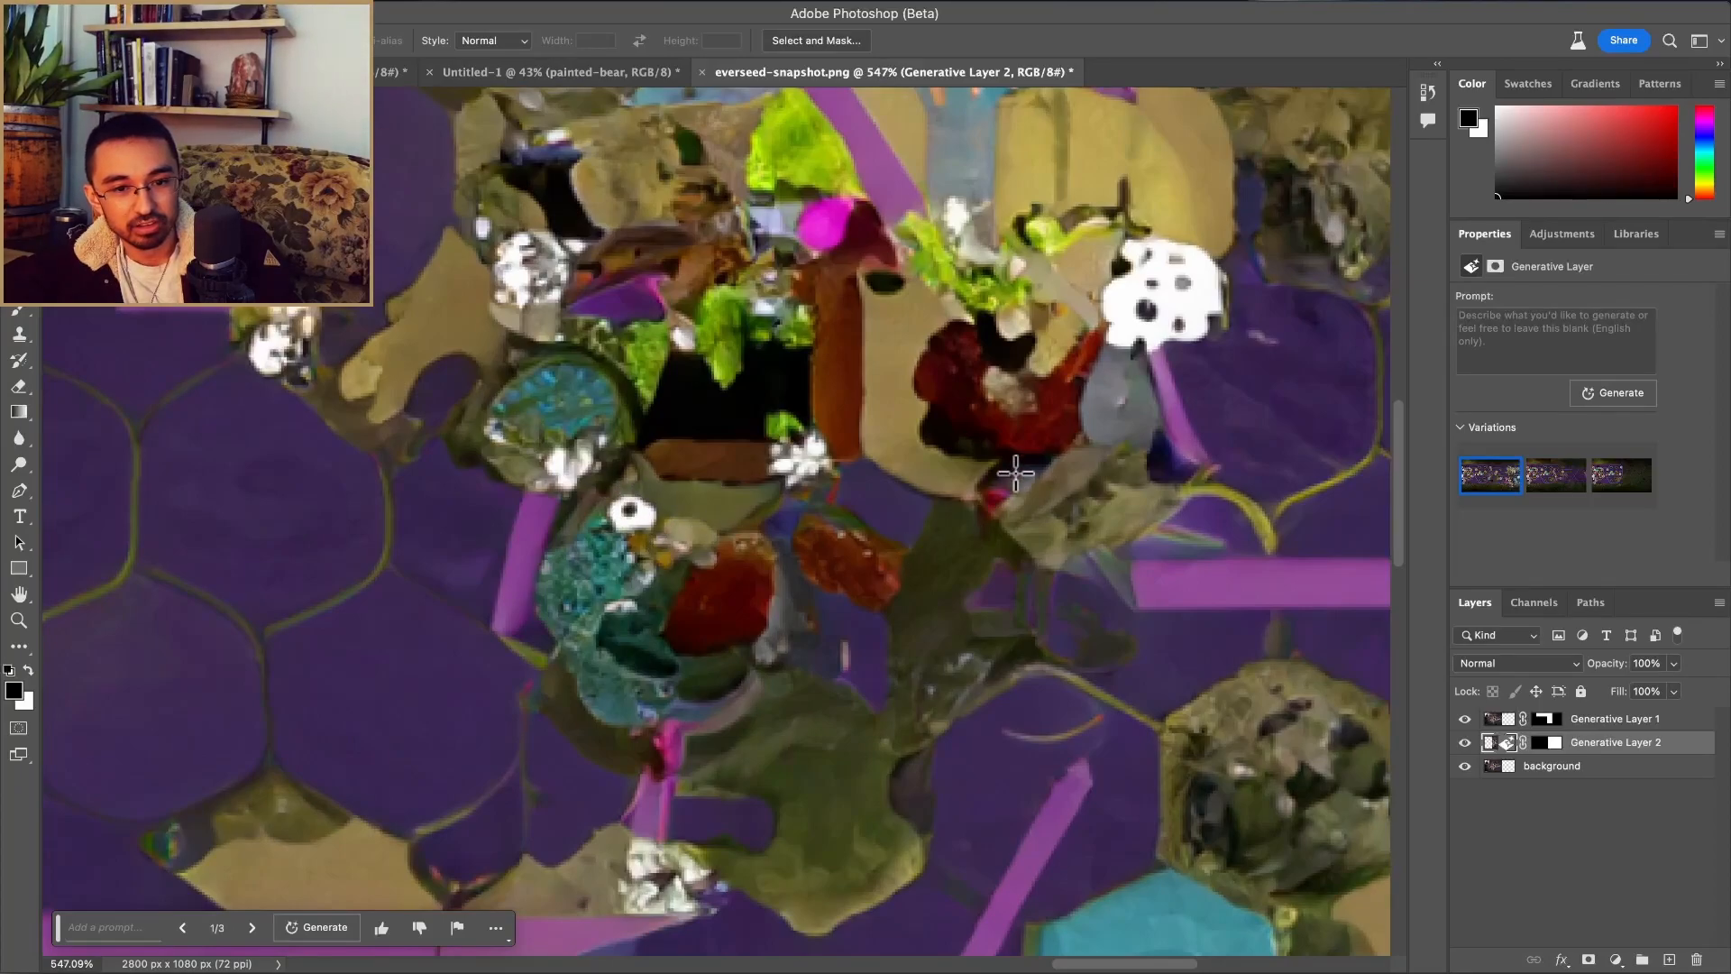
{"action": "scroll", "coordinate": [750, 536], "scroll_direction": "down", "scroll_amount": 4}
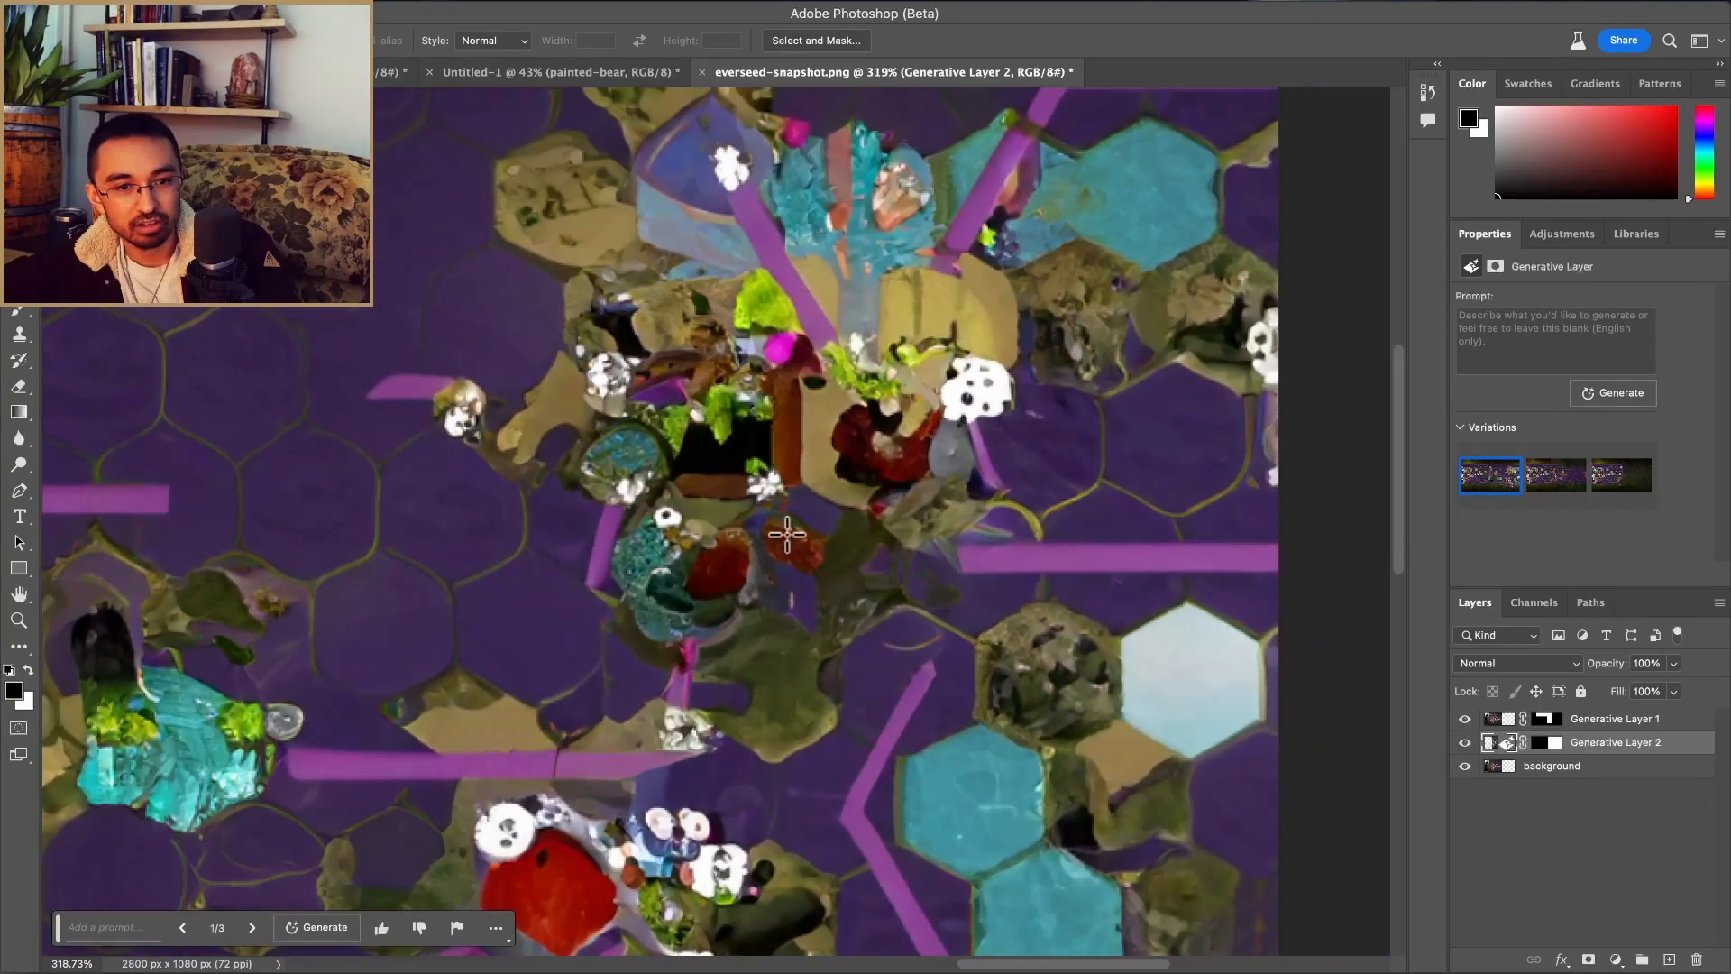
{"action": "scroll", "coordinate": [1039, 442], "scroll_direction": "up", "scroll_amount": 2}
{"action": "scroll", "coordinate": [1038, 442], "scroll_direction": "right", "scroll_amount": 2}
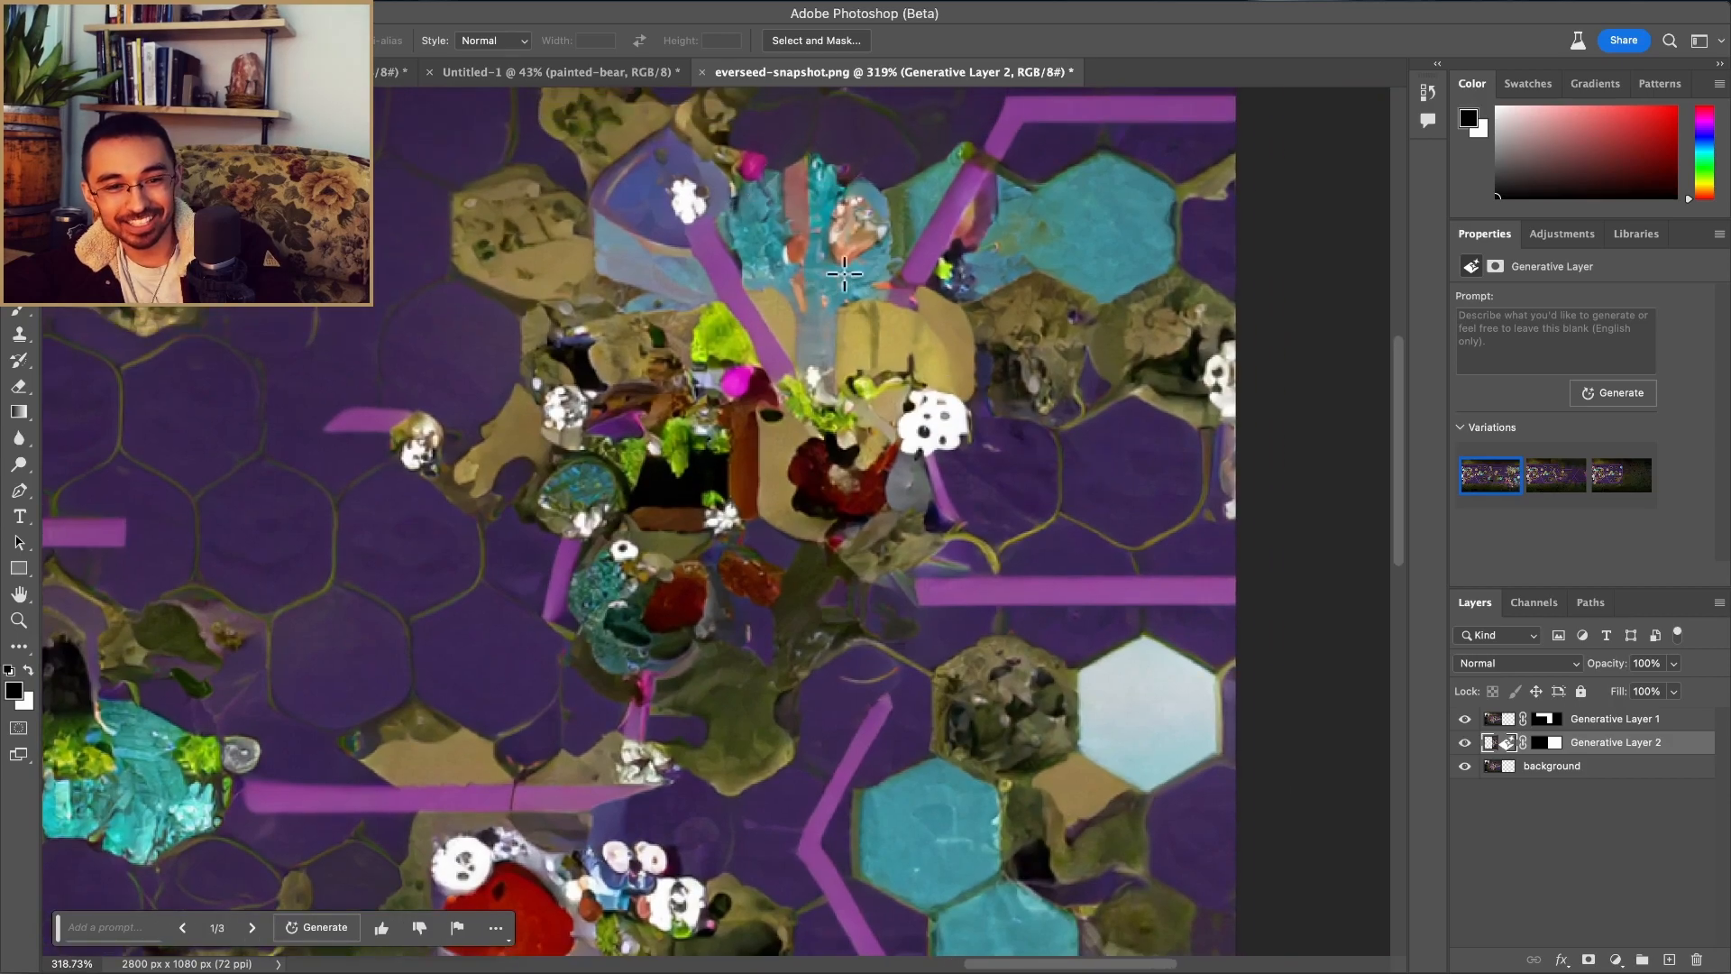
{"action": "scroll", "coordinate": [949, 362], "scroll_direction": "down", "scroll_amount": 4}
{"action": "scroll", "coordinate": [950, 362], "scroll_direction": "down", "scroll_amount": 2}
{"action": "scroll", "coordinate": [241, 448], "scroll_direction": "left", "scroll_amount": 10}
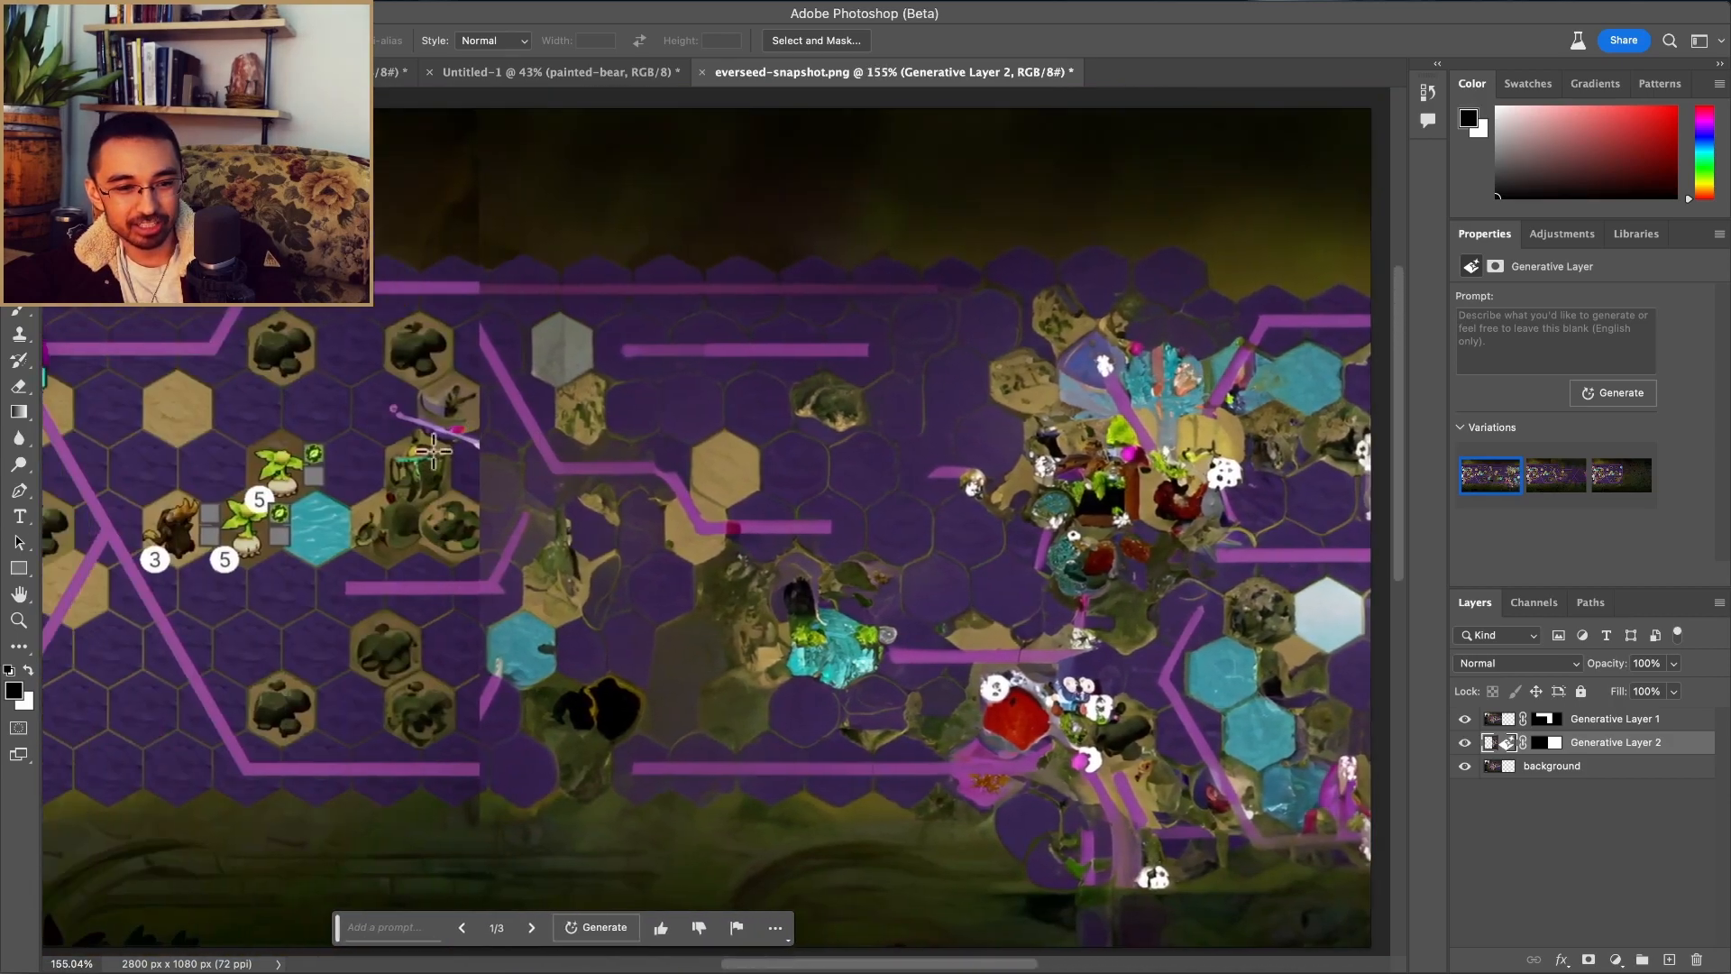
{"action": "scroll", "coordinate": [241, 448], "scroll_direction": "right", "scroll_amount": 15}
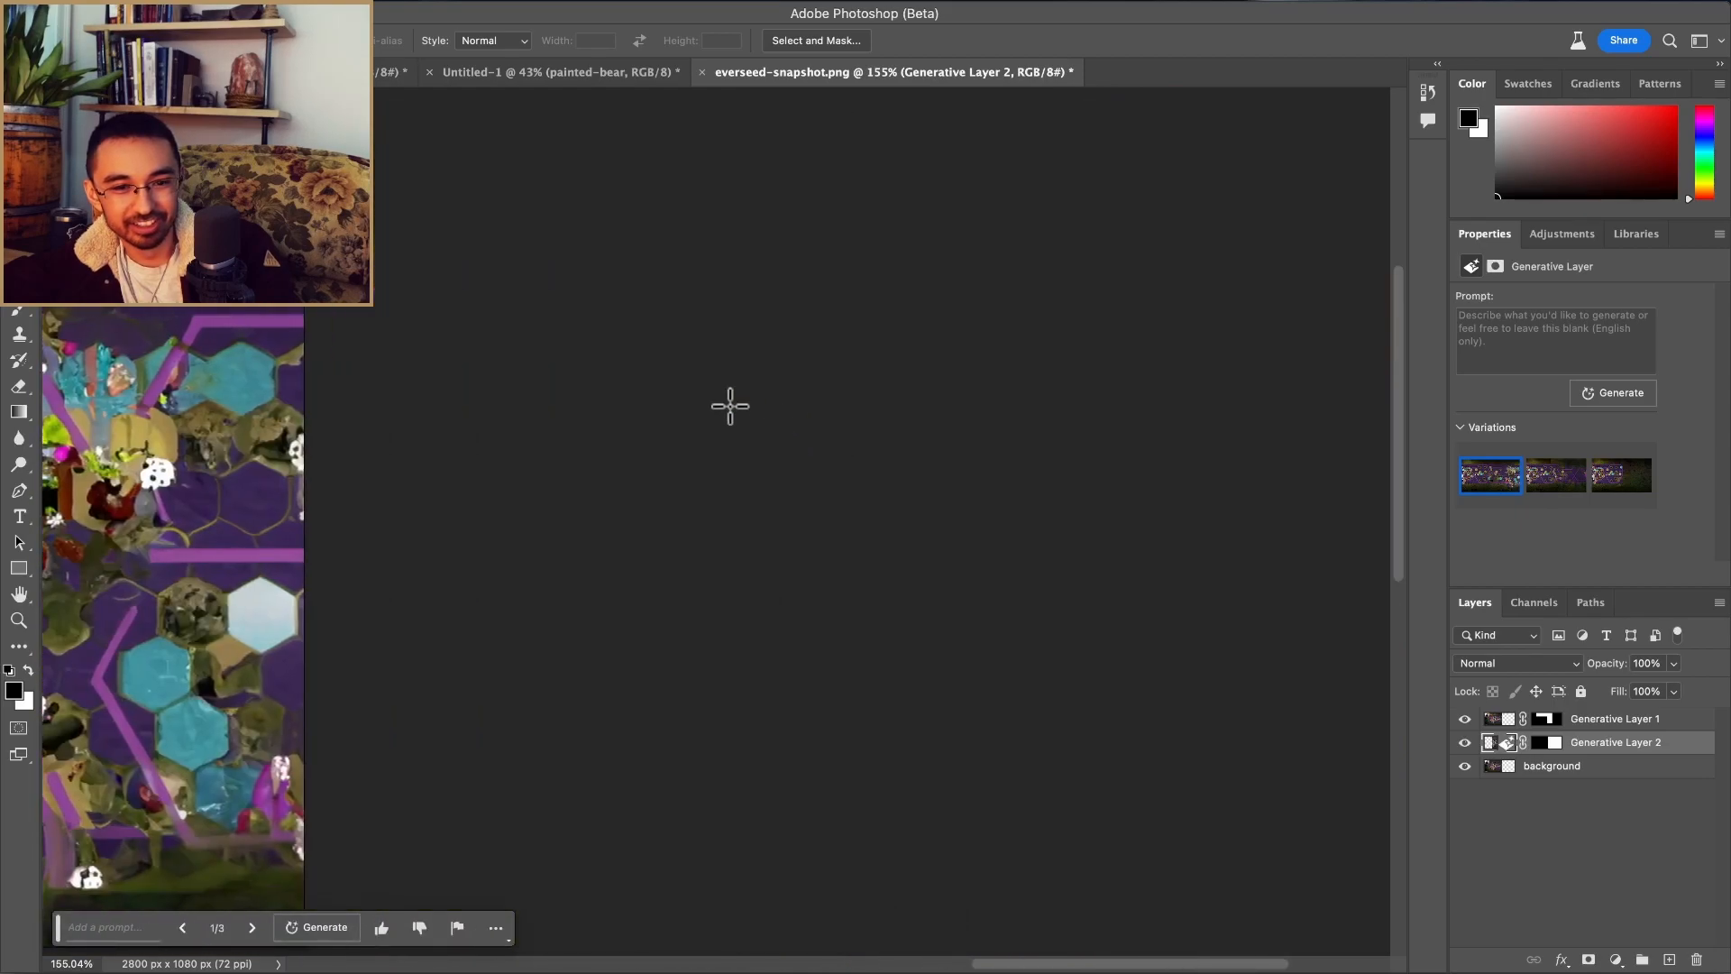
{"action": "scroll", "coordinate": [754, 414], "scroll_direction": "left", "scroll_amount": 4}
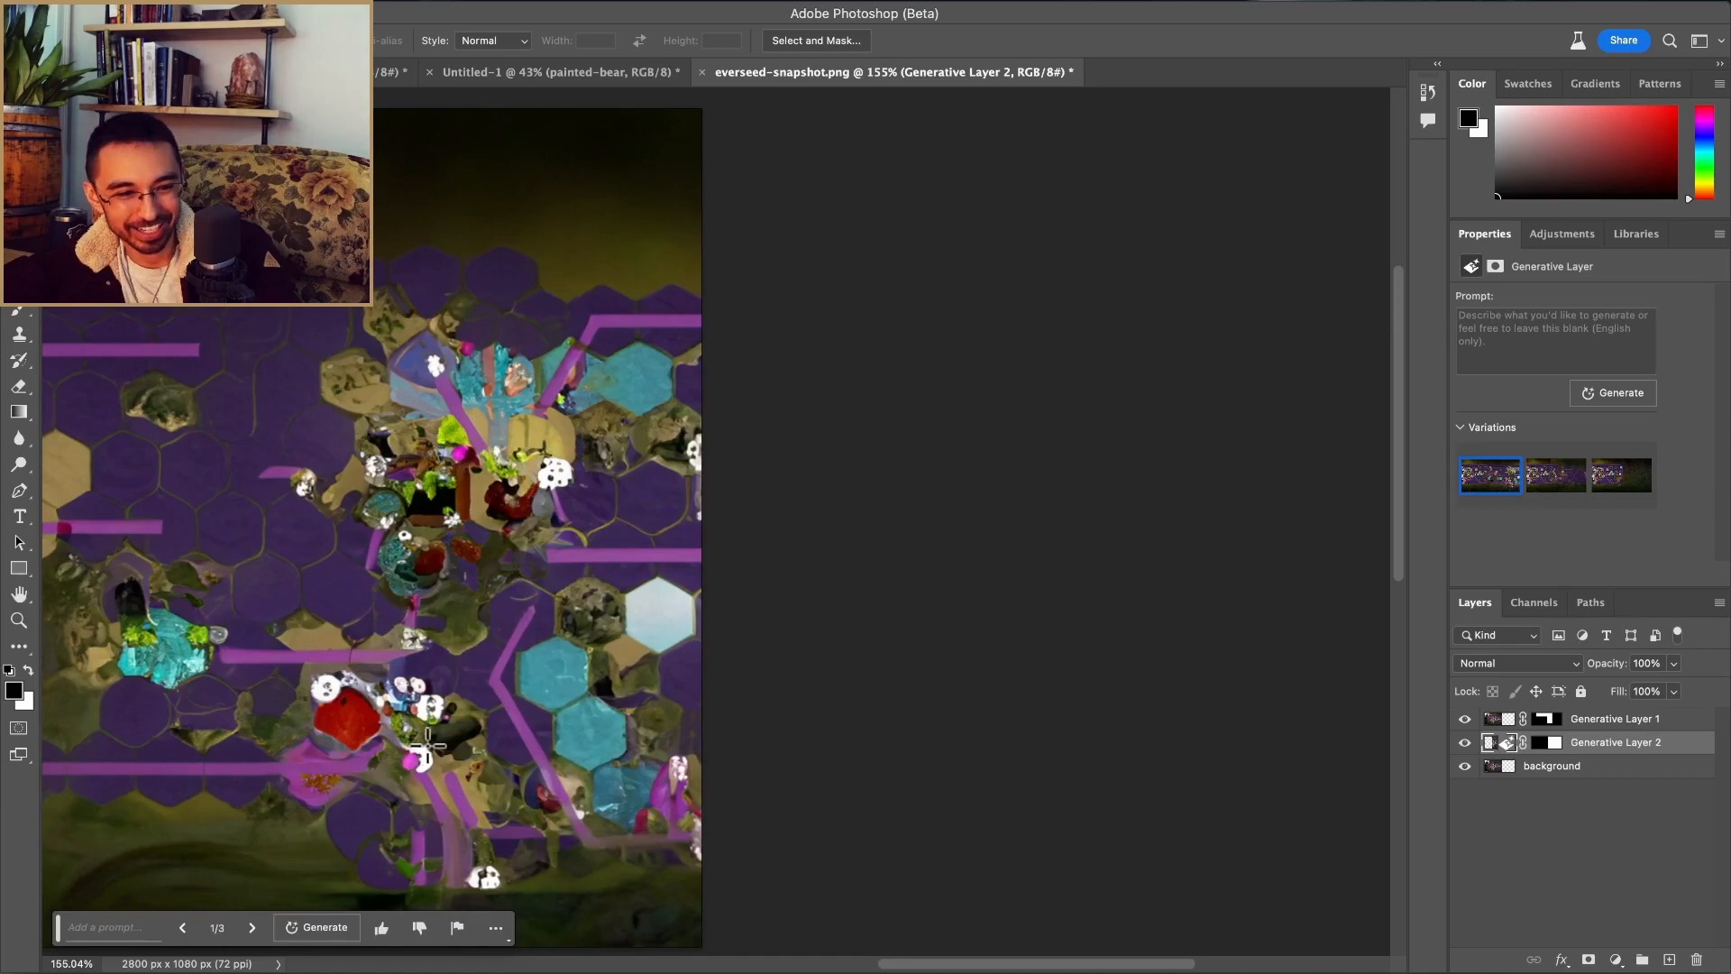
{"action": "scroll", "coordinate": [401, 780], "scroll_direction": "up", "scroll_amount": 5}
{"action": "scroll", "coordinate": [399, 794], "scroll_direction": "left", "scroll_amount": 5}
{"action": "scroll", "coordinate": [399, 794], "scroll_direction": "down", "scroll_amount": 3}
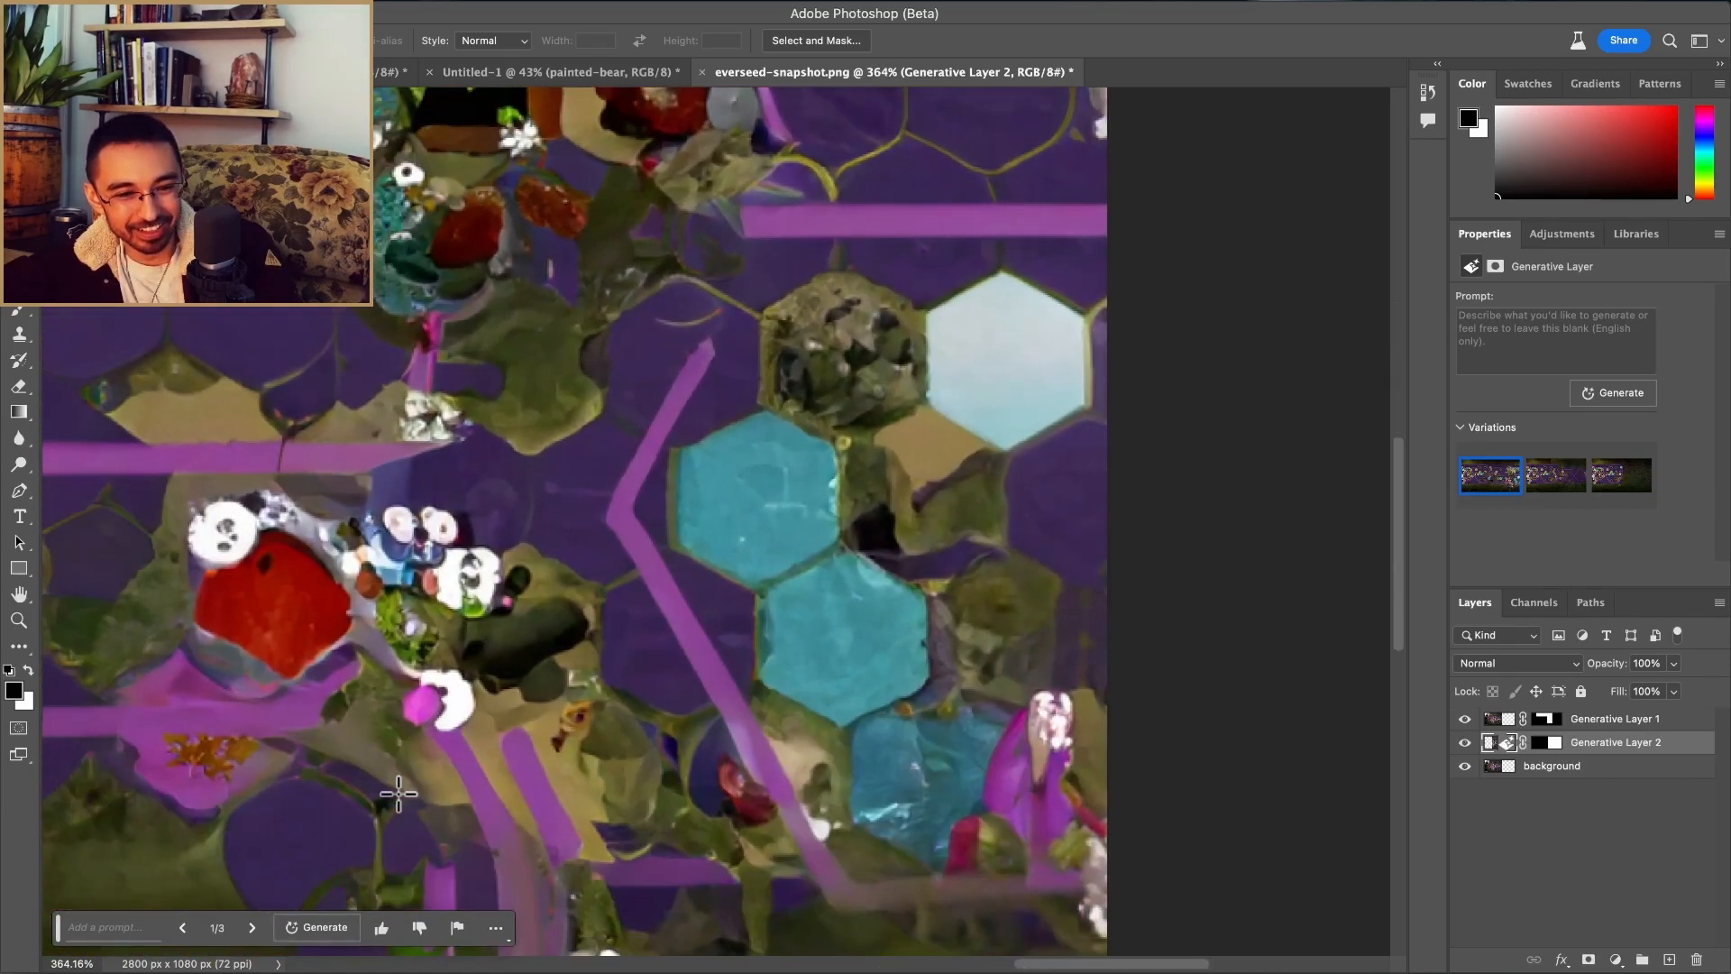
{"action": "scroll", "coordinate": [399, 794], "scroll_direction": "down", "scroll_amount": 6}
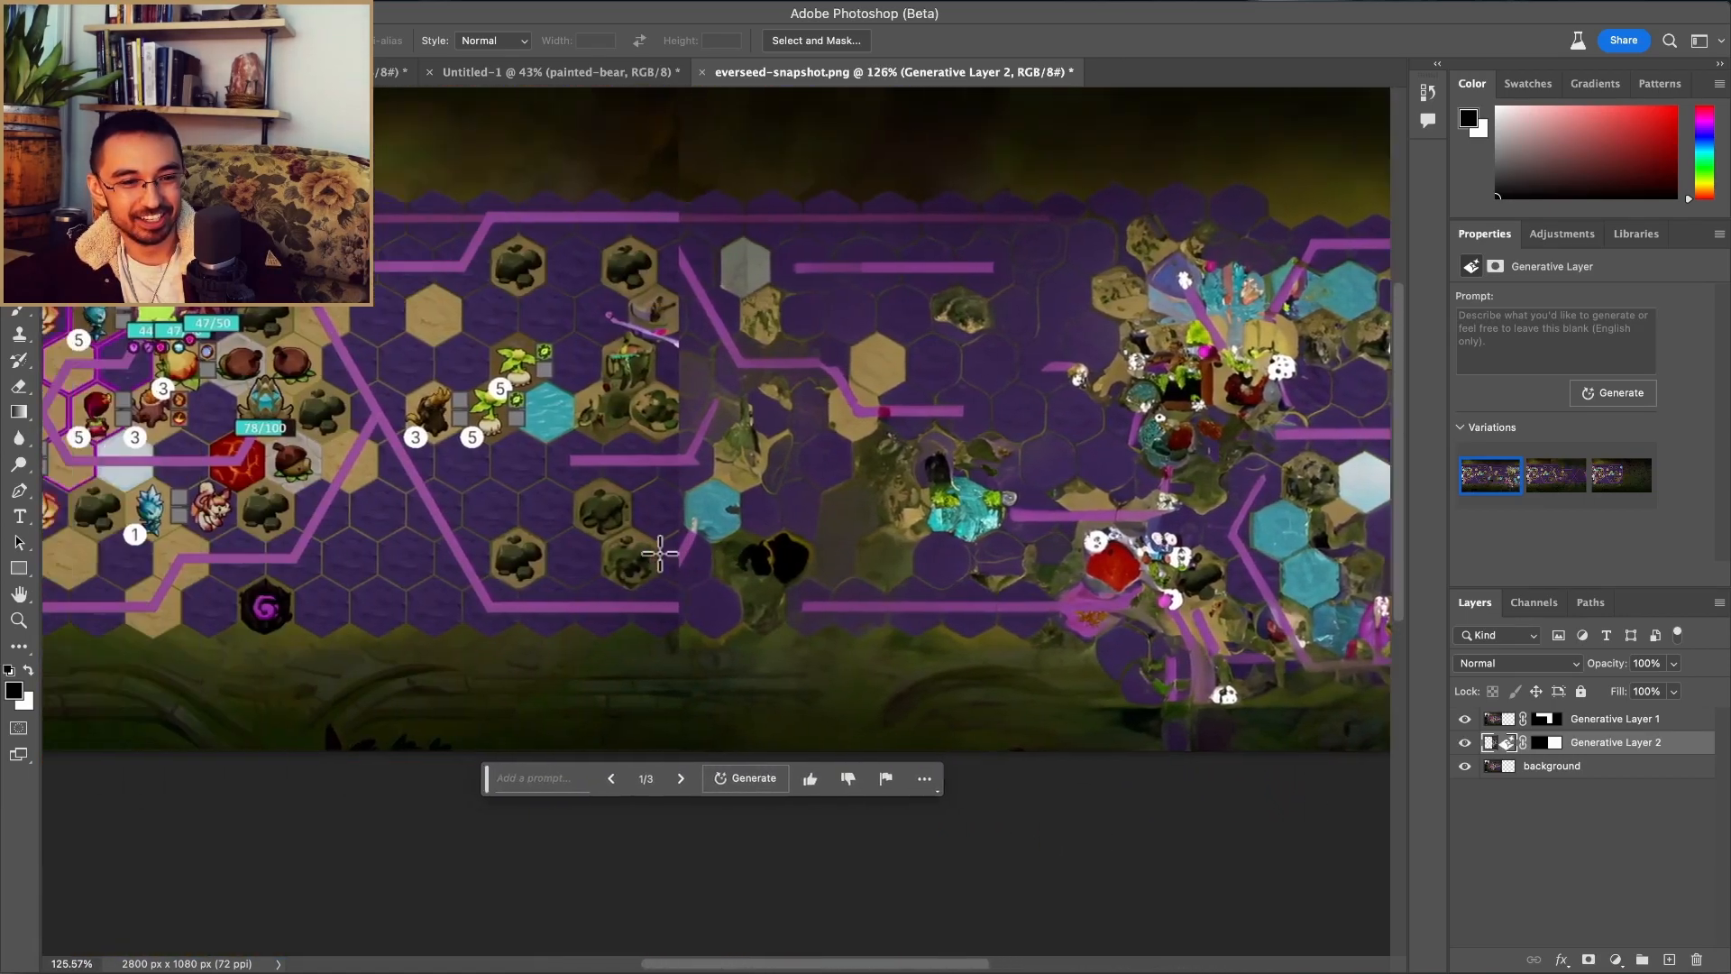
{"action": "scroll", "coordinate": [655, 554], "scroll_direction": "down", "scroll_amount": 3}
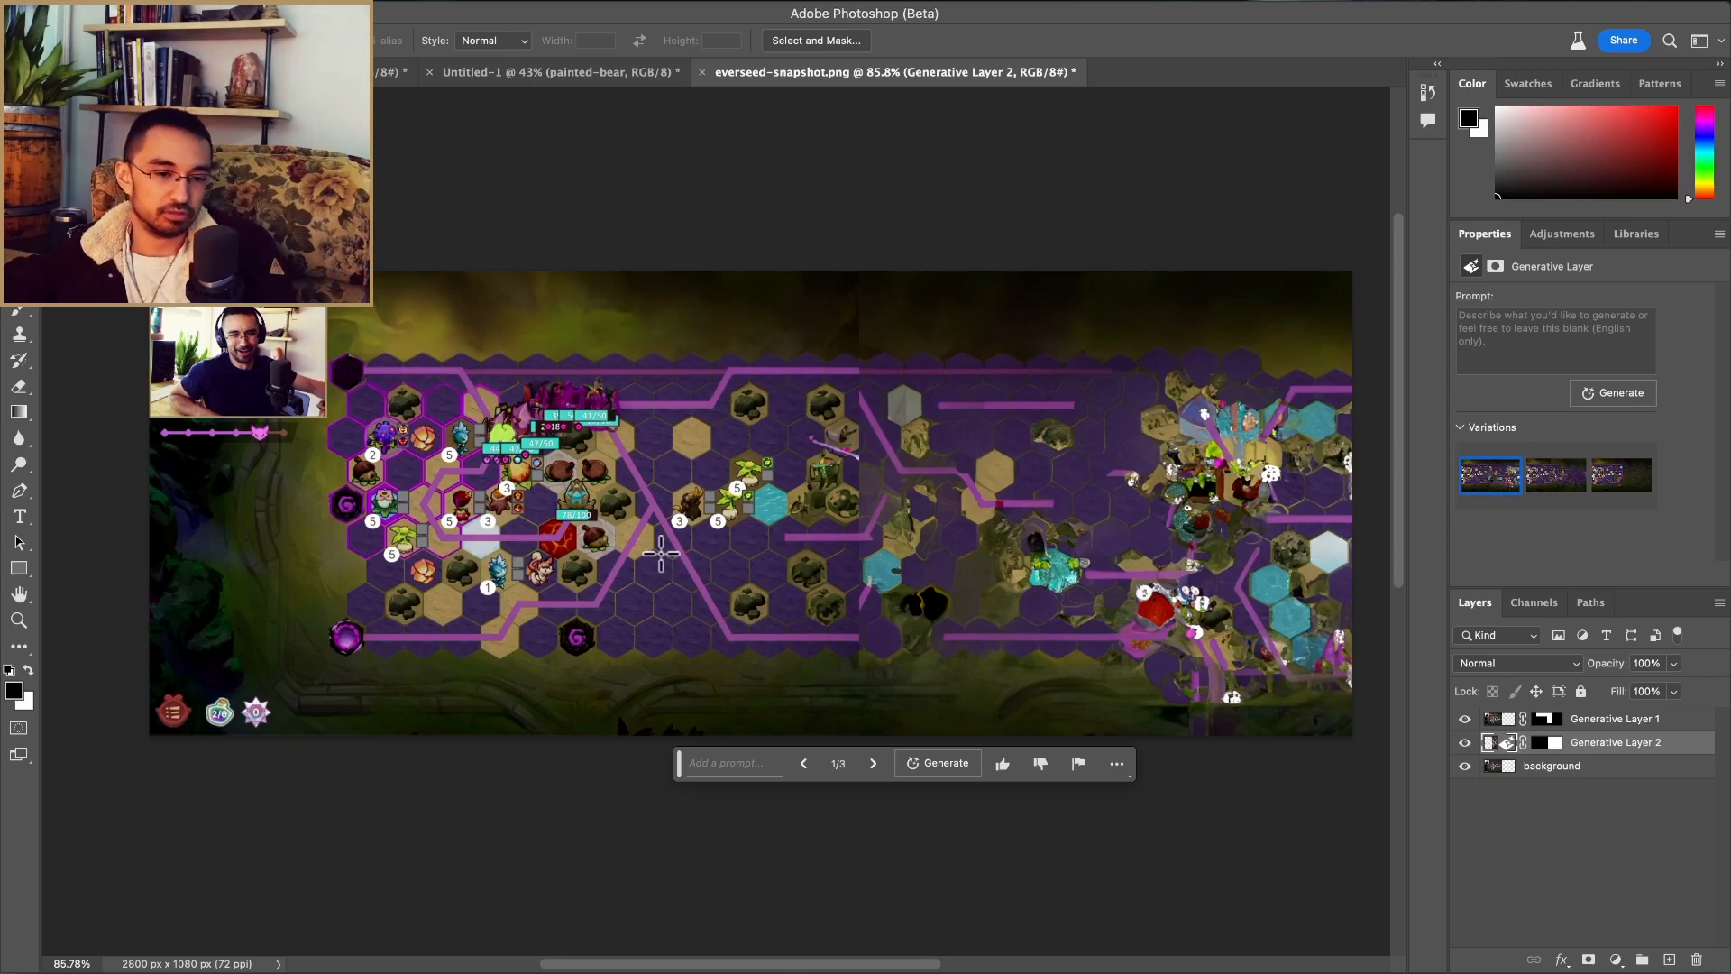
Step: Review the painted bear and waterfront documents, and return to the everseed-snapshot.png document
{"action": "left_click", "coordinate": [581, 74]}
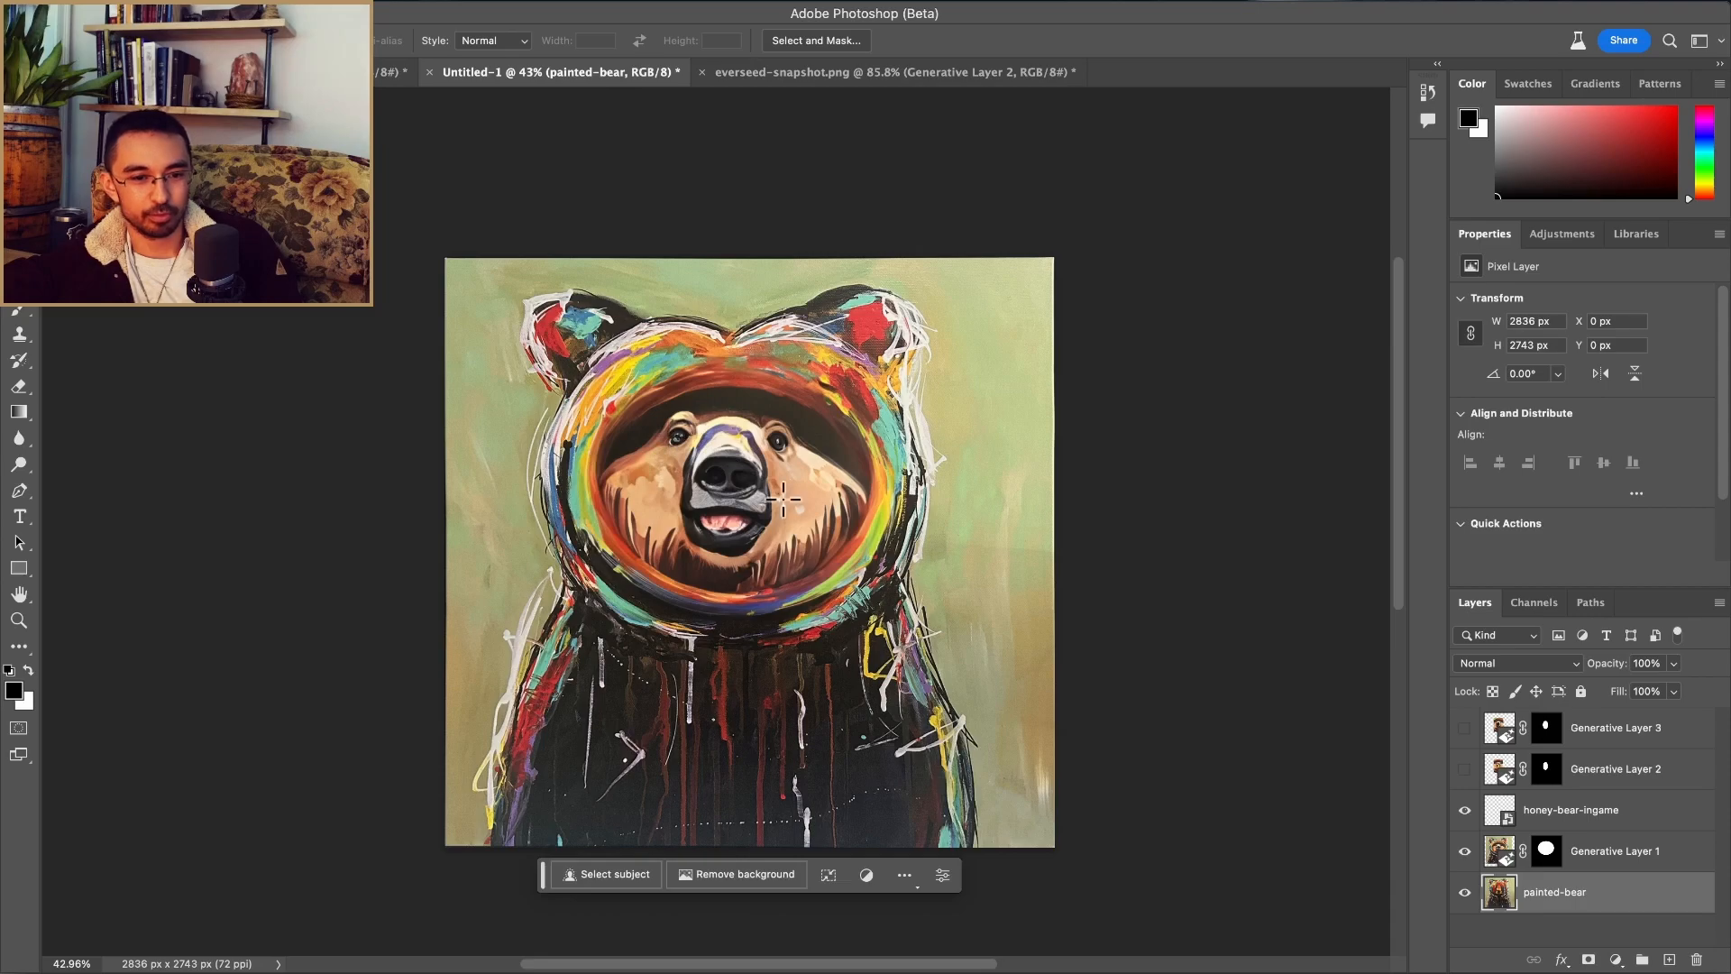
{"action": "left_click", "coordinate": [393, 72]}
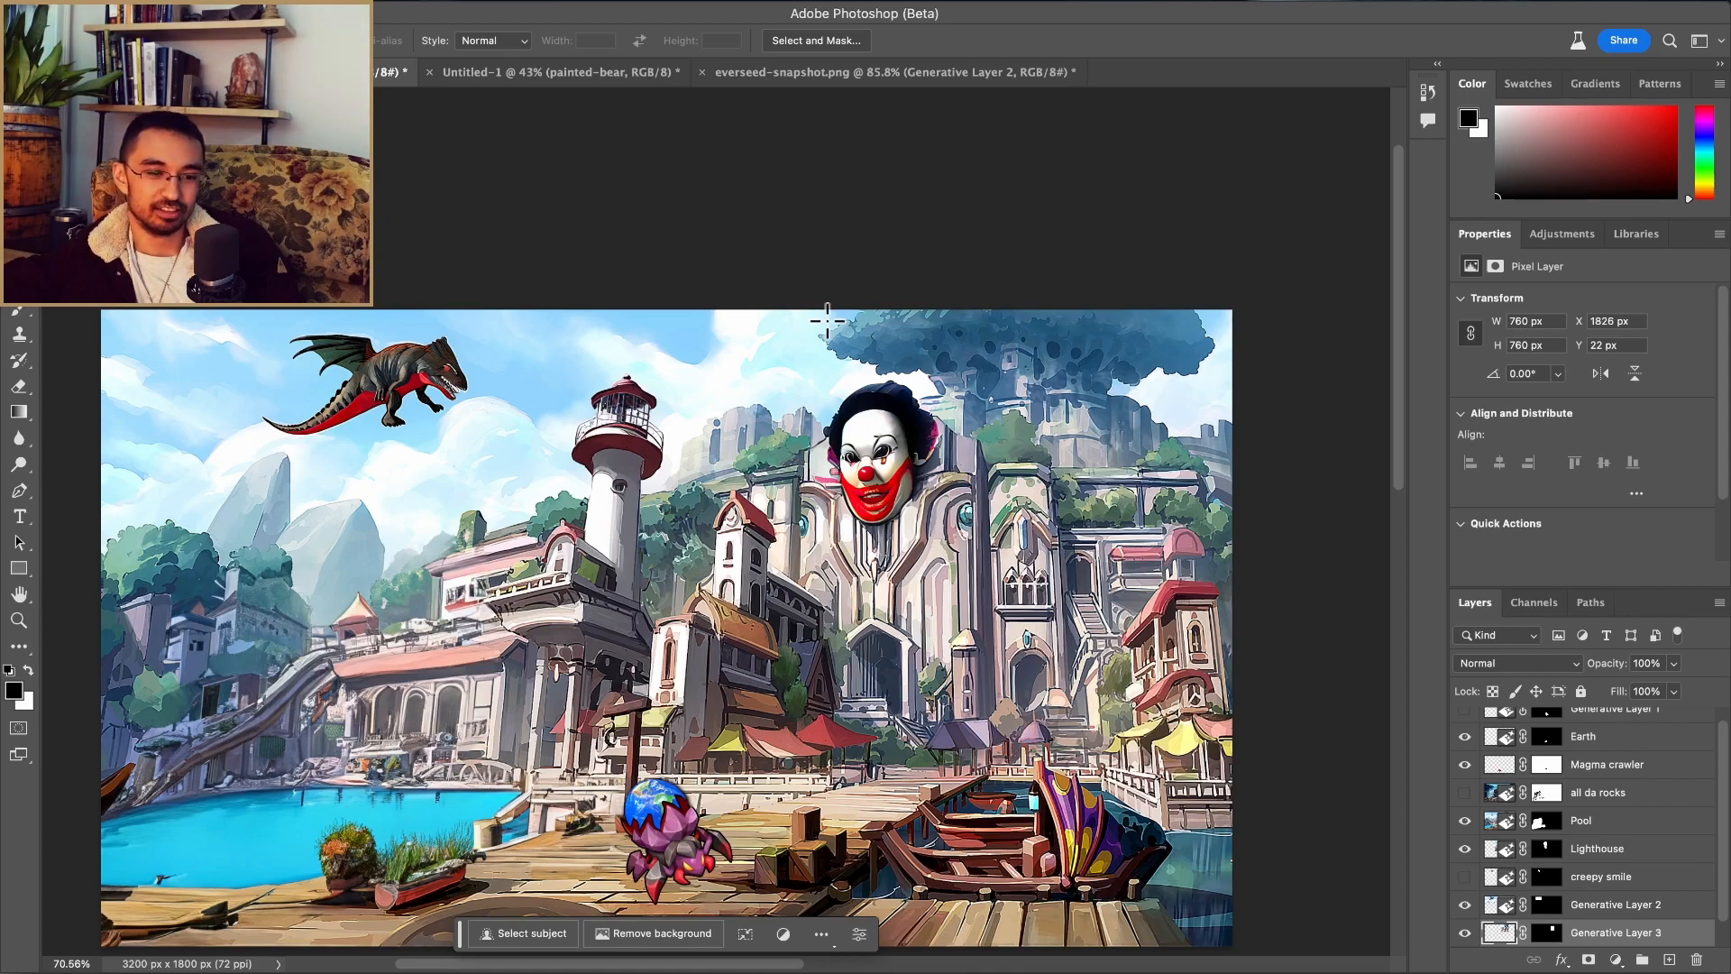
{"action": "left_click", "coordinate": [950, 80]}
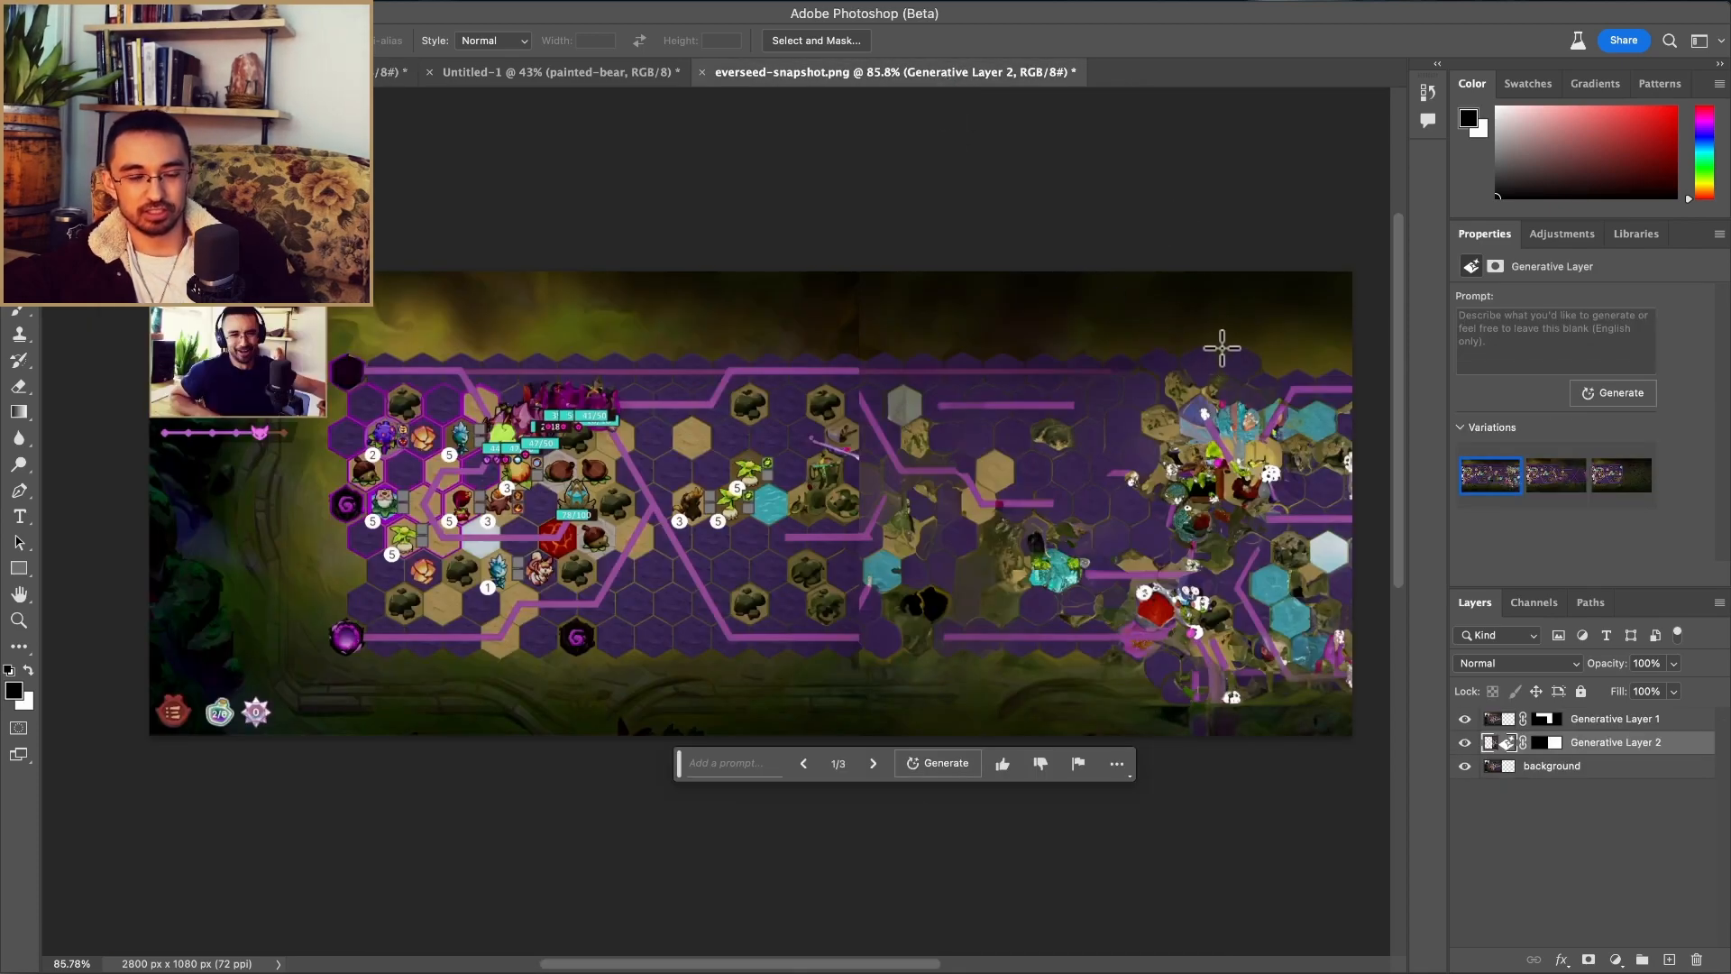
Step: Examine the original board's units, health bars and paths up close, and view them beside the generated extension
{"action": "scroll", "coordinate": [736, 514], "scroll_direction": "up", "scroll_amount": 5}
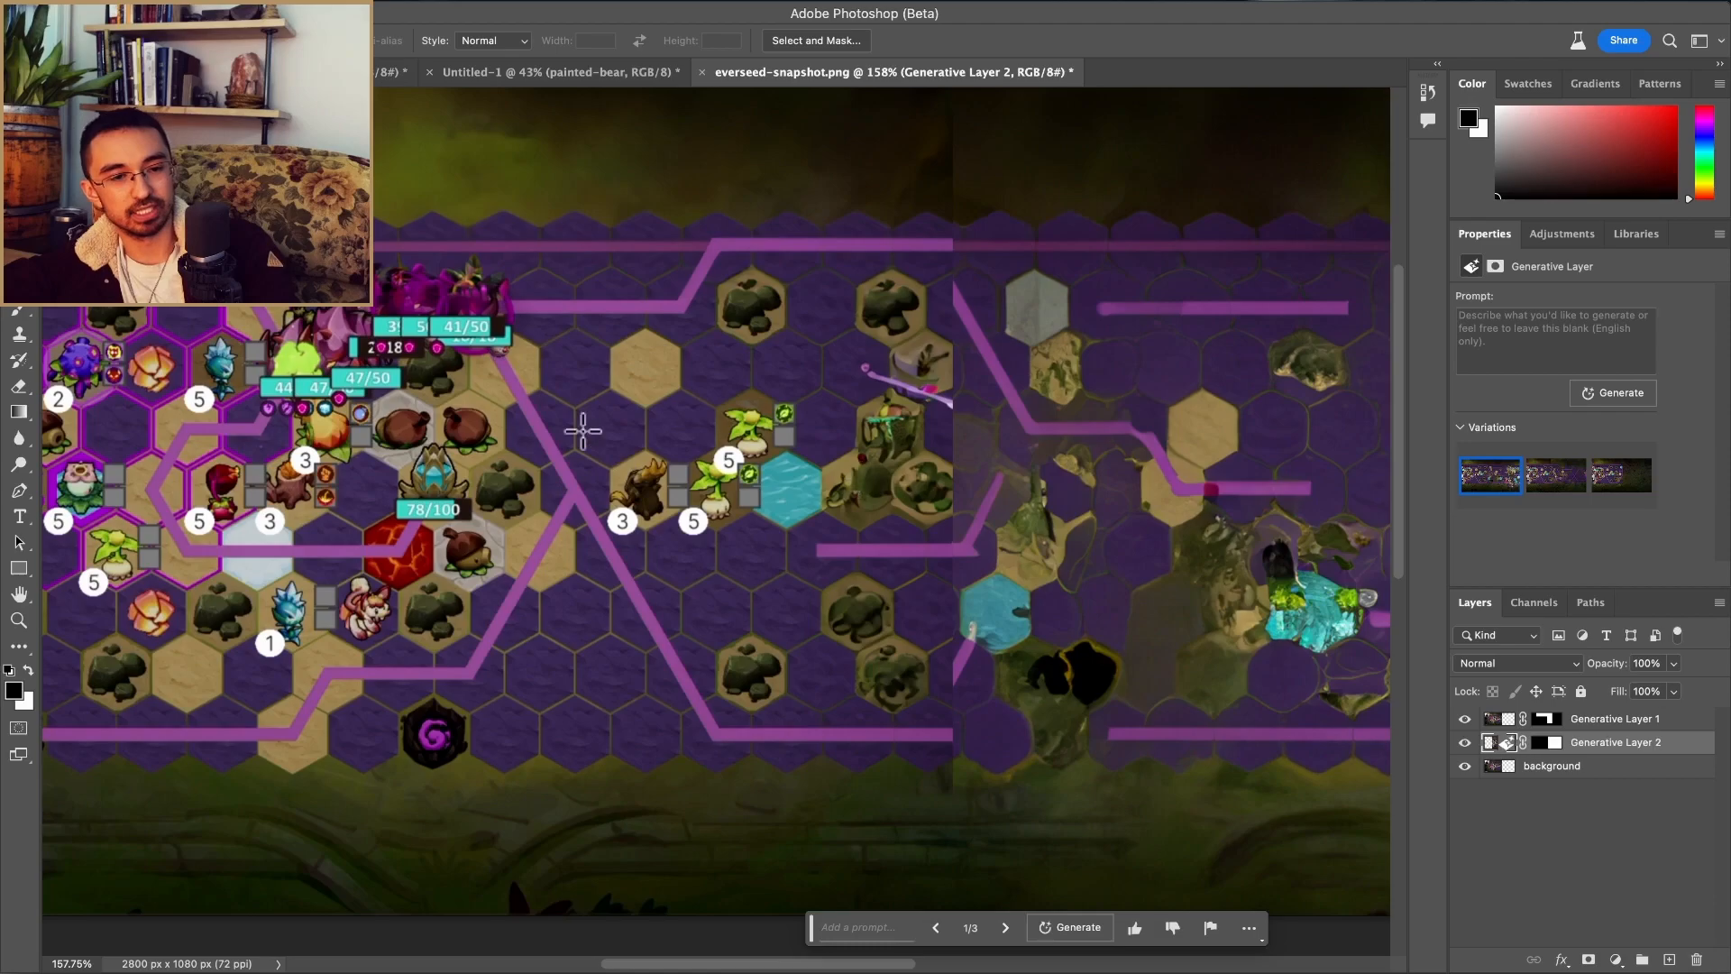
{"action": "scroll", "coordinate": [691, 445], "scroll_direction": "up", "scroll_amount": 3}
{"action": "scroll", "coordinate": [690, 445], "scroll_direction": "left", "scroll_amount": 4}
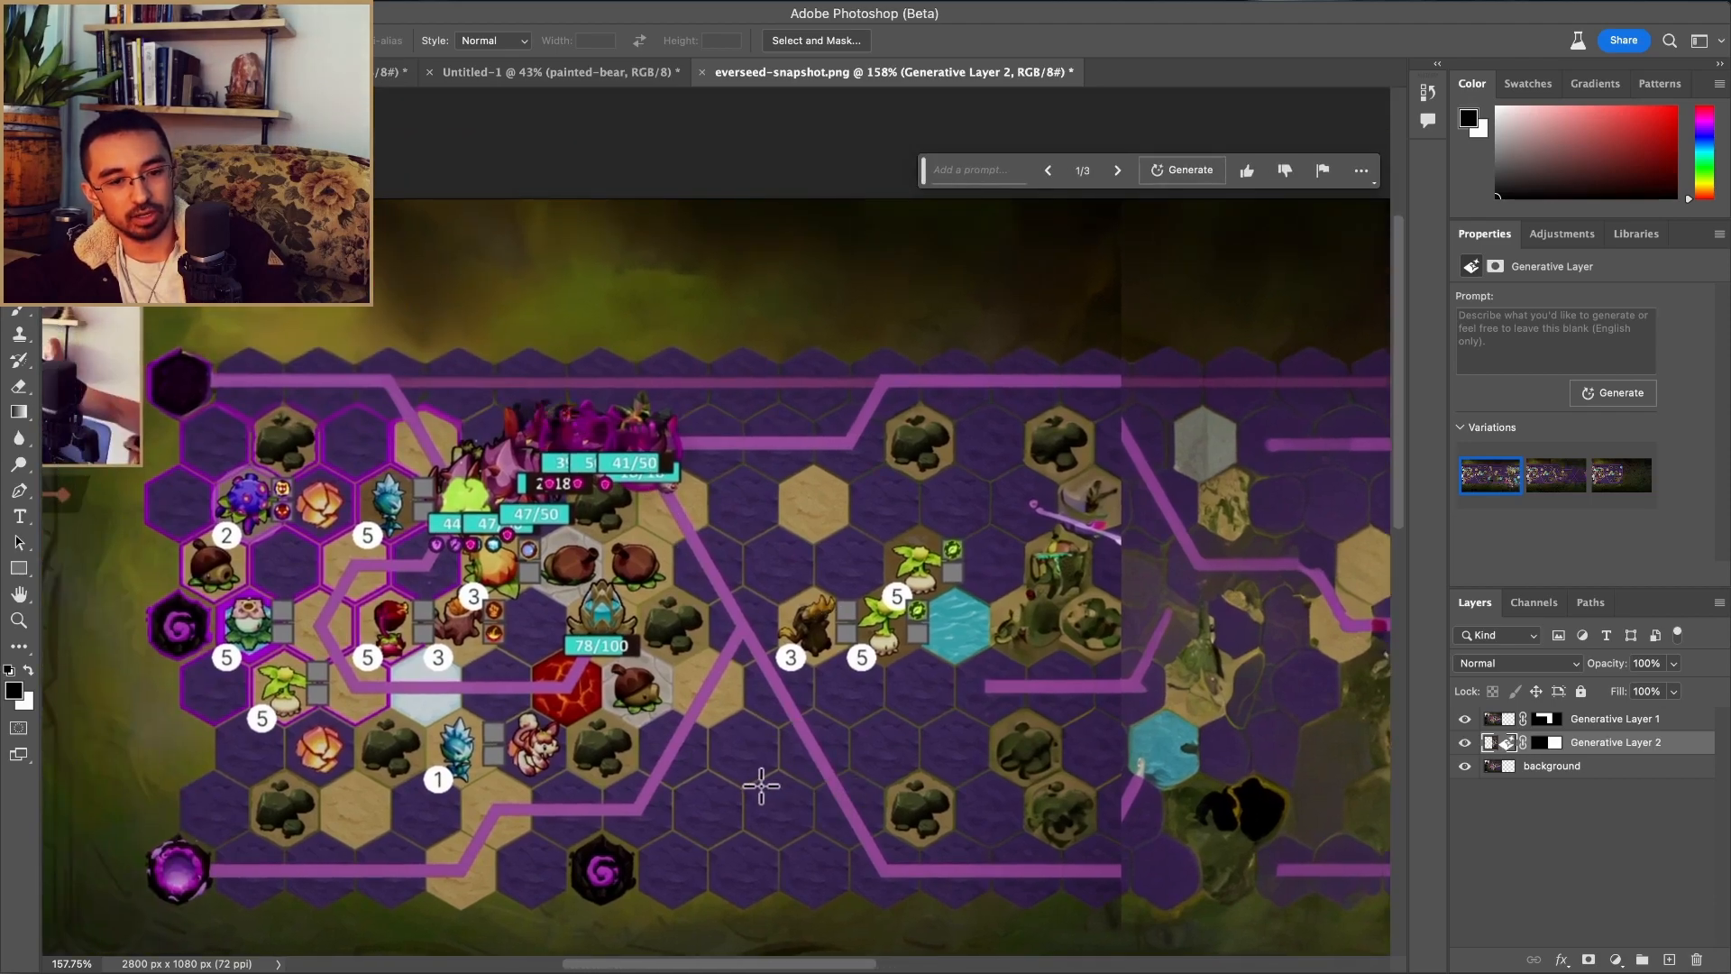
{"action": "scroll", "coordinate": [860, 836], "scroll_direction": "up", "scroll_amount": 5}
{"action": "scroll", "coordinate": [860, 836], "scroll_direction": "down", "scroll_amount": 6}
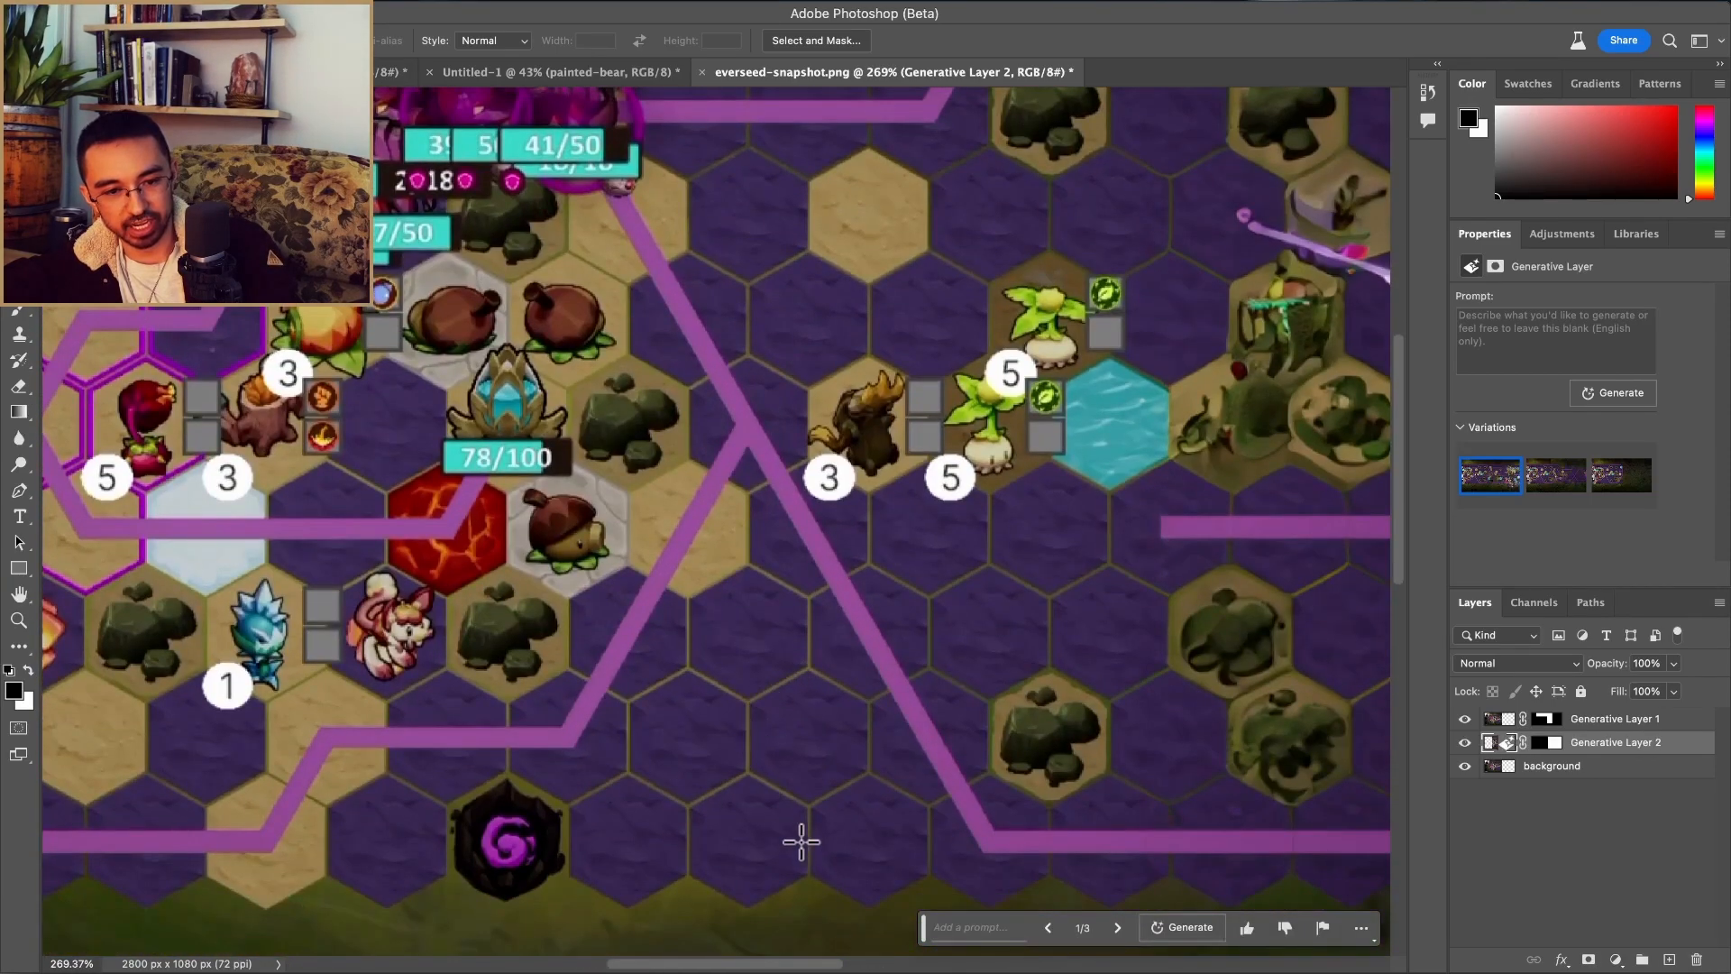
{"action": "scroll", "coordinate": [803, 361], "scroll_direction": "up", "scroll_amount": 4}
{"action": "scroll", "coordinate": [802, 361], "scroll_direction": "up", "scroll_amount": 3}
{"action": "scroll", "coordinate": [553, 142], "scroll_direction": "left", "scroll_amount": 4}
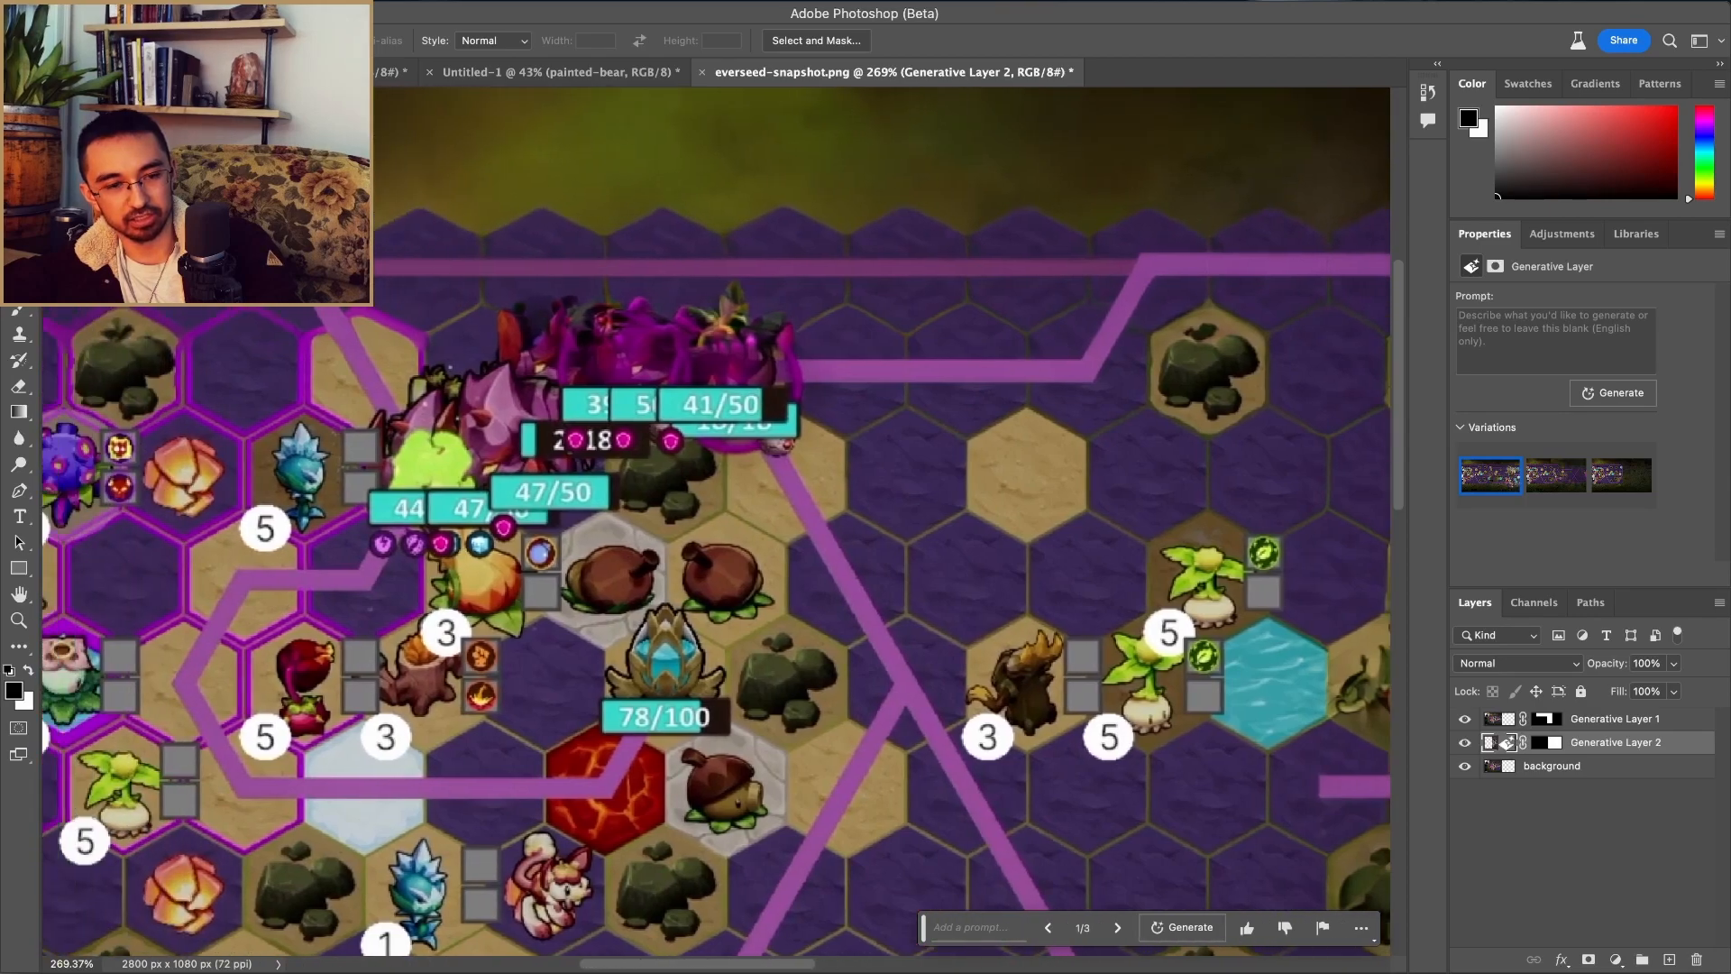
{"action": "scroll", "coordinate": [735, 171], "scroll_direction": "down", "scroll_amount": 5}
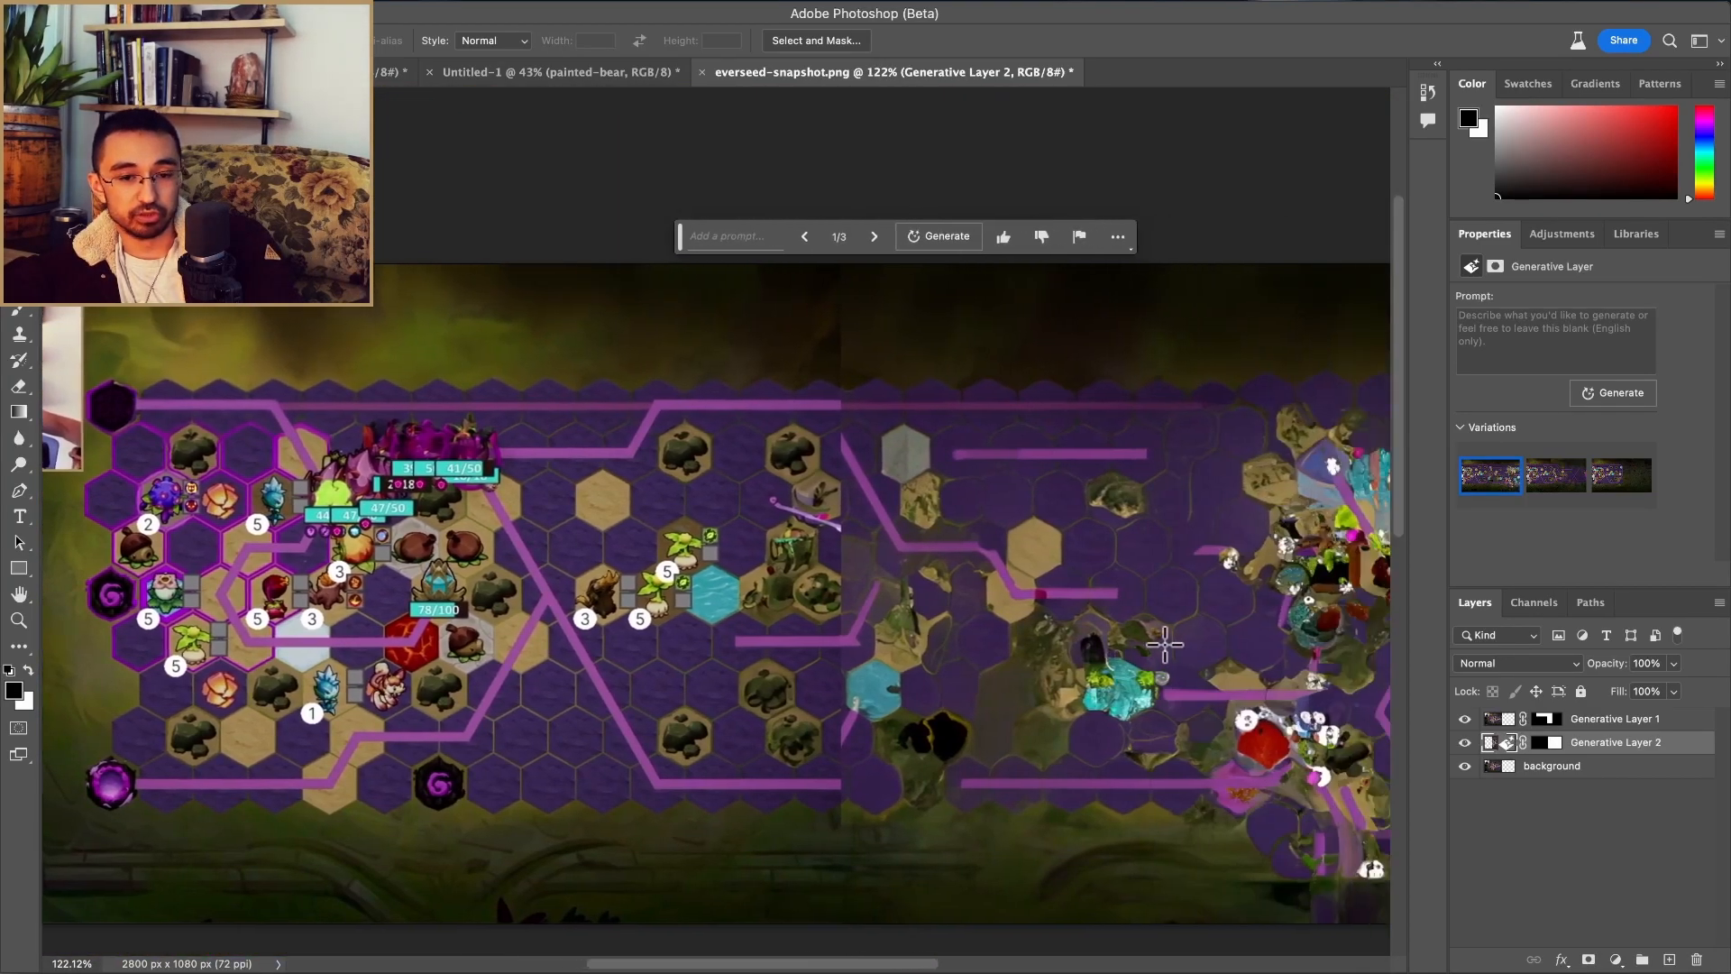
Step: In the waterfront document, compare the artwork with and without the Lighthouse, Generative Layer 2 and Generative Layer 3 layers
{"action": "left_click", "coordinate": [392, 72]}
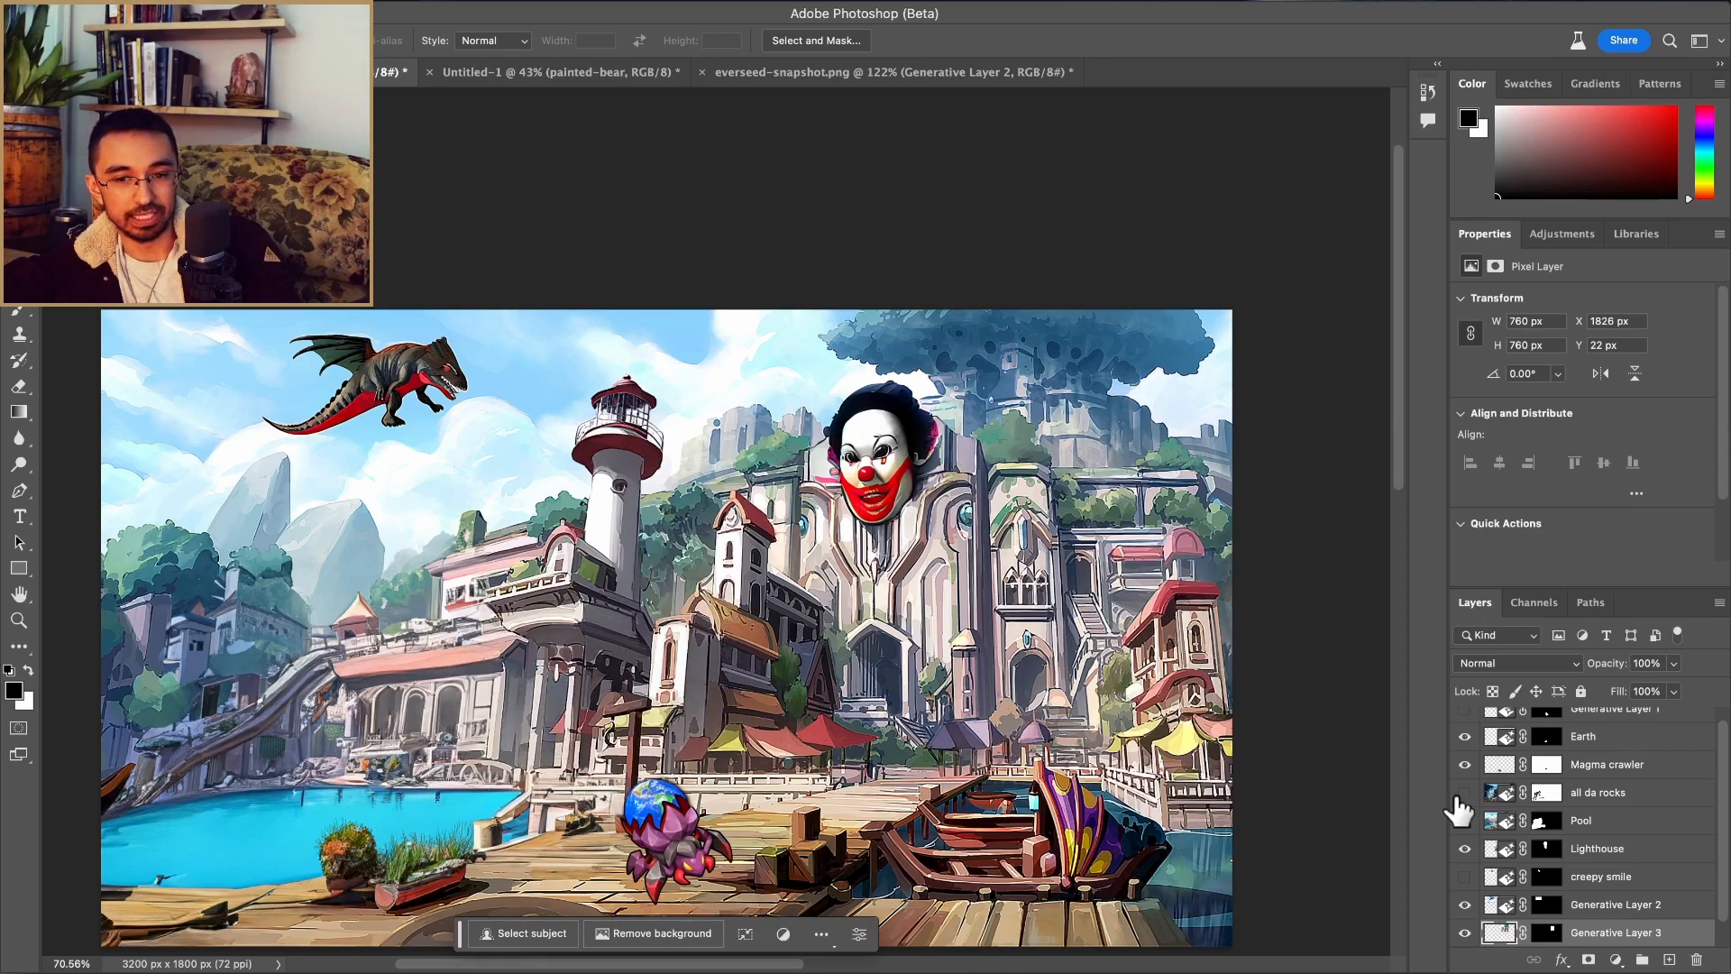
{"action": "left_click", "coordinate": [1466, 850]}
{"action": "left_click", "coordinate": [1466, 850]}
{"action": "left_click", "coordinate": [1466, 850]}
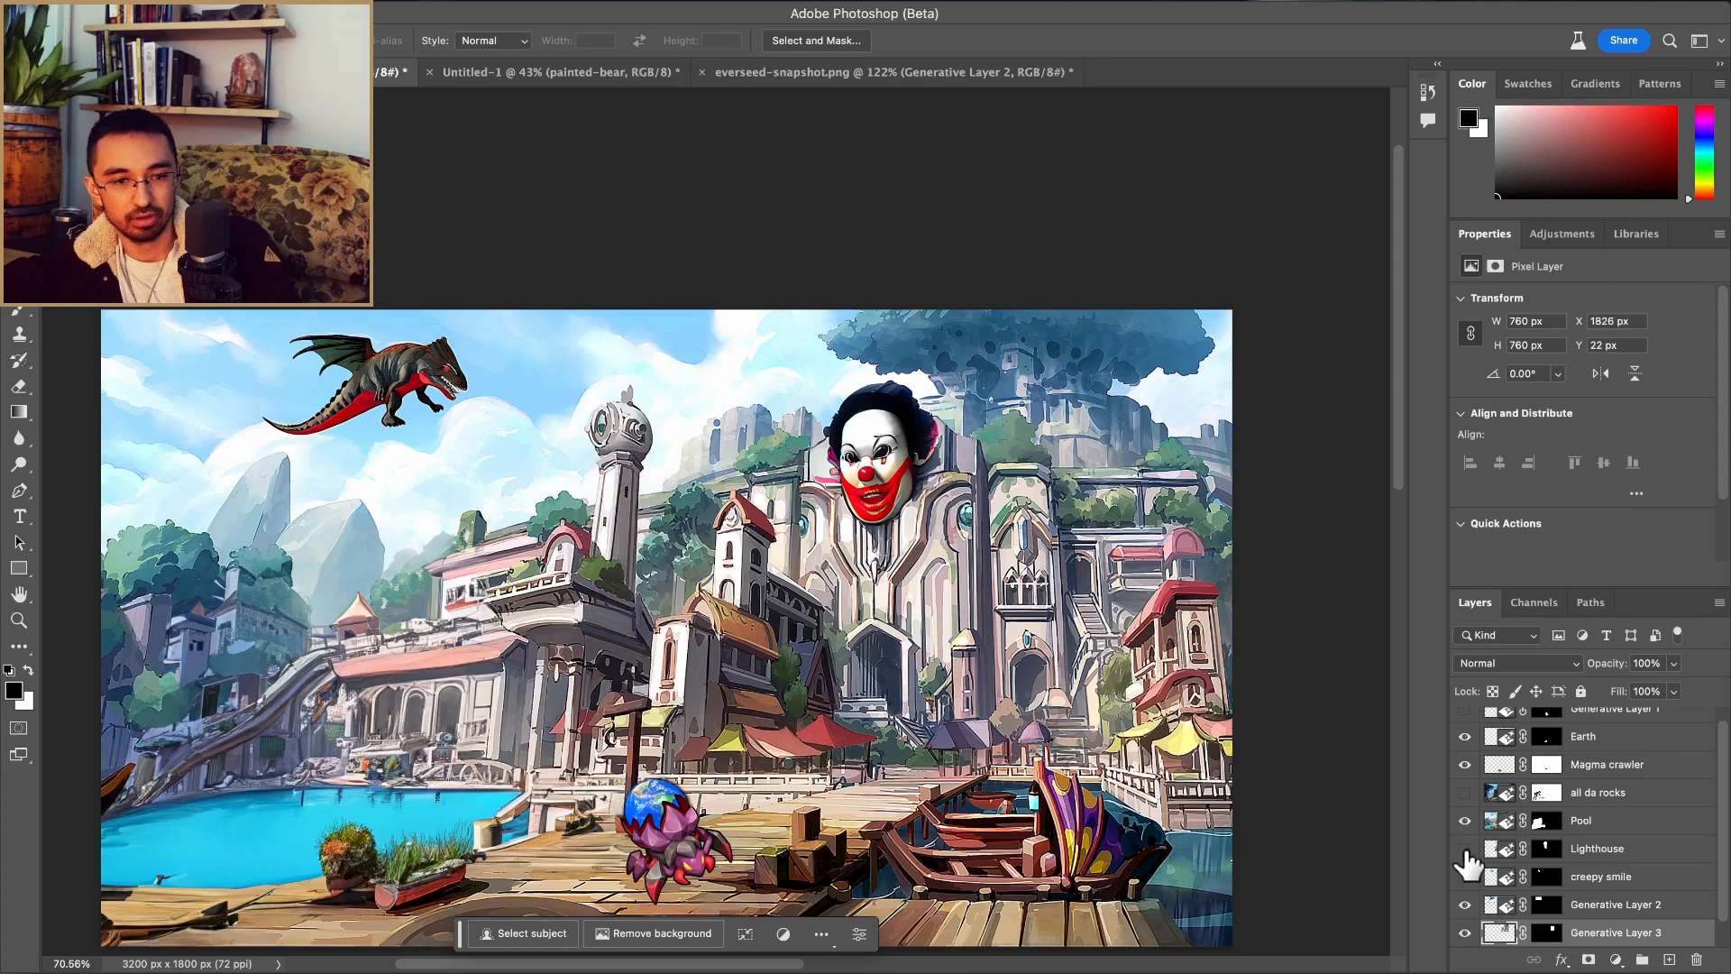
{"action": "left_click", "coordinate": [1465, 849]}
{"action": "scroll", "coordinate": [1470, 861], "scroll_direction": "down", "scroll_amount": 1}
{"action": "left_click", "coordinate": [1465, 877]}
{"action": "left_click", "coordinate": [1465, 876]}
{"action": "left_click", "coordinate": [1466, 905]}
{"action": "left_click", "coordinate": [1466, 905]}
{"action": "left_click", "coordinate": [1465, 904]}
{"action": "left_click", "coordinate": [1465, 904]}
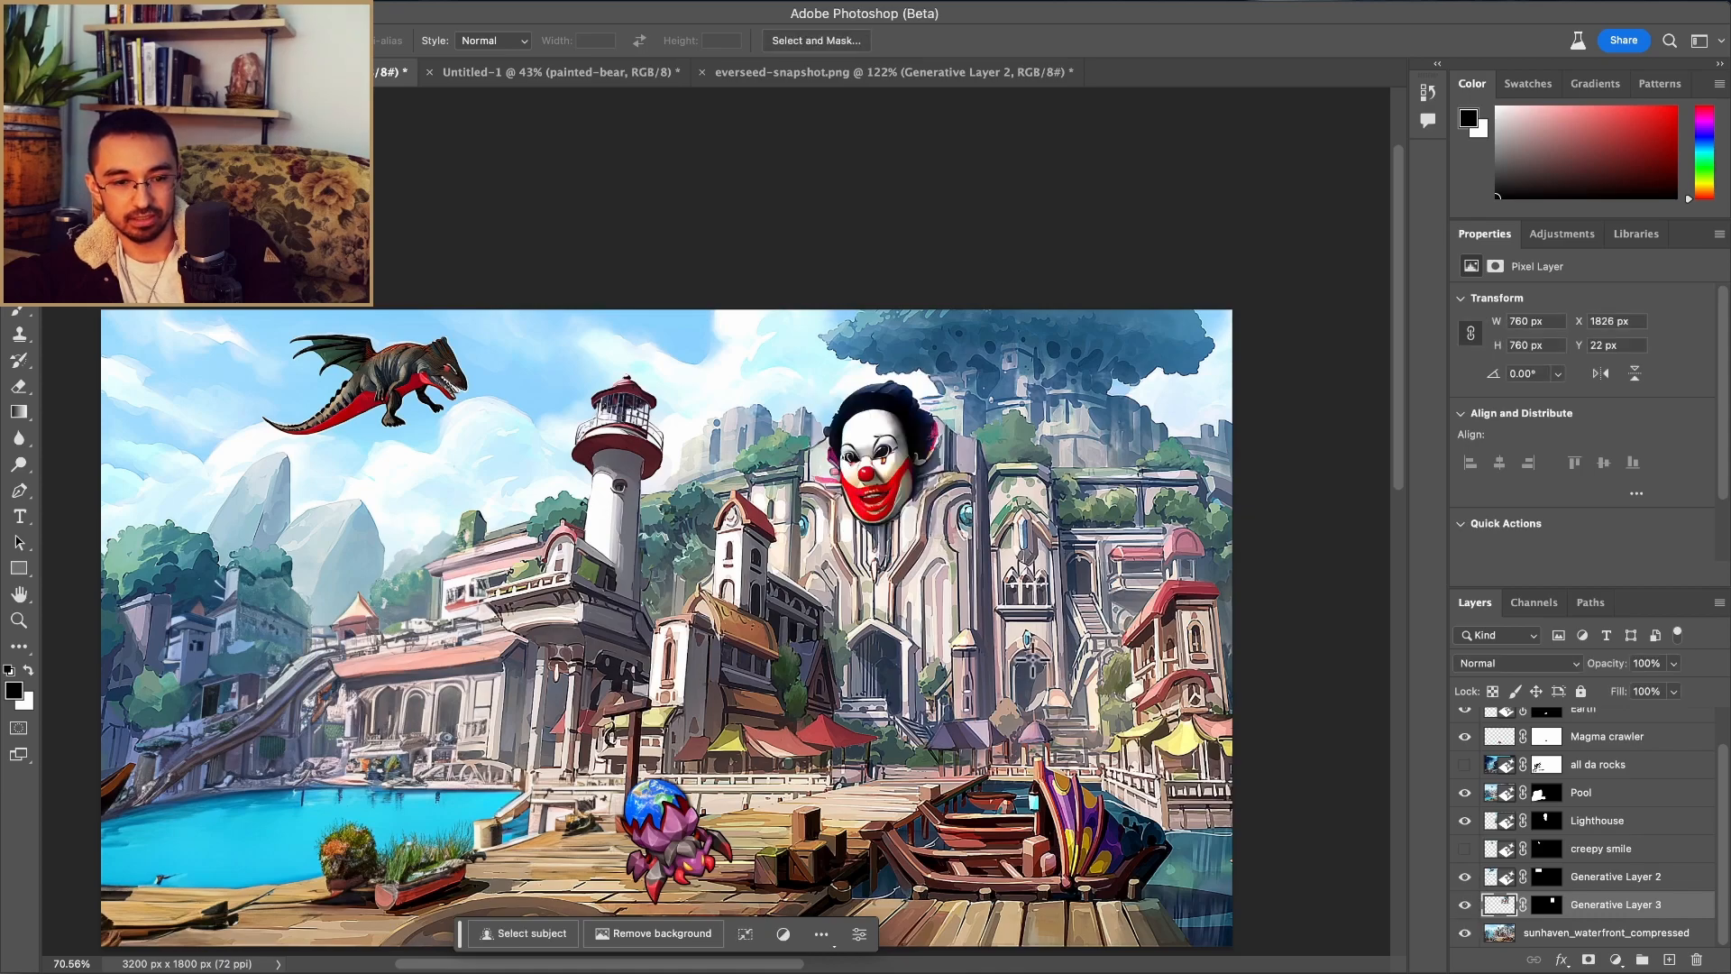
Step: Return to the Everseed screenshot, and bring up the recolored portrait night-lily-ai-recolored.psd
{"action": "left_click", "coordinate": [851, 73]}
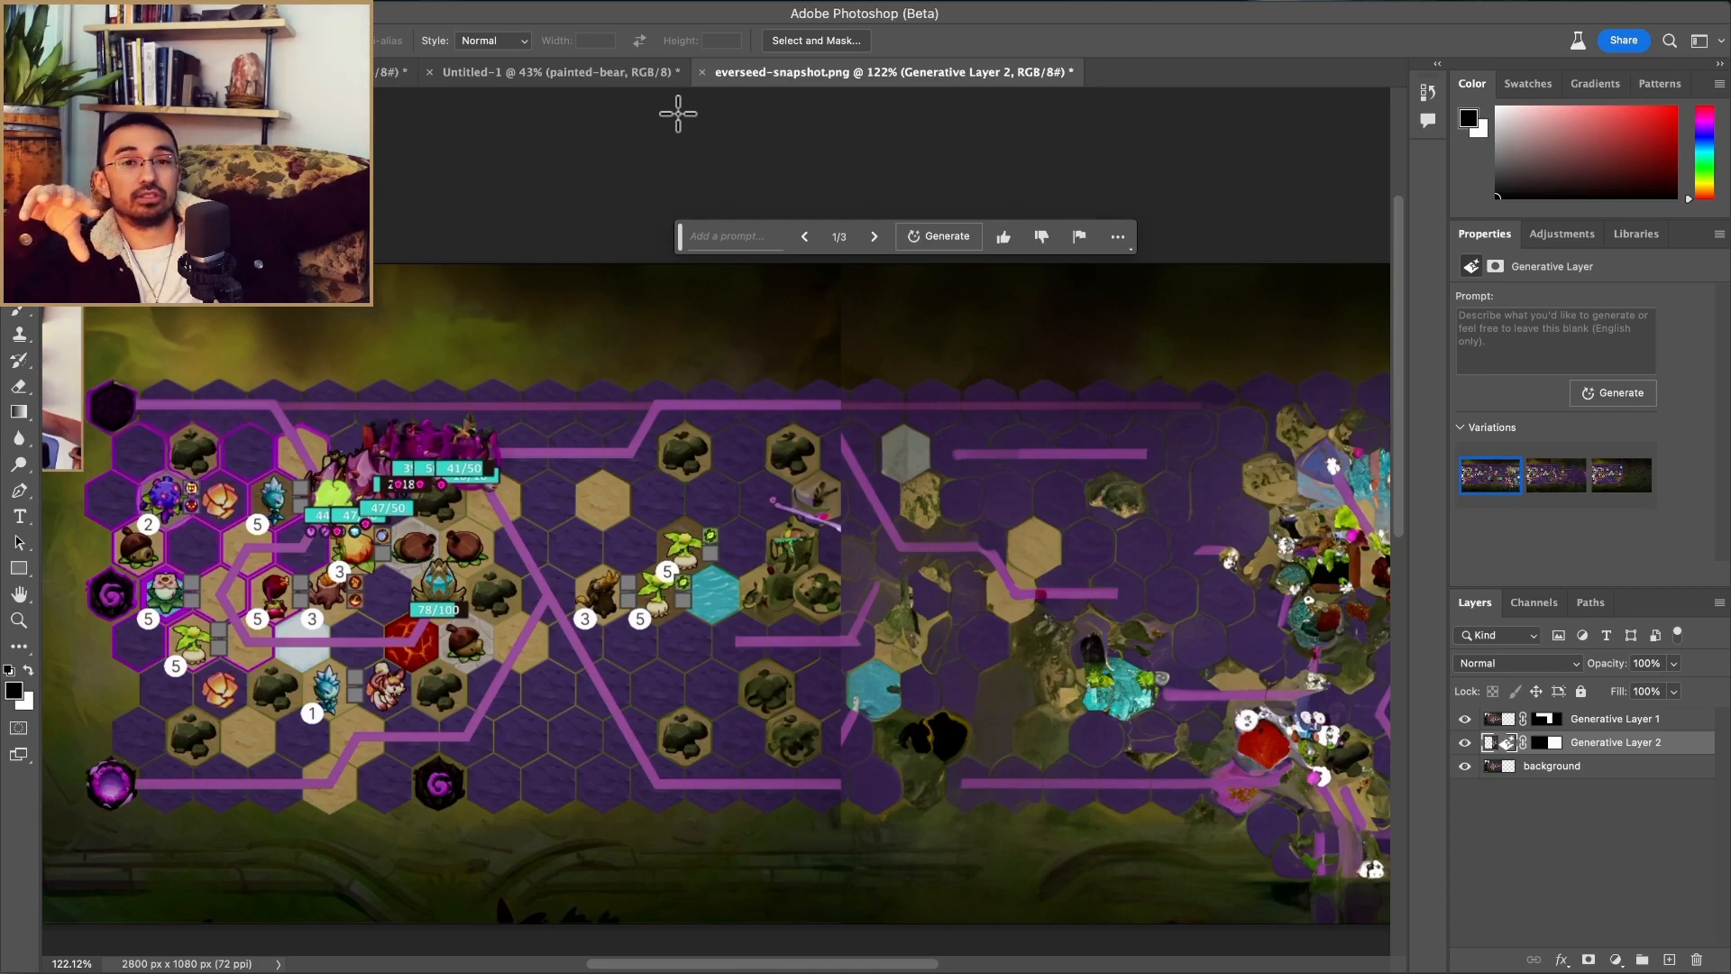
{"action": "left_click", "coordinate": [389, 72]}
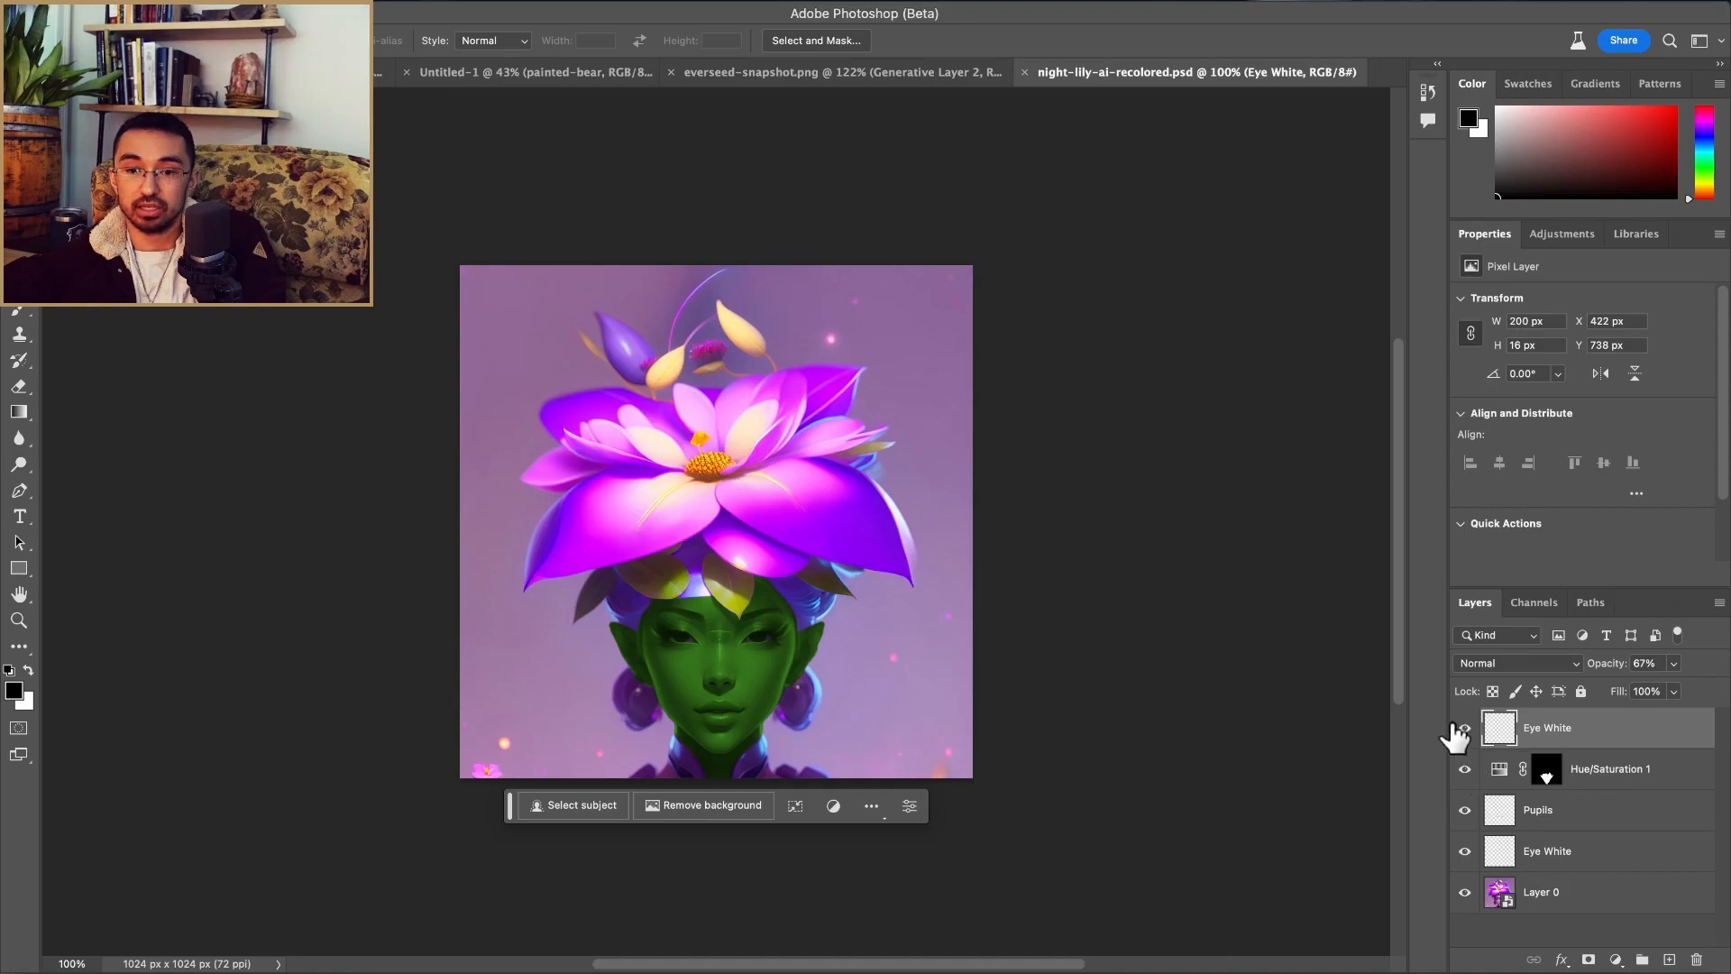
Step: Group the four recolor layers above Layer 0 and hide the group to examine the original portrait
{"action": "left_click", "coordinate": [1610, 857], "text": "shift"}
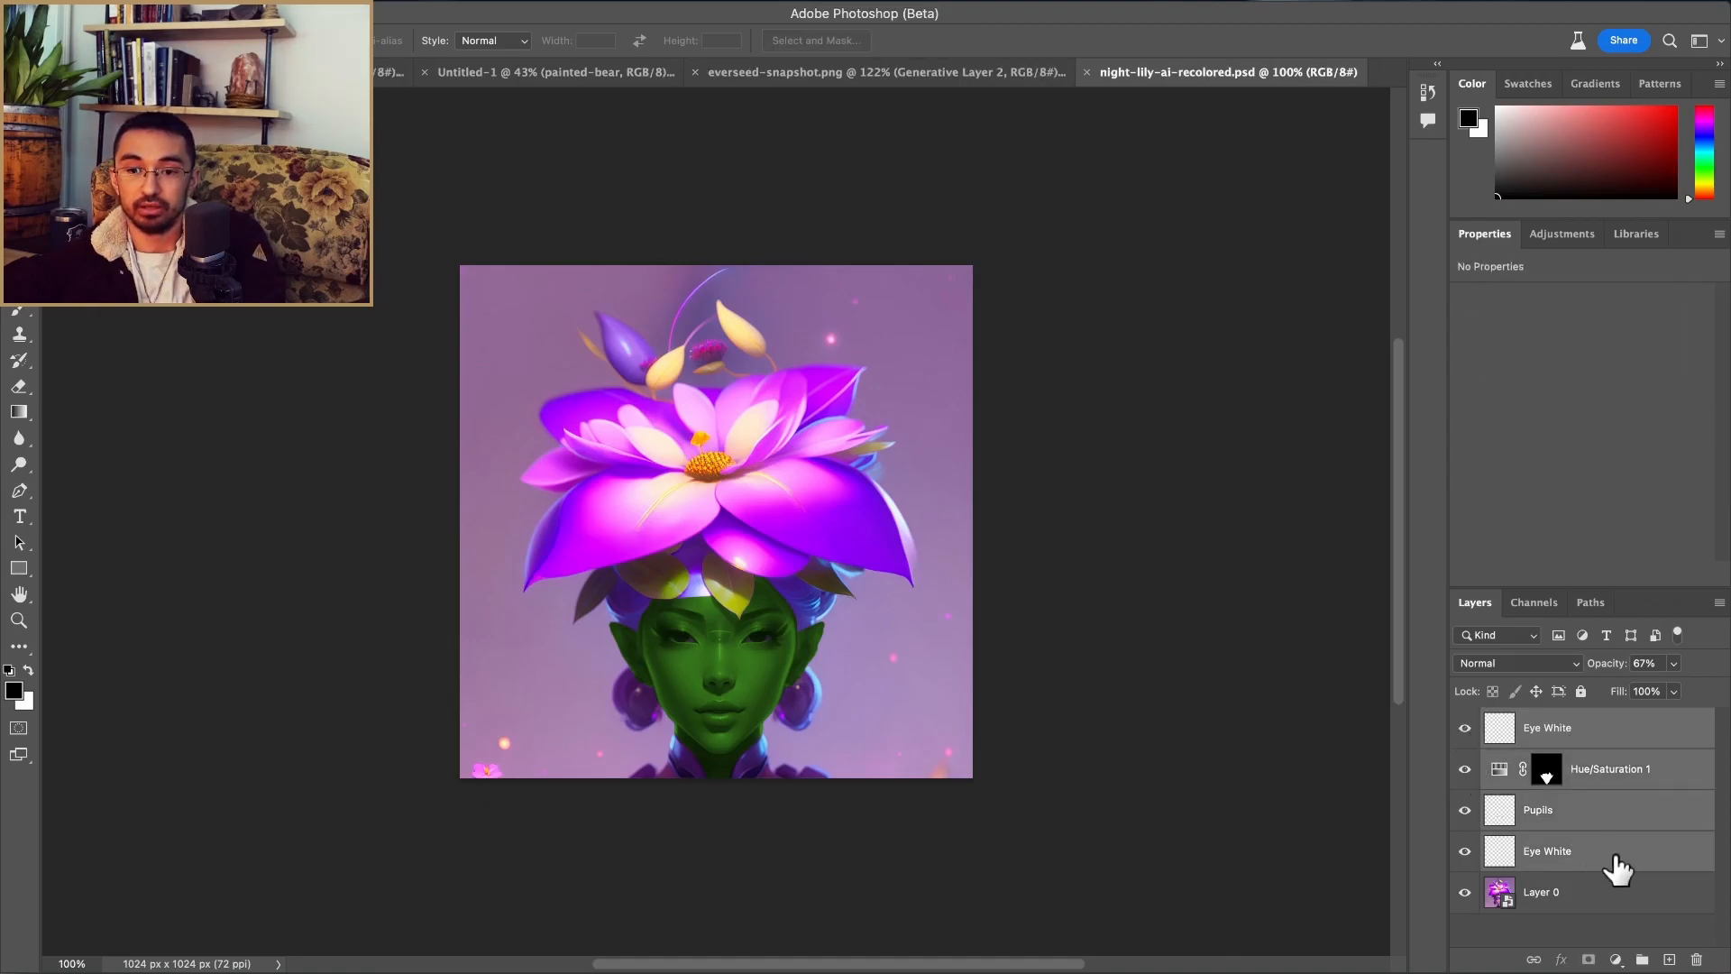
{"action": "key", "text": "ctrl+g"}
{"action": "left_click", "coordinate": [1466, 719]}
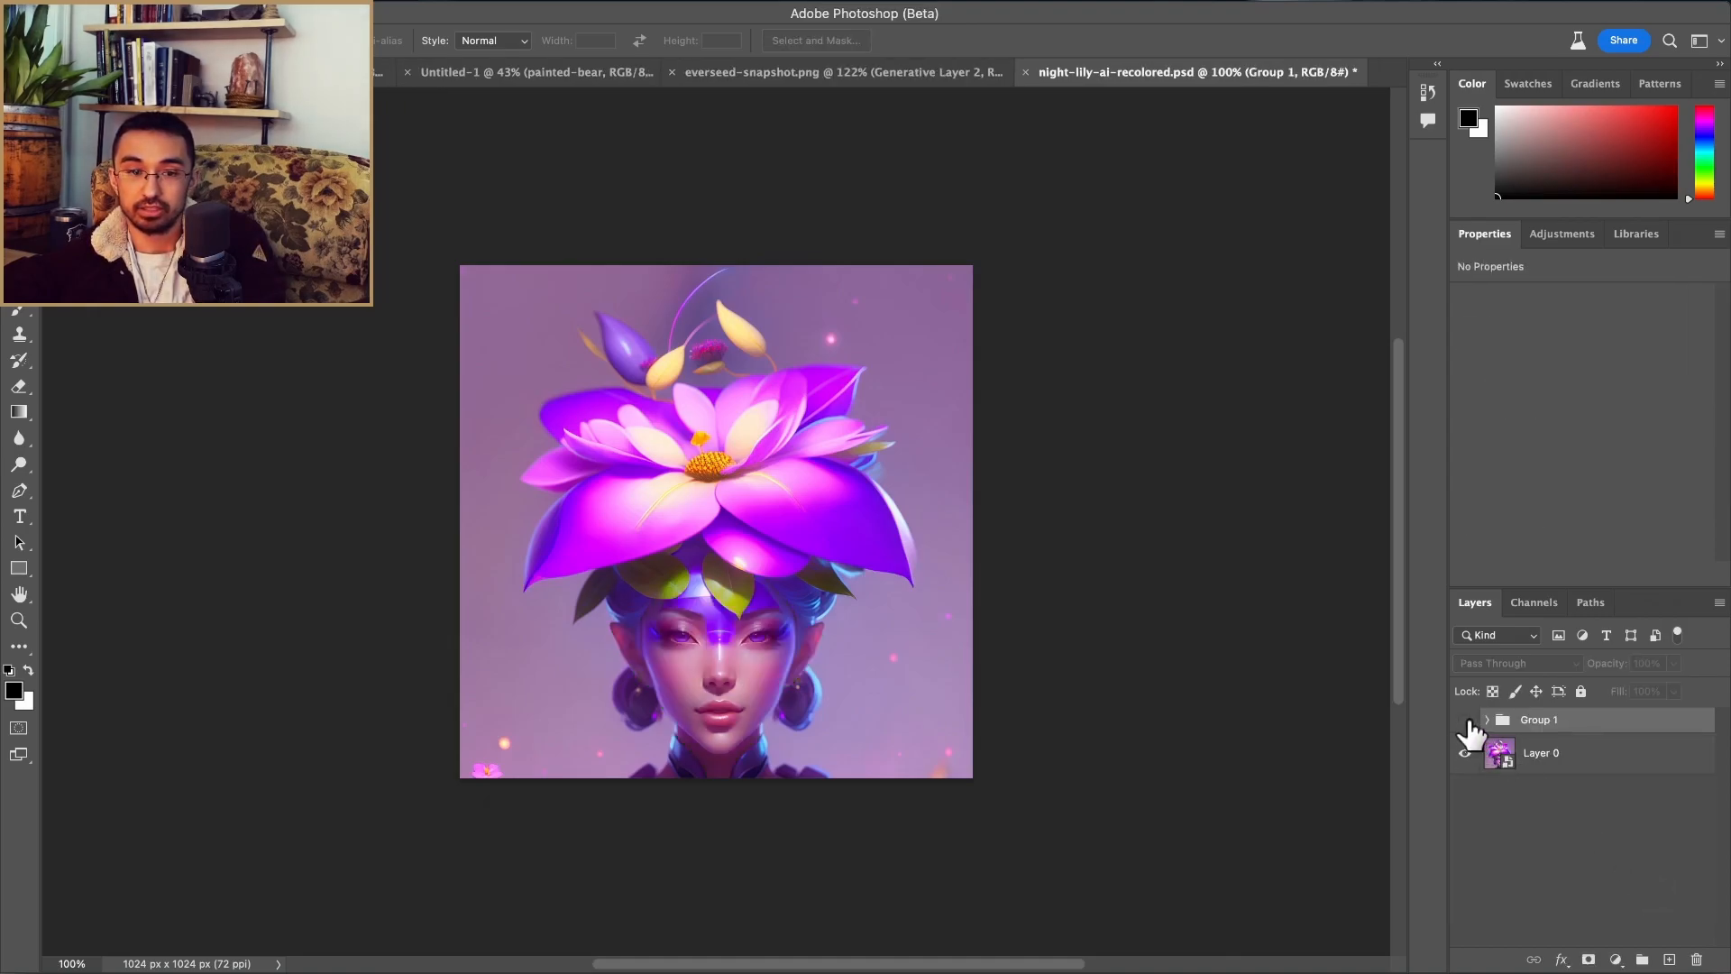
{"action": "scroll", "coordinate": [712, 528], "scroll_direction": "up", "scroll_amount": 5}
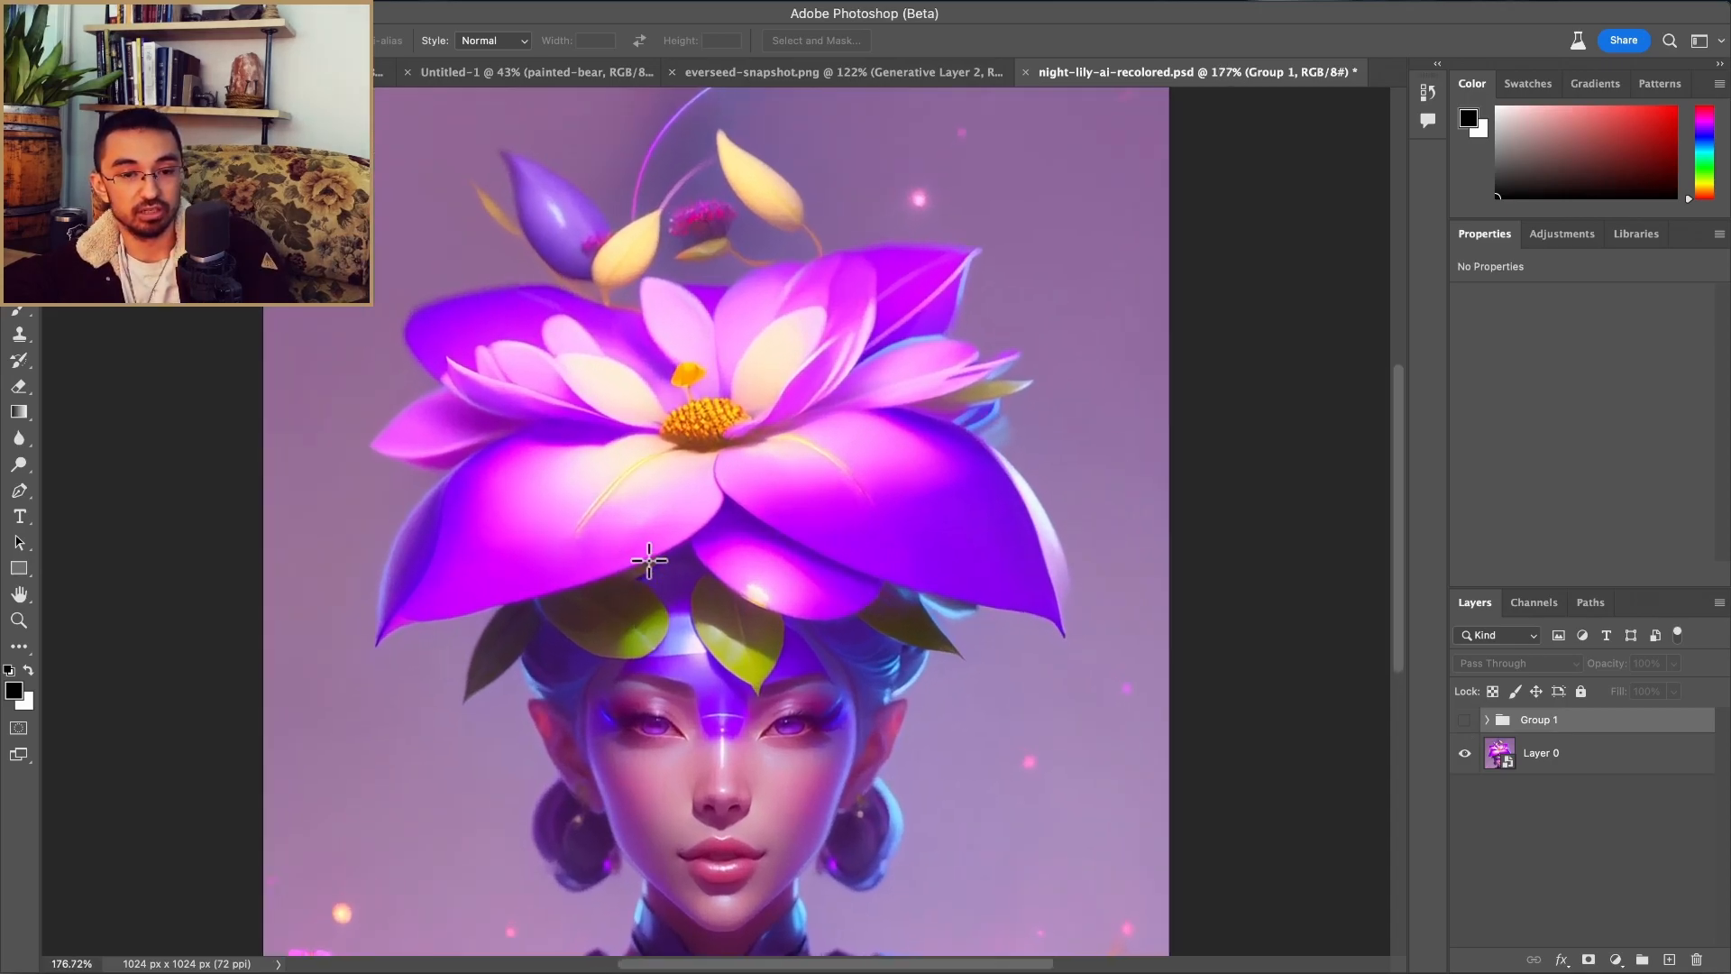
{"action": "scroll", "coordinate": [649, 556], "scroll_direction": "down", "scroll_amount": 3}
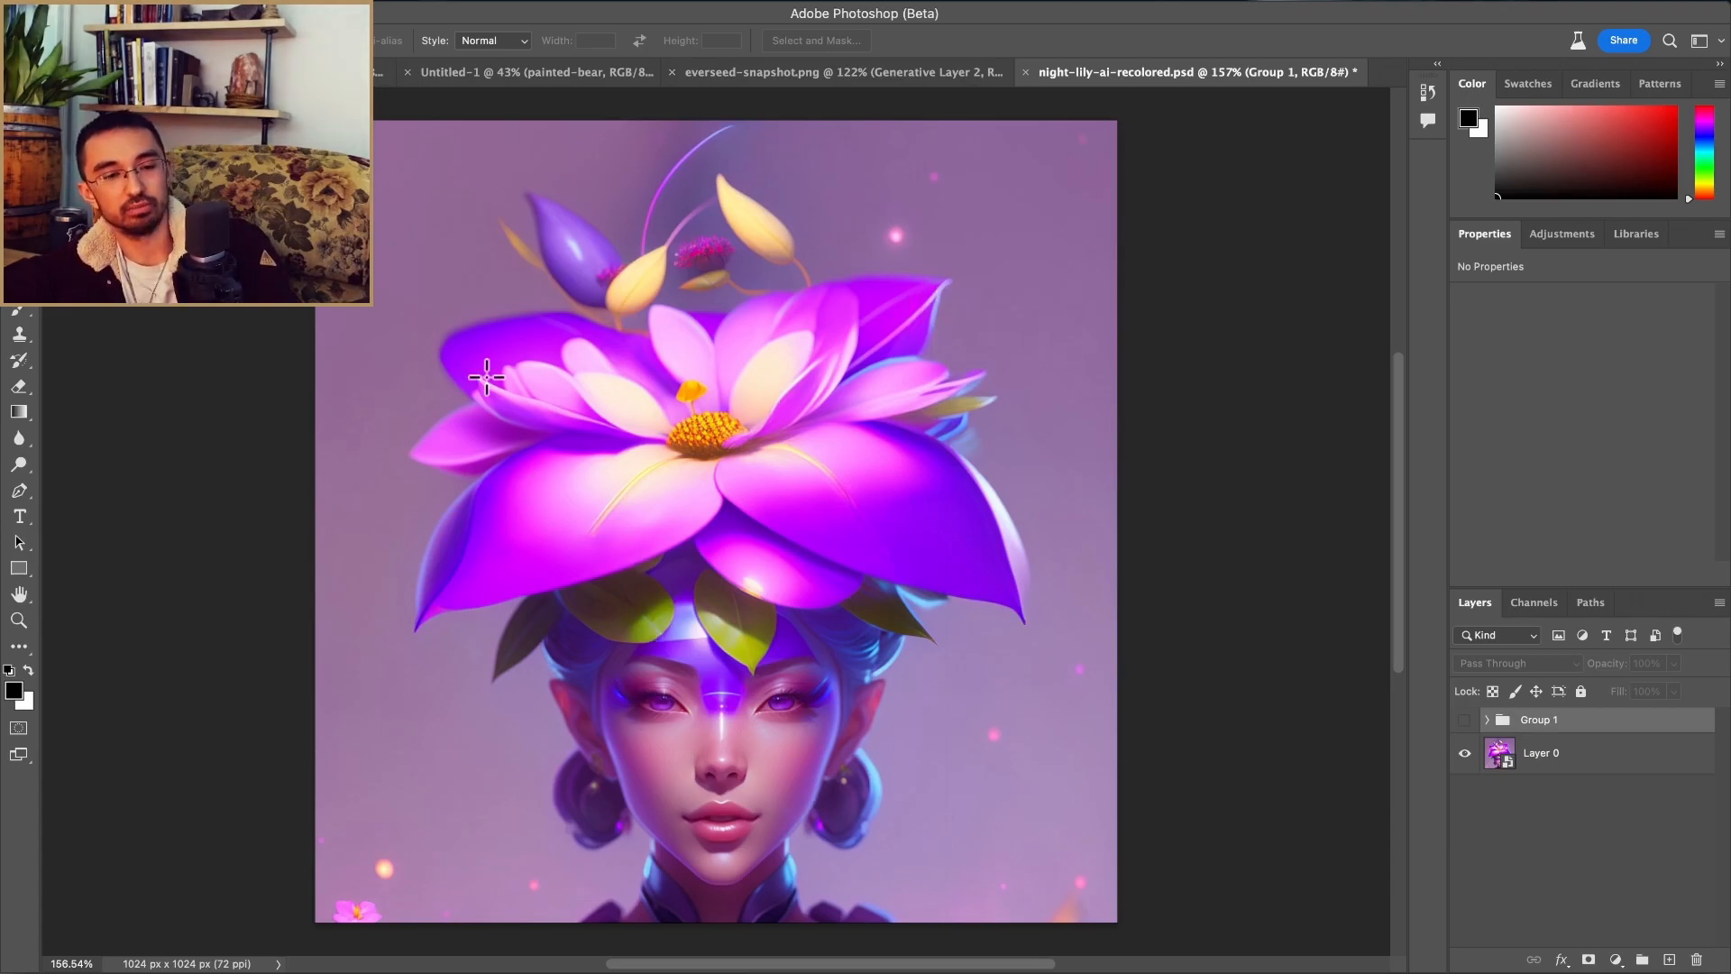
{"action": "scroll", "coordinate": [517, 338], "scroll_direction": "down", "scroll_amount": 1}
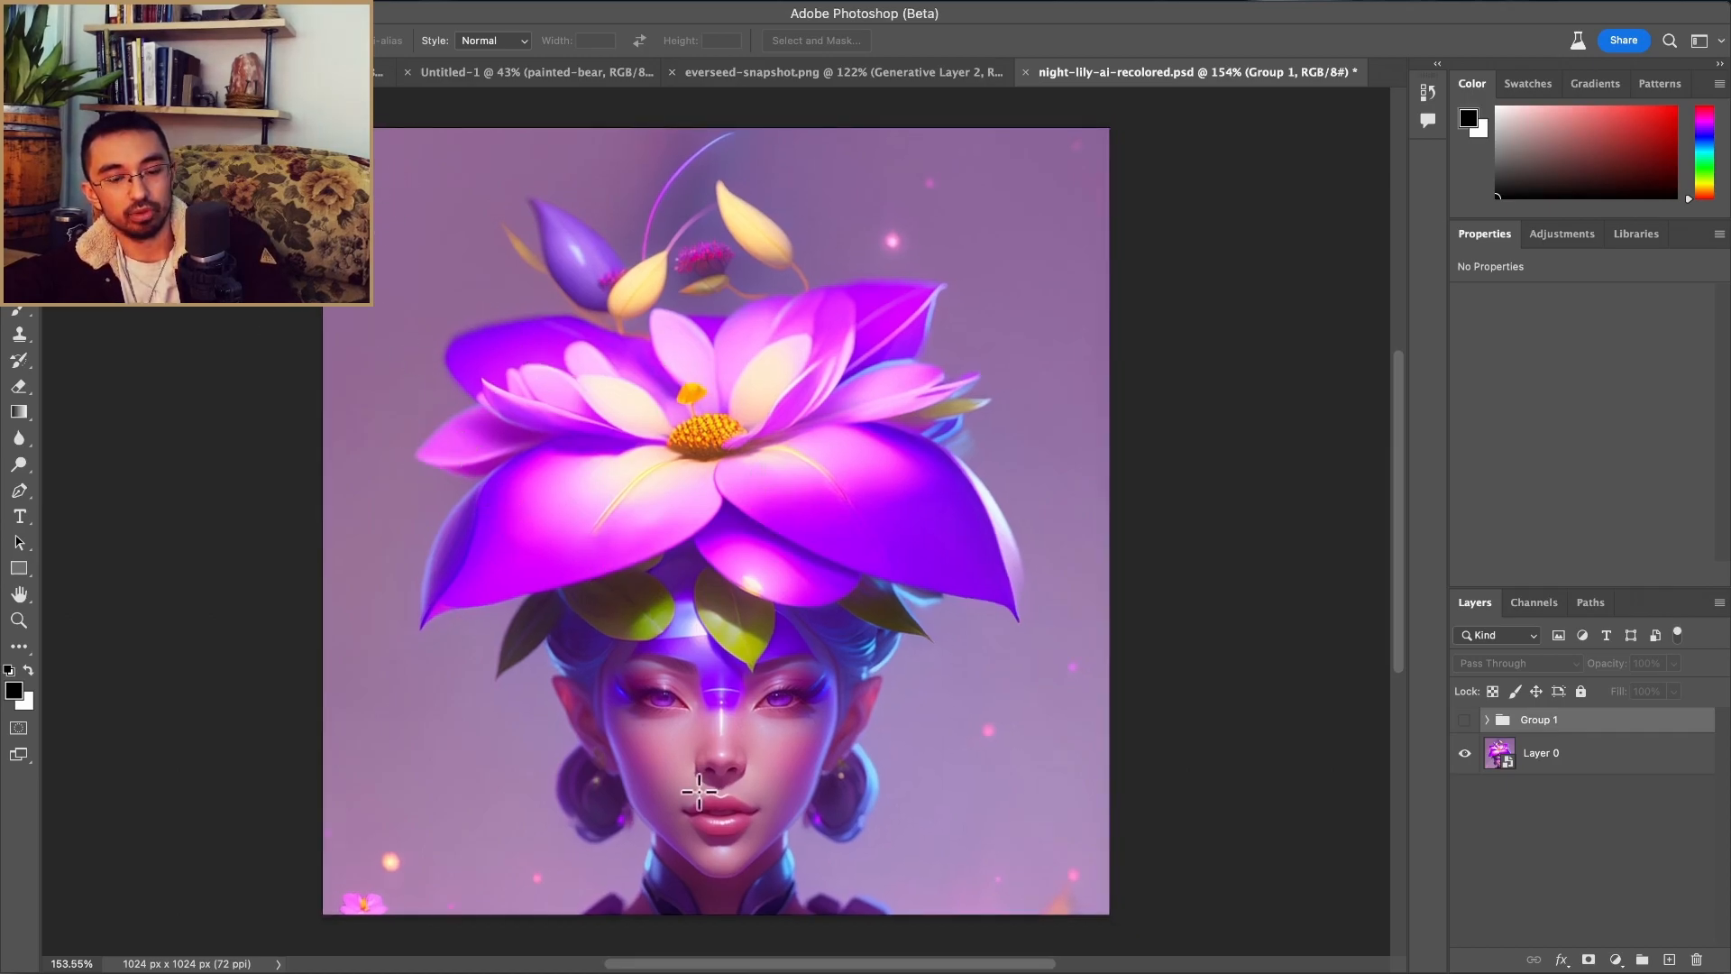
Step: Compare the portrait with and without the recolor edits in Group 1, leaving the group shown
{"action": "left_click", "coordinate": [1465, 720]}
{"action": "left_click", "coordinate": [1465, 719]}
{"action": "left_click", "coordinate": [1464, 719]}
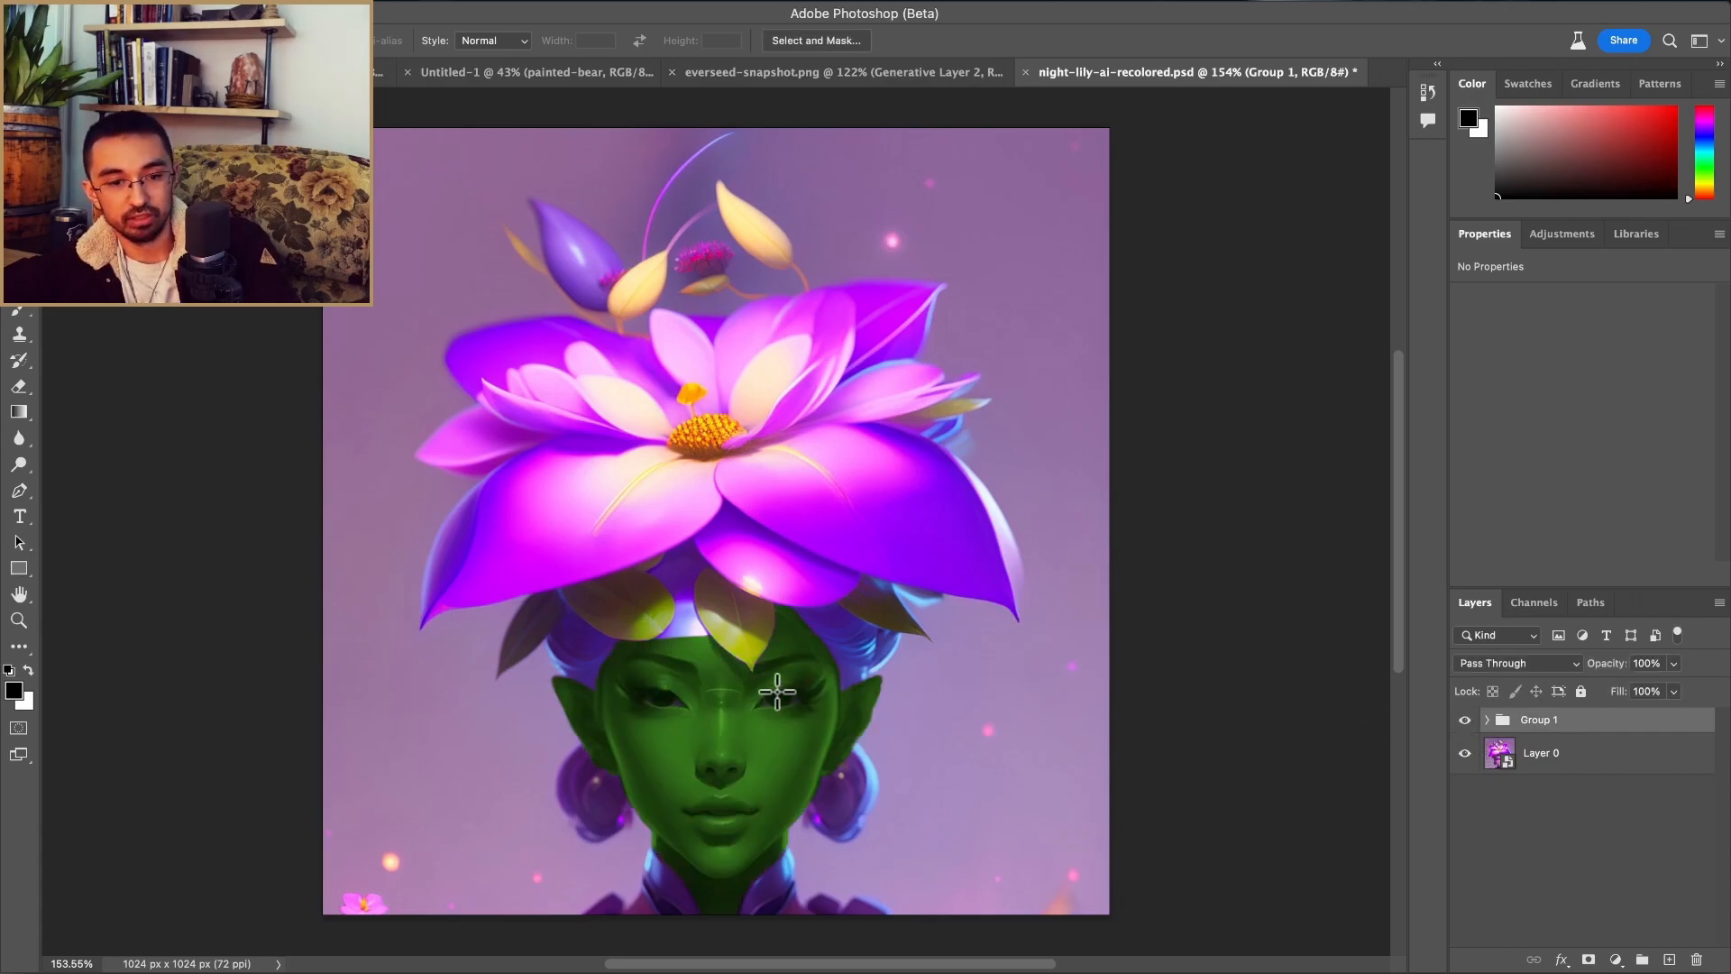
{"action": "left_click", "coordinate": [1465, 720]}
{"action": "left_click", "coordinate": [1465, 720]}
{"action": "left_click", "coordinate": [1464, 720]}
{"action": "left_click", "coordinate": [1465, 720]}
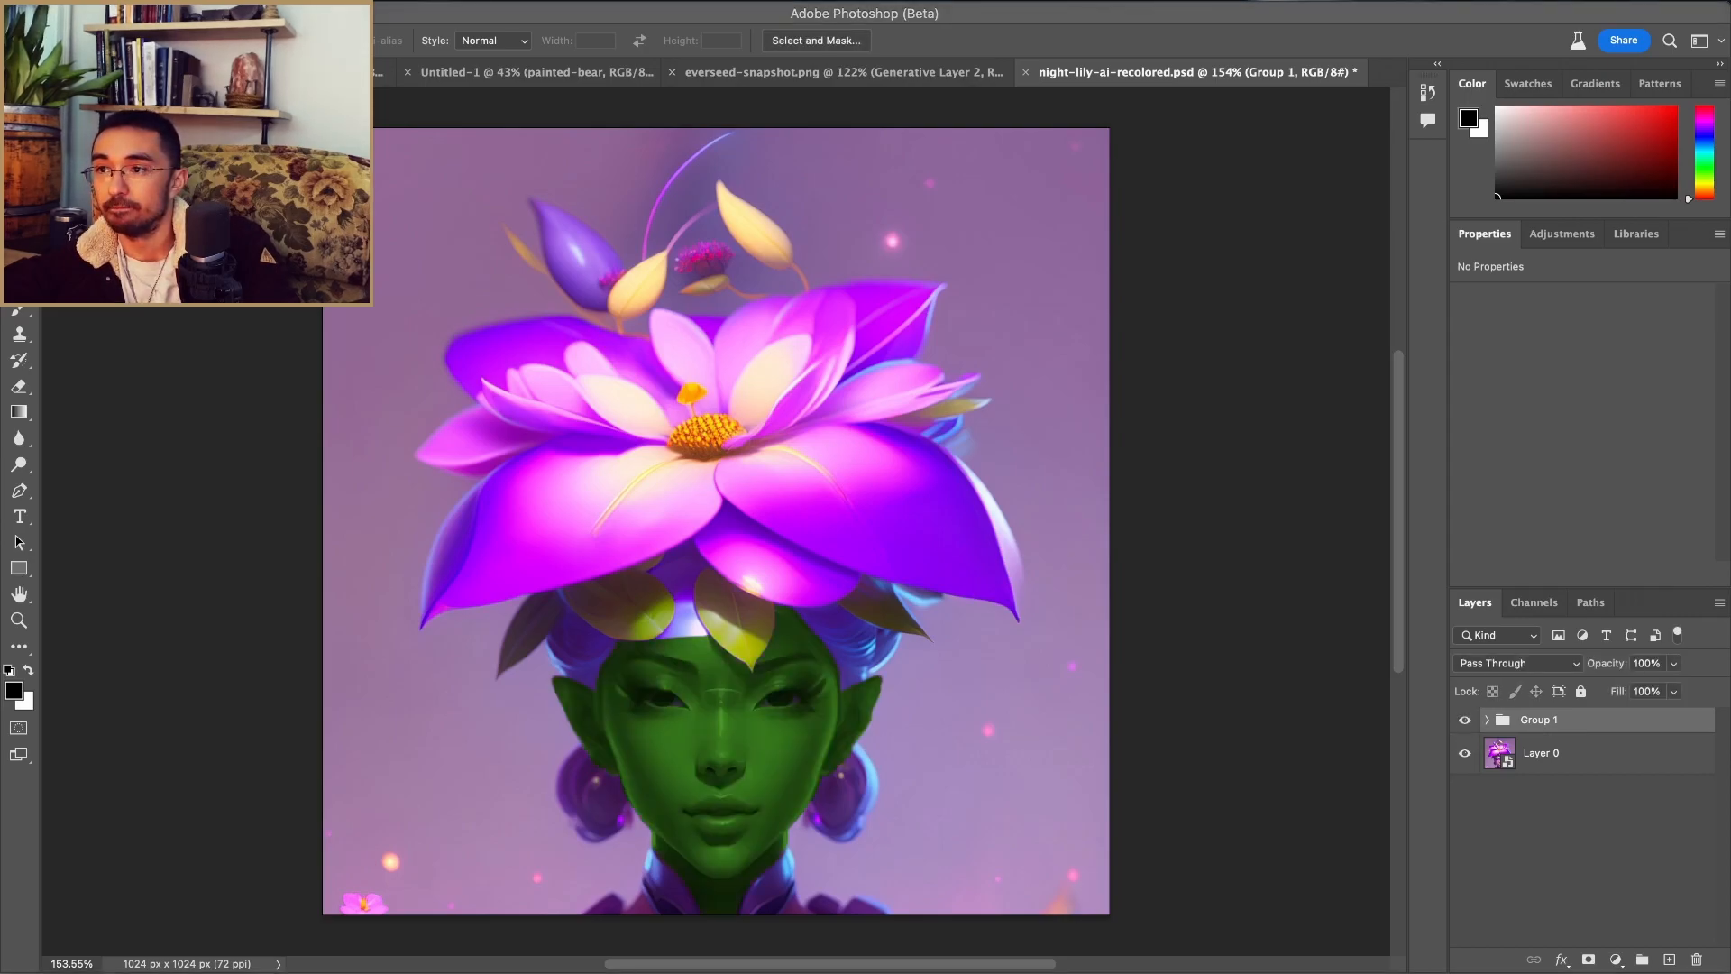
Step: View the Night_Lily.webp reference beside the portrait, close it, and check the portrait without and with Group 1
{"action": "left_click_drag", "start_coordinate": [1730, 0], "coordinate": [1209, 109]}
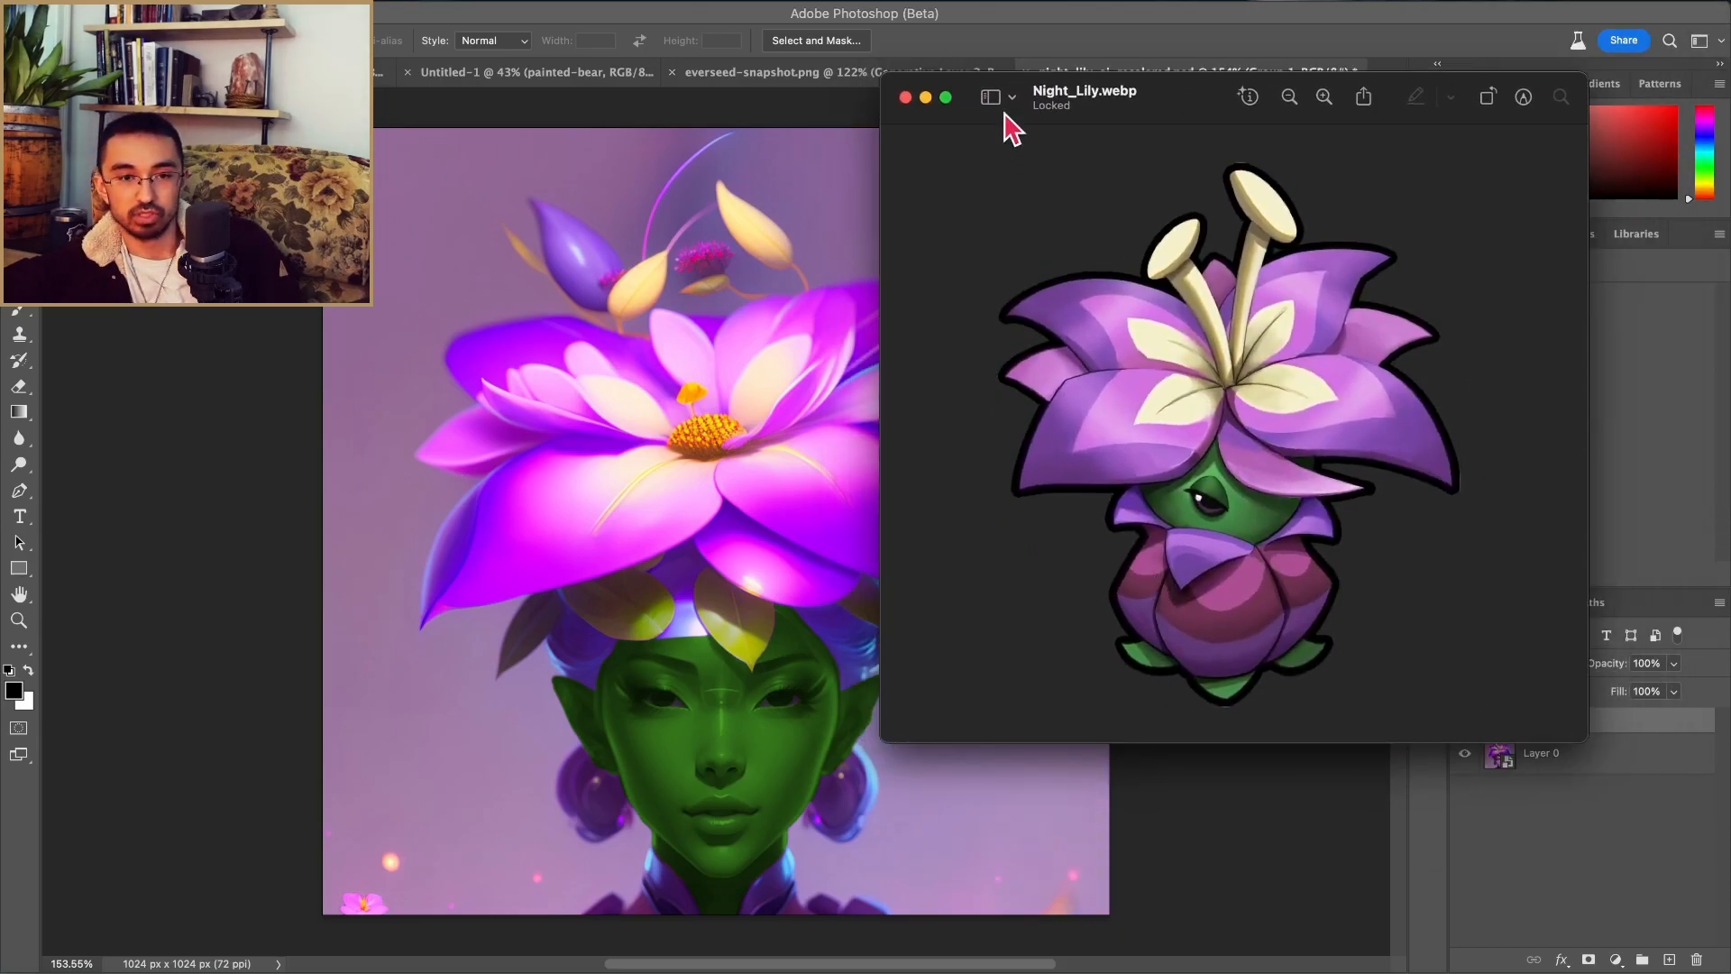
{"action": "left_click_drag", "start_coordinate": [1101, 118], "coordinate": [1274, 109]}
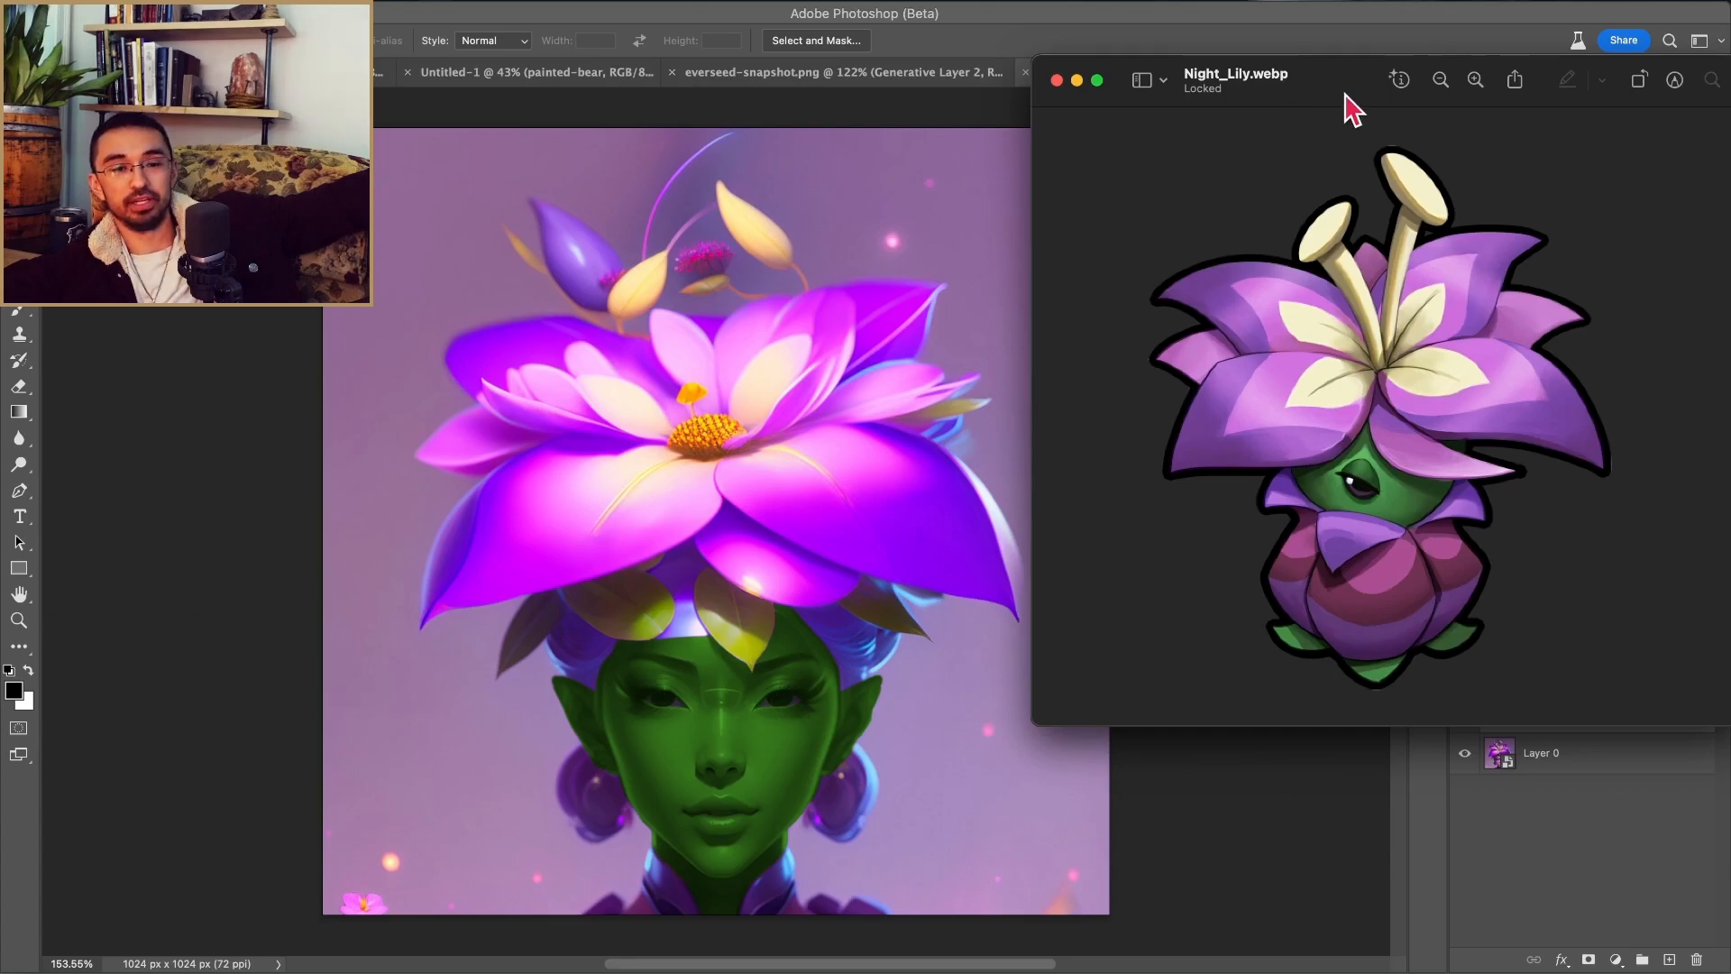
{"action": "left_click", "coordinate": [1057, 80]}
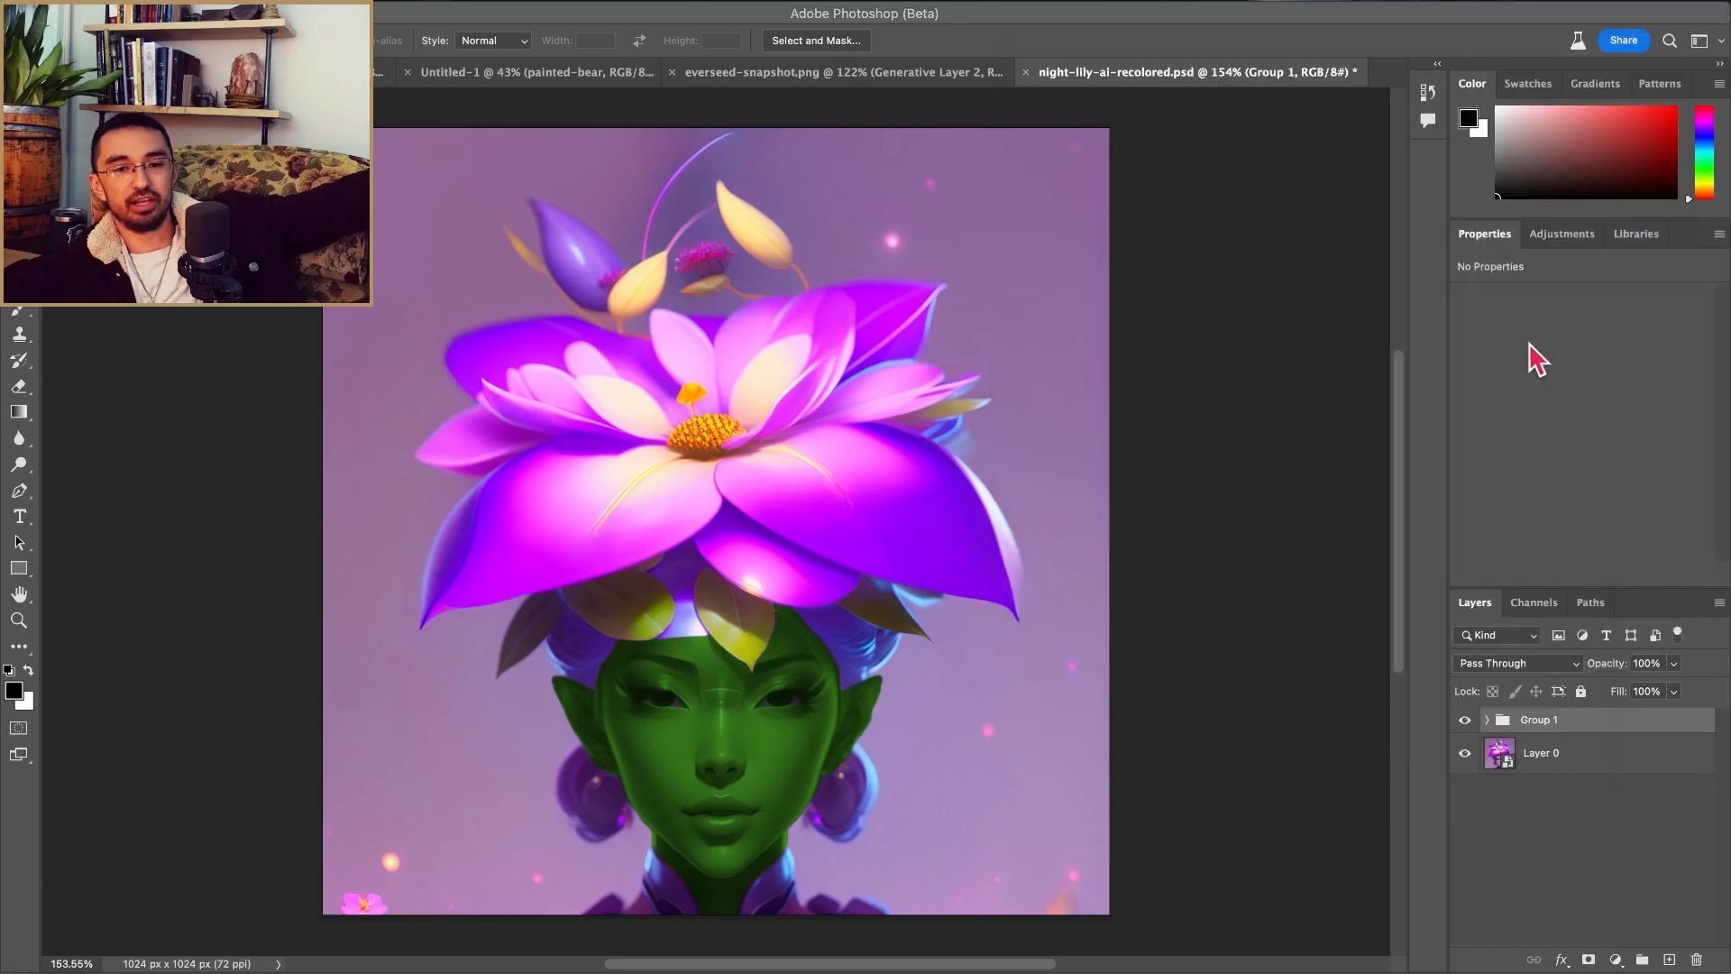
{"action": "left_click", "coordinate": [1465, 720]}
{"action": "left_click", "coordinate": [1464, 719]}
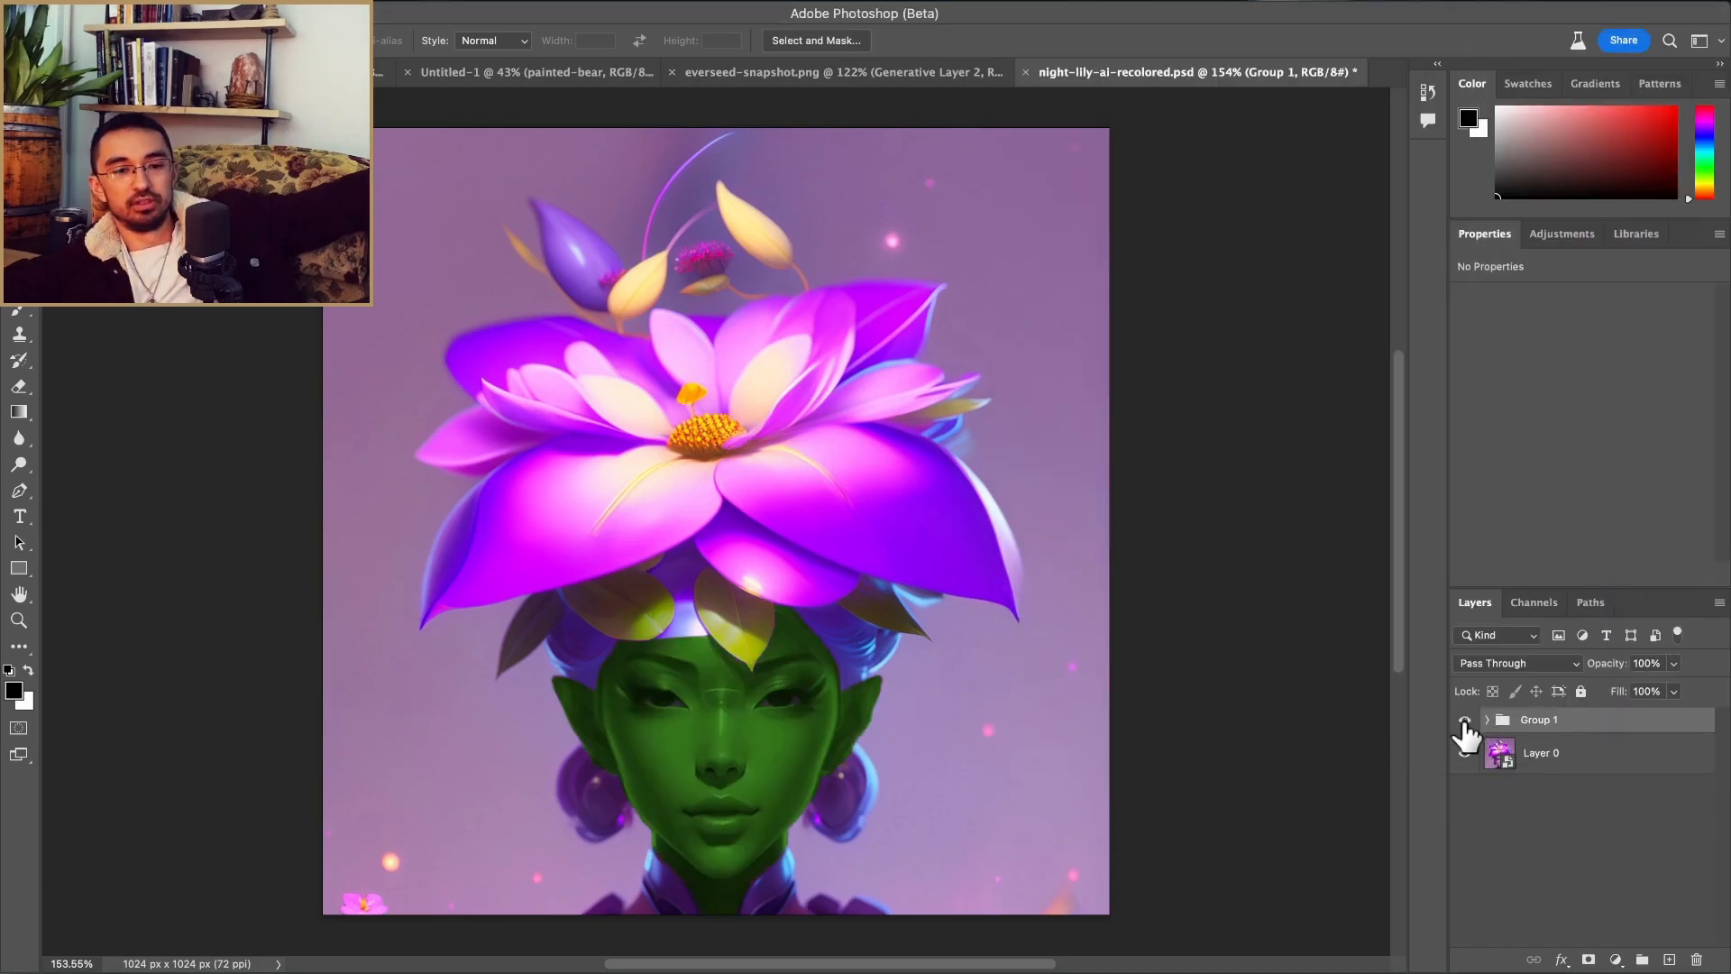
Step: Select the background around the figure on Layer 0 and fill it using Generative Fill with the prompt "purple forest"
{"action": "left_click", "coordinate": [1592, 768]}
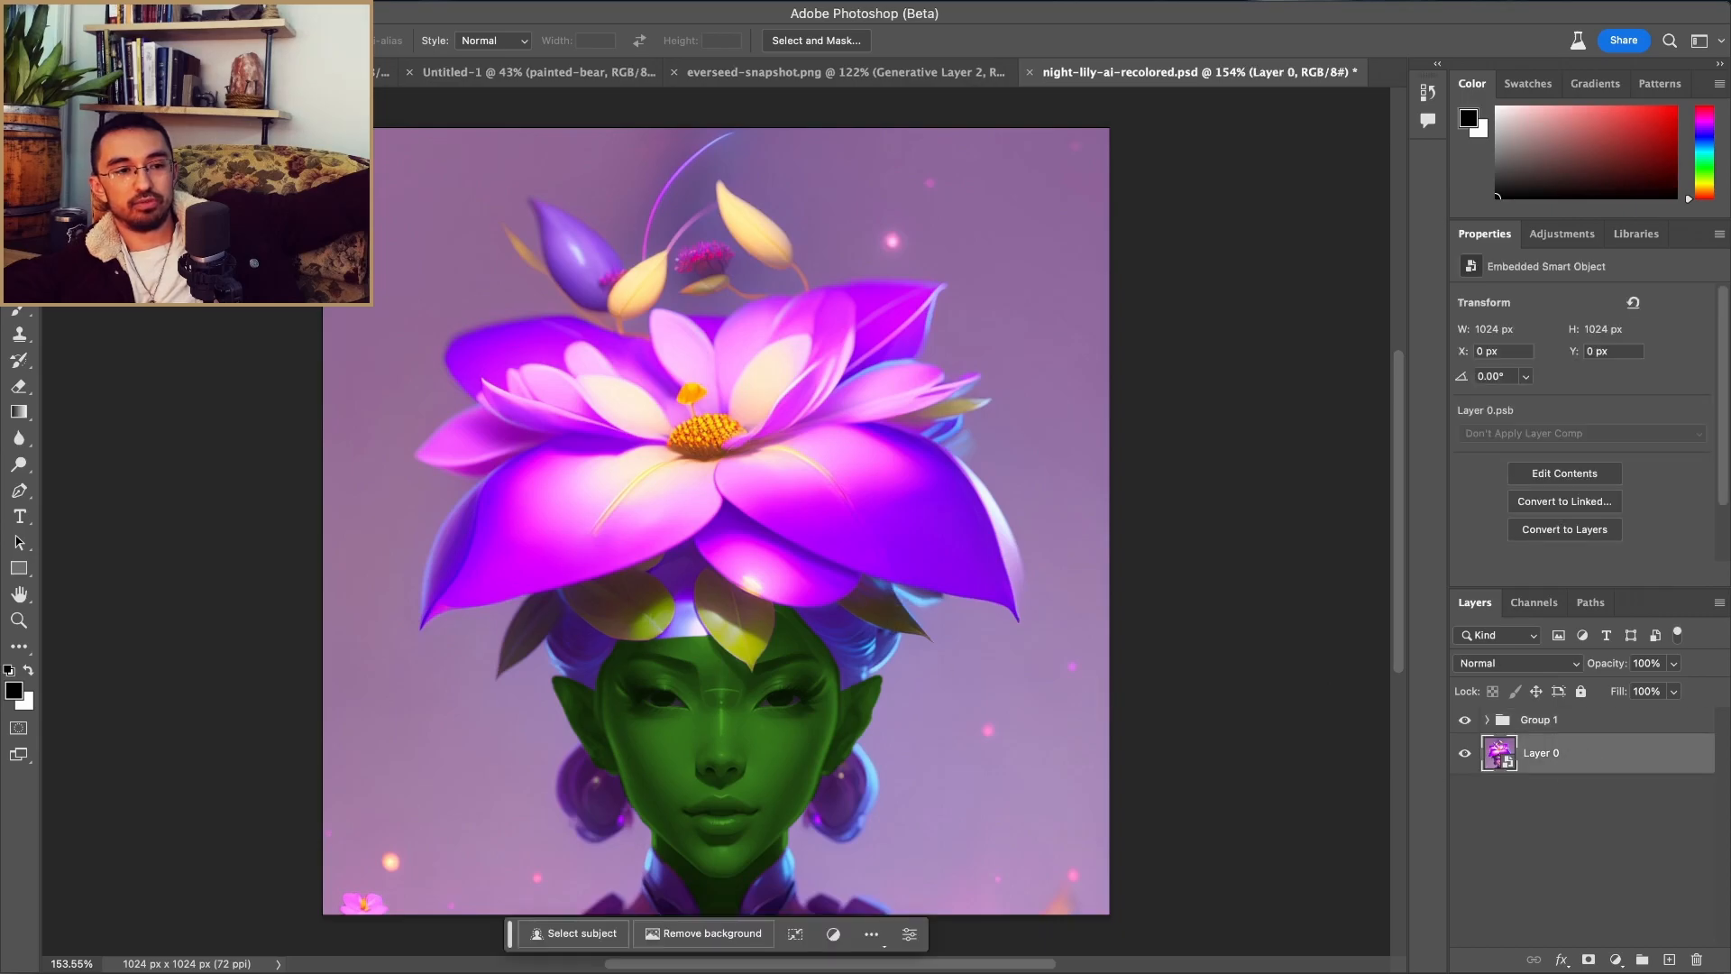
{"action": "key", "text": "w"}
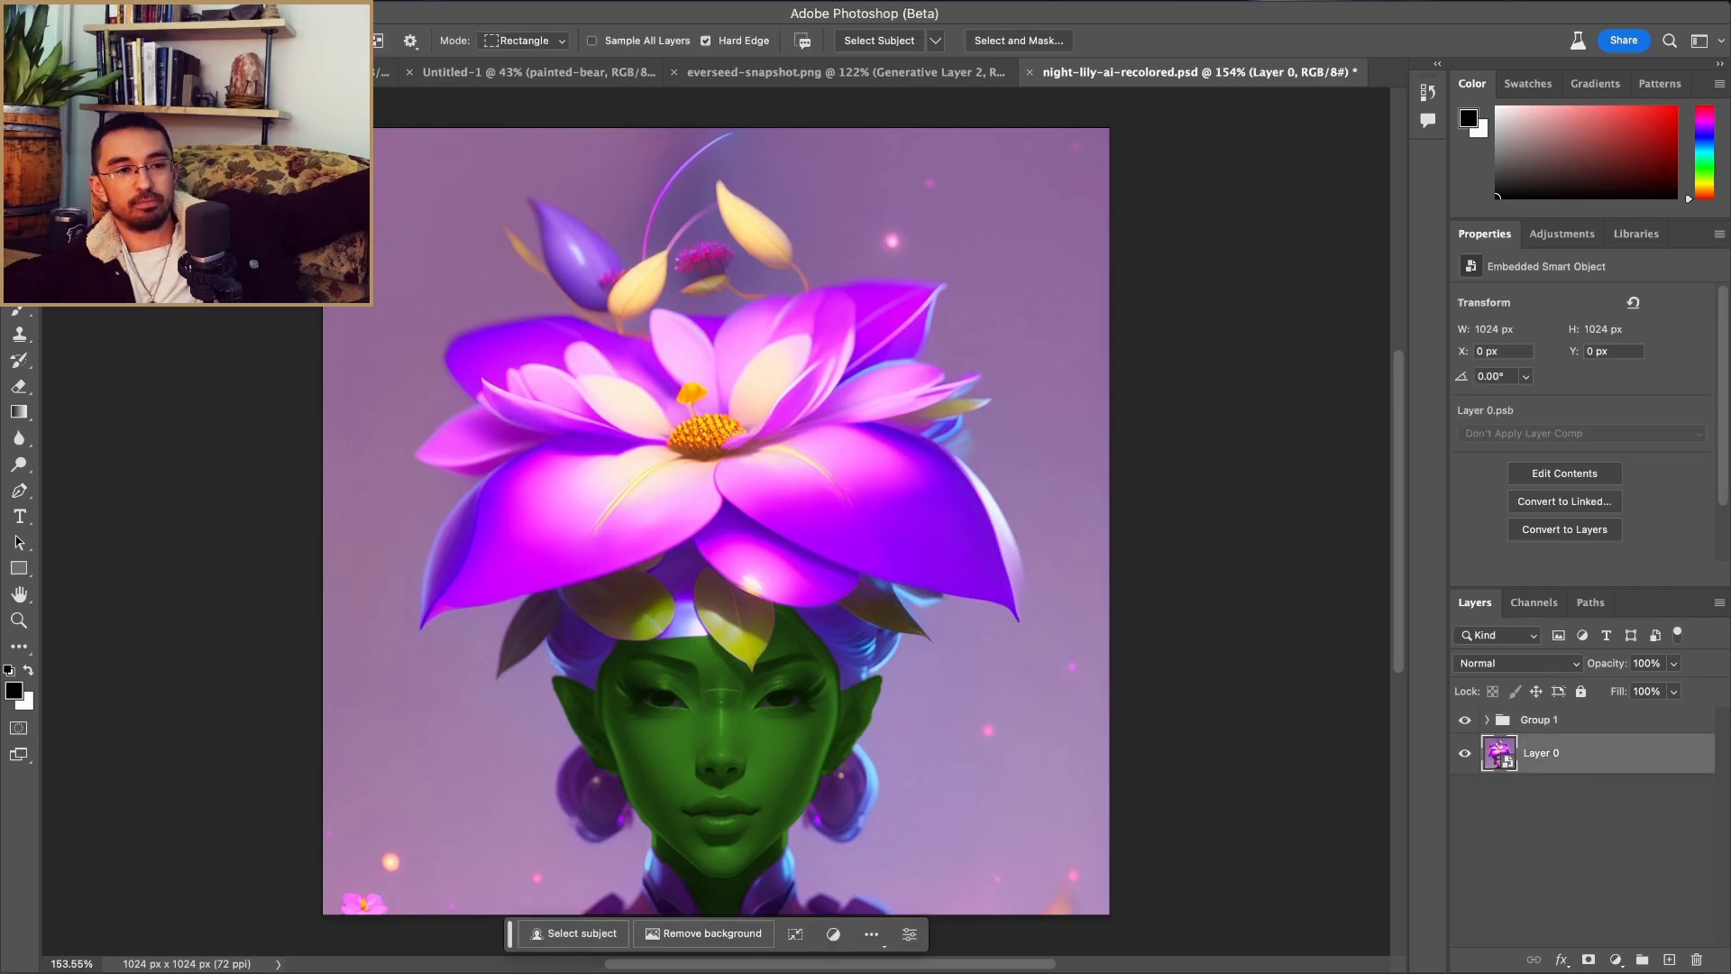
{"action": "left_click", "coordinate": [580, 931]}
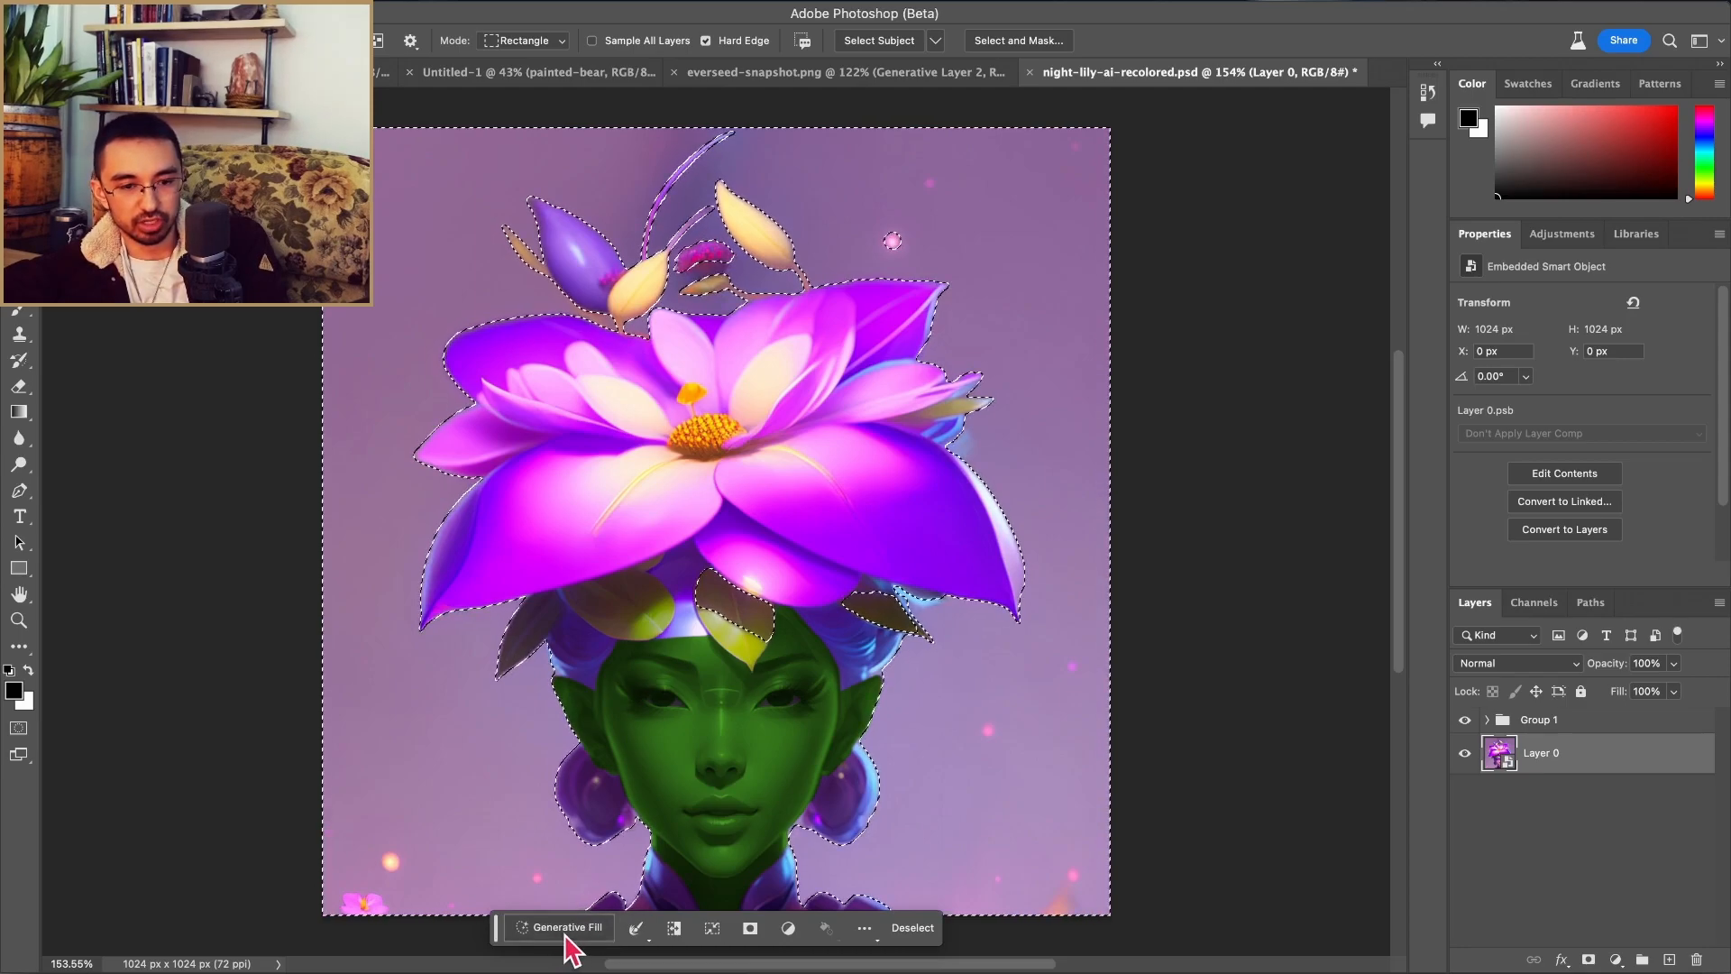
{"action": "left_click", "coordinate": [565, 930]}
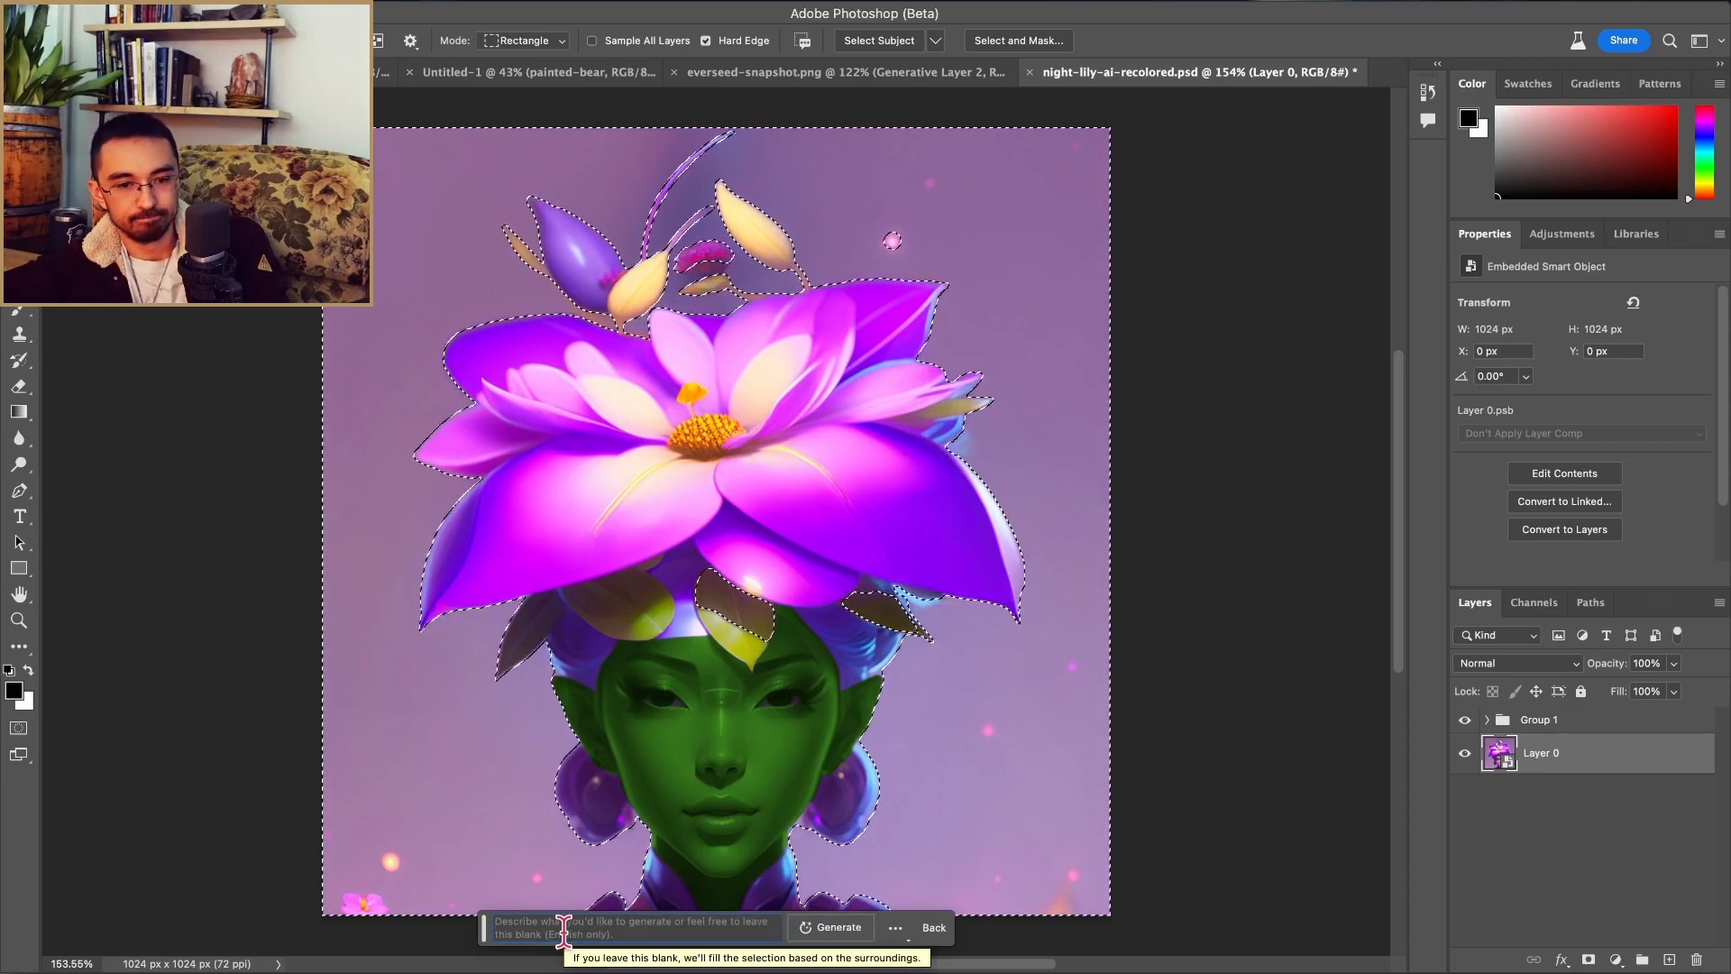
{"action": "type", "text": "purple forest"}
{"action": "left_click", "coordinate": [825, 927]}
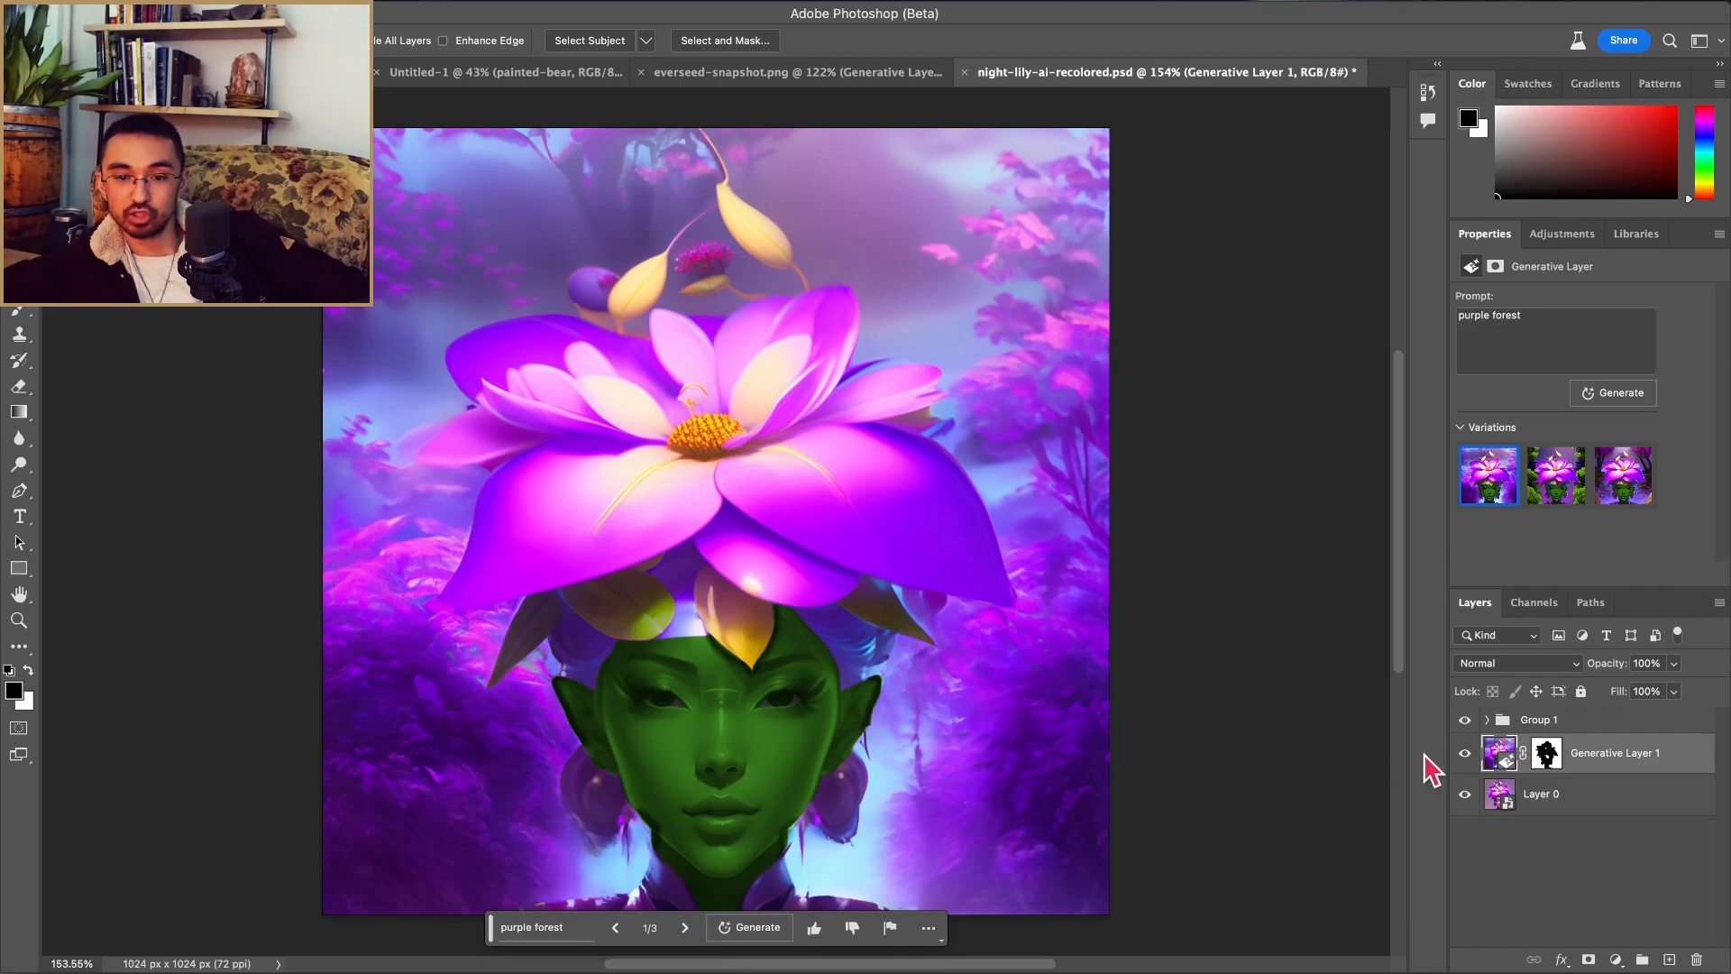
Step: Compare the generated background with the original, and paint black on its layer mask over the central forehead leaf with an enlarged brush
{"action": "left_click", "coordinate": [1465, 754]}
{"action": "left_click", "coordinate": [1465, 755]}
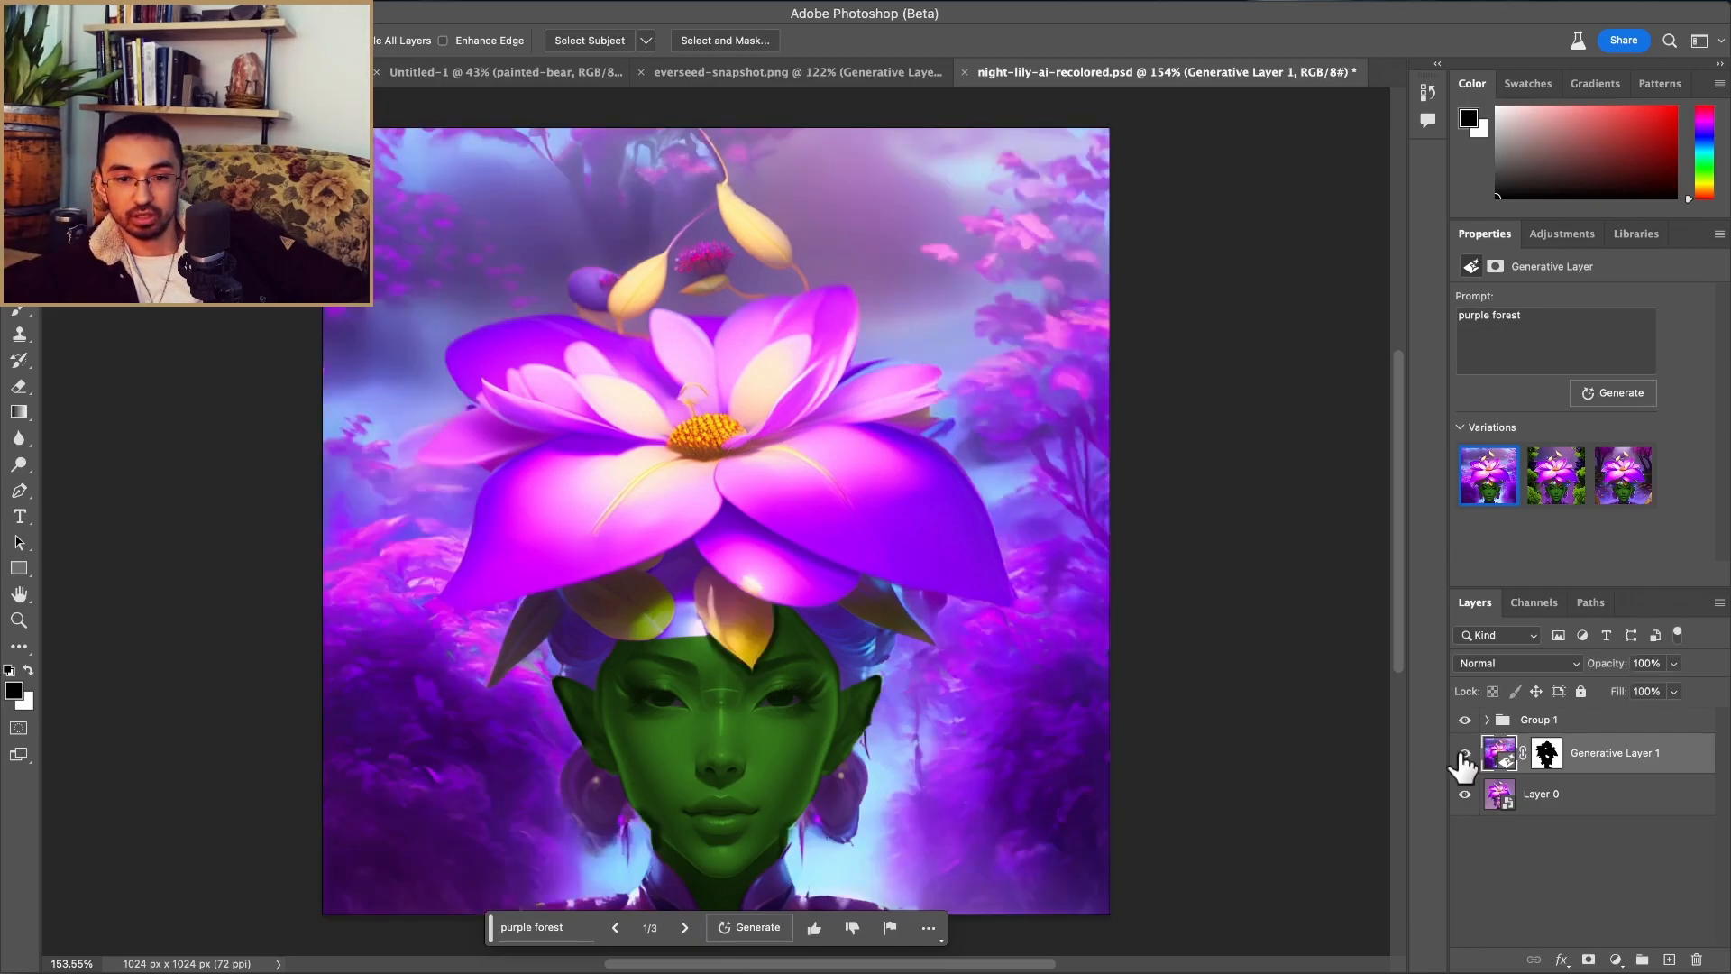
{"action": "left_click", "coordinate": [1545, 754]}
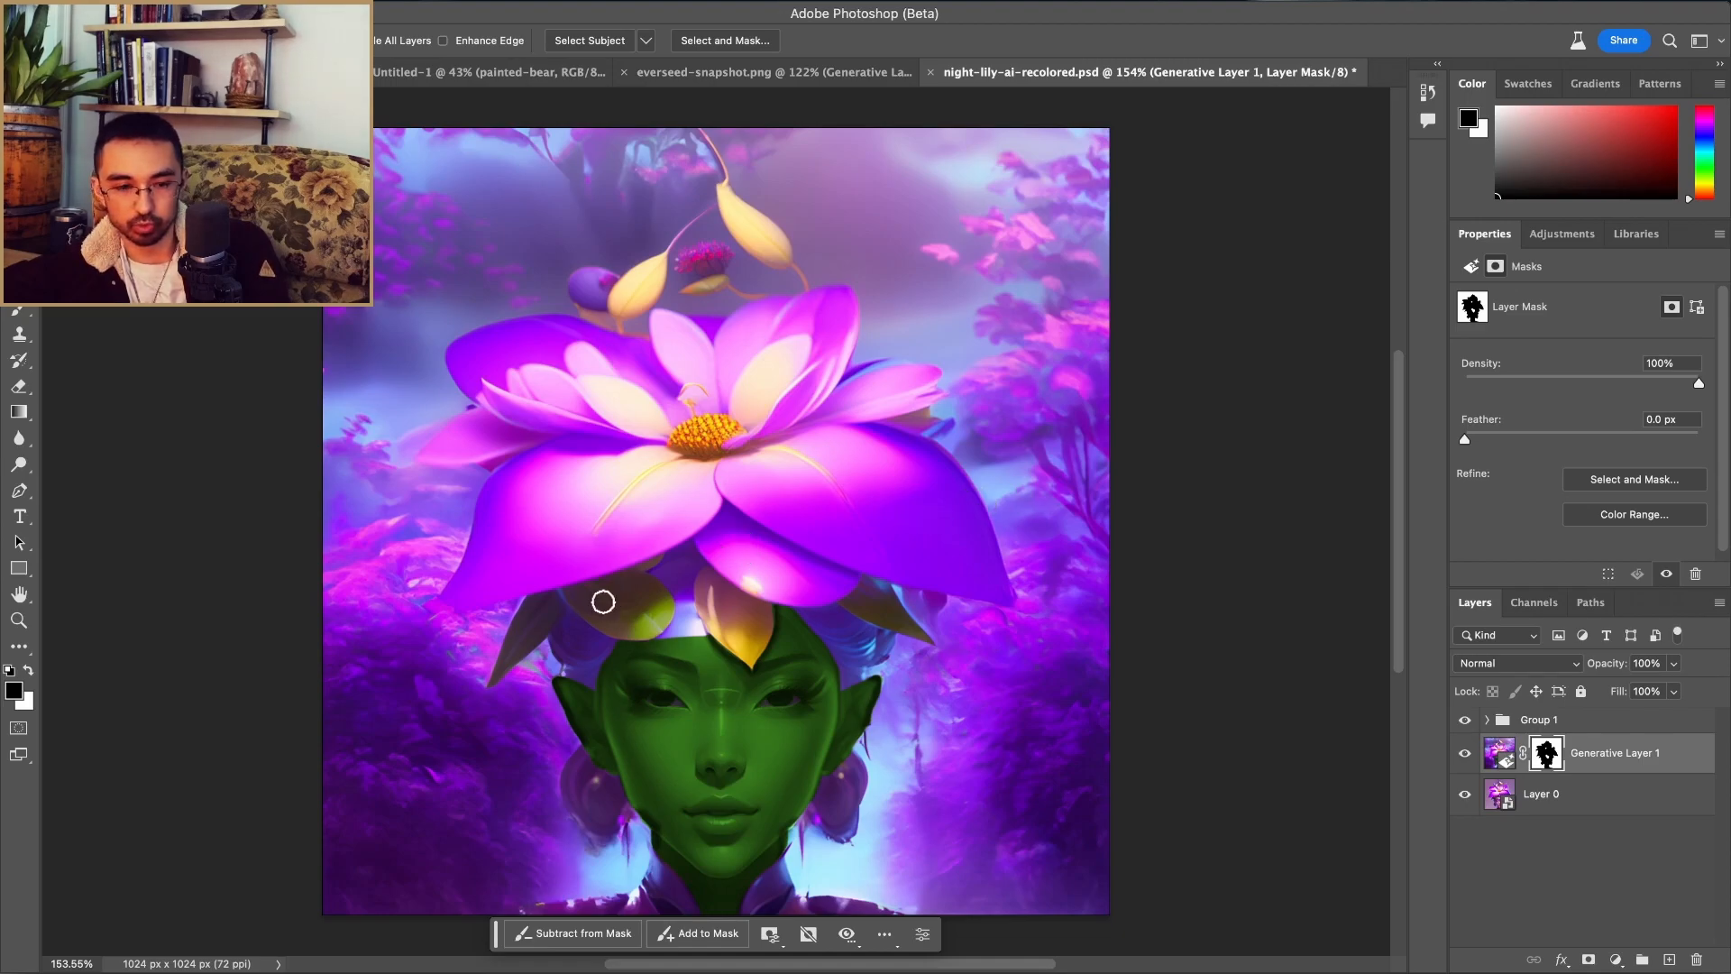
{"action": "key", "text": "b"}
{"action": "key", "text": "]"}
{"action": "key", "text": "]"}
{"action": "key", "text": "]"}
{"action": "key", "text": "]"}
{"action": "mouse_move", "coordinate": [701, 581]}
{"action": "left_mouse_down"}
{"action": "mouse_move", "coordinate": [746, 670]}
{"action": "mouse_move", "coordinate": [753, 579]}
{"action": "mouse_move", "coordinate": [730, 567]}
{"action": "mouse_move", "coordinate": [783, 616]}
{"action": "mouse_move", "coordinate": [734, 653]}
{"action": "mouse_move", "coordinate": [739, 548]}
{"action": "left_mouse_up"}
Step: Move Generative Layer 1 above Group 1 and compare the portrait with and without the group
{"action": "left_click_drag", "start_coordinate": [1627, 767], "coordinate": [1598, 711]}
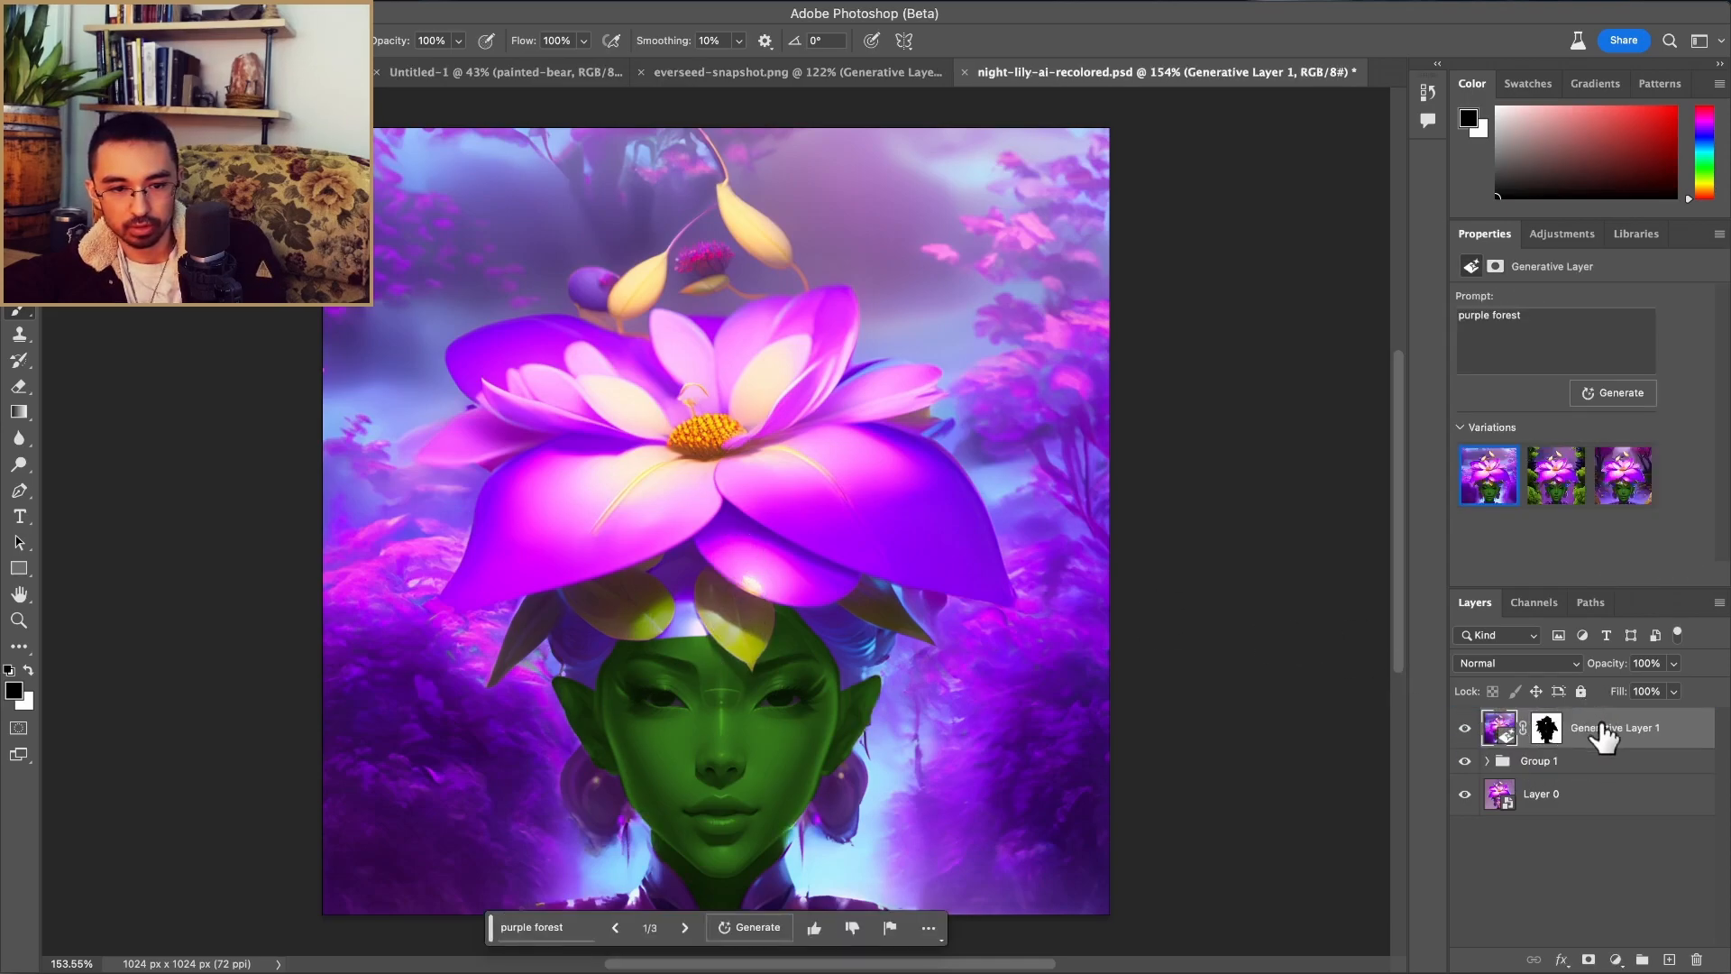
{"action": "left_click", "coordinate": [1465, 761]}
{"action": "left_click", "coordinate": [1466, 761]}
{"action": "left_click", "coordinate": [1465, 761]}
{"action": "left_click", "coordinate": [1465, 761]}
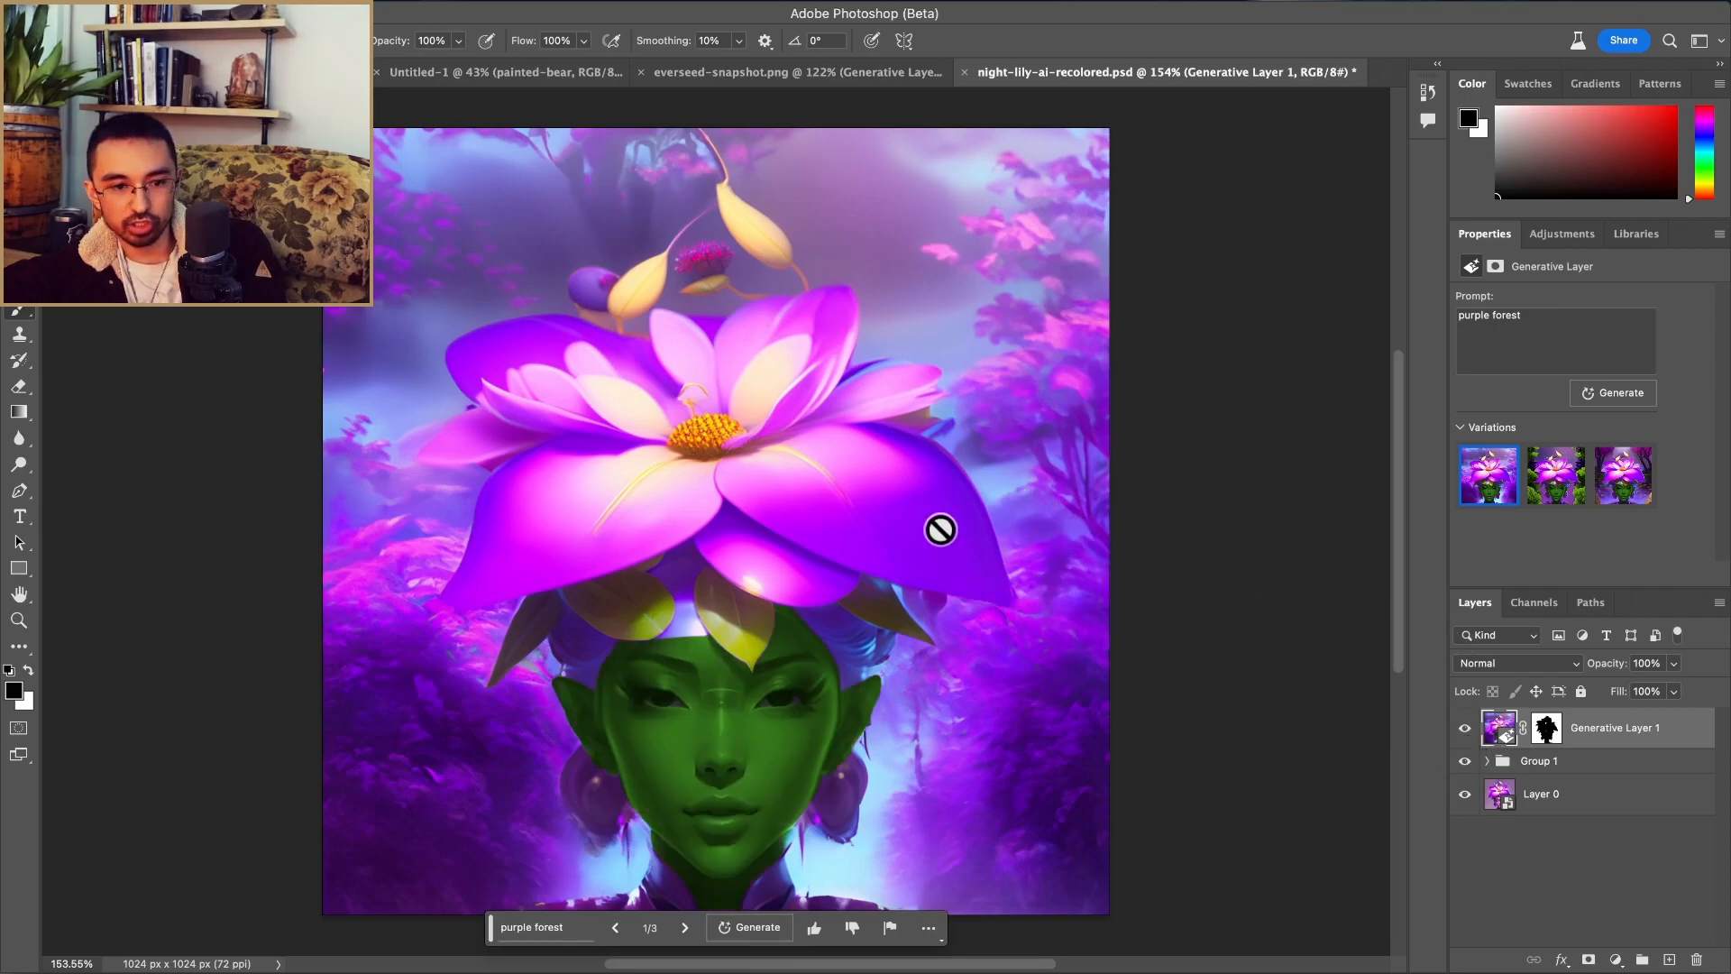
Step: Compare the portrait repeatedly with and without the purple forest of Generative Layer 1, ending with the layer hidden
{"action": "left_click", "coordinate": [1466, 728]}
{"action": "left_click", "coordinate": [1465, 728]}
{"action": "left_click", "coordinate": [1465, 728]}
{"action": "left_click", "coordinate": [1465, 728]}
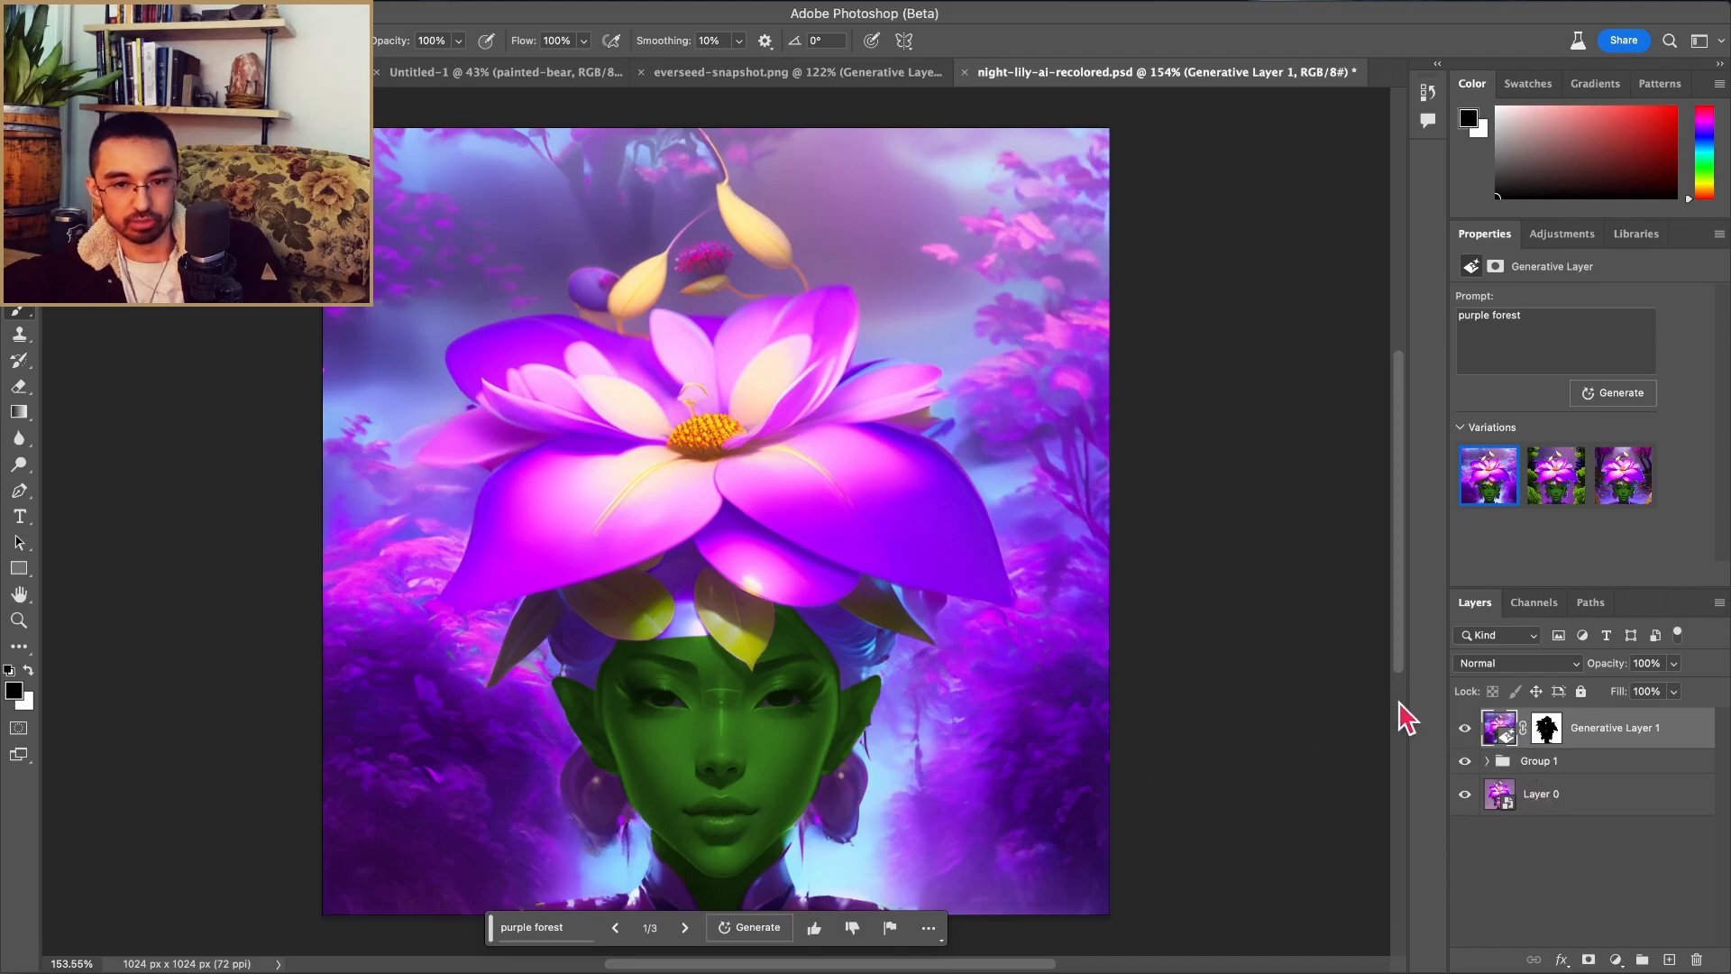
{"action": "left_click", "coordinate": [1464, 729]}
{"action": "left_click", "coordinate": [1464, 729]}
{"action": "left_click", "coordinate": [1465, 728]}
{"action": "left_click", "coordinate": [1464, 729]}
{"action": "left_click", "coordinate": [1464, 729]}
{"action": "left_click", "coordinate": [1464, 728]}
{"action": "left_click", "coordinate": [1465, 728]}
{"action": "left_click", "coordinate": [1465, 729]}
{"action": "left_click", "coordinate": [1464, 729]}
{"action": "left_click", "coordinate": [1464, 728]}
{"action": "left_click", "coordinate": [1464, 729]}
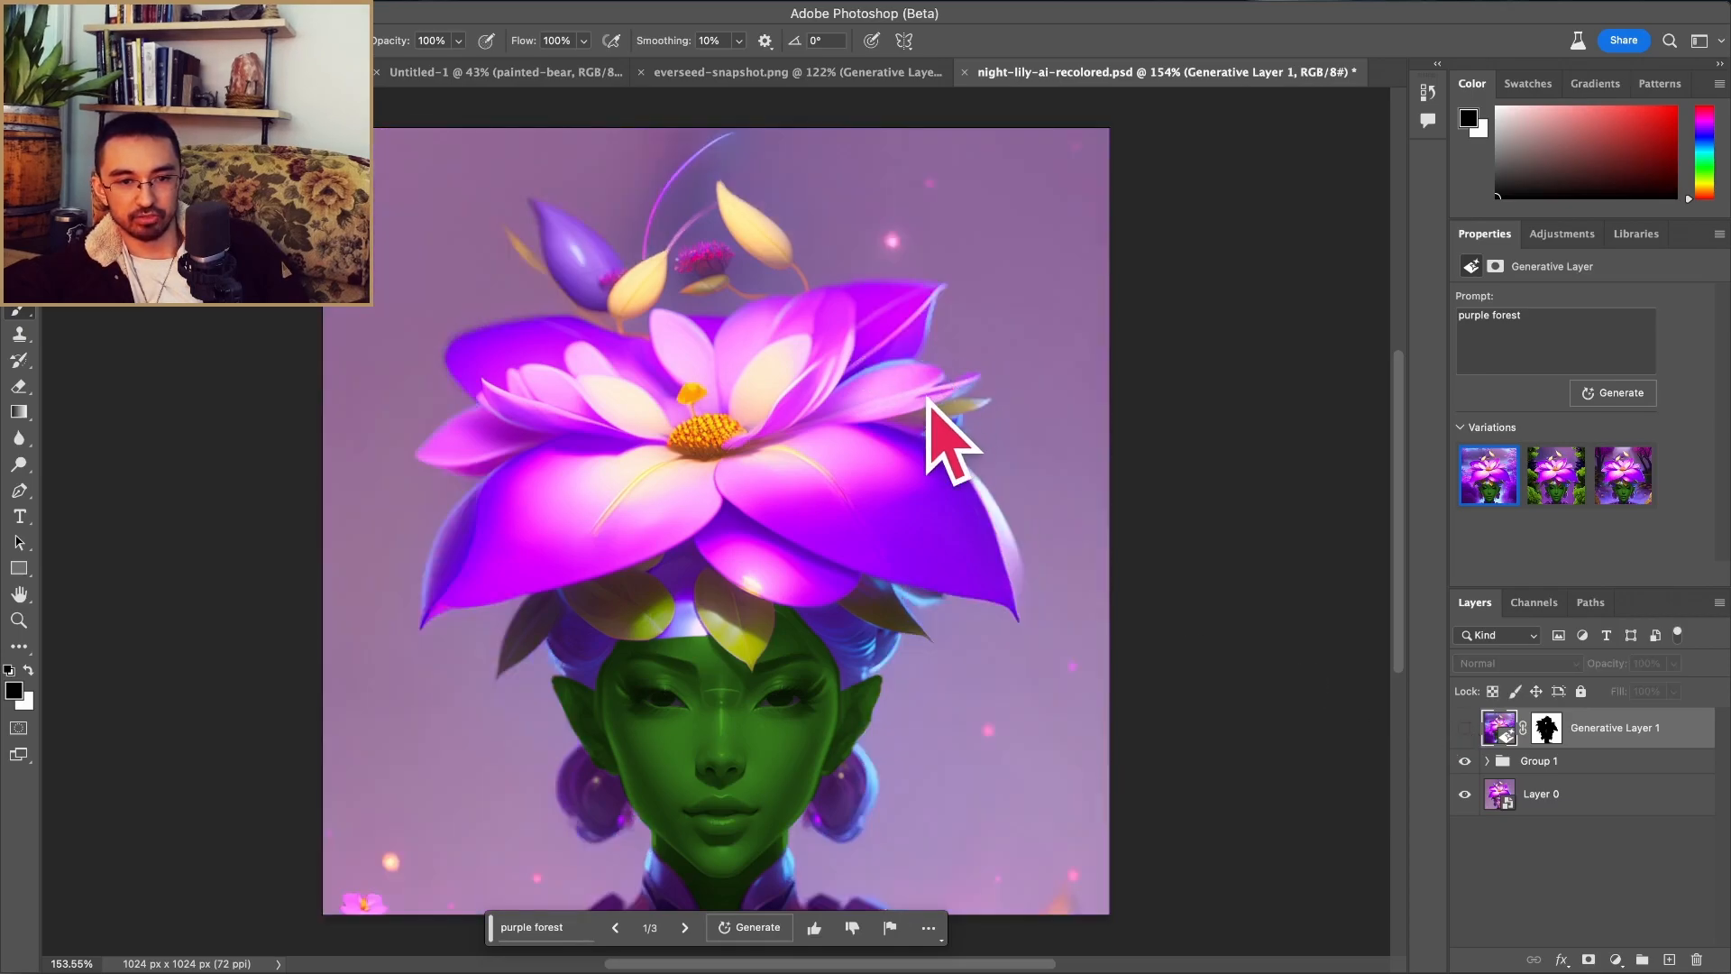
Step: Show Generative Layer 1 again and paint black on its mask to restore the flower's upper-right petal
{"action": "left_click", "coordinate": [1547, 728]}
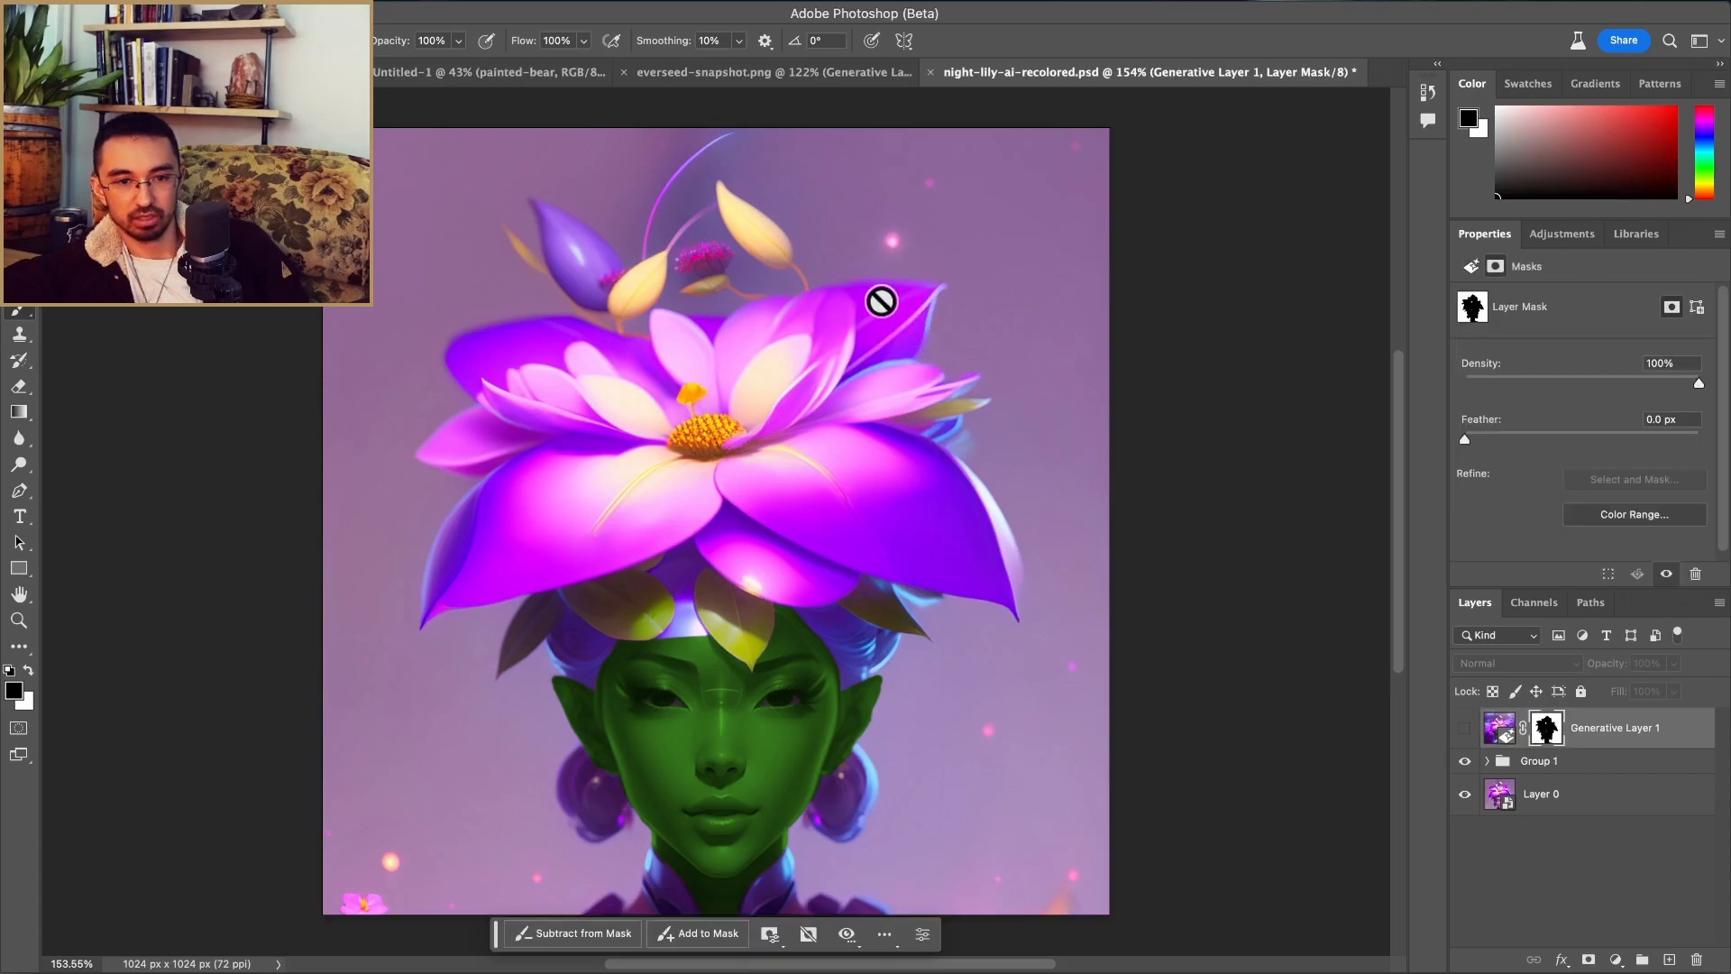
{"action": "left_click", "coordinate": [1465, 729]}
{"action": "mouse_move", "coordinate": [820, 360]}
{"action": "left_mouse_down"}
{"action": "mouse_move", "coordinate": [928, 333]}
{"action": "mouse_move", "coordinate": [842, 369]}
{"action": "mouse_move", "coordinate": [876, 362]}
{"action": "mouse_move", "coordinate": [905, 327]}
{"action": "mouse_move", "coordinate": [858, 343]}
{"action": "mouse_move", "coordinate": [920, 311]}
{"action": "mouse_move", "coordinate": [877, 346]}
{"action": "mouse_move", "coordinate": [928, 309]}
{"action": "left_mouse_up"}
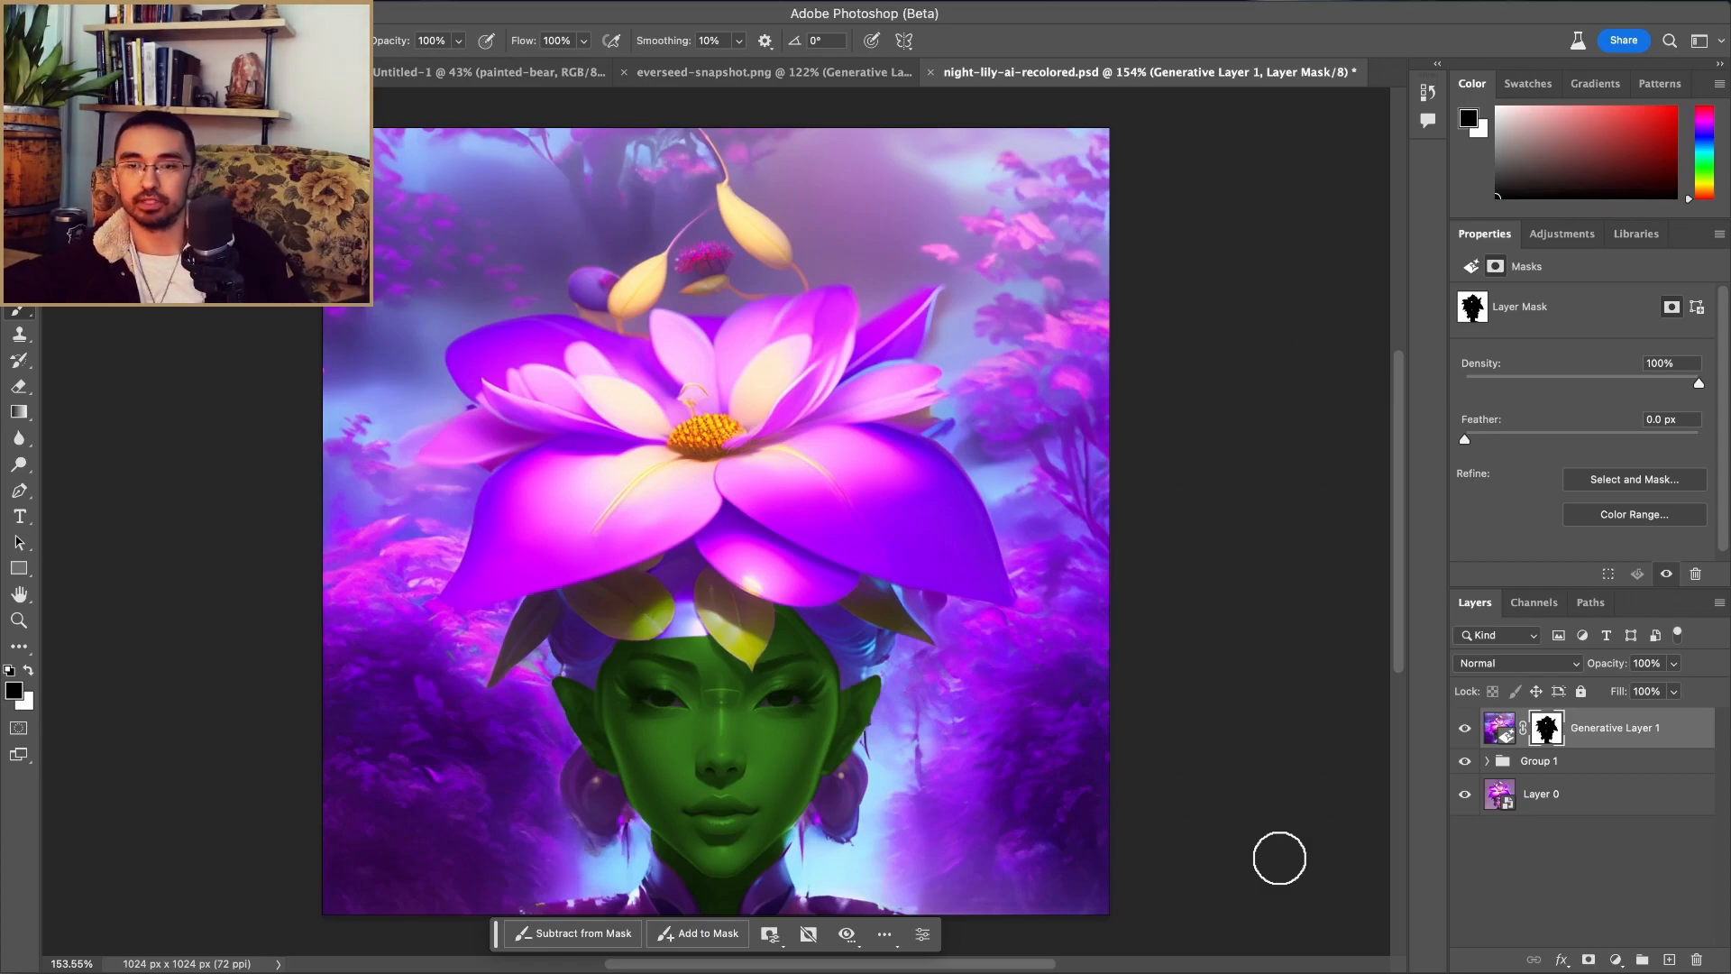
Step: Look at the waterfront document and return to night-lily-ai-recolored.psd
{"action": "key", "text": "ctrl+Tab"}
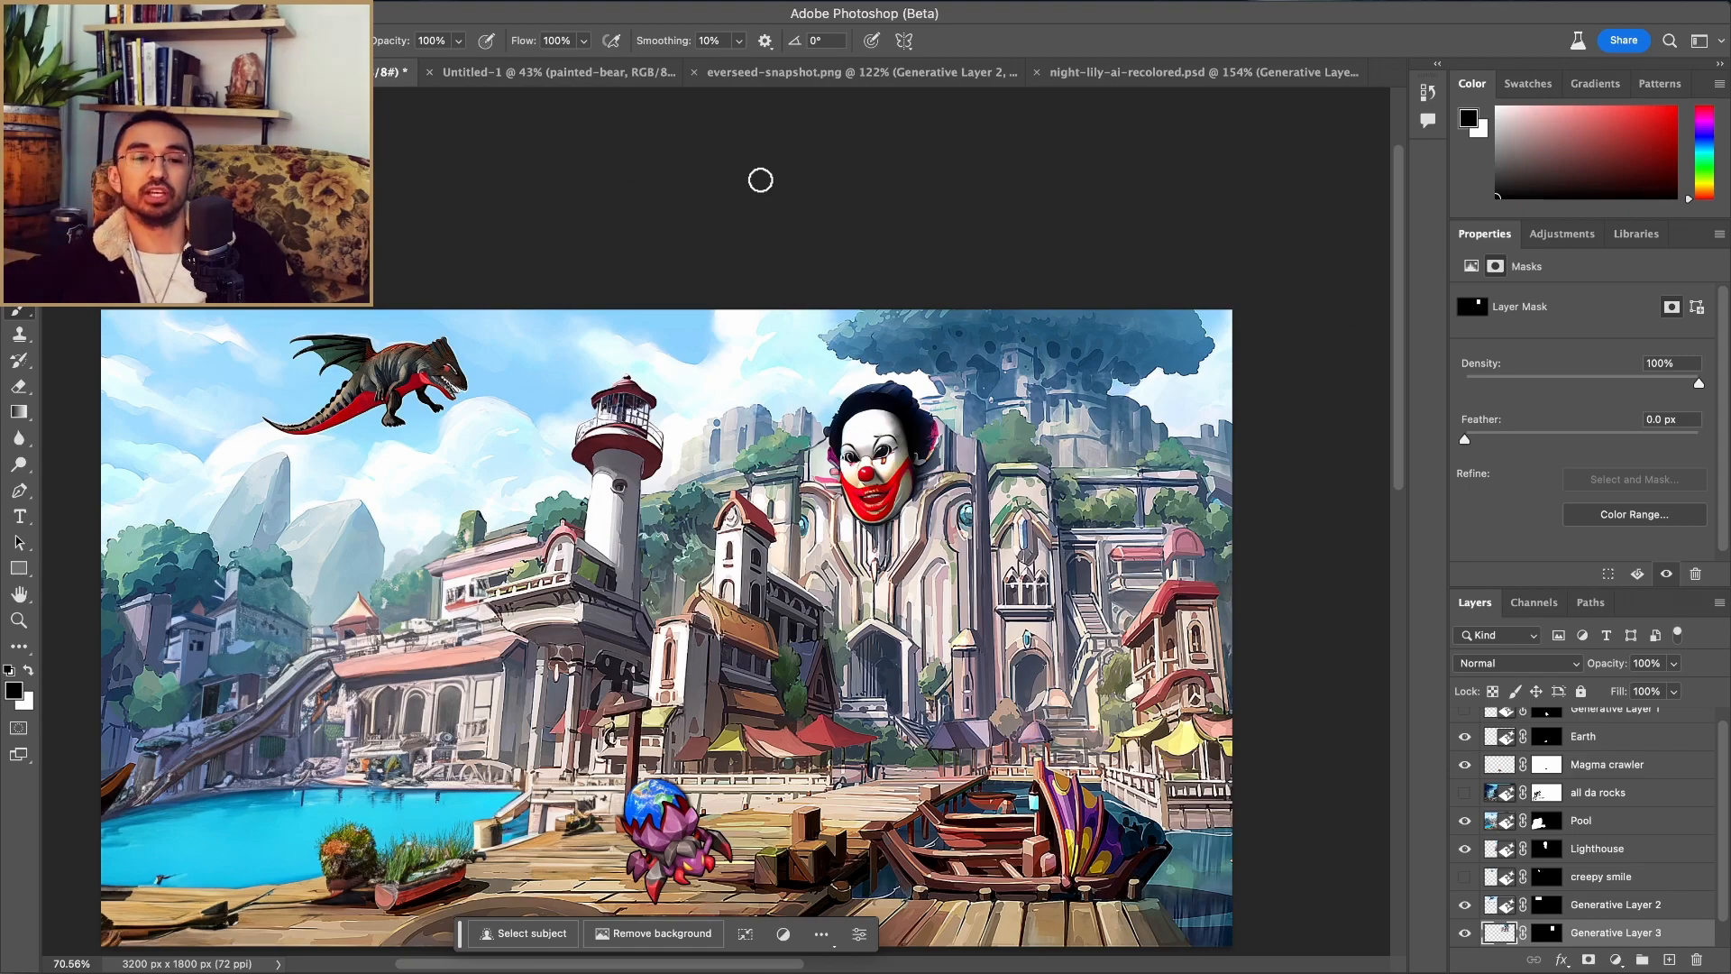
{"action": "left_click", "coordinate": [1154, 80]}
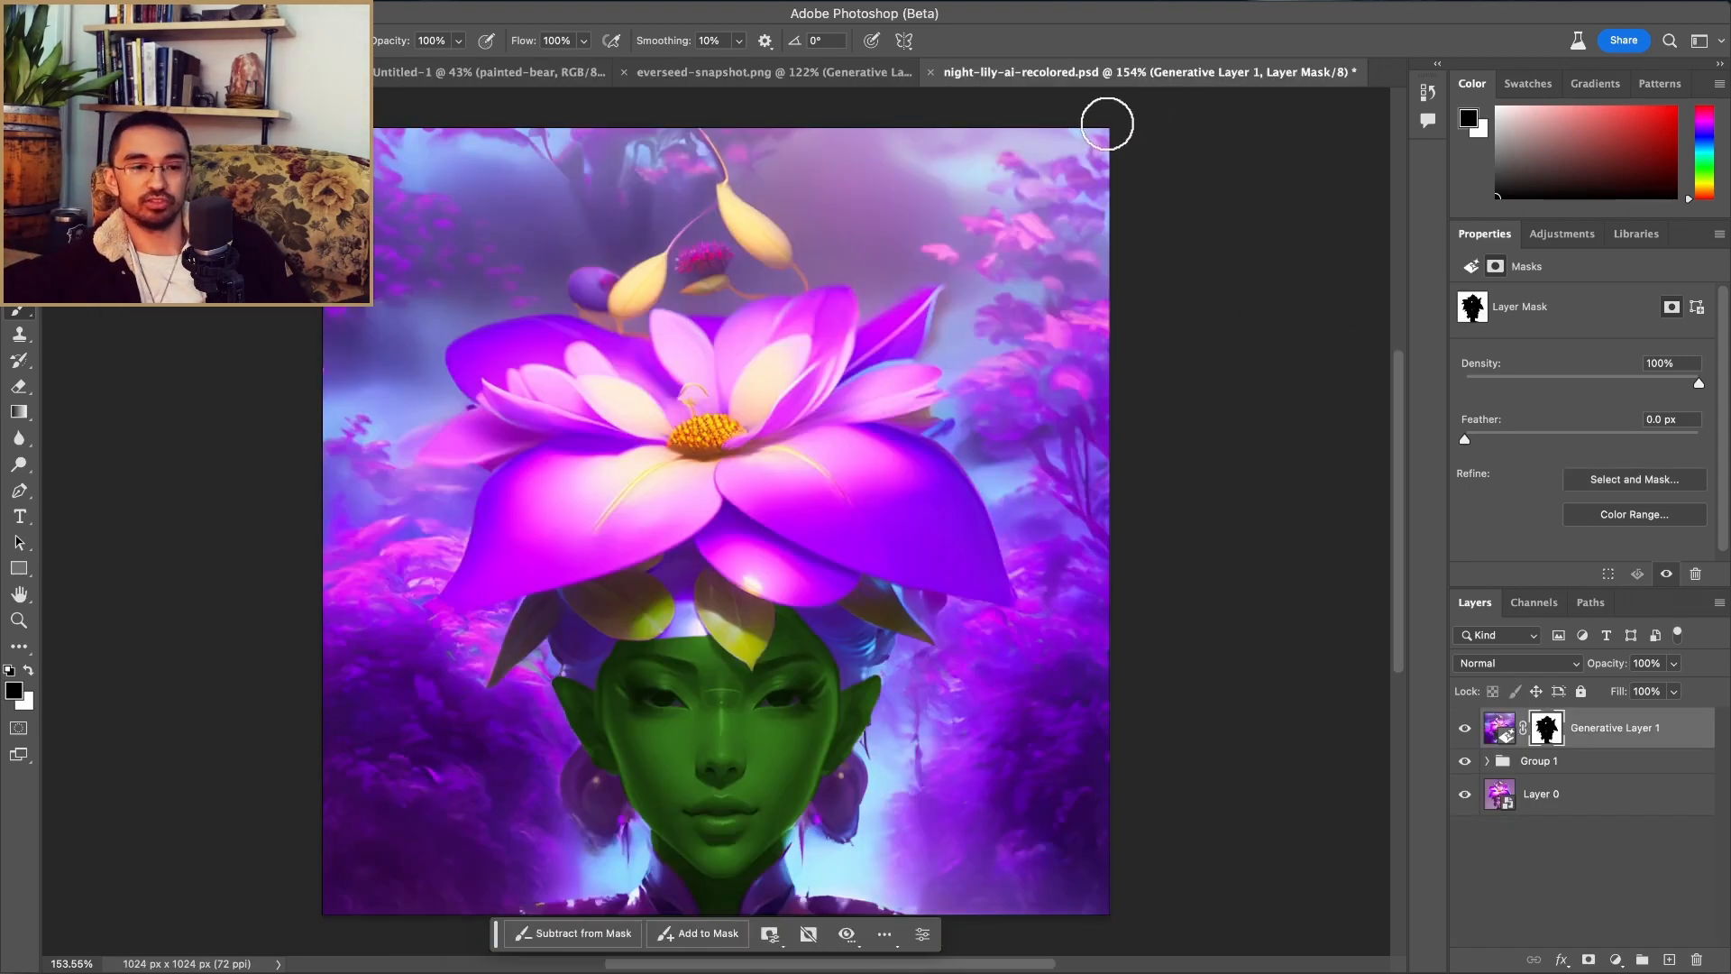